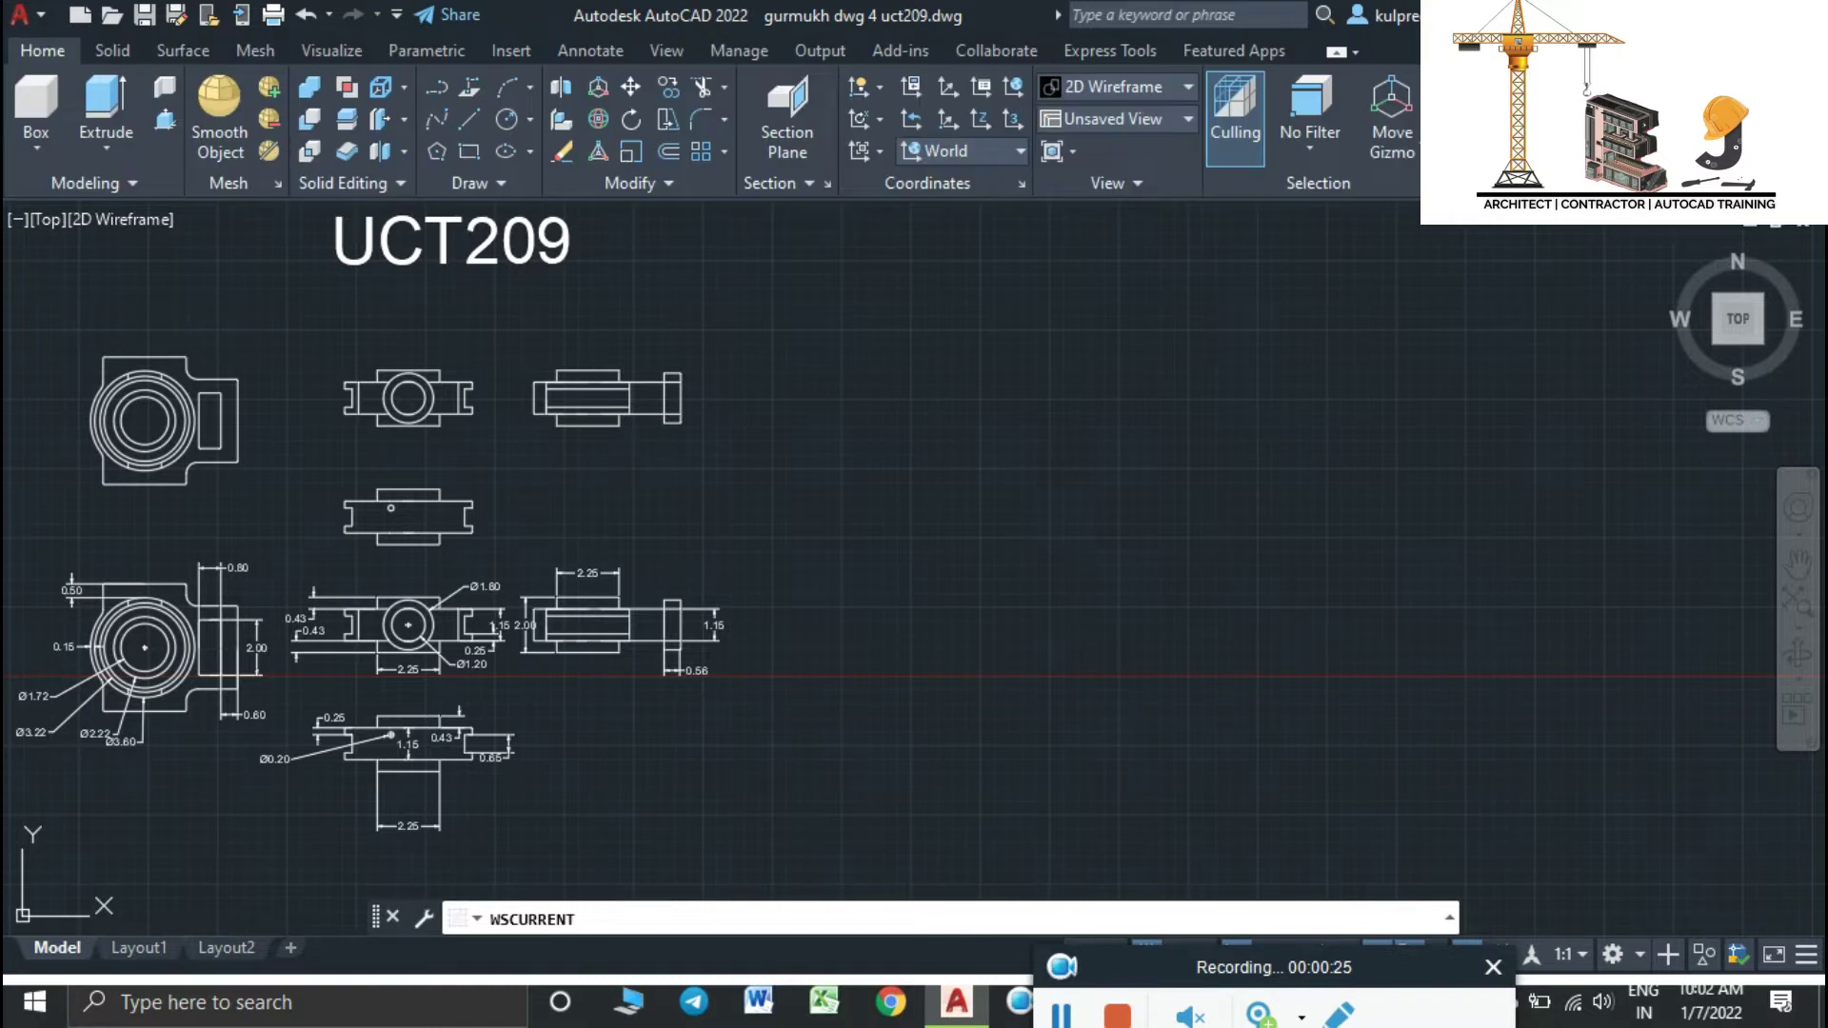
Switch to the Home isometric view and frame the dimensioned UCT209 part views with the title
key(Return)
key(Escape)
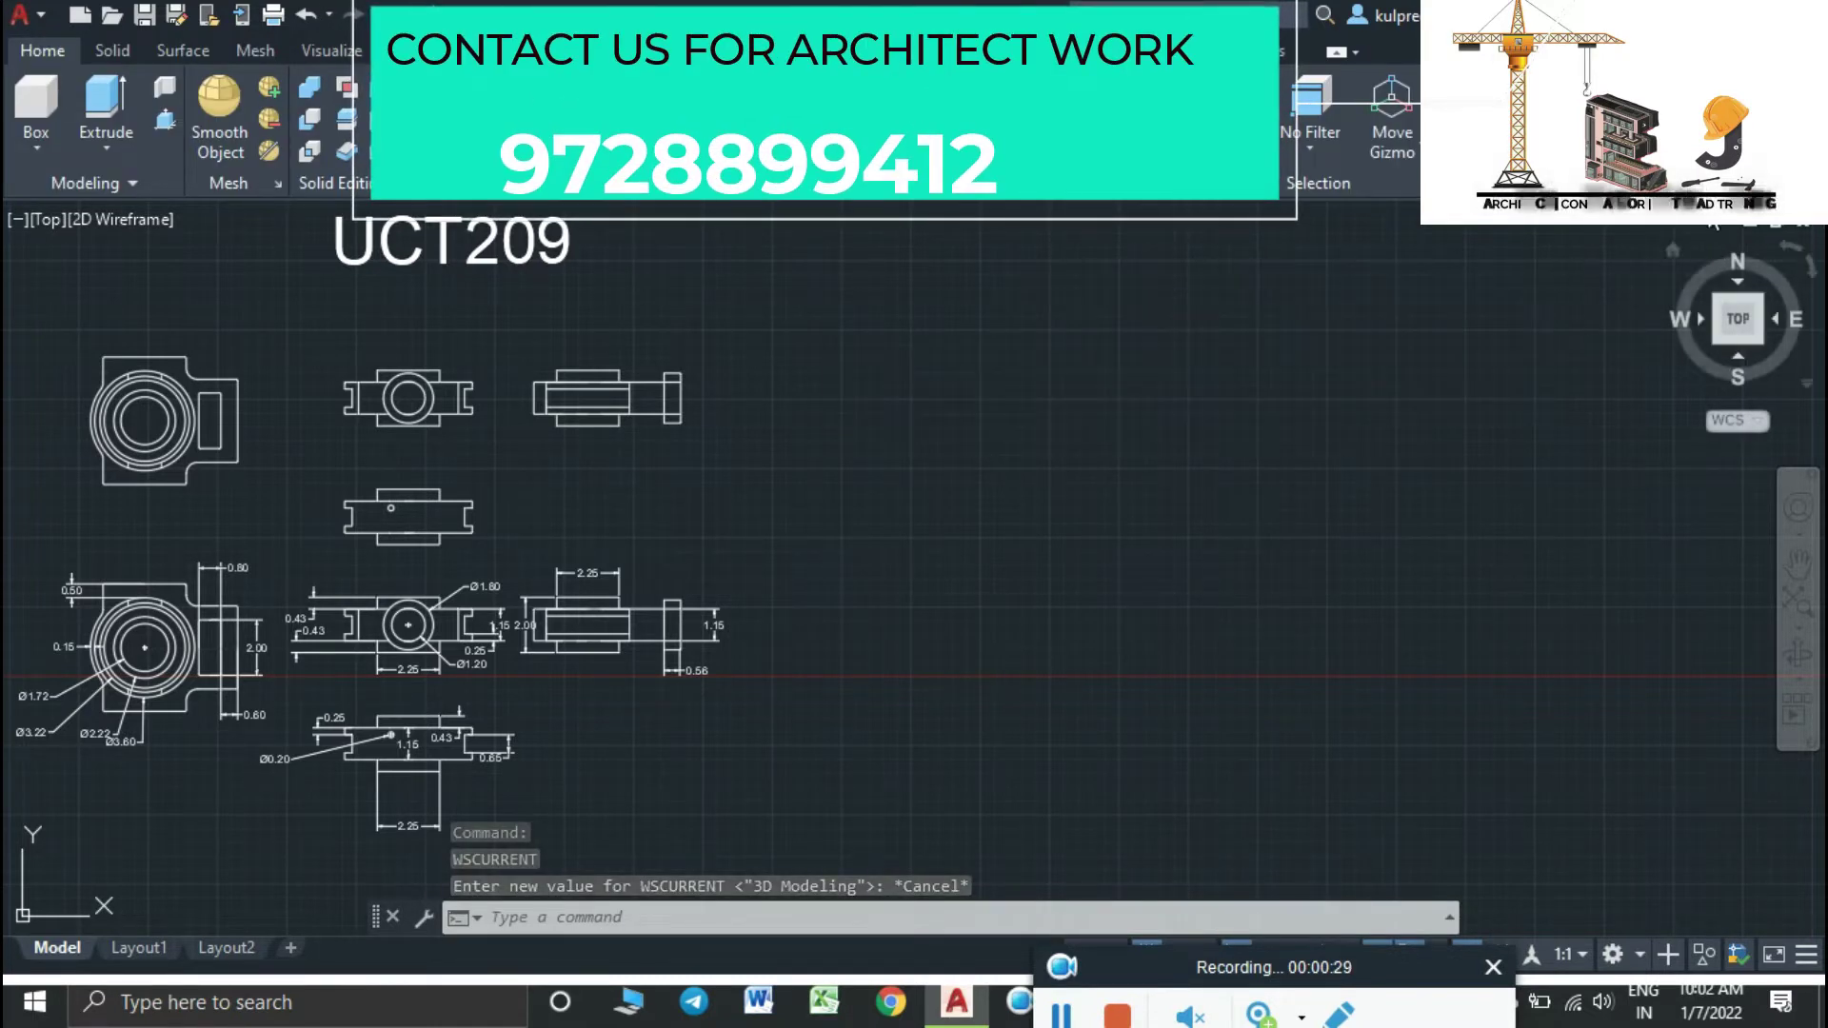
click(1674, 254)
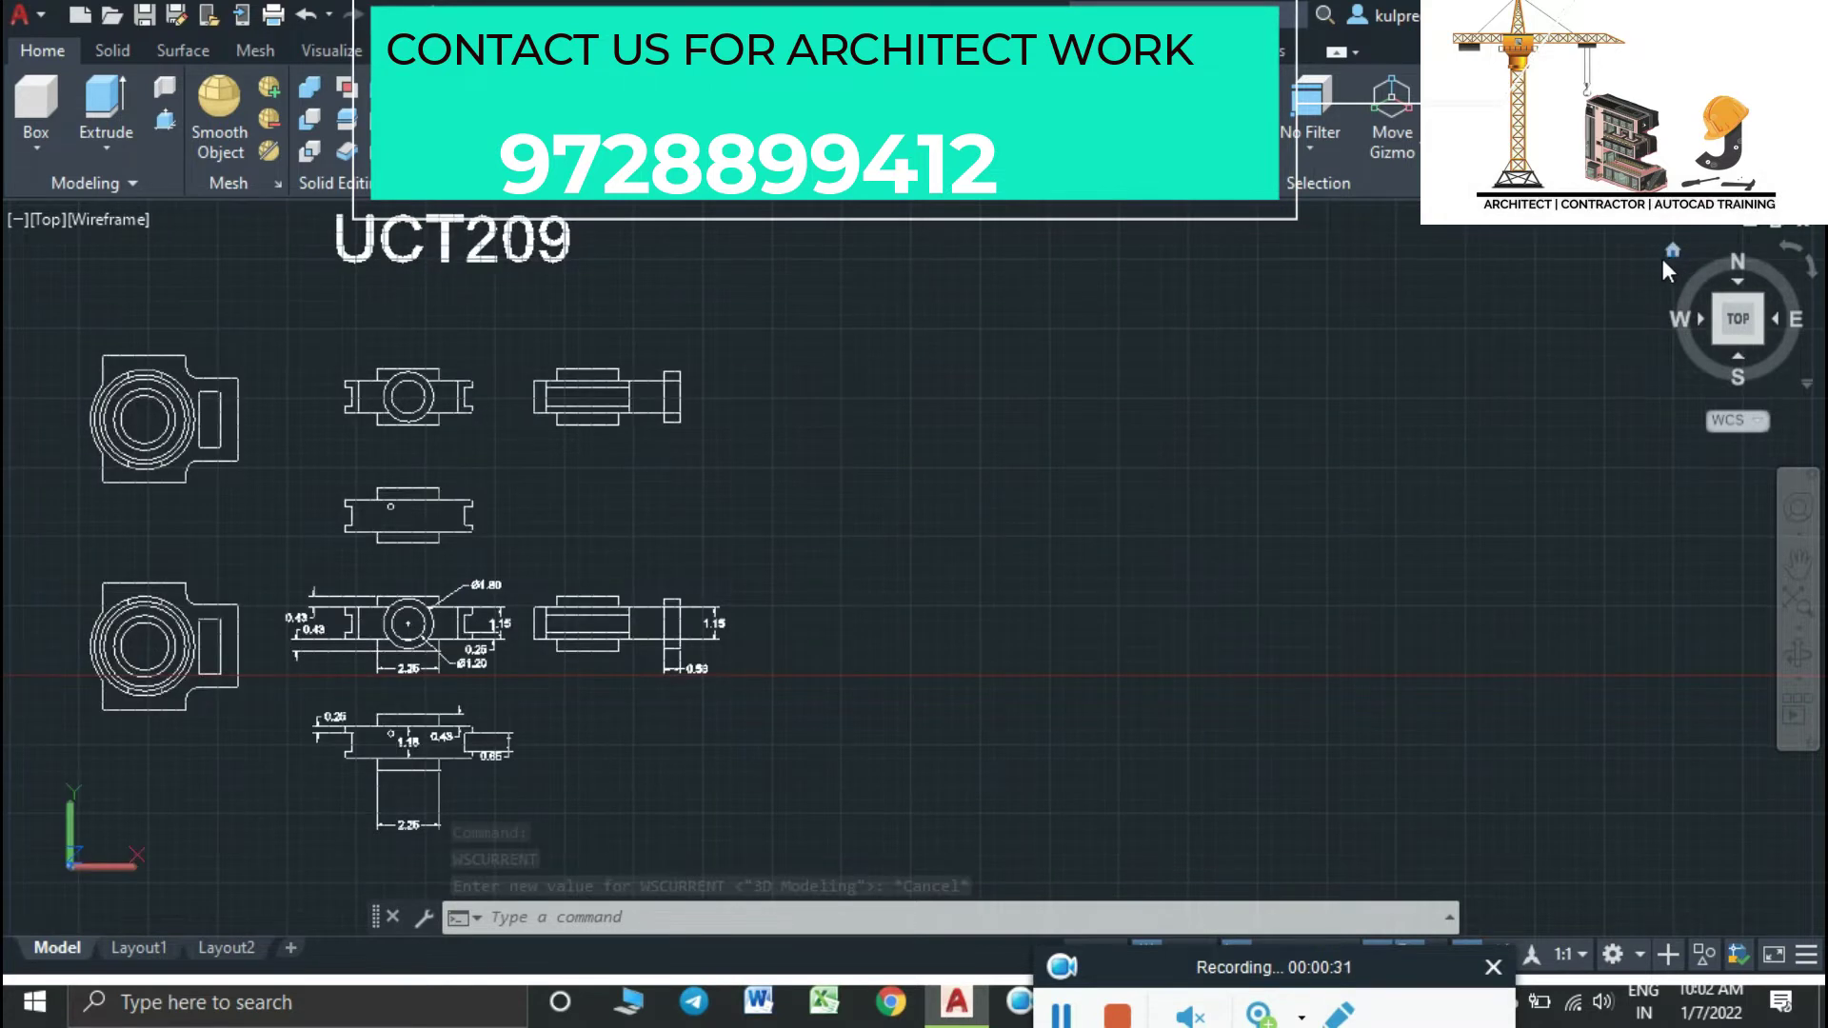
scroll(1218, 571, up, 3)
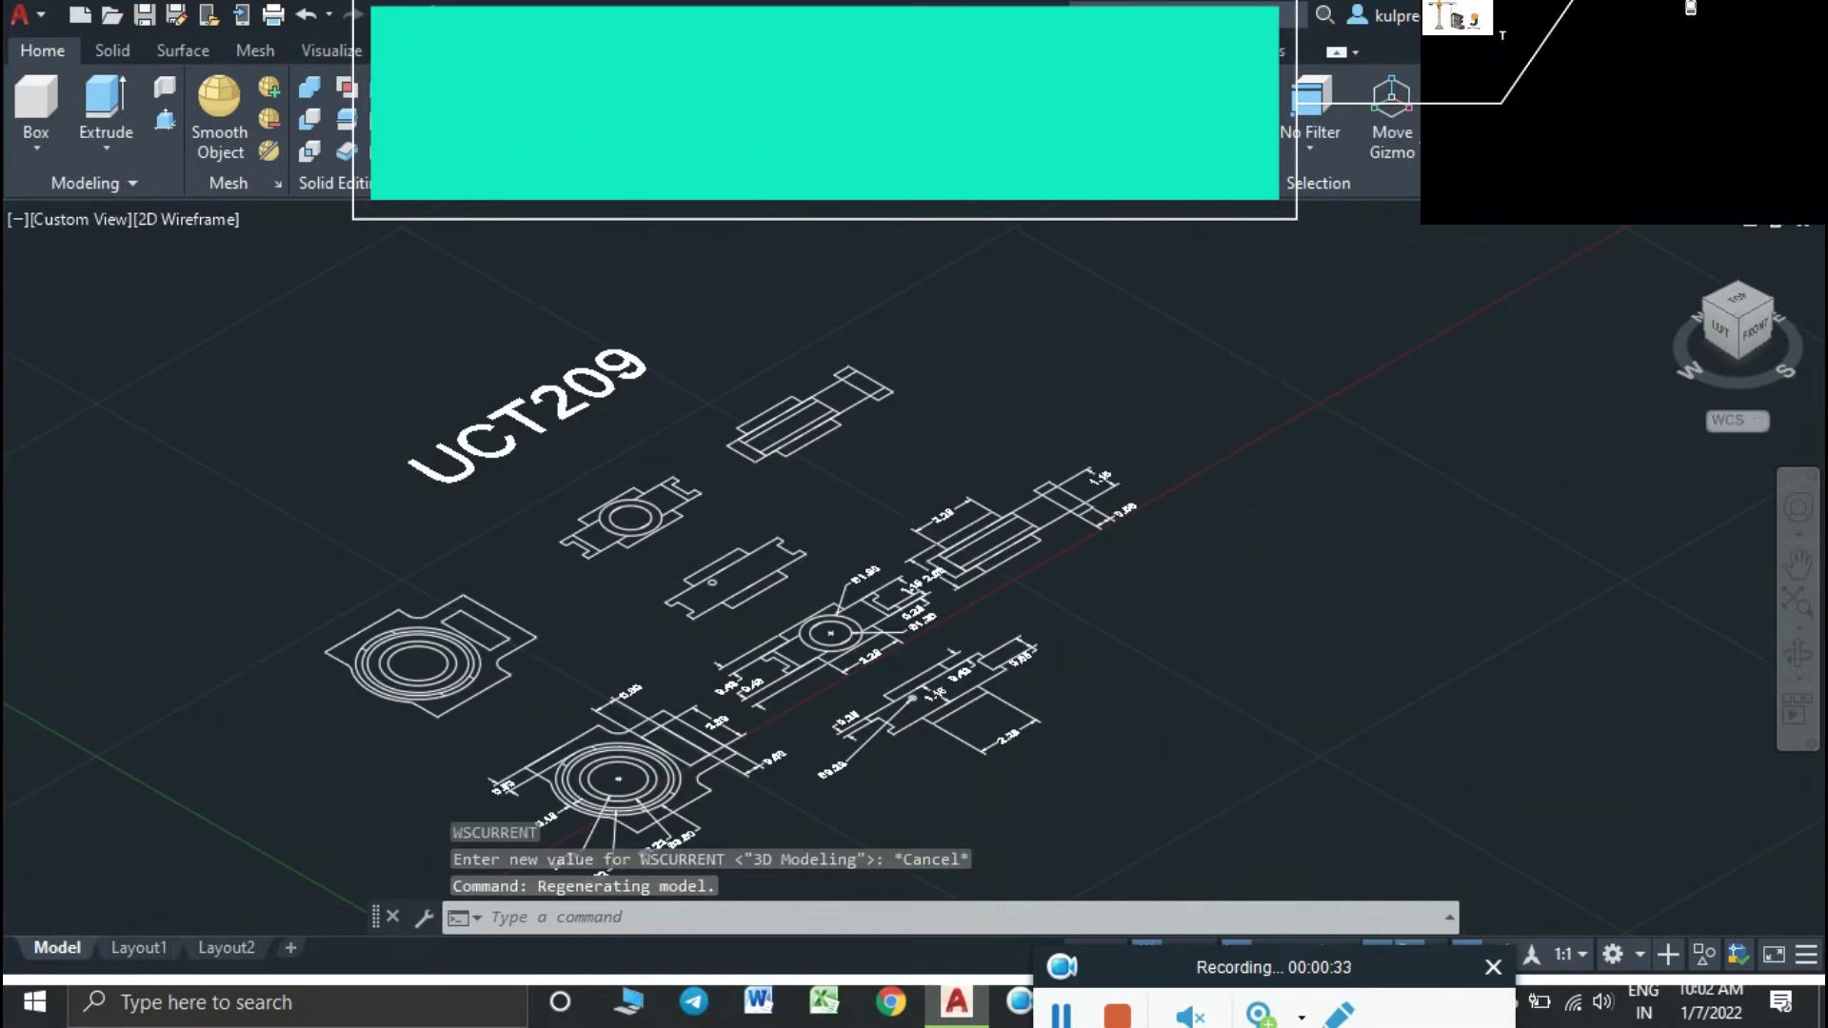
scroll(1219, 572, up, 5)
middle_drag(1237, 492, 1238, 485)
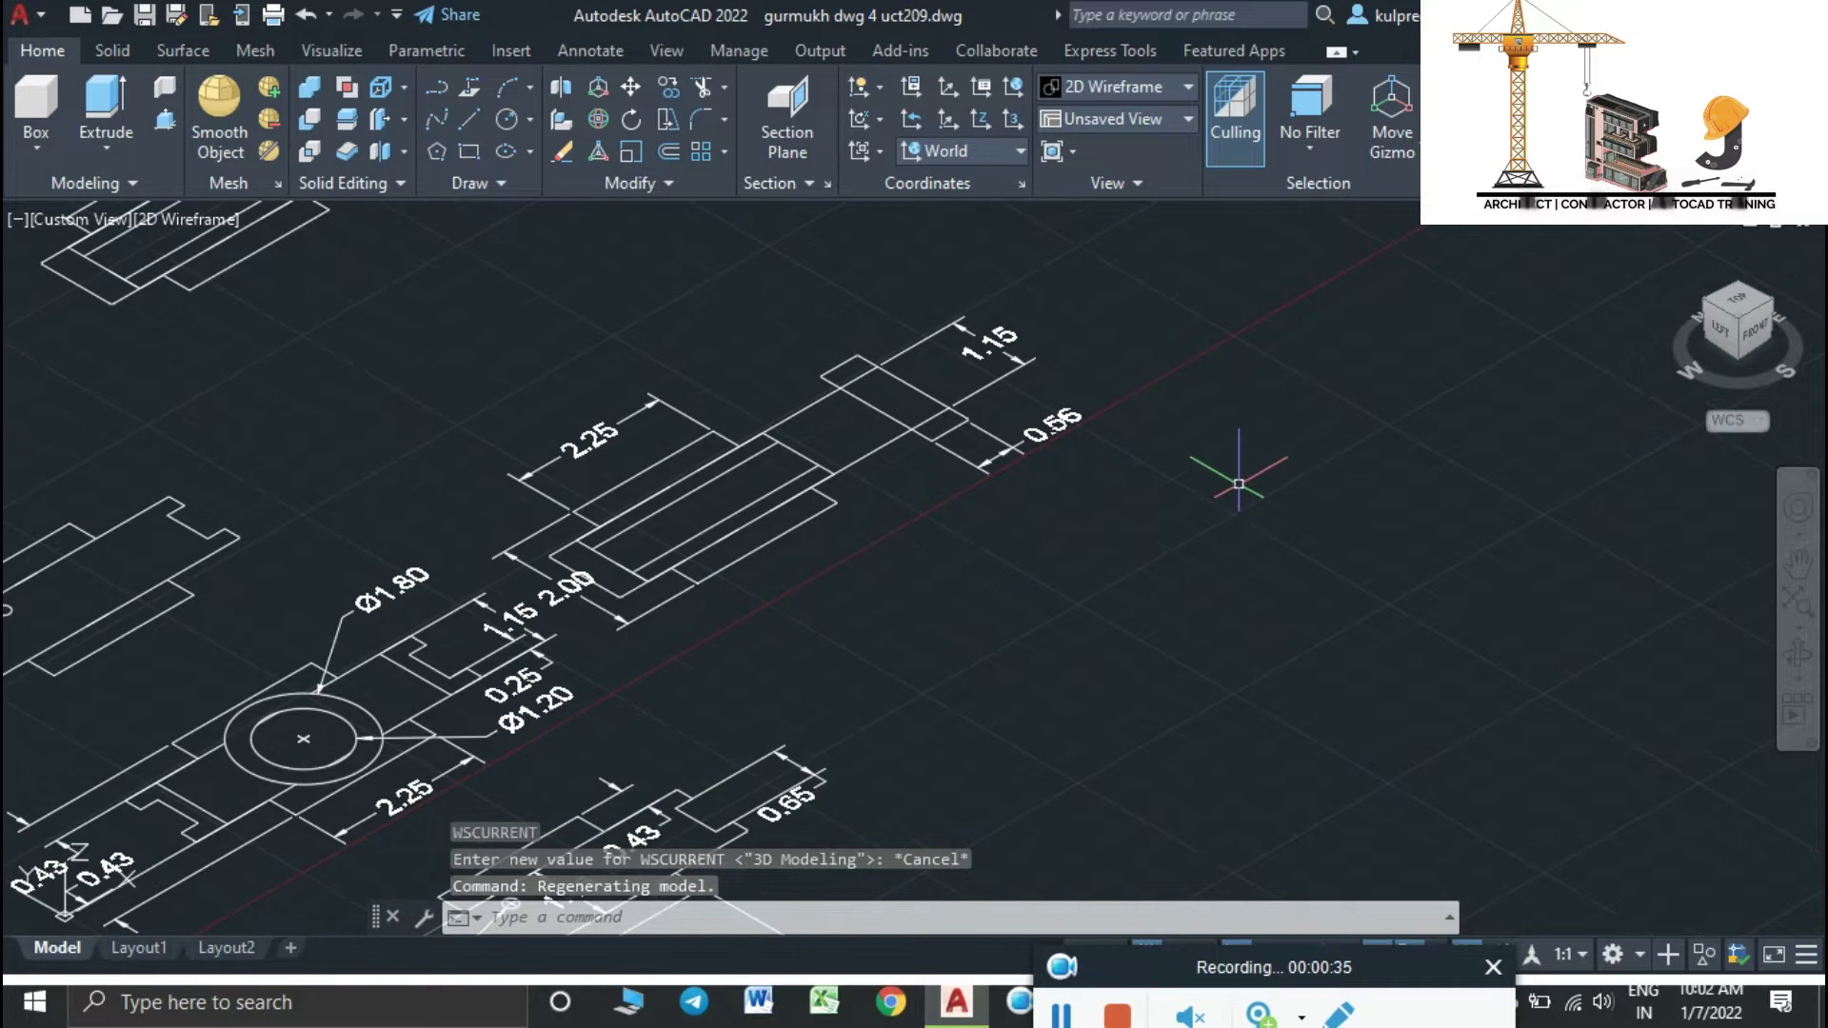
scroll(1239, 484, down, 2)
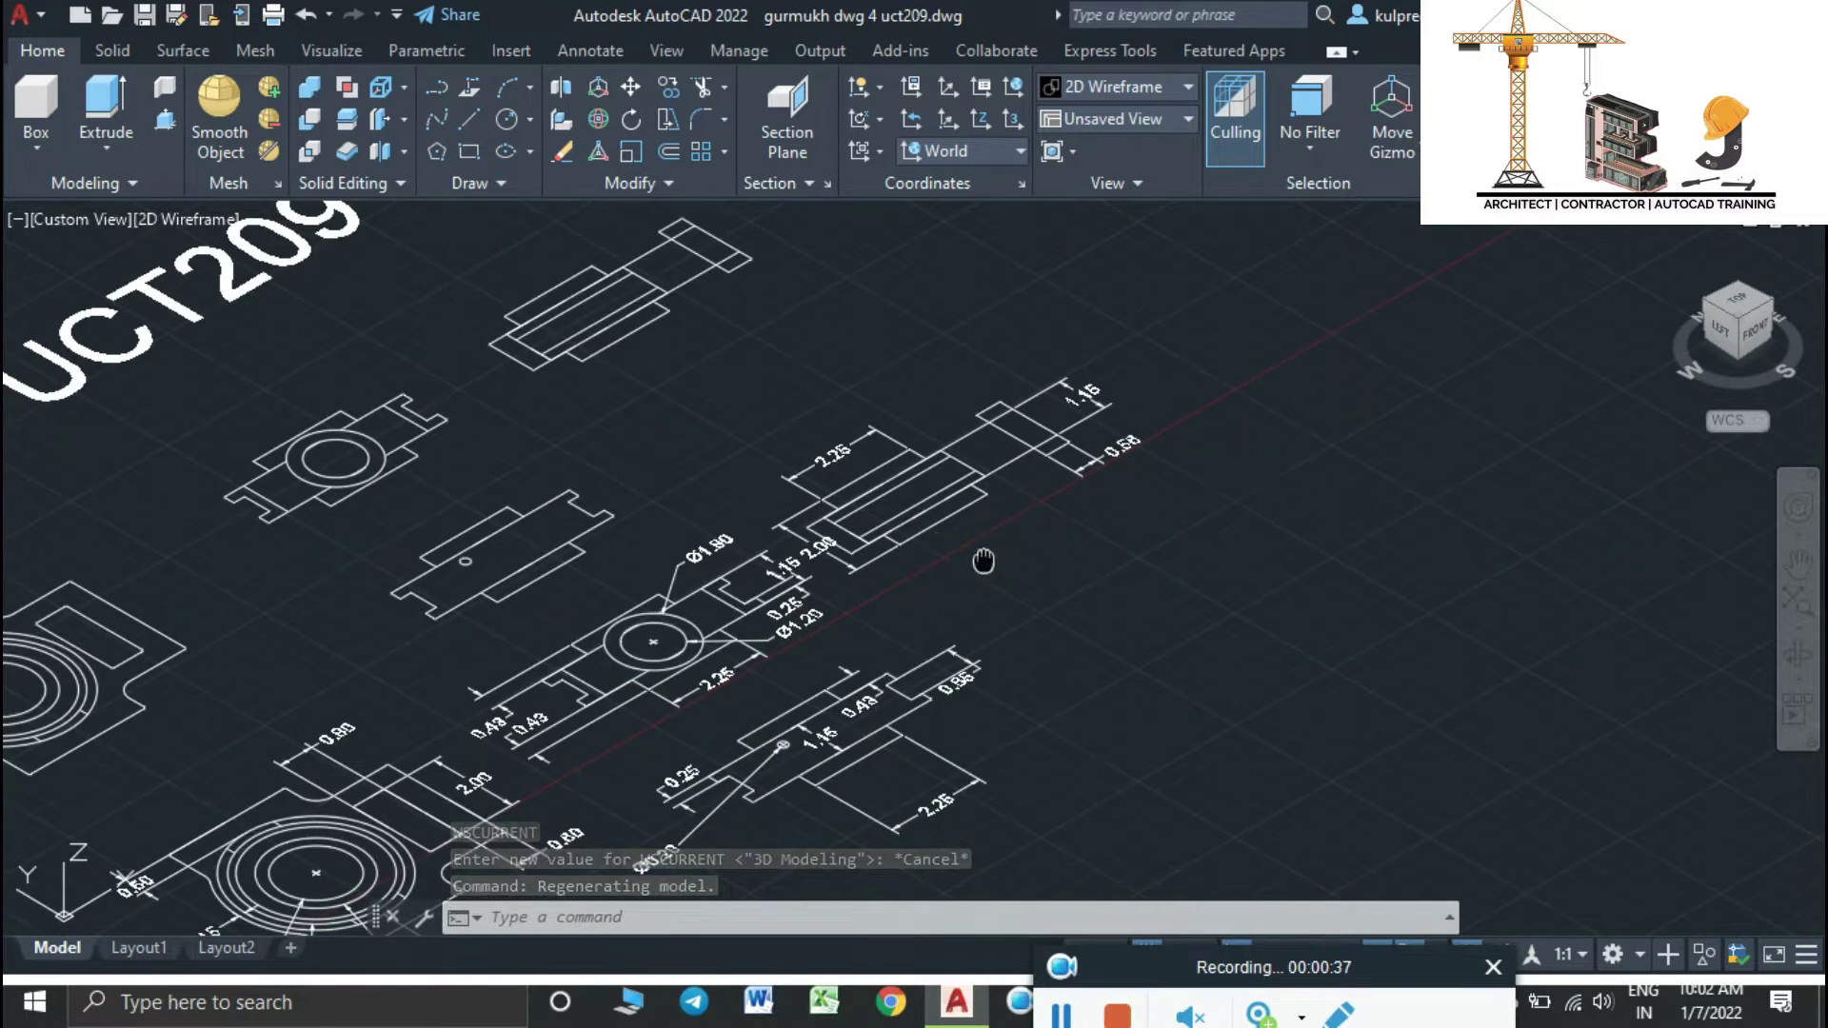
middle_drag(983, 561, 1078, 401)
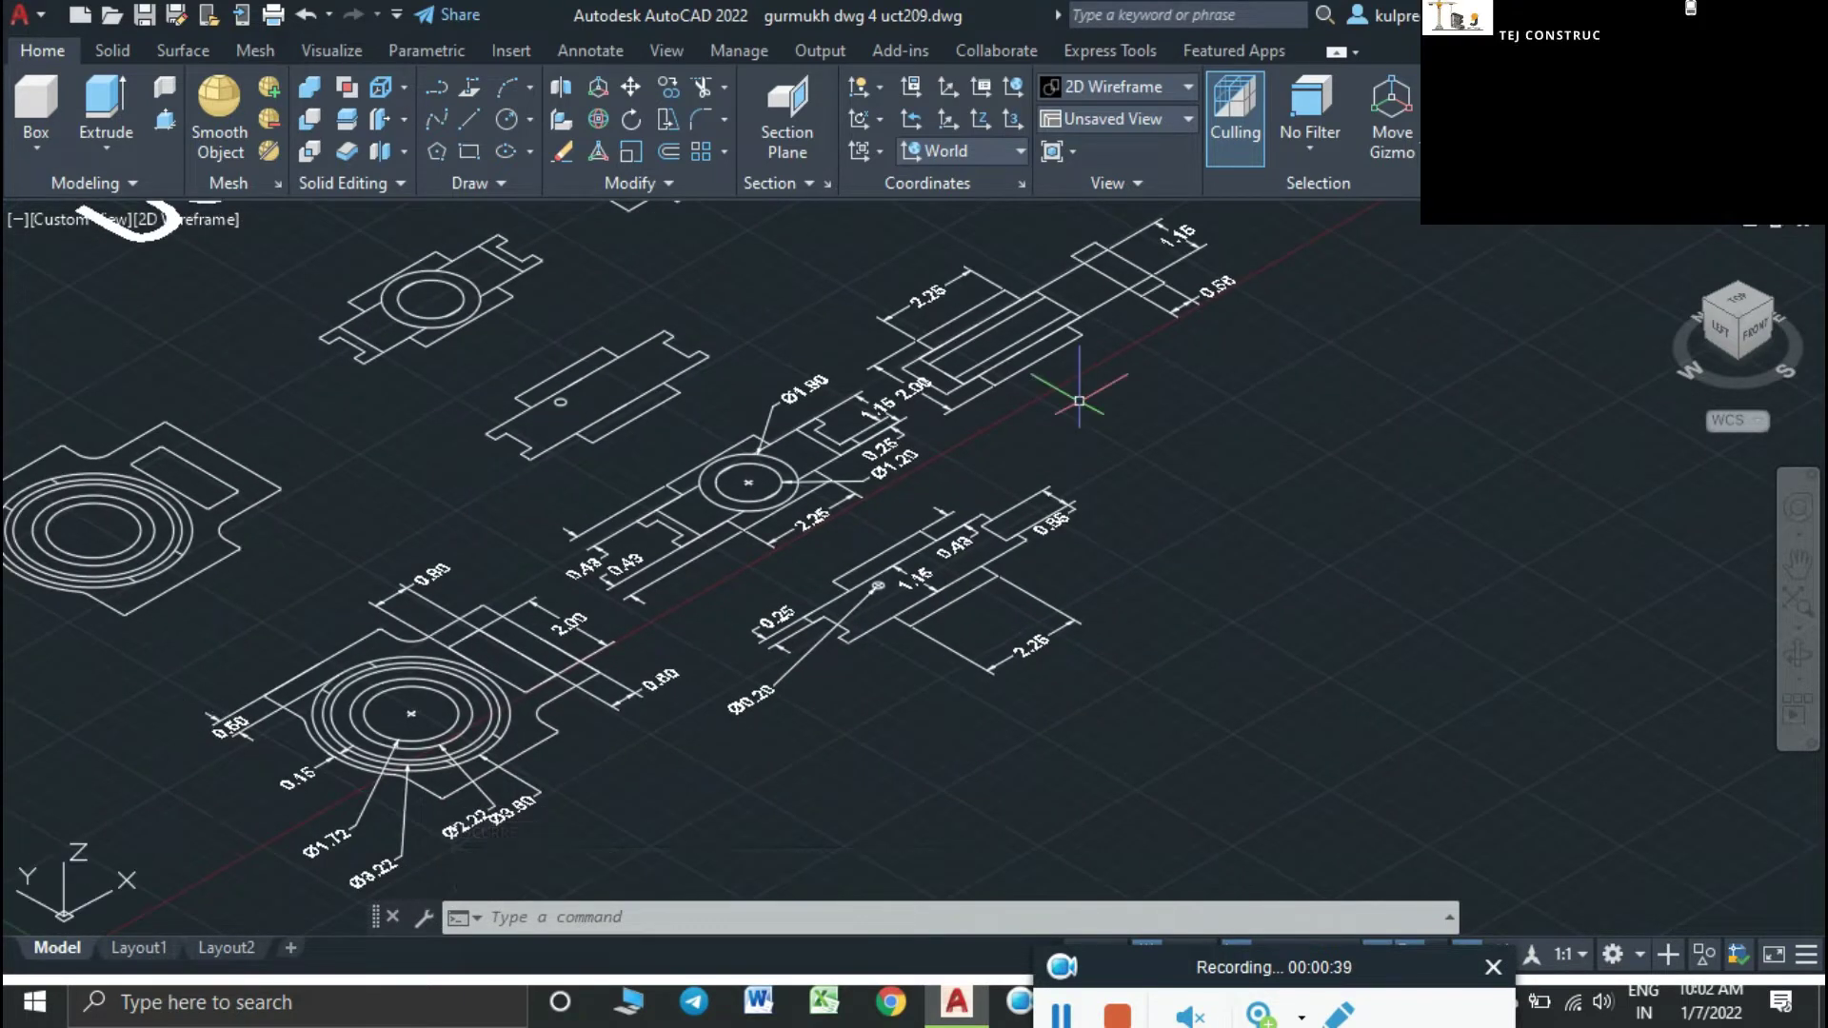
scroll(1037, 405, down, 3)
mouse_move(1047, 428)
middle_down()
mouse_move(1552, 352)
mouse_move(1606, 303)
middle_up()
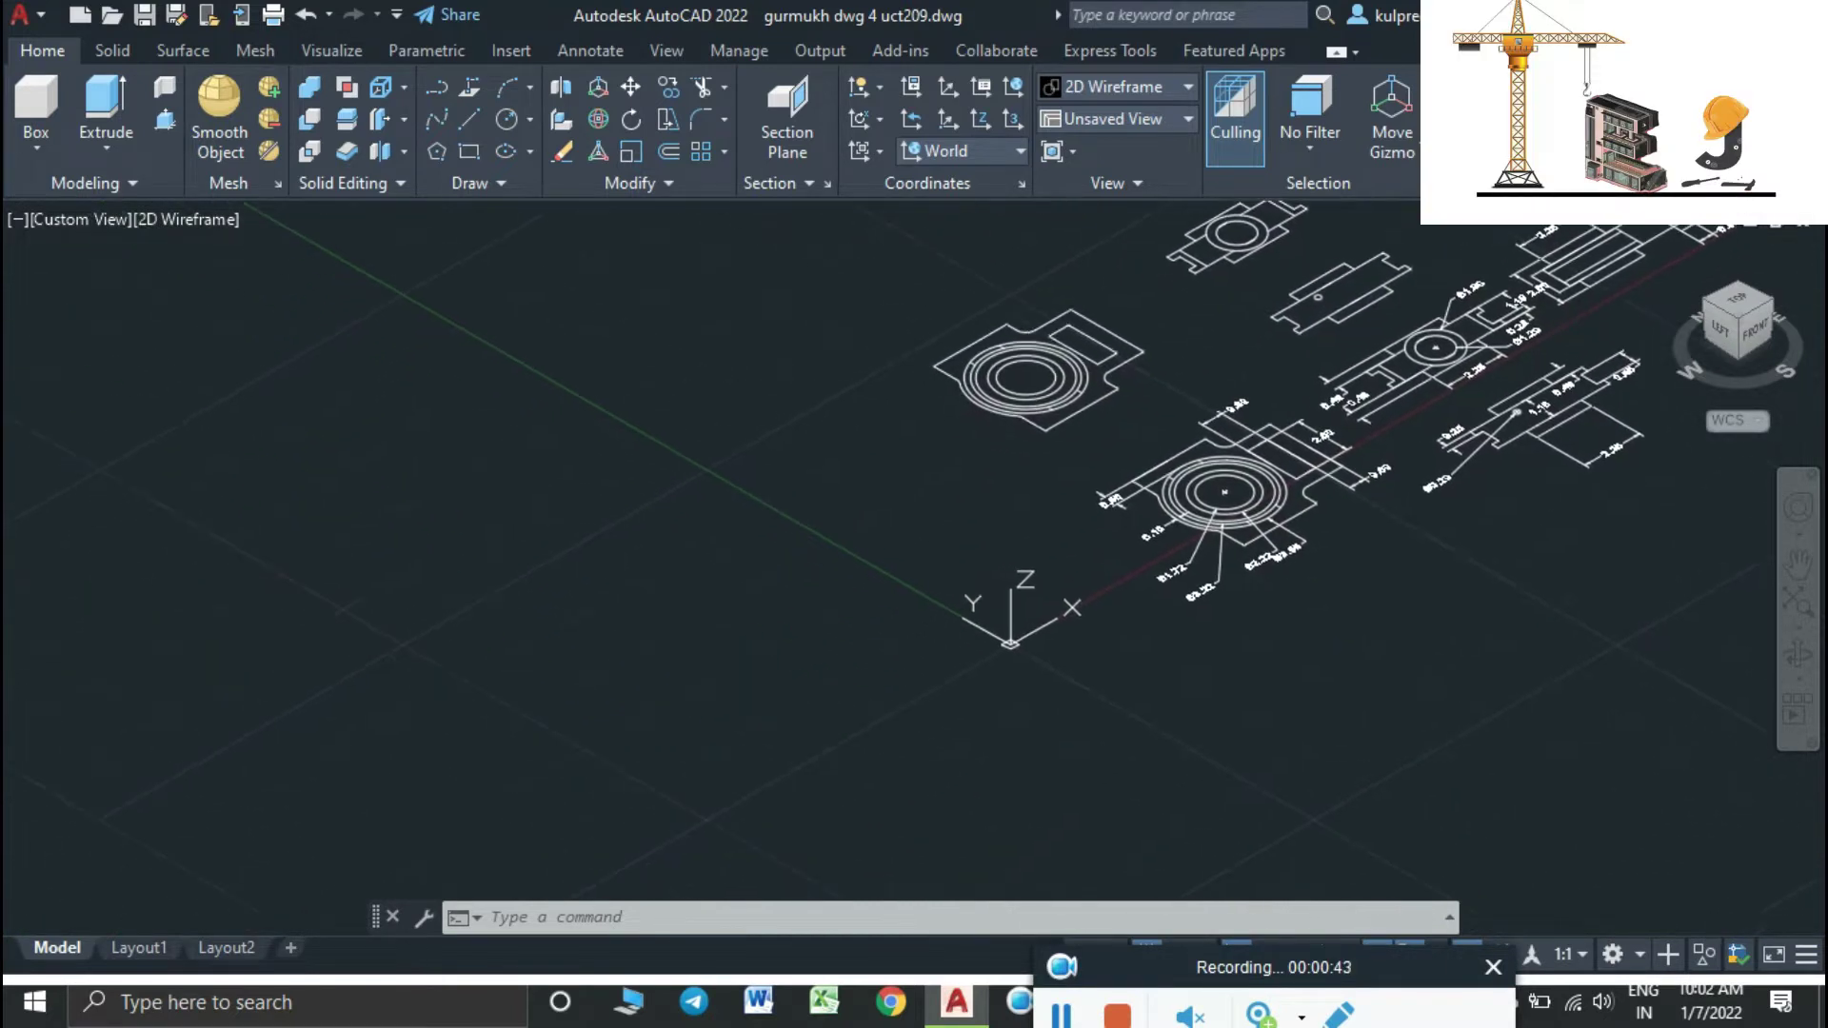
middle_drag(1435, 348, 1434, 437)
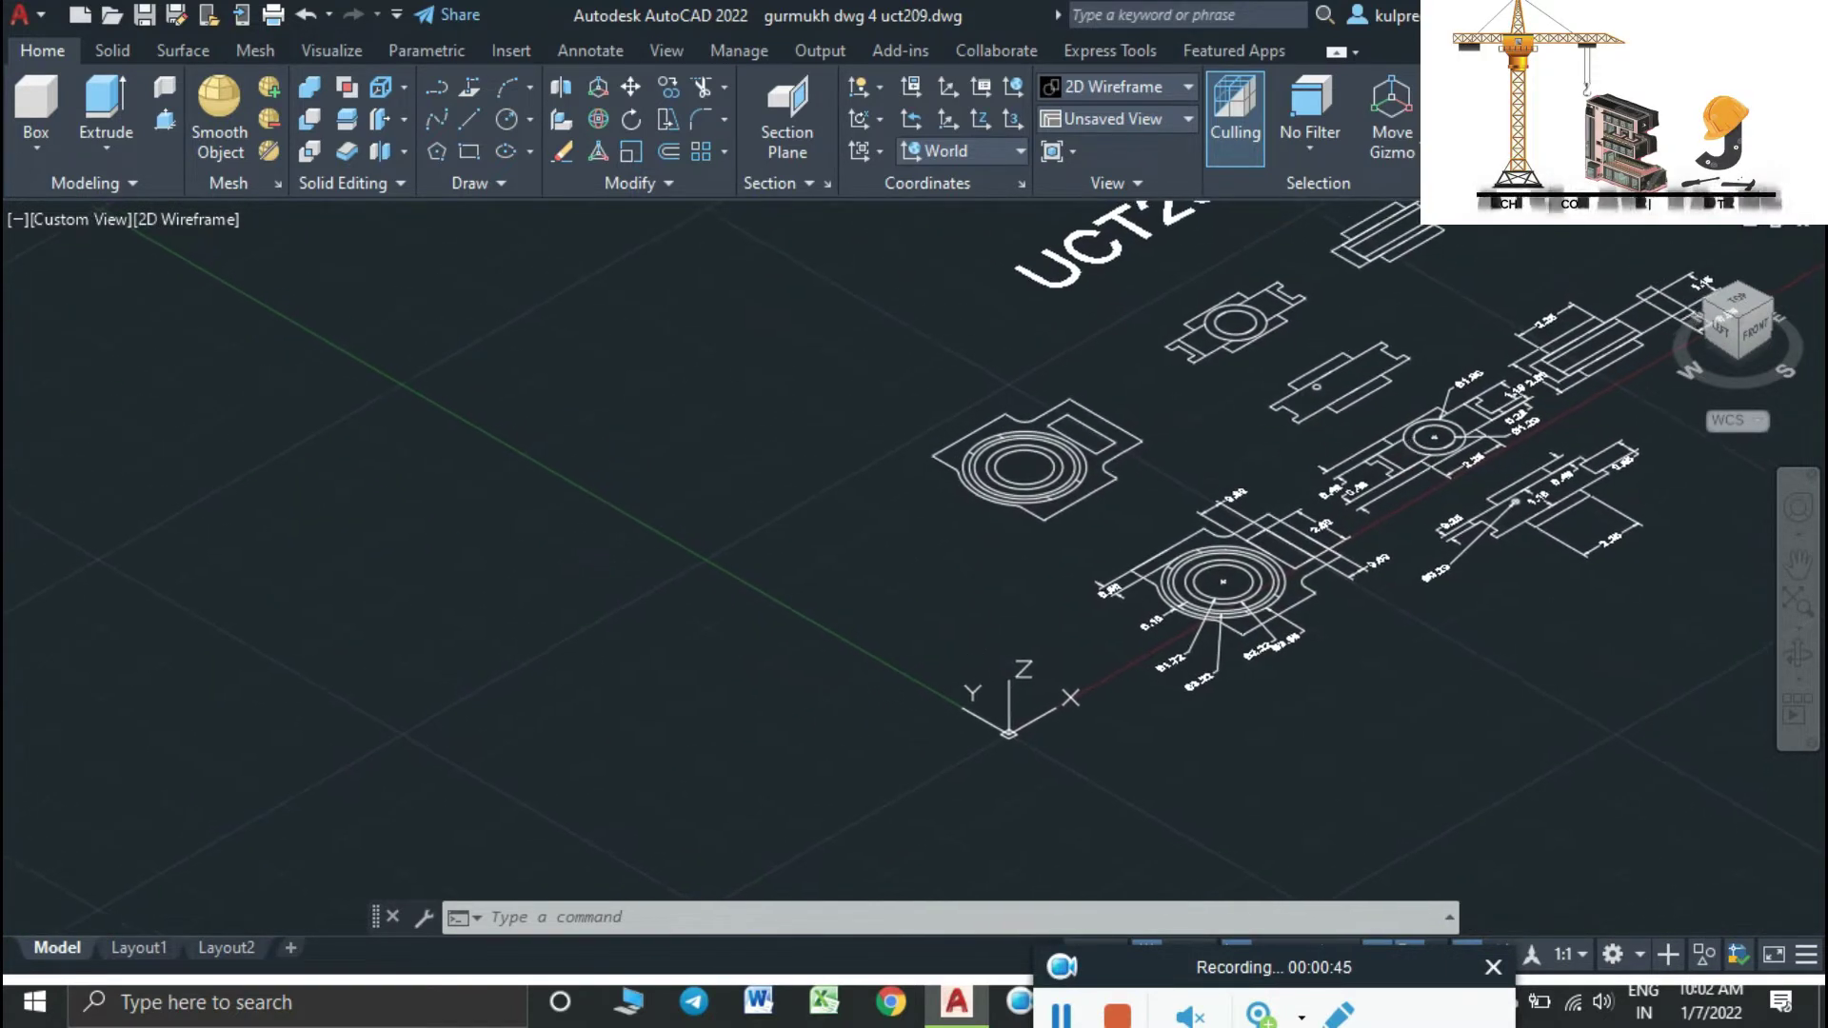
Copy the left circular plan view from its circle centre into open space lower left
click(1117, 514)
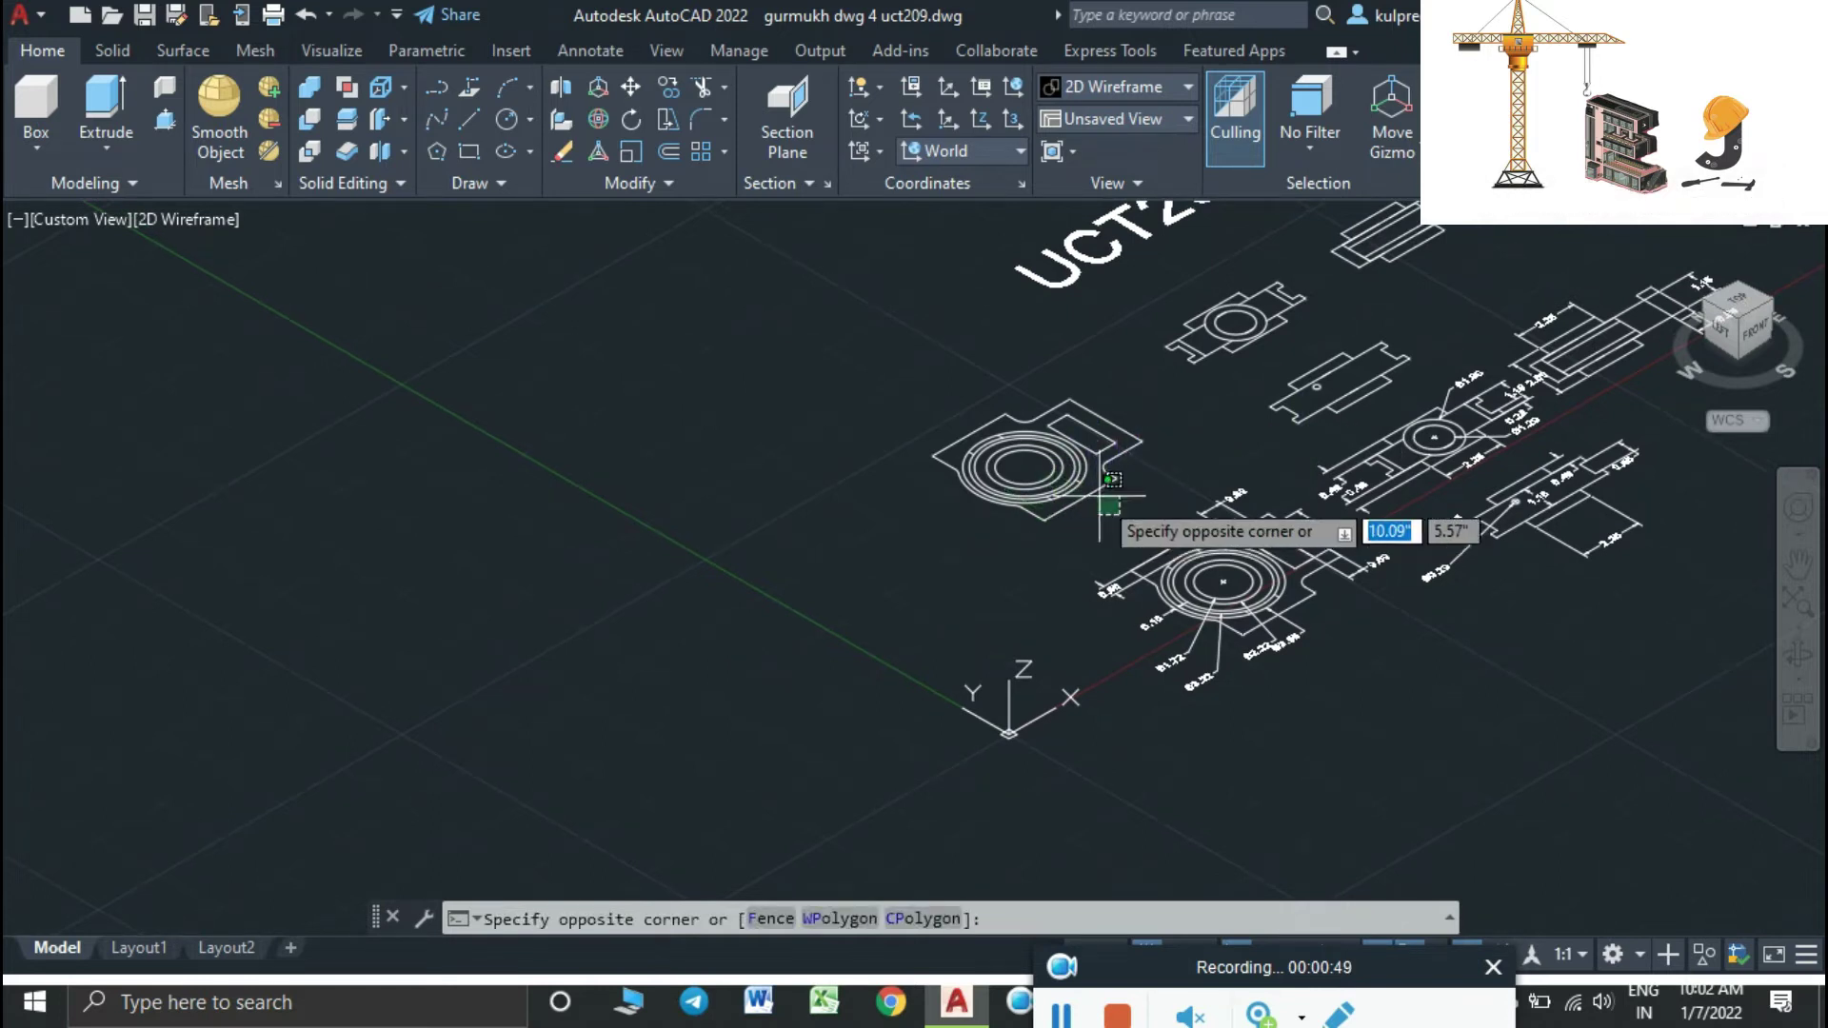
click(928, 369)
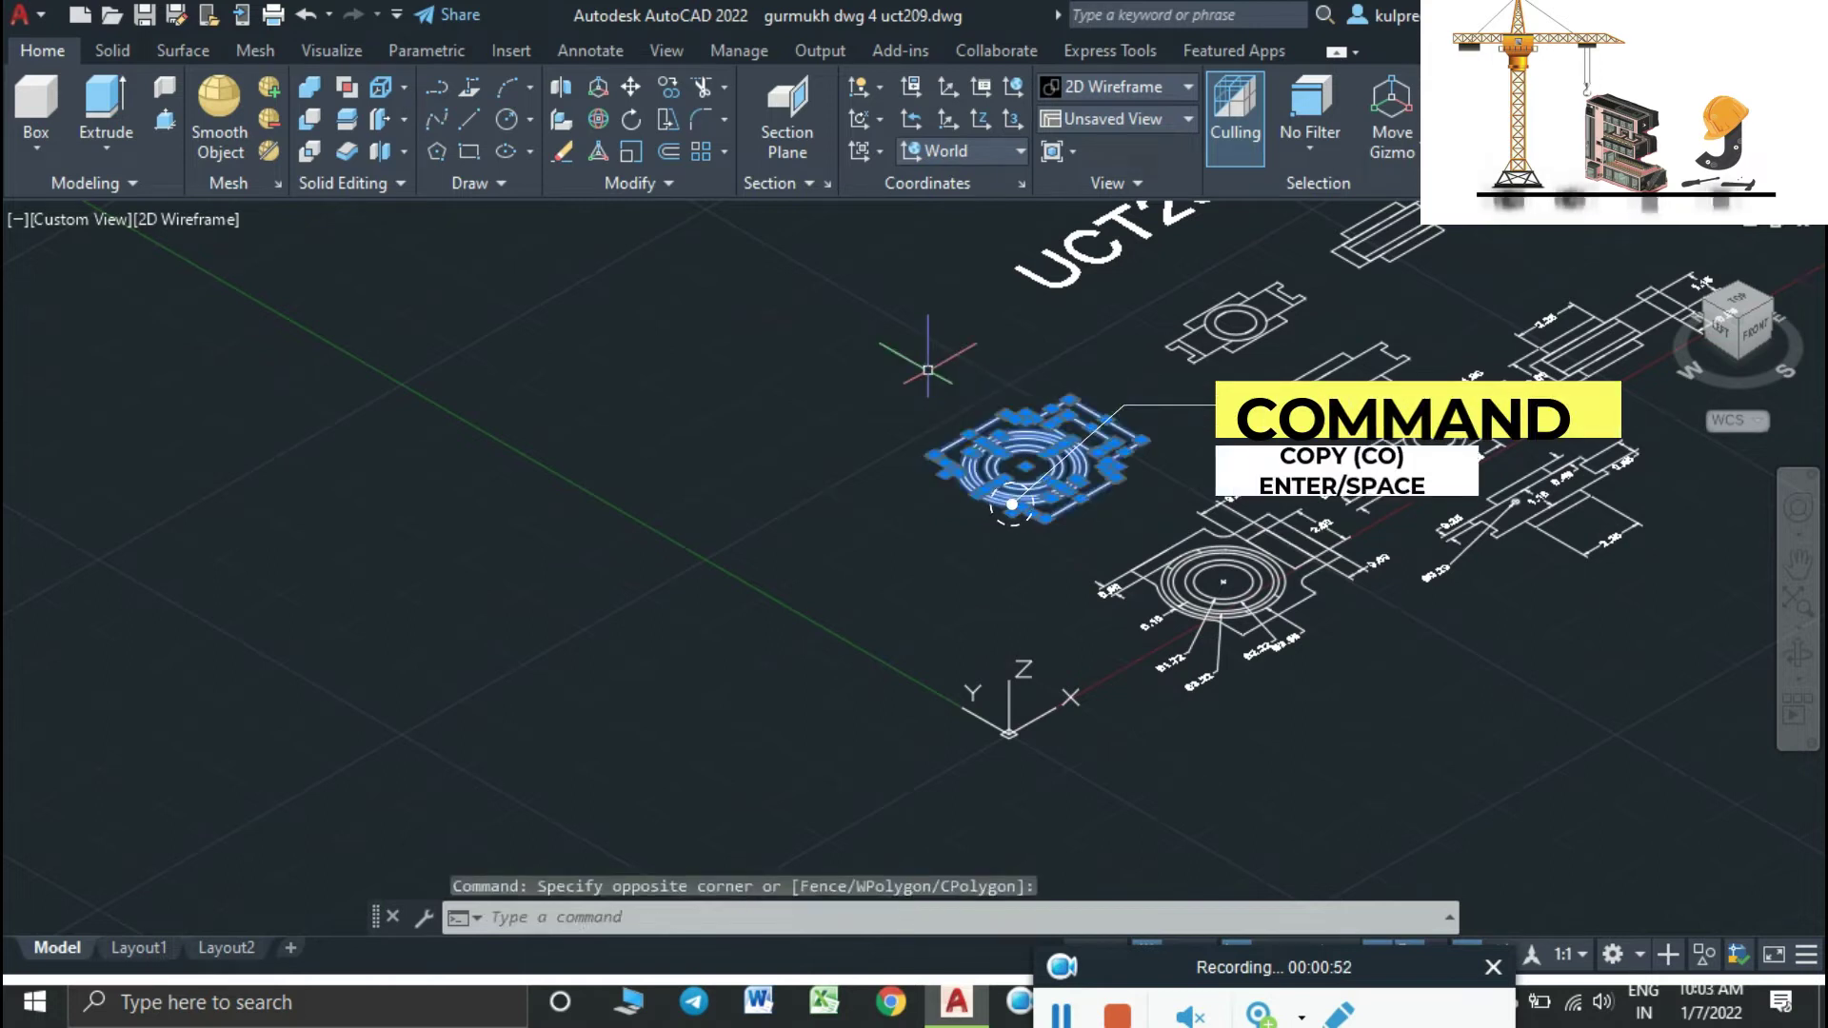
text(Co)
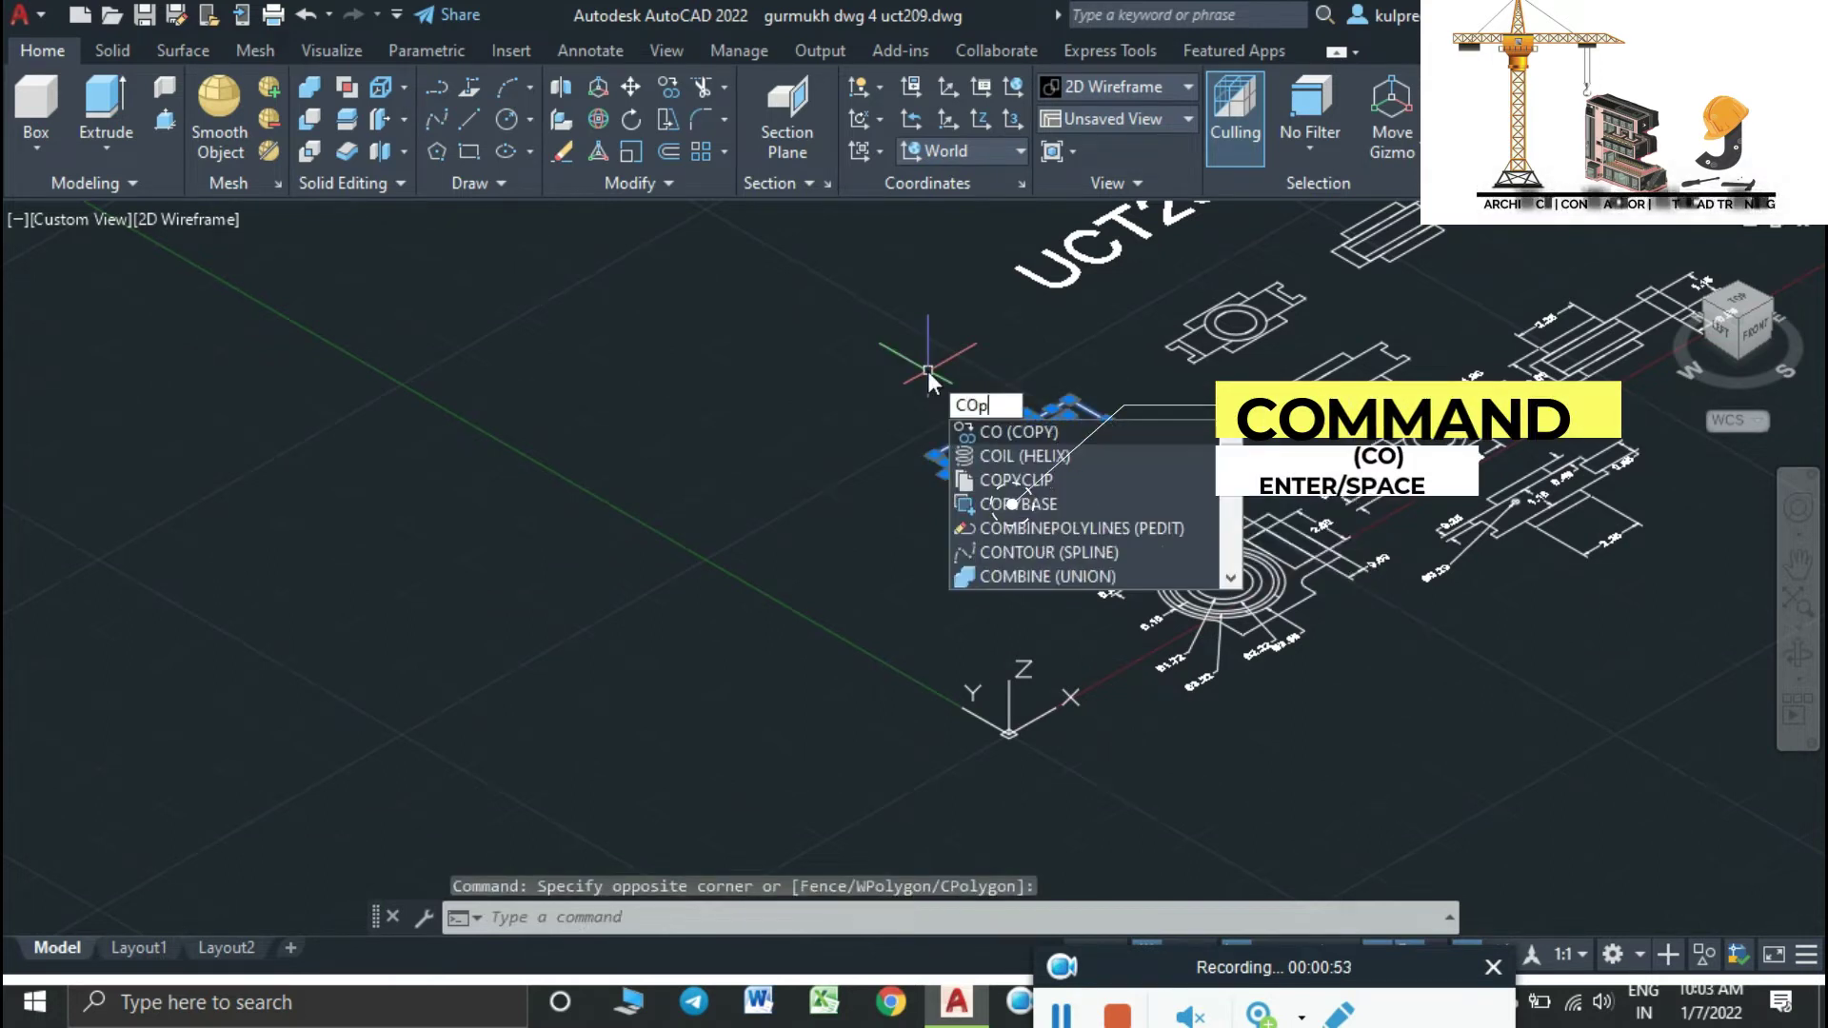
key(space)
key(space)
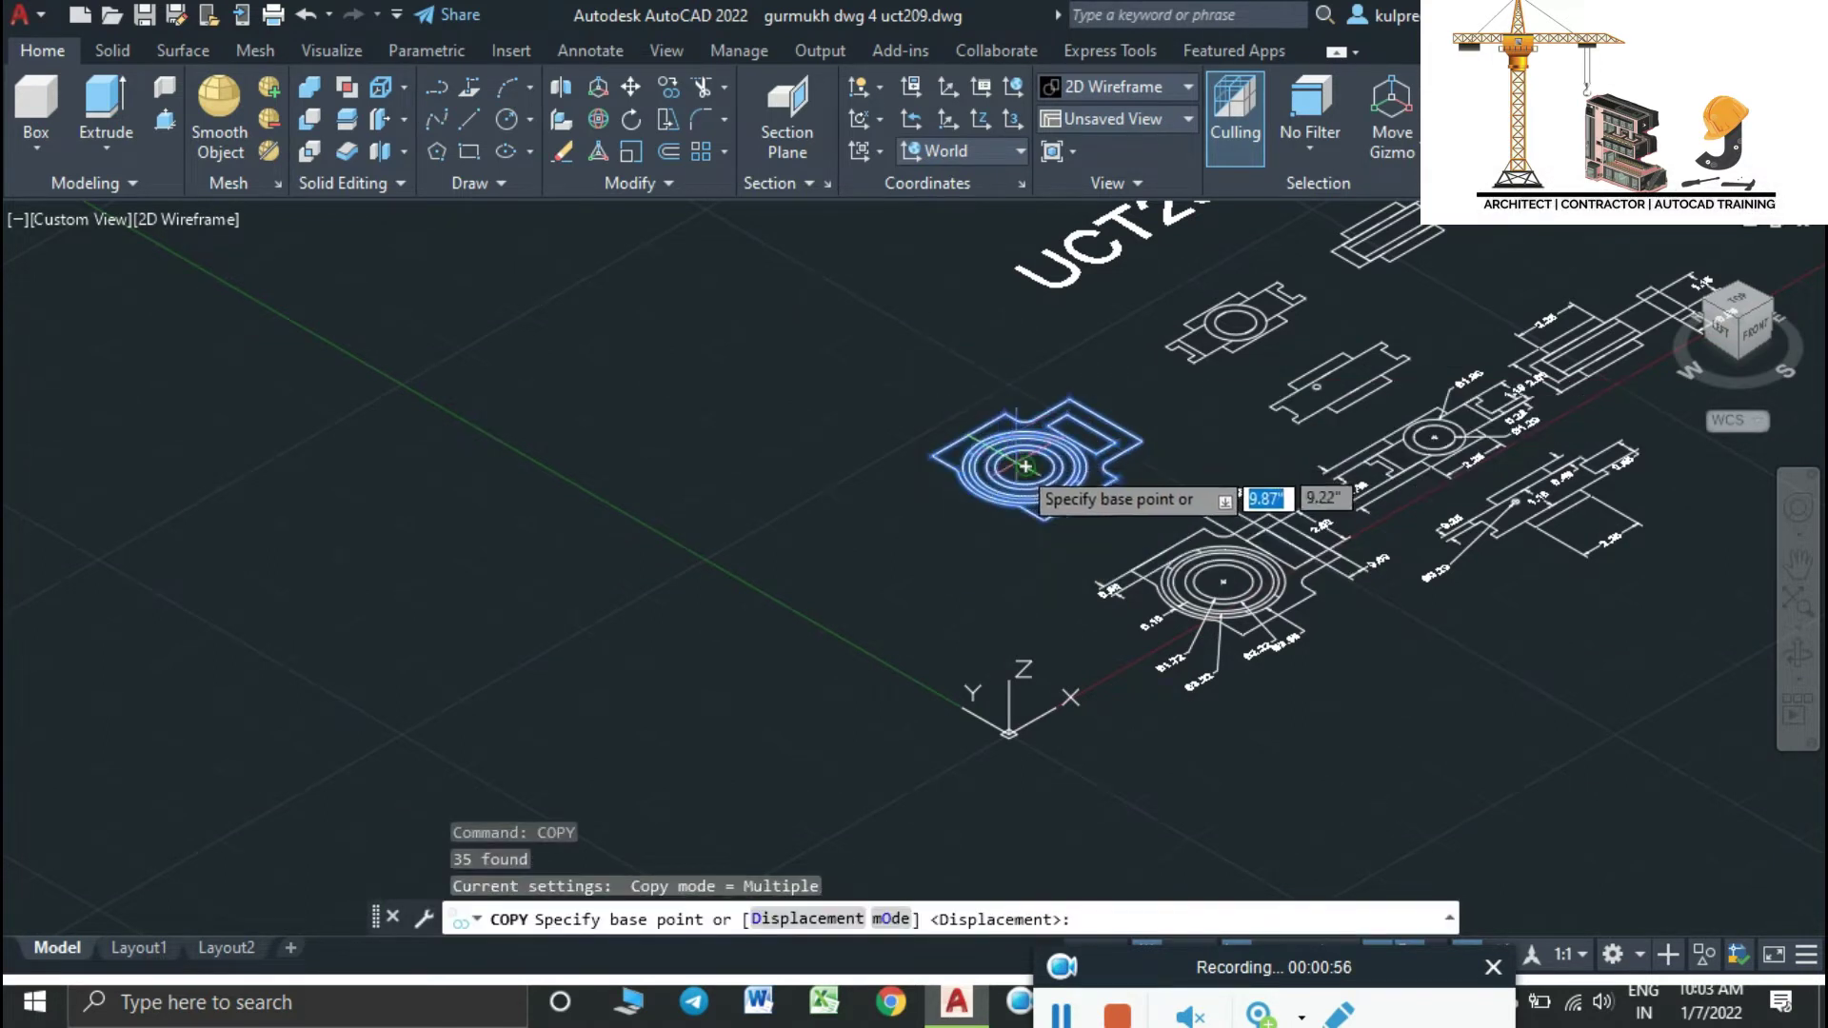
click(1025, 466)
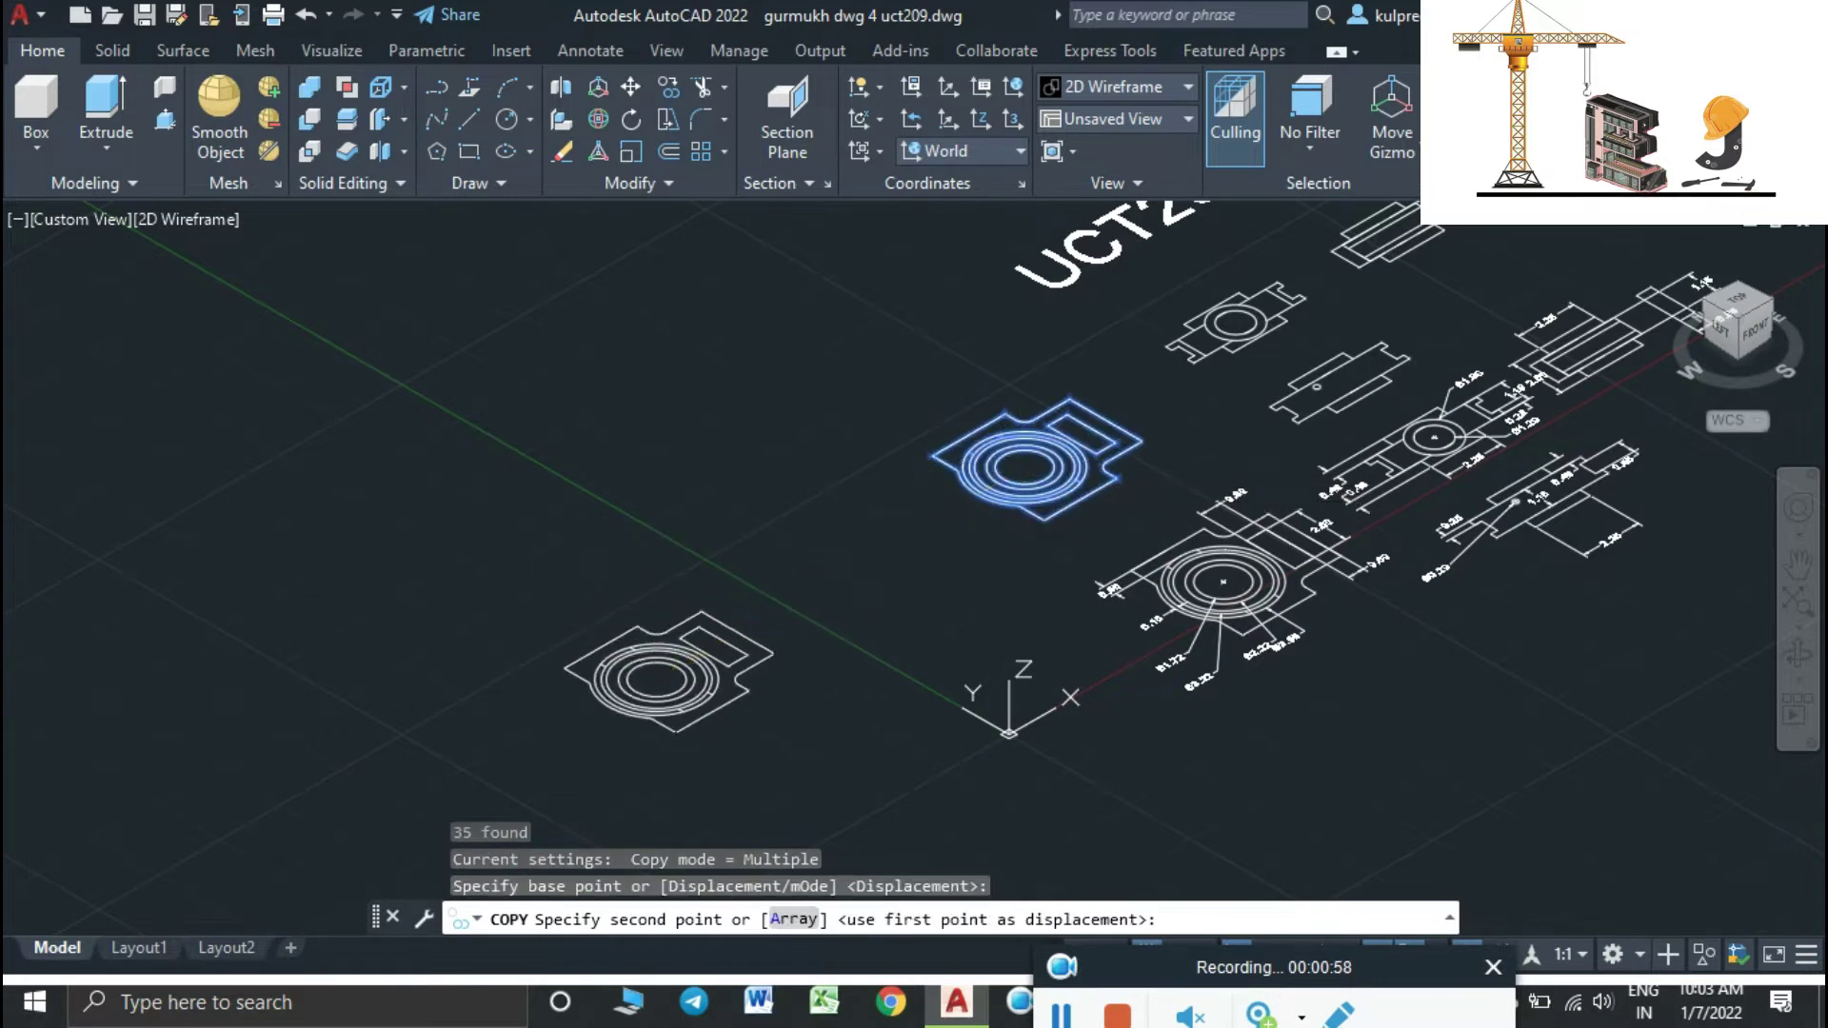
click(559, 600)
key(Escape)
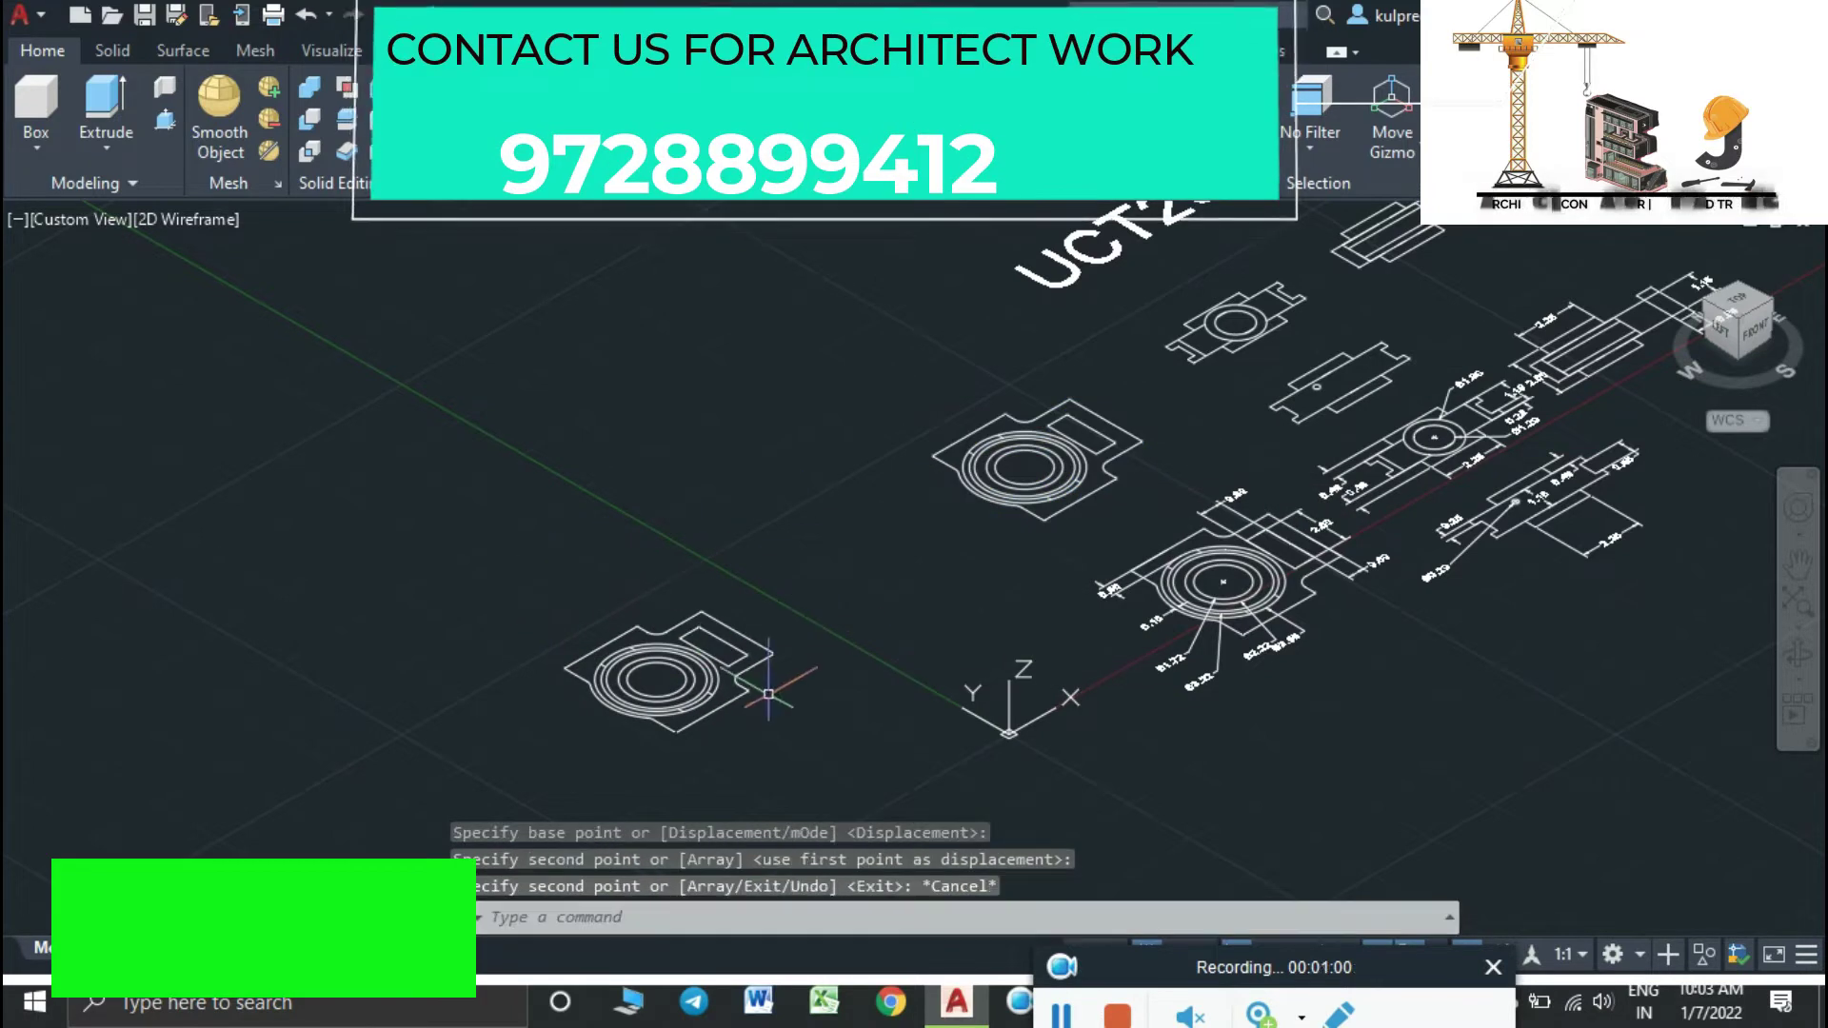
scroll(759, 704, up, 6)
middle_drag(759, 703, 957, 679)
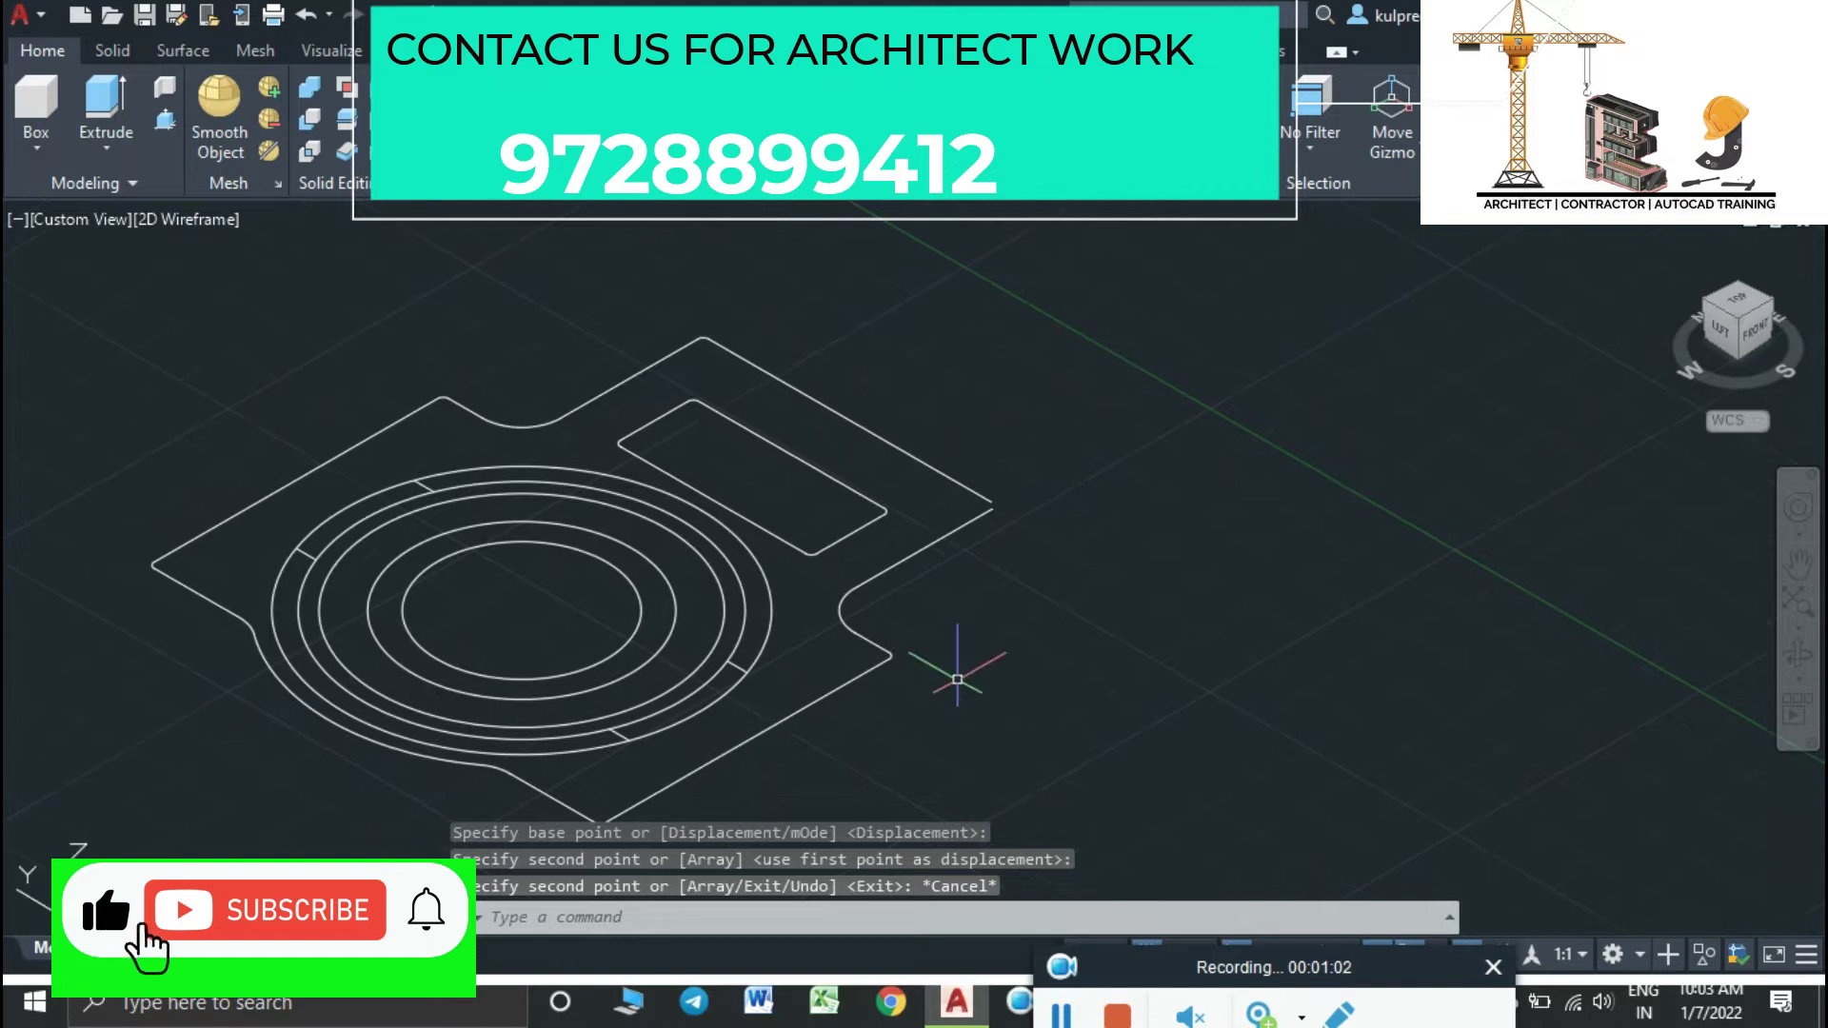
Create a 2-inch-tall cylinder at the circles' centre, with its radius on the inner circle
text(CYL)
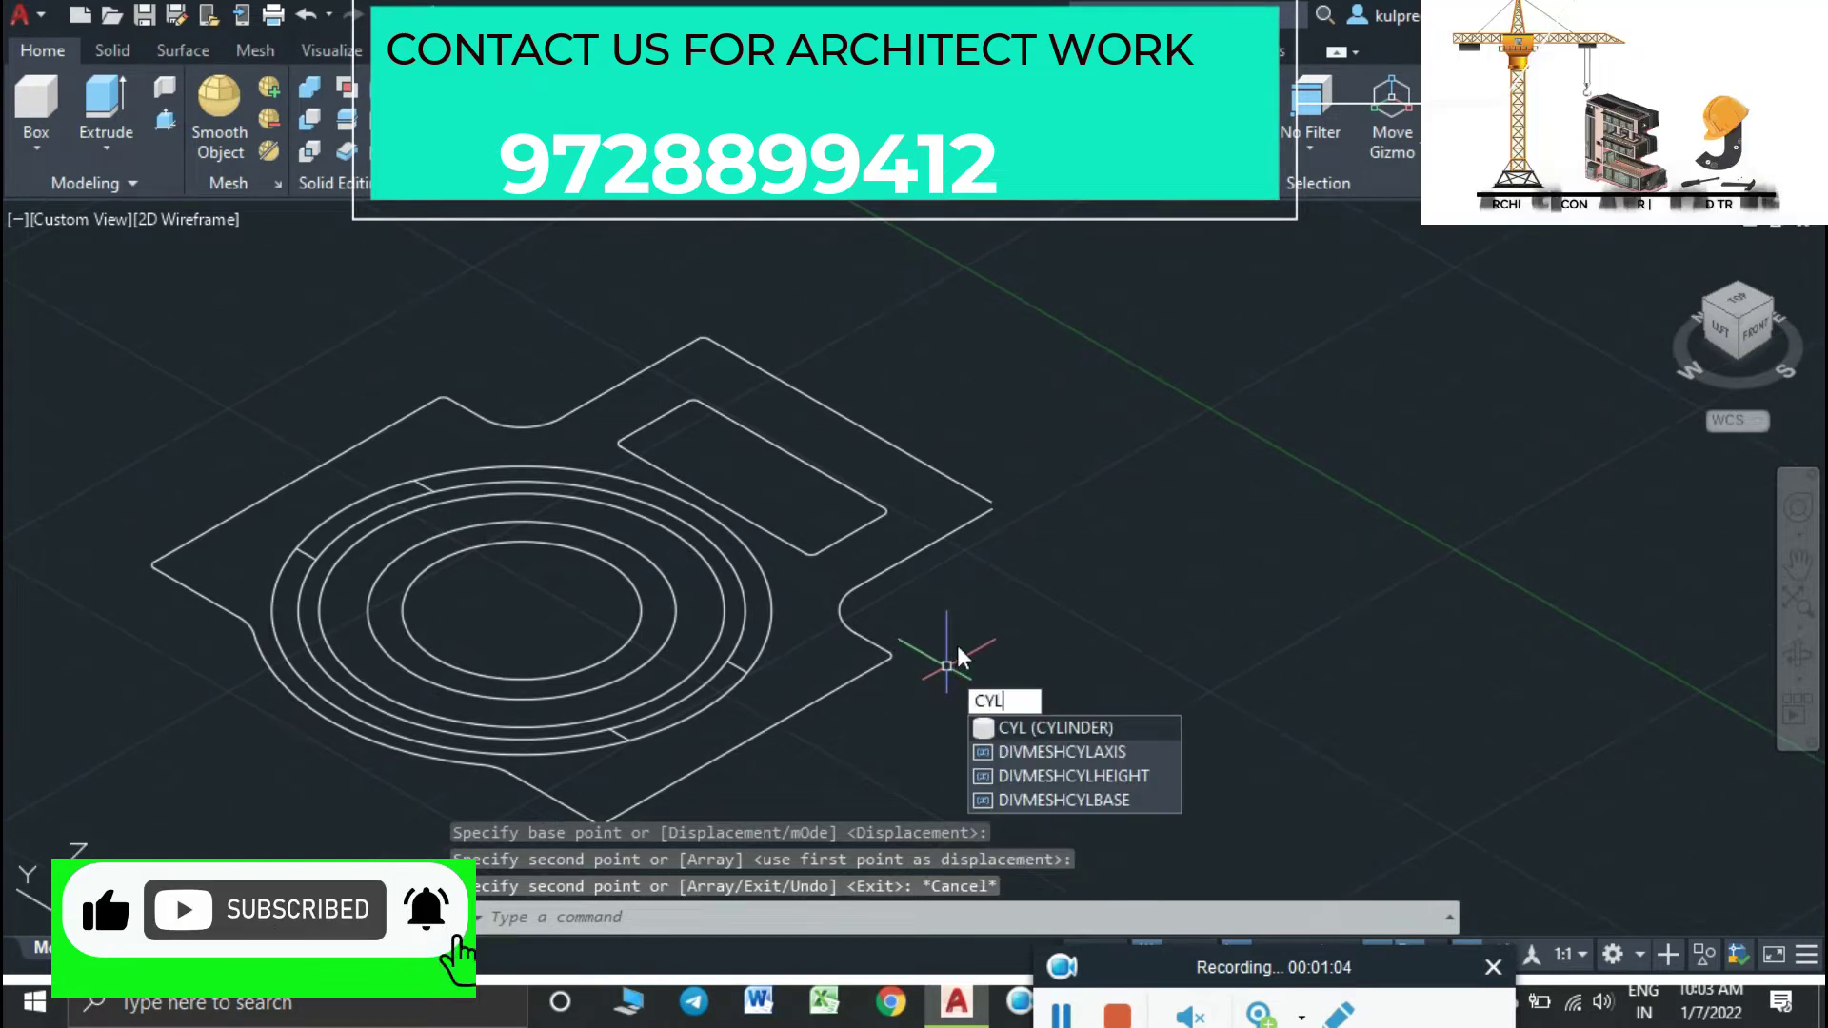
key(Escape)
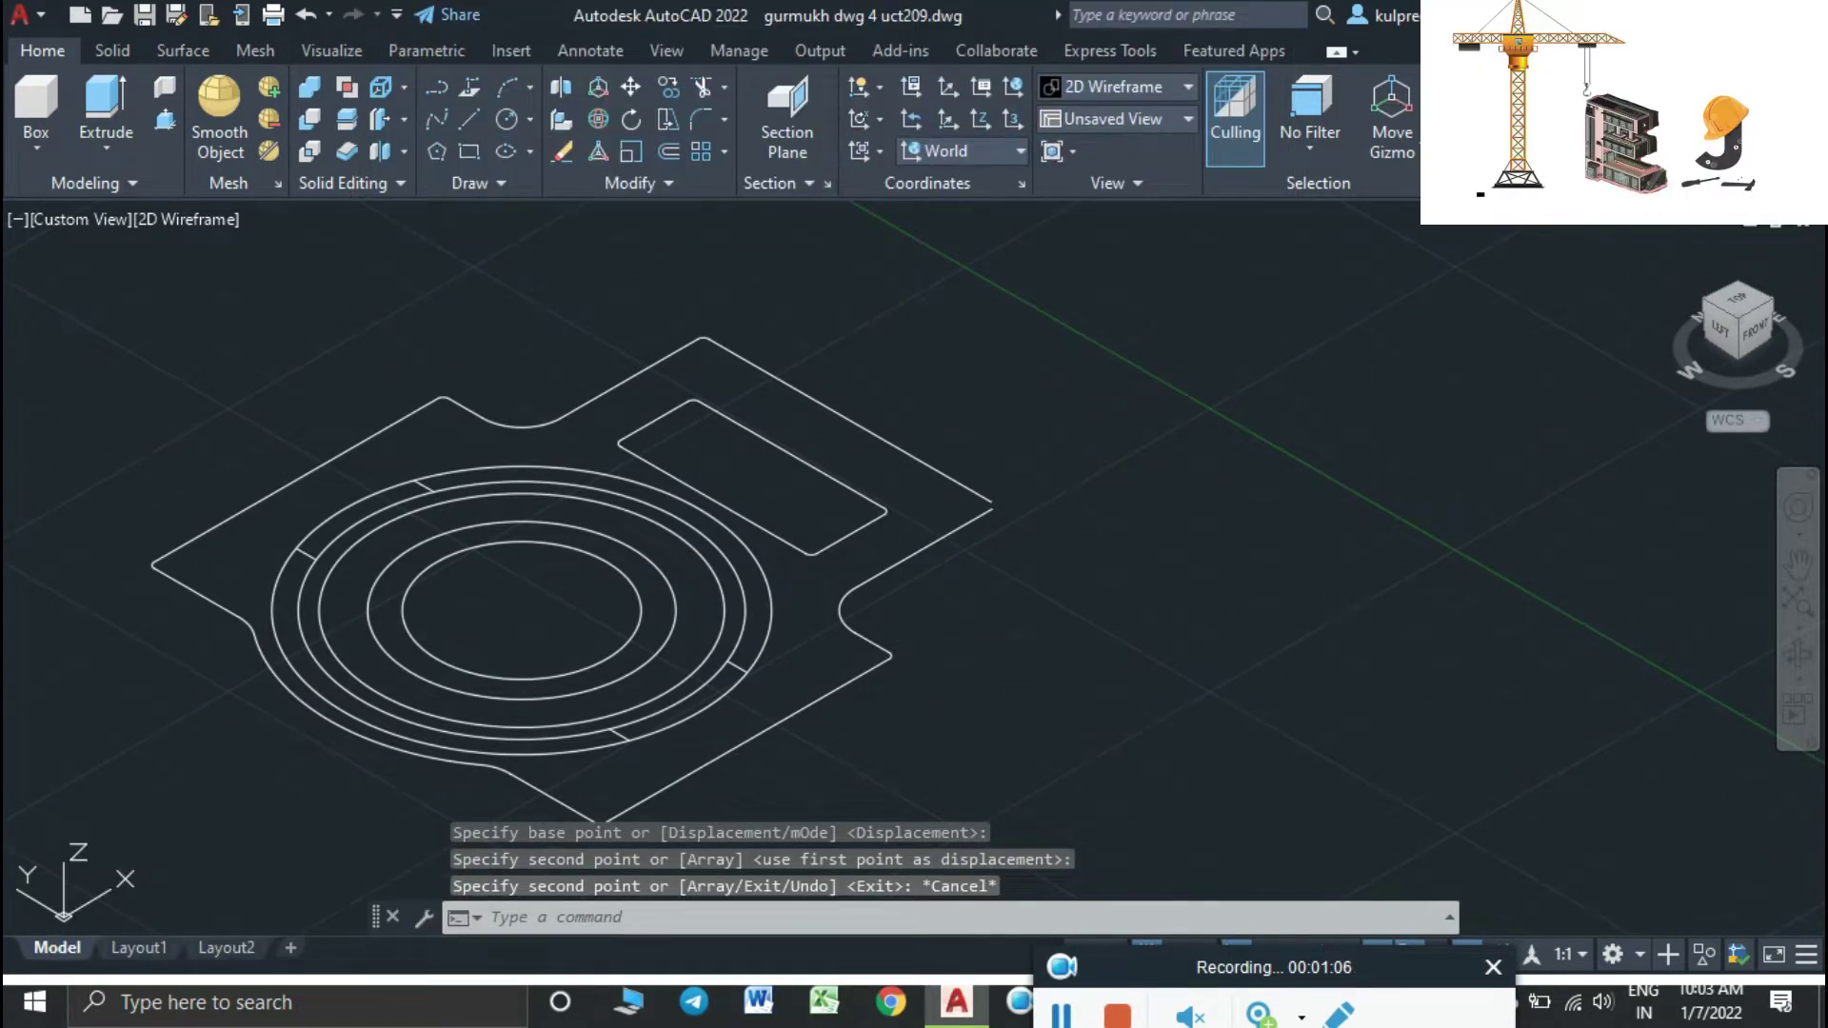
text(cyl)
key(Return)
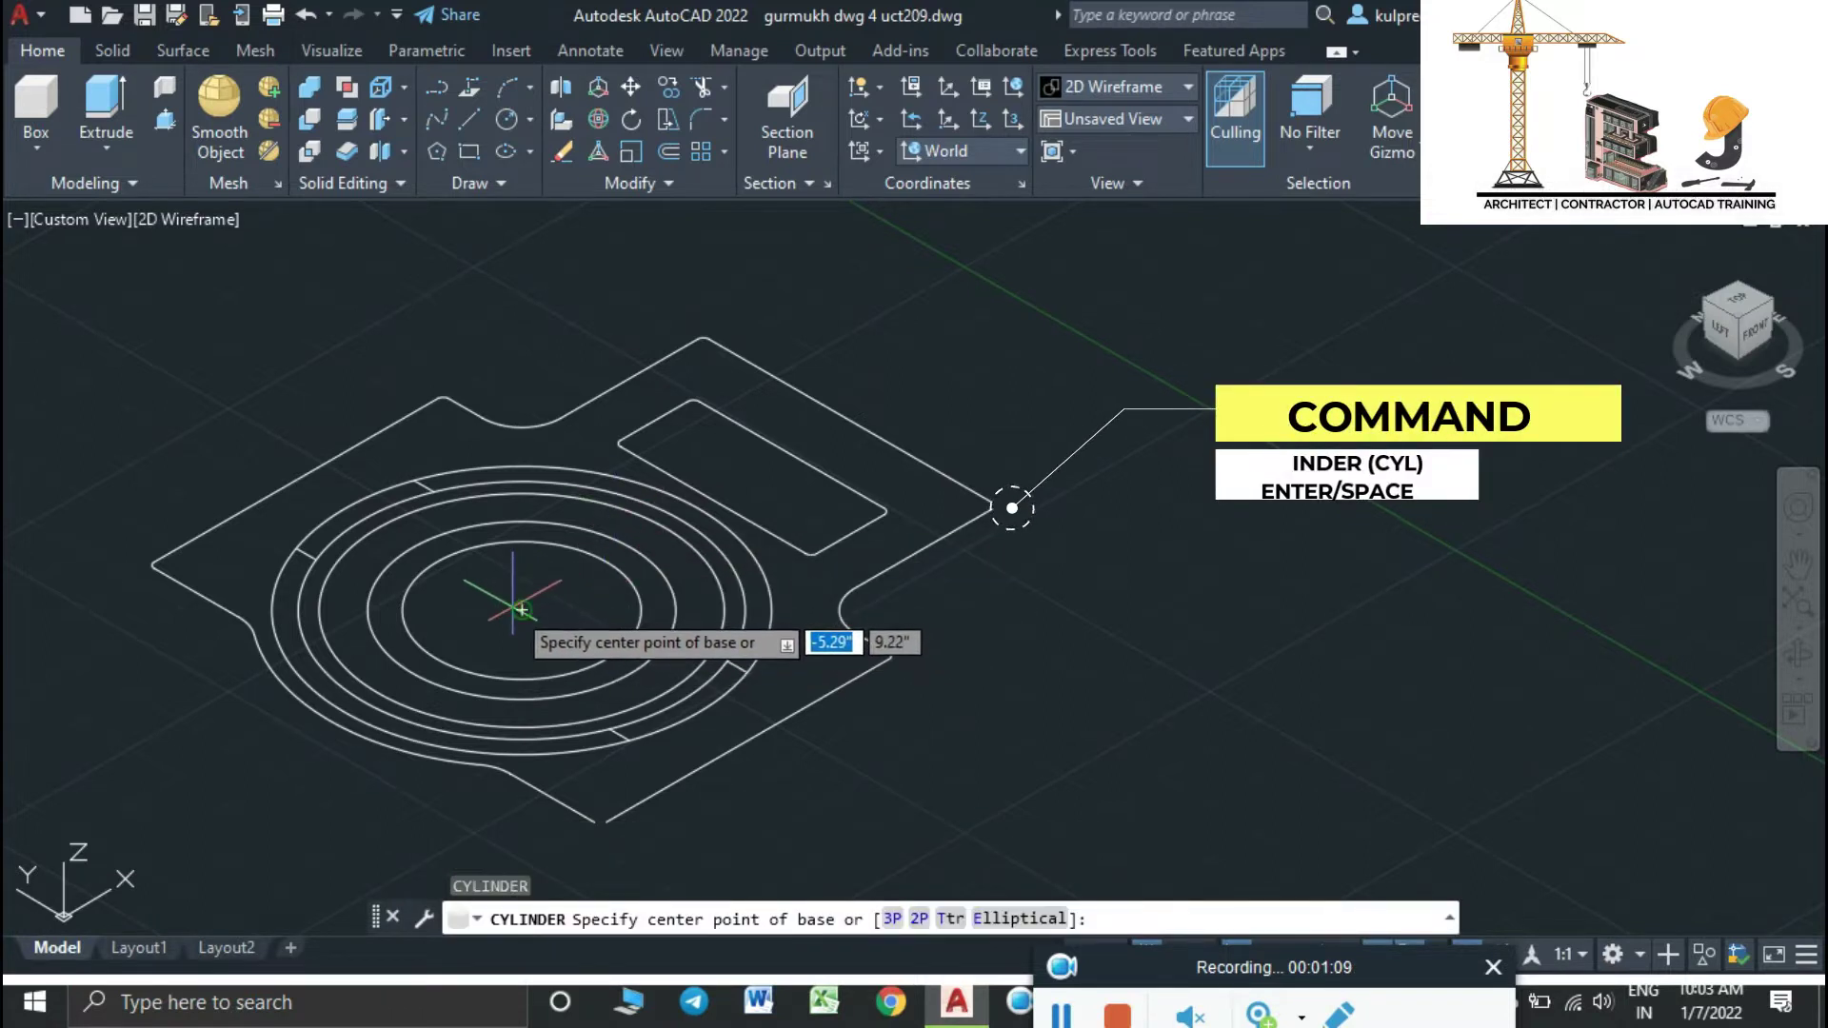
click(524, 609)
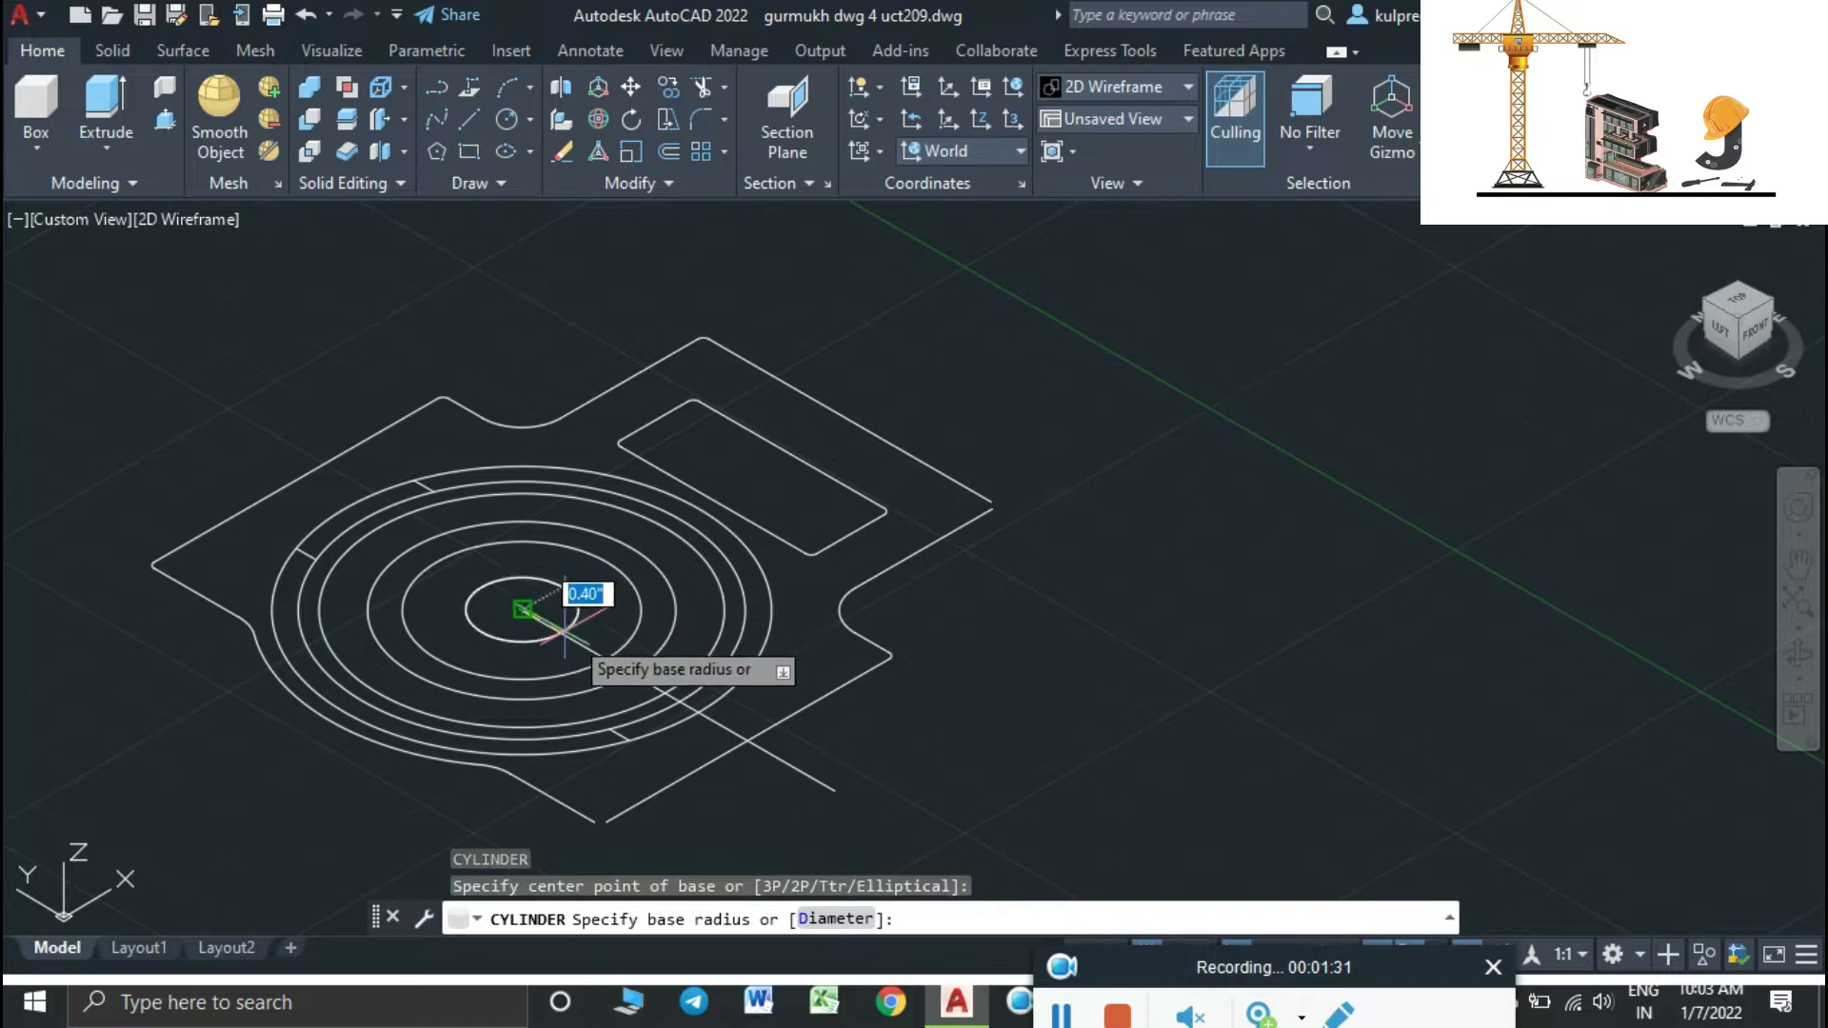
click(606, 658)
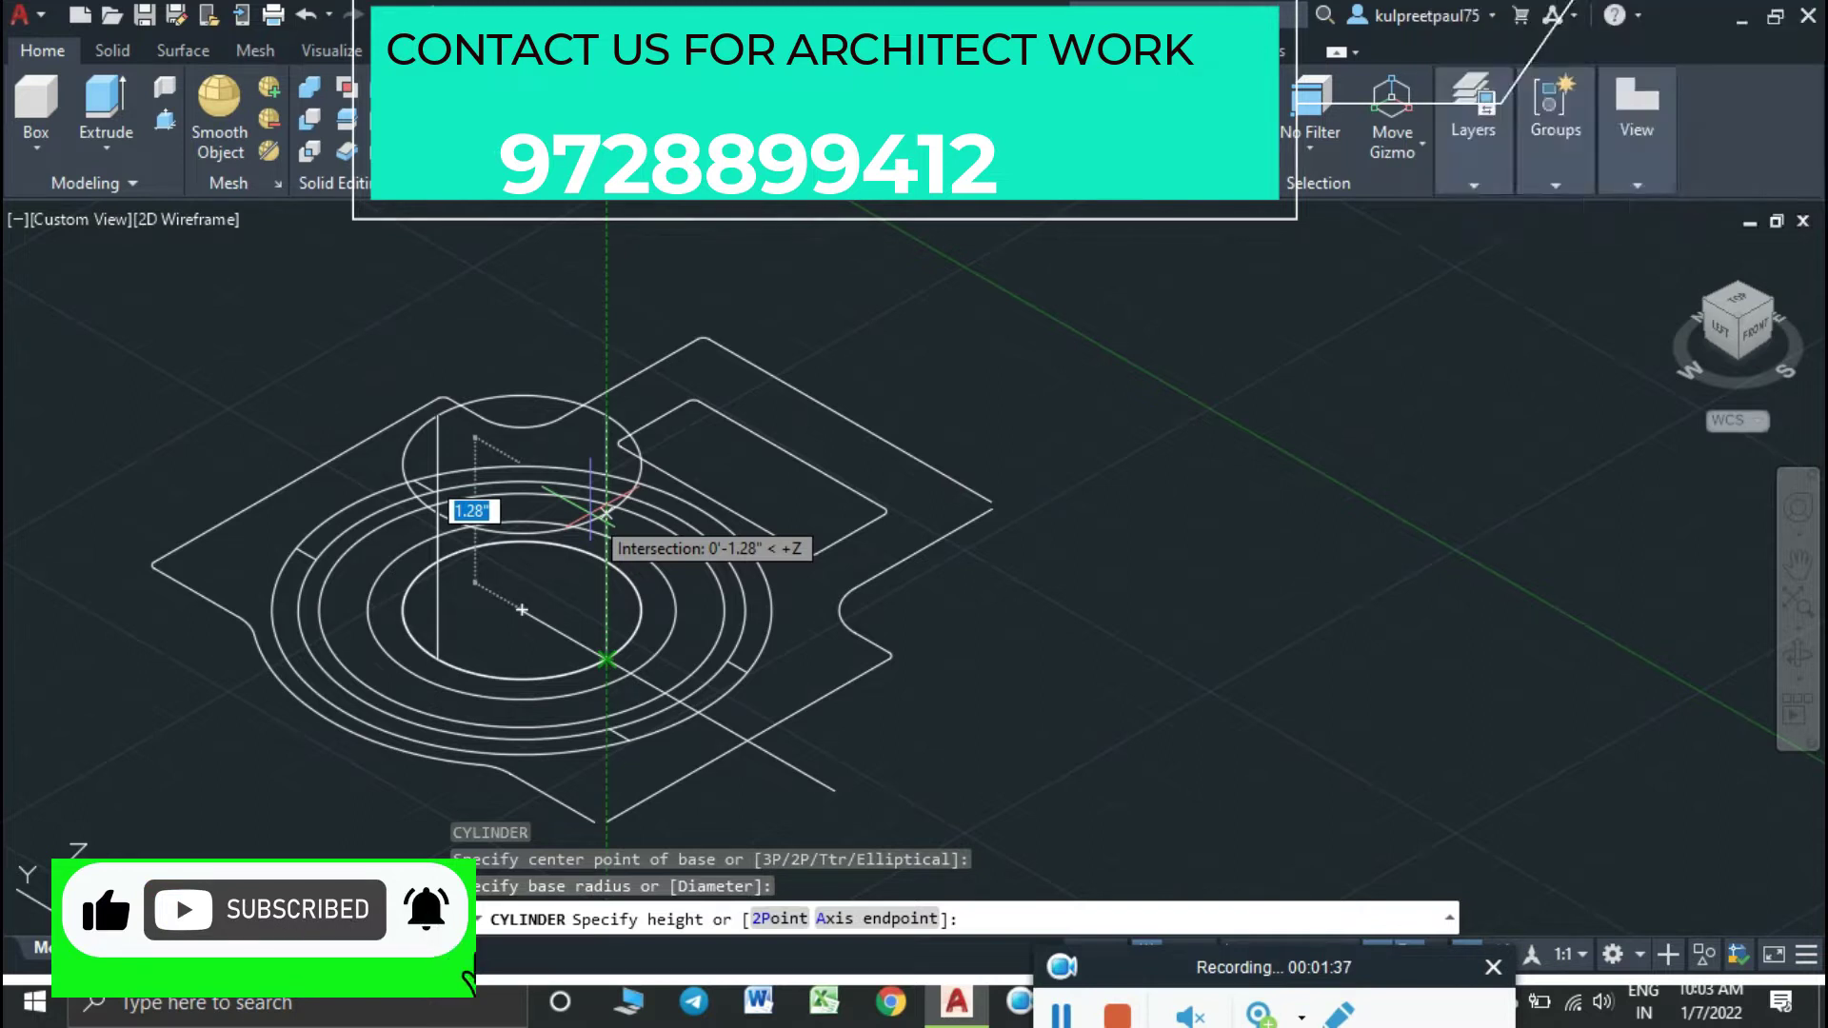
text(2)
key(Return)
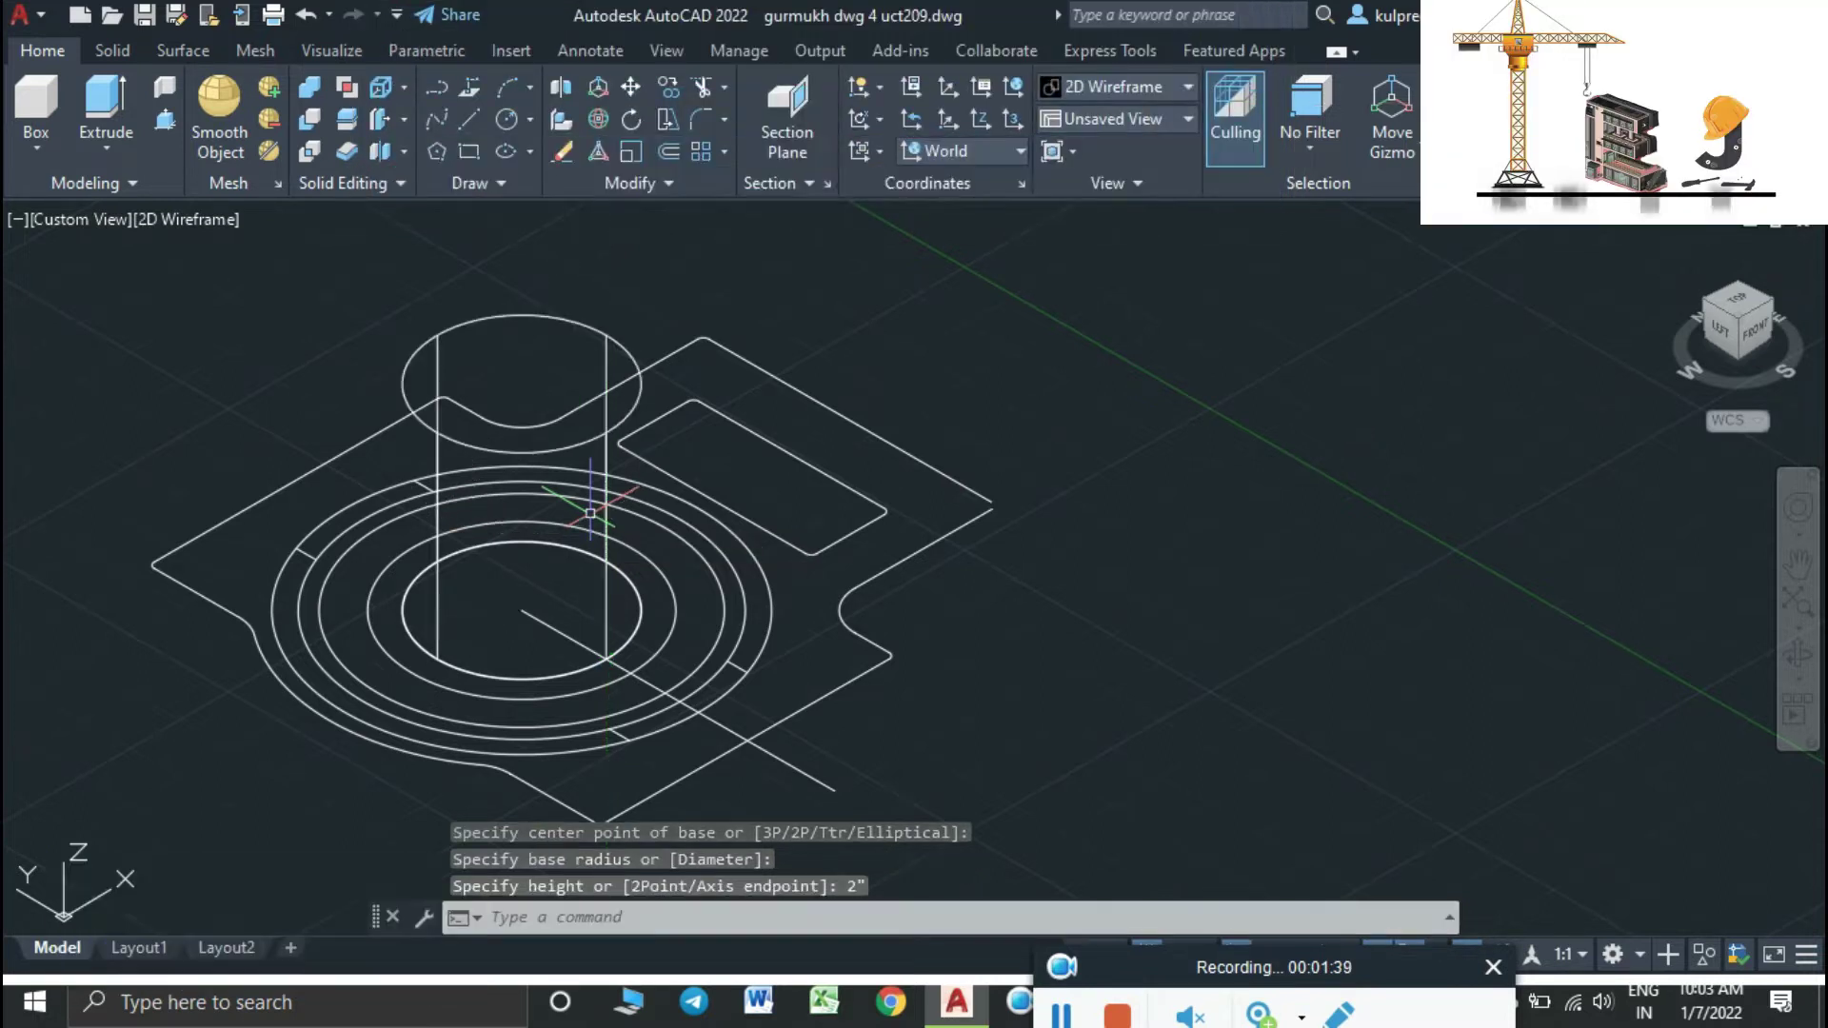
Add a second 2-inch-tall cylinder at the same centre with radius 0.86
key(Return)
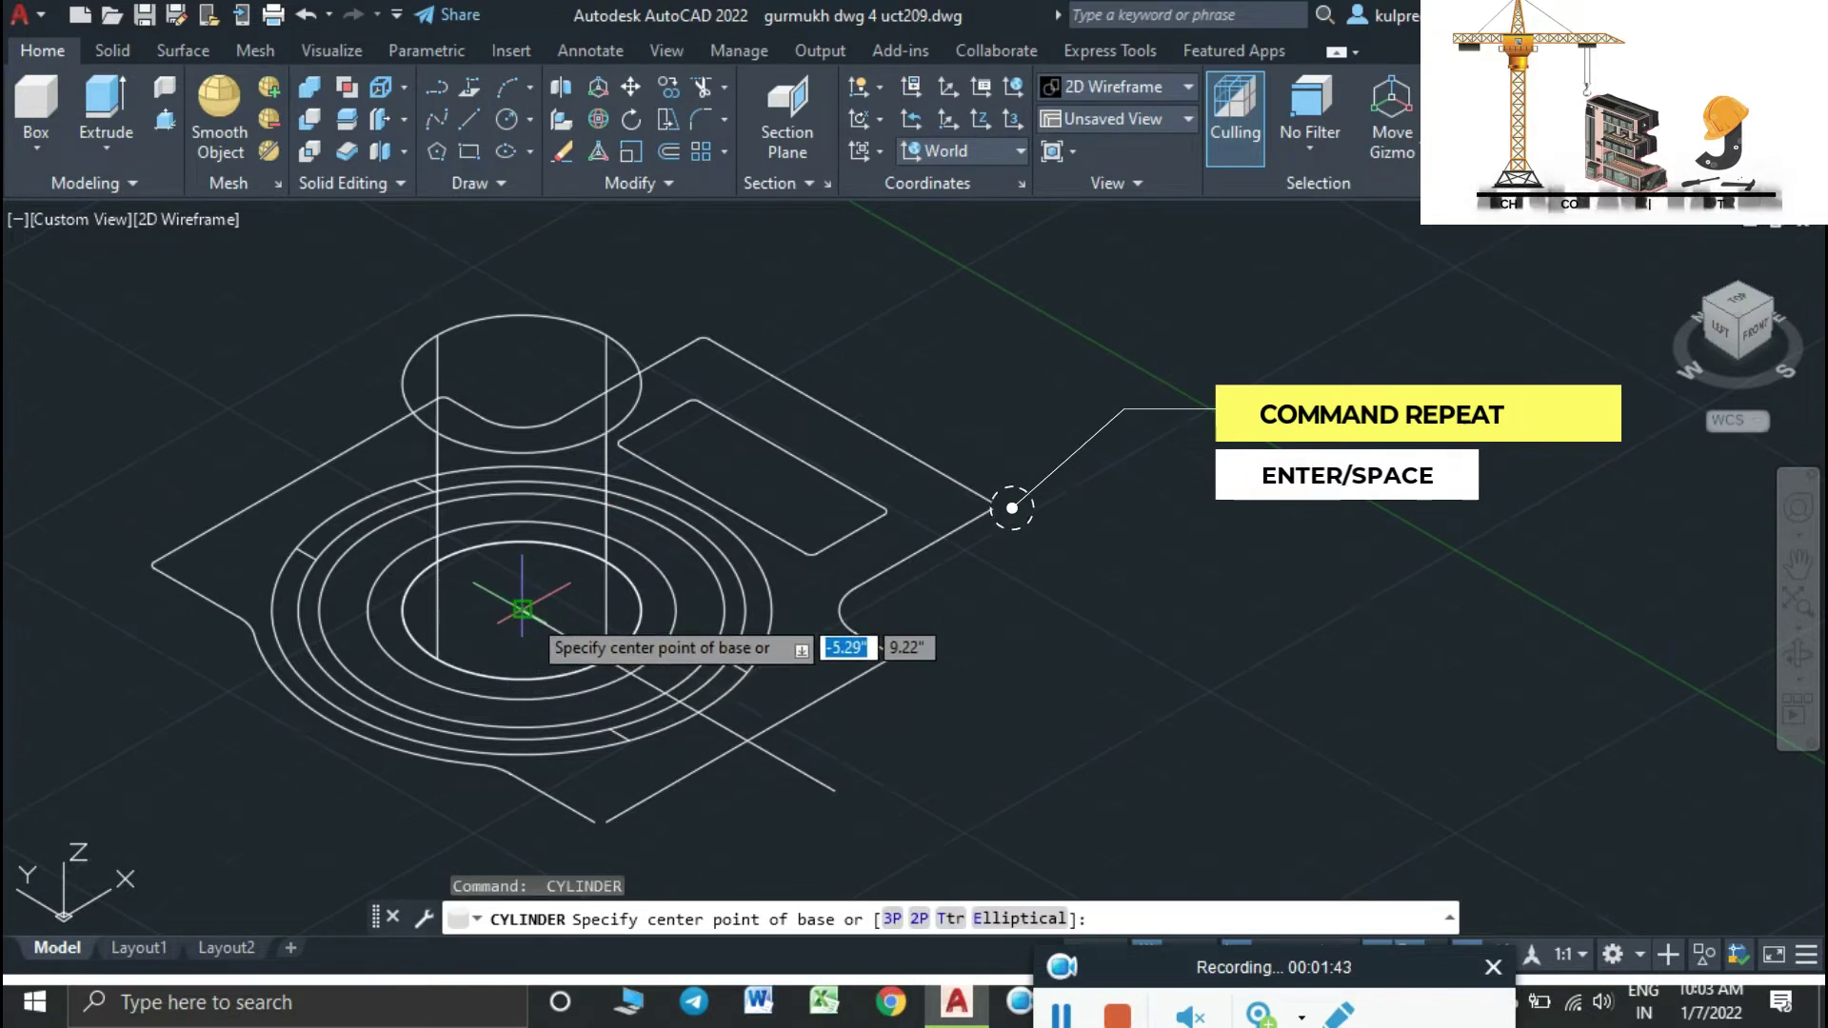
click(522, 610)
key(Return)
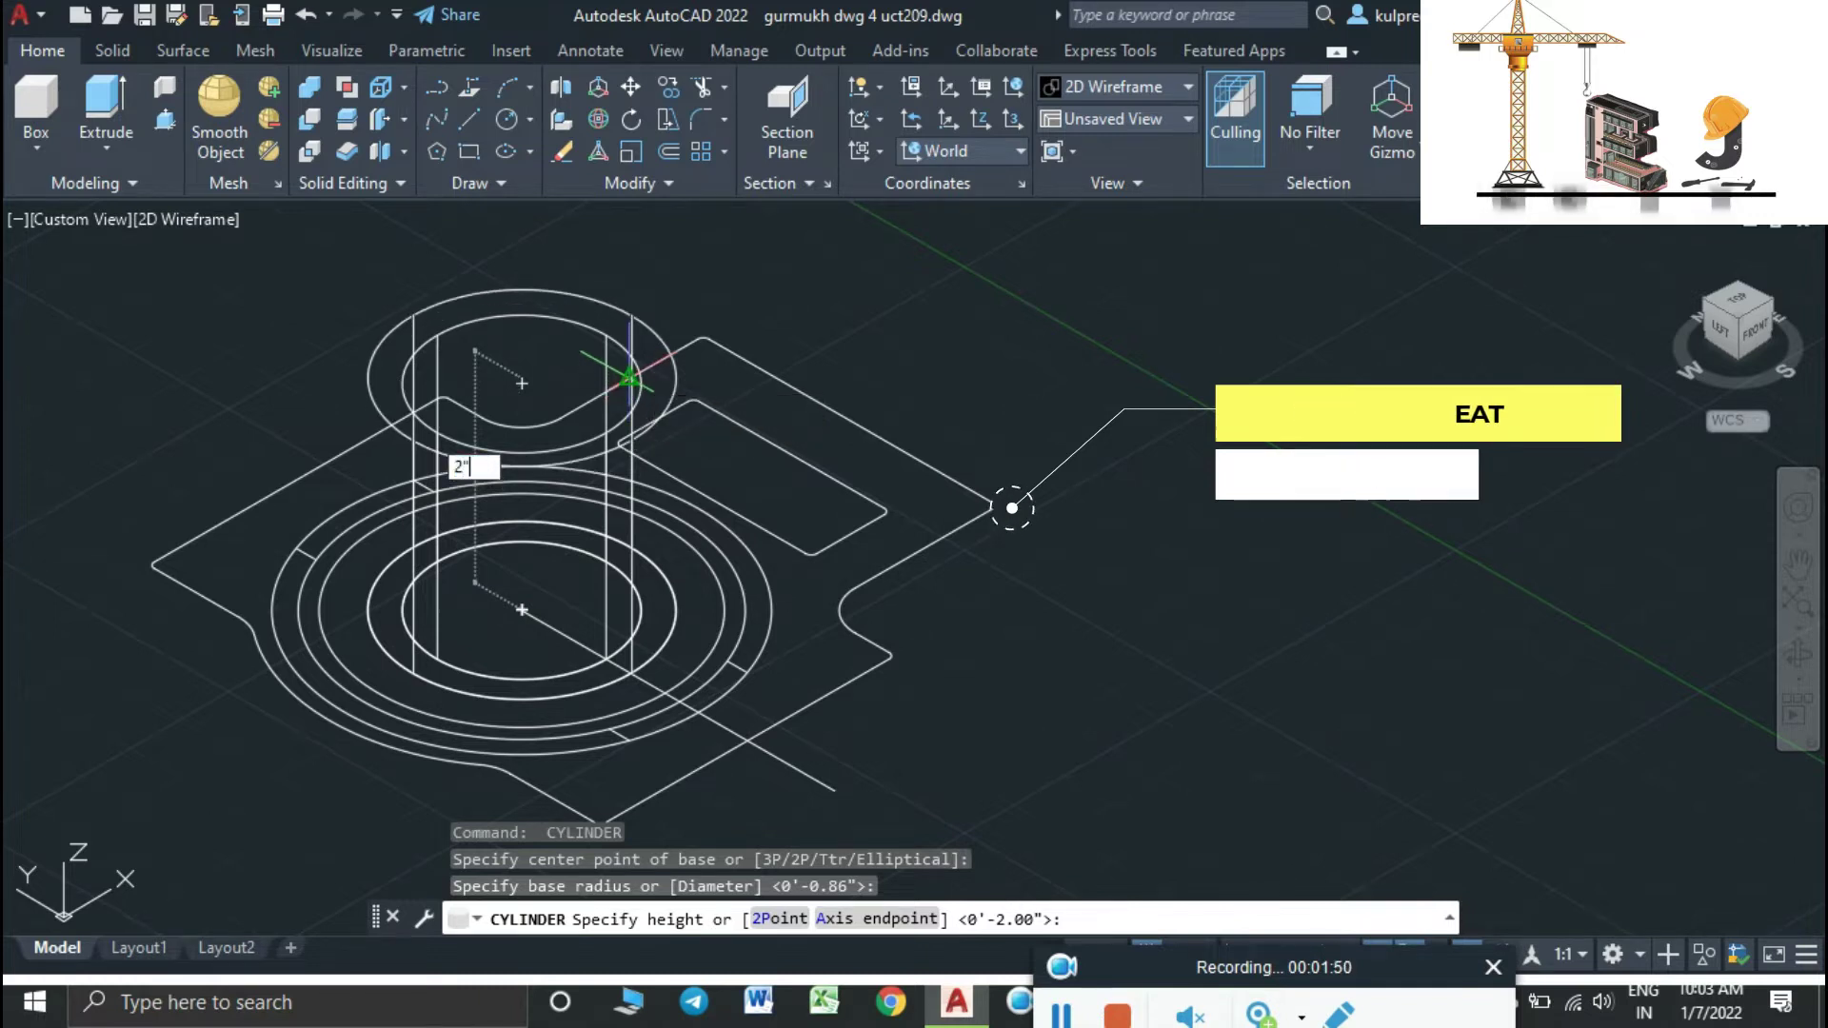
key(Return)
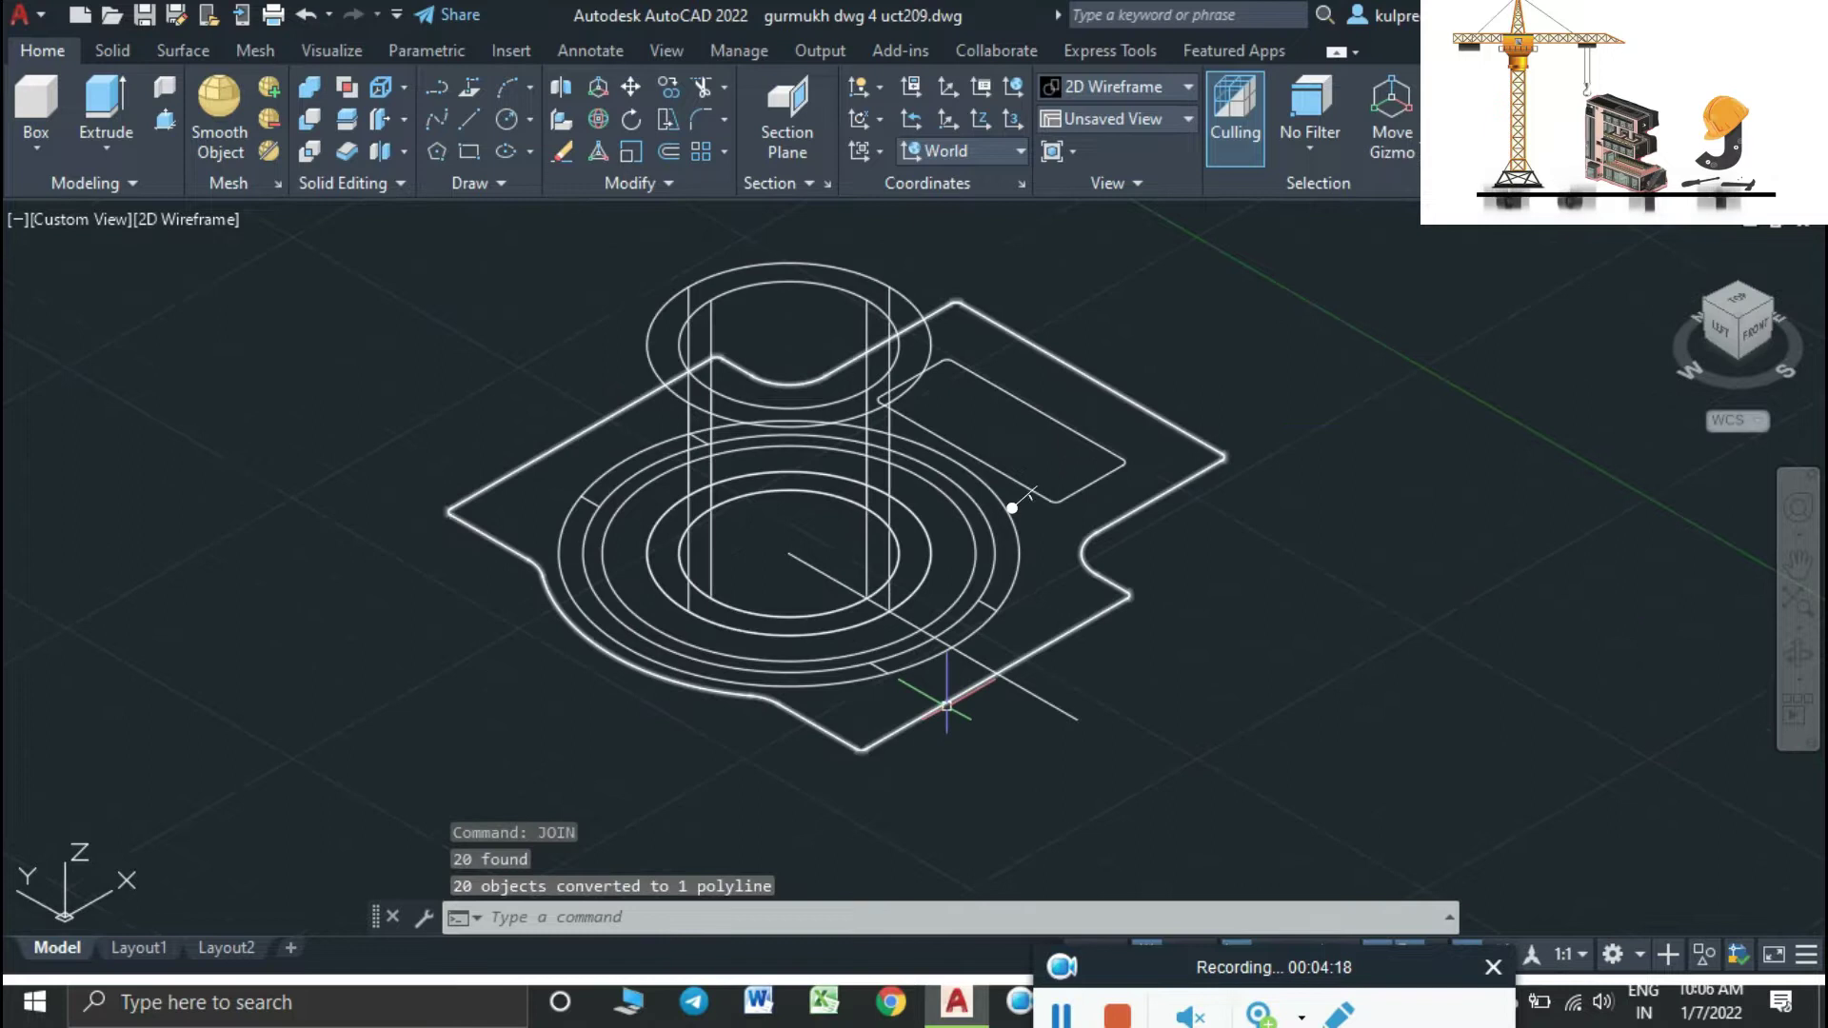
Join the rectangular slot's 8 edge lines into a single polyline outline
click(945, 705)
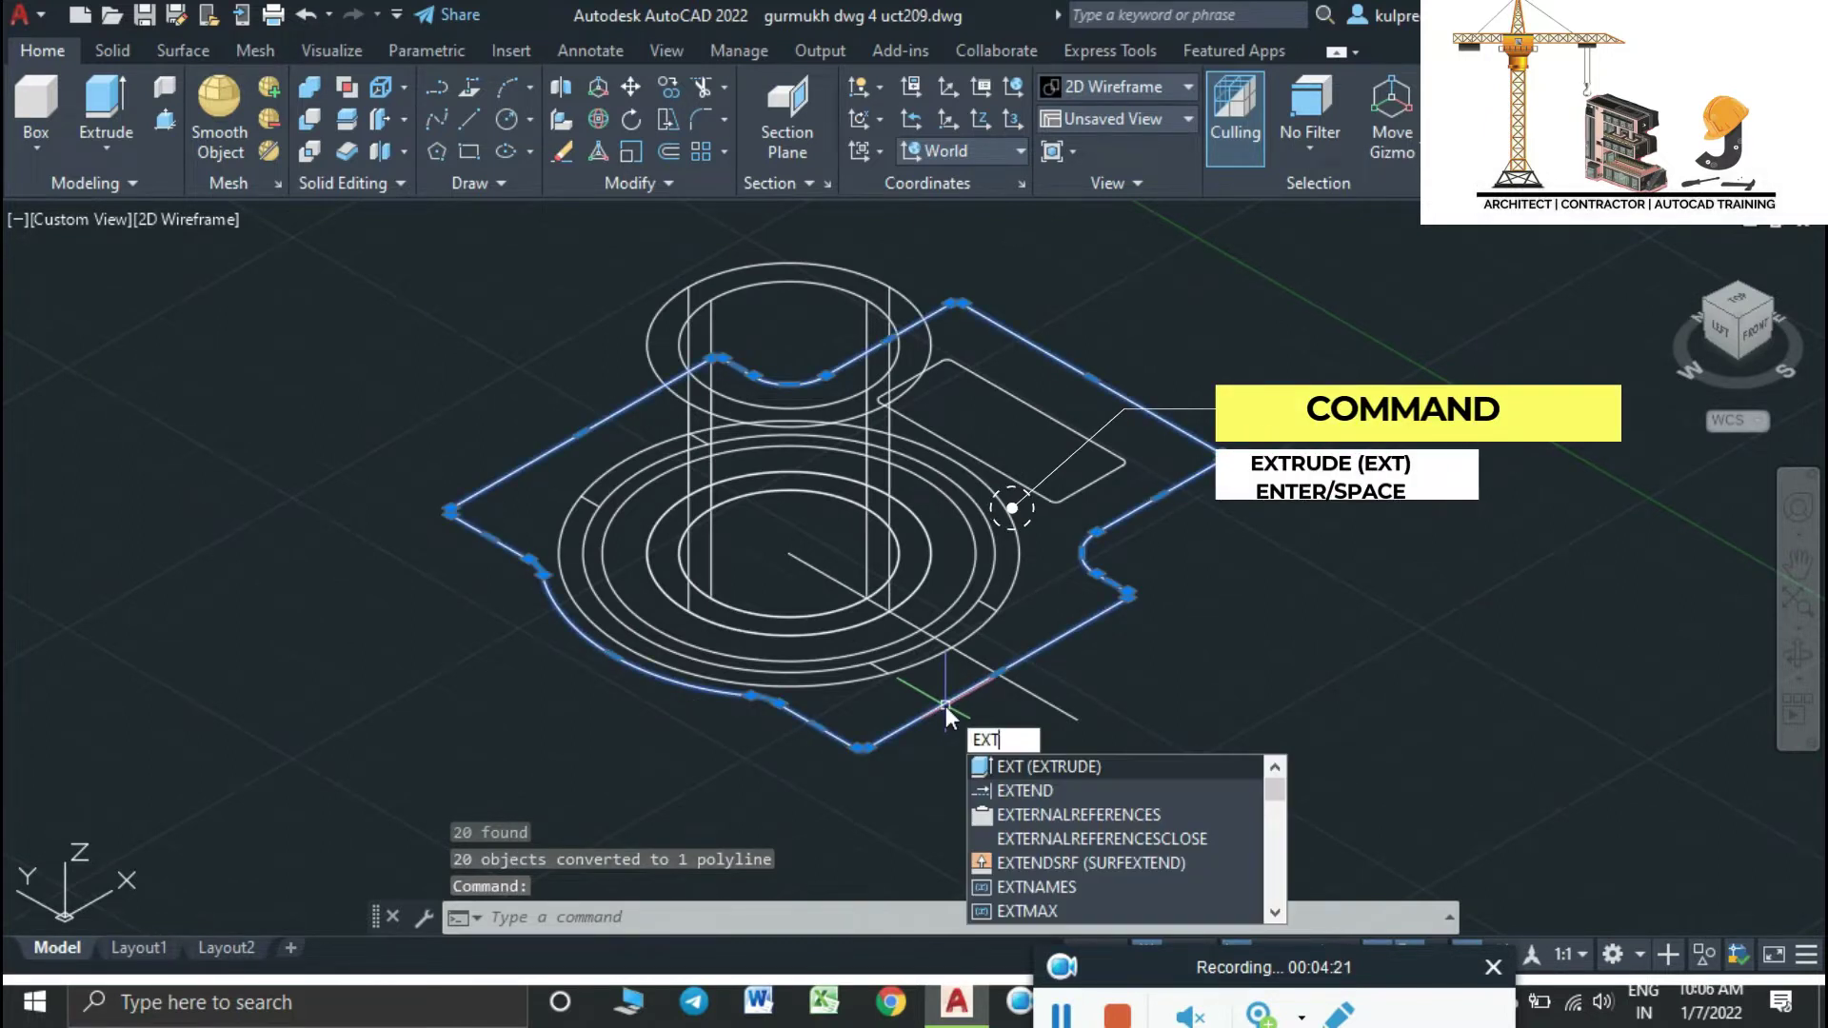
key(Return)
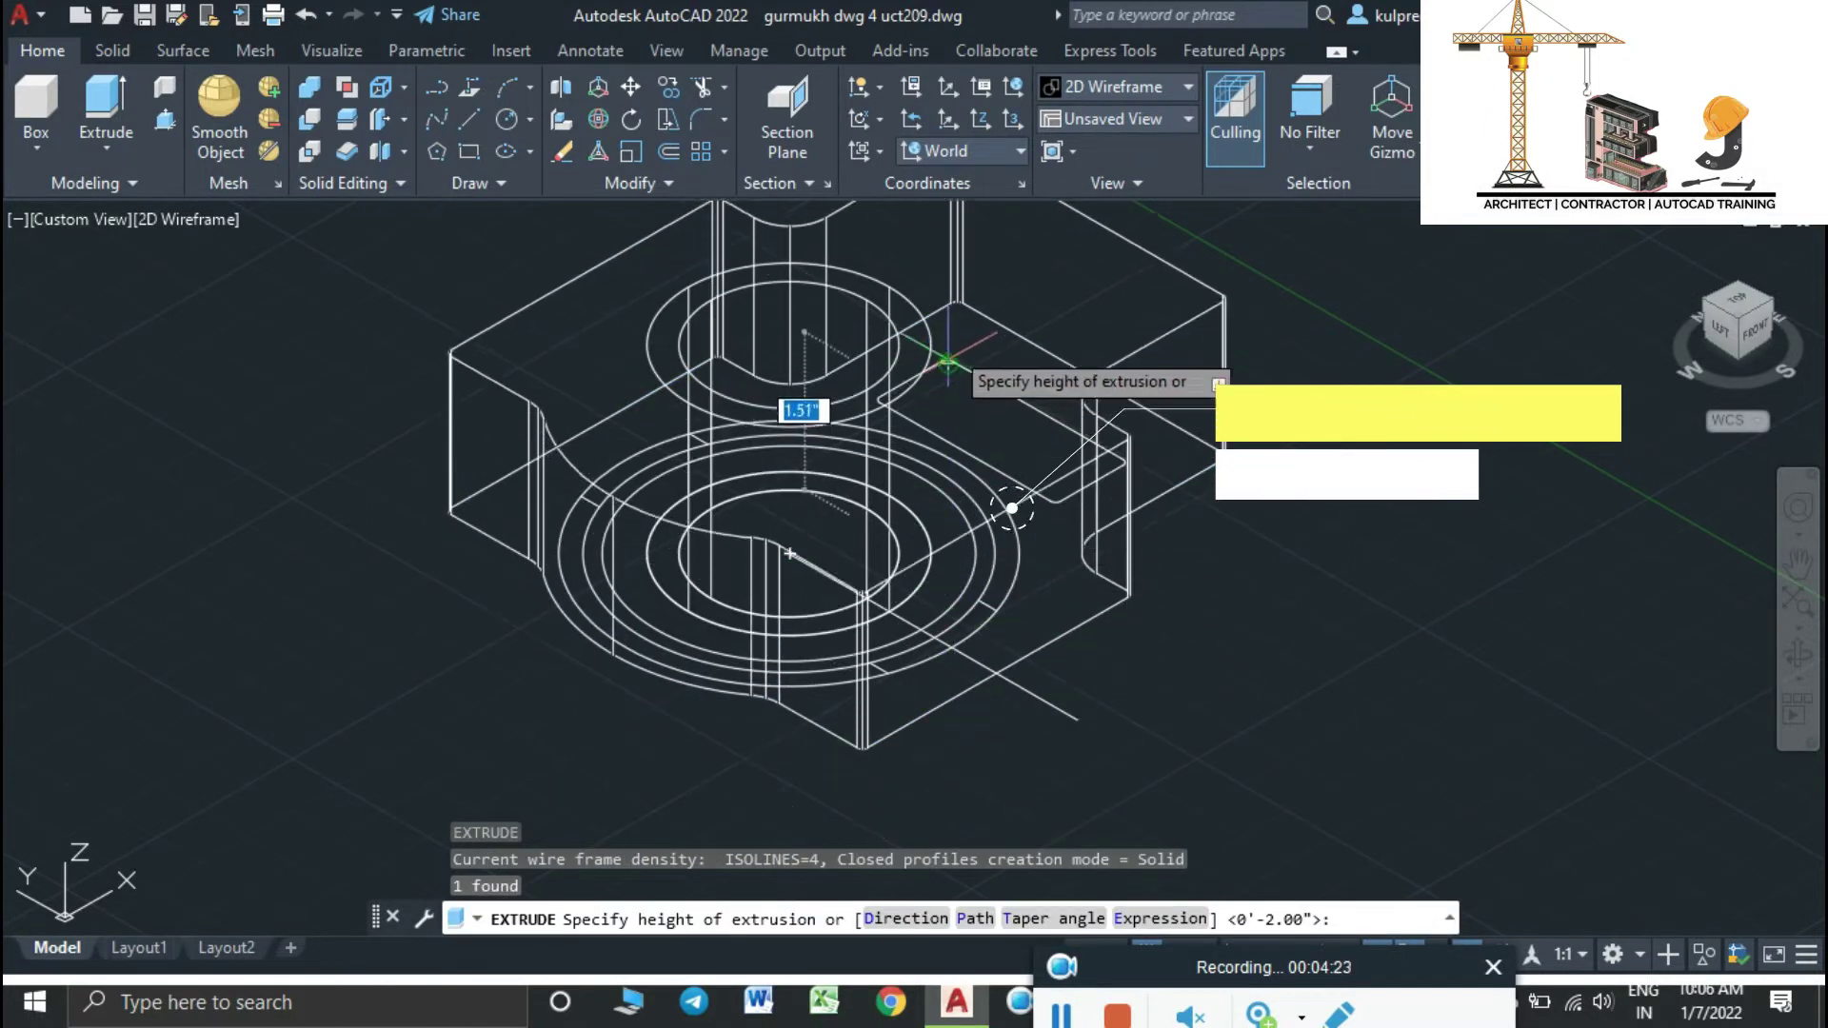
text(1.1)
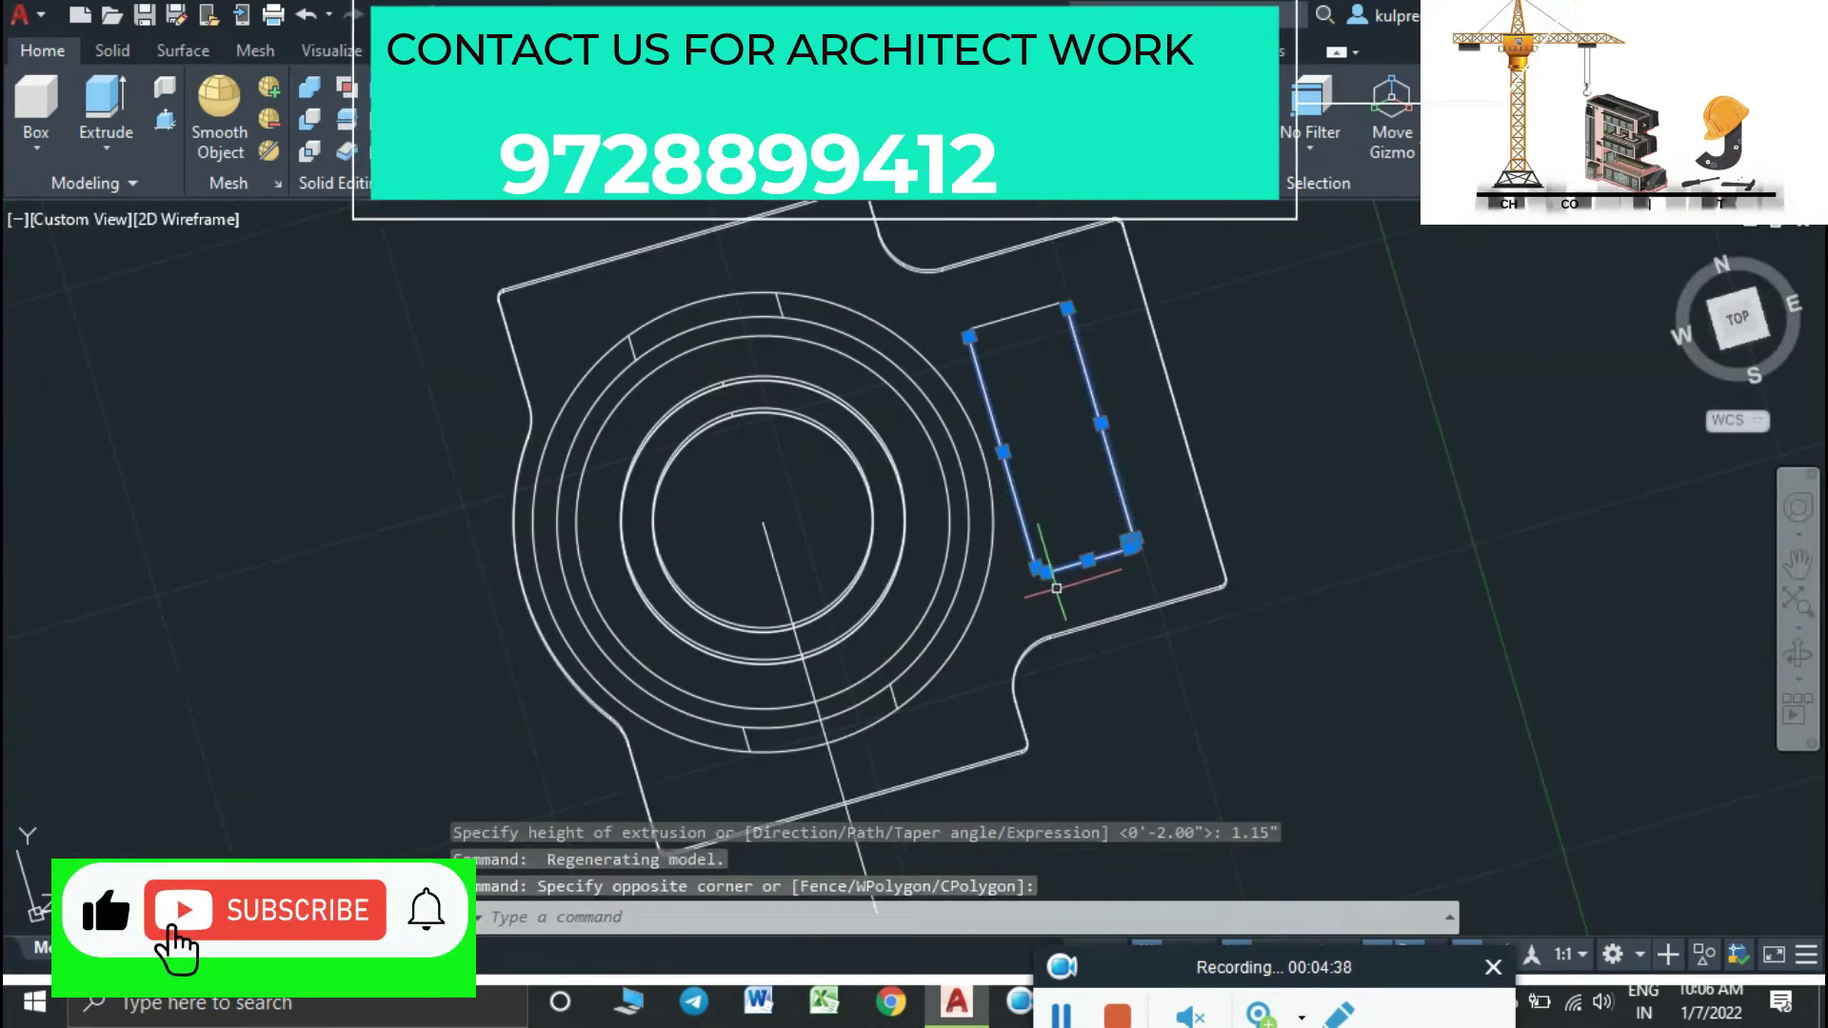
click(1042, 569)
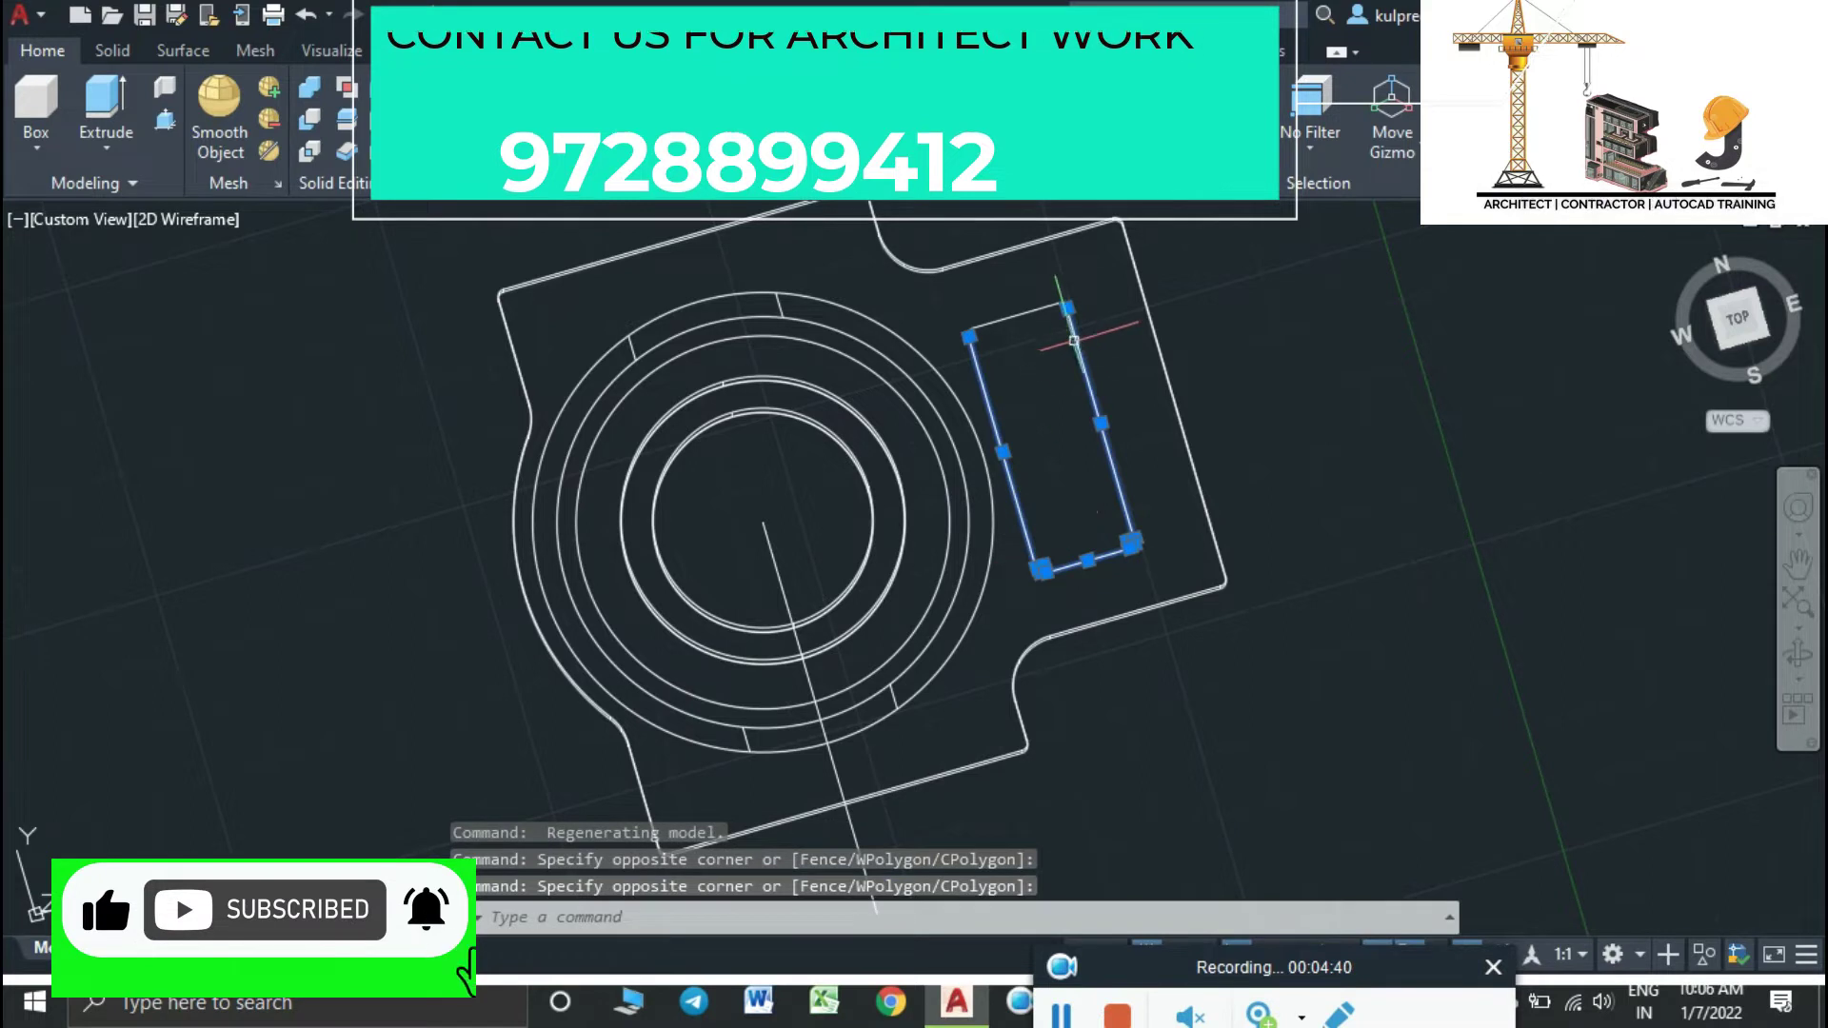
click(1055, 278)
click(933, 328)
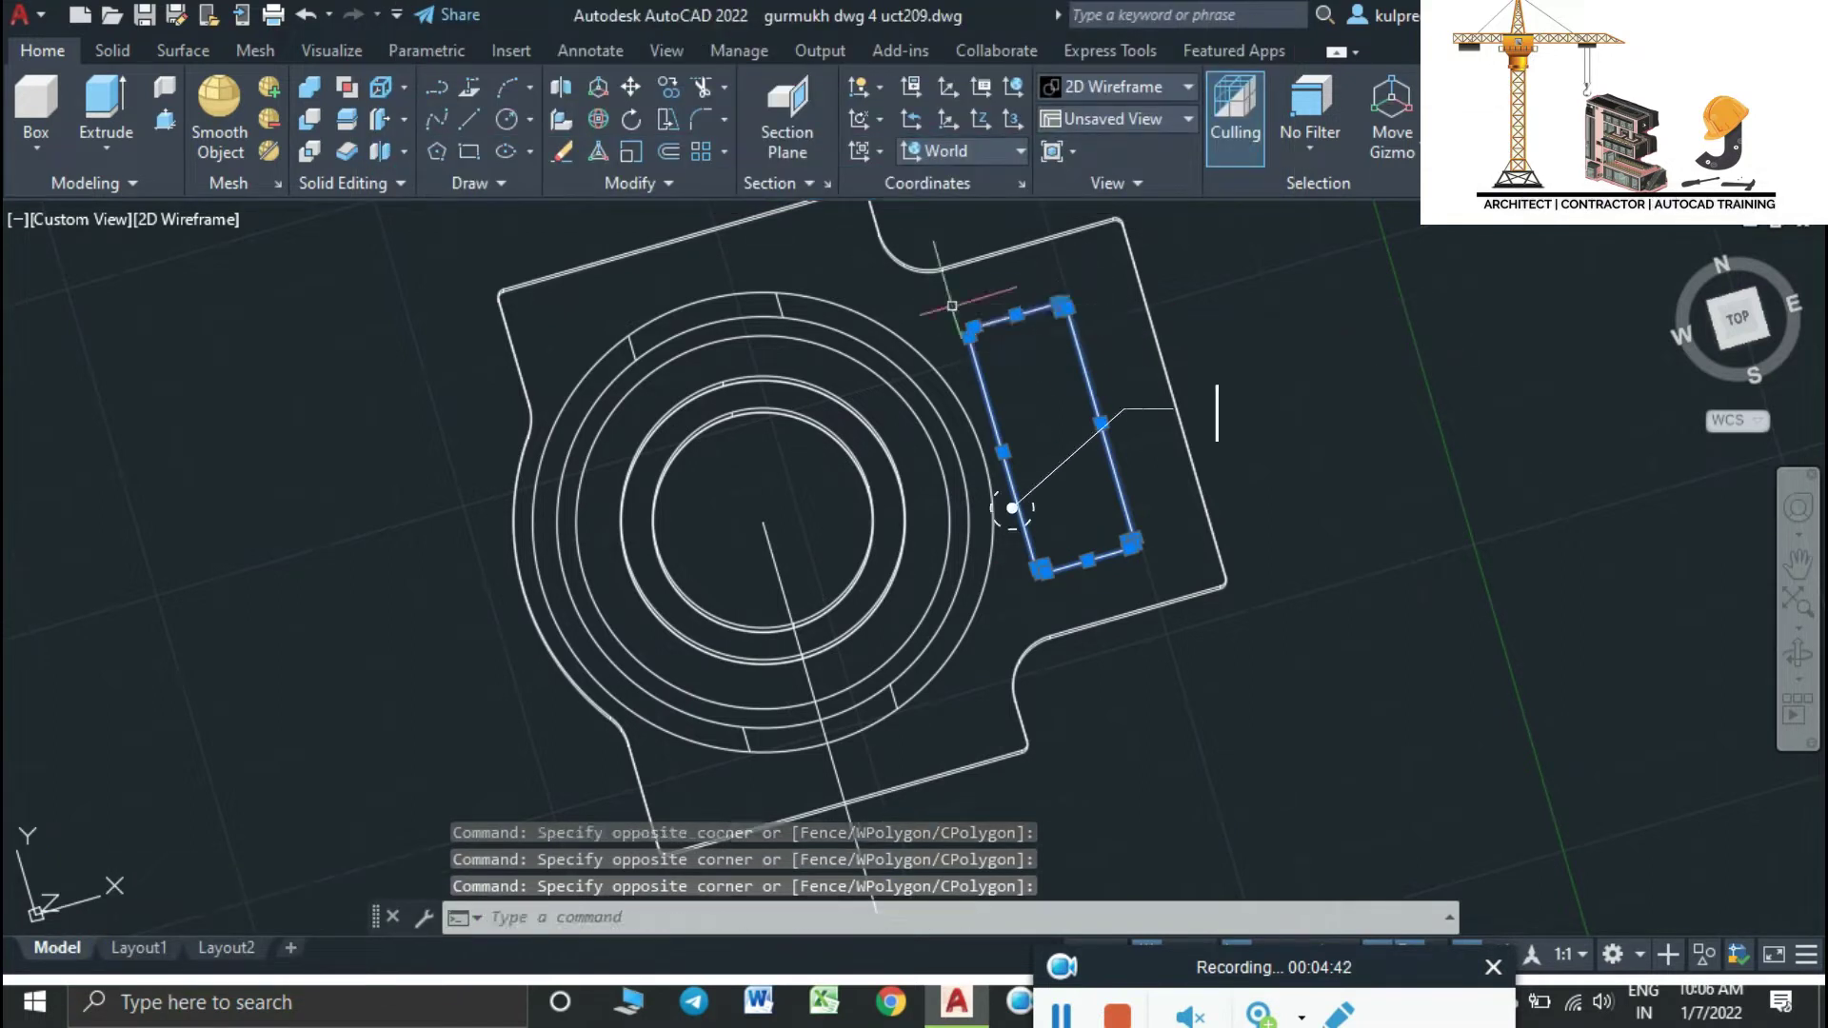
click(980, 348)
click(958, 315)
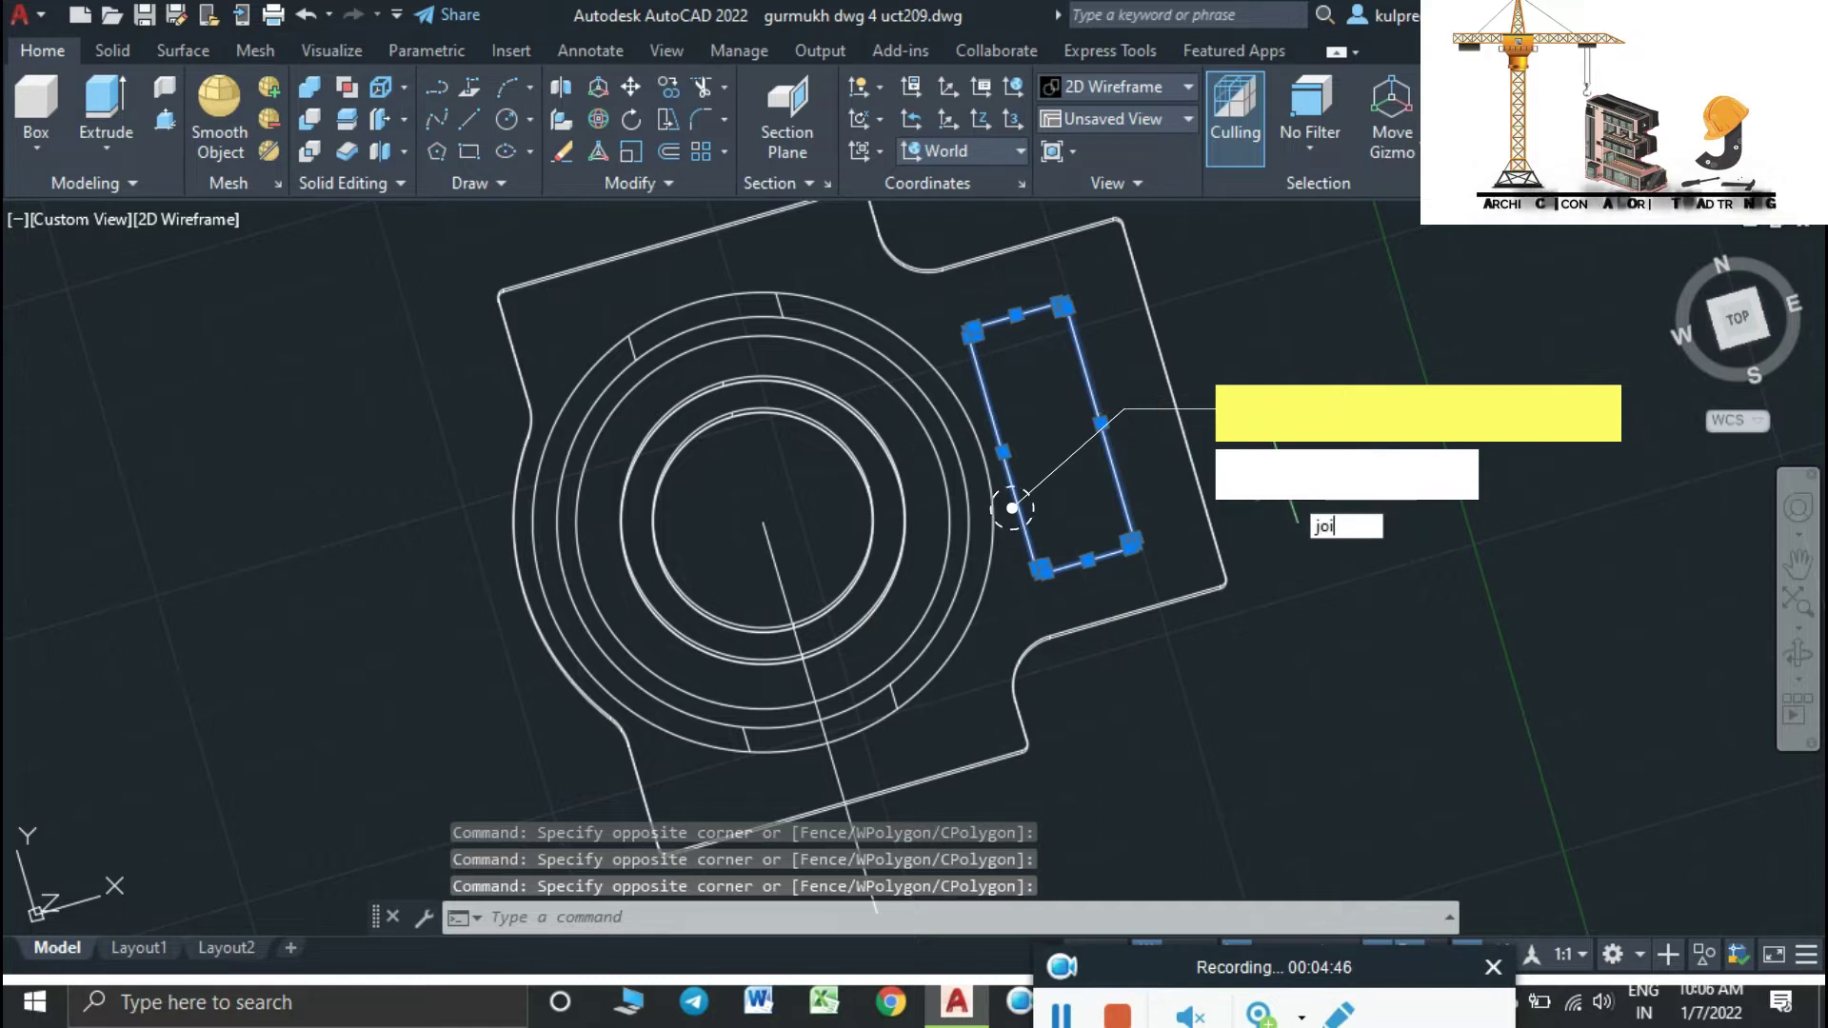
text(n)
key(Return)
Extrude the rectangle outline upward into a raised solid block
shift+middle_drag(1288, 491, 1038, 548)
text(e)
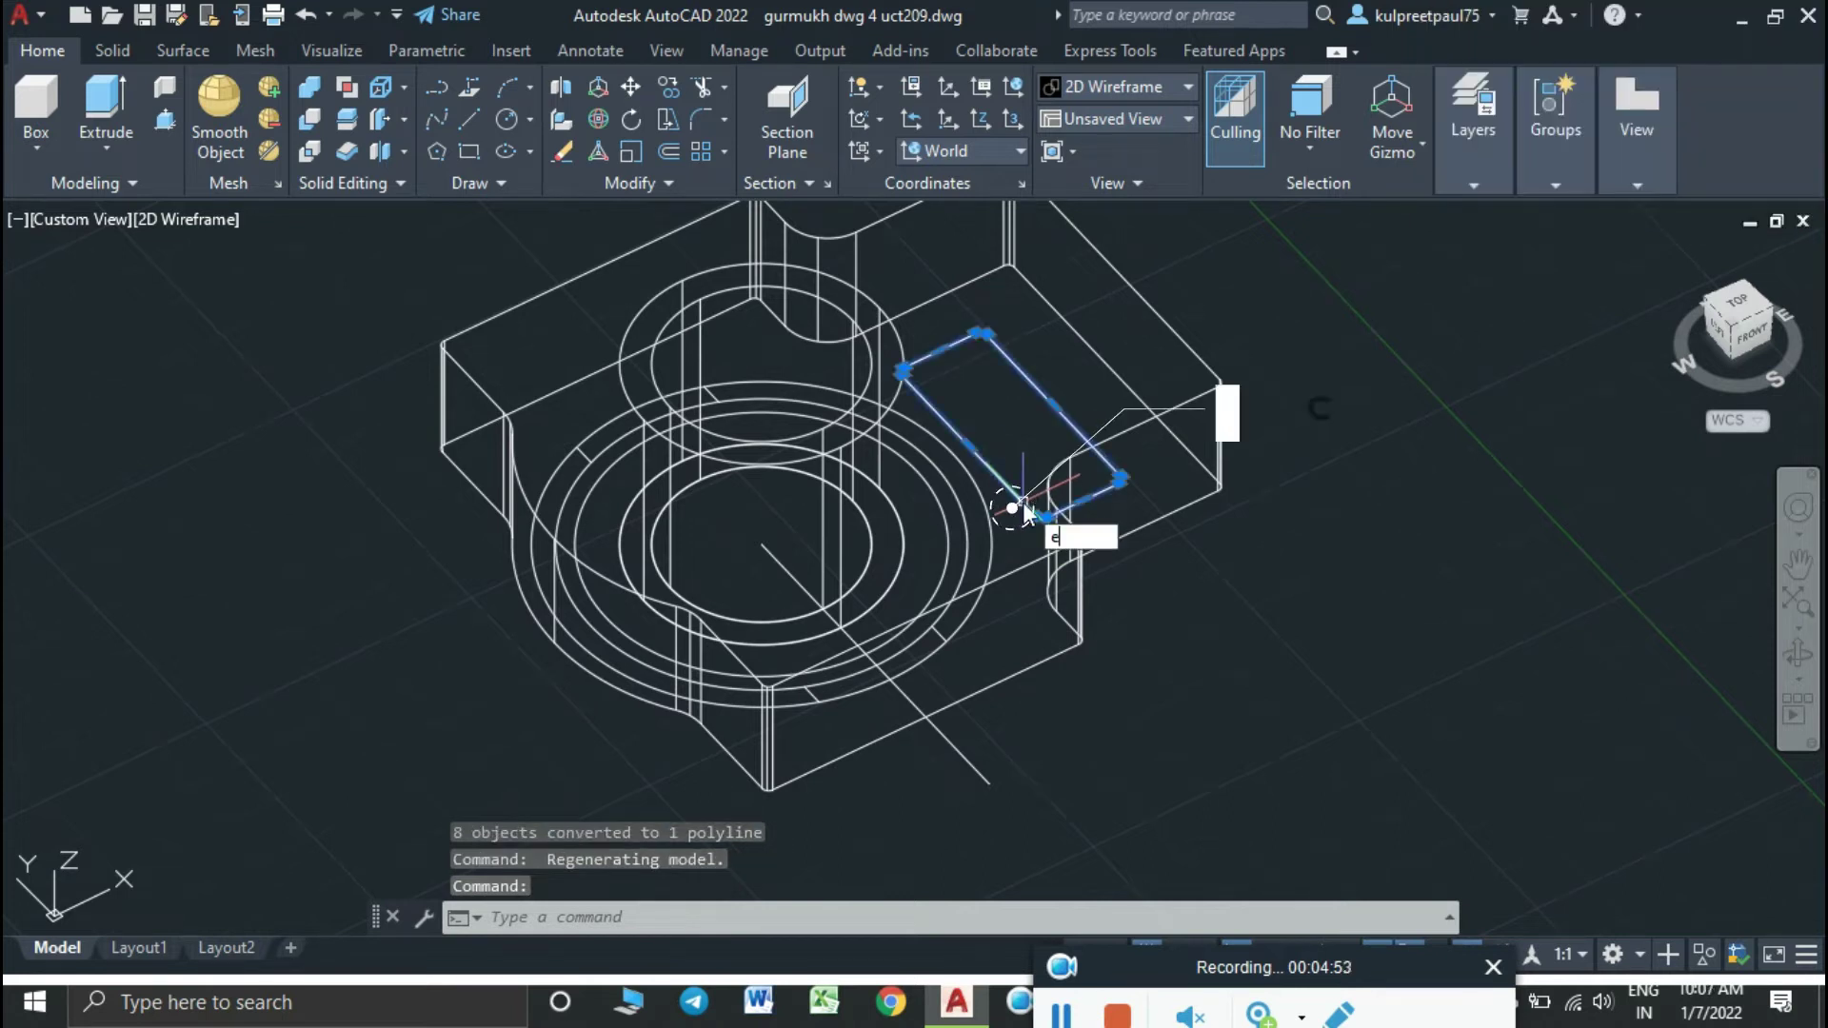
text(xt)
key(Return)
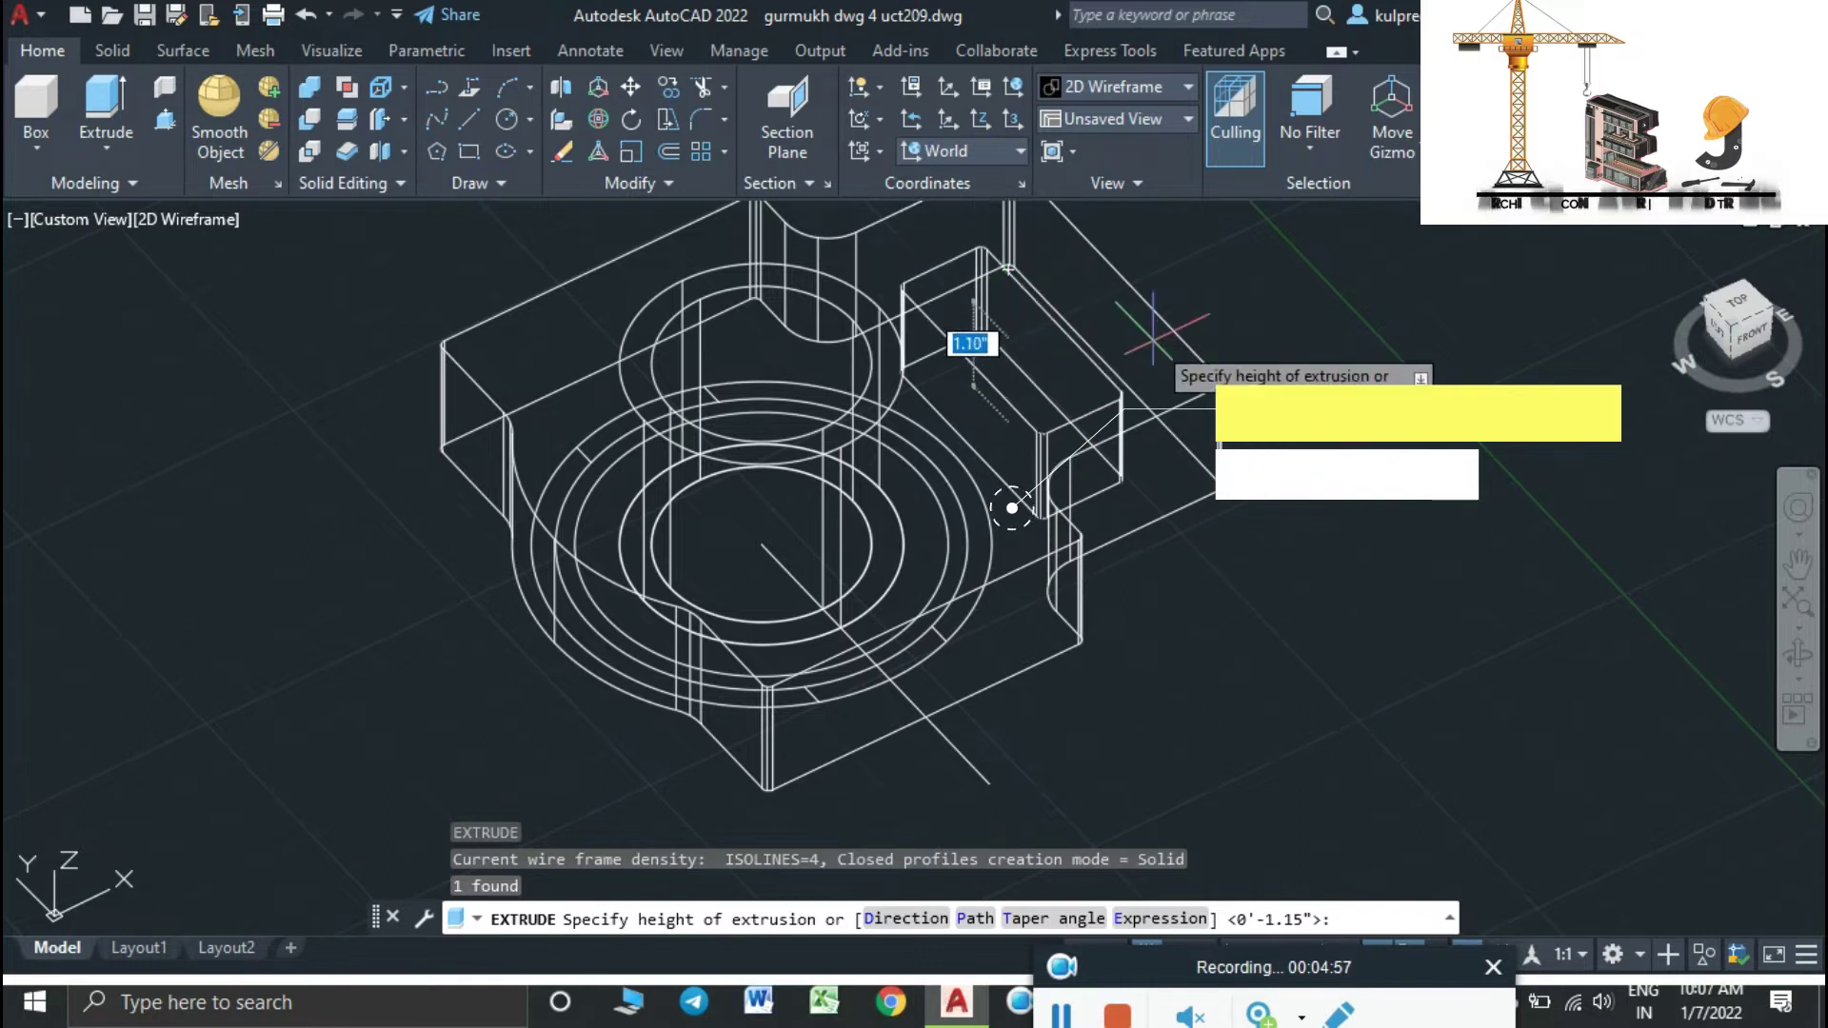
click(1228, 379)
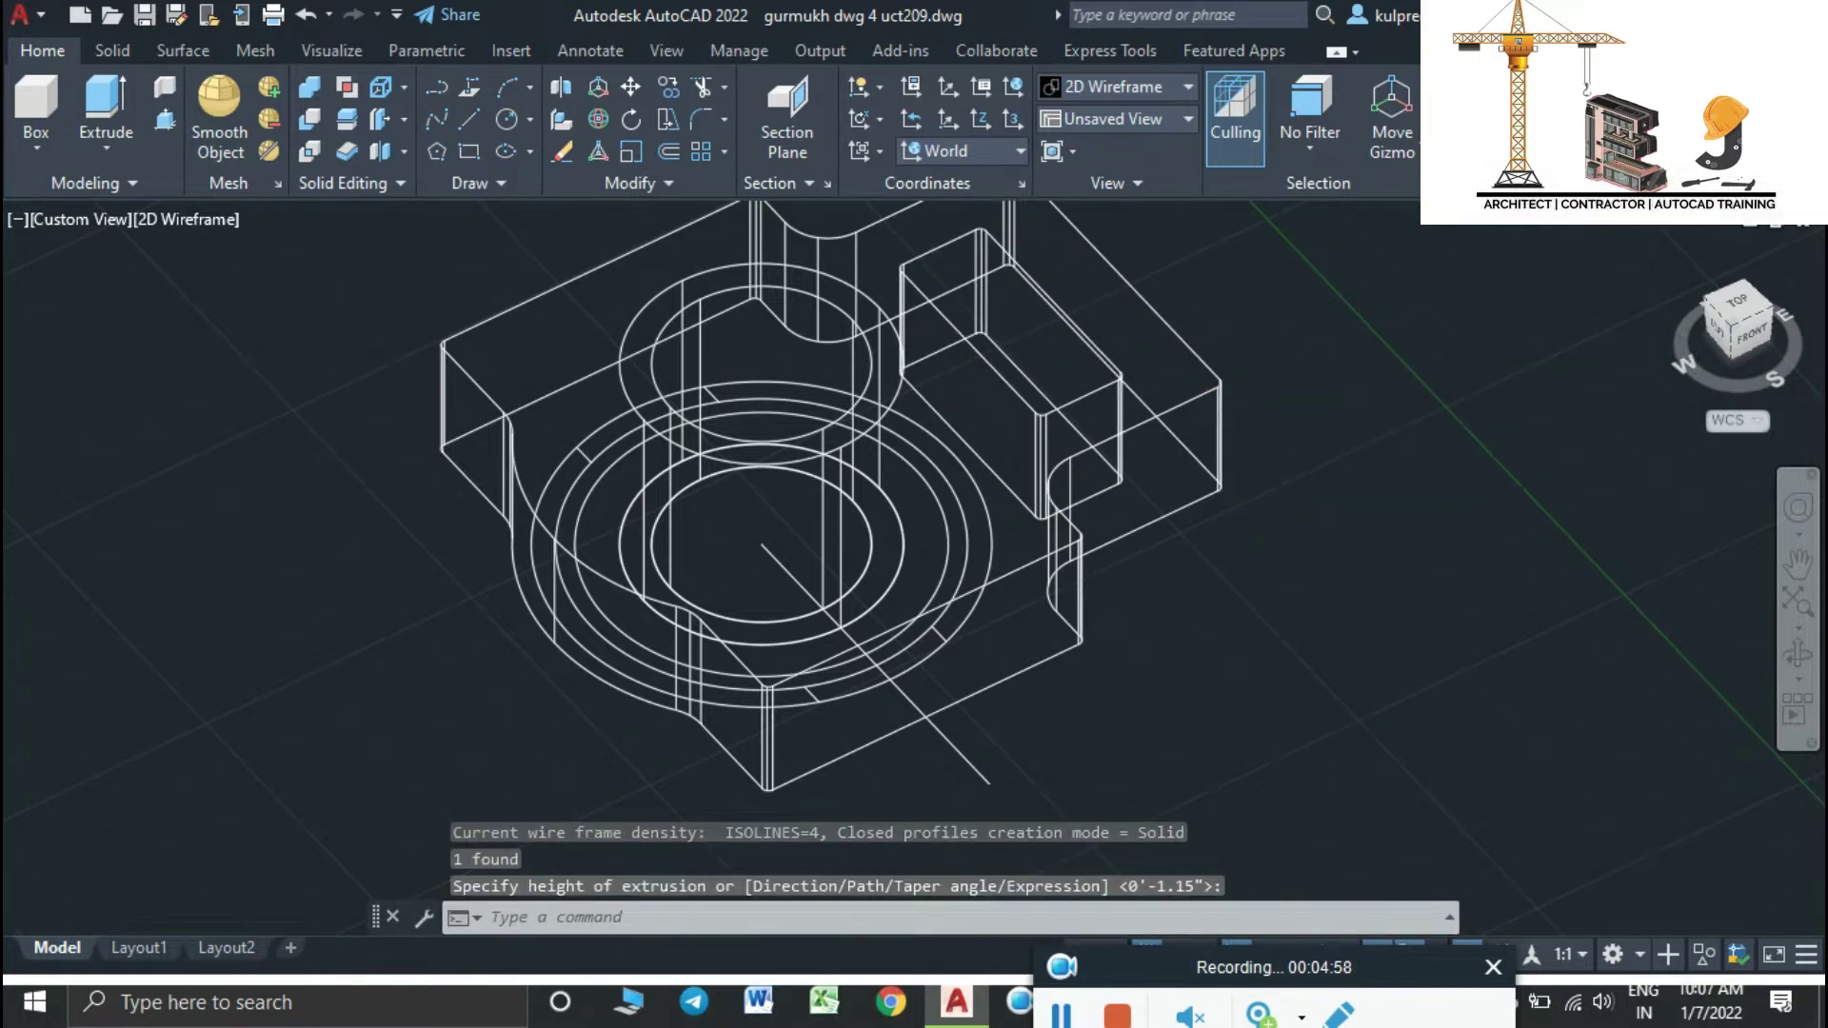
Change the visual style to X-Ray, then to Realistic
scroll(1202, 367, down, 2)
key(Escape)
scroll(1202, 367, up, 4)
scroll(1201, 367, up, 2)
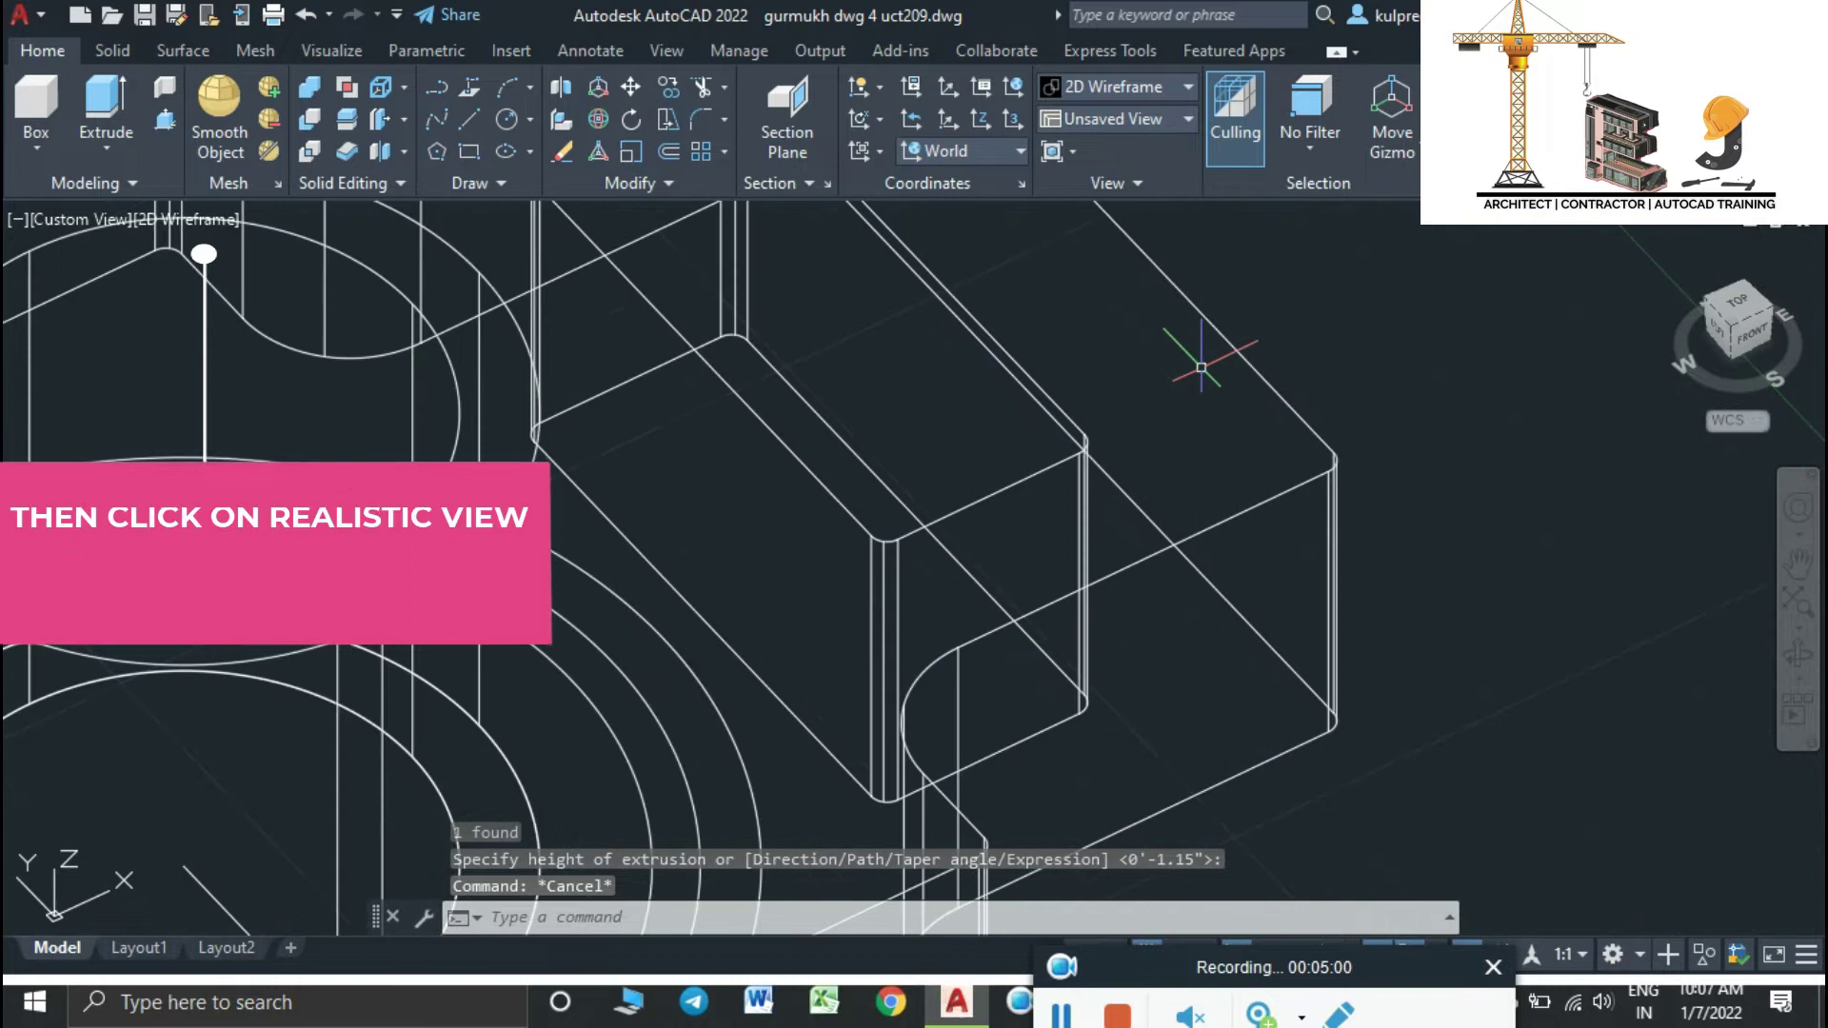
scroll(1175, 428, down, 1)
scroll(1177, 460, down, 1)
scroll(1177, 460, down, 1)
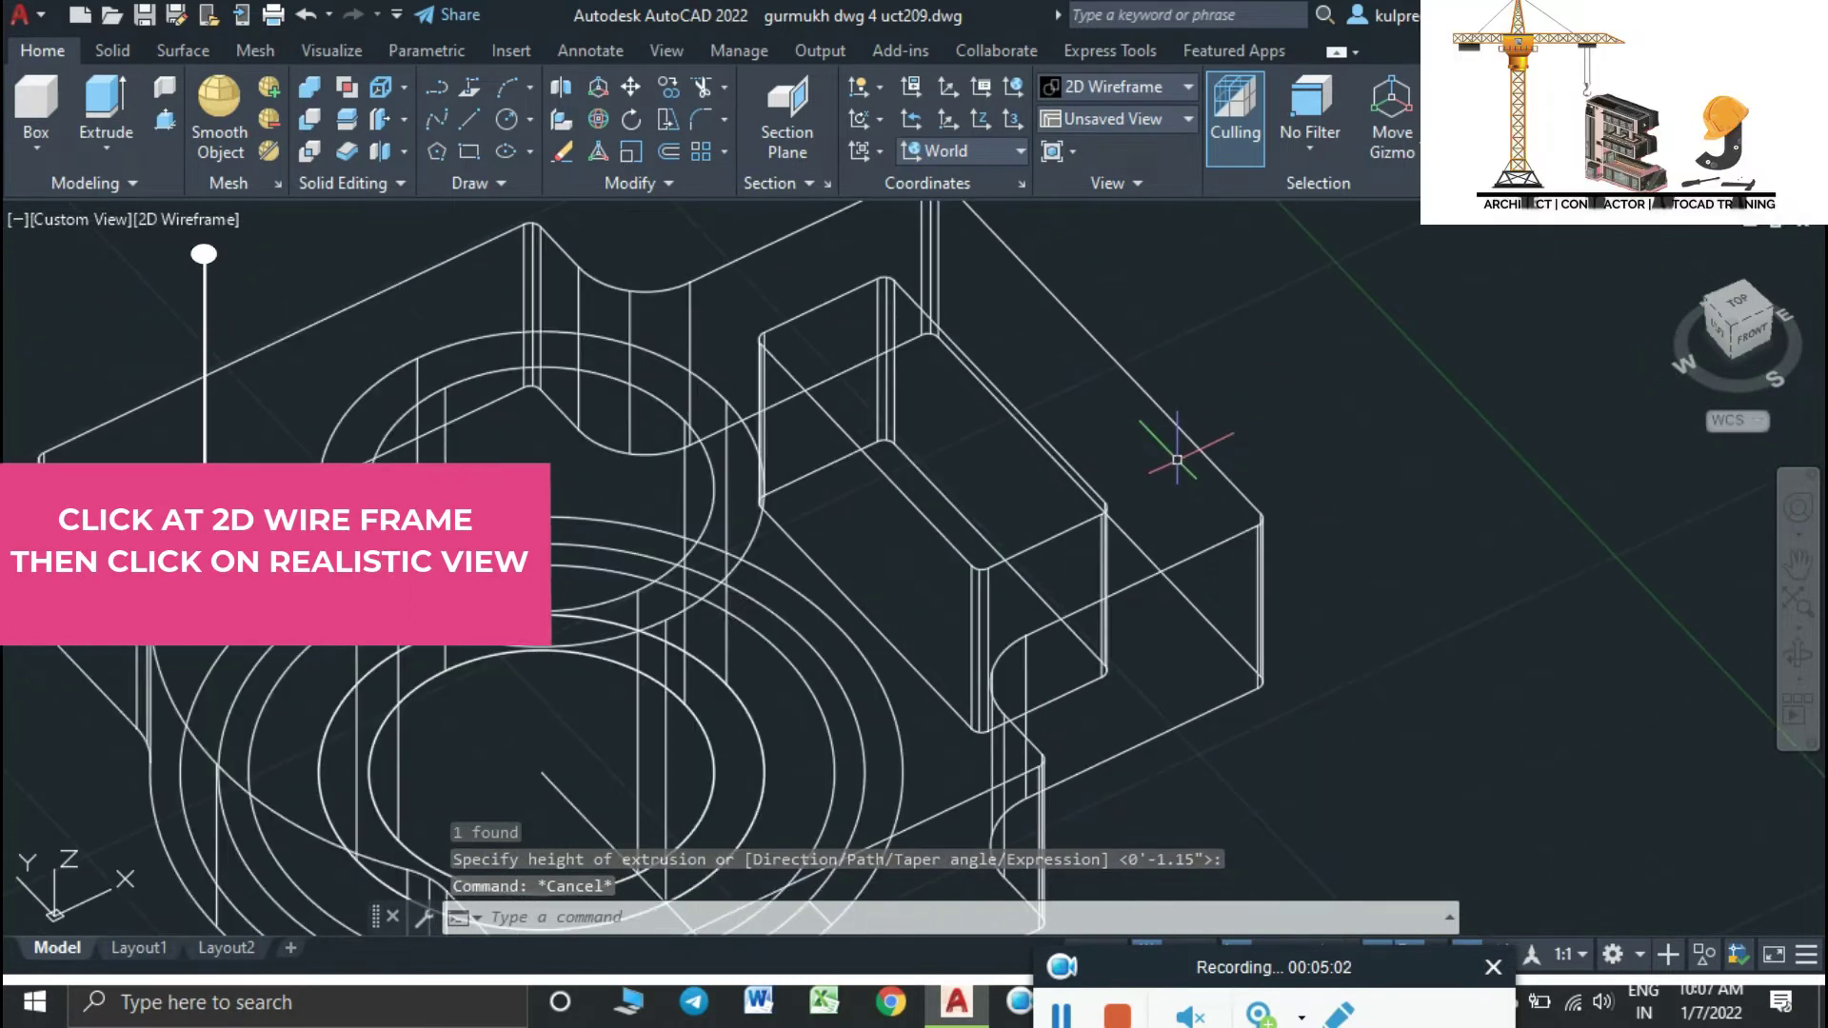
click(198, 220)
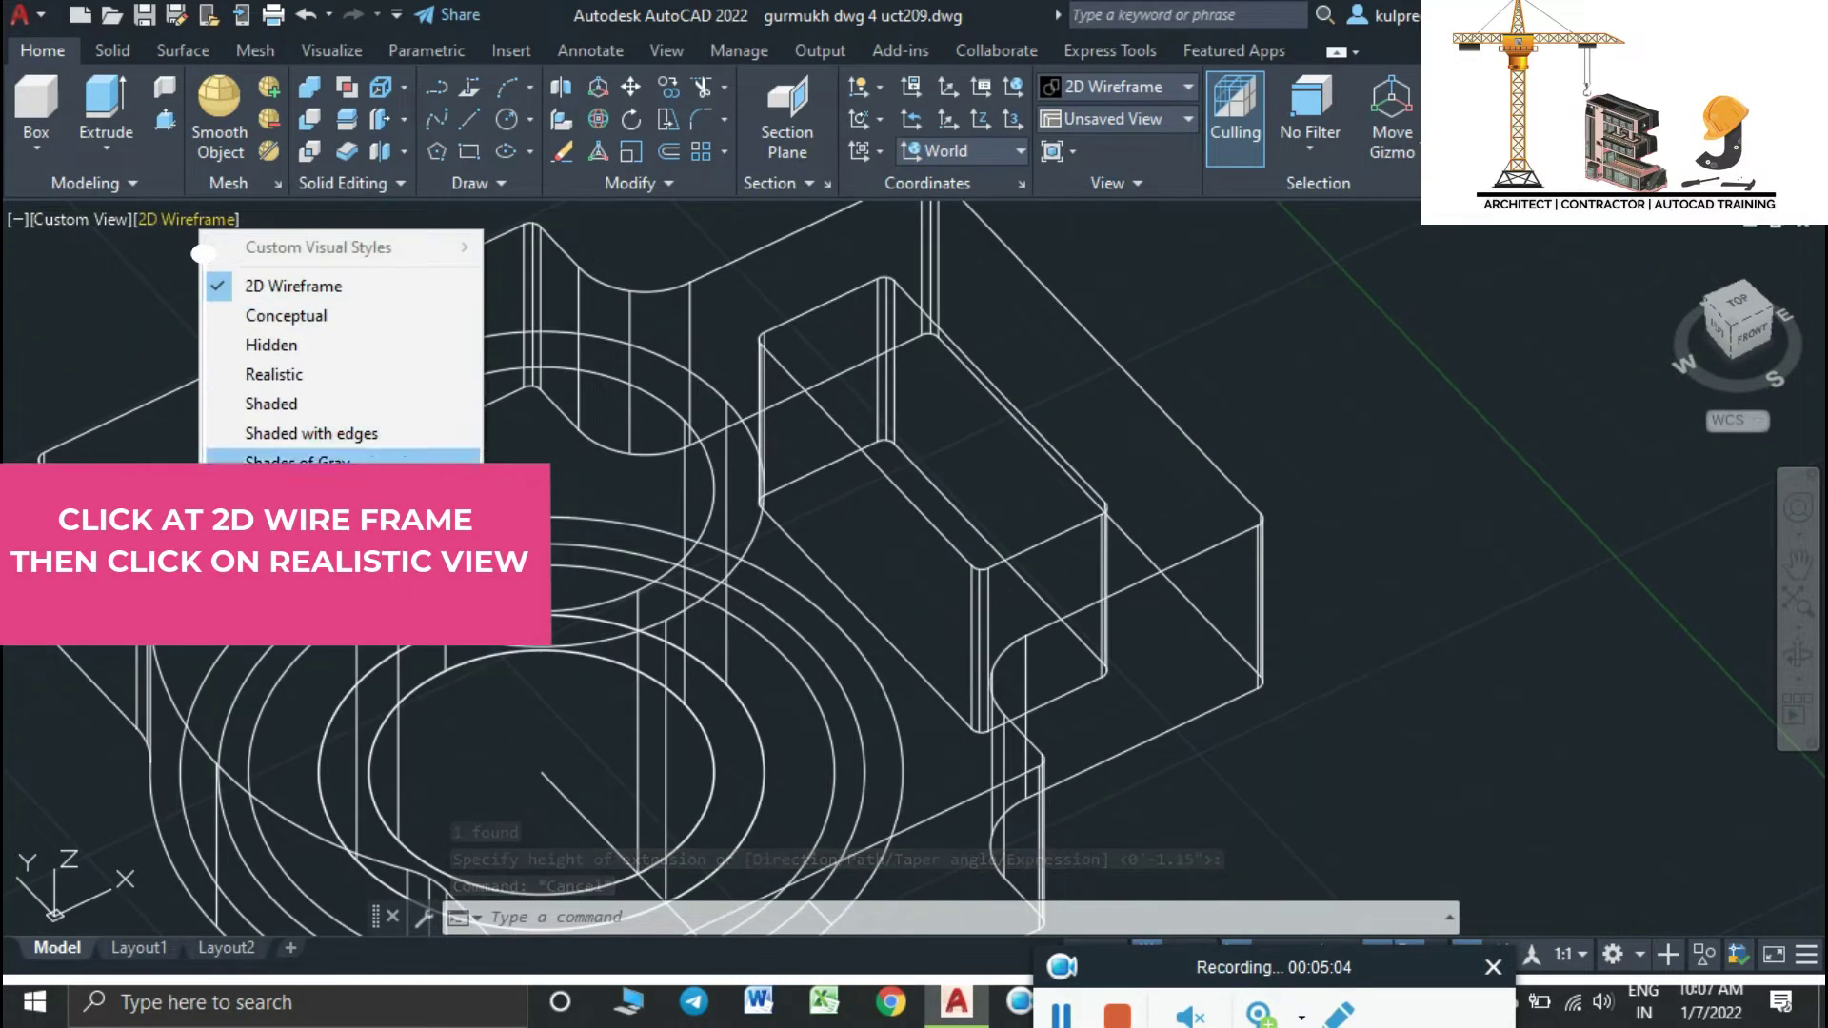
click(276, 551)
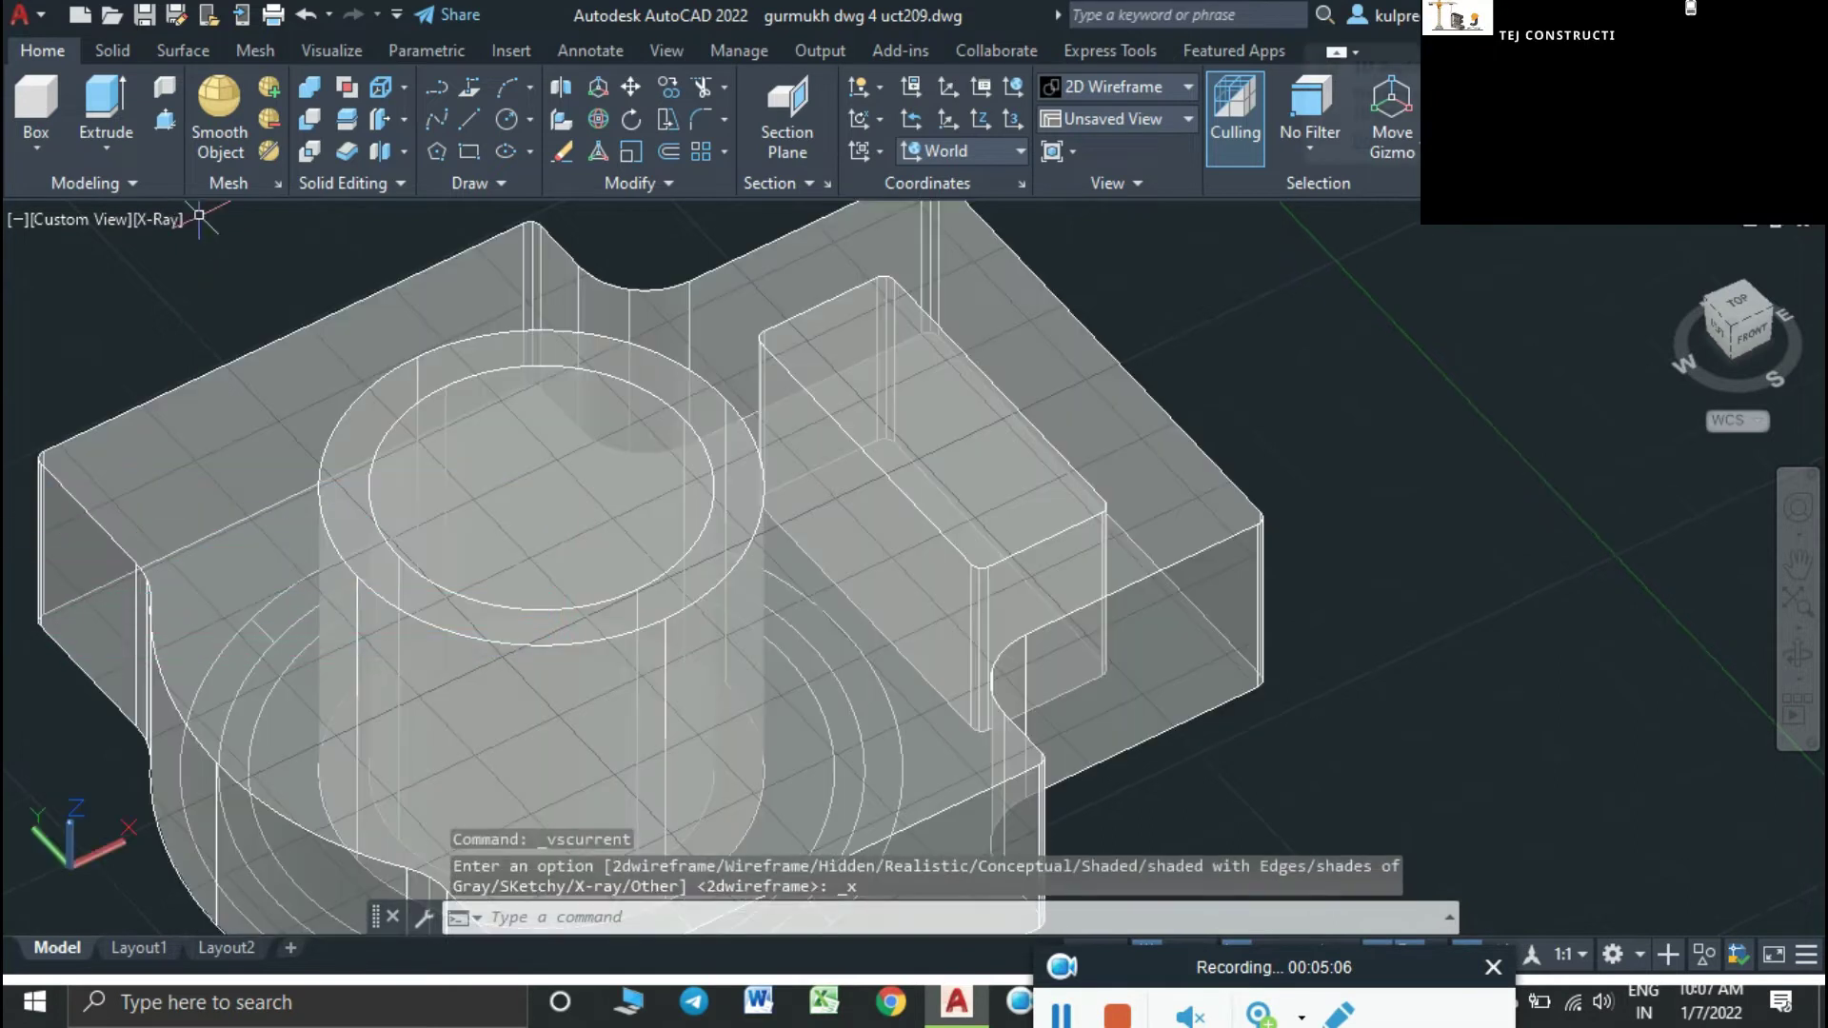
click(148, 220)
click(220, 376)
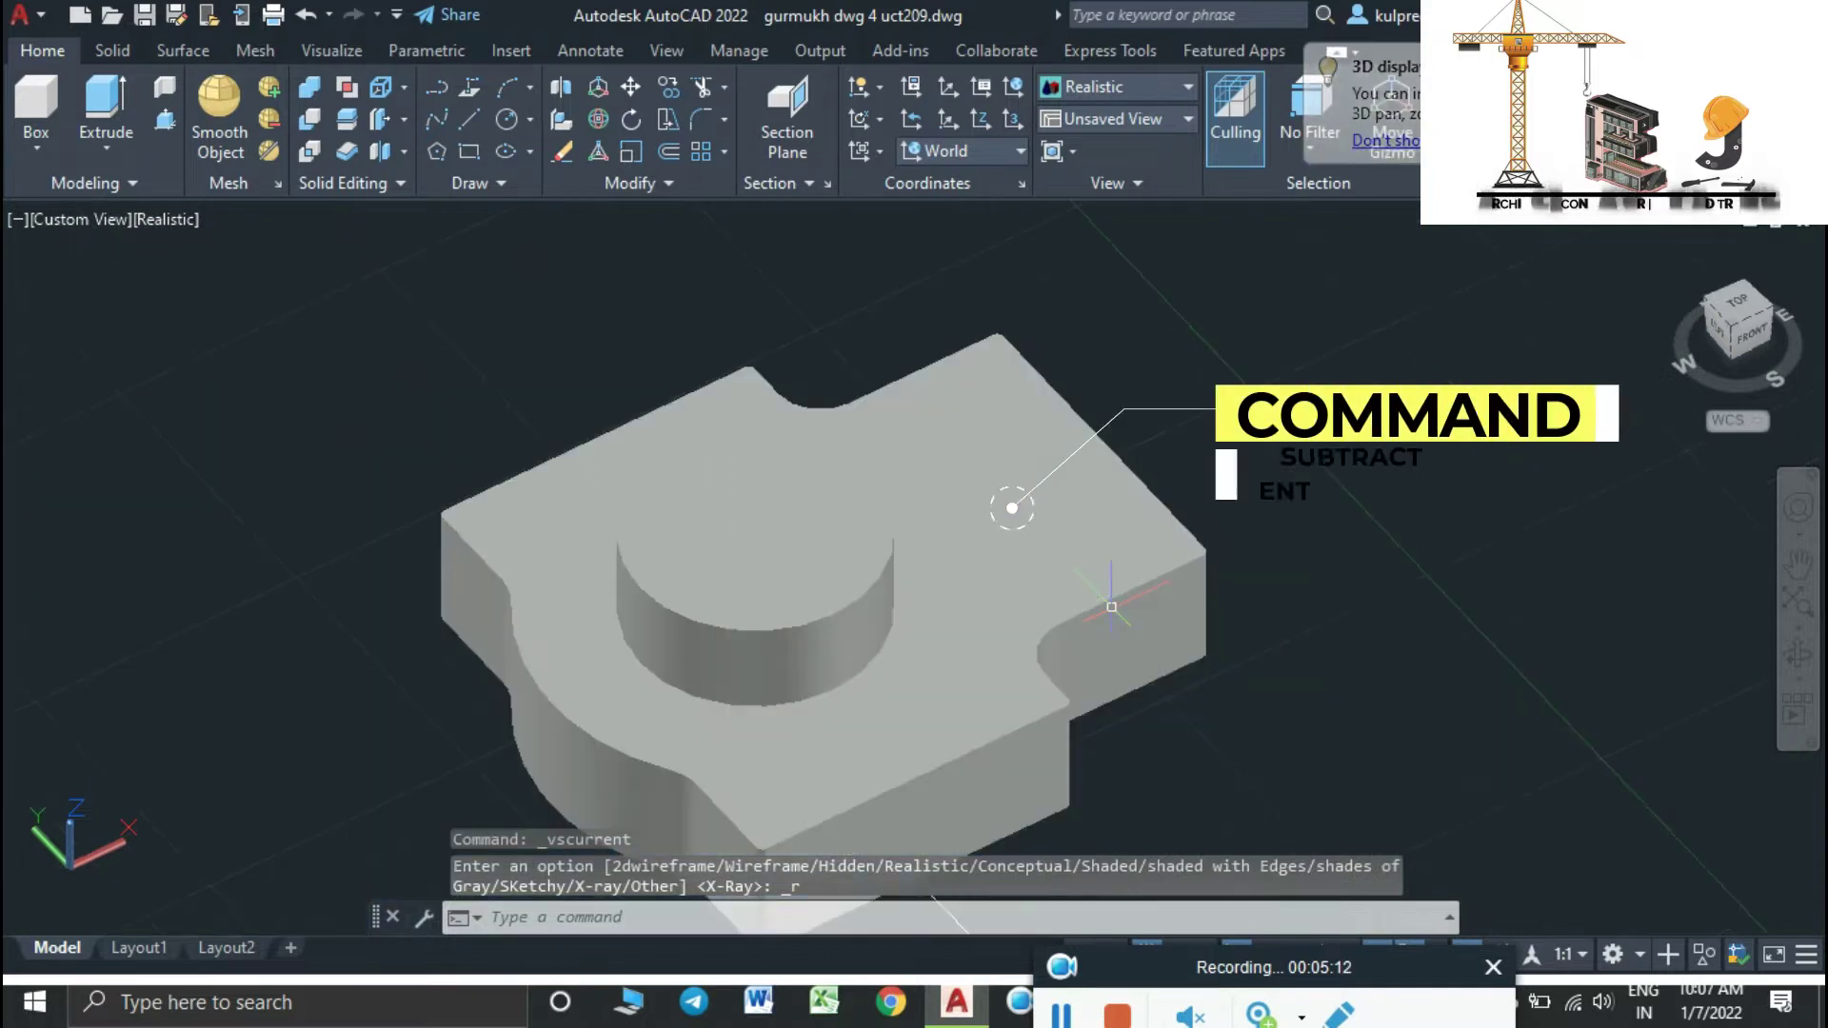
Subtract the cylinder from the housing solid to form a round recess
text(su)
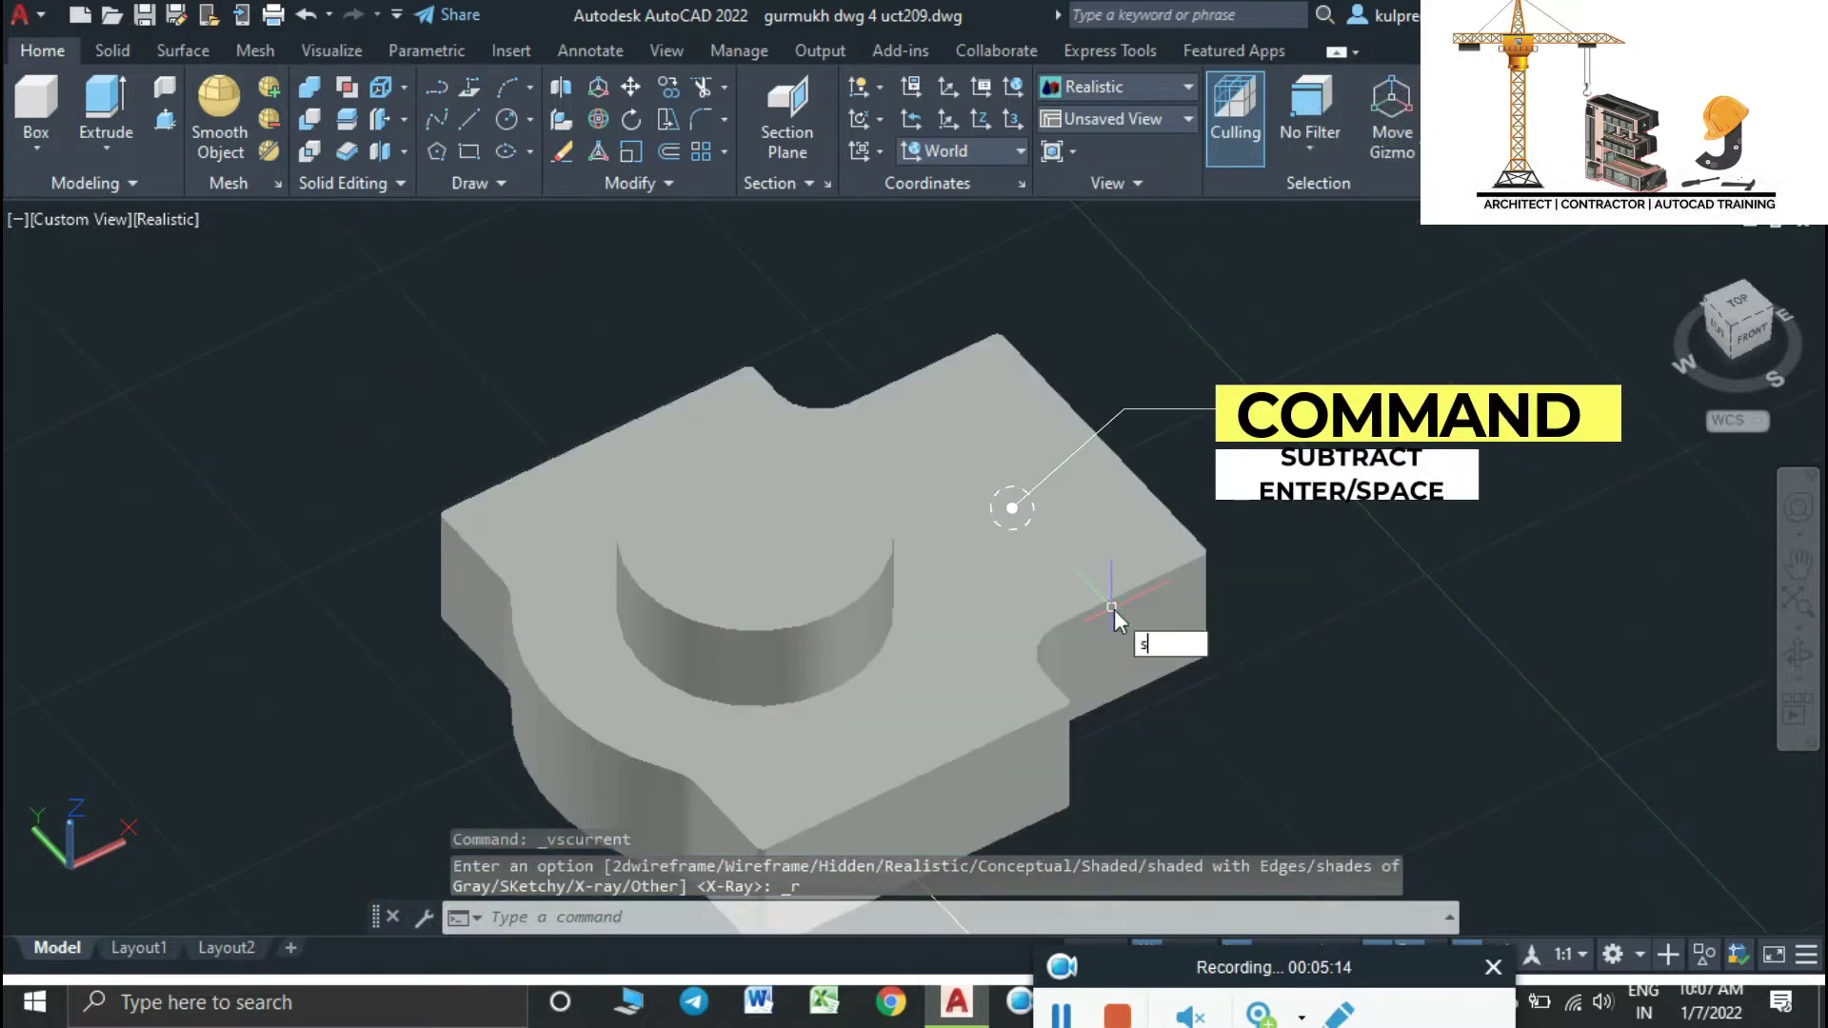
key(Return)
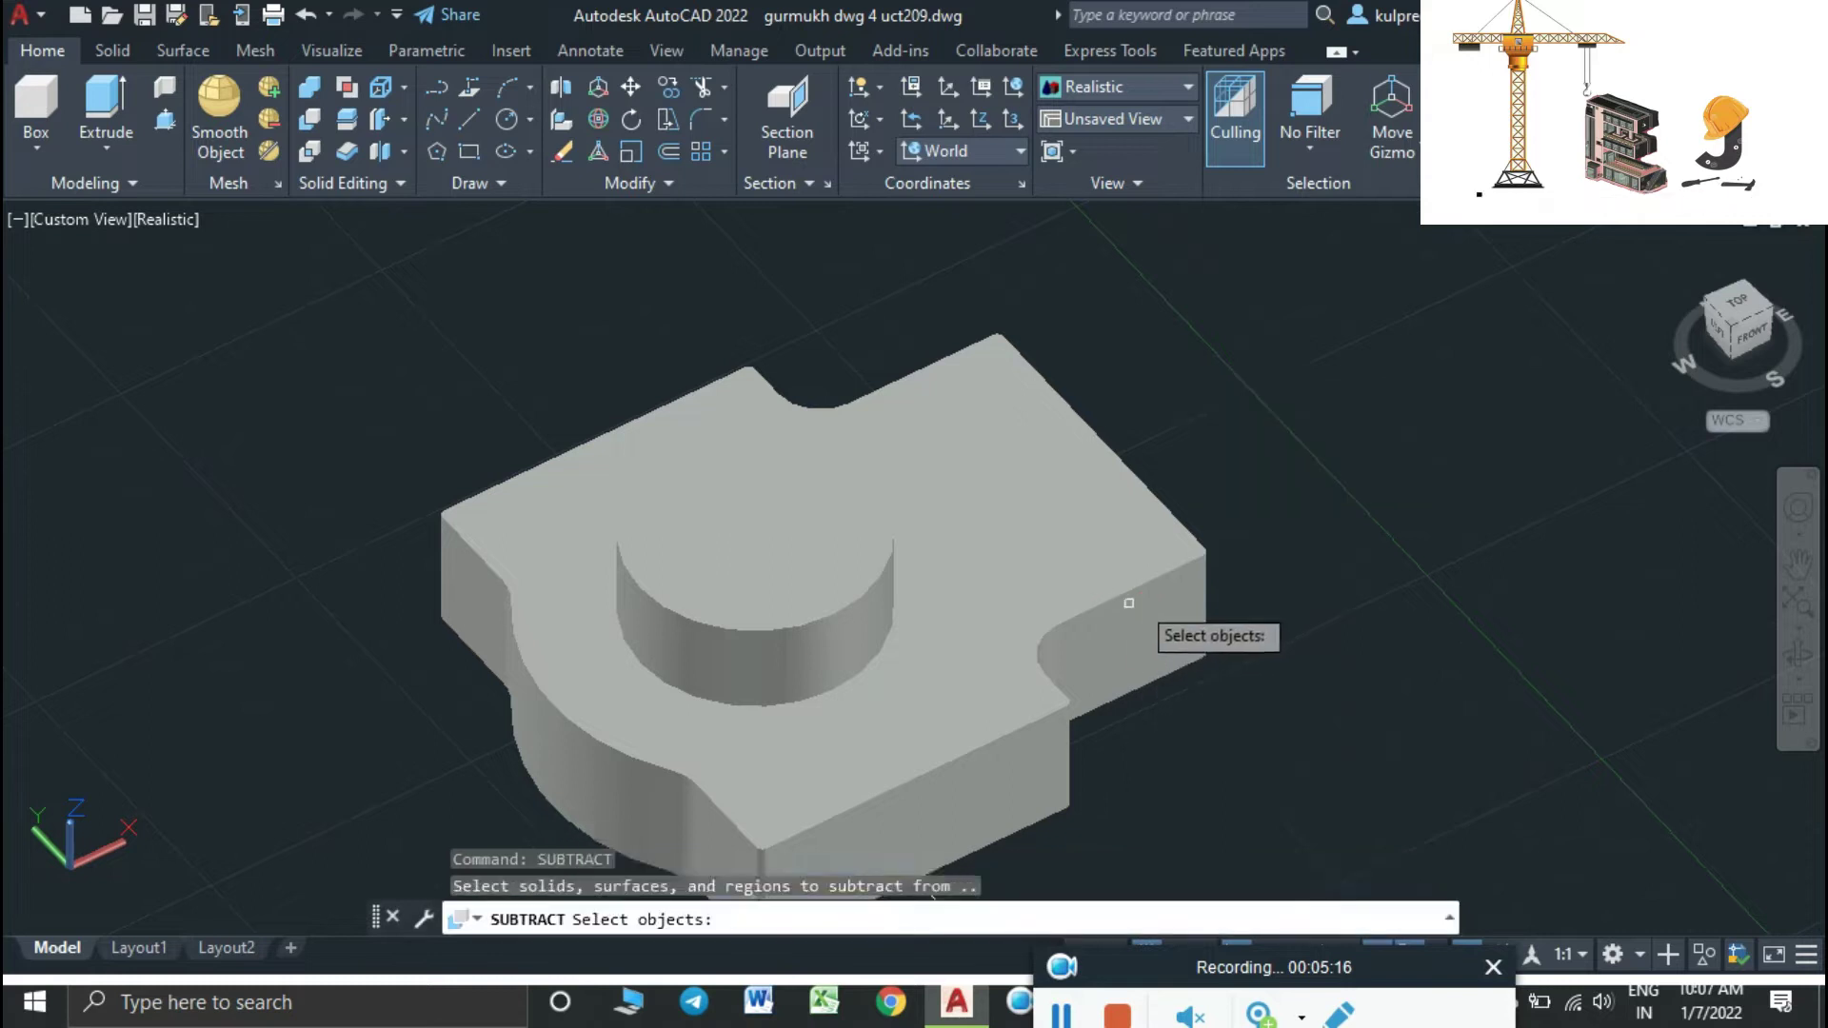
click(1141, 593)
key(Return)
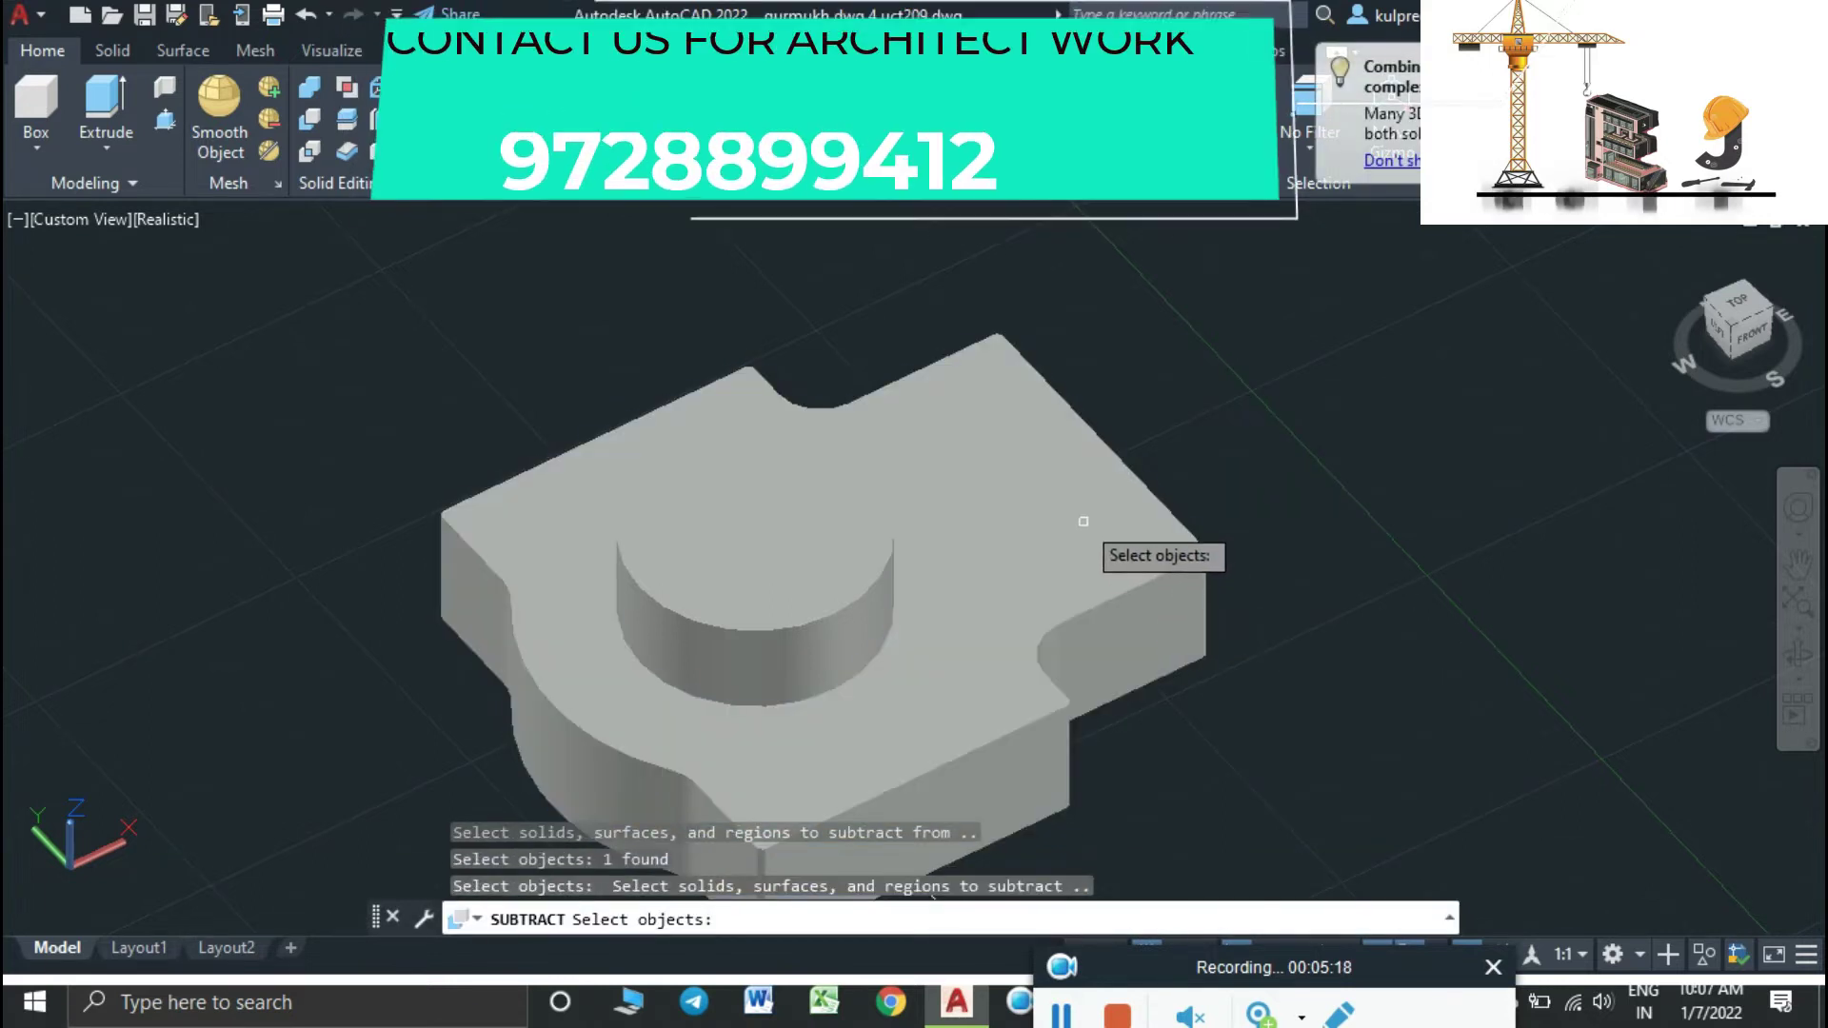
click(1016, 504)
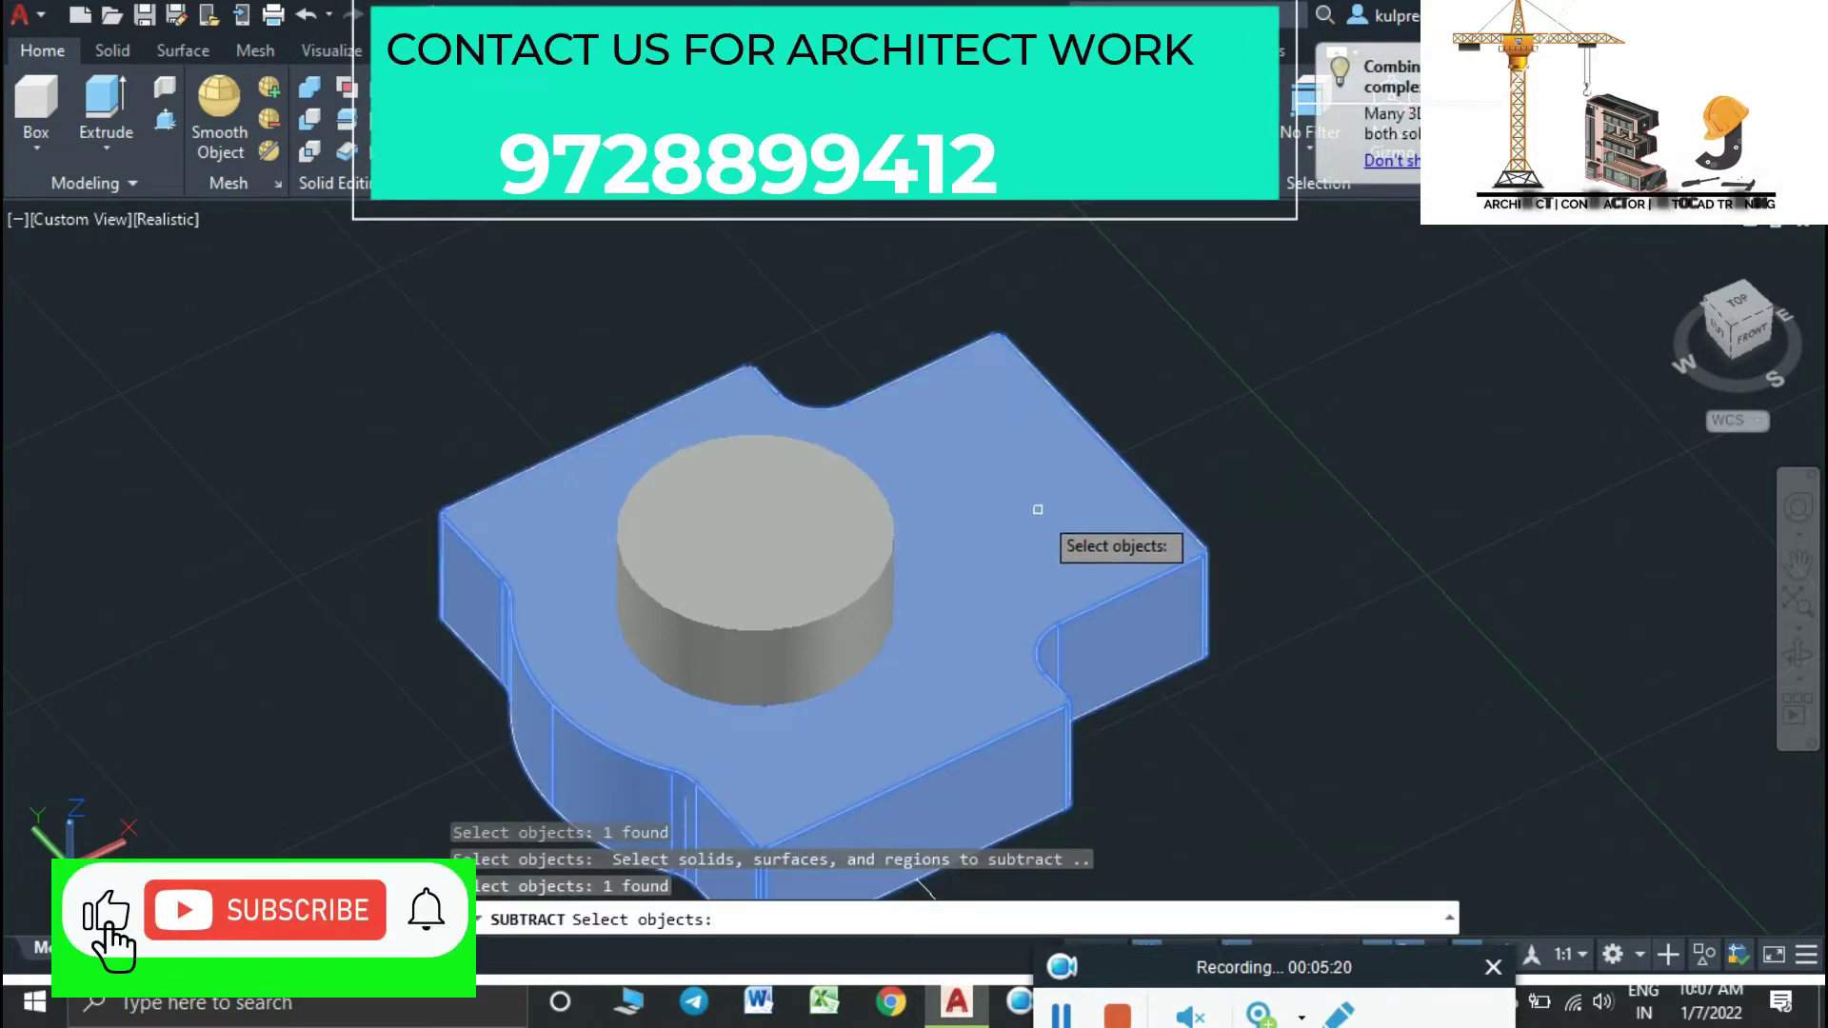
key(Return)
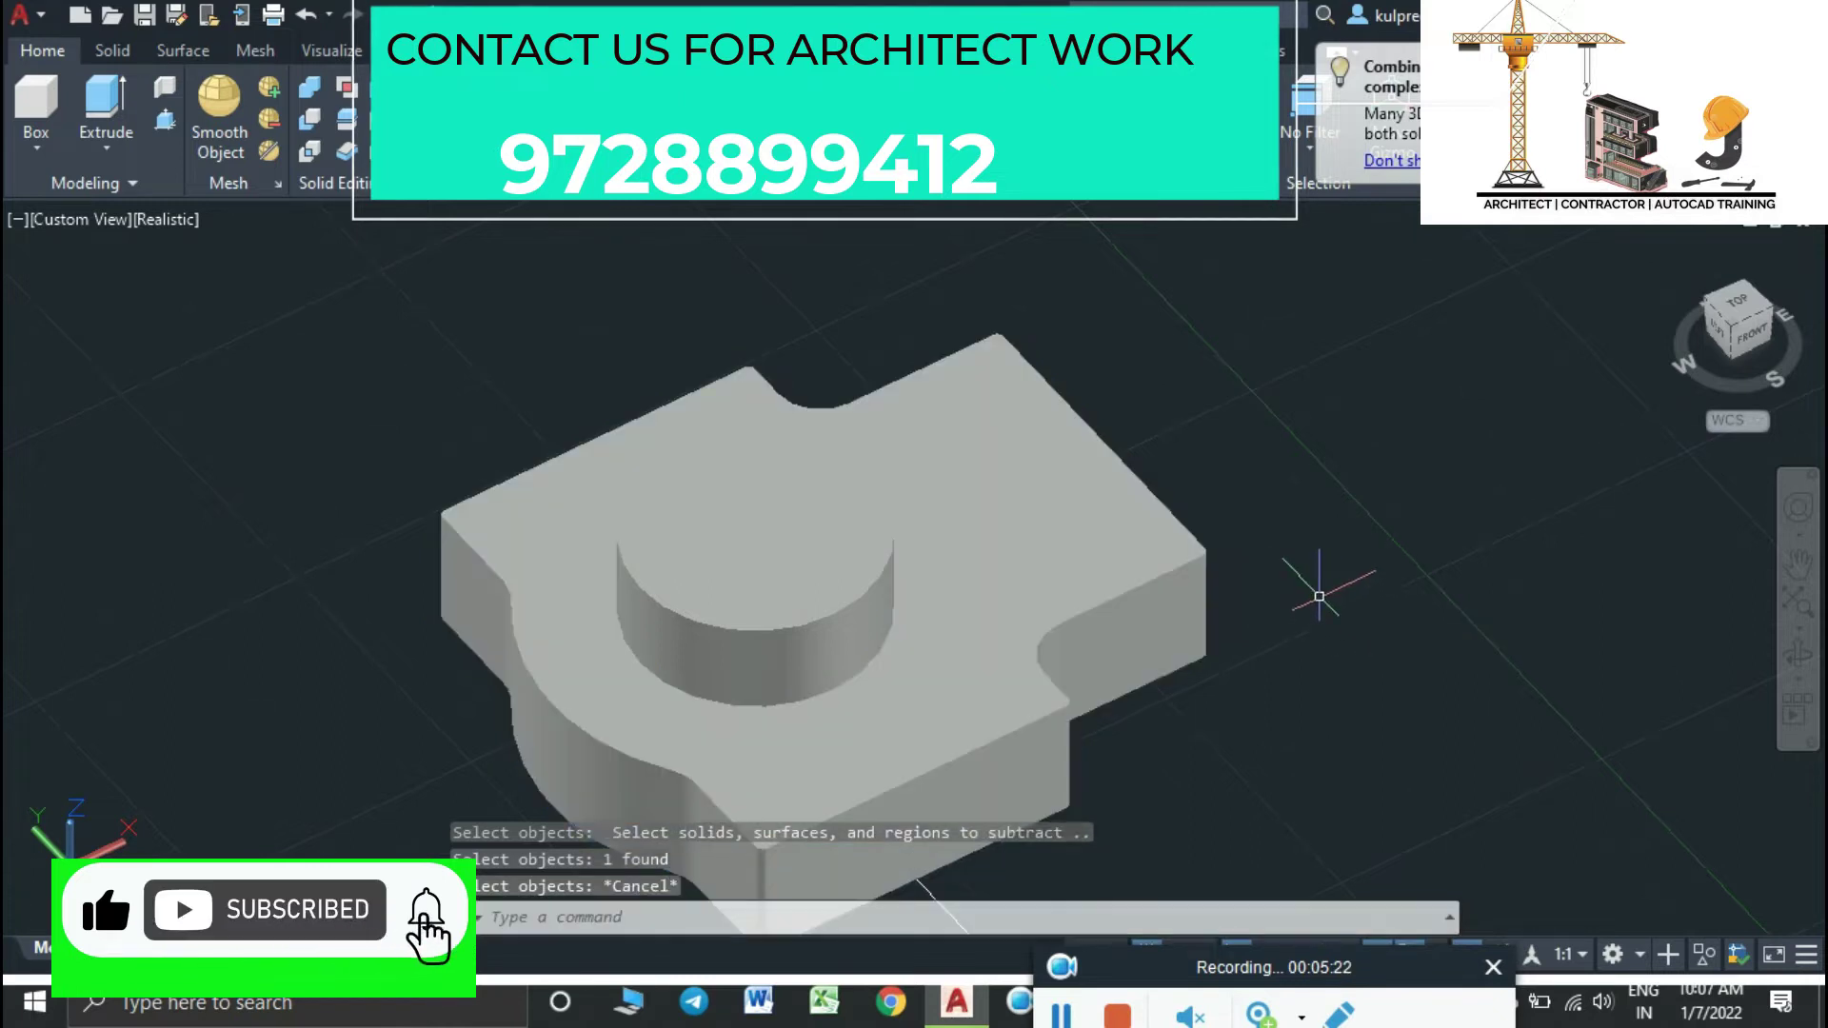
Subtract the rectangular block from the housing, leaving a rectangular opening
key(ctrl+z)
click(1100, 623)
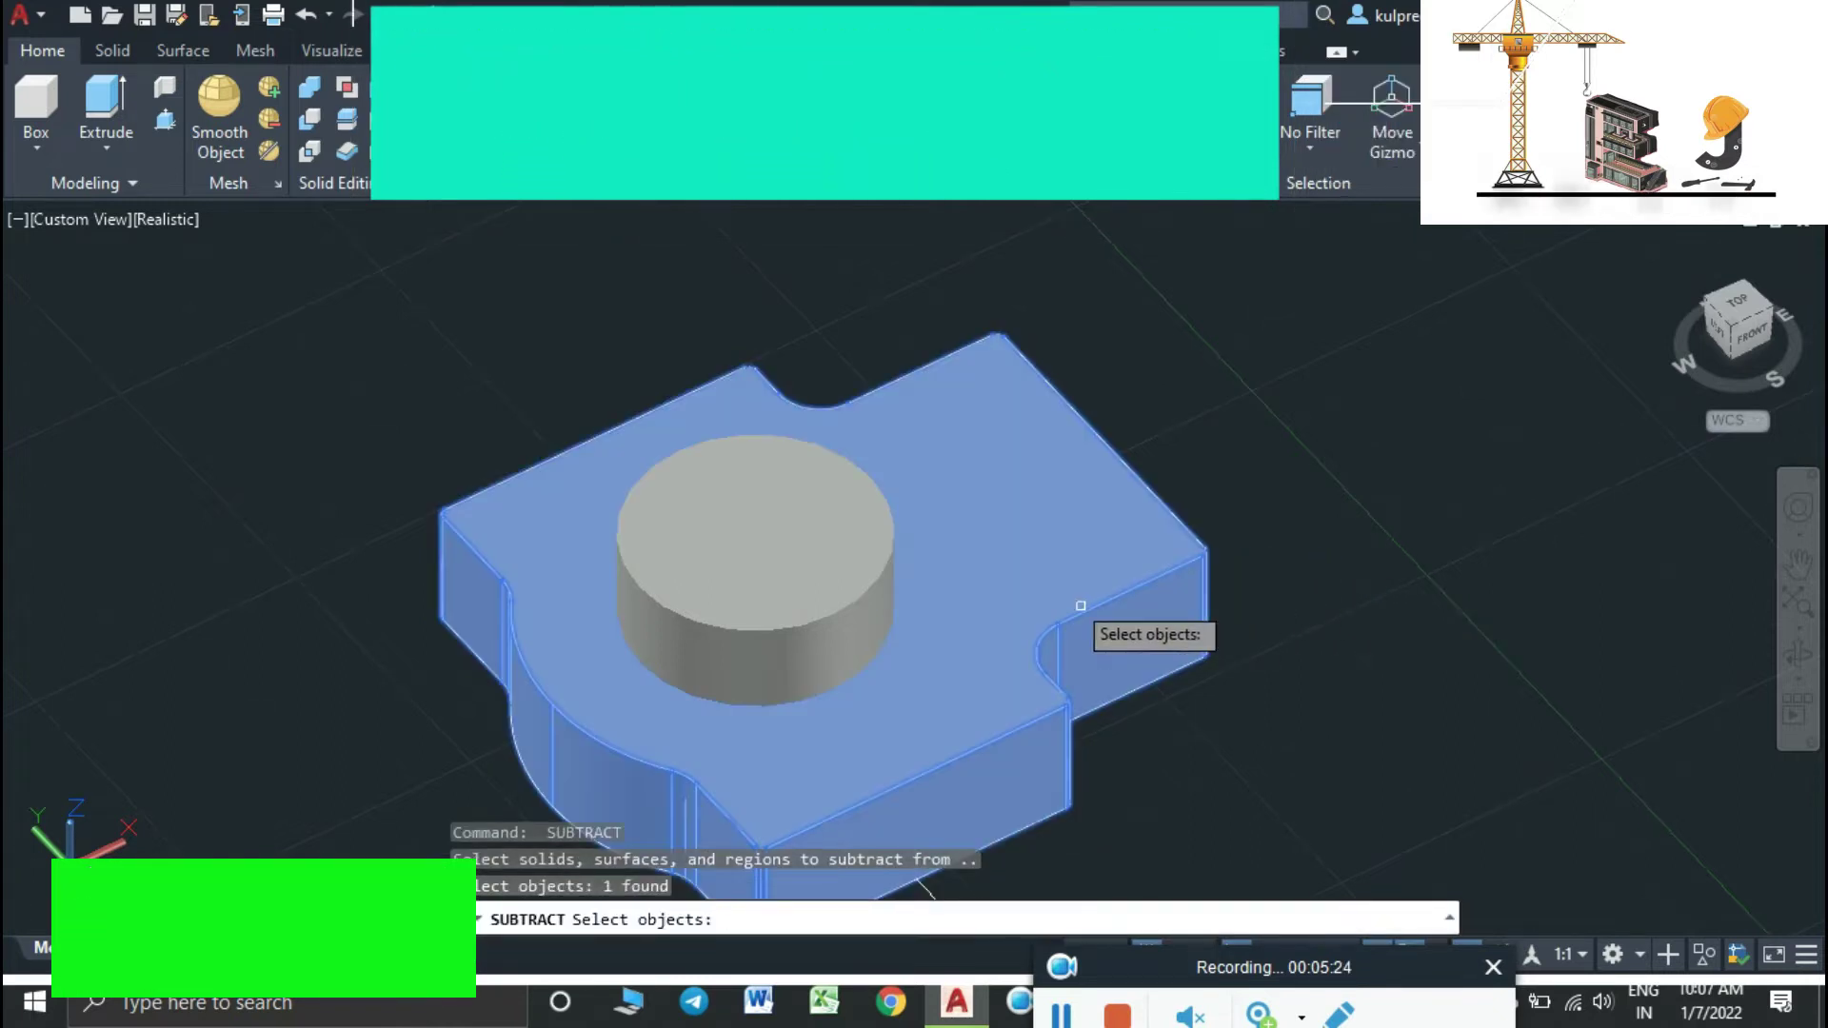
key(Return)
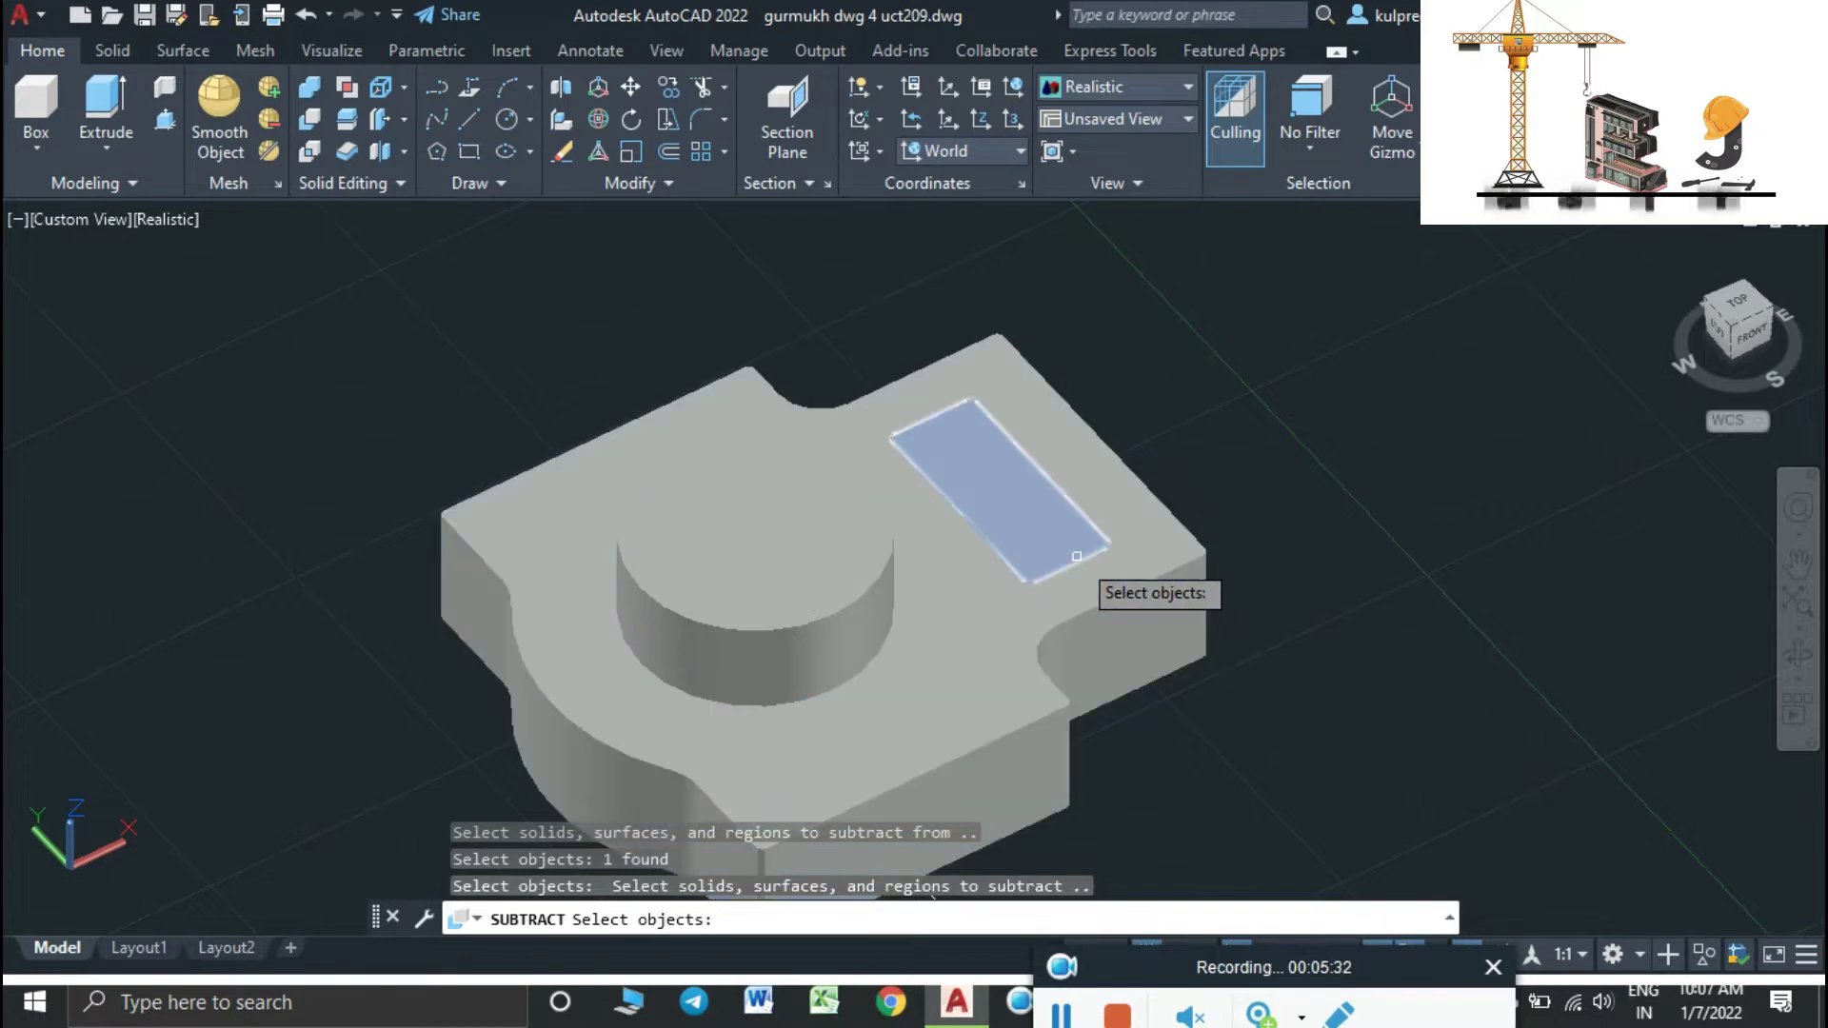
click(1076, 554)
key(Return)
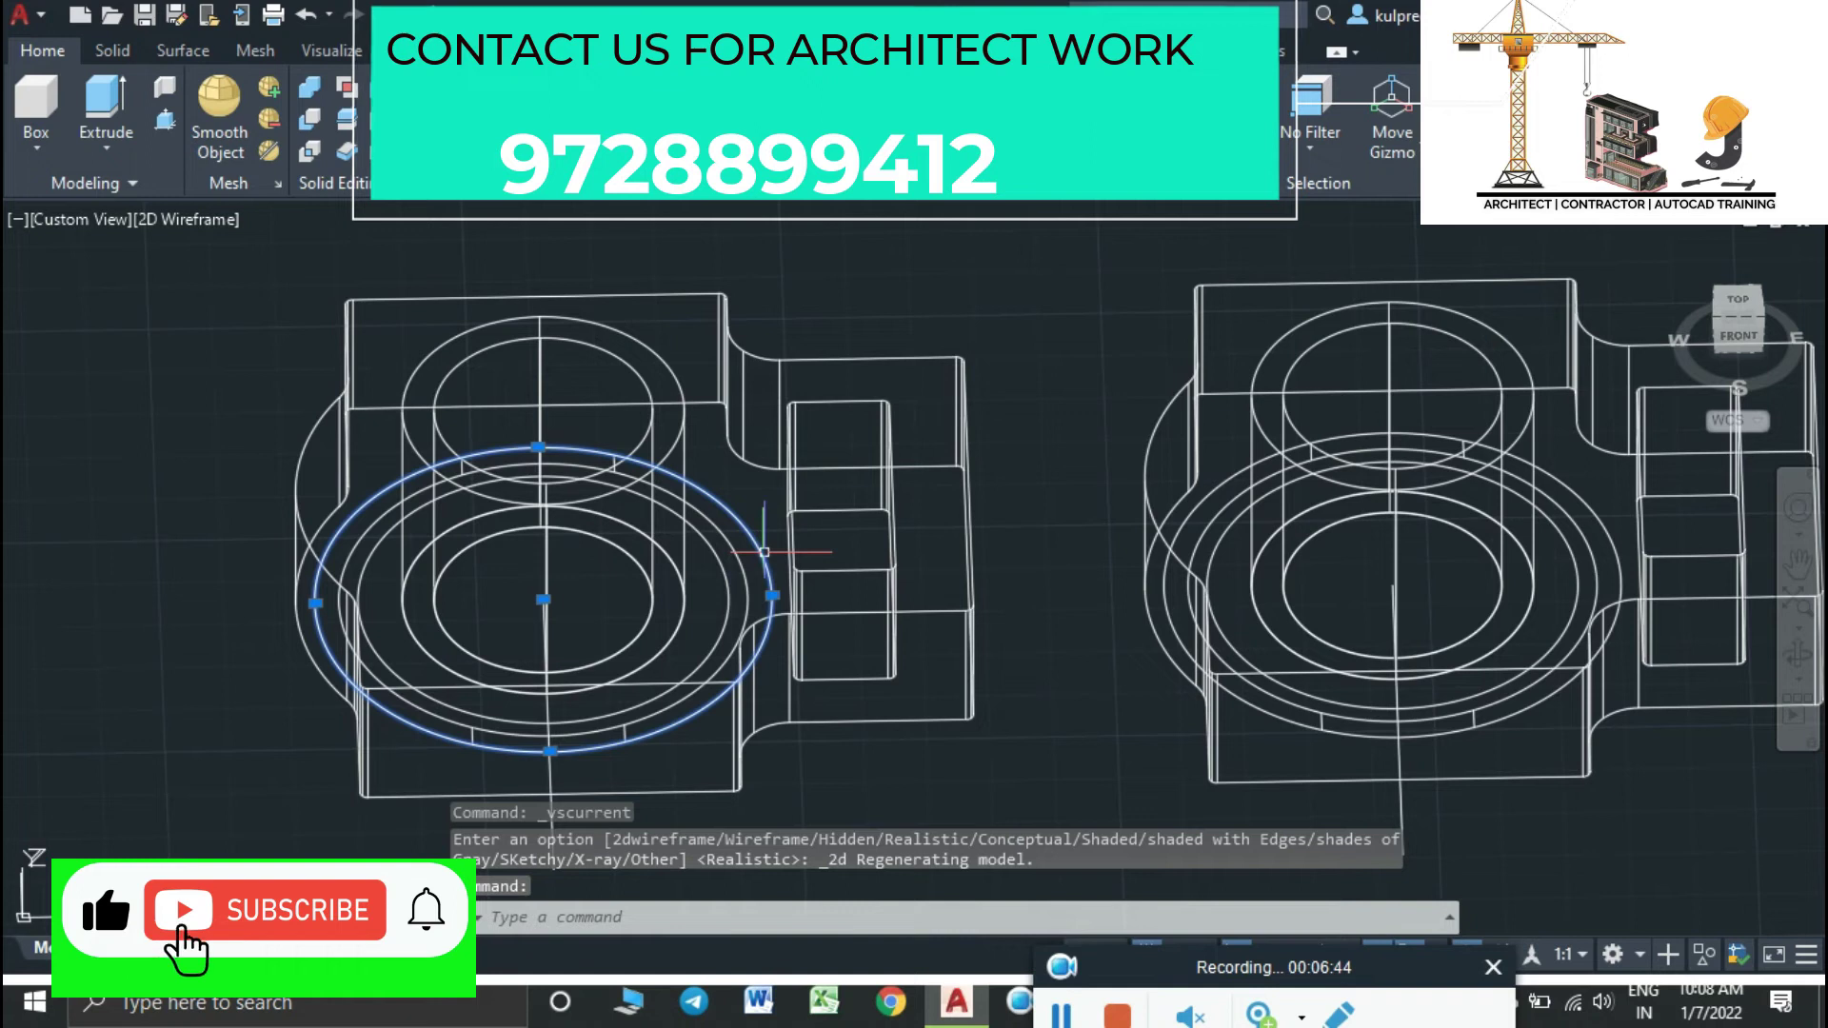
Extrude the left housing's large circle into a tall cylinder and display it with Realistic shading
text(EX)
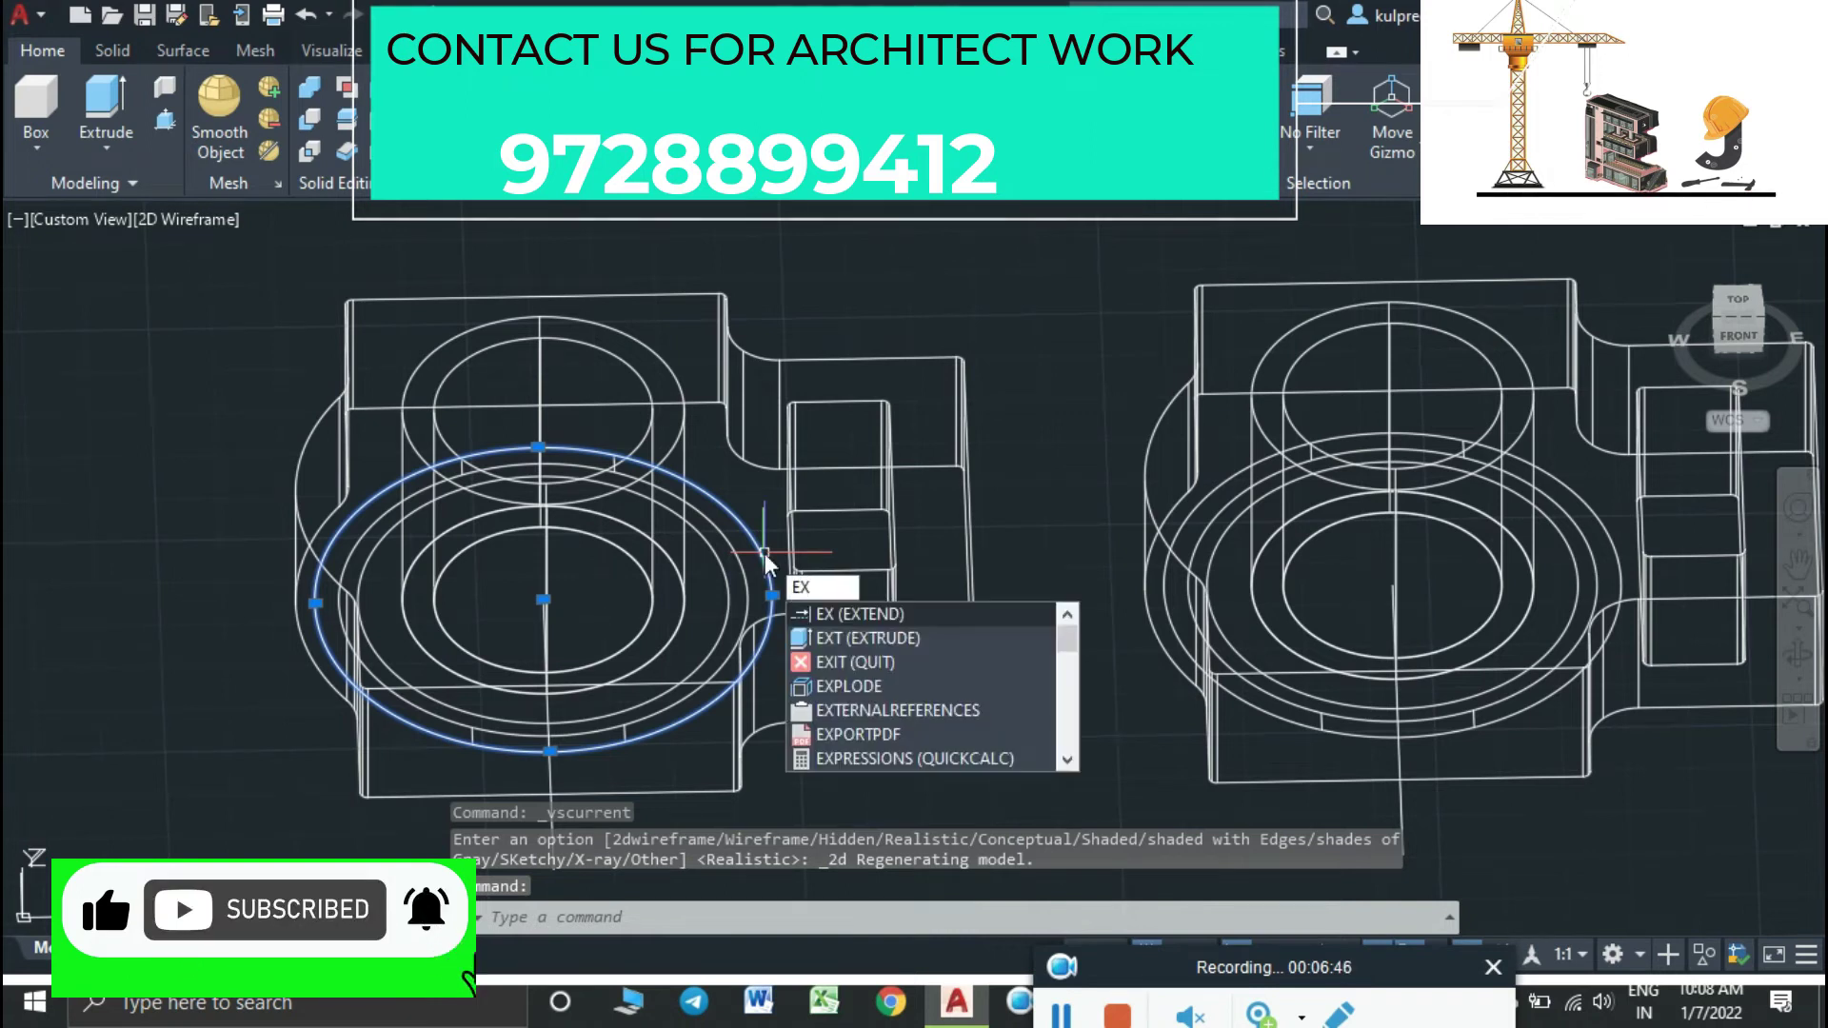
key(Down)
key(Return)
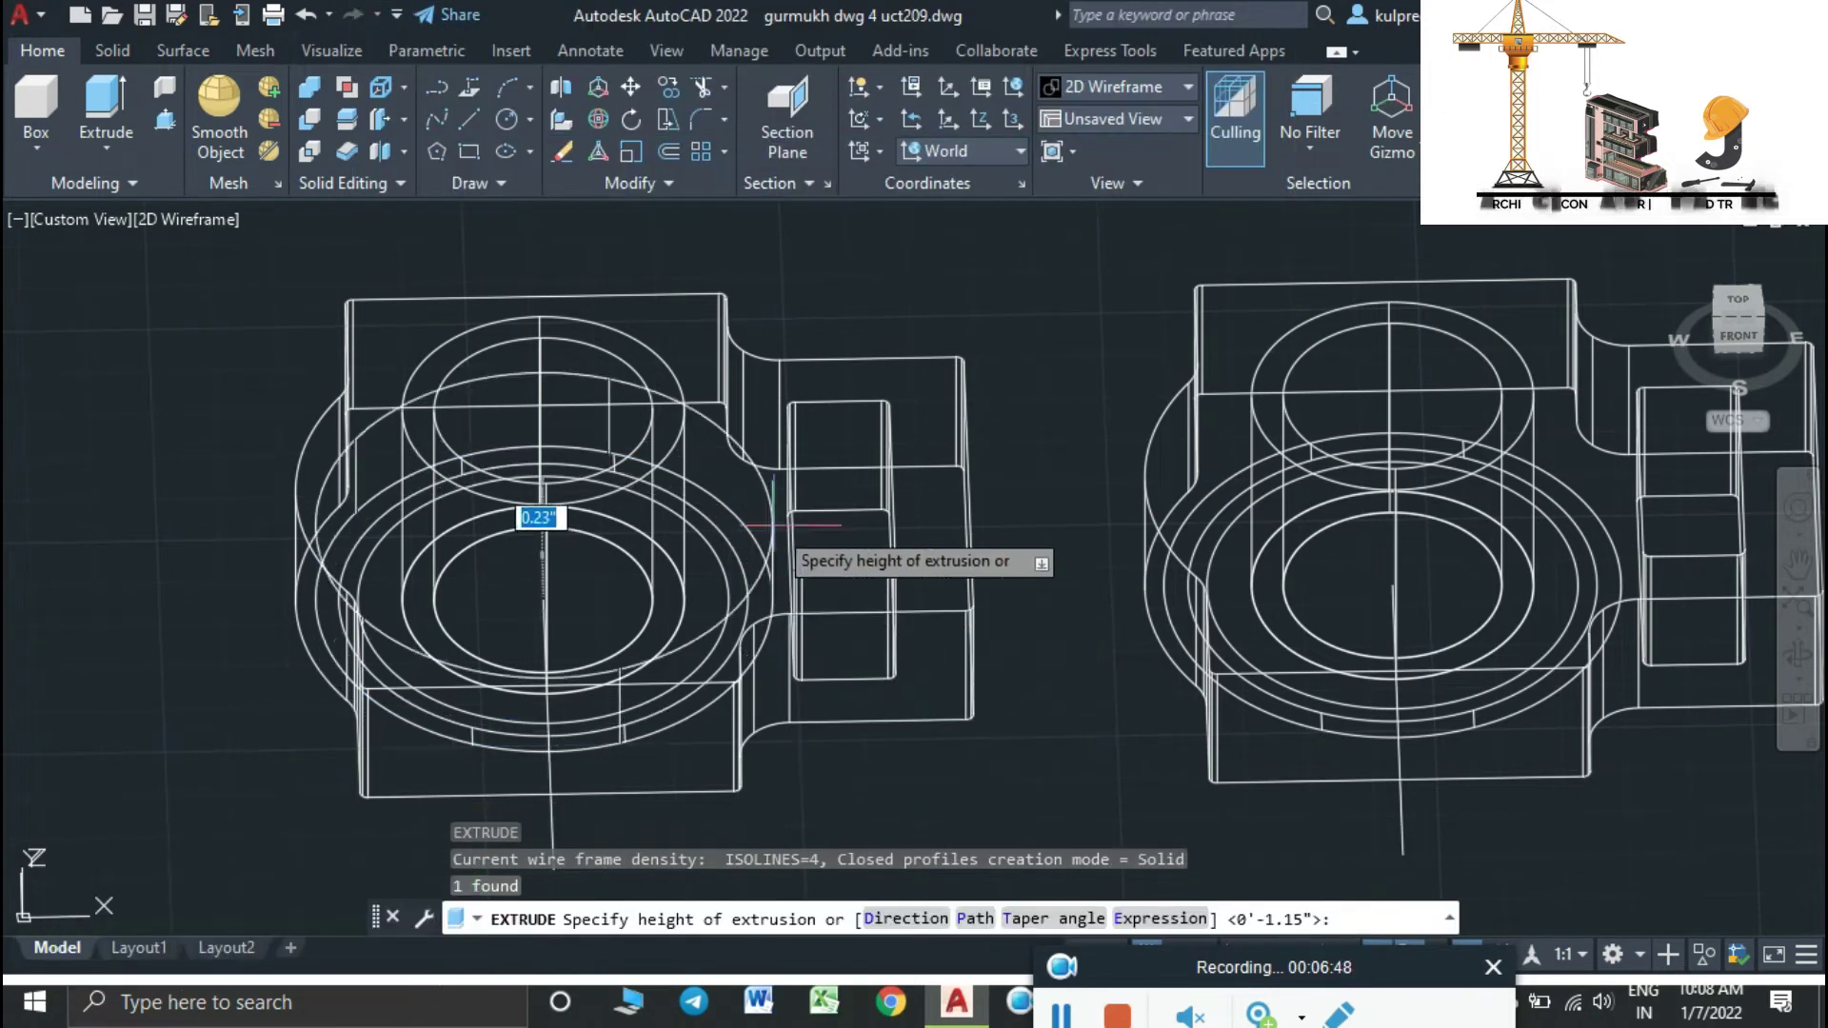
click(538, 405)
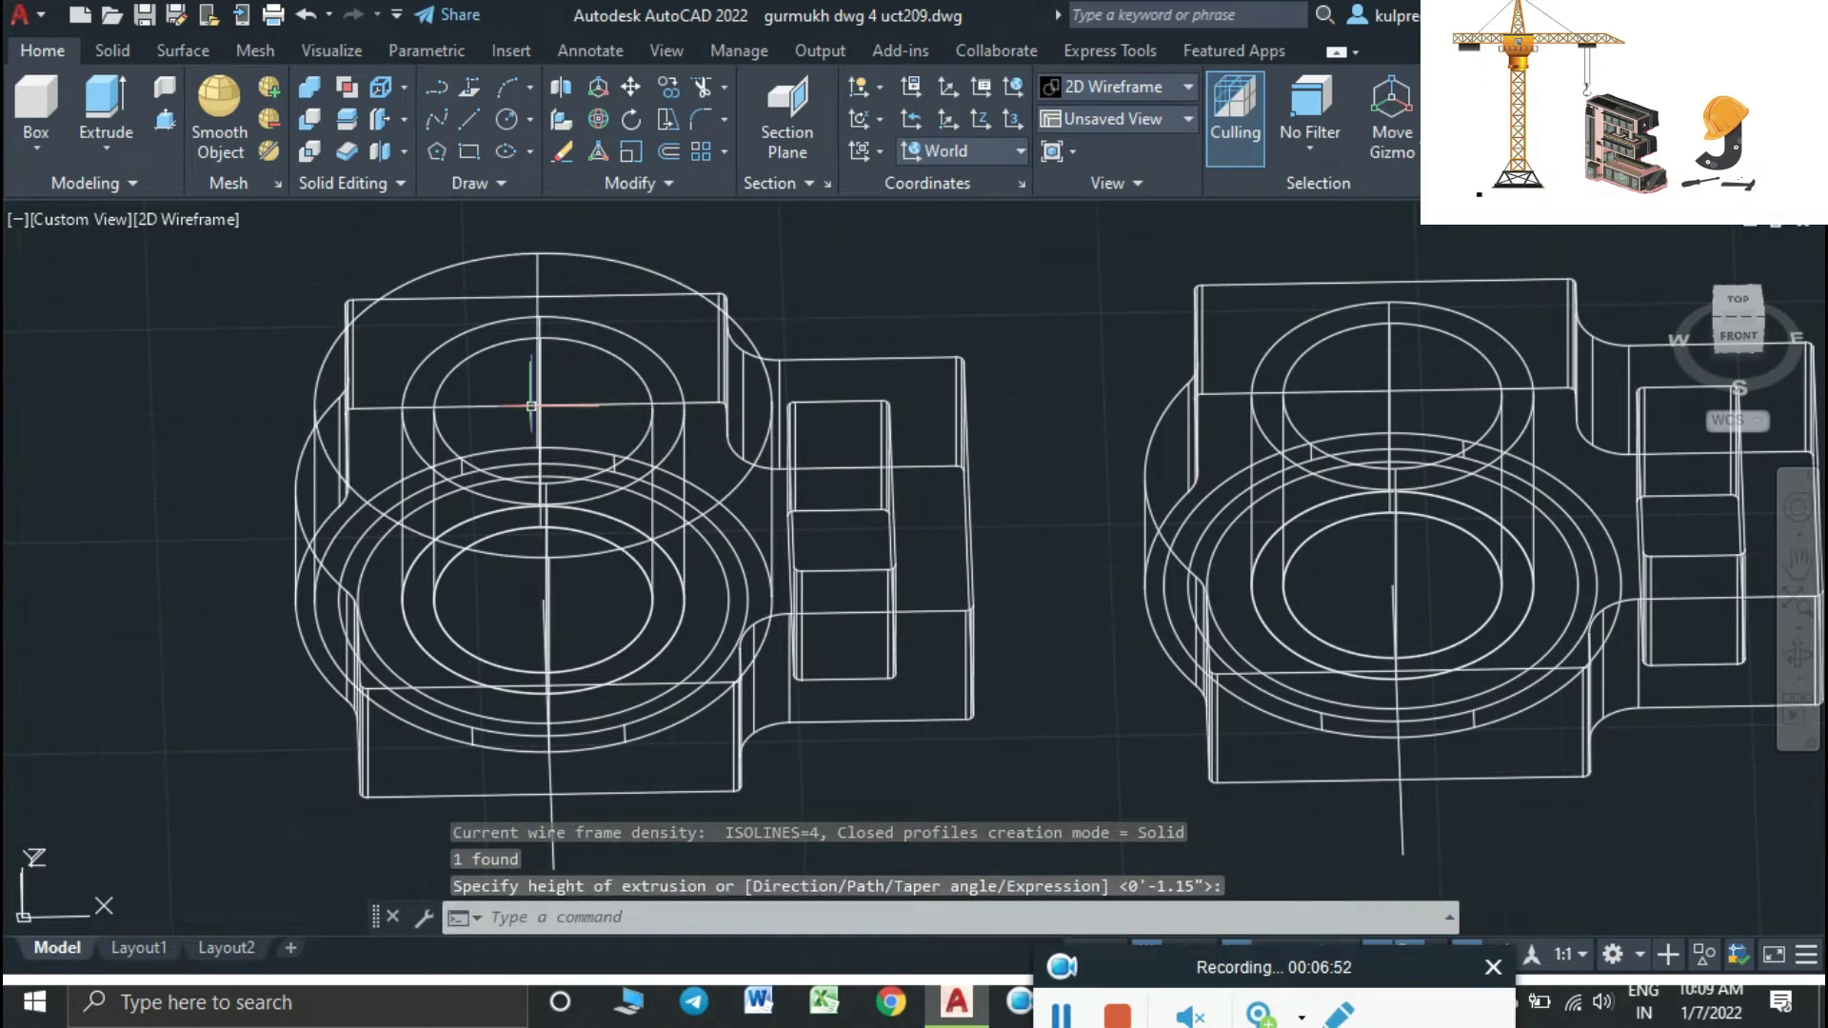
key(Escape)
click(185, 221)
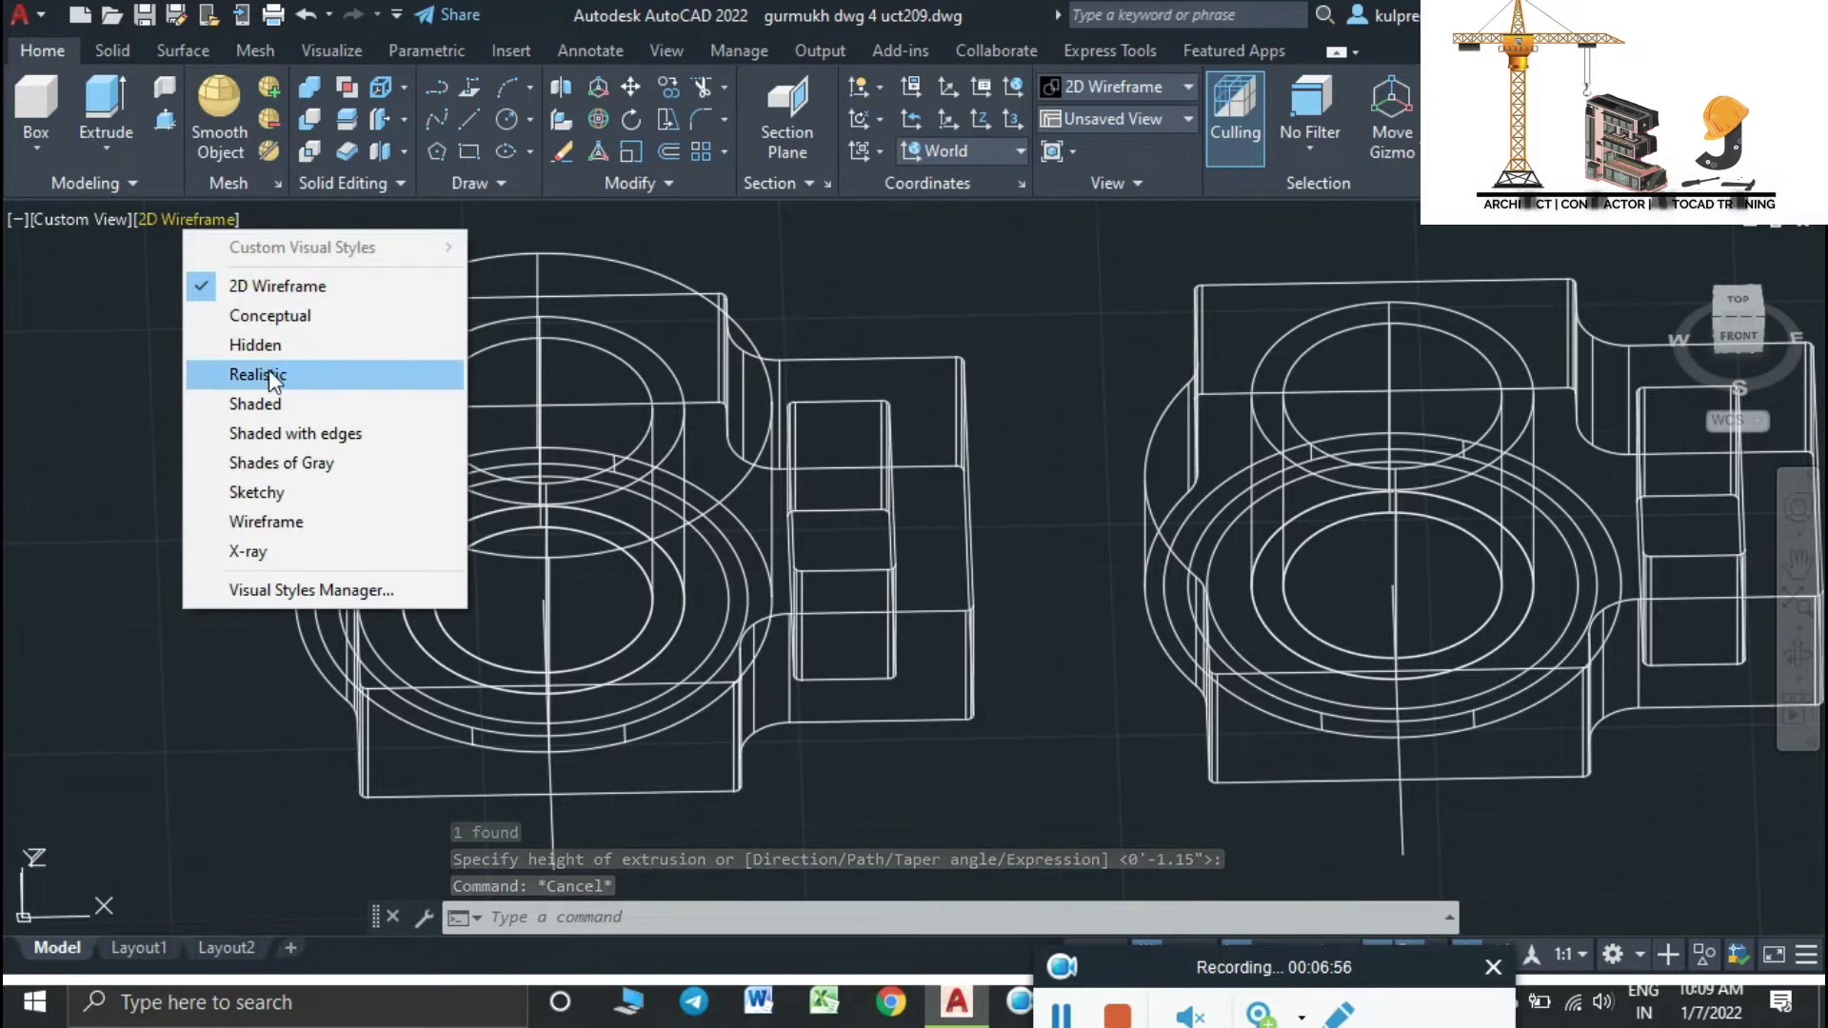
click(274, 379)
key(Escape)
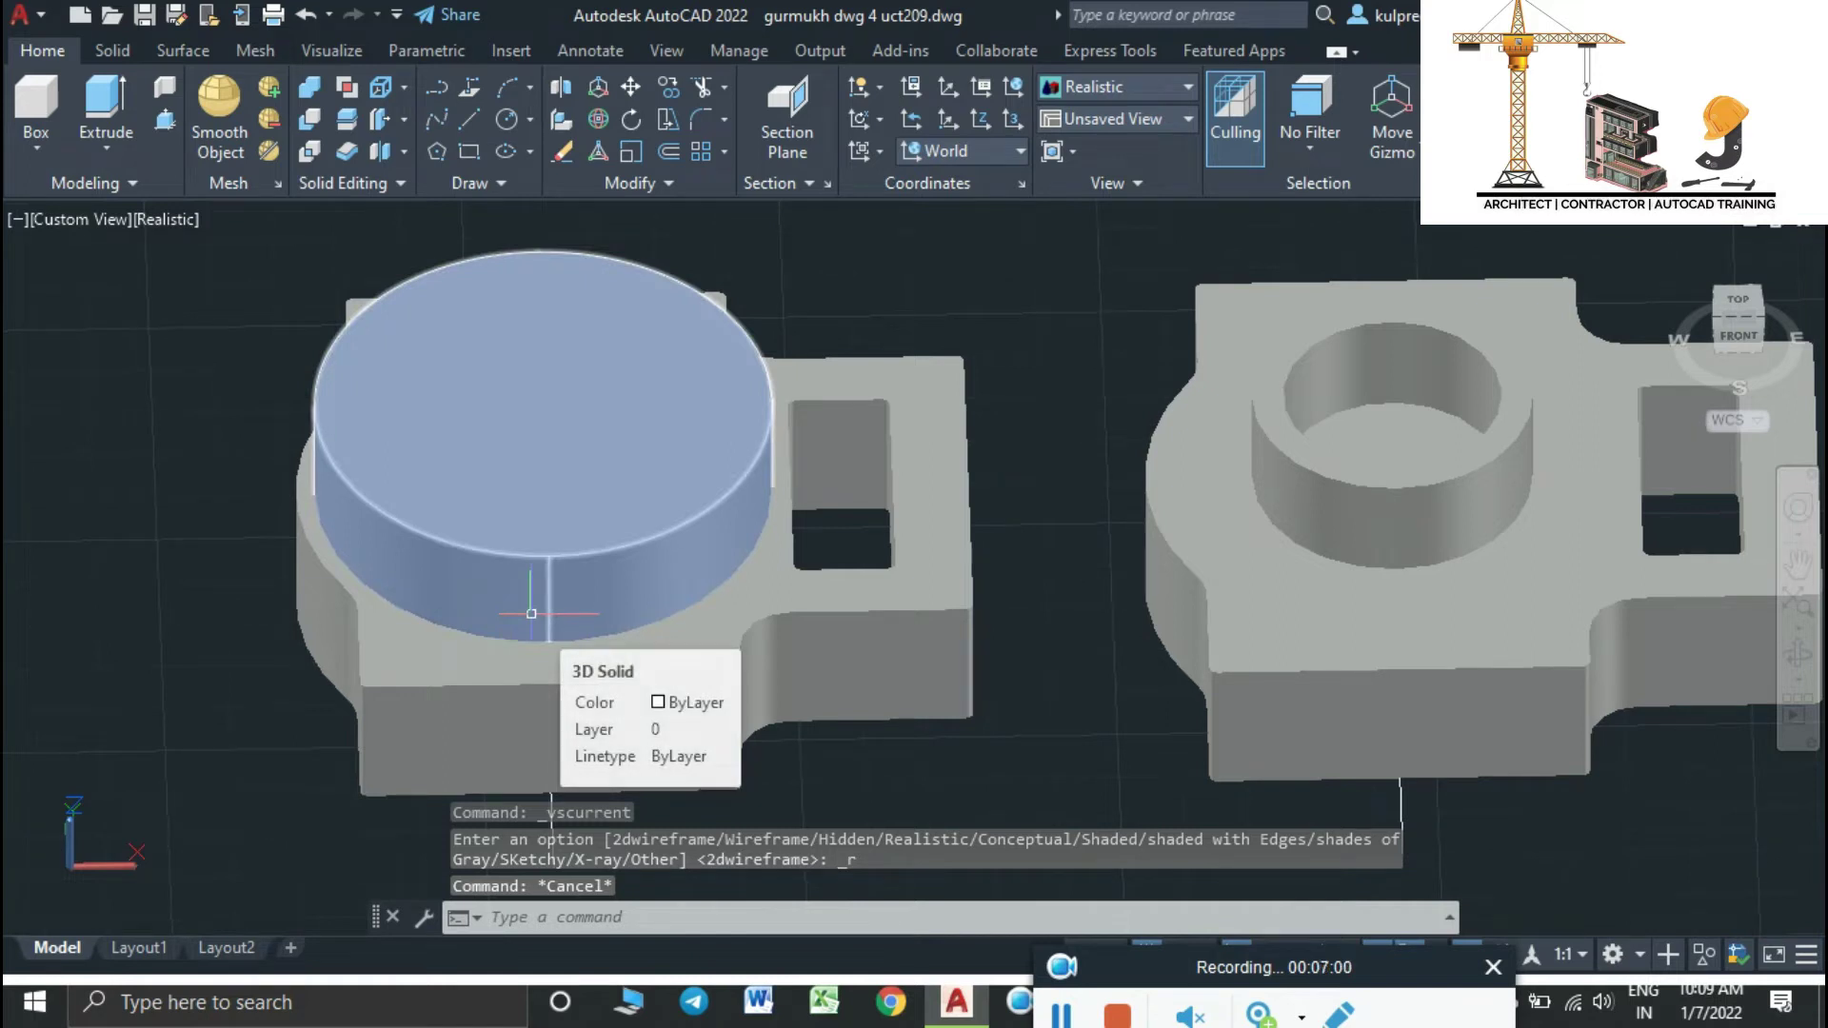
Subtract the large cylinder from the left housing base solid, then zoom out
text(S)
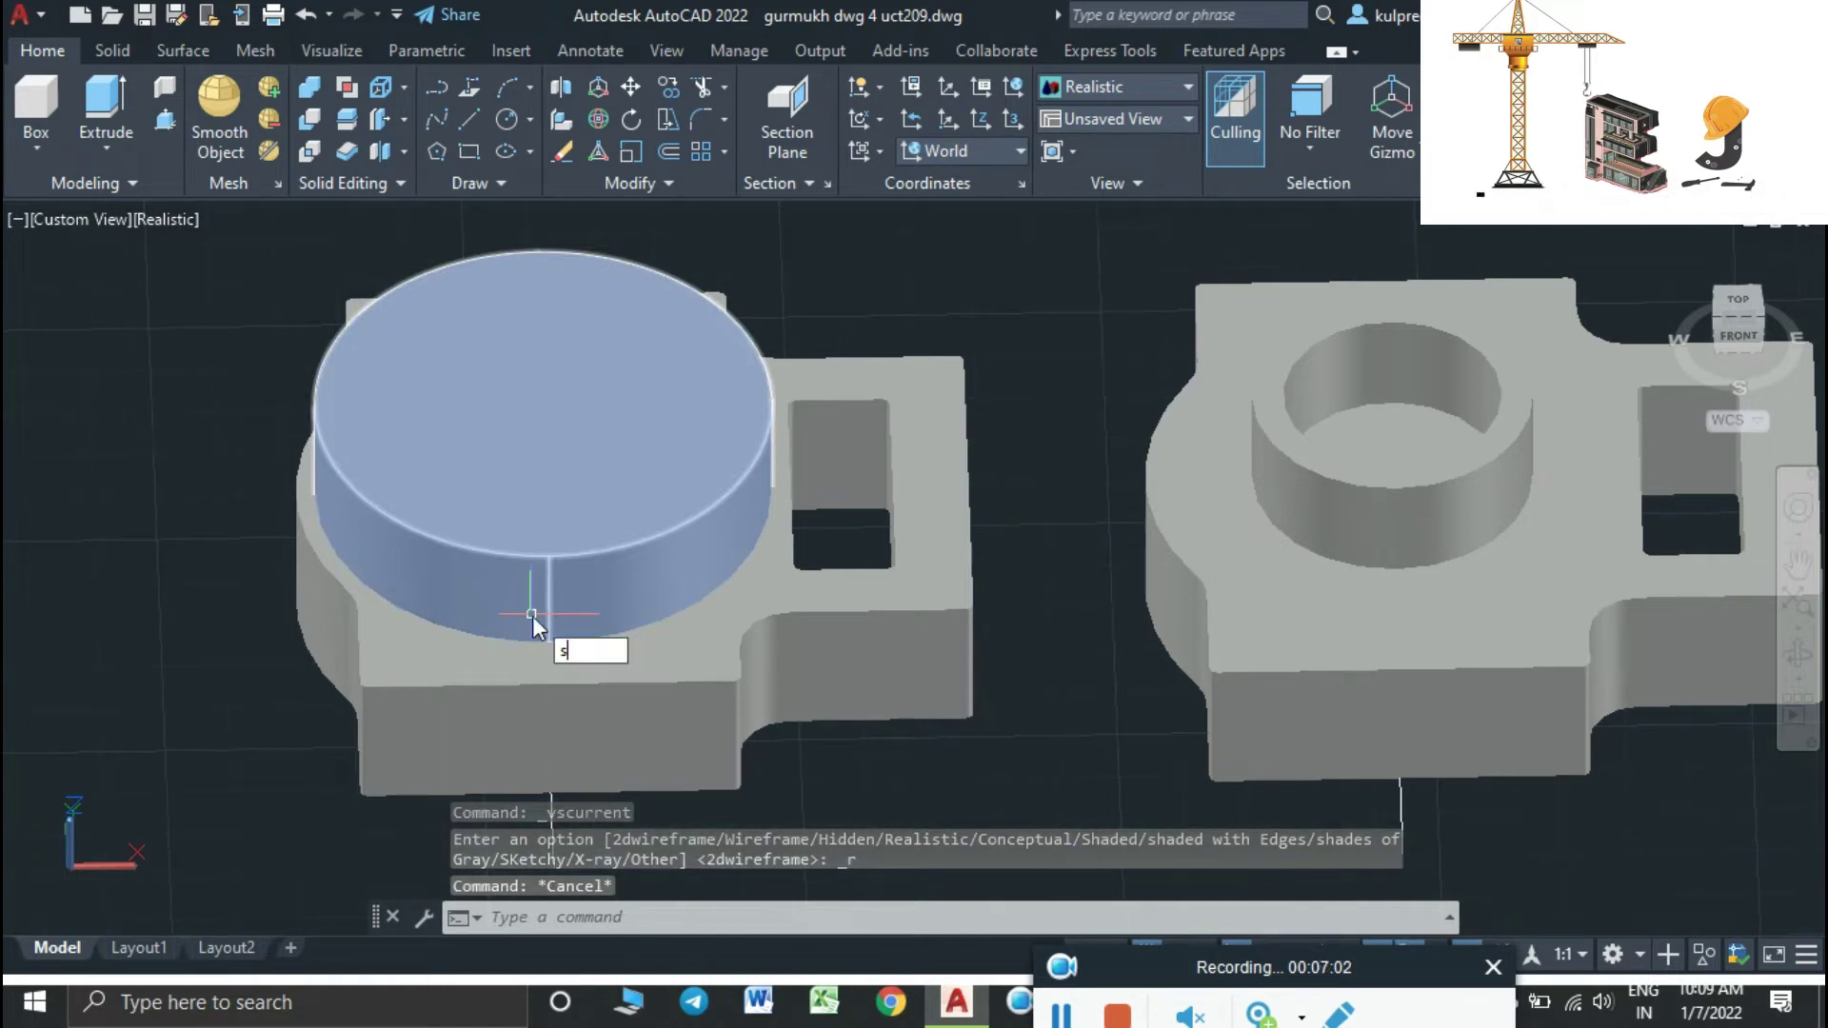
text(U)
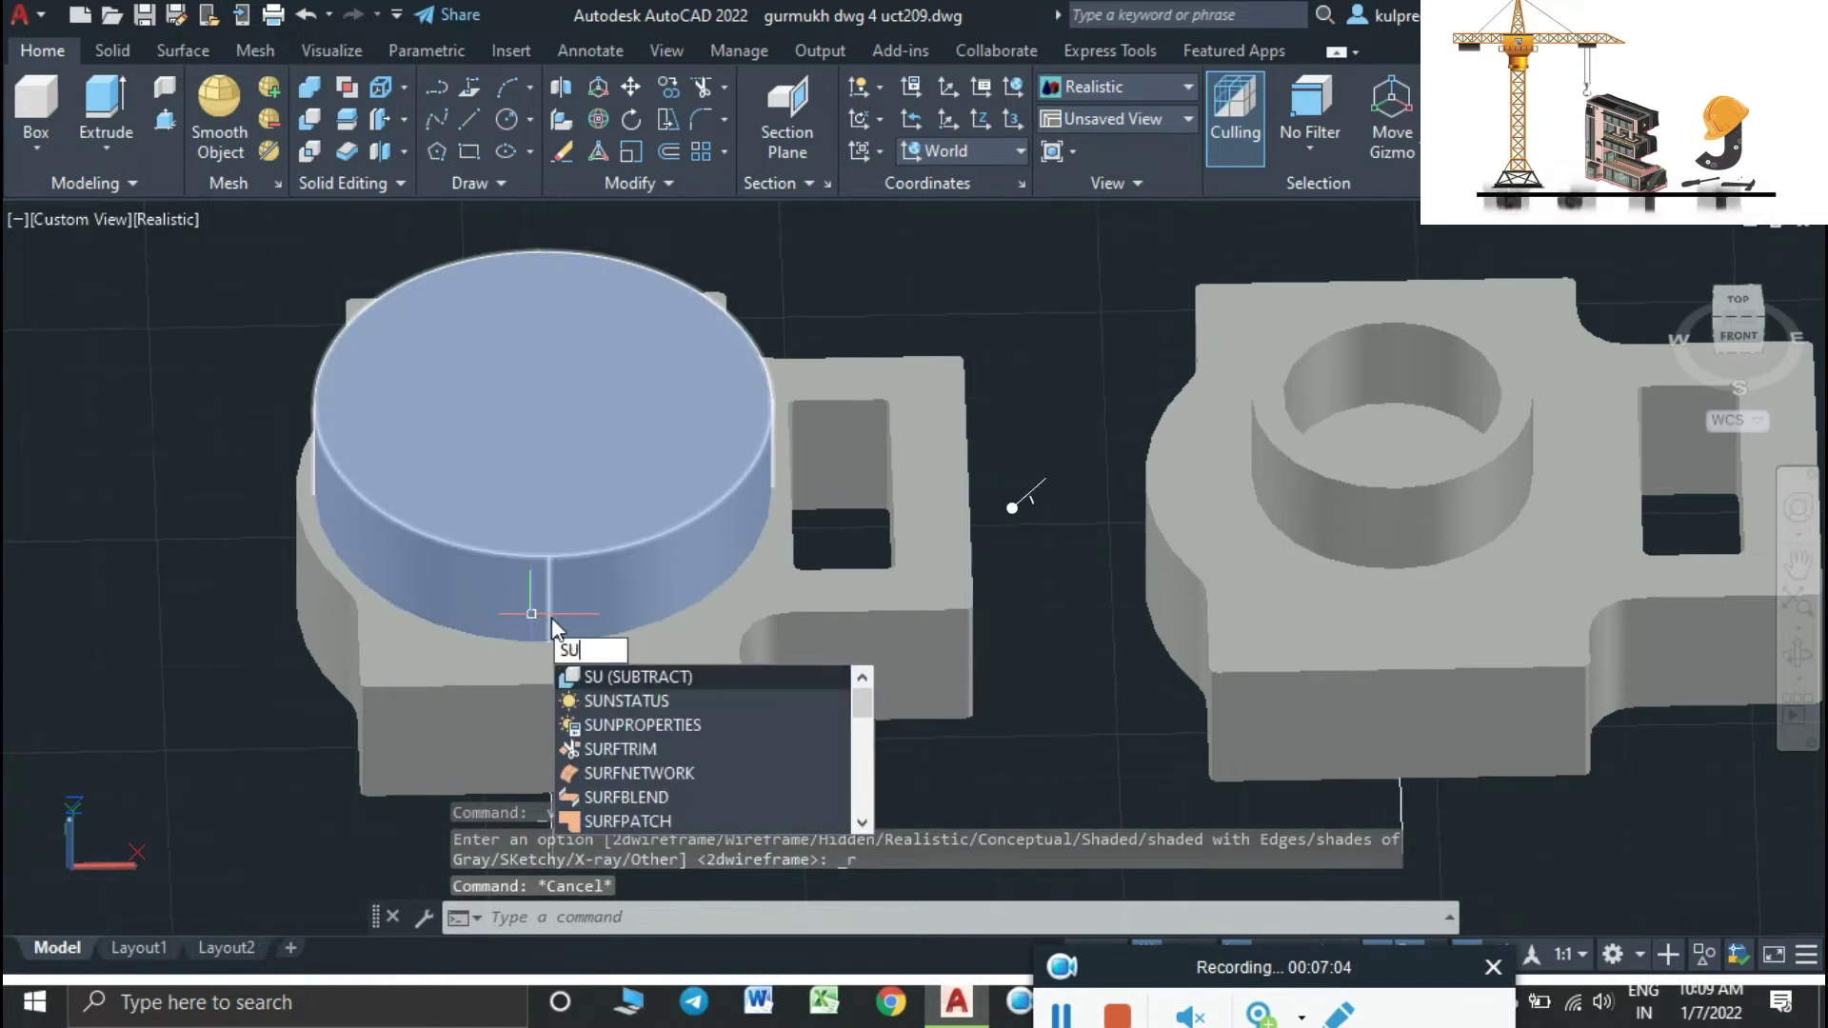
key(Return)
click(670, 638)
key(Return)
click(667, 557)
key(Return)
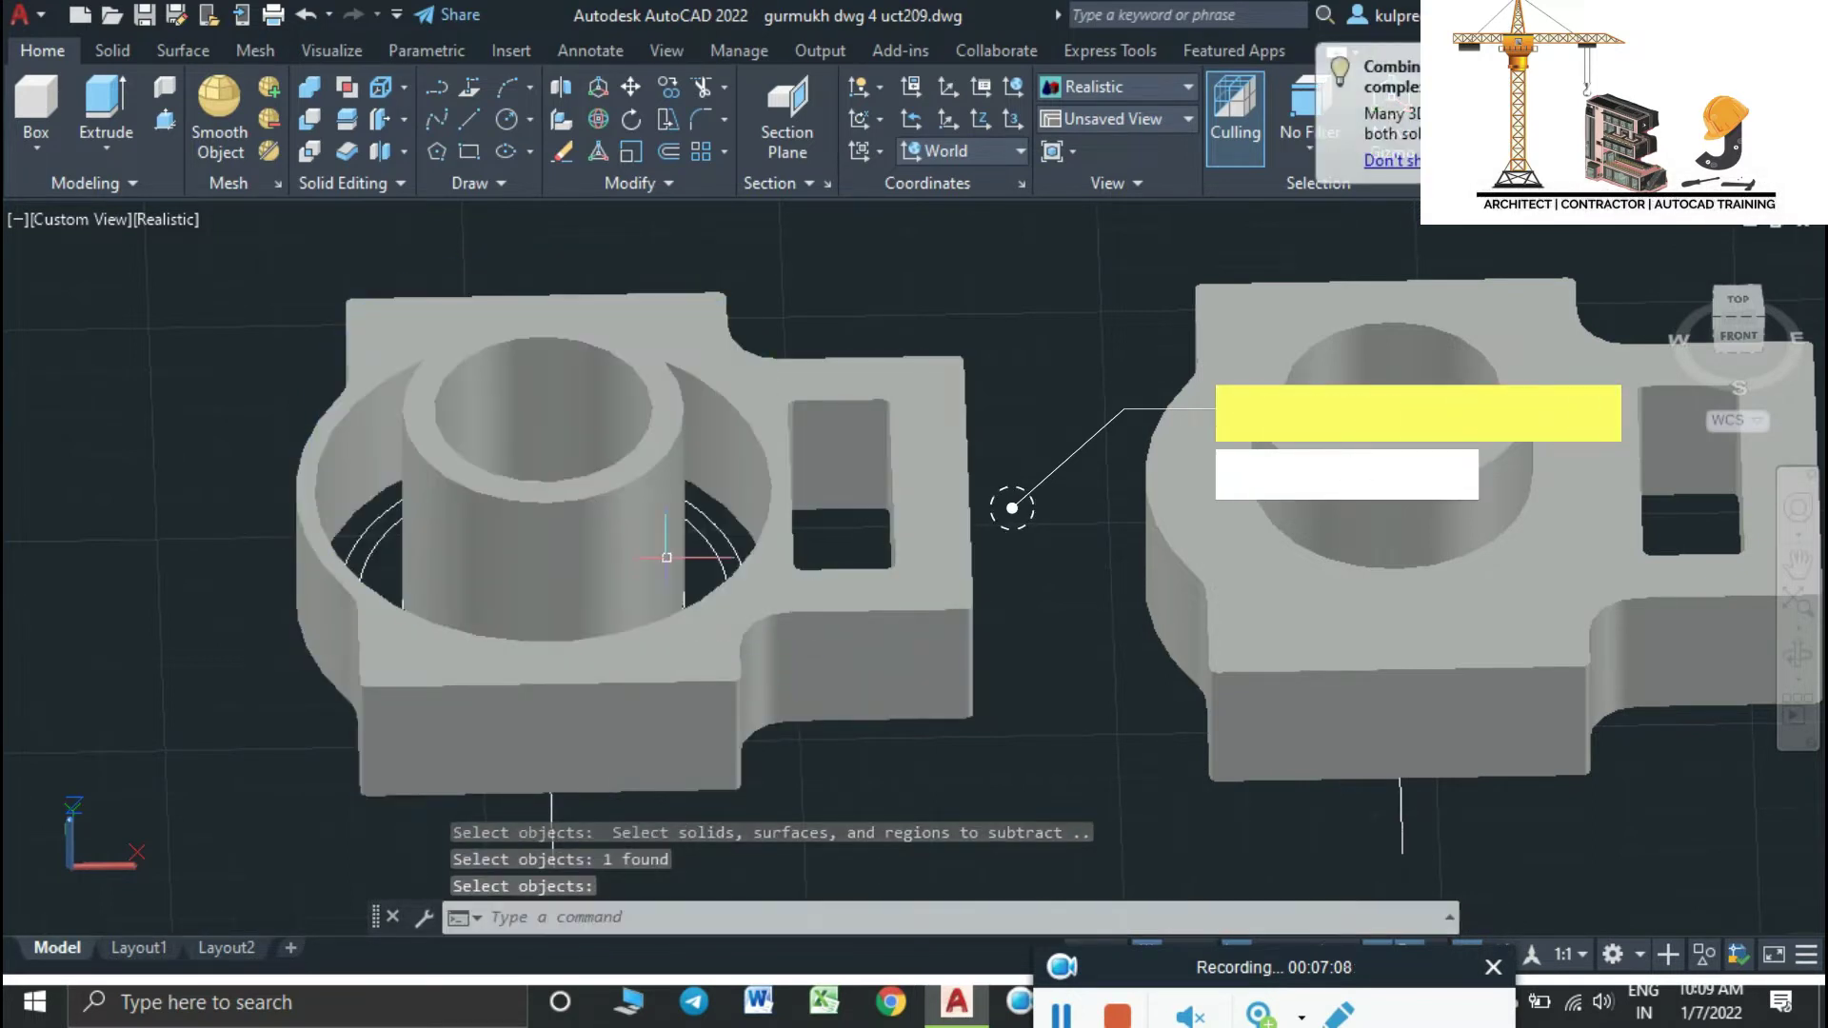
key(Escape)
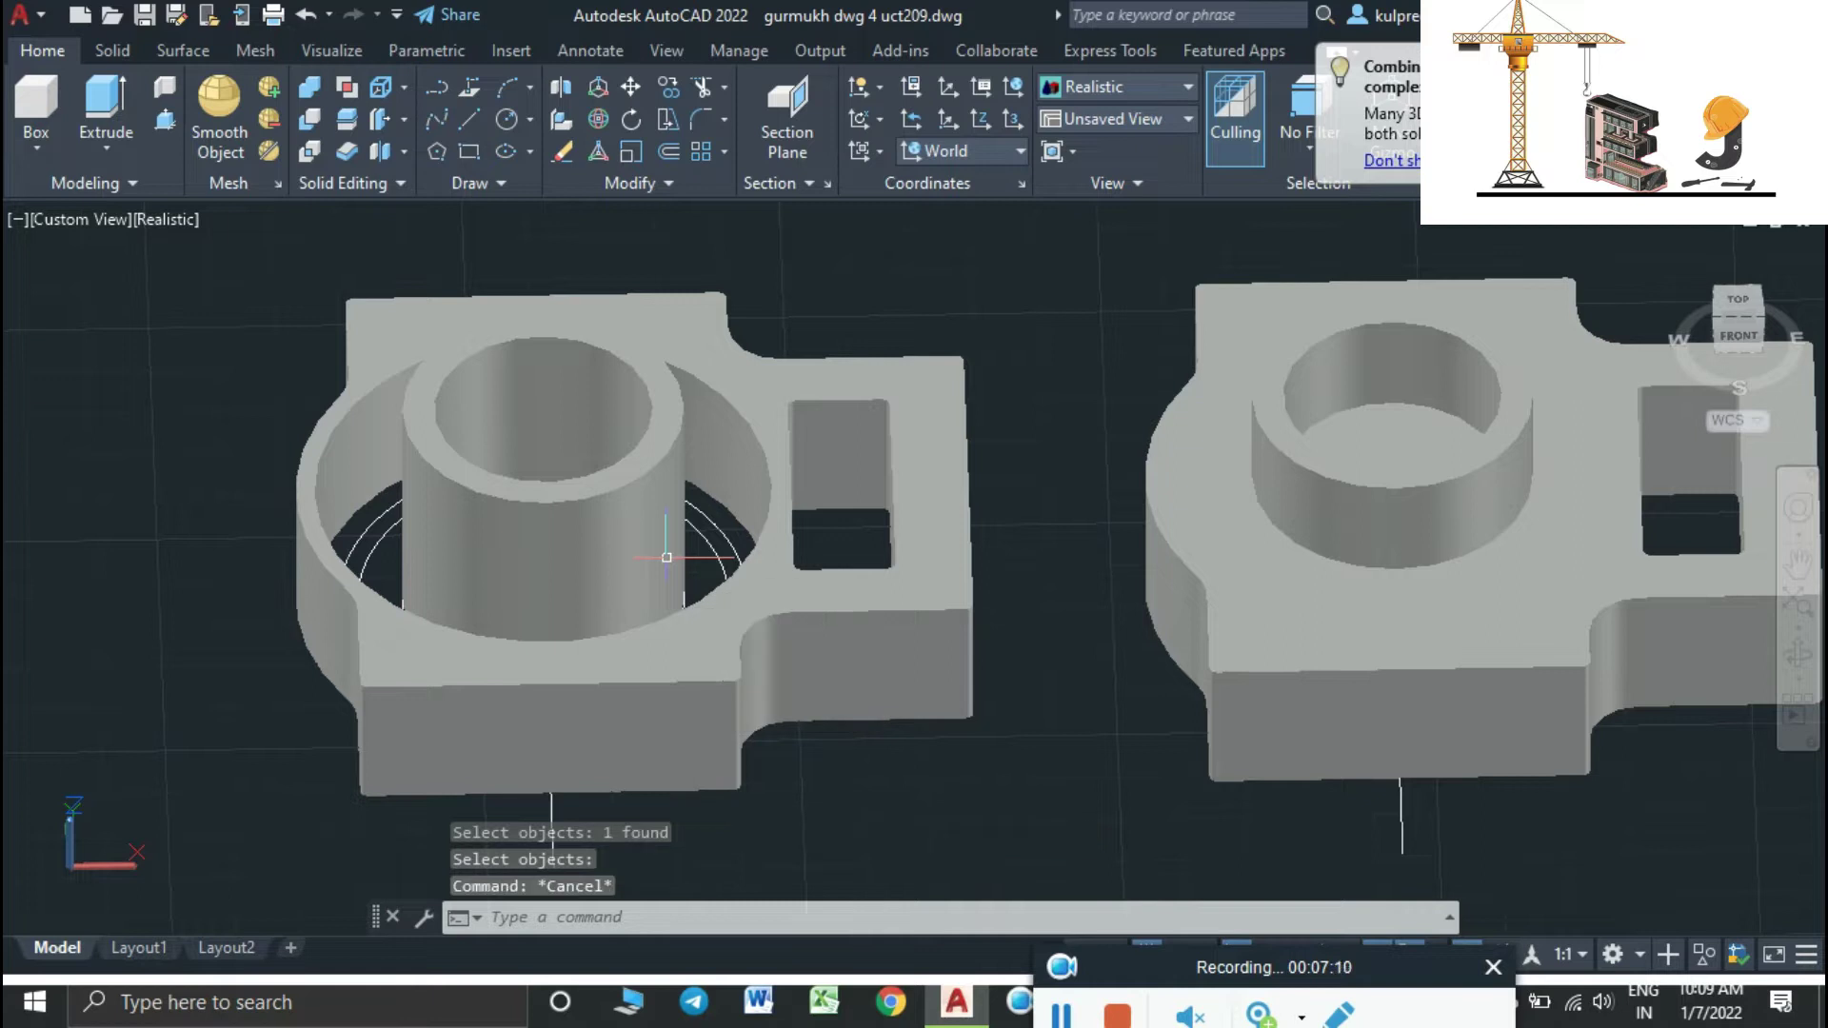
scroll(666, 557, down, 2)
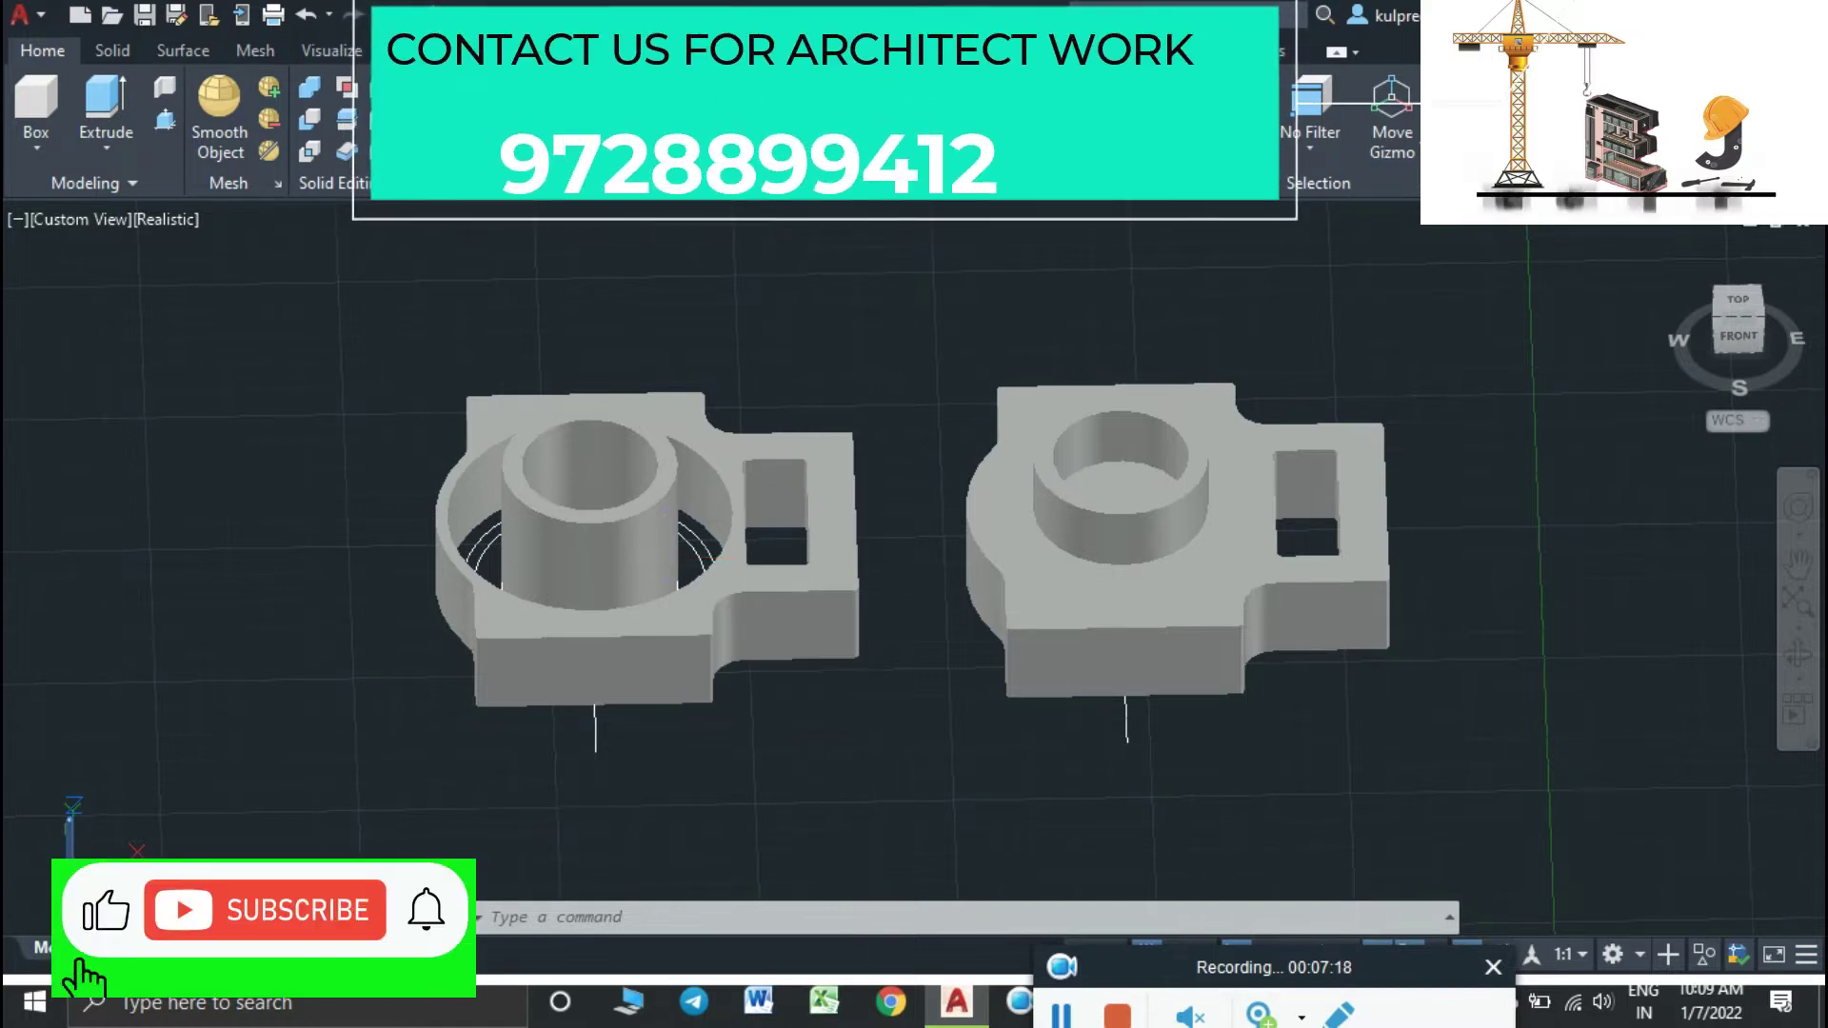
Orbit and pan until the UCT209 drawings appear beside the housing solids
key(Escape)
mouse_move(676, 500)
shift+middle_down()
mouse_move(629, 647)
mouse_move(572, 609)
shift+middle_up()
scroll(561, 605, down, 5)
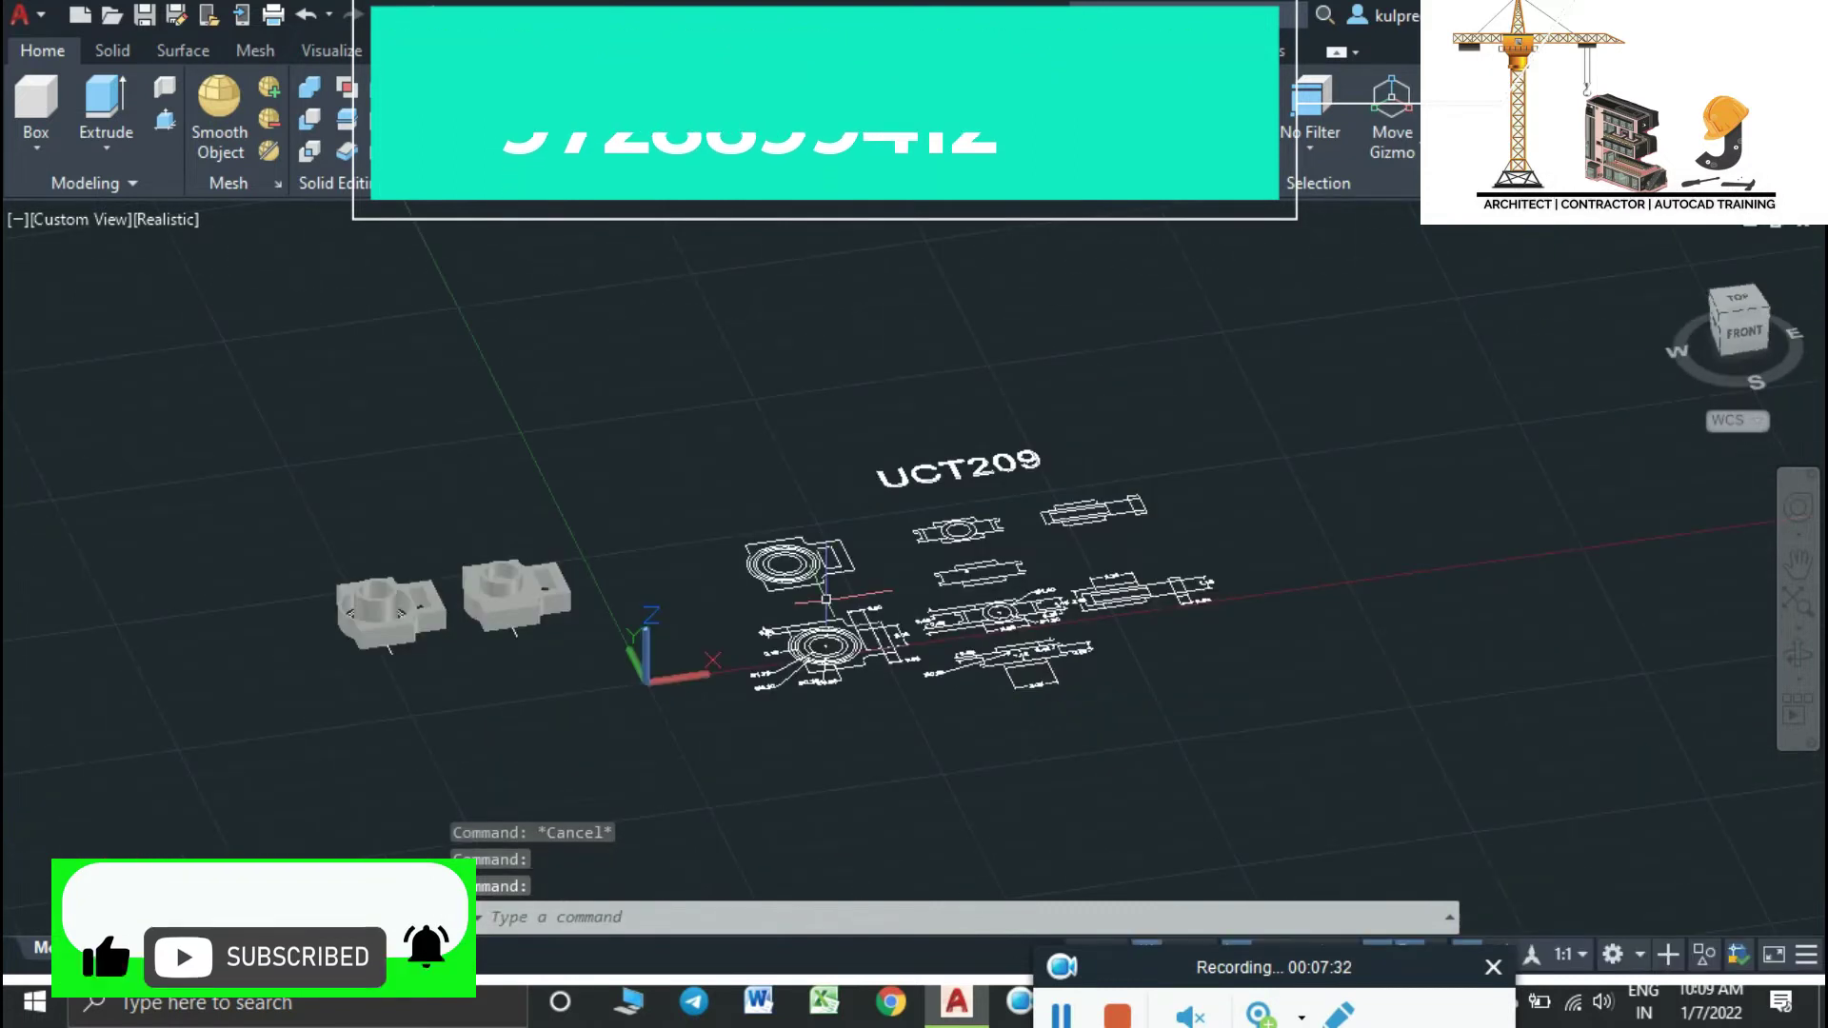
scroll(452, 593, up, 5)
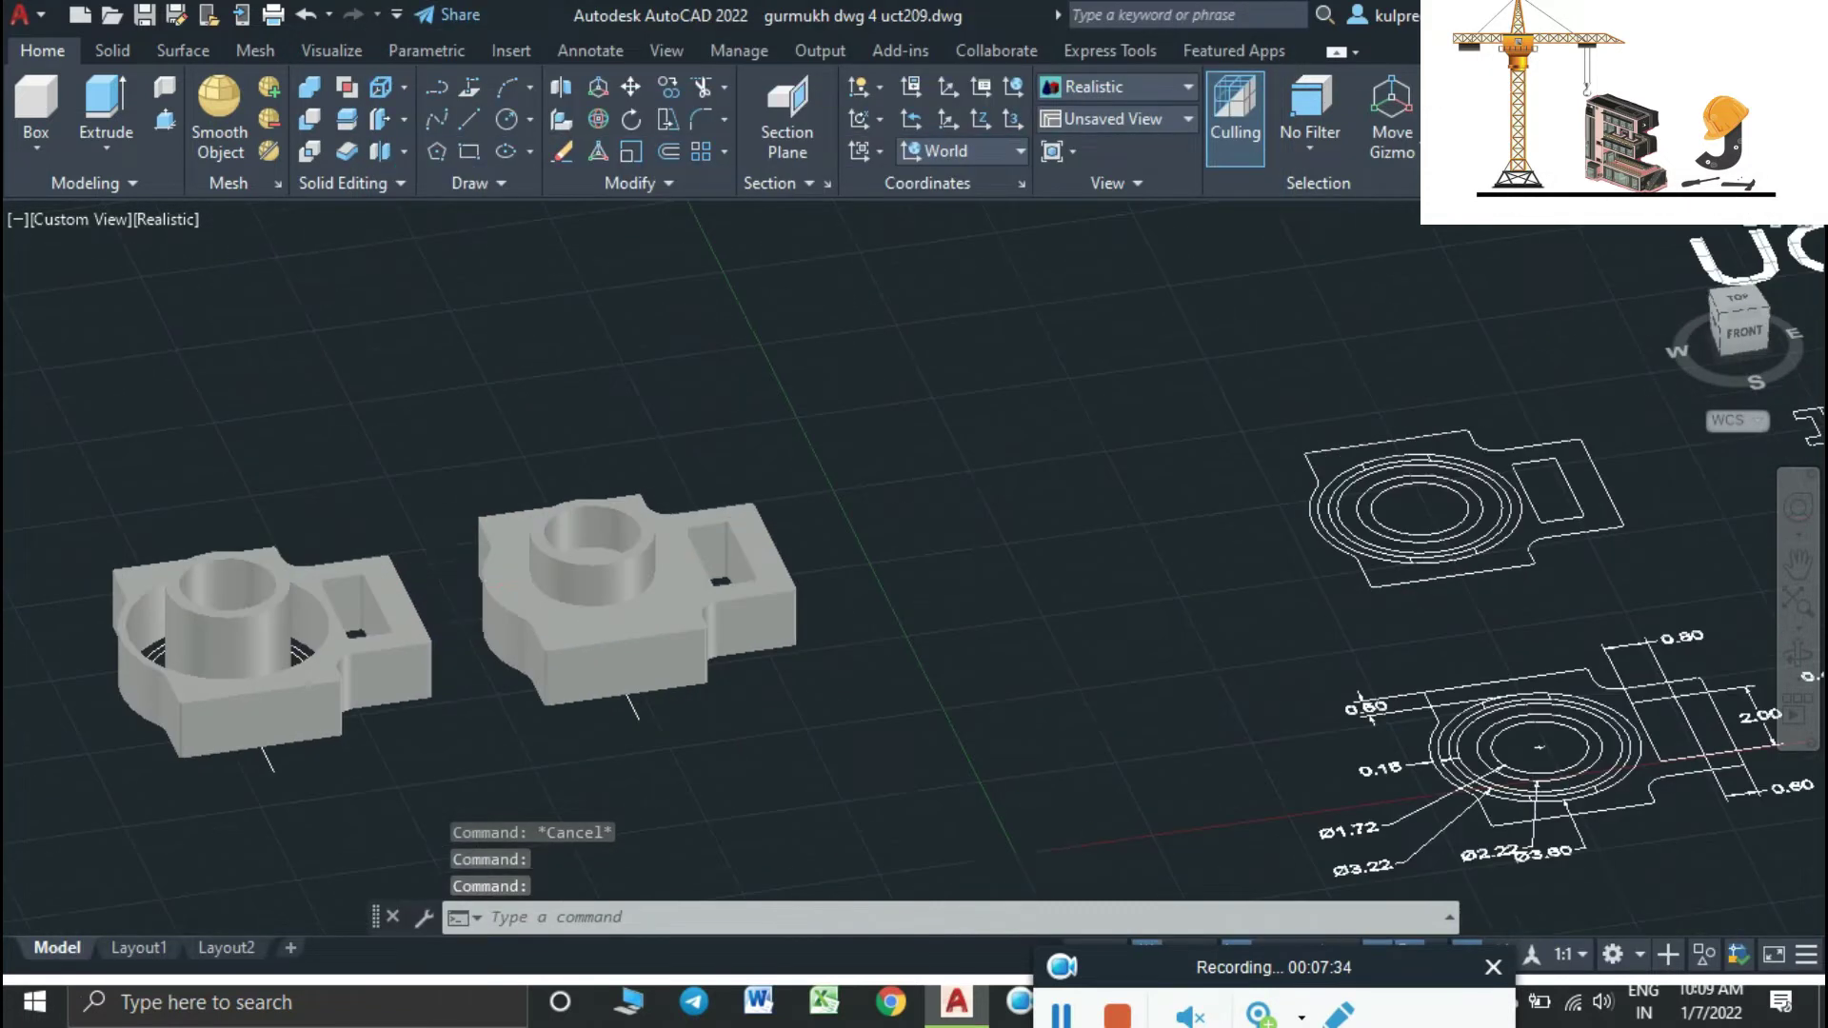
middle_drag(1114, 699, 561, 728)
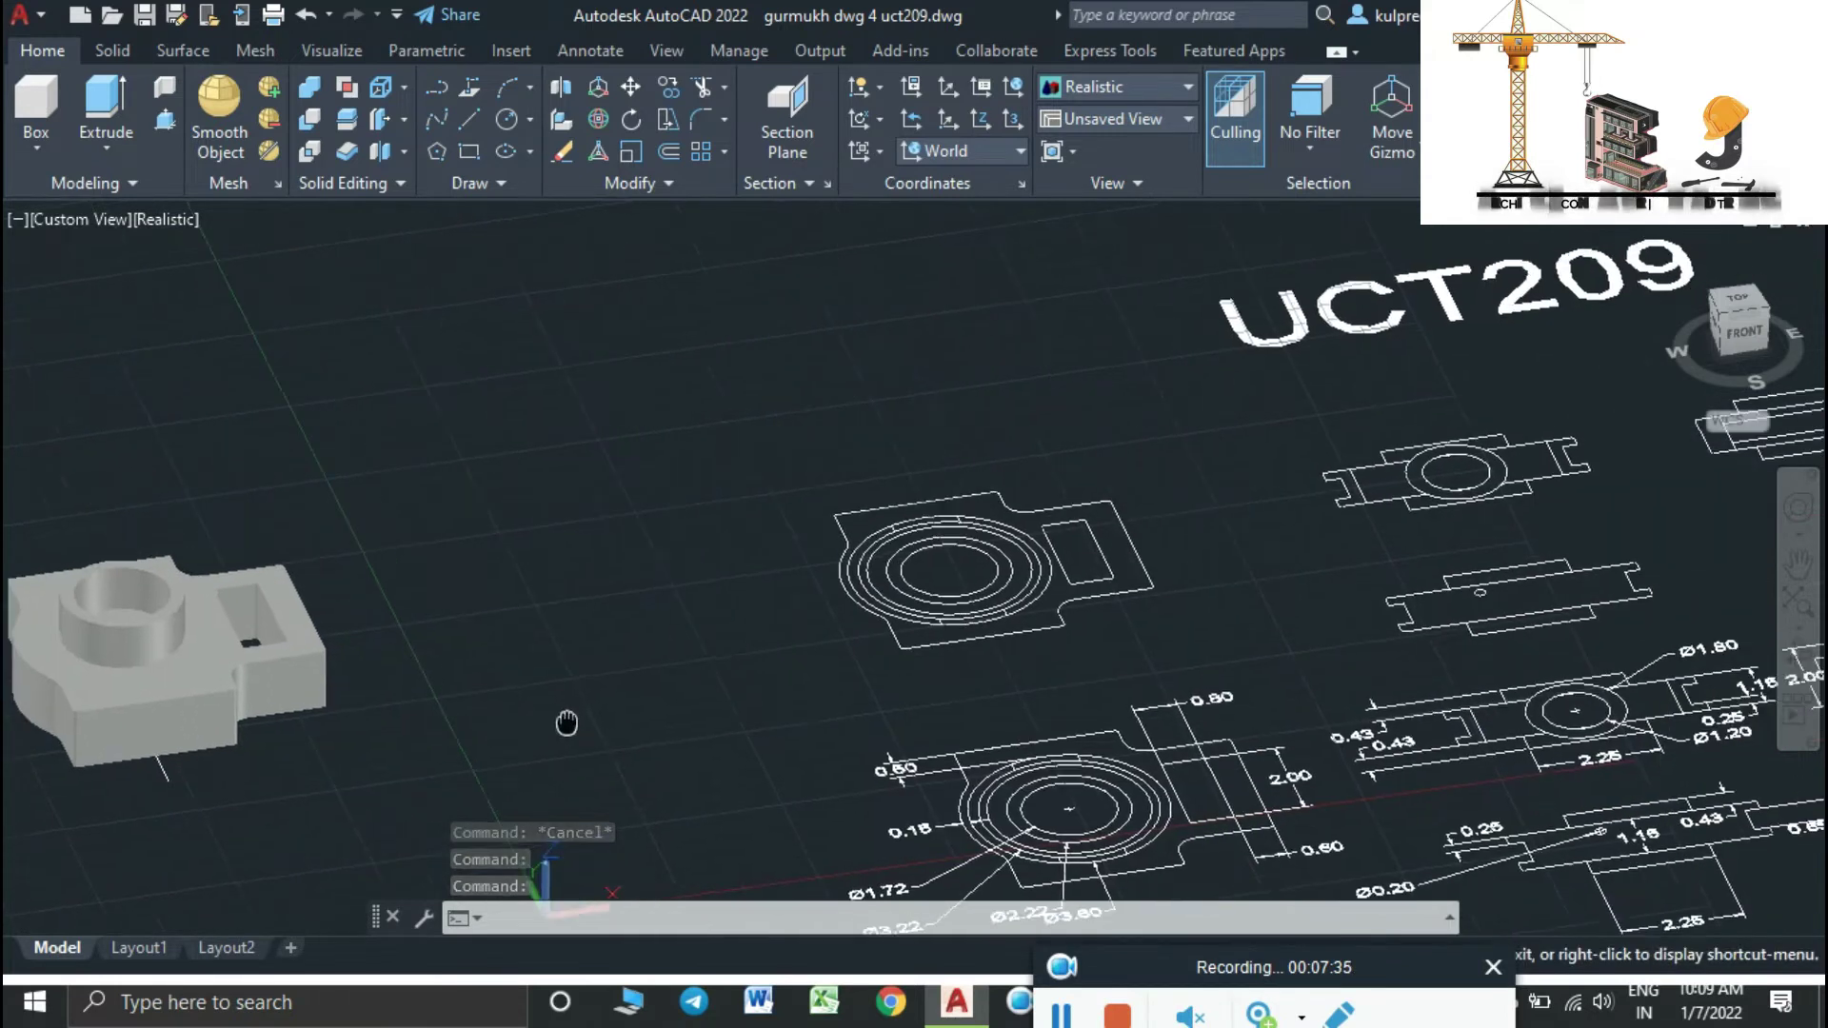
scroll(493, 705, down, 2)
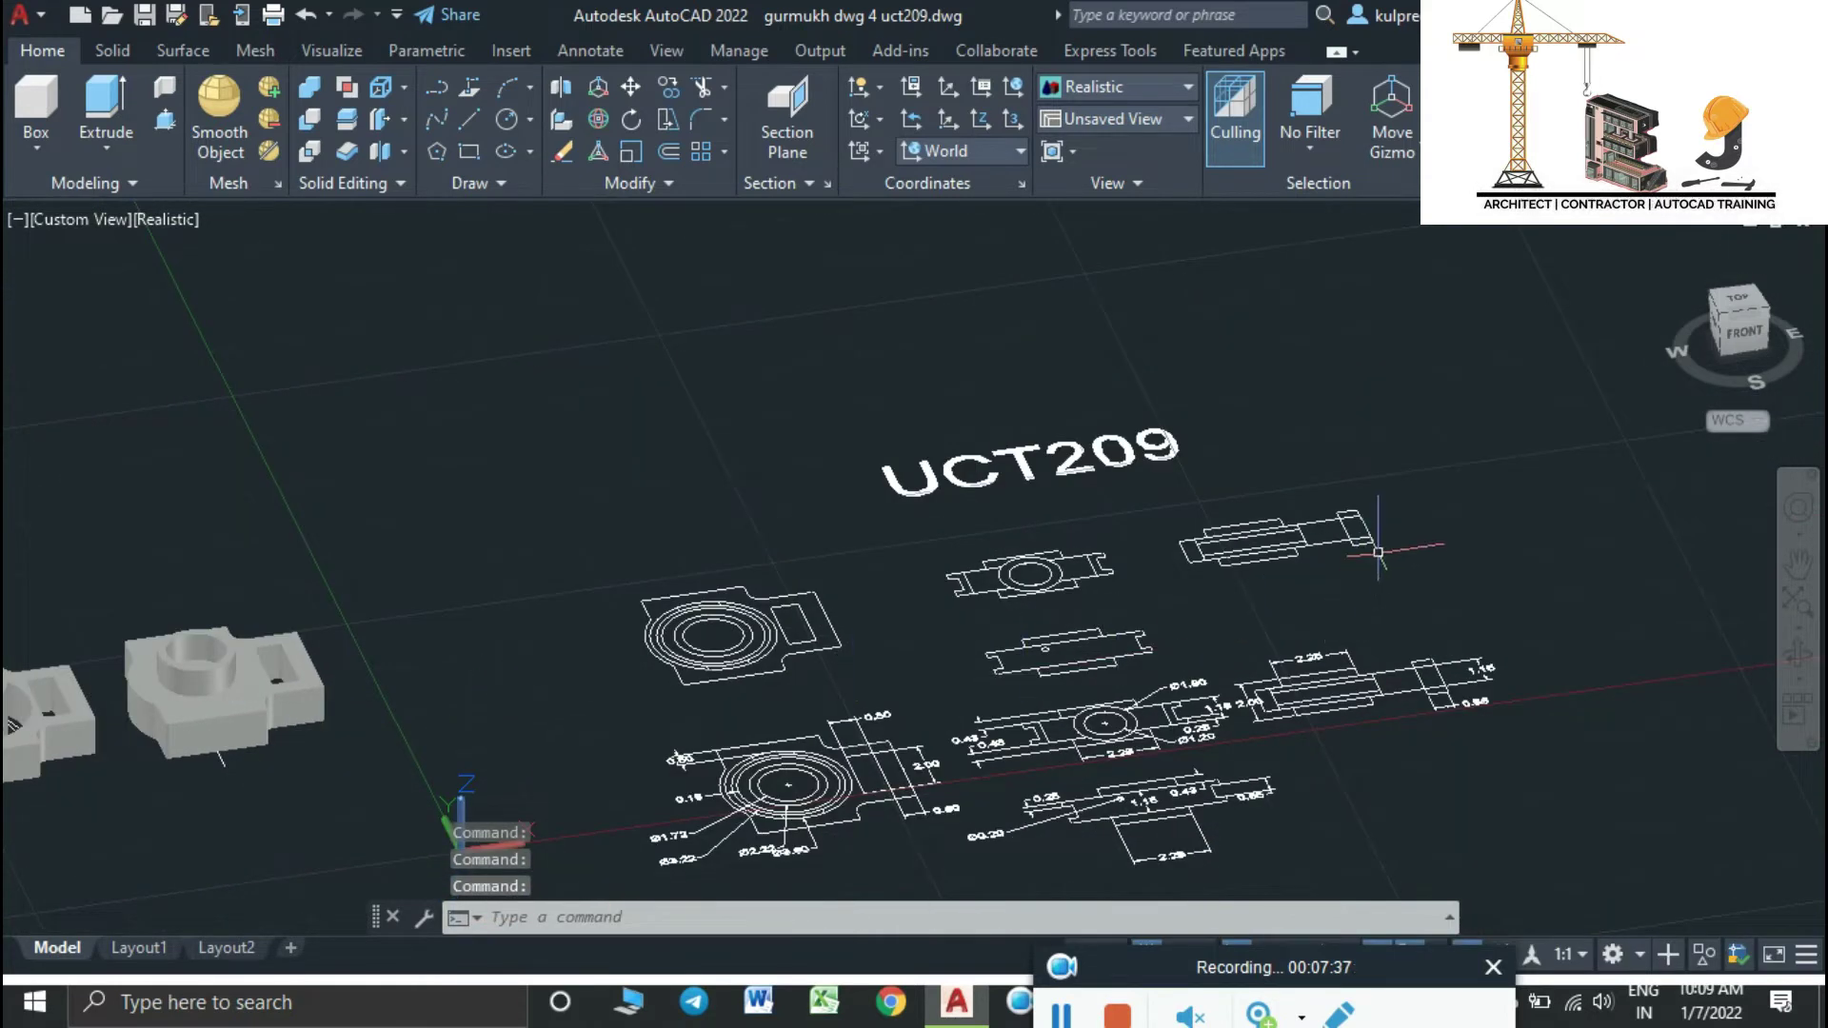
Orbit the model to look straight down from the top
click(1383, 544)
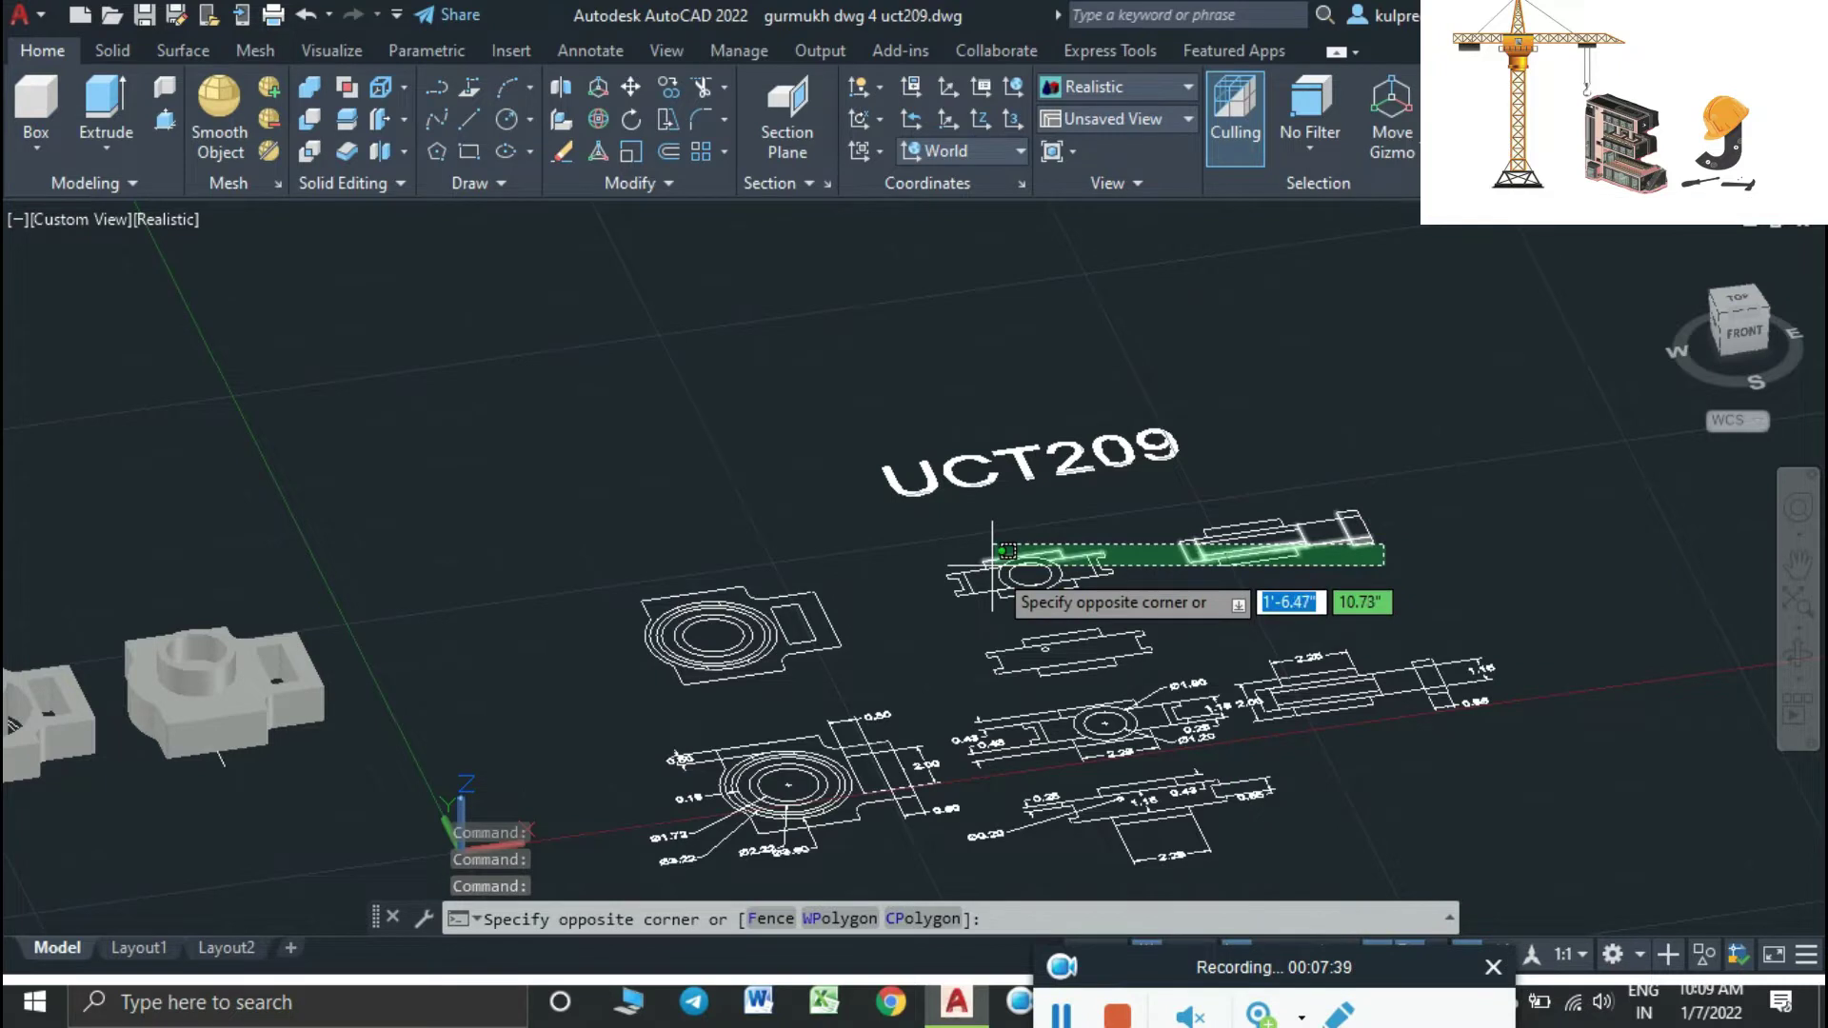
click(1403, 587)
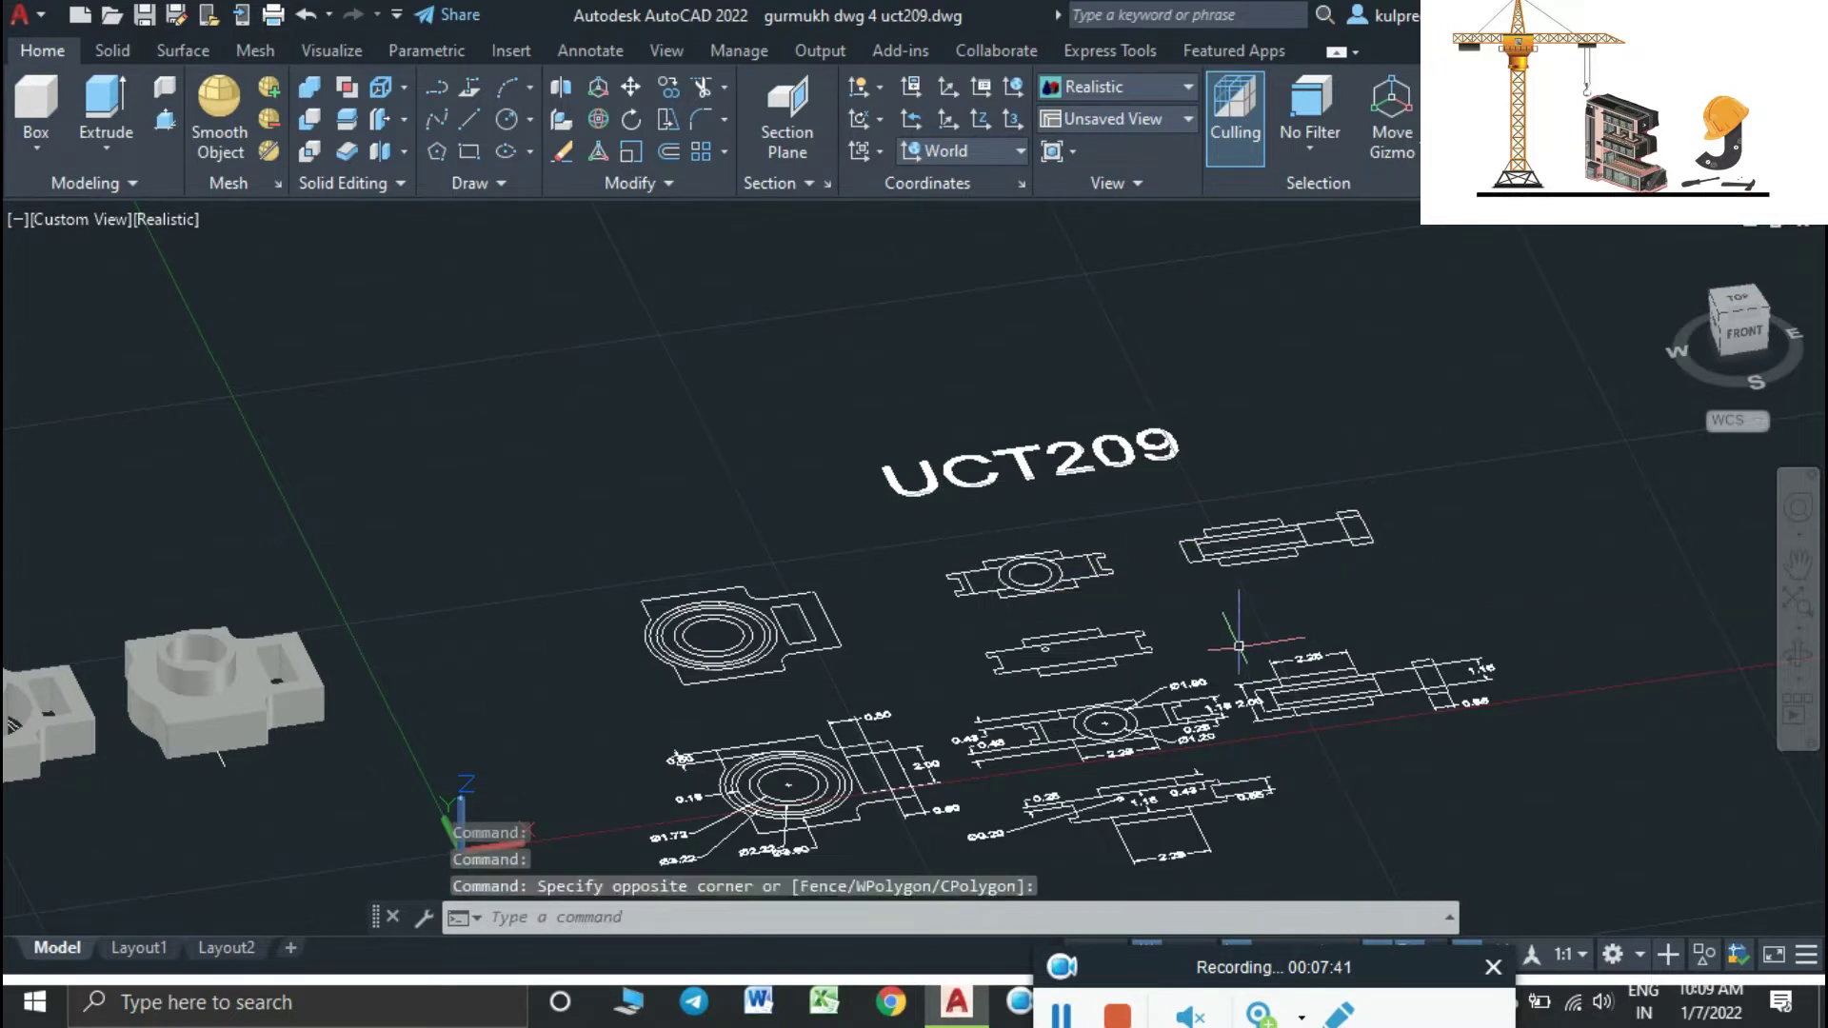
shift+middle_drag(1238, 645, 1282, 625)
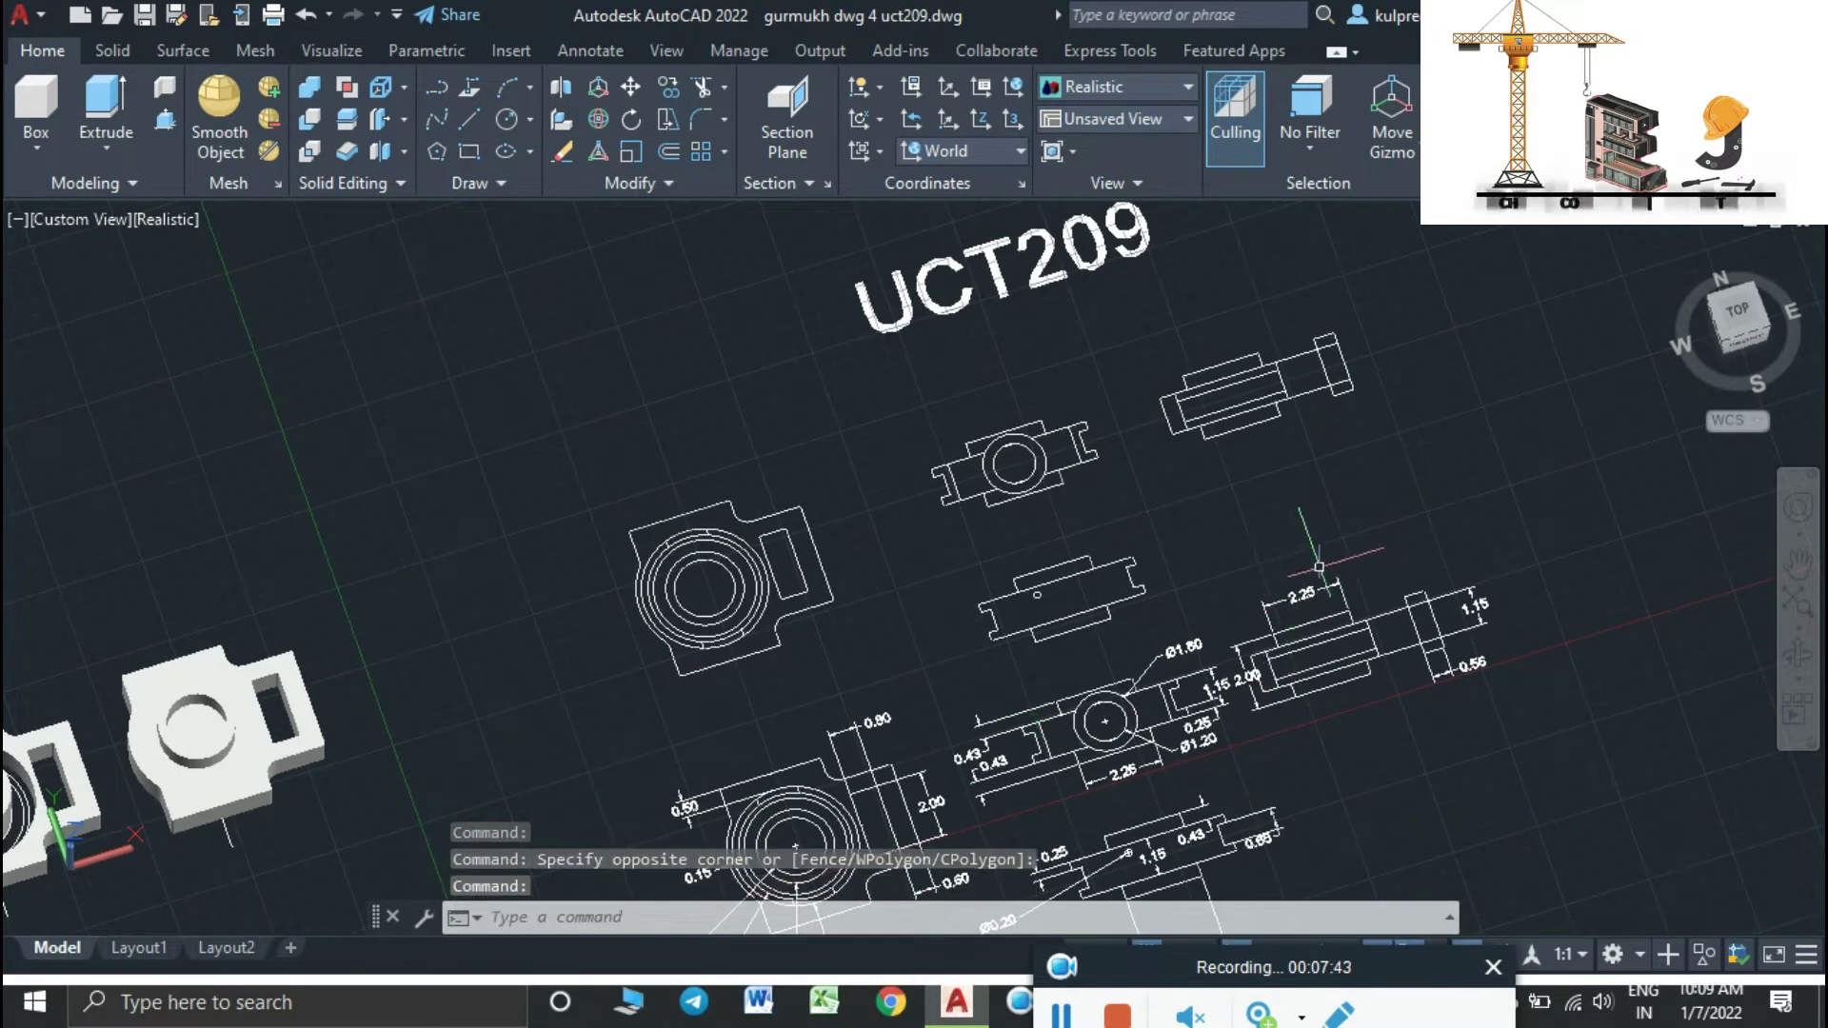
shift+middle_drag(1319, 566, 1518, 566)
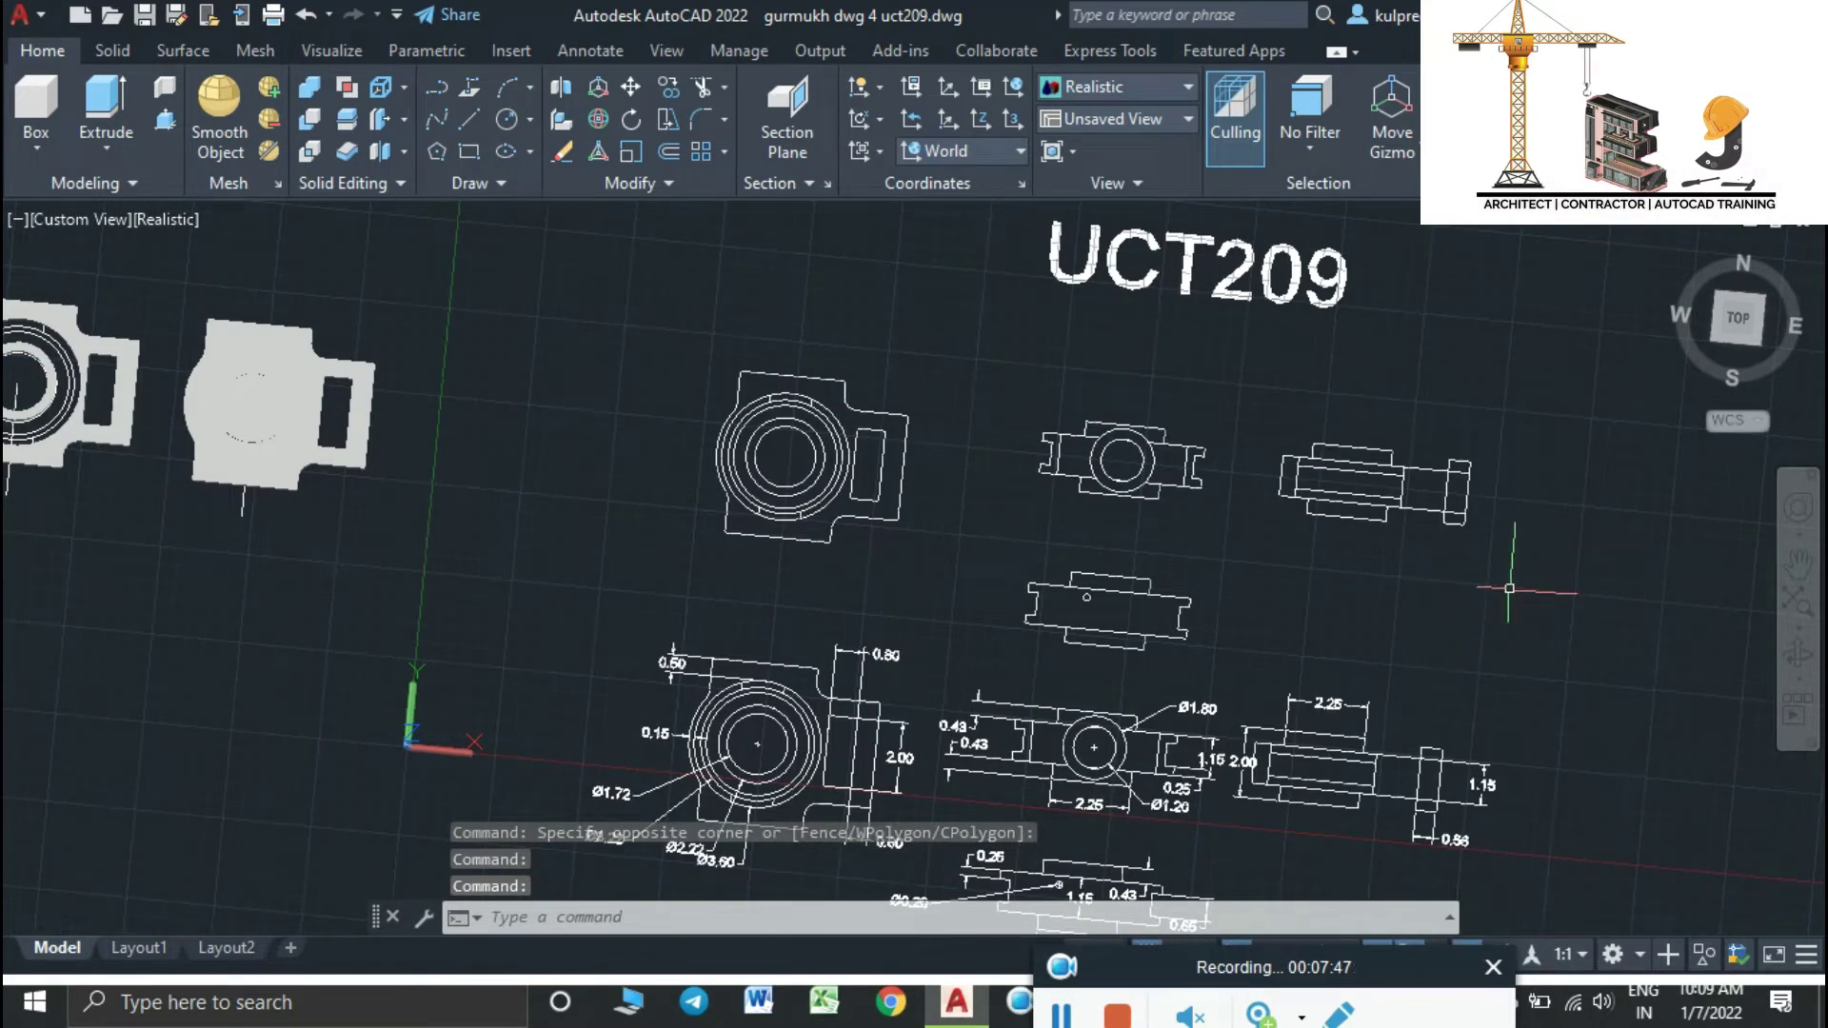
Copy the two small side views near the UCT209 title to the left of the solids
click(1509, 562)
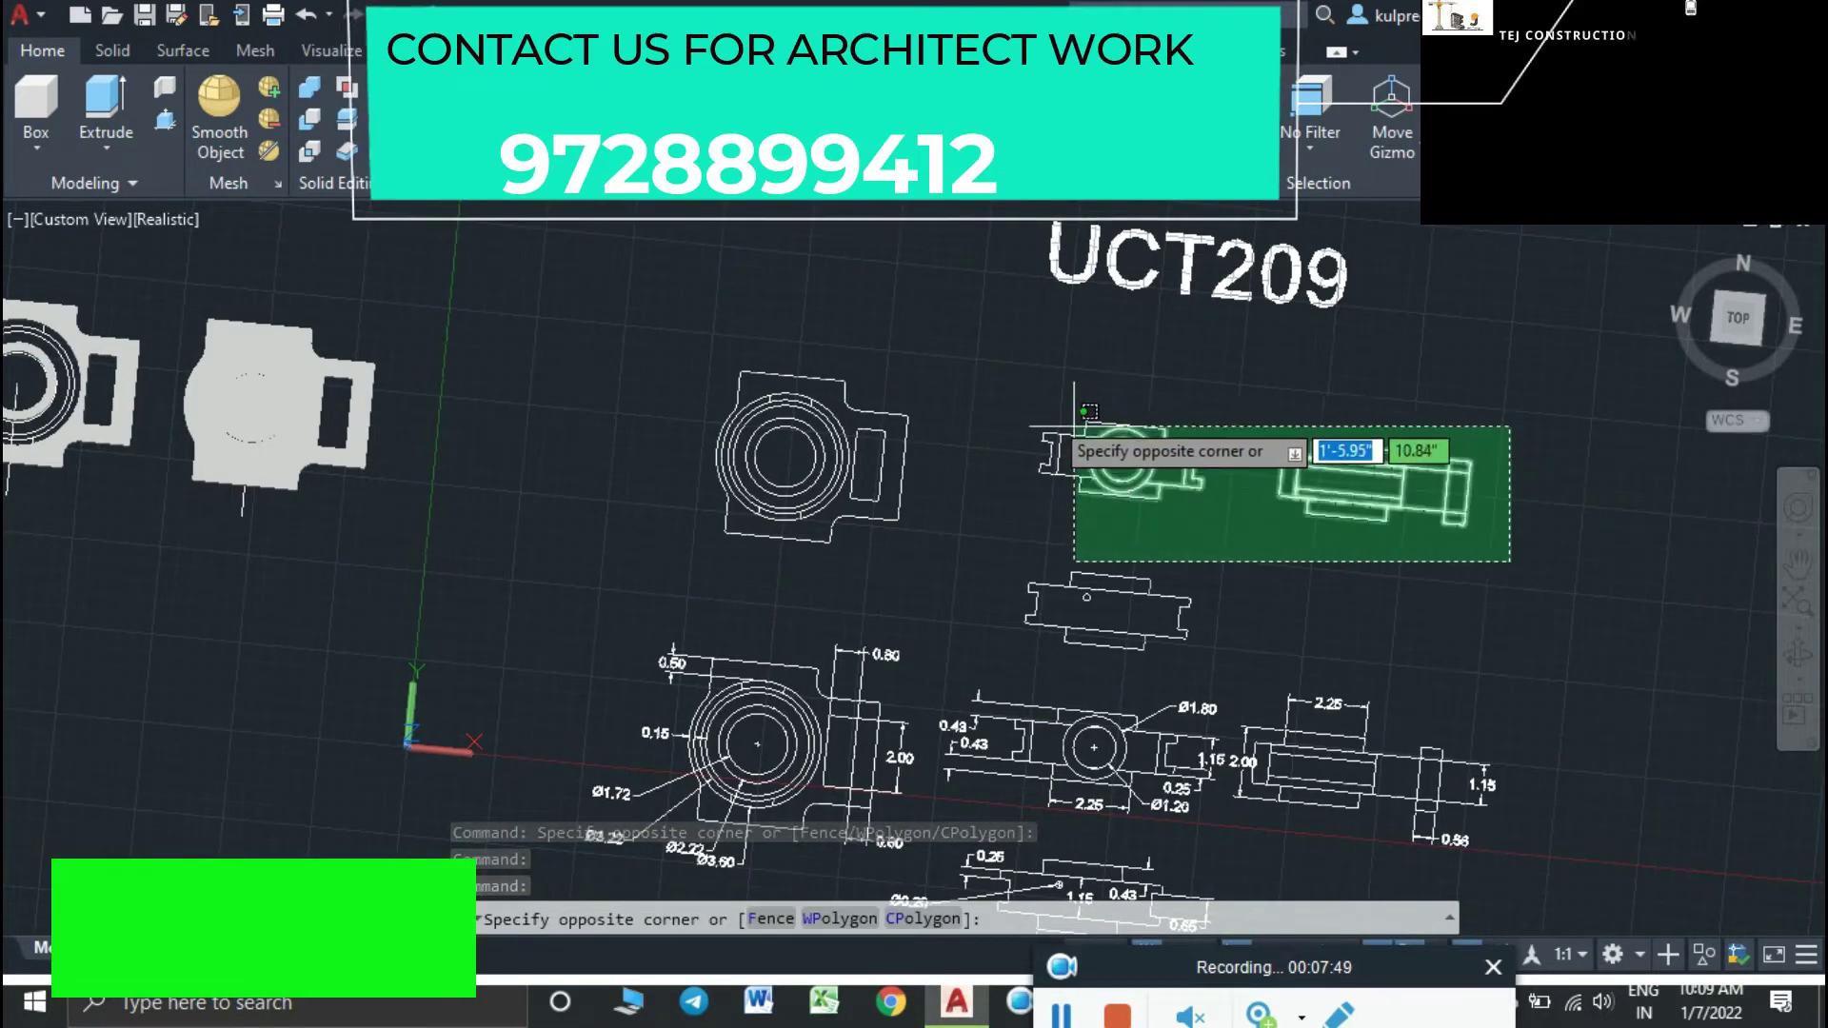
click(1026, 403)
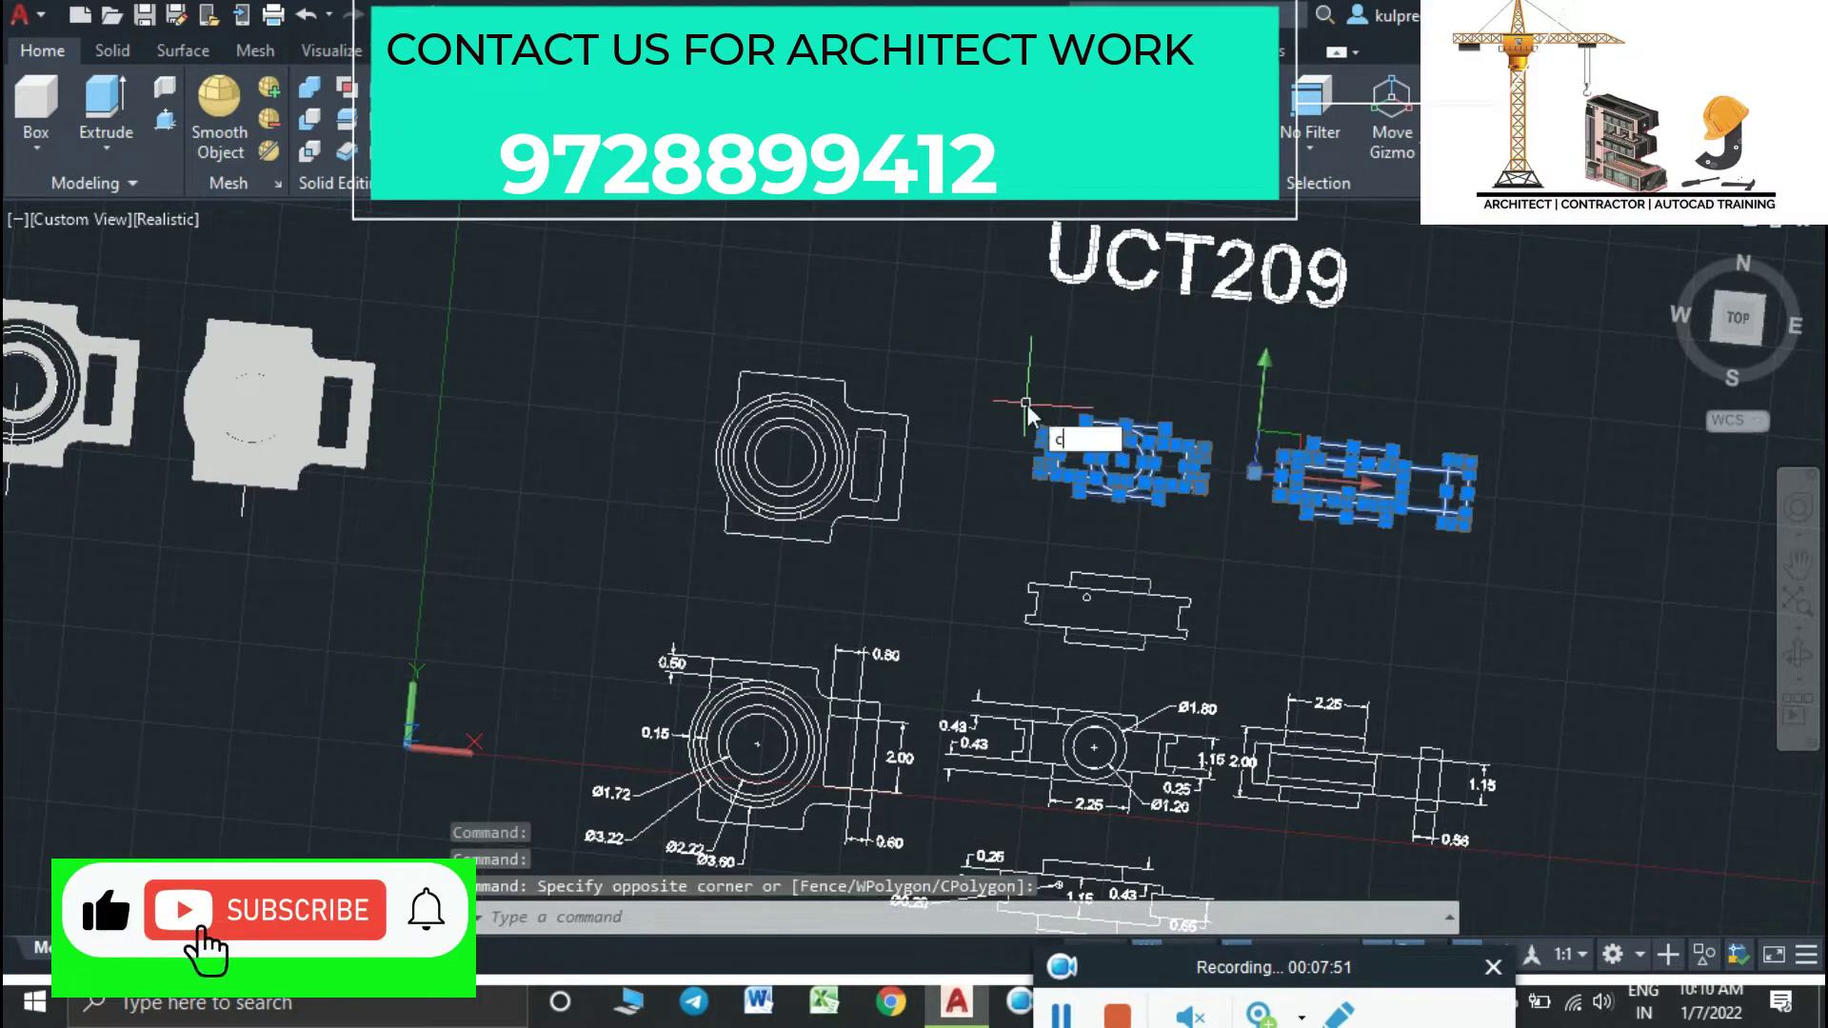
text(o)
key(Return)
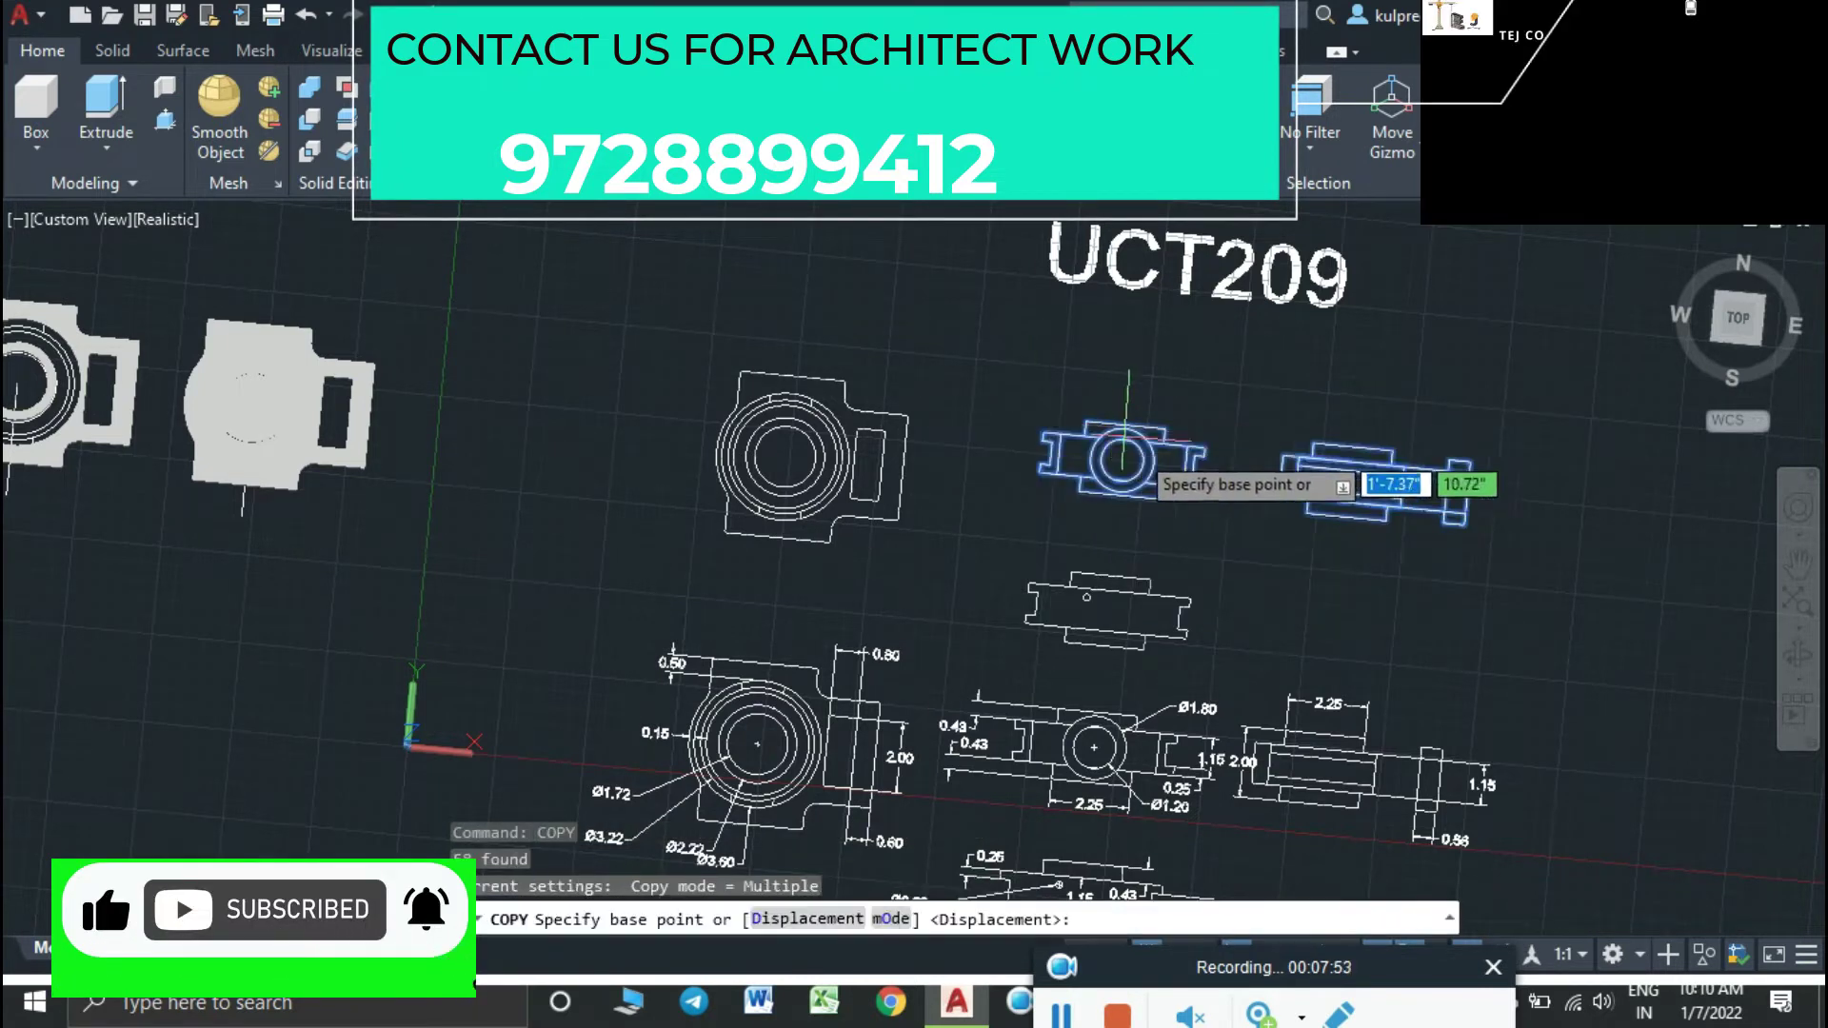
shift+middle_drag(1133, 596, 1224, 456)
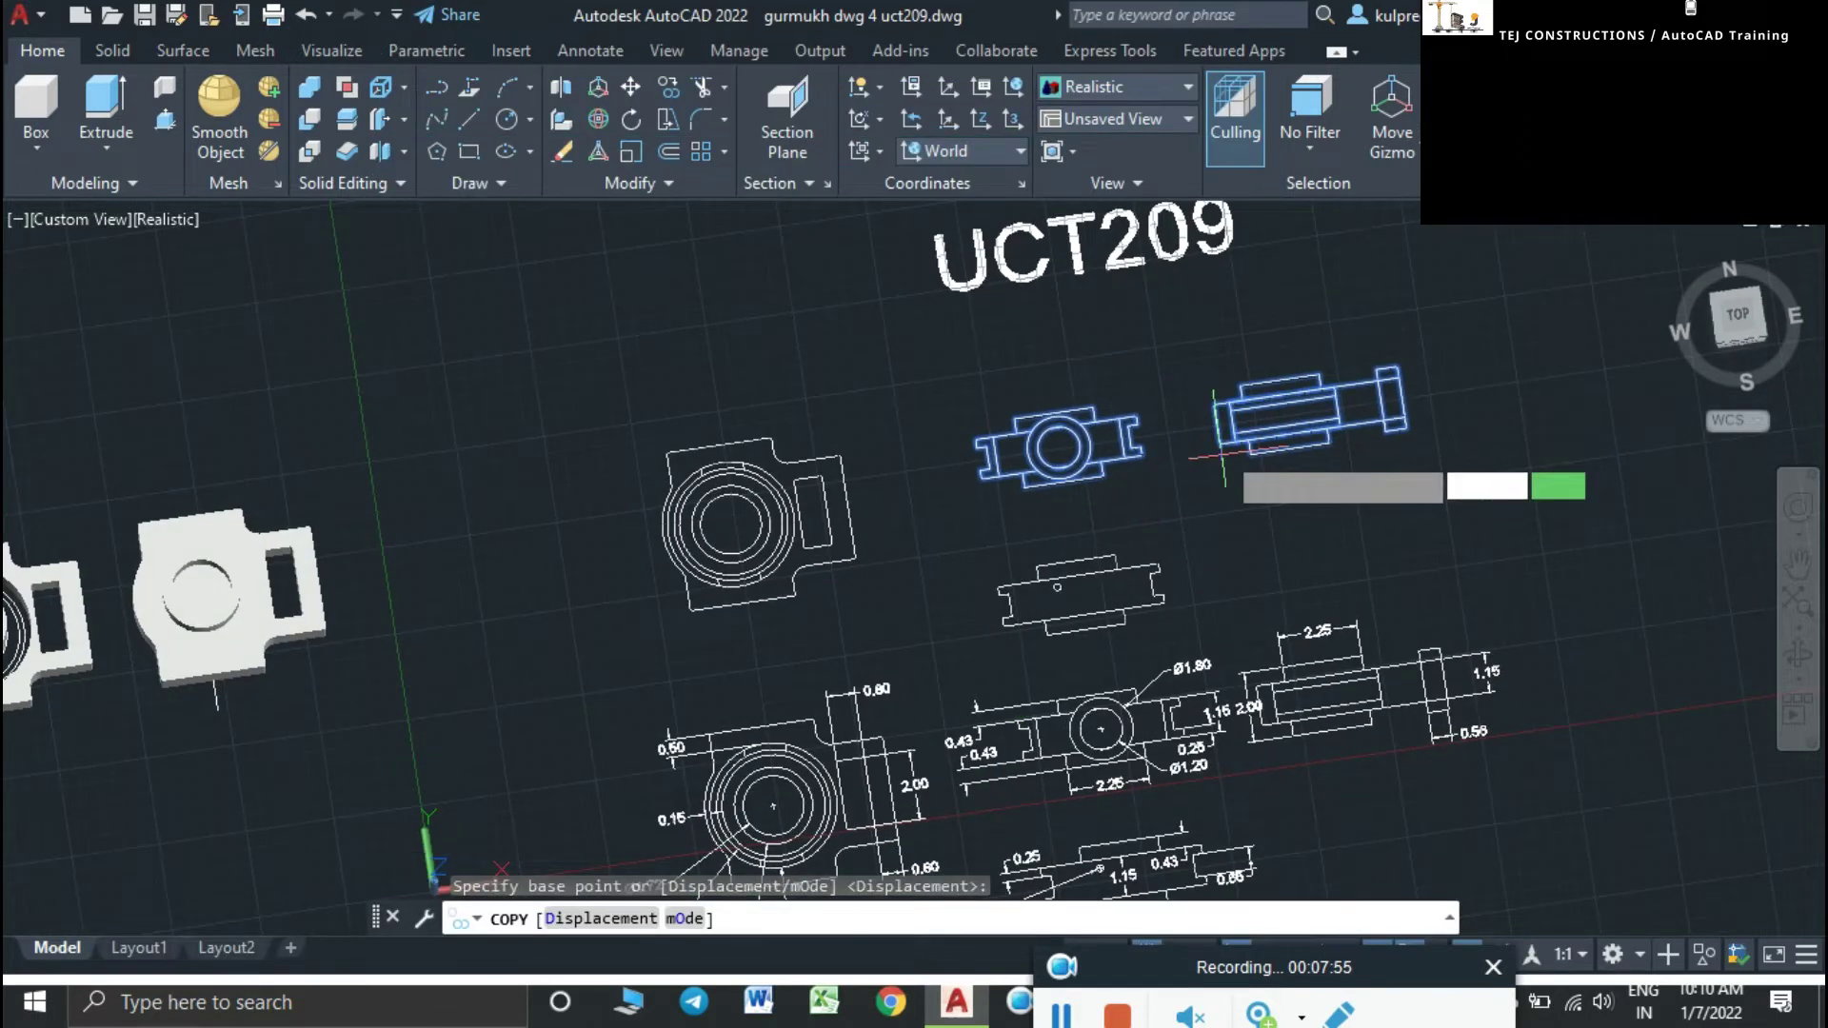
scroll(1224, 455, down, 4)
click(1226, 436)
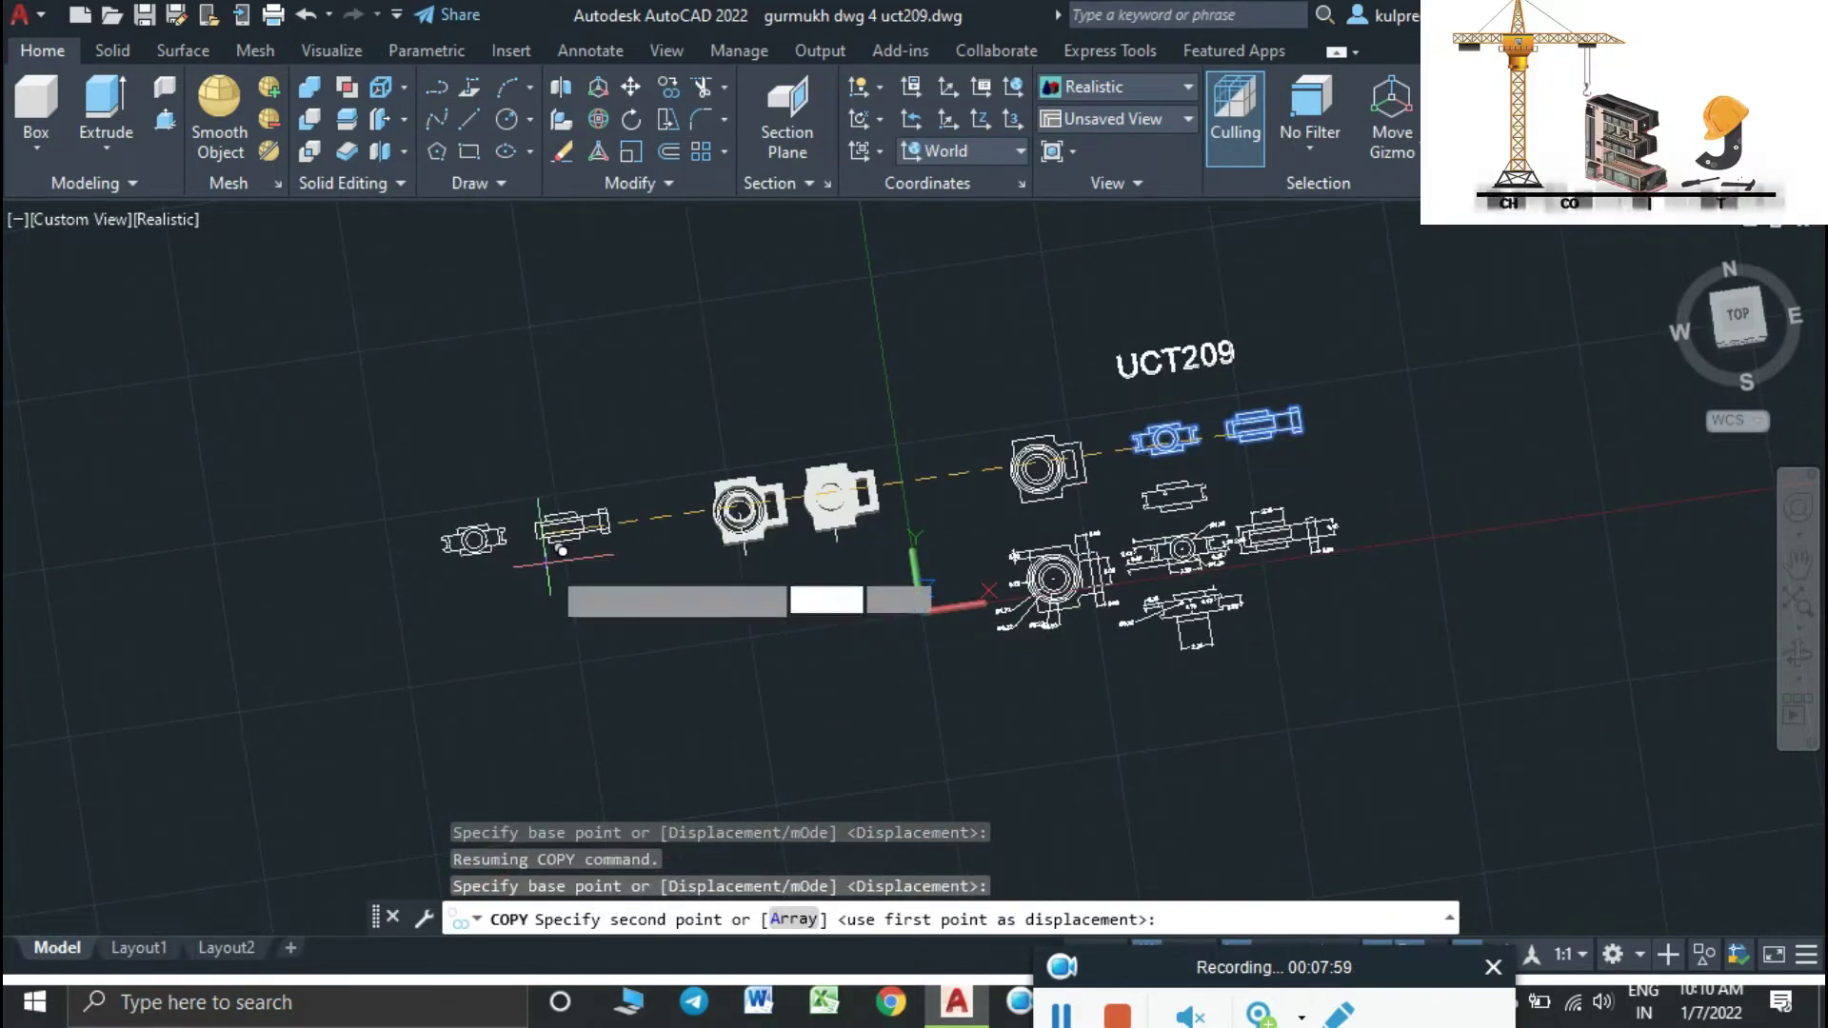
click(579, 549)
key(Escape)
scroll(737, 519, up, 2)
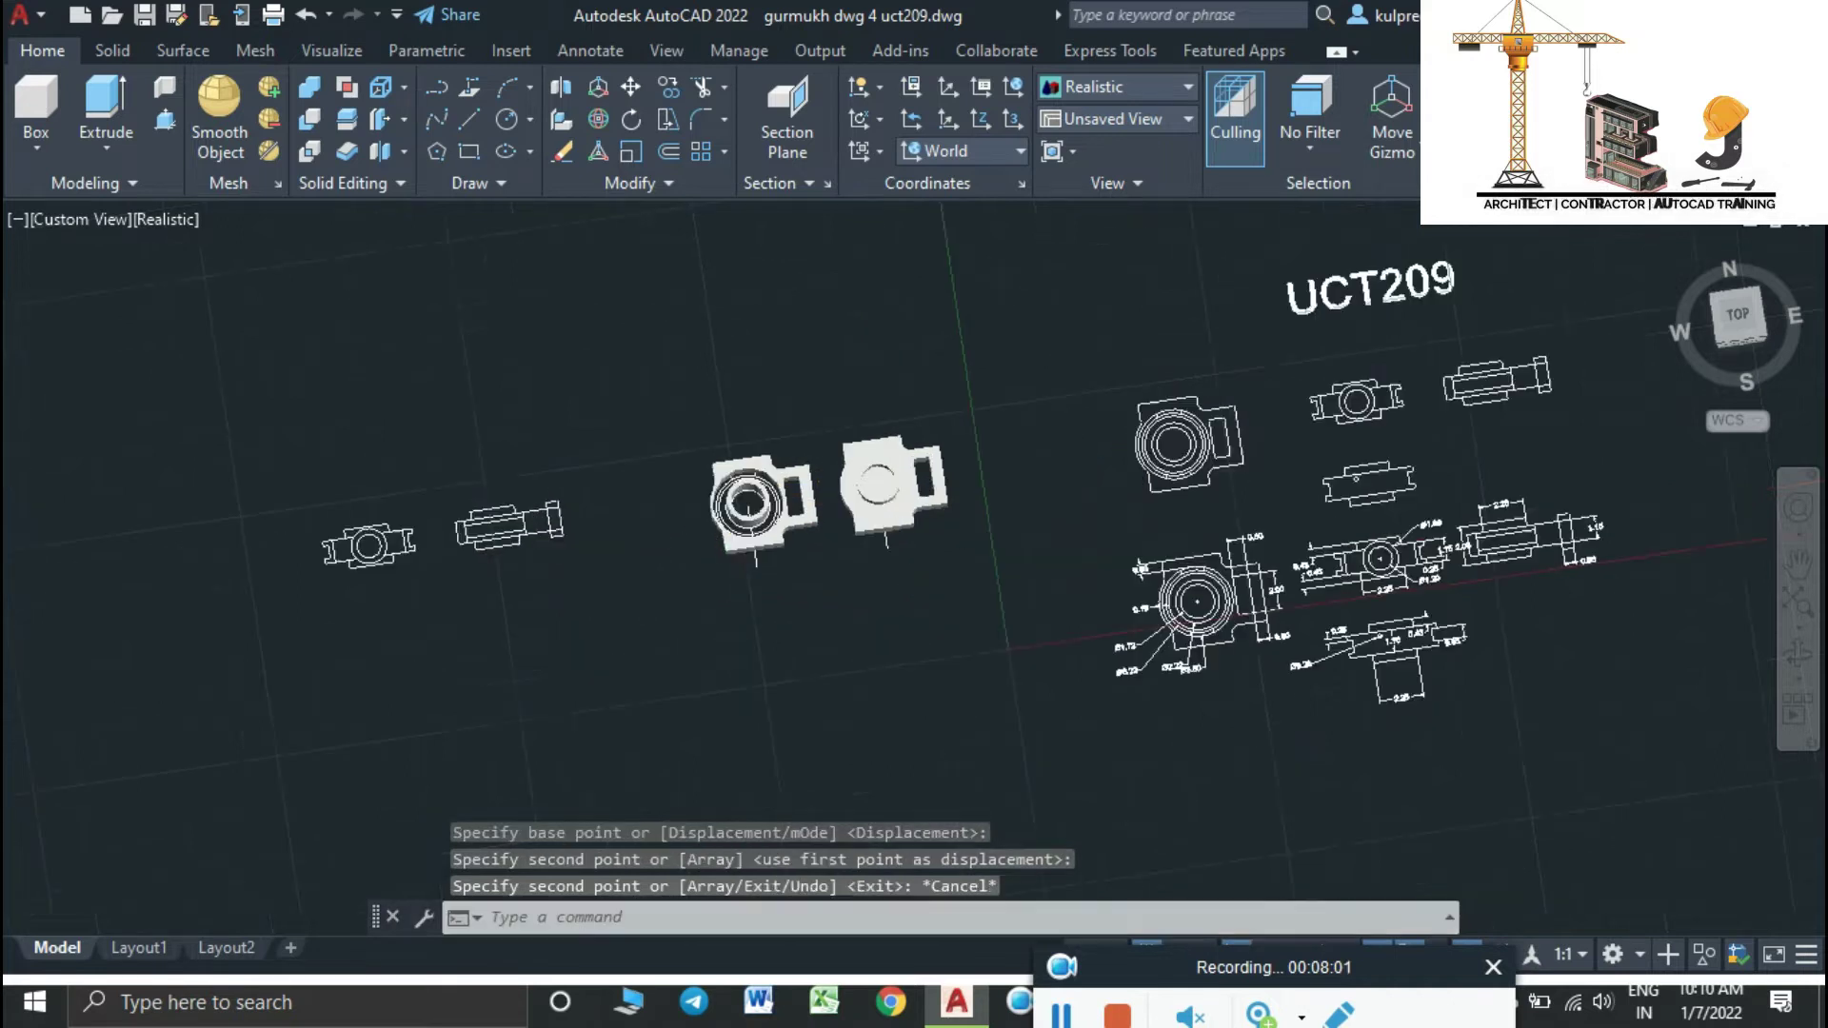
scroll(730, 566, up, 2)
Window-select the two copied side-view outlines, 58 objects, and erase them
middle_drag(710, 510, 1100, 488)
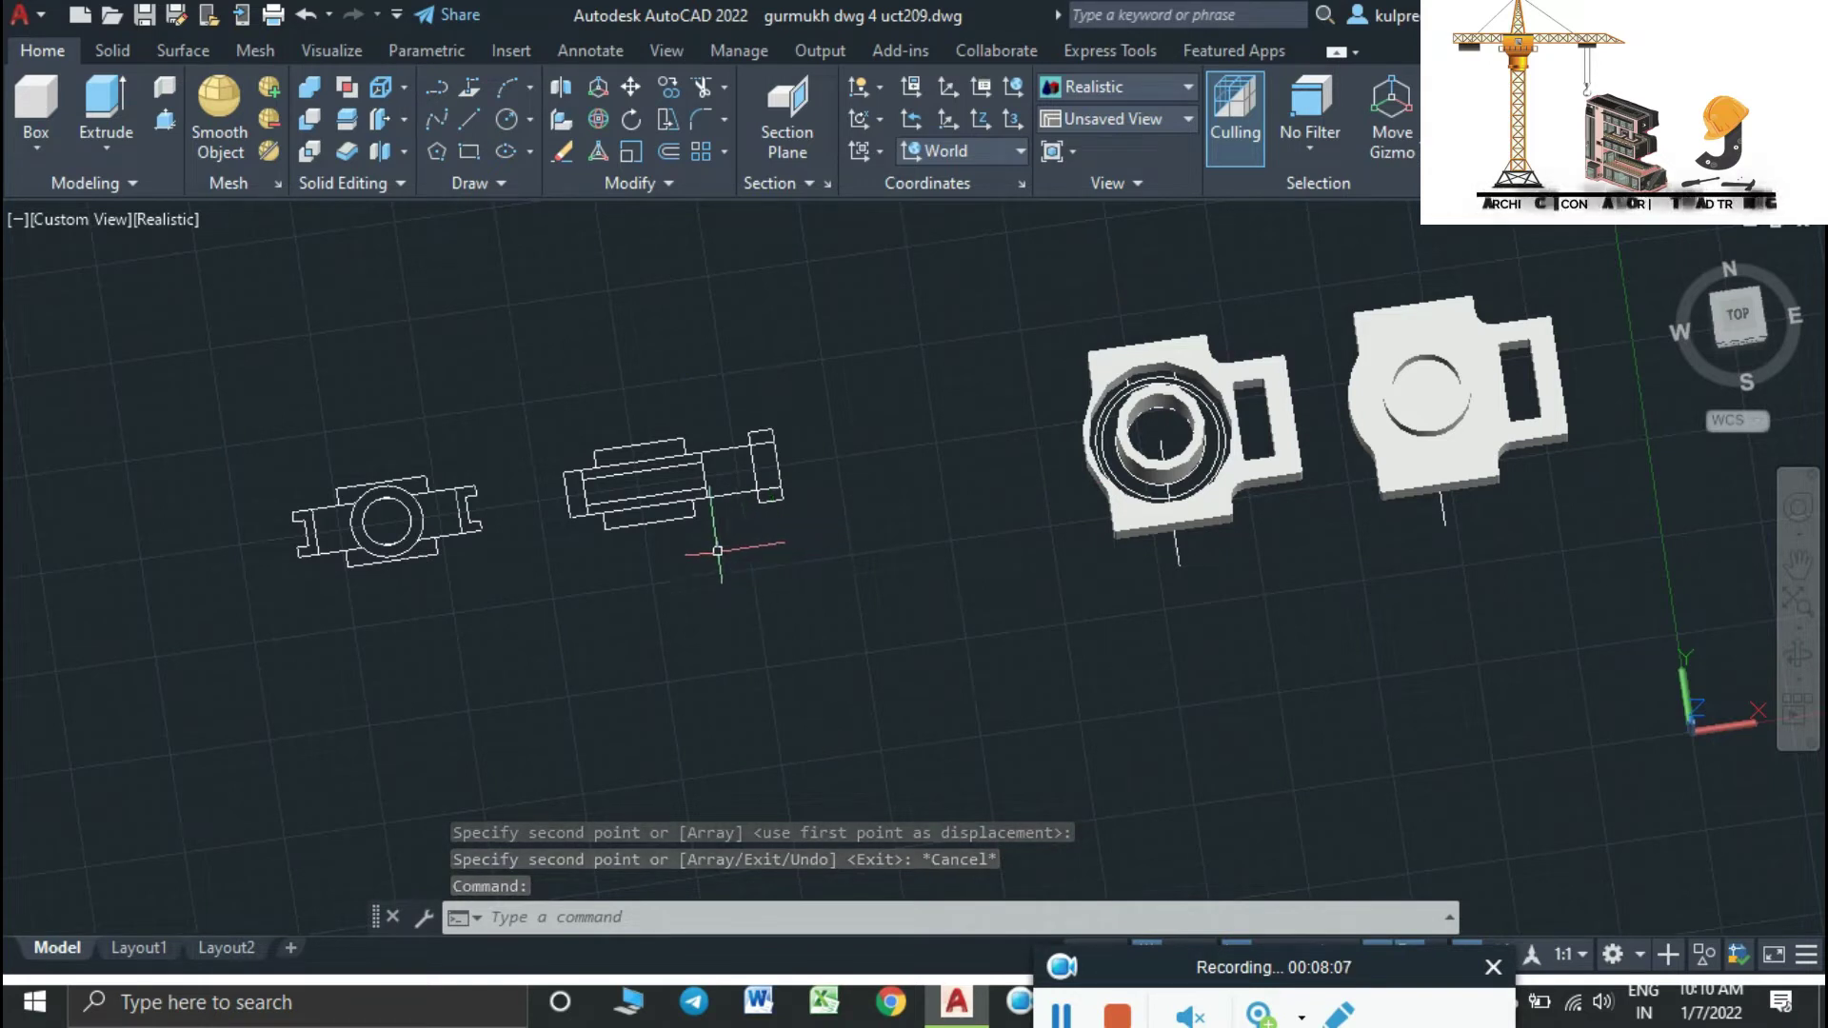
key(Escape)
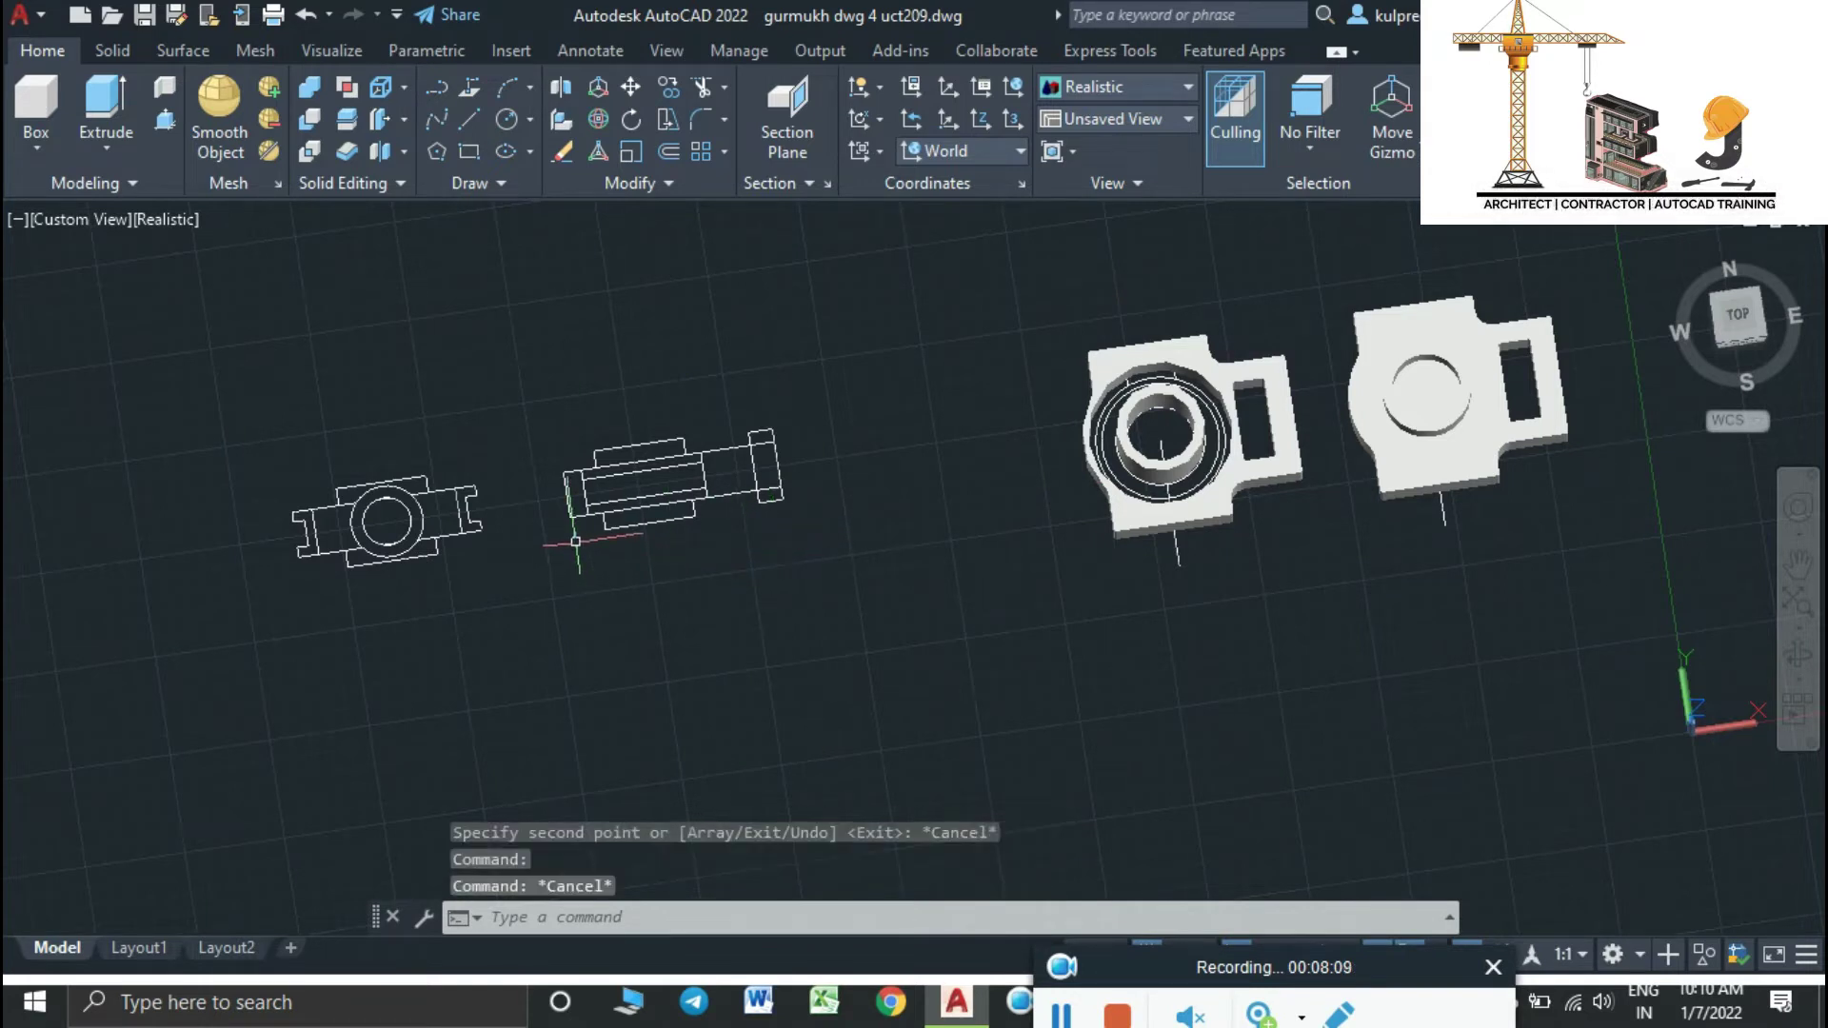
scroll(811, 525, down, 4)
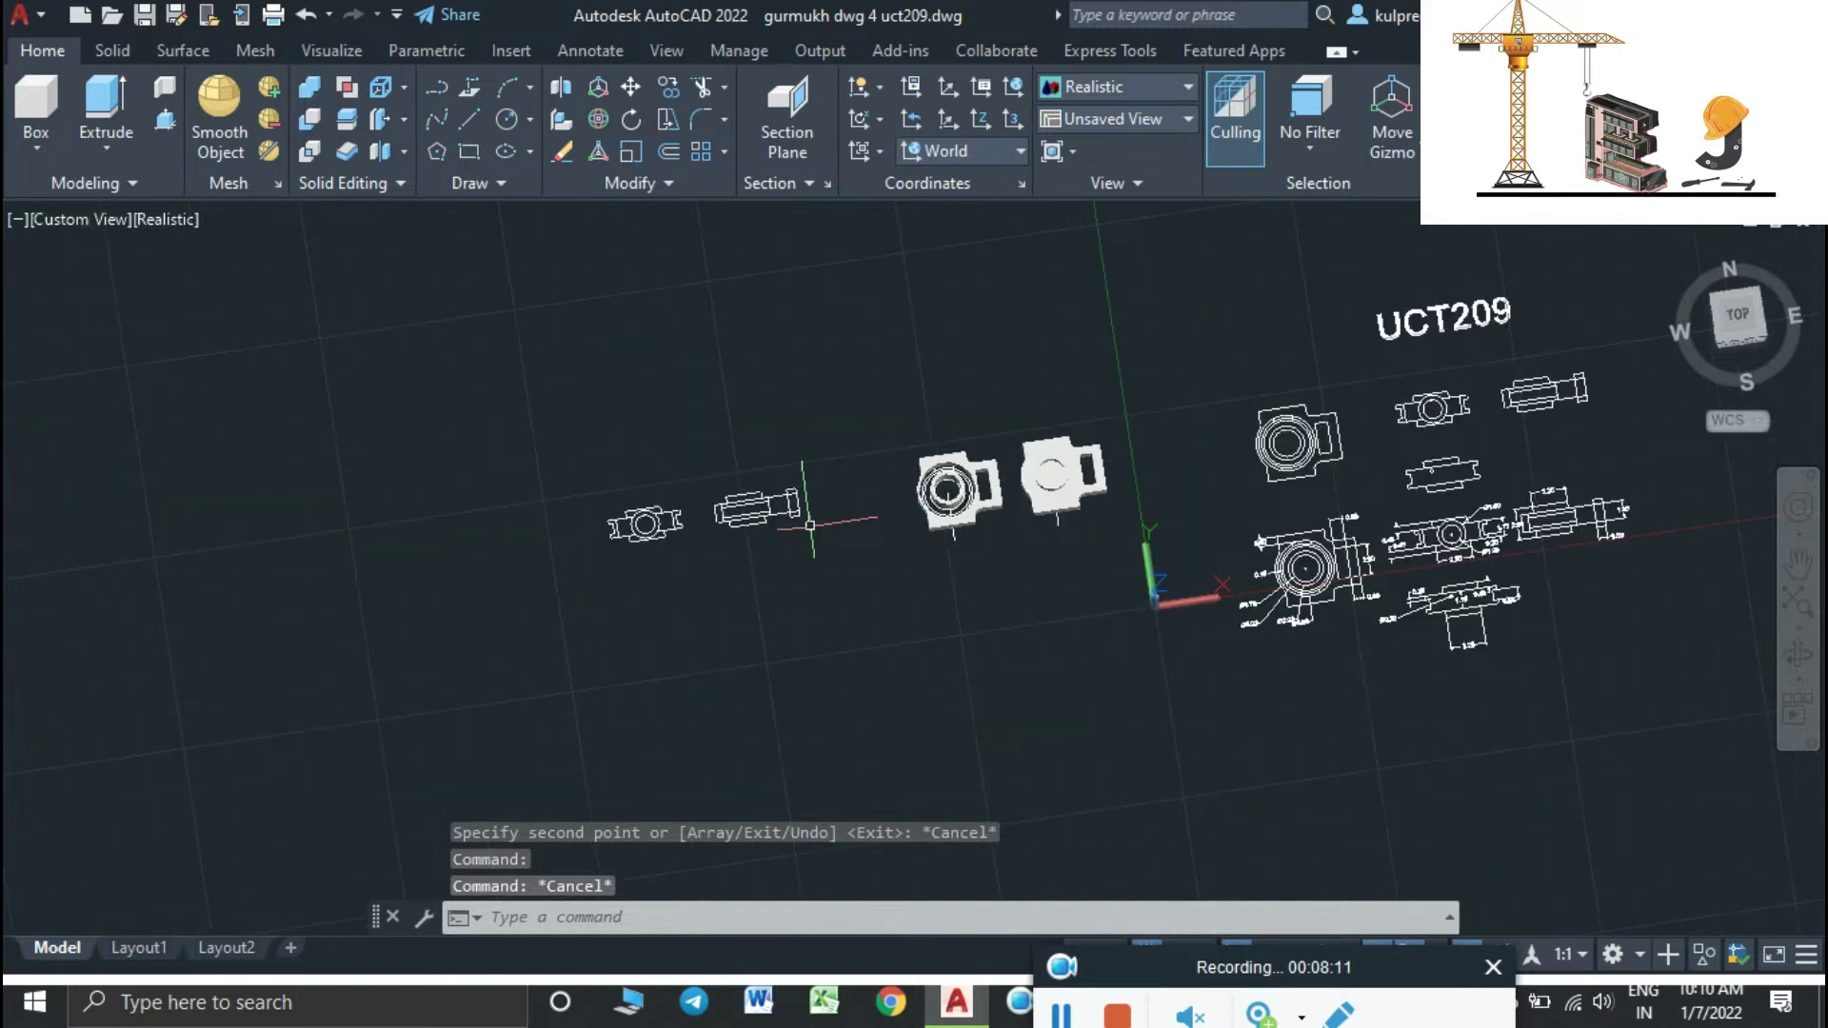
key(Escape)
click(838, 532)
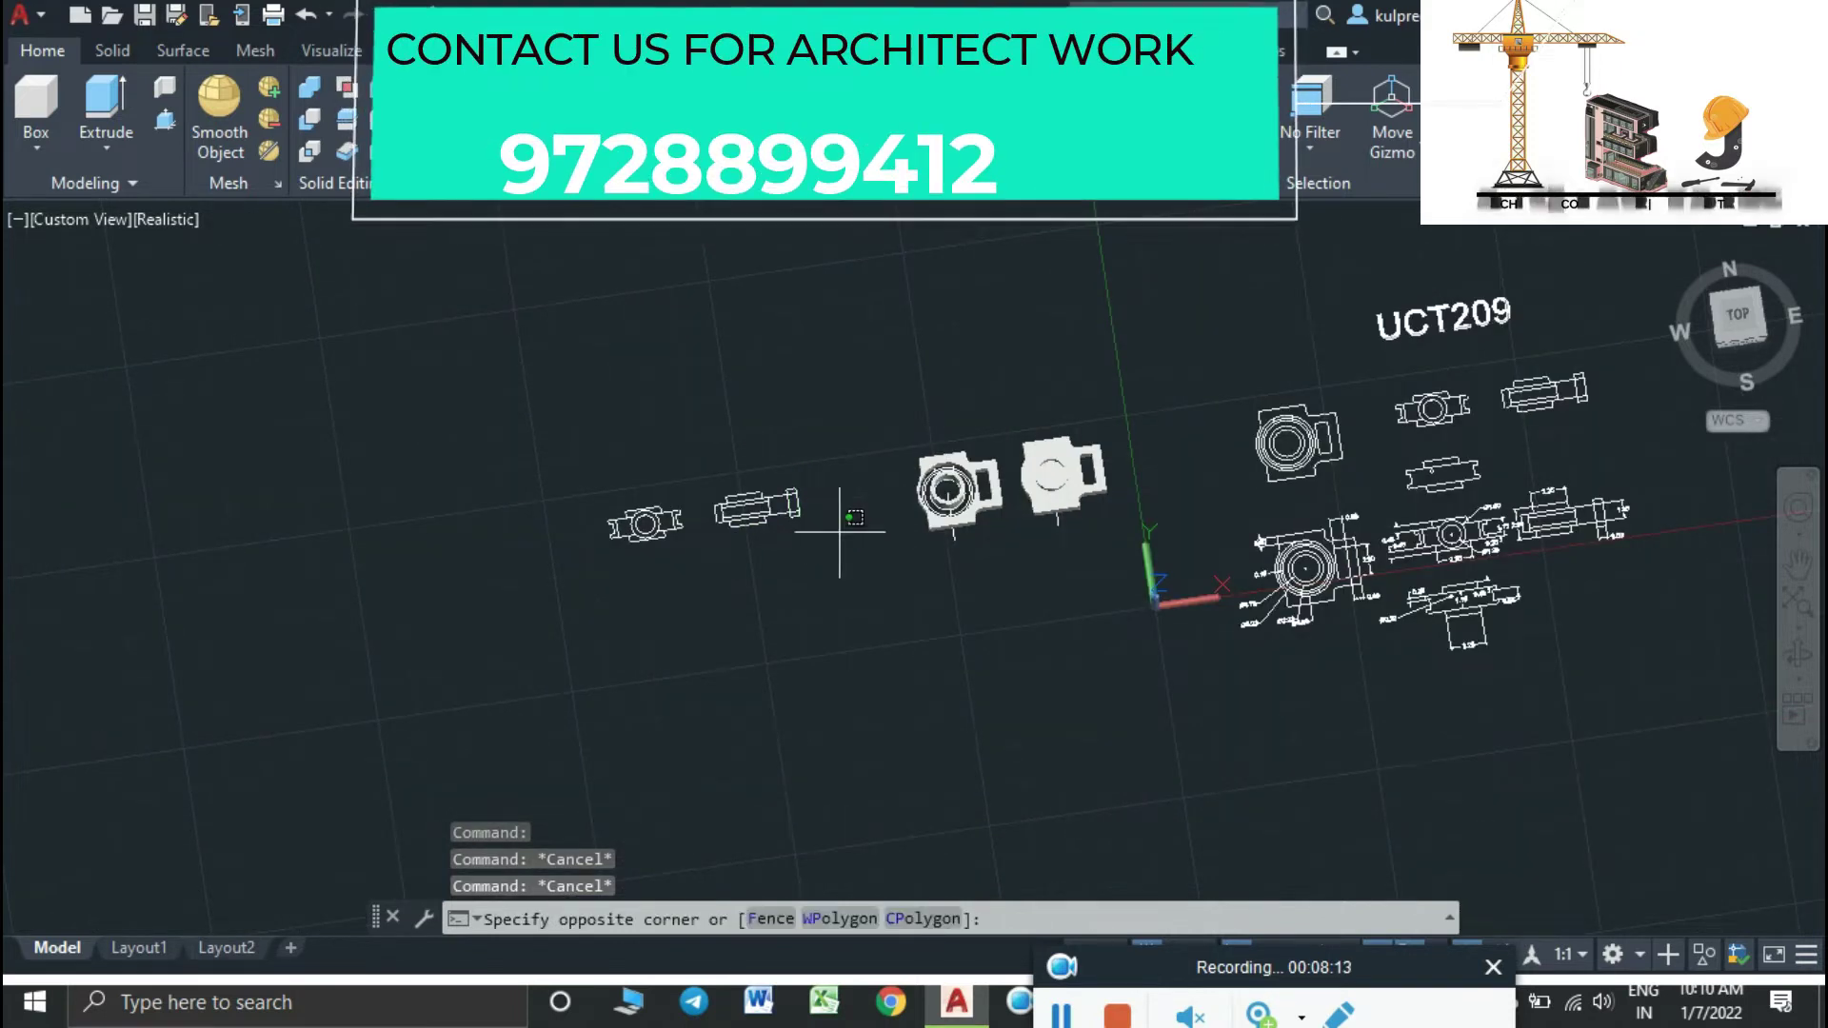
click(530, 473)
click(693, 599)
click(541, 483)
key(Delete)
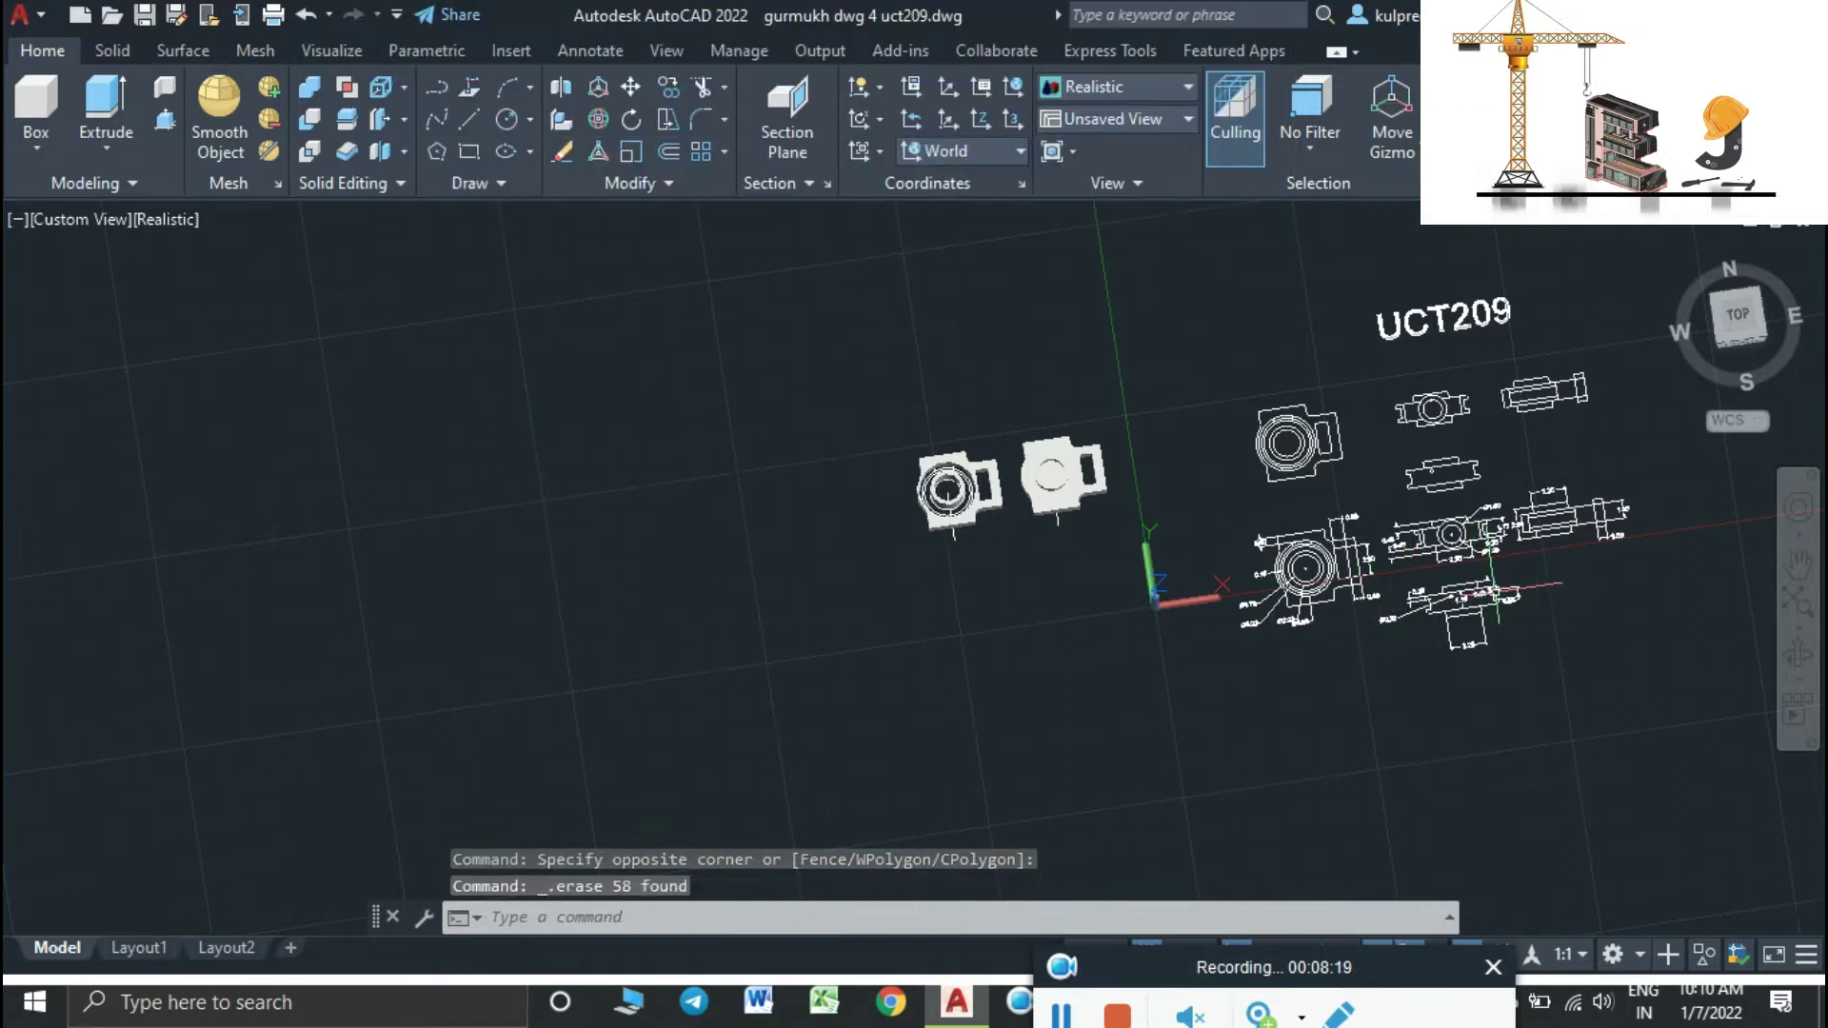
scroll(1492, 588, up, 3)
Window-select the Ø1.80 and 2.25 dimensioned views
scroll(1536, 641, up, 2)
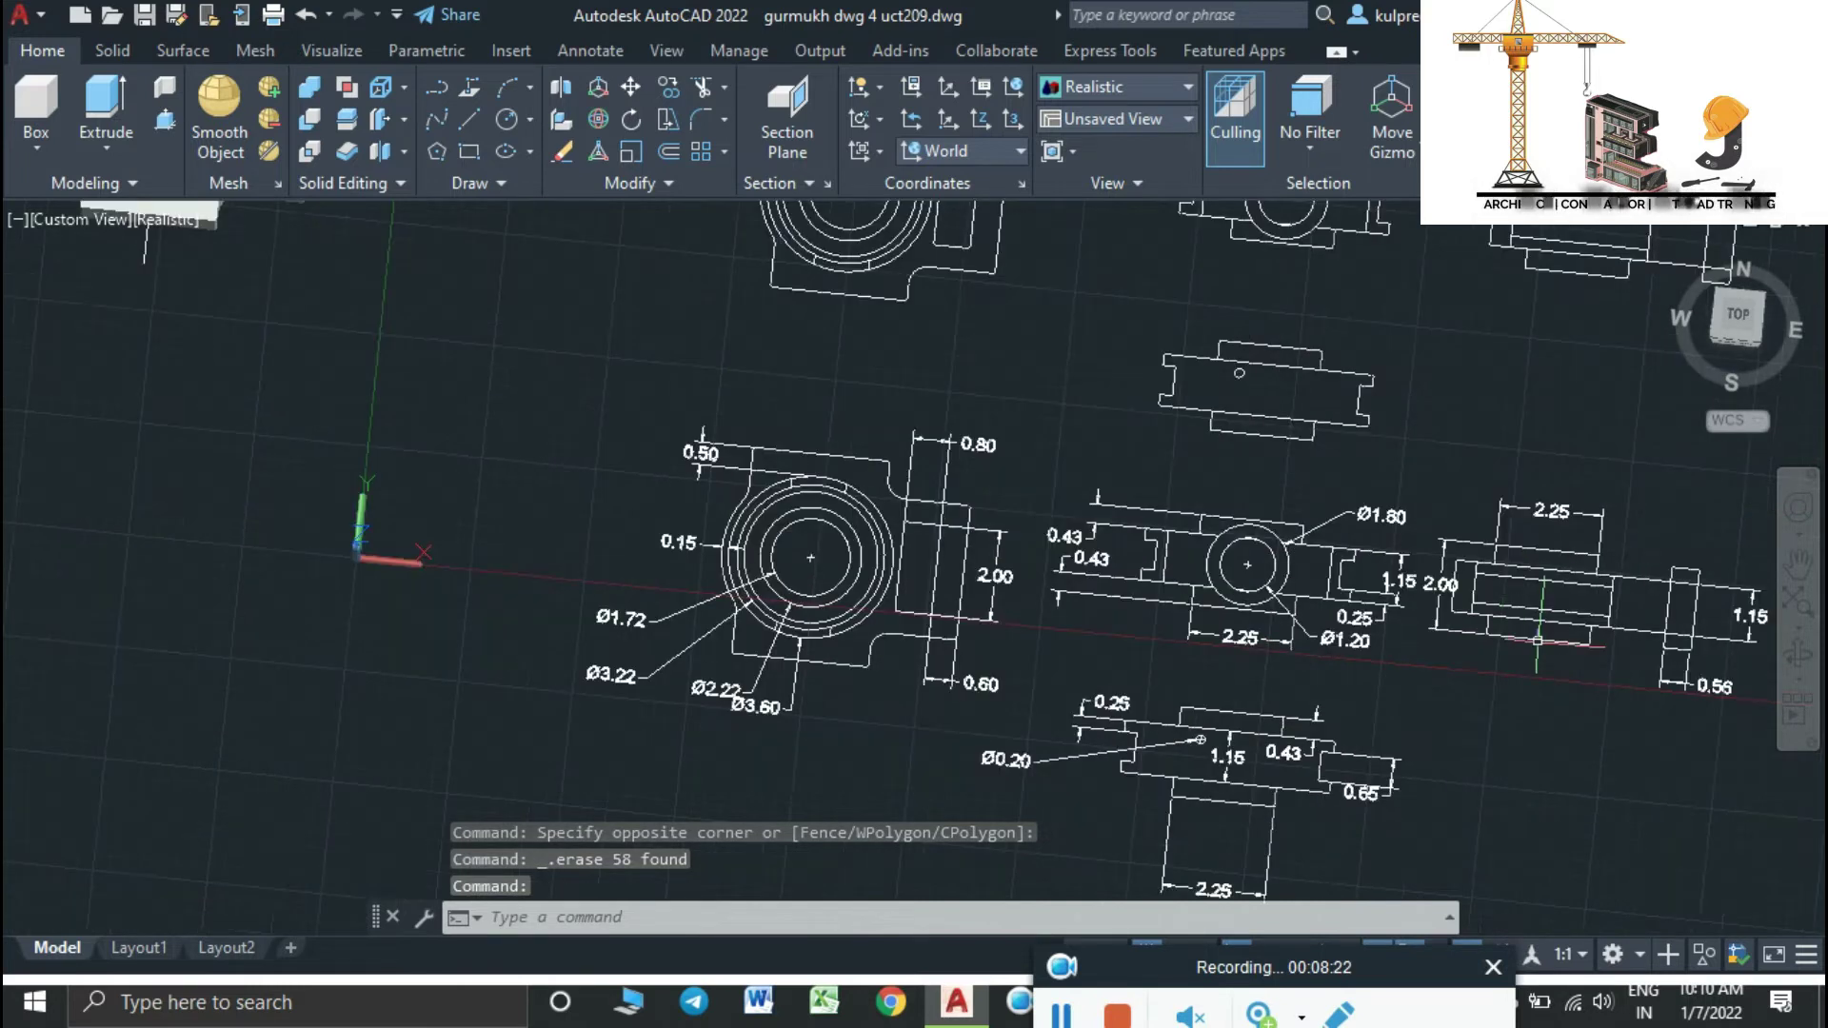
middle_drag(1687, 672, 1485, 666)
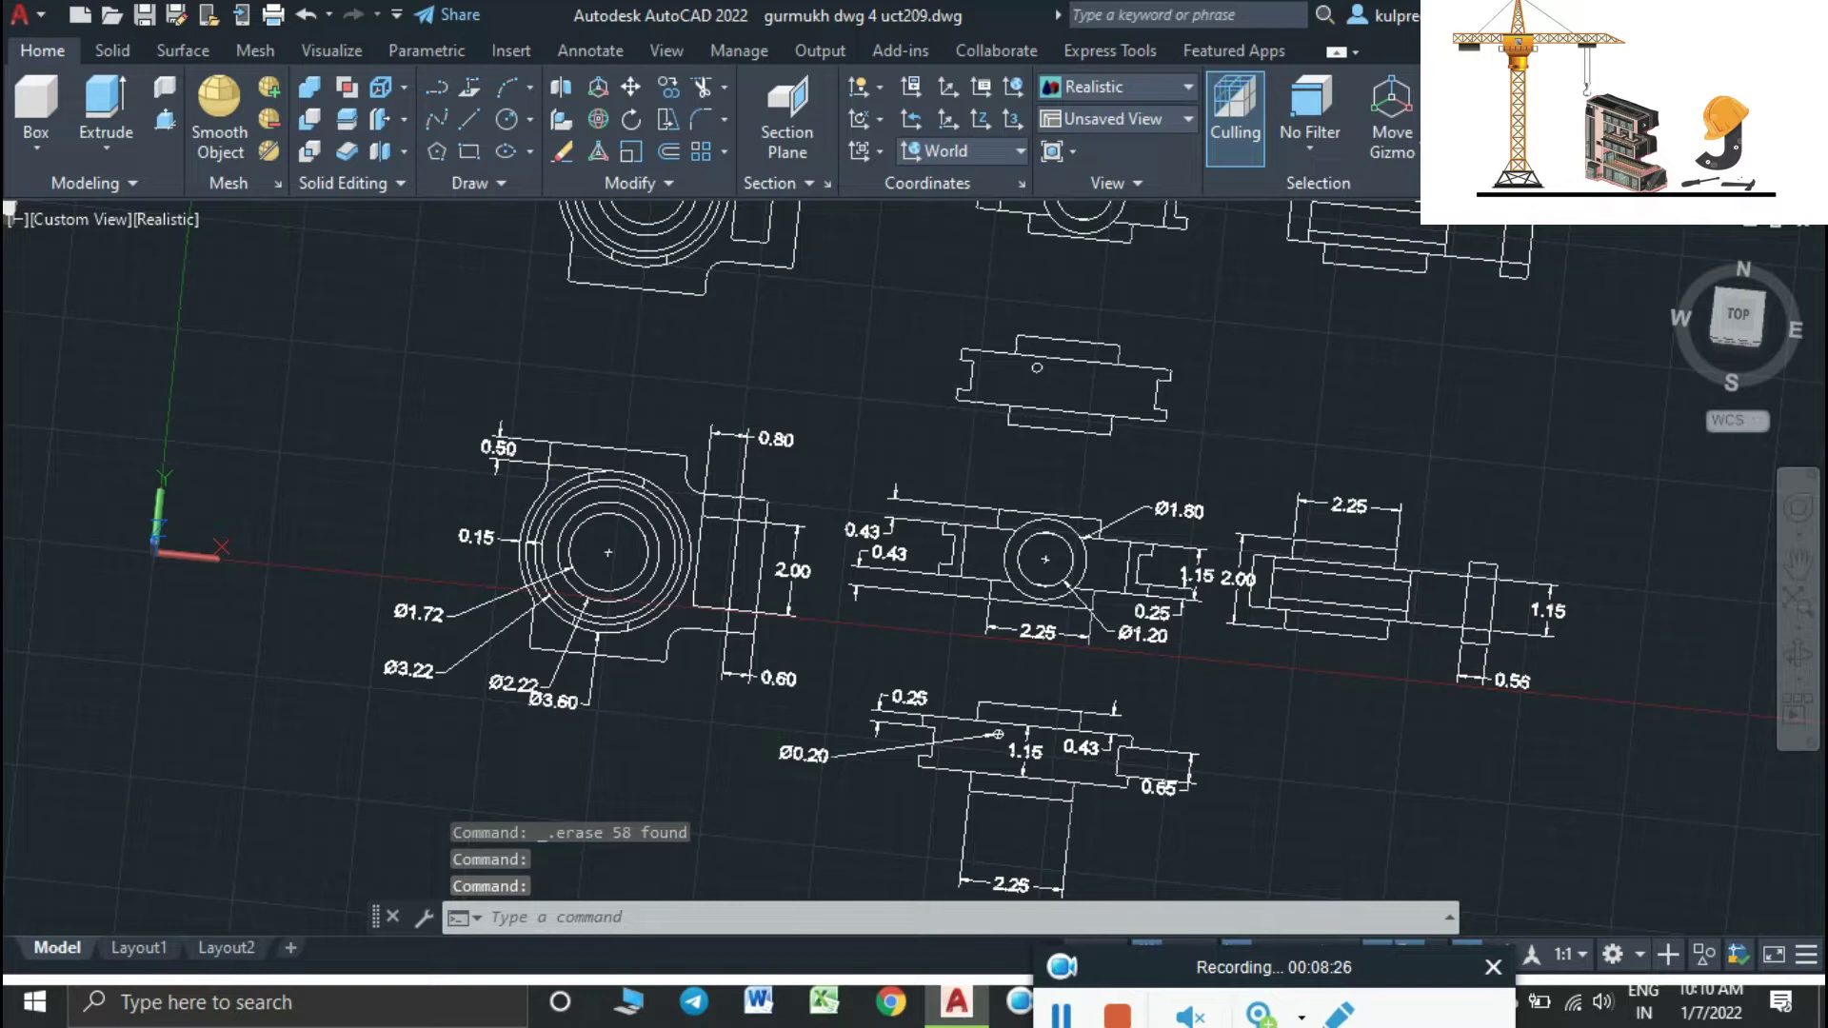
click(1361, 433)
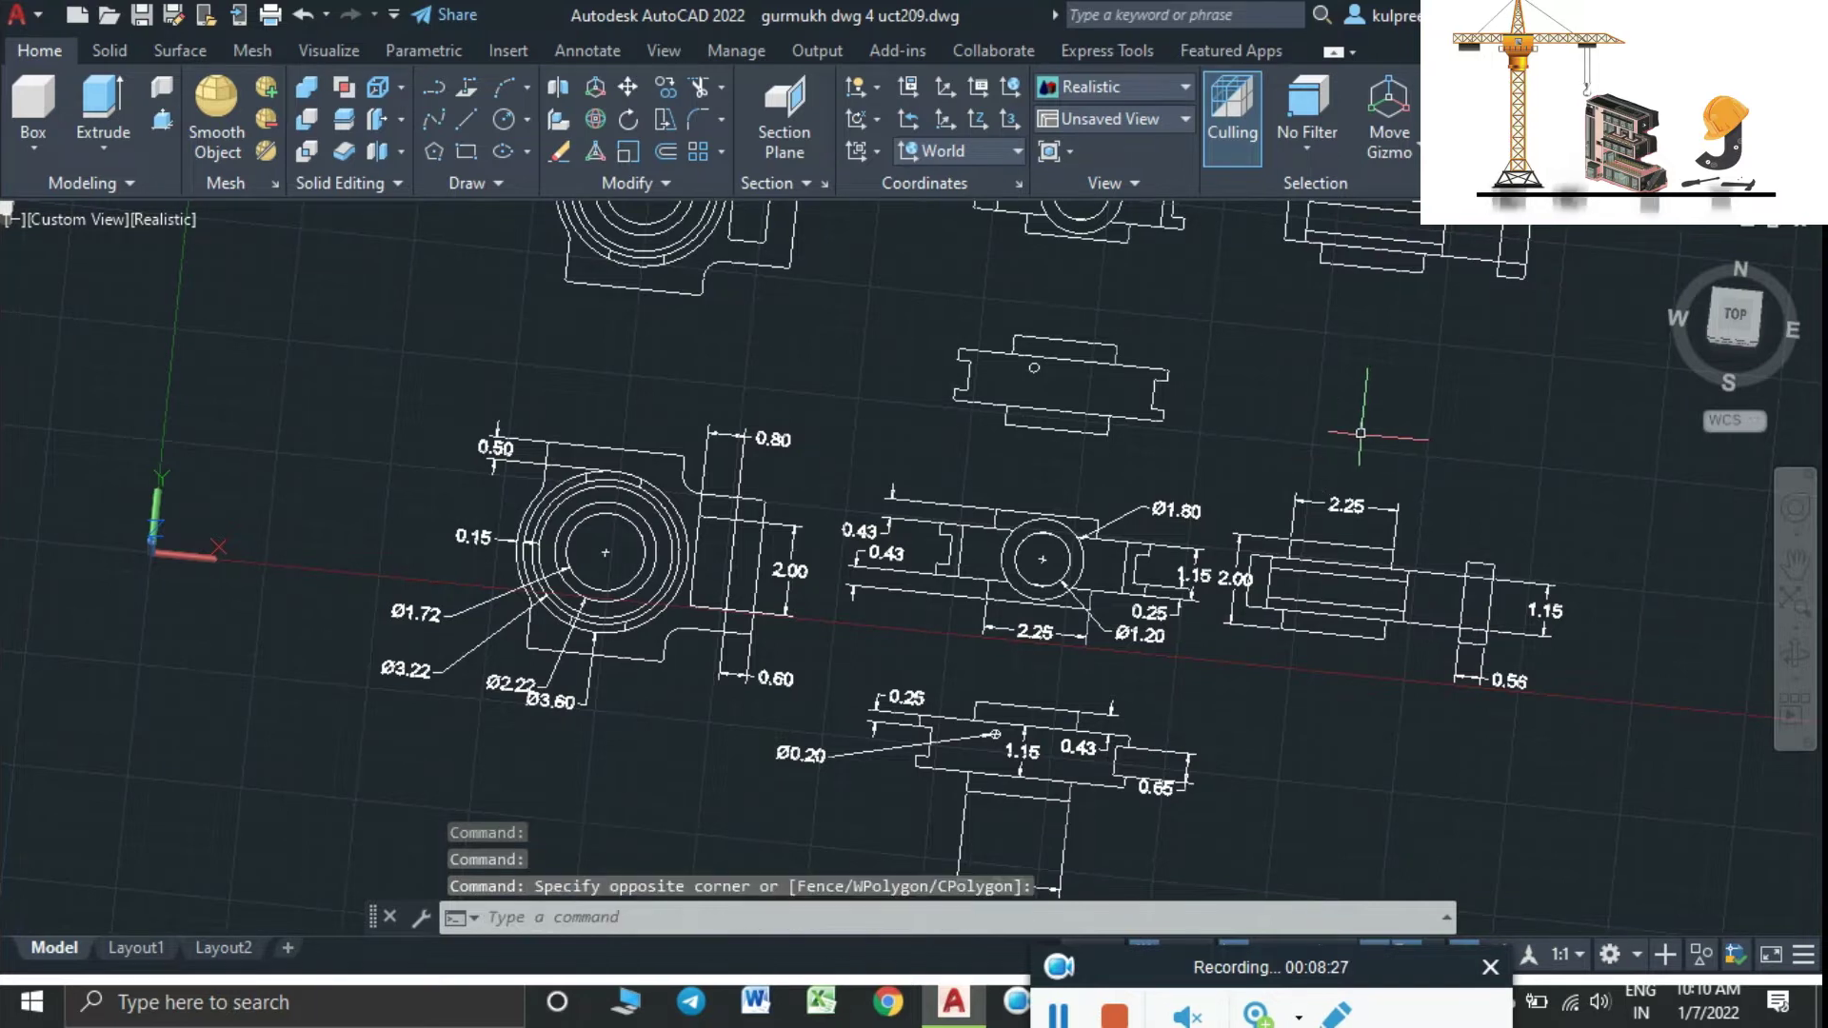
click(1550, 697)
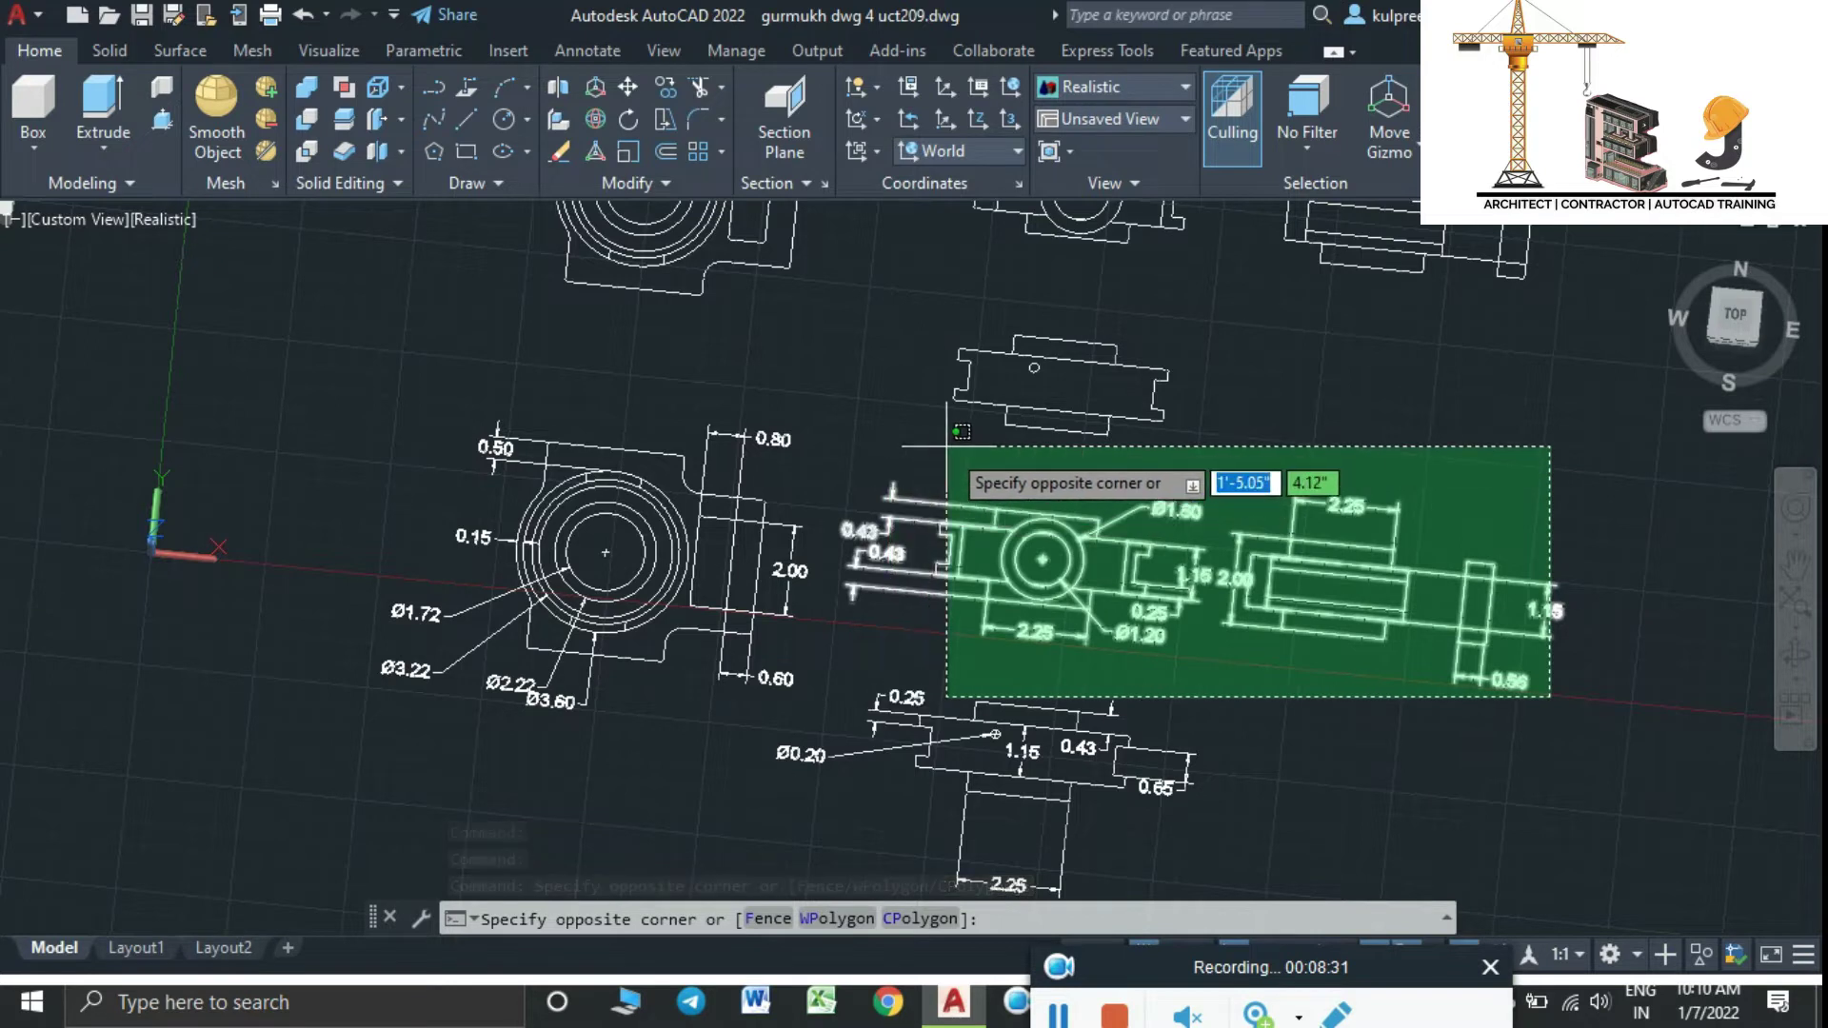
click(946, 446)
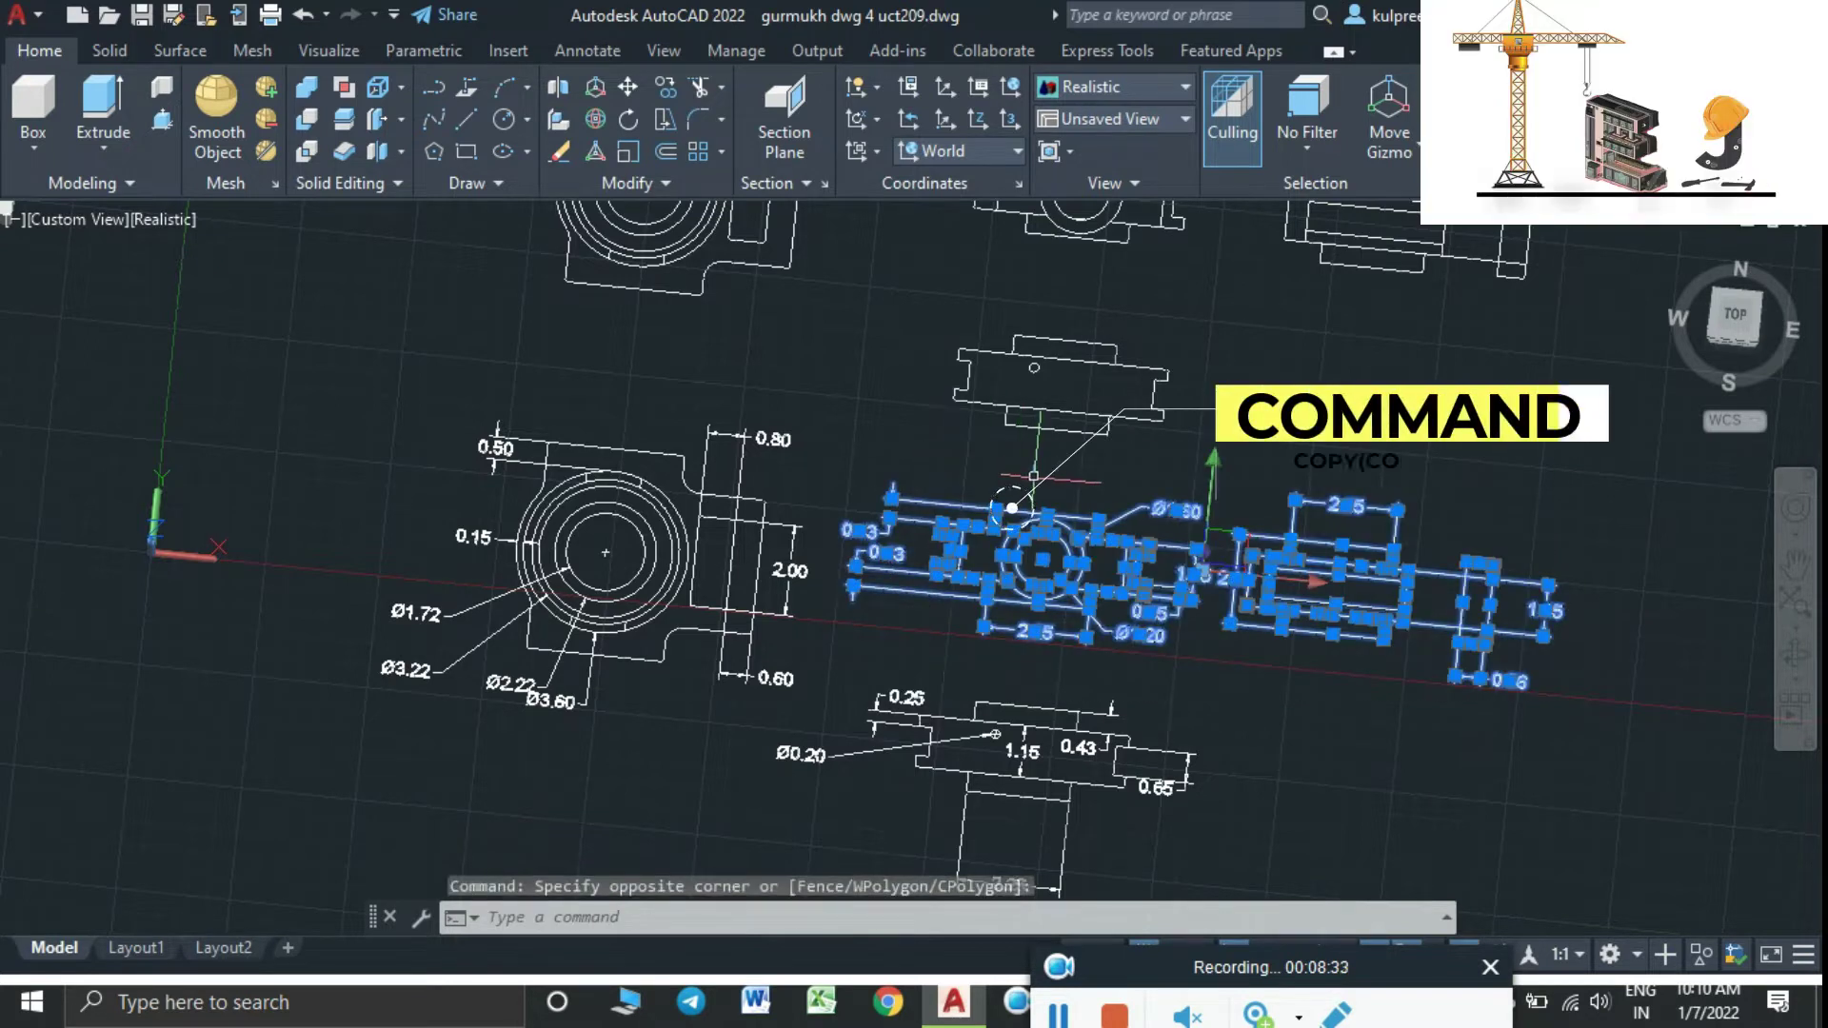
Copy the selected views to a spot below the two housing solids
text(cop)
key(Return)
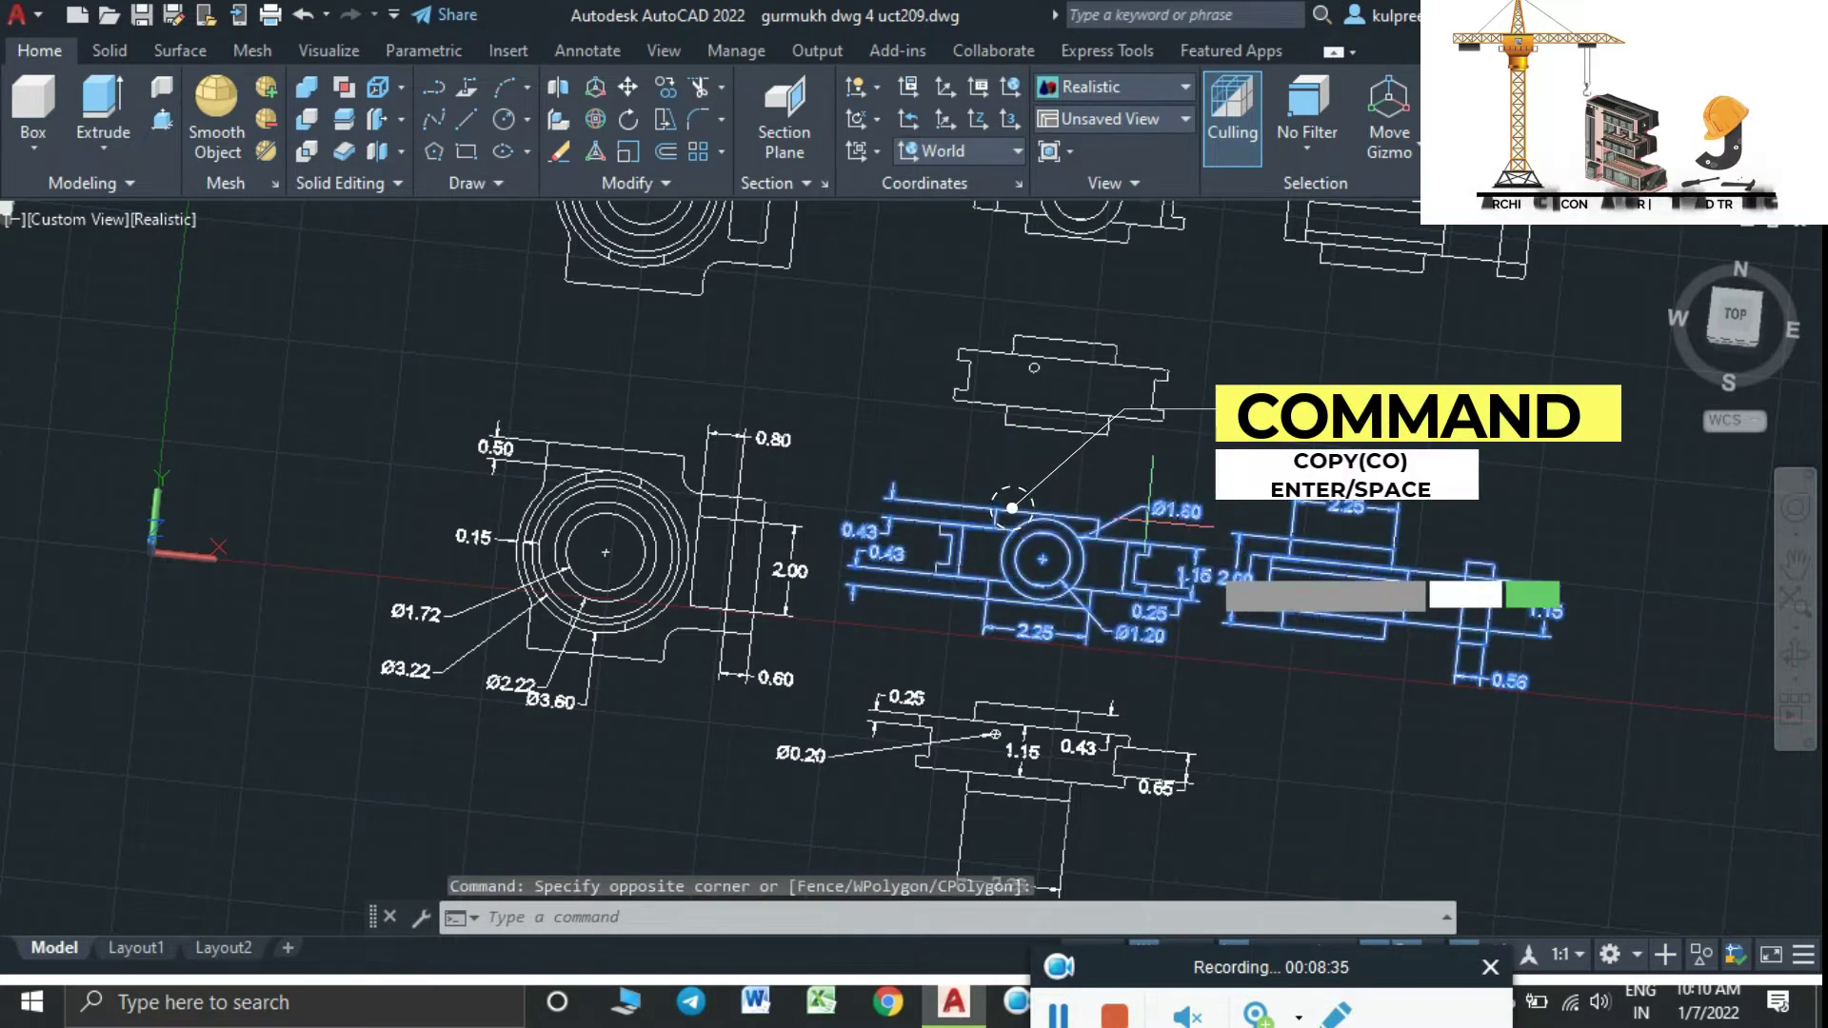
click(1310, 630)
scroll(1310, 630, down, 5)
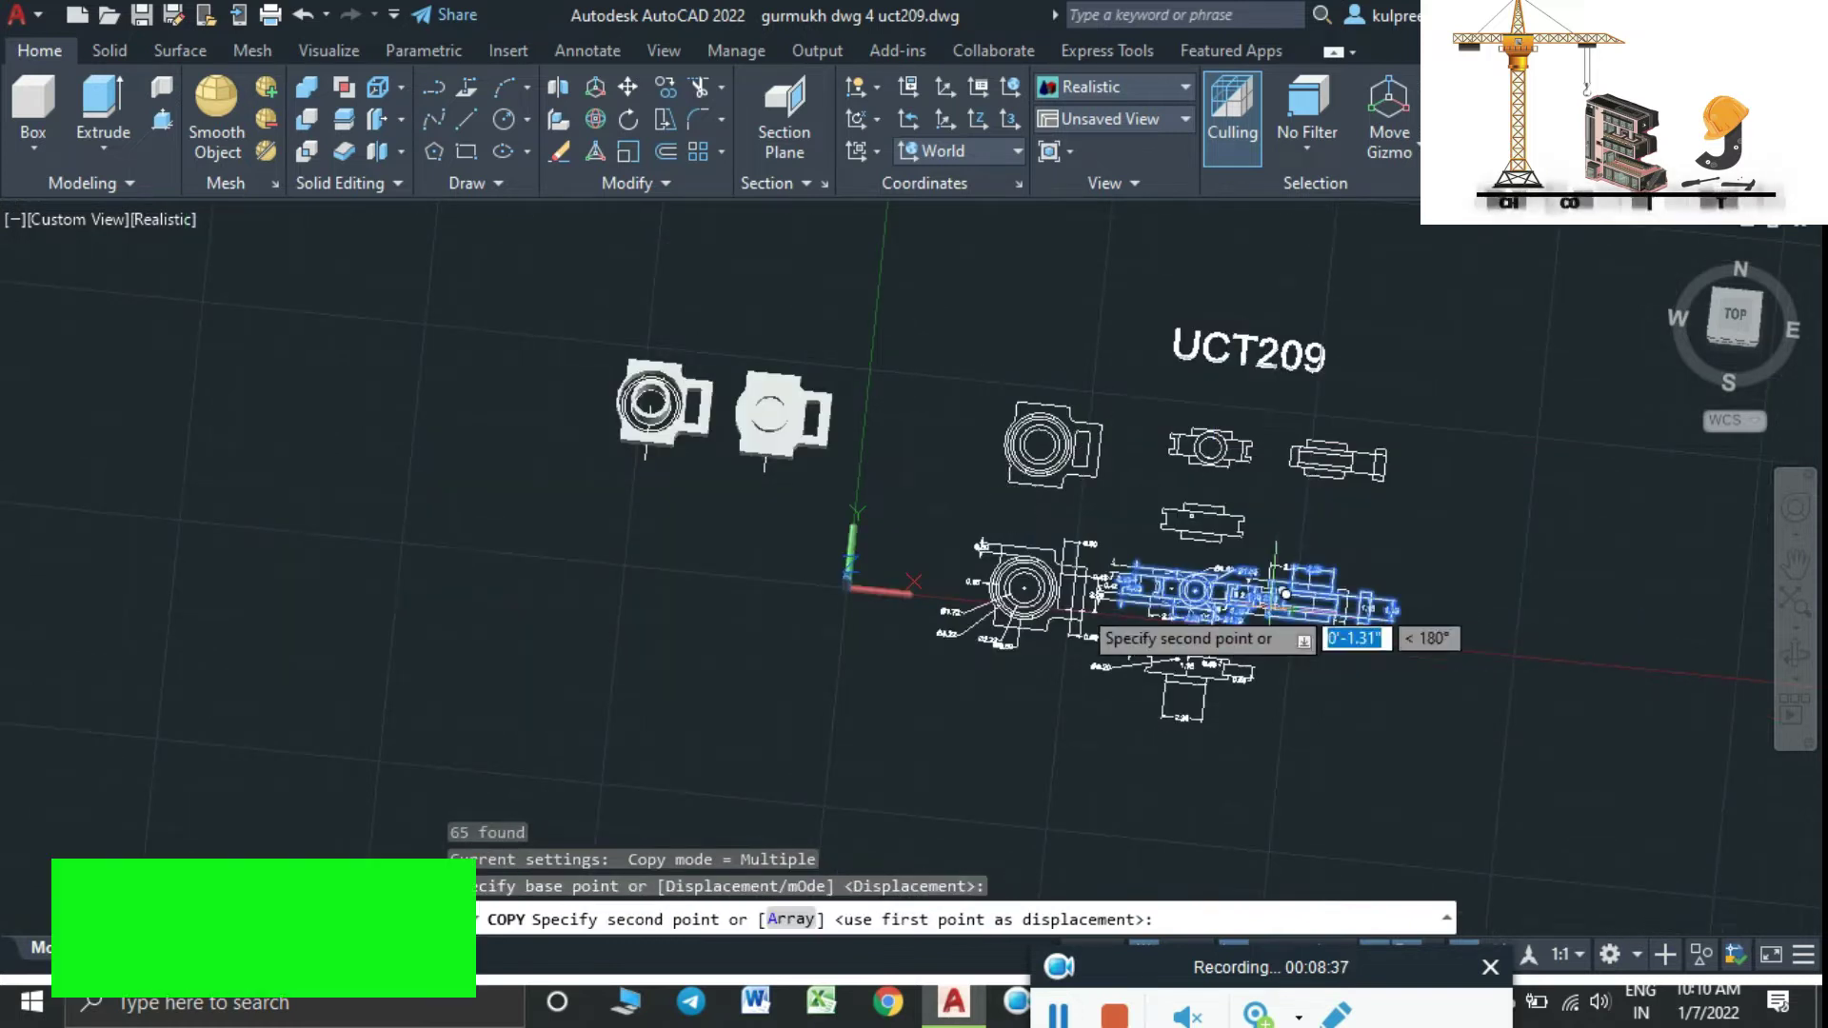
click(702, 561)
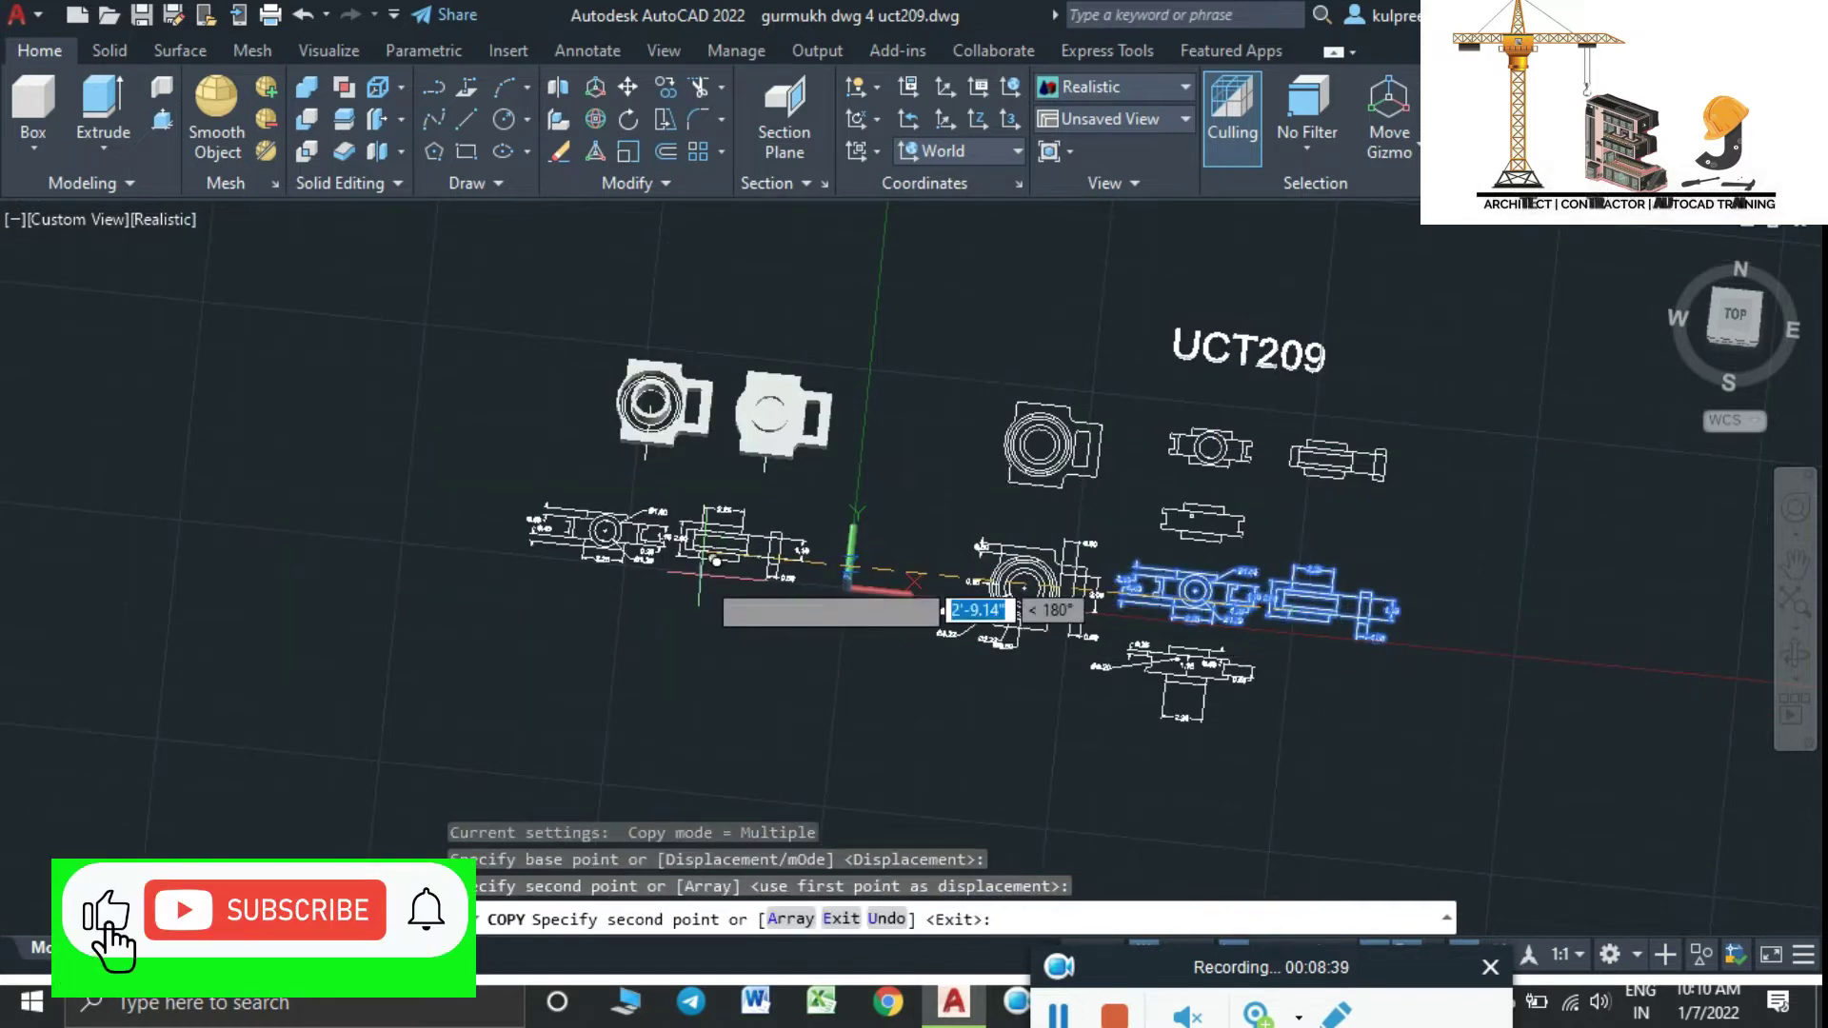
key(Escape)
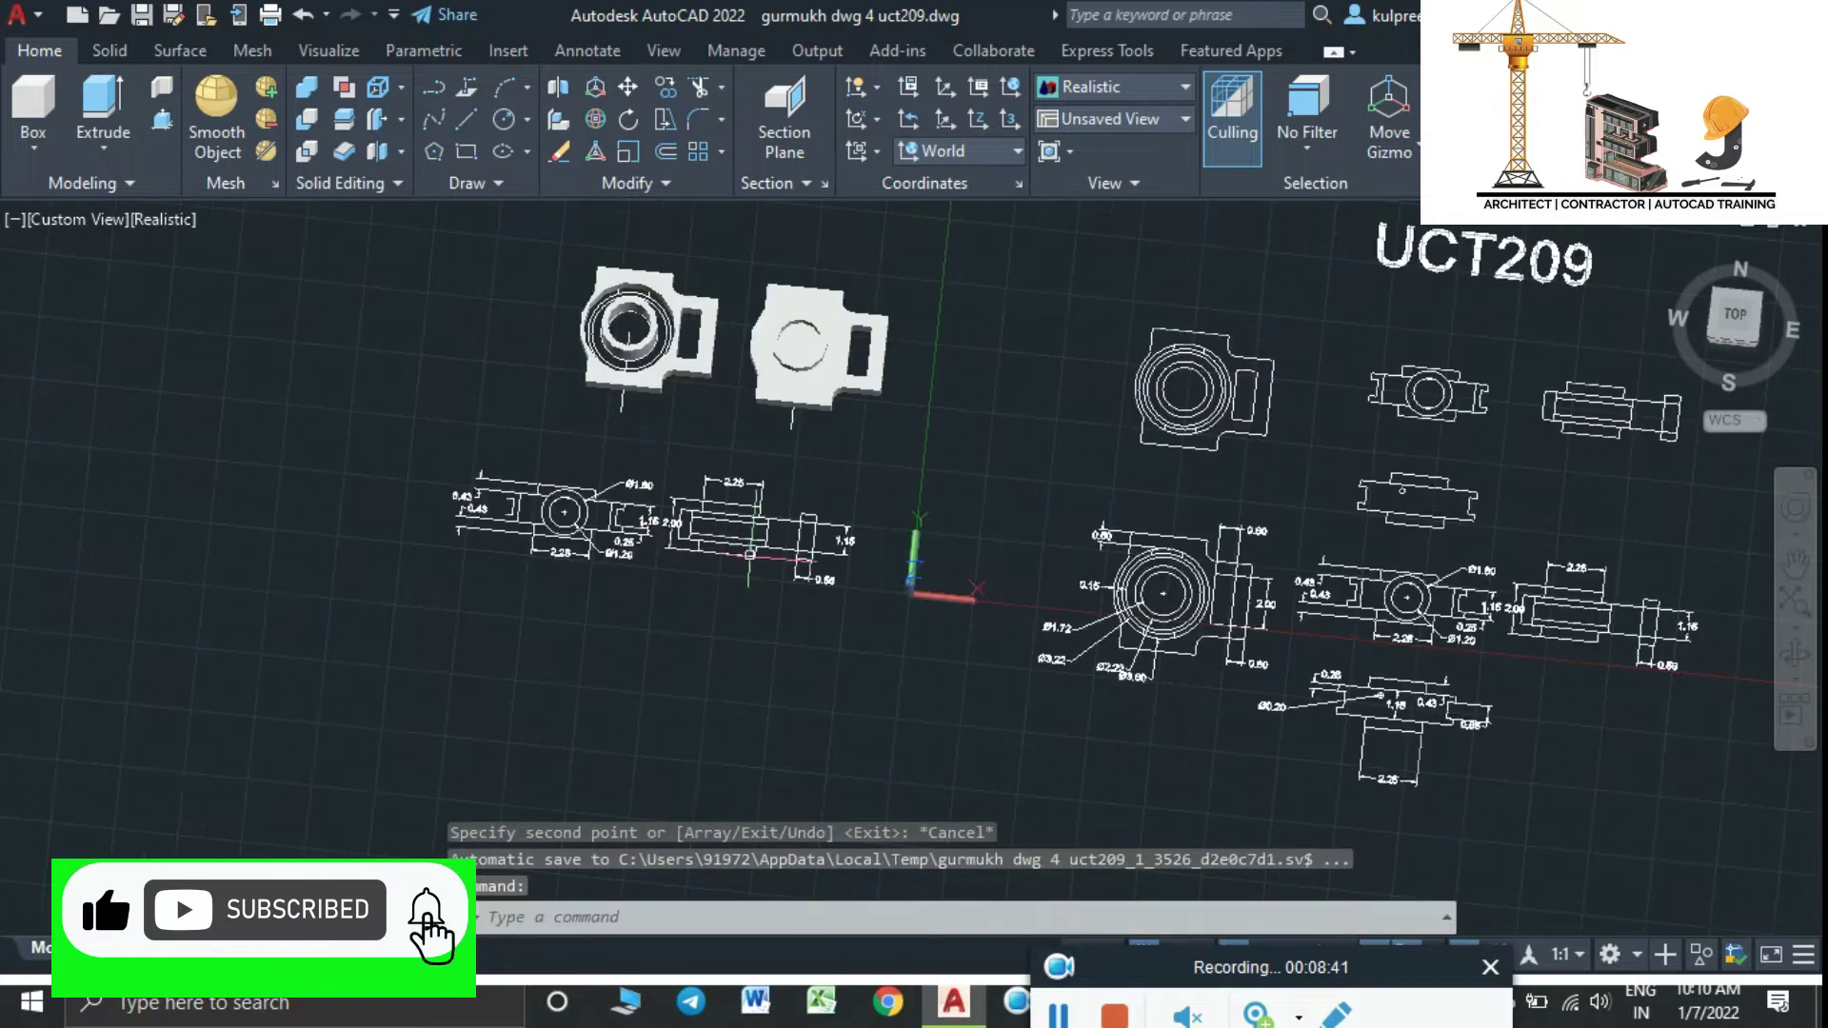
scroll(767, 541, up, 5)
middle_drag(768, 541, 1175, 698)
scroll(907, 699, down, 2)
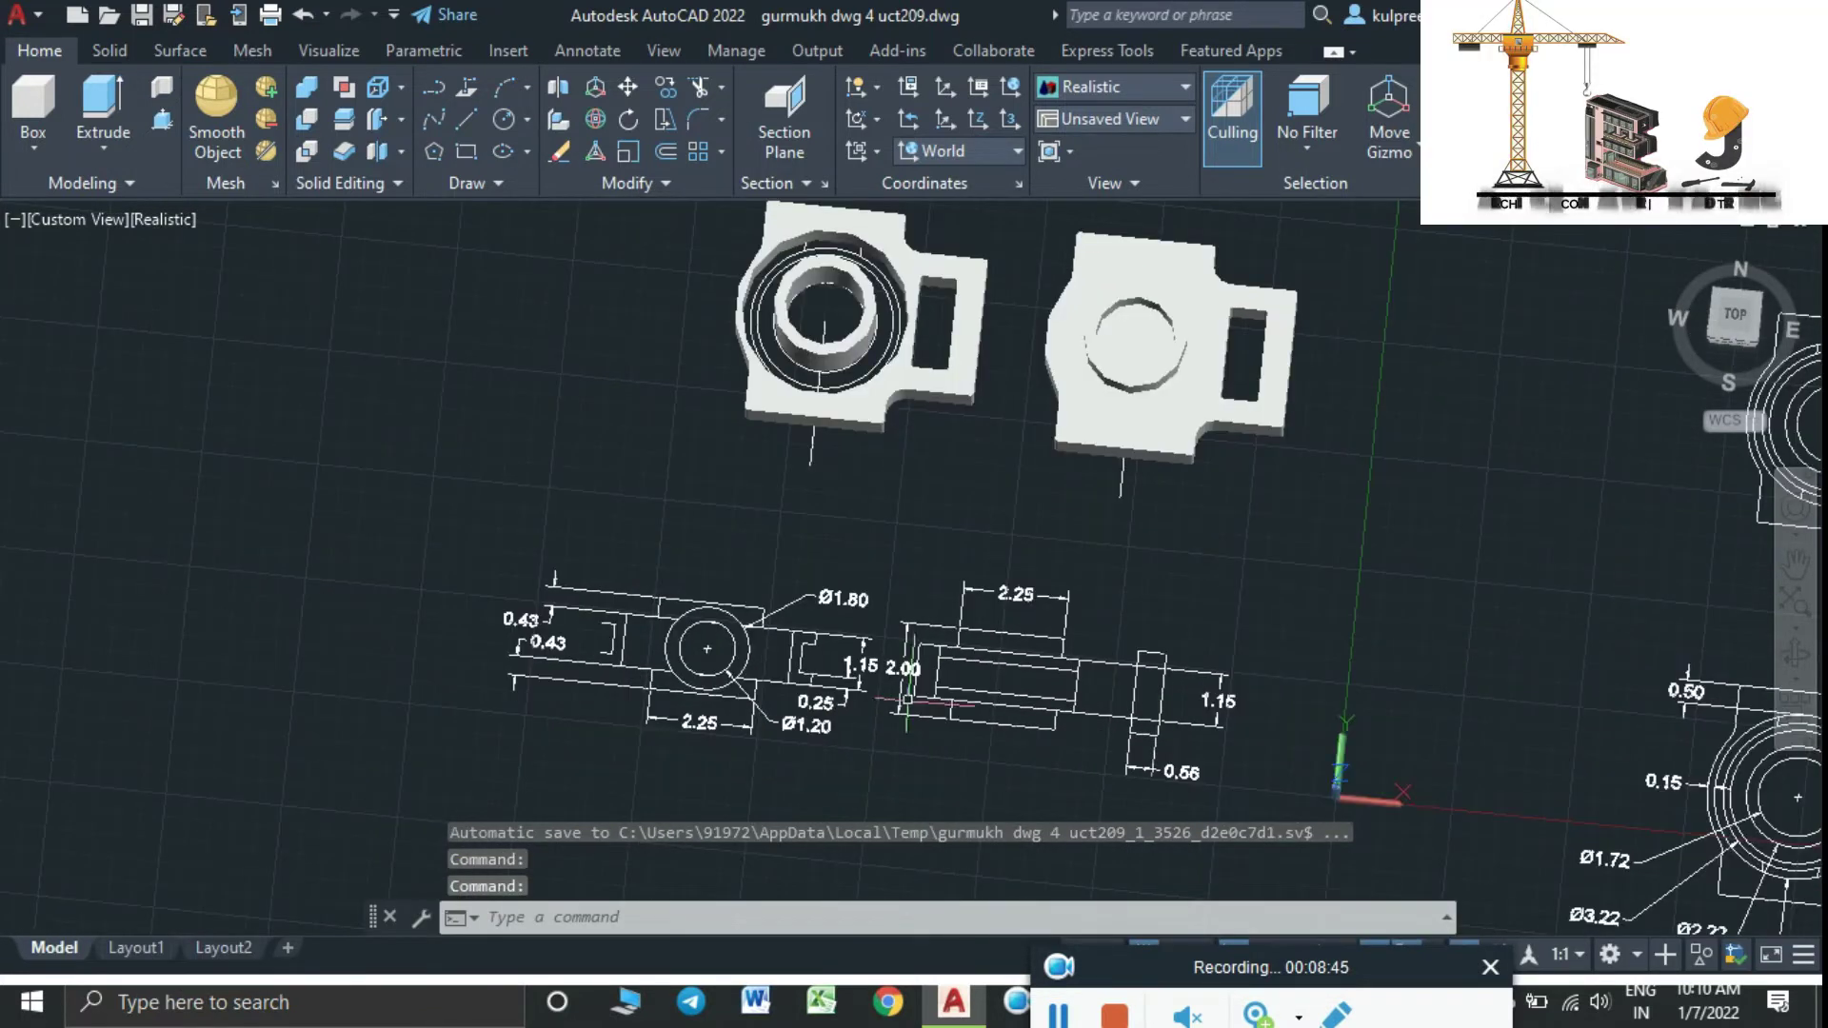
scroll(699, 694, up, 2)
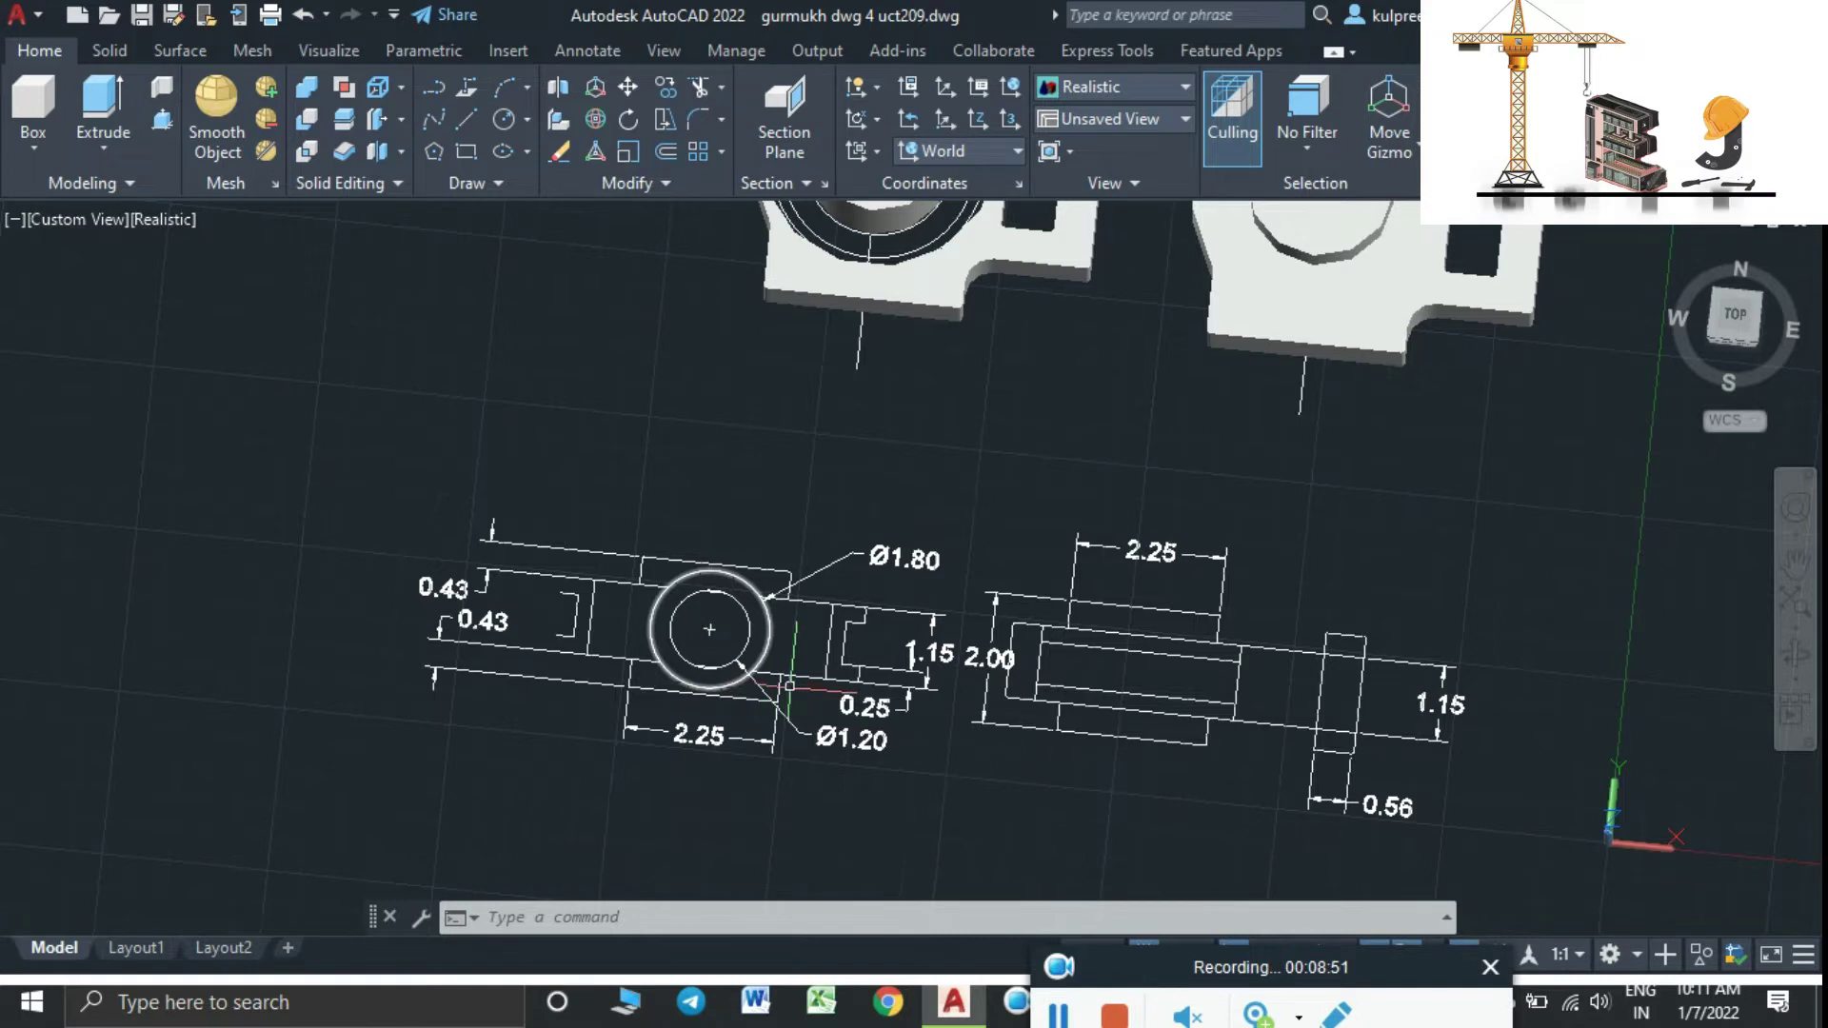
scroll(790, 686, down, 2)
scroll(1059, 724, up, 1)
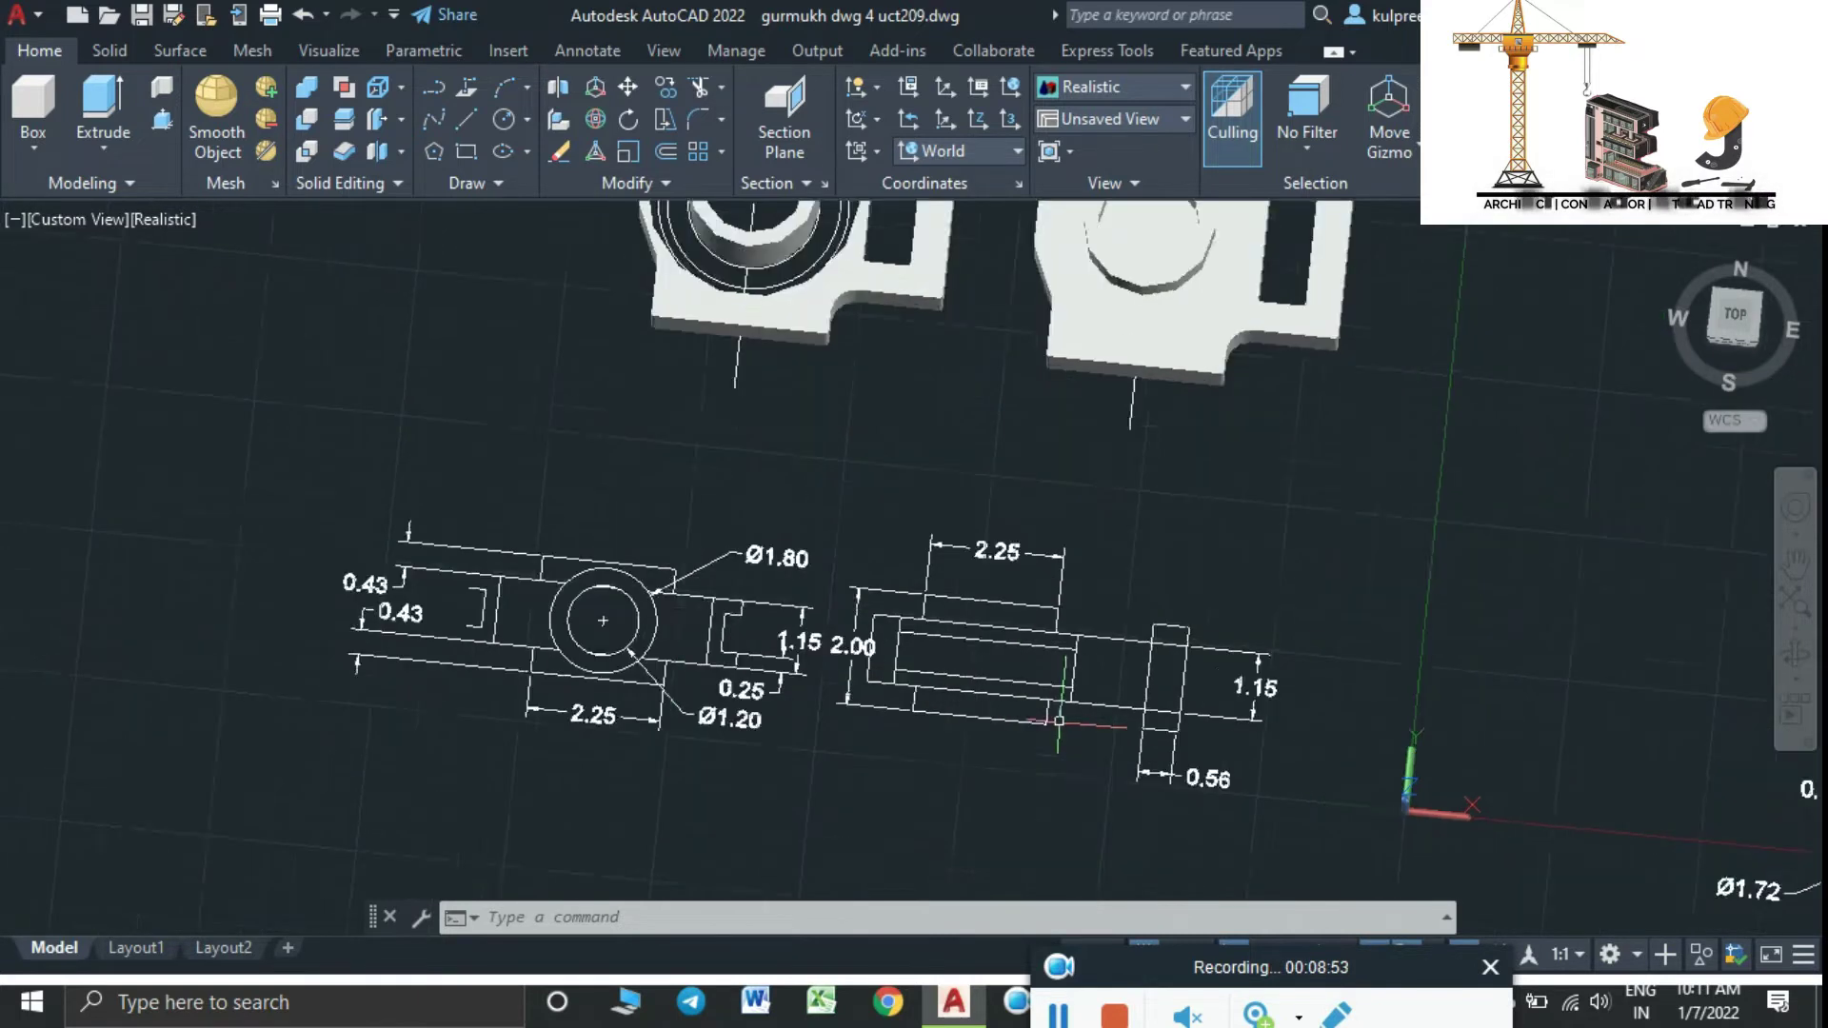
scroll(1058, 723, up, 2)
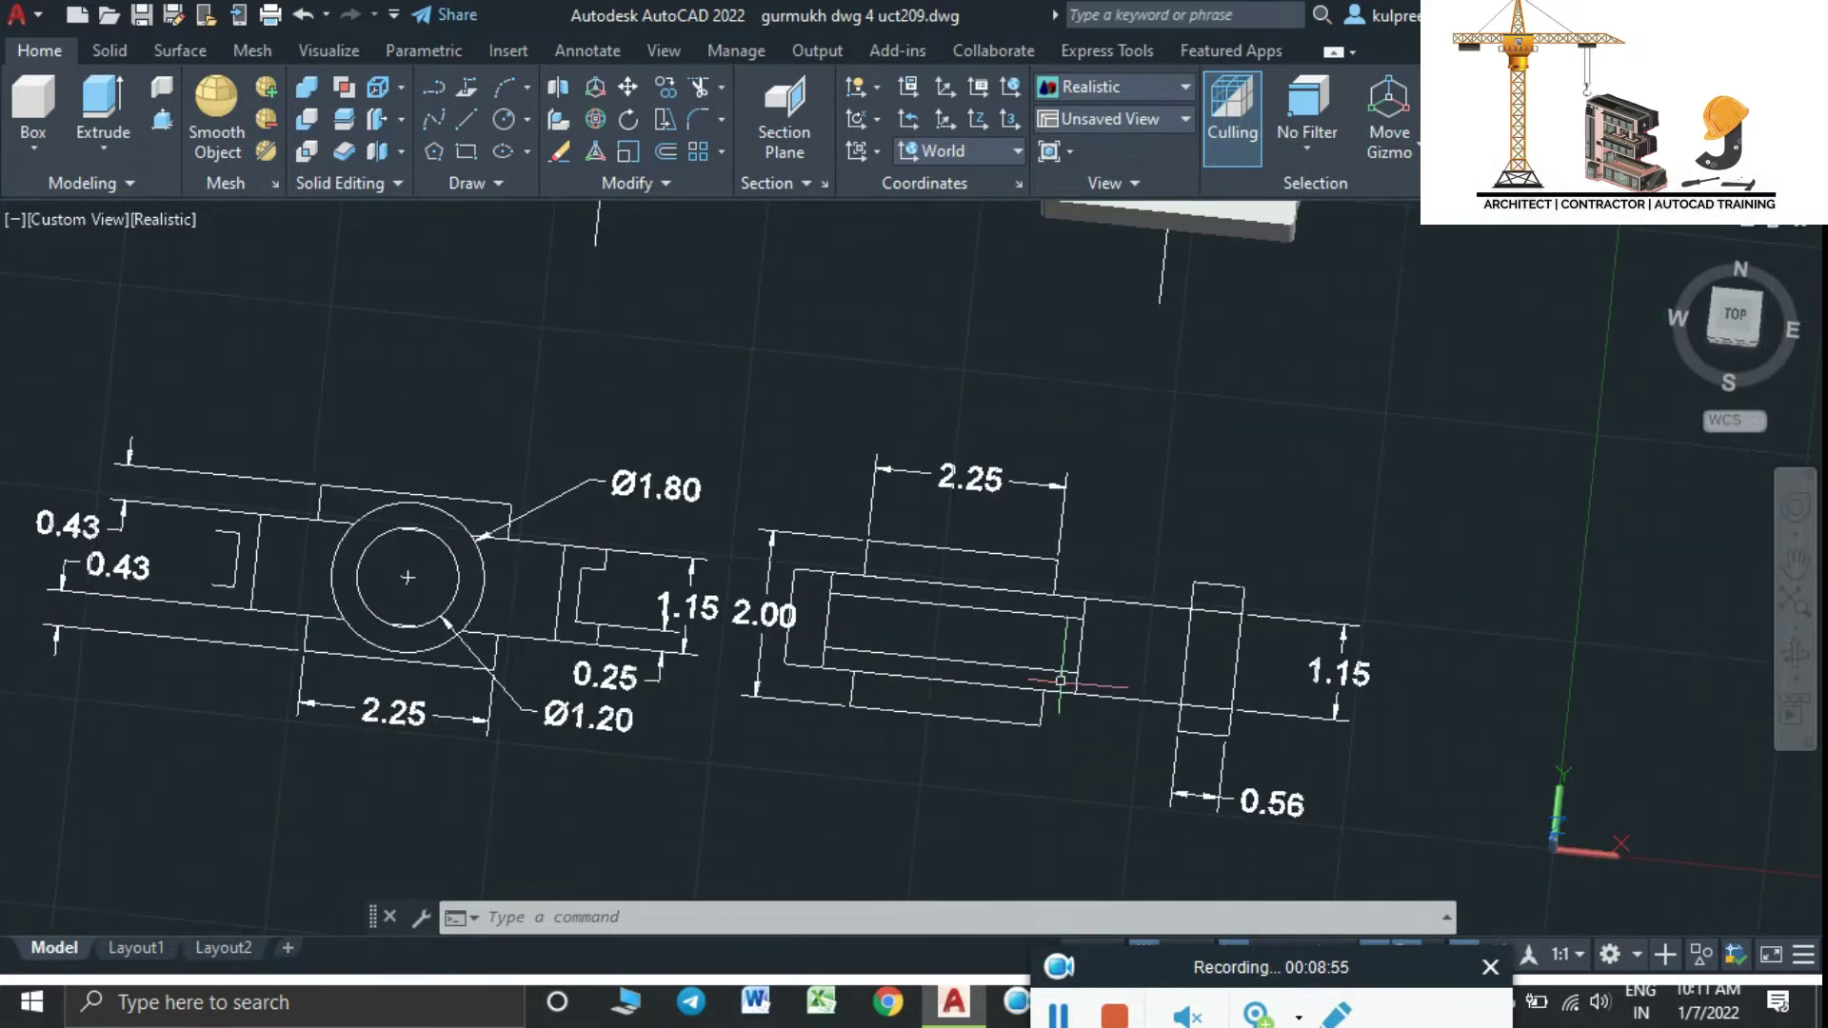
mouse_move(1061, 680)
middle_down()
mouse_move(1146, 746)
mouse_move(1169, 693)
mouse_move(1160, 770)
middle_up()
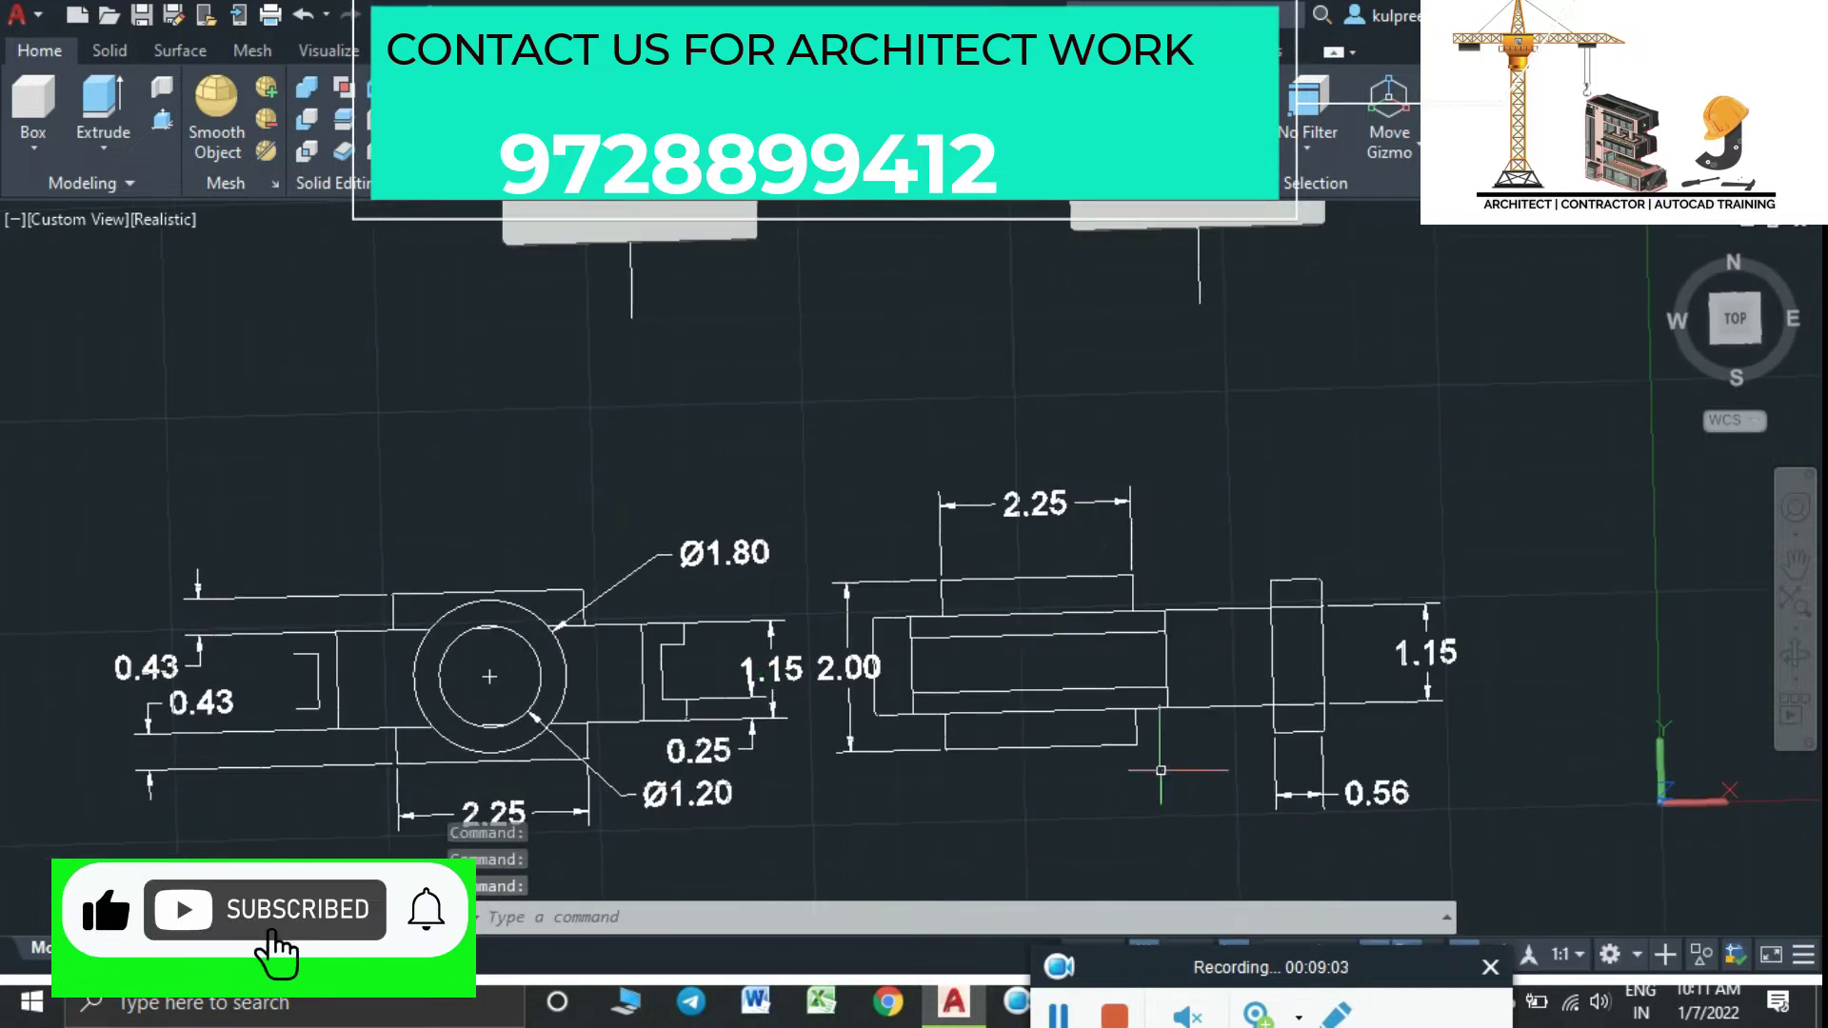
scroll(318, 718, up, 3)
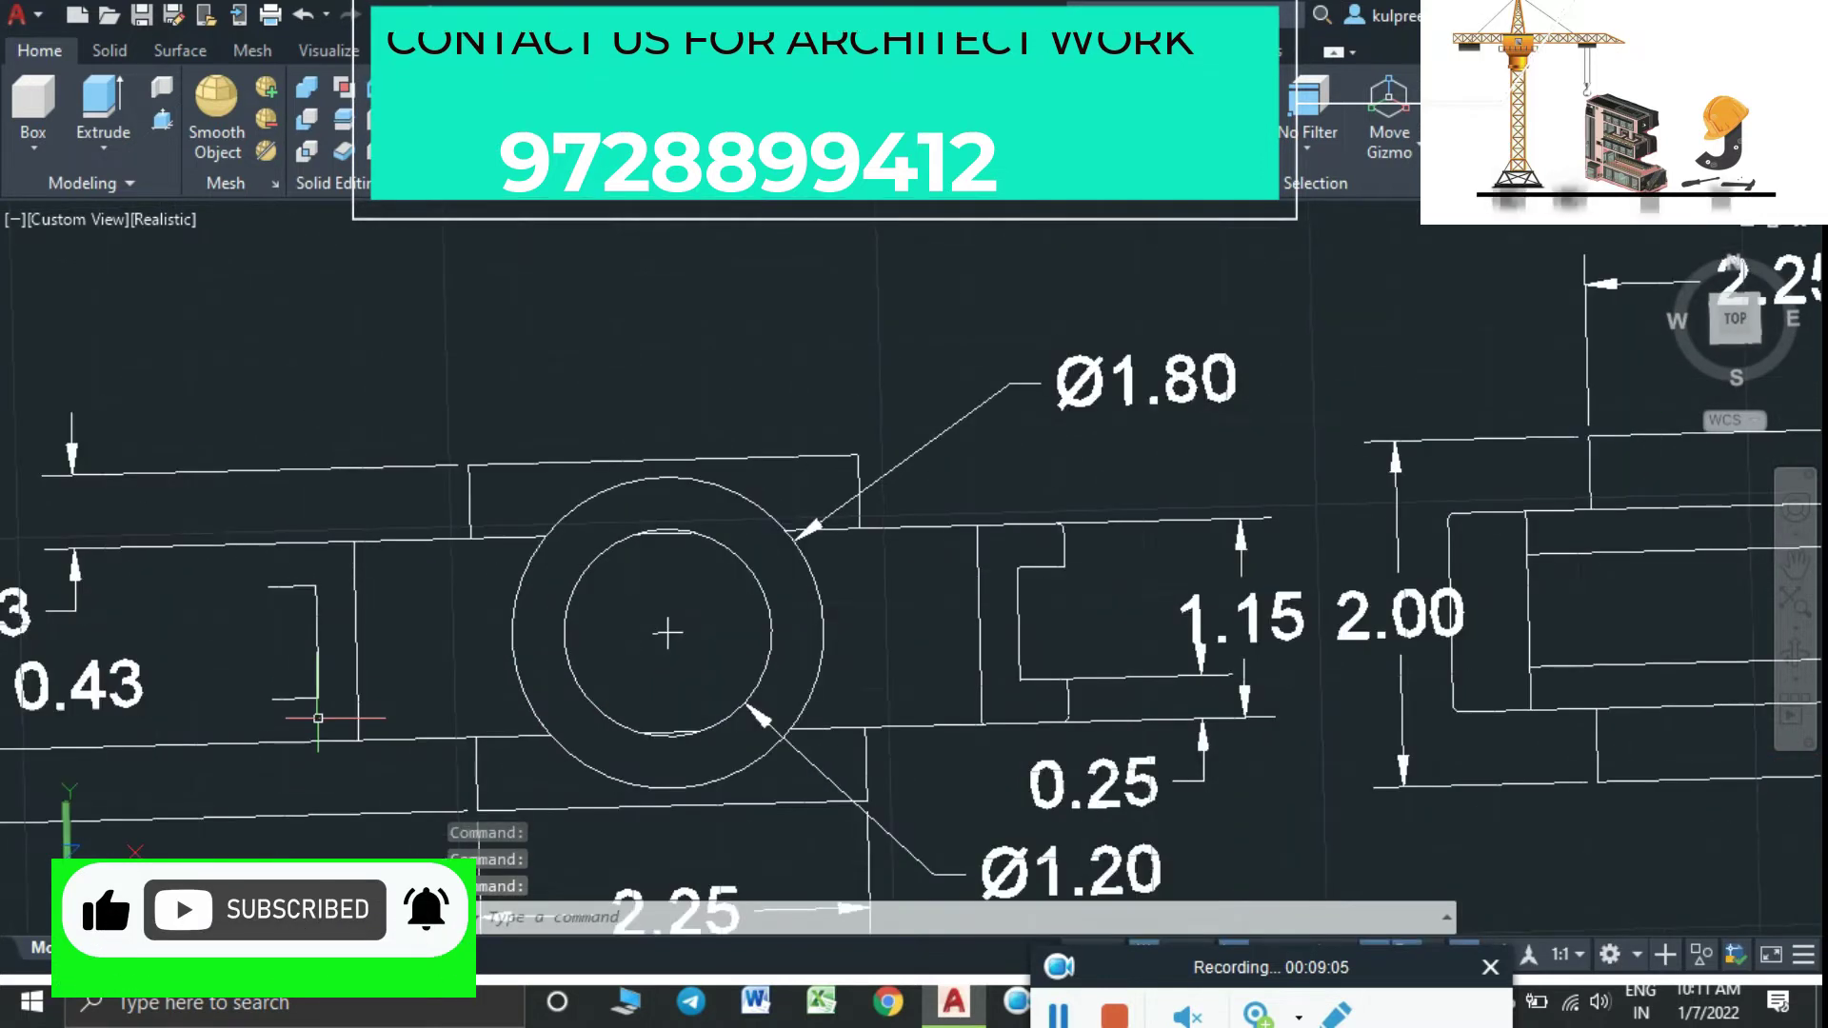
scroll(318, 718, down, 2)
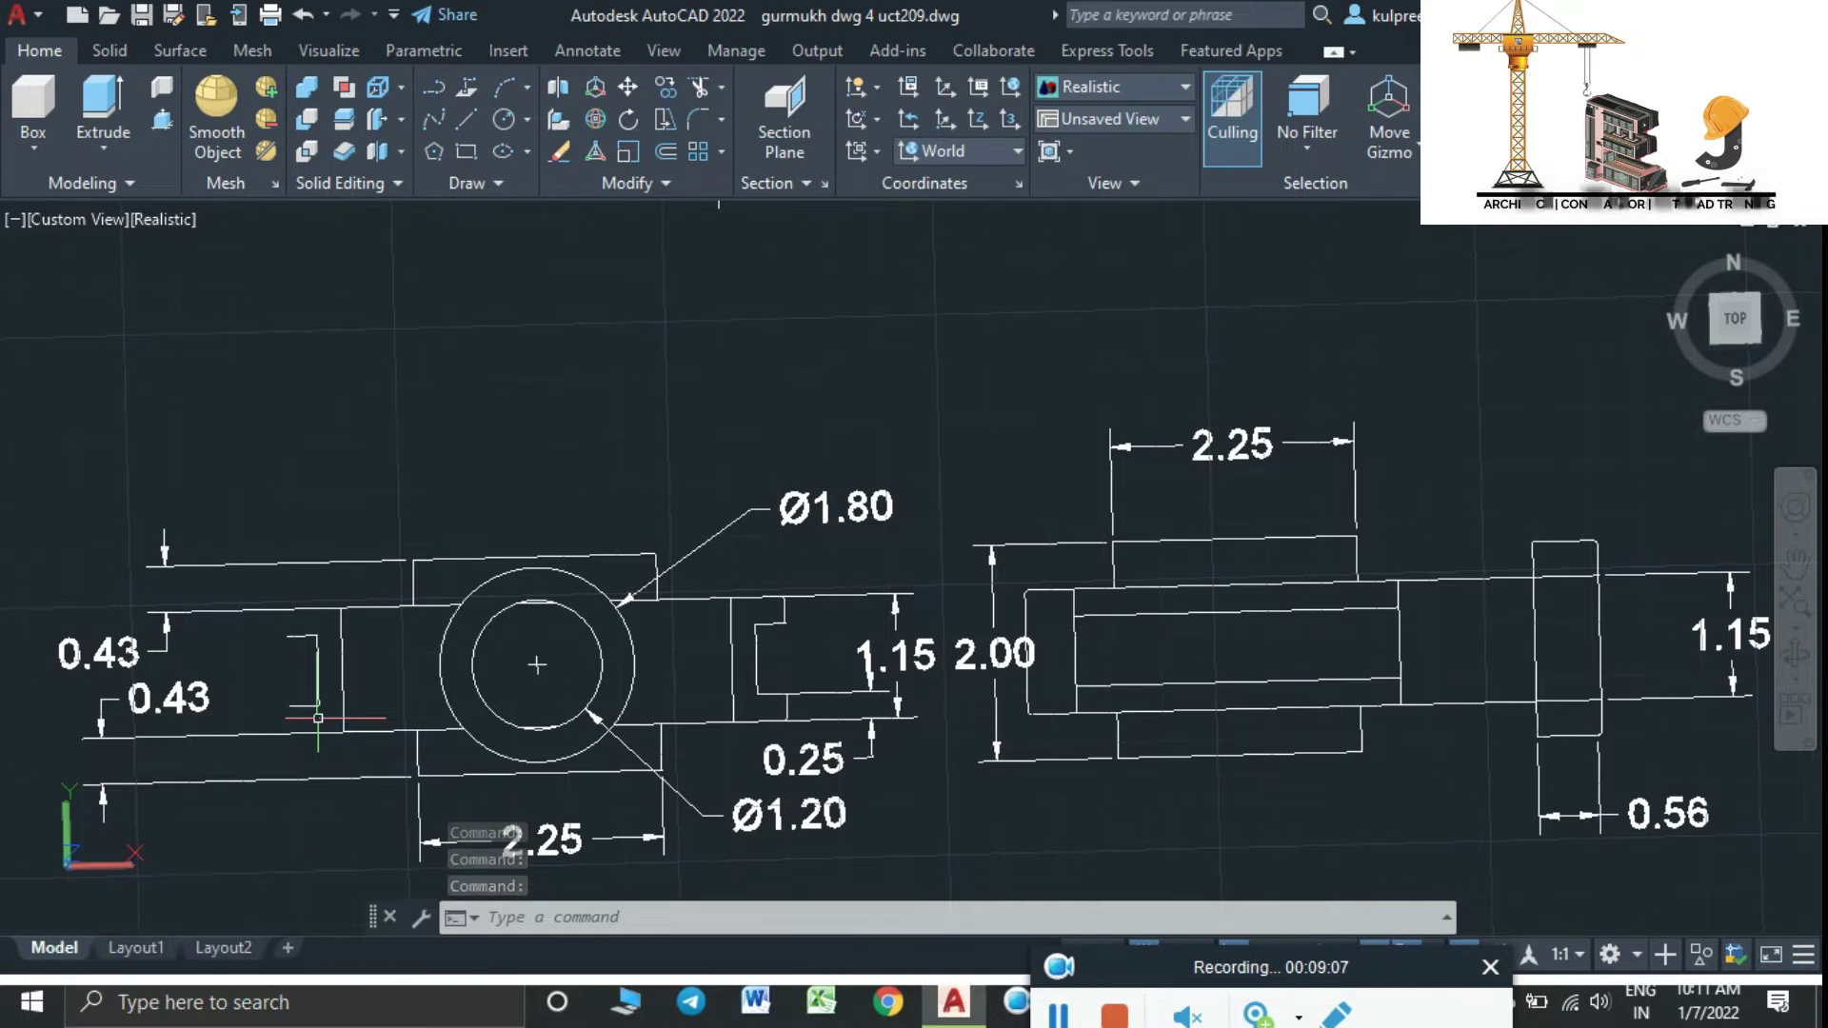
shift+middle_drag(321, 720, 306, 710)
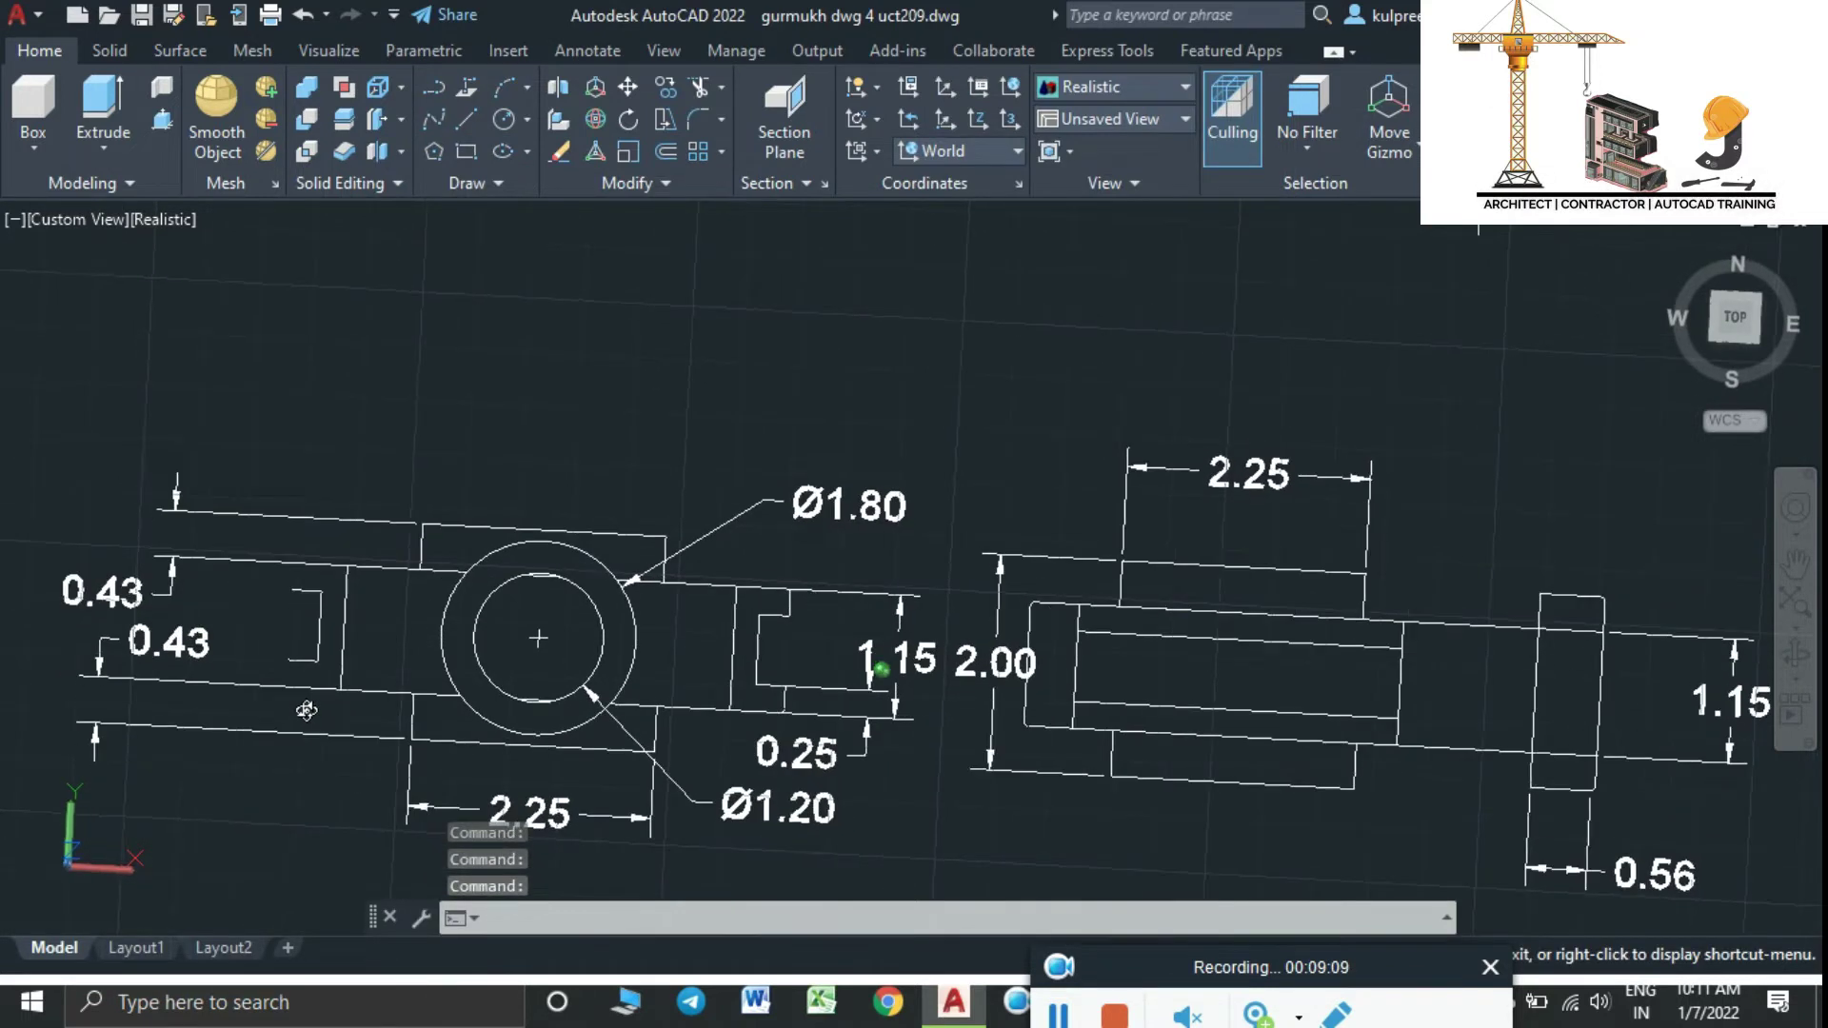
scroll(305, 707, up, 2)
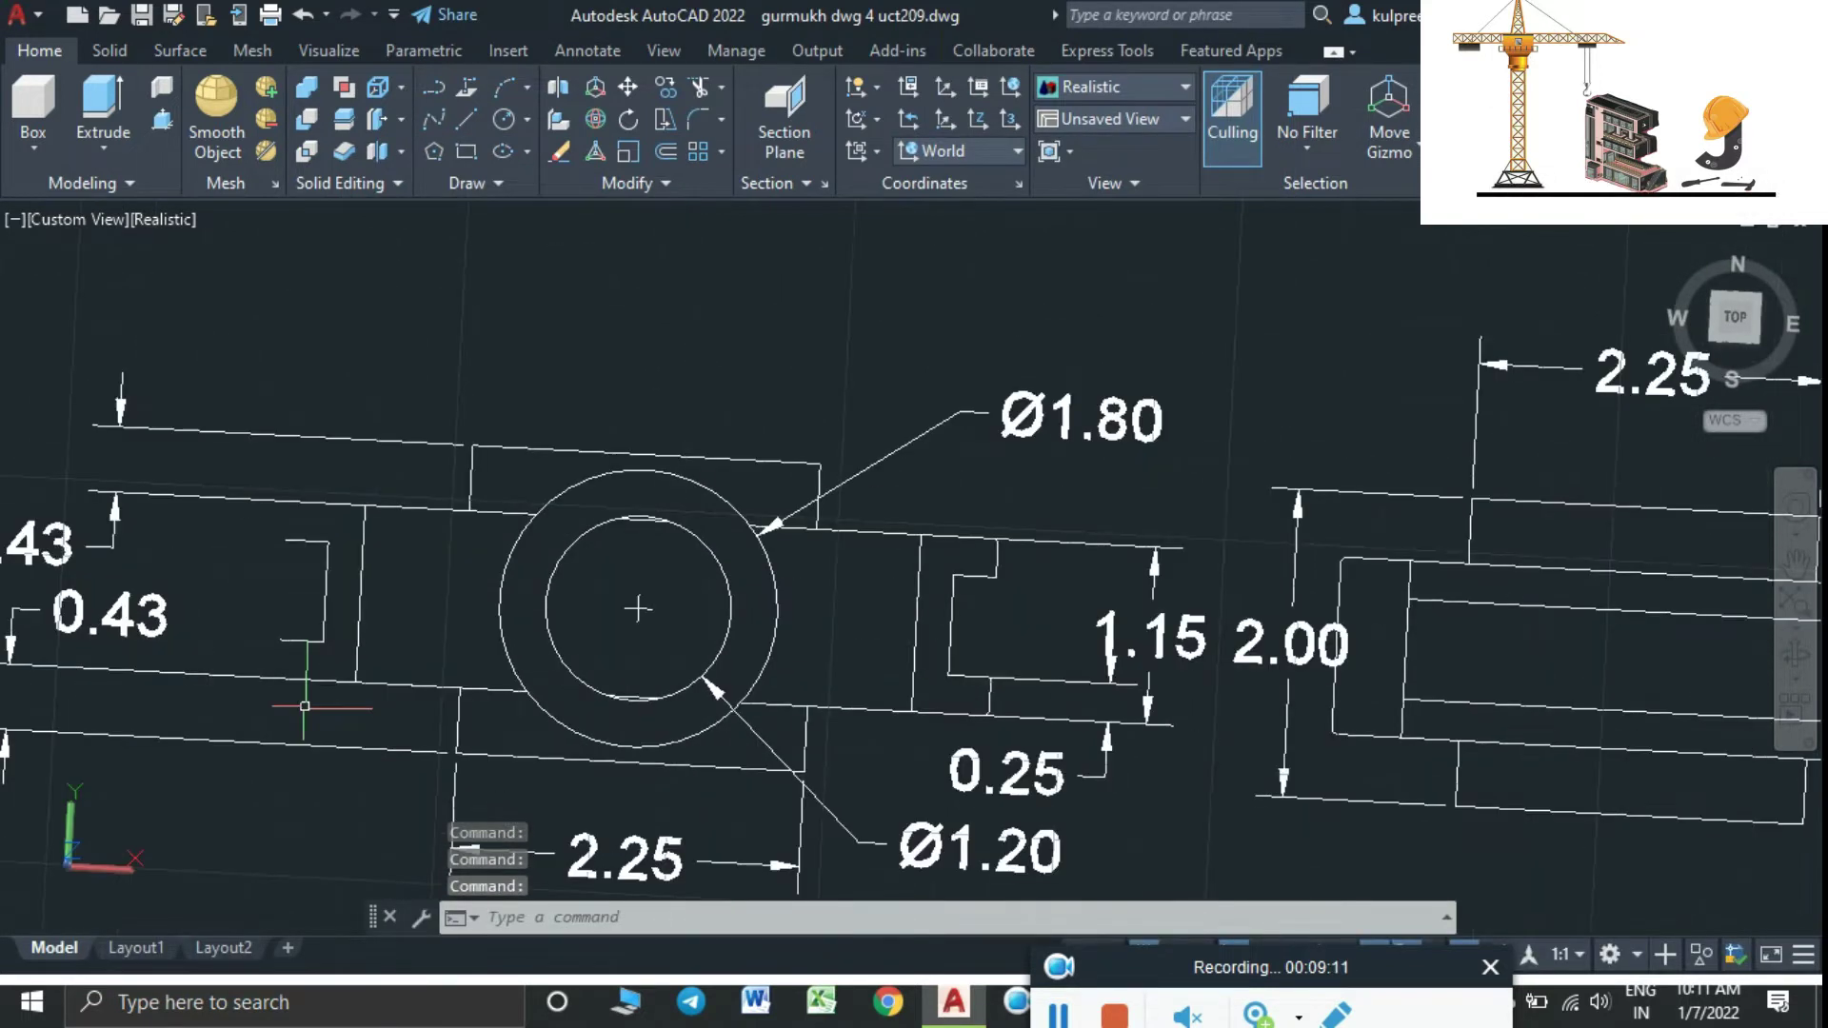
scroll(305, 707, down, 2)
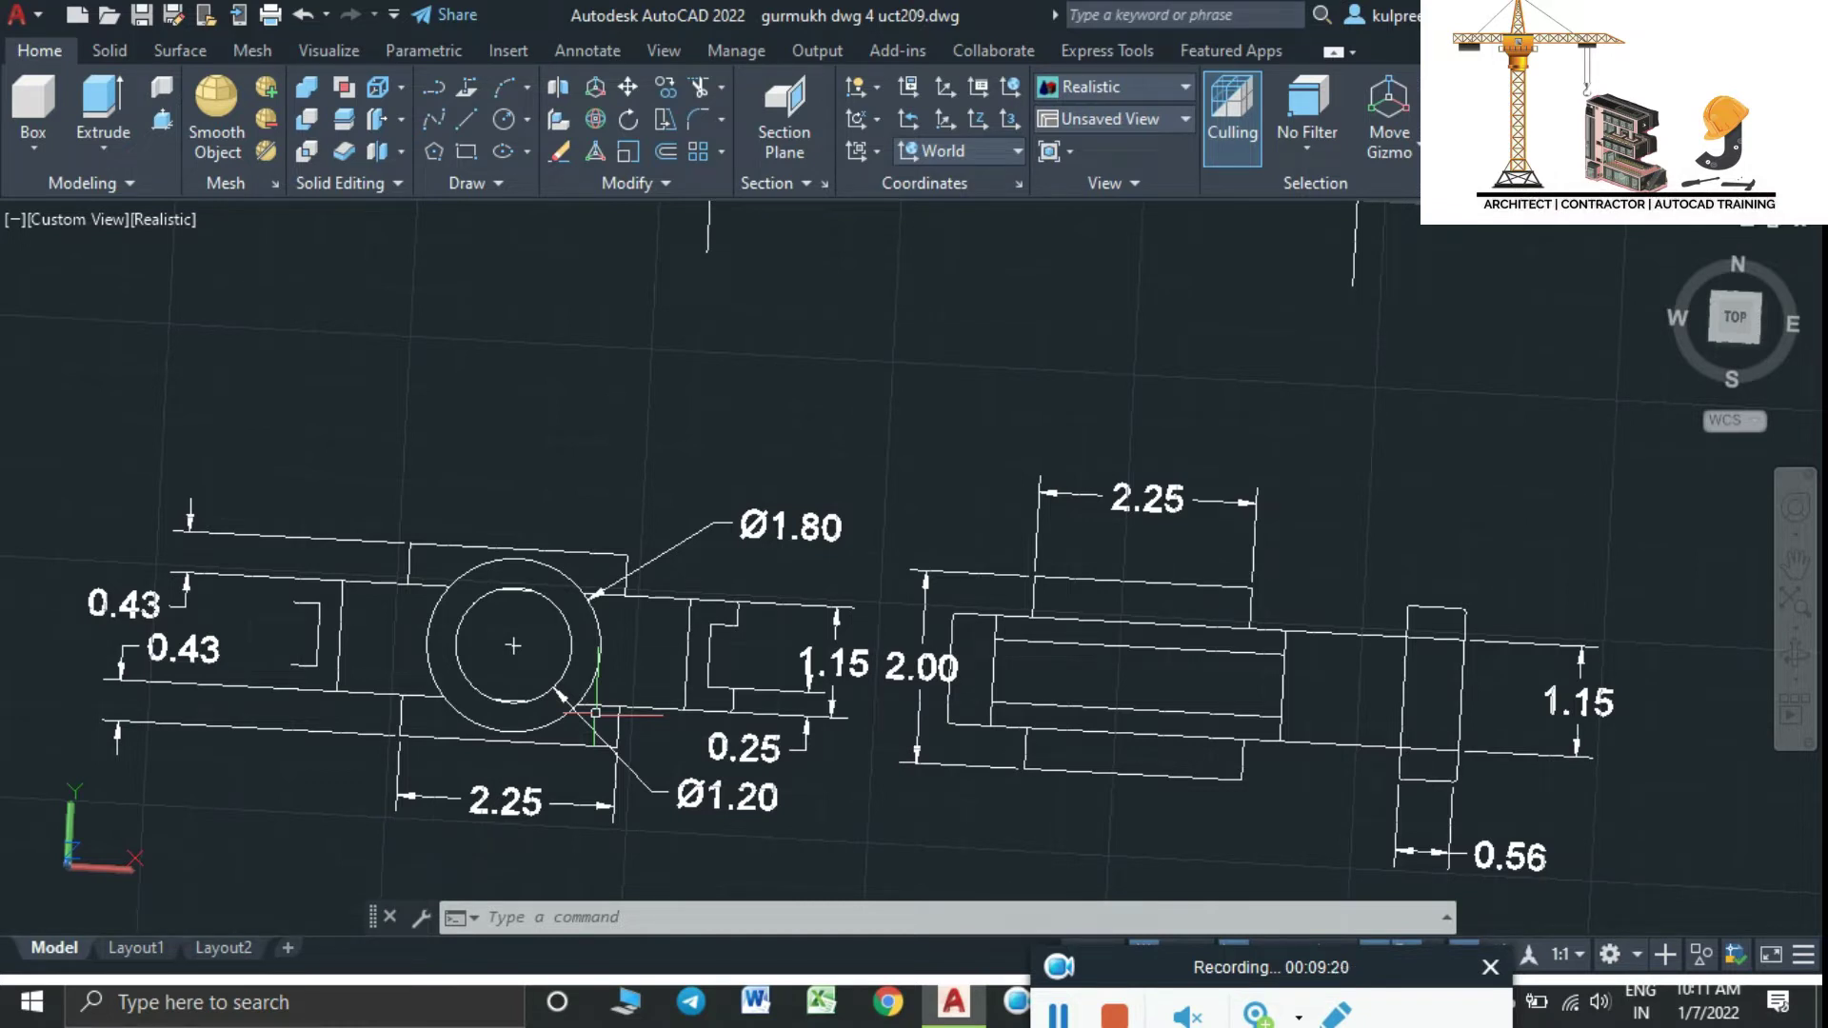
Draw a 0.56-high cylinder centred on the circle, with its base matching the Ø1.20 circle
text(Cyl)
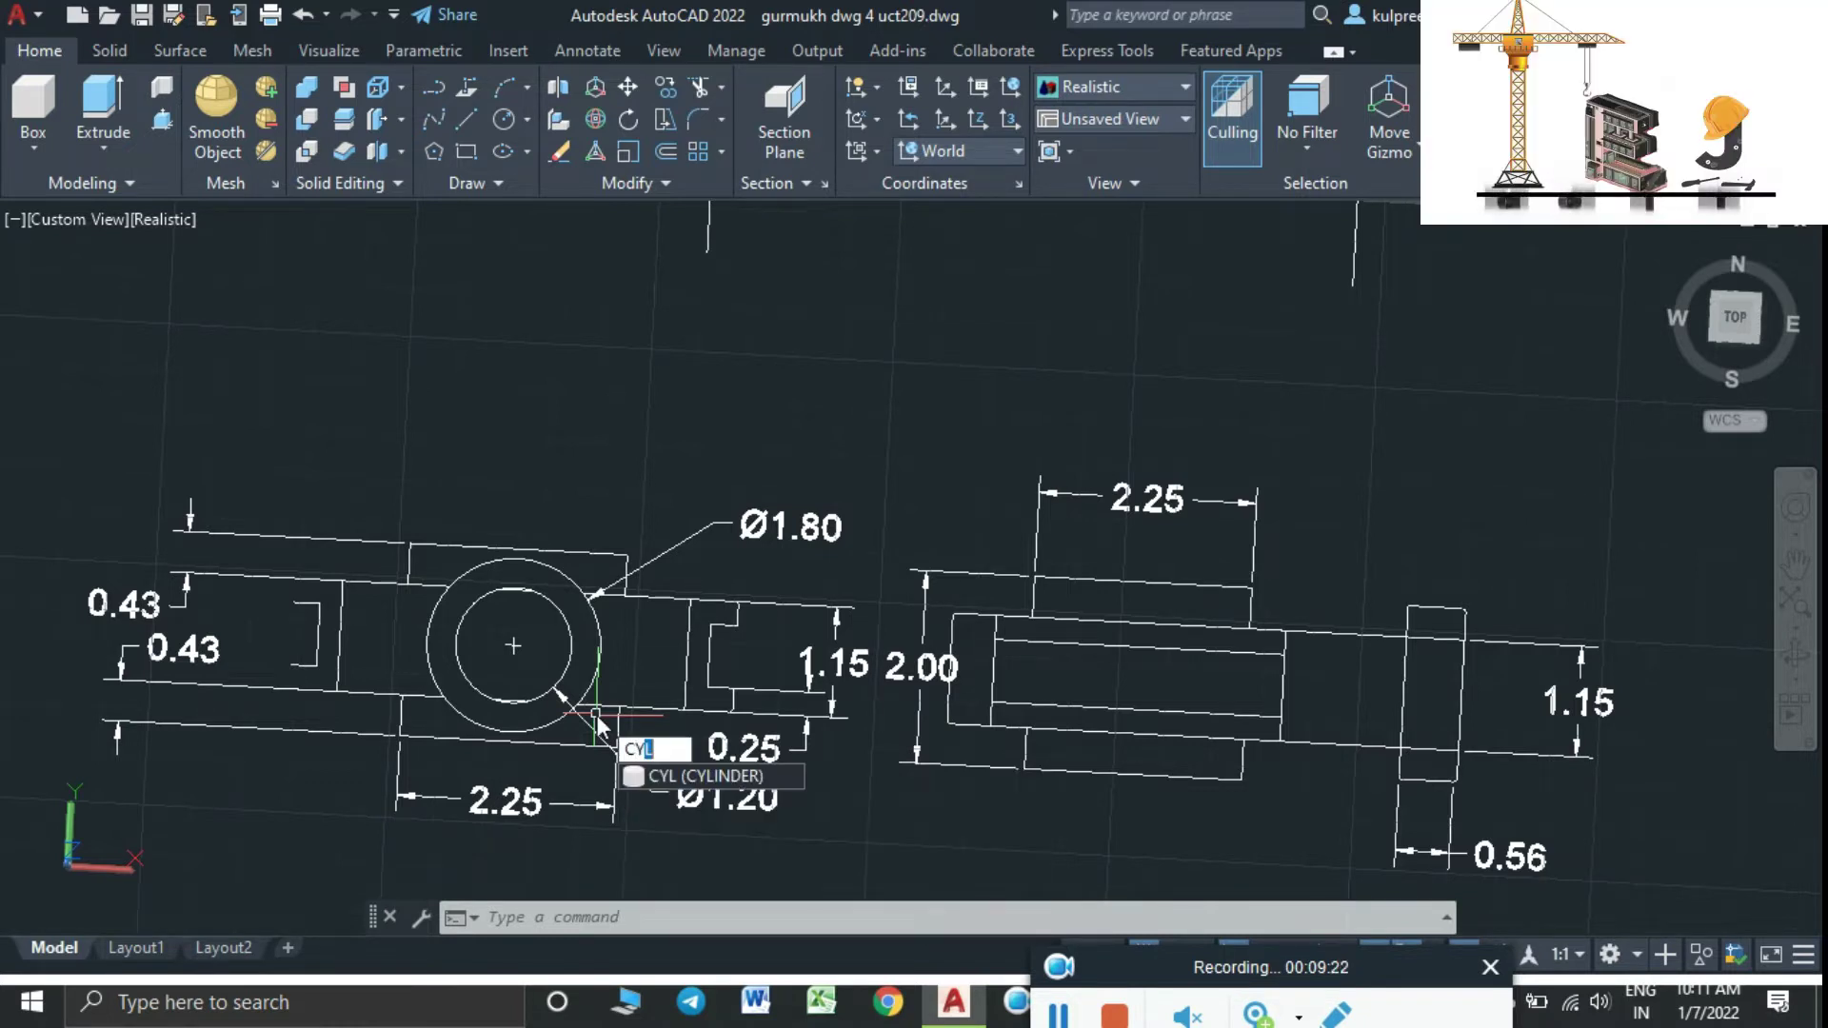
key(Return)
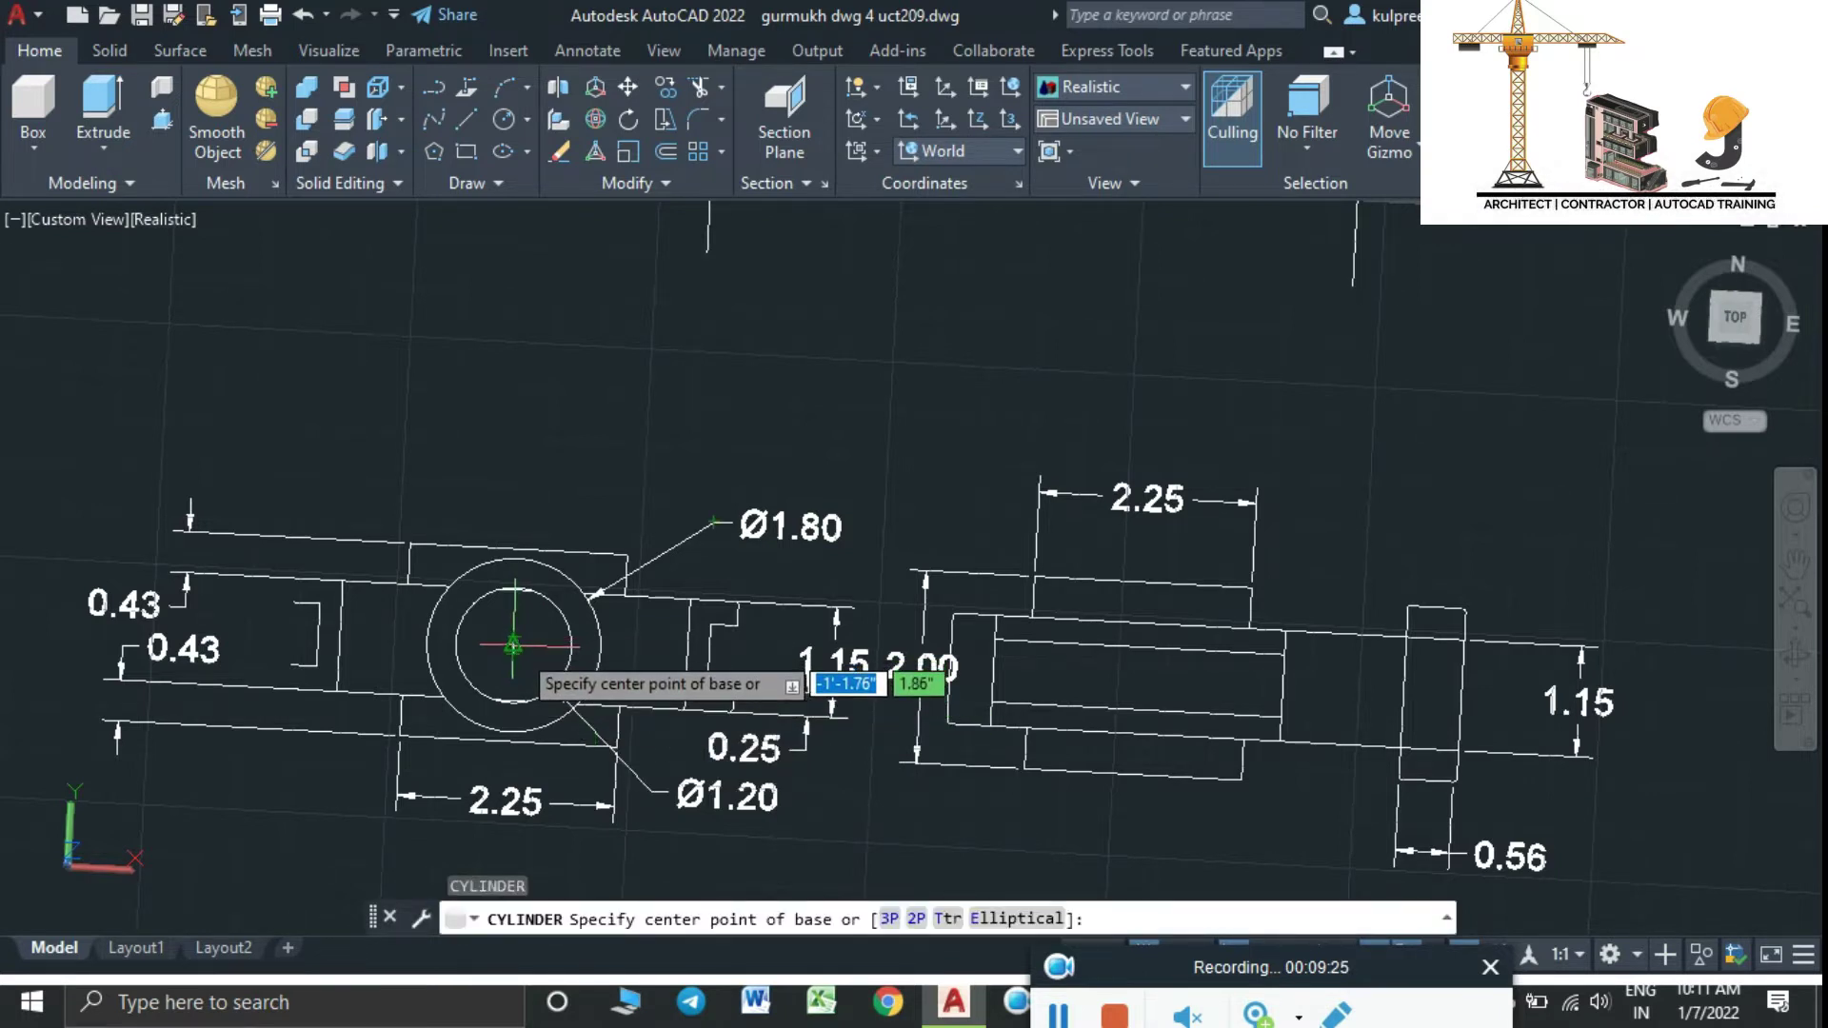
mouse_move(512, 646)
shift+middle_down()
mouse_move(664, 476)
mouse_move(685, 495)
shift+middle_up()
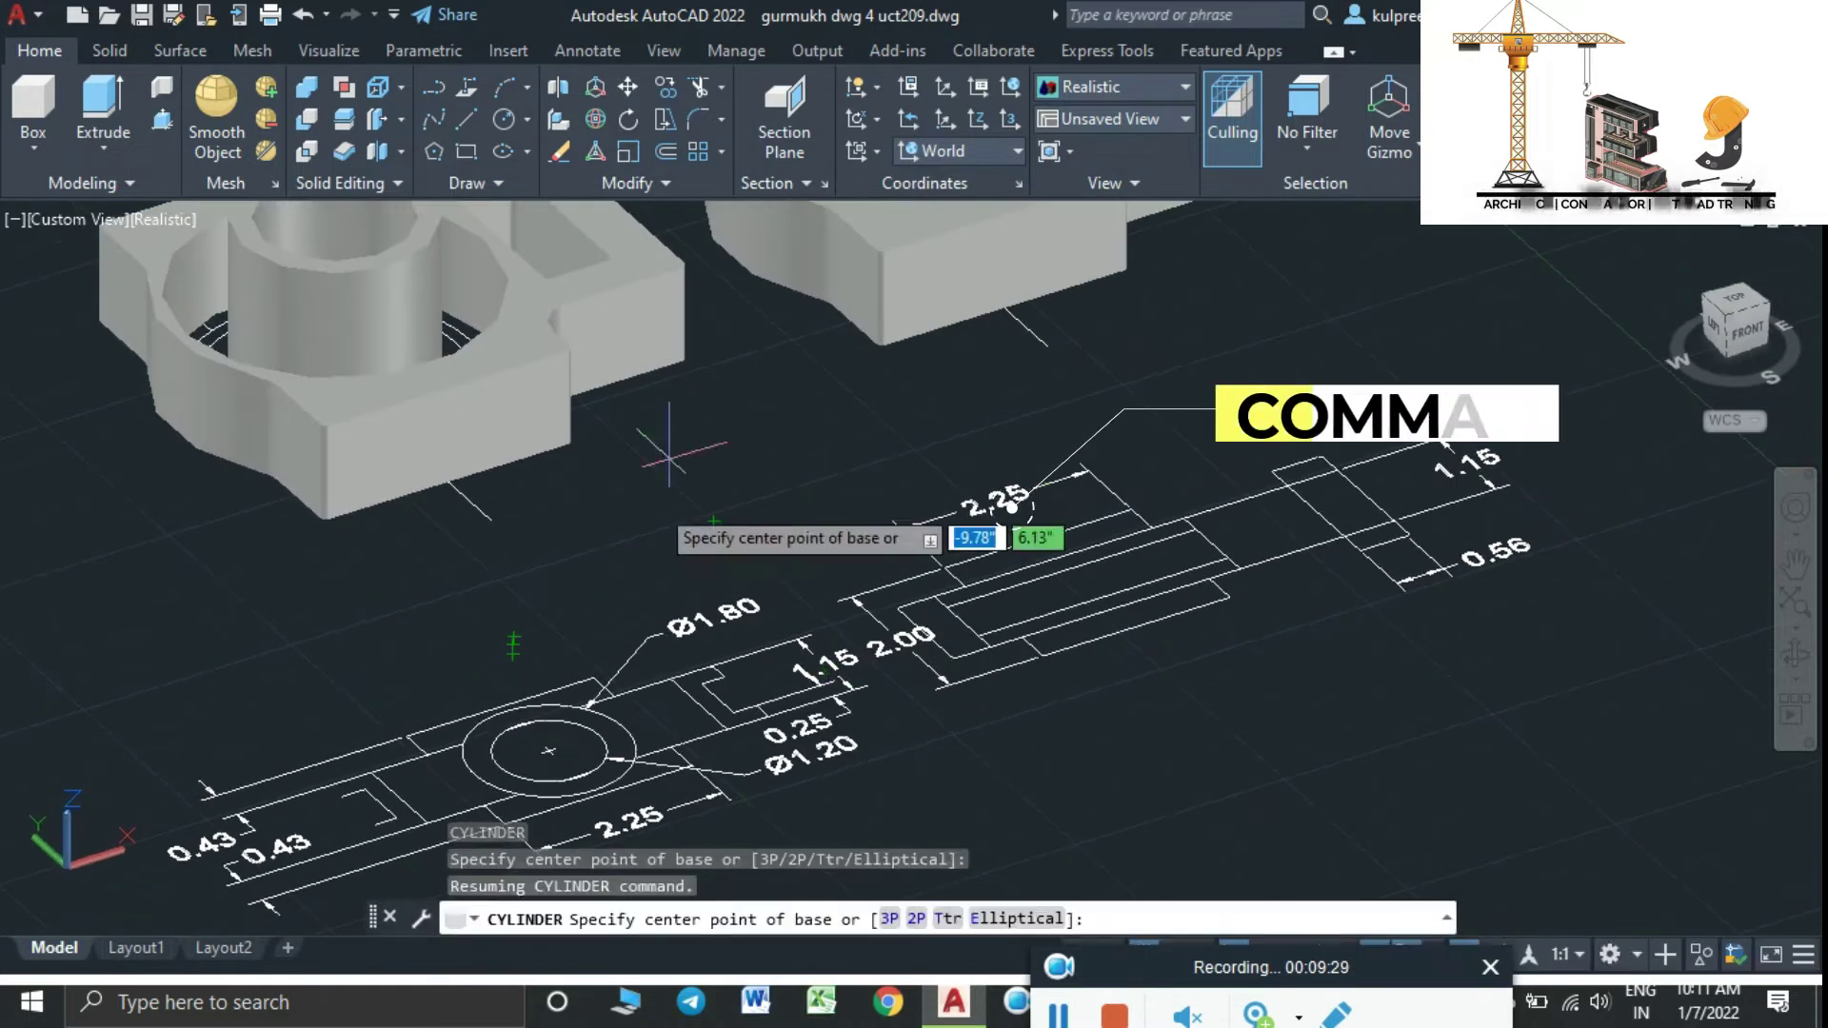
scroll(549, 752, up, 3)
scroll(533, 733, up, 2)
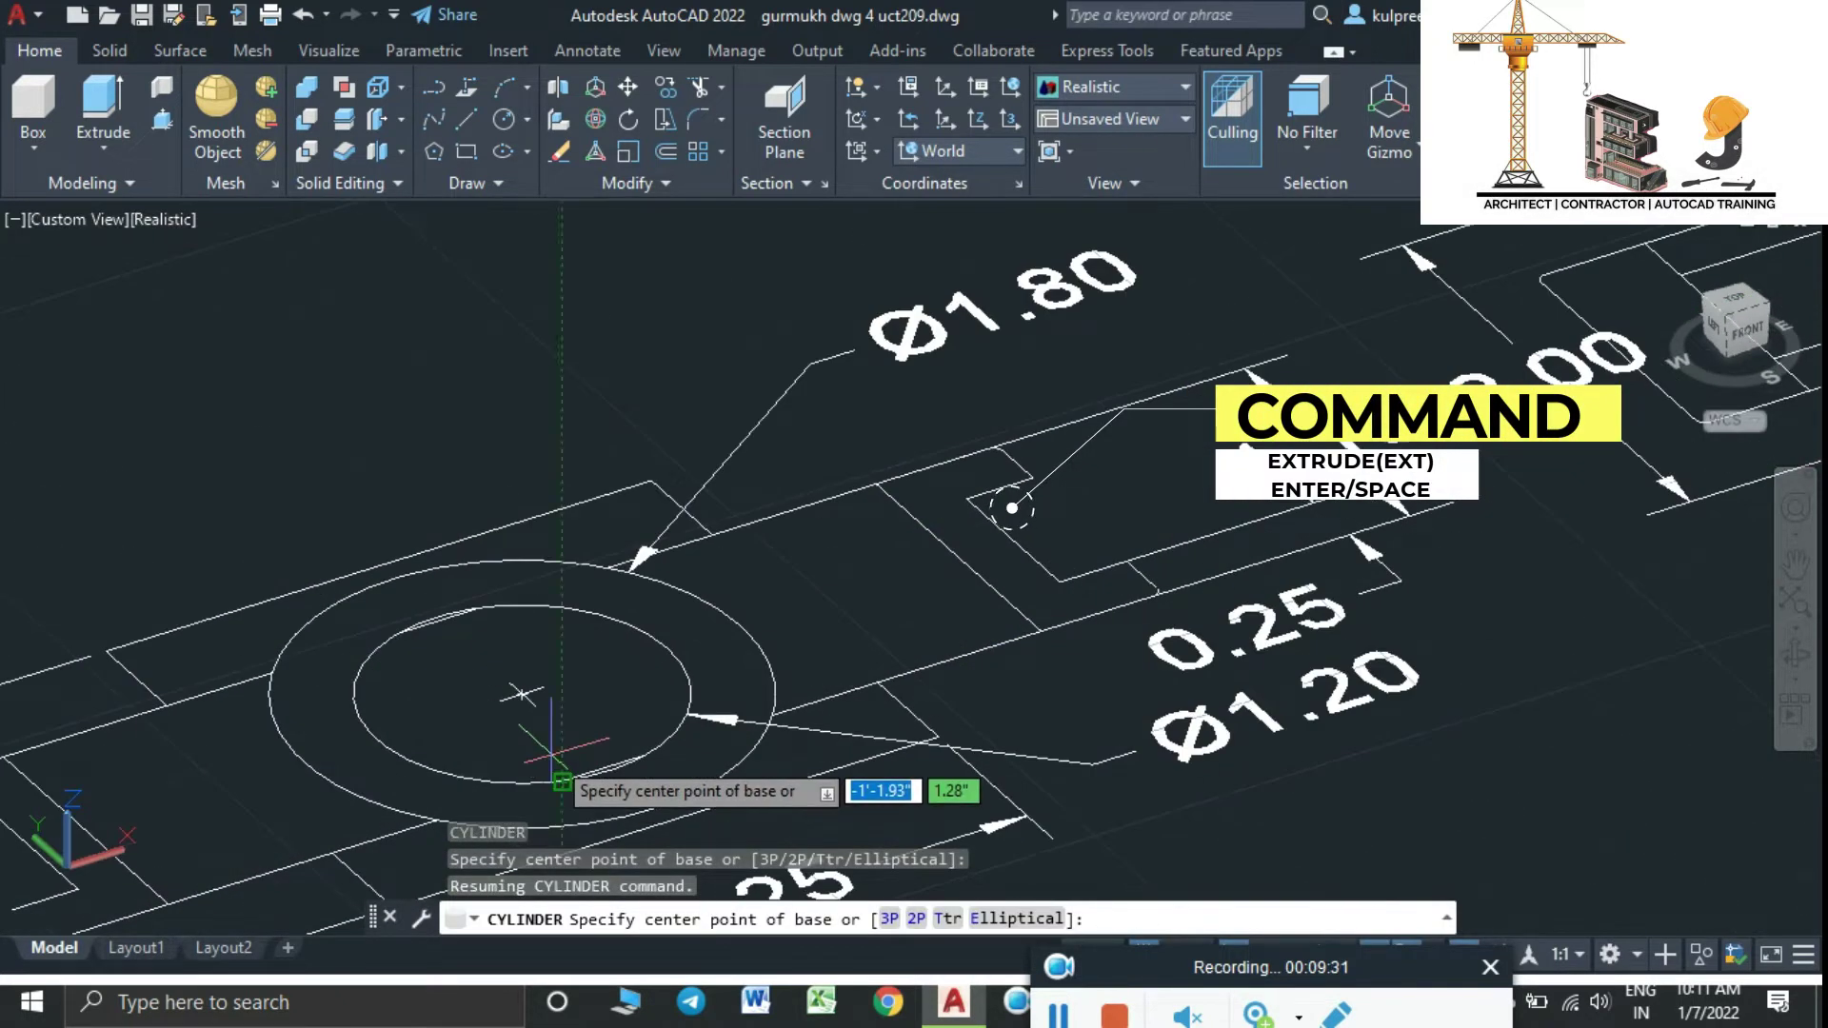
click(522, 694)
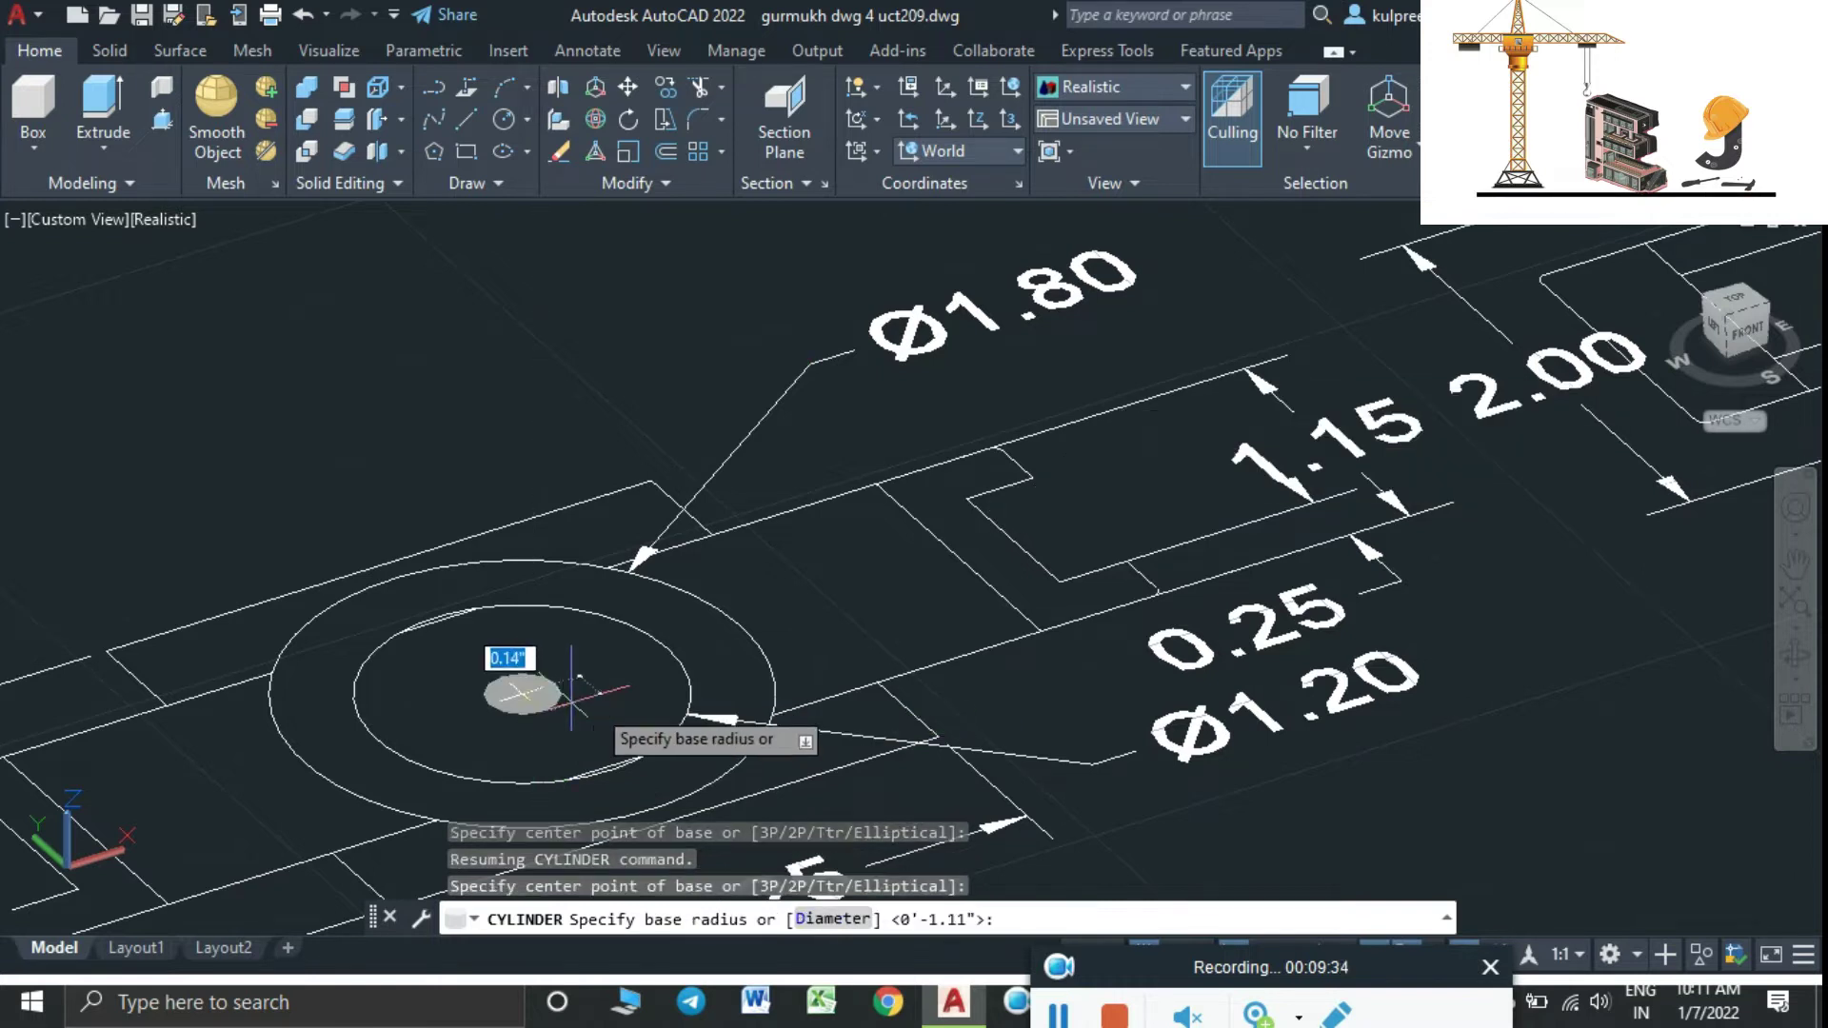
click(687, 712)
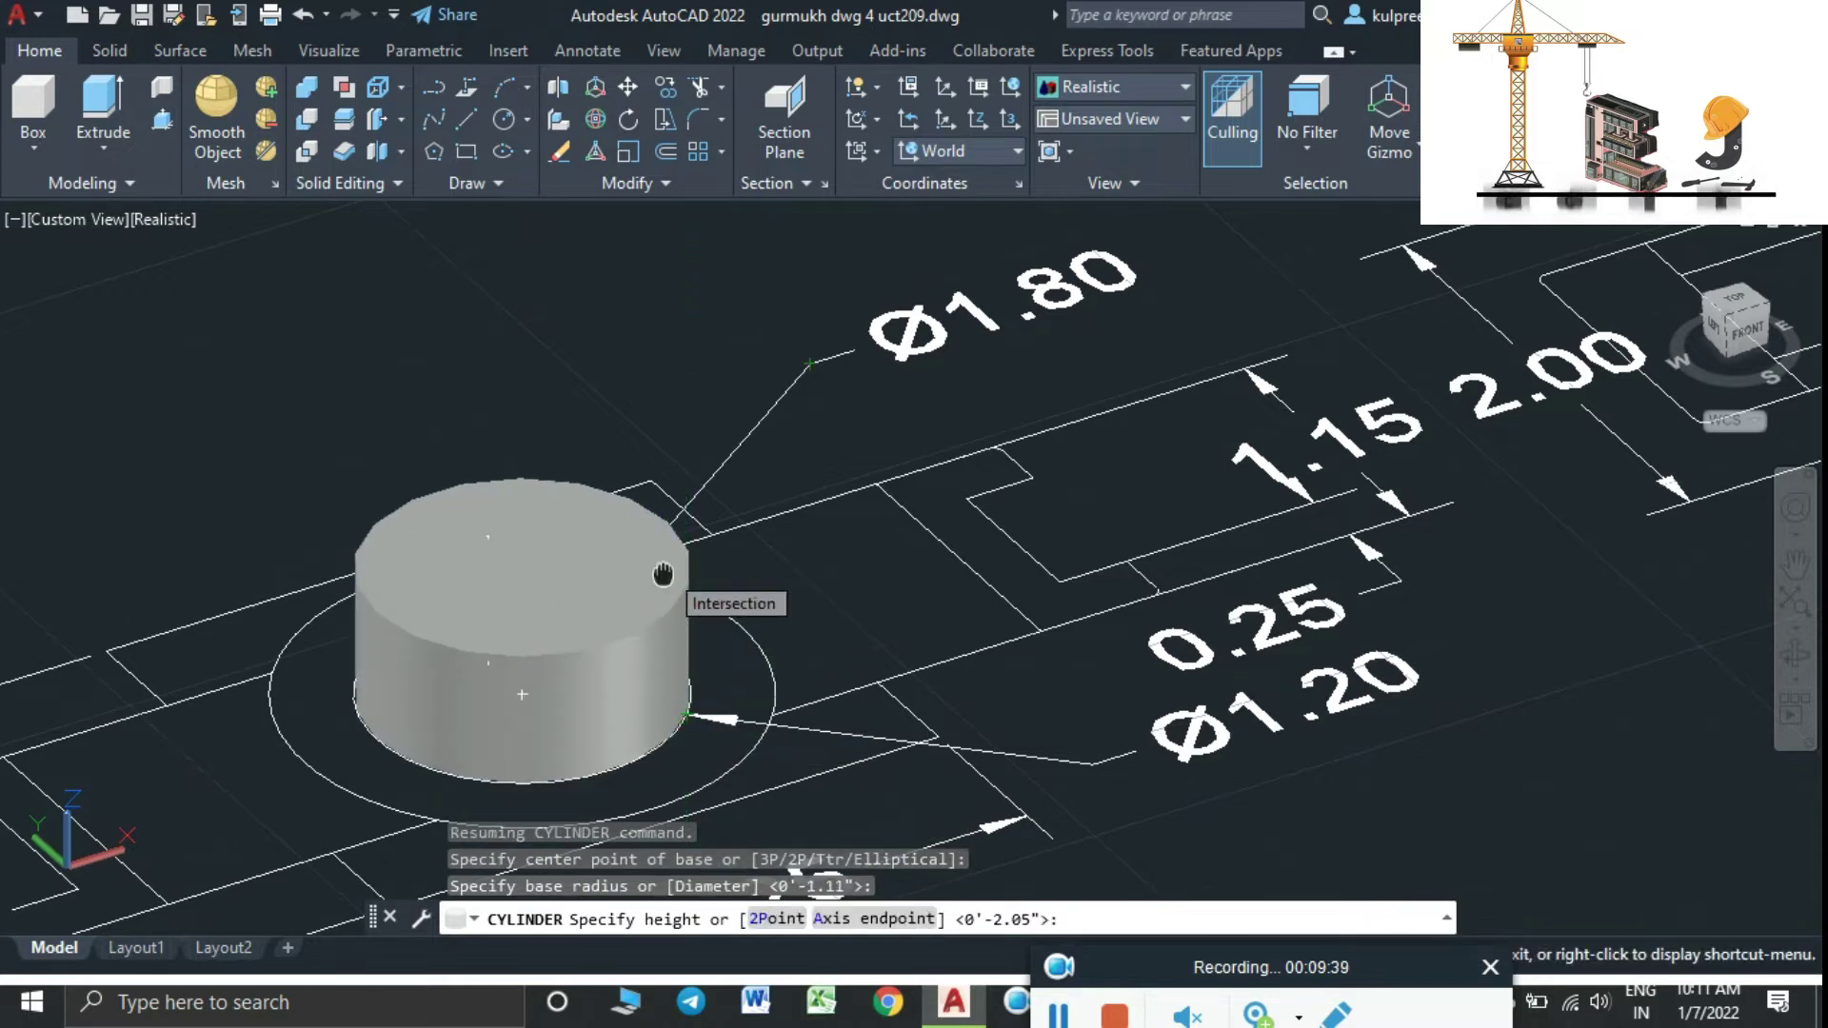
scroll(165, 866, down, 2)
scroll(470, 671, down, 2)
text(0.56")
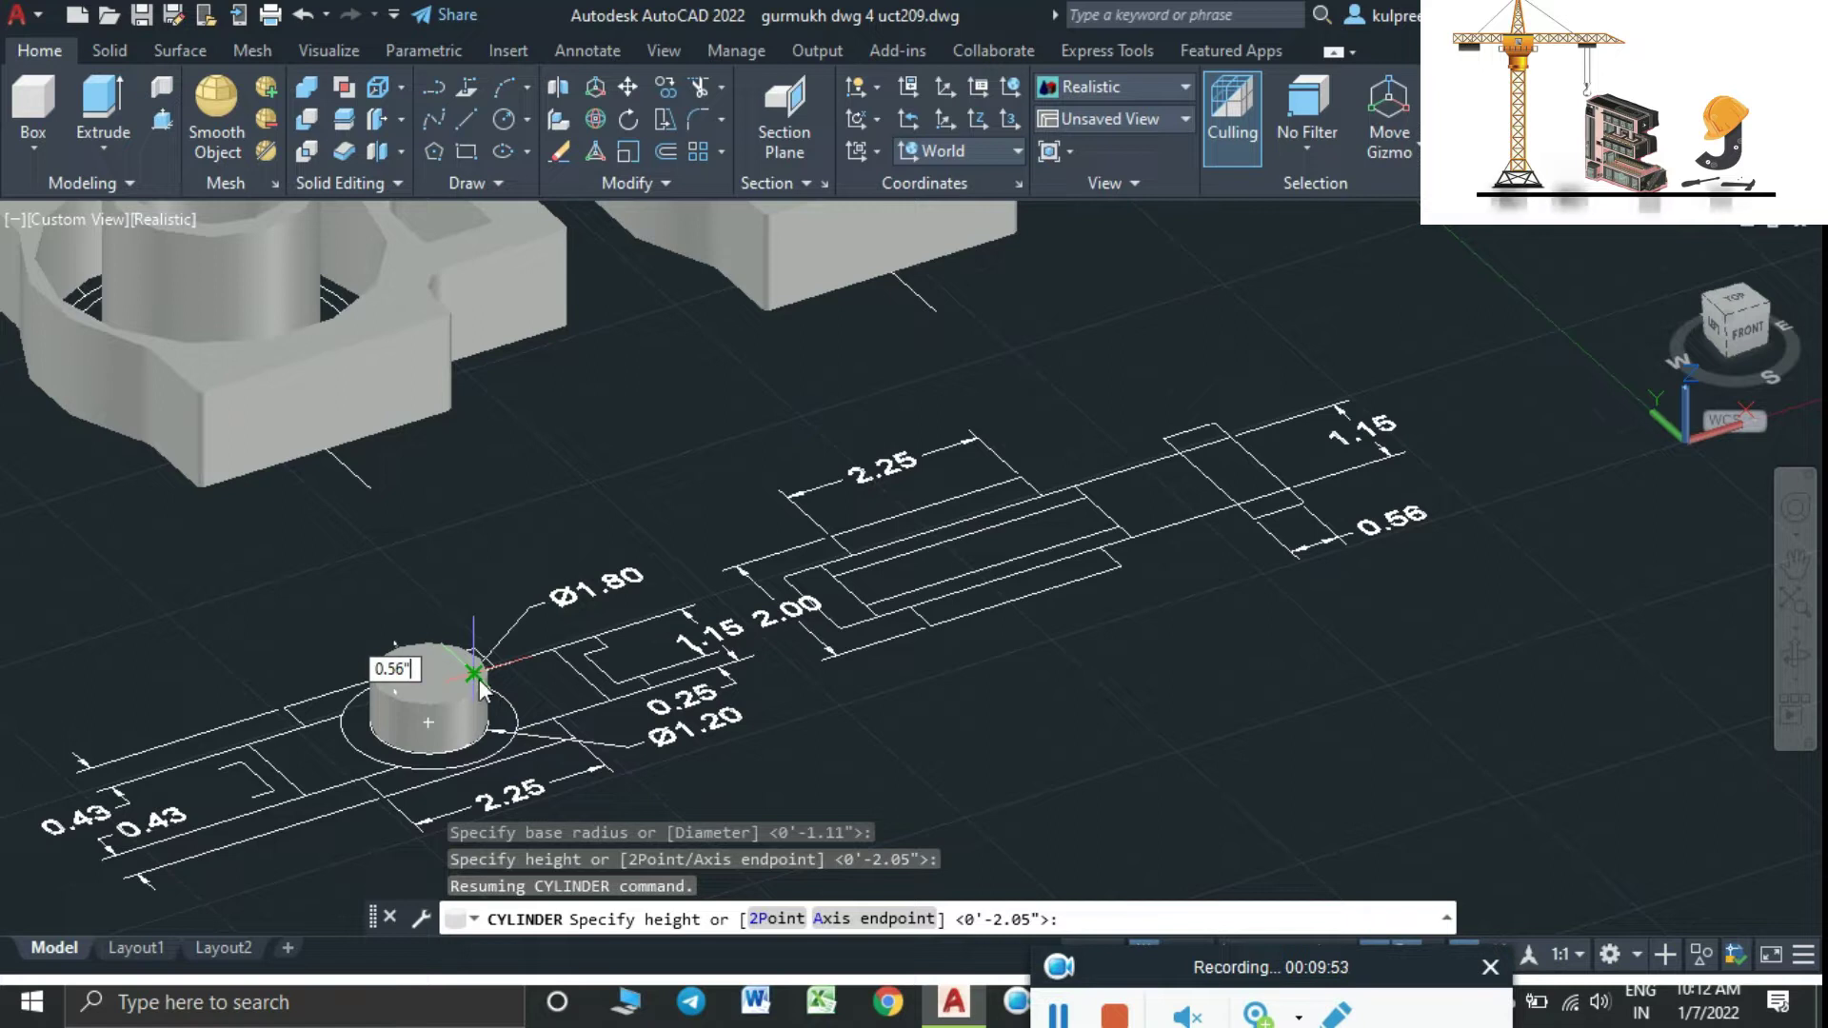
key(Return)
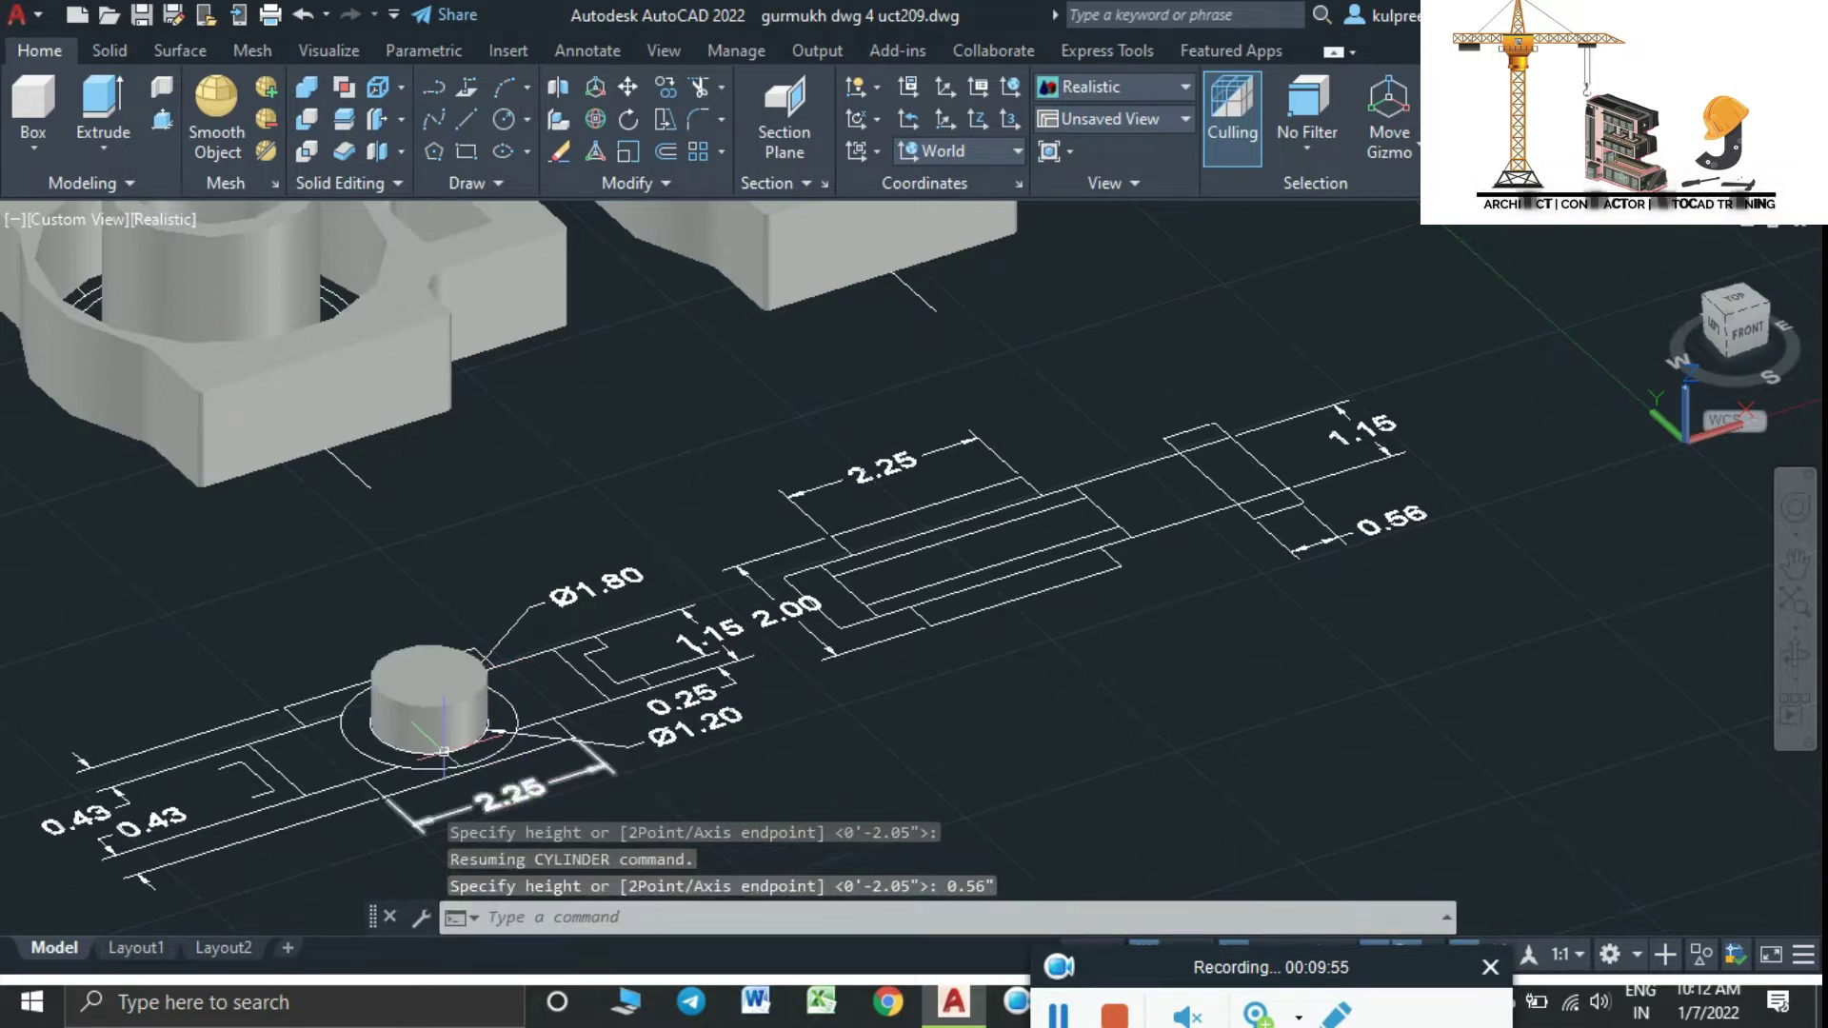
scroll(443, 751, up, 3)
click(278, 753)
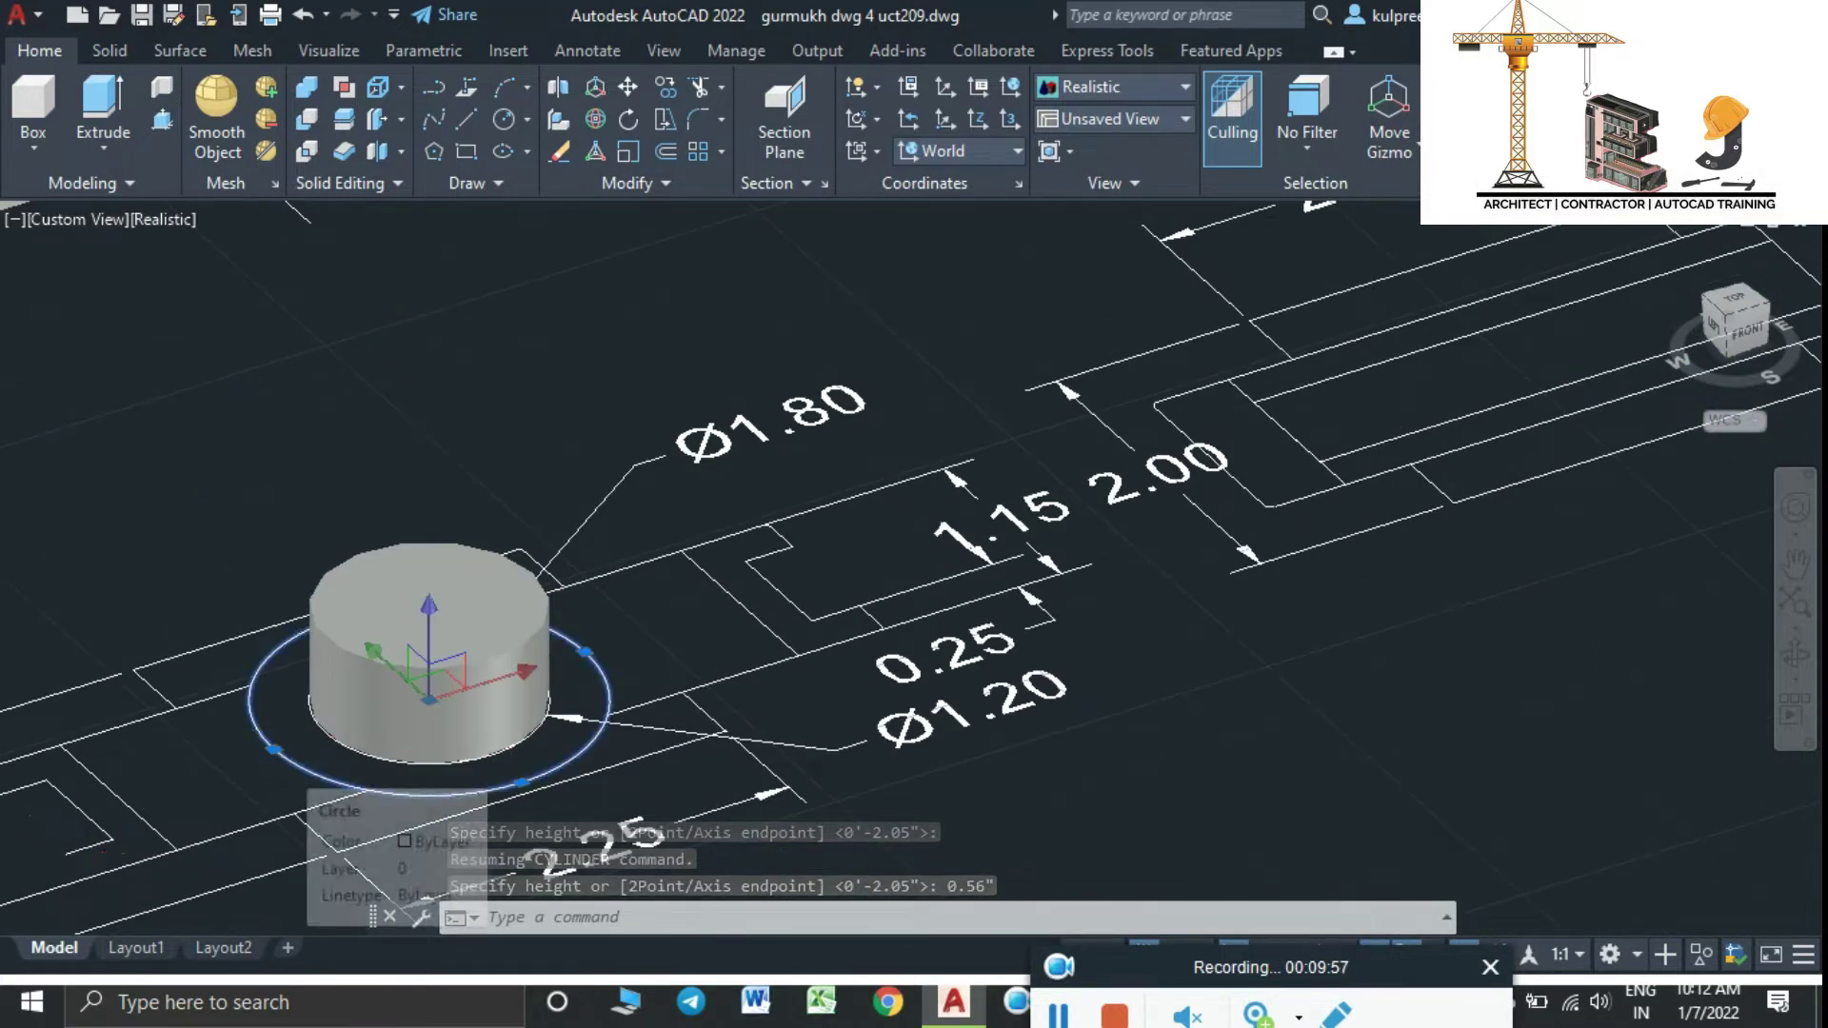
Draw a second cylinder on the same centre, sized to the Ø1.80 circle
key(Return)
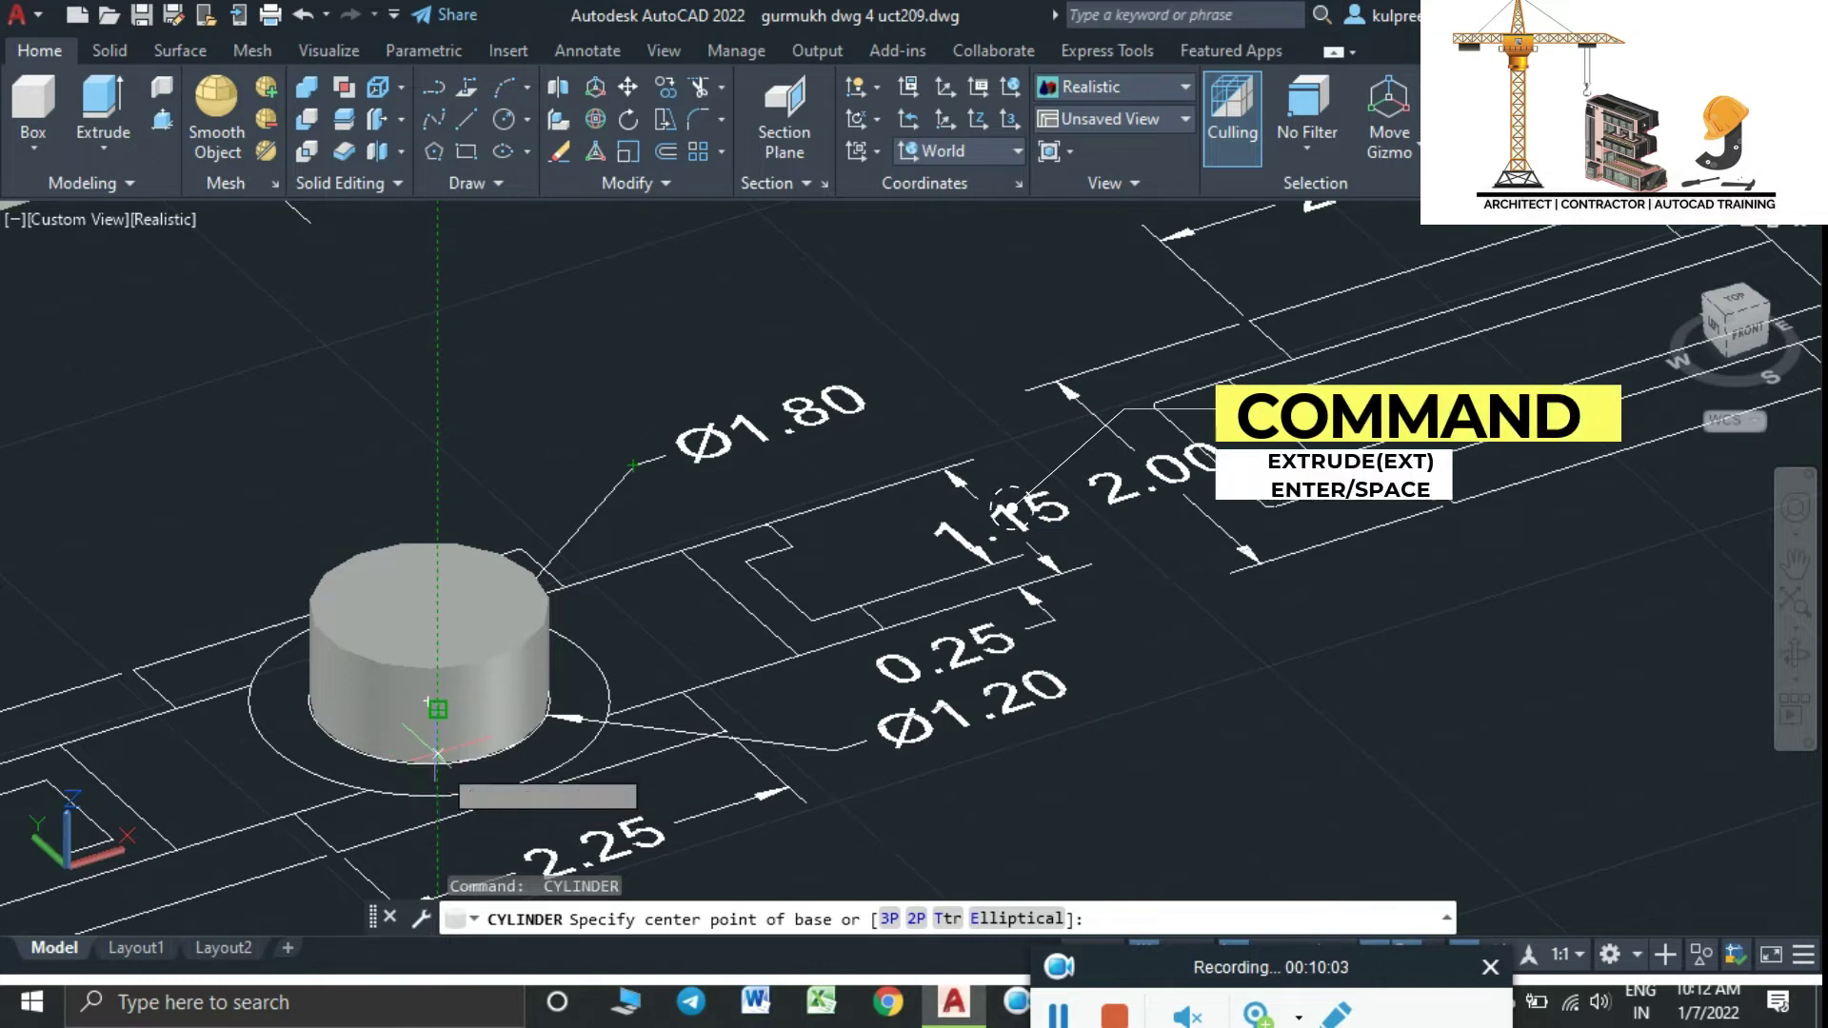
click(428, 700)
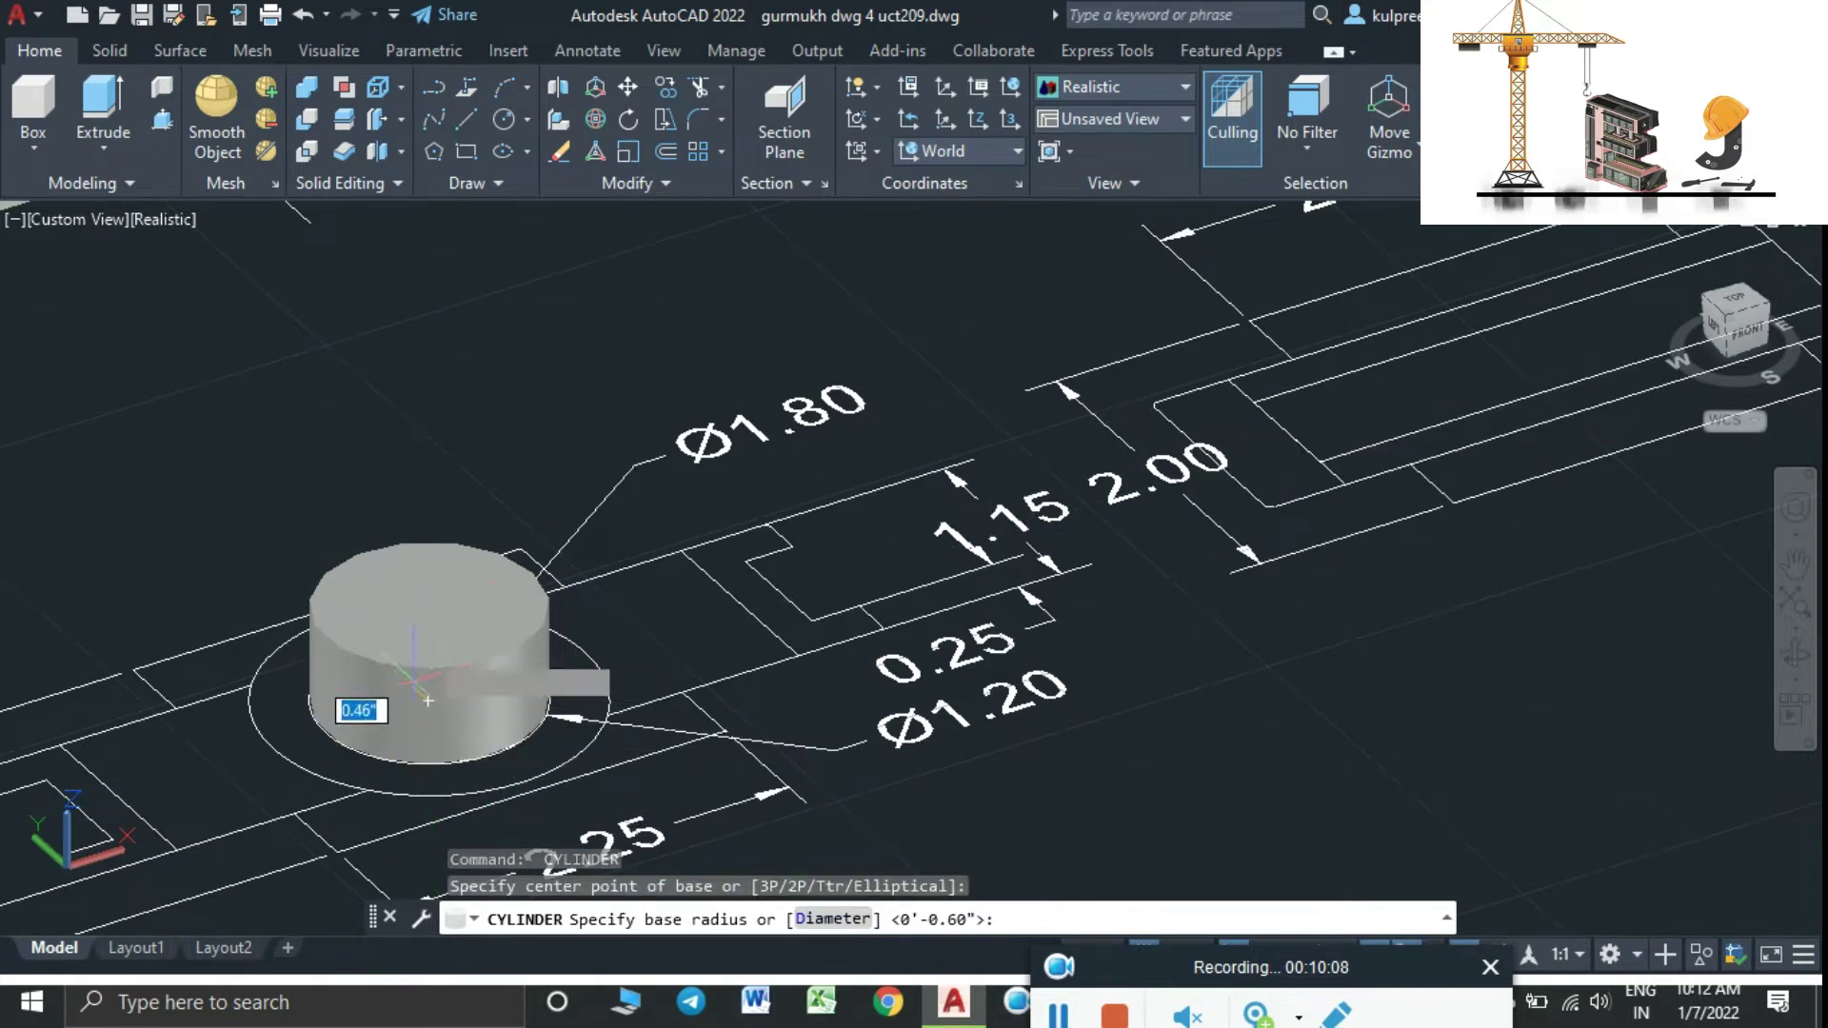
click(603, 721)
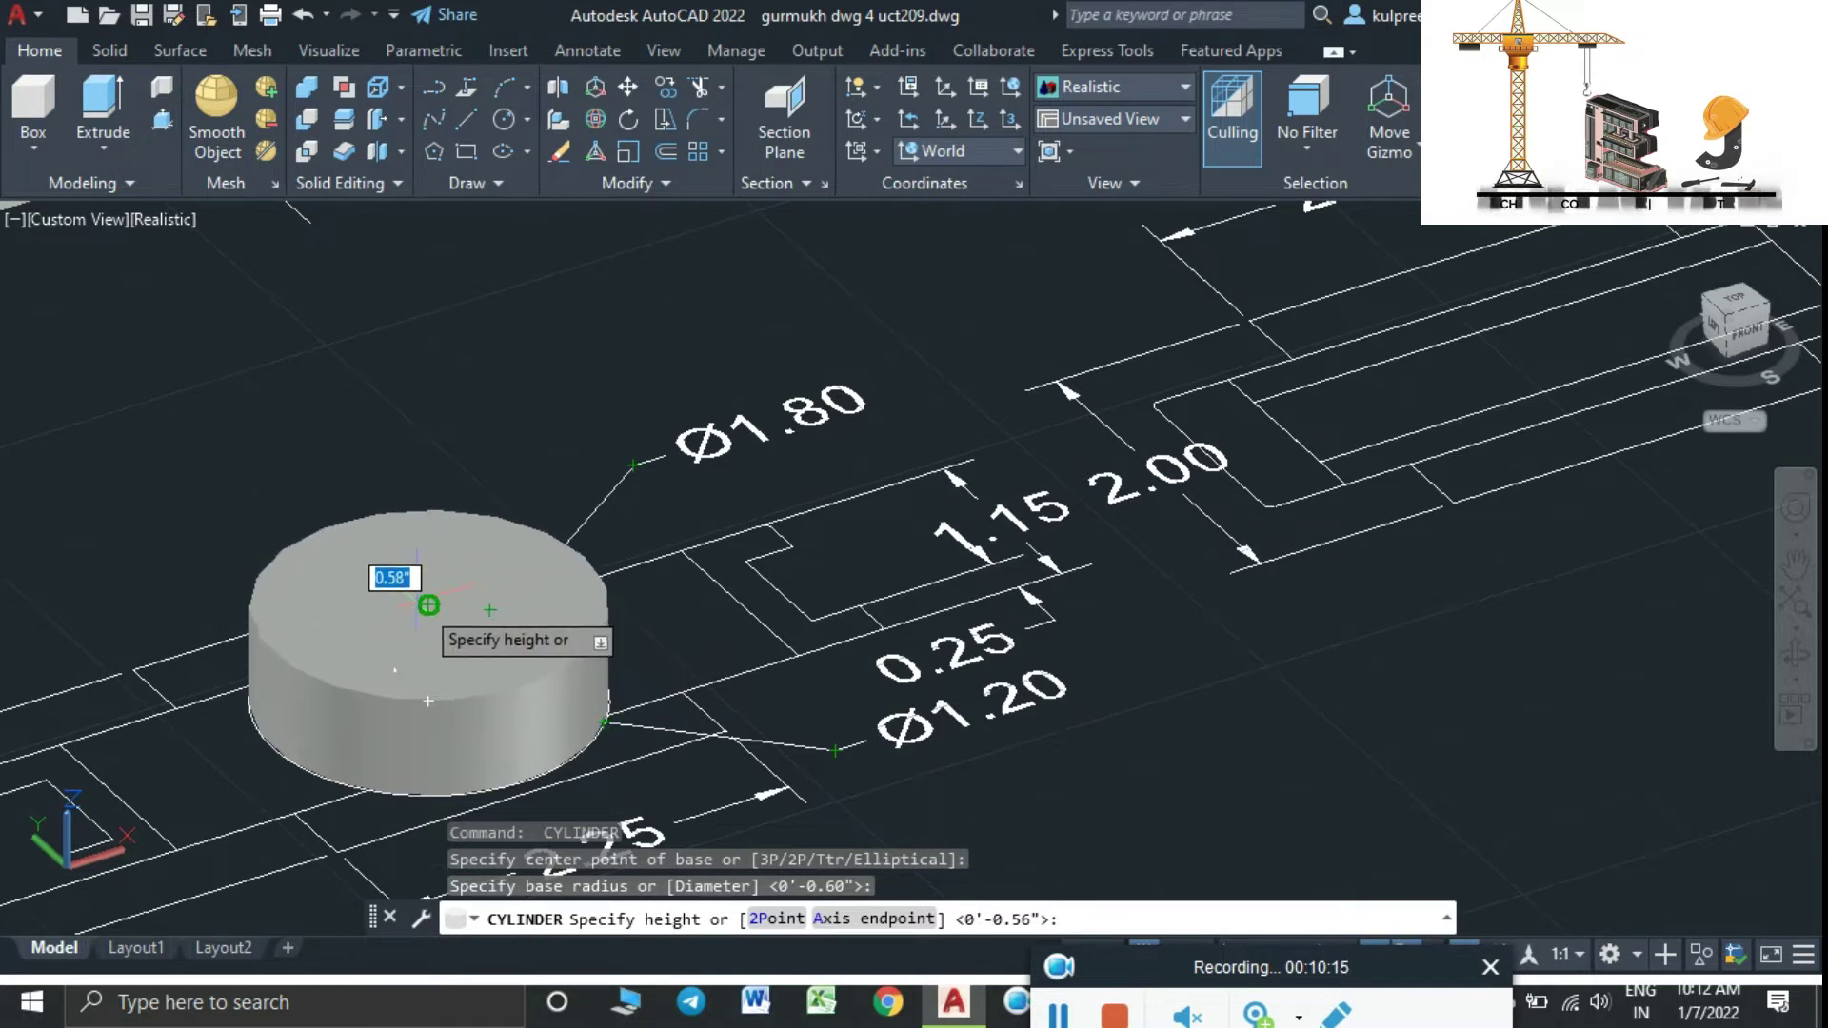
click(428, 605)
key(Escape)
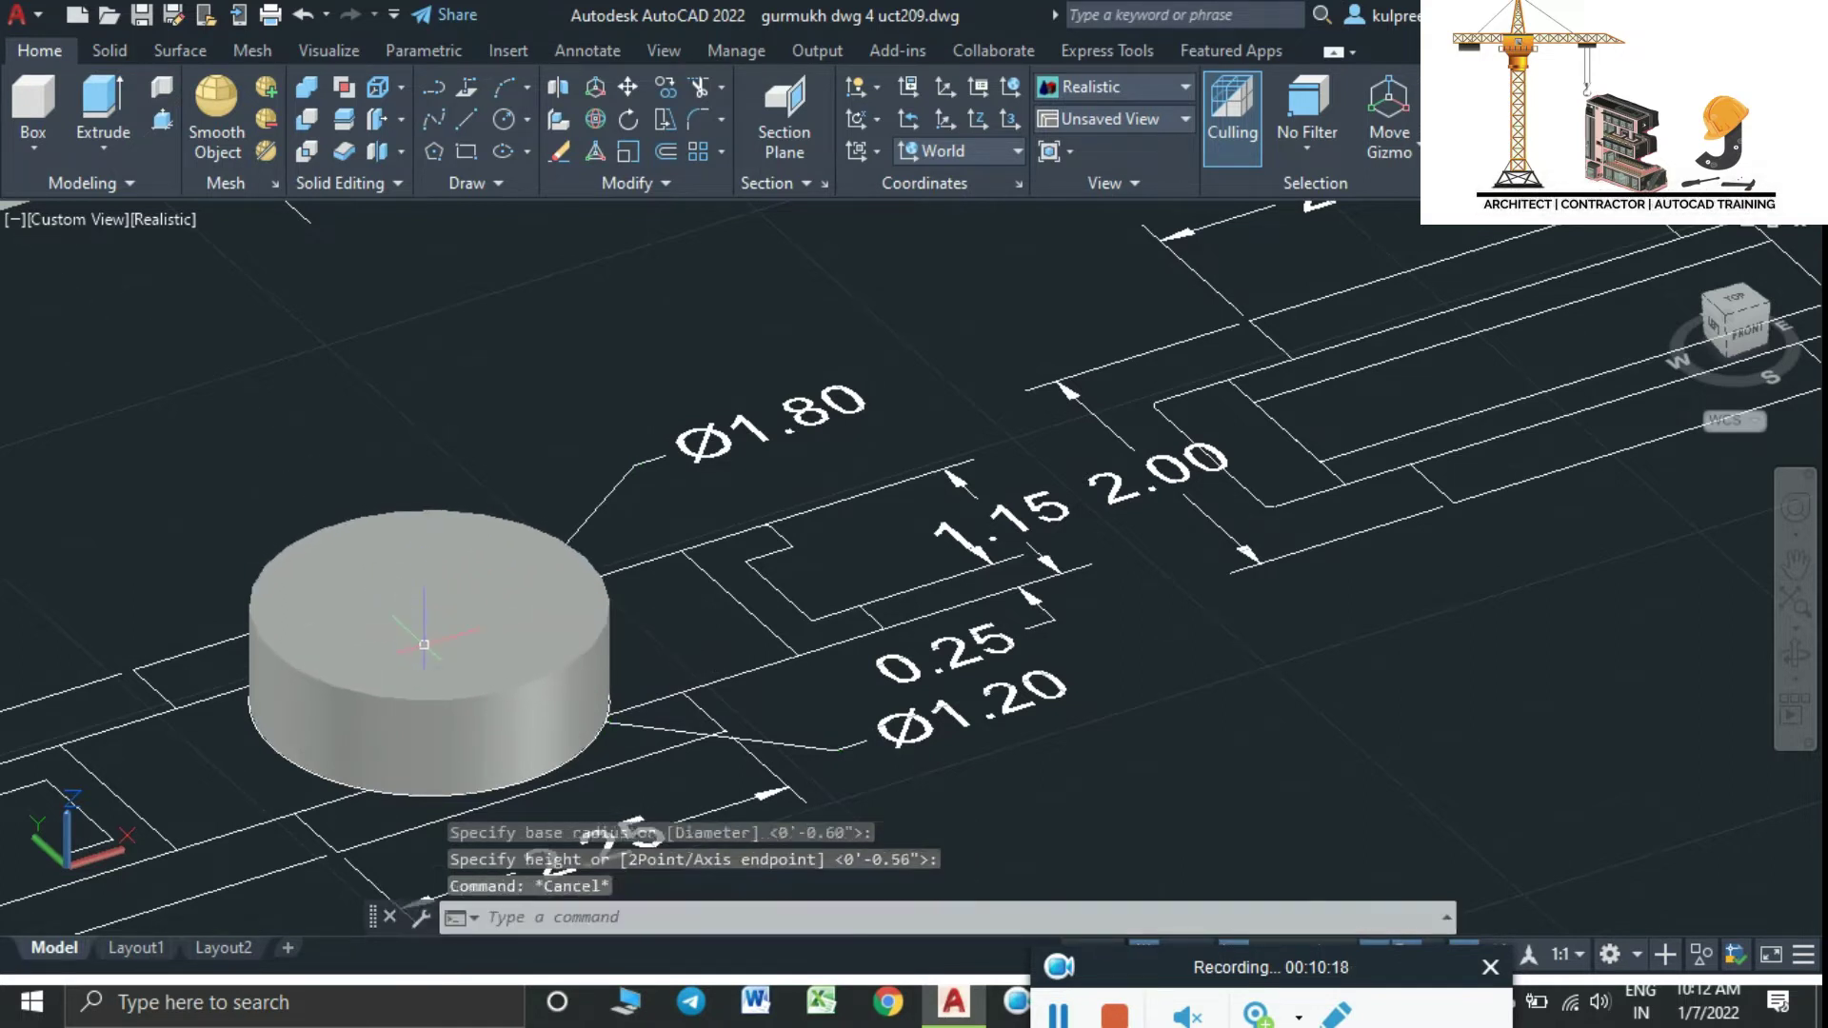
scroll(425, 666, down, 2)
Subtract the inner Ø1.20 cylinder from the outer Ø1.80 cylinder using SU
click(424, 667)
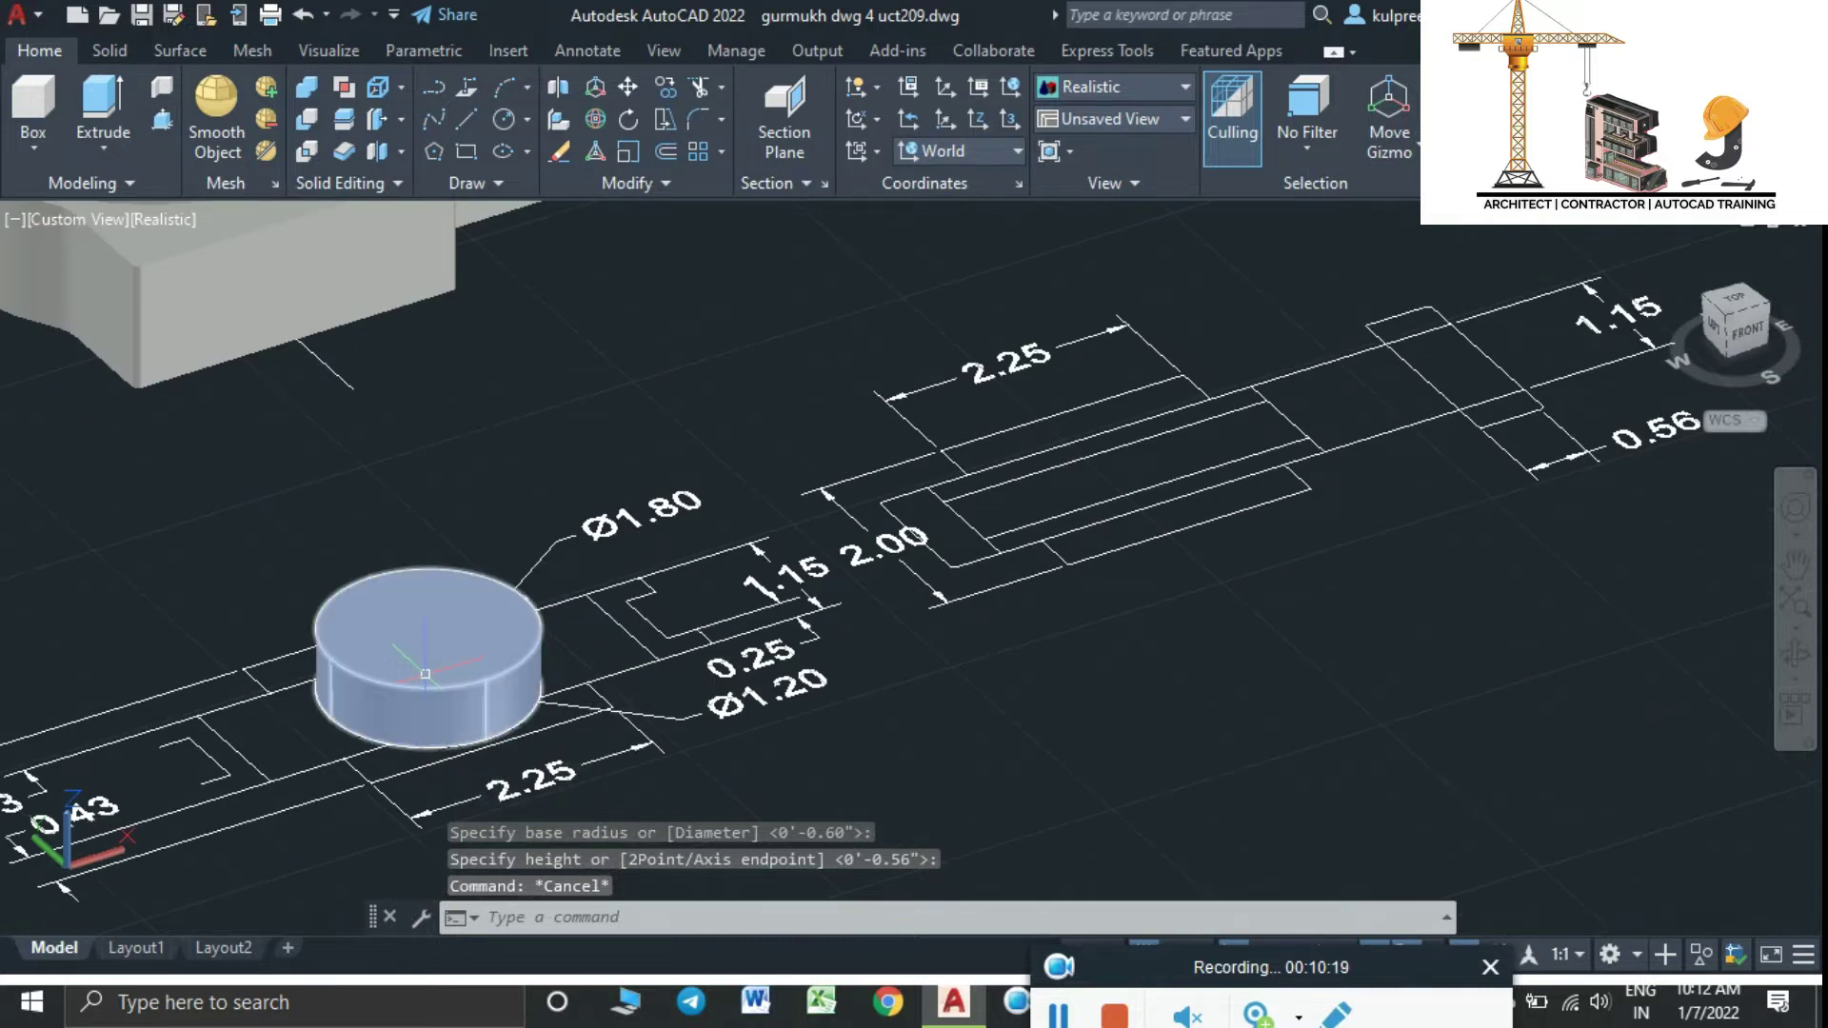
text(sy)
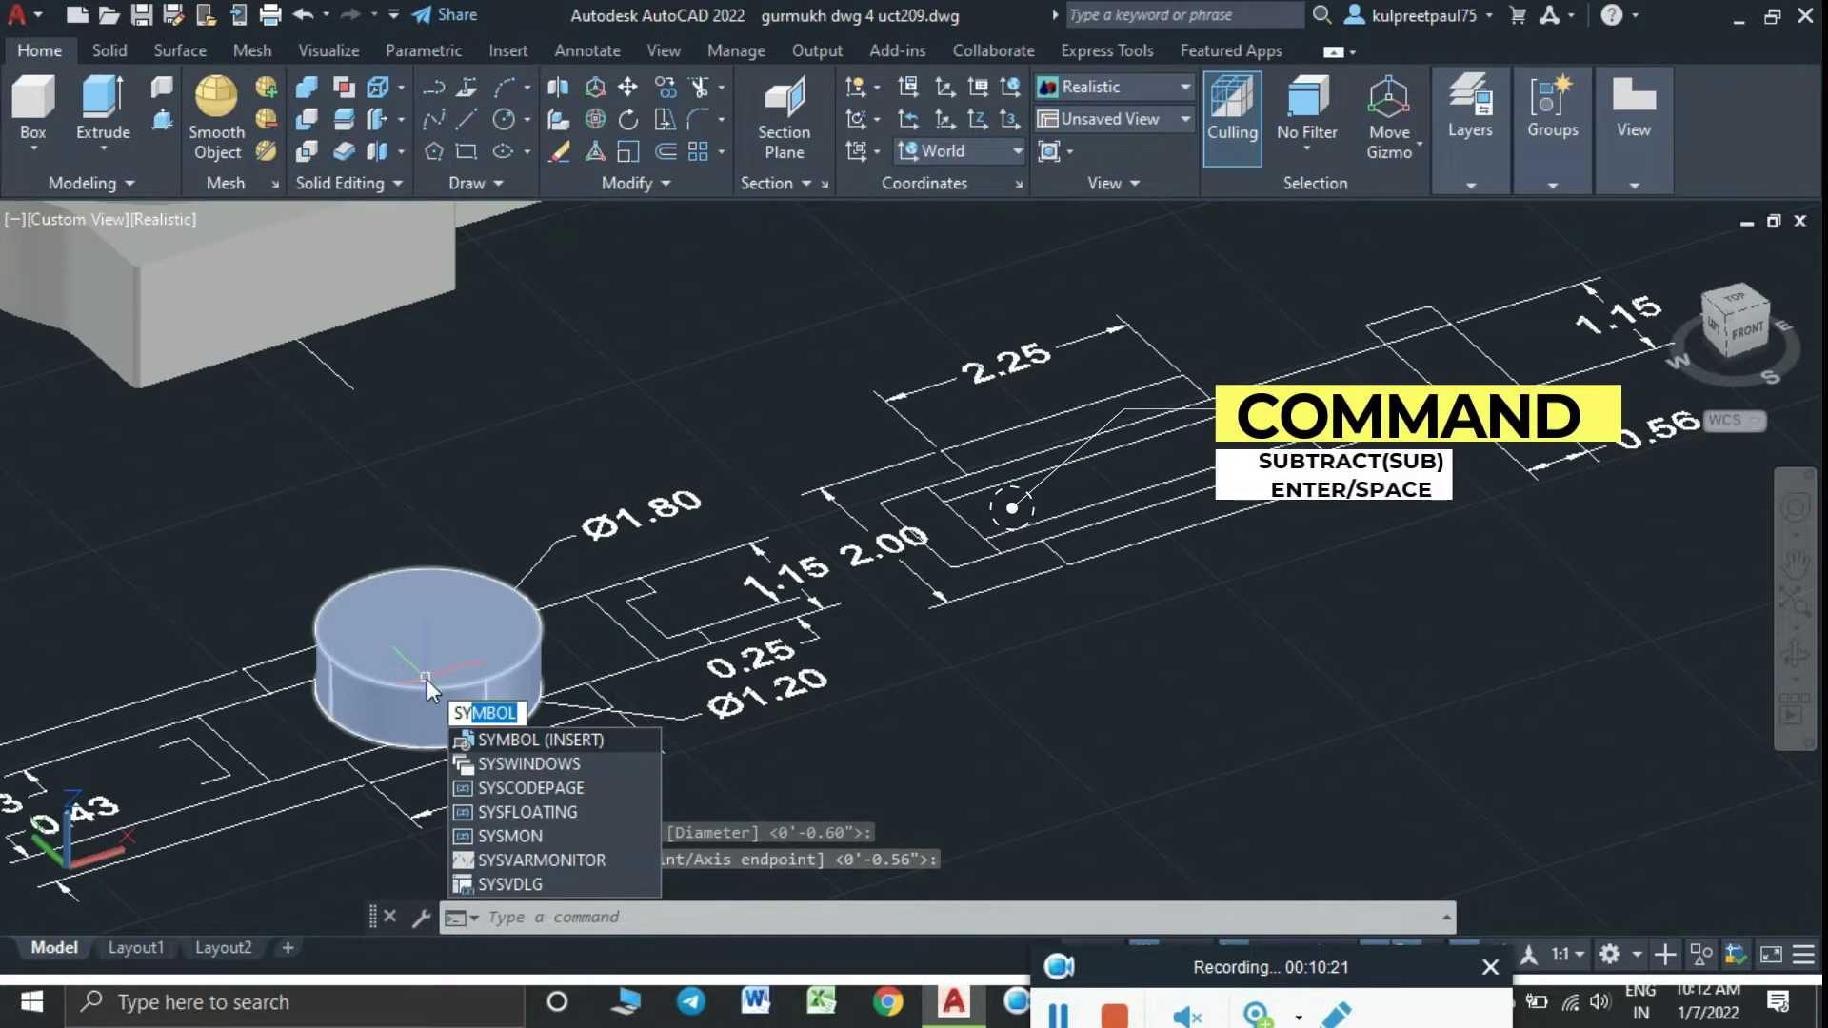
key(BackSpace)
text(u)
key(Escape)
text(su)
key(Return)
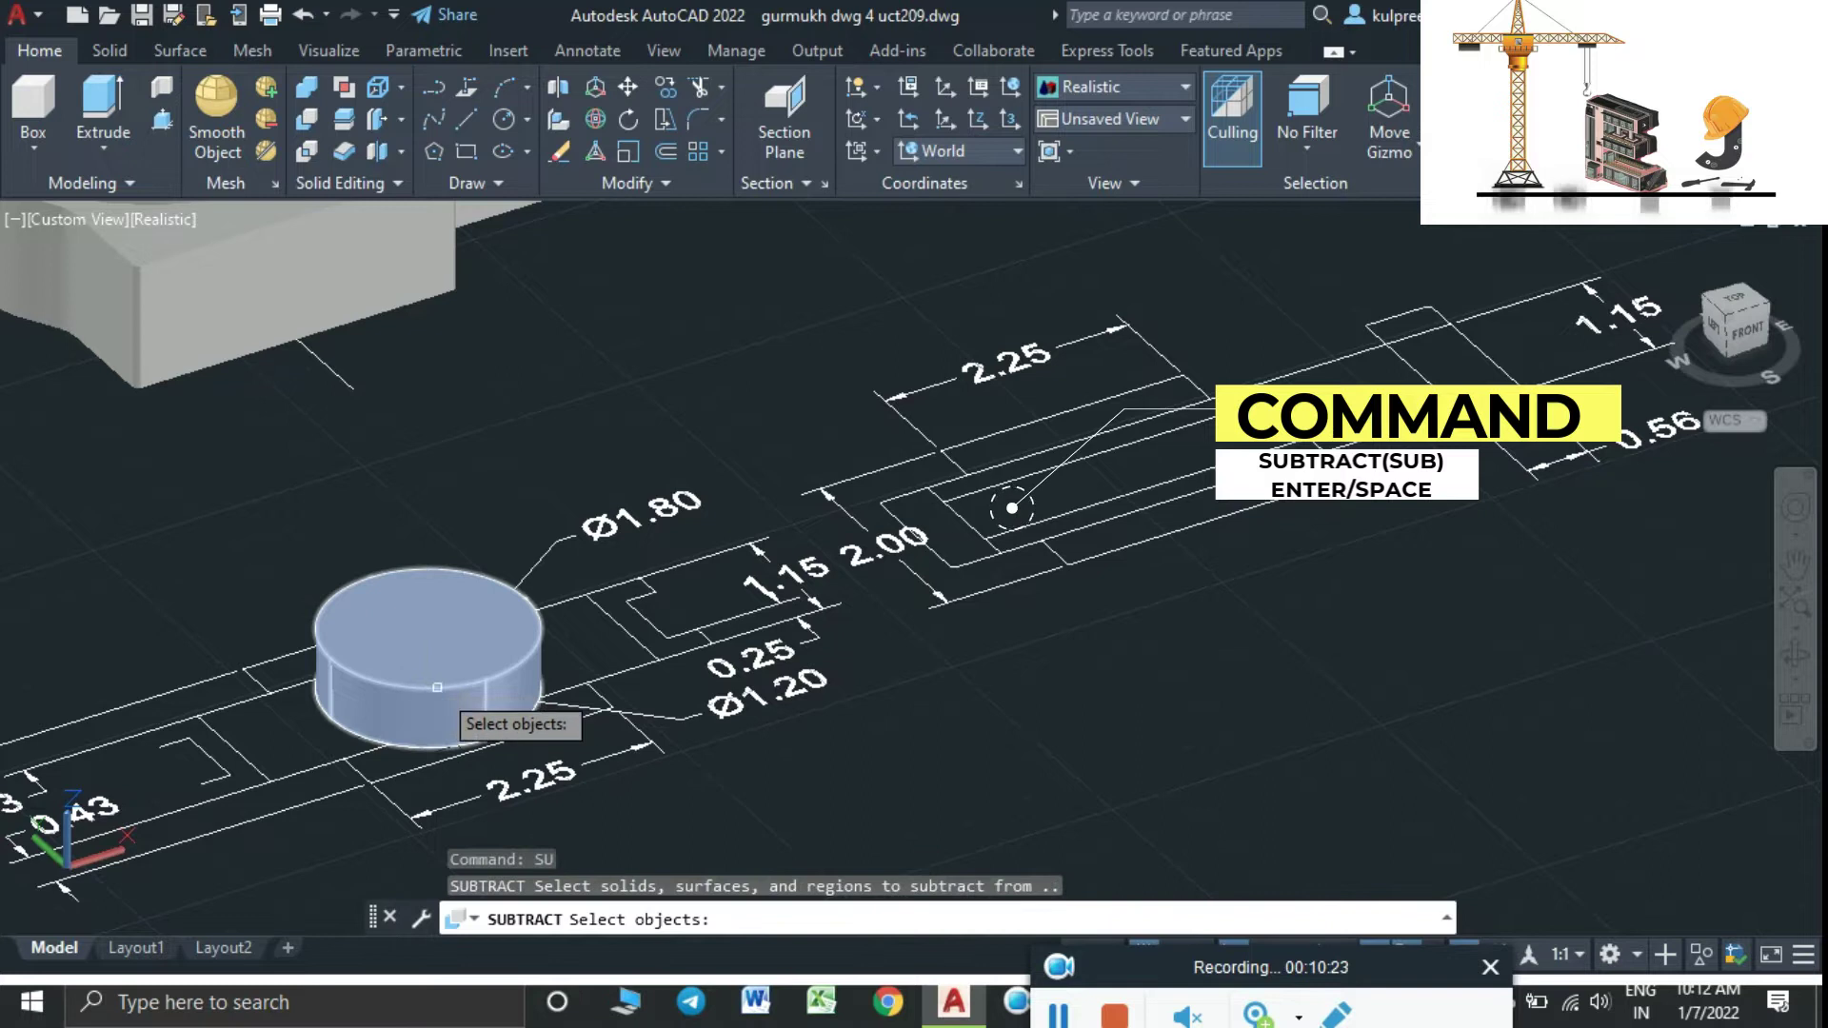
click(439, 665)
key(Return)
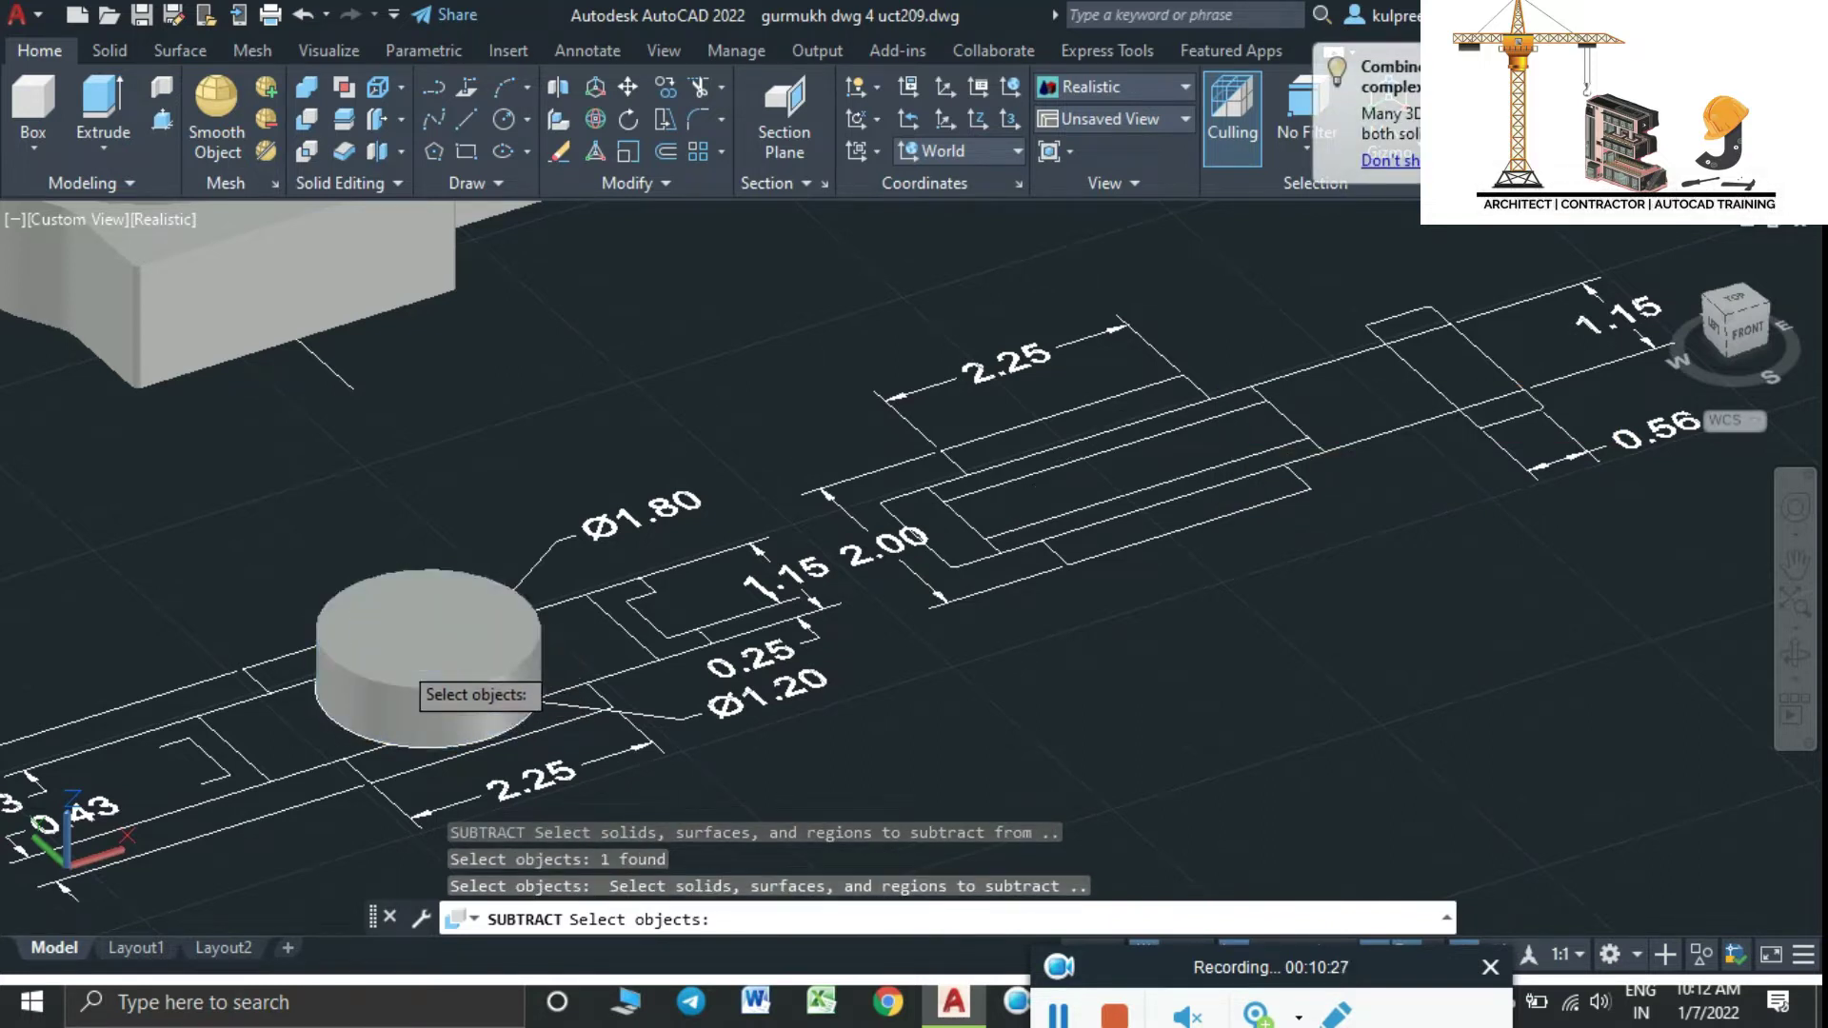
click(398, 653)
key(Return)
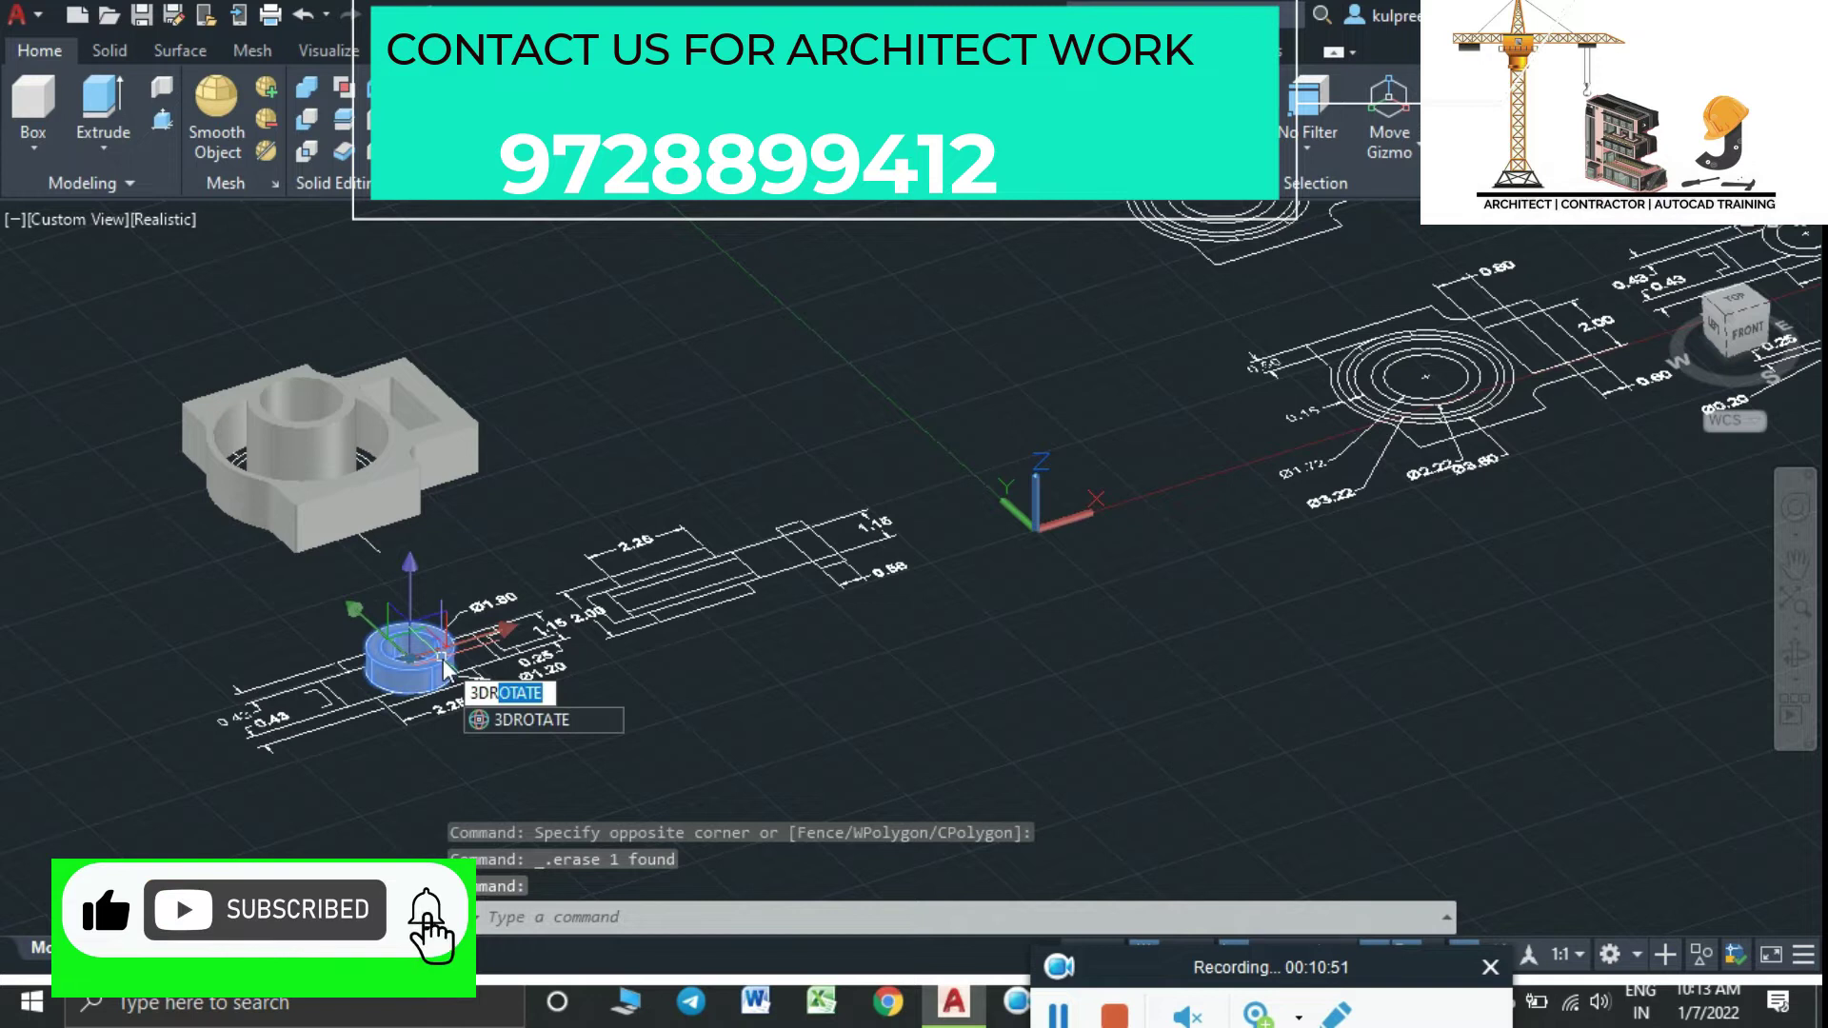
3D-rotate the hollow ring about the red gizmo axis so it stands on edge
key(Return)
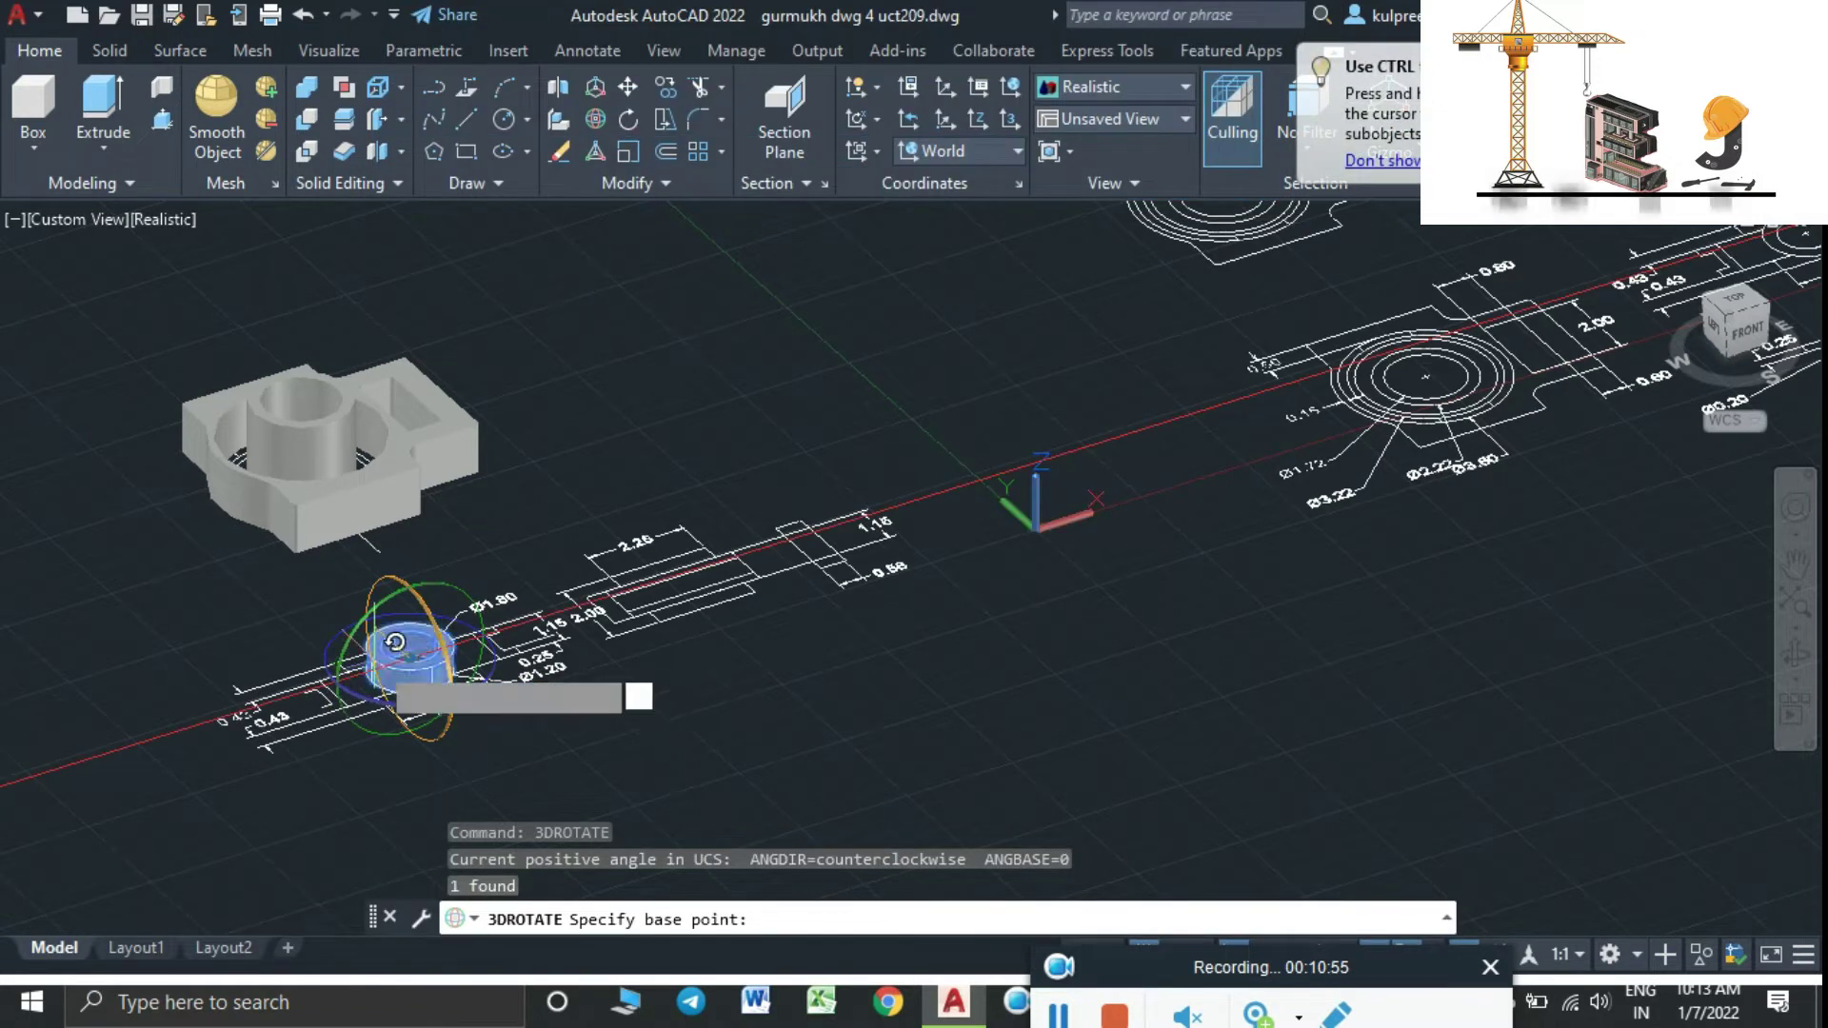
click(408, 661)
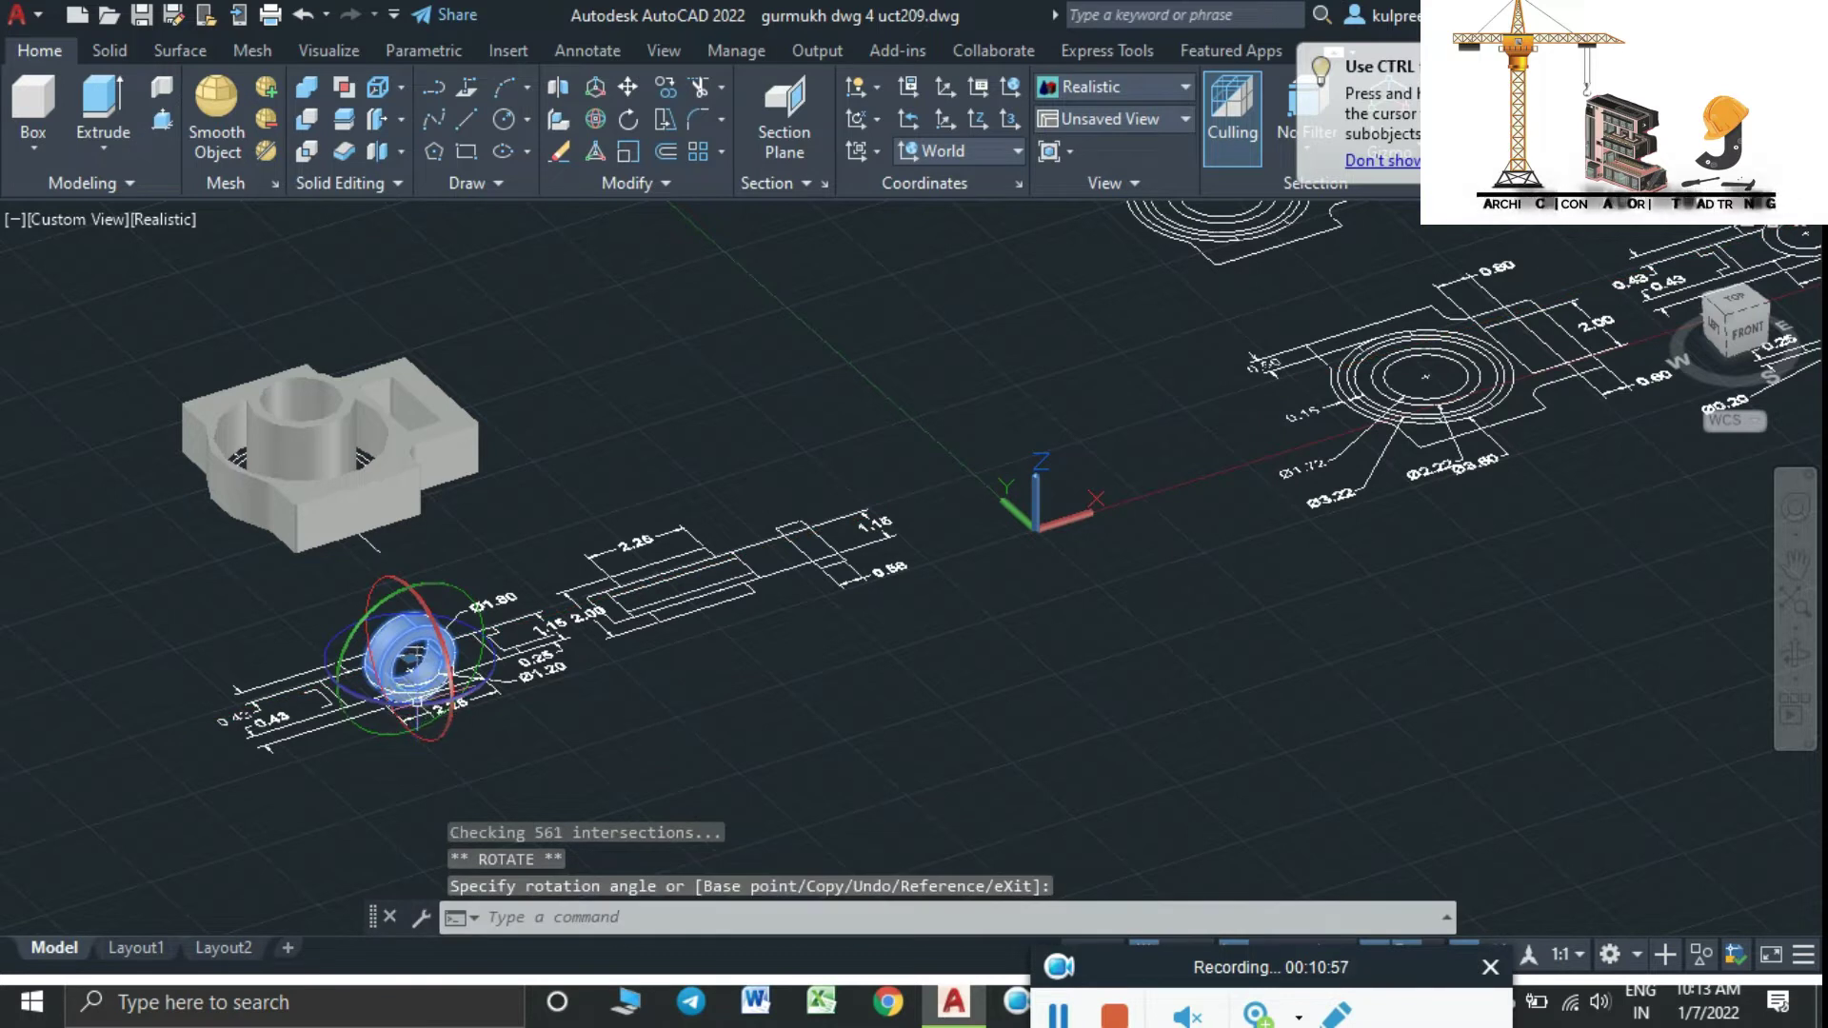
click(449, 659)
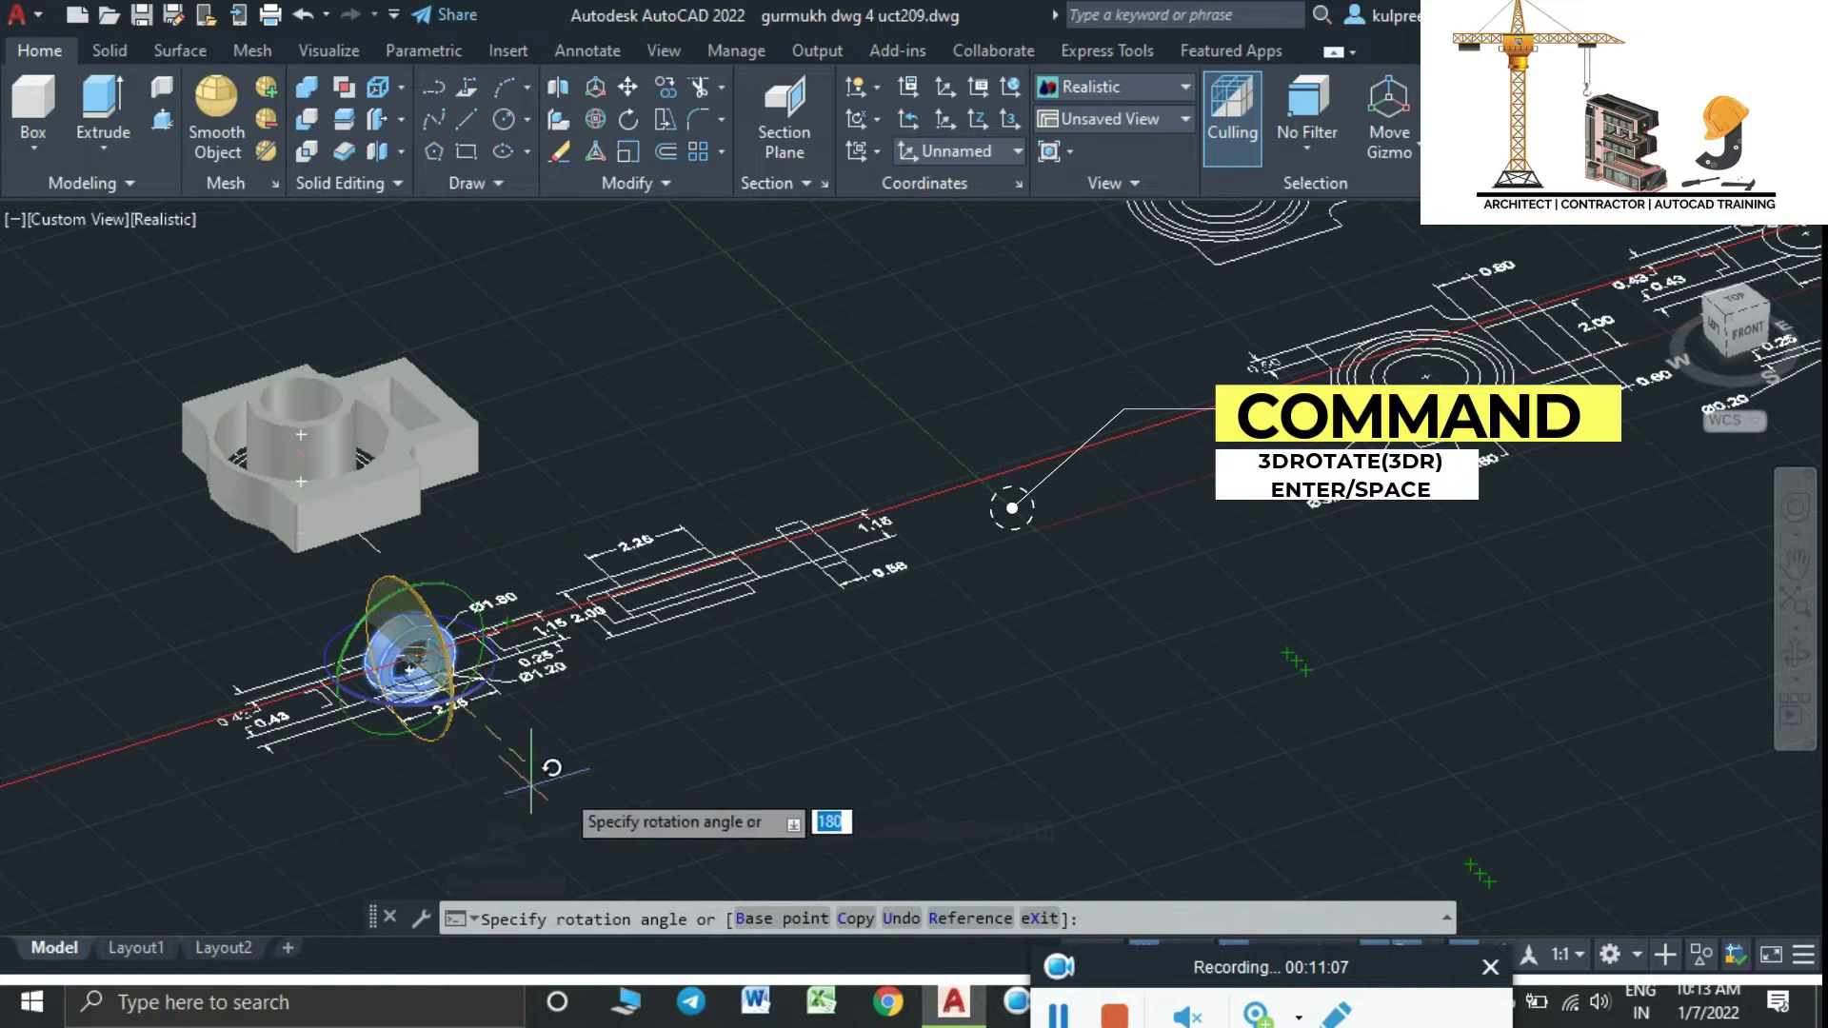
key(Escape)
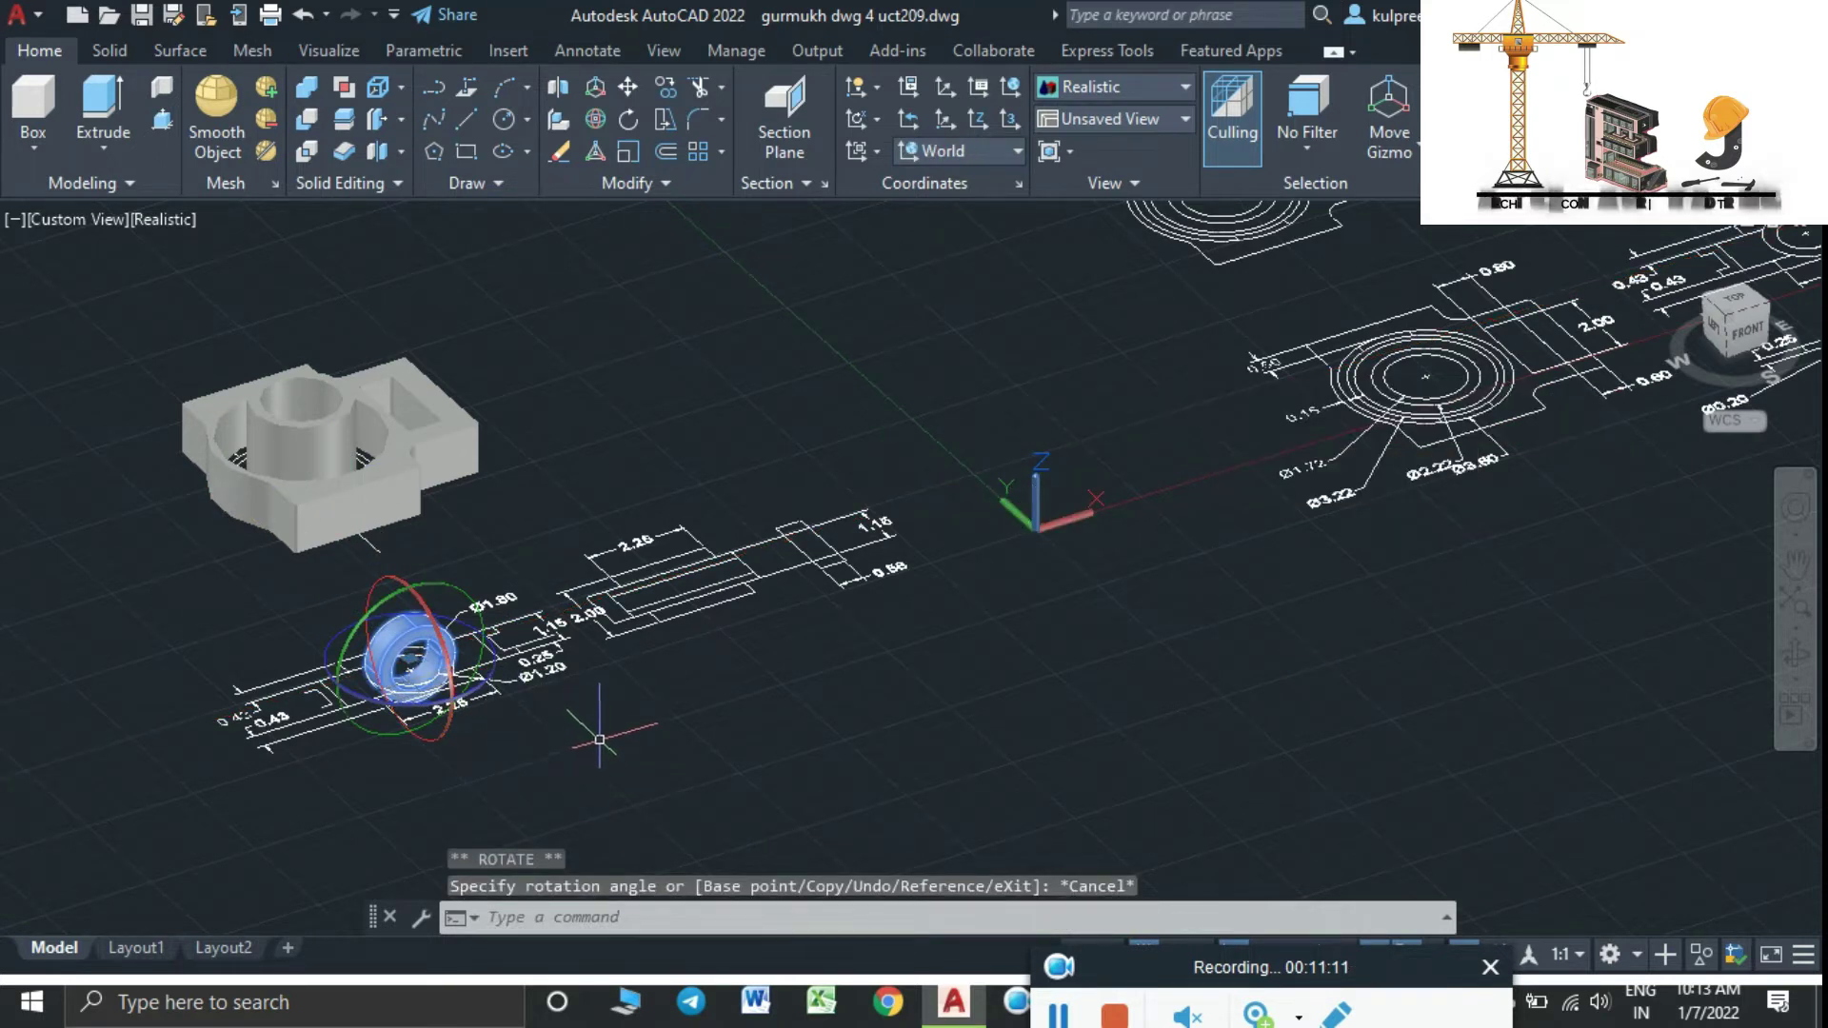
Orbit around the upright ring and cancel a second 3D rotation attempt
mouse_move(599, 739)
shift+middle_down()
mouse_move(493, 775)
mouse_move(245, 775)
shift+middle_up()
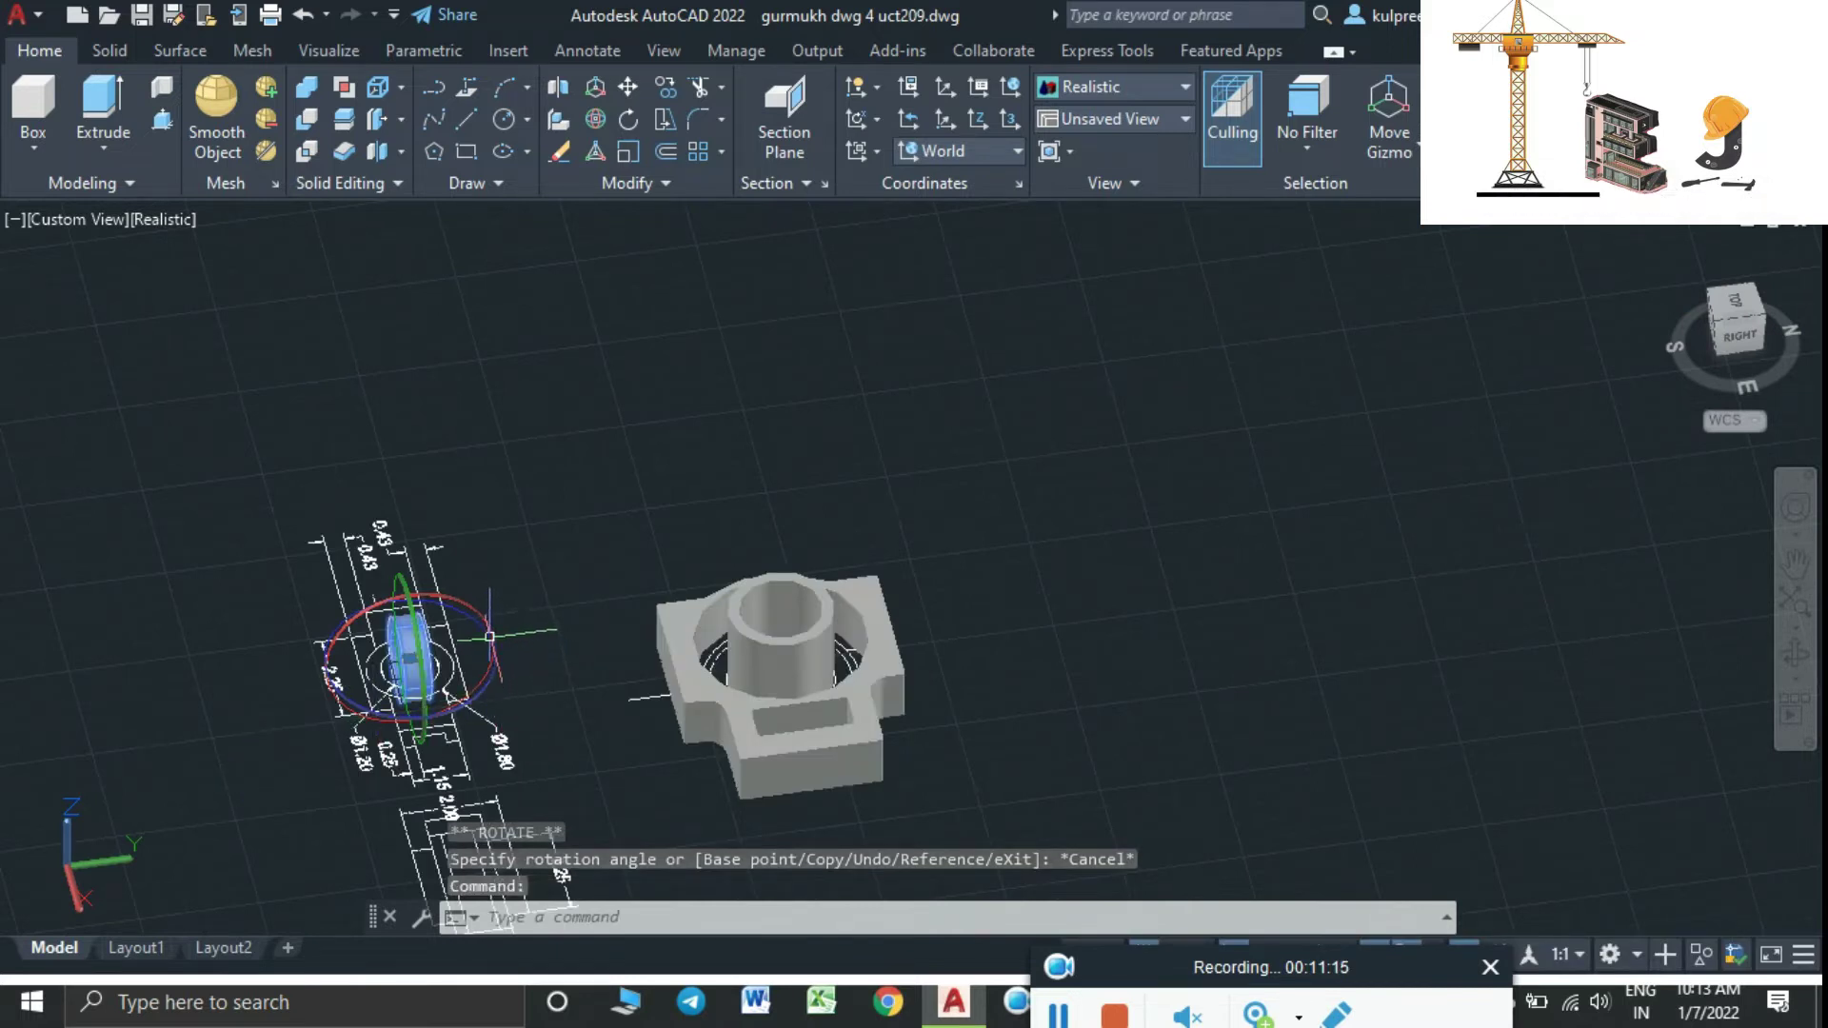
shift+middle_drag(489, 638, 497, 605)
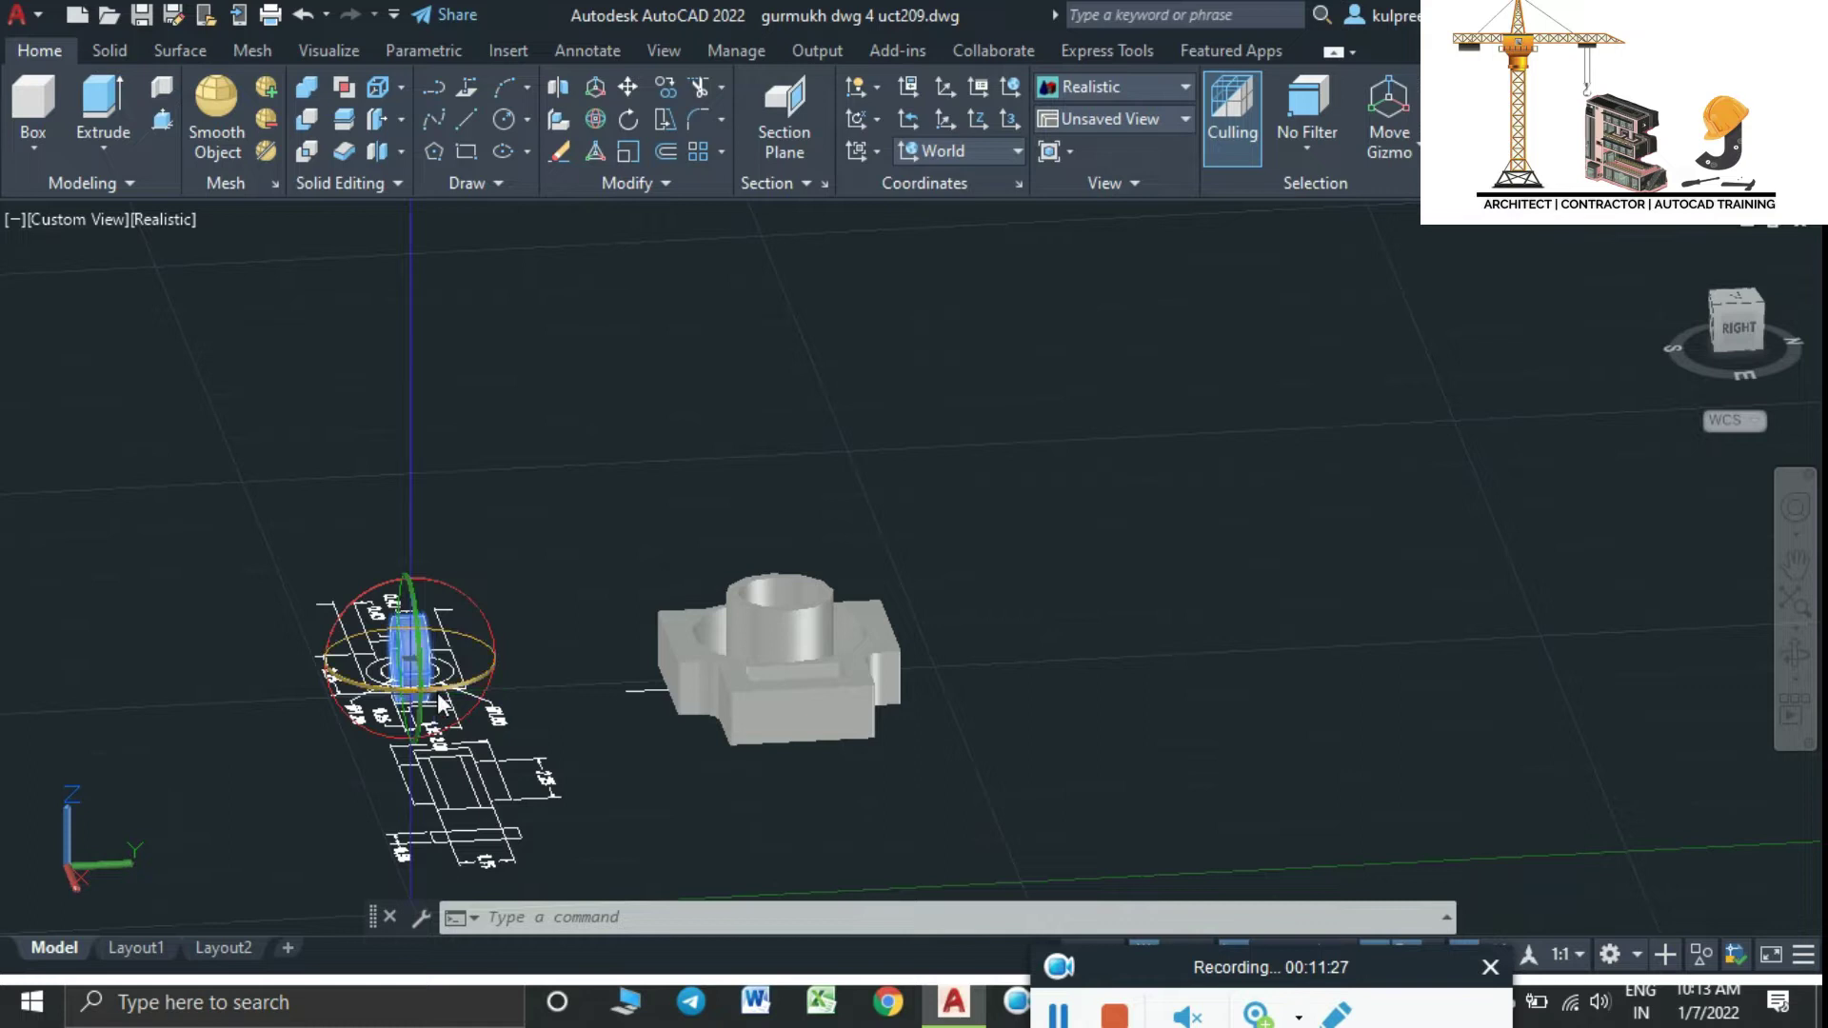
click(410, 657)
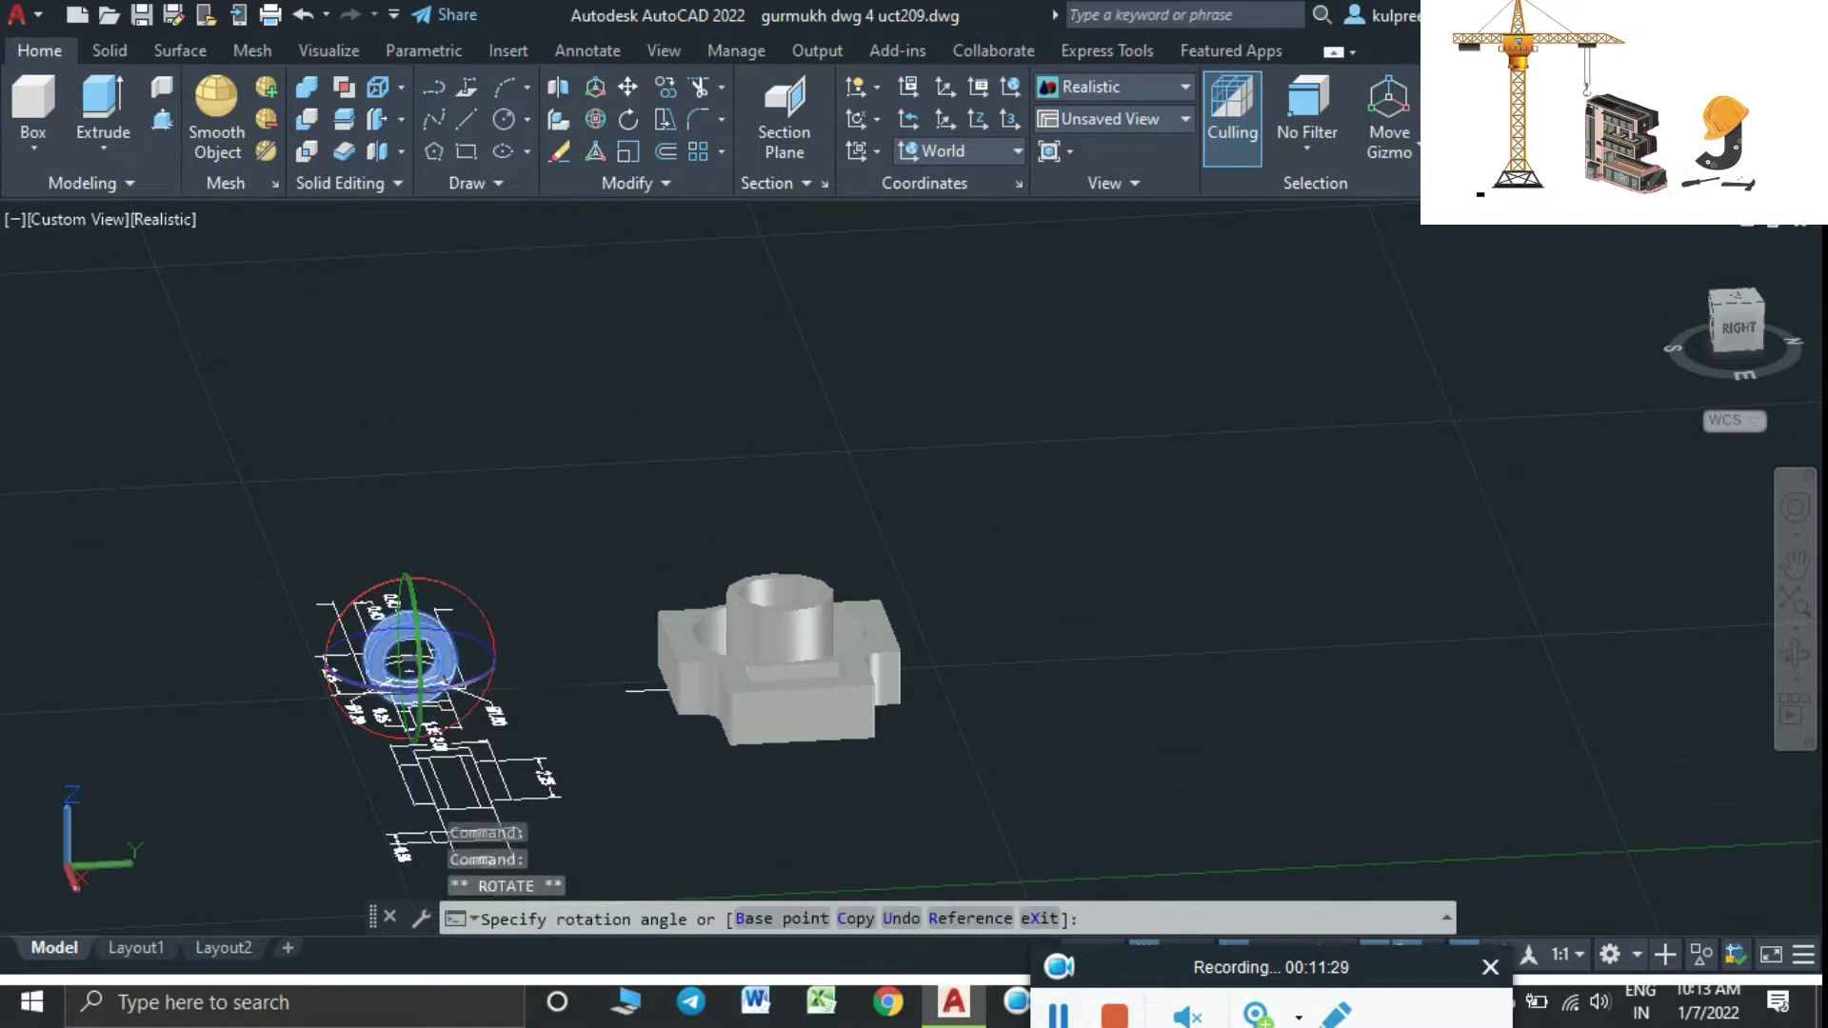
key(Escape)
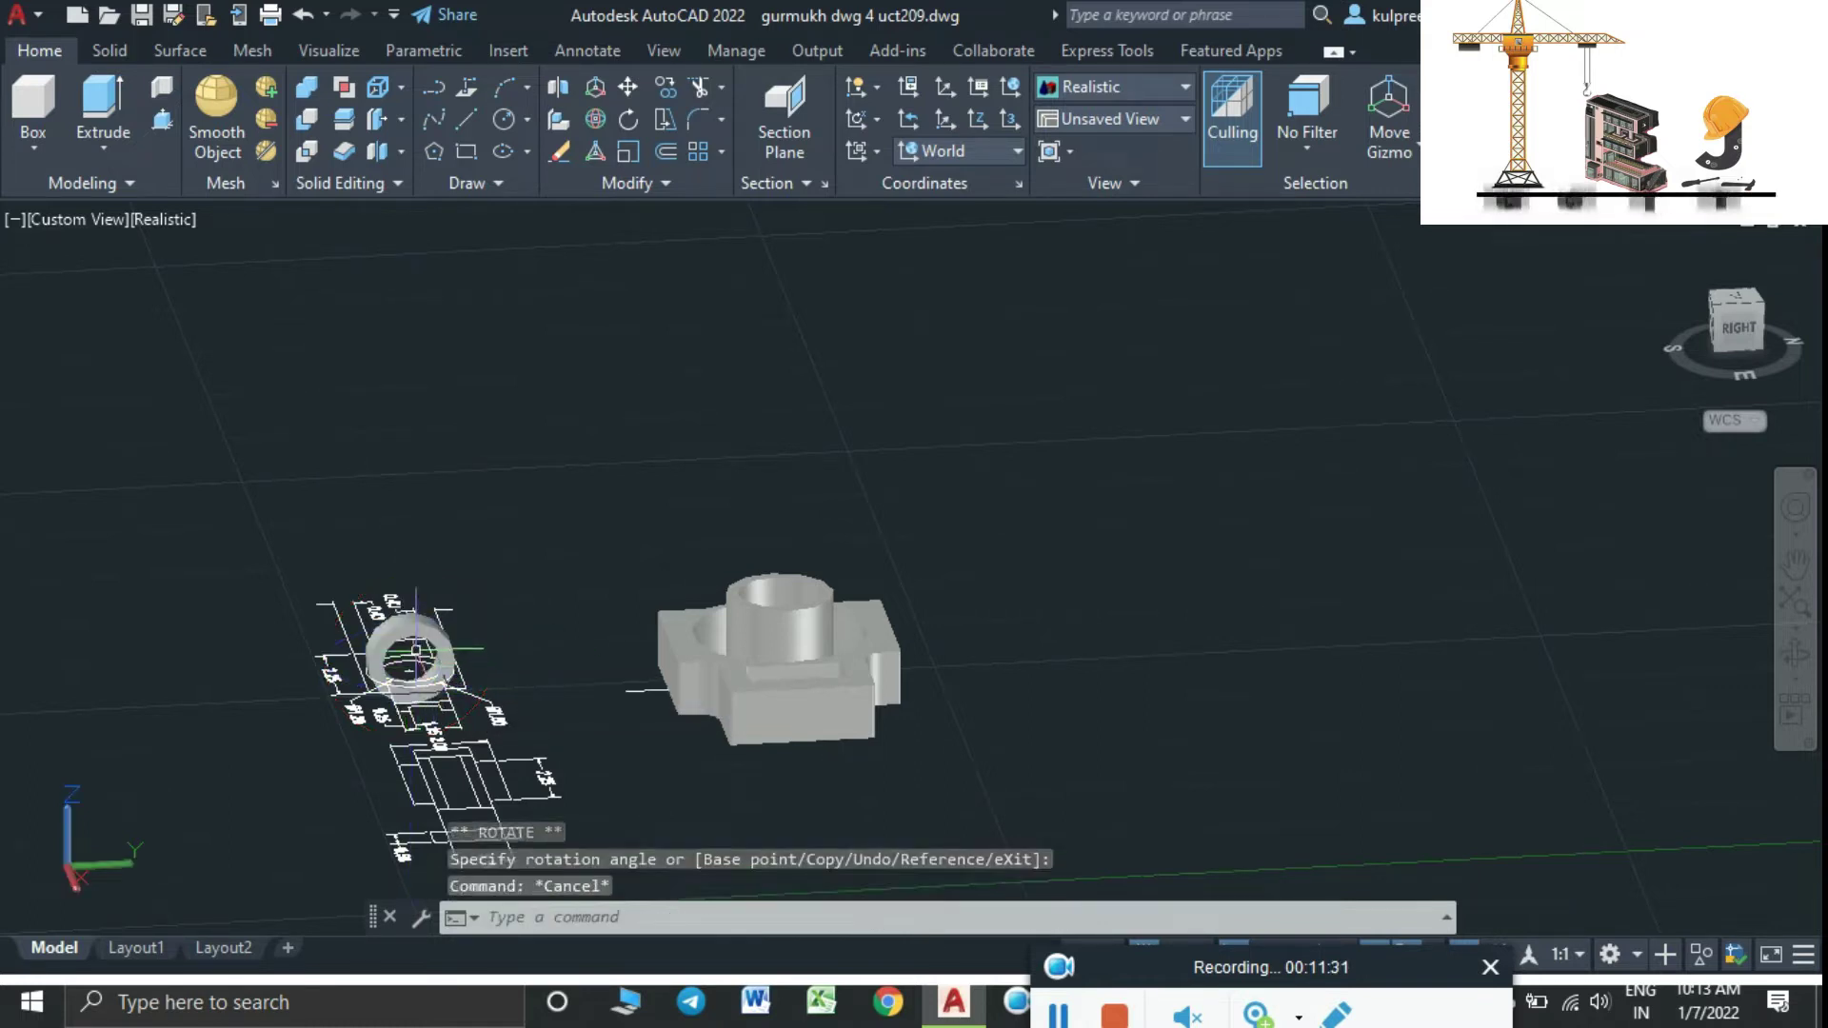
Select the upright ring for a MOVE
click(416, 629)
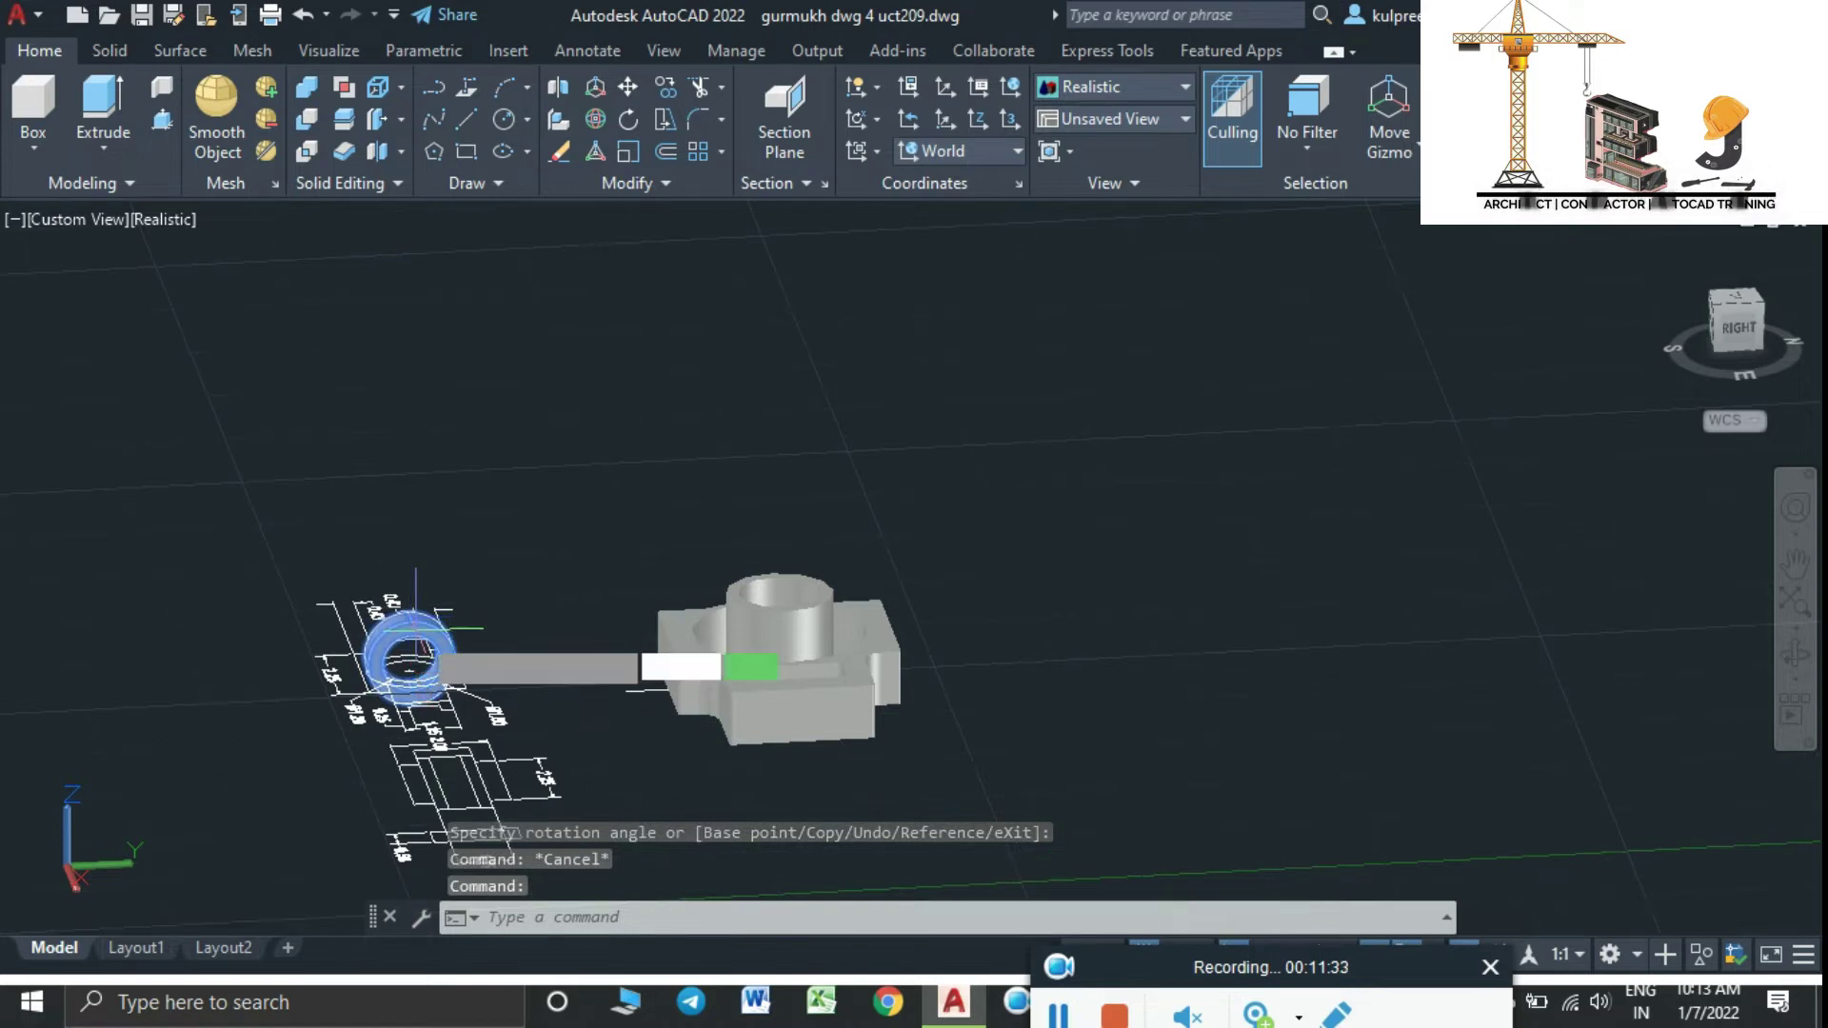
key(Return)
scroll(438, 703, up, 3)
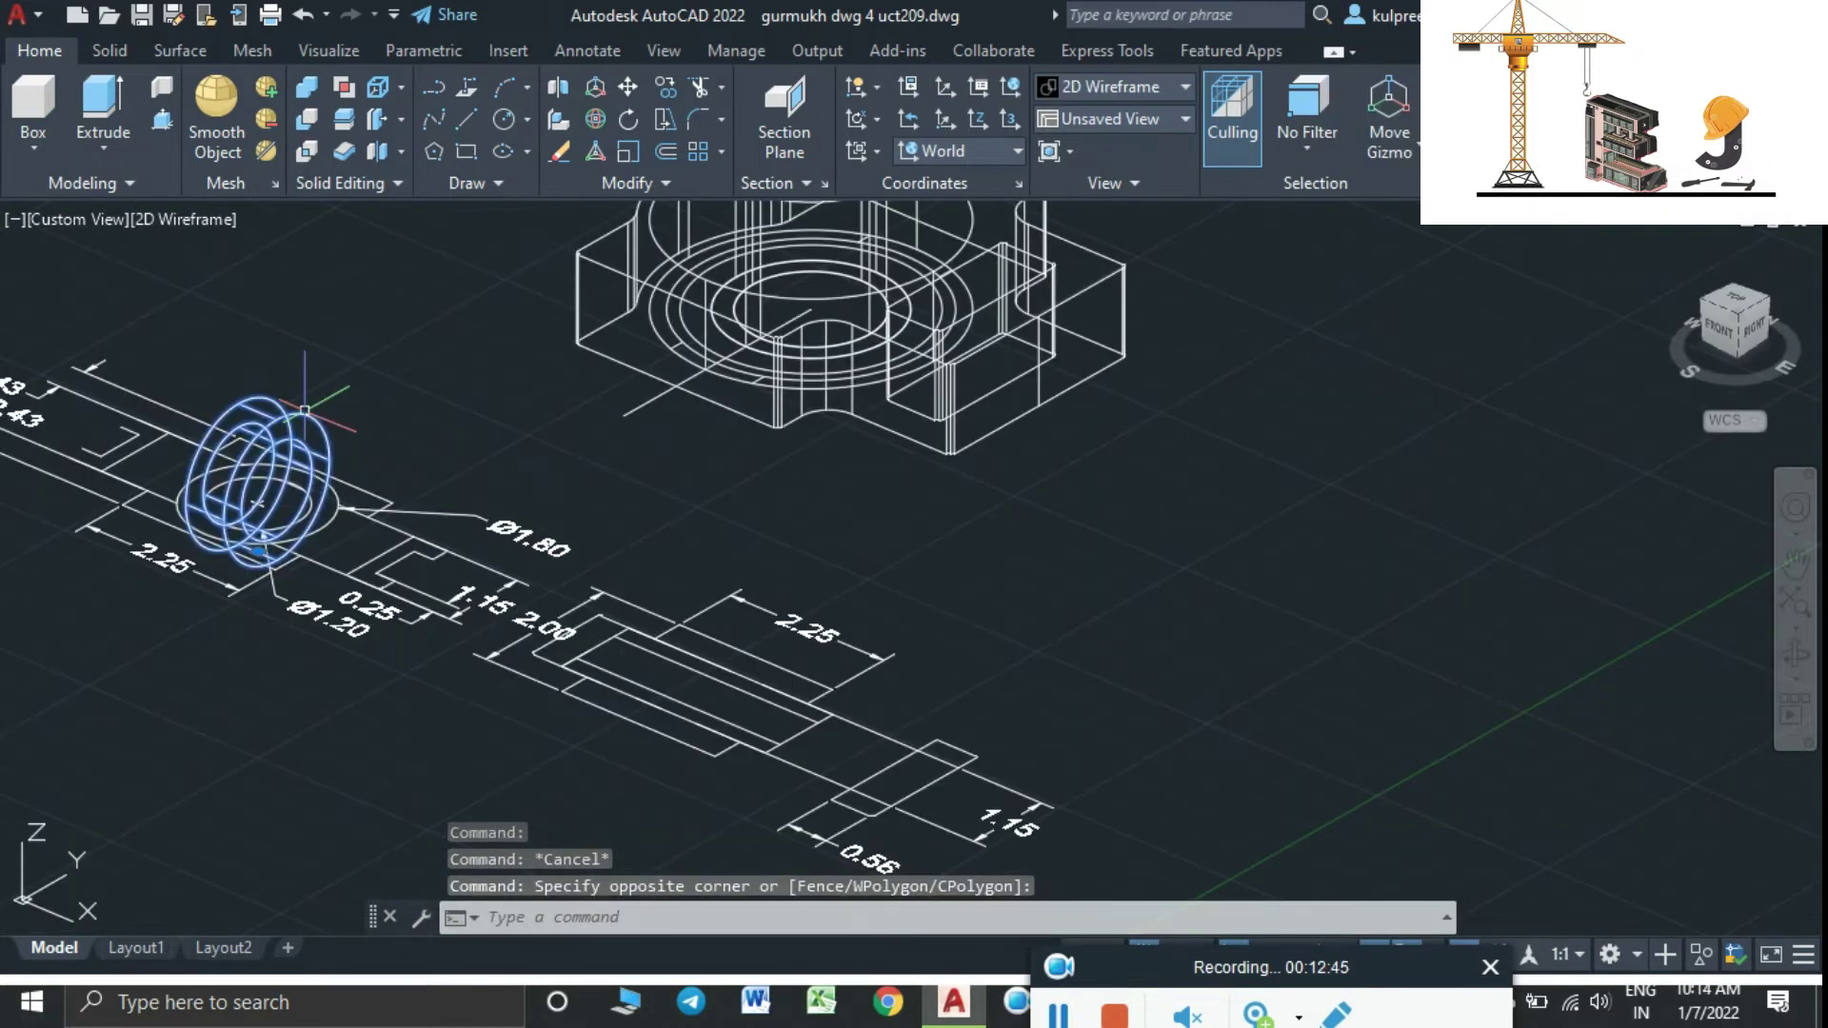
text(m)
key(Return)
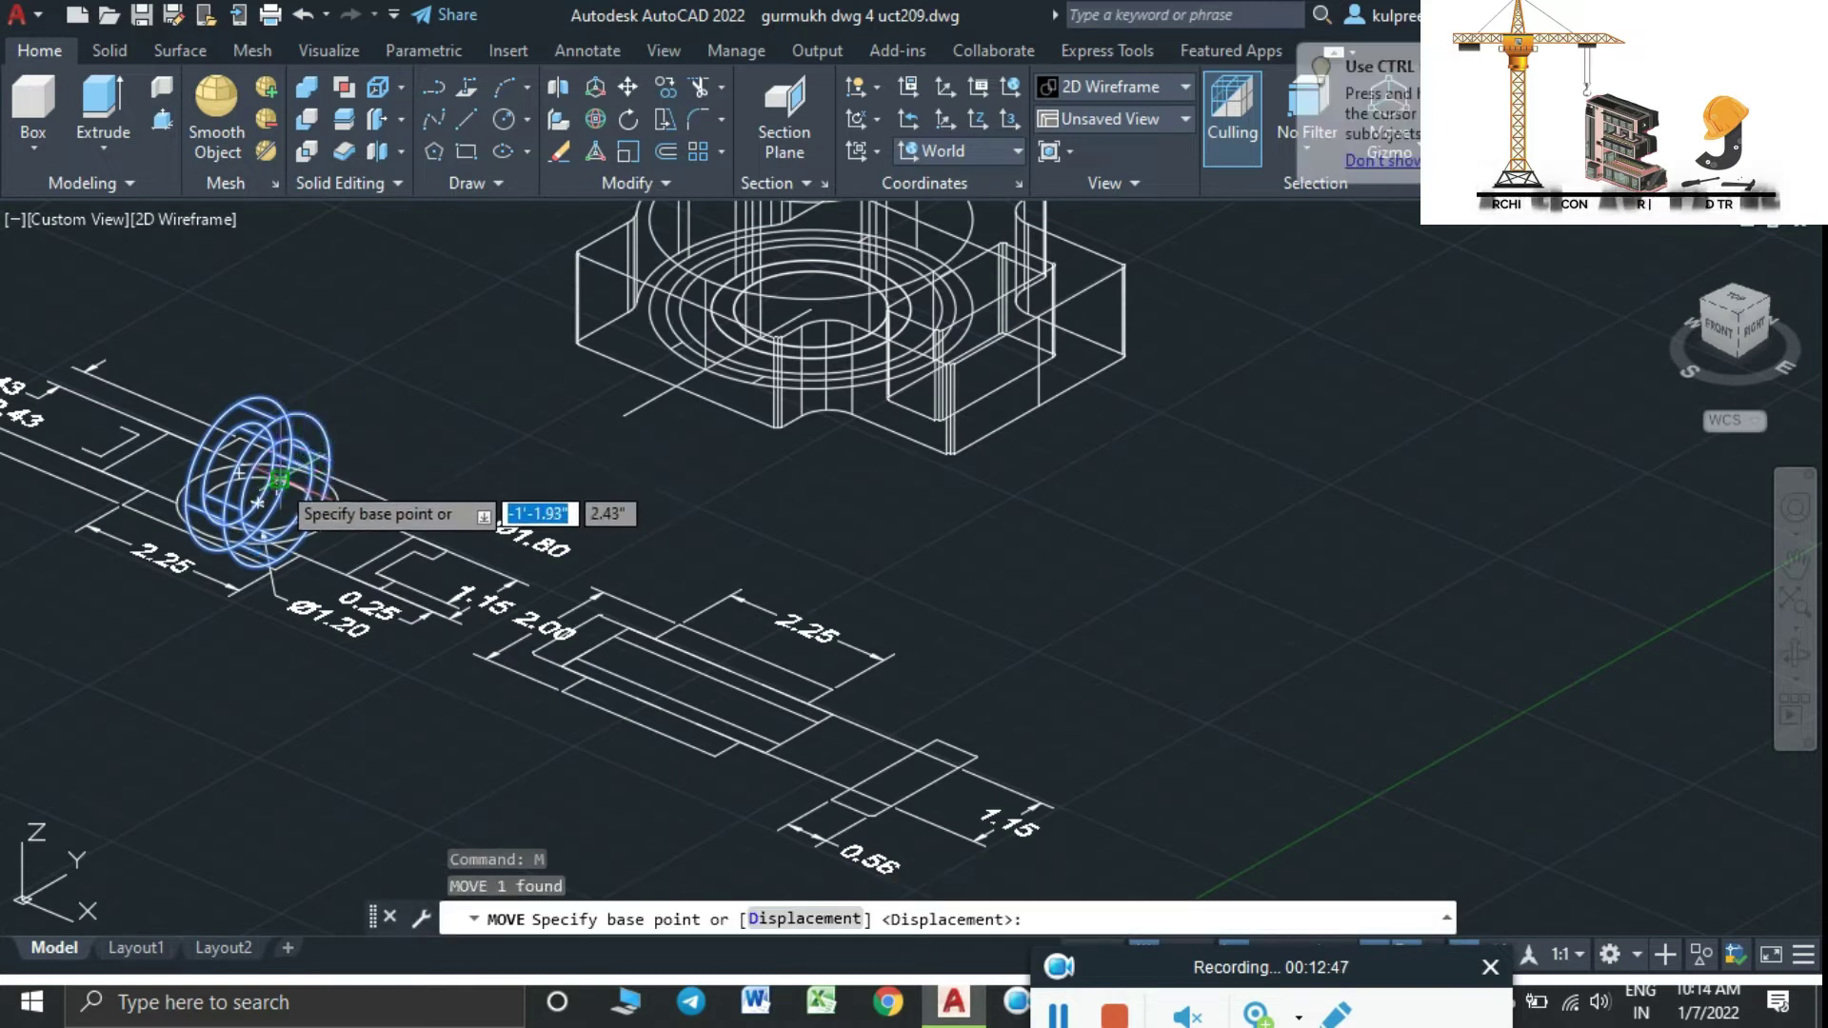
Move the ring from its centre to the snap point on the housing block
click(258, 503)
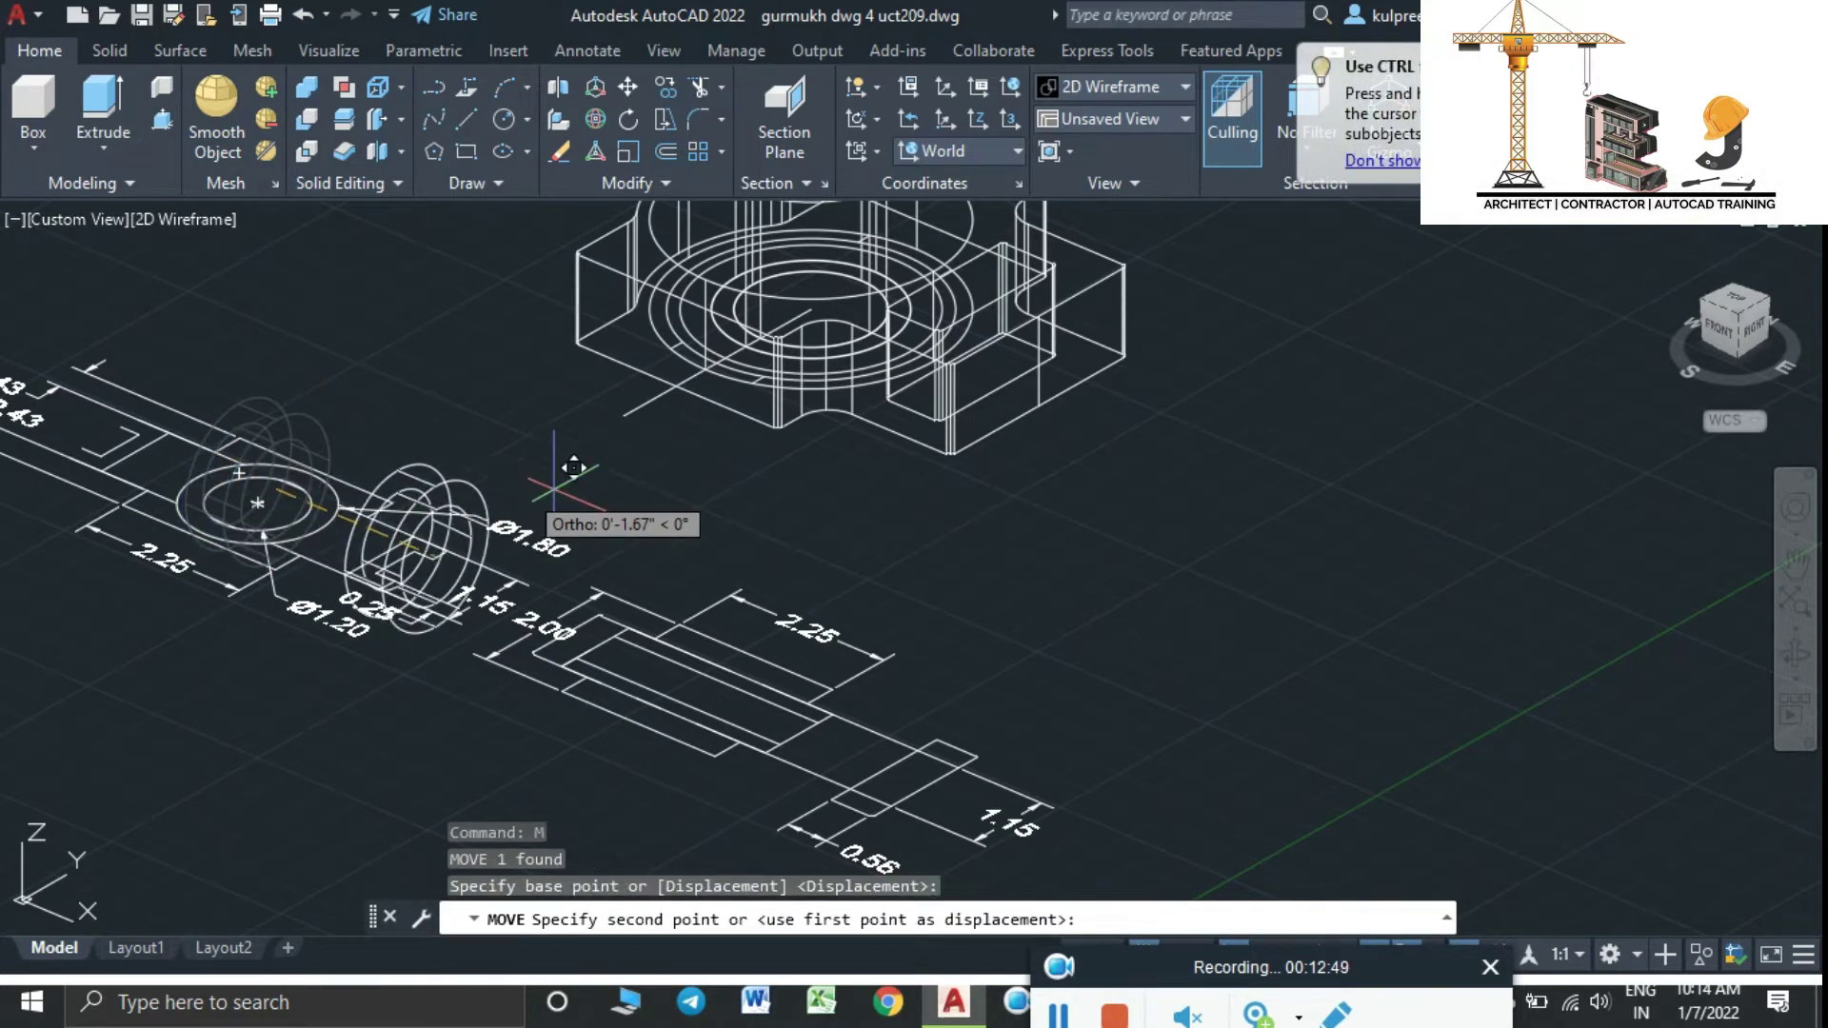
click(1040, 360)
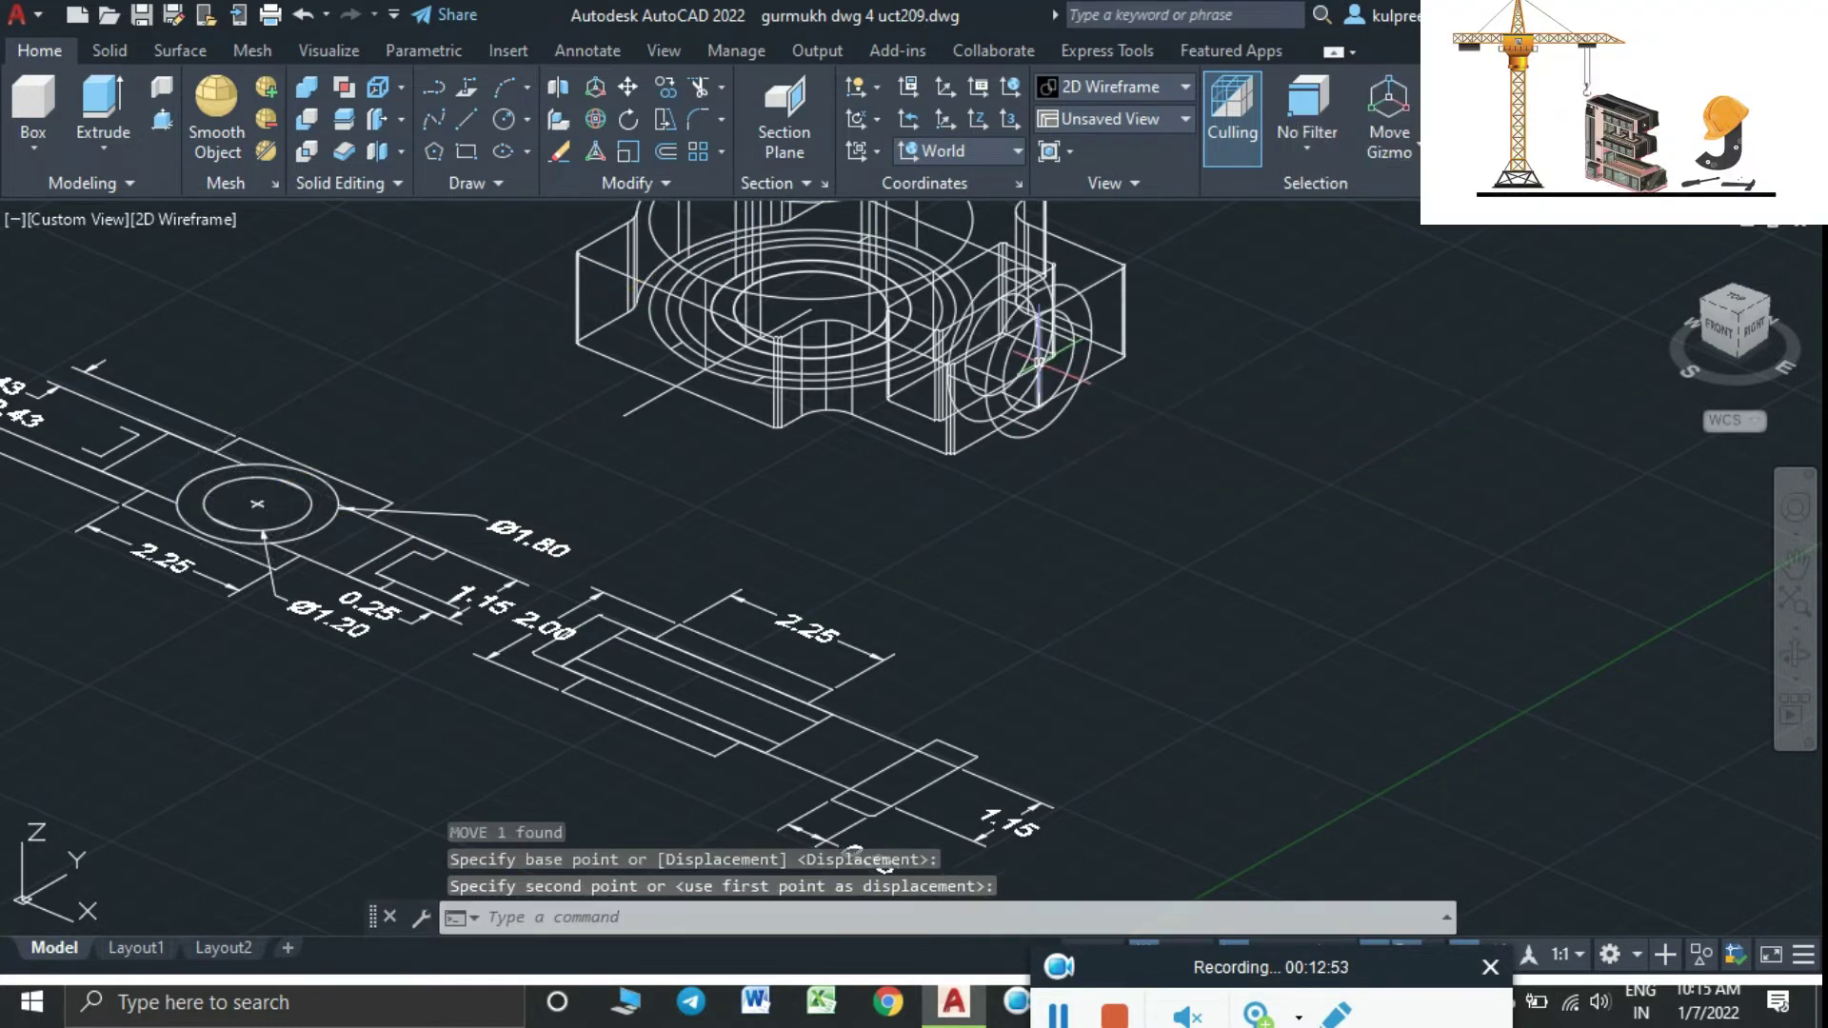
key(Escape)
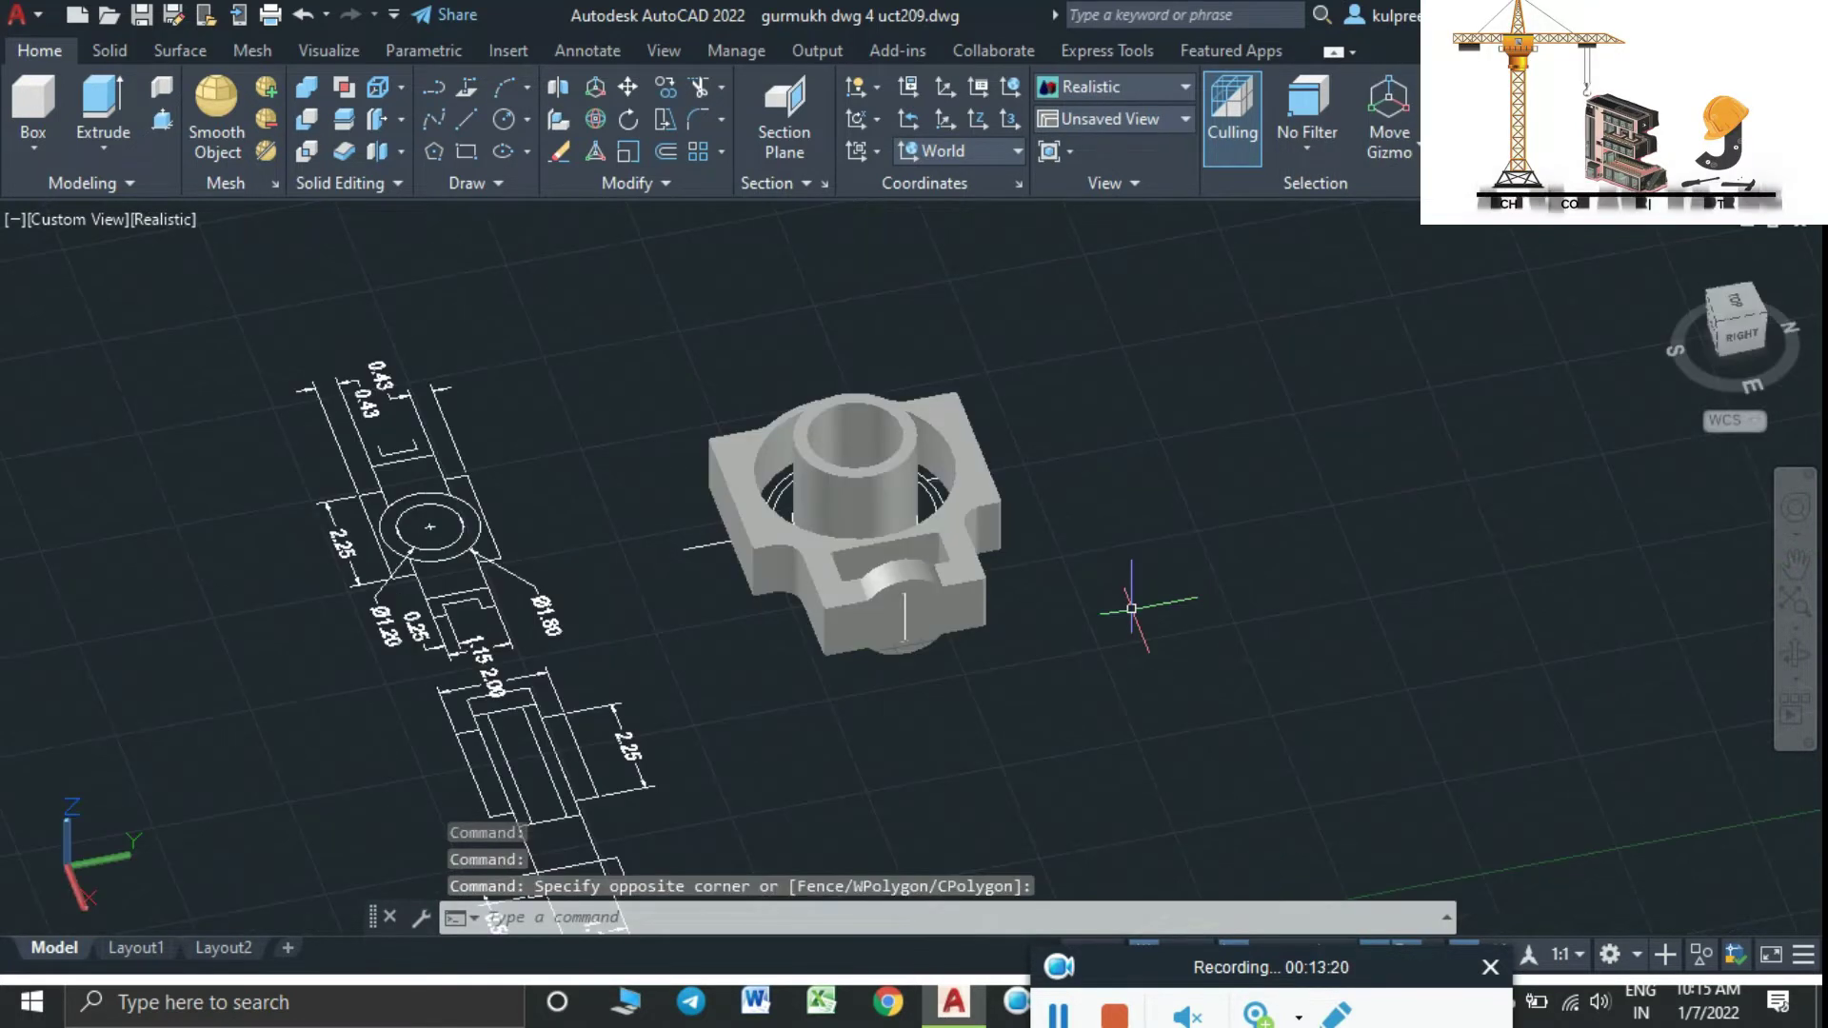
Try intersecting the housing block and ring, undo it, and reselect the housing solid
text(n)
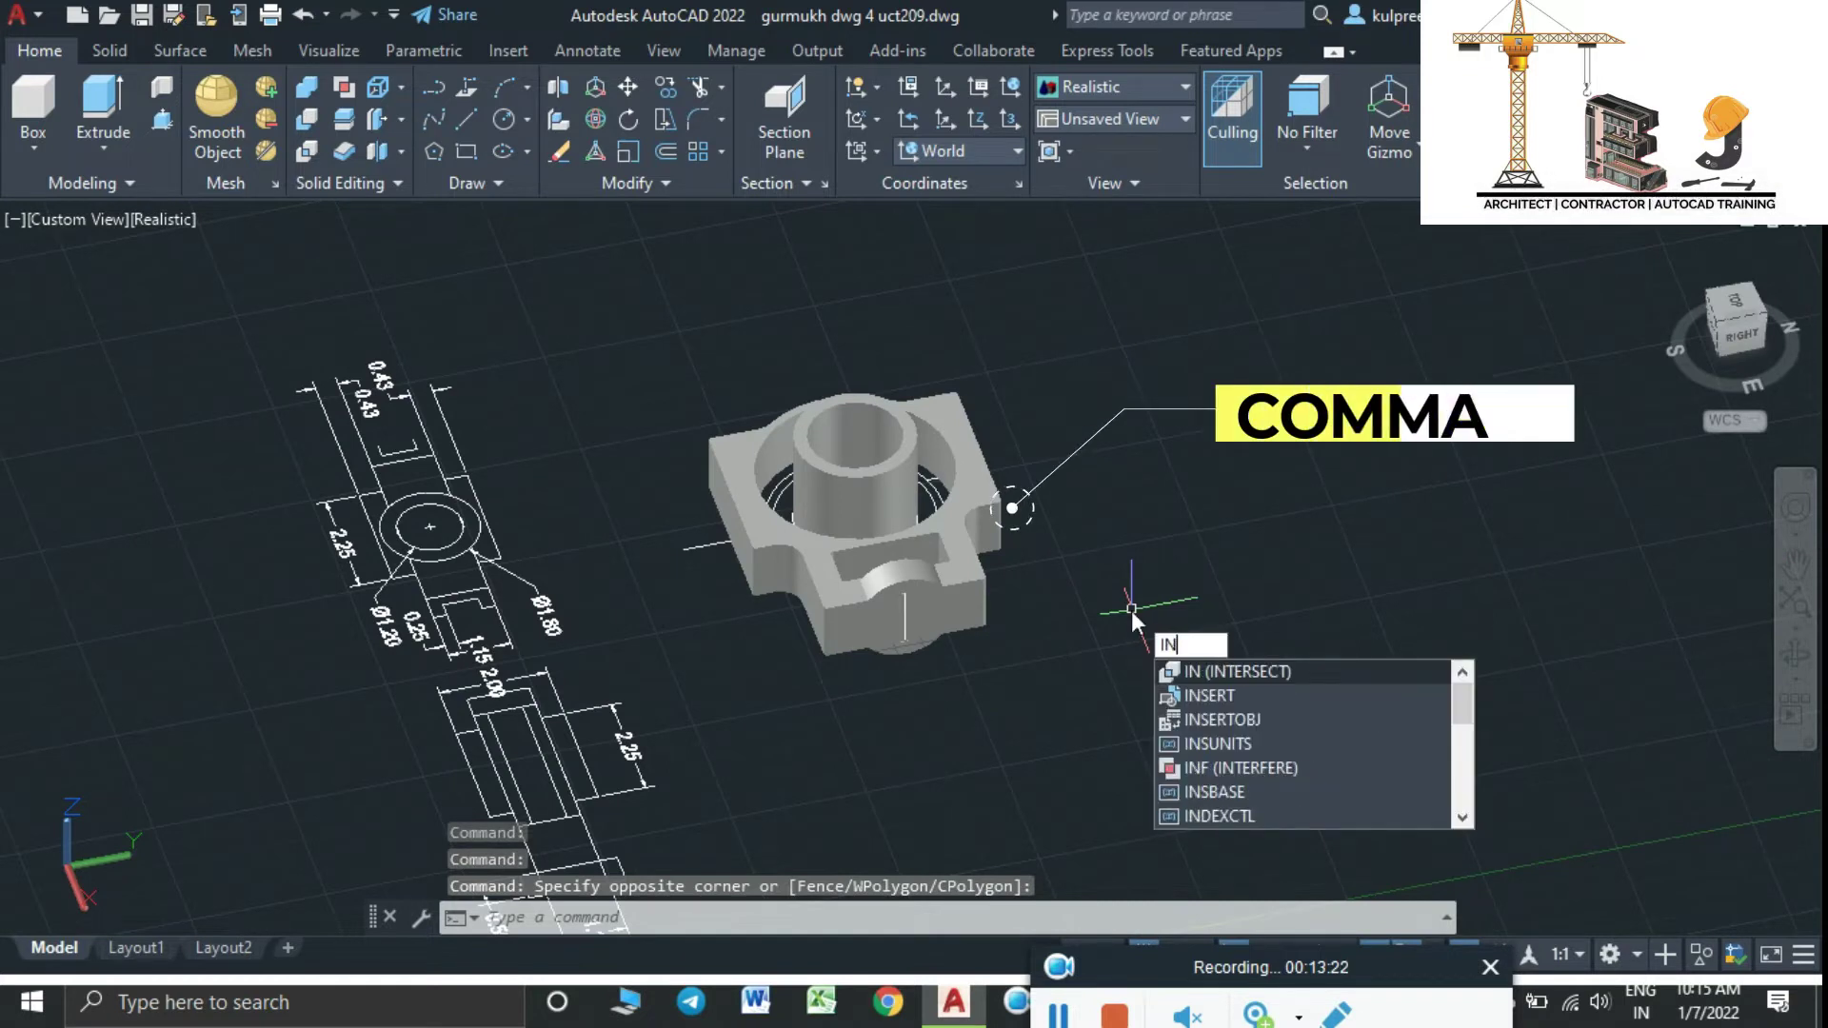
key(Return)
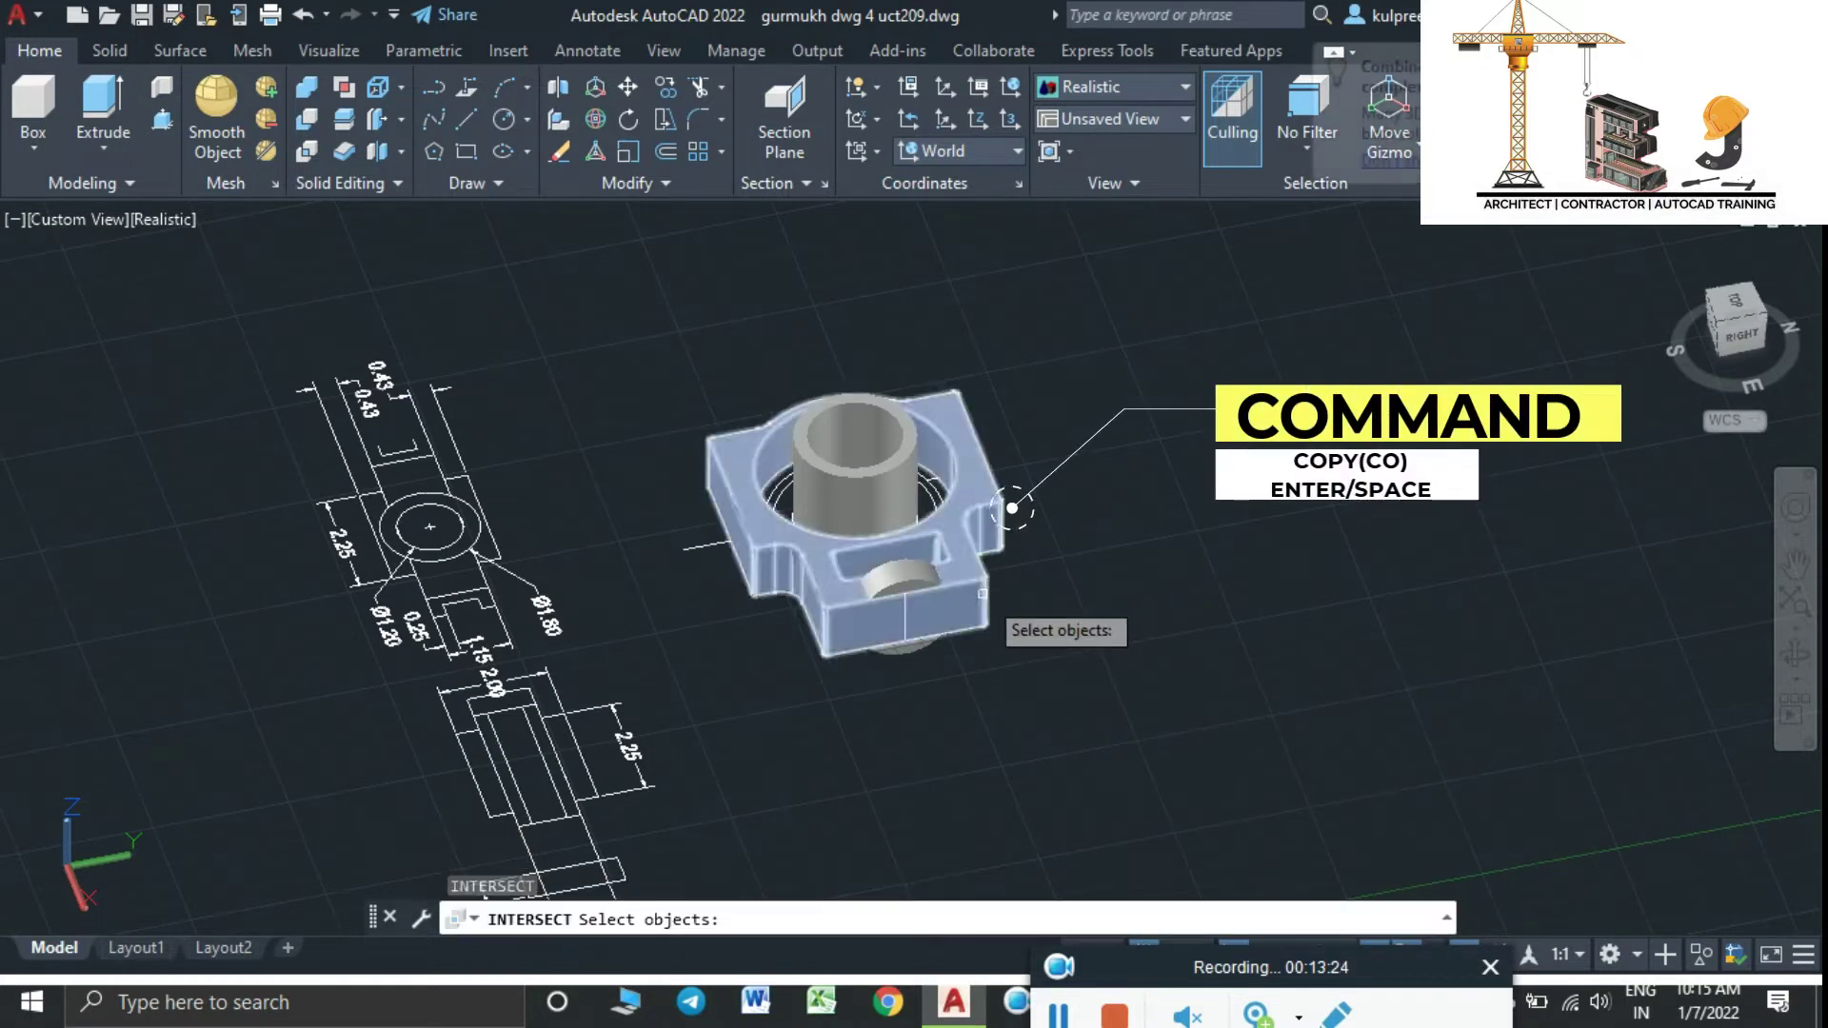
click(917, 577)
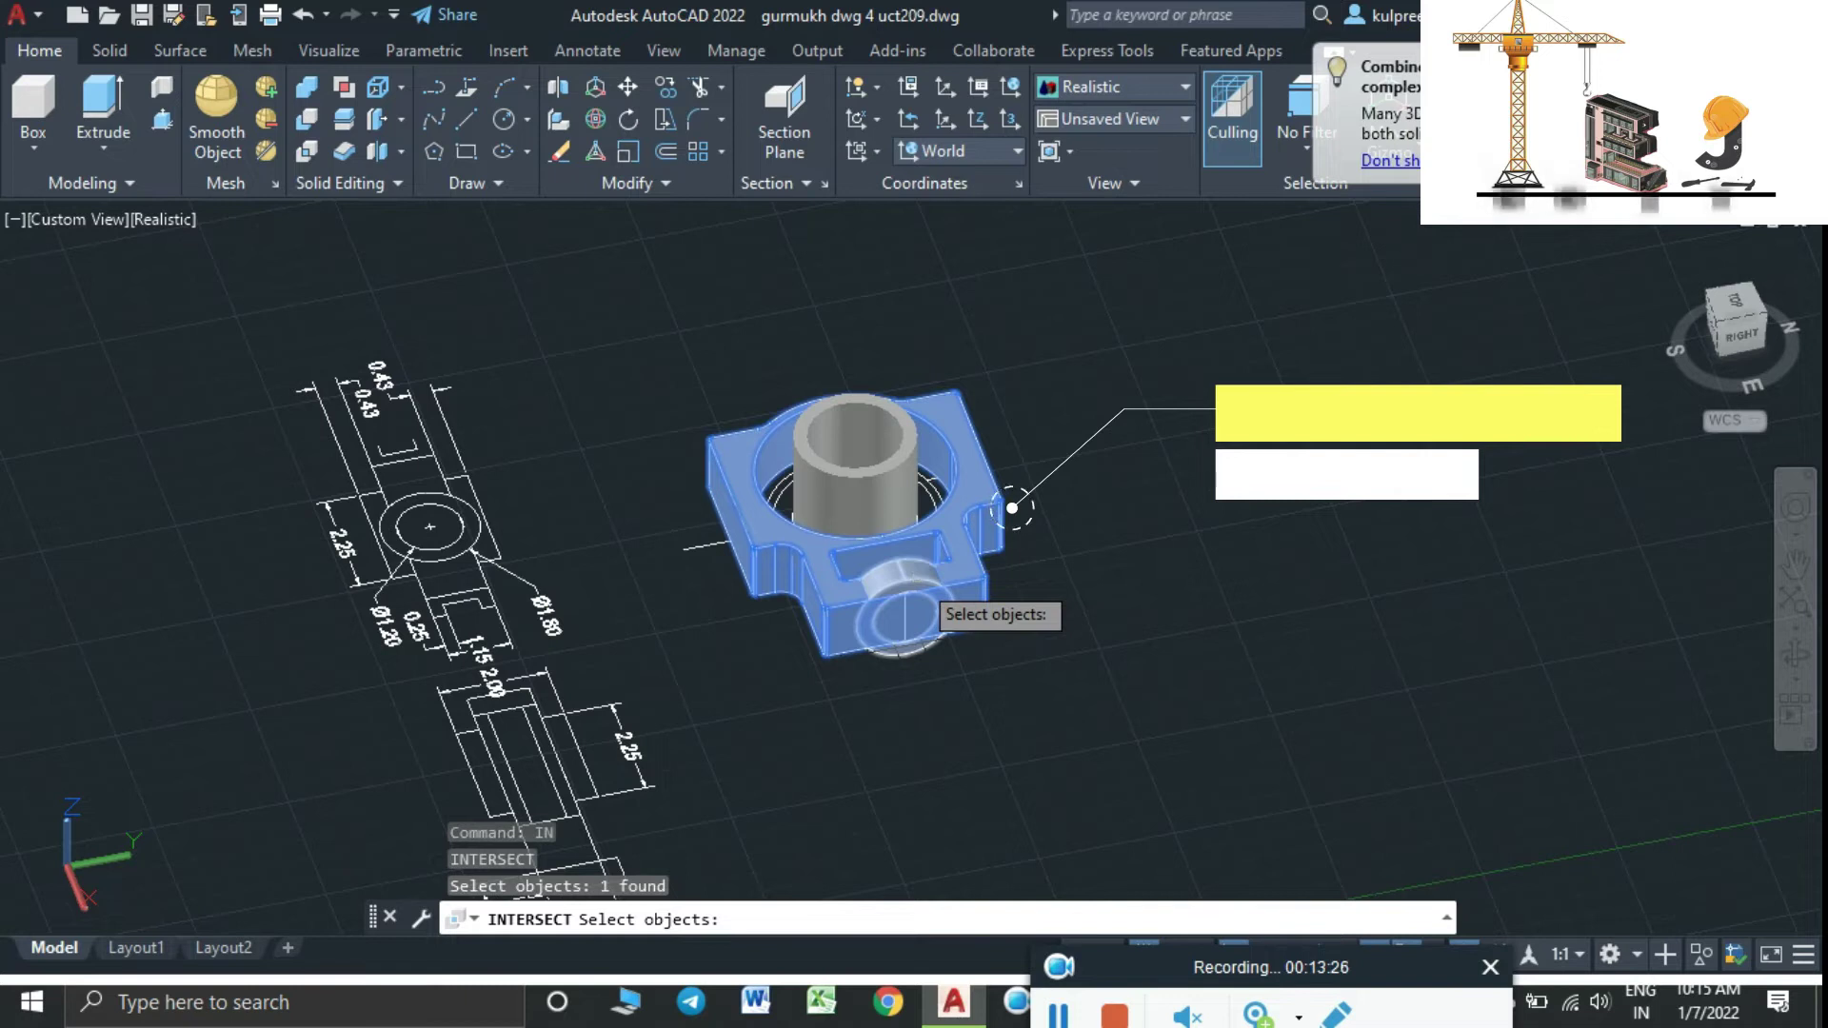
key(Return)
key(Return)
click(957, 581)
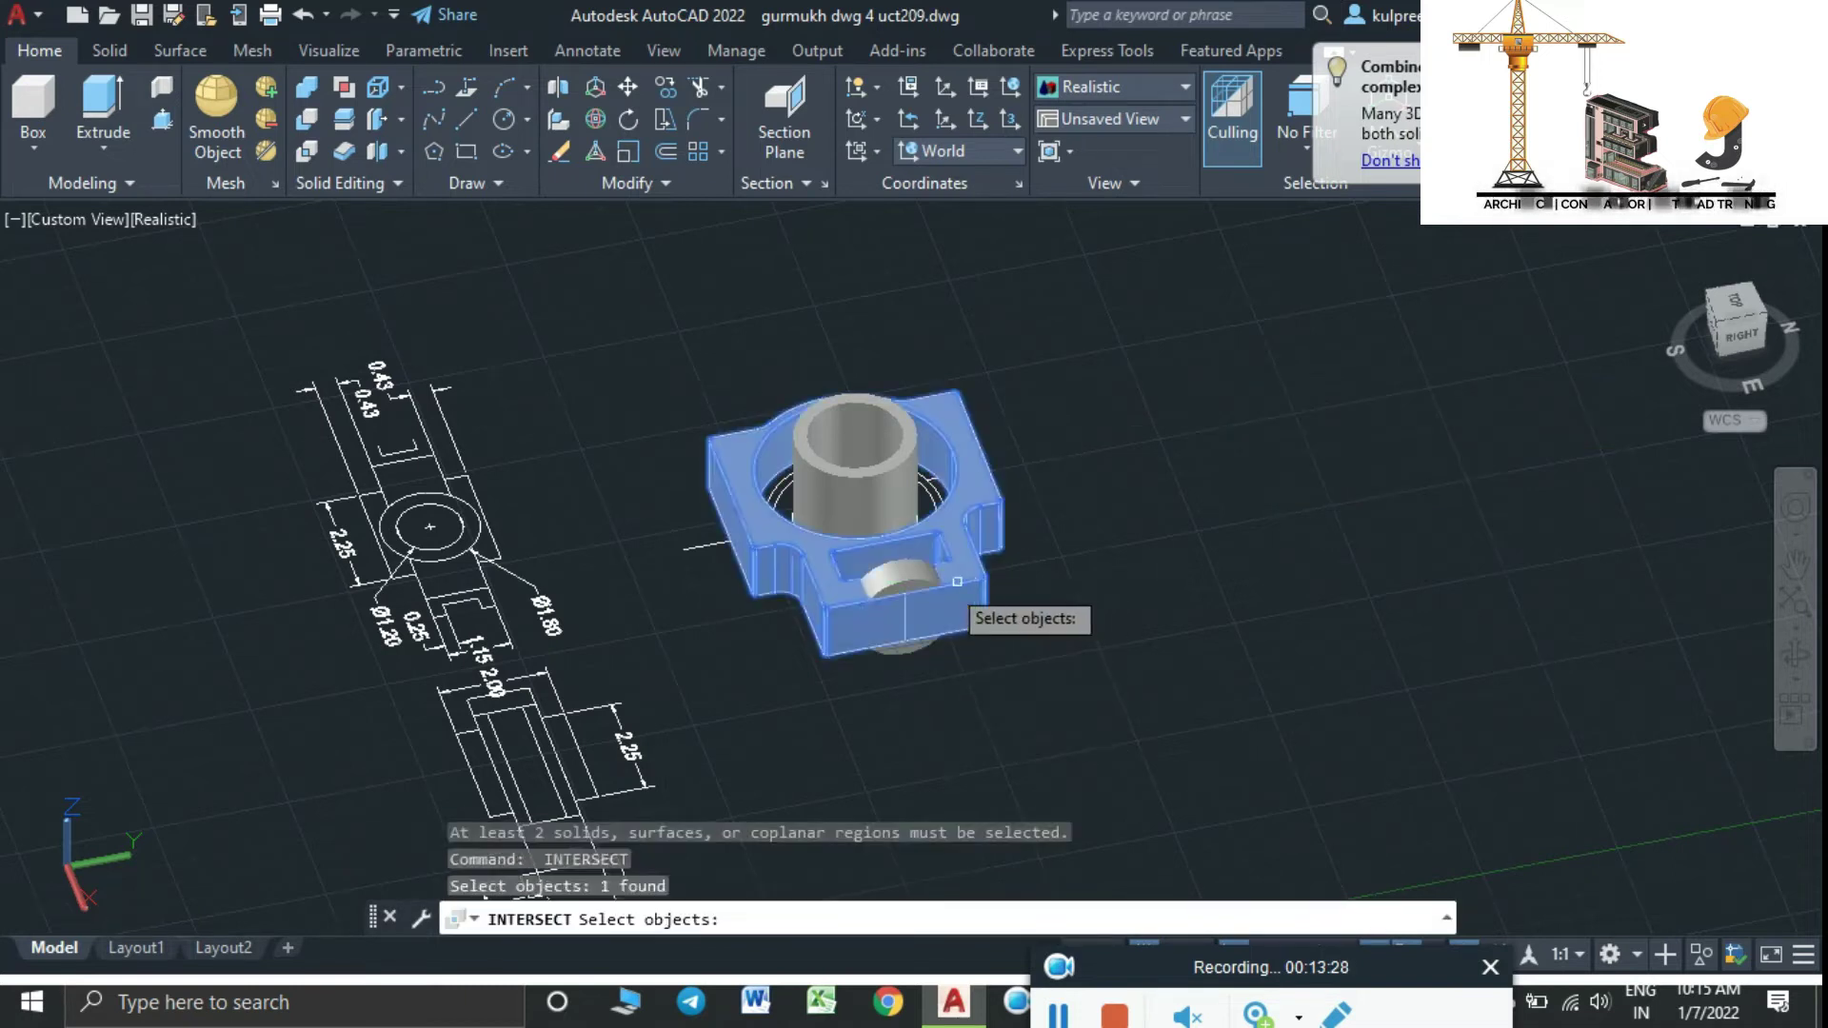
click(912, 581)
key(Return)
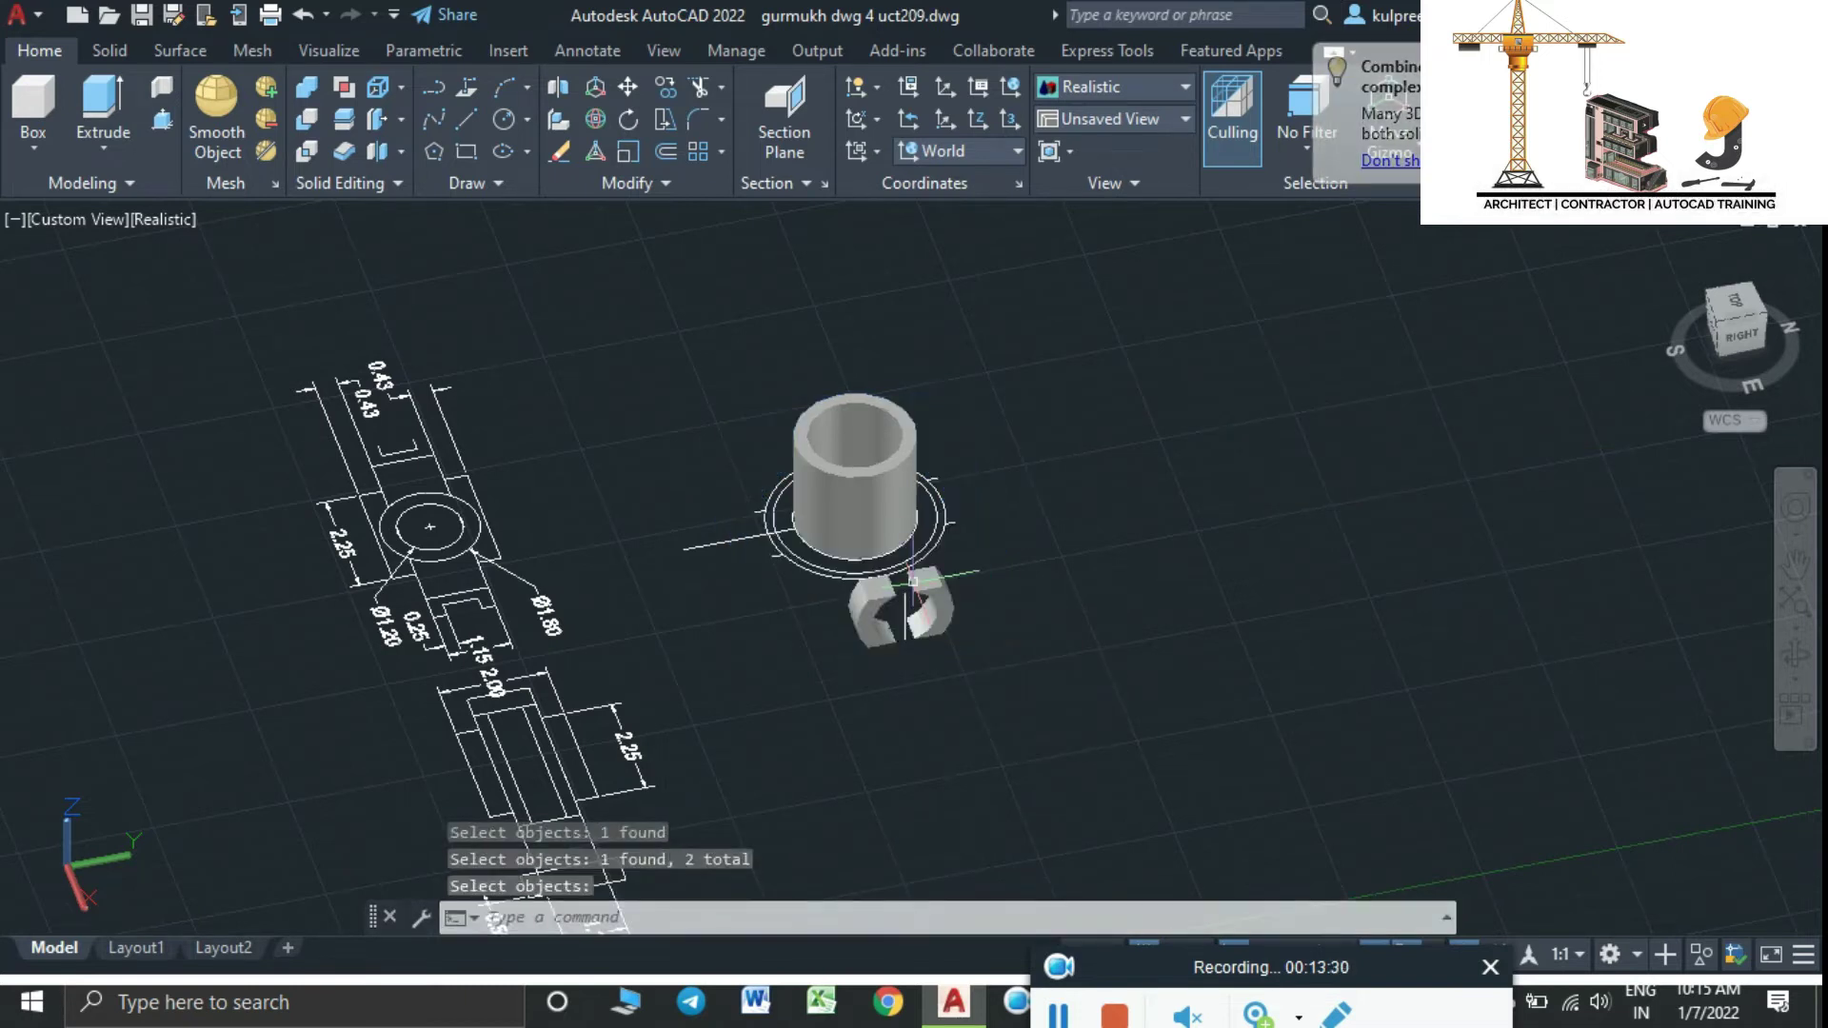
key(ctrl+z)
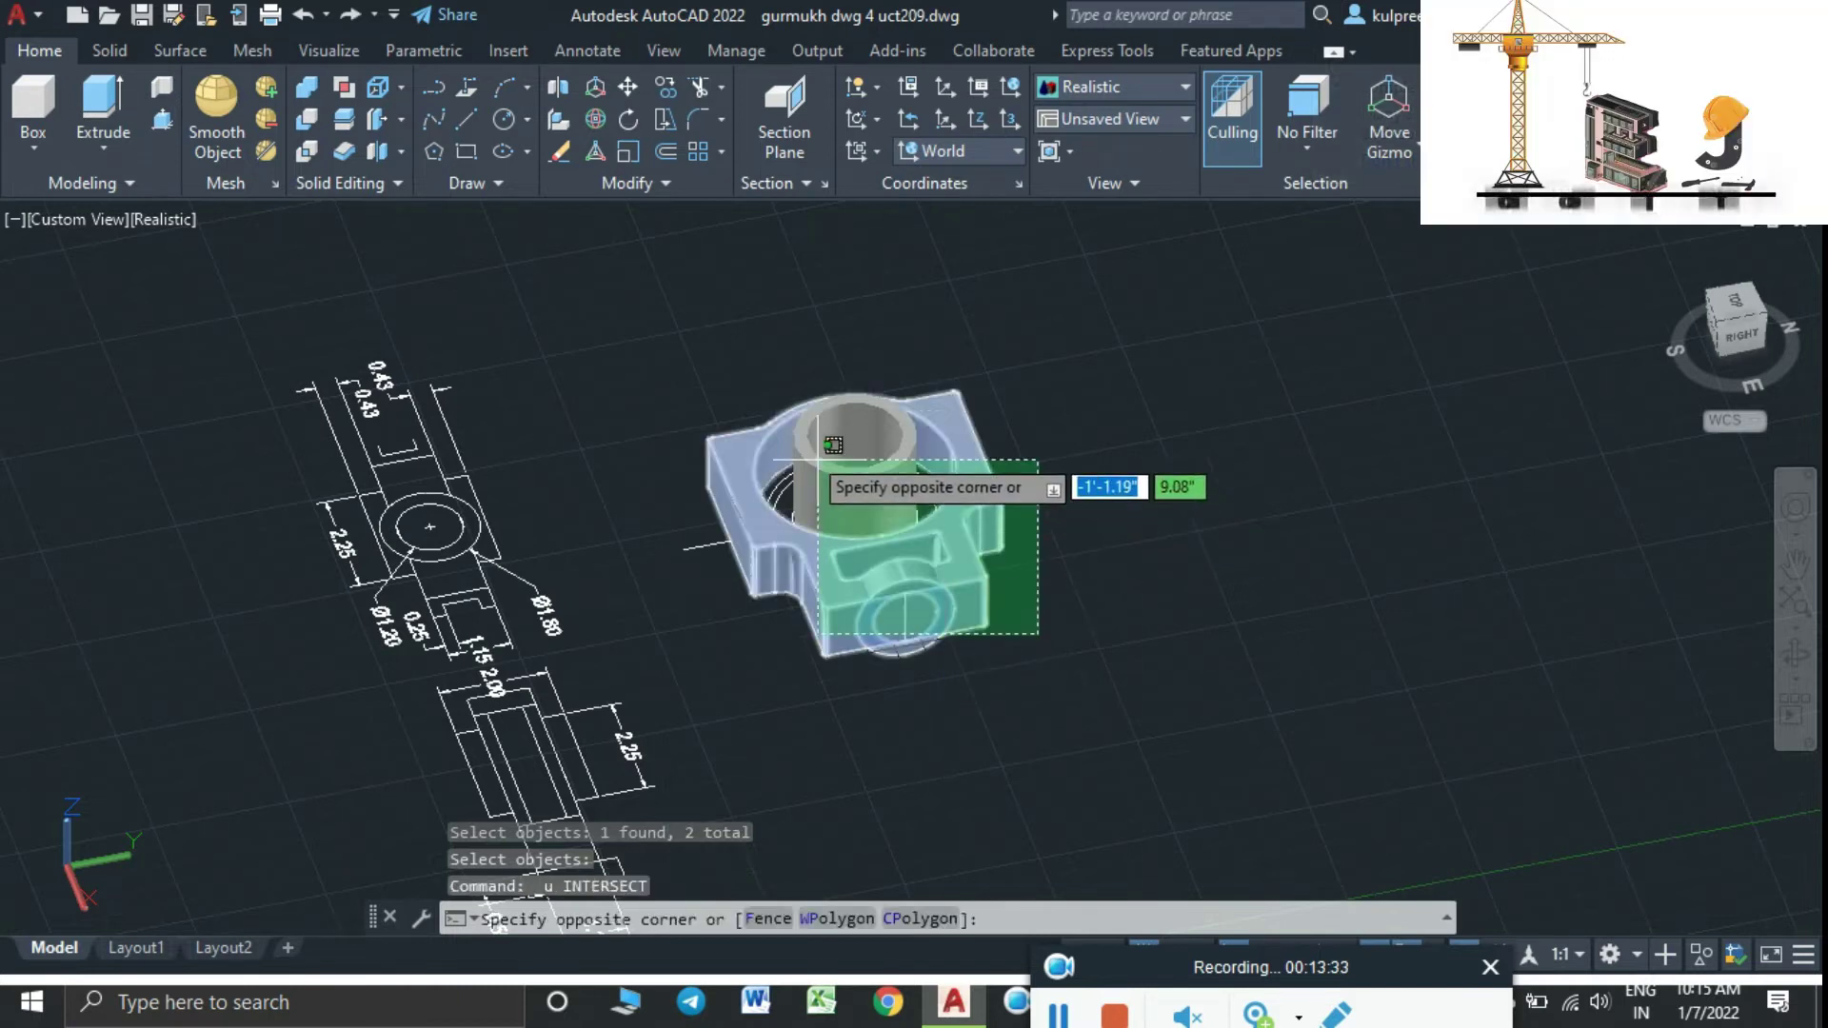
click(738, 393)
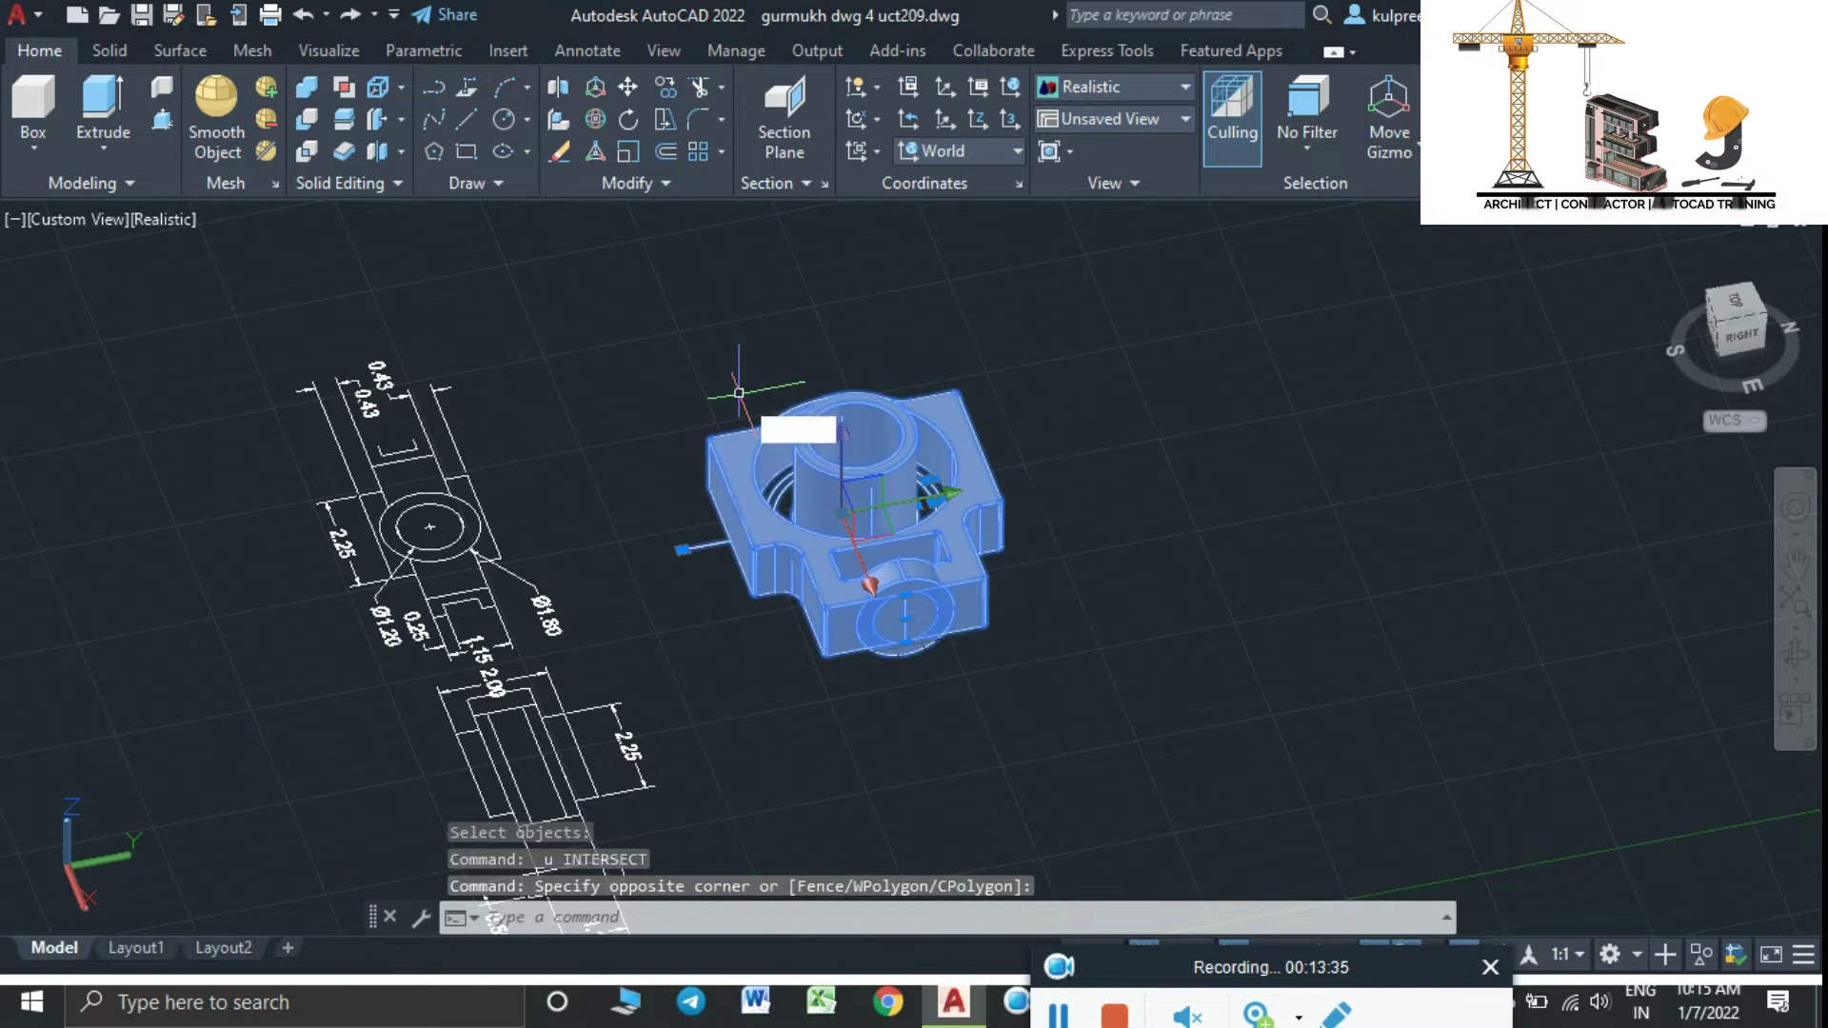
Copy the housing solid and place the duplicate beside the original
text(COP)
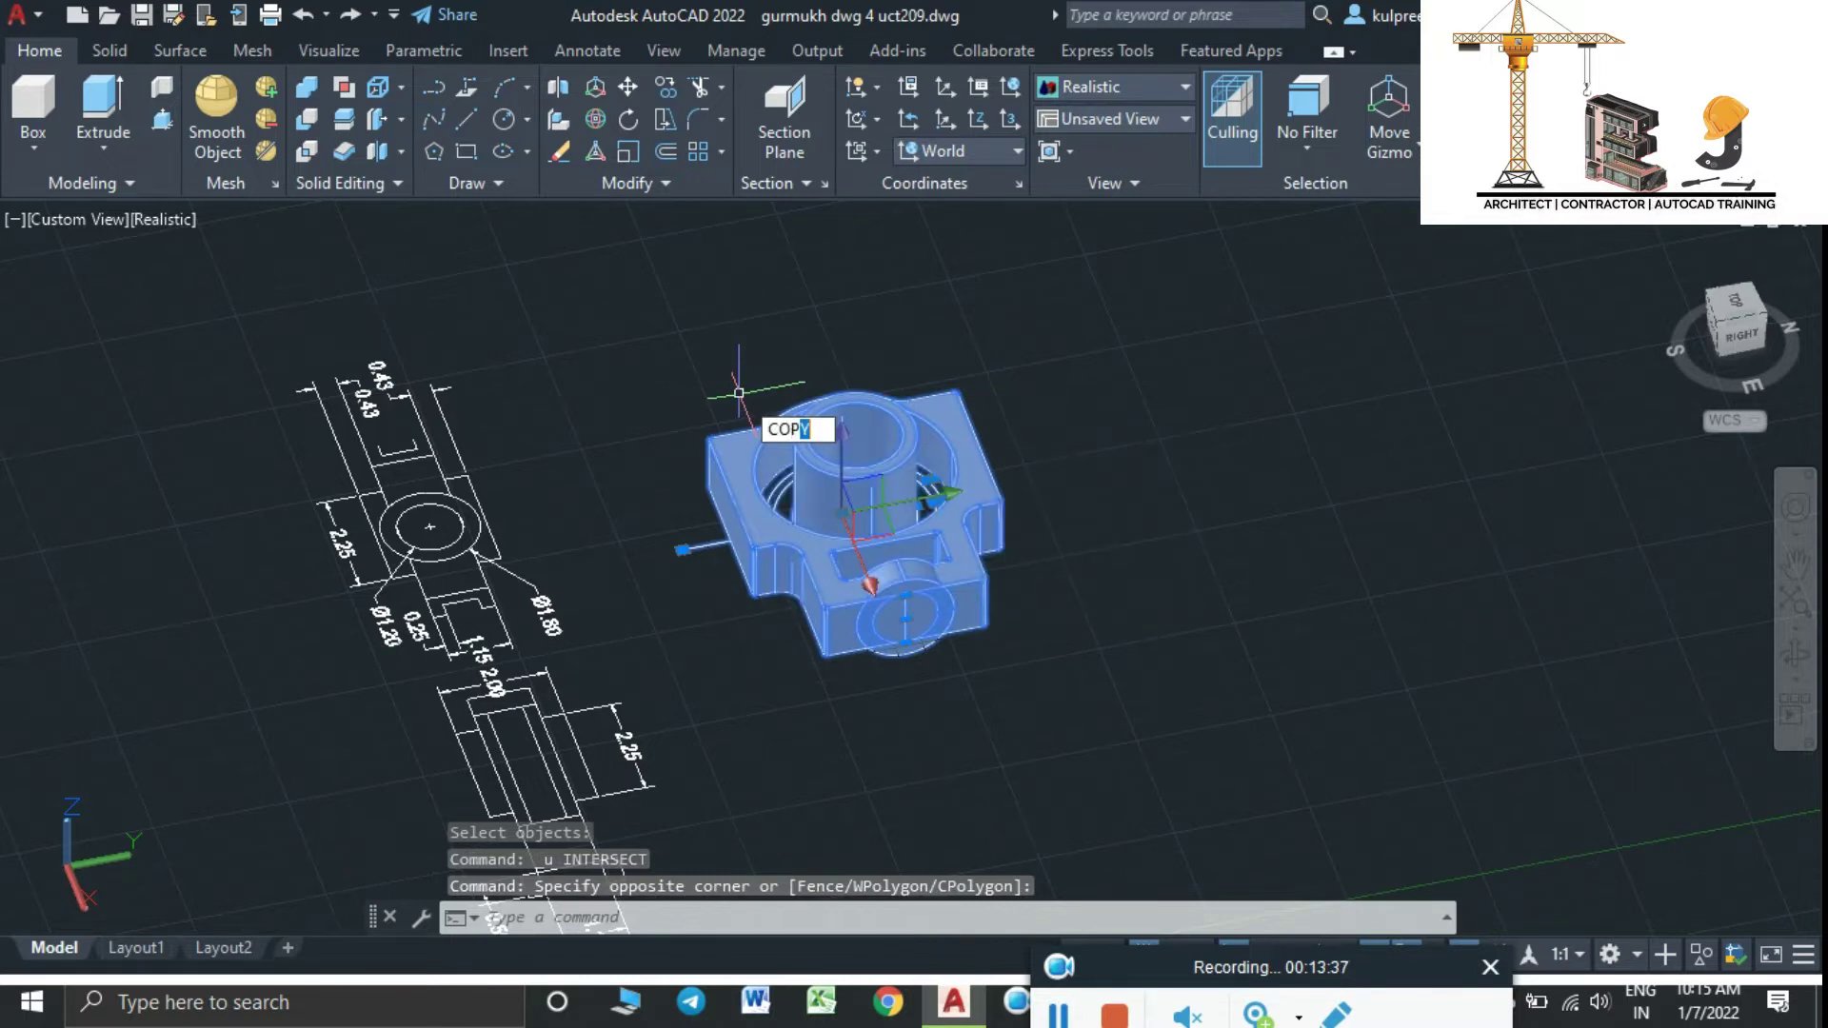
key(Return)
click(893, 510)
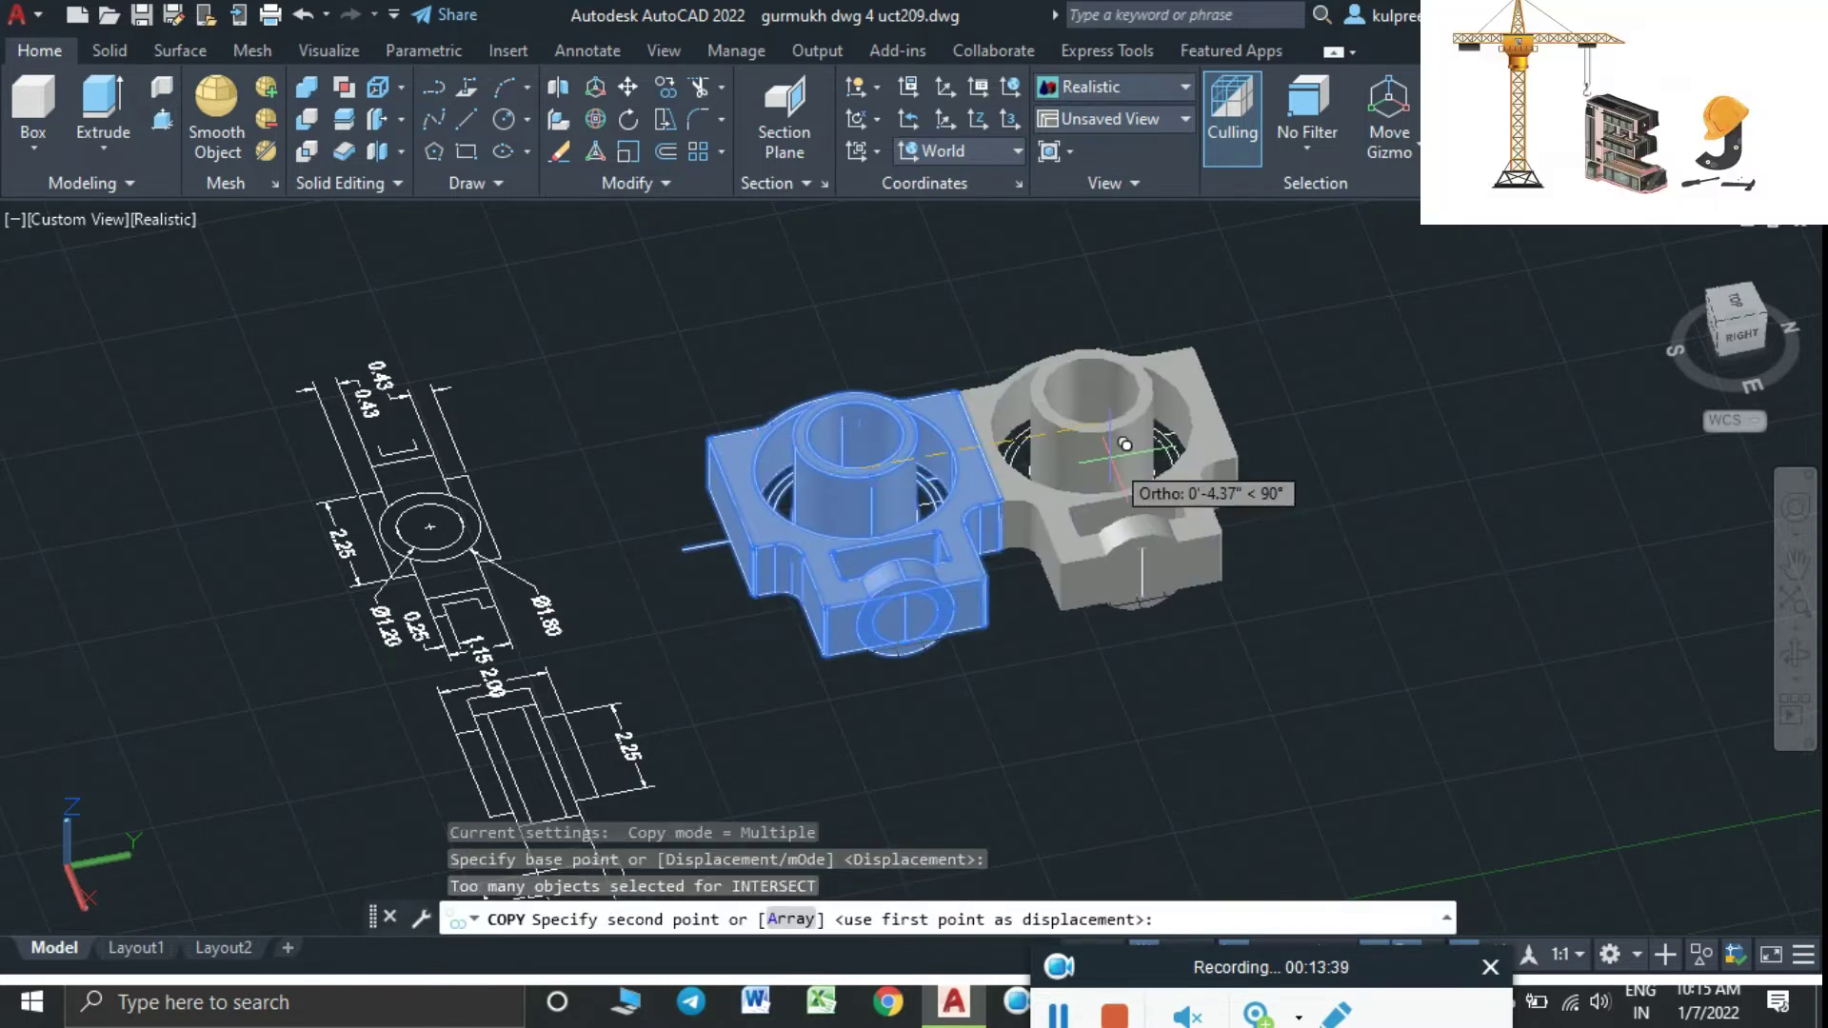
click(1225, 455)
key(Escape)
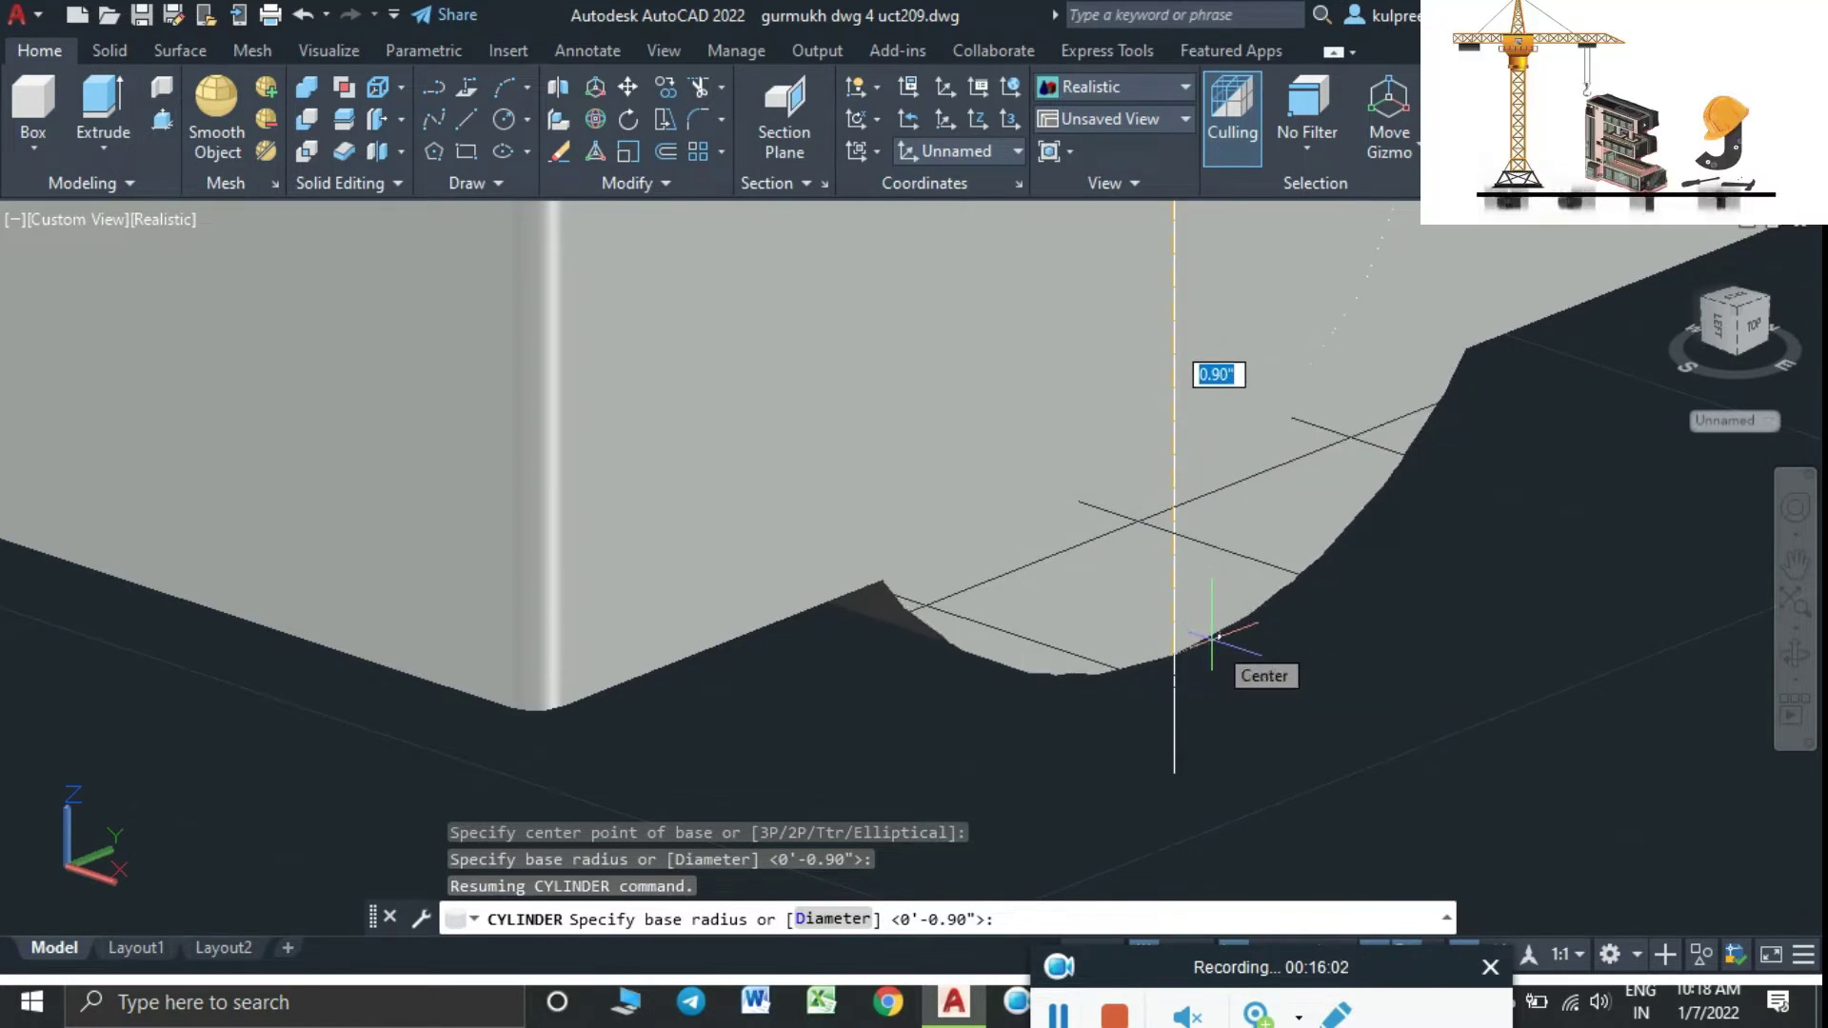
Complete a 0.9-radius cylinder in the housing's rectangular slot, setting its height by click
text(.)
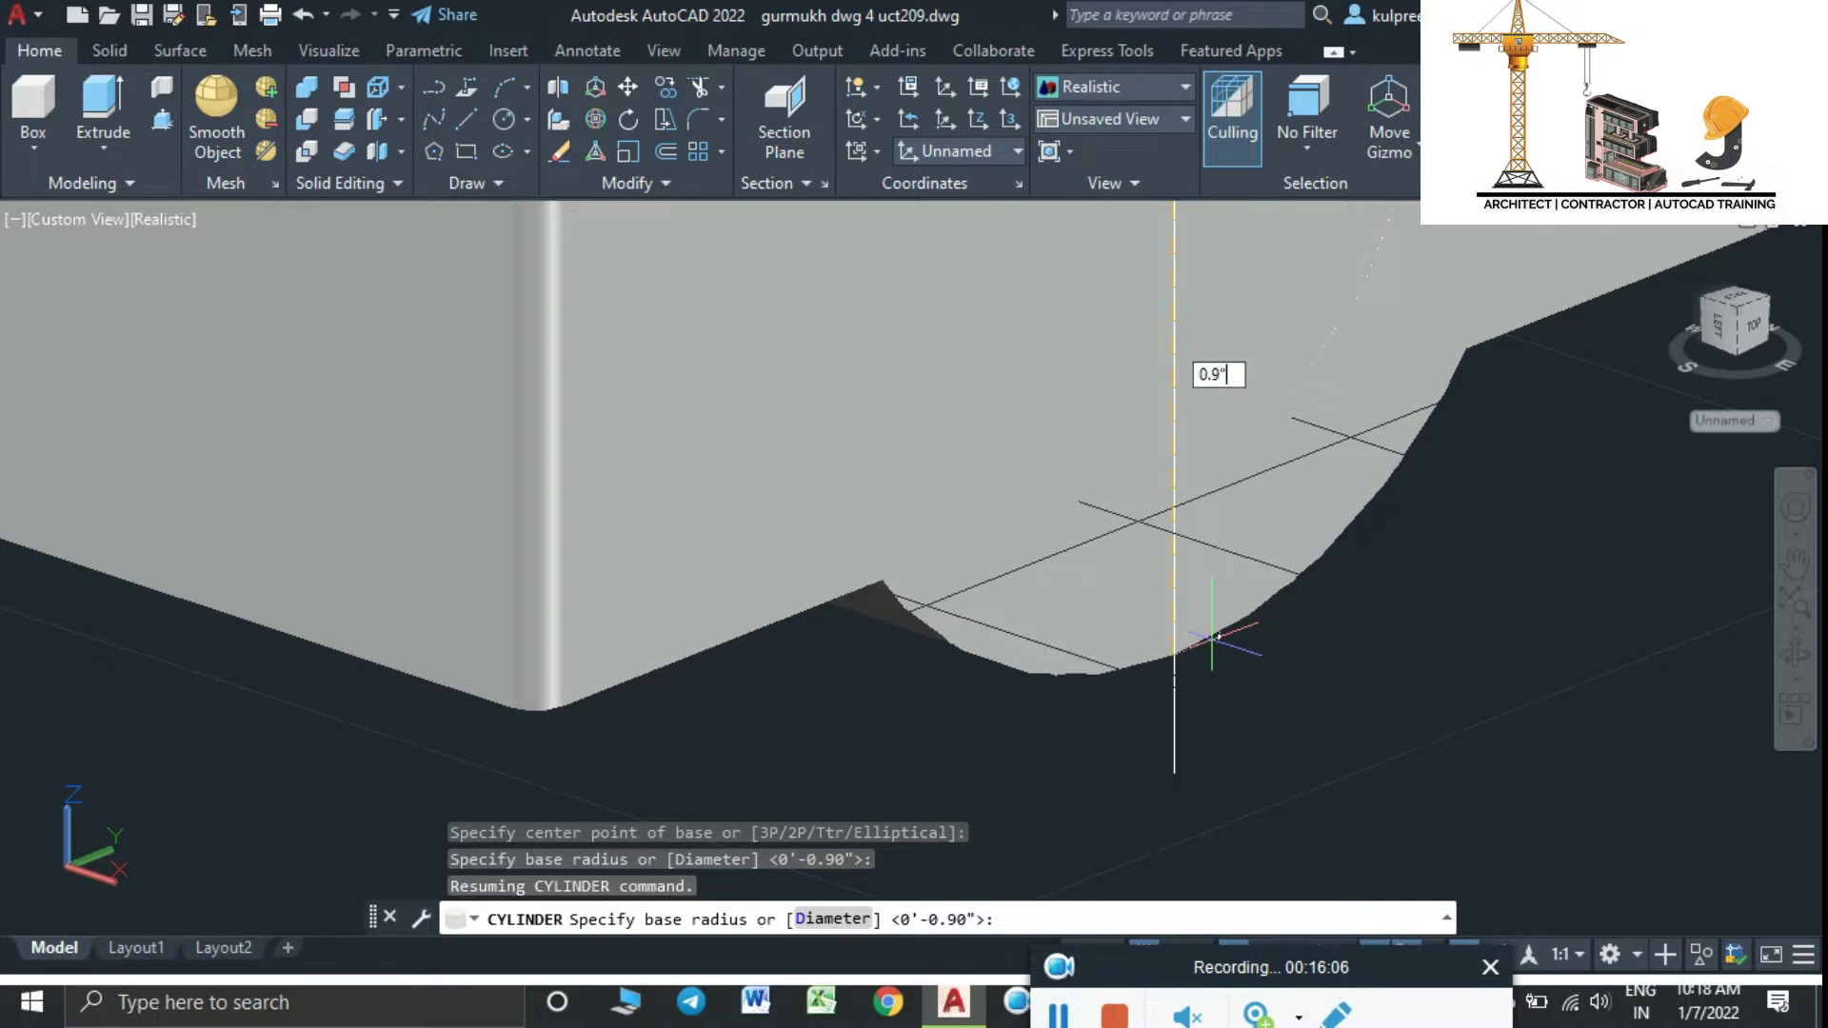
key(Return)
scroll(1237, 691, down, 2)
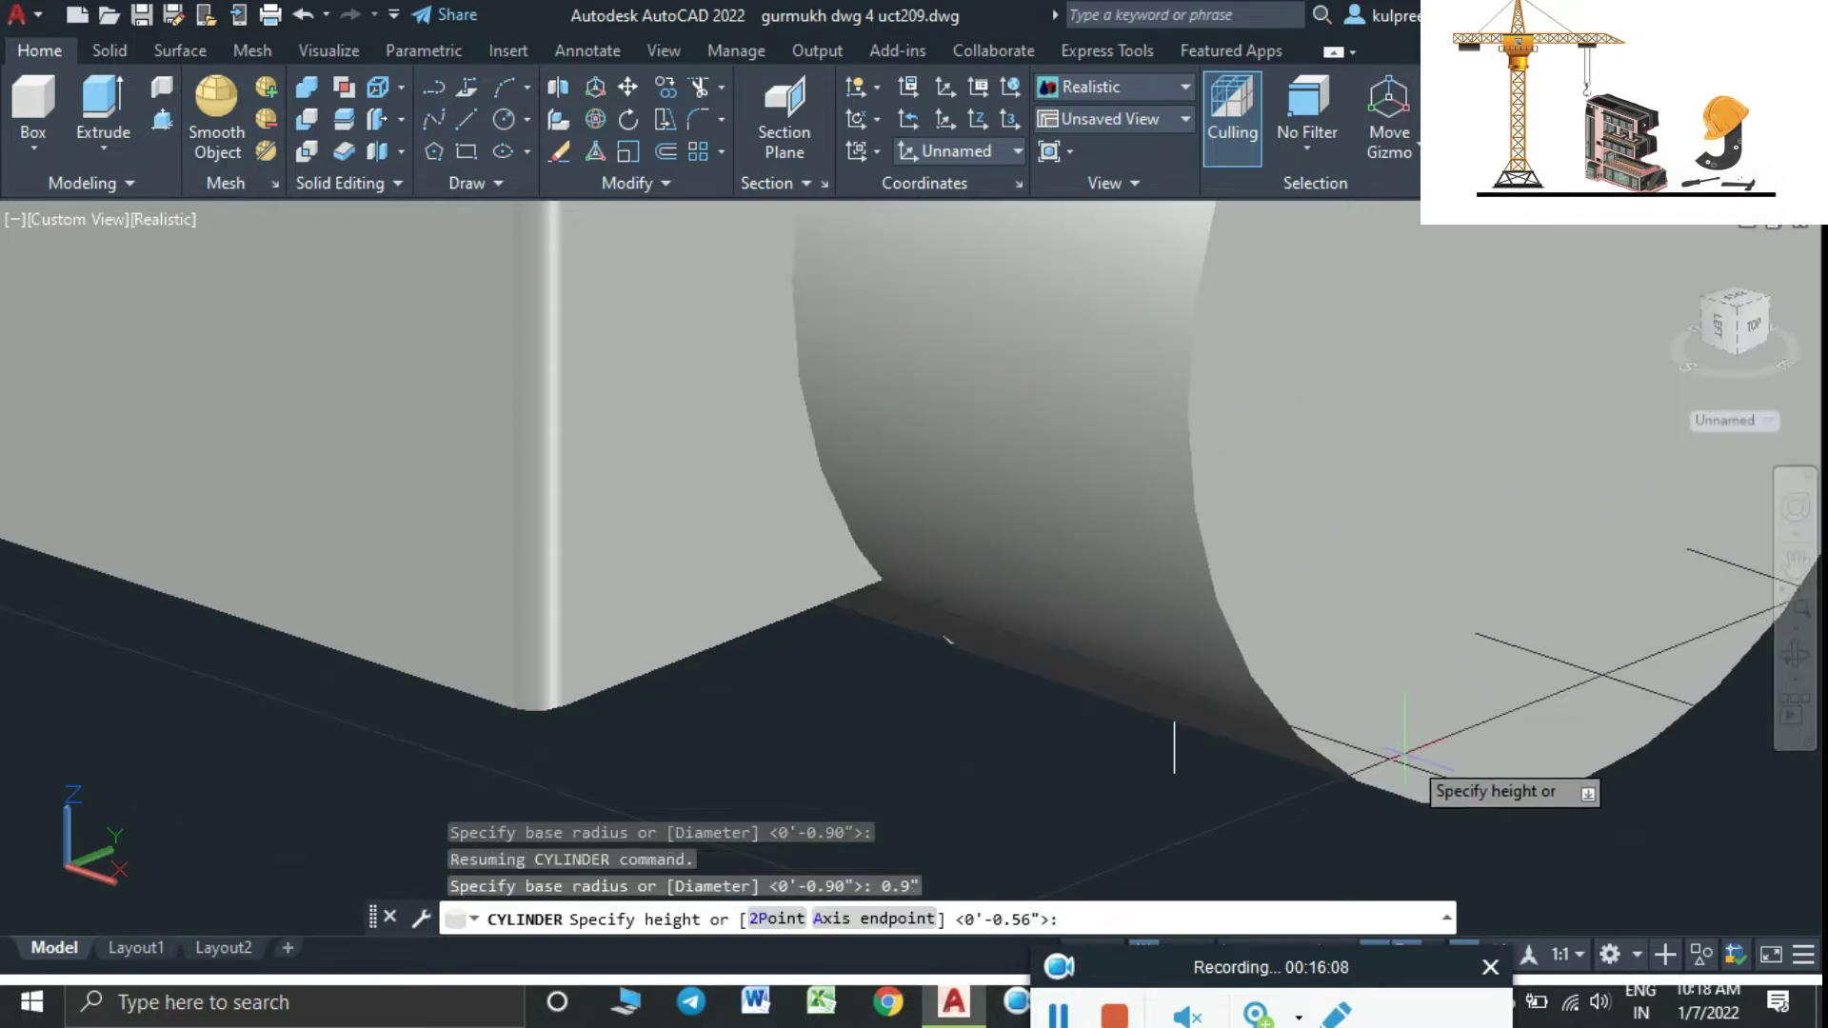
scroll(1333, 571, down, 4)
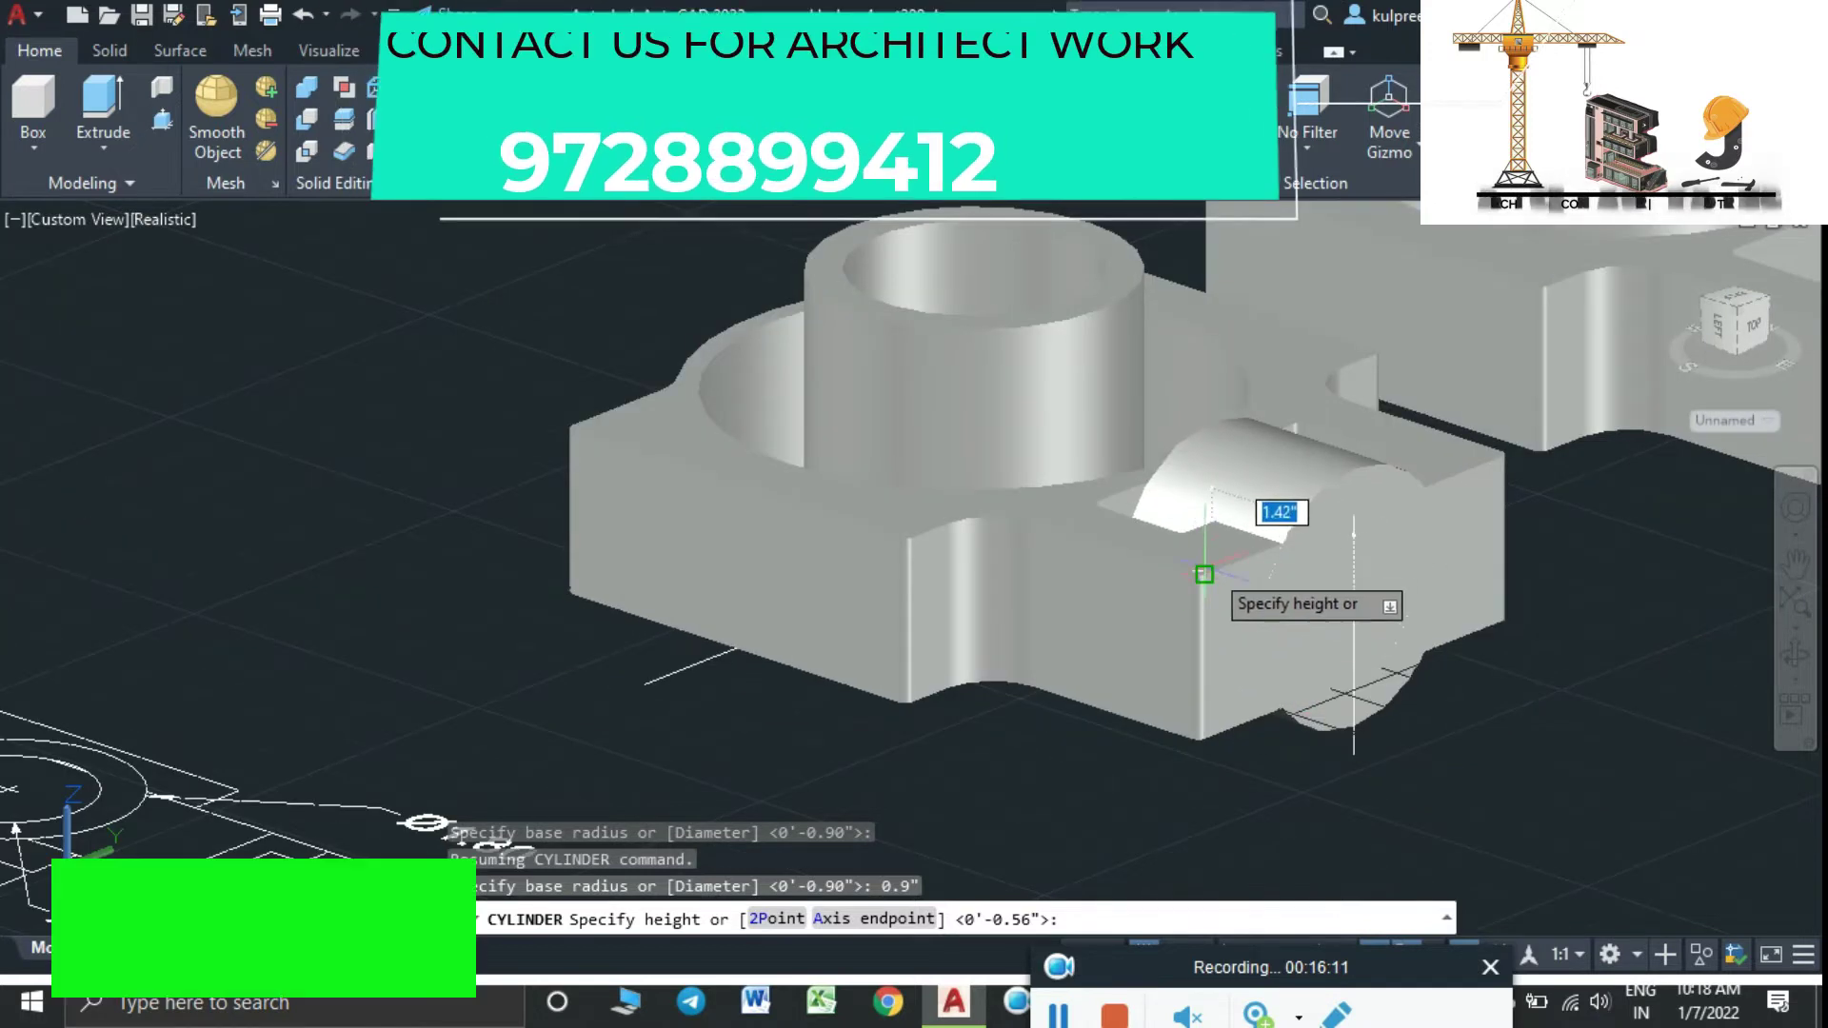
scroll(1238, 552, up, 2)
scroll(1286, 590, up, 2)
scroll(1295, 637, up, 2)
middle_drag(1297, 651, 1316, 806)
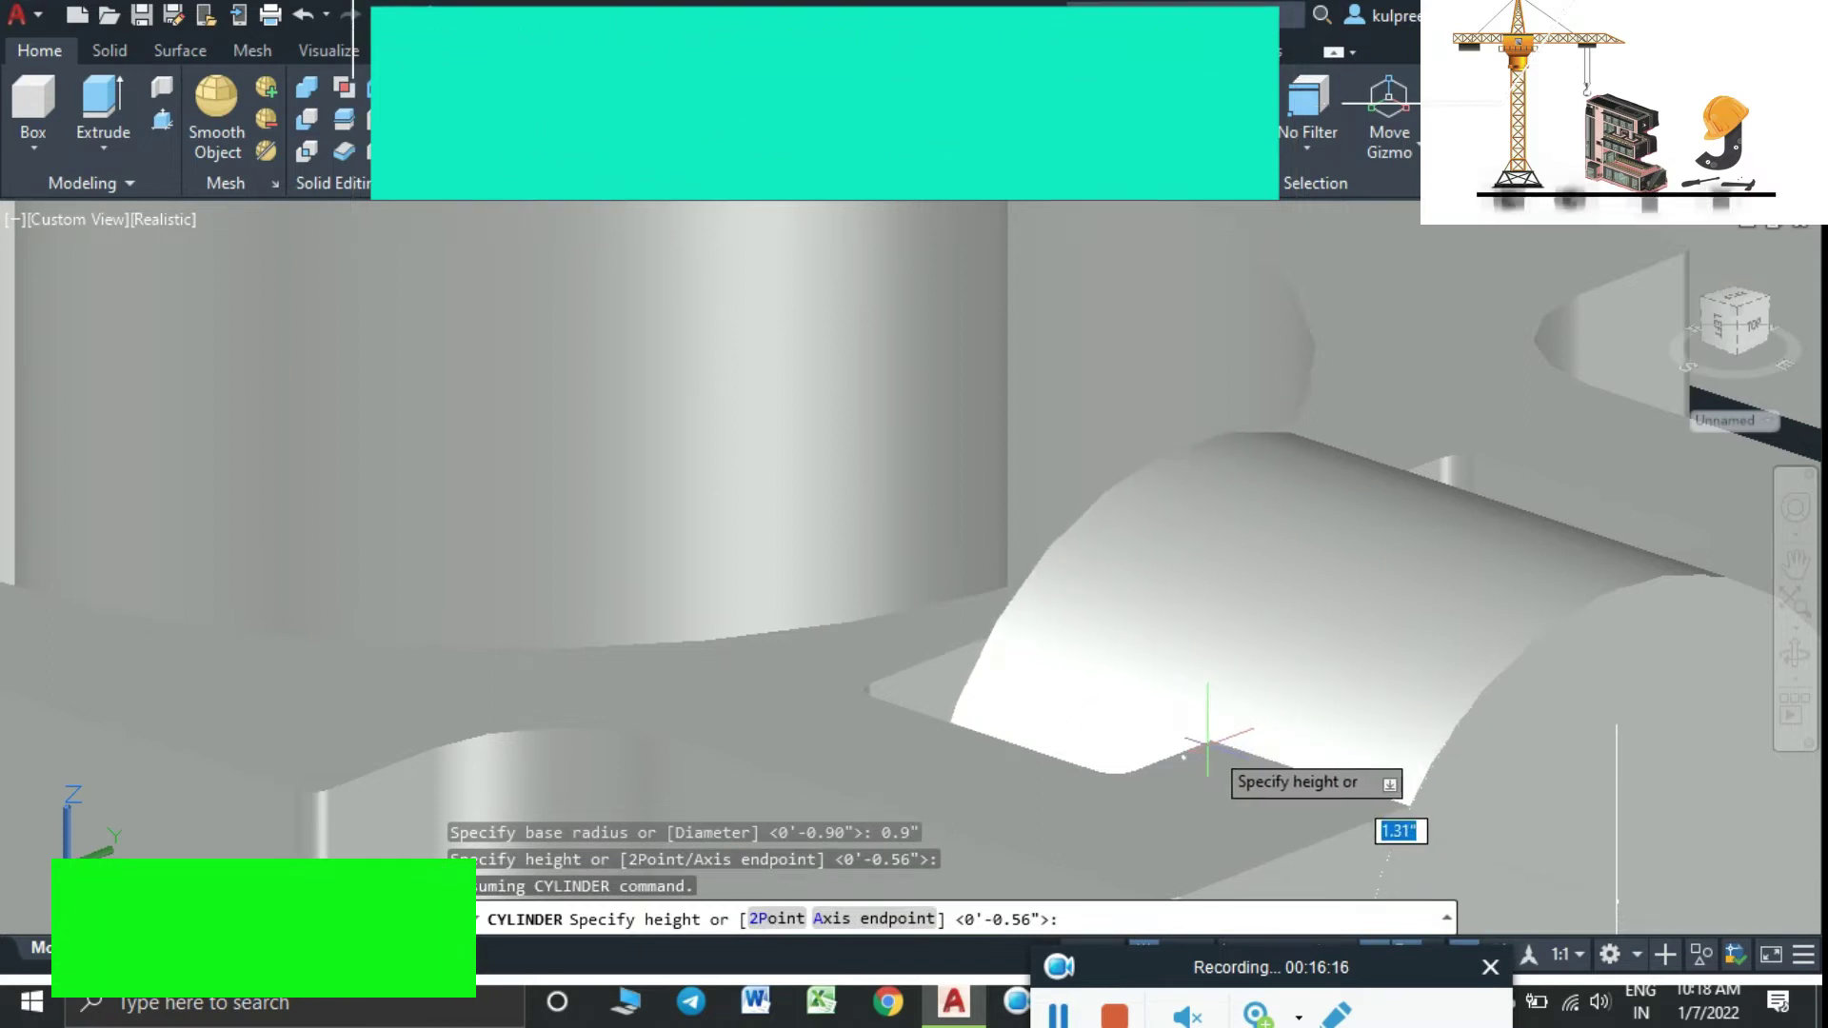
mouse_move(1207, 740)
shift+middle_down()
mouse_move(1301, 756)
mouse_move(1325, 783)
shift+middle_up()
mouse_move(1447, 815)
middle_down()
mouse_move(950, 274)
mouse_move(1348, 174)
middle_up()
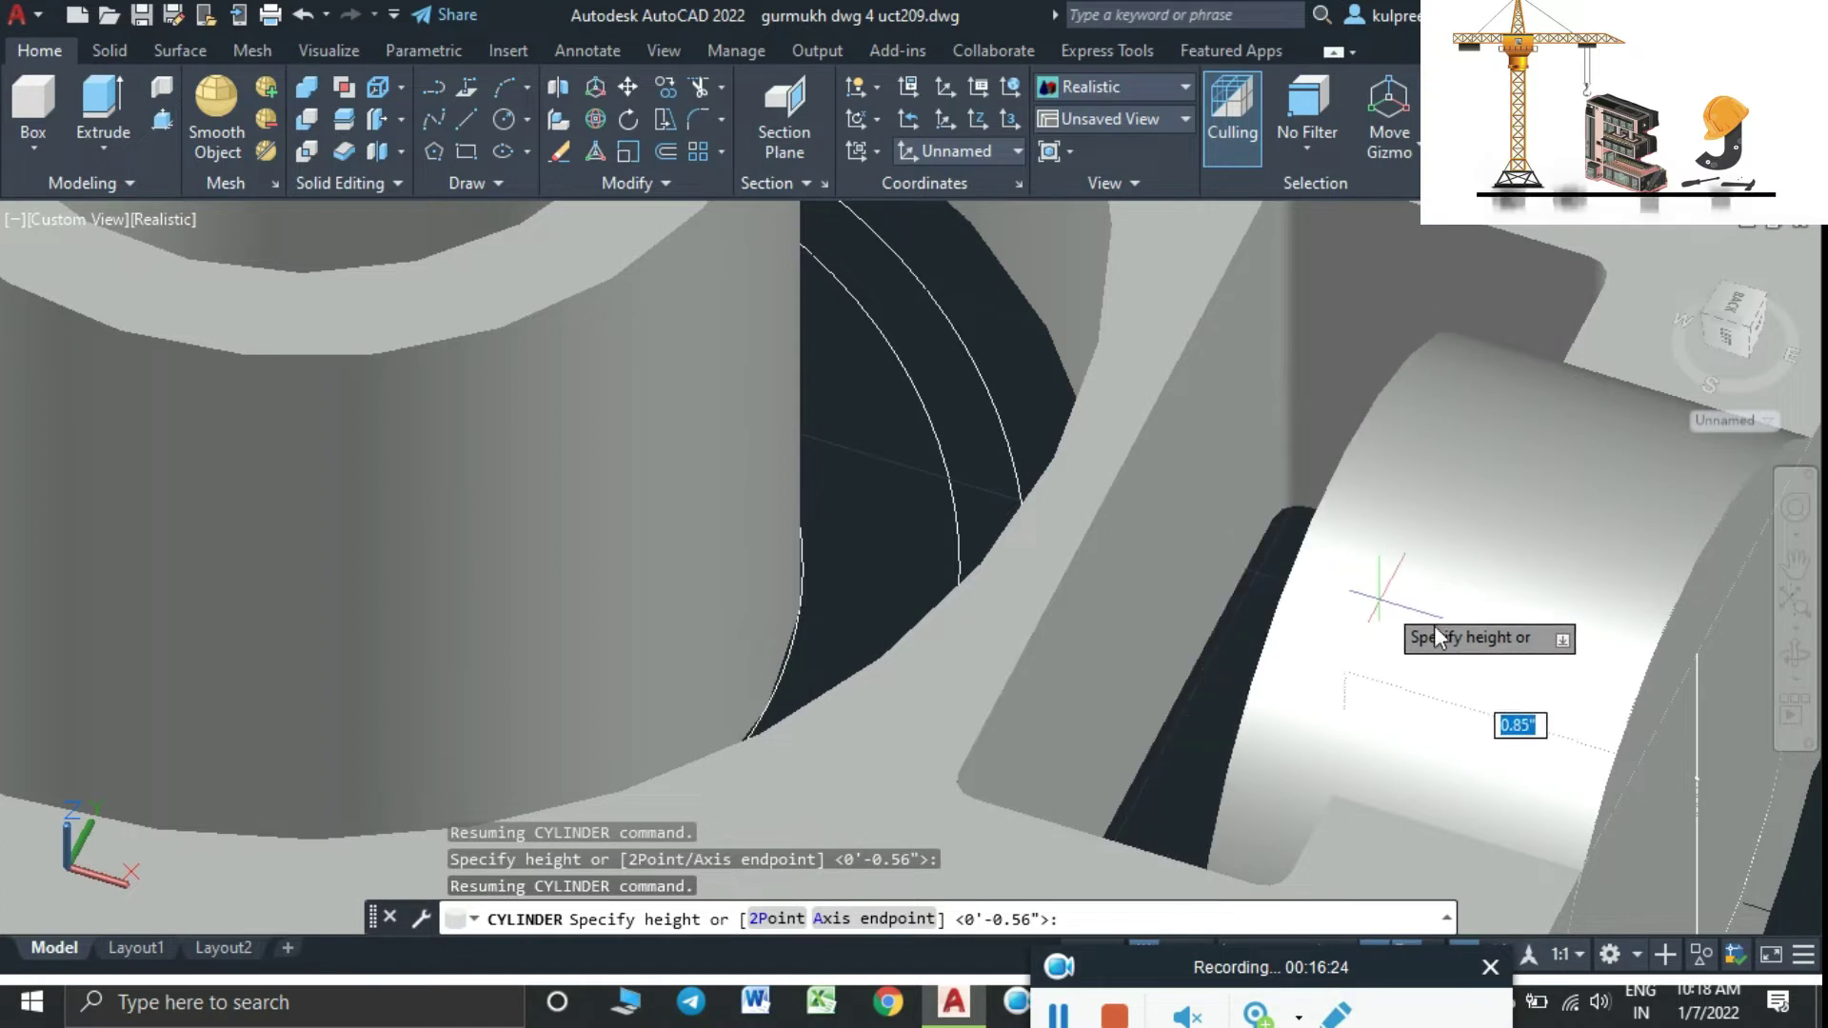
click(1385, 643)
scroll(1376, 644, down, 3)
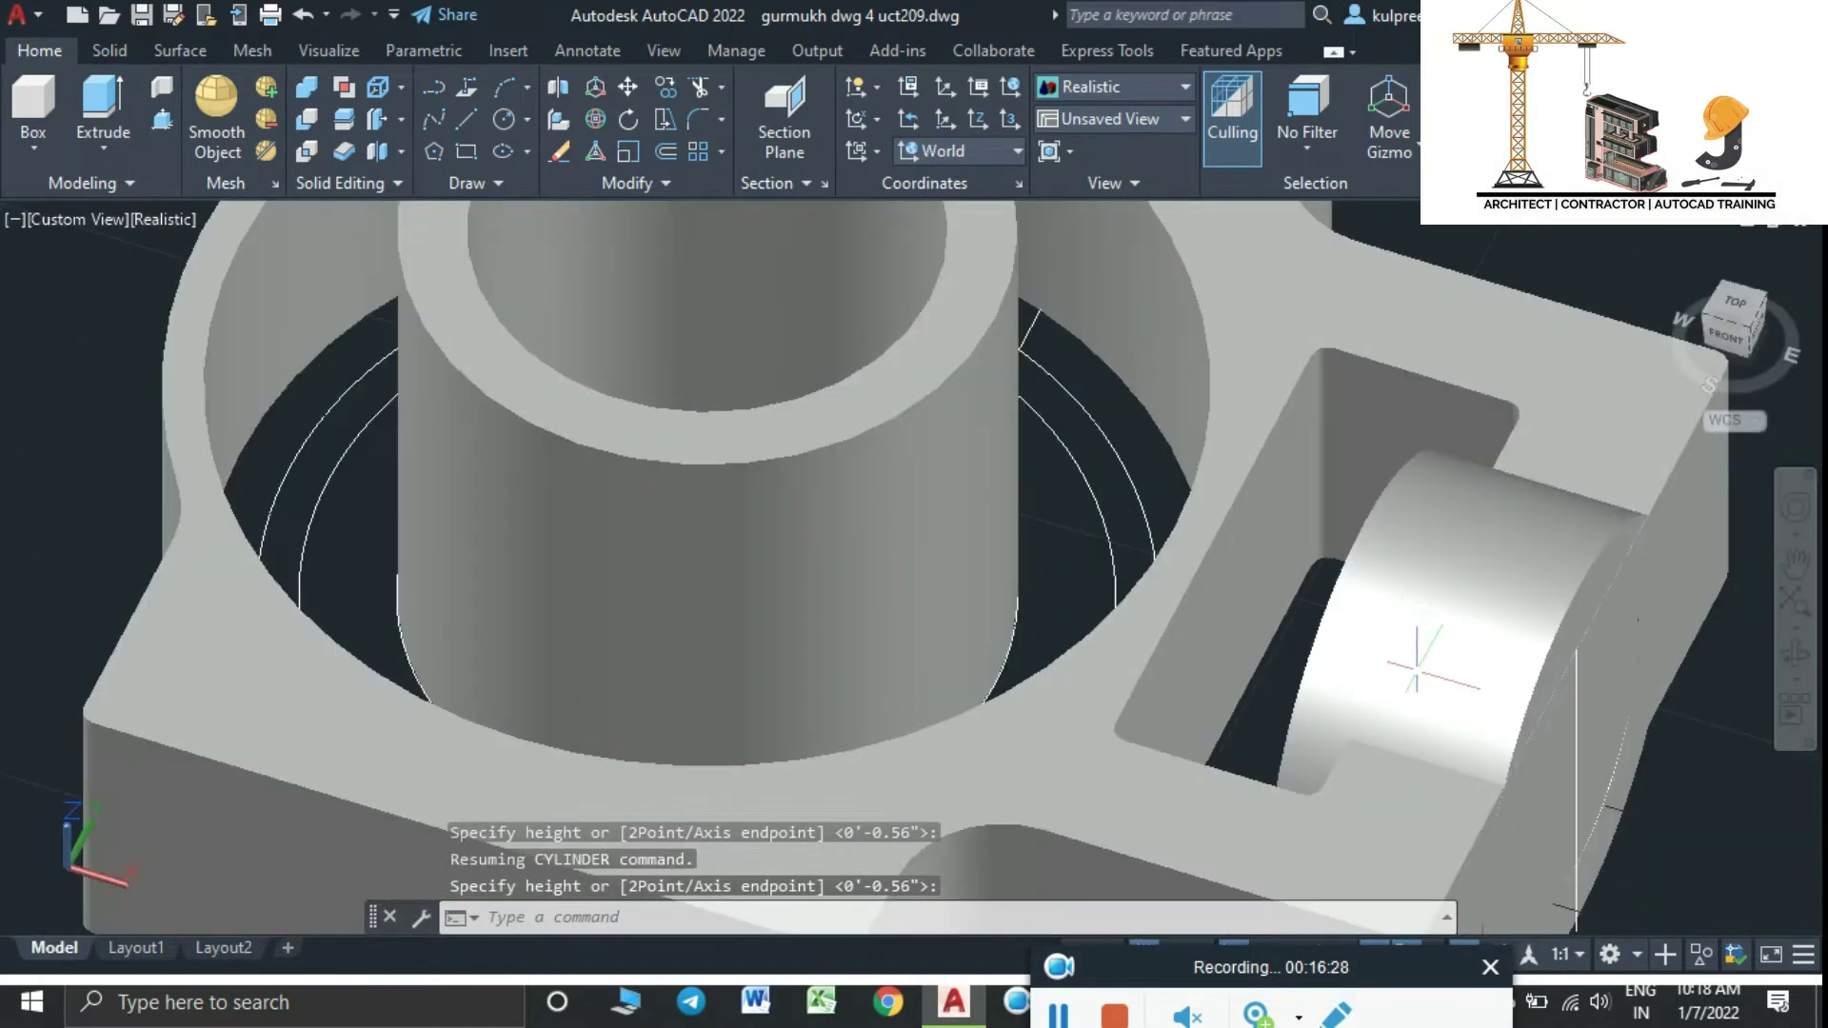
middle_drag(1428, 661, 1163, 571)
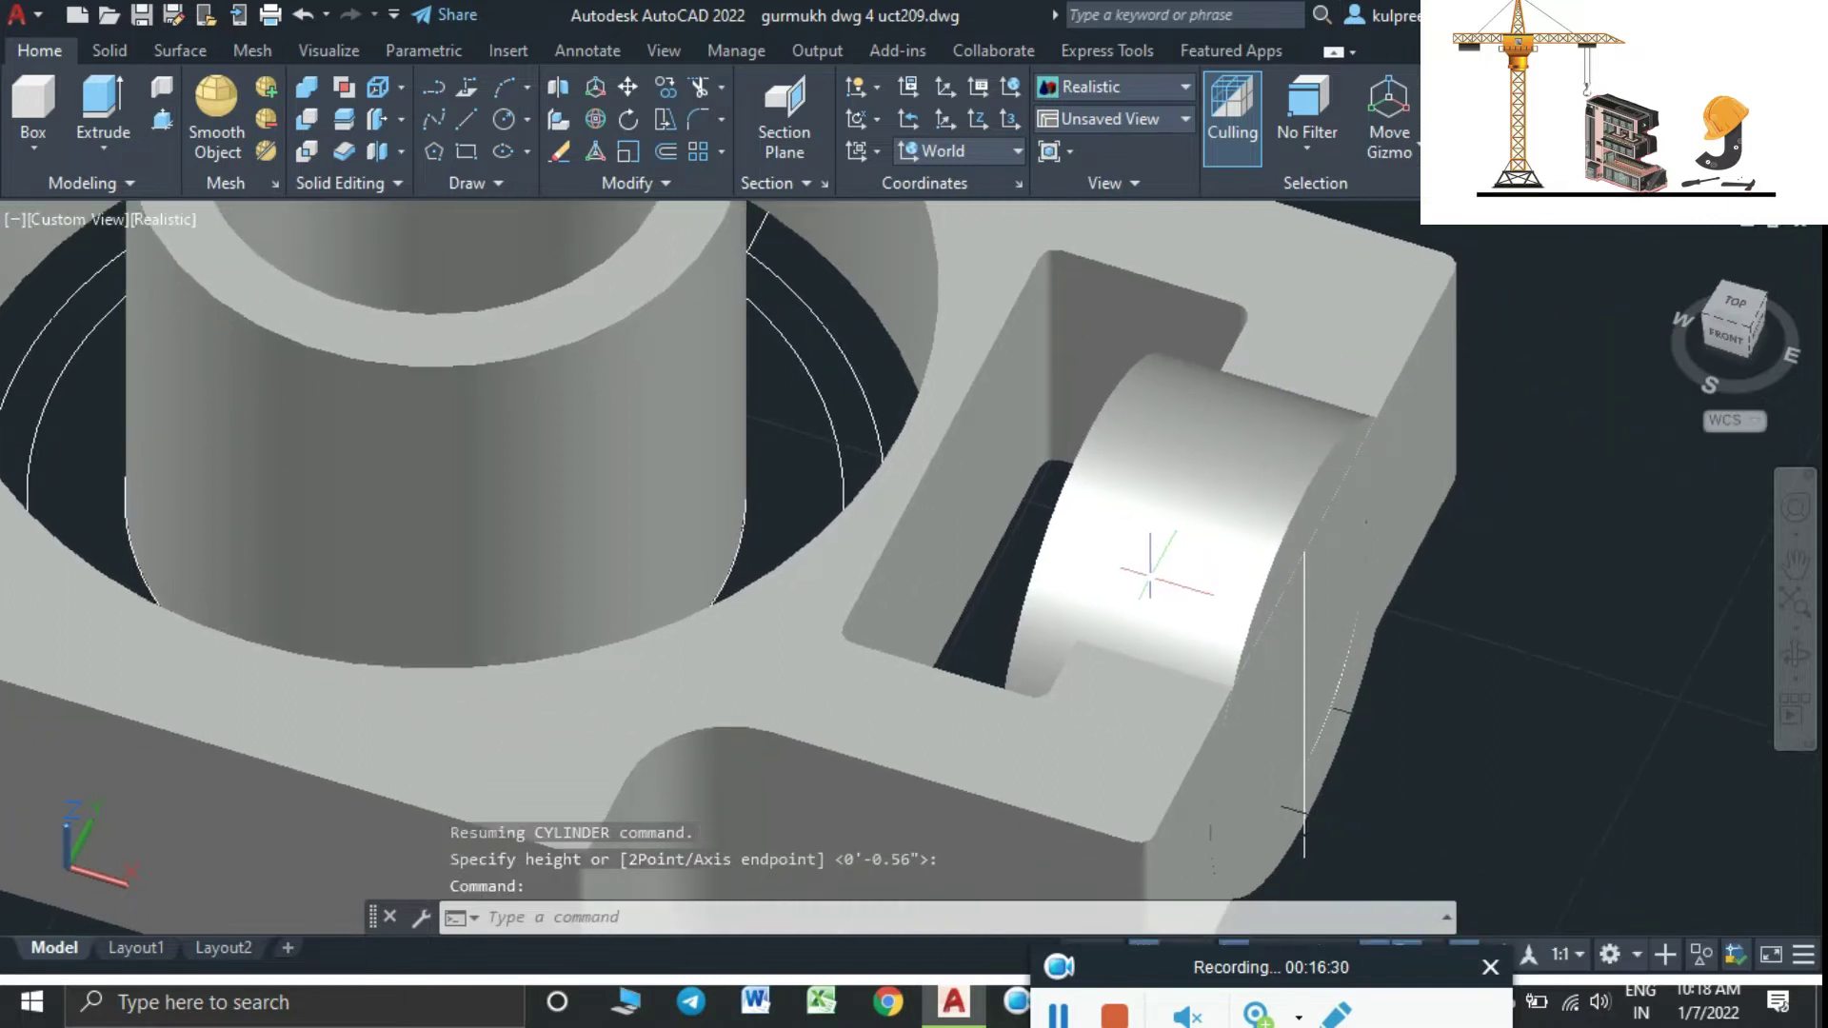
Subtract the 0.9 cylinder from the housing with SUB, leaving a round hole
text(c)
key(BackSpace)
text(SUb)
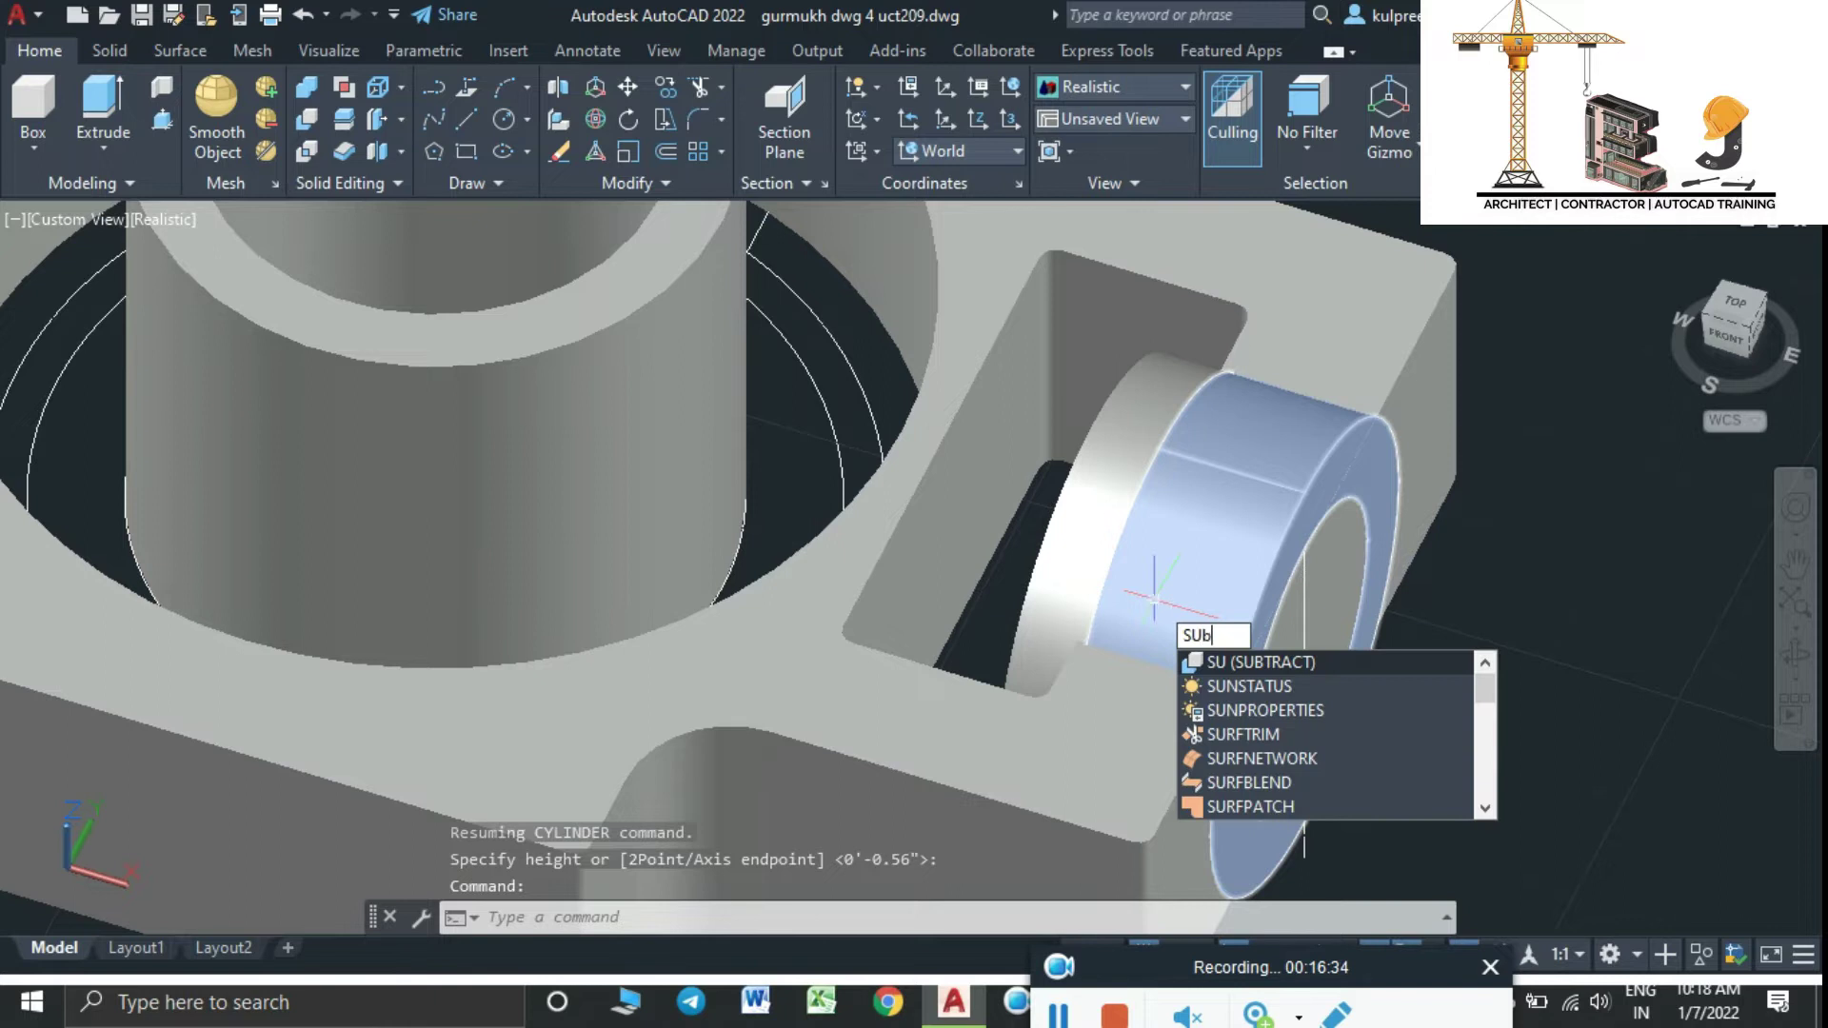
key(Return)
click(1124, 734)
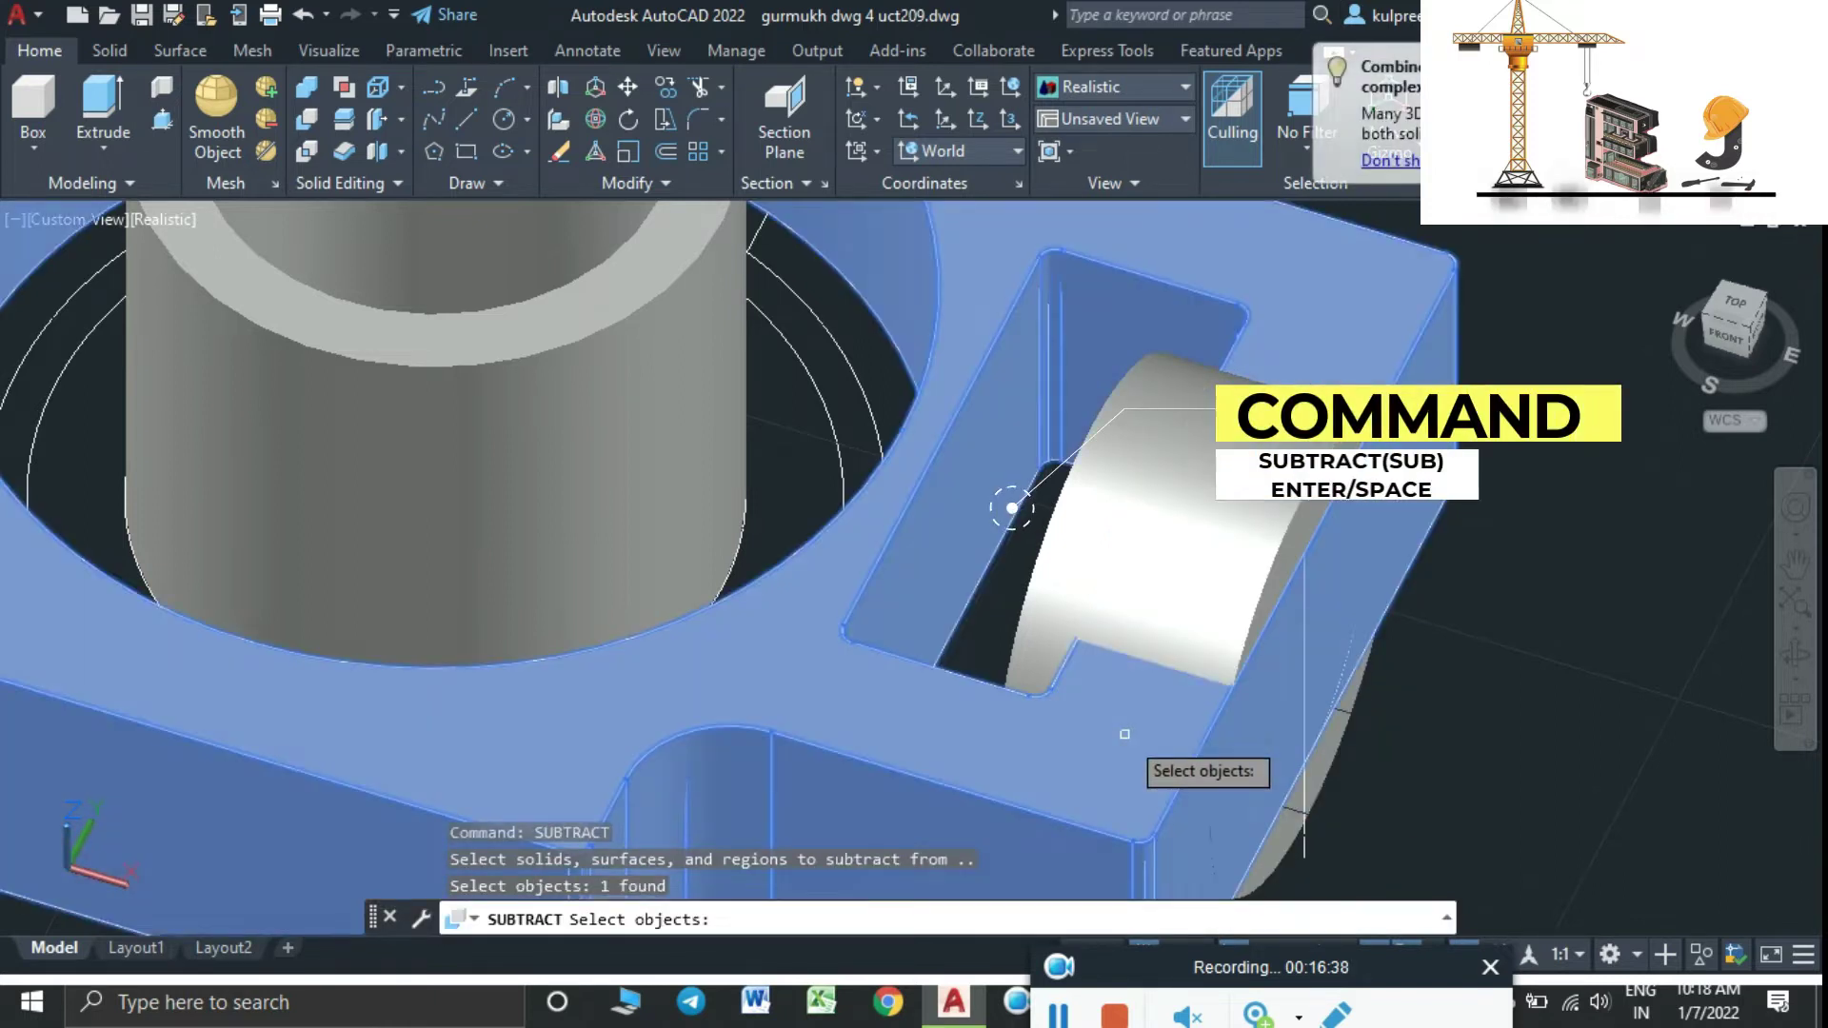
key(Return)
click(1080, 552)
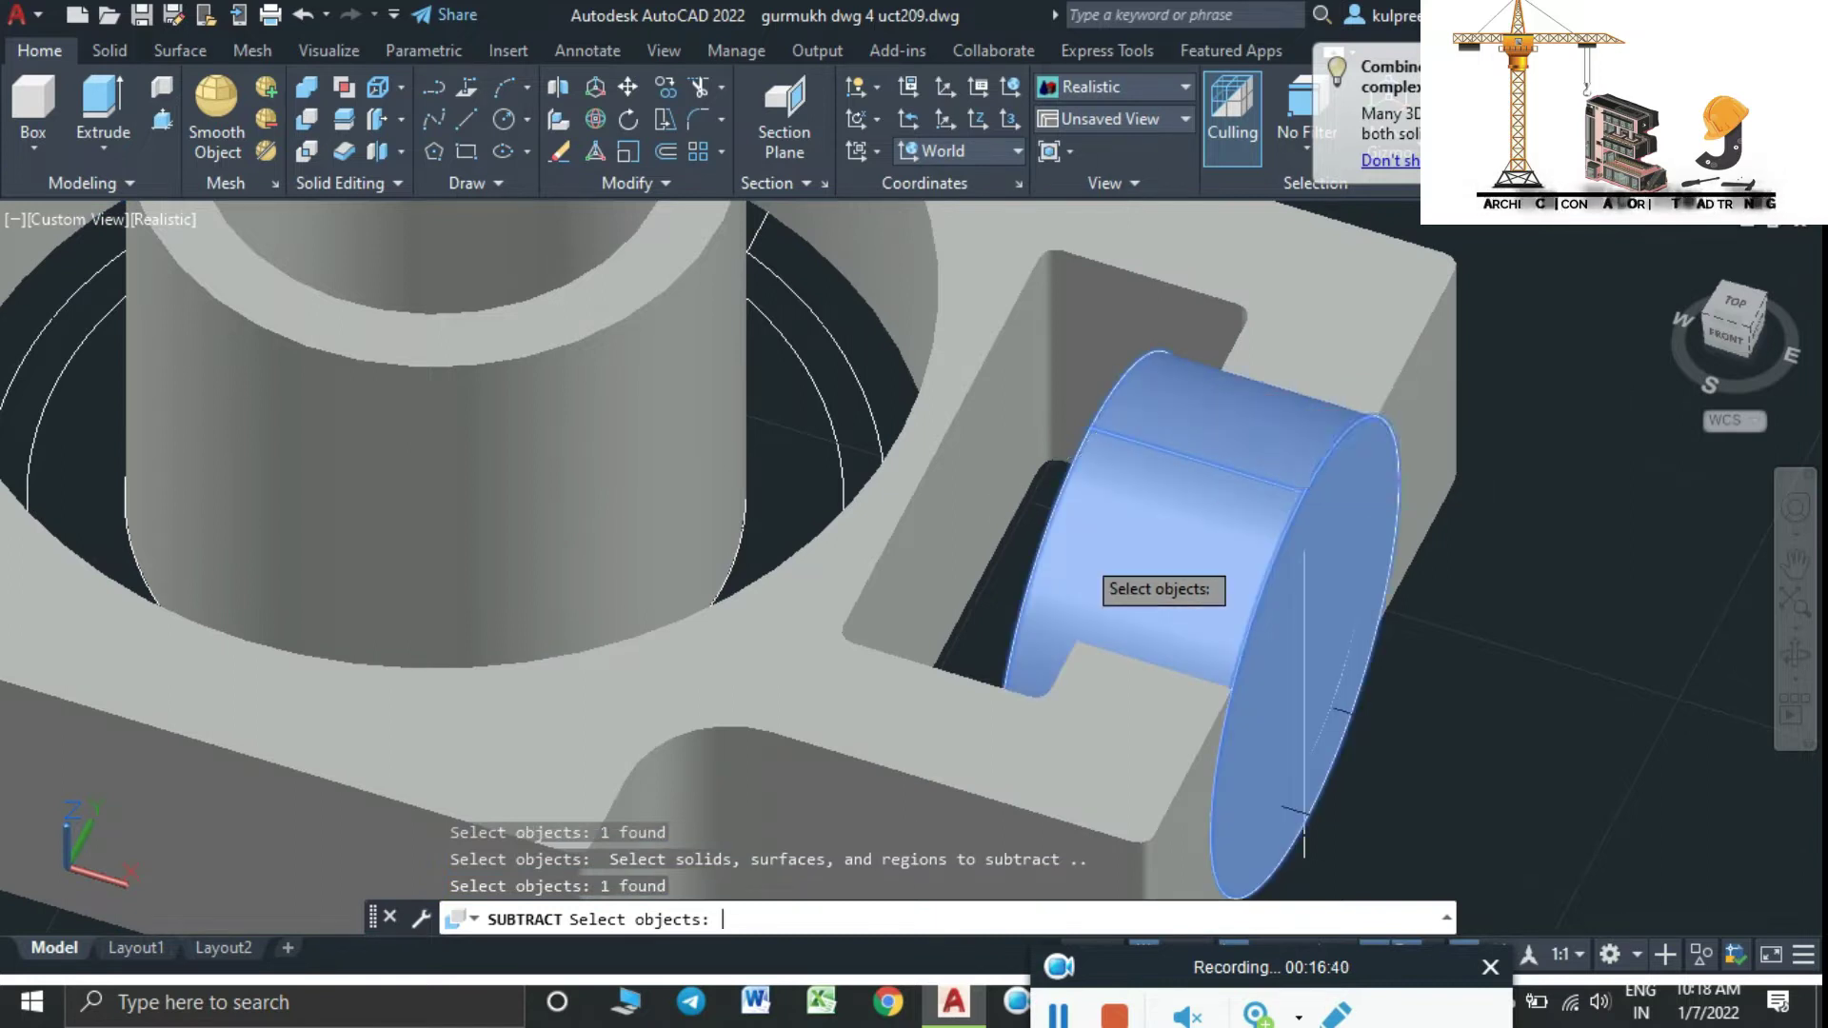
key(Return)
Orbit the model to inspect the new hole through the side boss
click(1175, 571)
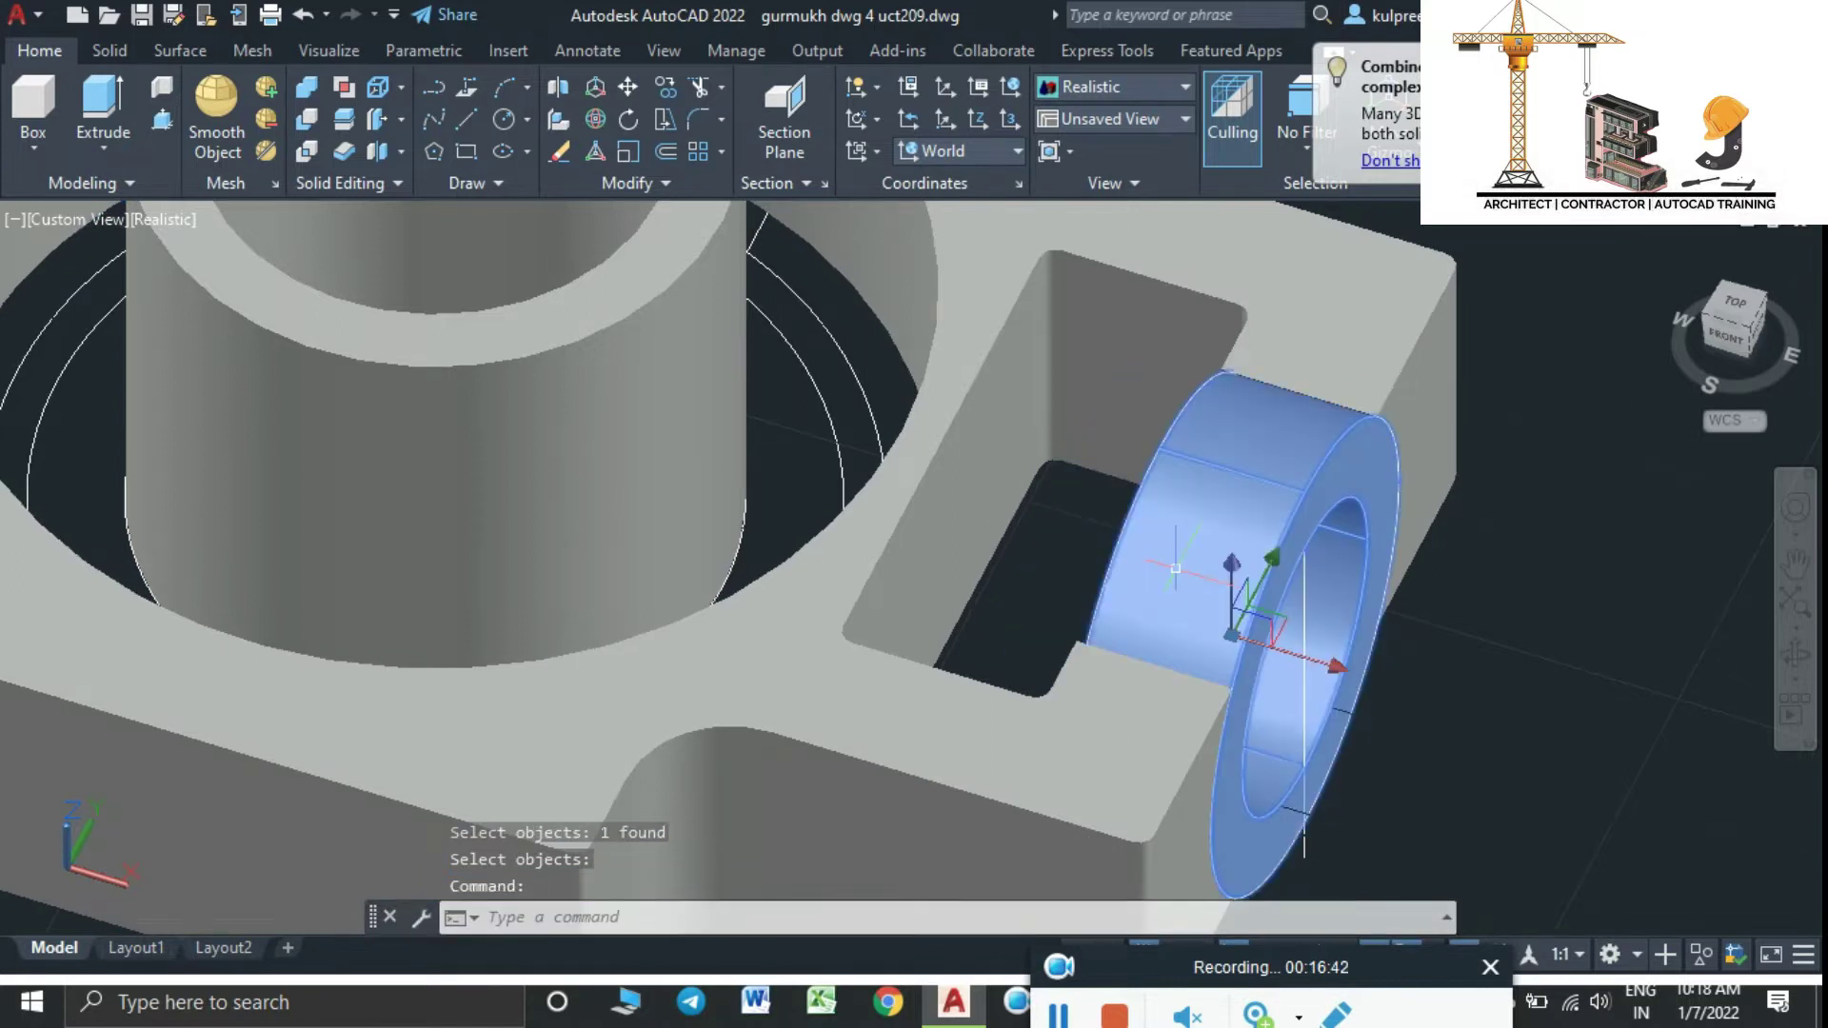
click(1181, 812)
shift+middle_drag(1181, 812, 1499, 794)
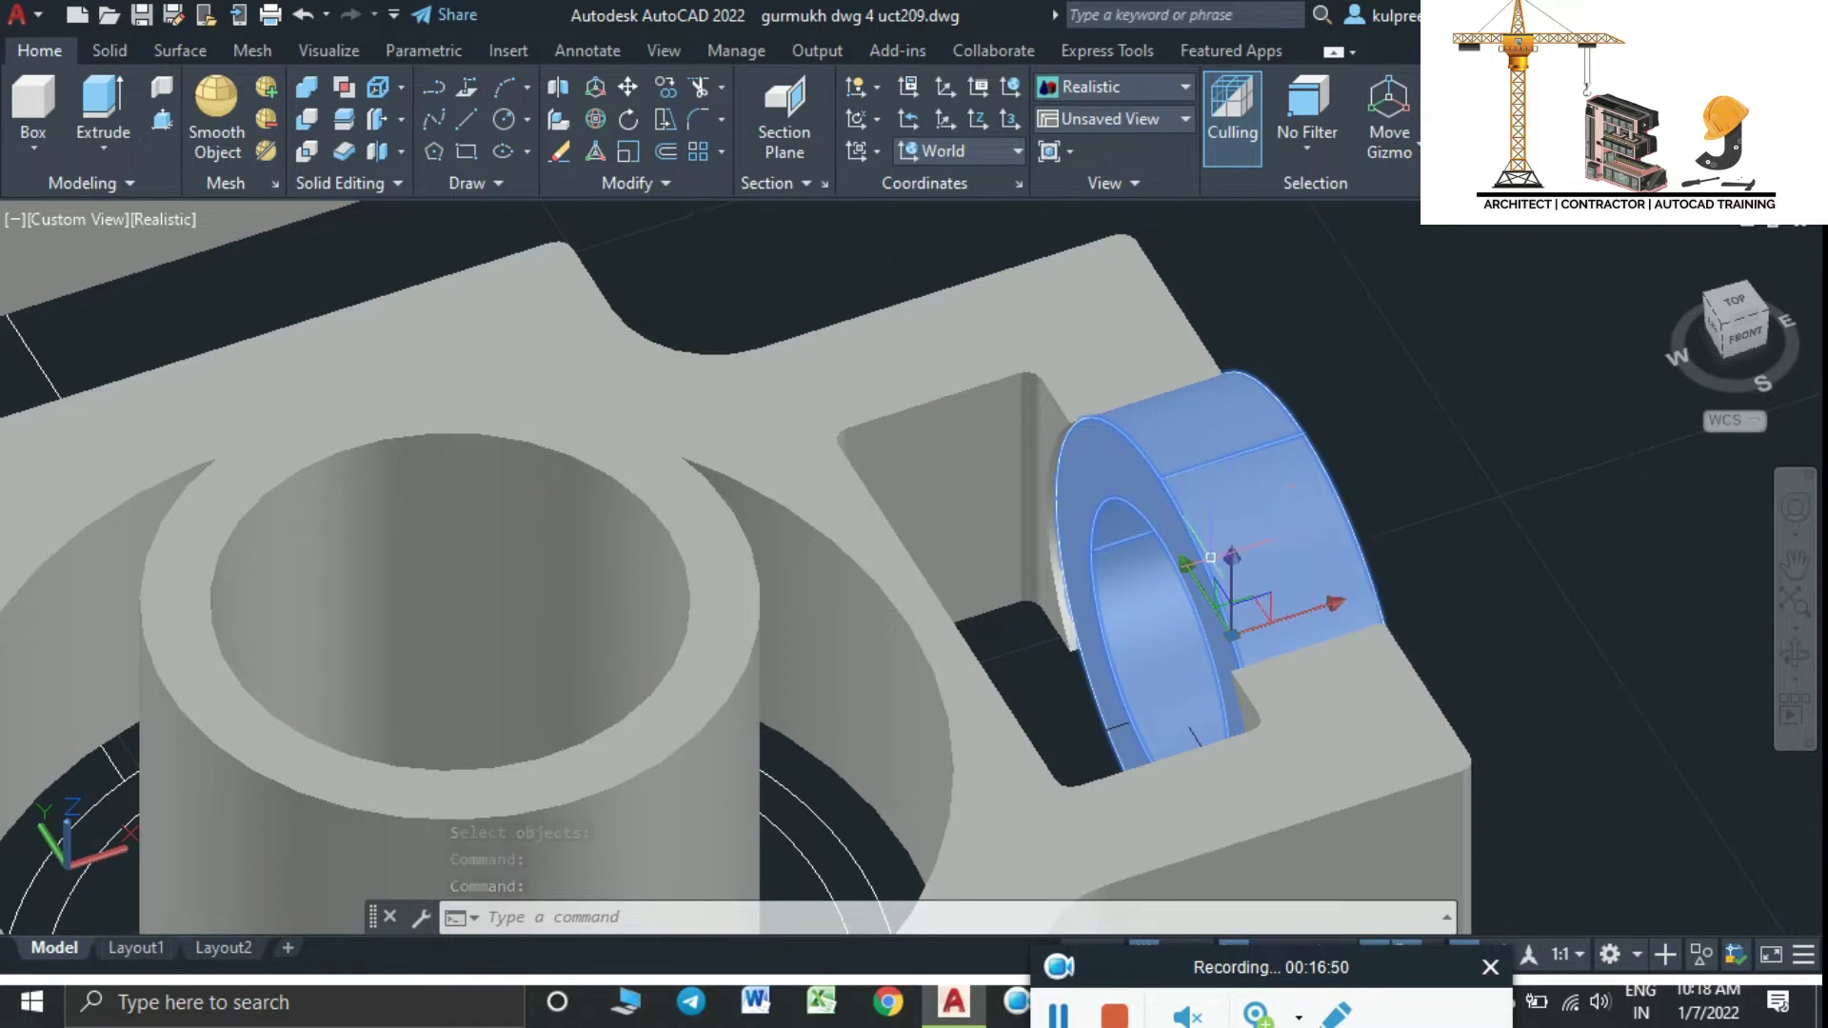
key(Escape)
mouse_move(1210, 557)
shift+middle_down()
mouse_move(1171, 667)
mouse_move(899, 562)
mouse_move(983, 543)
mouse_move(1060, 580)
mouse_move(1057, 605)
mouse_move(1045, 592)
shift+middle_up()
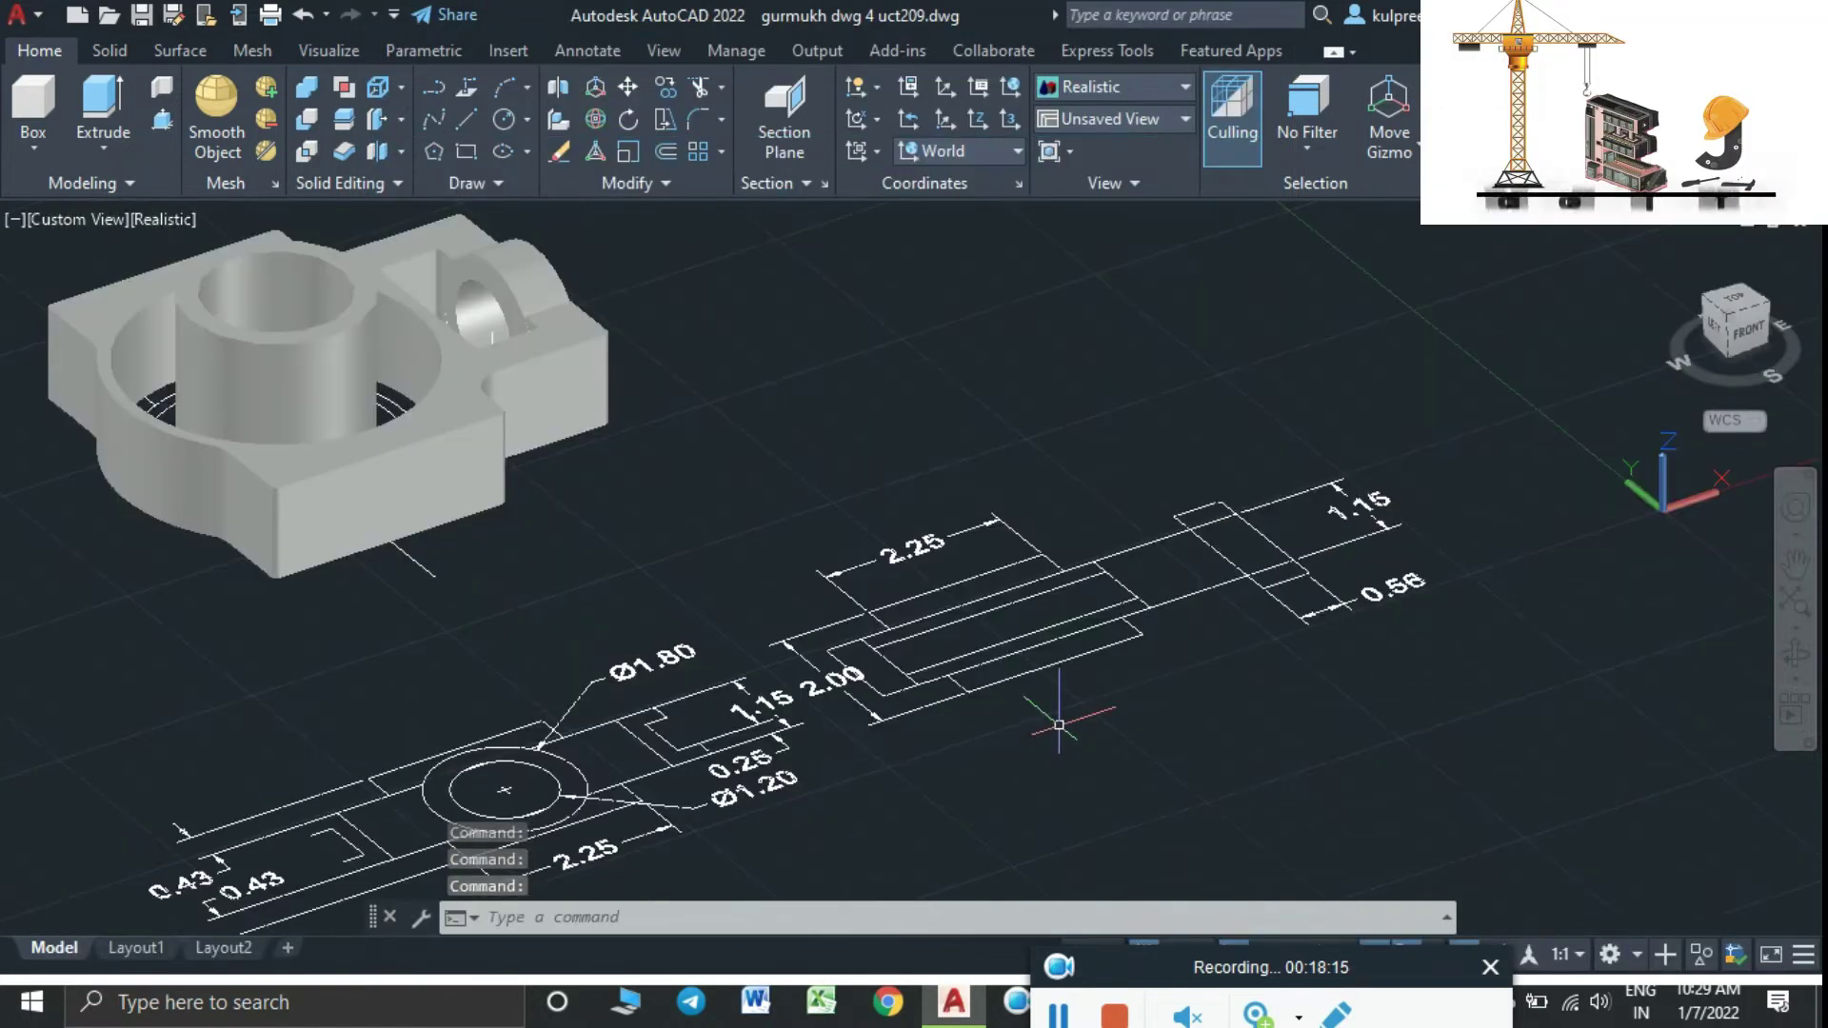
Draw a 0.3-high box solid on the 2.25-long outline and select it
text(B)
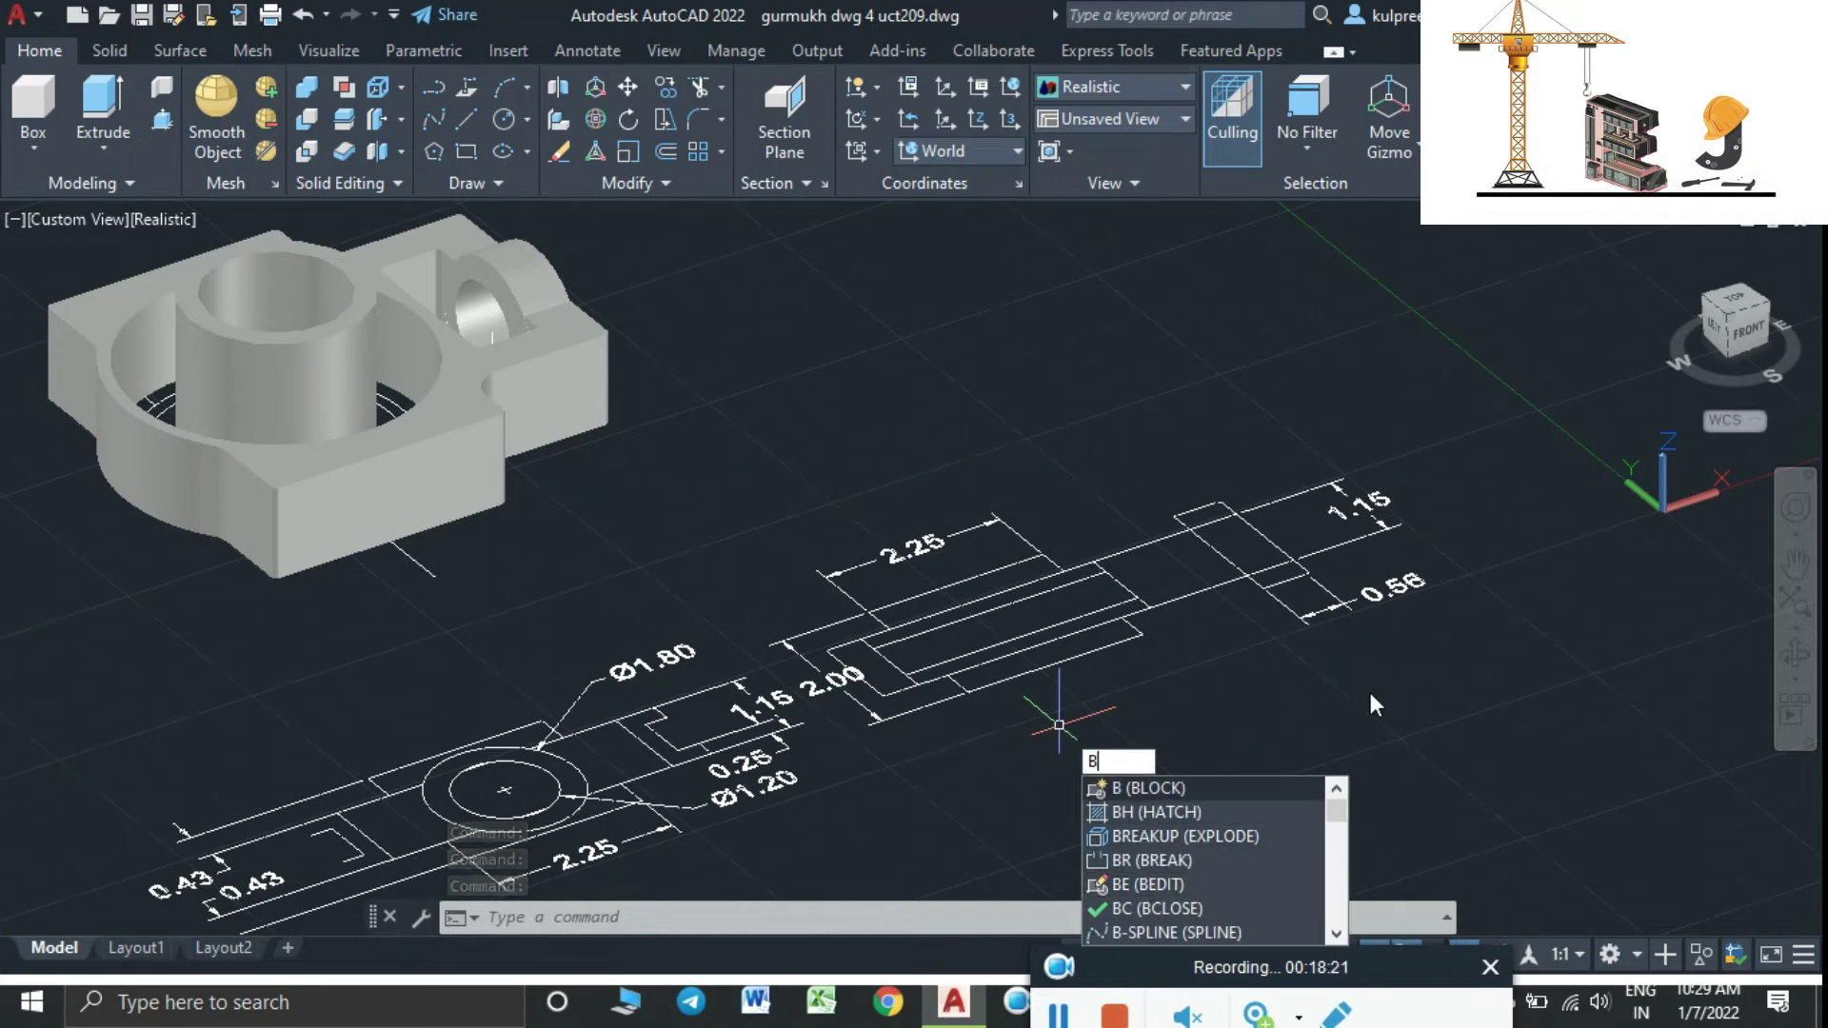
text(O)
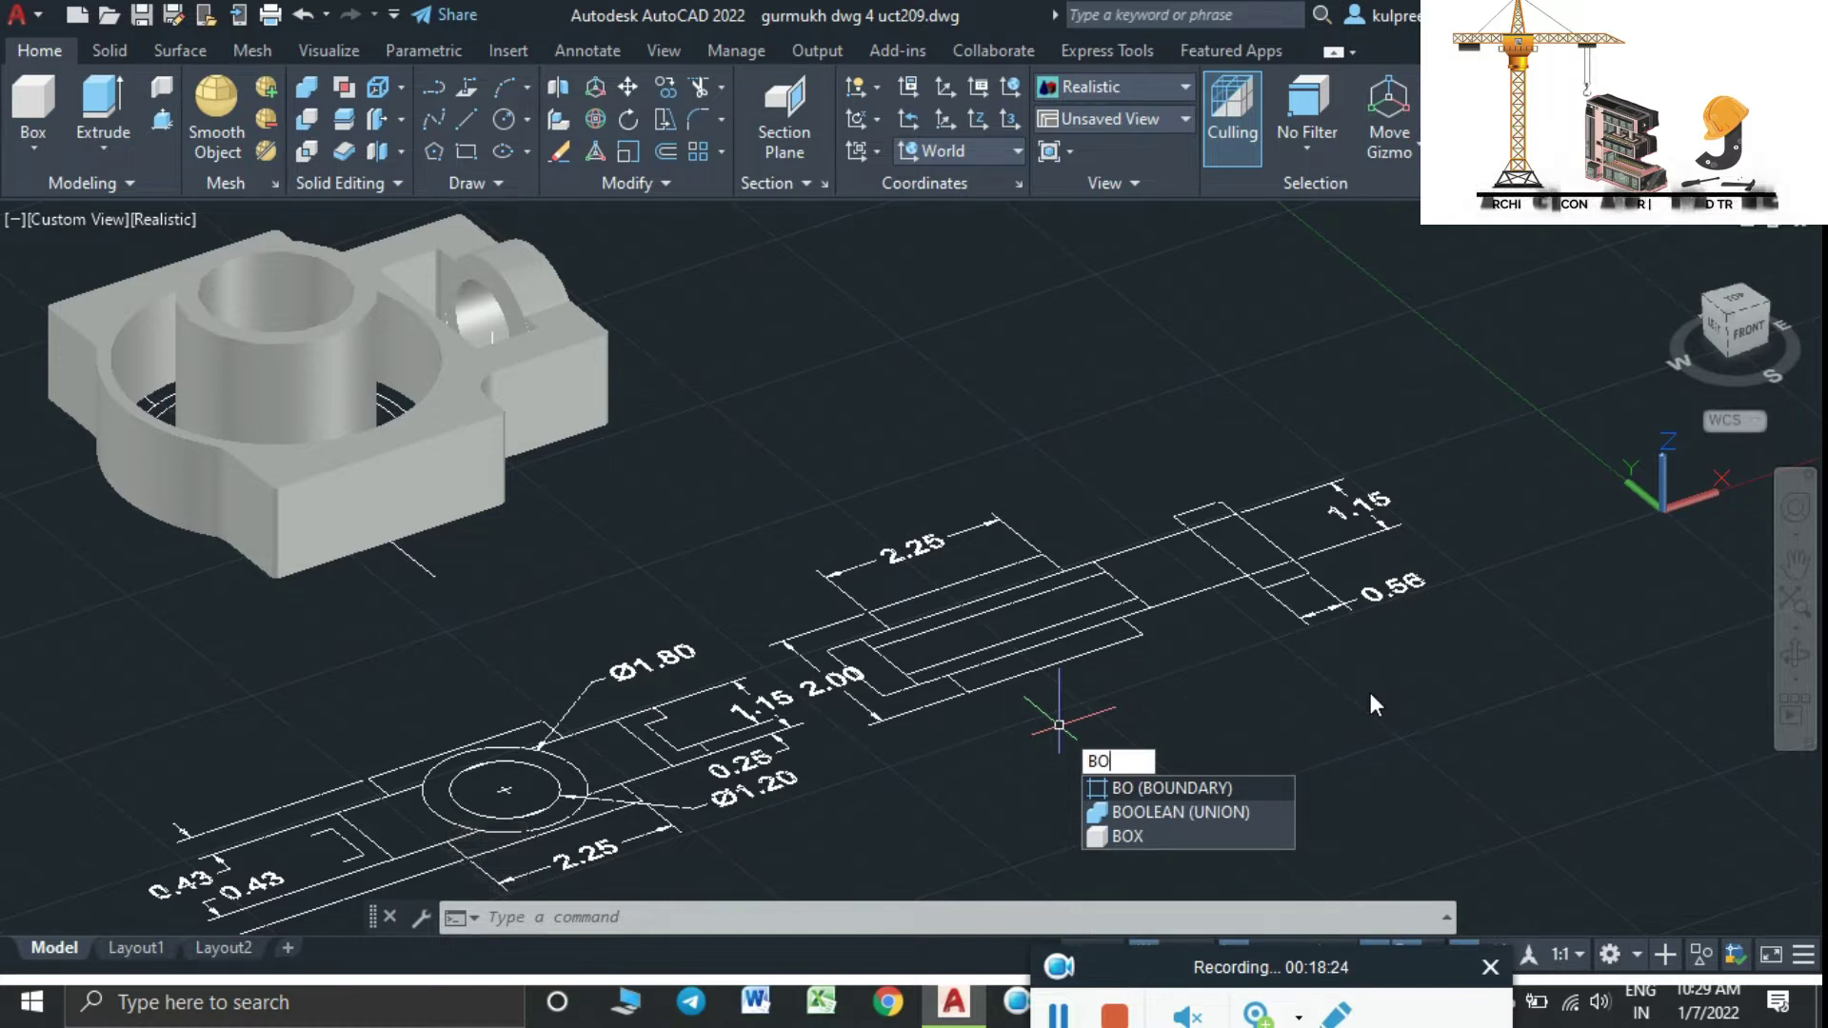
key(Down)
key(Down)
key(Return)
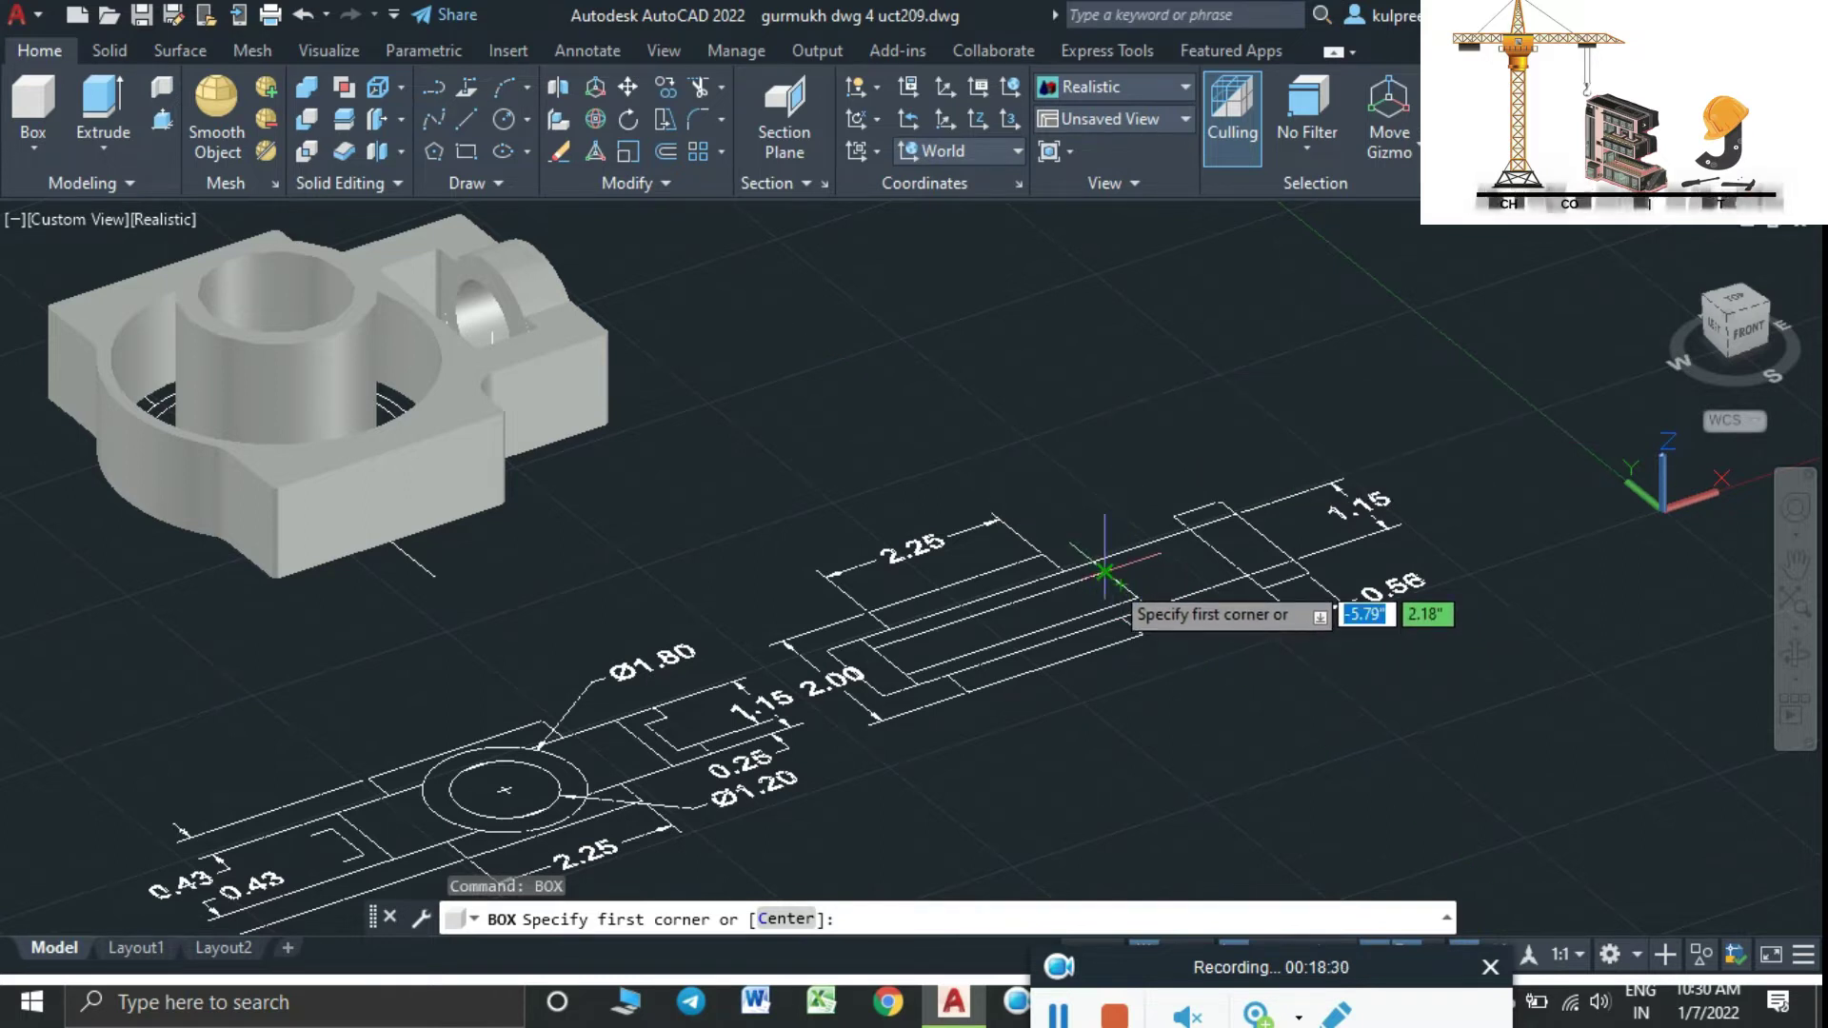
click(1105, 572)
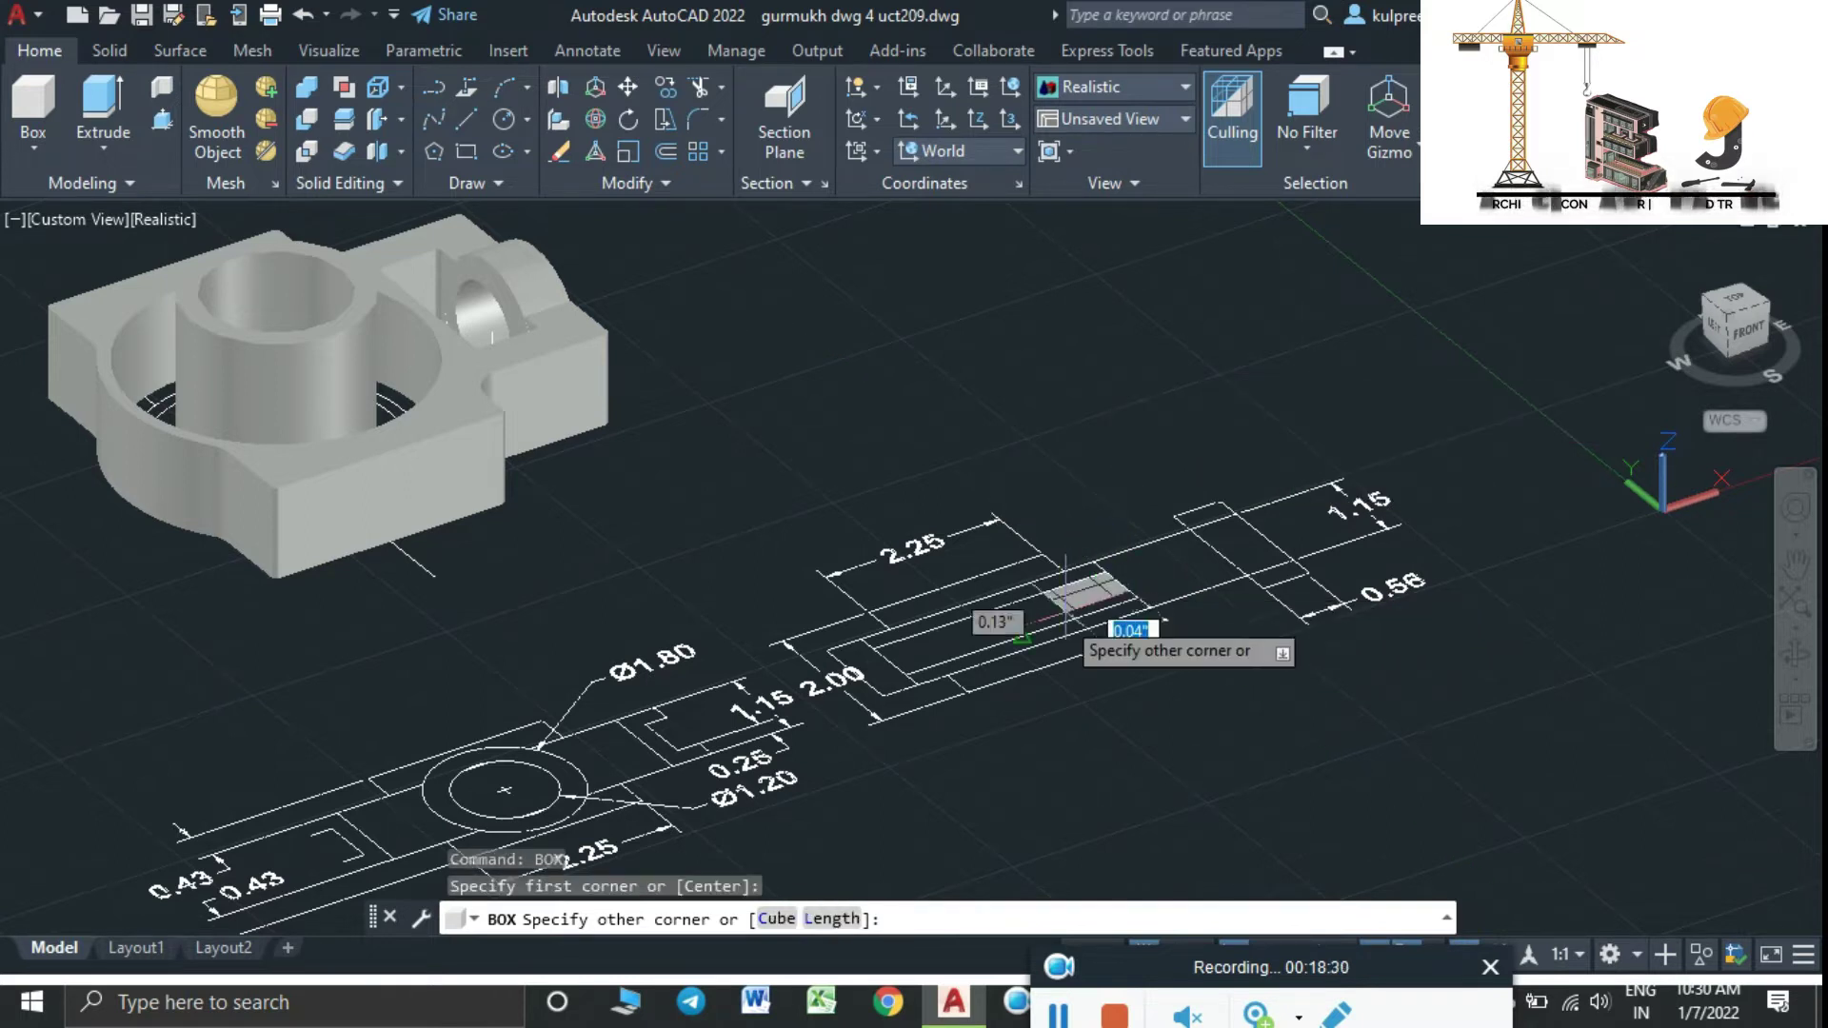
click(905, 676)
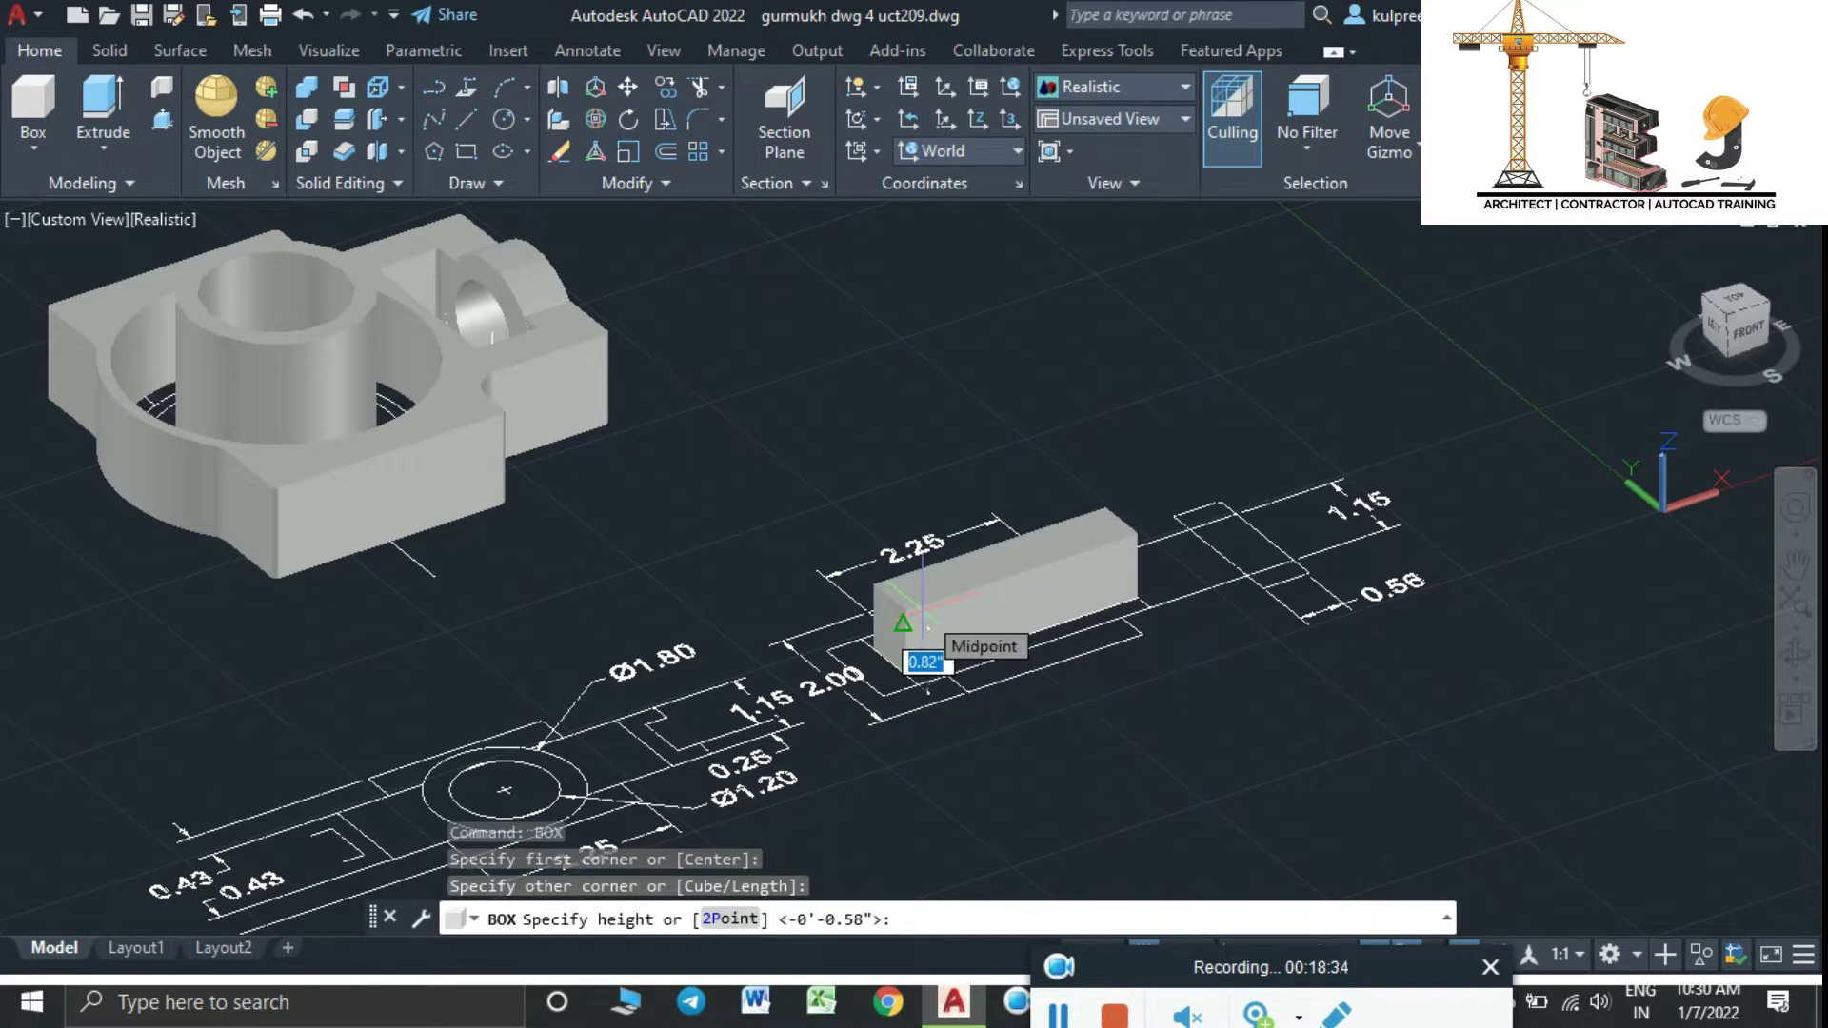
text(.3)
key(Return)
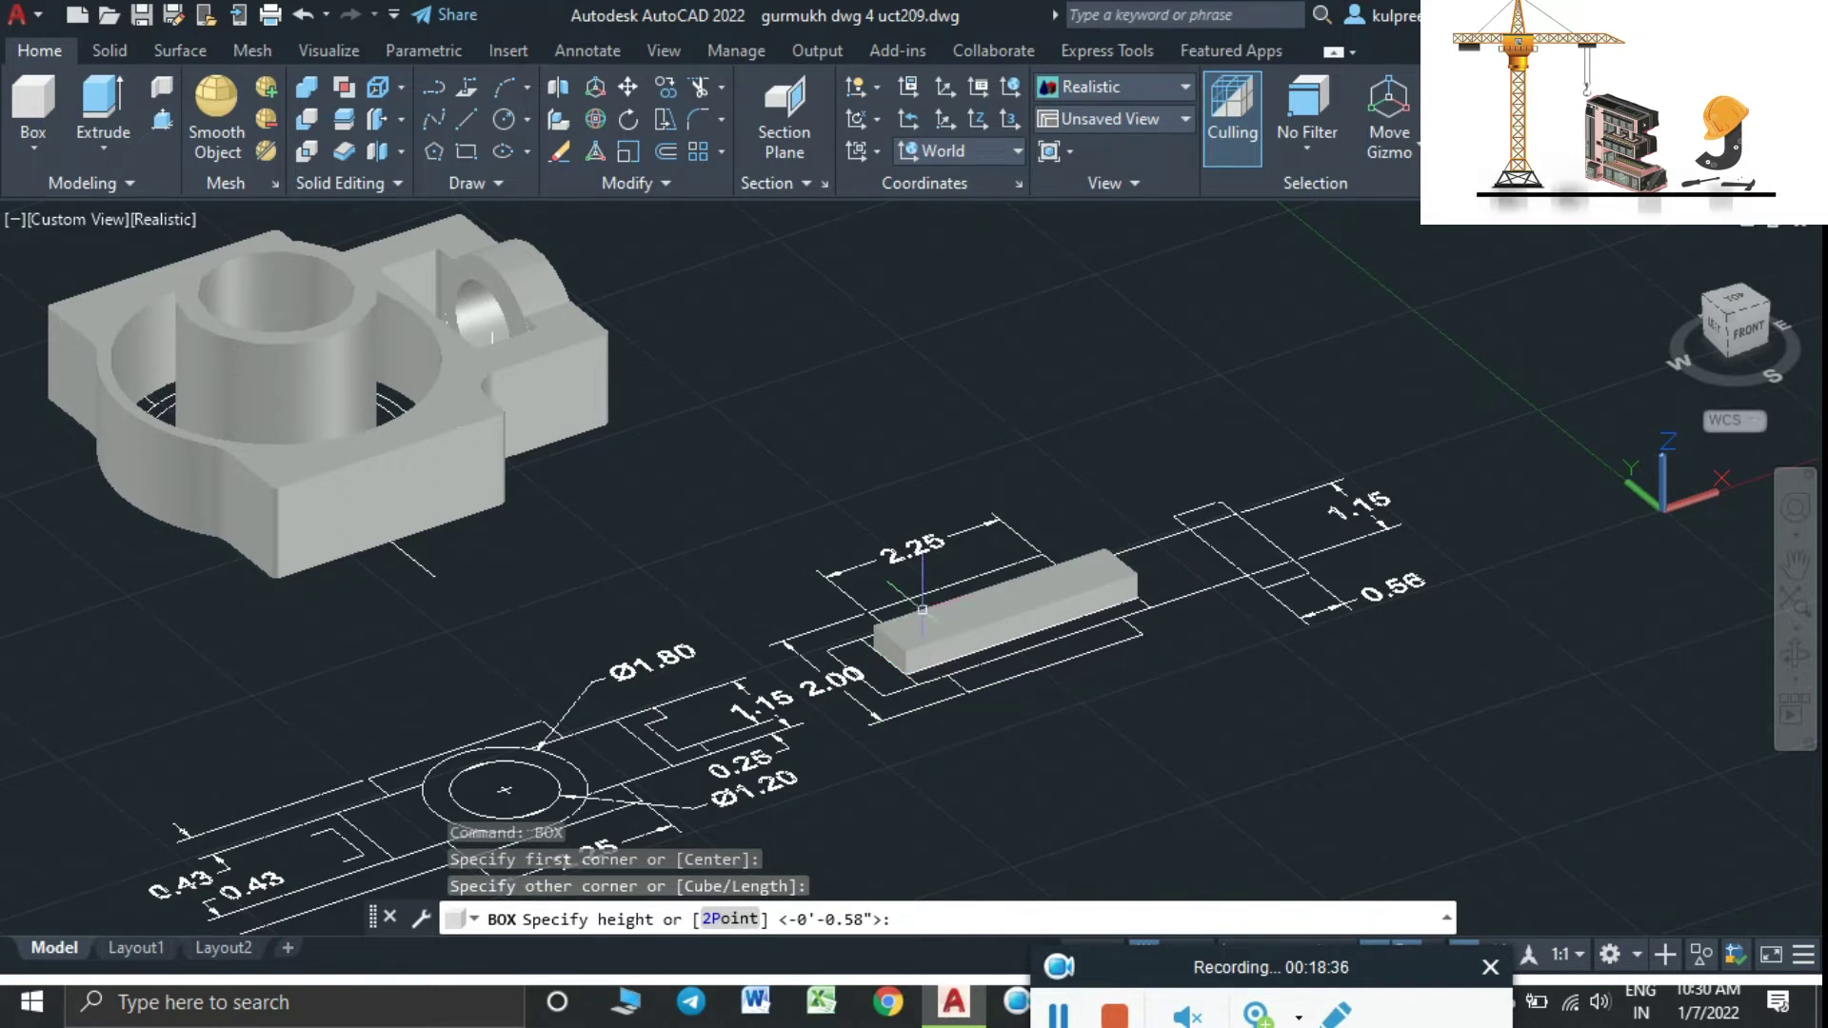
key(Escape)
click(949, 614)
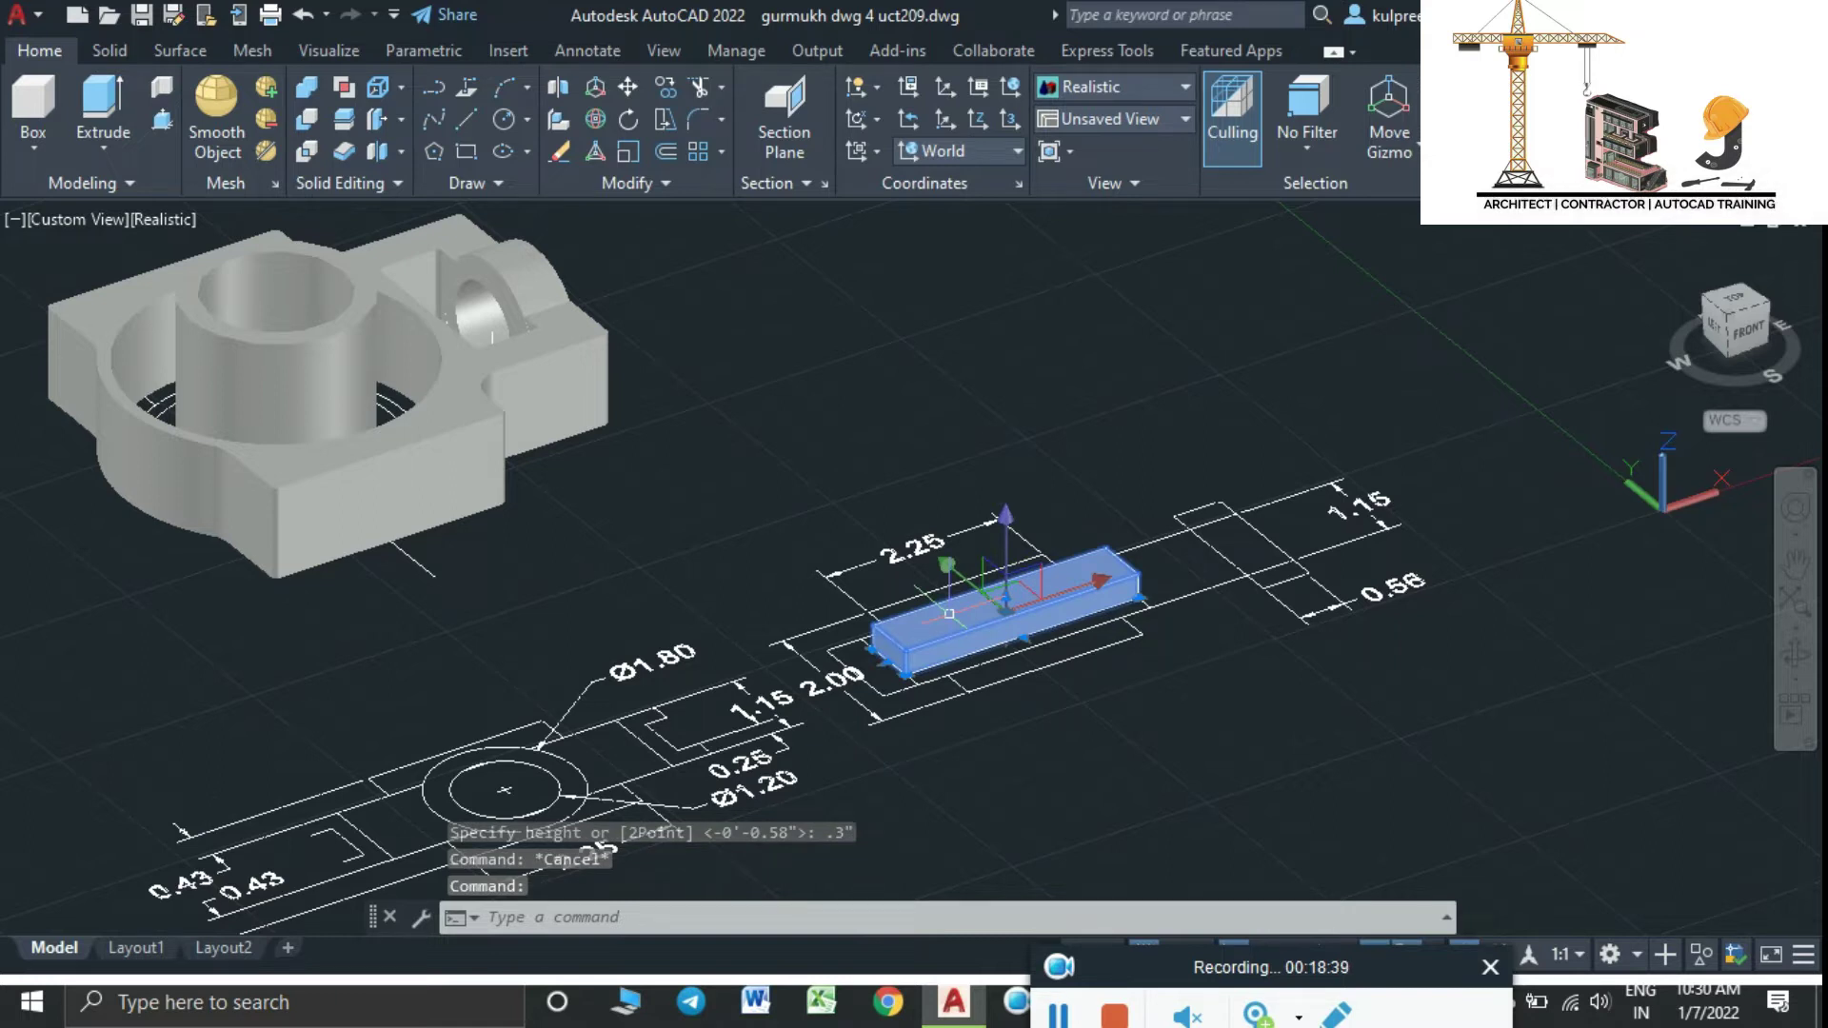
Rotate the thin bar upright with 3DROTATE about a picked base point
text(3dr)
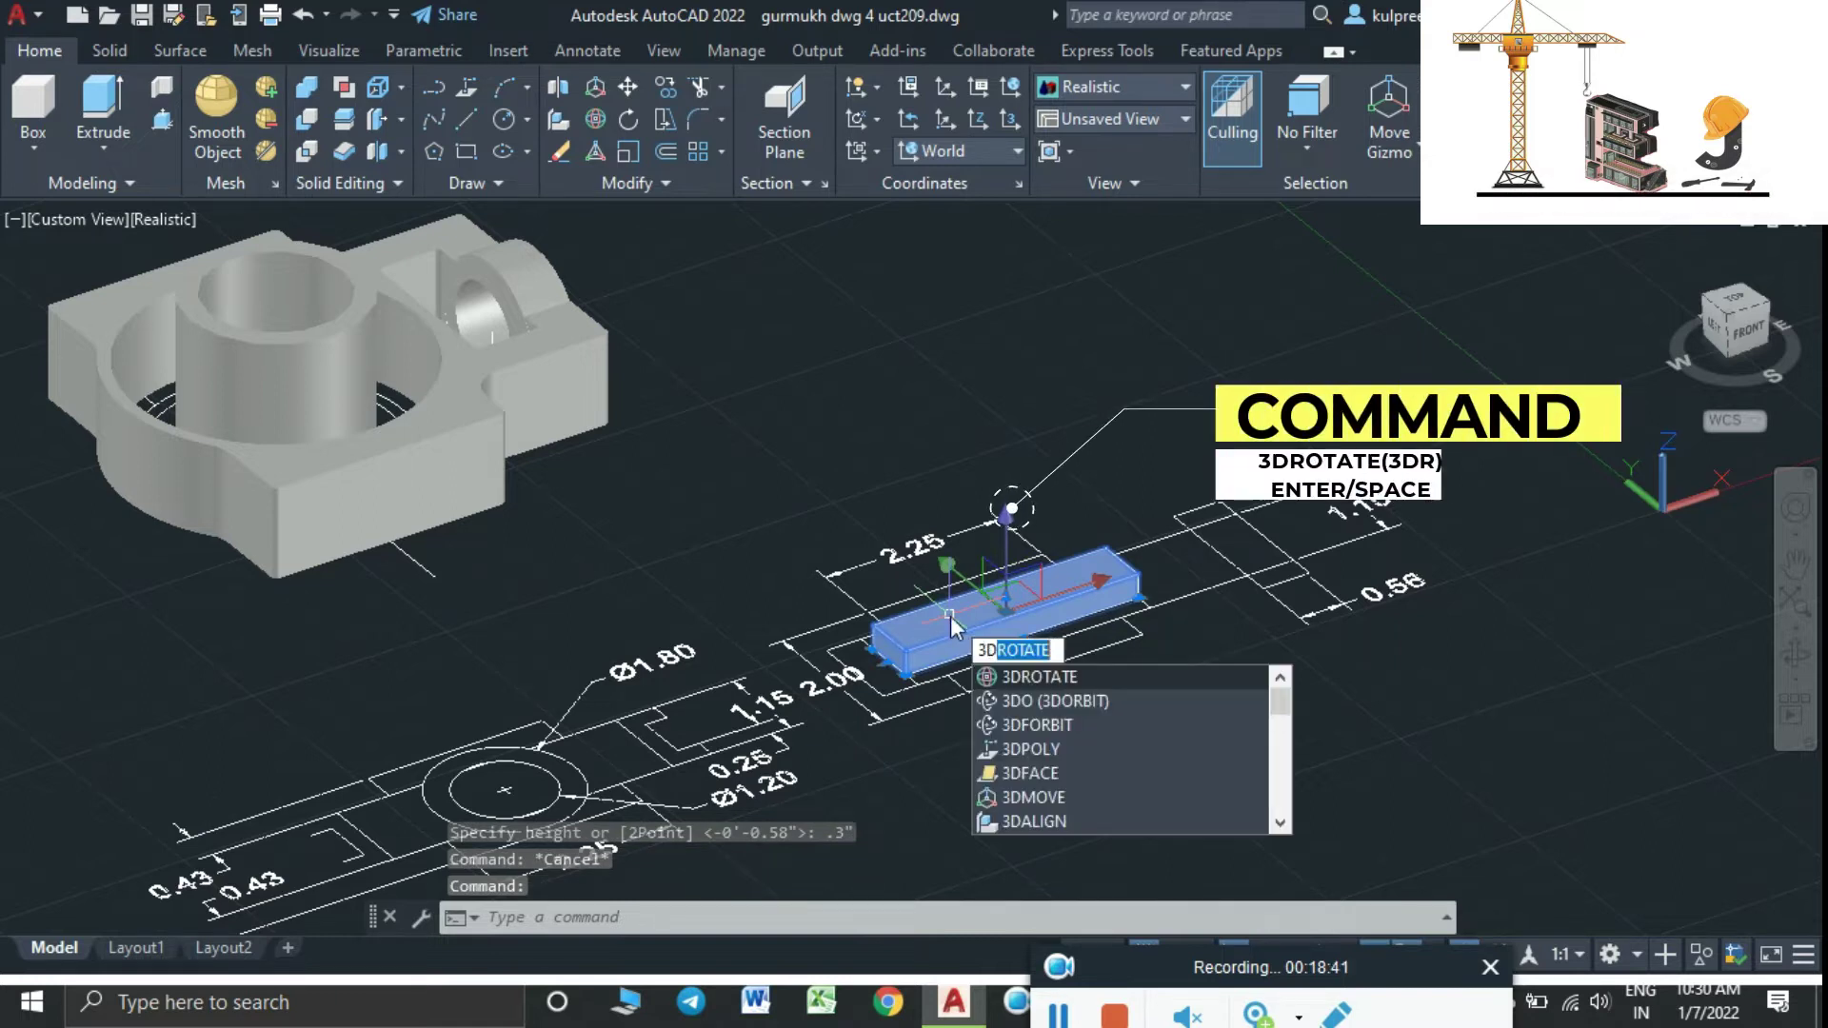
key(Return)
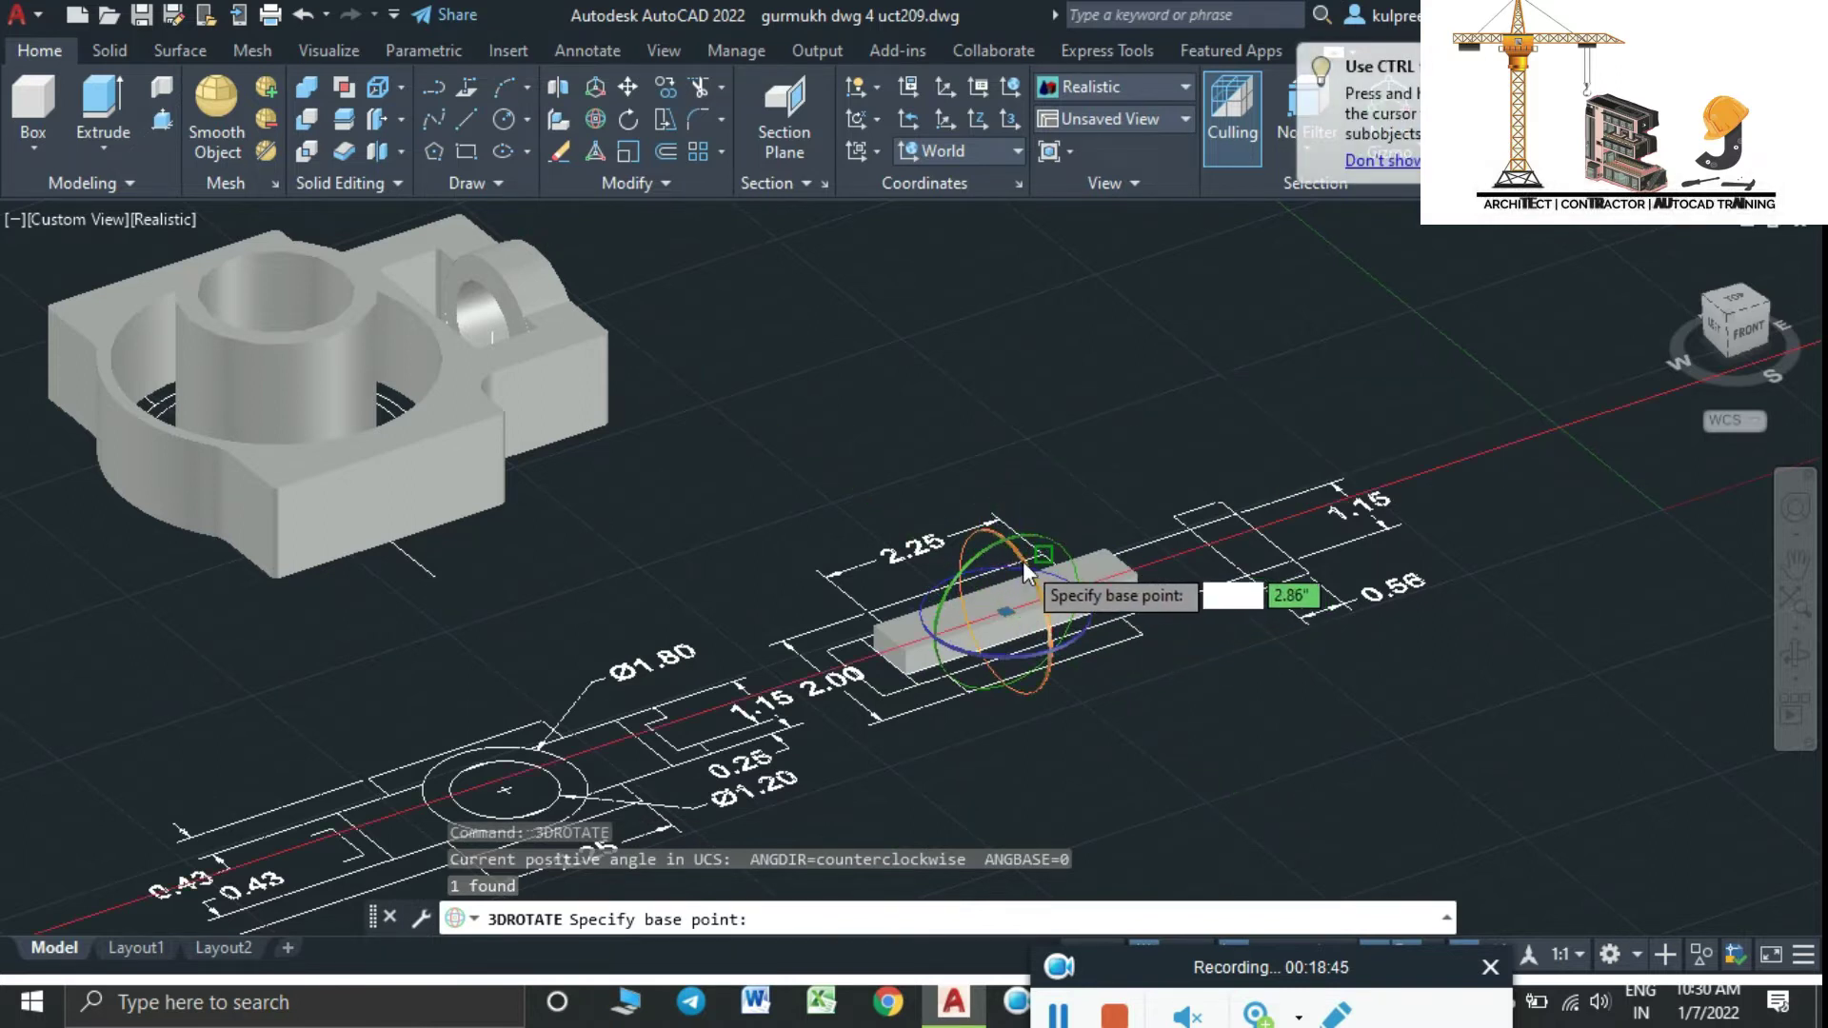
click(1024, 571)
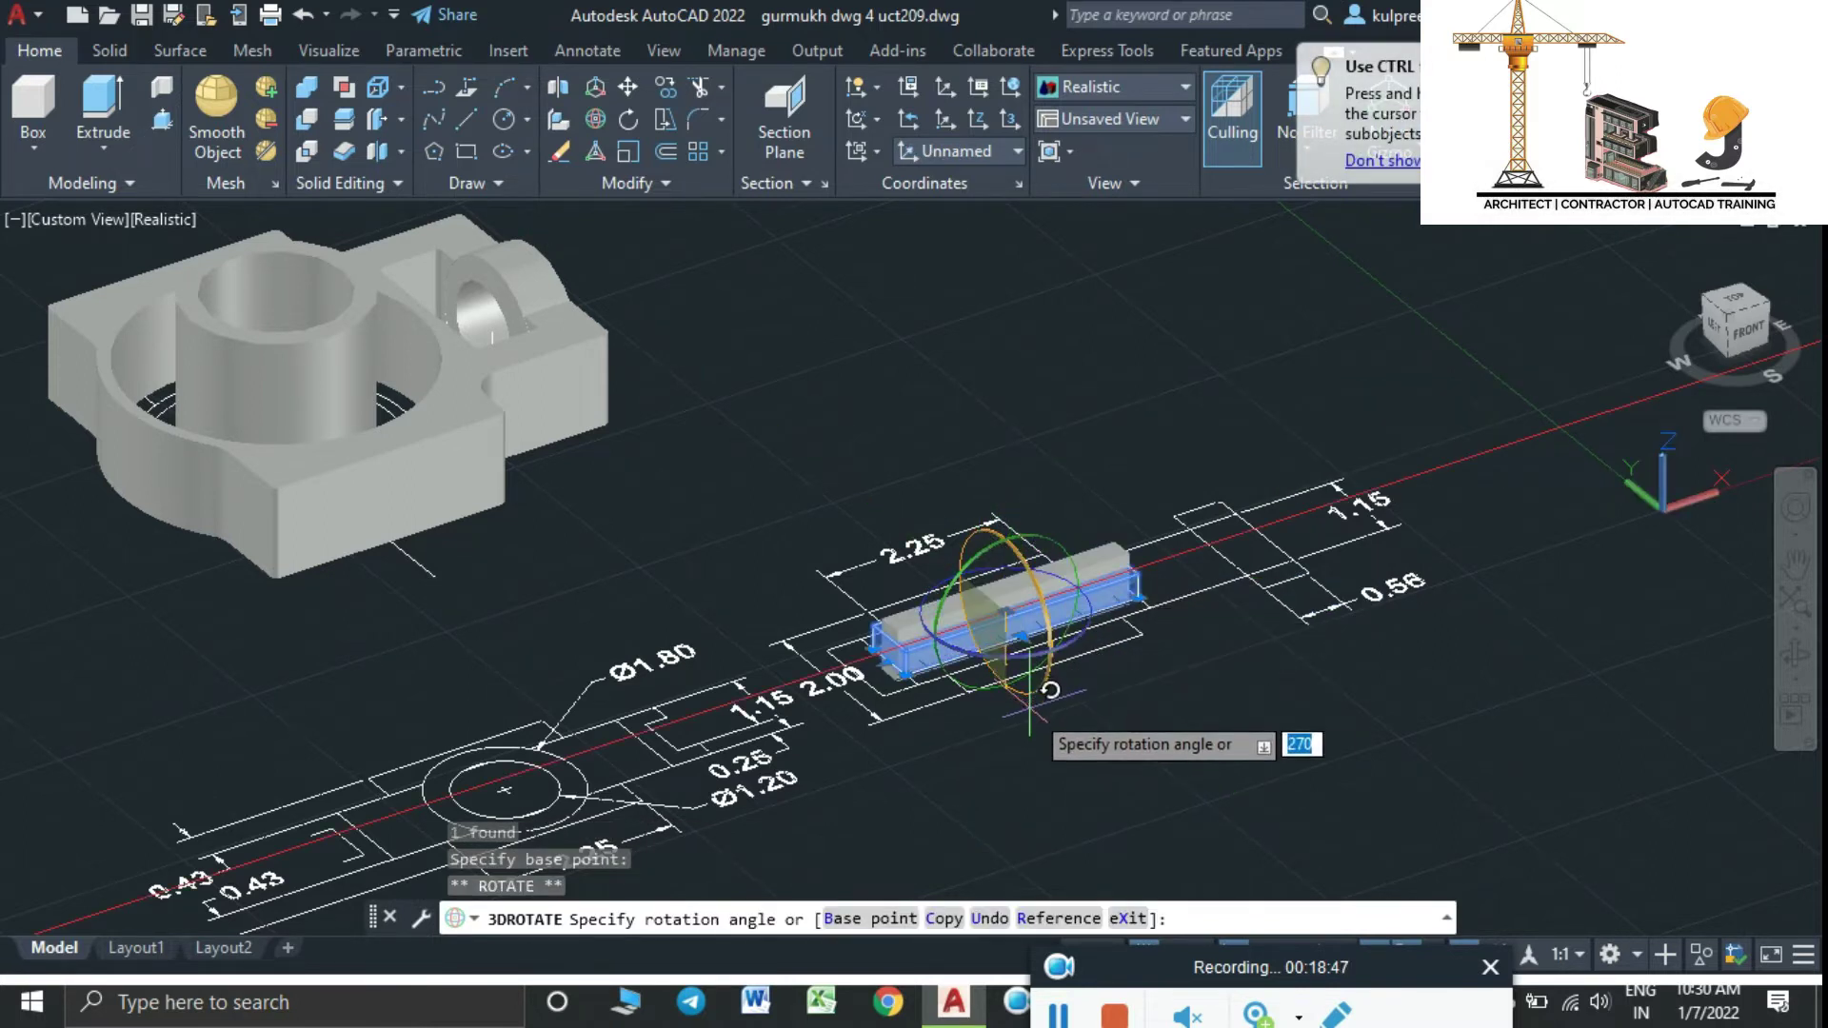
key(Escape)
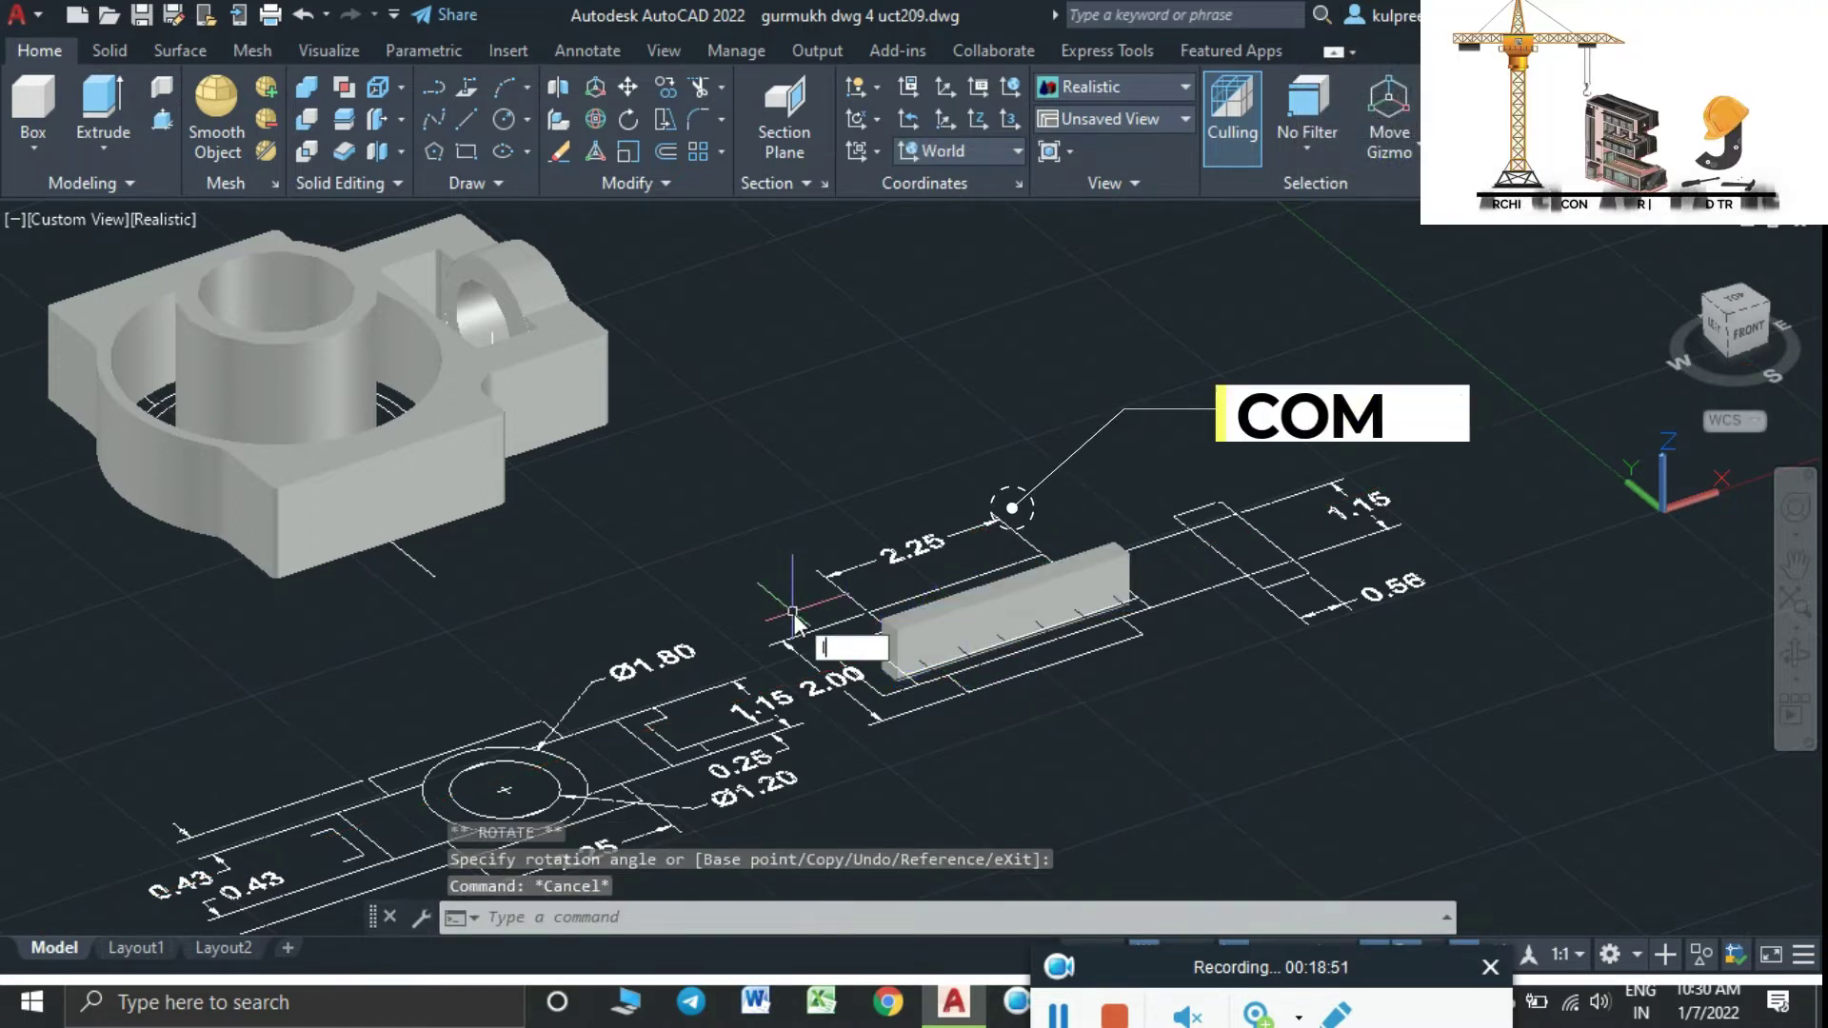
Start a line at the housing edge's midpoint, then abandon it
text(l)
key(Return)
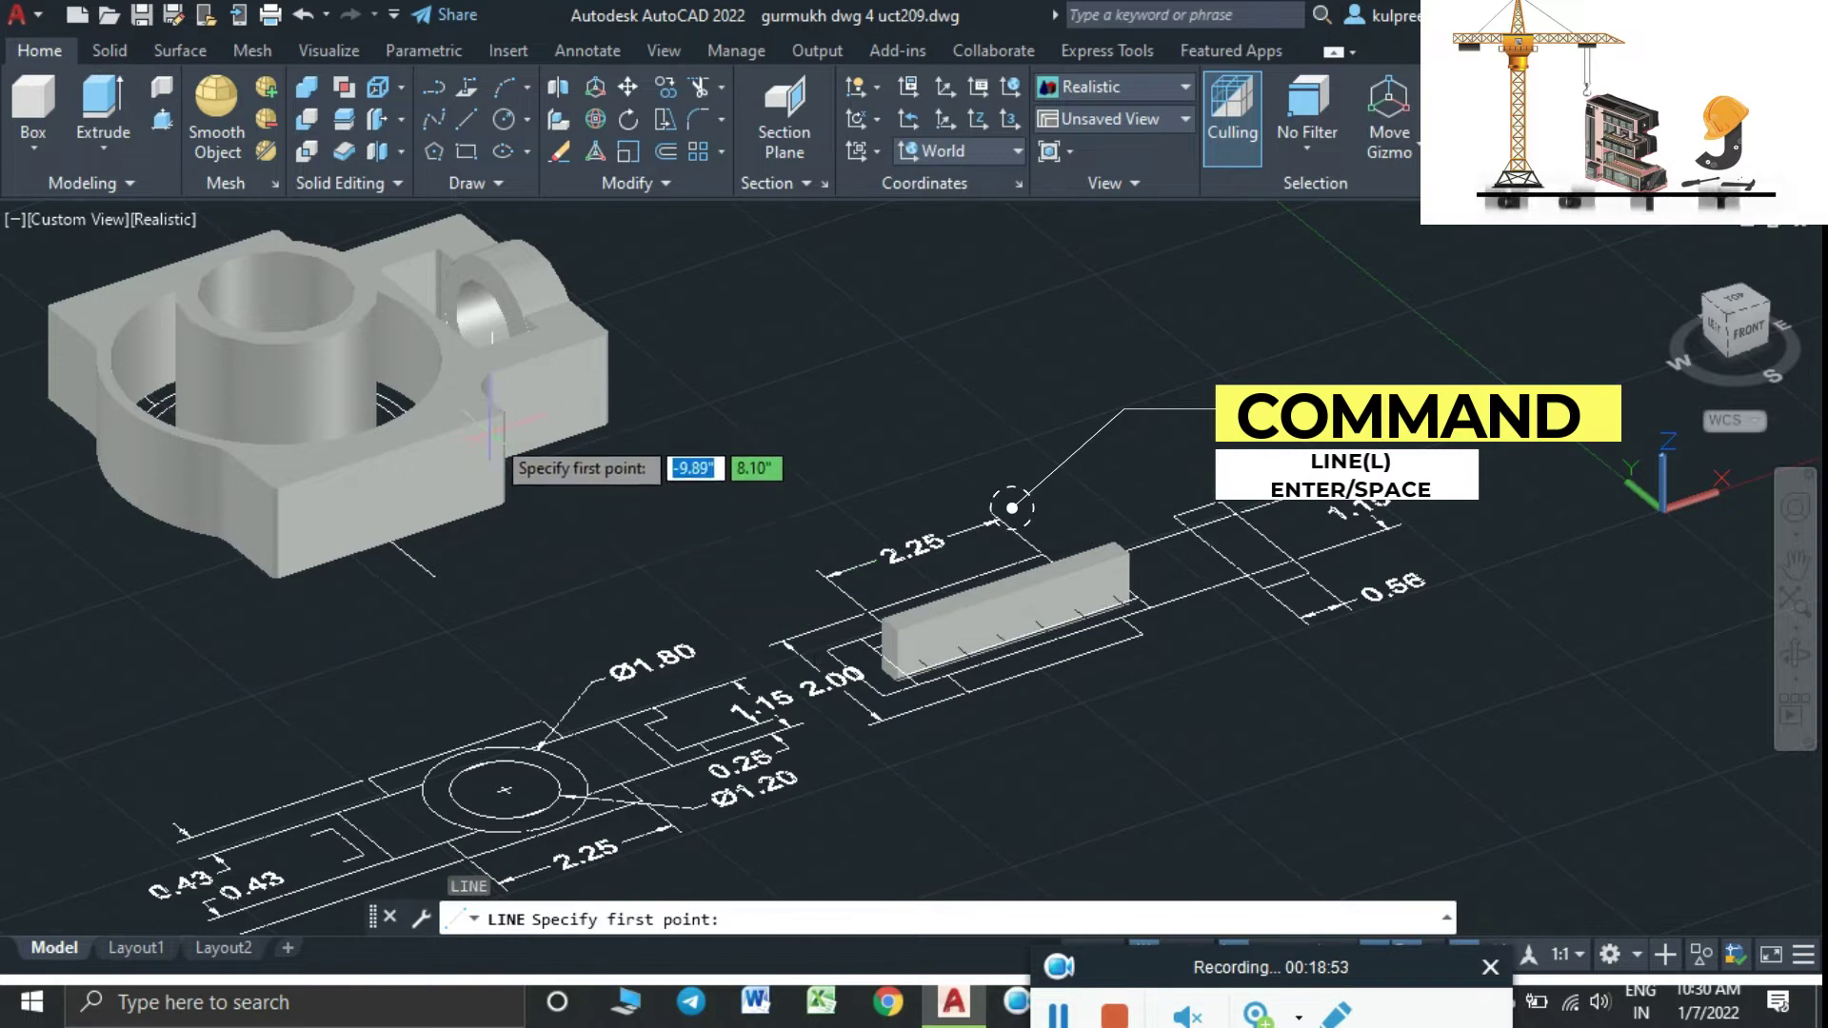
scroll(490, 416, up, 3)
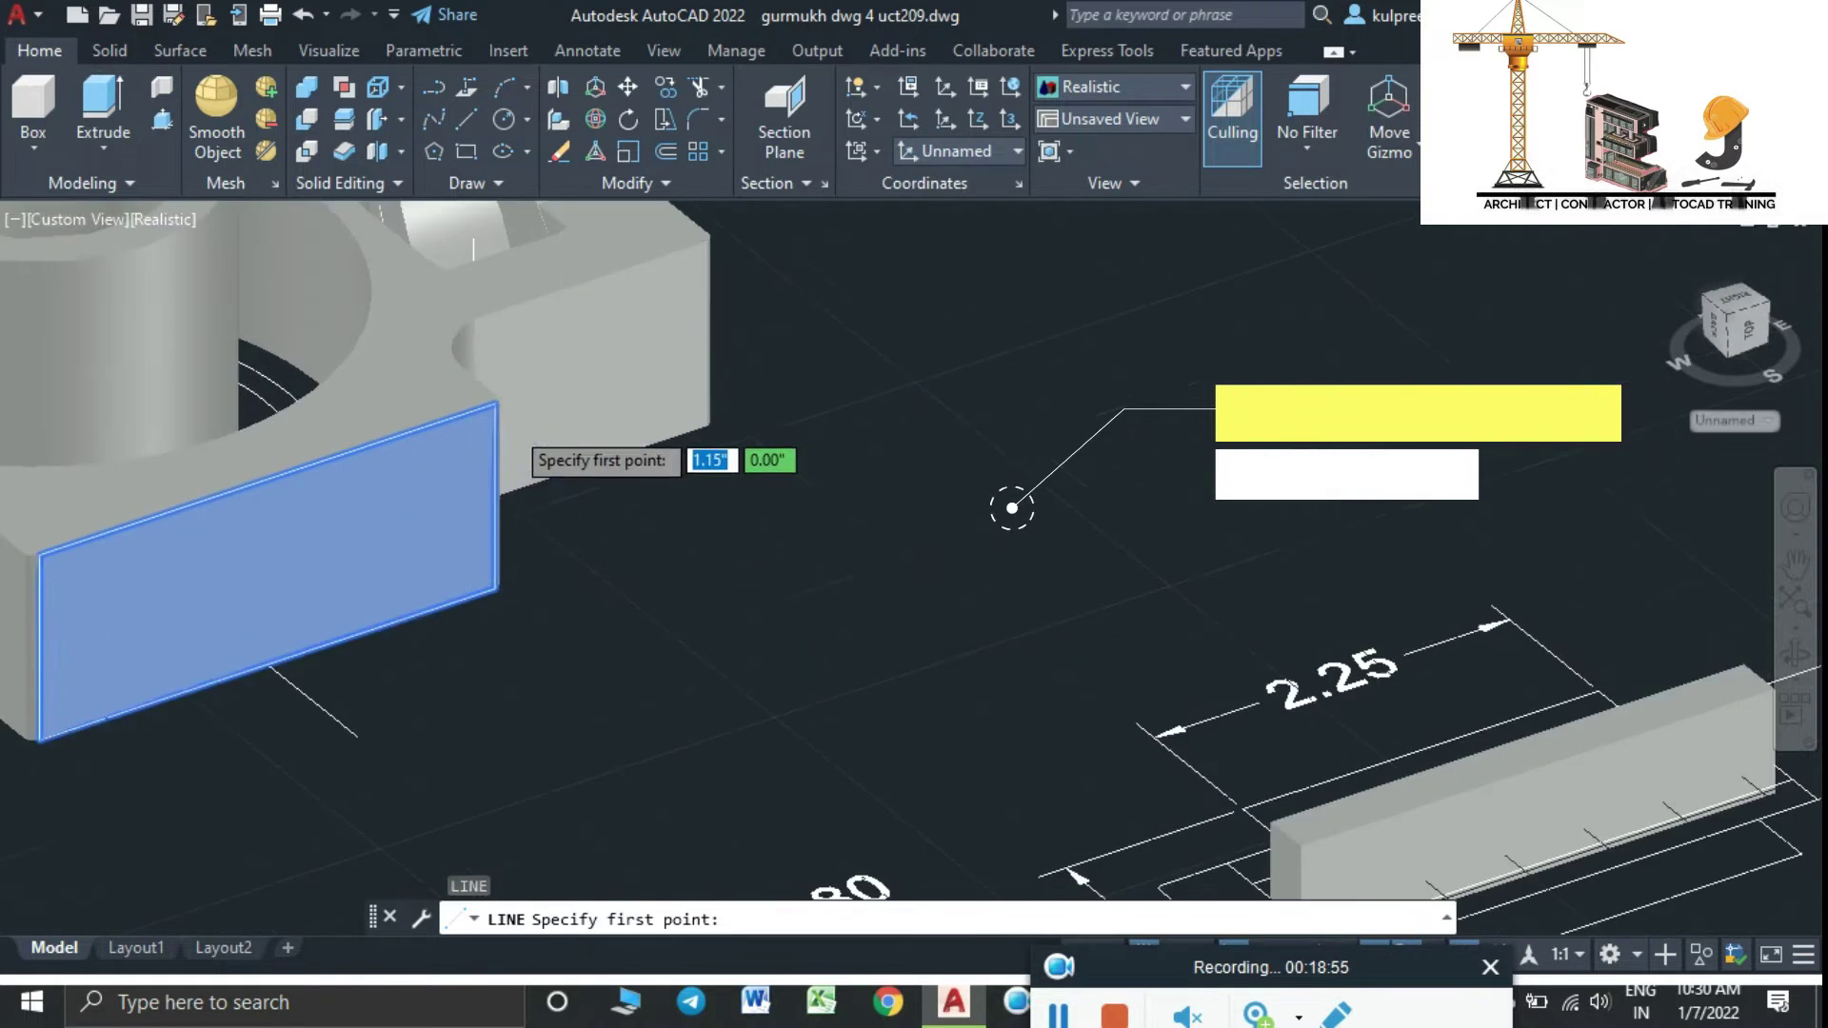
scroll(467, 412, up, 3)
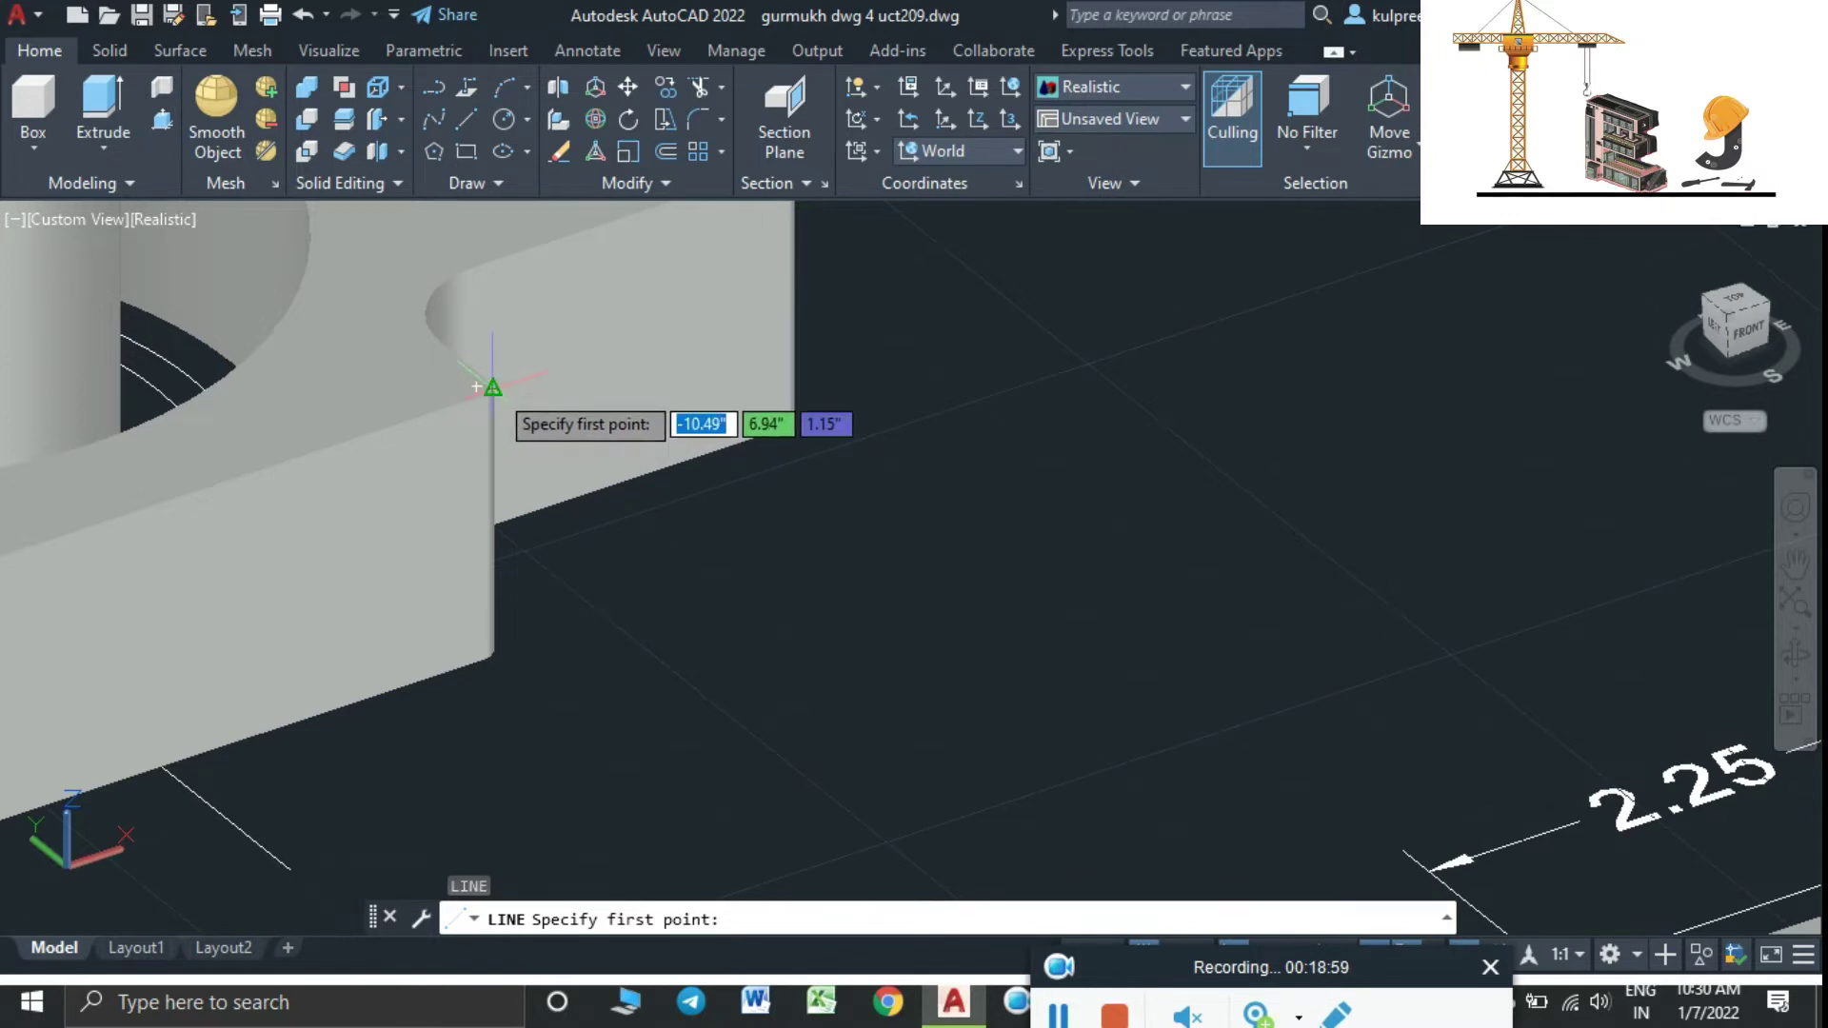
click(493, 388)
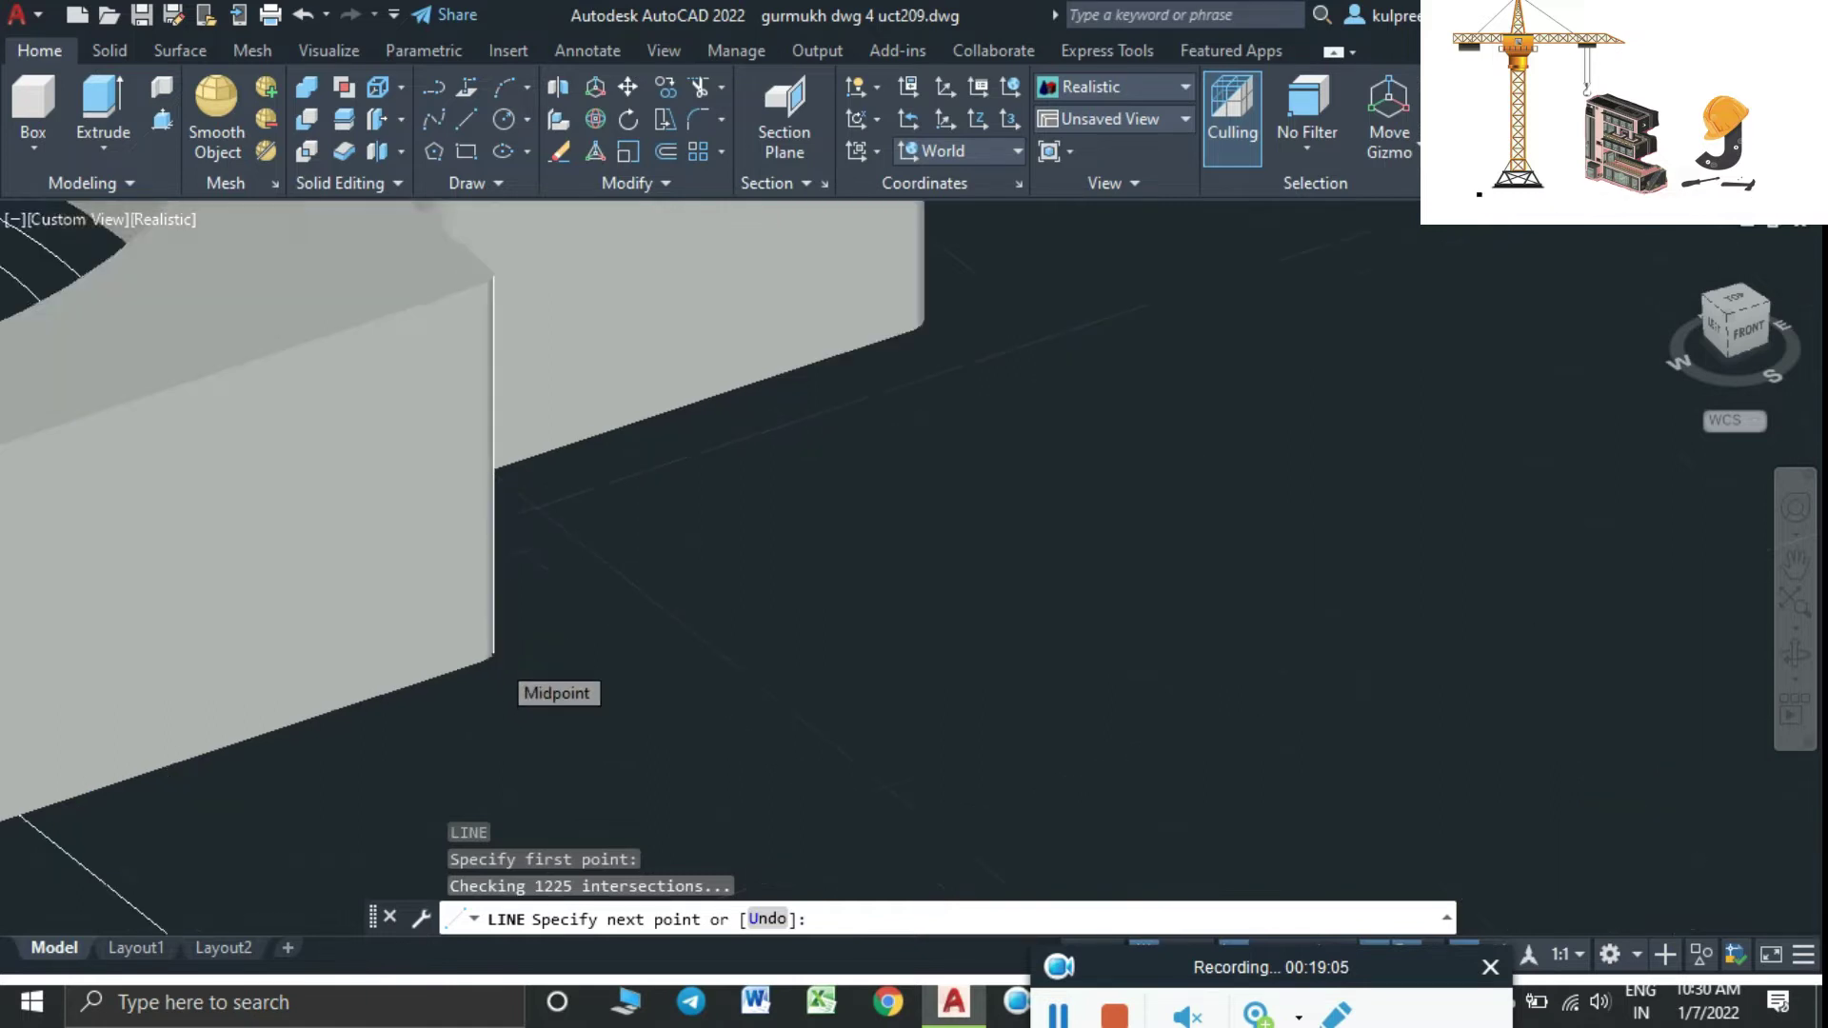
scroll(493, 653, up, 3)
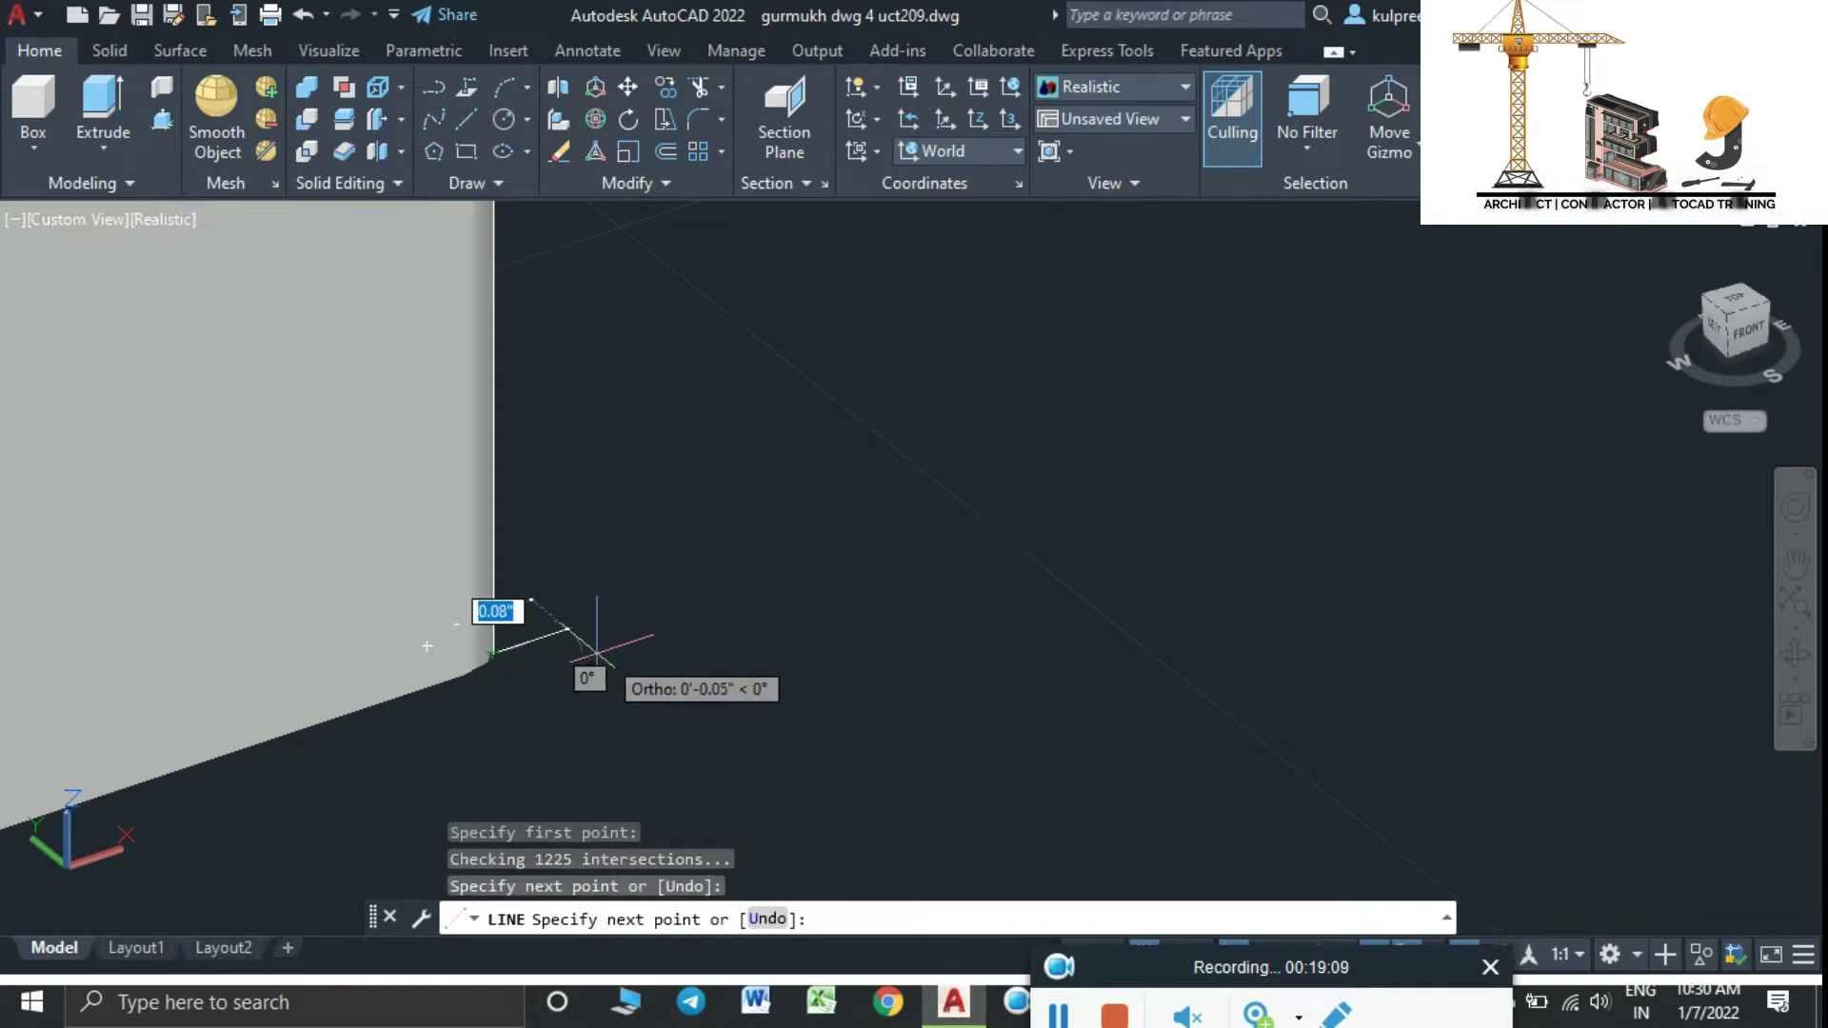
key(Escape)
scroll(568, 345, down, 3)
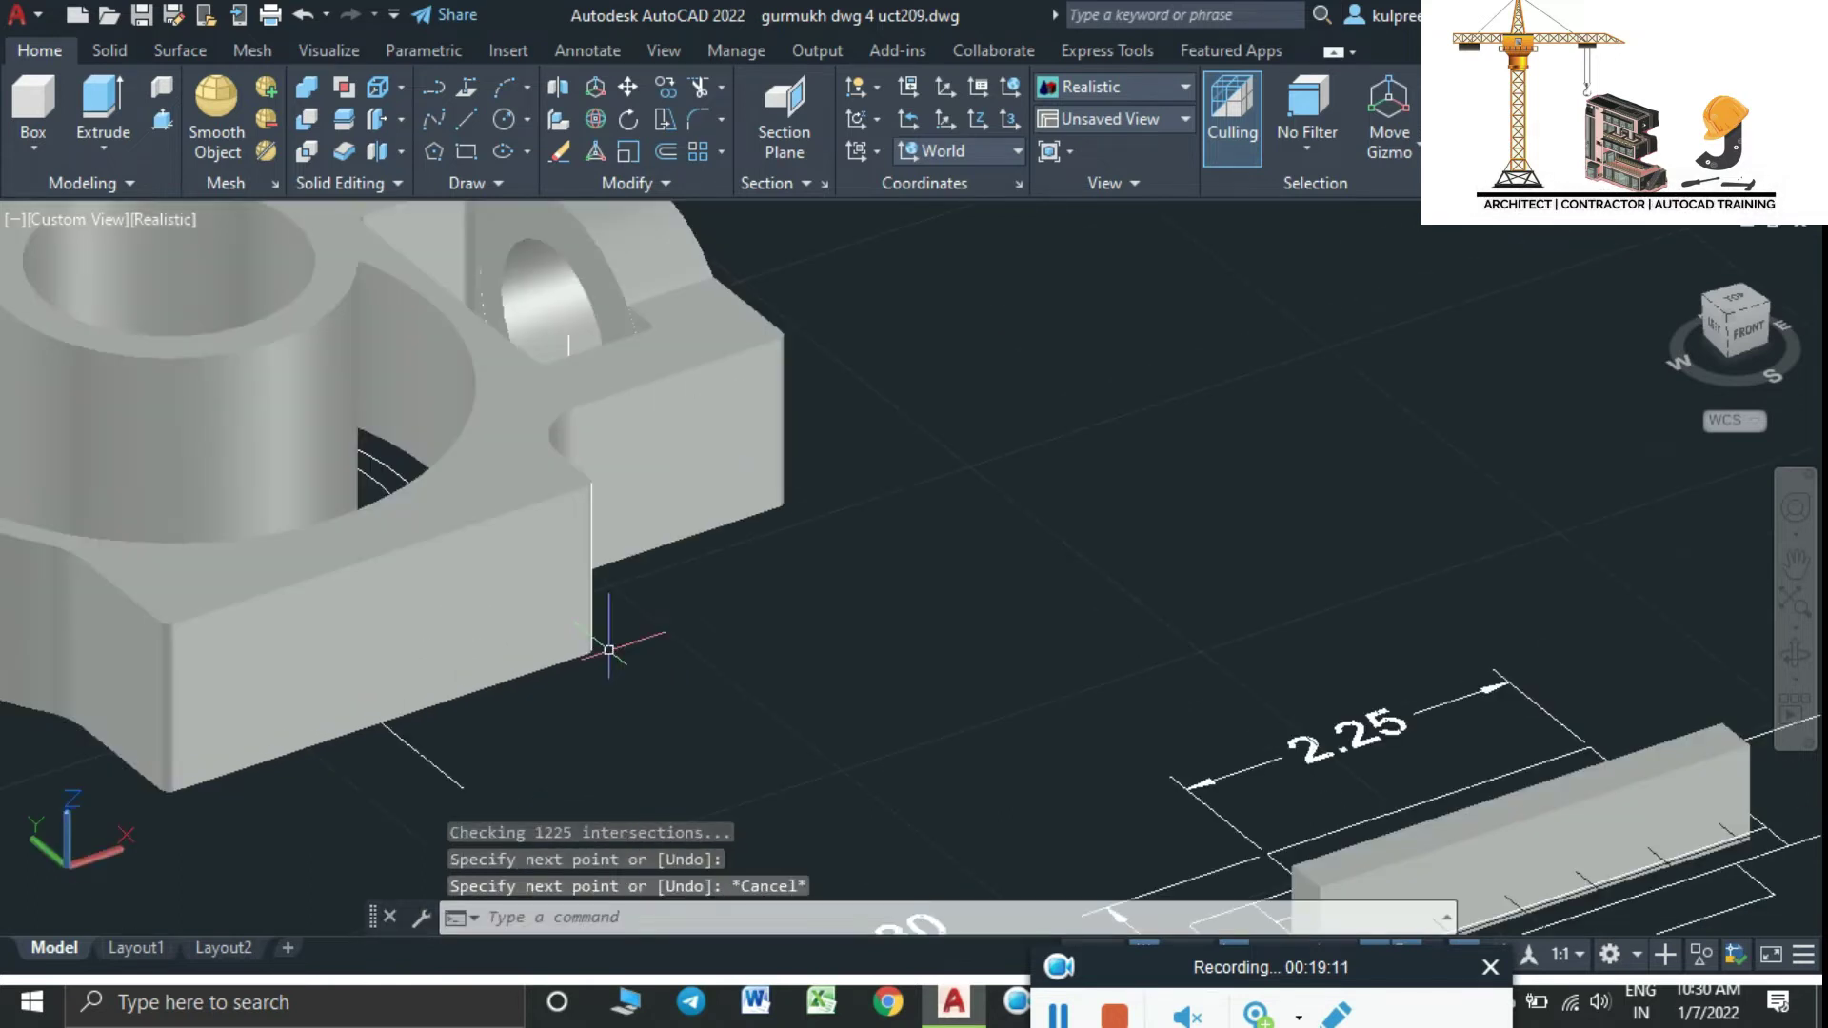
Copy the upright bar from its corner to the housing's front corner
middle_drag(613, 650, 514, 571)
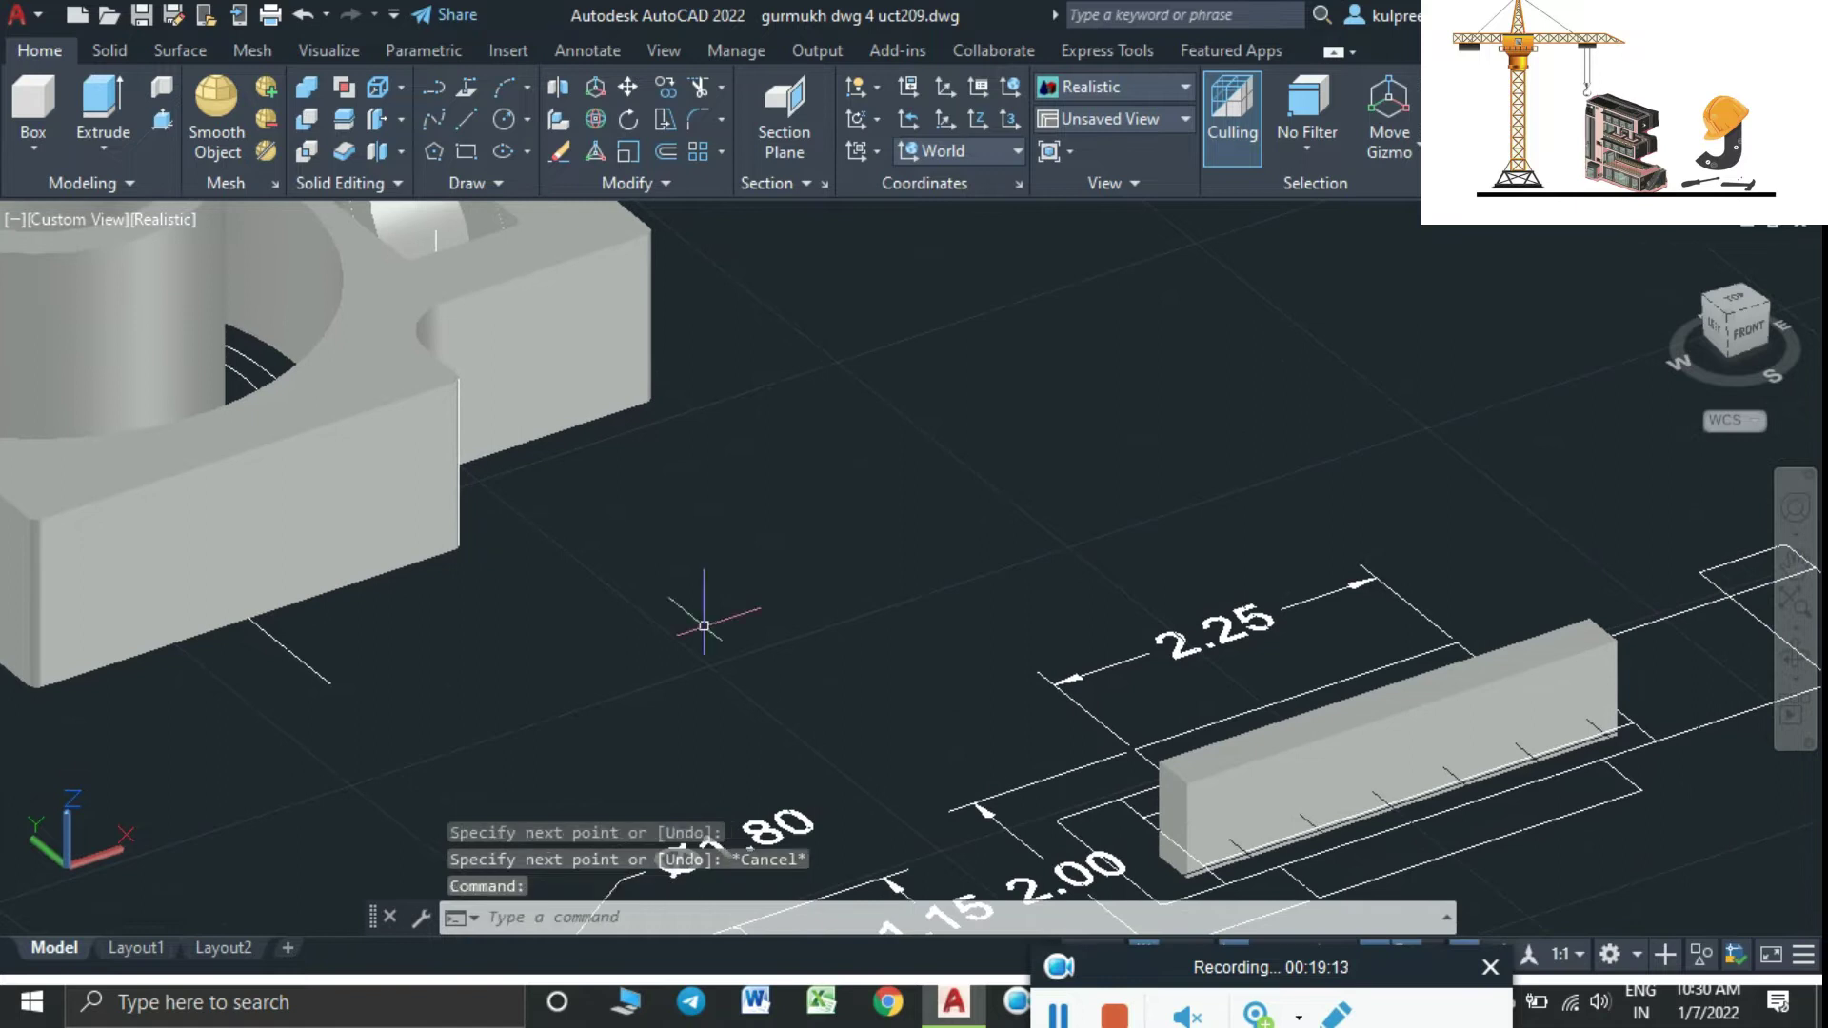
click(1233, 764)
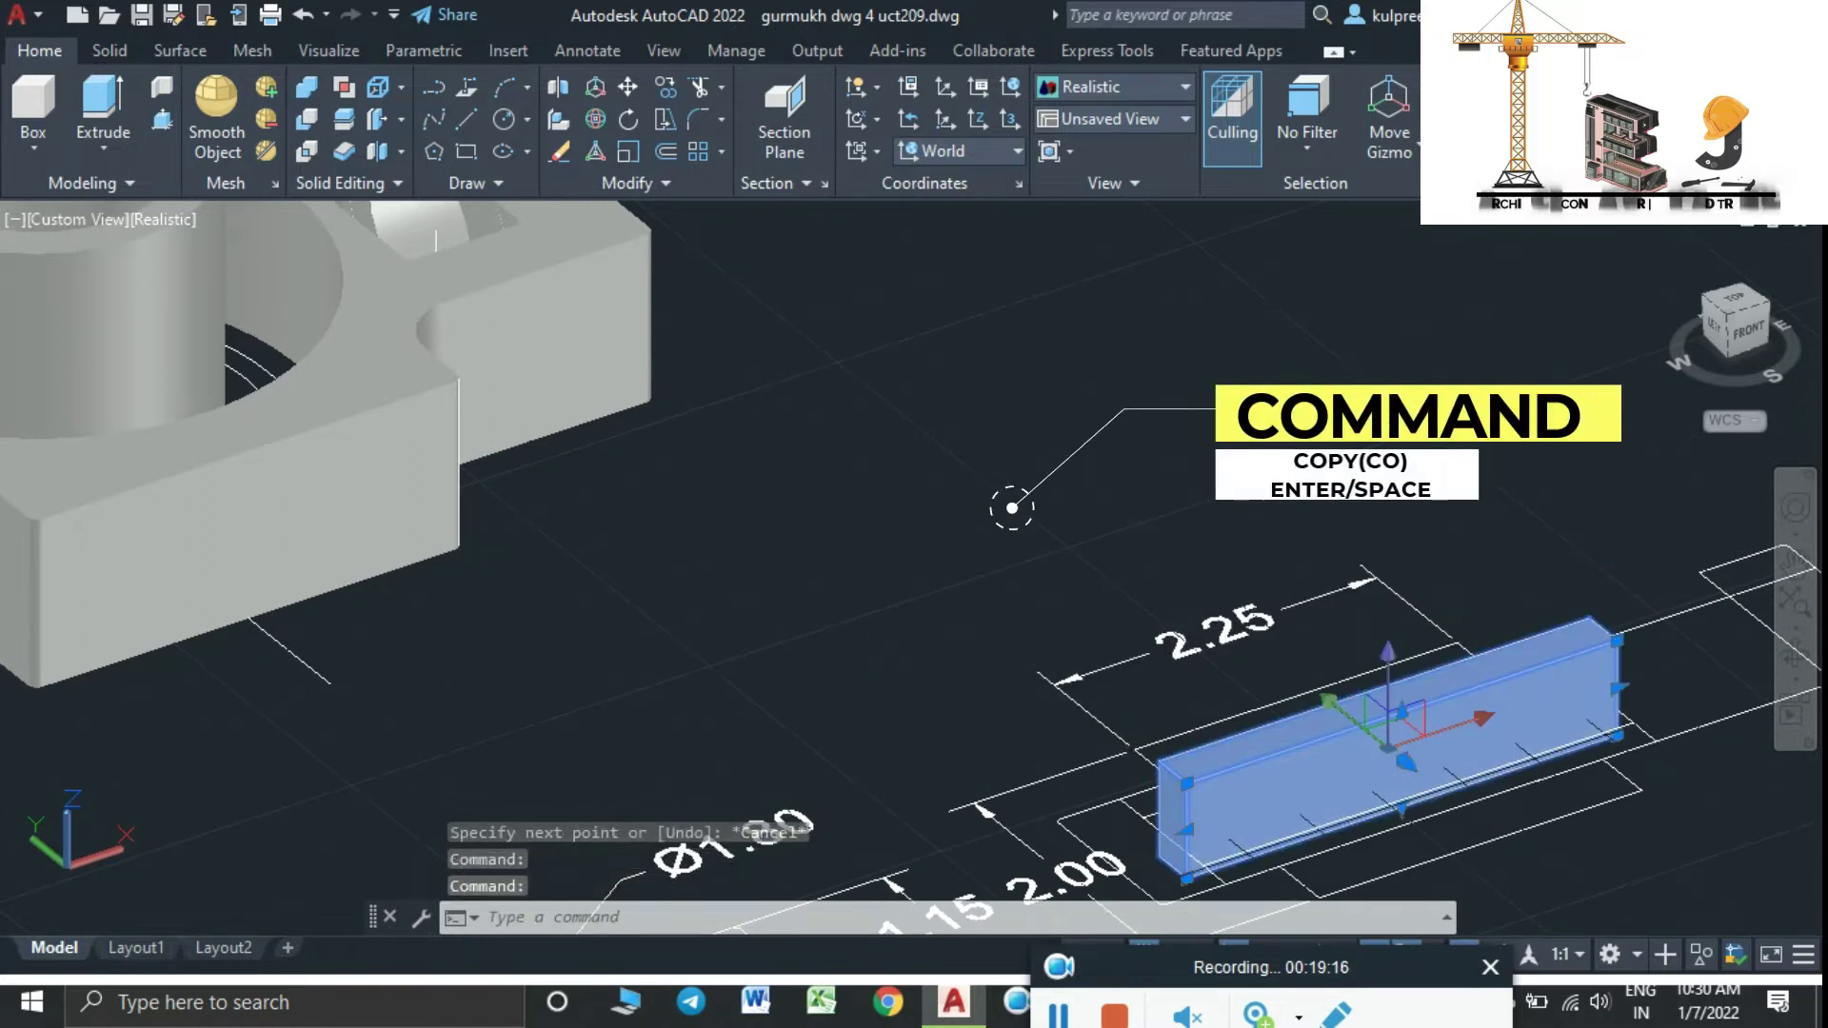
middle_drag(1333, 743, 1052, 703)
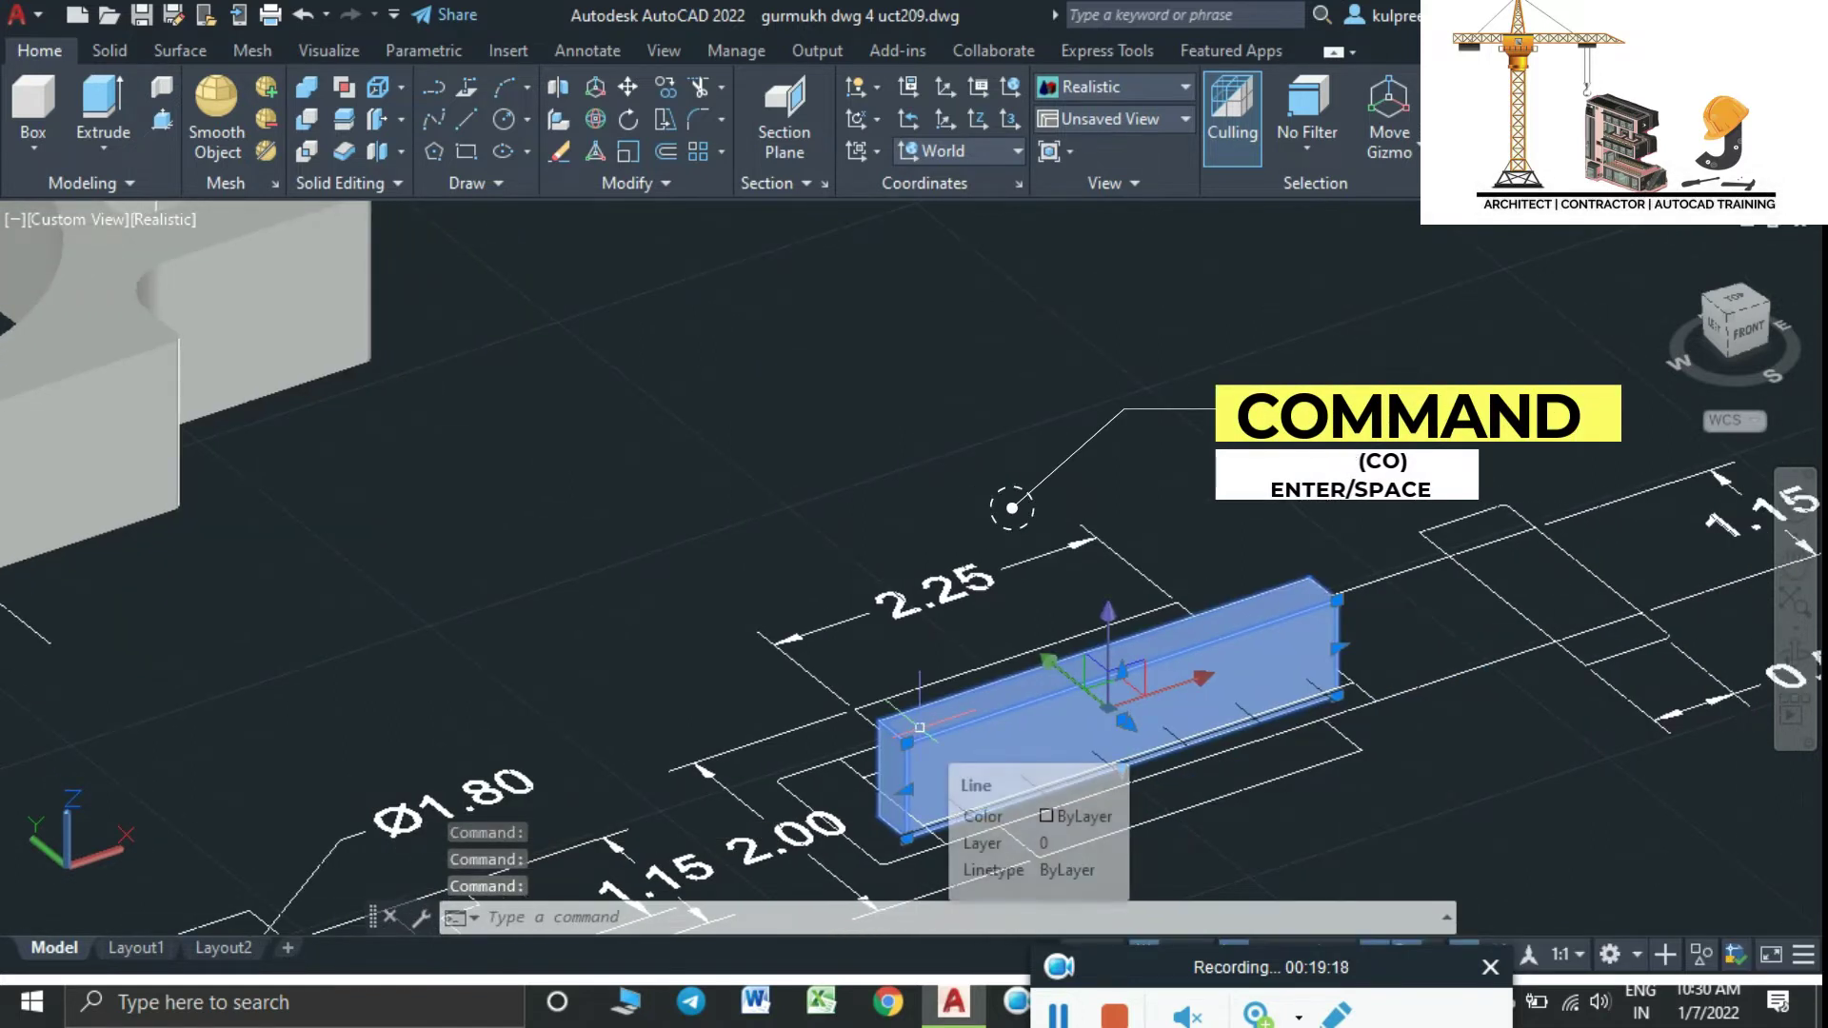
text(cop)
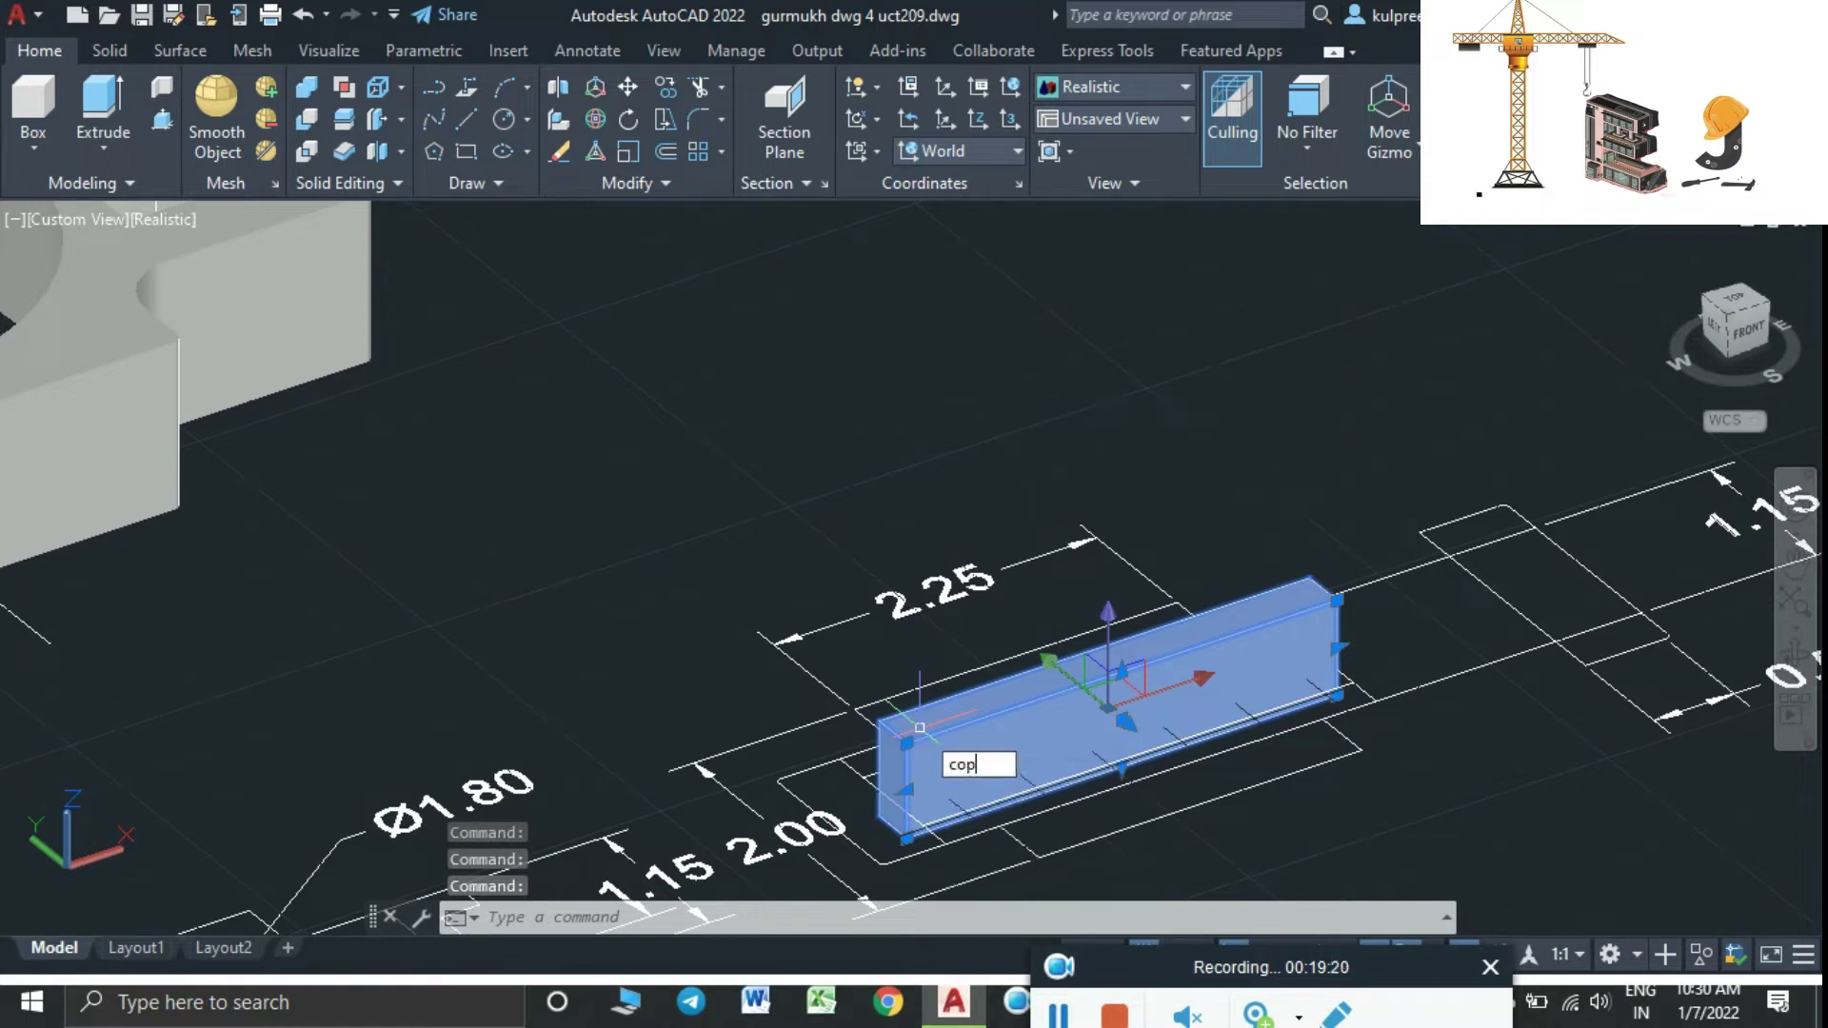
key(Return)
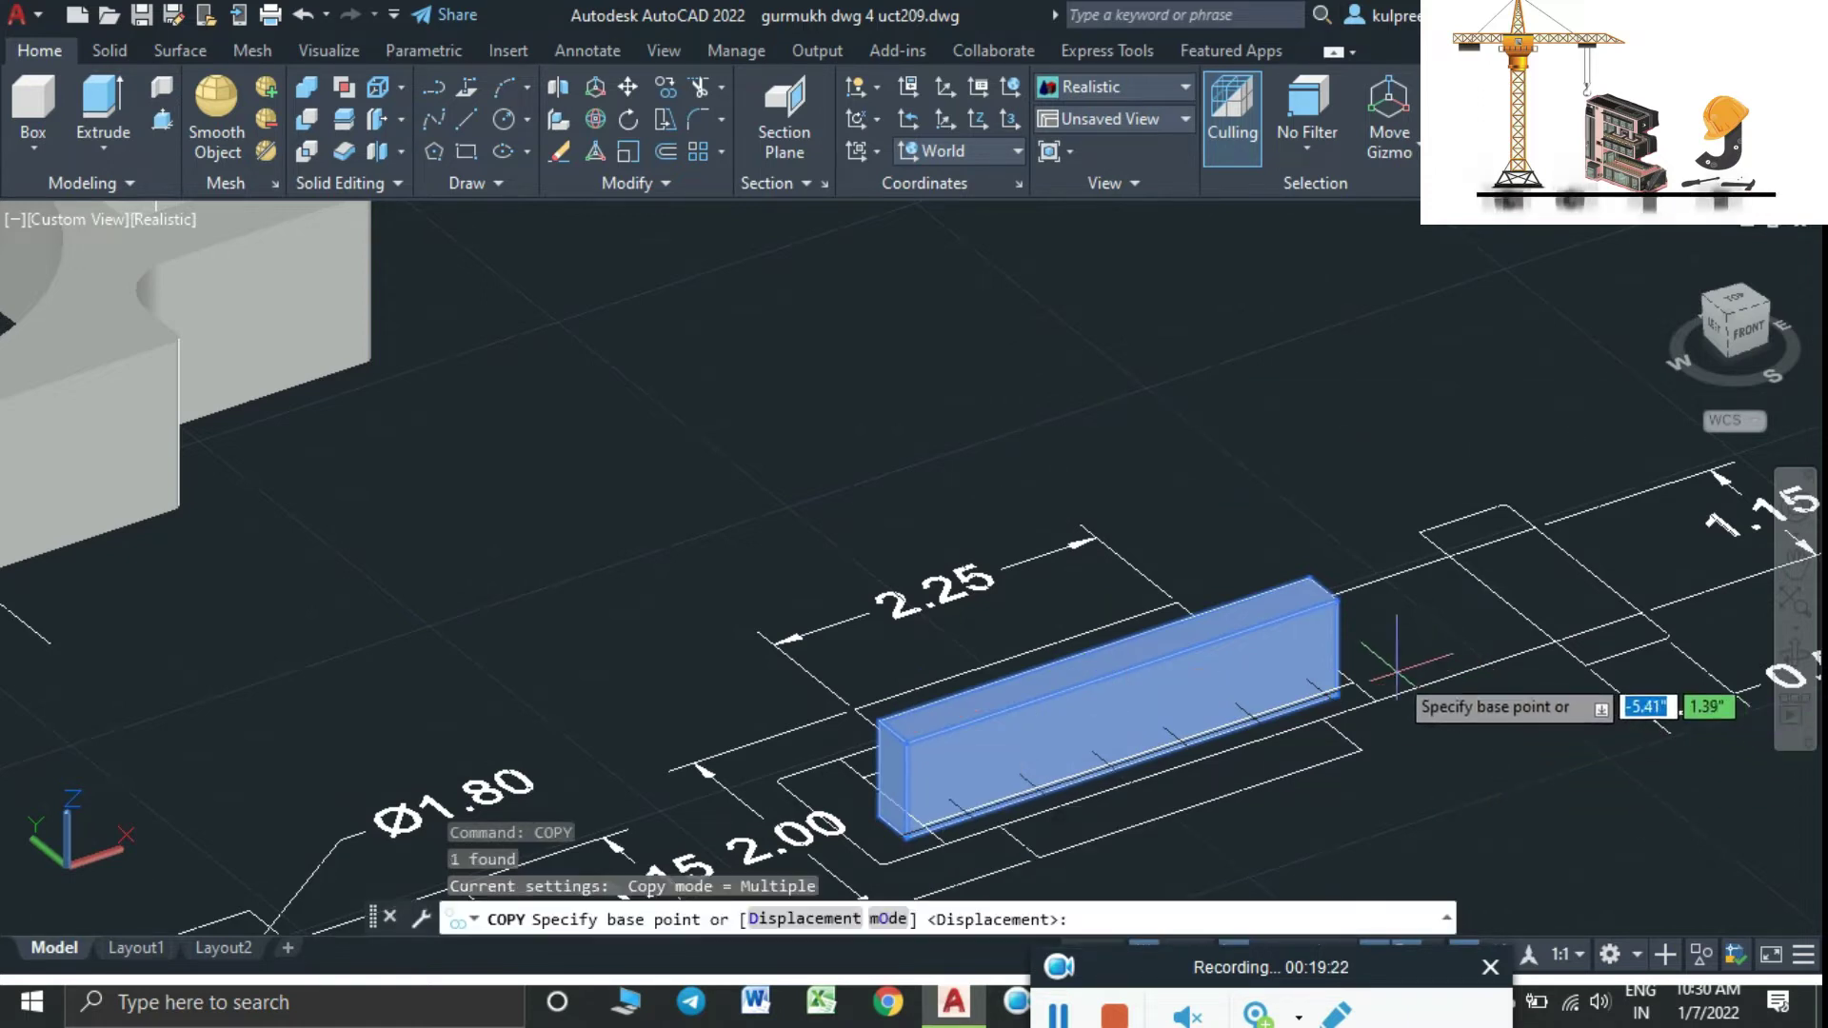
click(1337, 648)
scroll(1339, 652, down, 2)
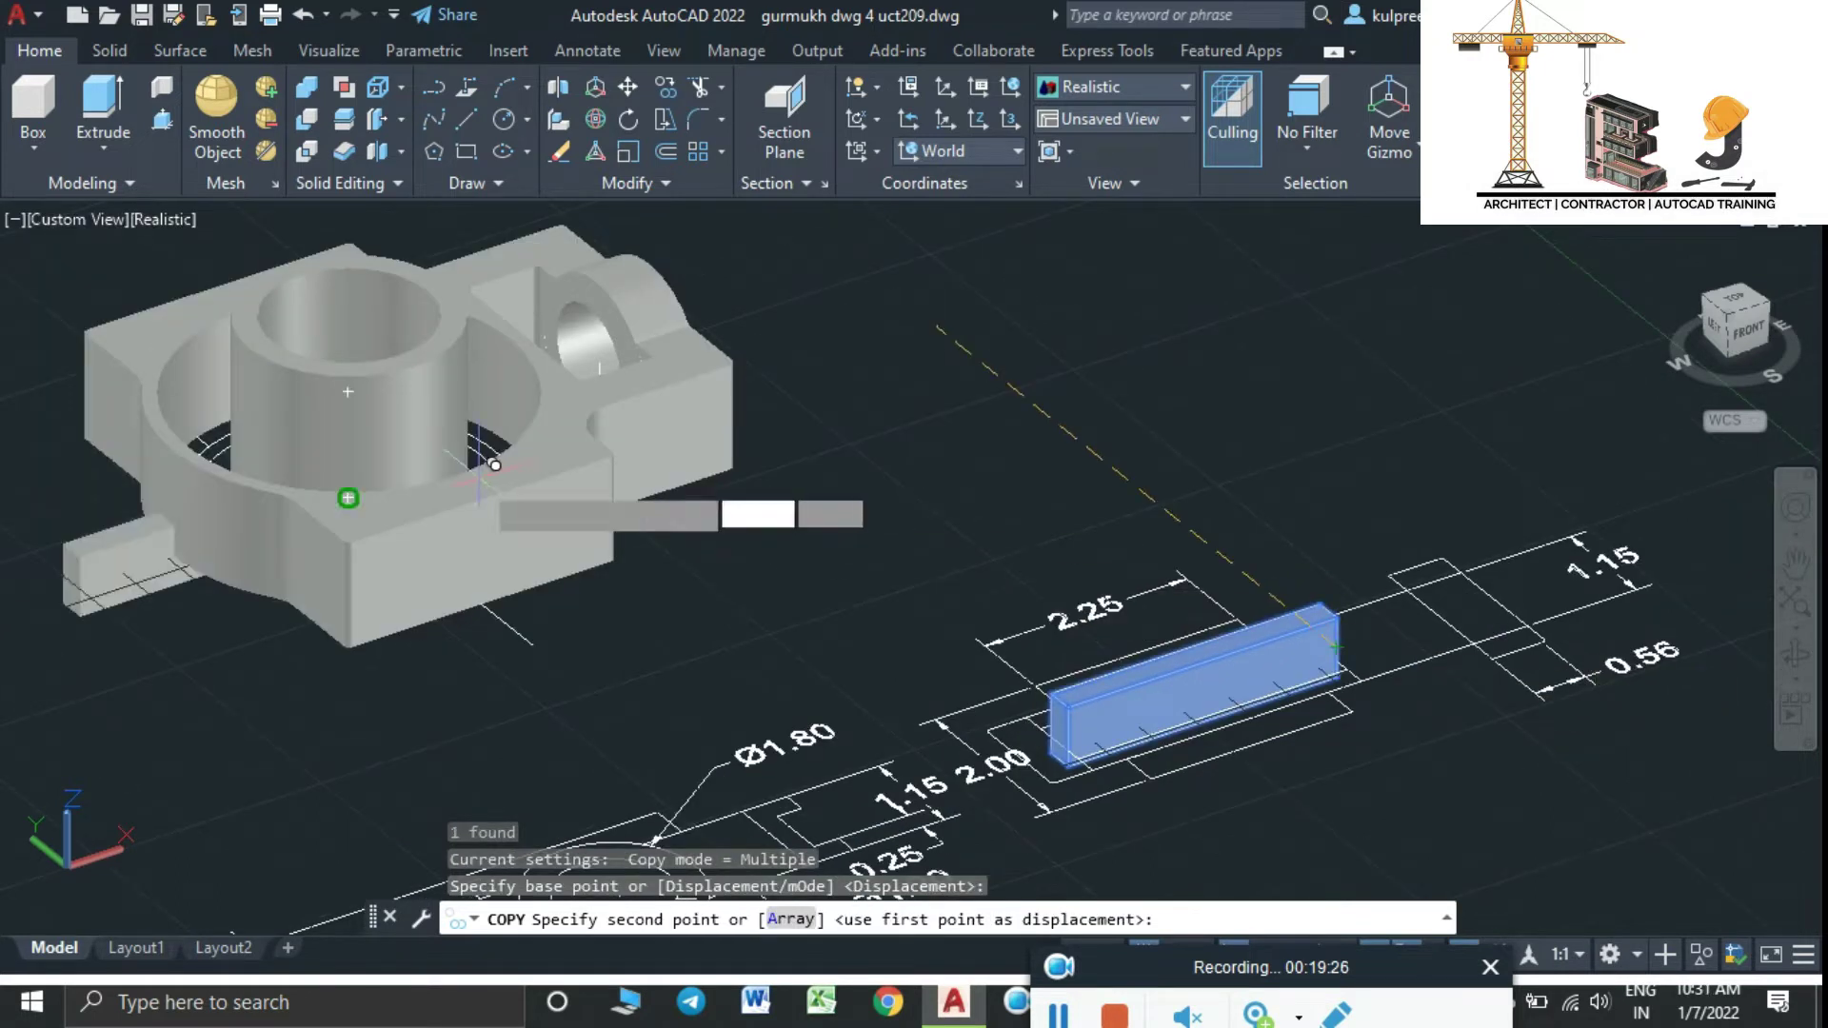
scroll(462, 486, up, 3)
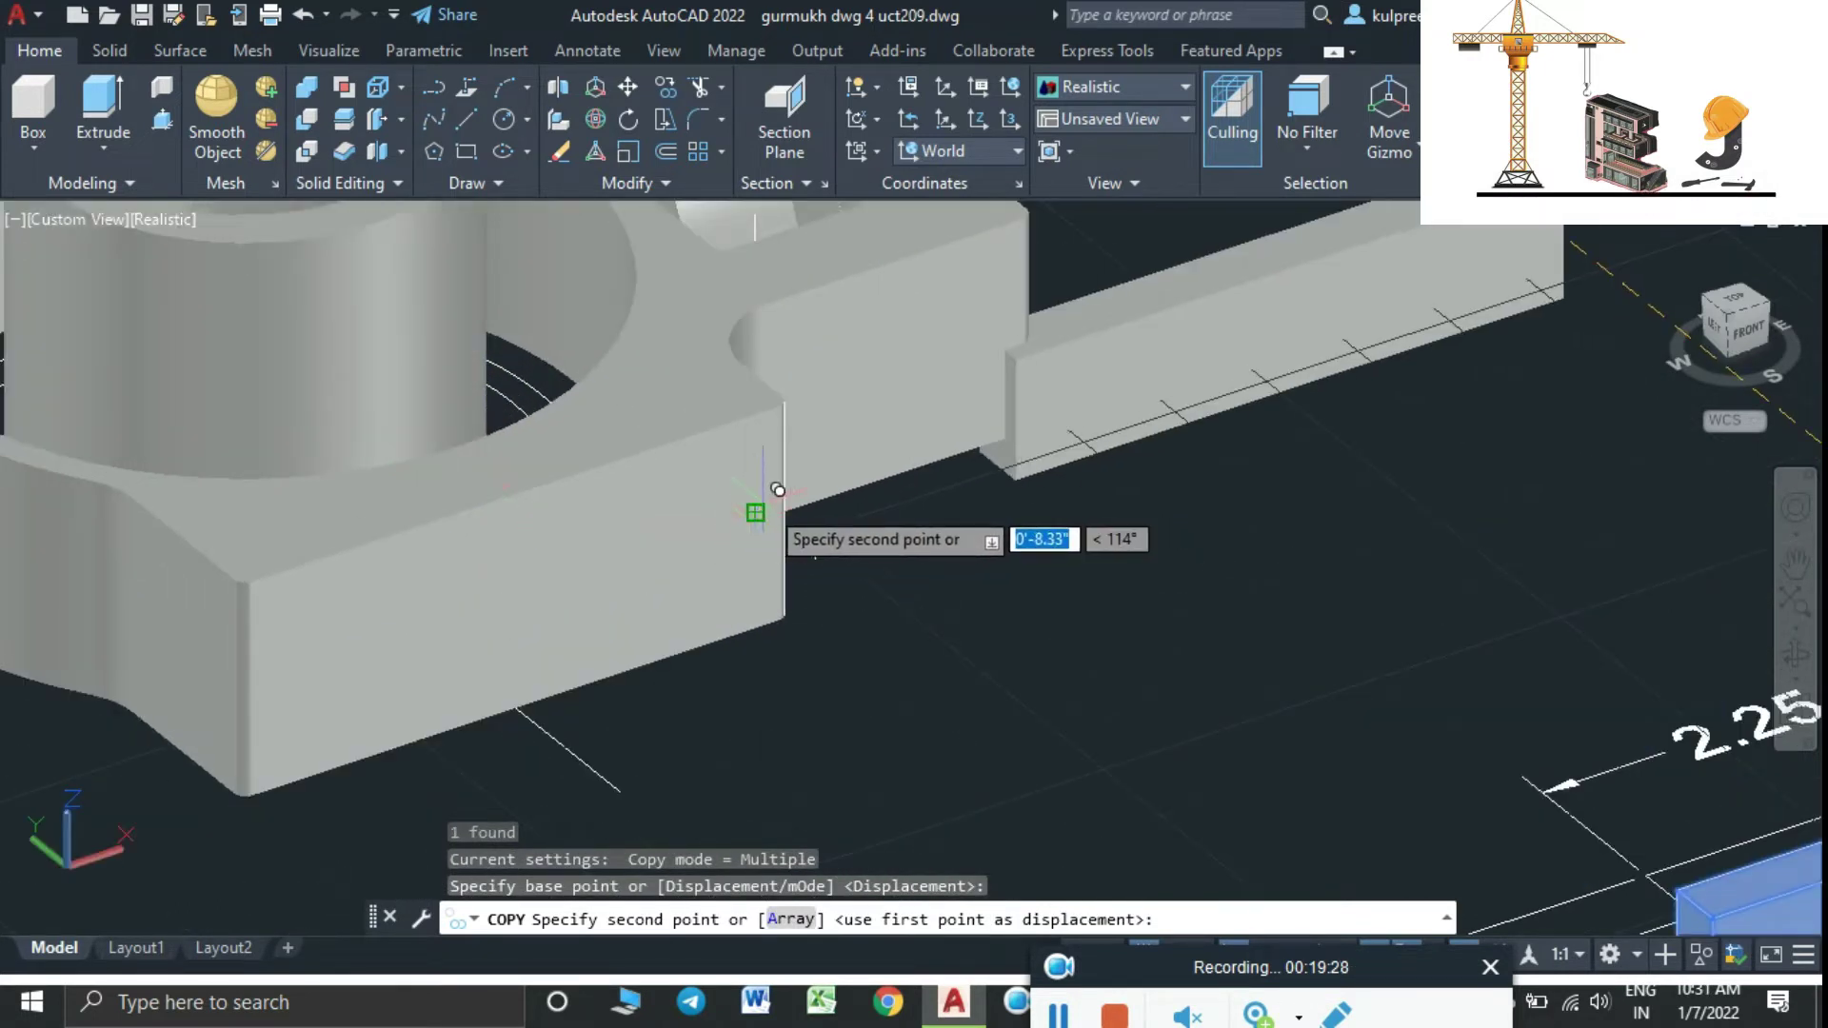
click(790, 497)
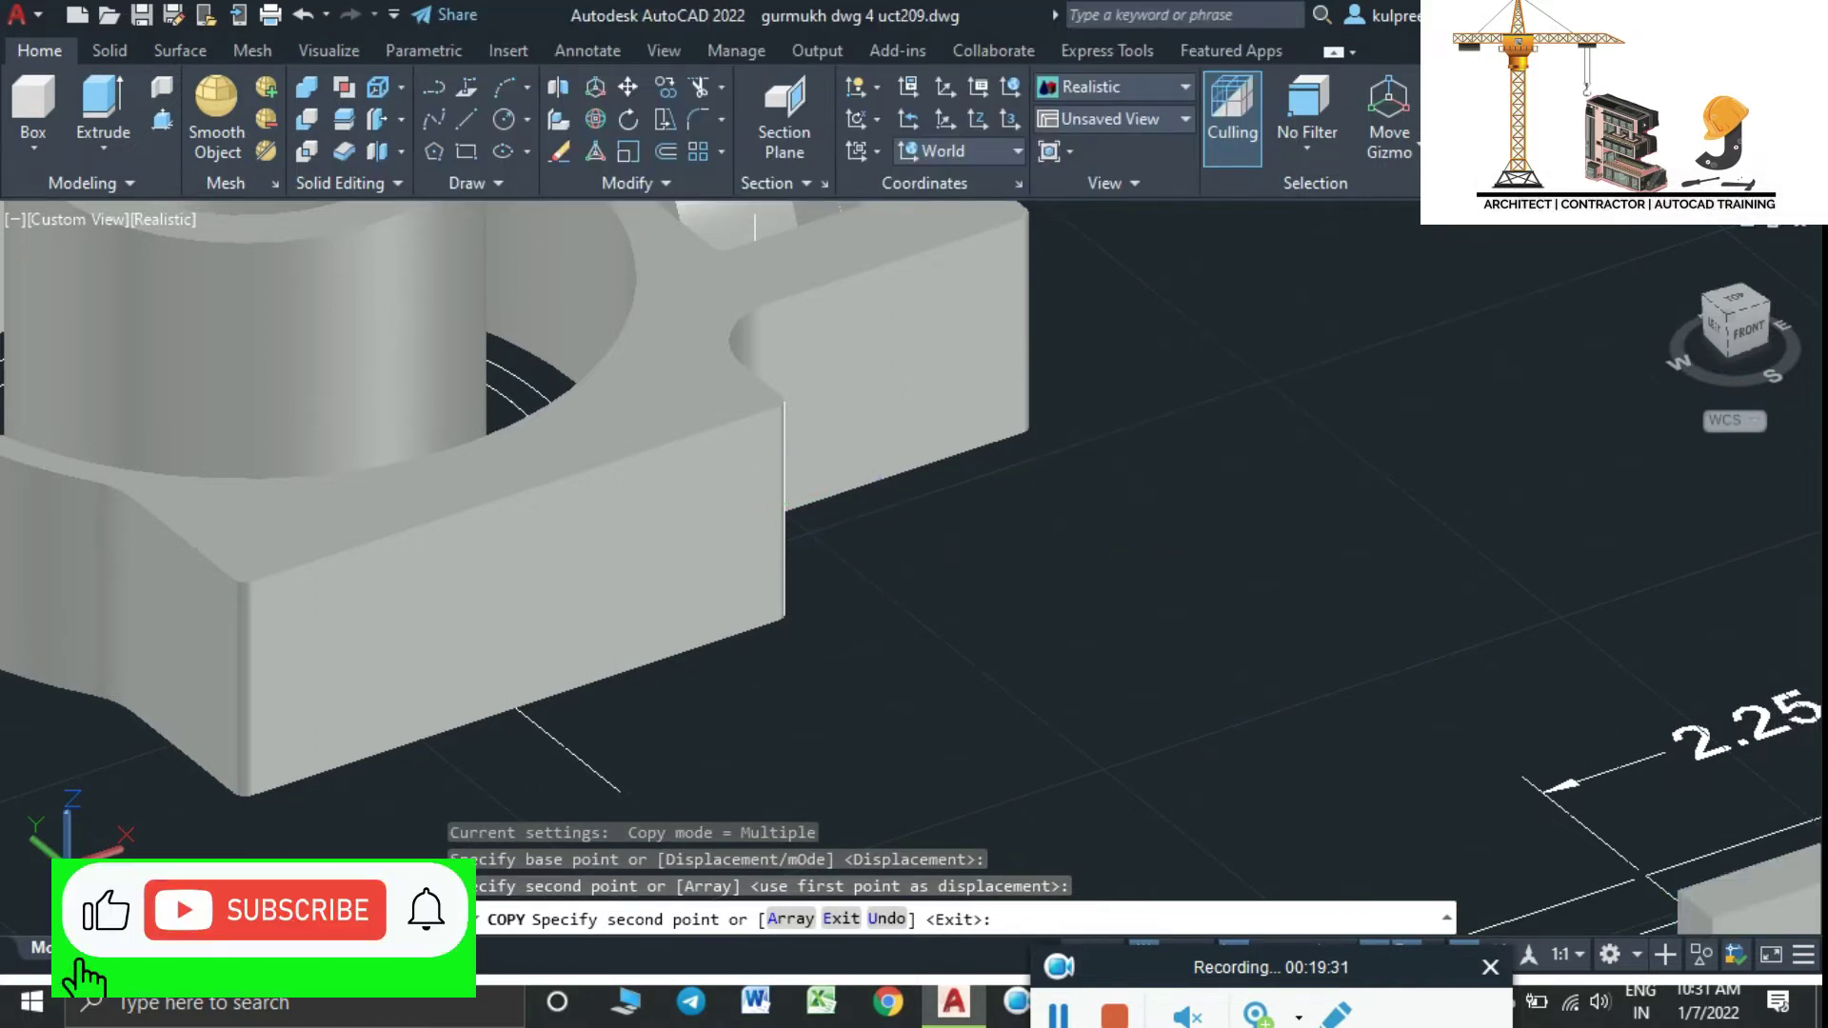
key(Escape)
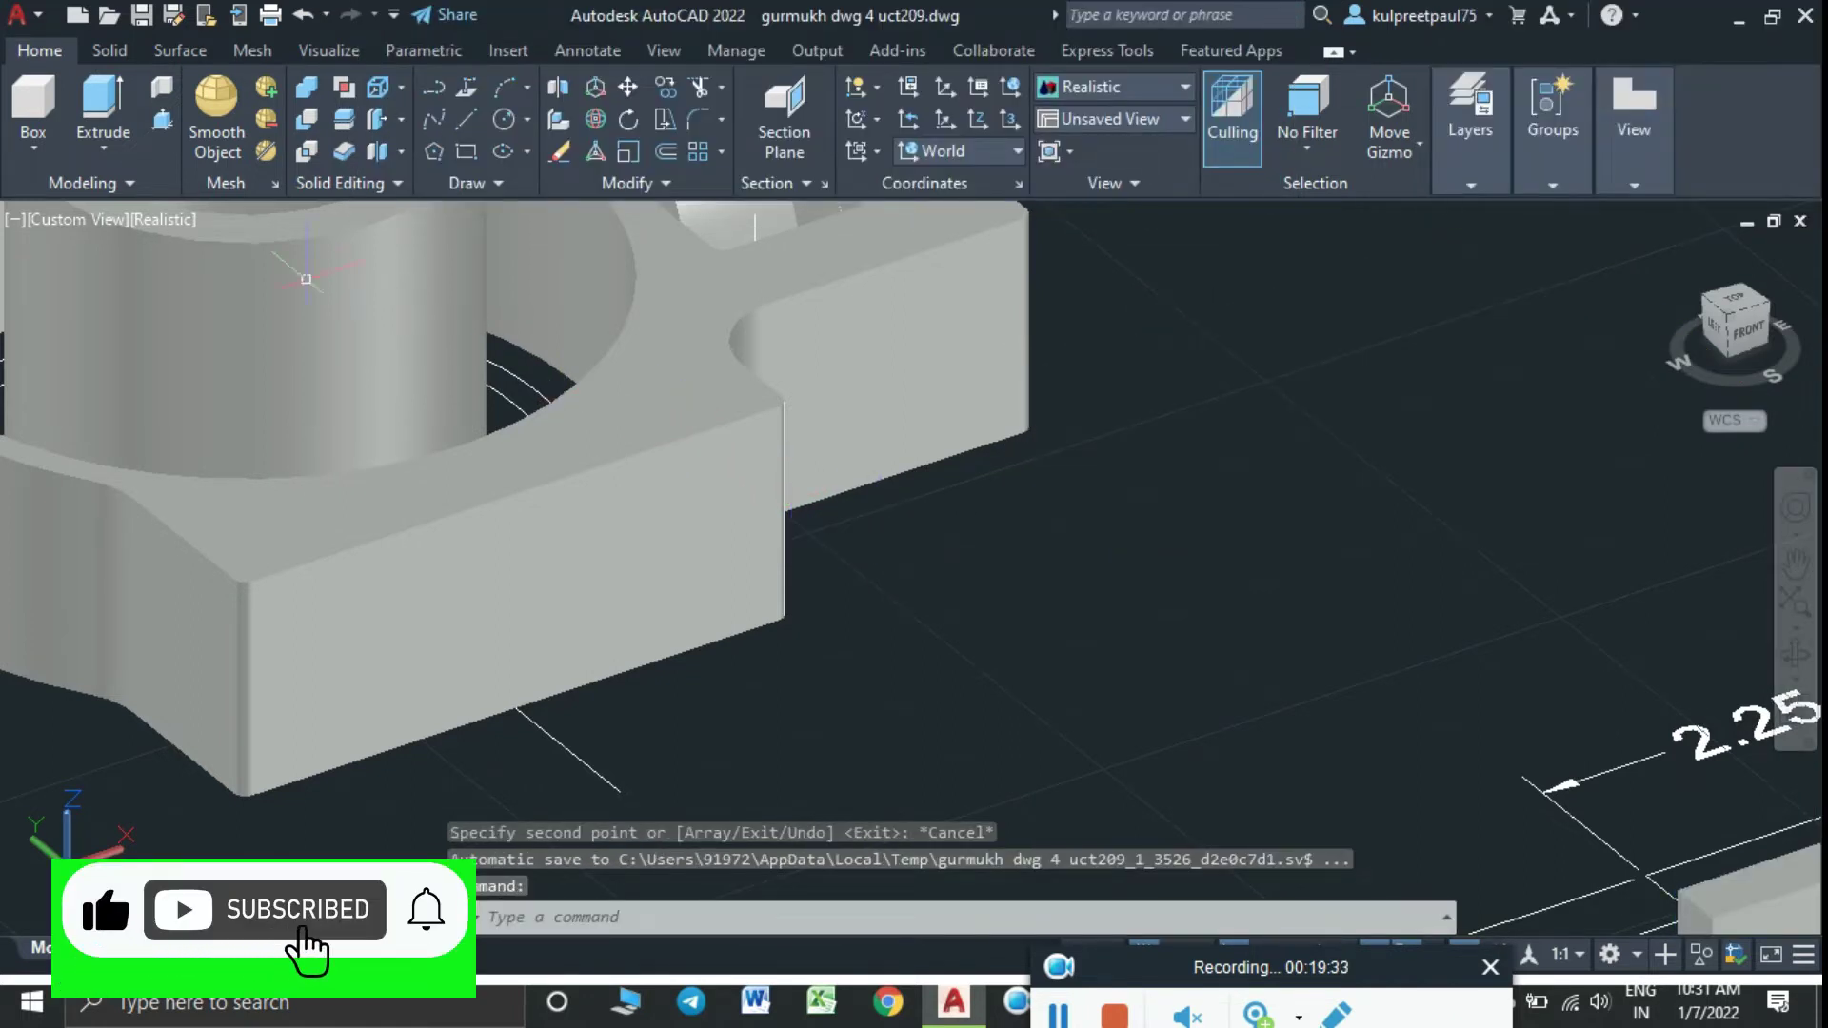
In 2D Wireframe, stretch the copied bar's face grips out into a larger side block
click(173, 218)
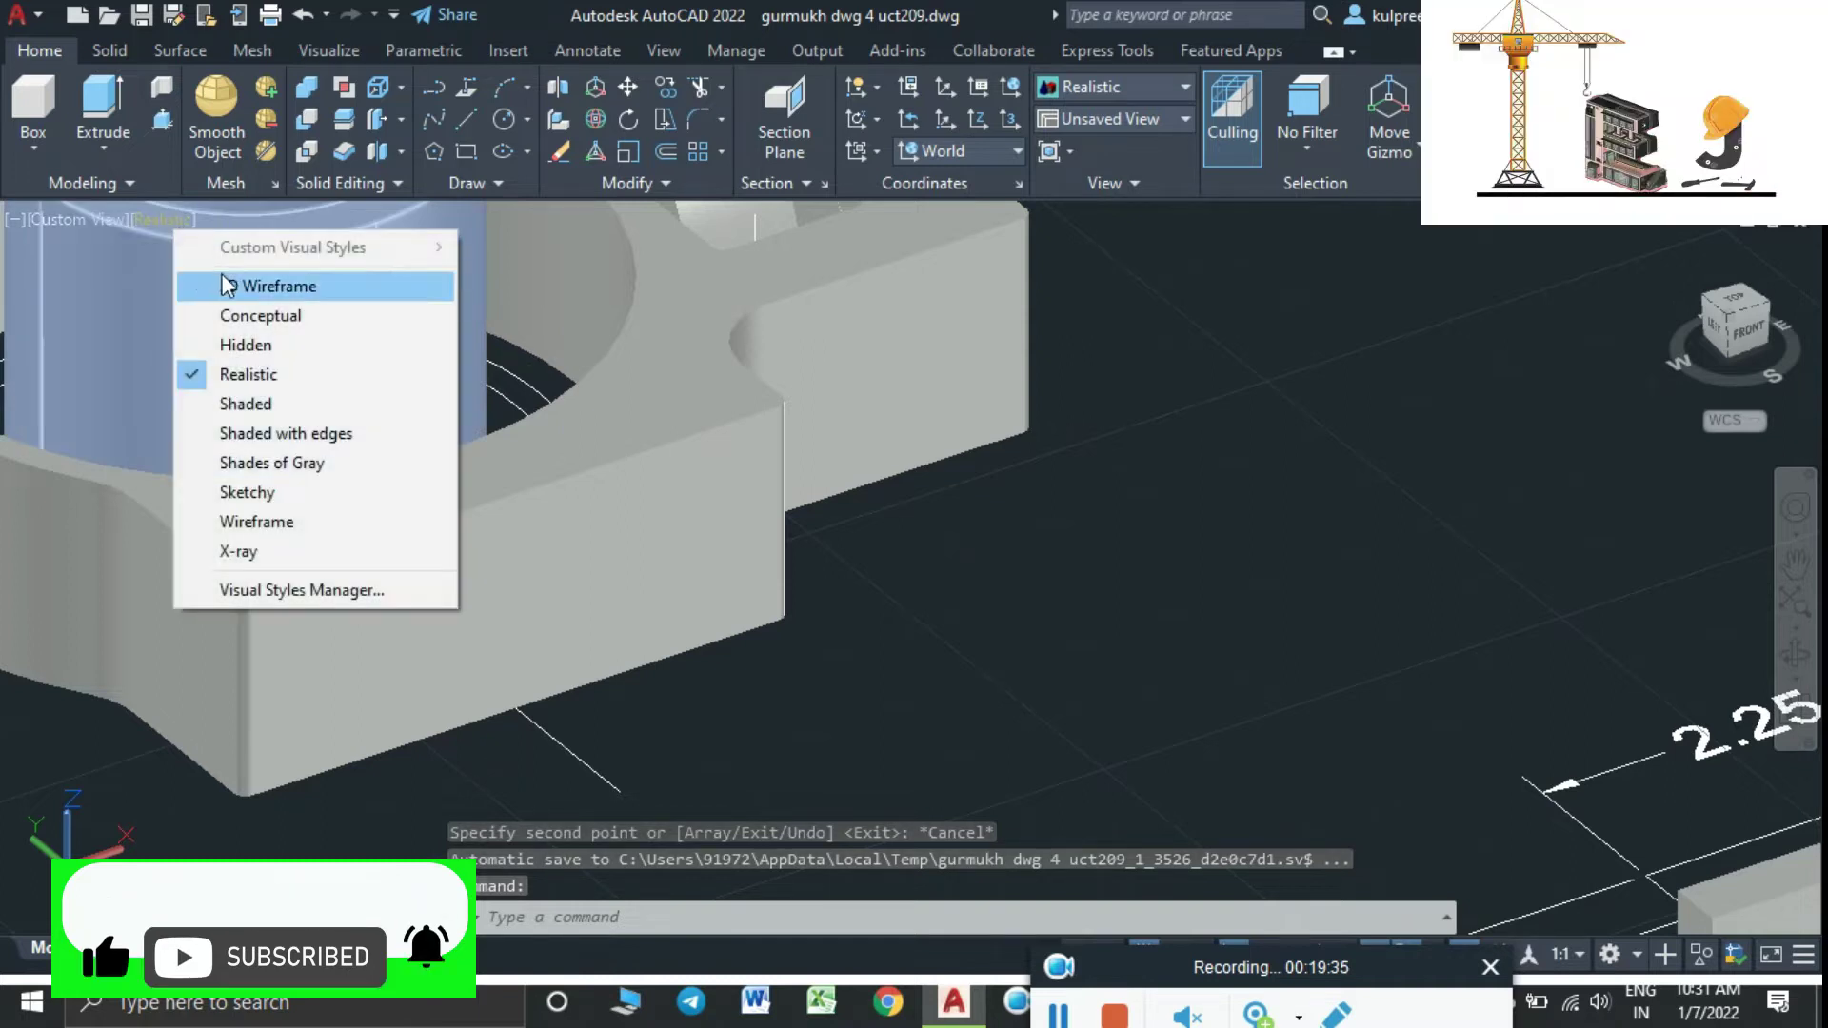
click(225, 285)
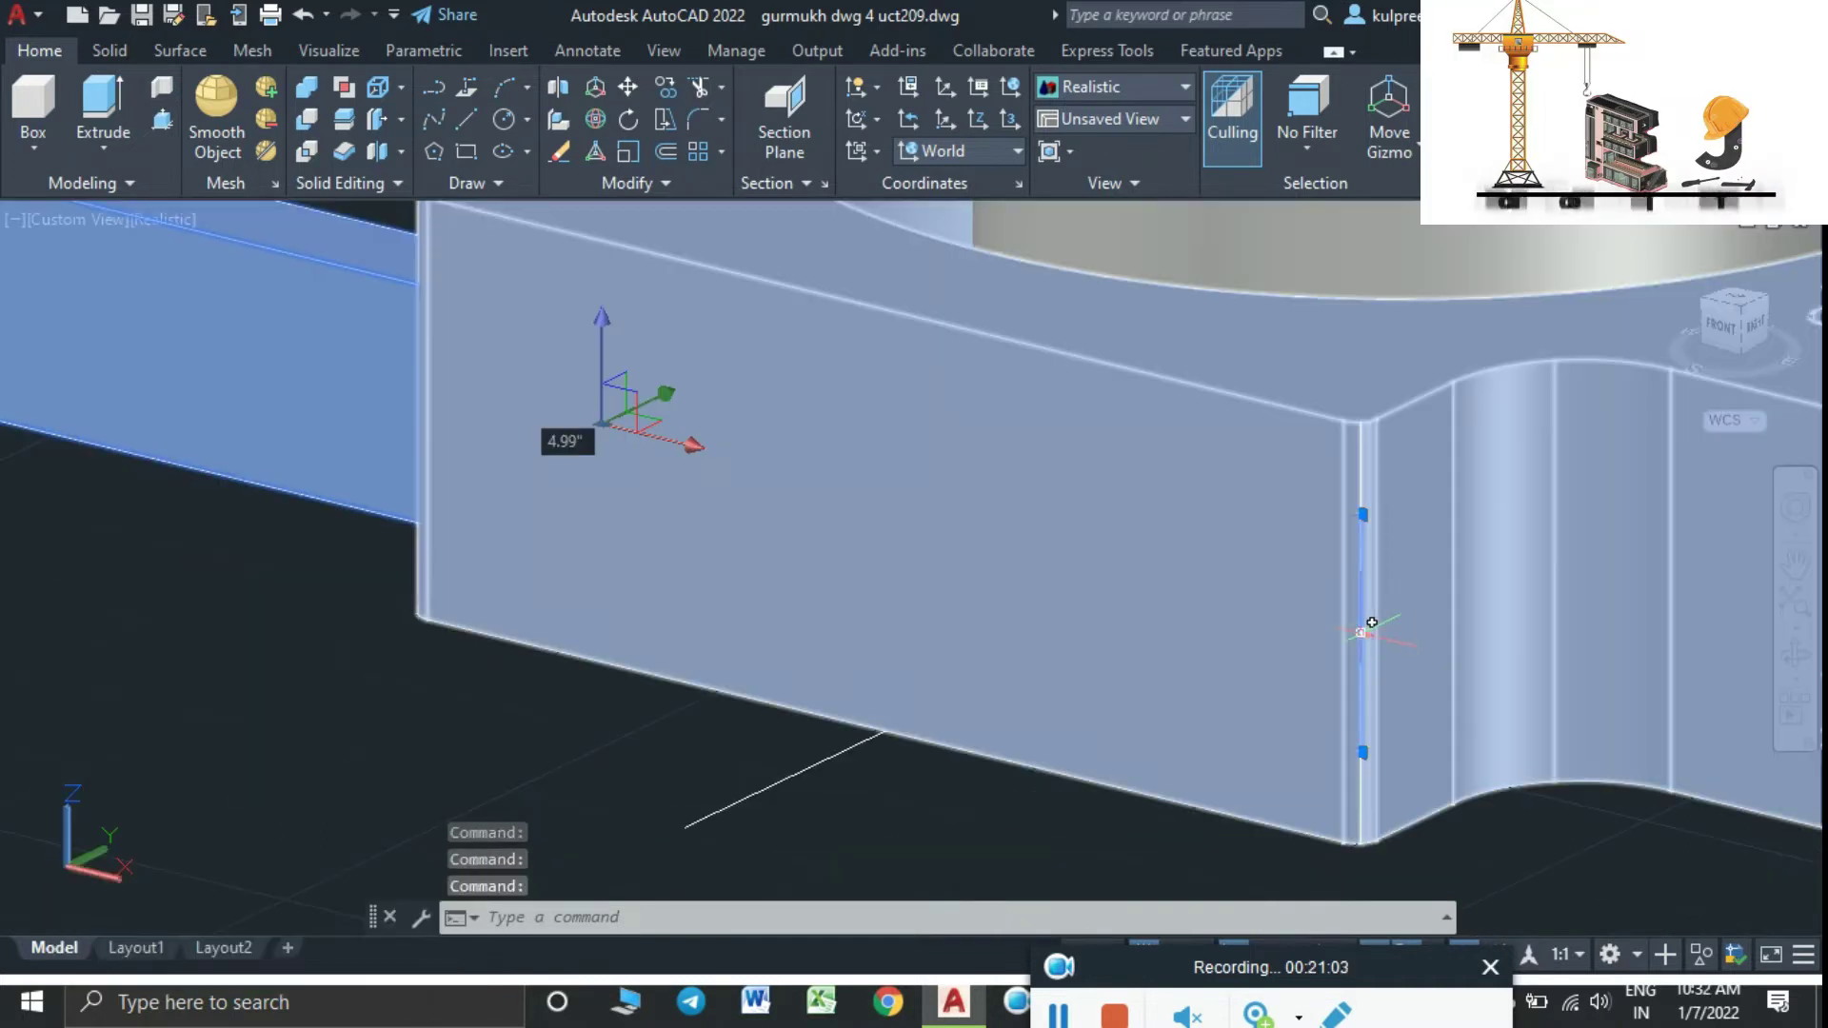
click(1363, 632)
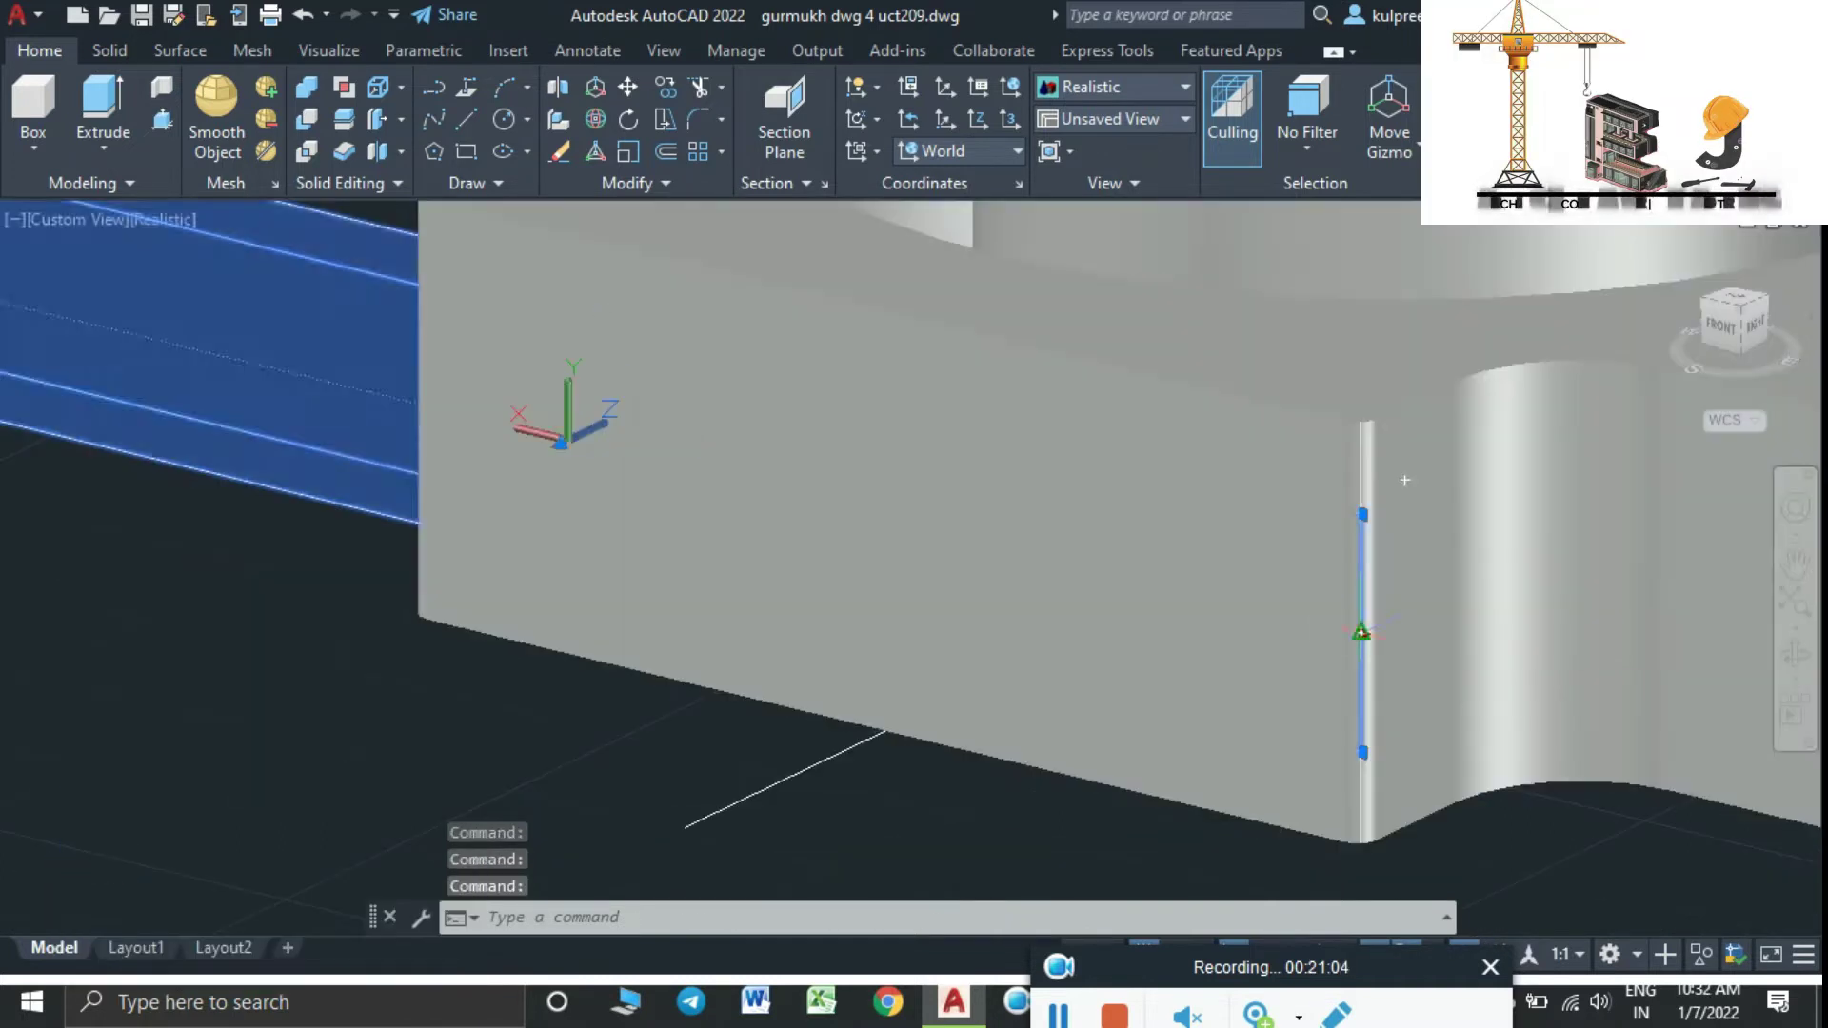
click(1563, 748)
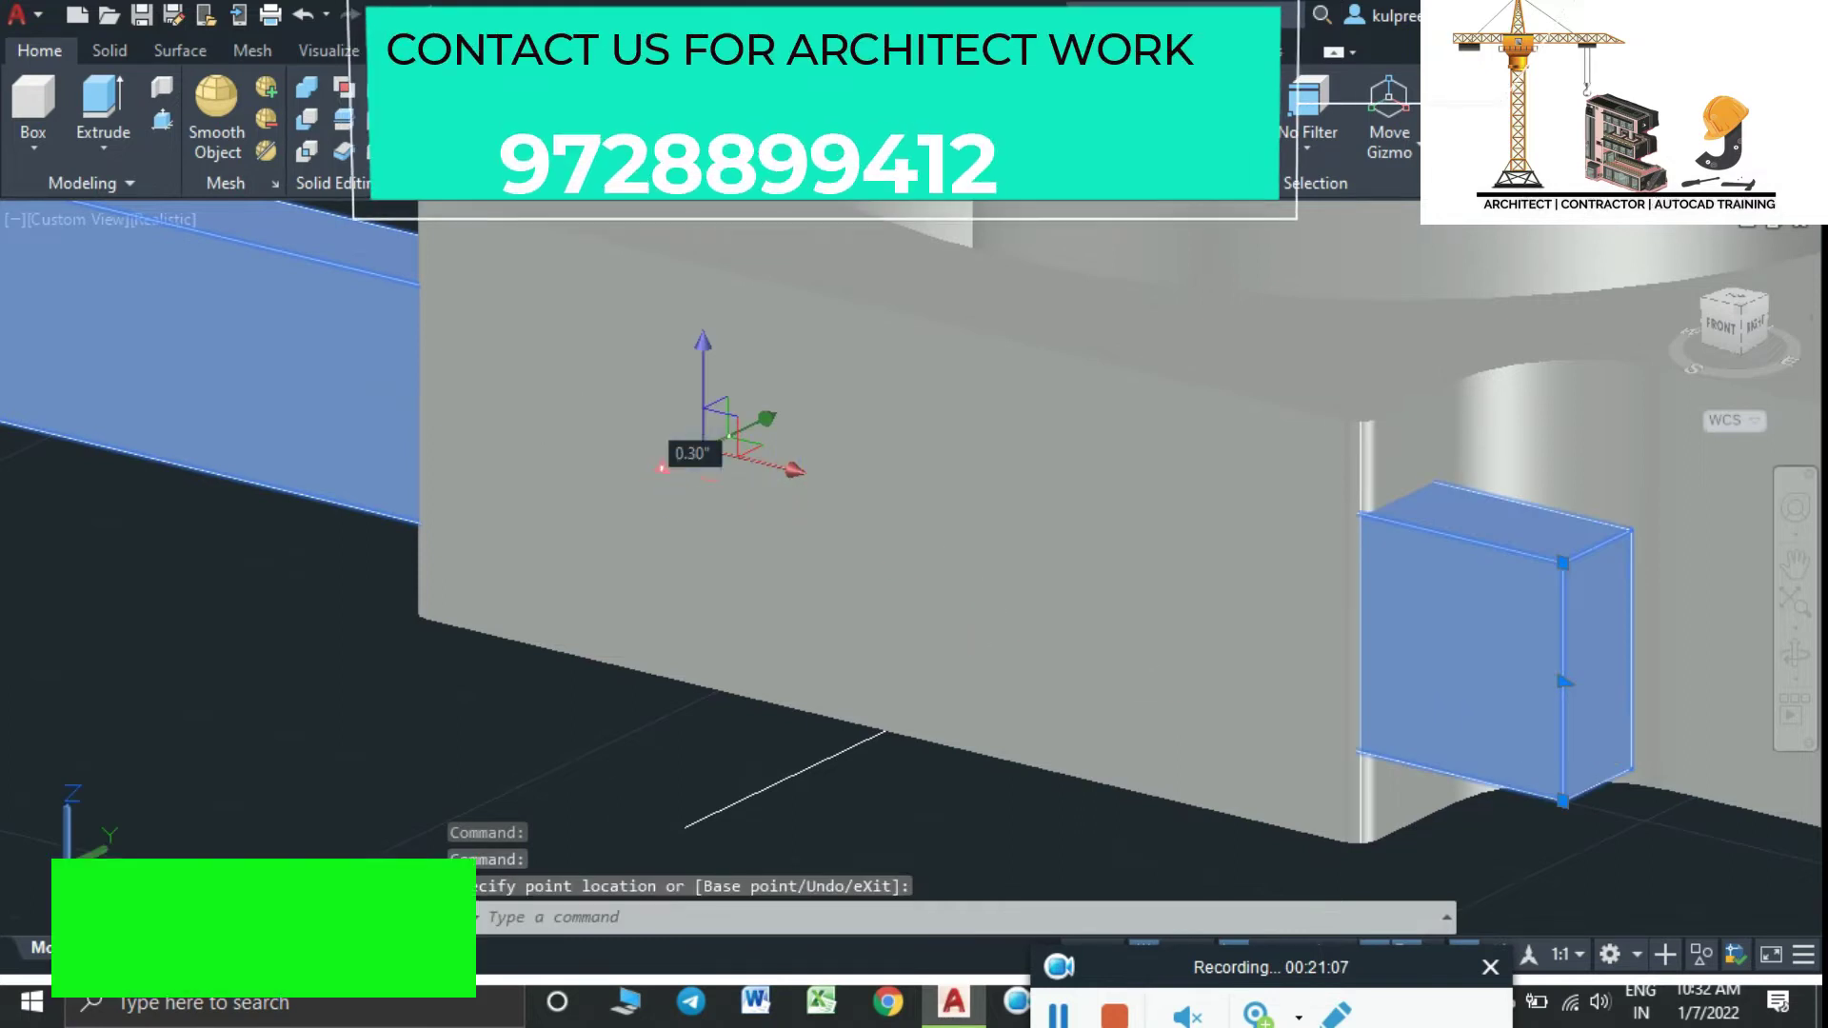
click(661, 466)
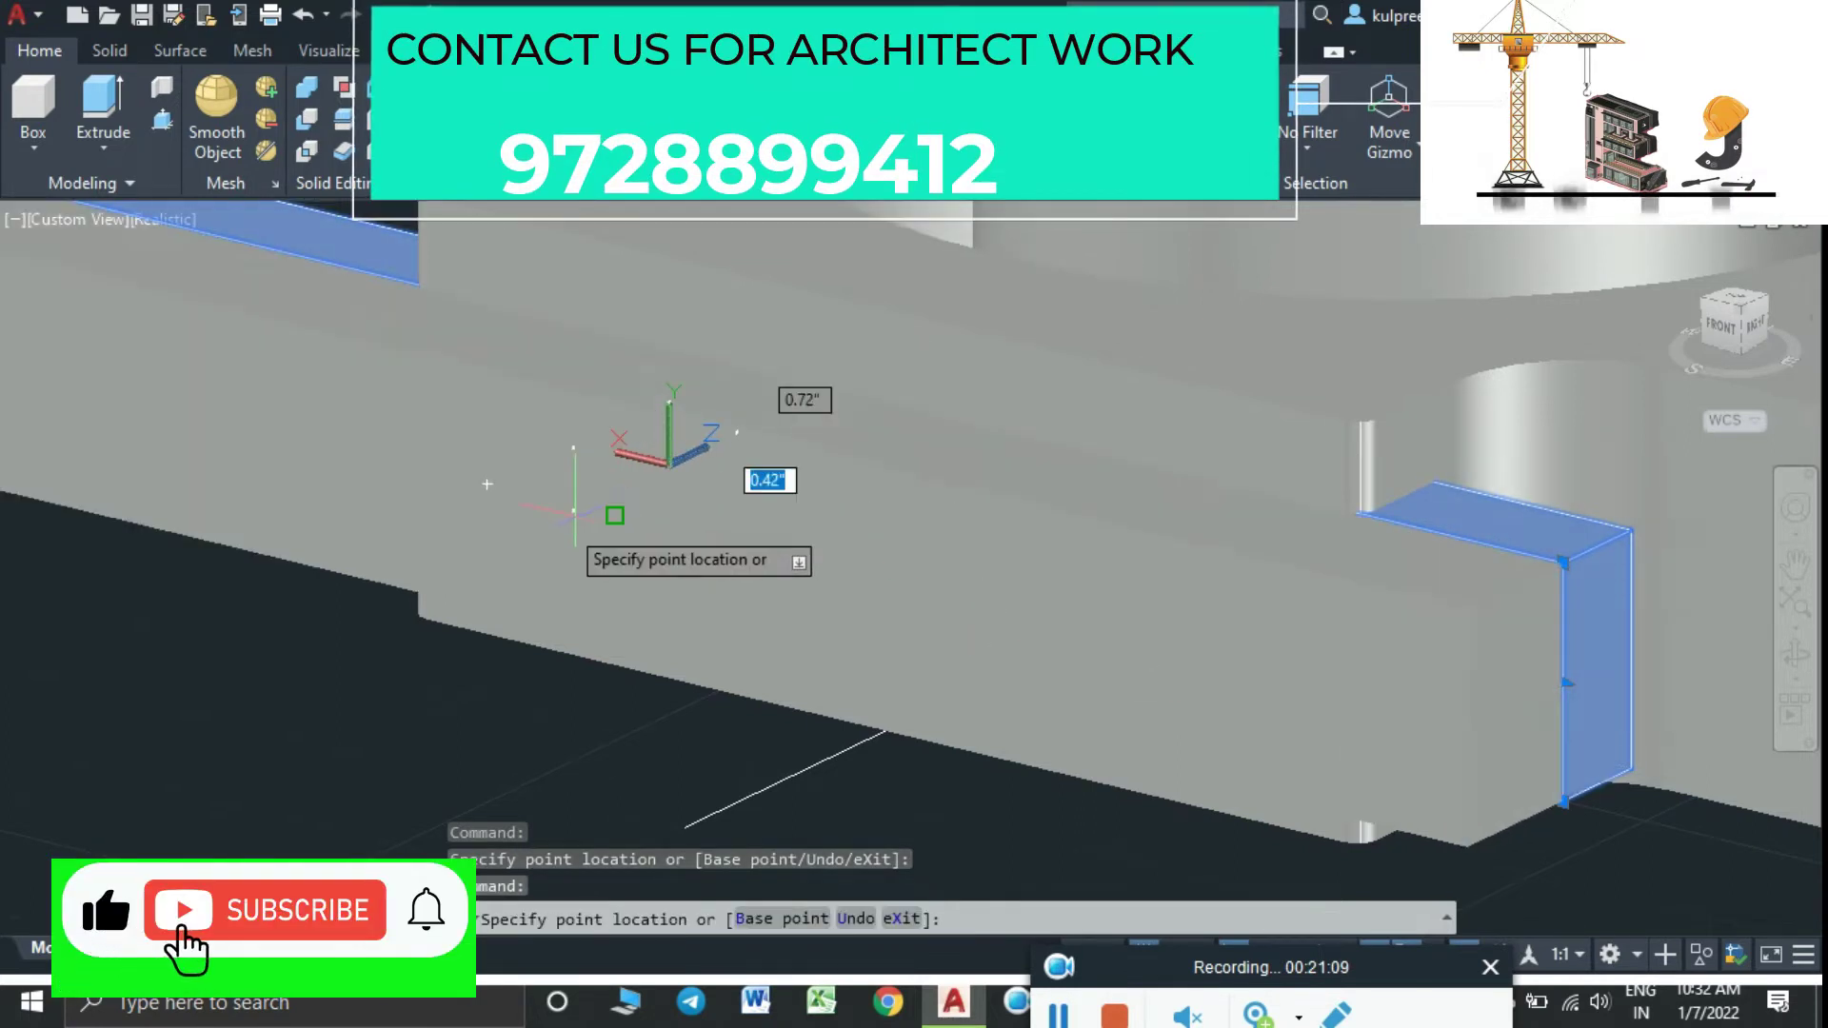
click(316, 634)
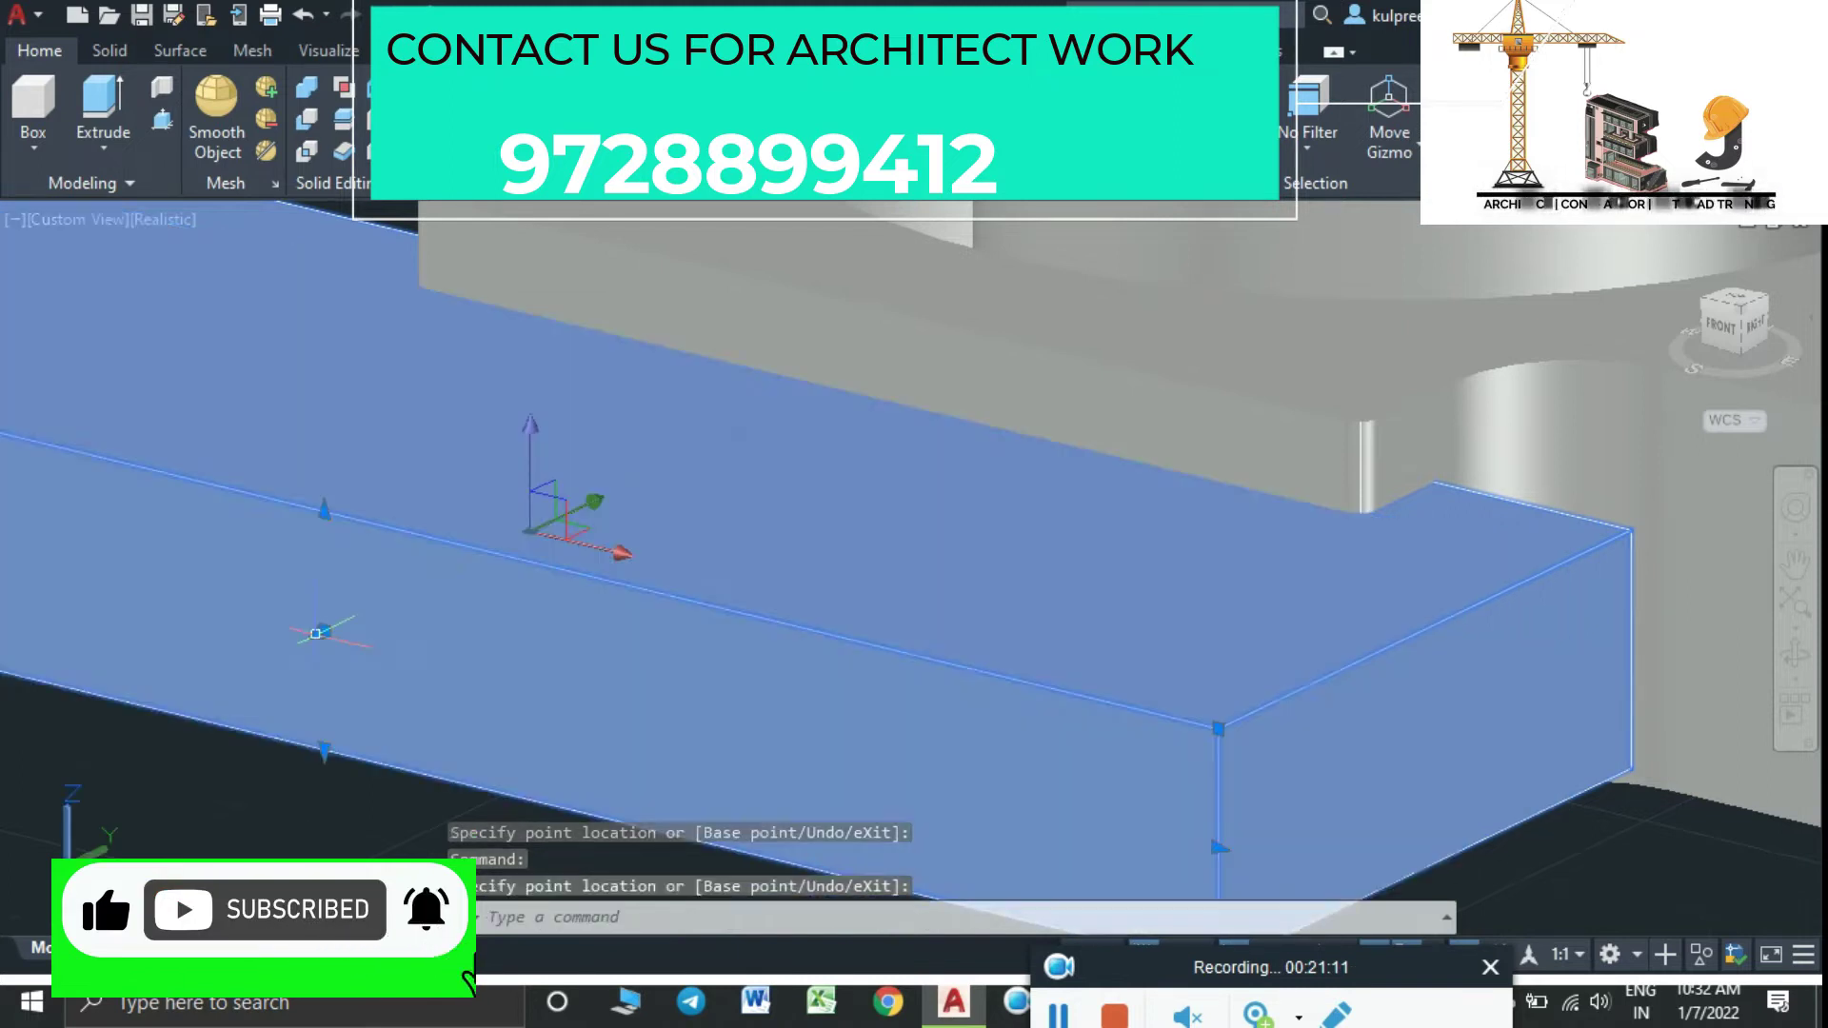
scroll(571, 533, down, 5)
mouse_move(788, 712)
shift+middle_down()
mouse_move(637, 740)
mouse_move(657, 723)
mouse_move(604, 682)
shift+middle_up()
scroll(657, 724, down, 2)
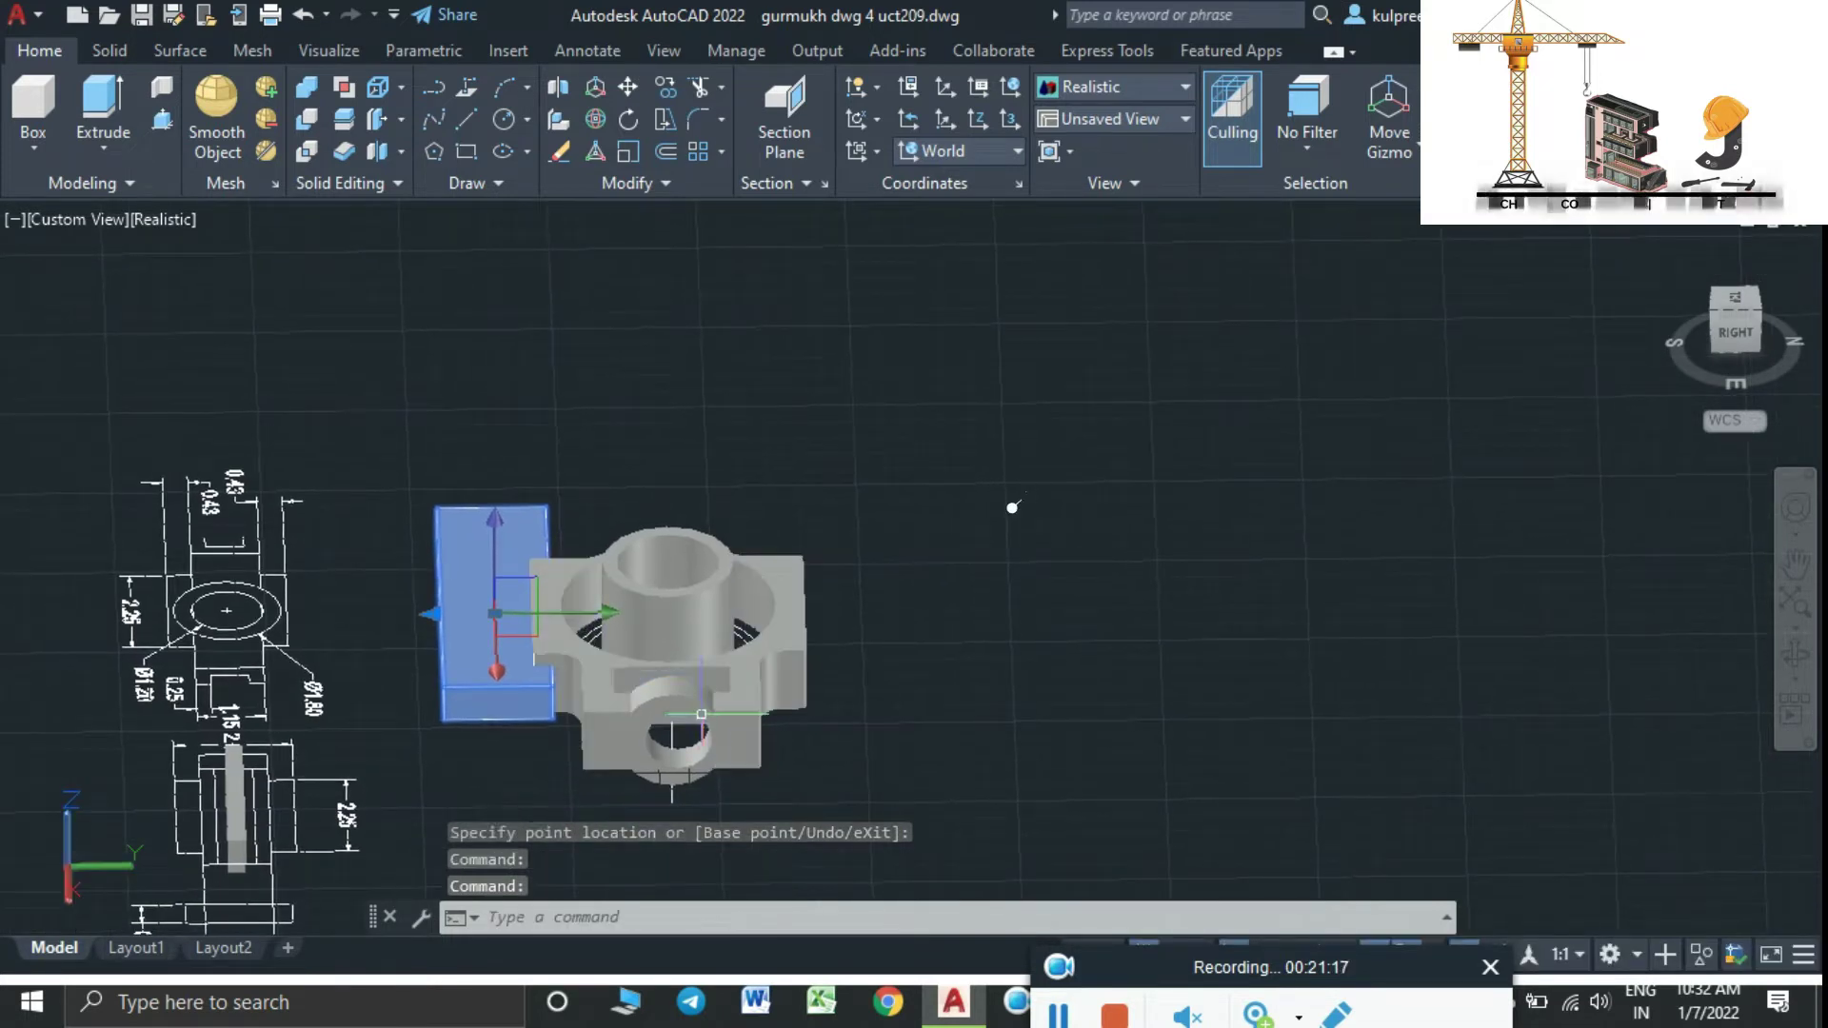
Mirror the side block across the housing's centre line, keeping the original
text(mi)
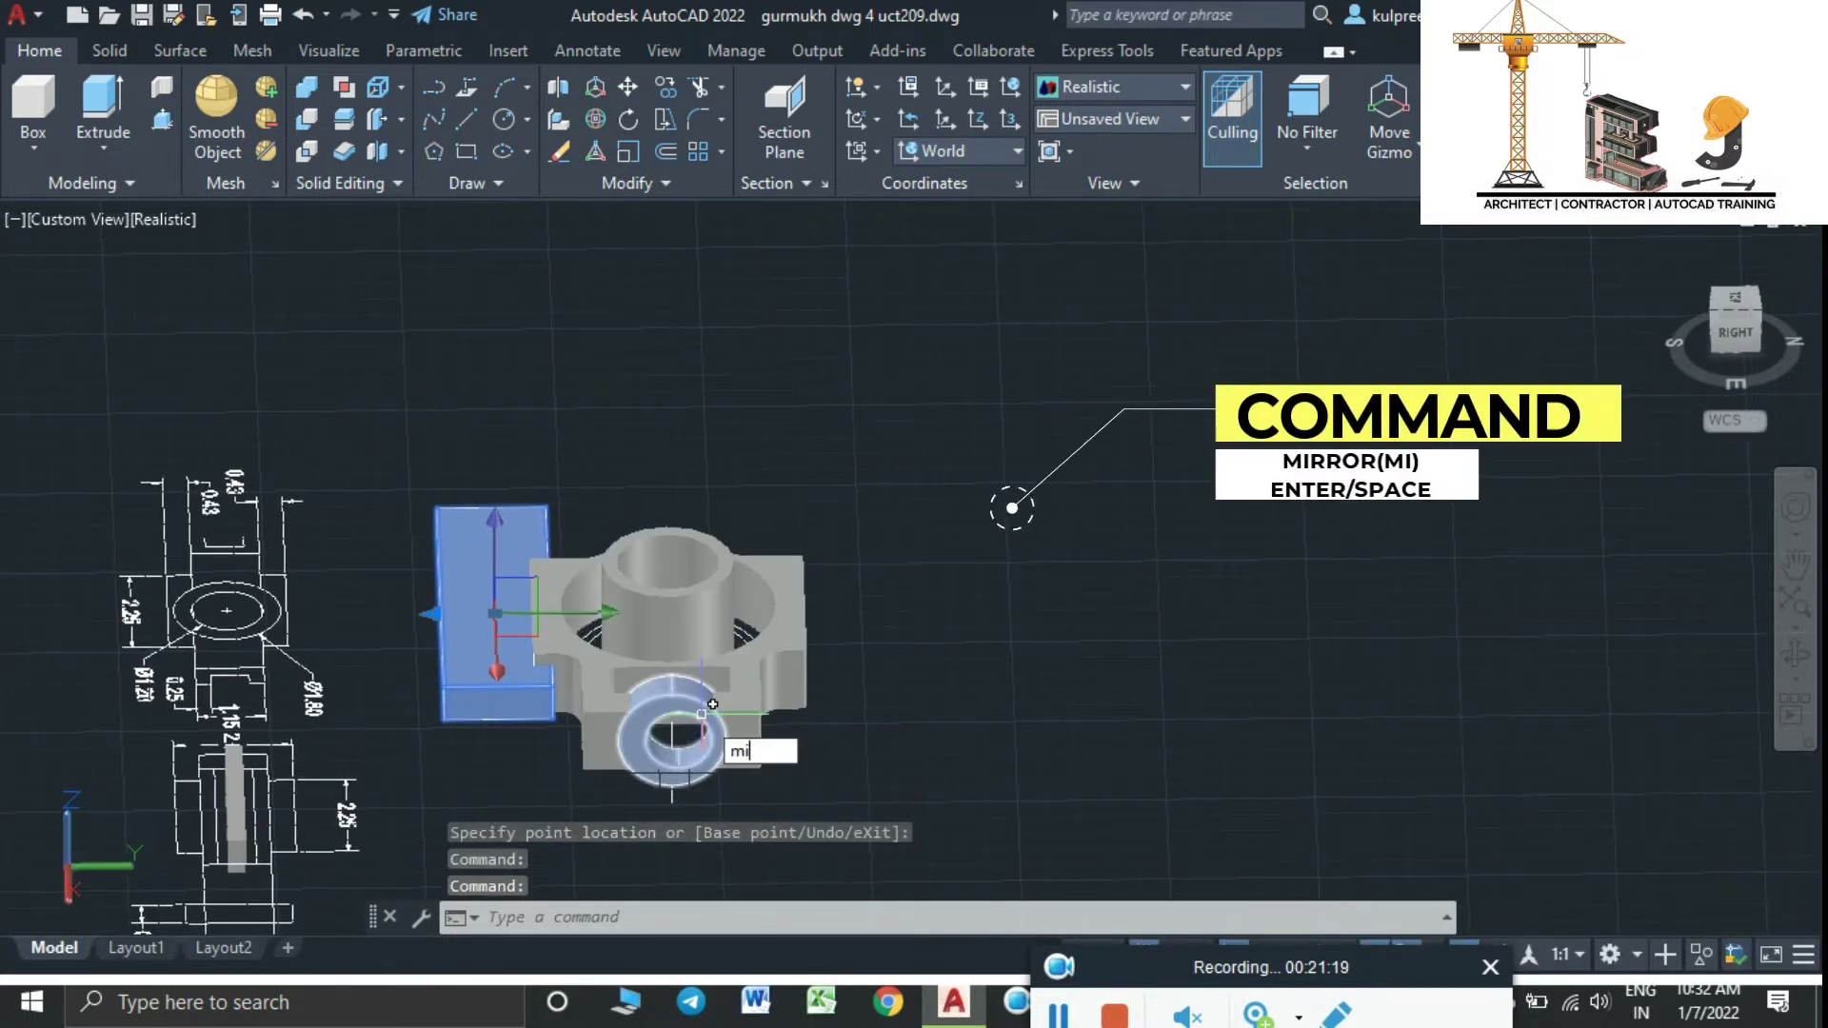
key(Return)
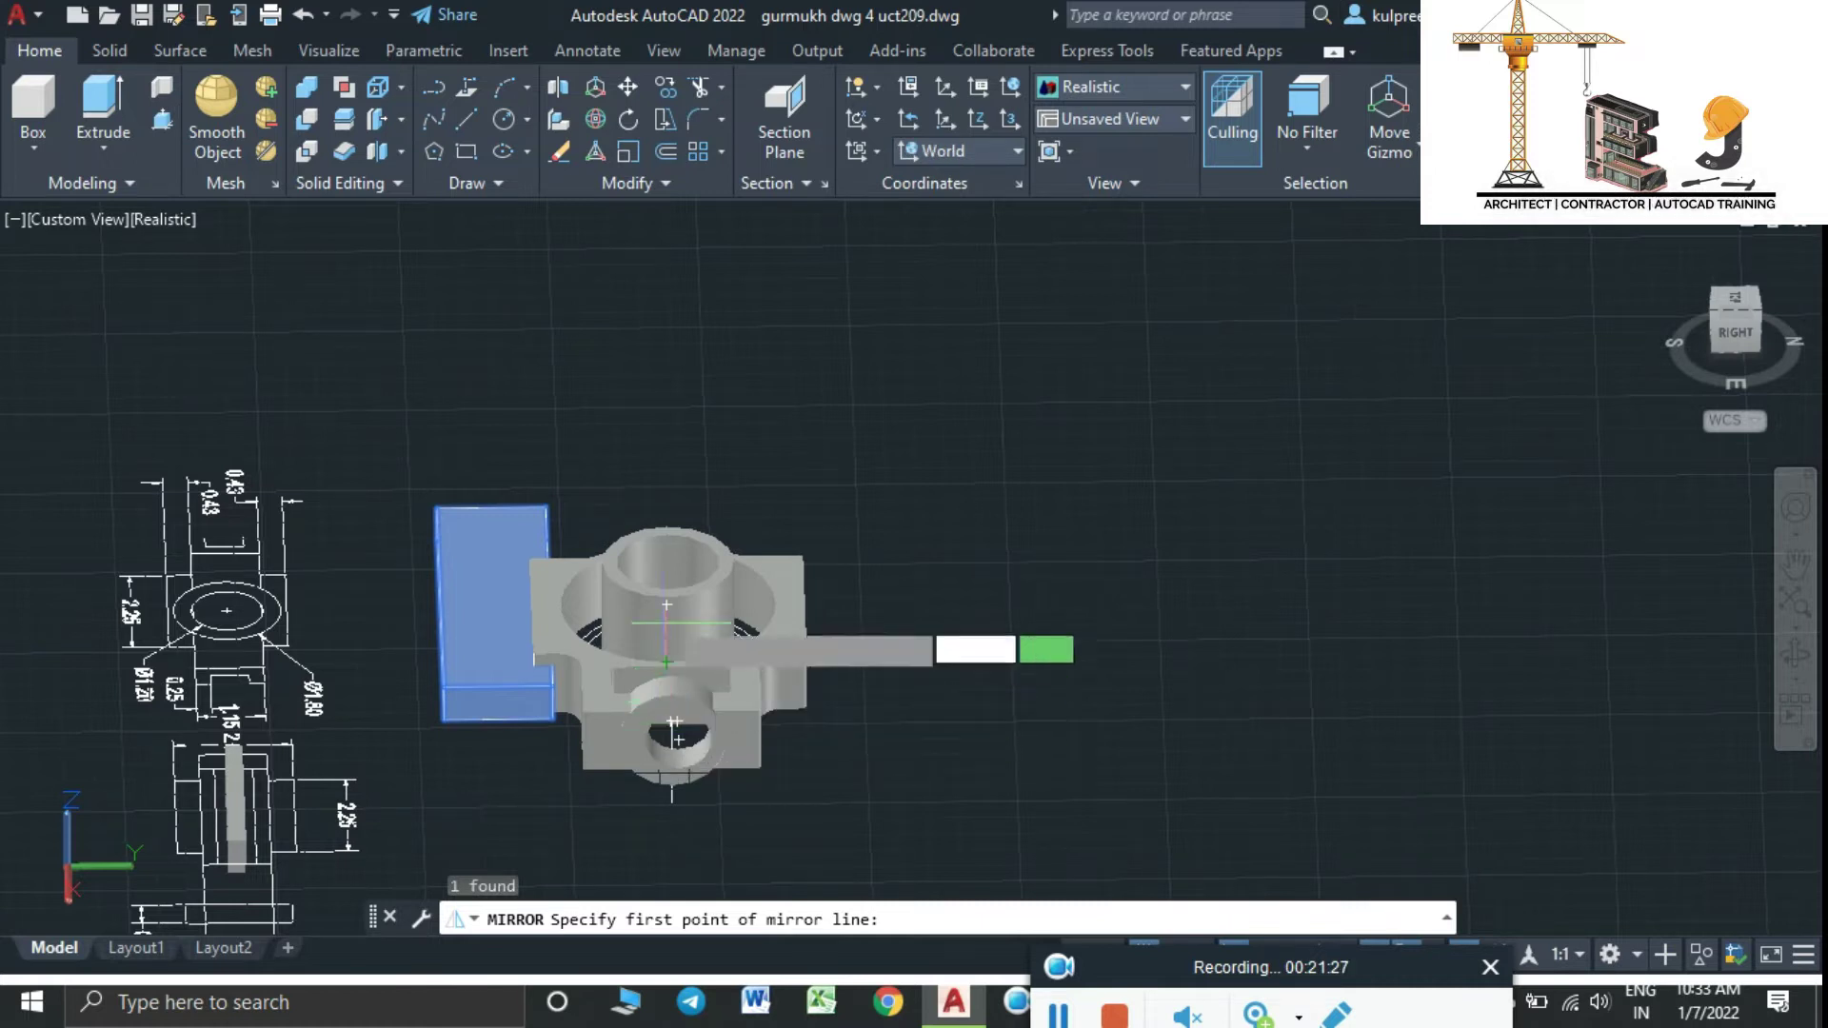
mouse_move(745, 735)
shift+middle_down()
mouse_move(177, 706)
mouse_move(506, 745)
shift+middle_up()
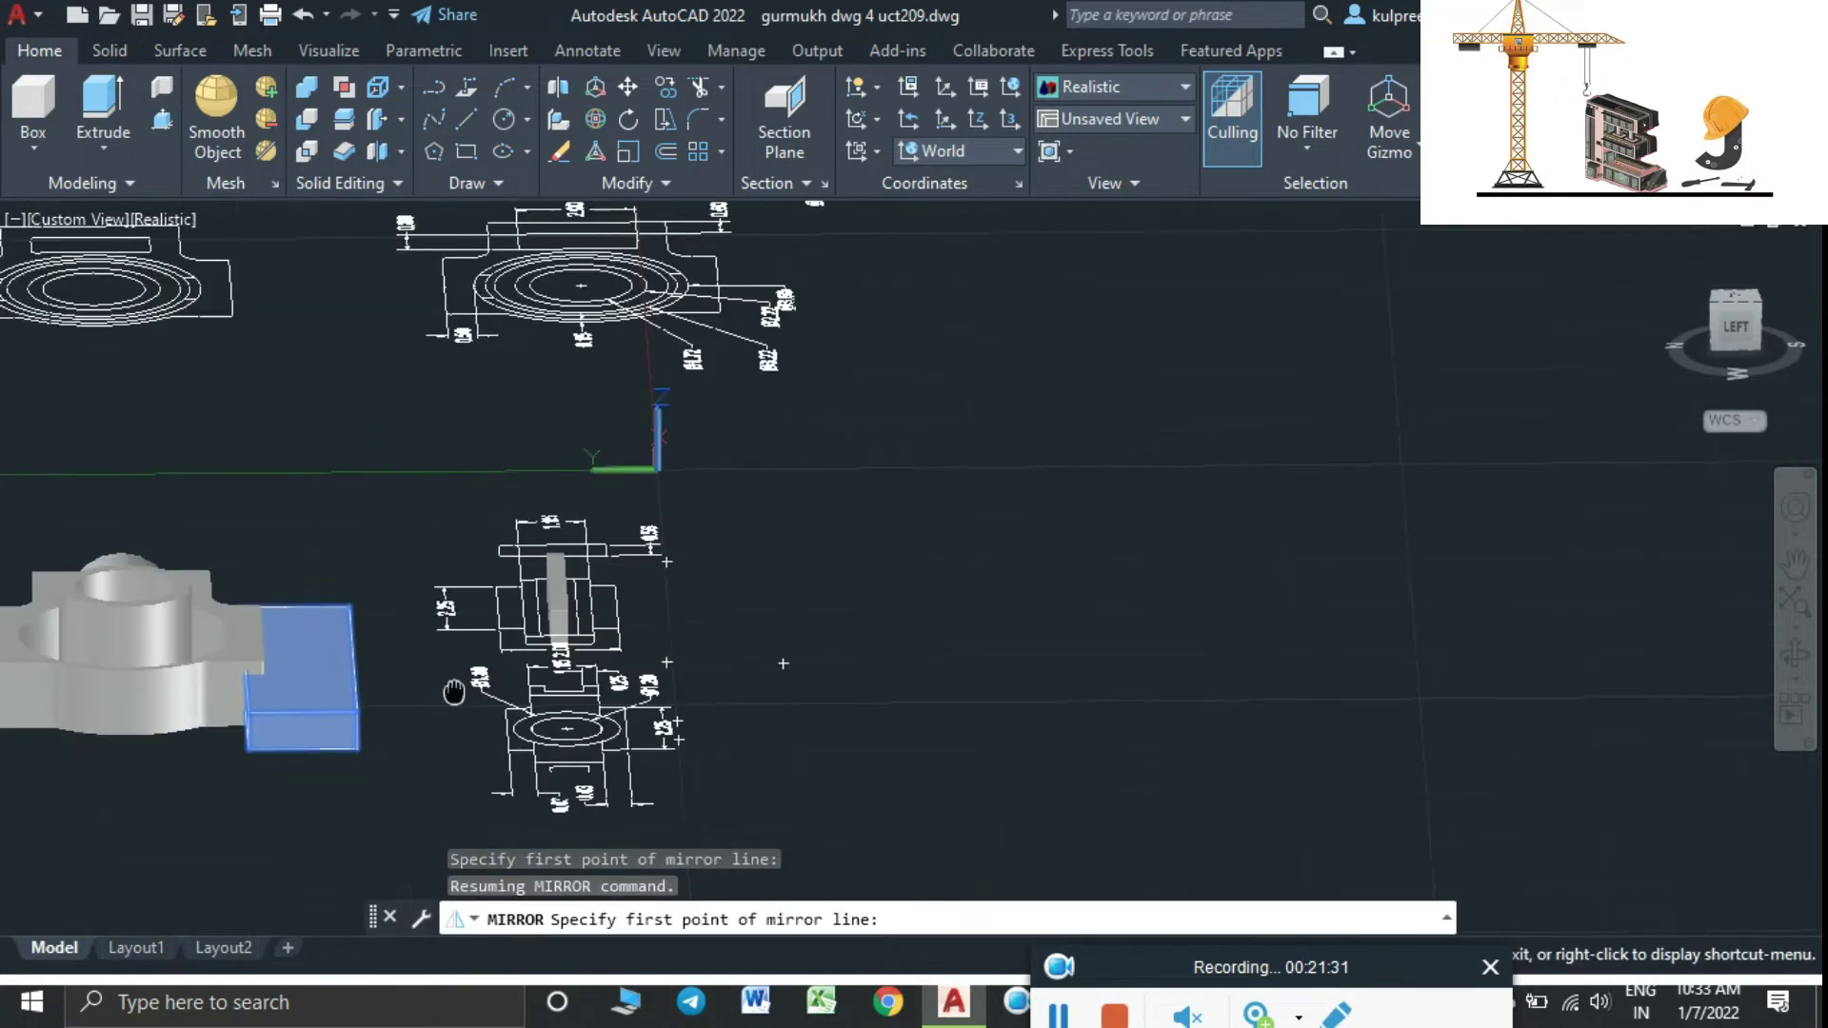
scroll(507, 719, up, 4)
scroll(476, 695, up, 1)
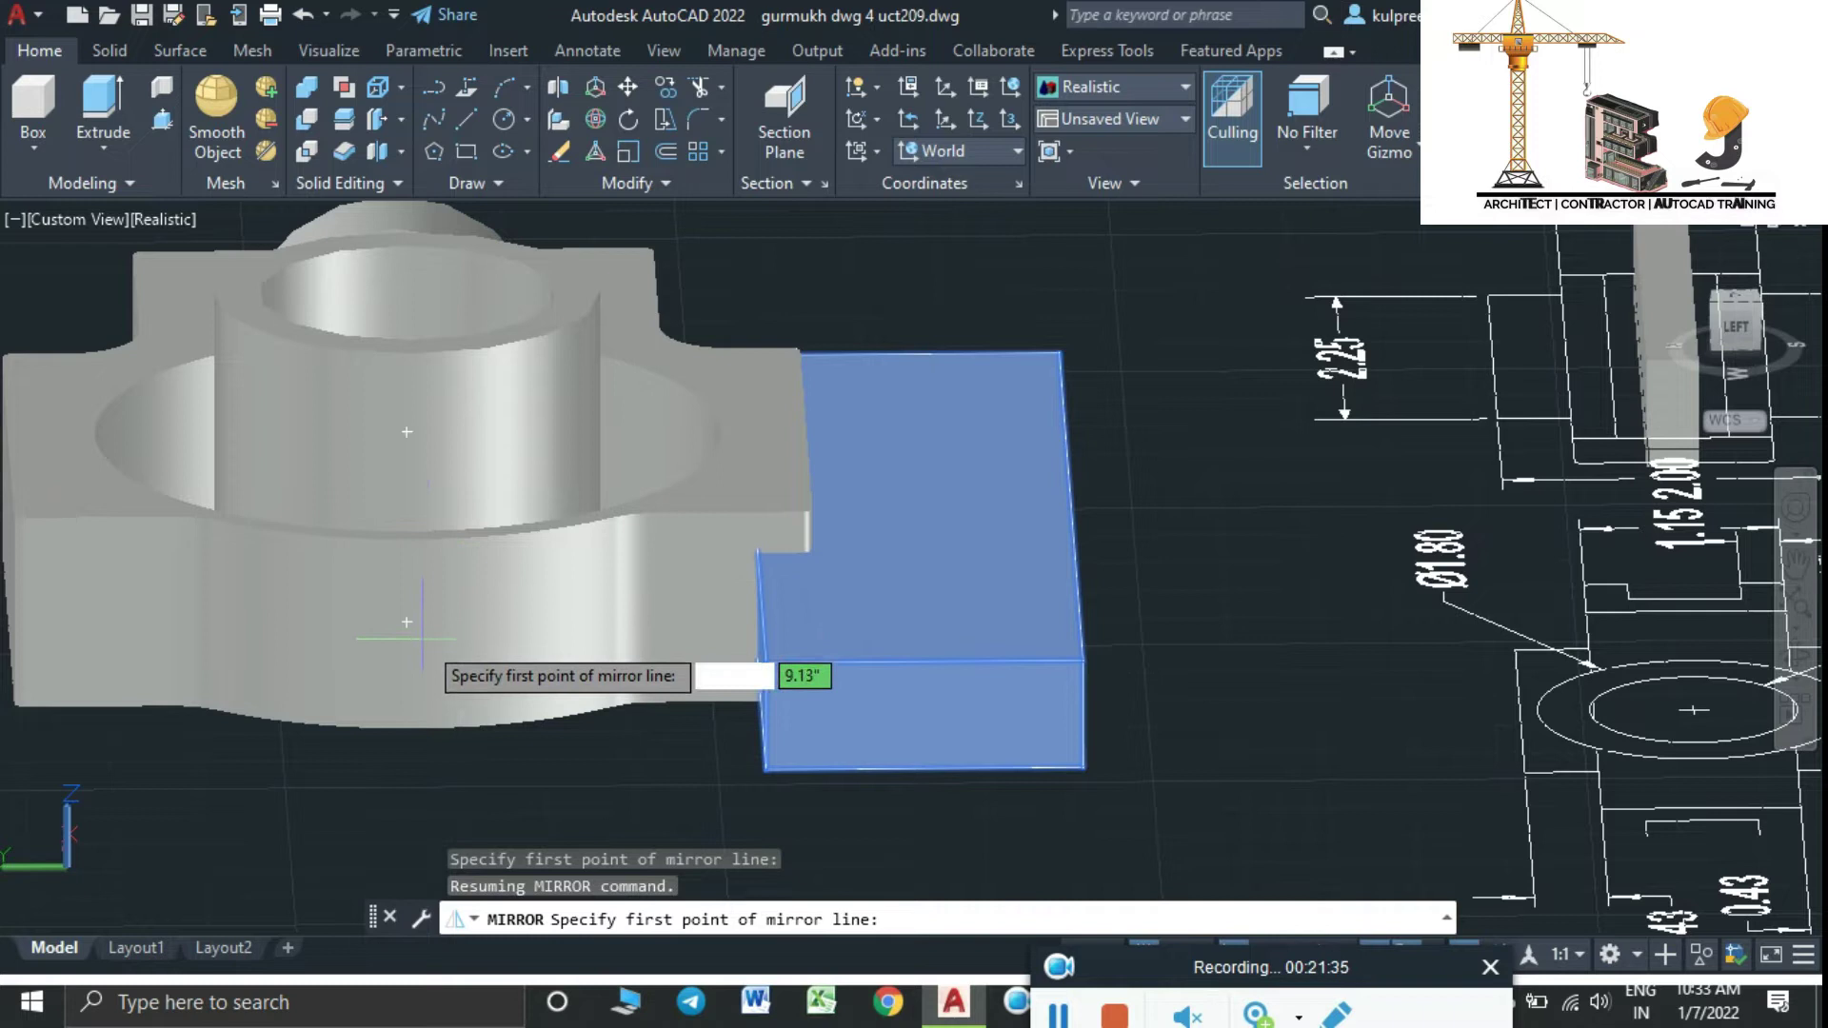
click(415, 726)
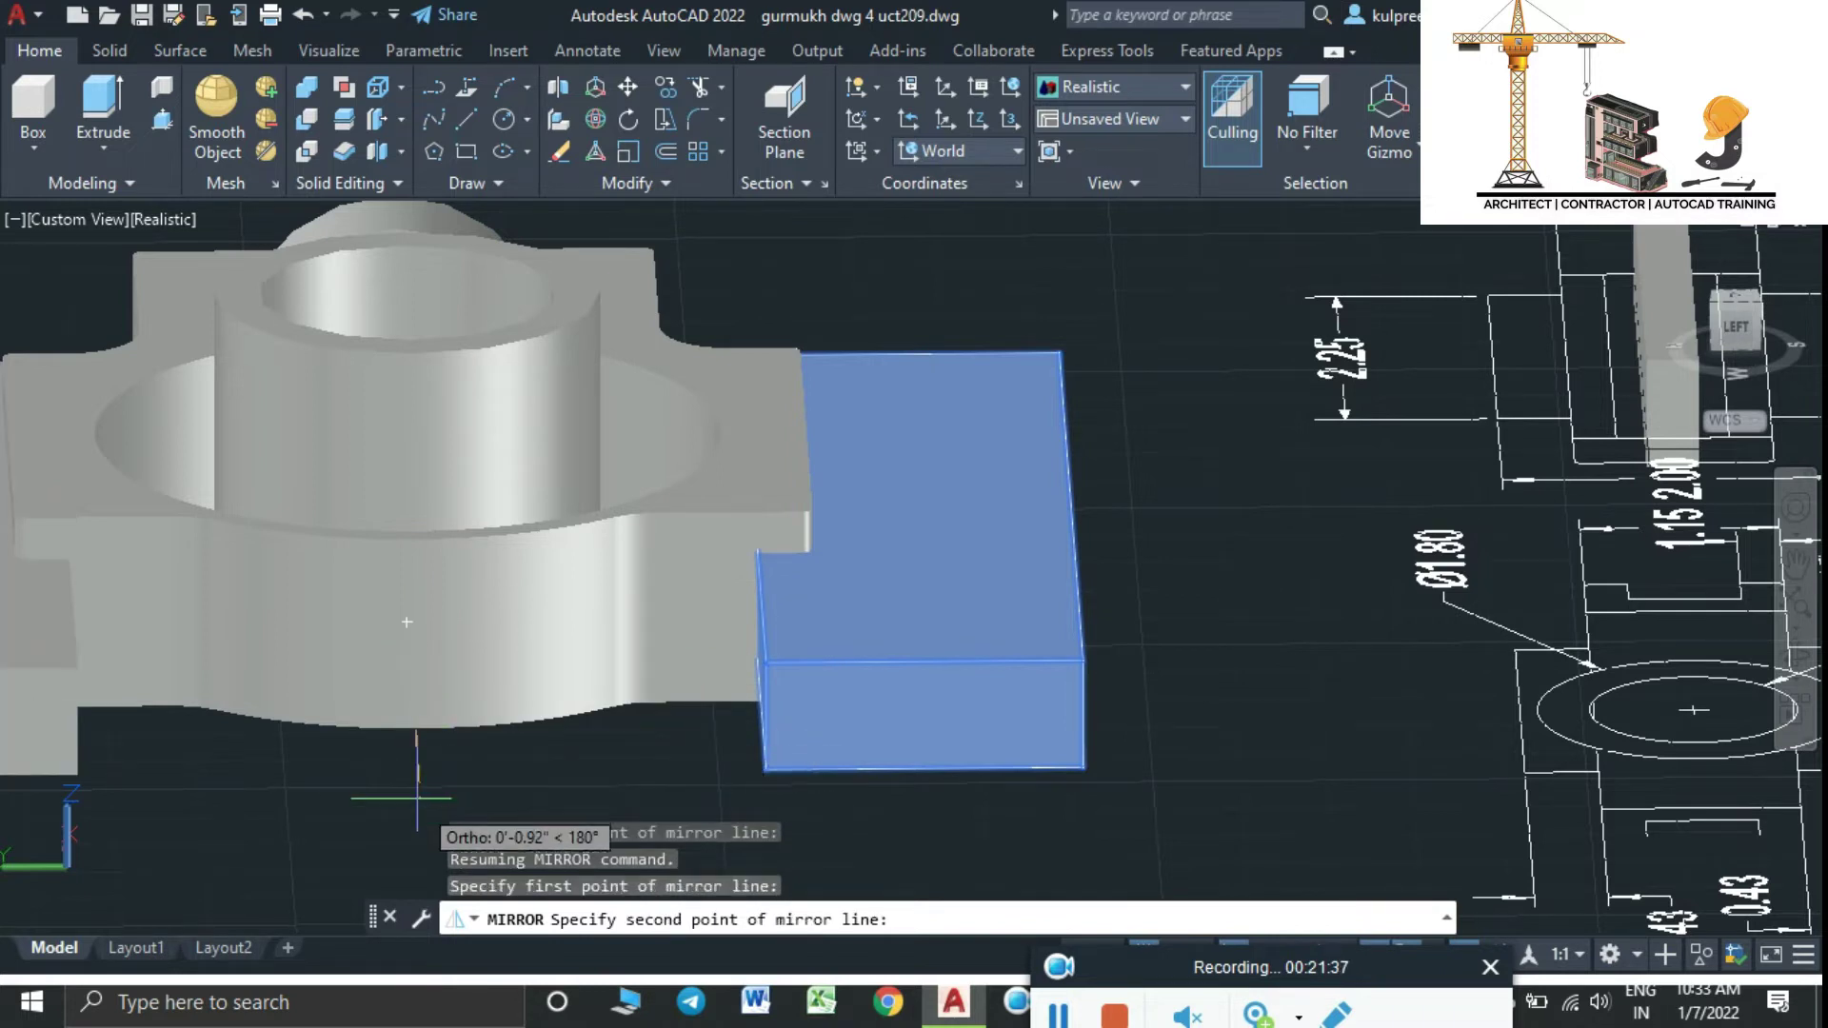
click(424, 816)
click(476, 898)
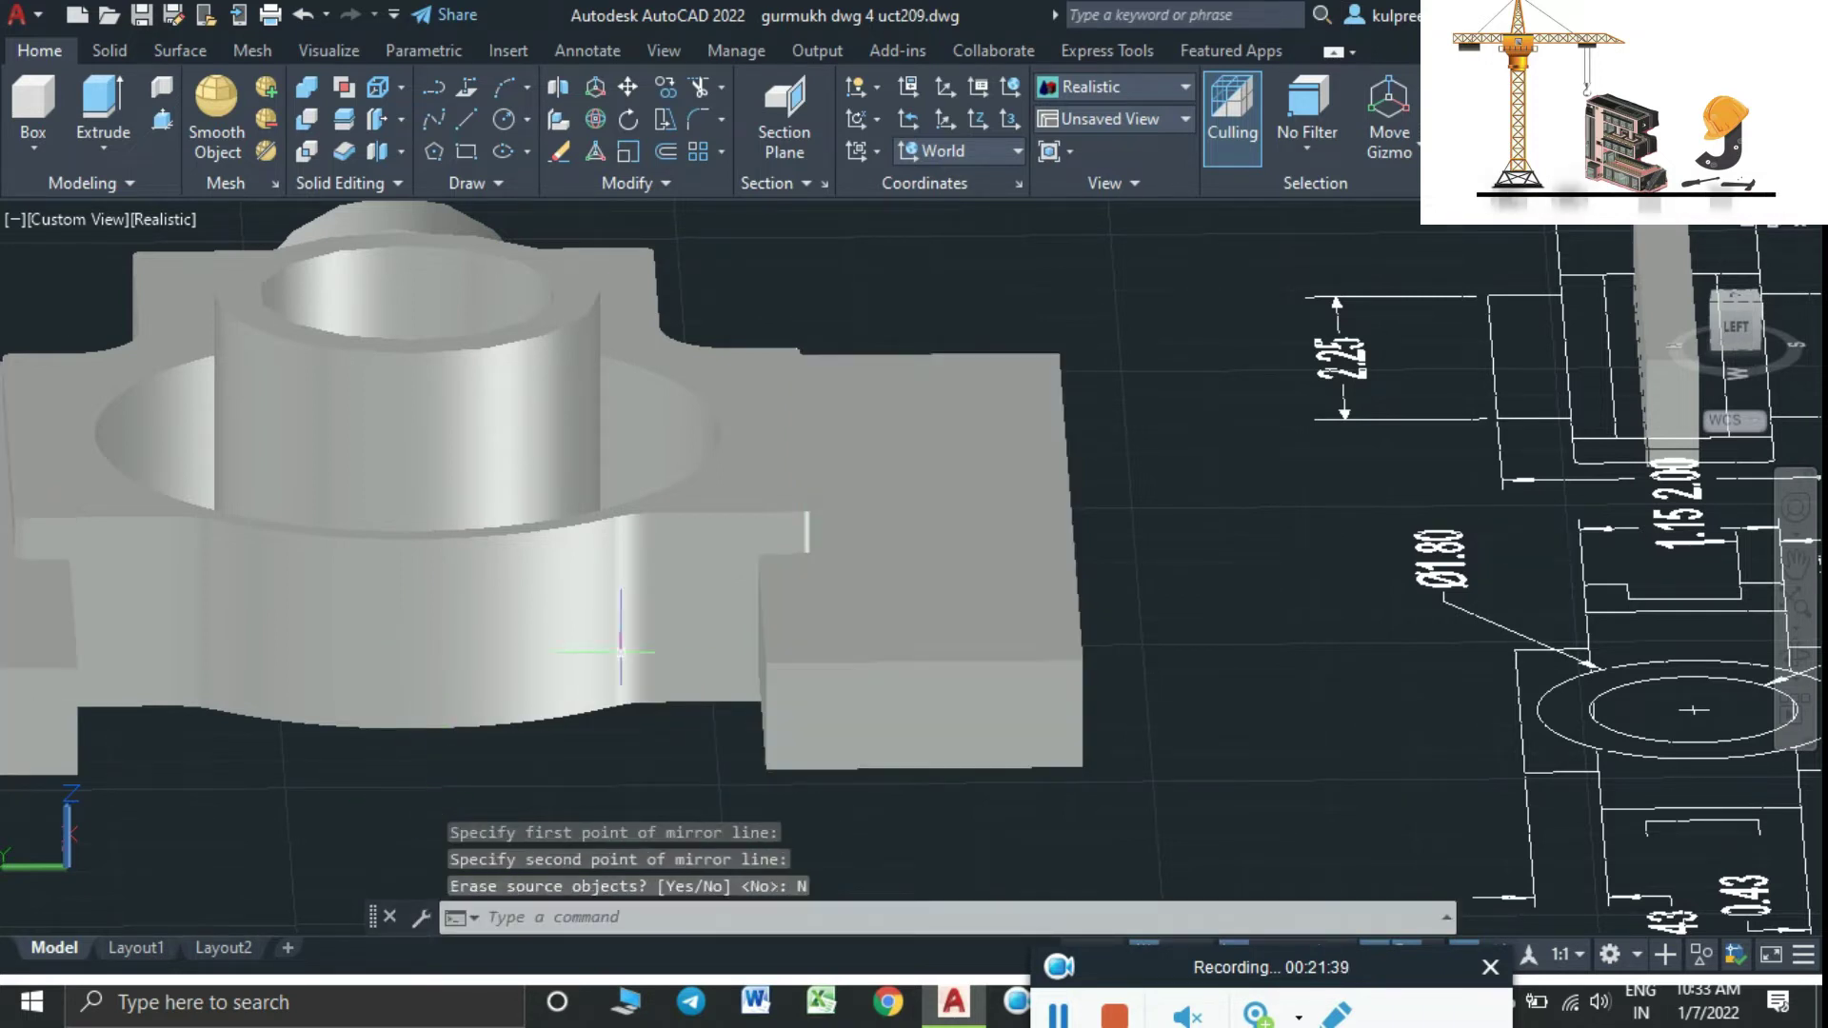
scroll(647, 590, down, 4)
scroll(647, 590, up, 1)
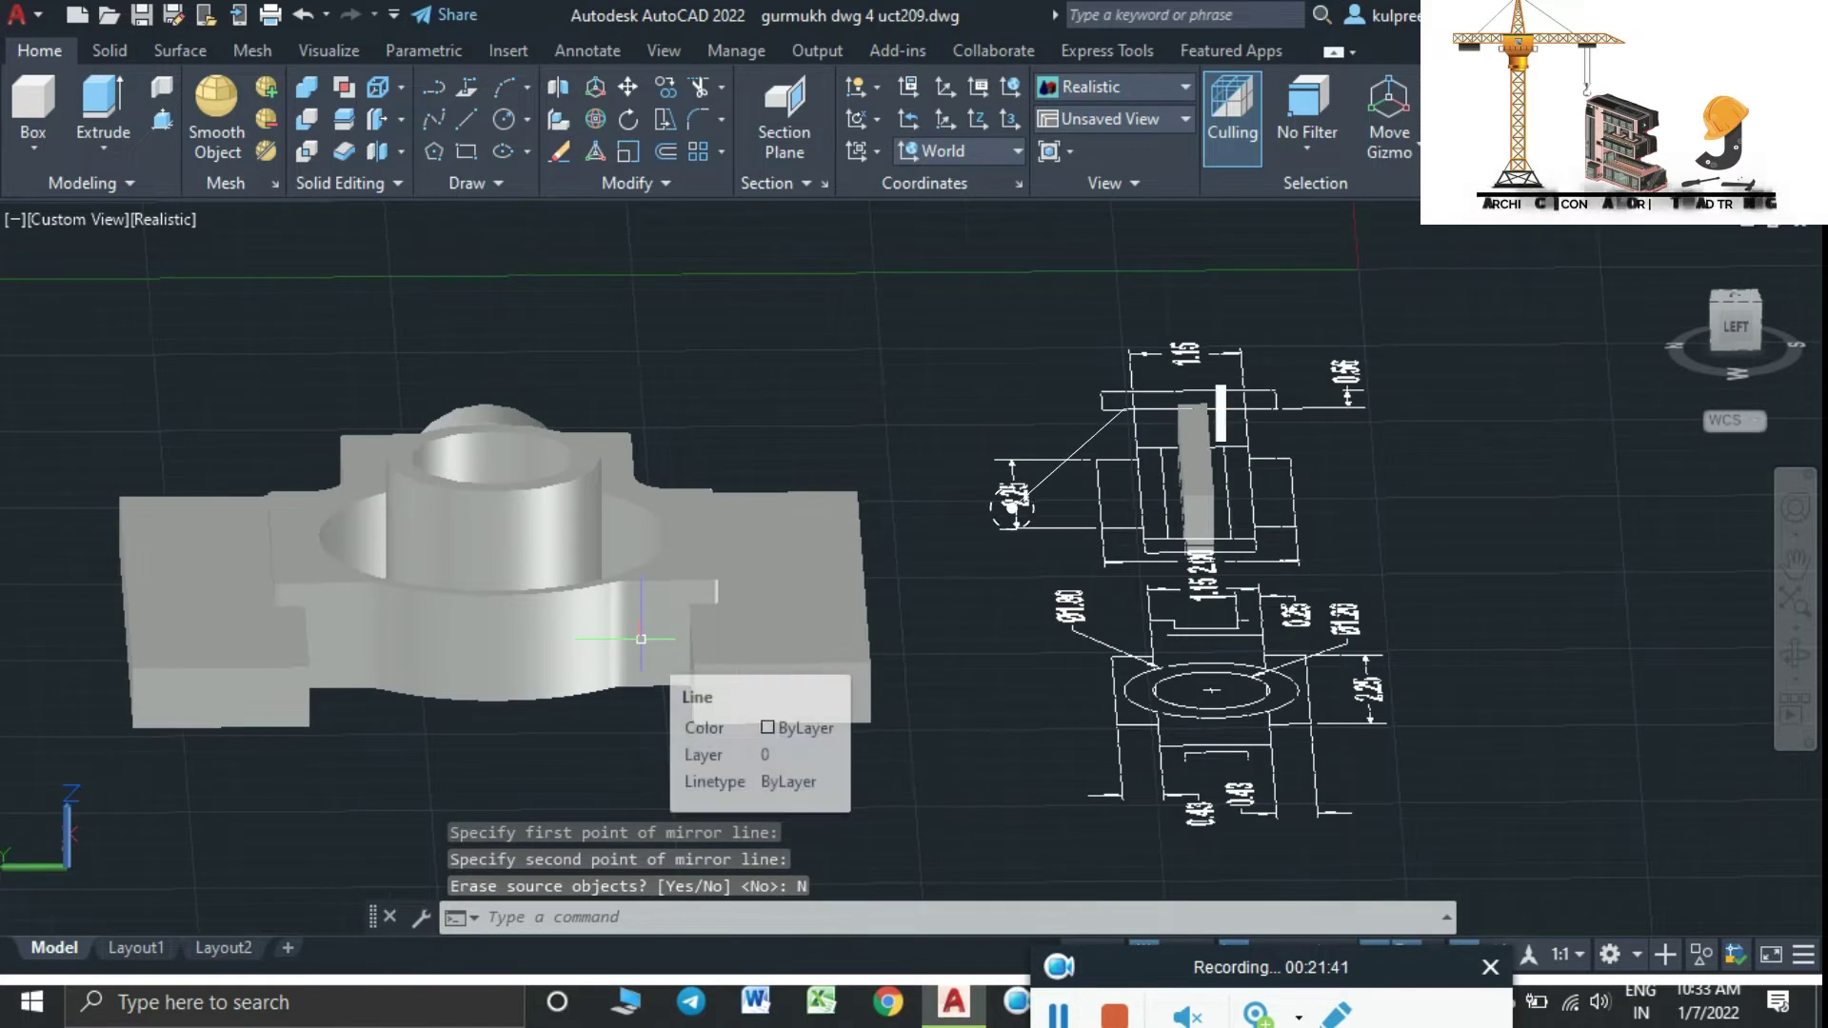
Subtract both side blocks from the housing to cut a notch on each side
text(s)
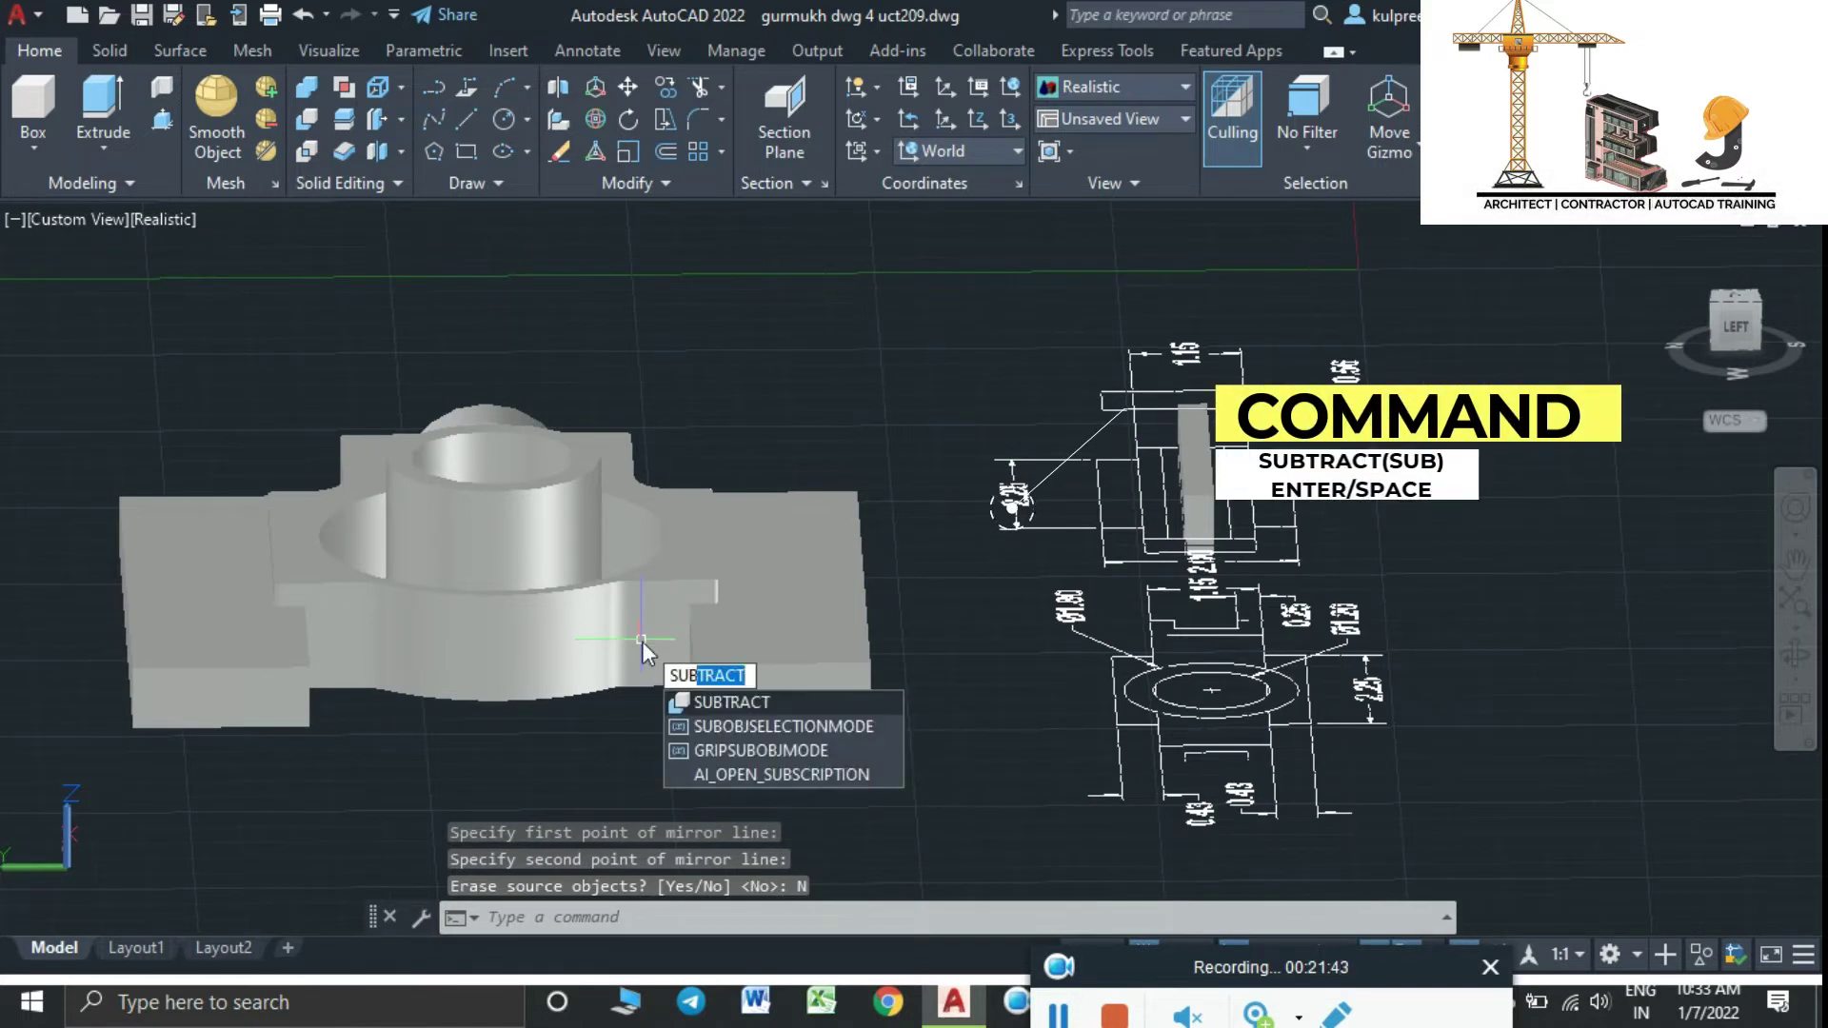
key(Return)
click(543, 614)
key(Return)
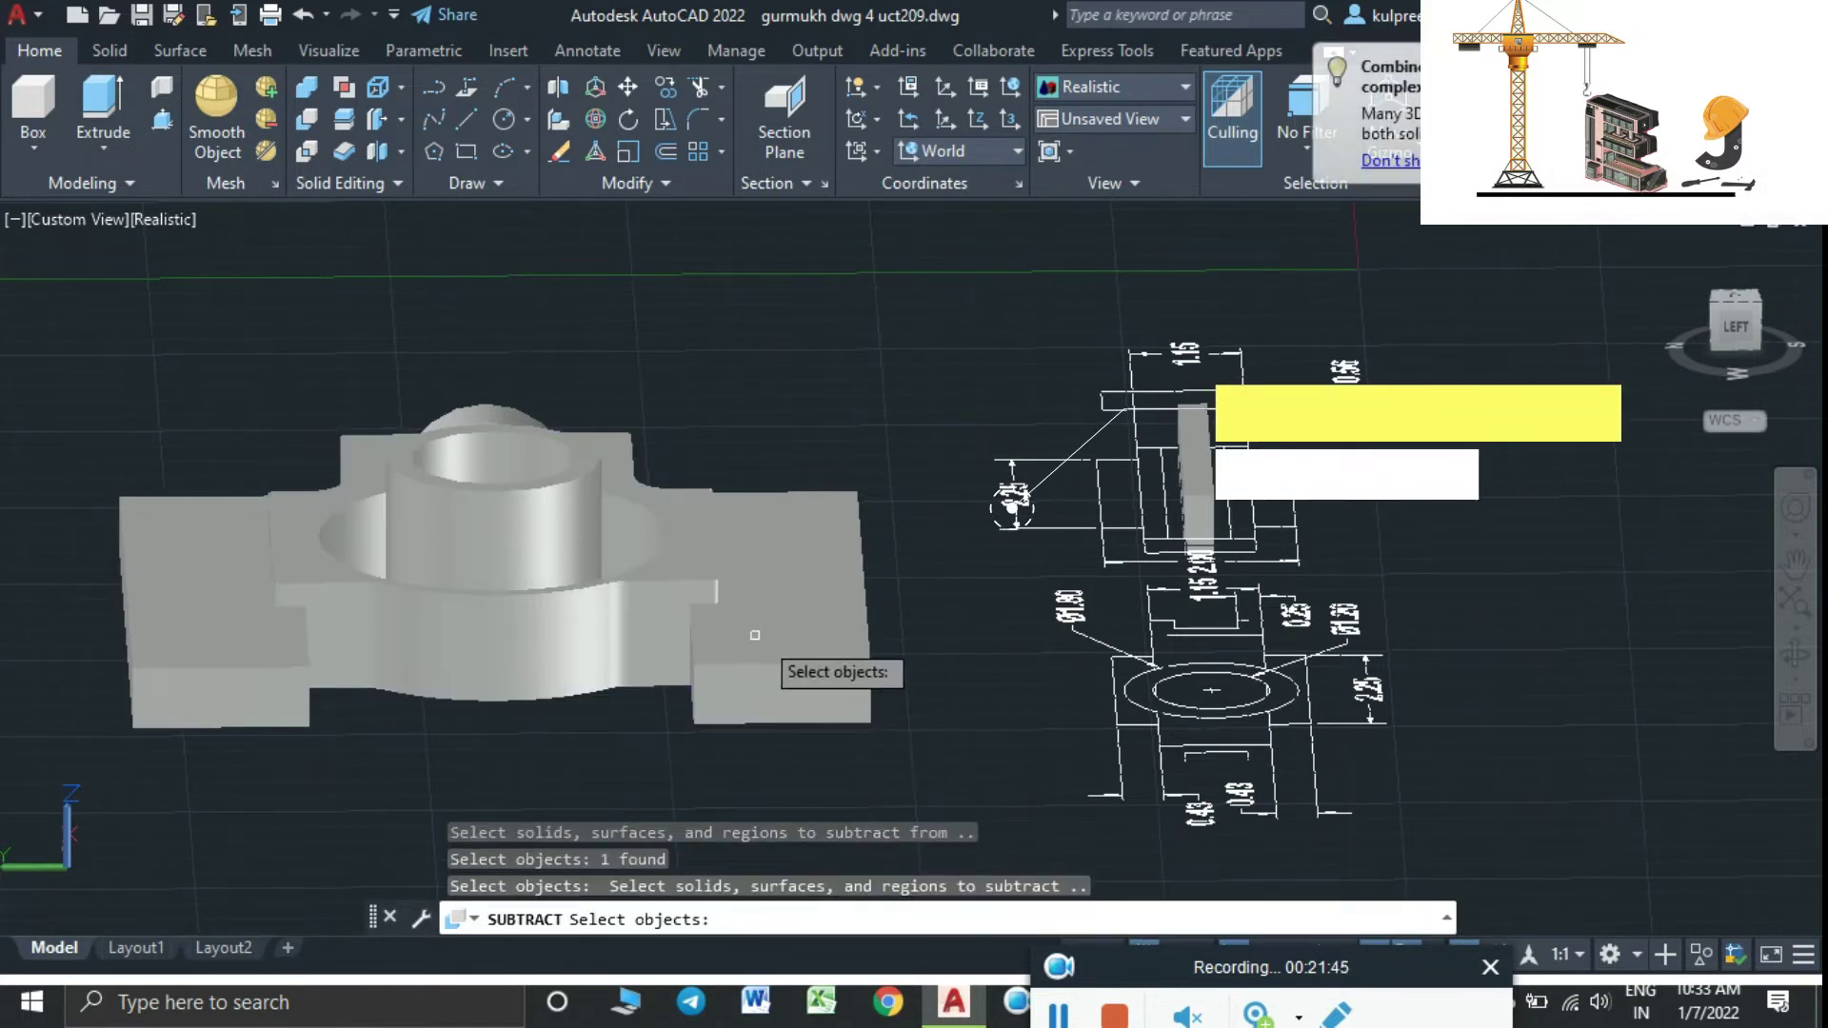
click(755, 635)
click(246, 647)
key(Return)
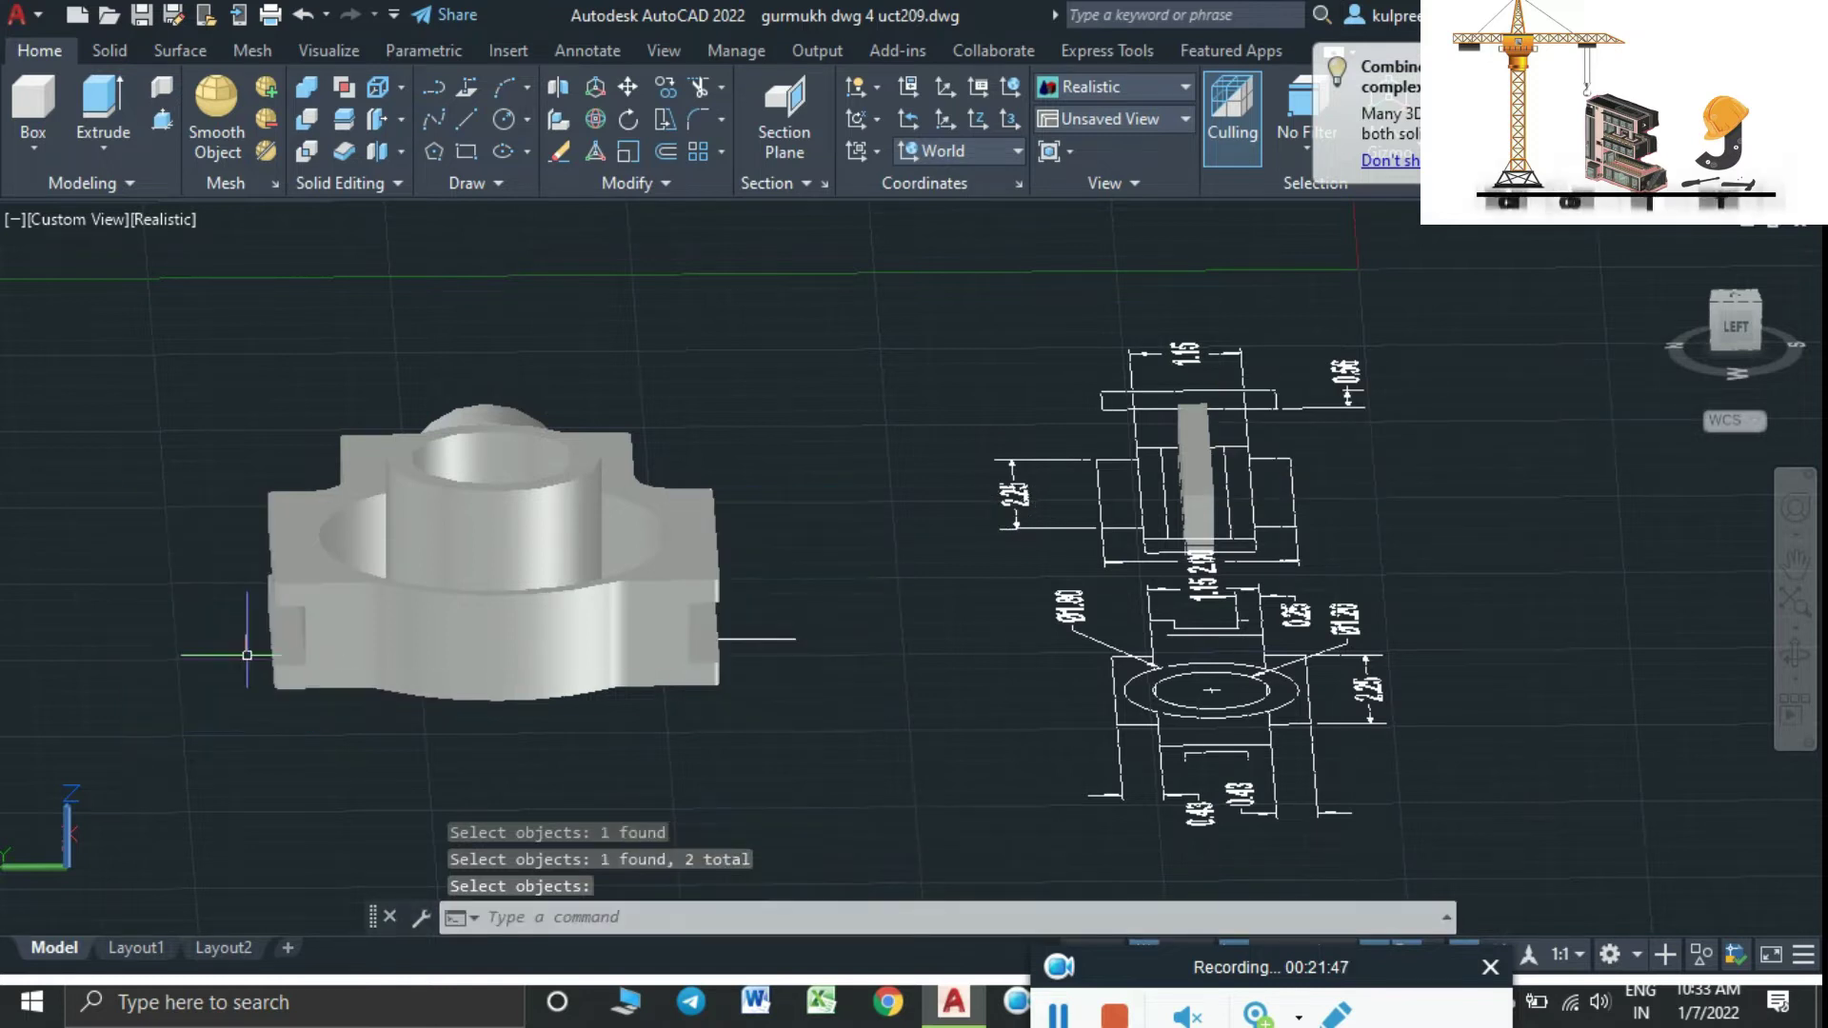
Move the selected part down by a 0.43" displacement
mouse_move(274, 660)
shift+middle_down()
mouse_move(790, 608)
mouse_move(430, 524)
mouse_move(261, 522)
shift+middle_up()
key(Return)
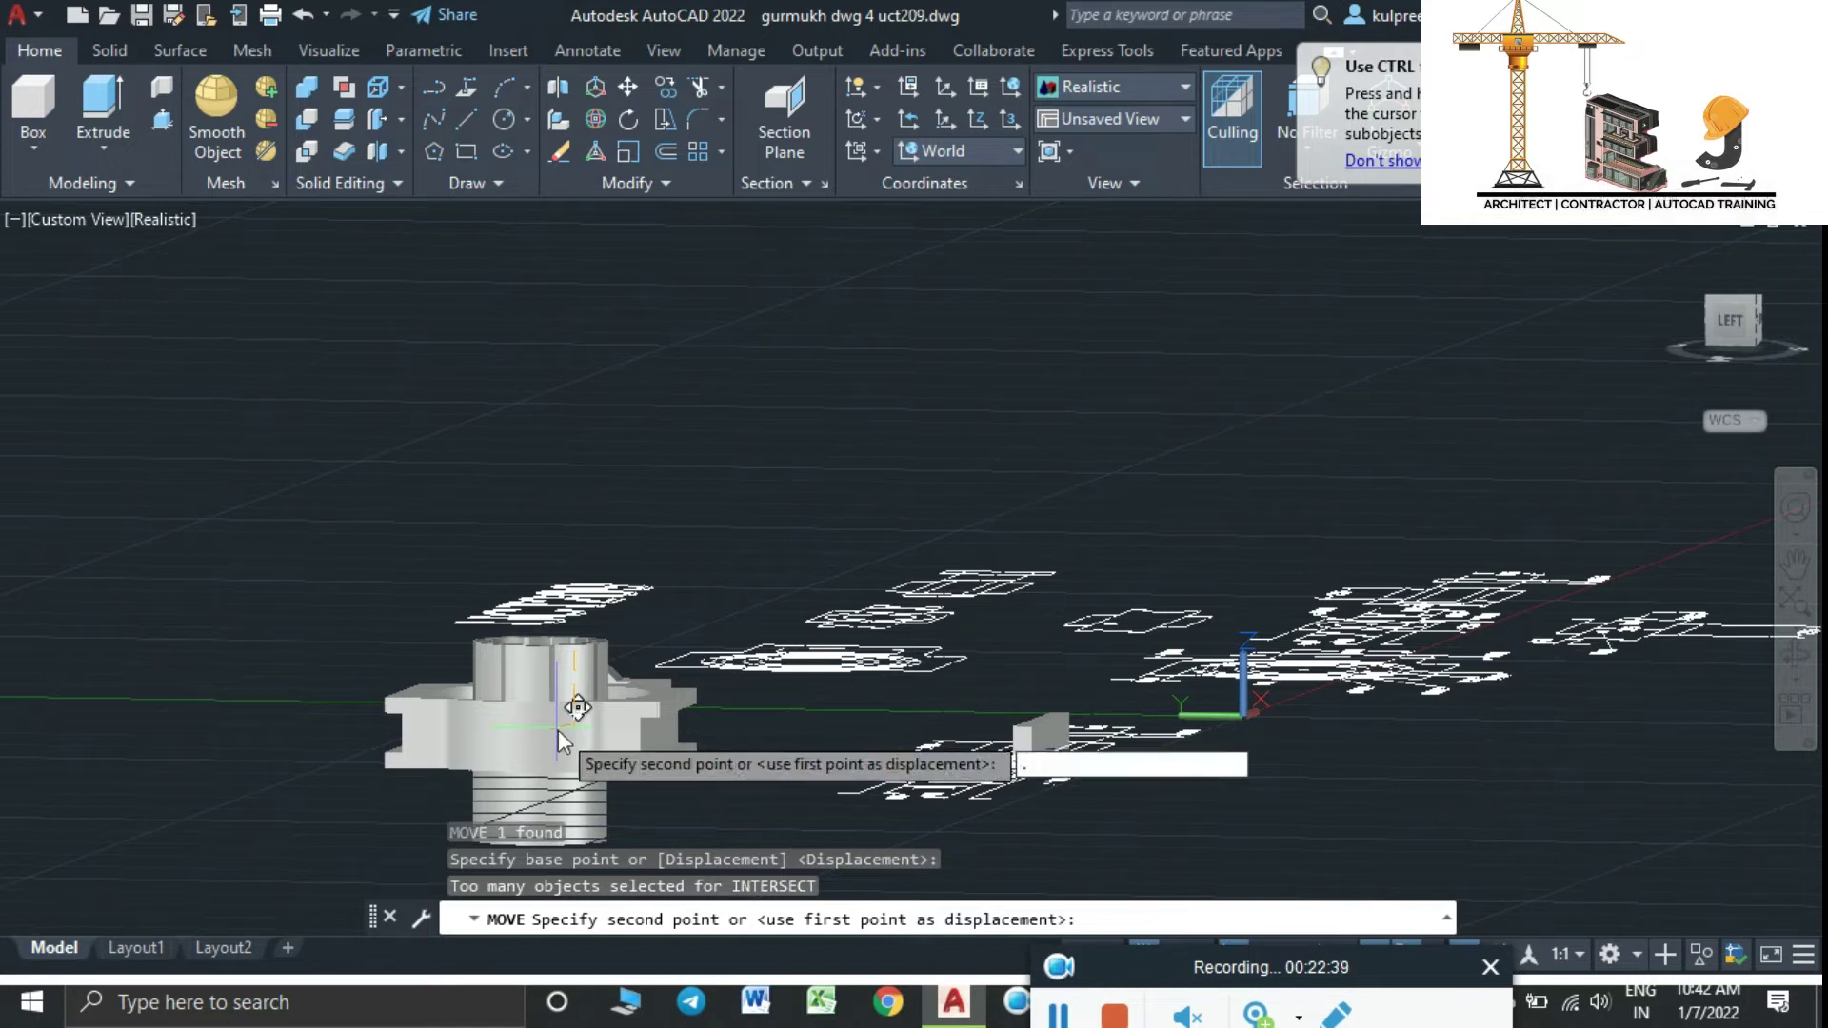
text(.43)
key(Return)
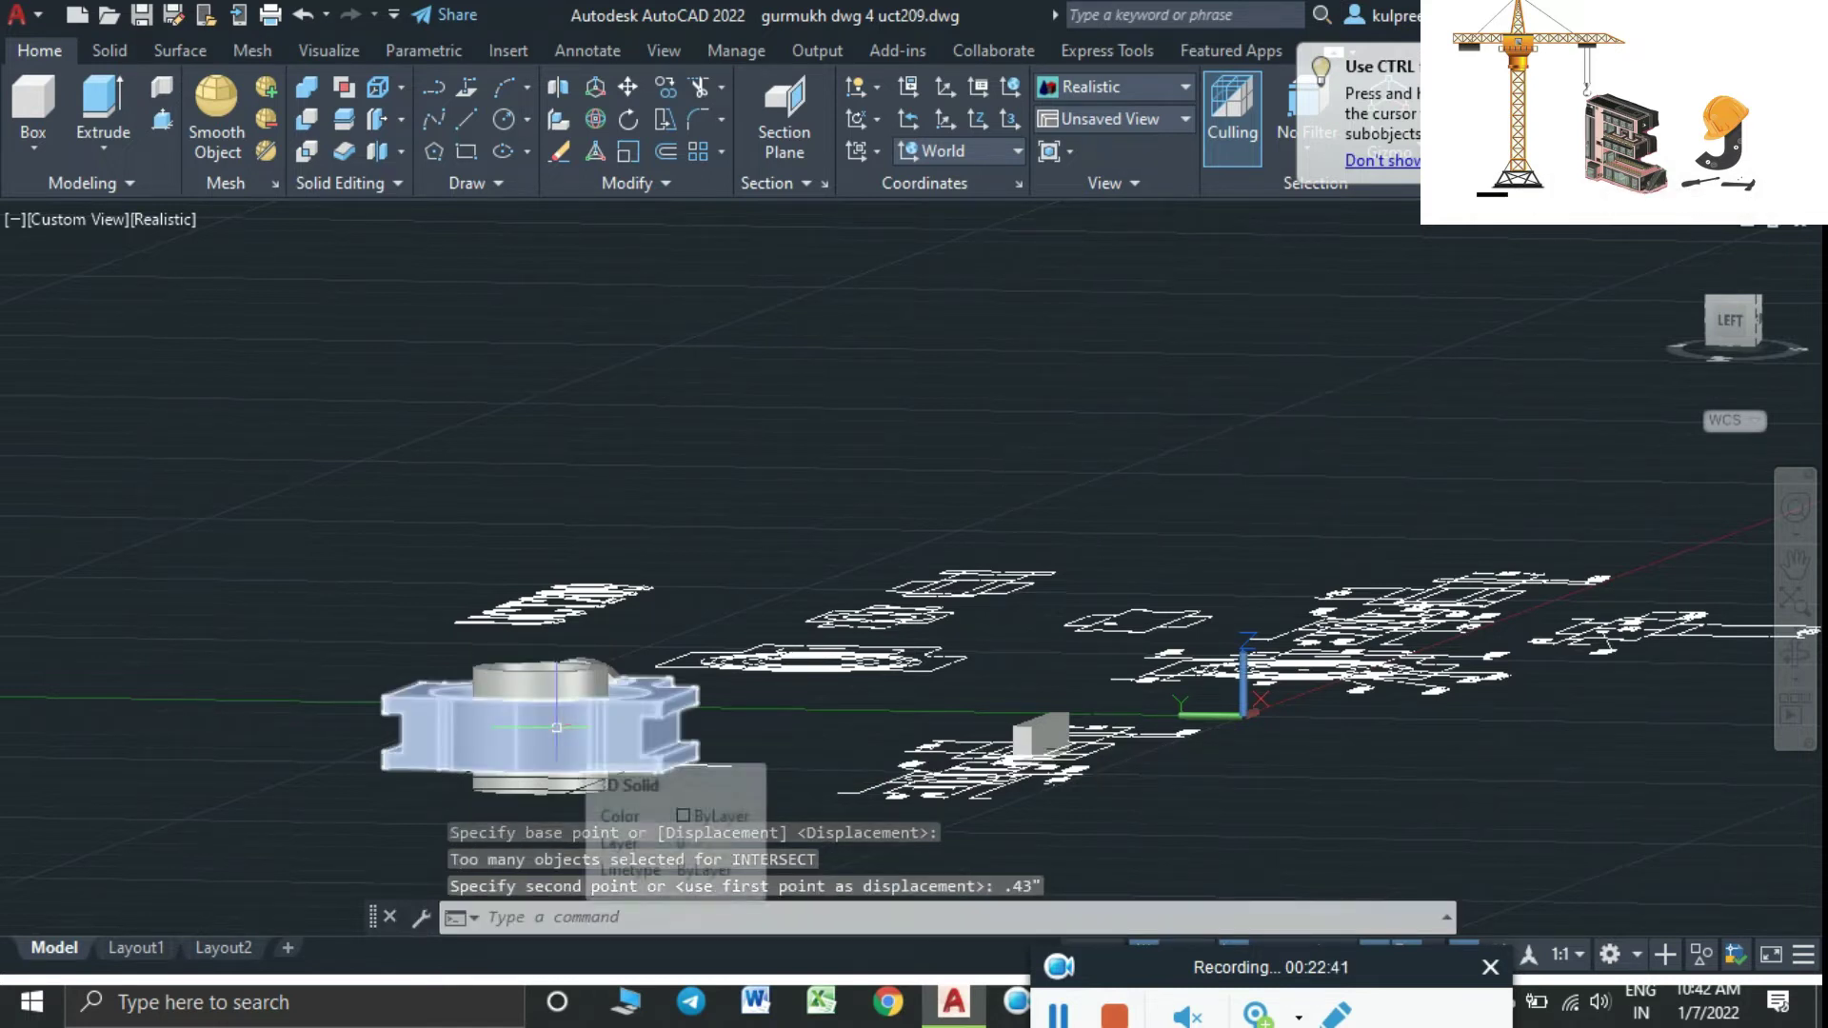
key(Escape)
scroll(609, 756, up, 2)
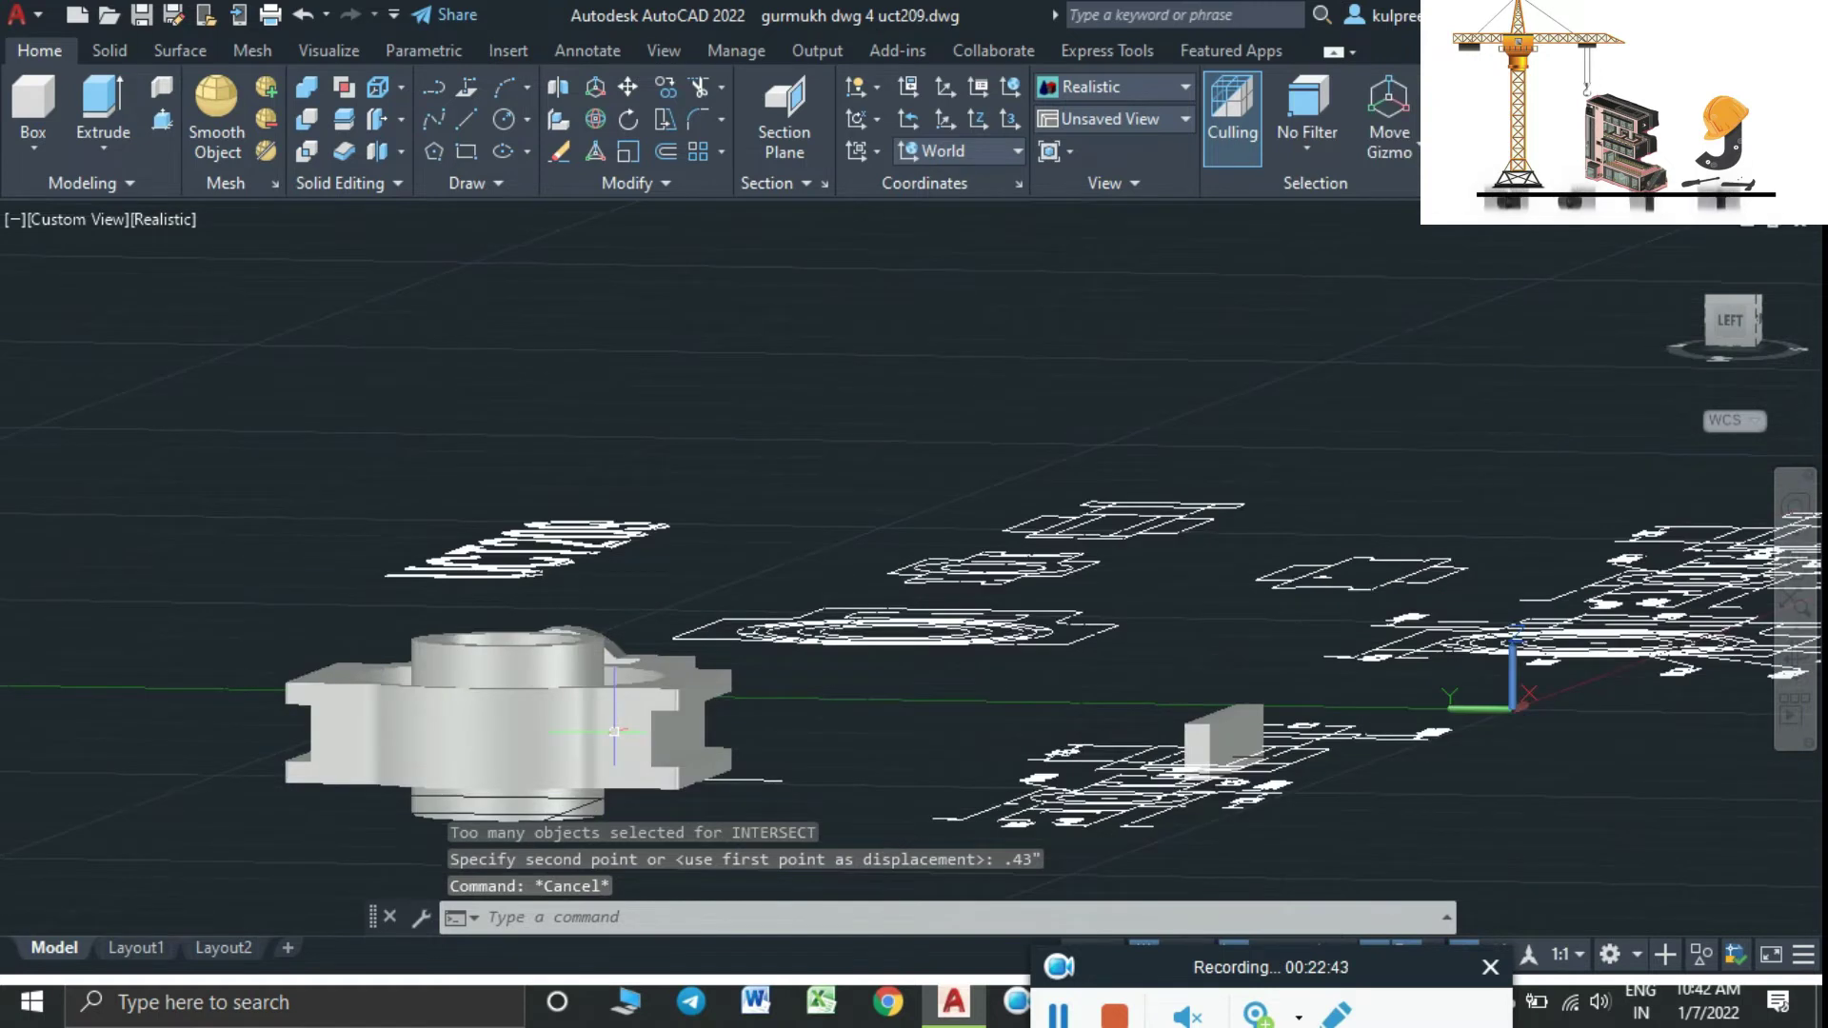
shift+middle_drag(723, 607, 734, 701)
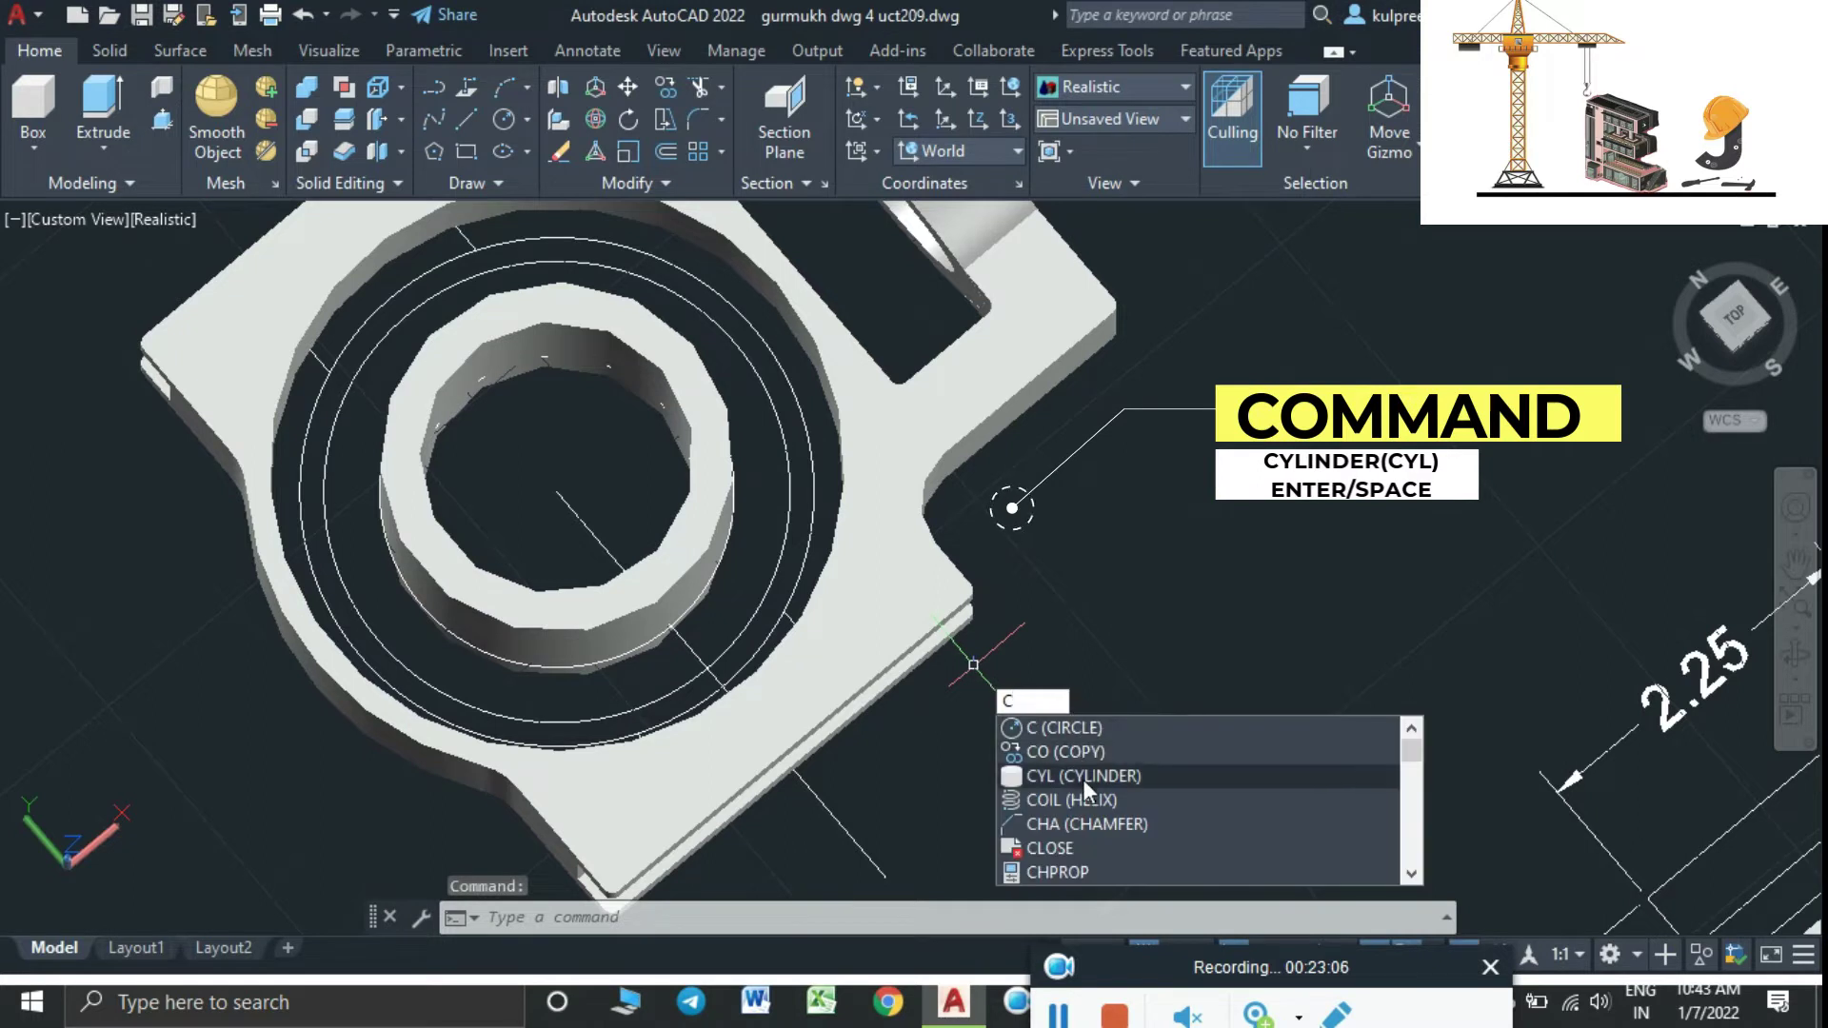
Start a cylinder centred on the housing's bore circle and orbit to check its position
click(1082, 776)
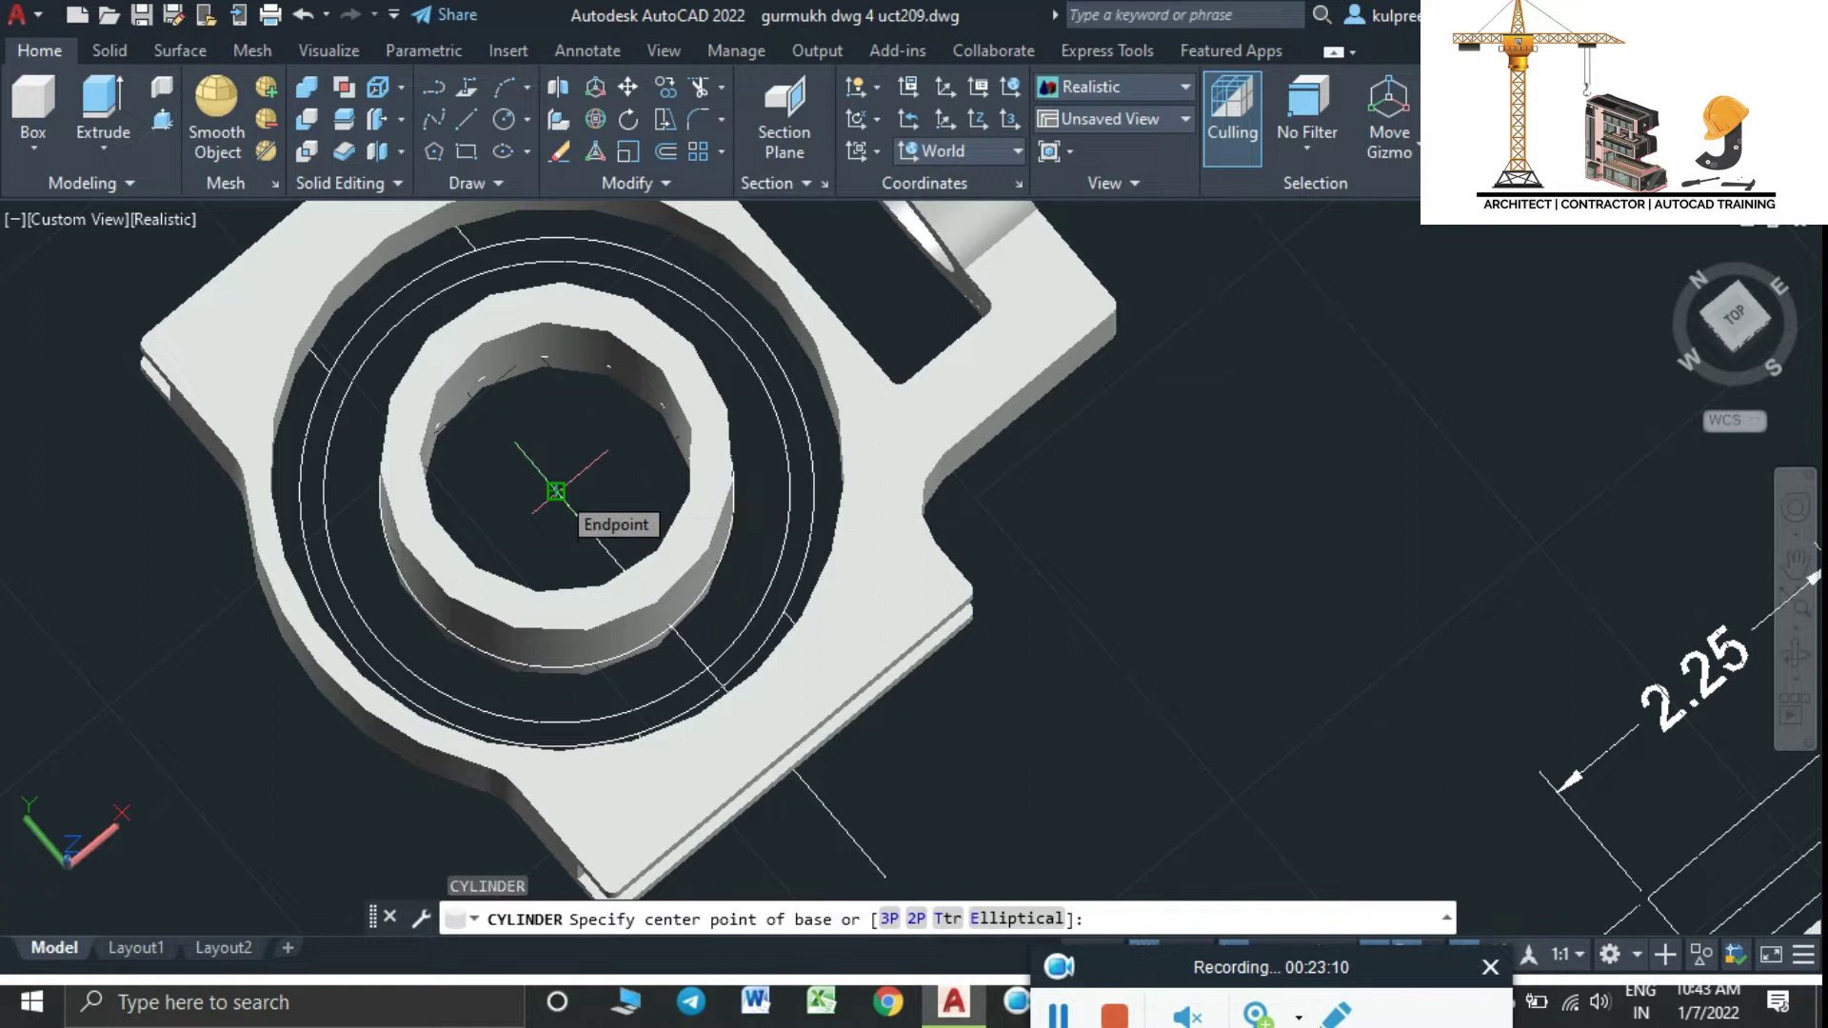
click(556, 491)
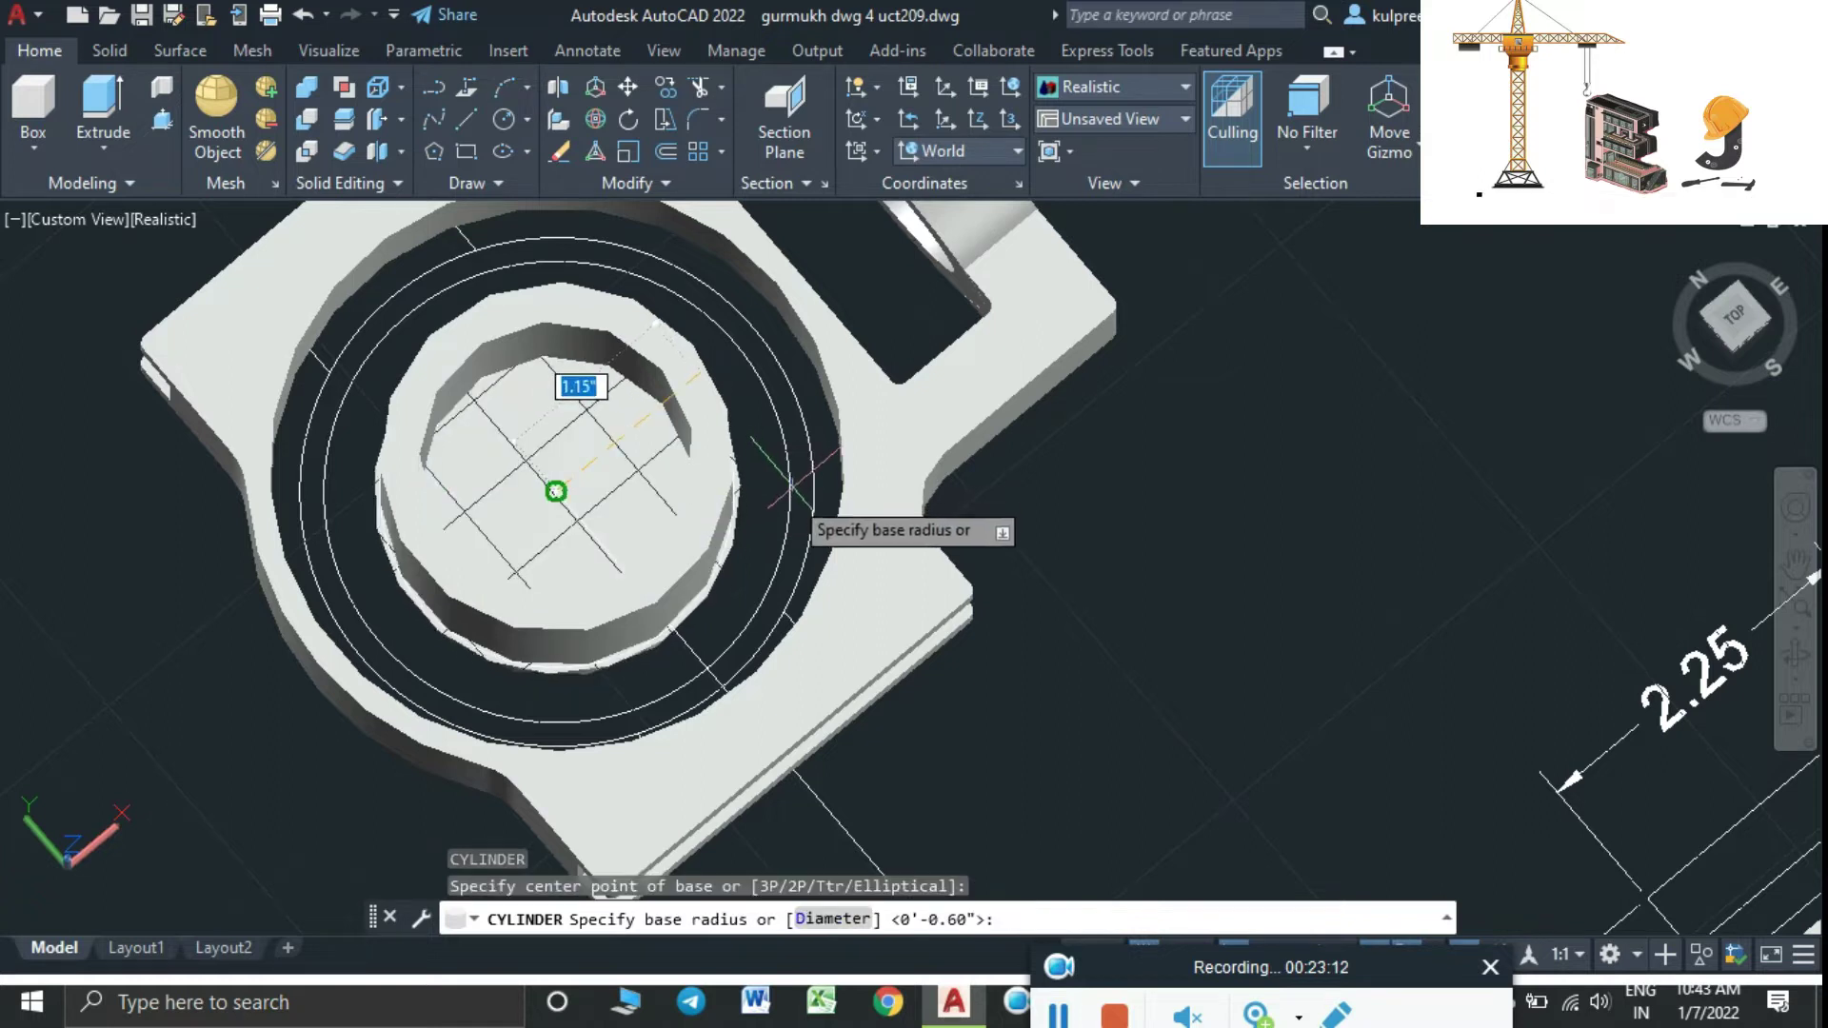
shift+middle_drag(779, 515, 1011, 508)
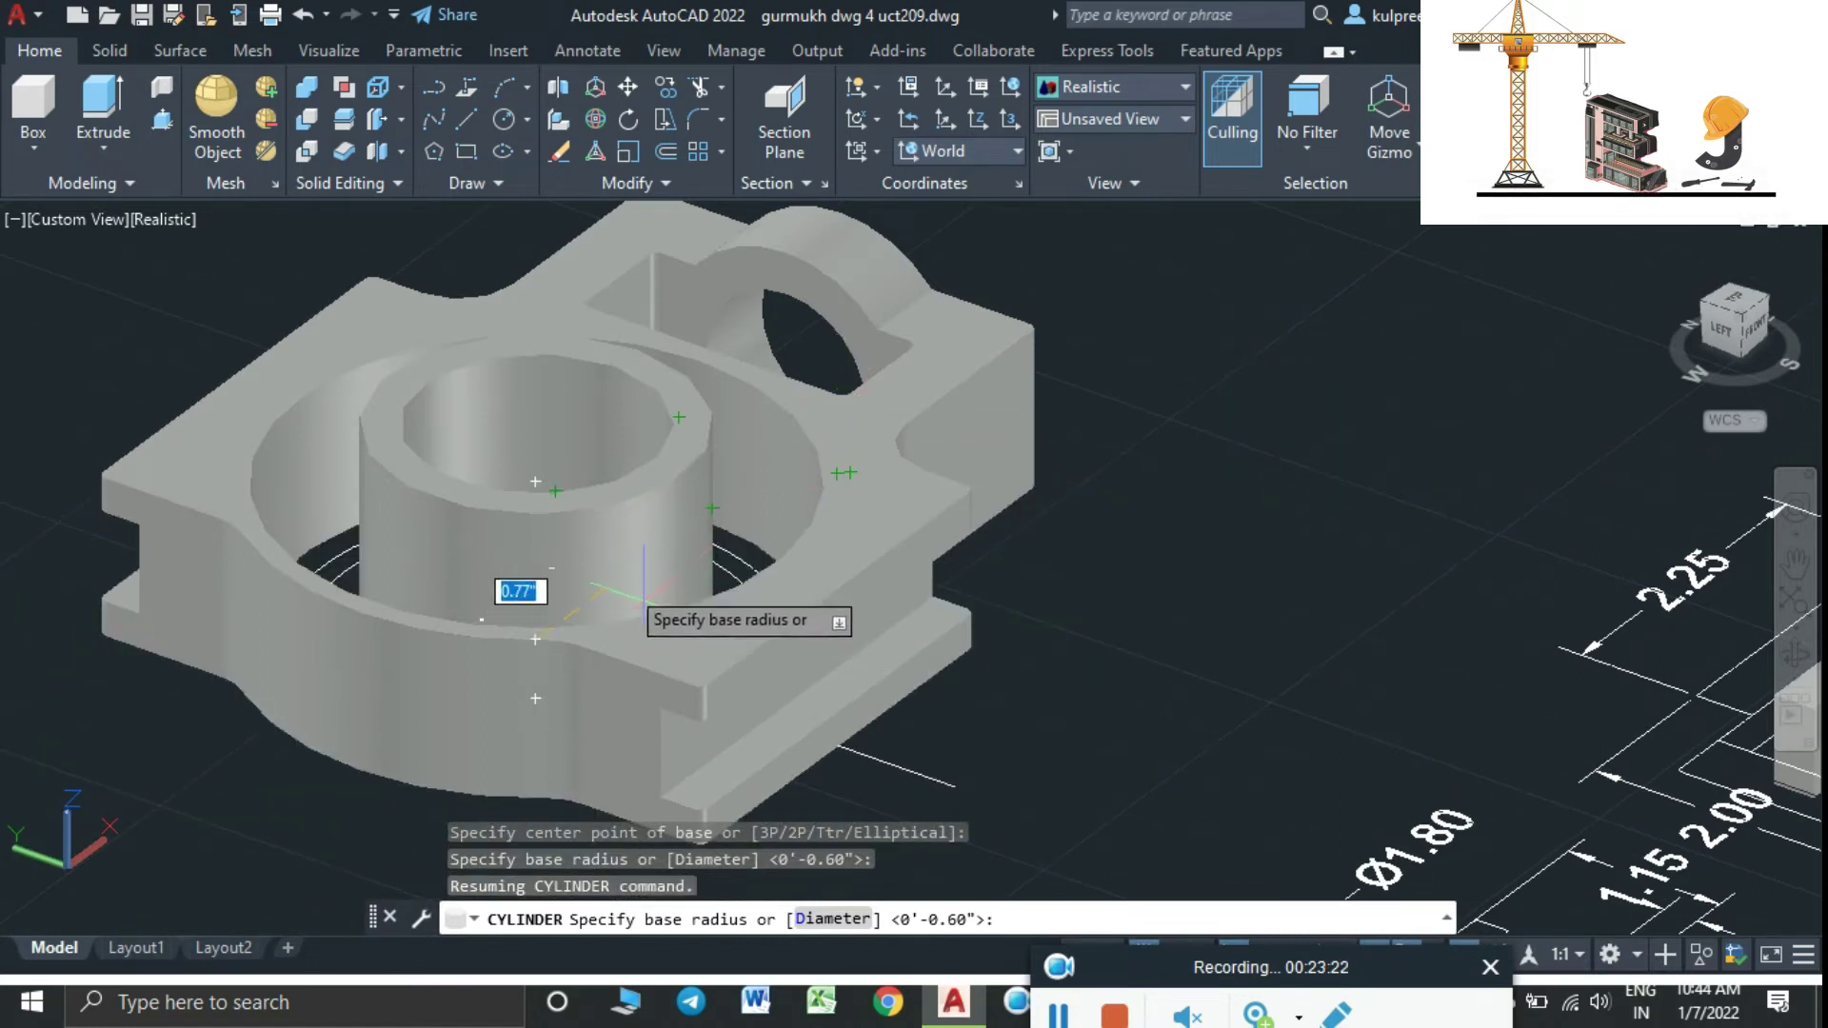
shift+middle_drag(643, 595, 1011, 508)
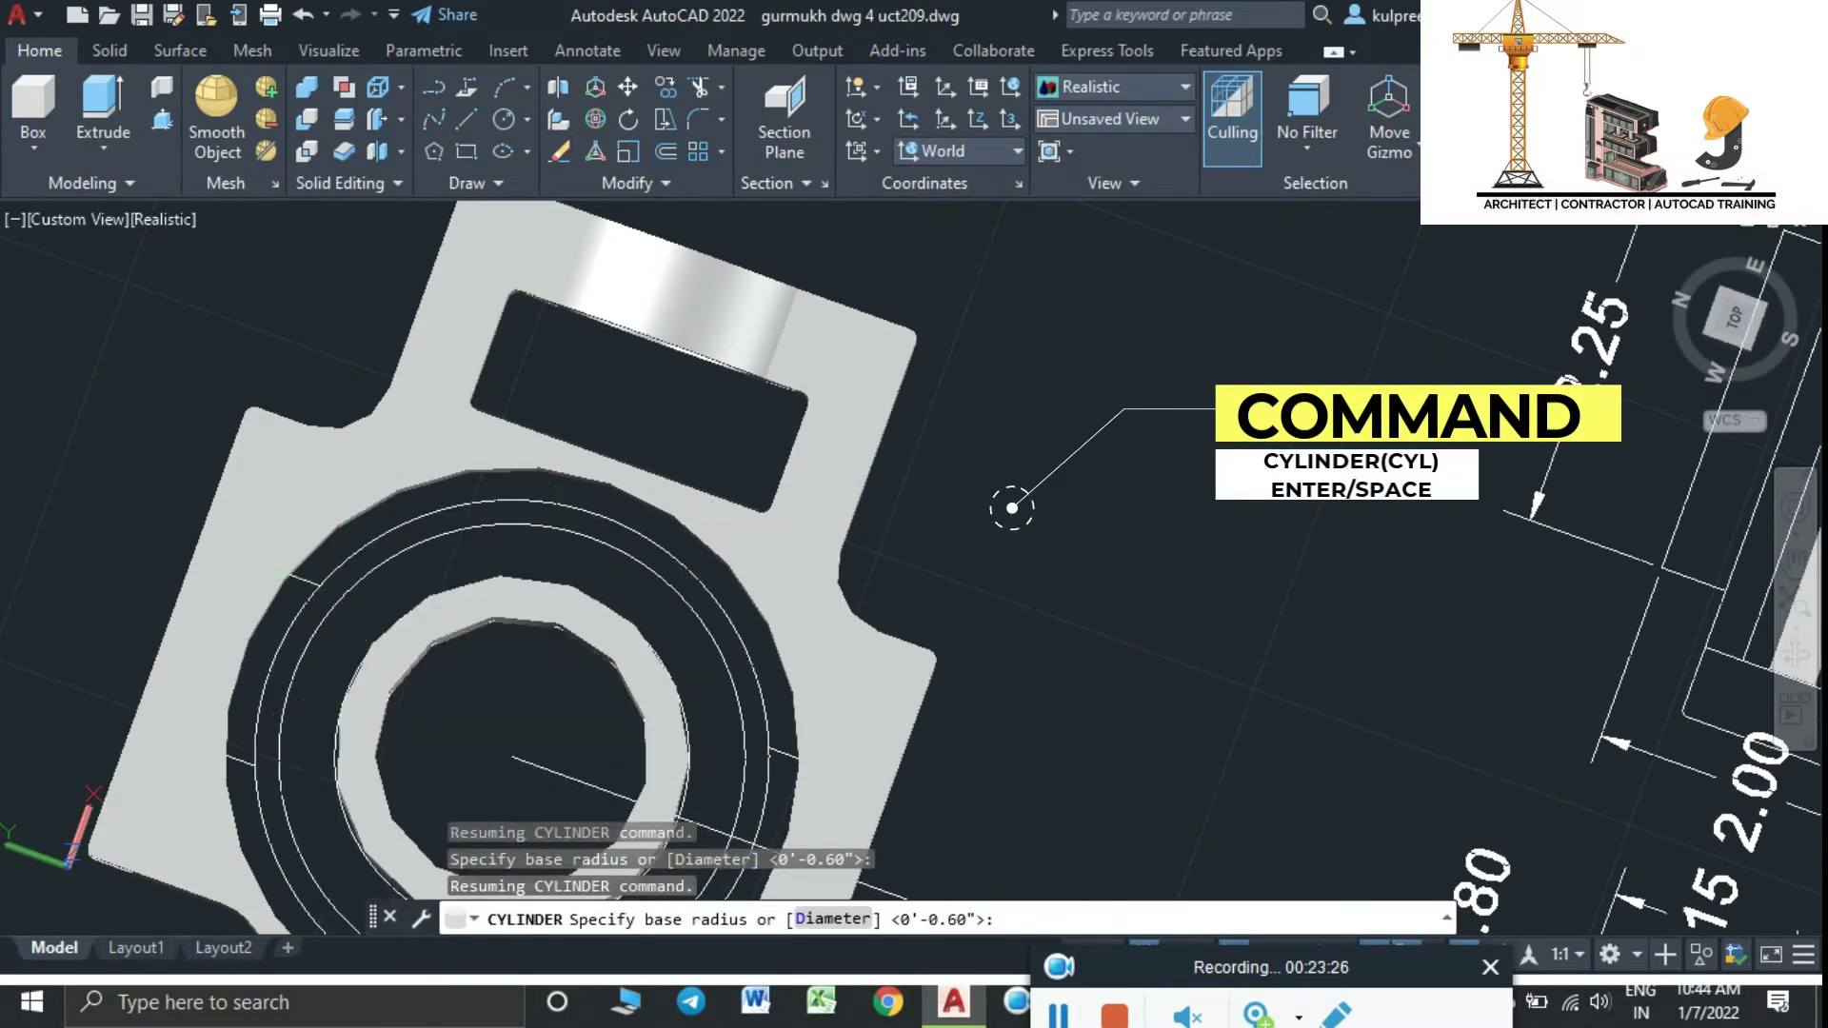
Give the cylinder the default 0.60" radius and set its height
key(Return)
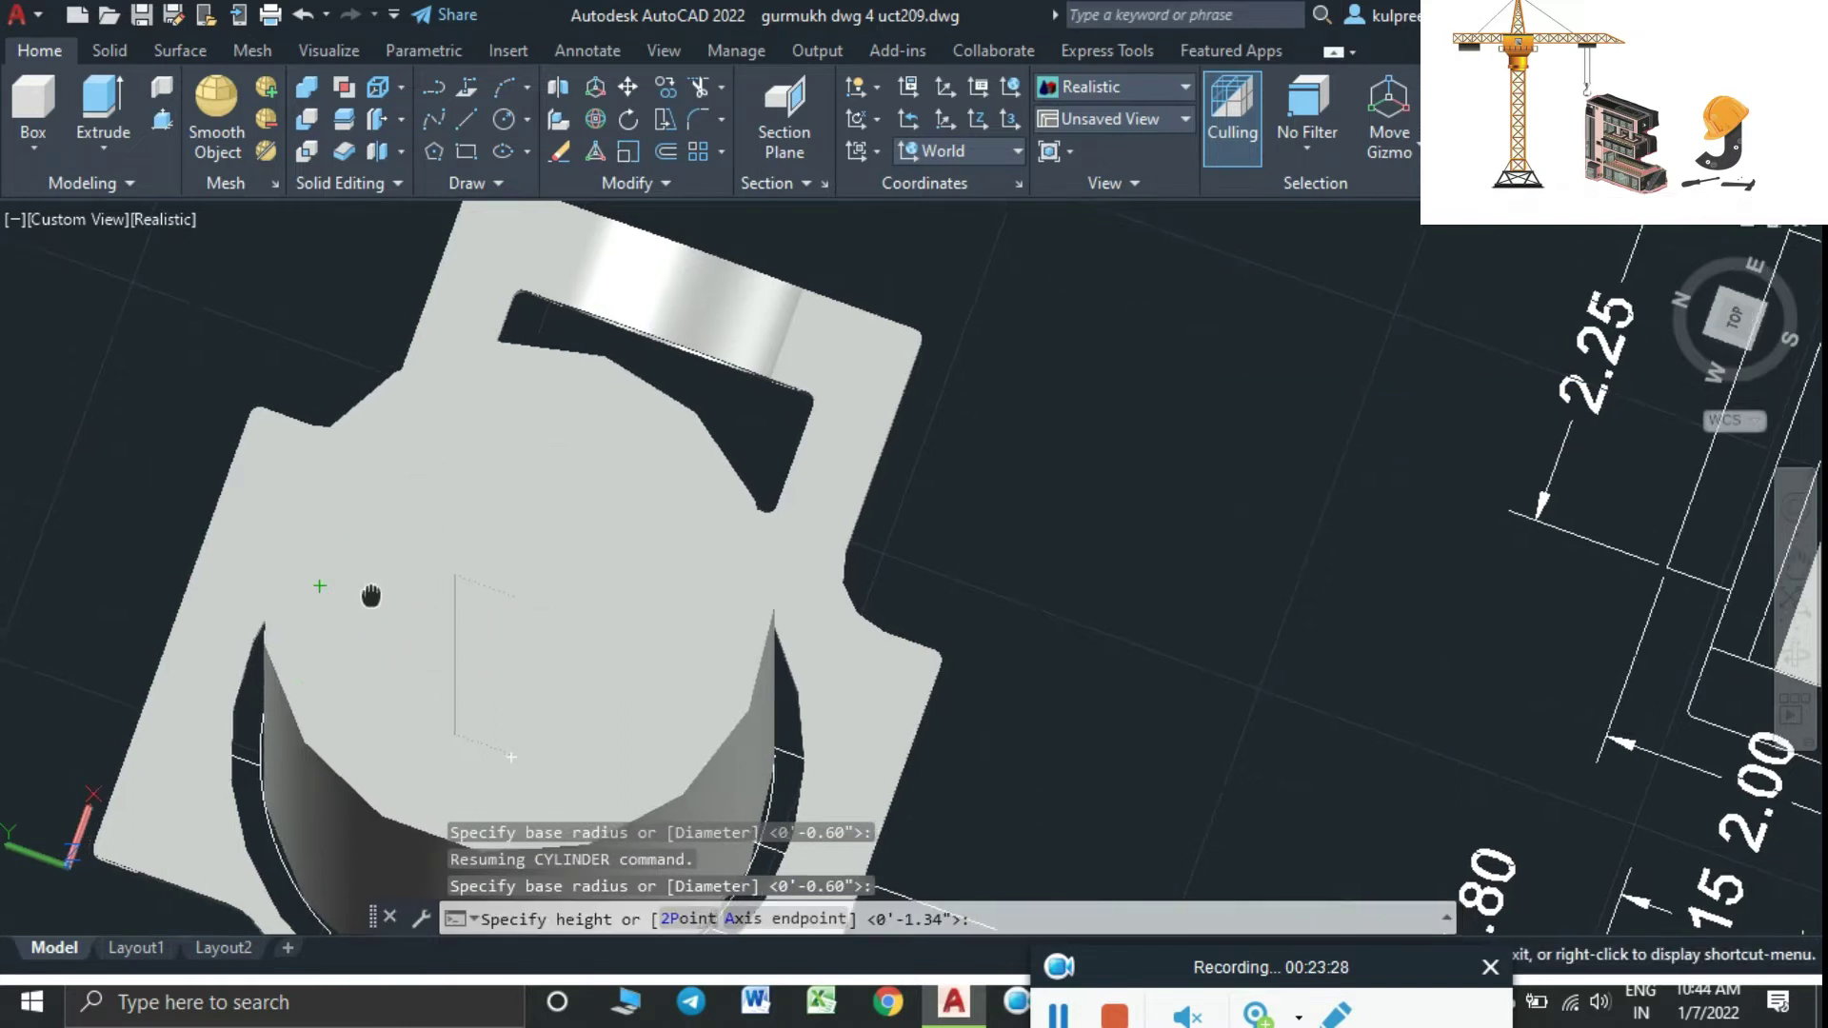
middle_drag(362, 541, 396, 499)
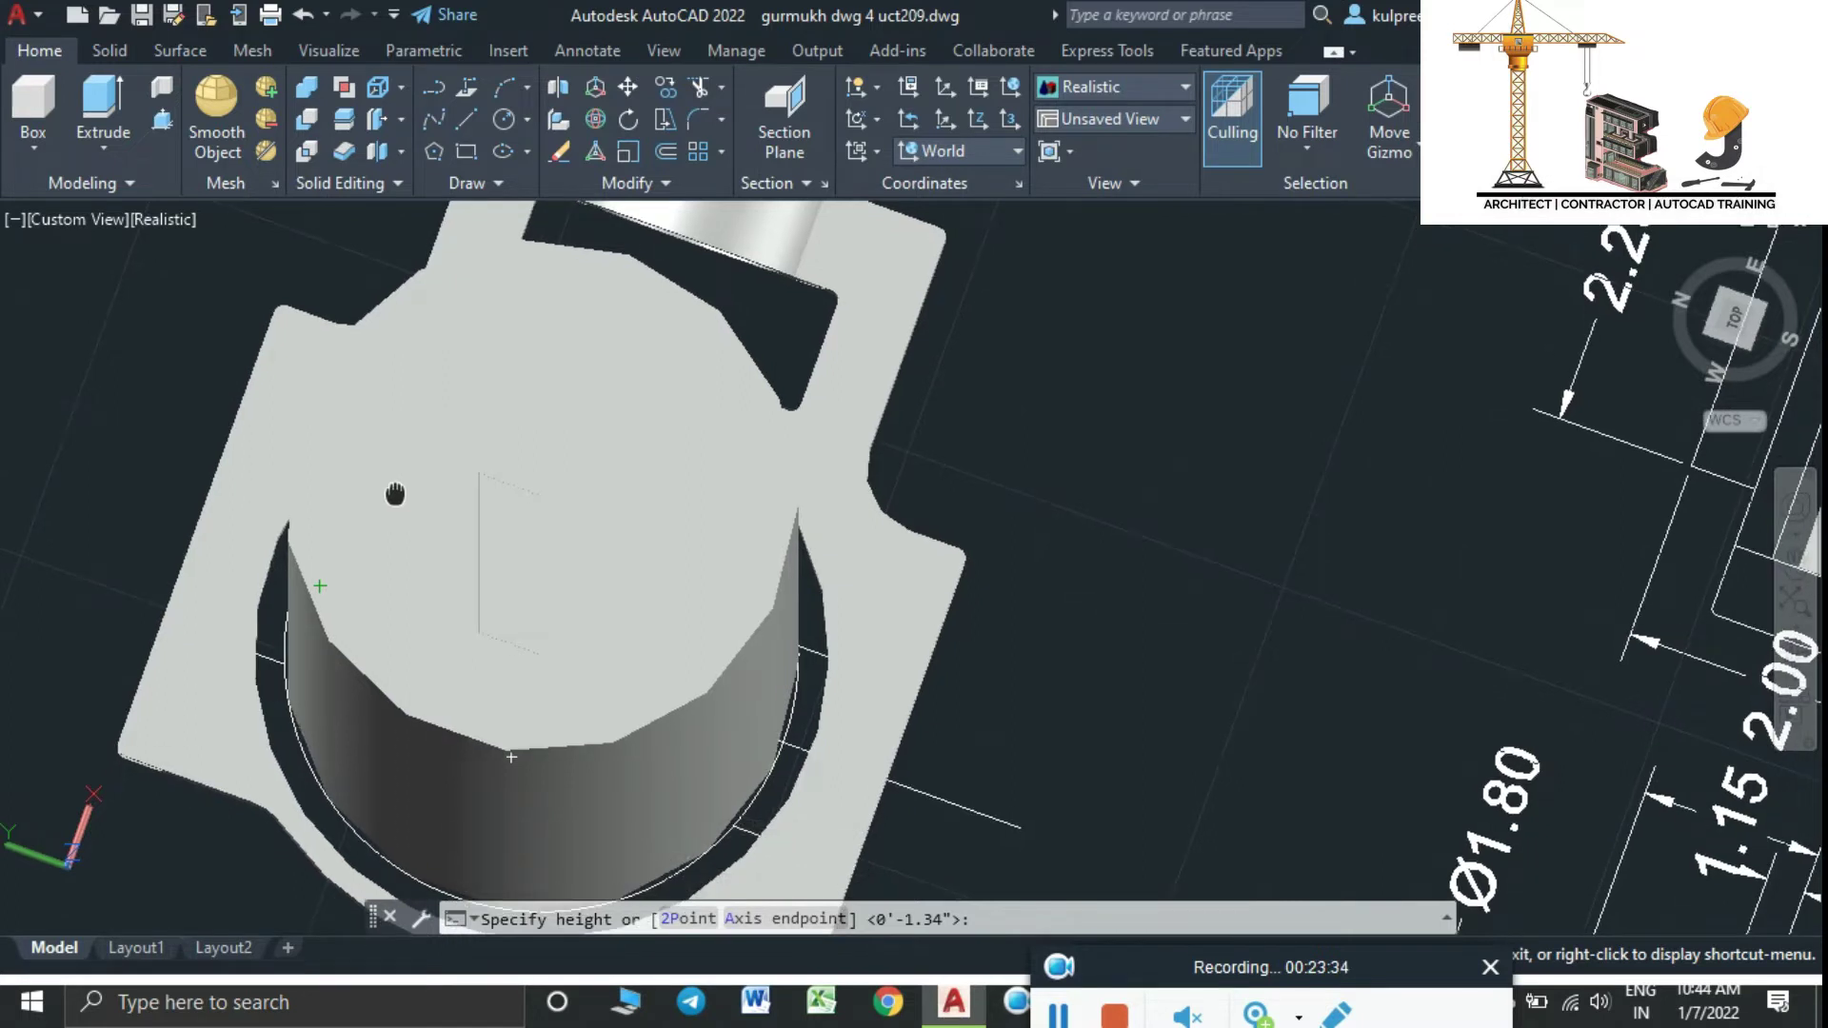
shift+middle_drag(396, 499, 437, 364)
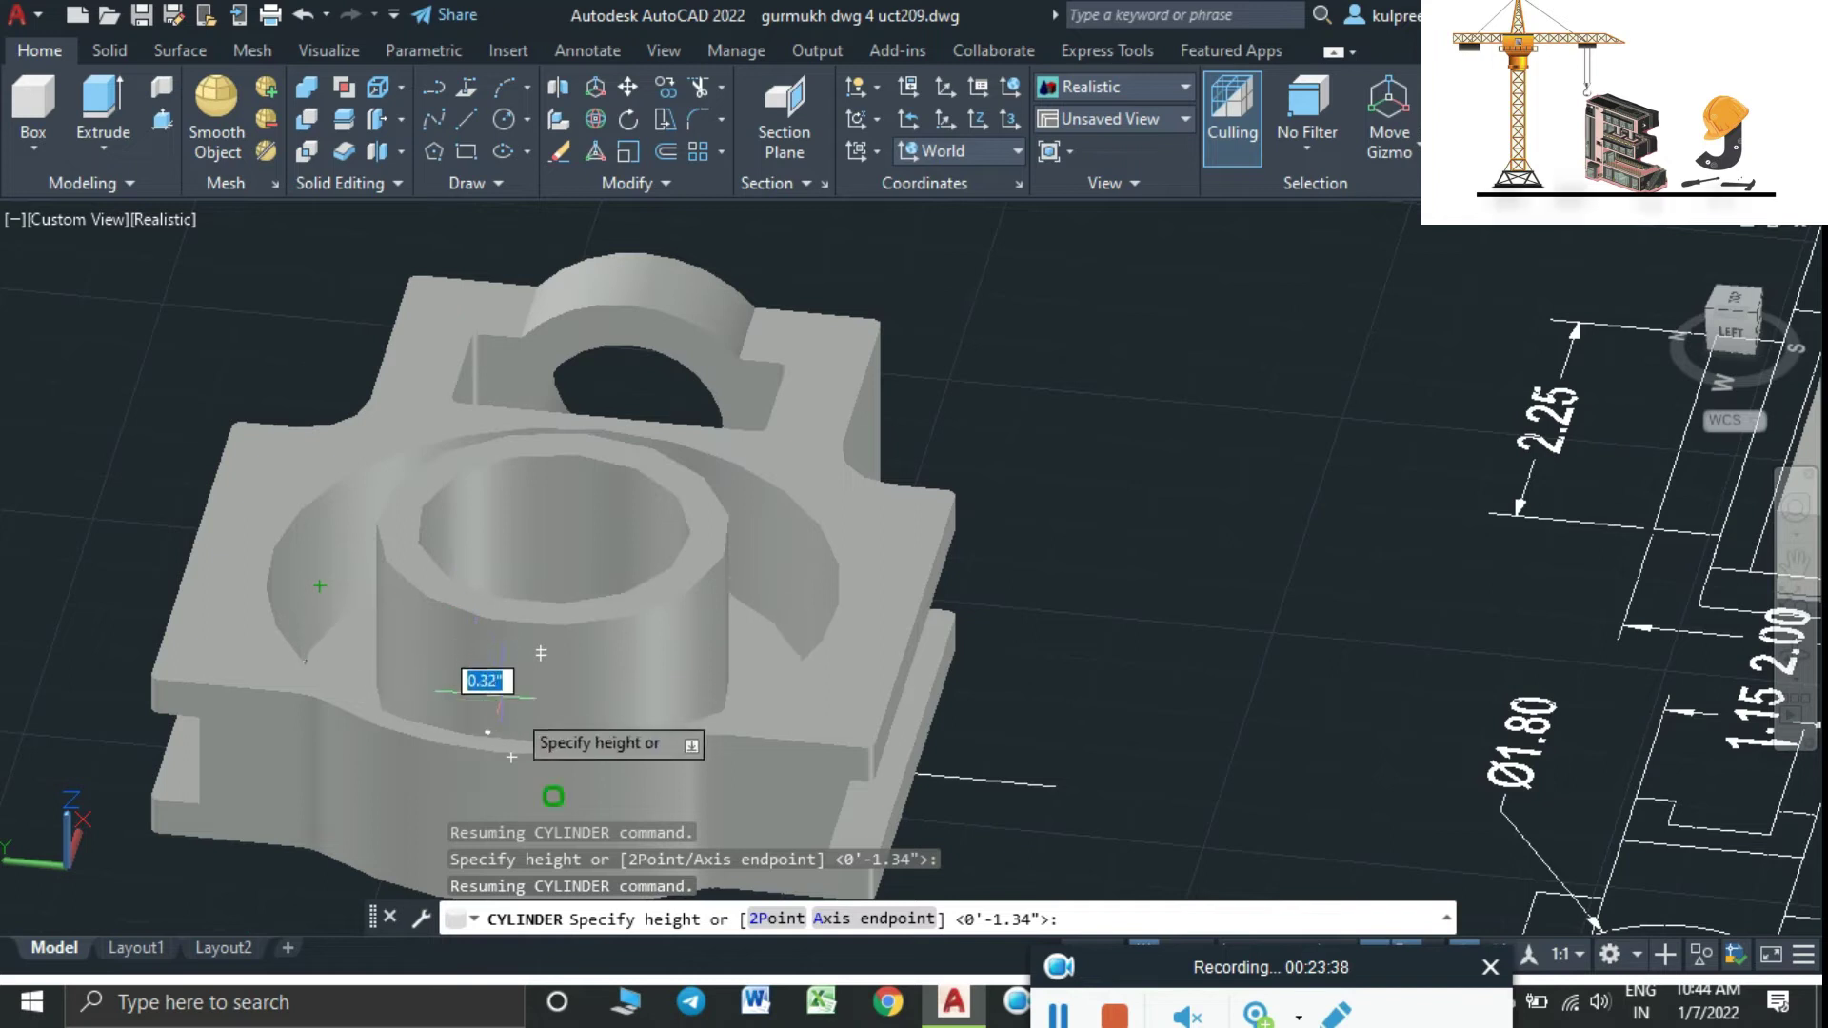
click(488, 752)
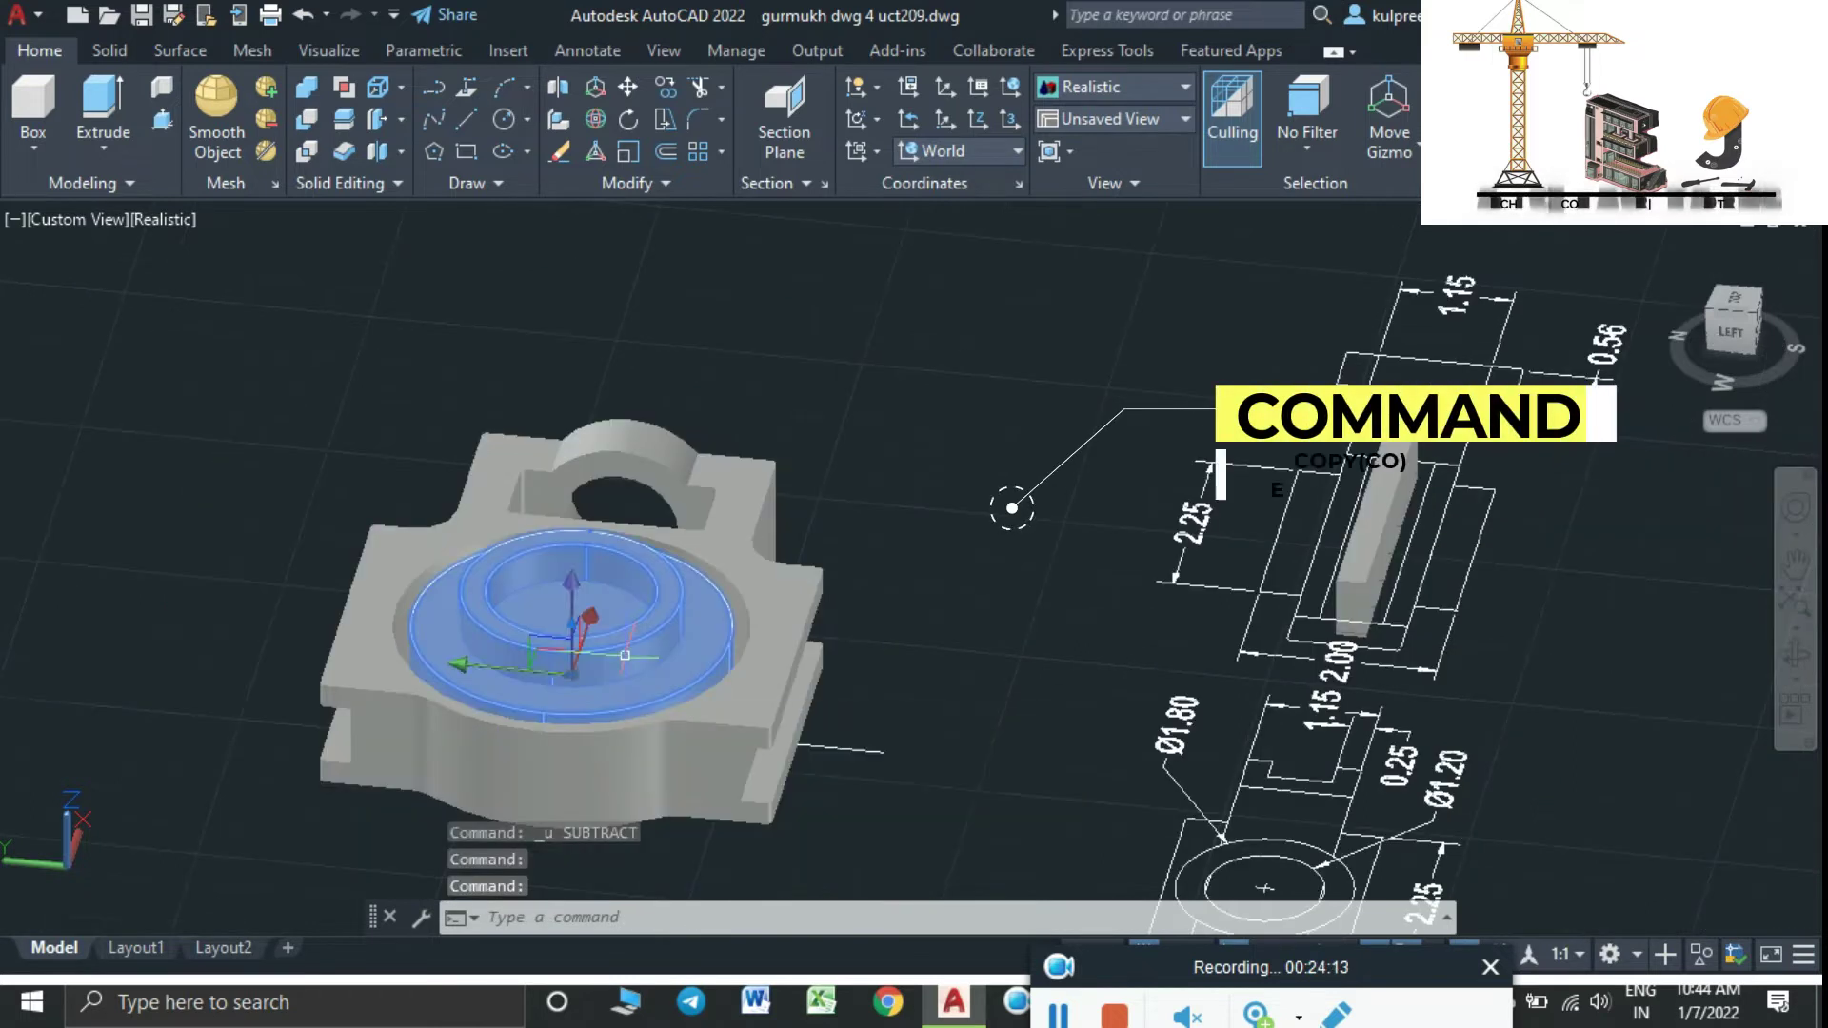
Copy the cylinder from its centre to a spot left of the housing
key(Return)
click(571, 591)
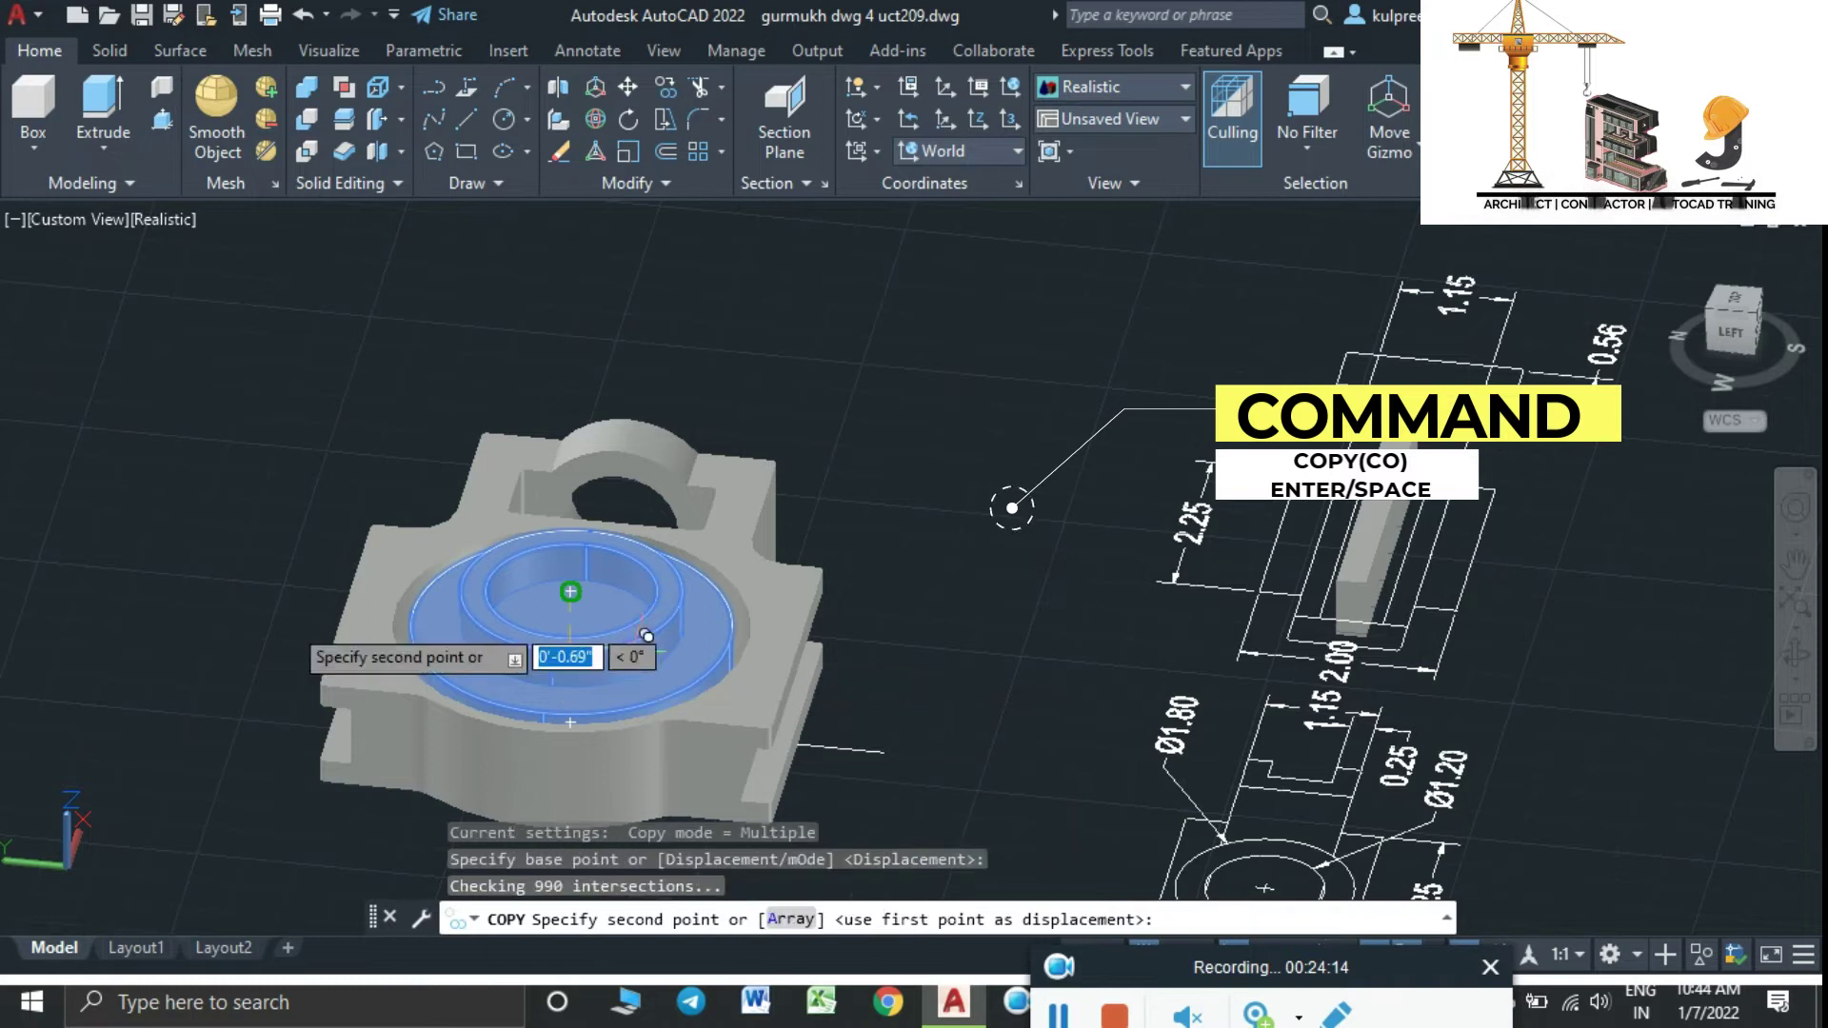
click(139, 565)
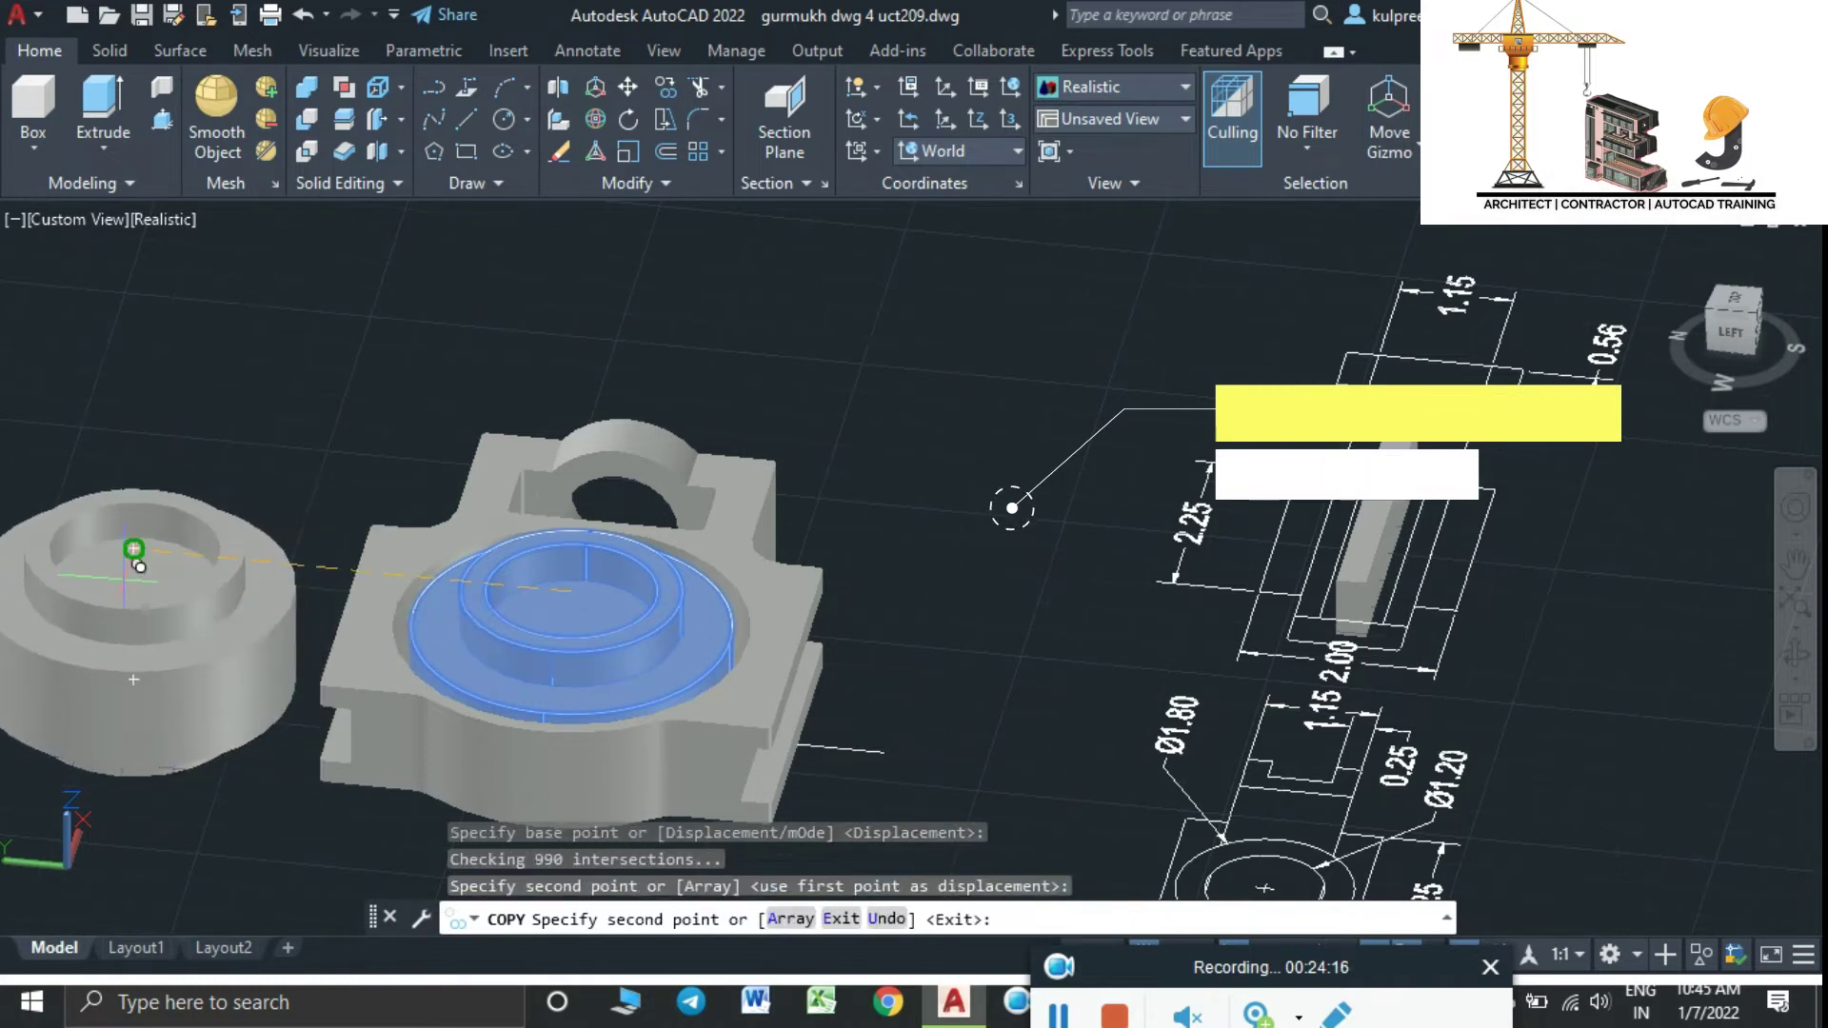
key(Escape)
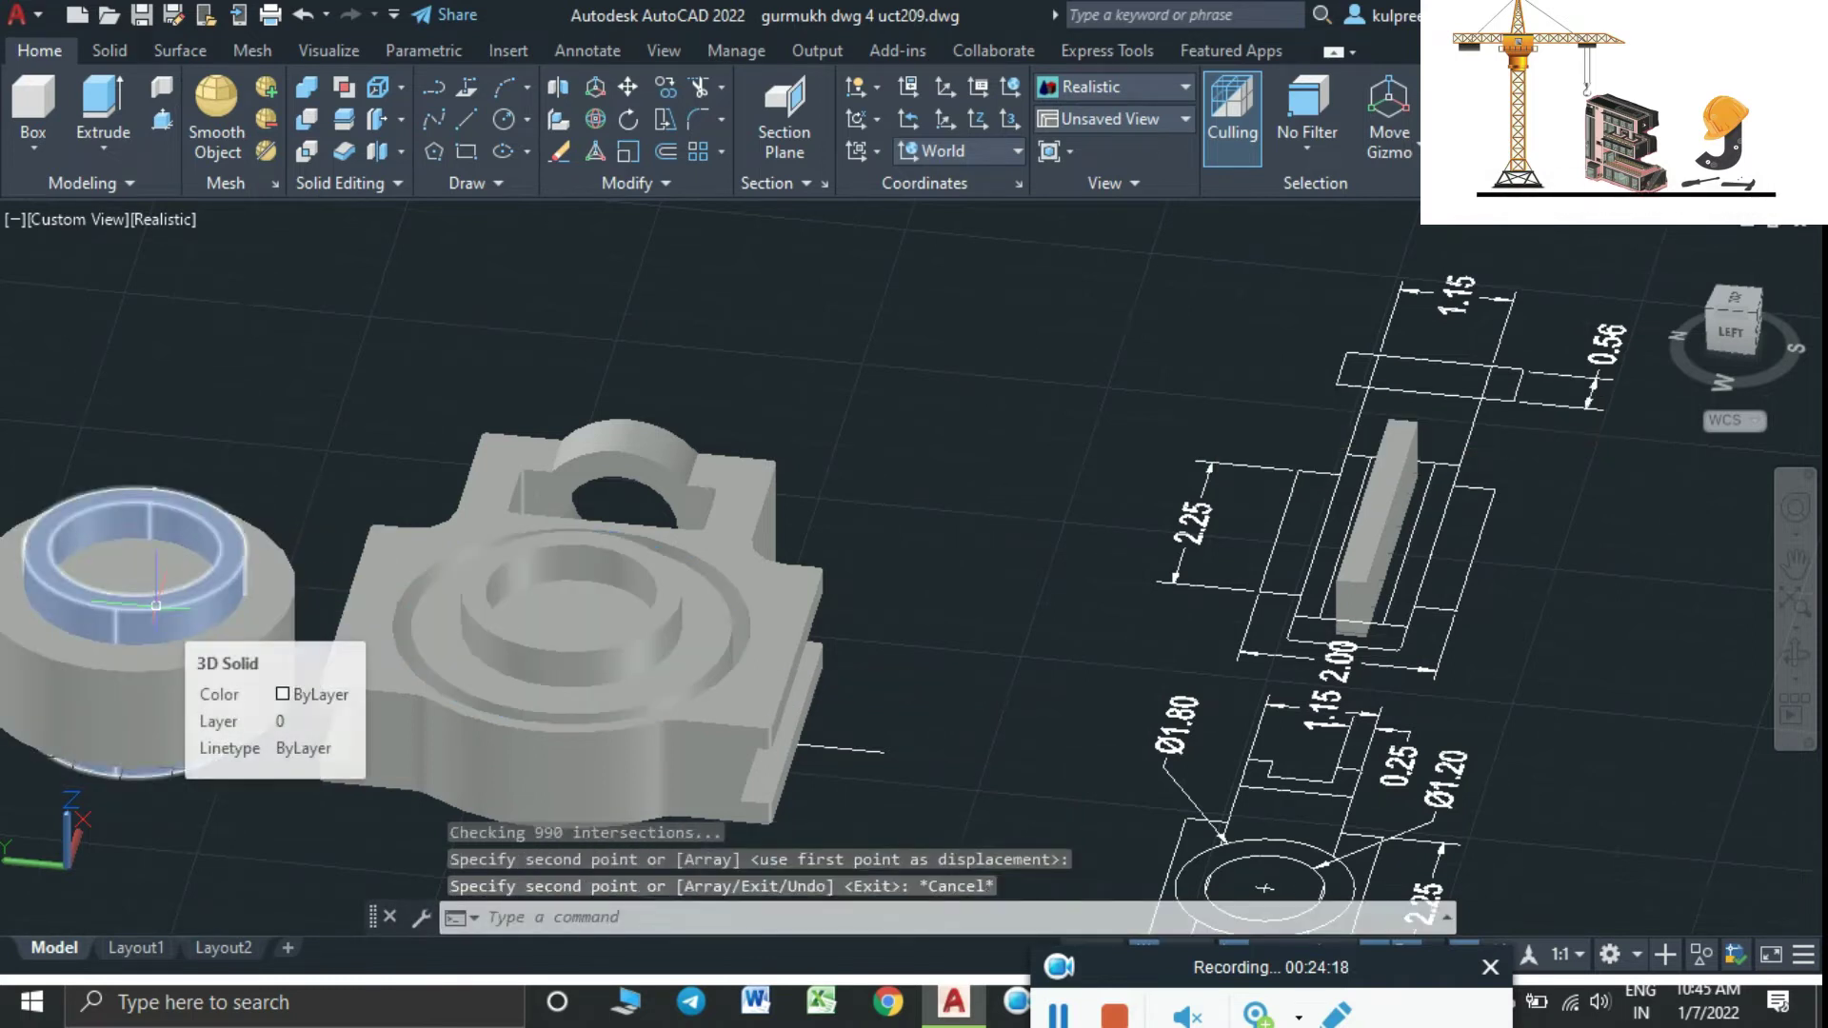
middle_drag(213, 612, 302, 641)
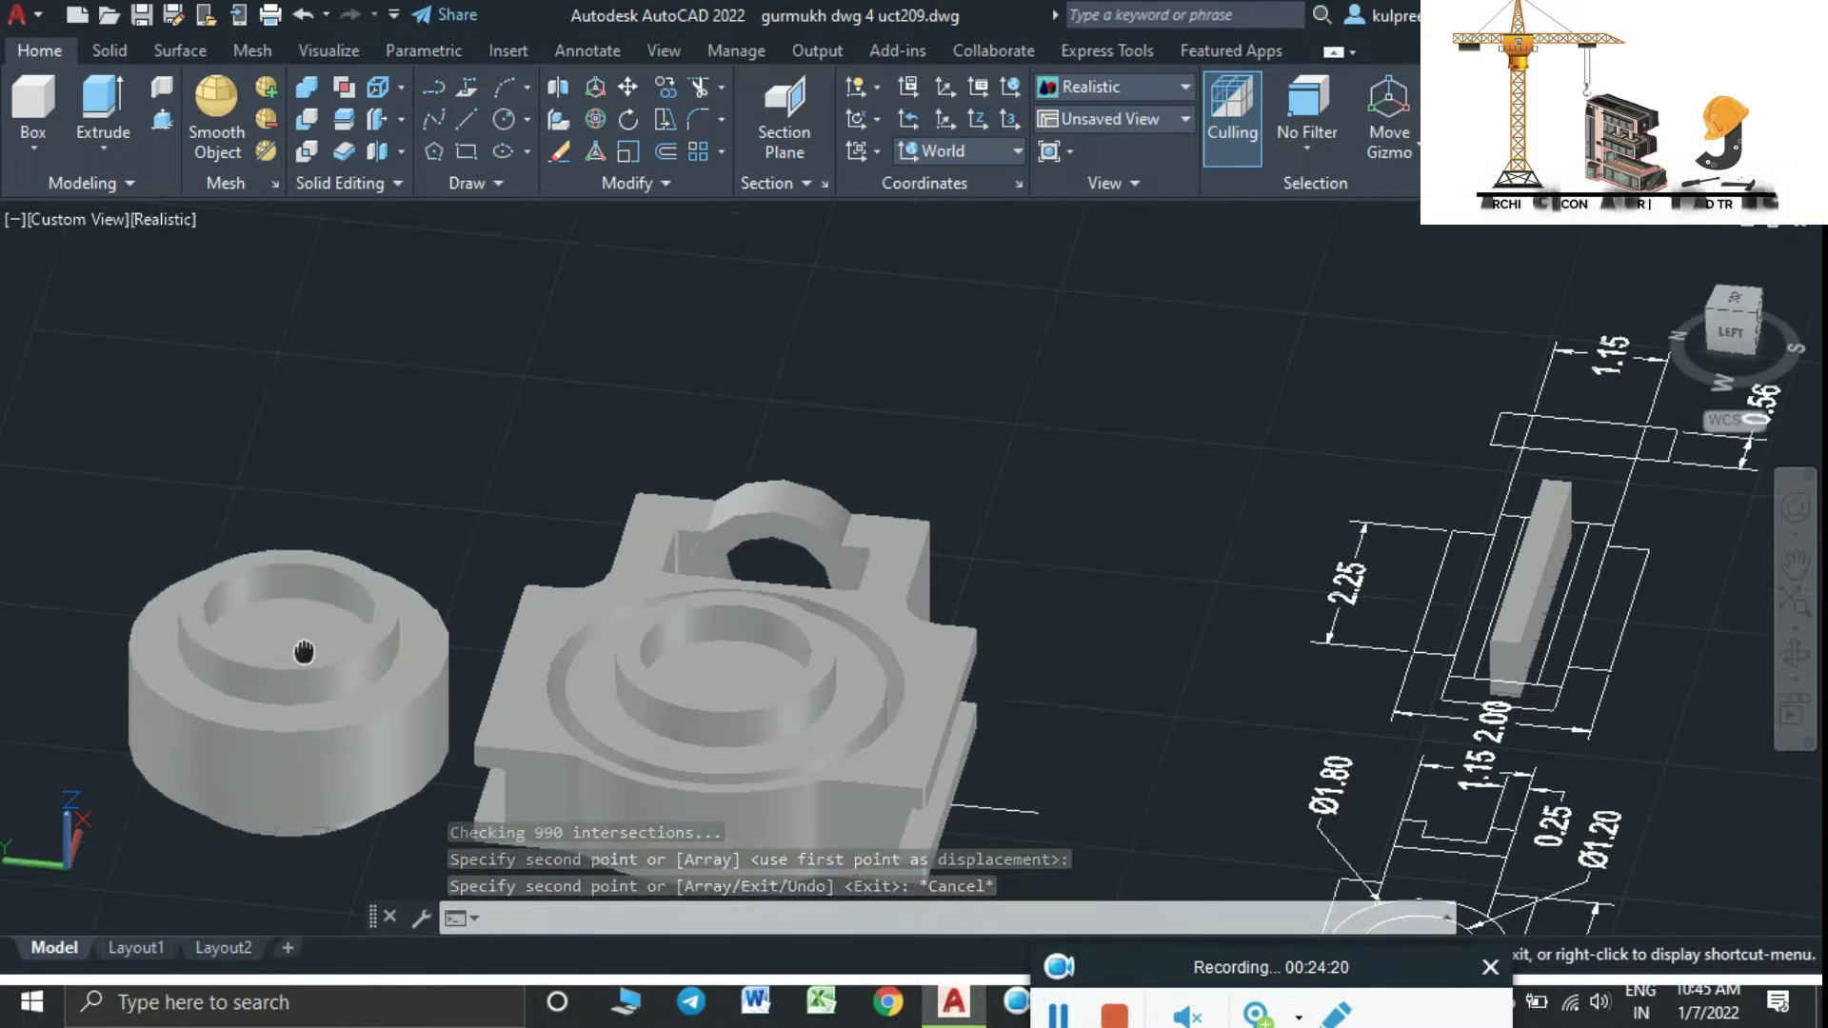
Switch to 2D Wireframe and view the plan drawing's Ø2.22 and Ø3.60 circles from above
scroll(356, 631, up, 3)
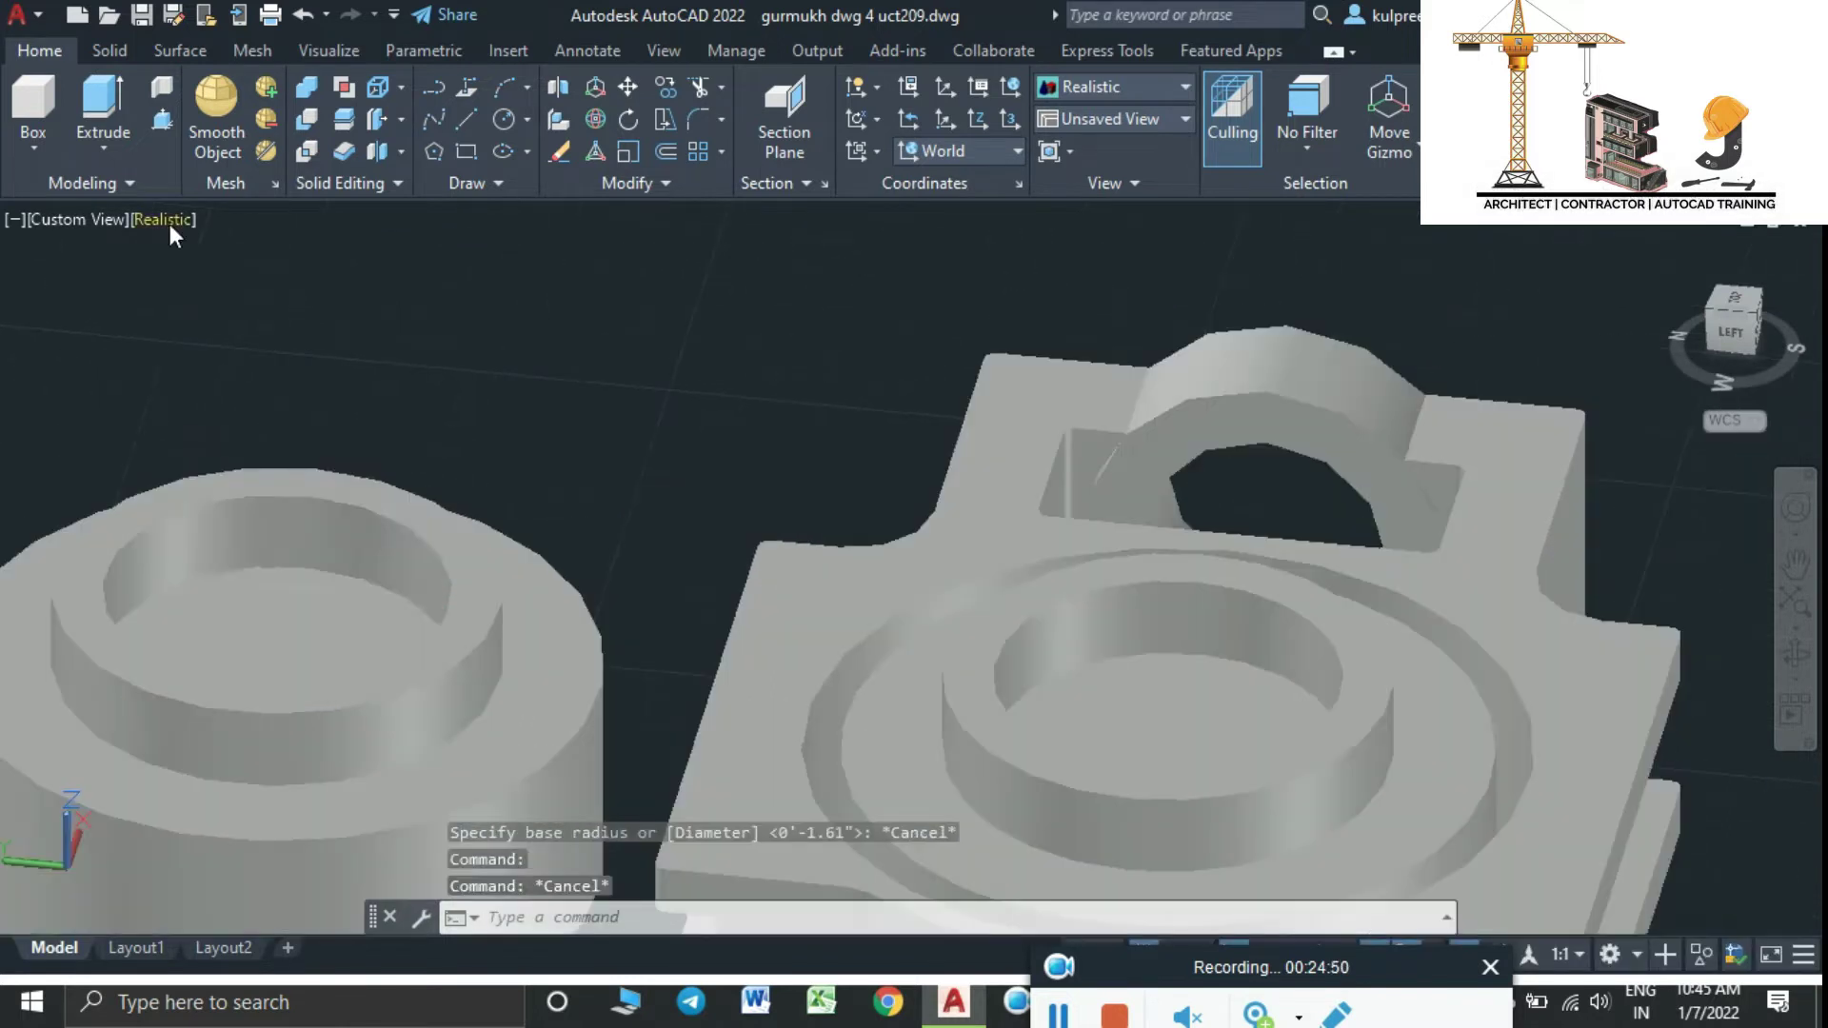
click(168, 220)
click(271, 286)
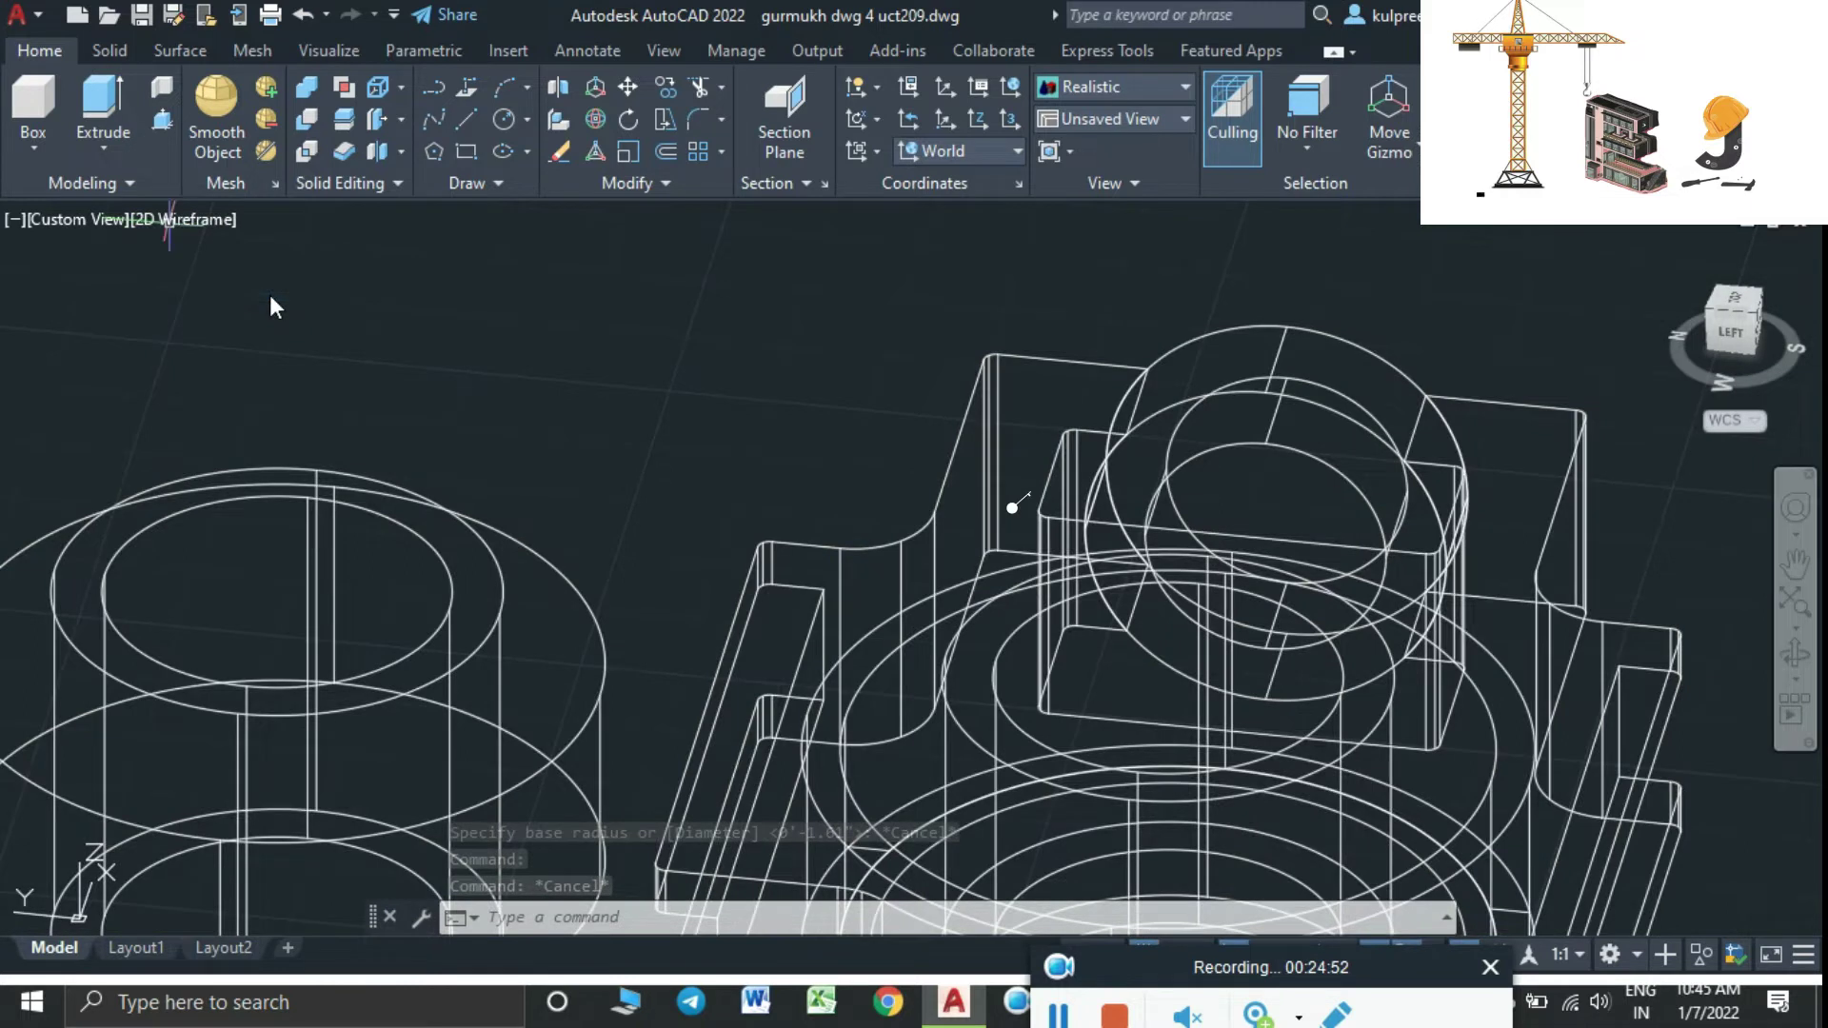
middle_drag(276, 581, 457, 444)
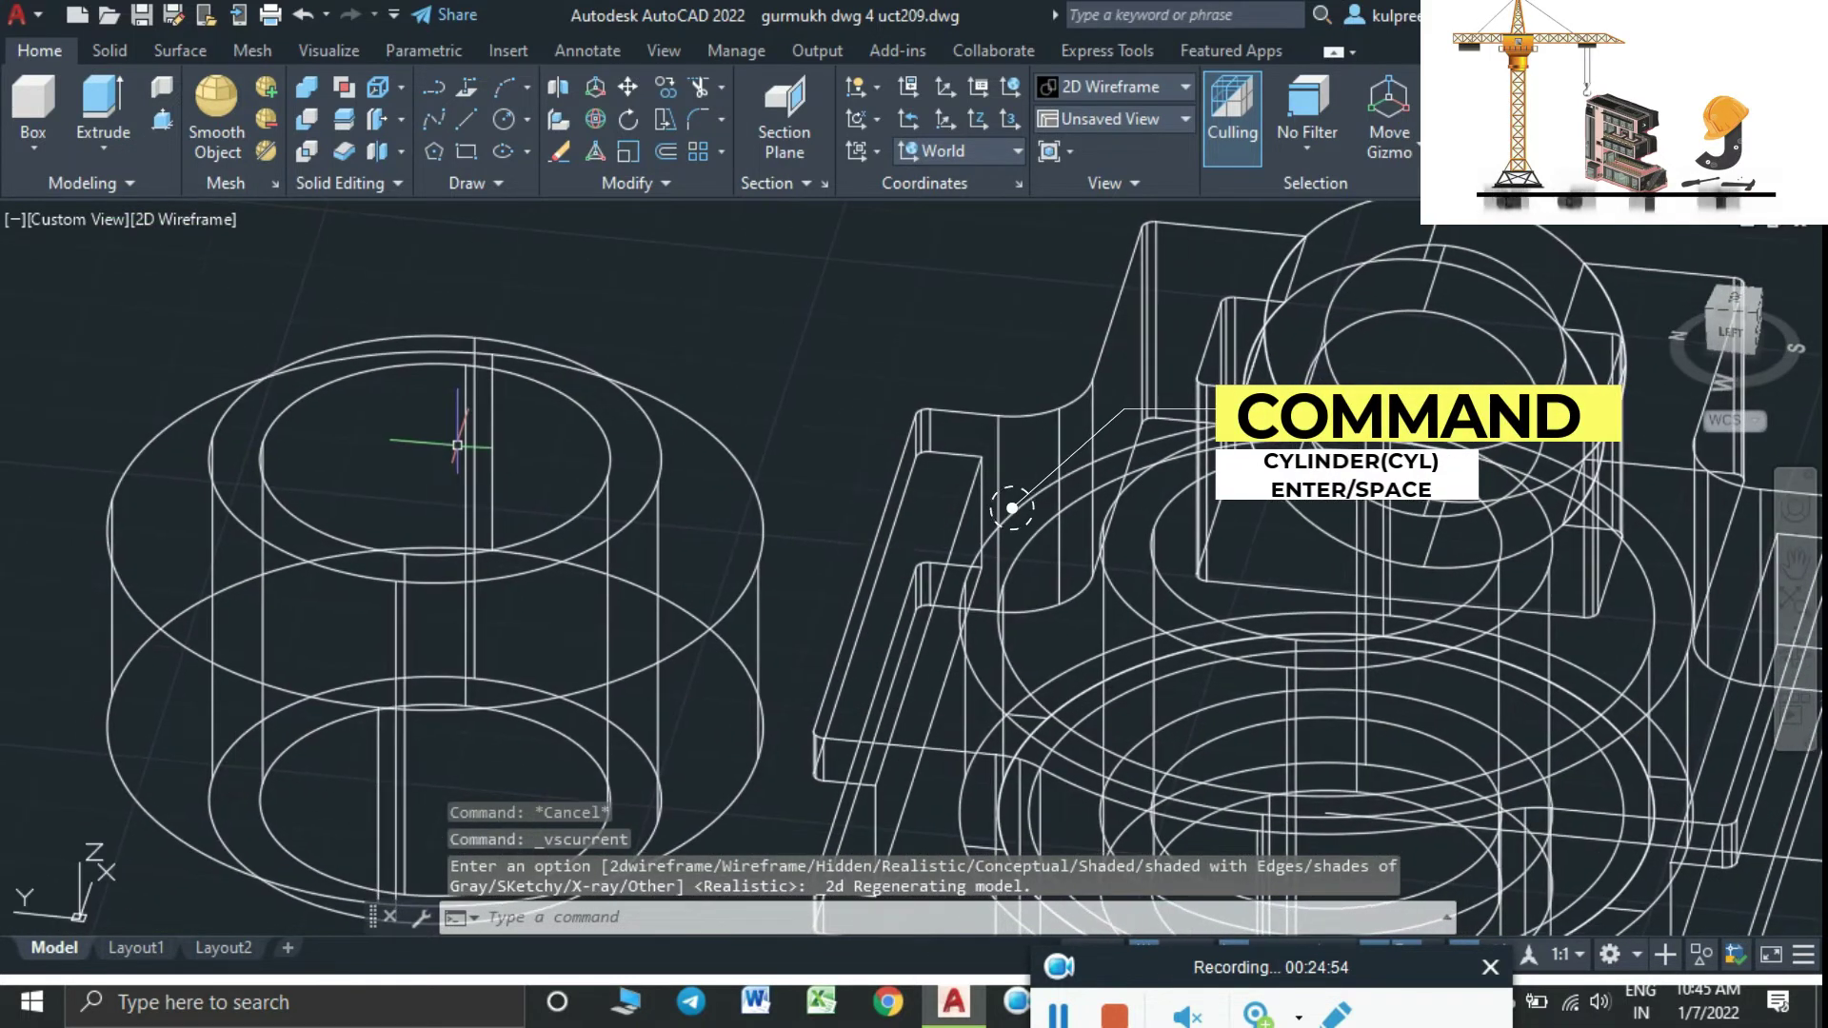
click(551, 557)
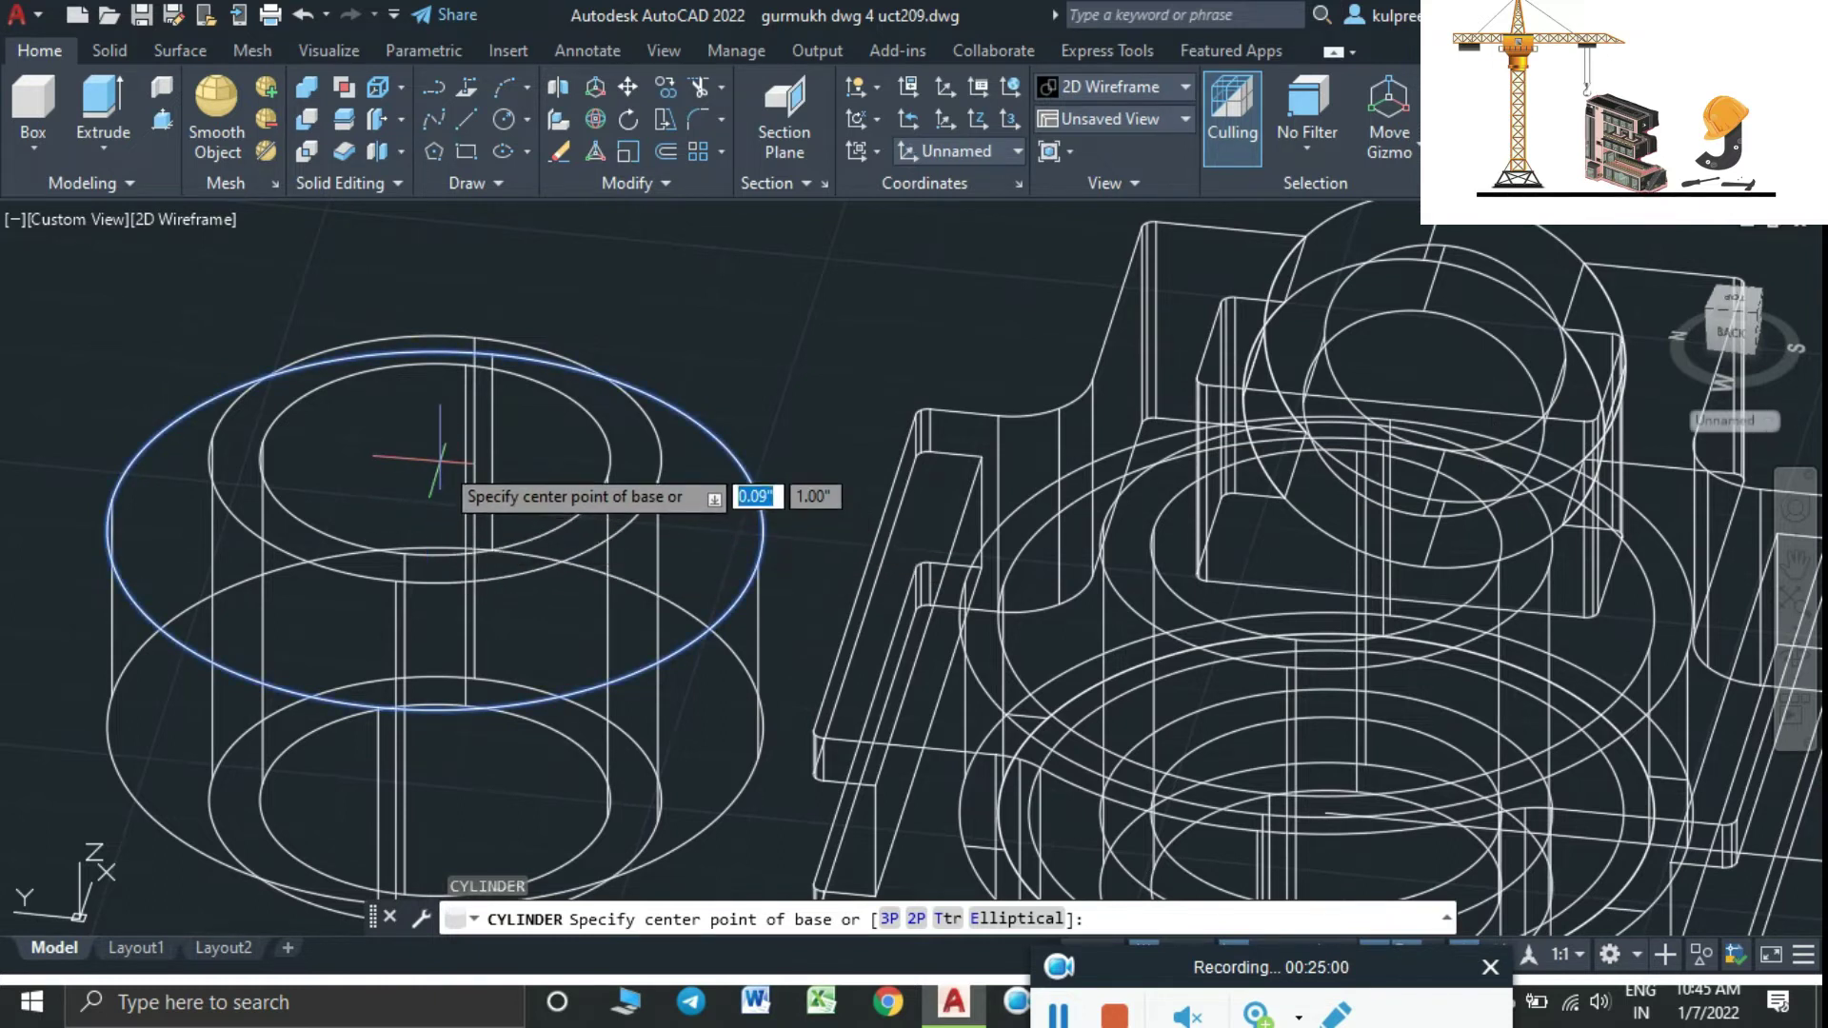
shift+middle_drag(441, 460, 505, 690)
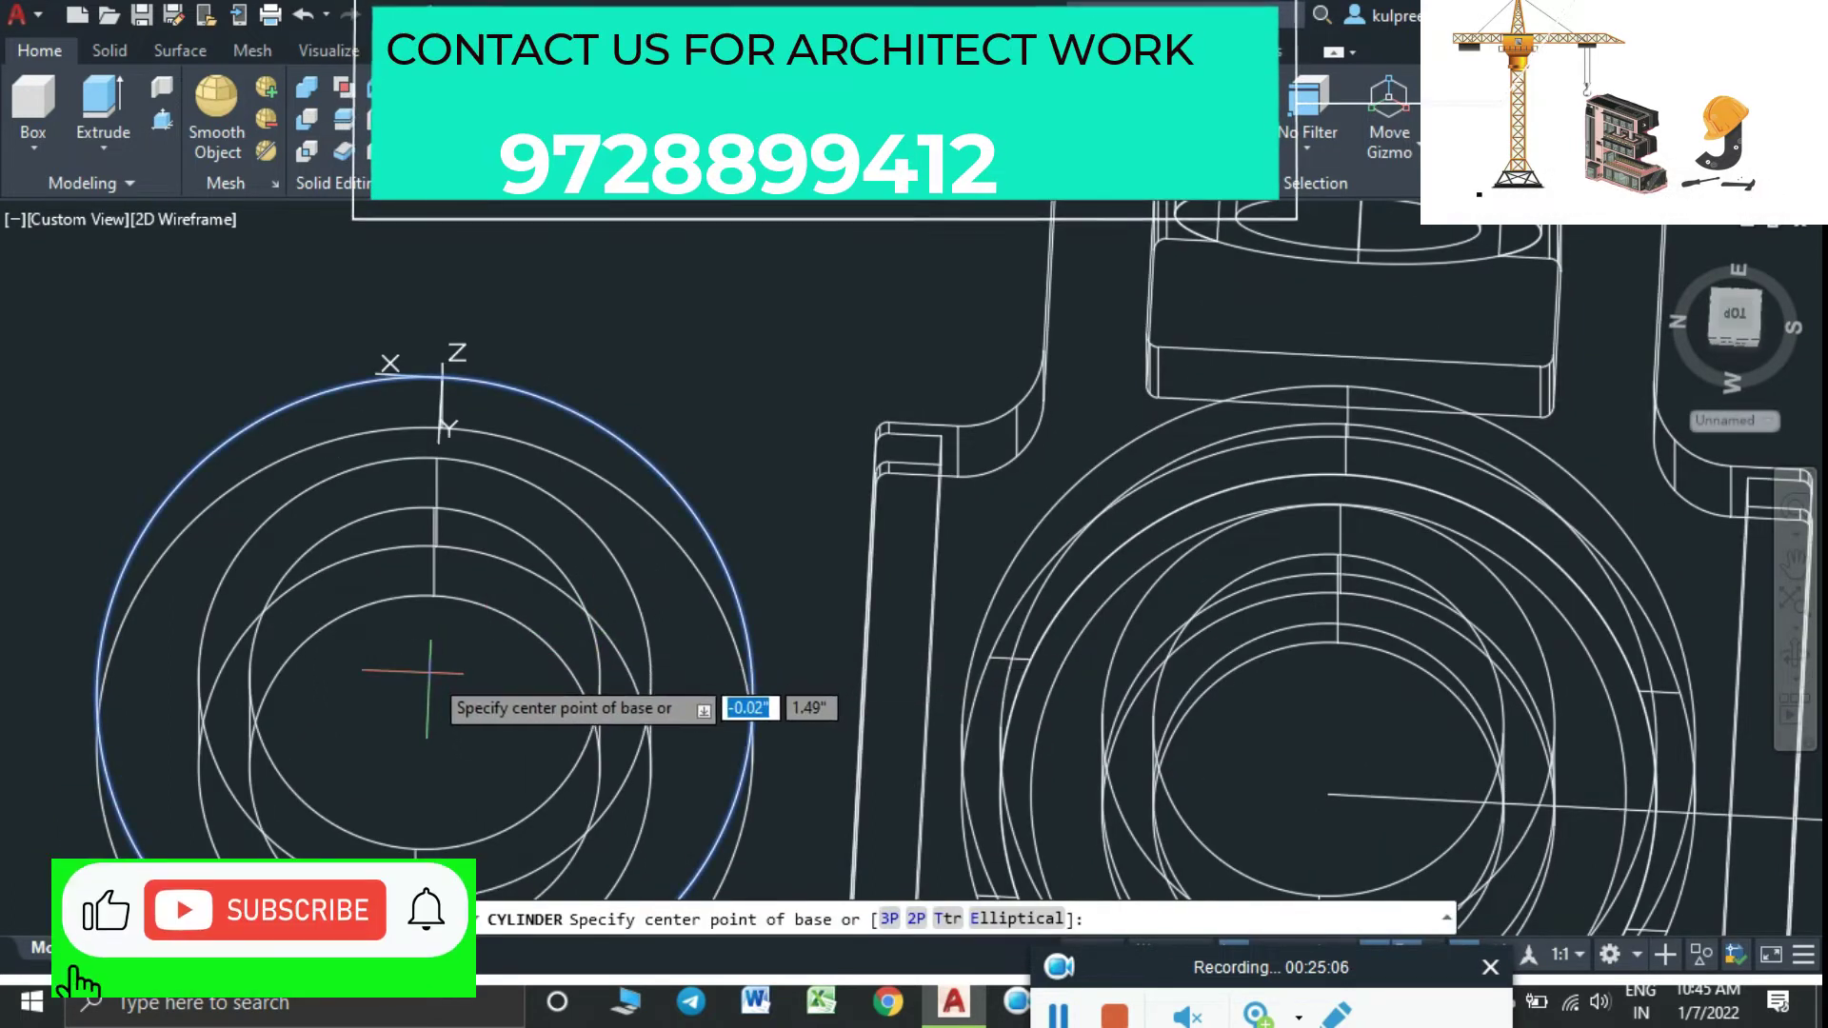
scroll(419, 661, down, 2)
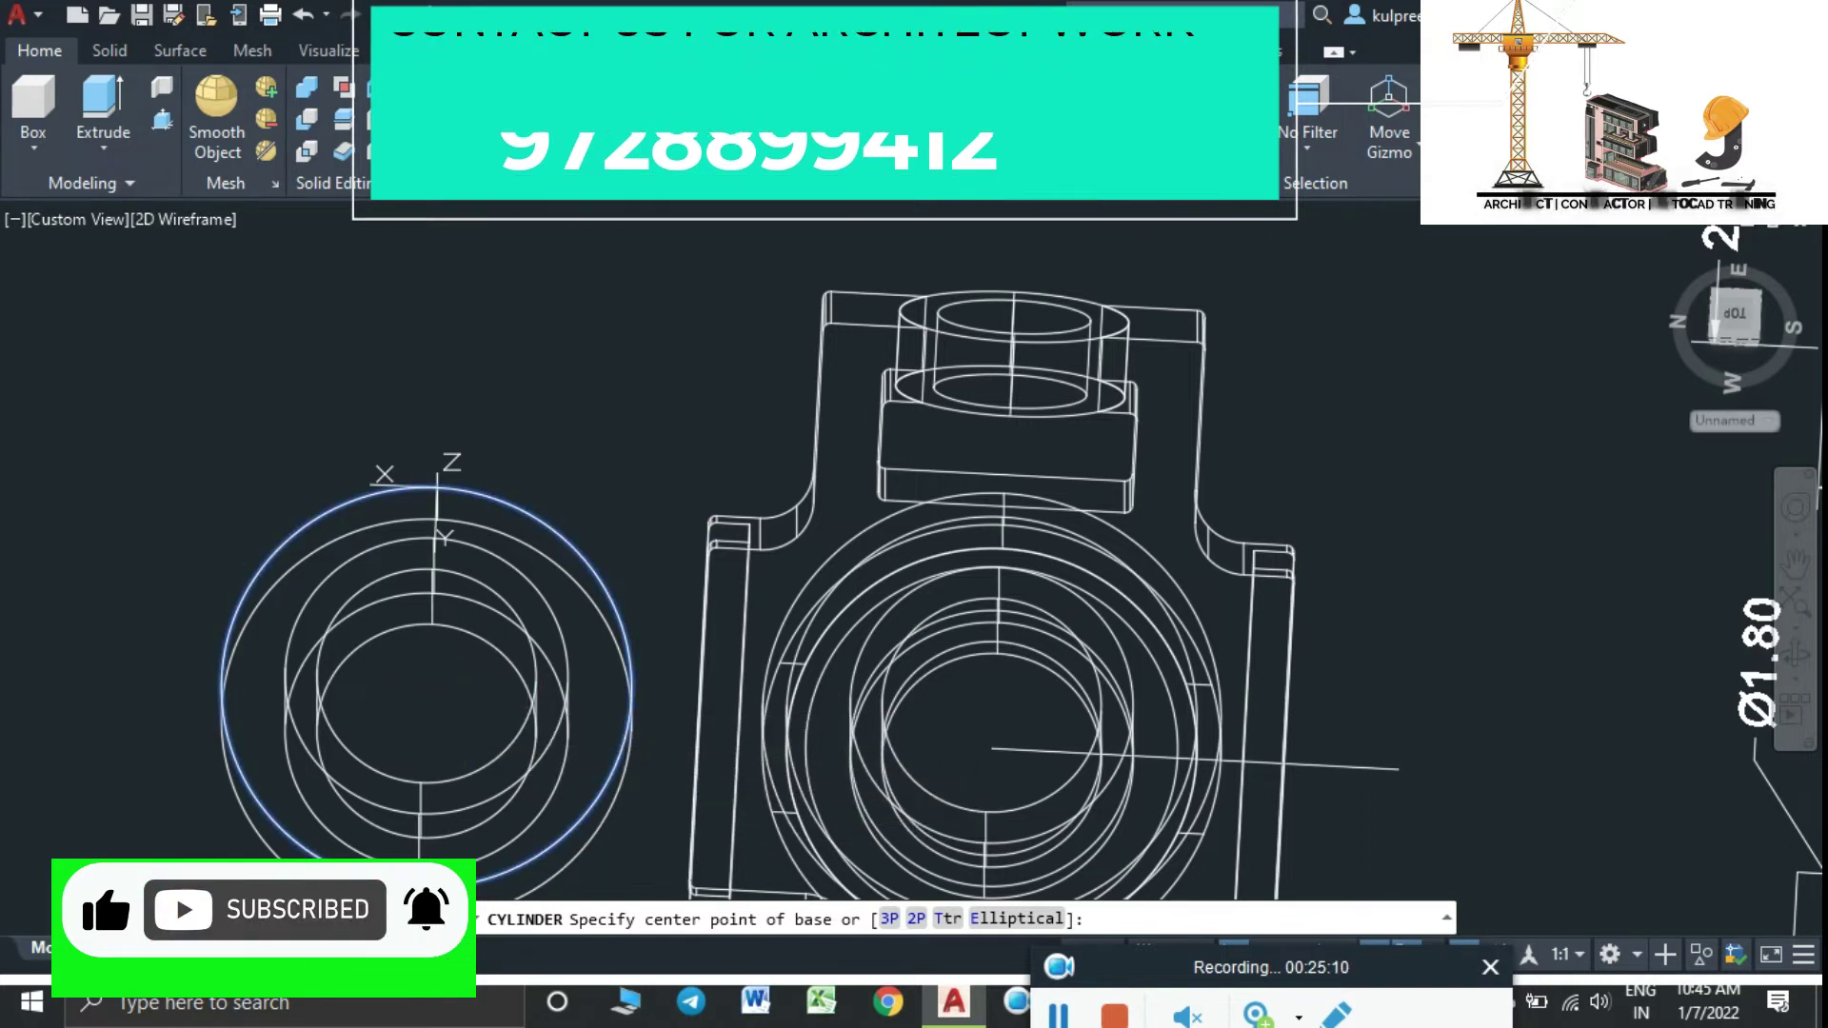
key(Escape)
scroll(472, 697, down, 4)
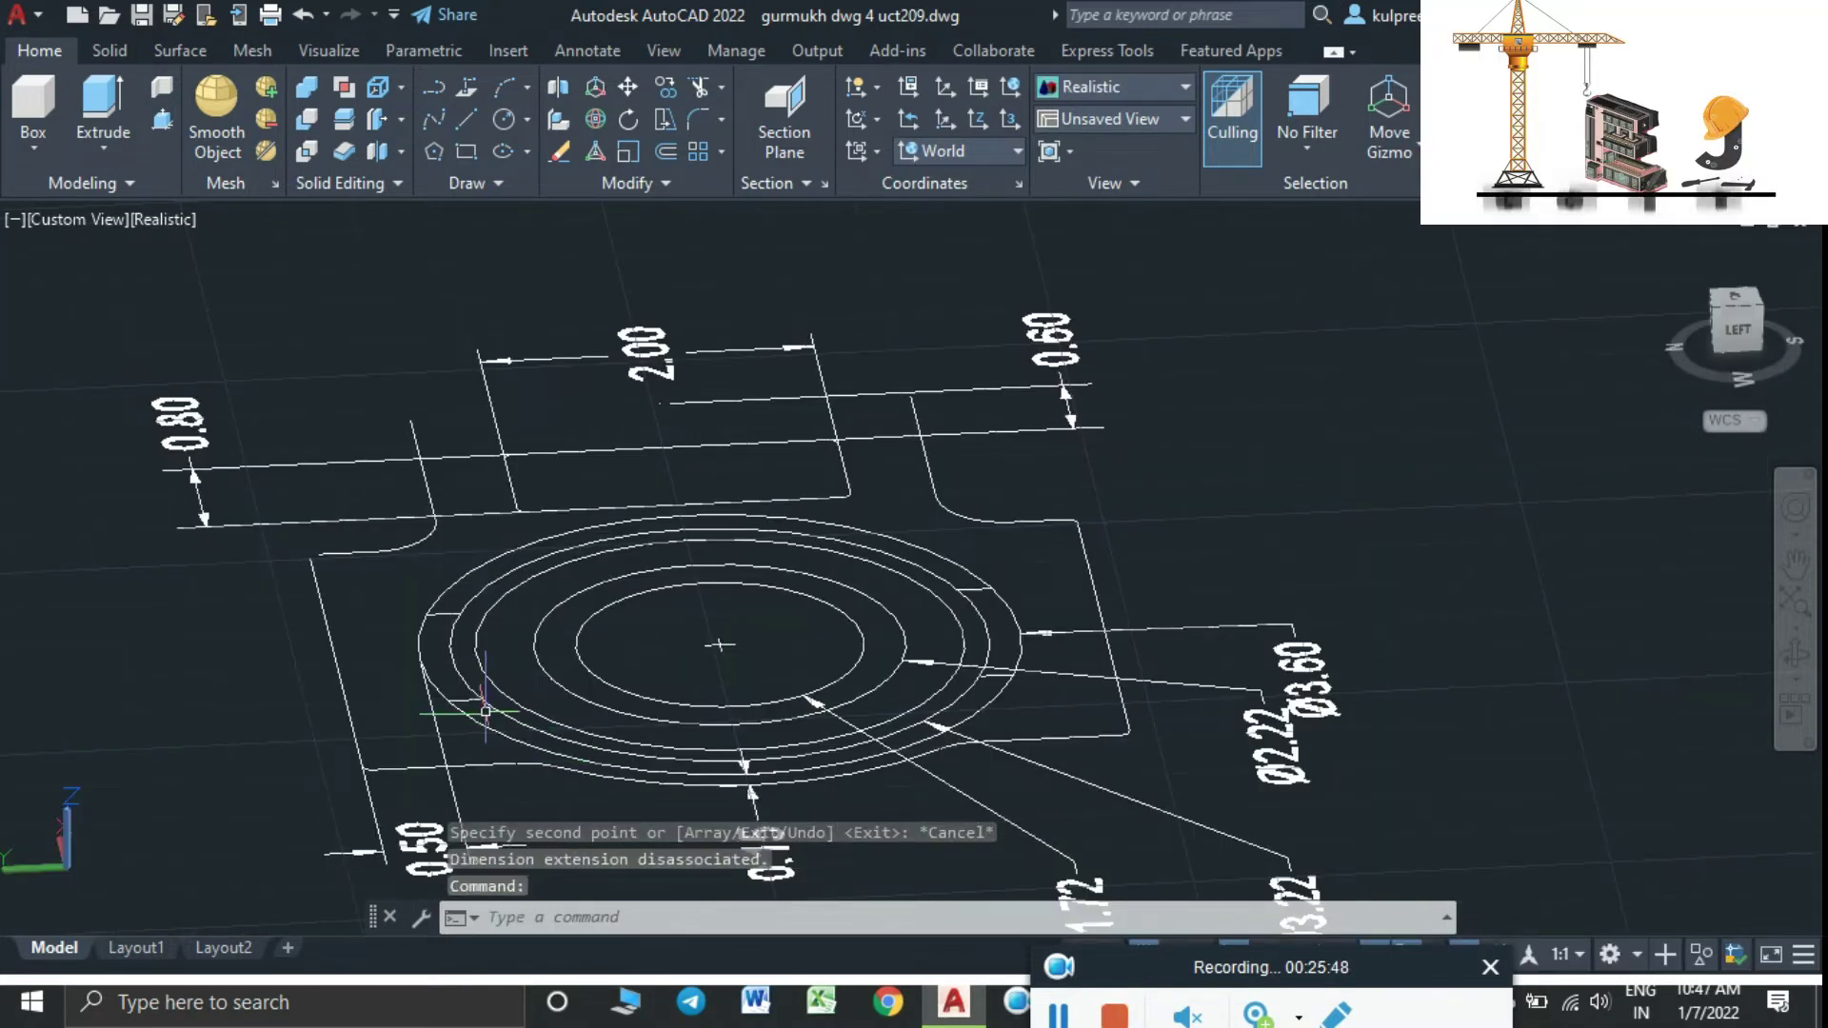
Build a 1.15-high solid cylinder on the concentric circles of the Ø2.22/Ø3.60 plan view
scroll(486, 711, up, 3)
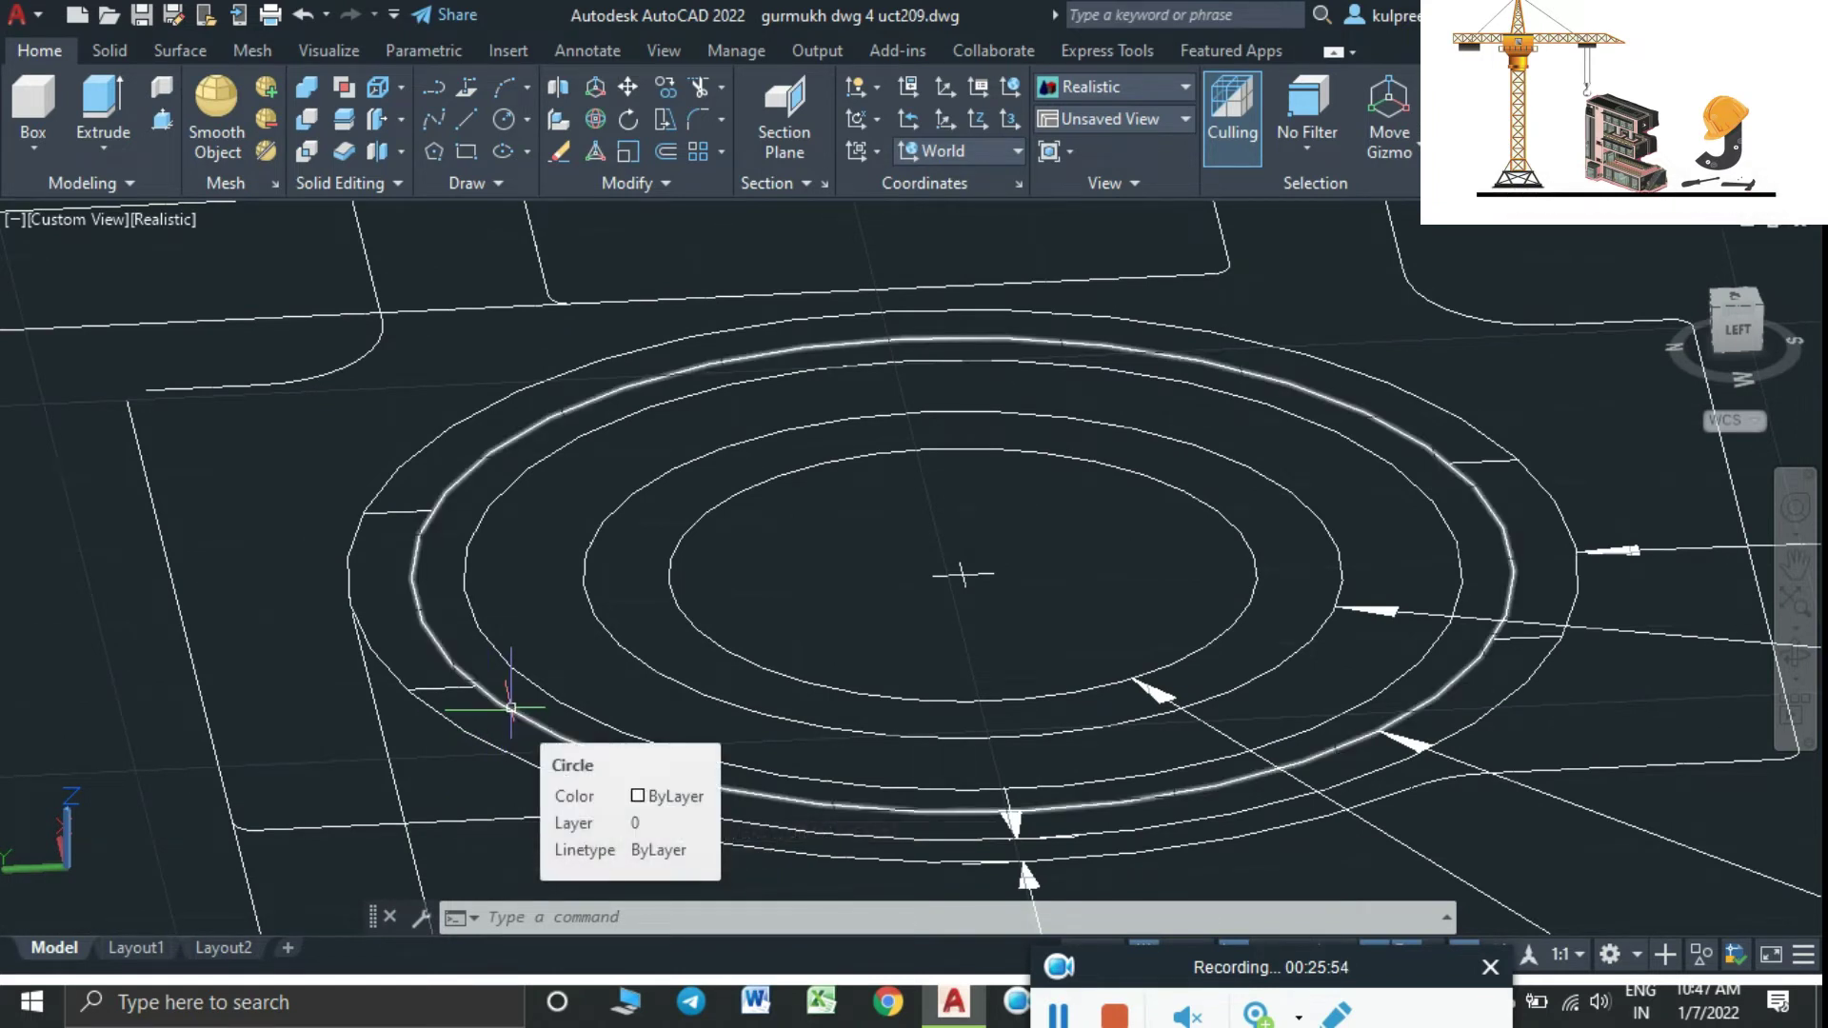
click(511, 707)
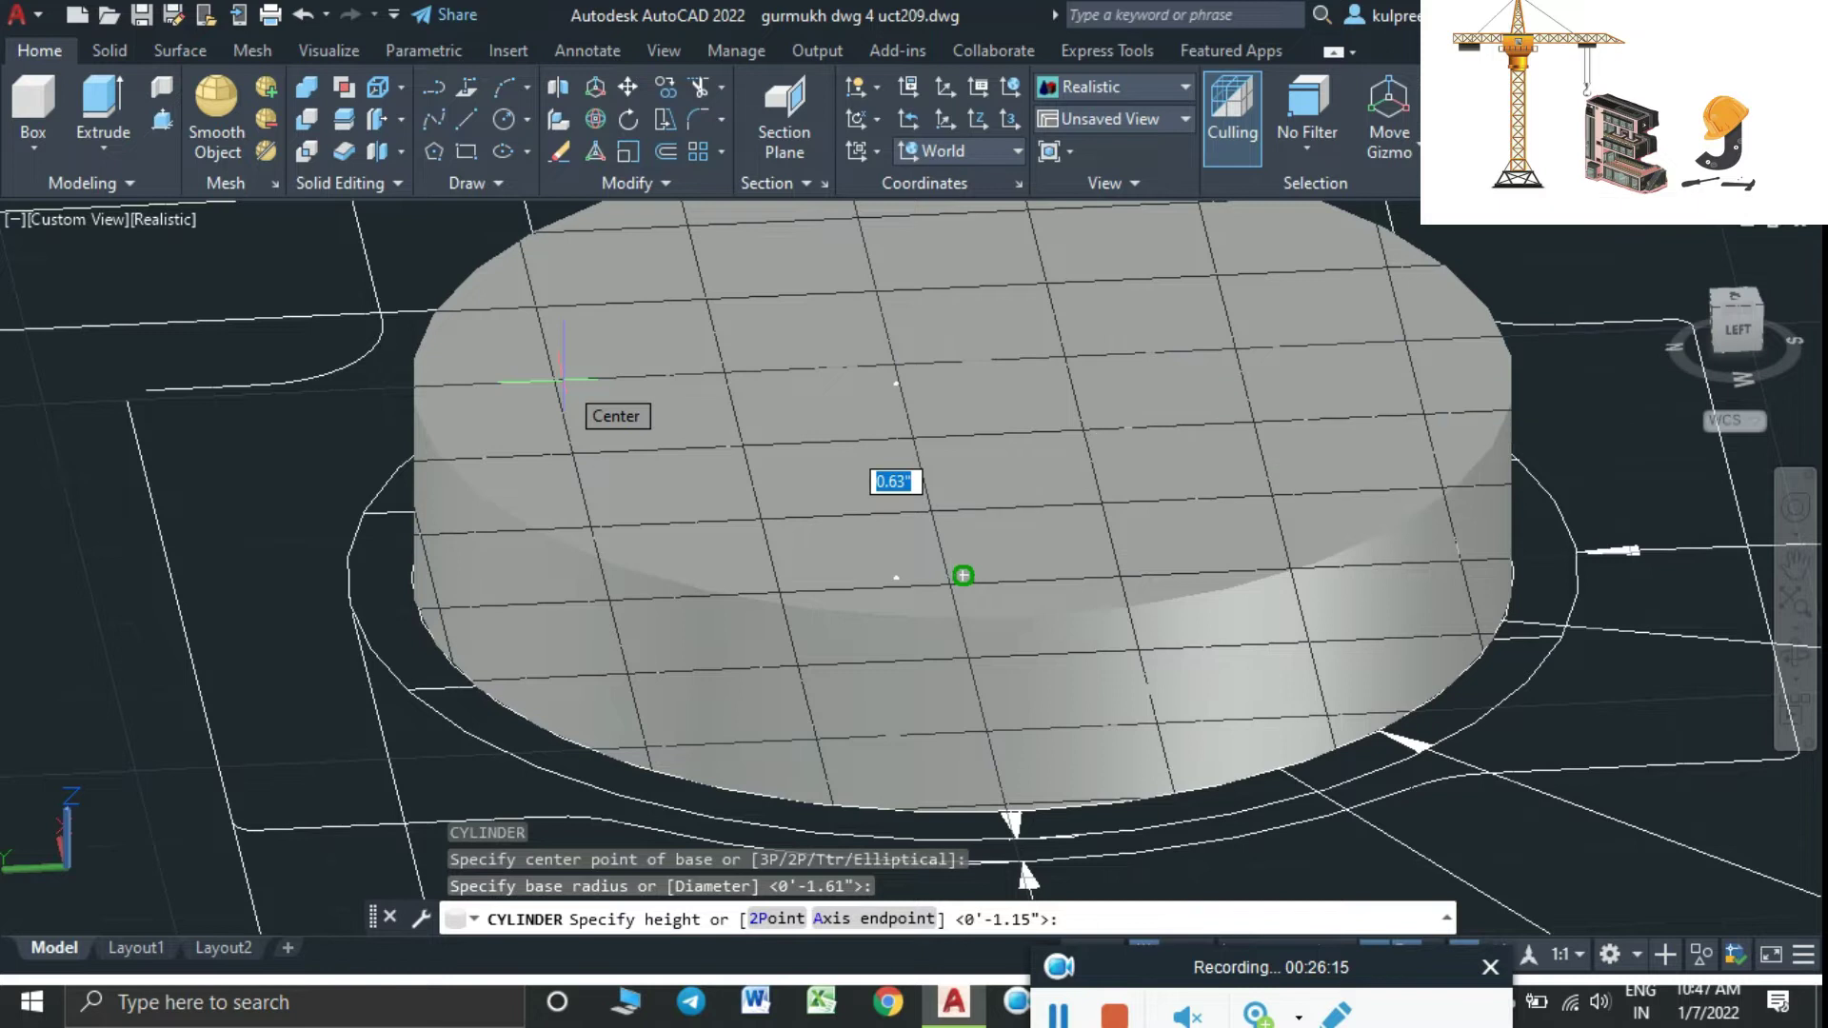
scroll(564, 381, down, 5)
middle_drag(661, 427, 790, 861)
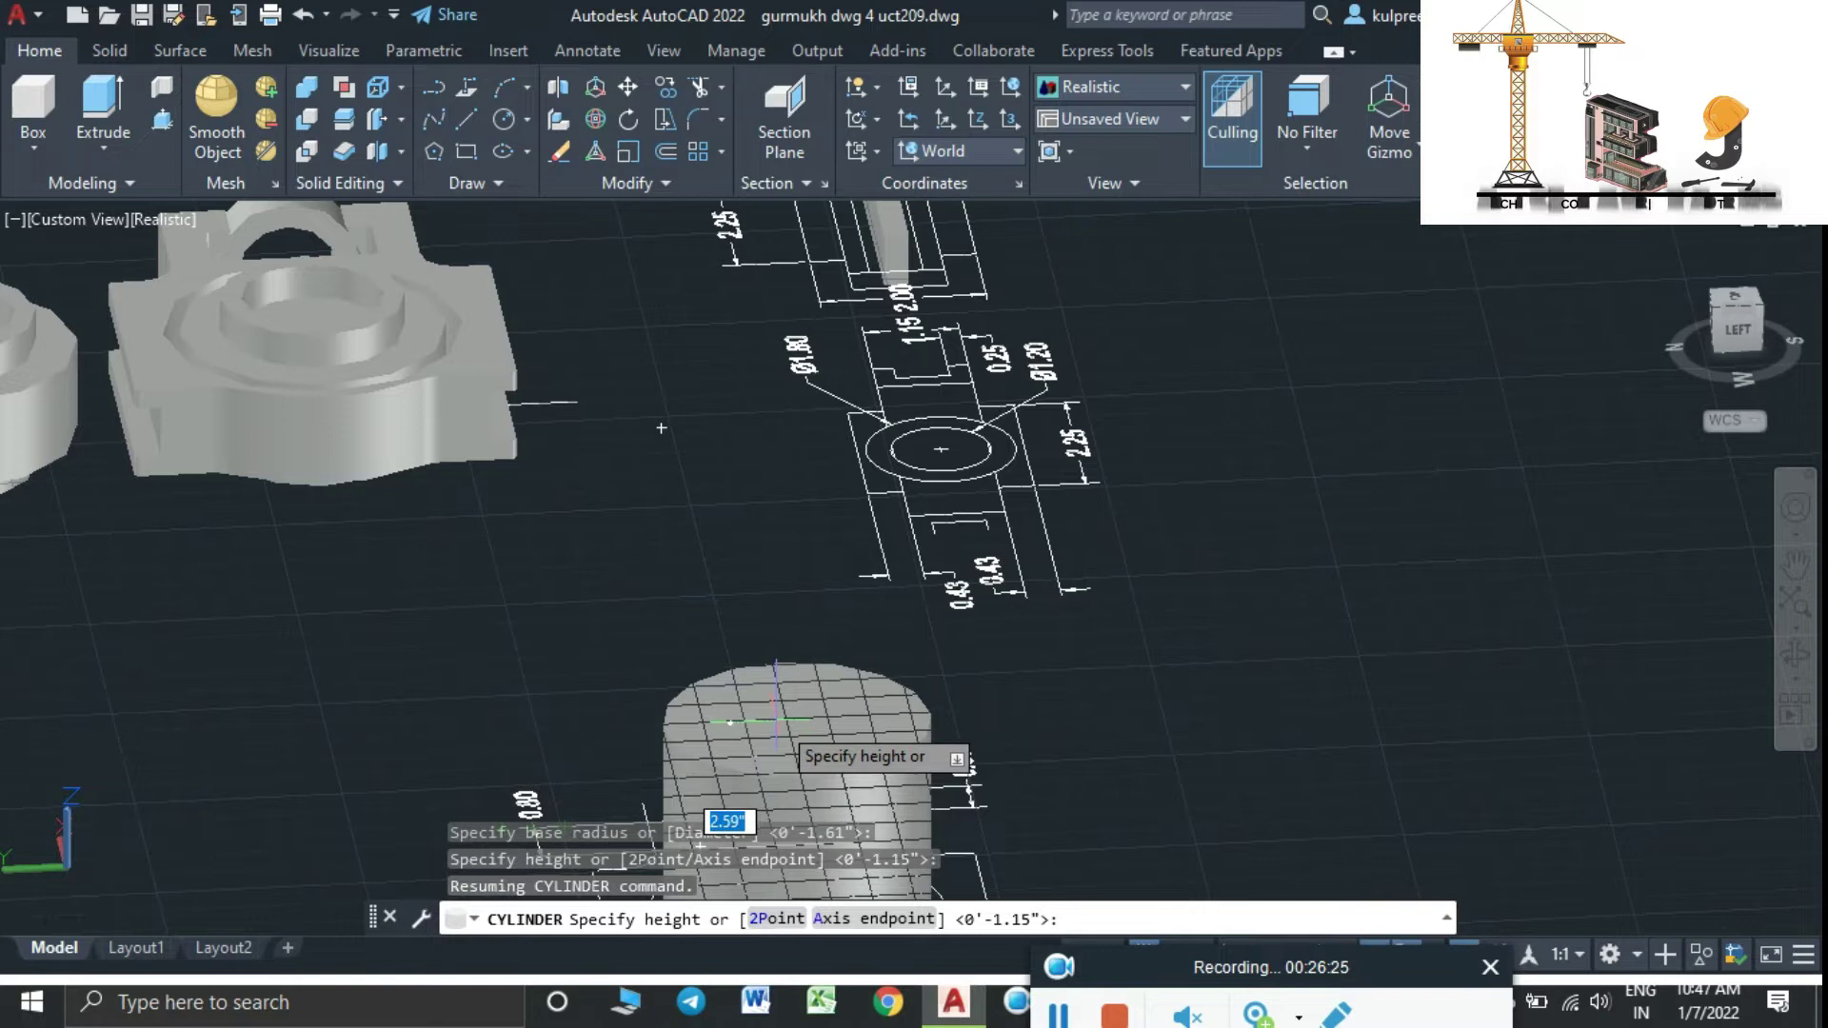
scroll(774, 721, up, 1)
scroll(767, 700, up, 2)
scroll(762, 671, up, 2)
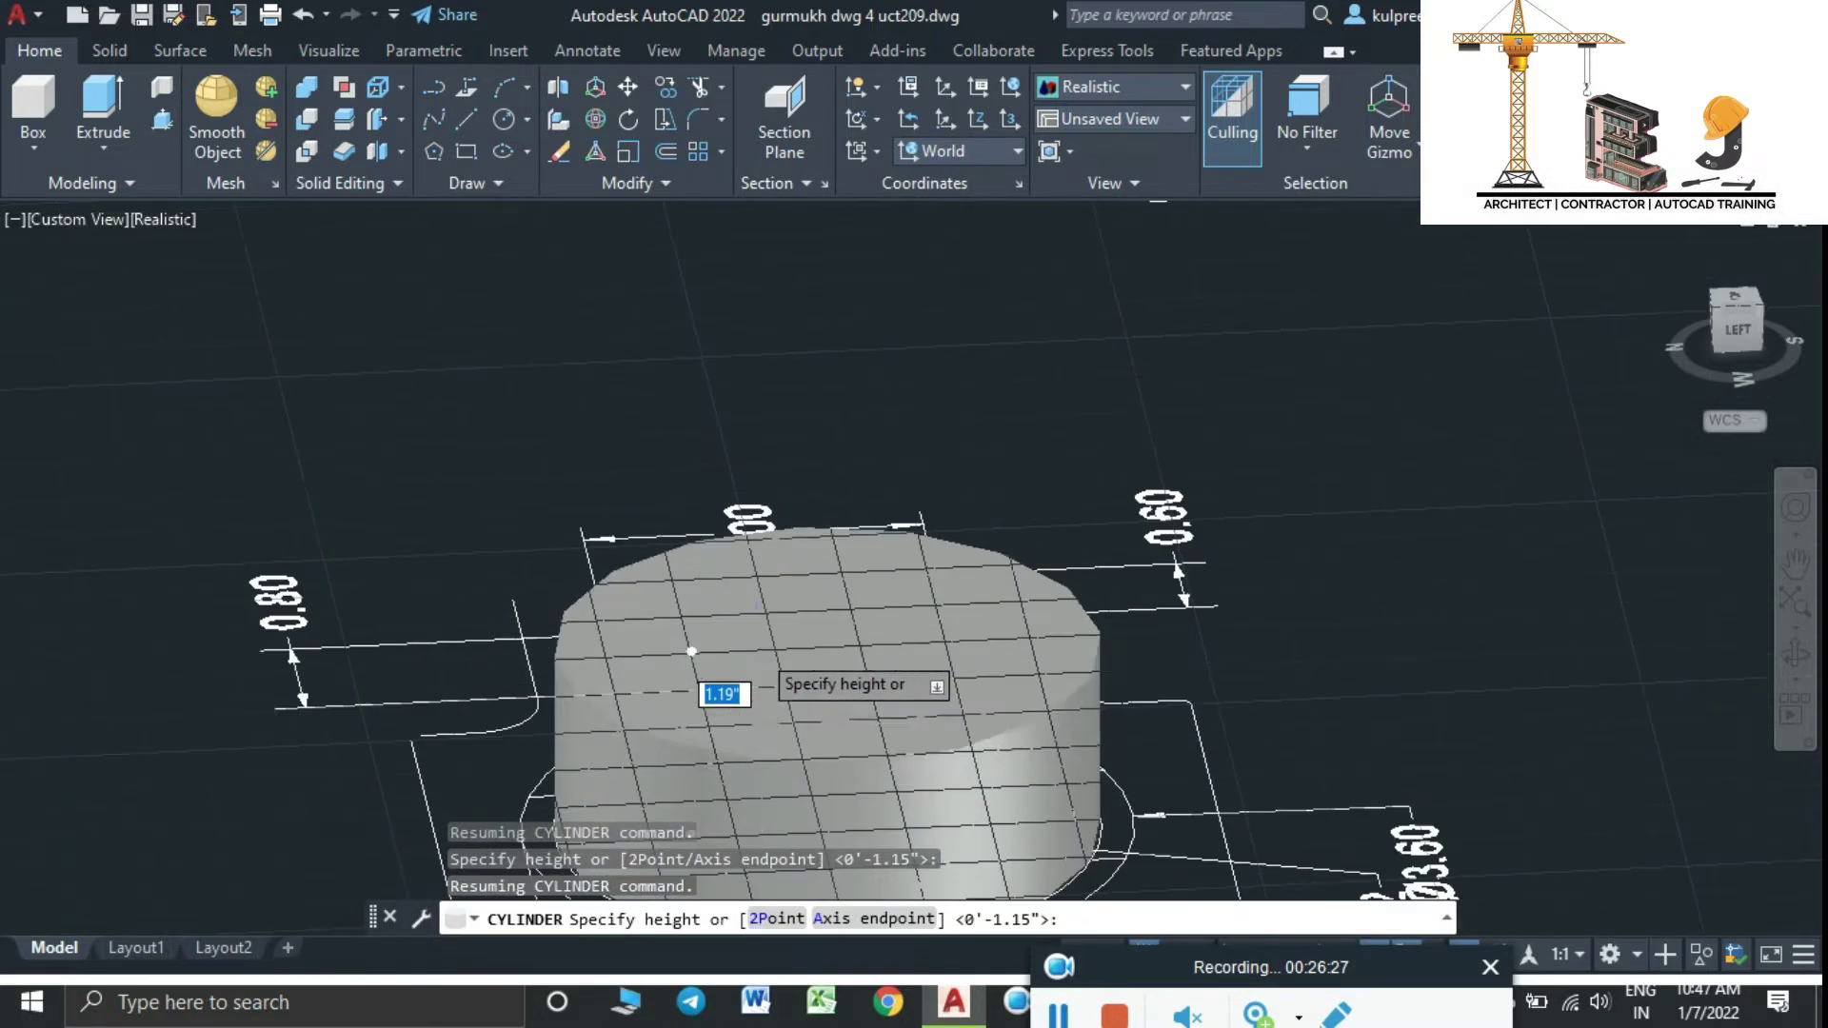
middle_drag(760, 664, 769, 428)
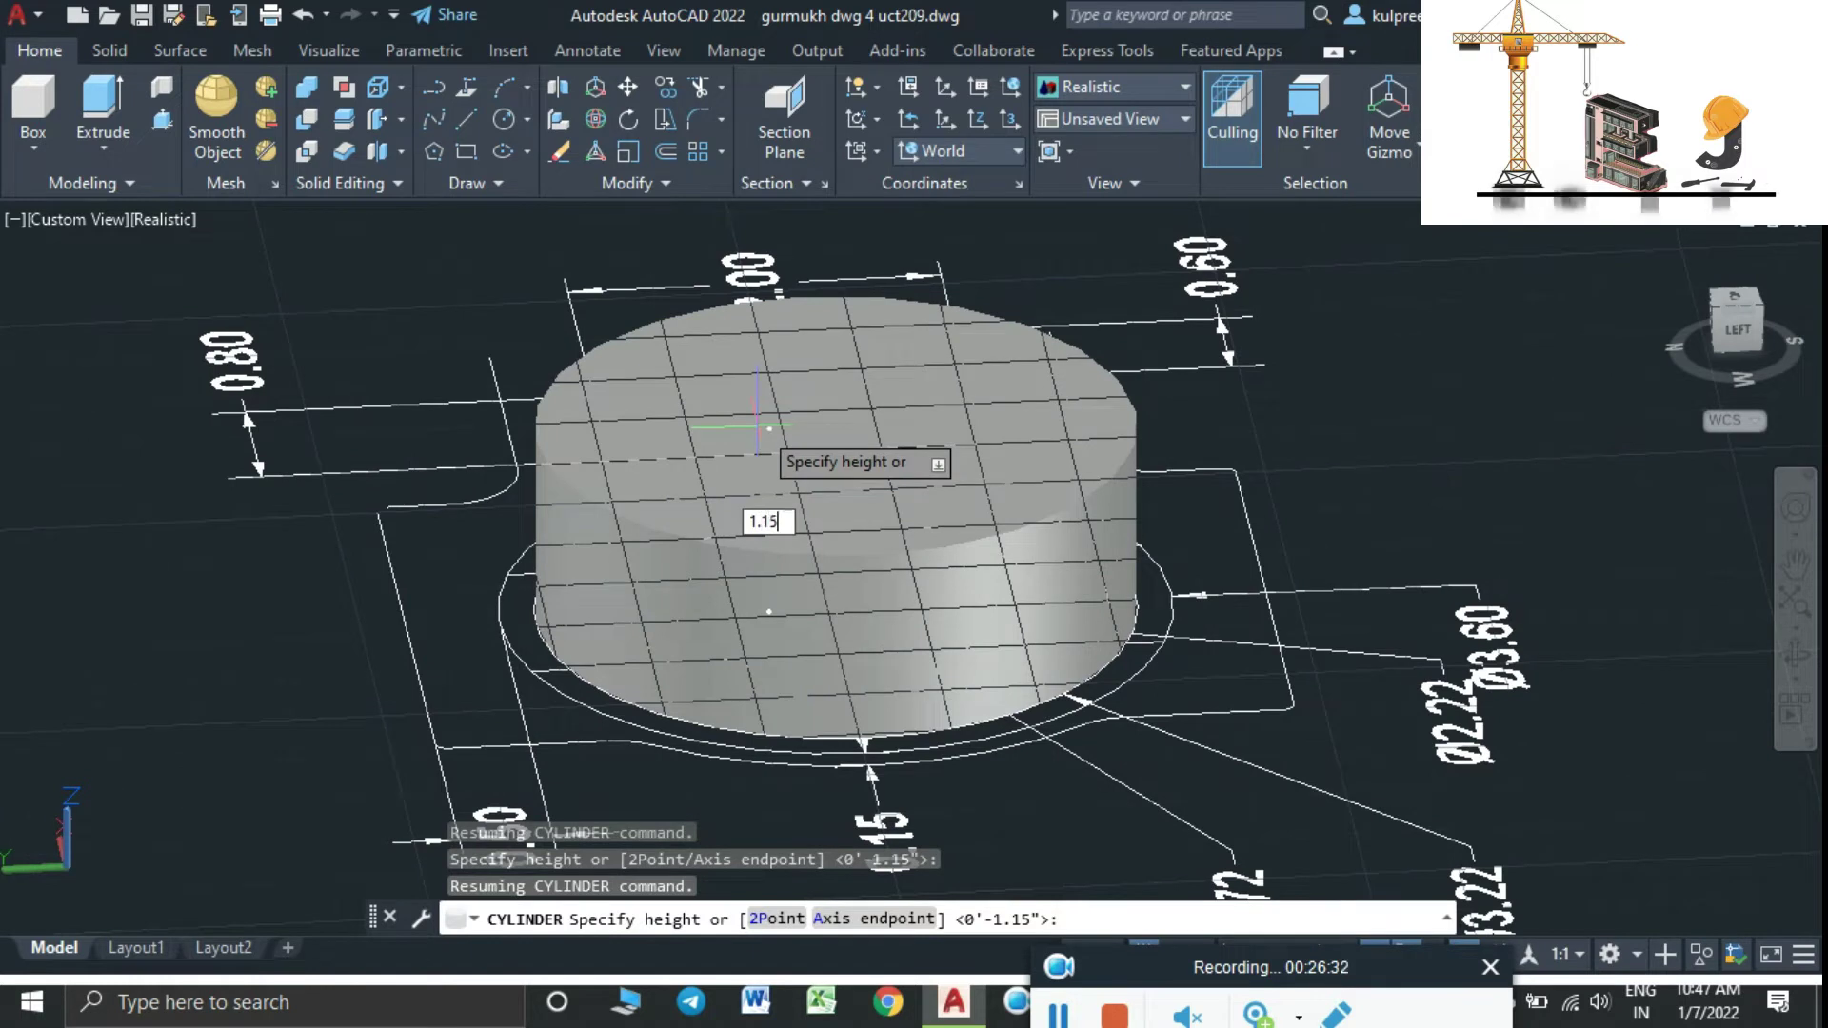
key(Return)
right_click(785, 460)
key(Escape)
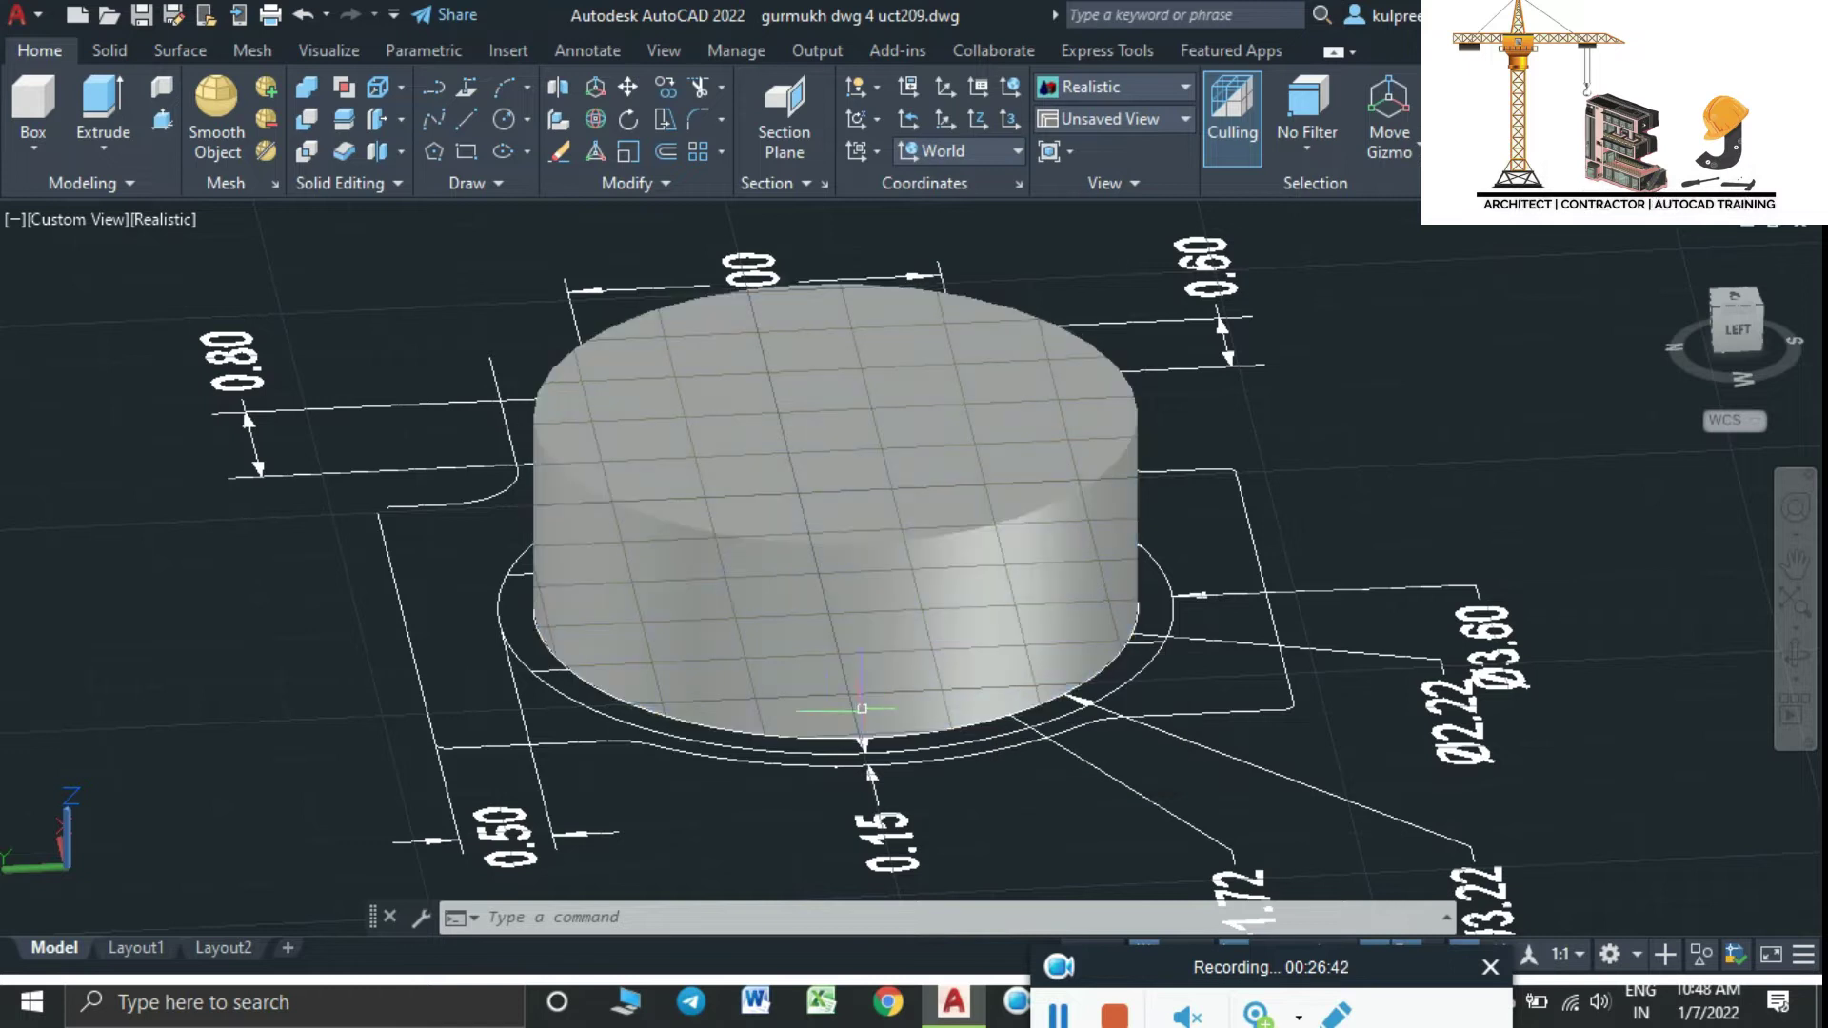
Switch the model's visual style to 2D Wireframe
click(778, 749)
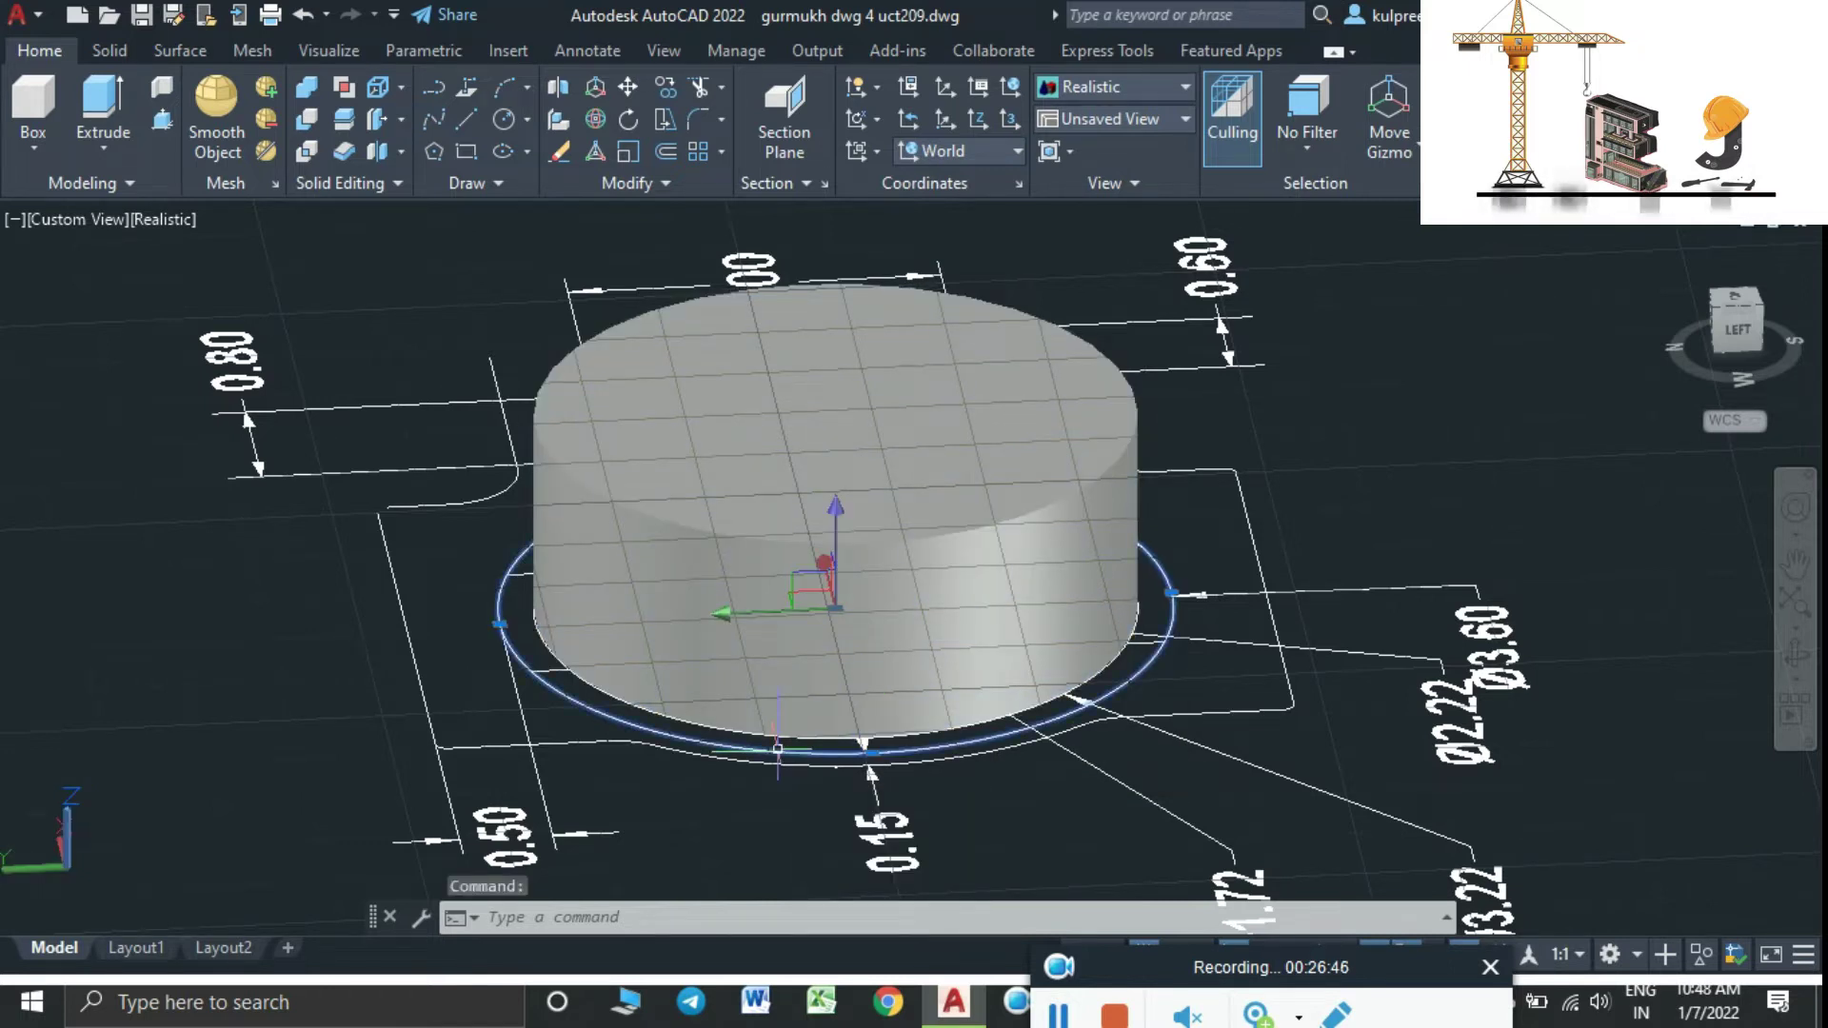
key(Escape)
text(C)
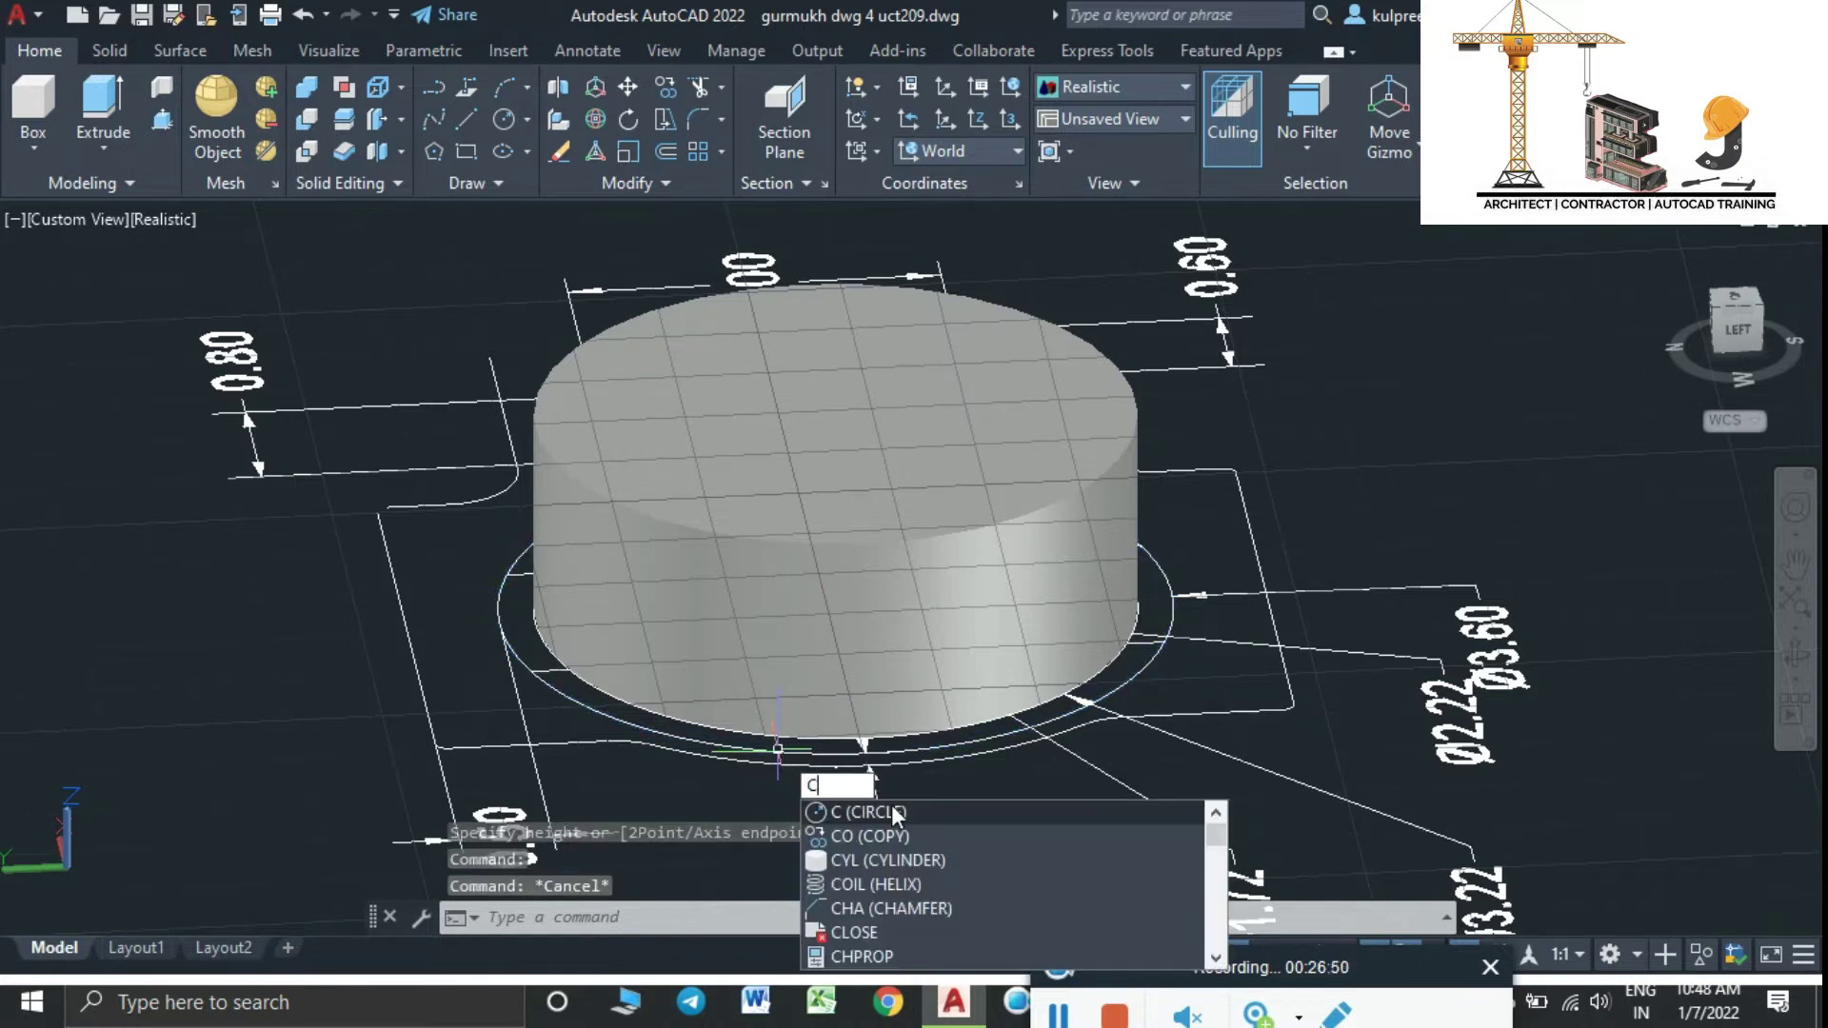
click(886, 860)
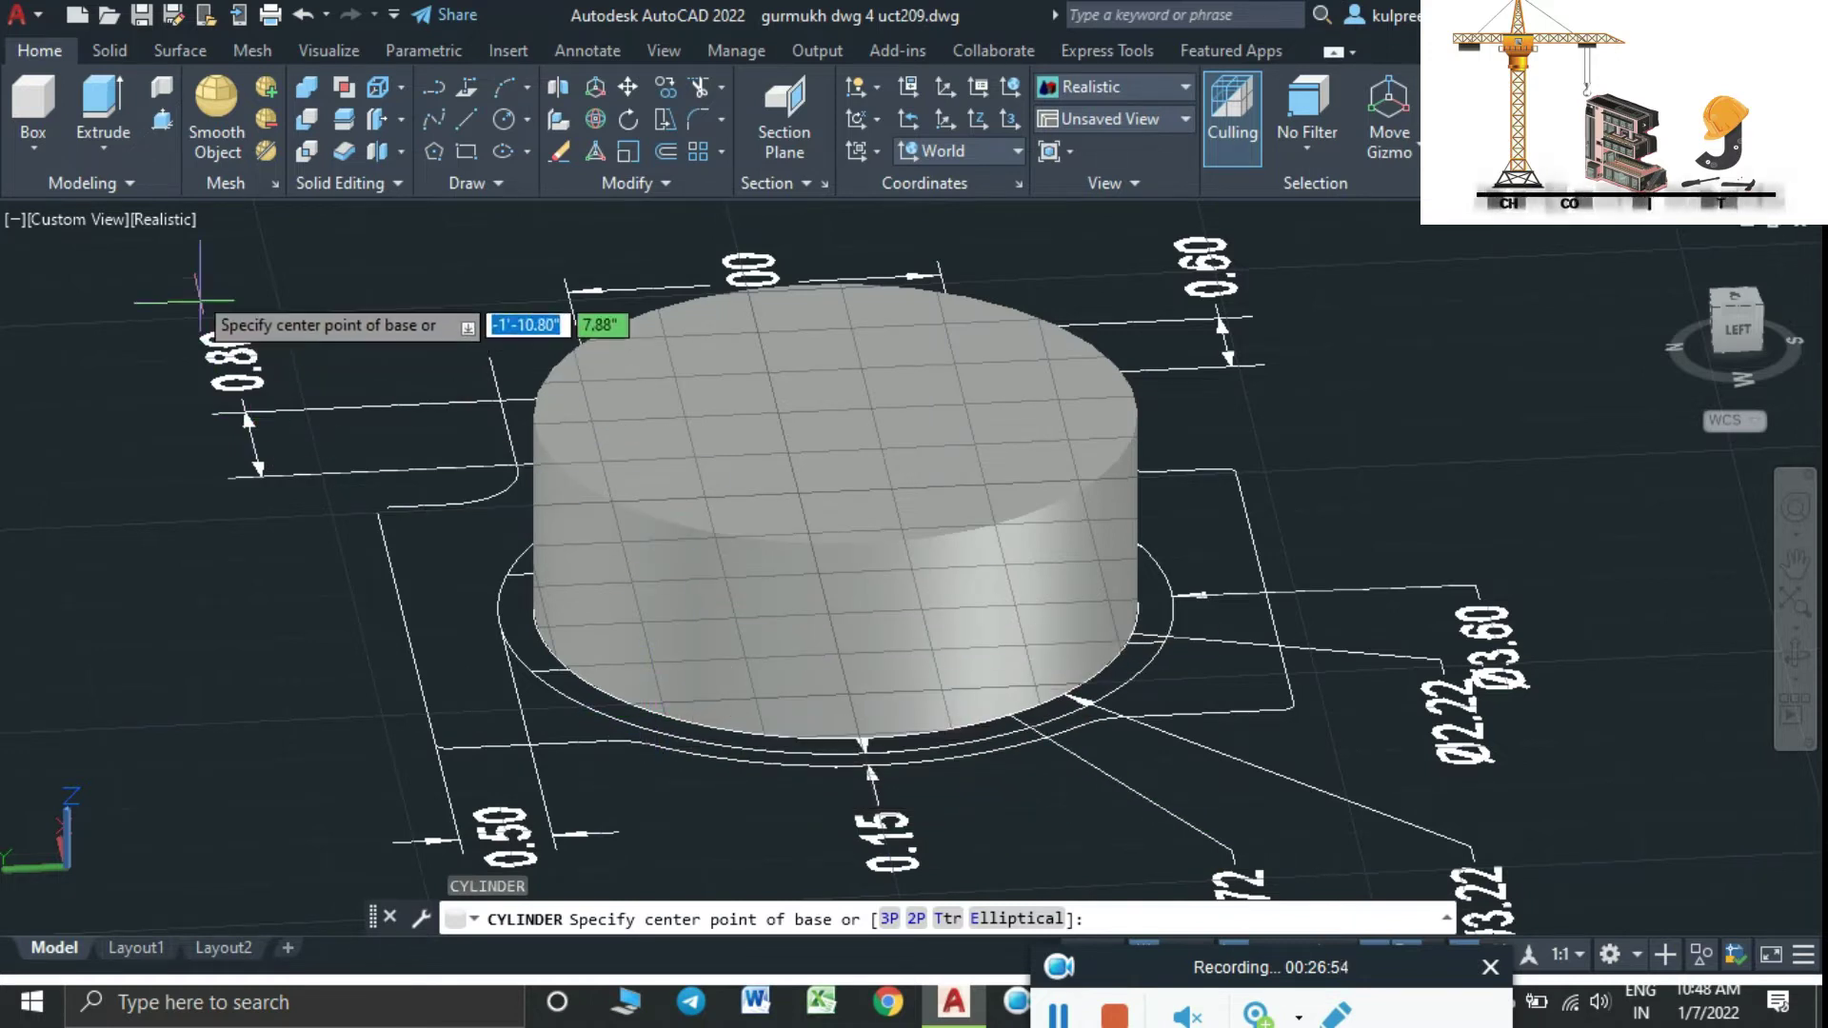
key(Escape)
click(164, 219)
click(252, 286)
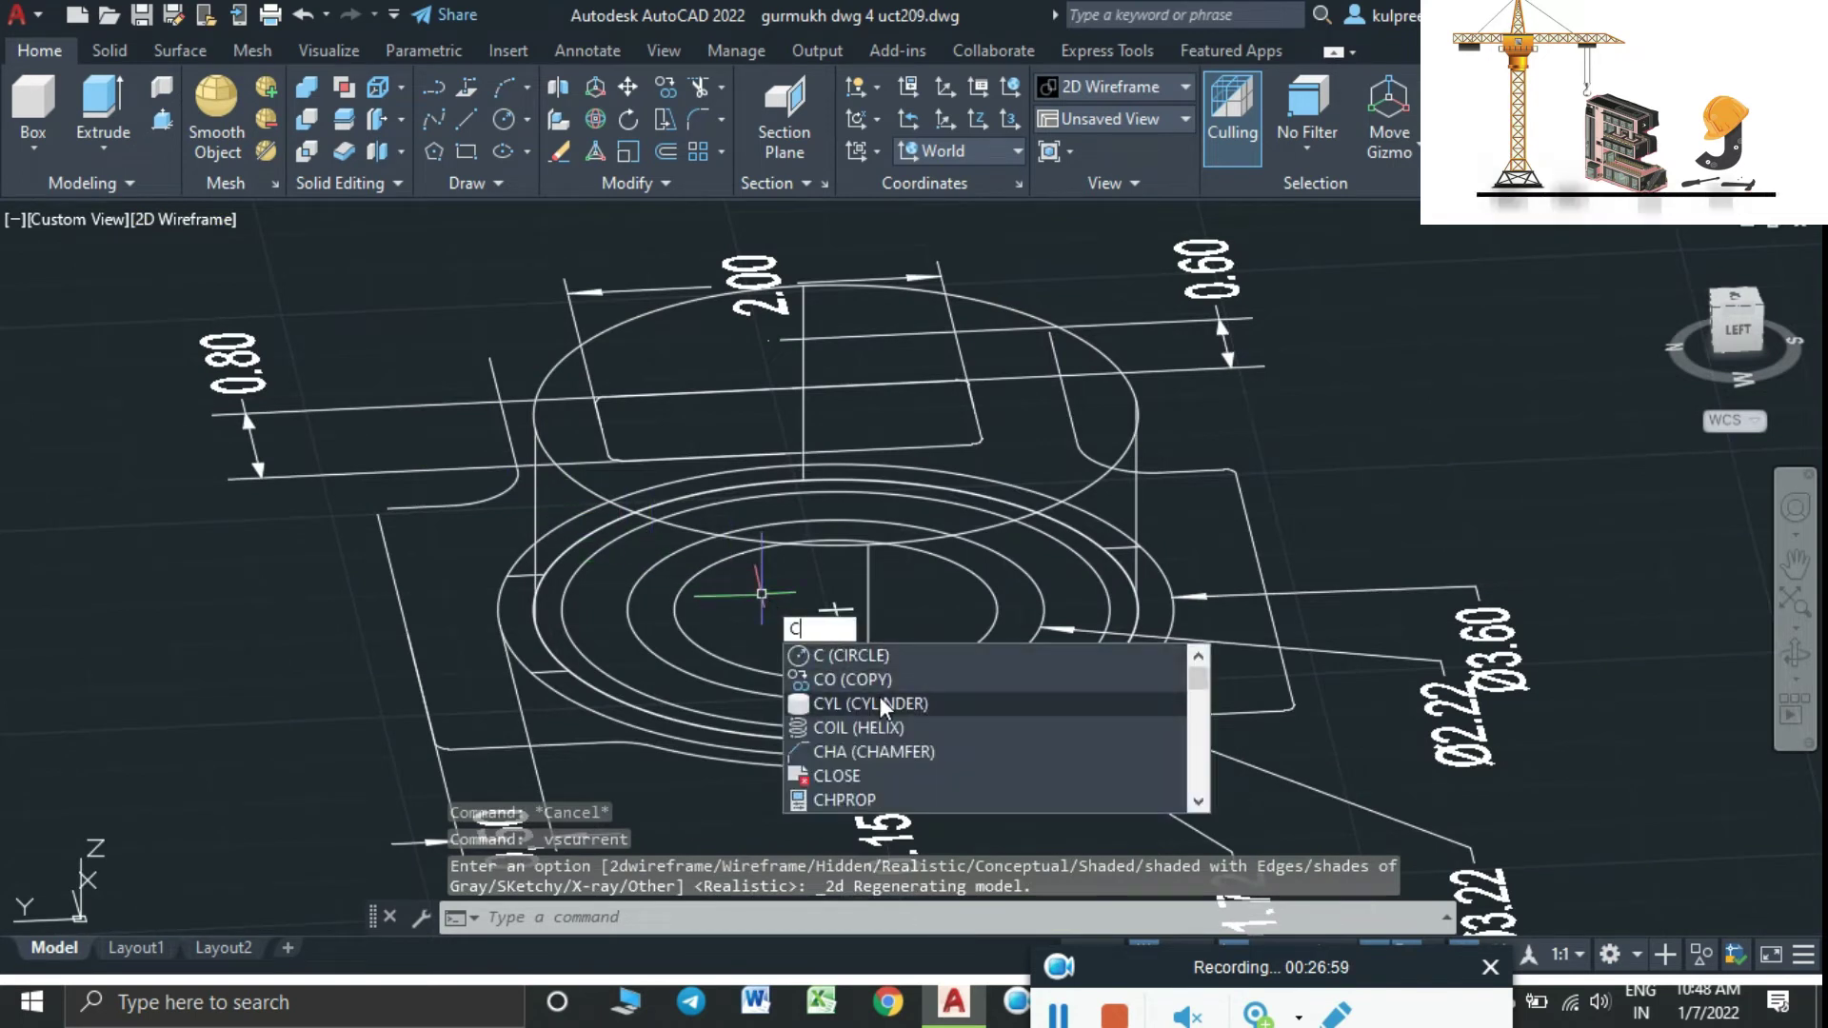
Draw a second cylinder at the circles' centre, with radius at the outer base circle
click(881, 705)
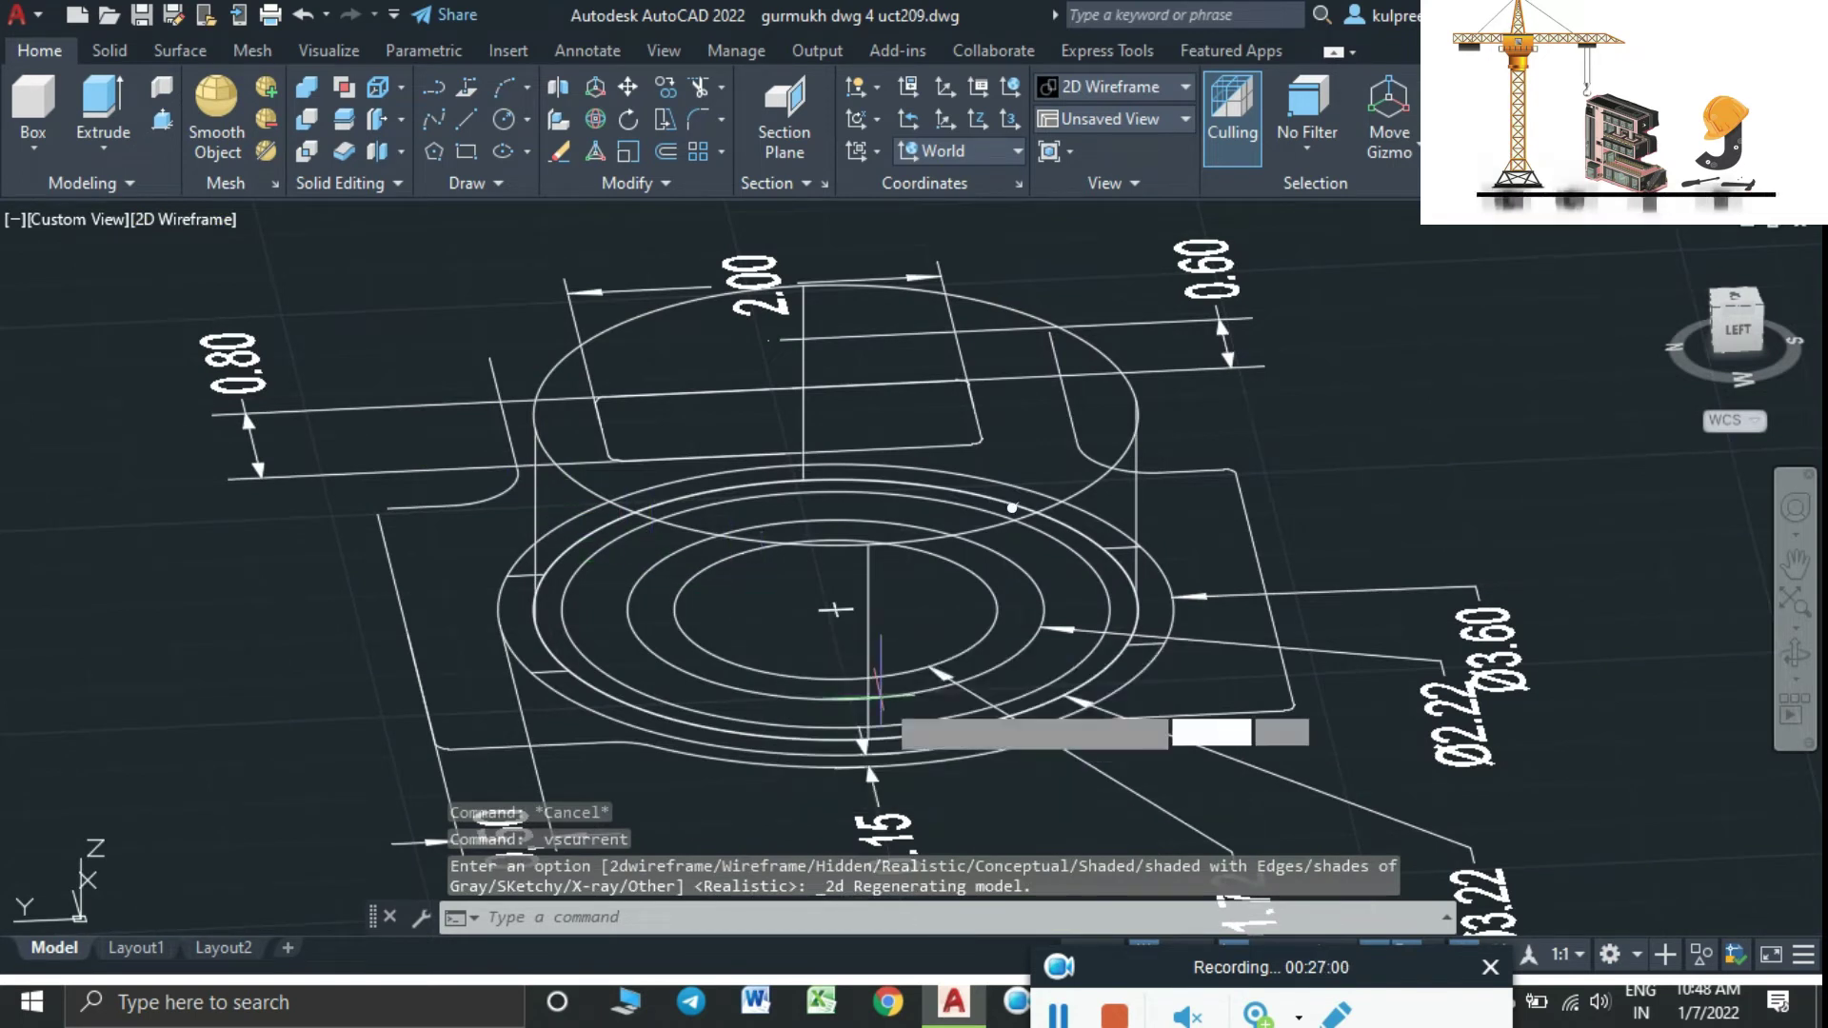
click(836, 609)
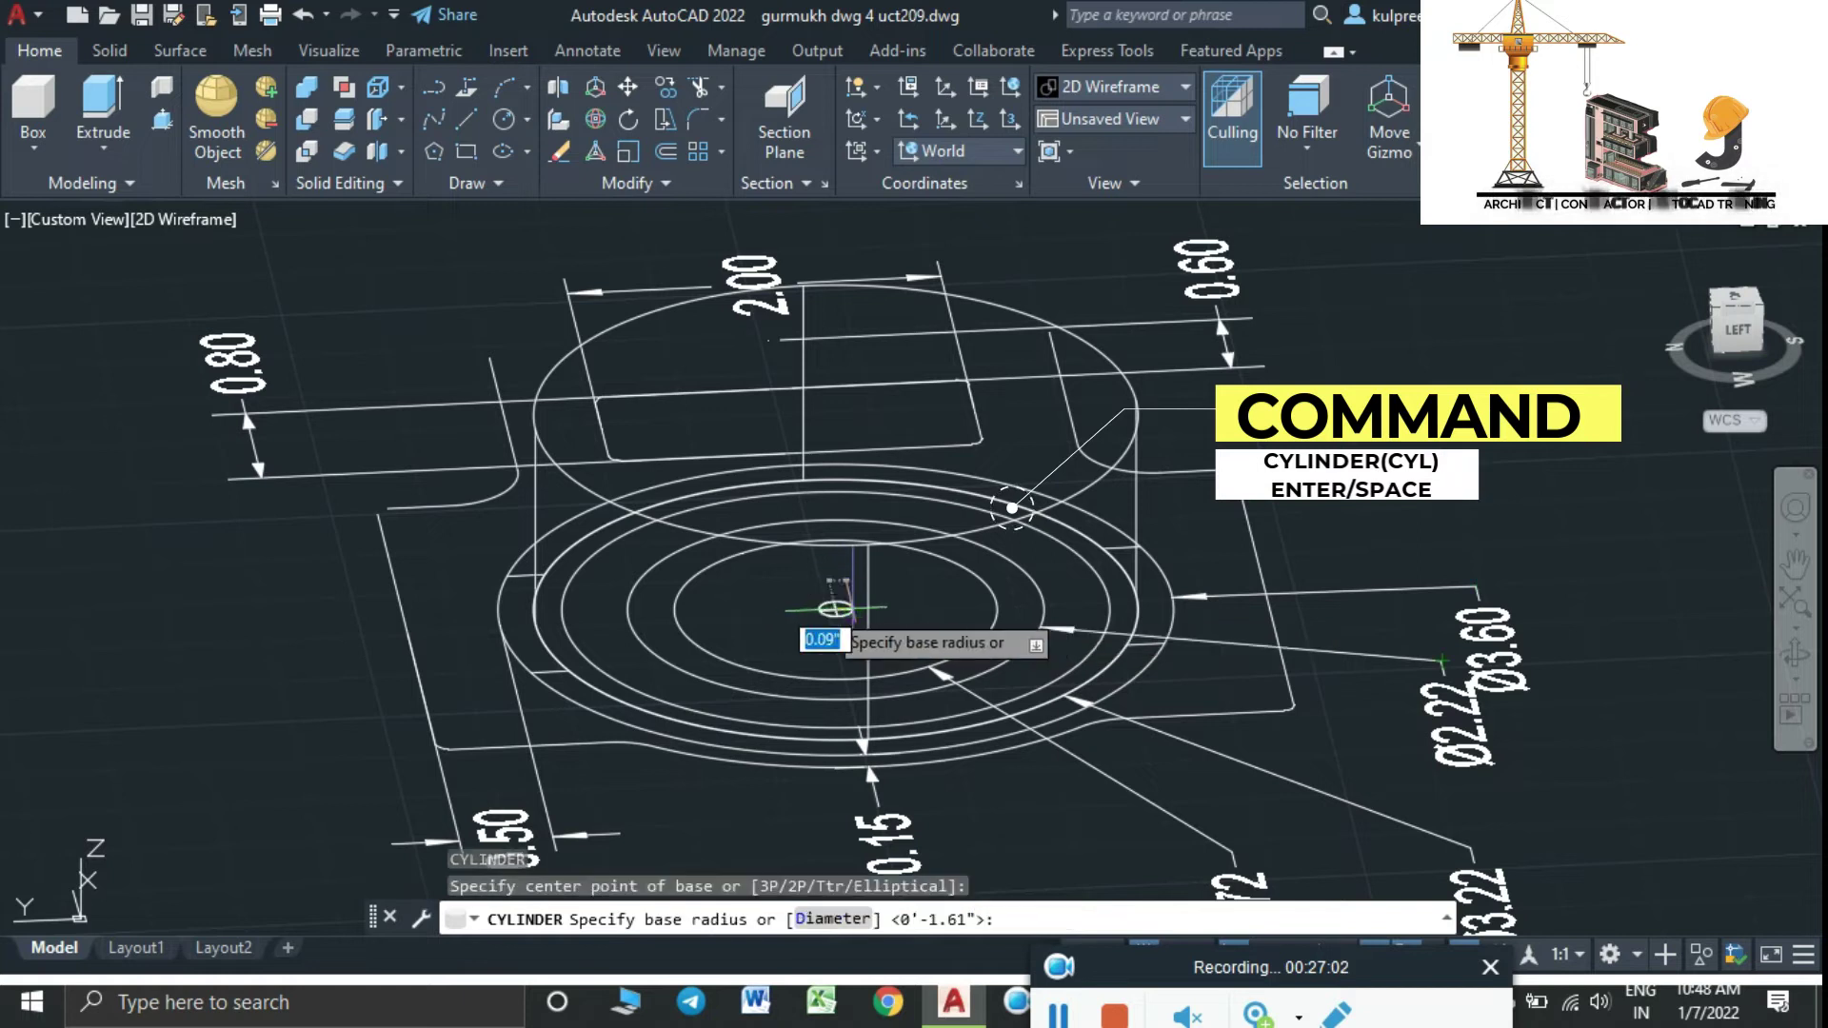
click(532, 671)
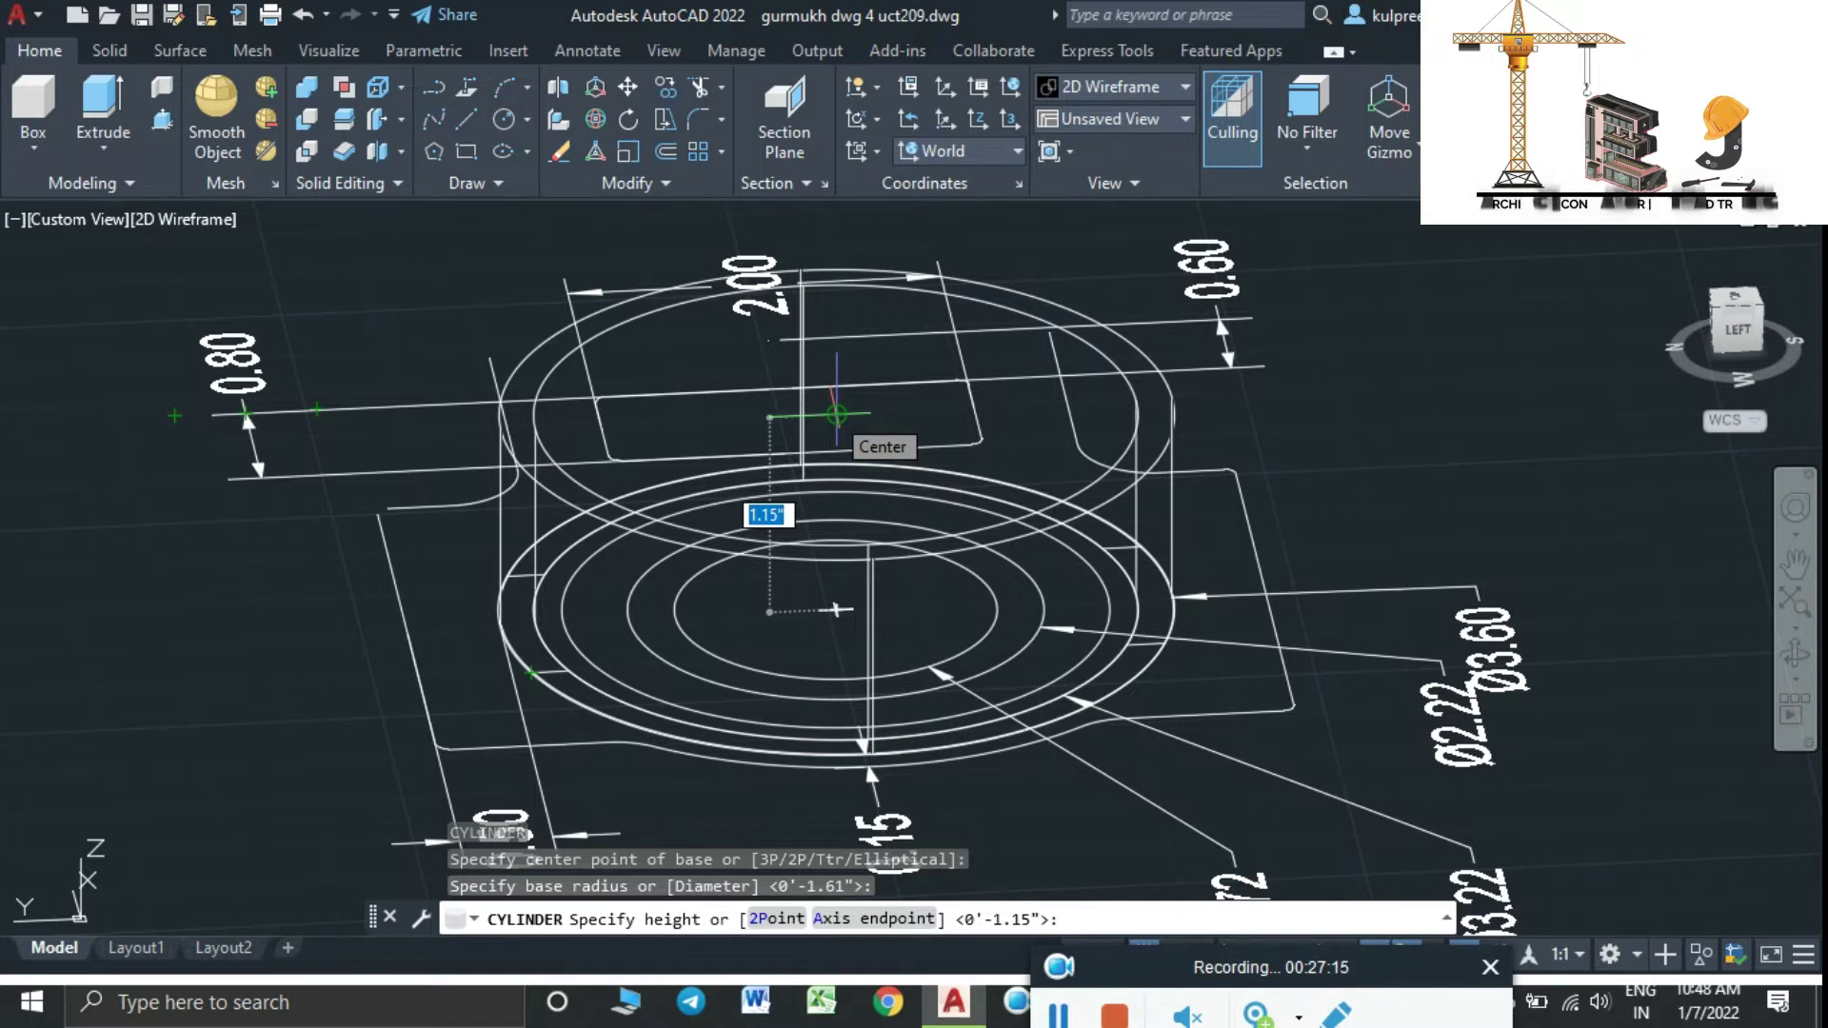
click(836, 414)
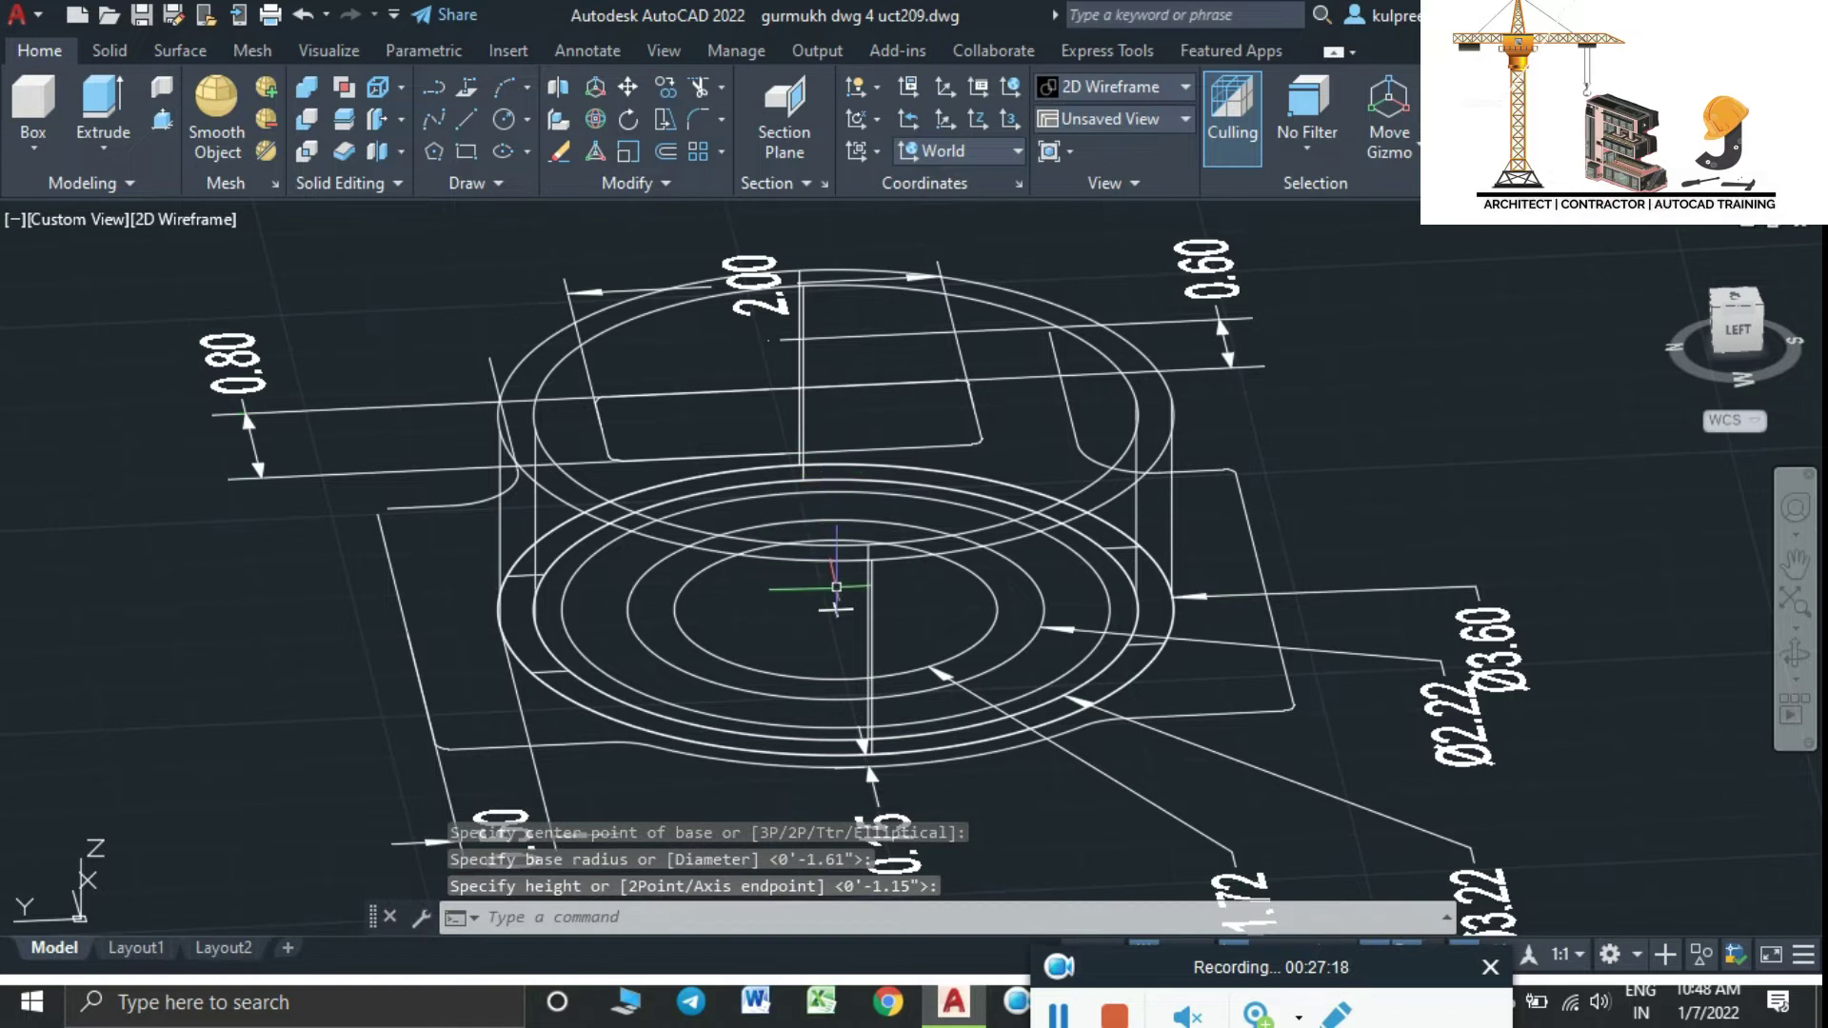
Select both the inner and outer cylinders on the circular view
scroll(836, 608, down, 2)
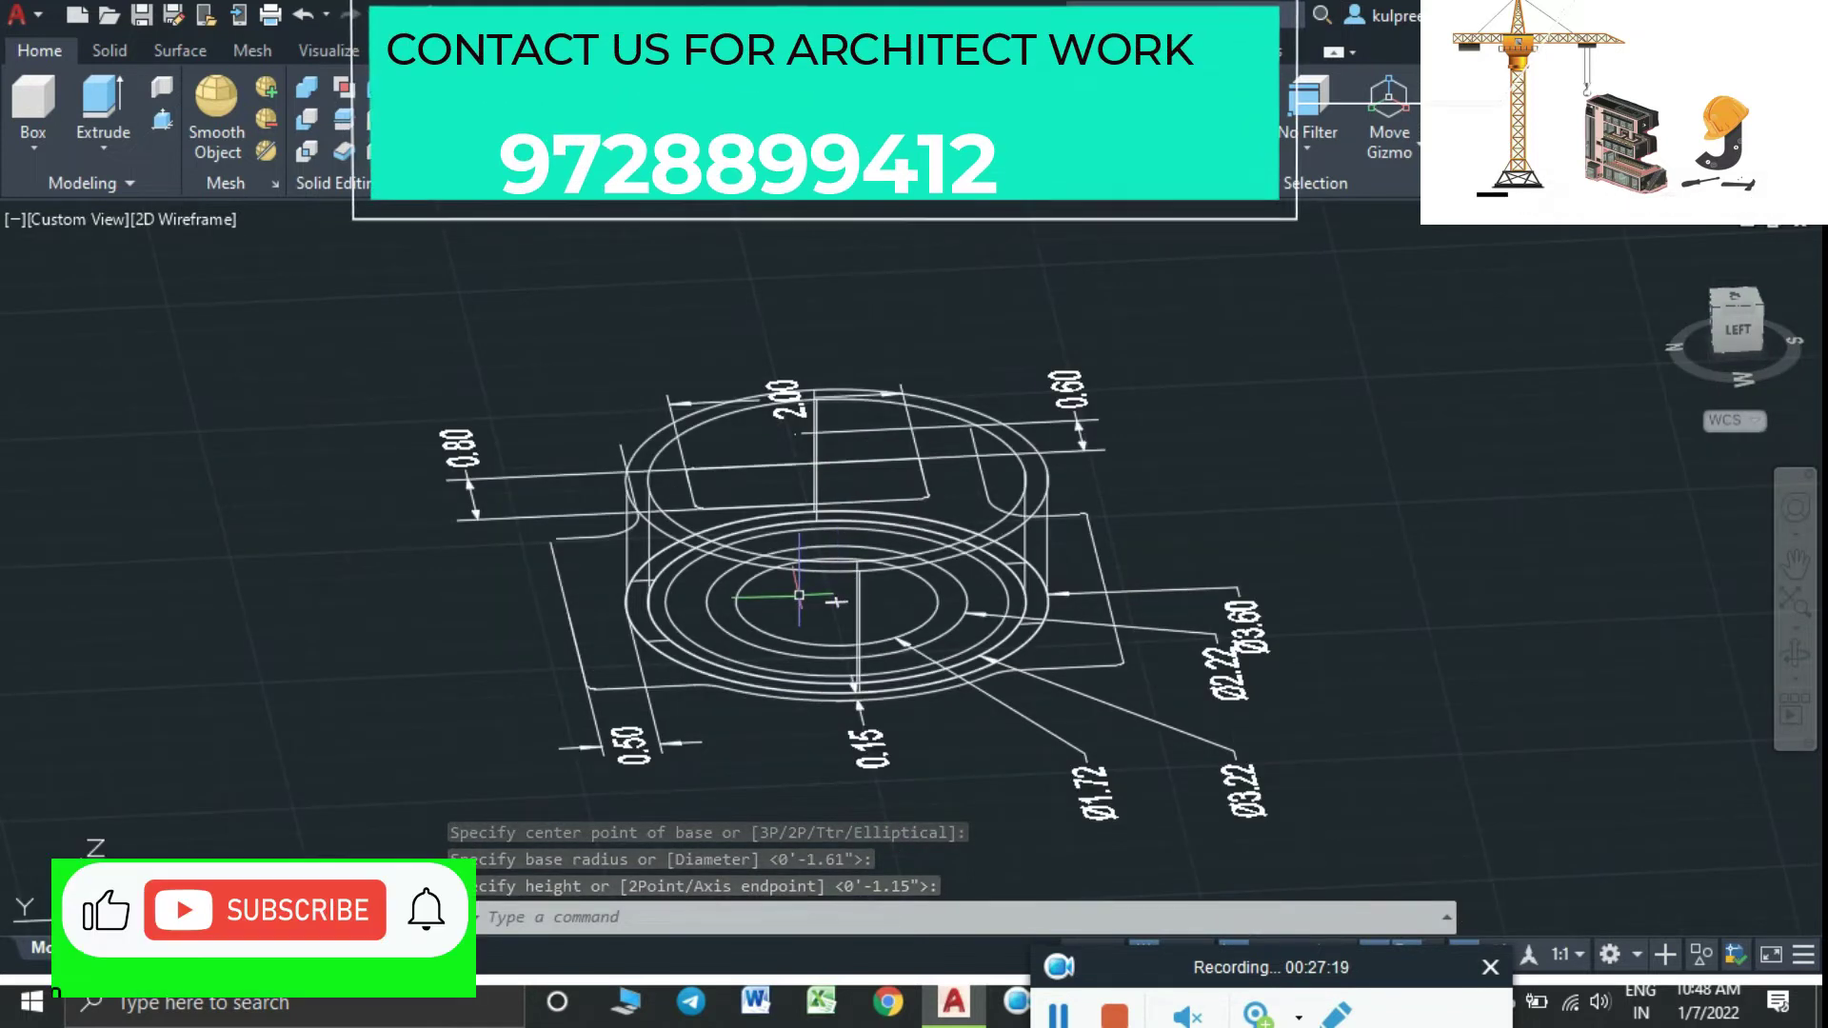
click(836, 601)
click(836, 602)
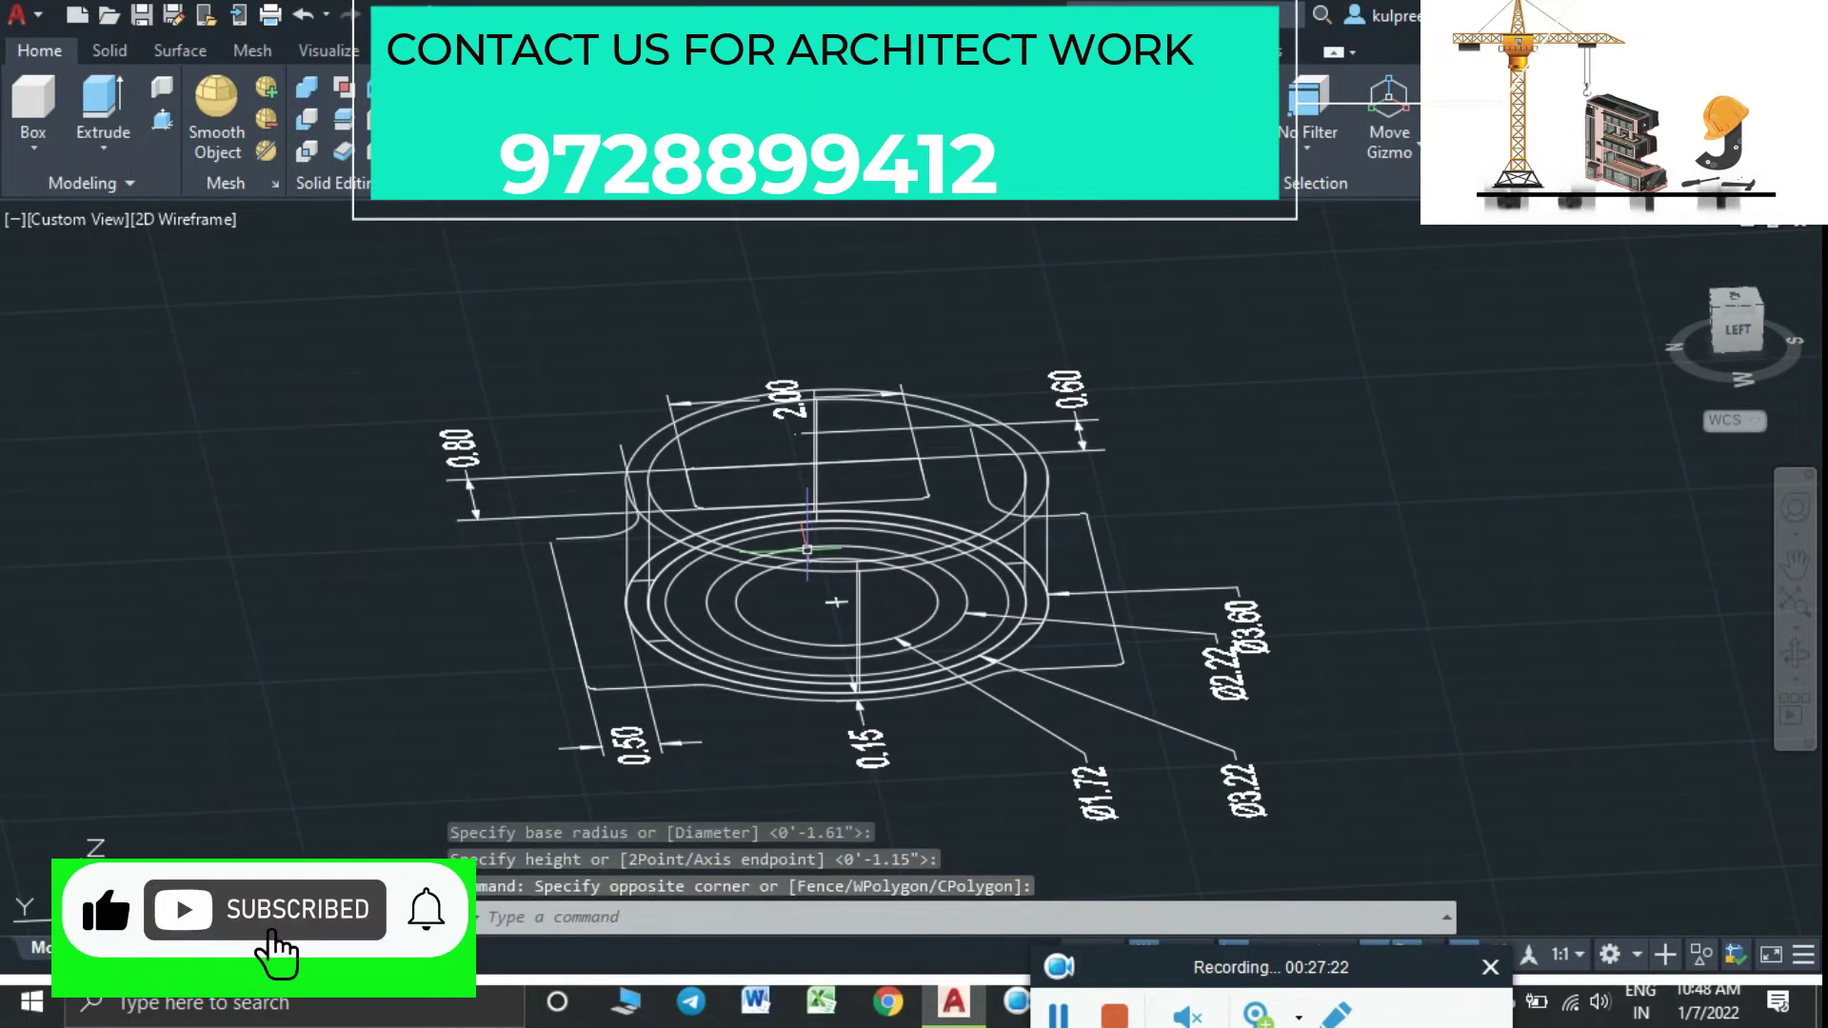
click(814, 590)
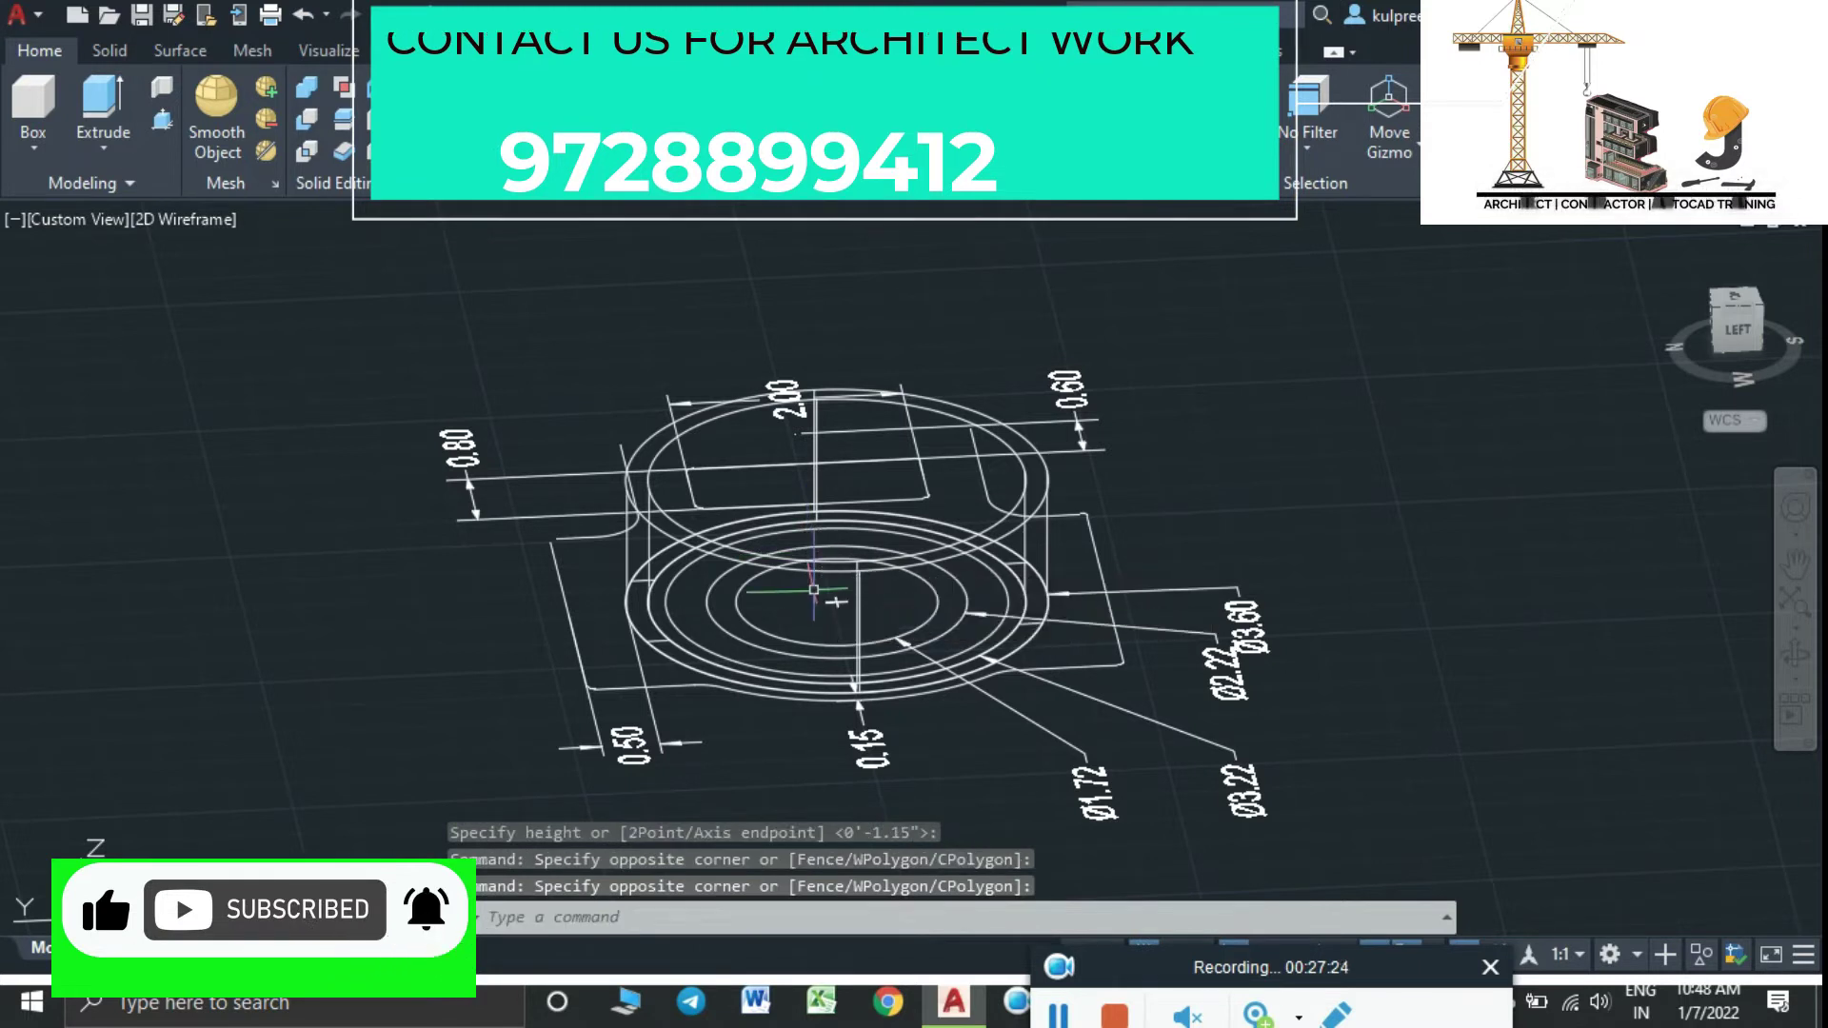
scroll(814, 591, up, 2)
click(852, 566)
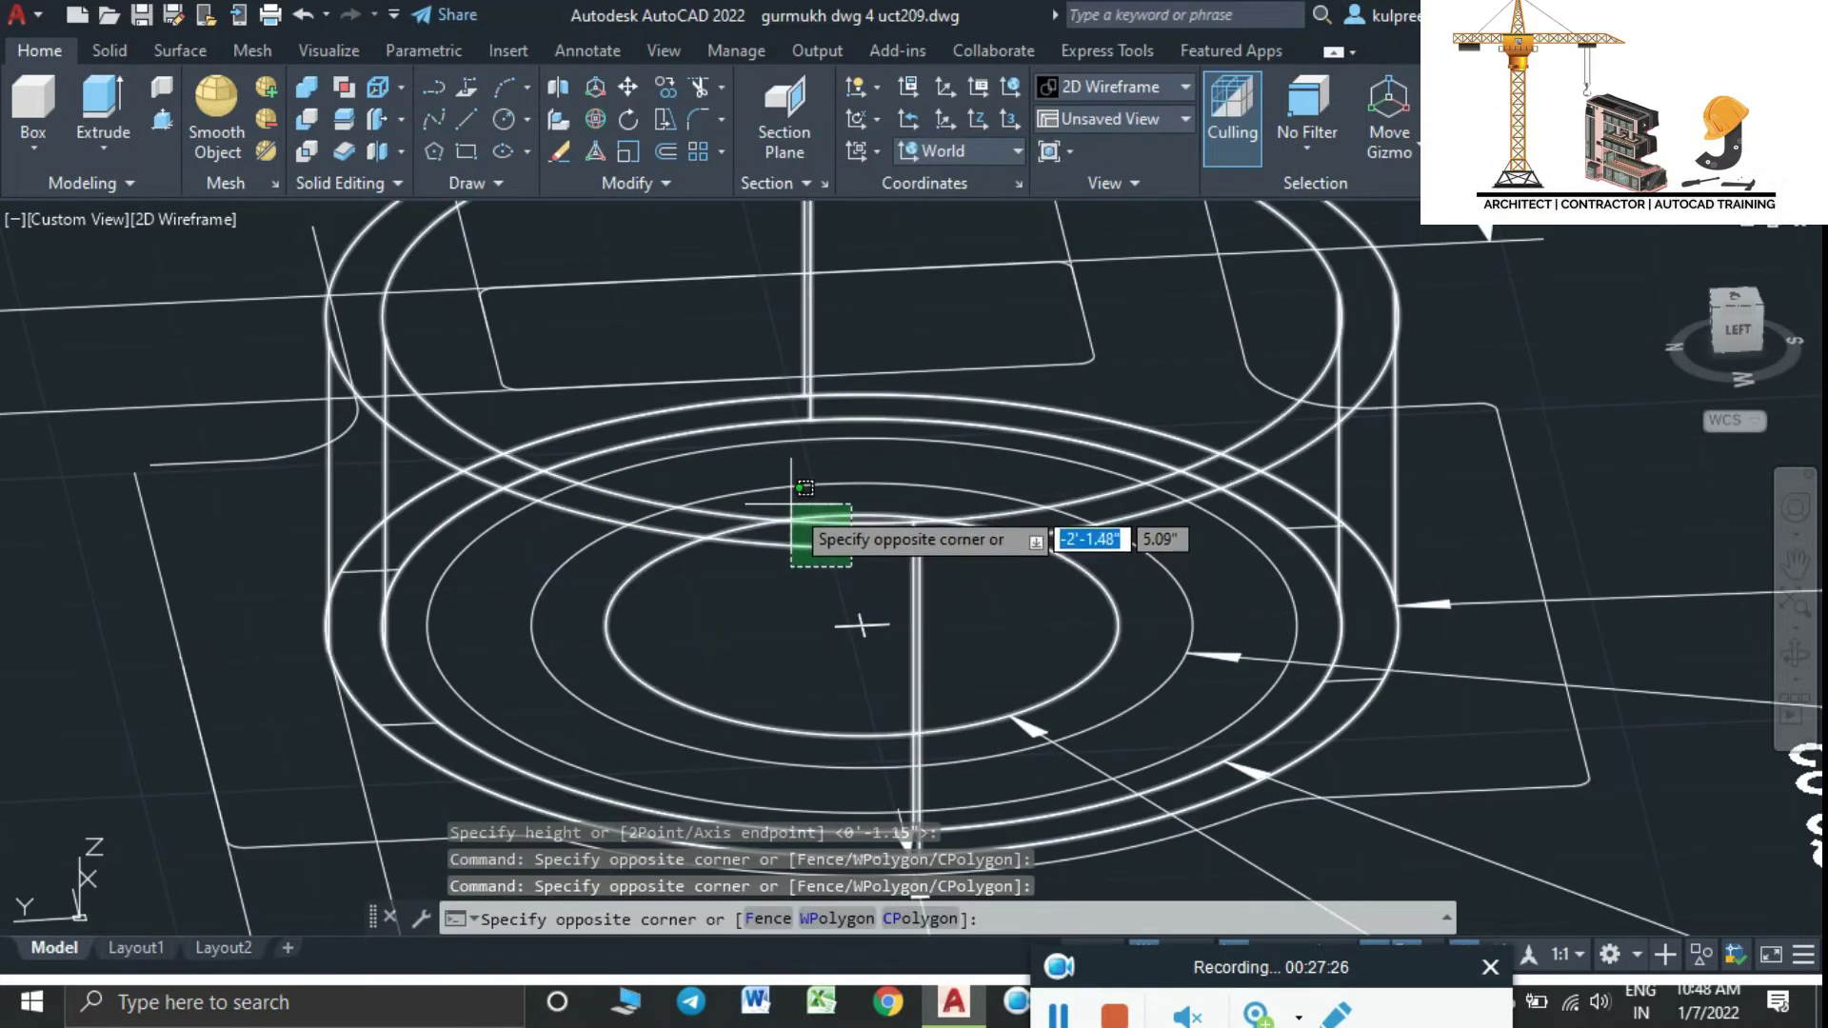
click(791, 503)
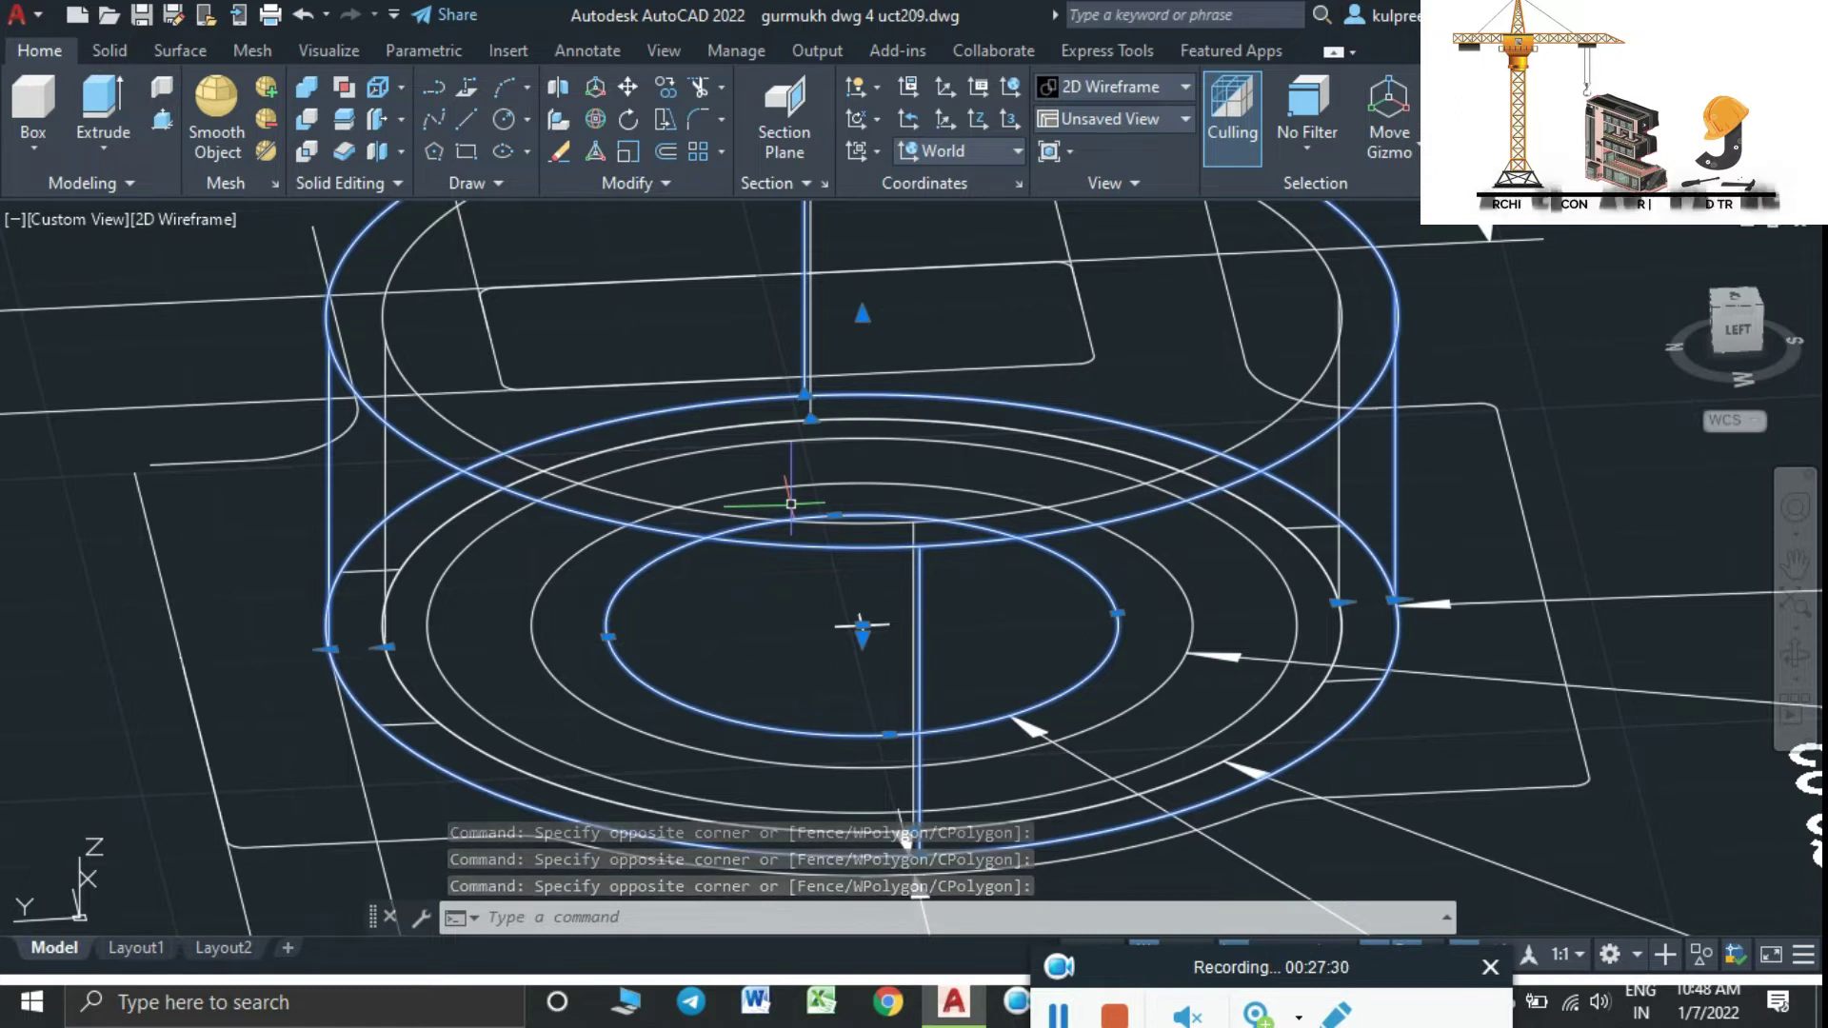
key(Escape)
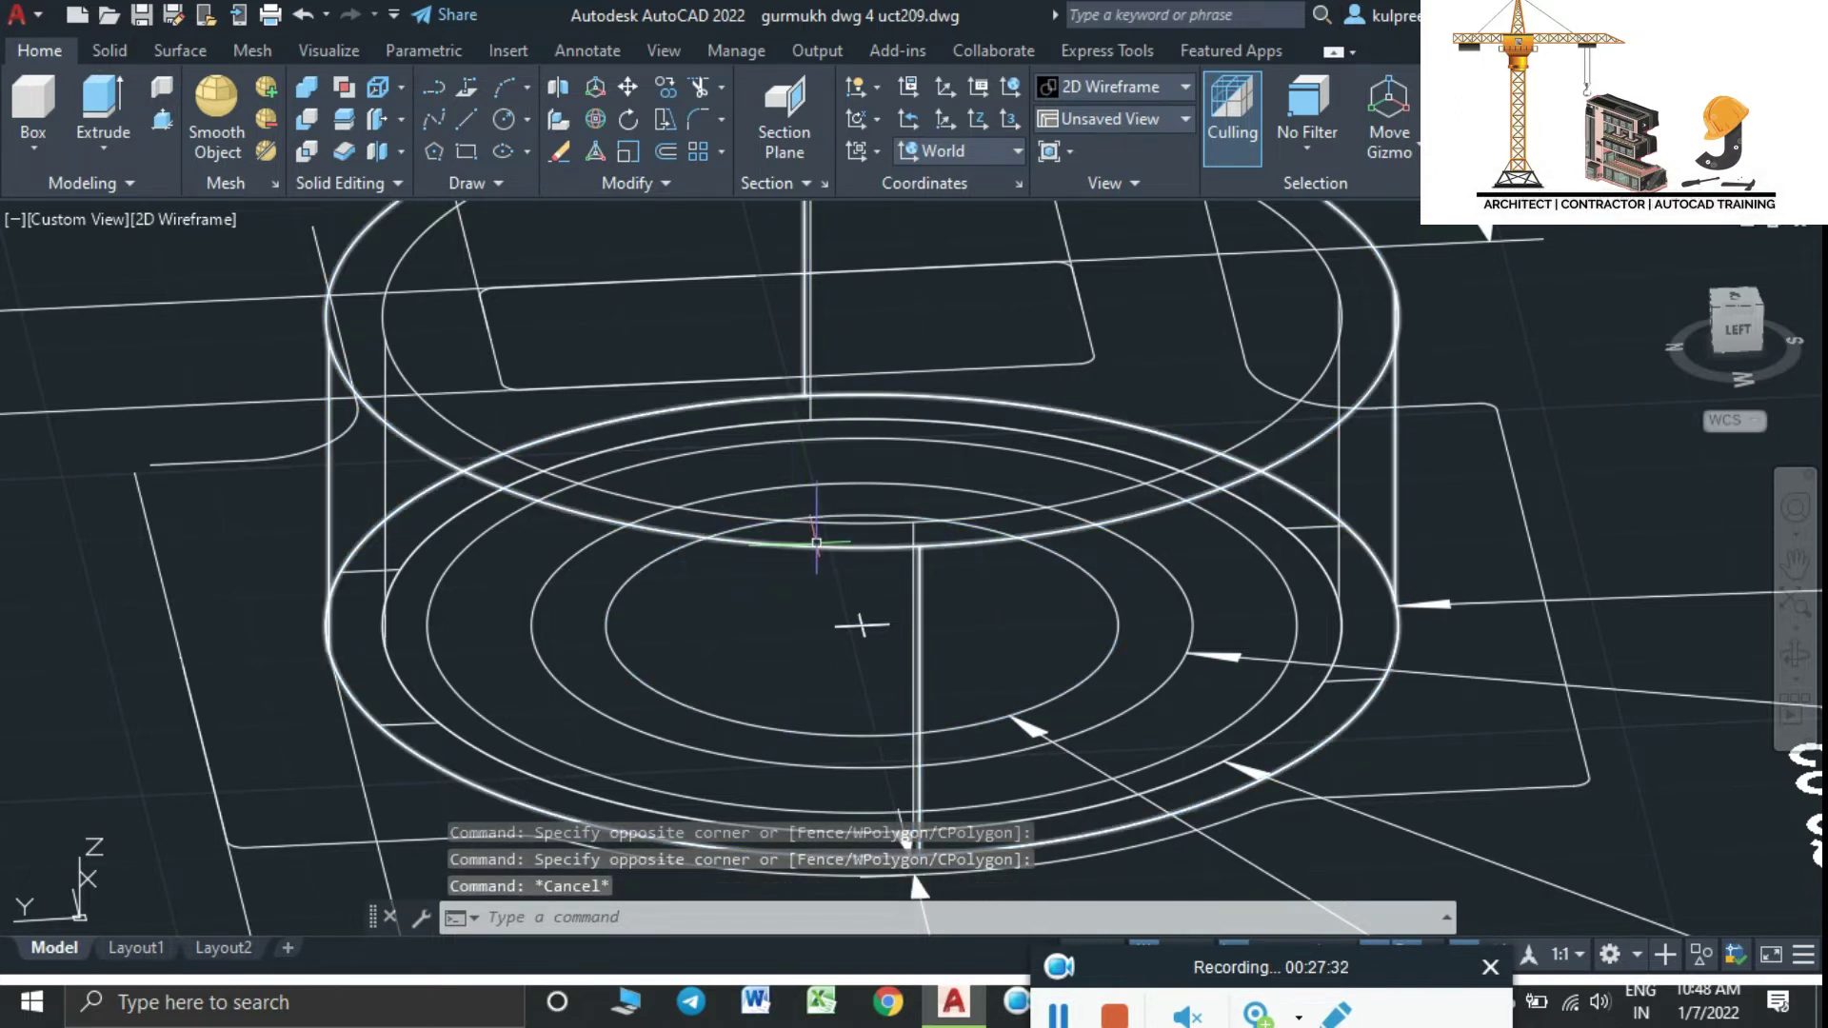
click(816, 543)
click(815, 520)
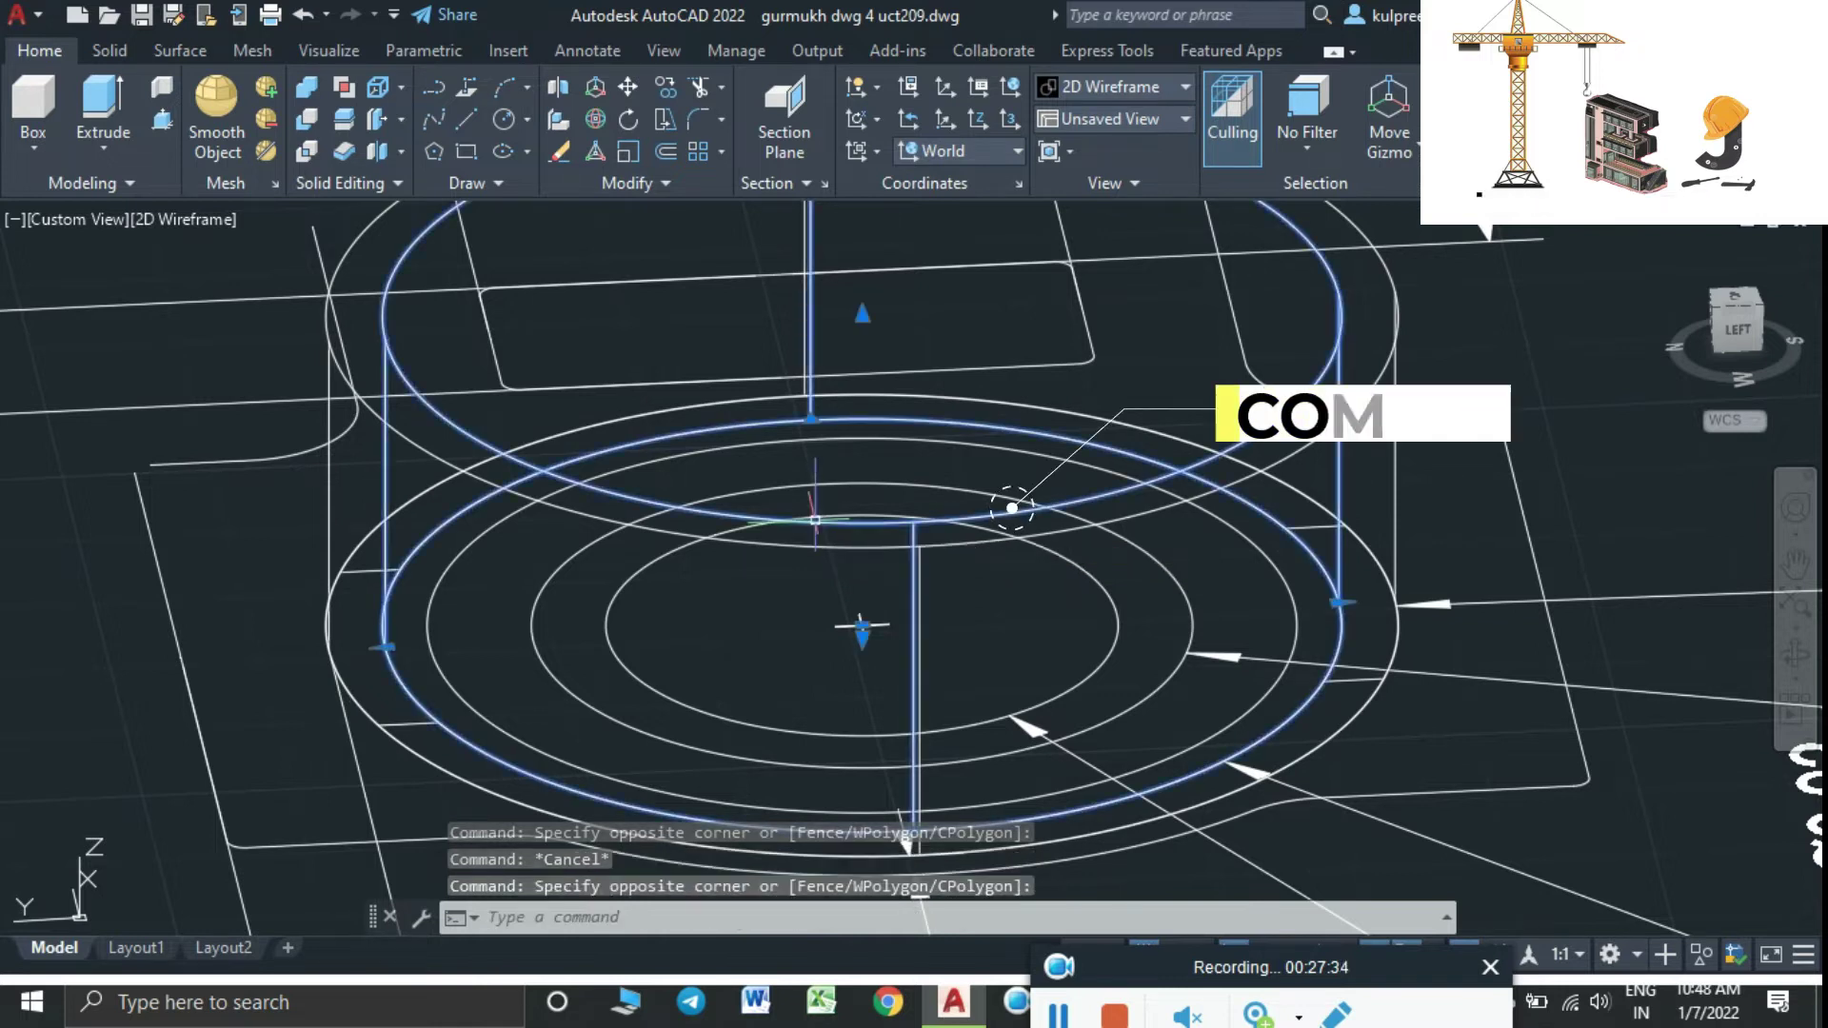
click(813, 543)
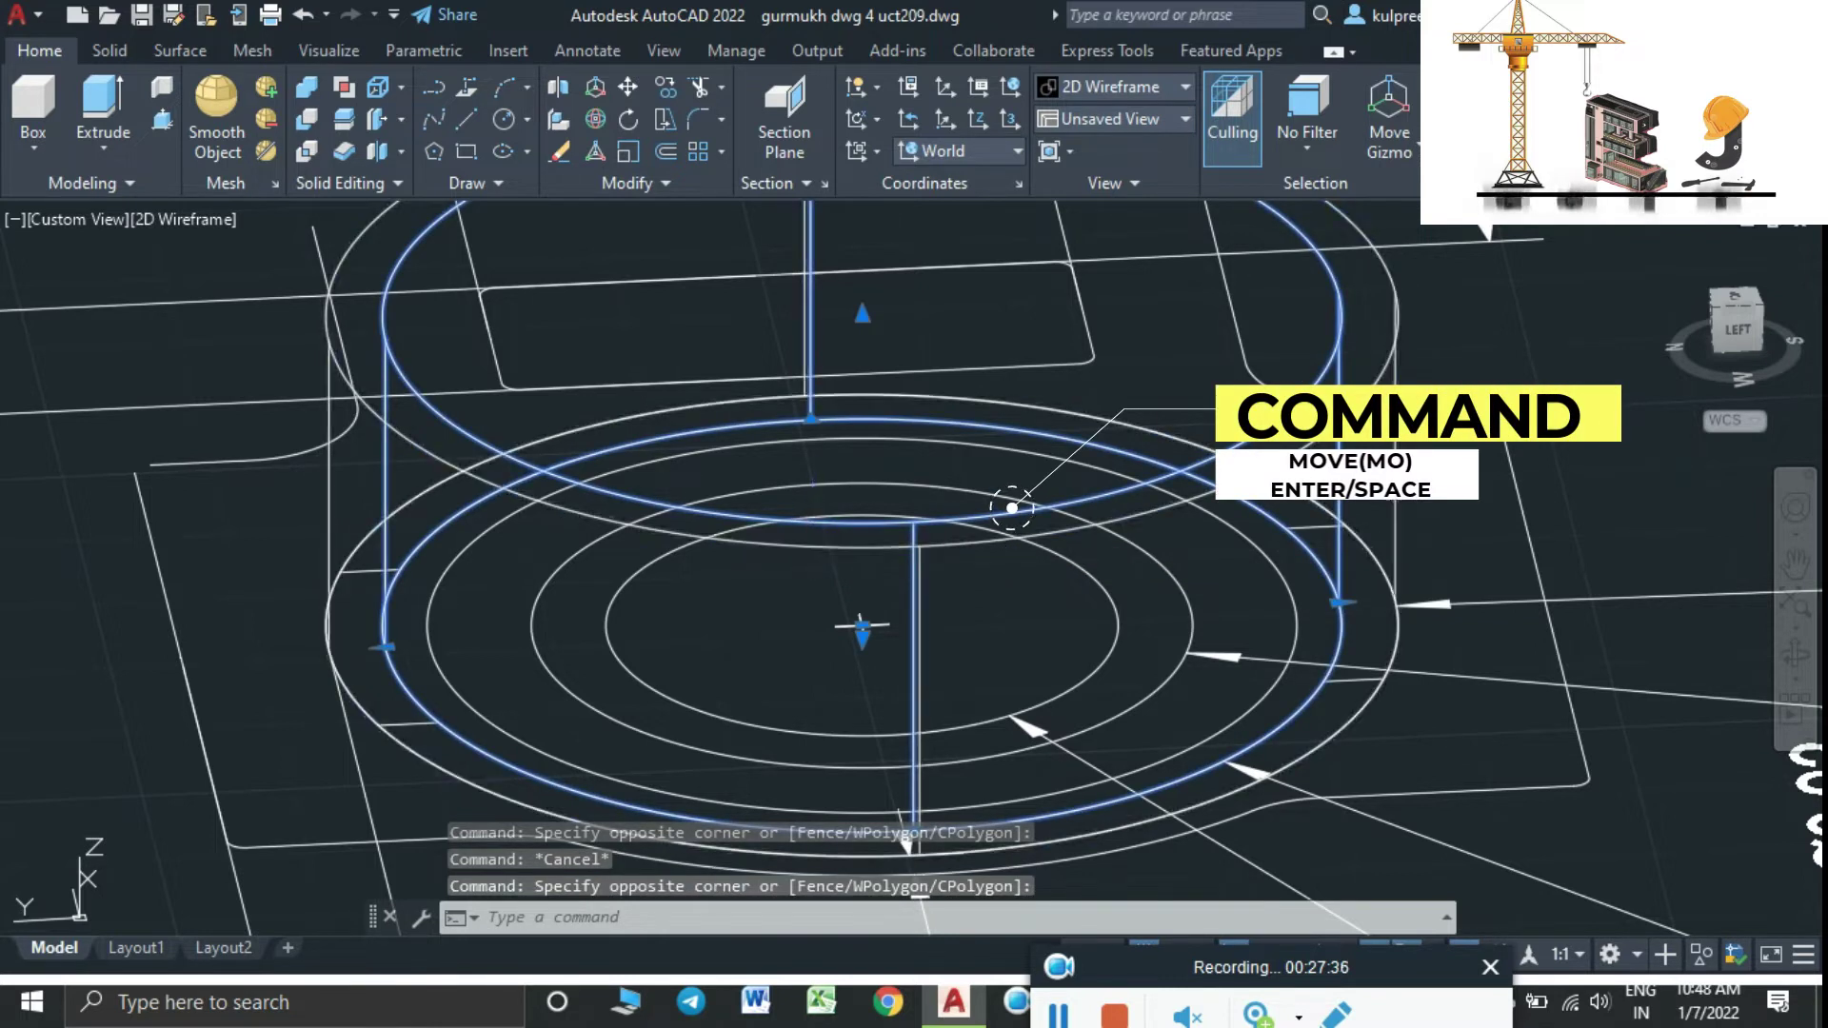
Move the two cylinders to the left, clear of the plan view's circles
text(m)
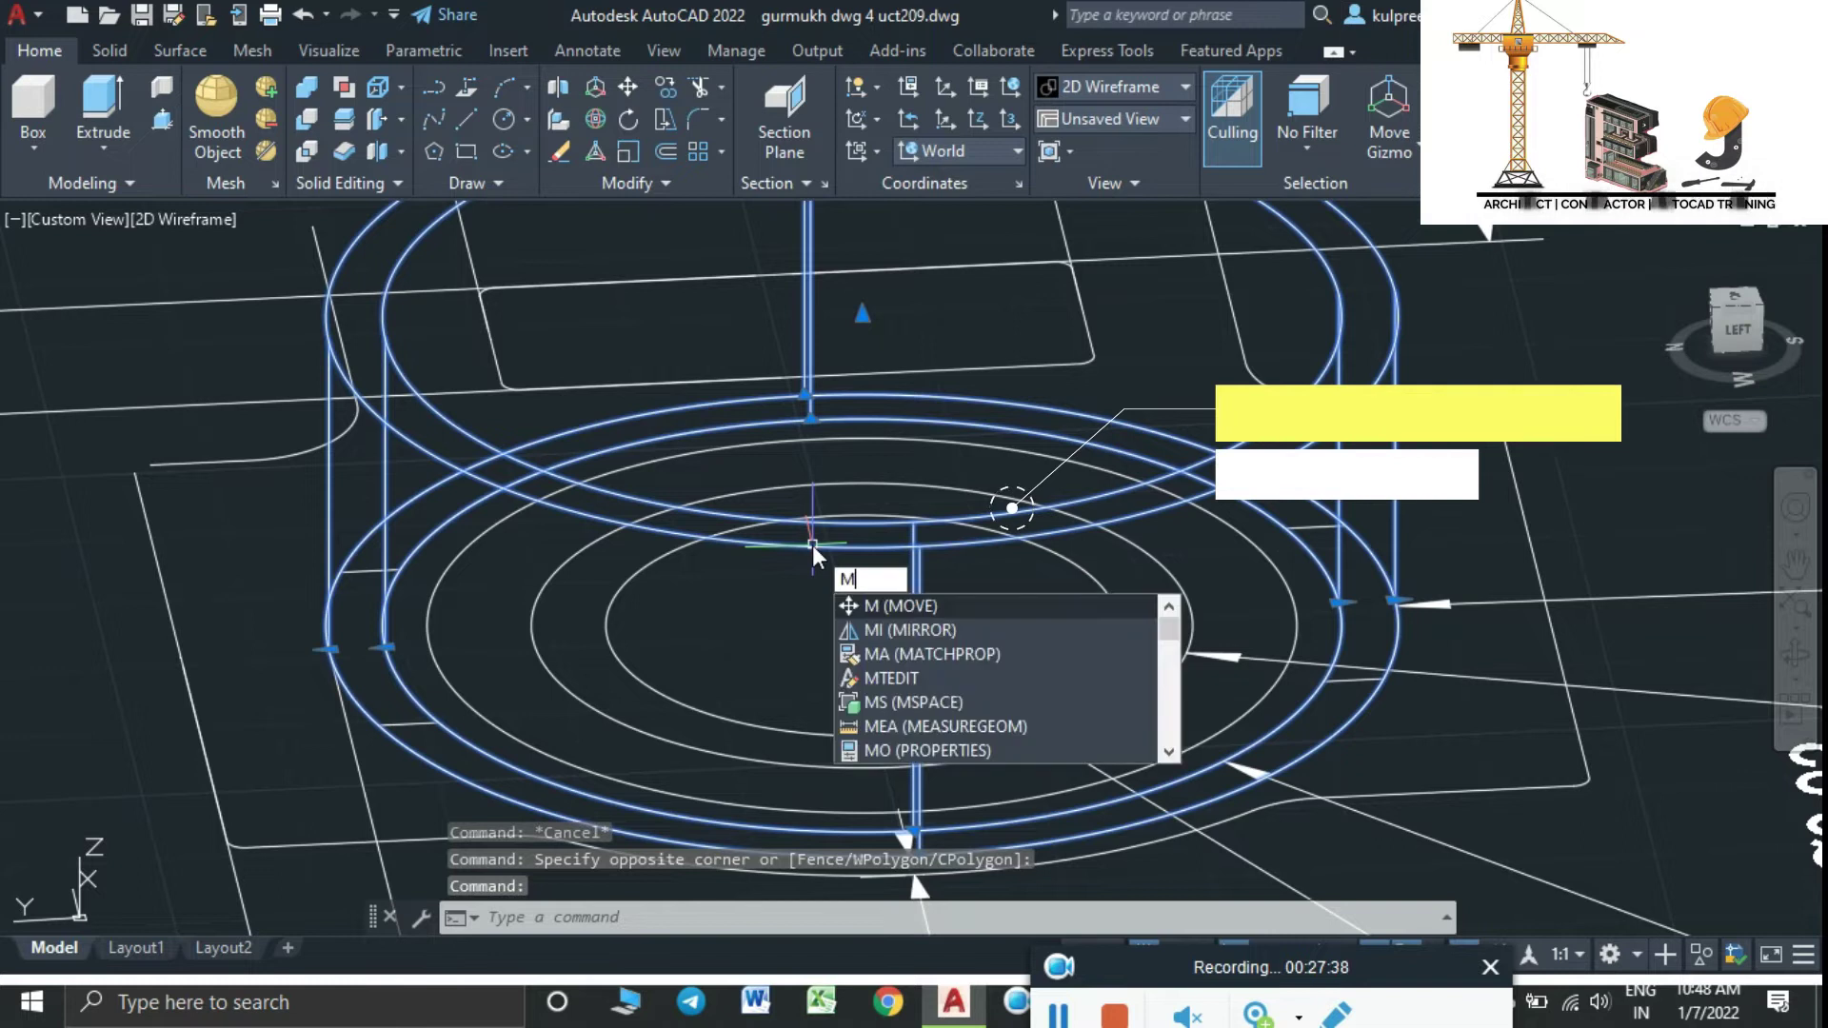
key(Escape)
text(m)
key(Return)
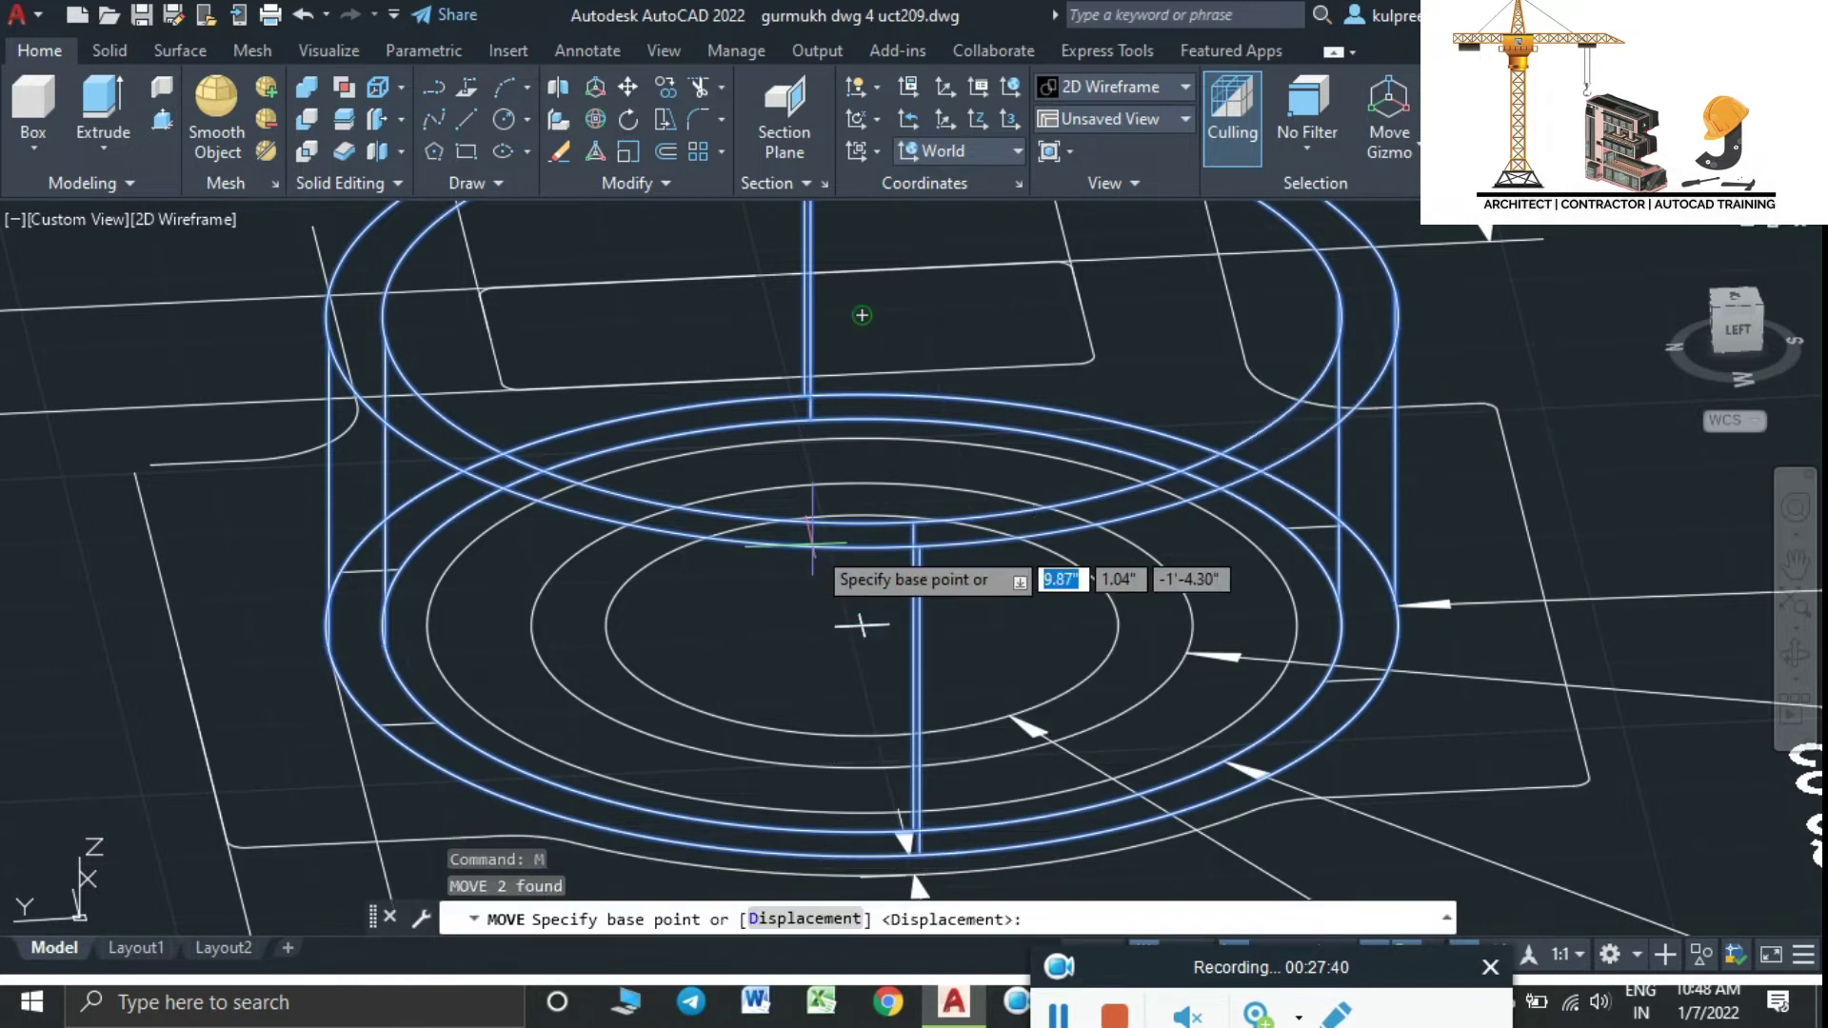
click(862, 624)
scroll(828, 518, down, 2)
scroll(833, 523, down, 3)
scroll(833, 522, down, 2)
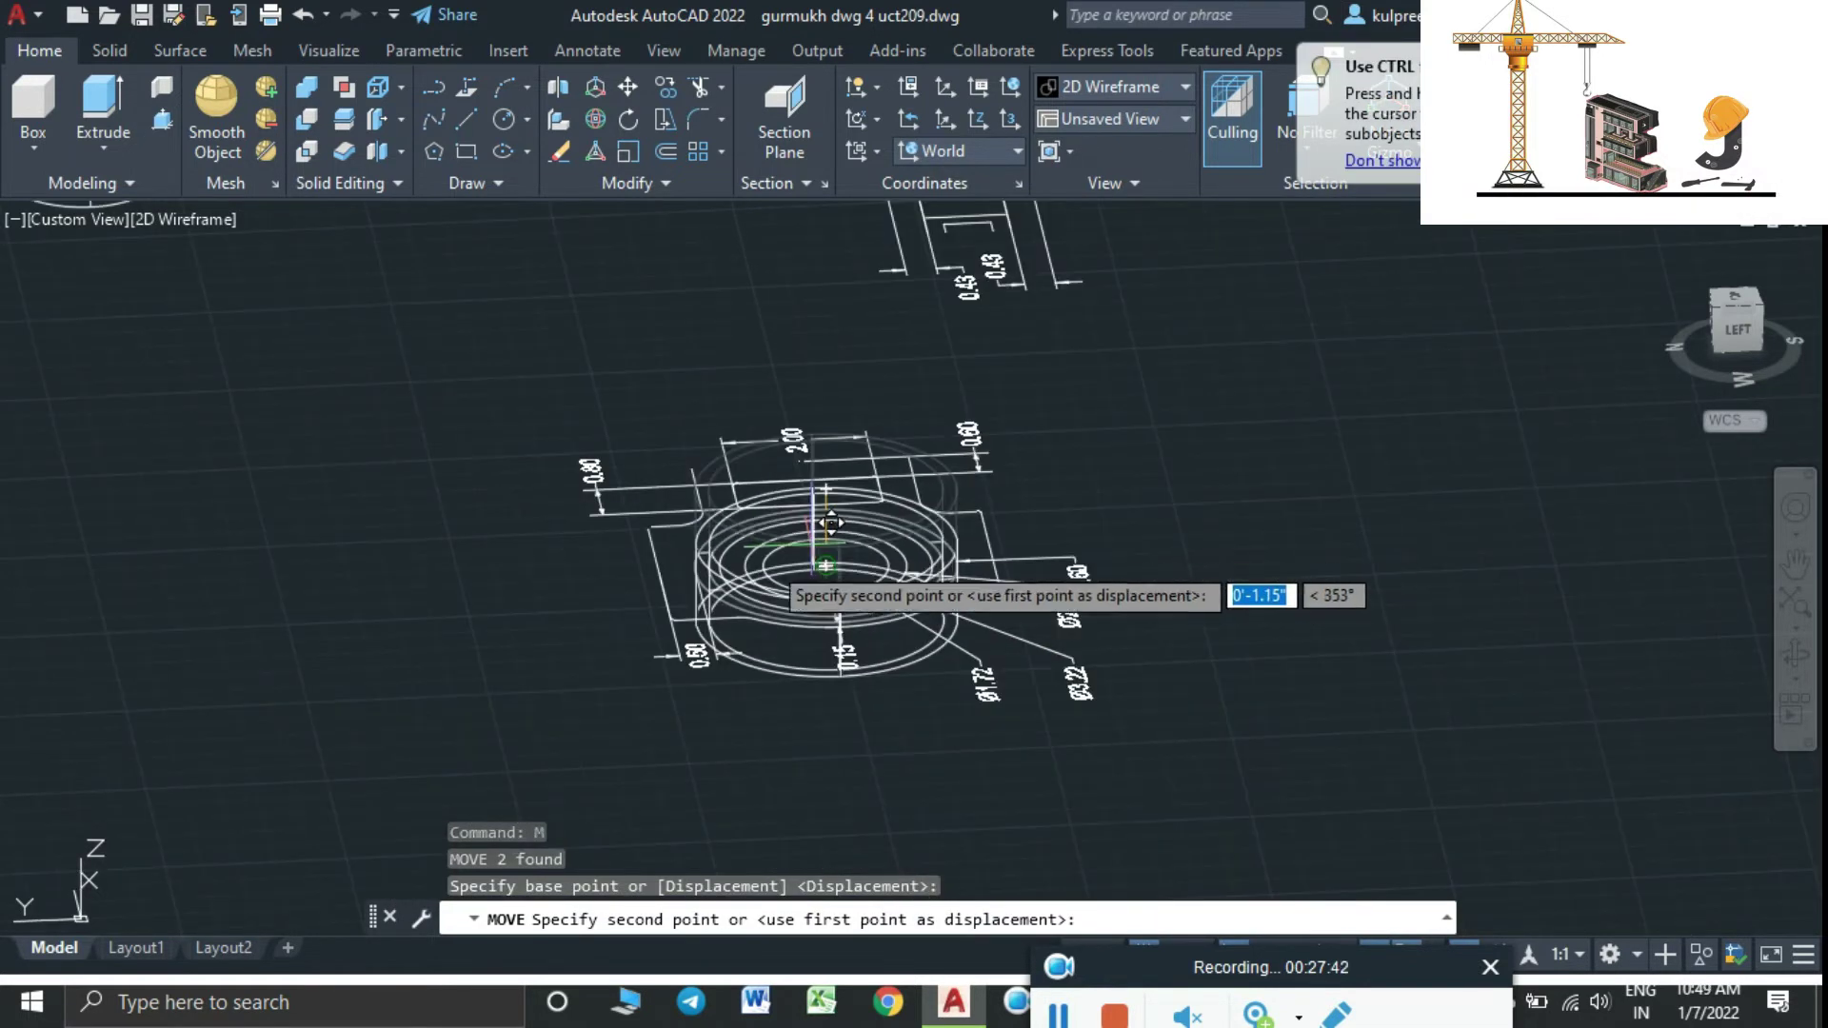
click(350, 598)
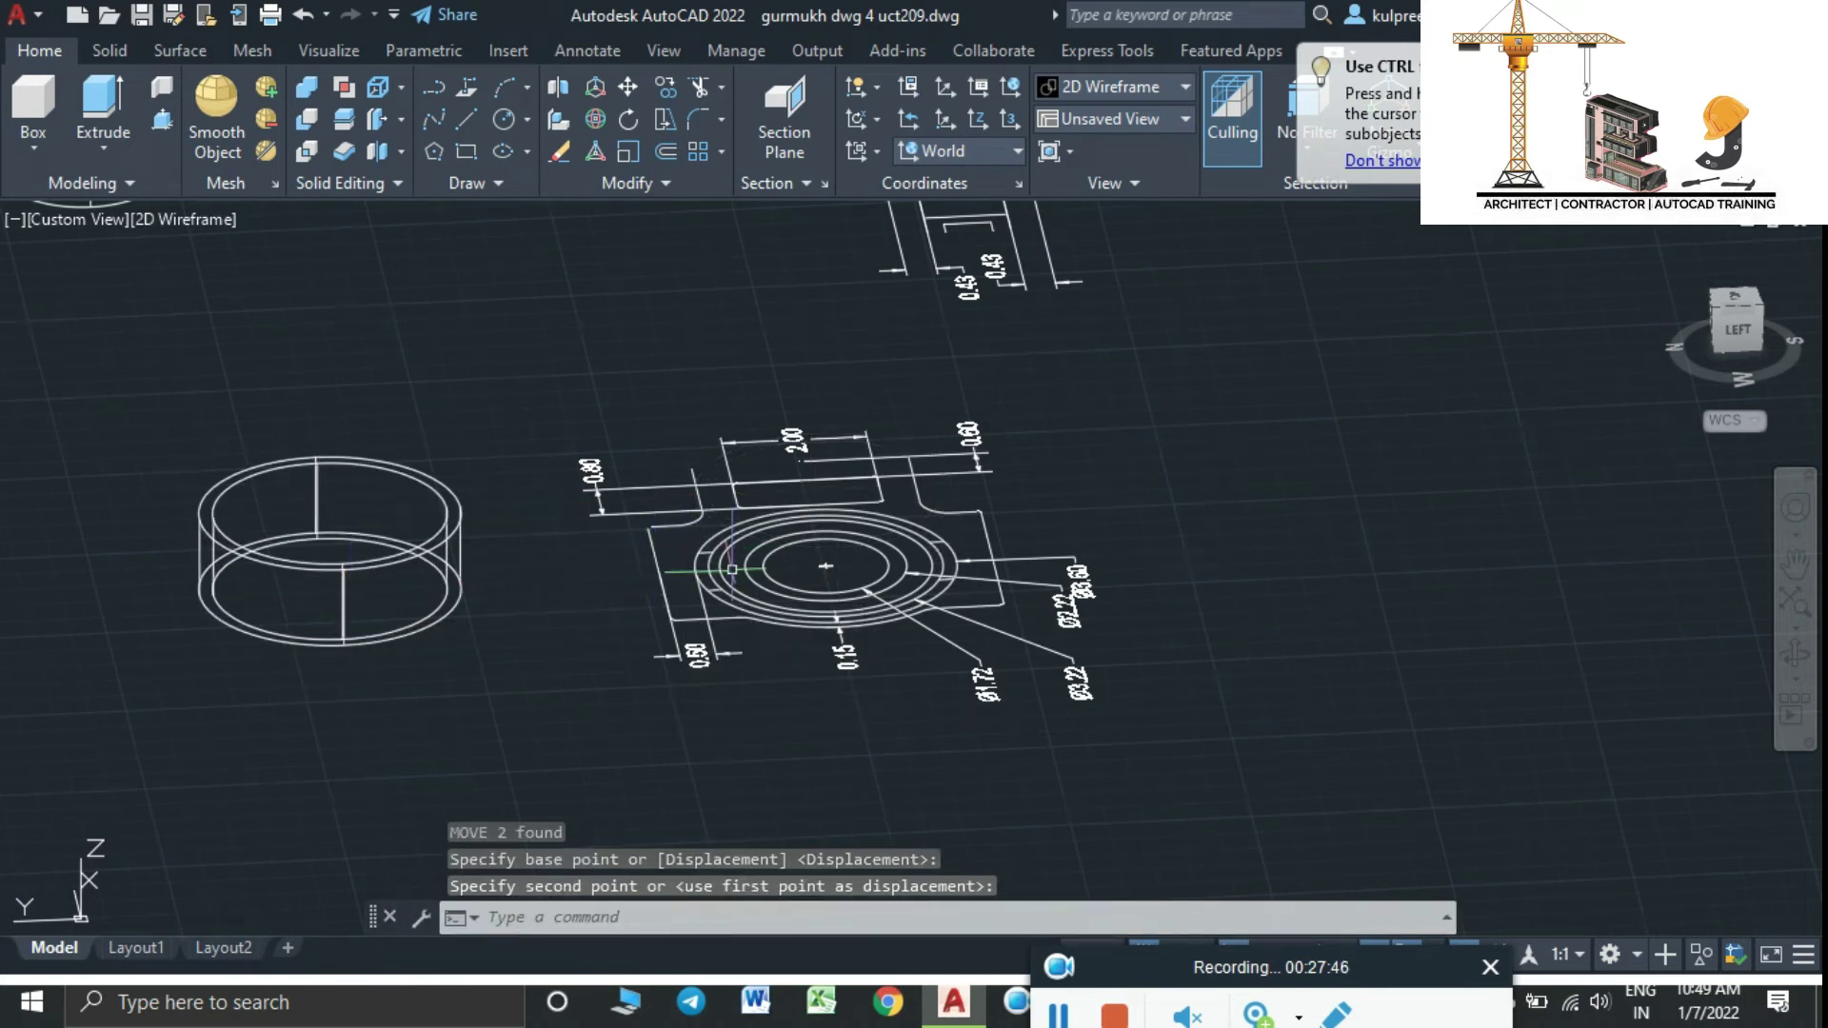
key(Escape)
scroll(732, 569, up, 3)
scroll(714, 571, up, 4)
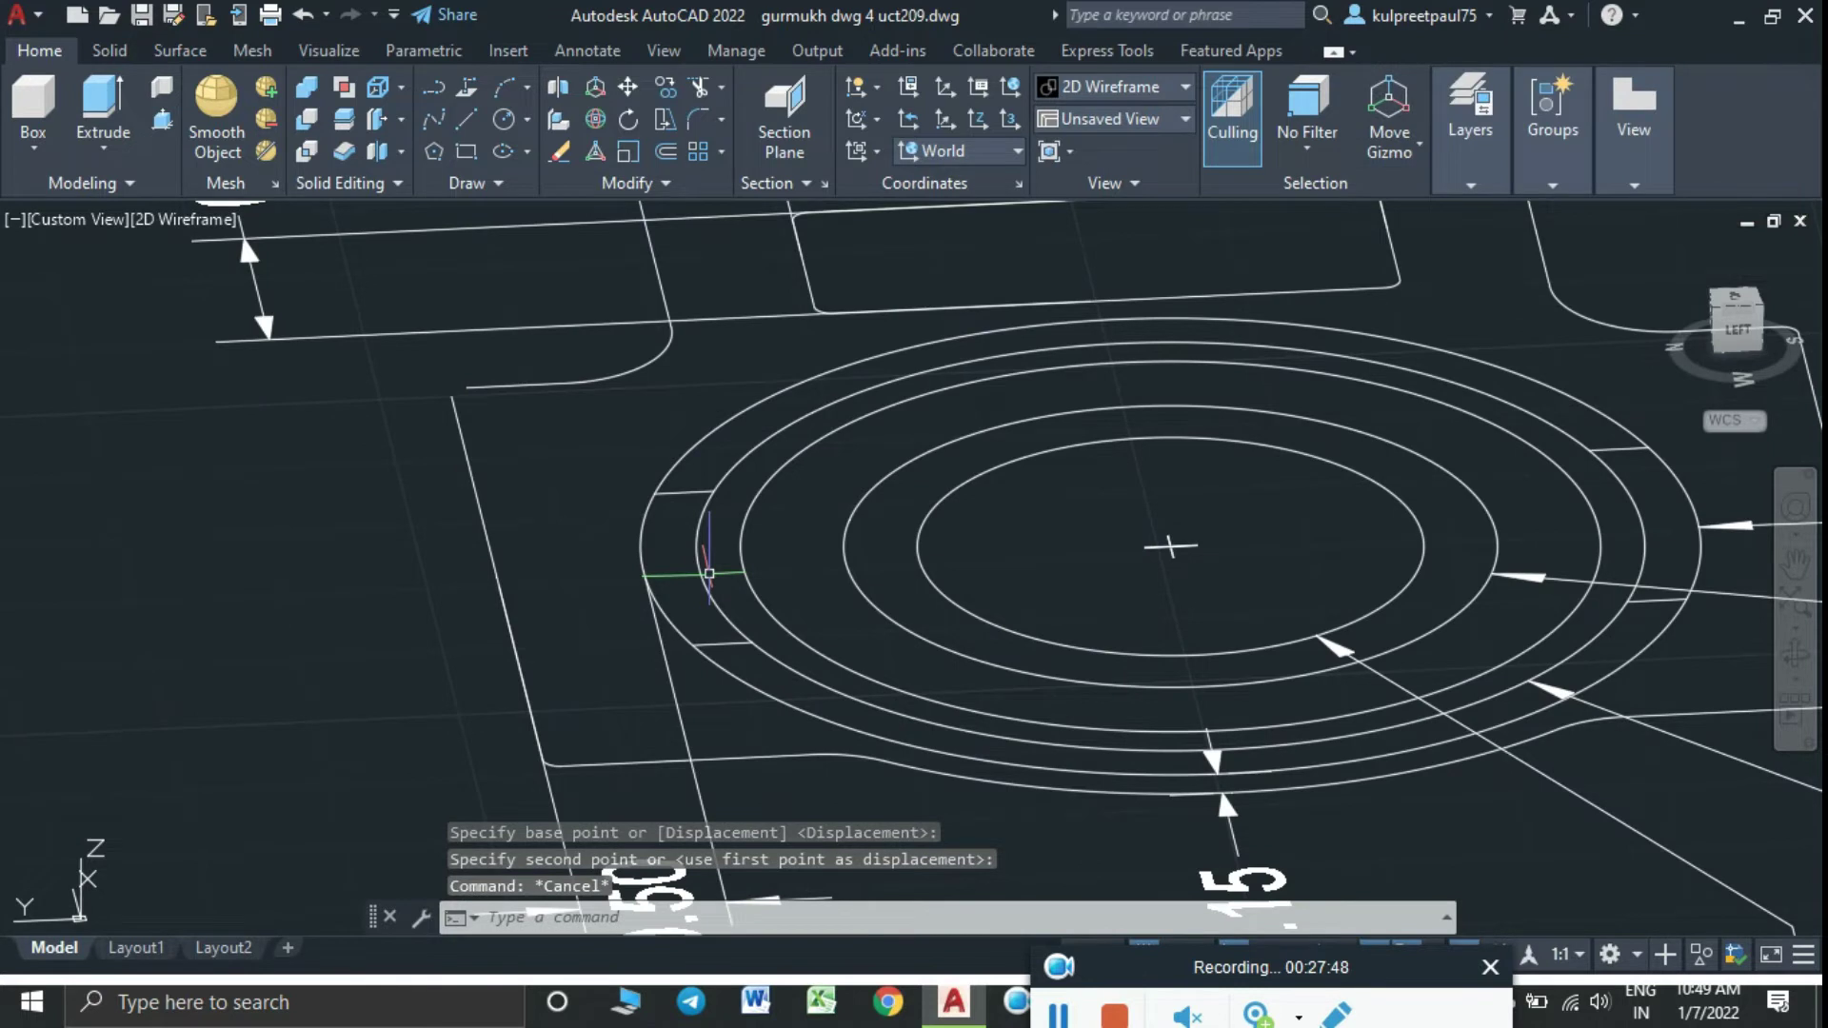
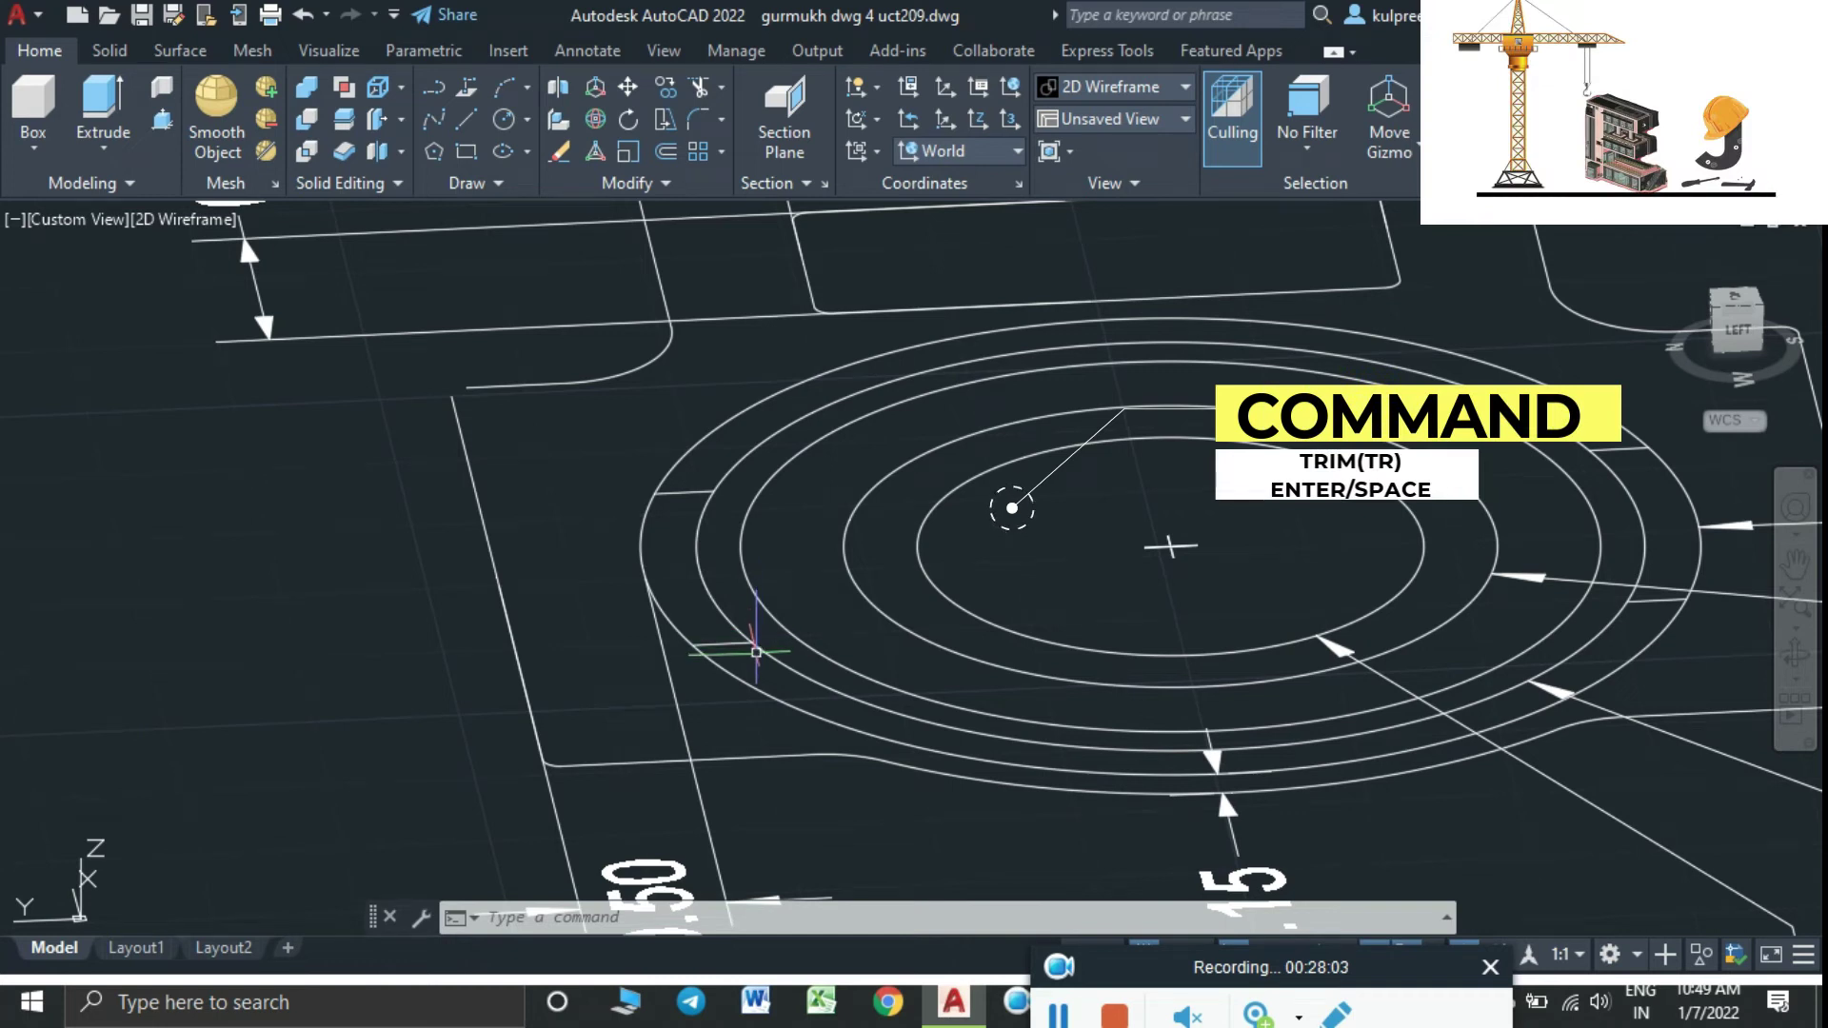
Fence-trim the top and bottom of the outer rings, leaving left and right arcs
key(Return)
drag(759, 698, 773, 656)
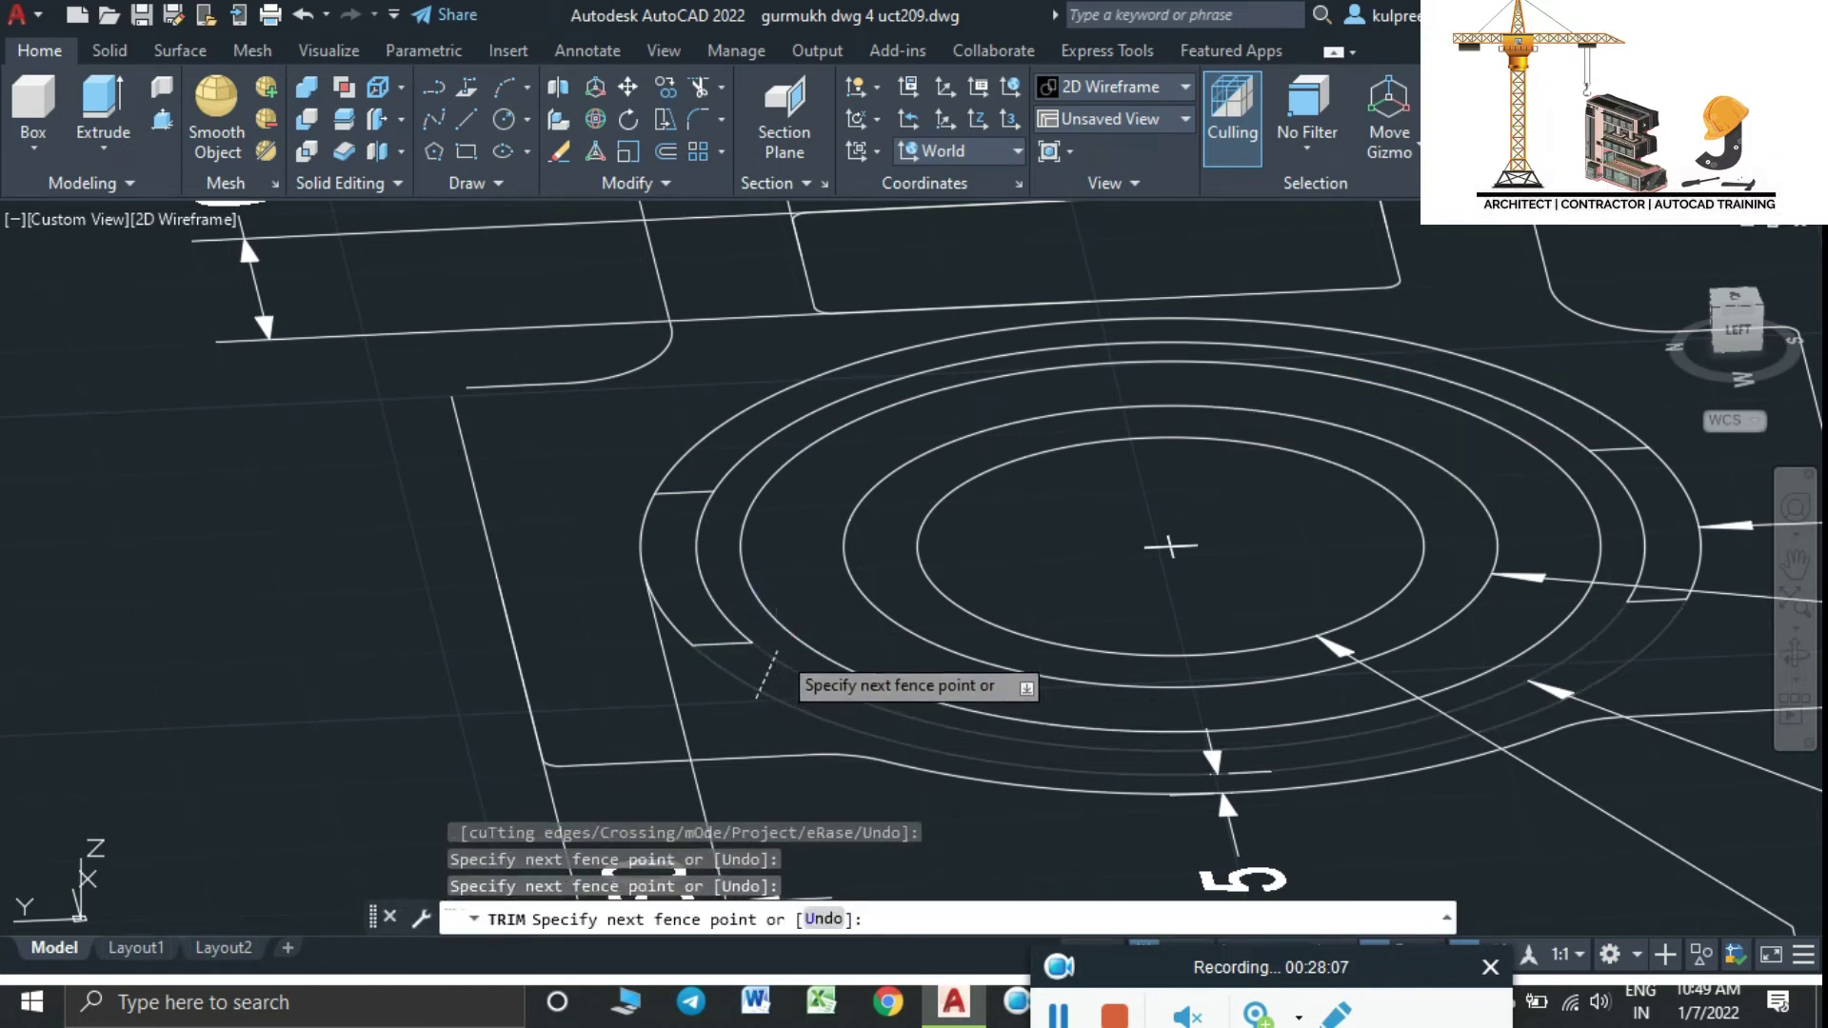
key(Return)
drag(723, 495, 843, 430)
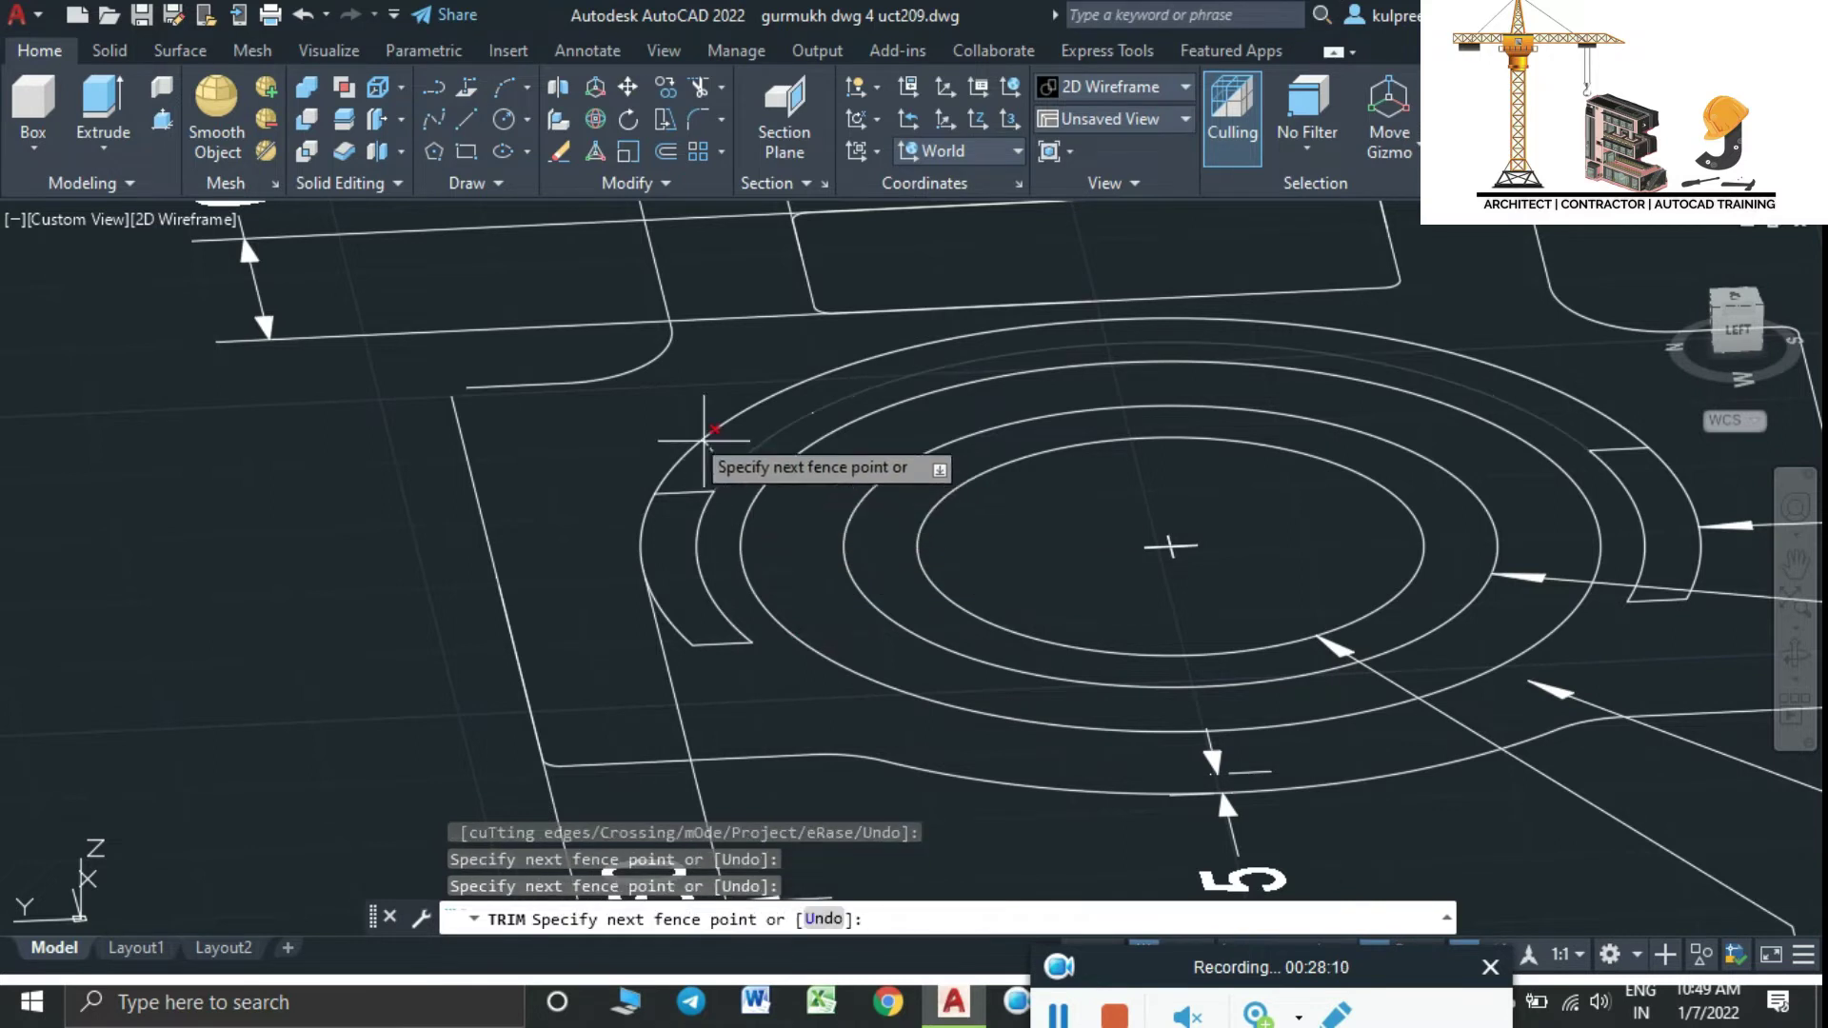
middle_drag(843, 430, 743, 450)
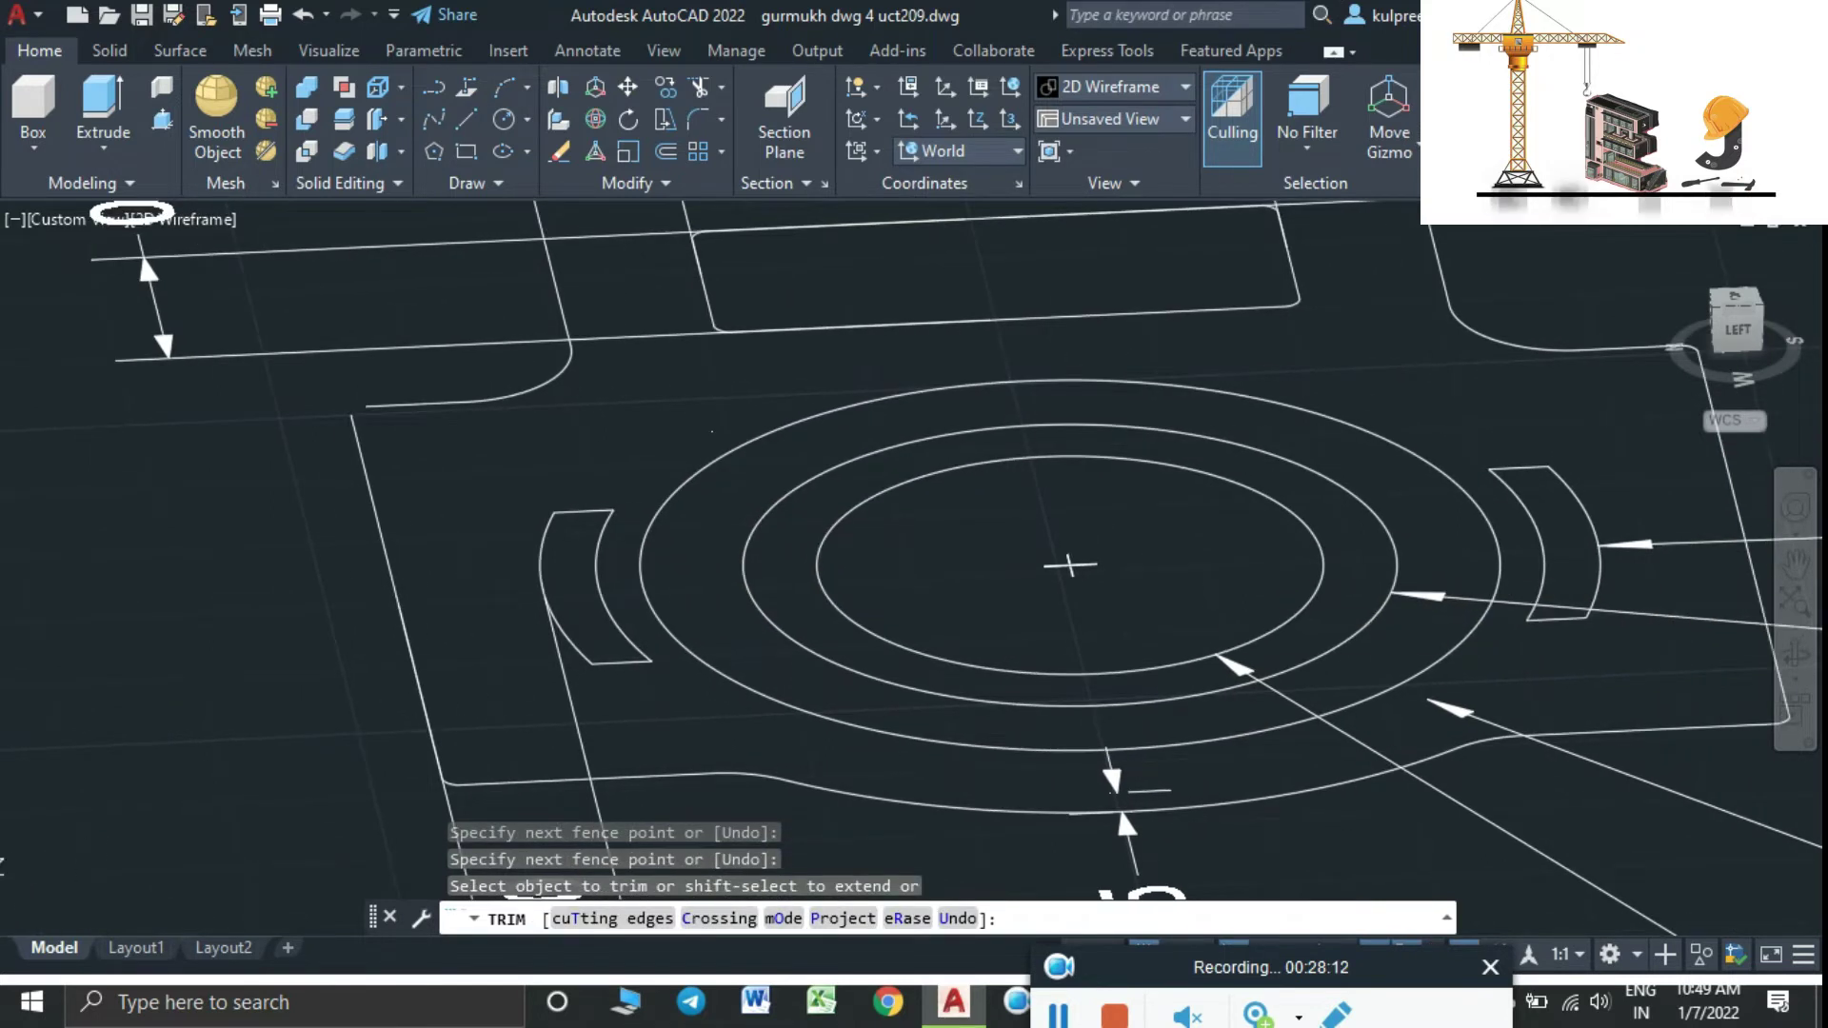
key(Escape)
Window-select the left and right arc pieces and the top connecting line
click(657, 691)
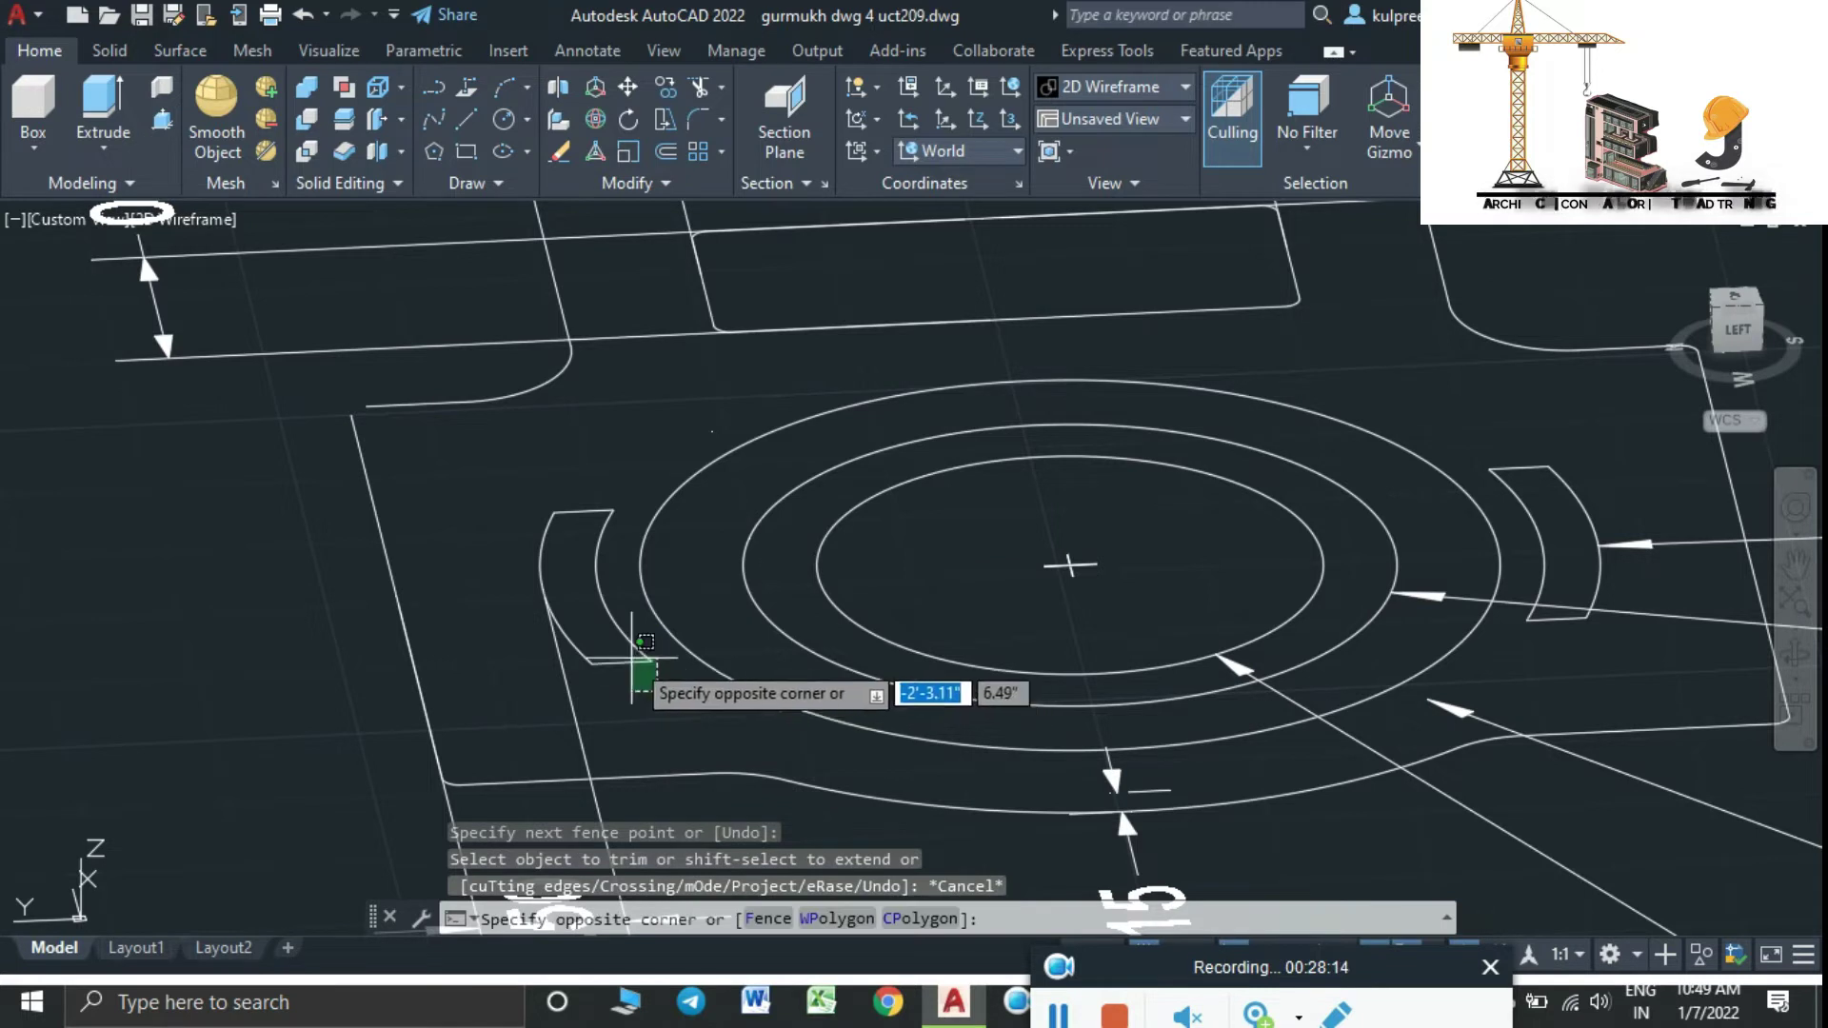
click(589, 626)
click(602, 511)
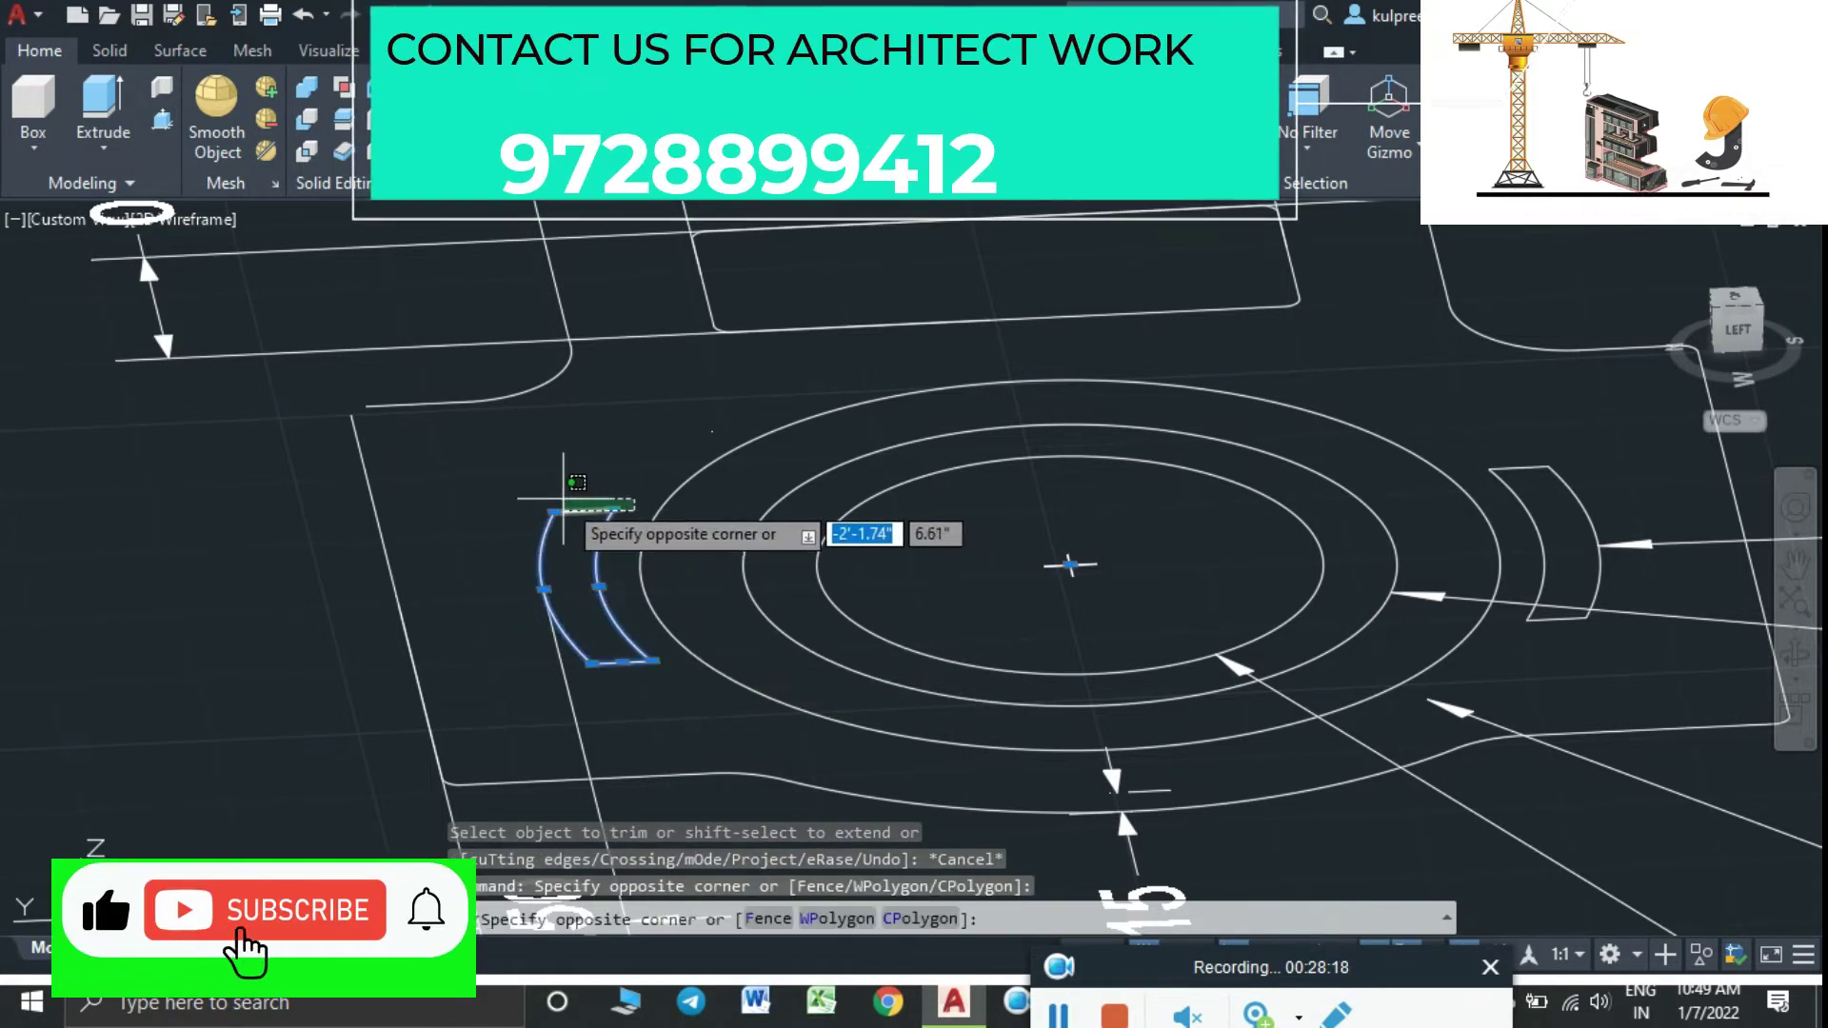
click(605, 510)
scroll(1615, 619, up, 5)
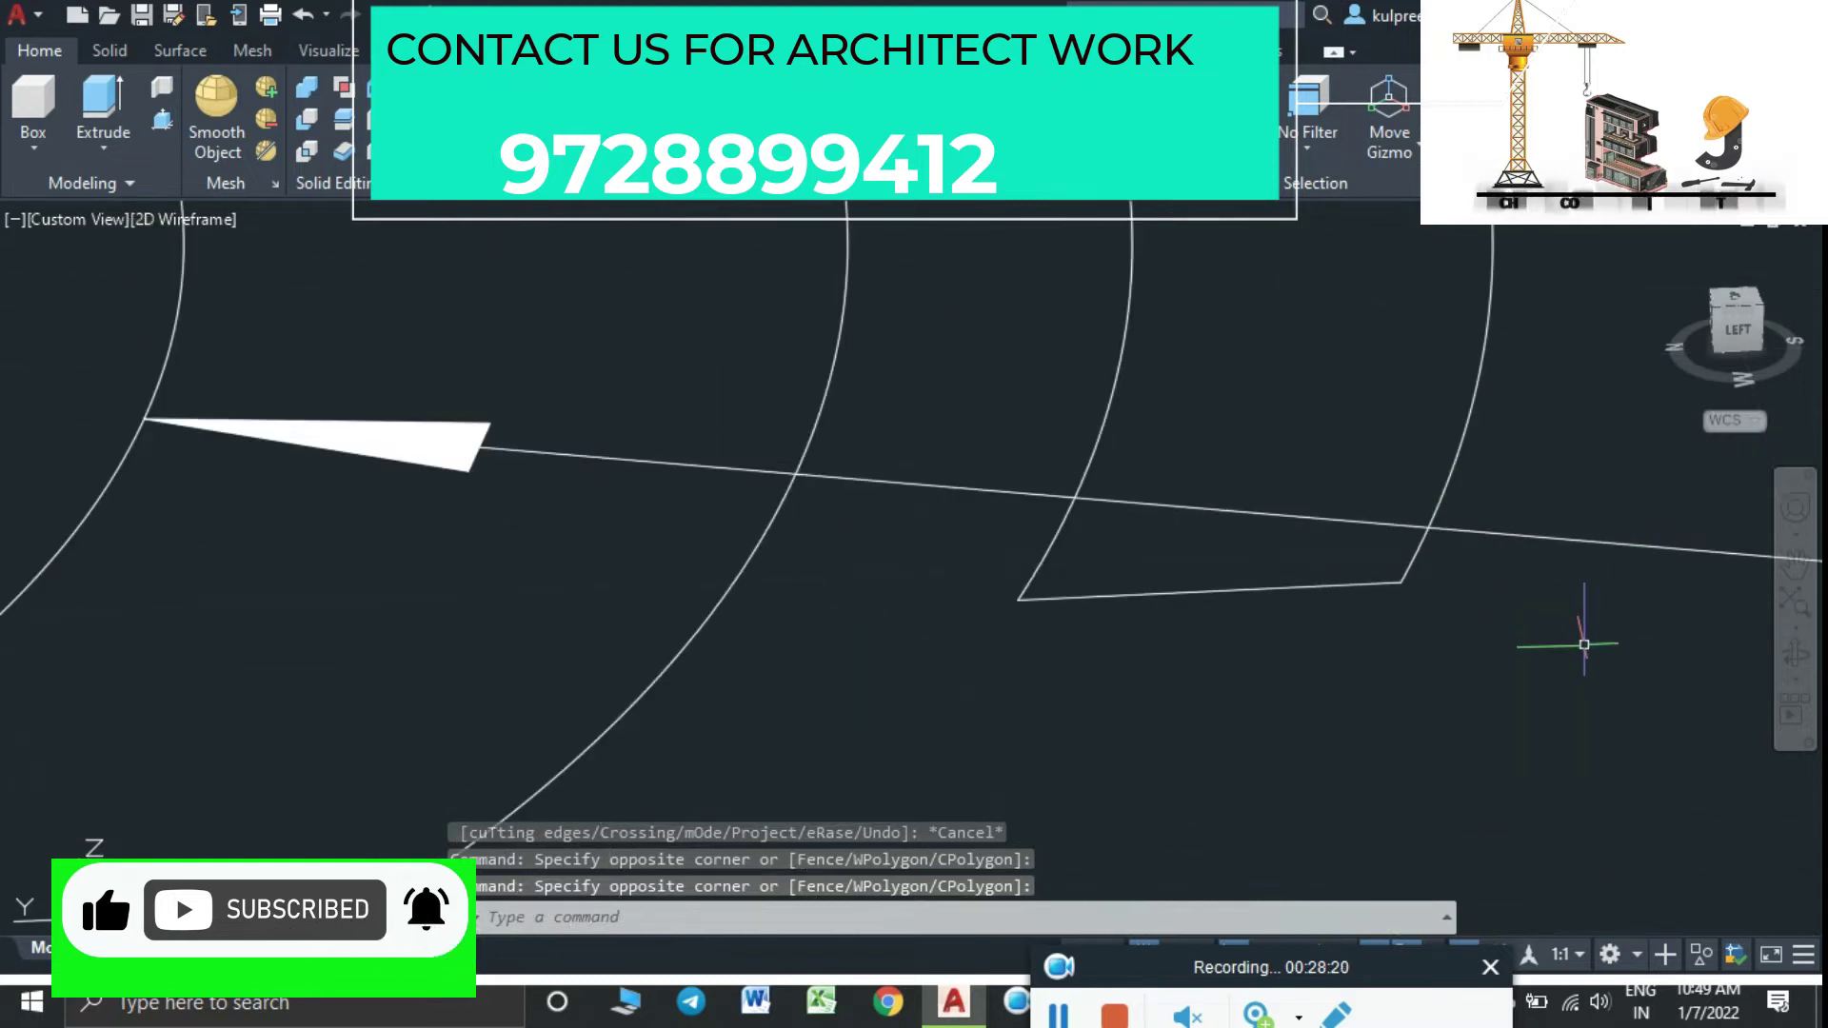
click(1461, 626)
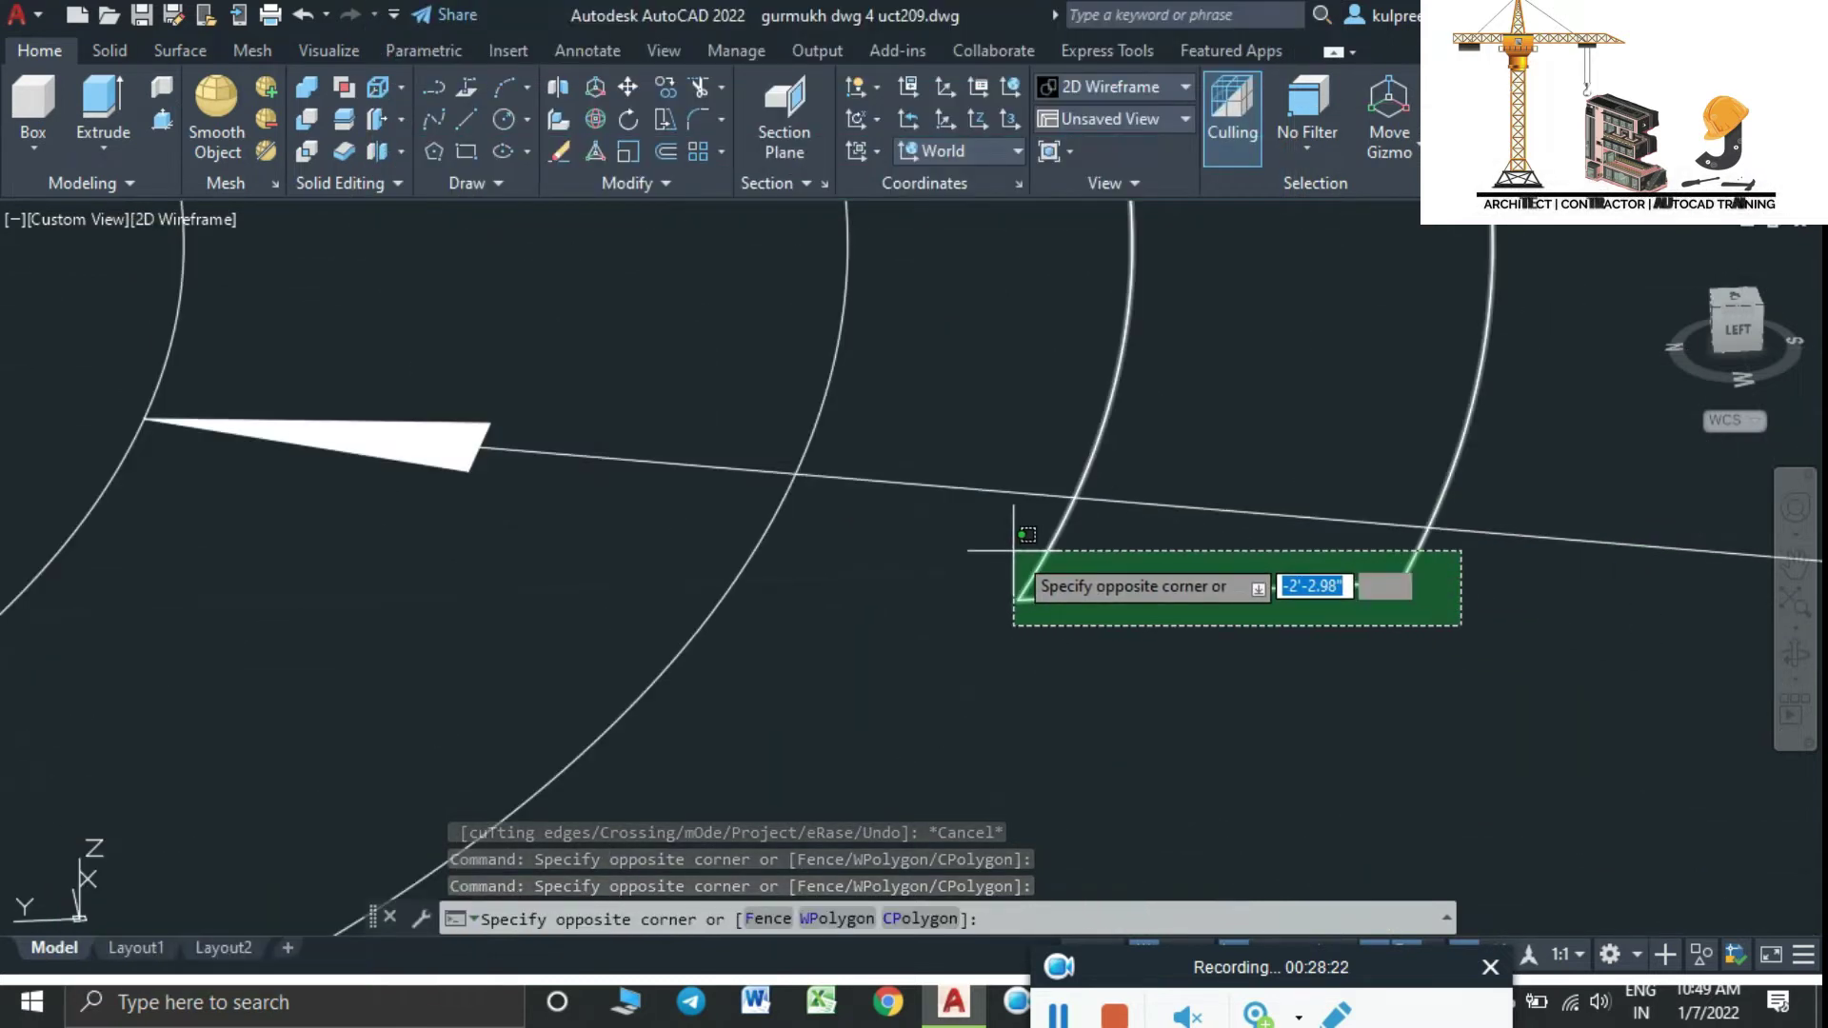
click(1017, 557)
scroll(1222, 697, down, 3)
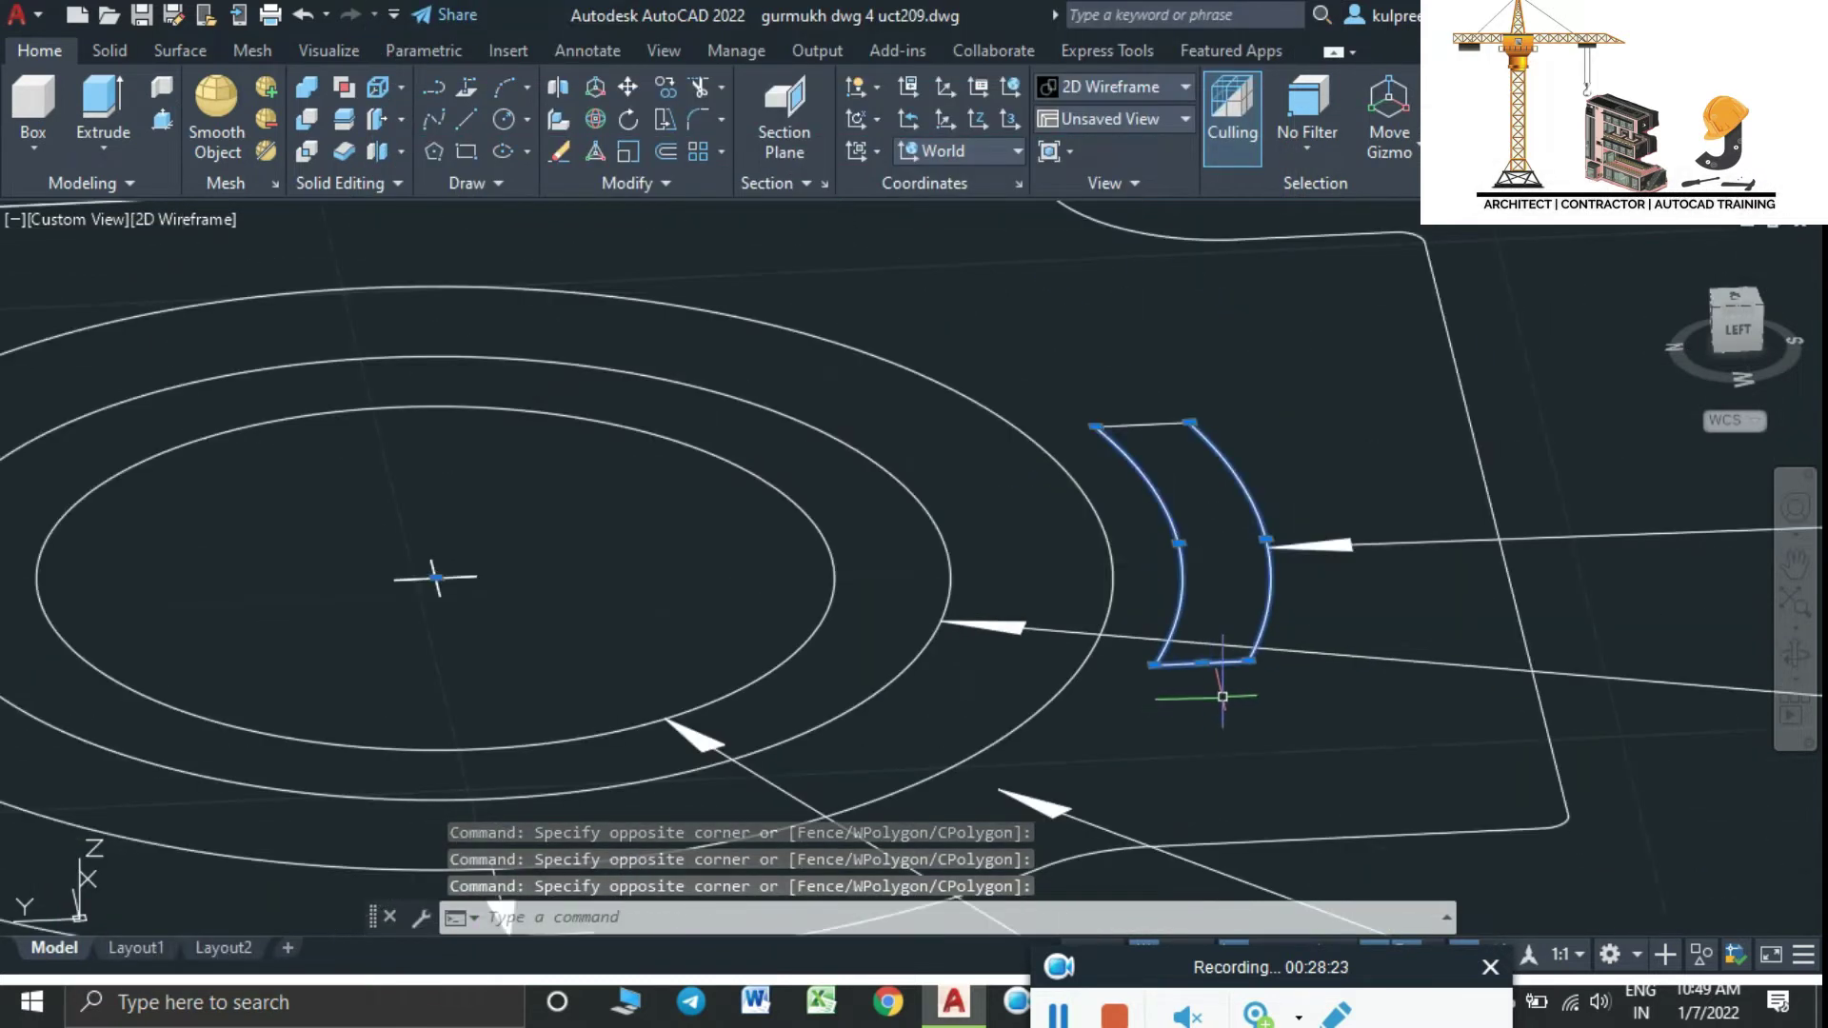
click(1219, 430)
click(1092, 399)
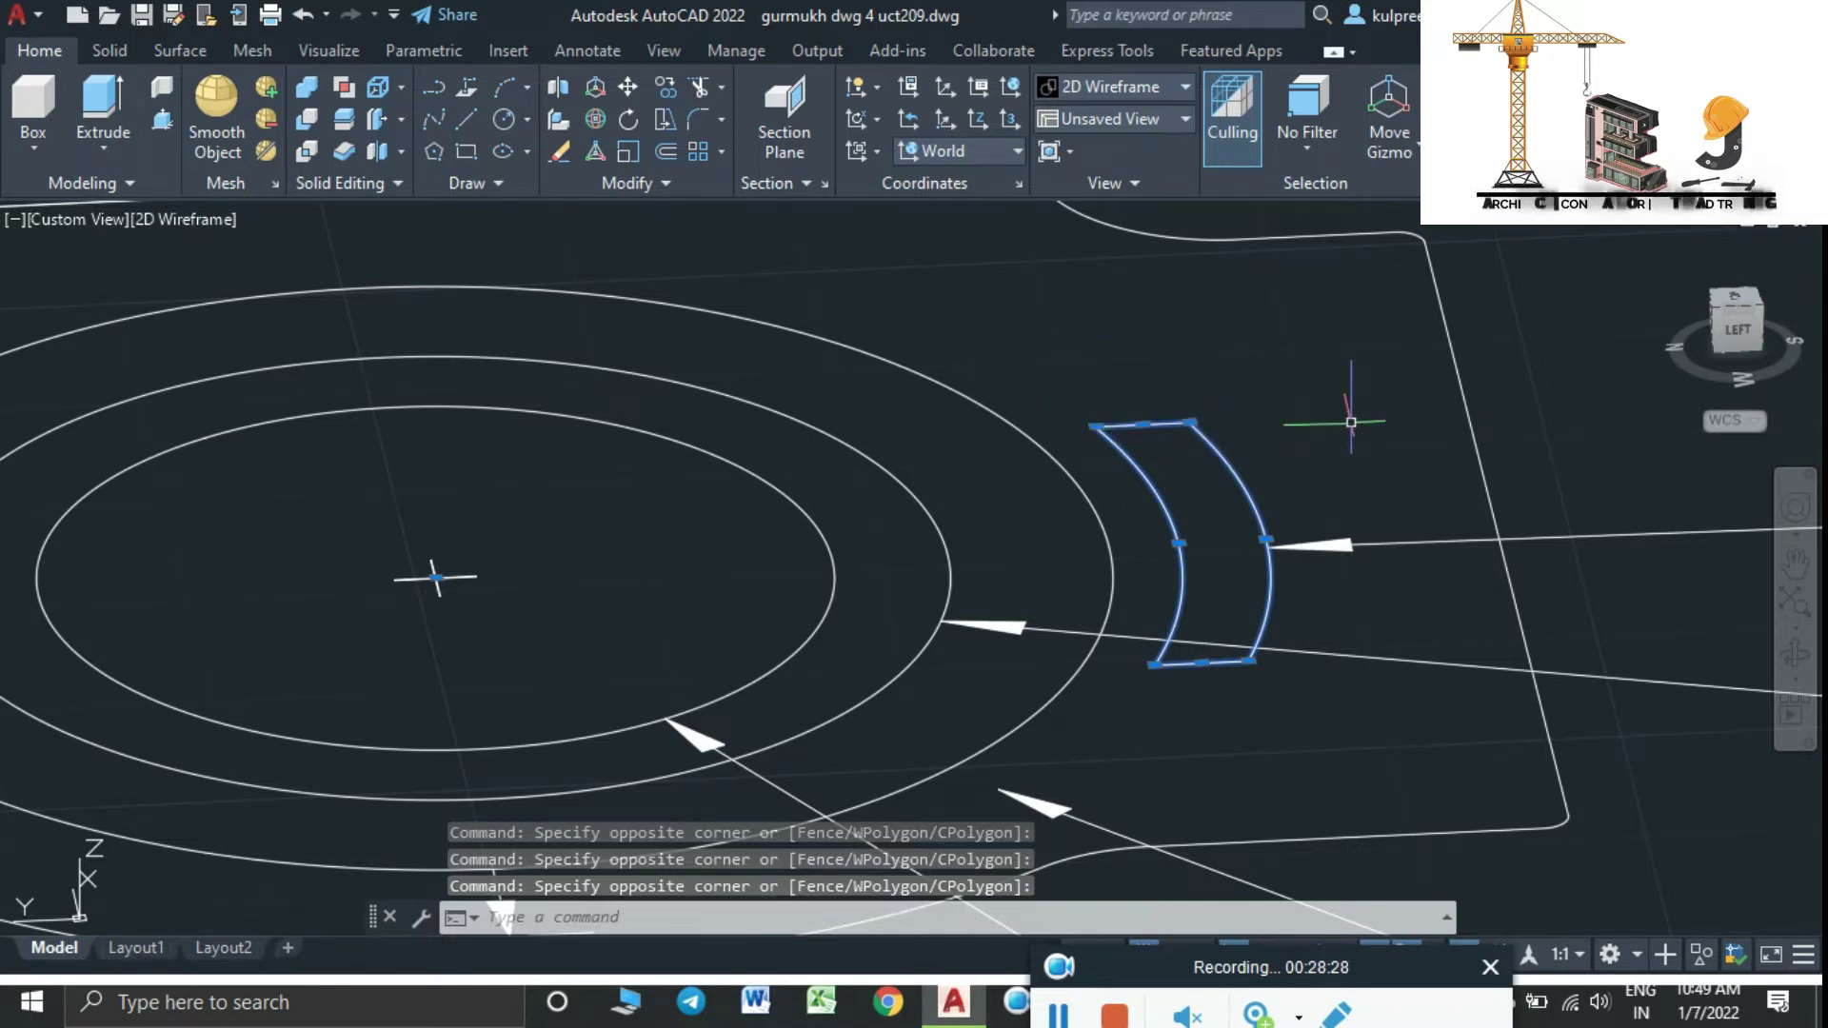
Join the arcs and lines into closed polylines and select both shapes
text(joi)
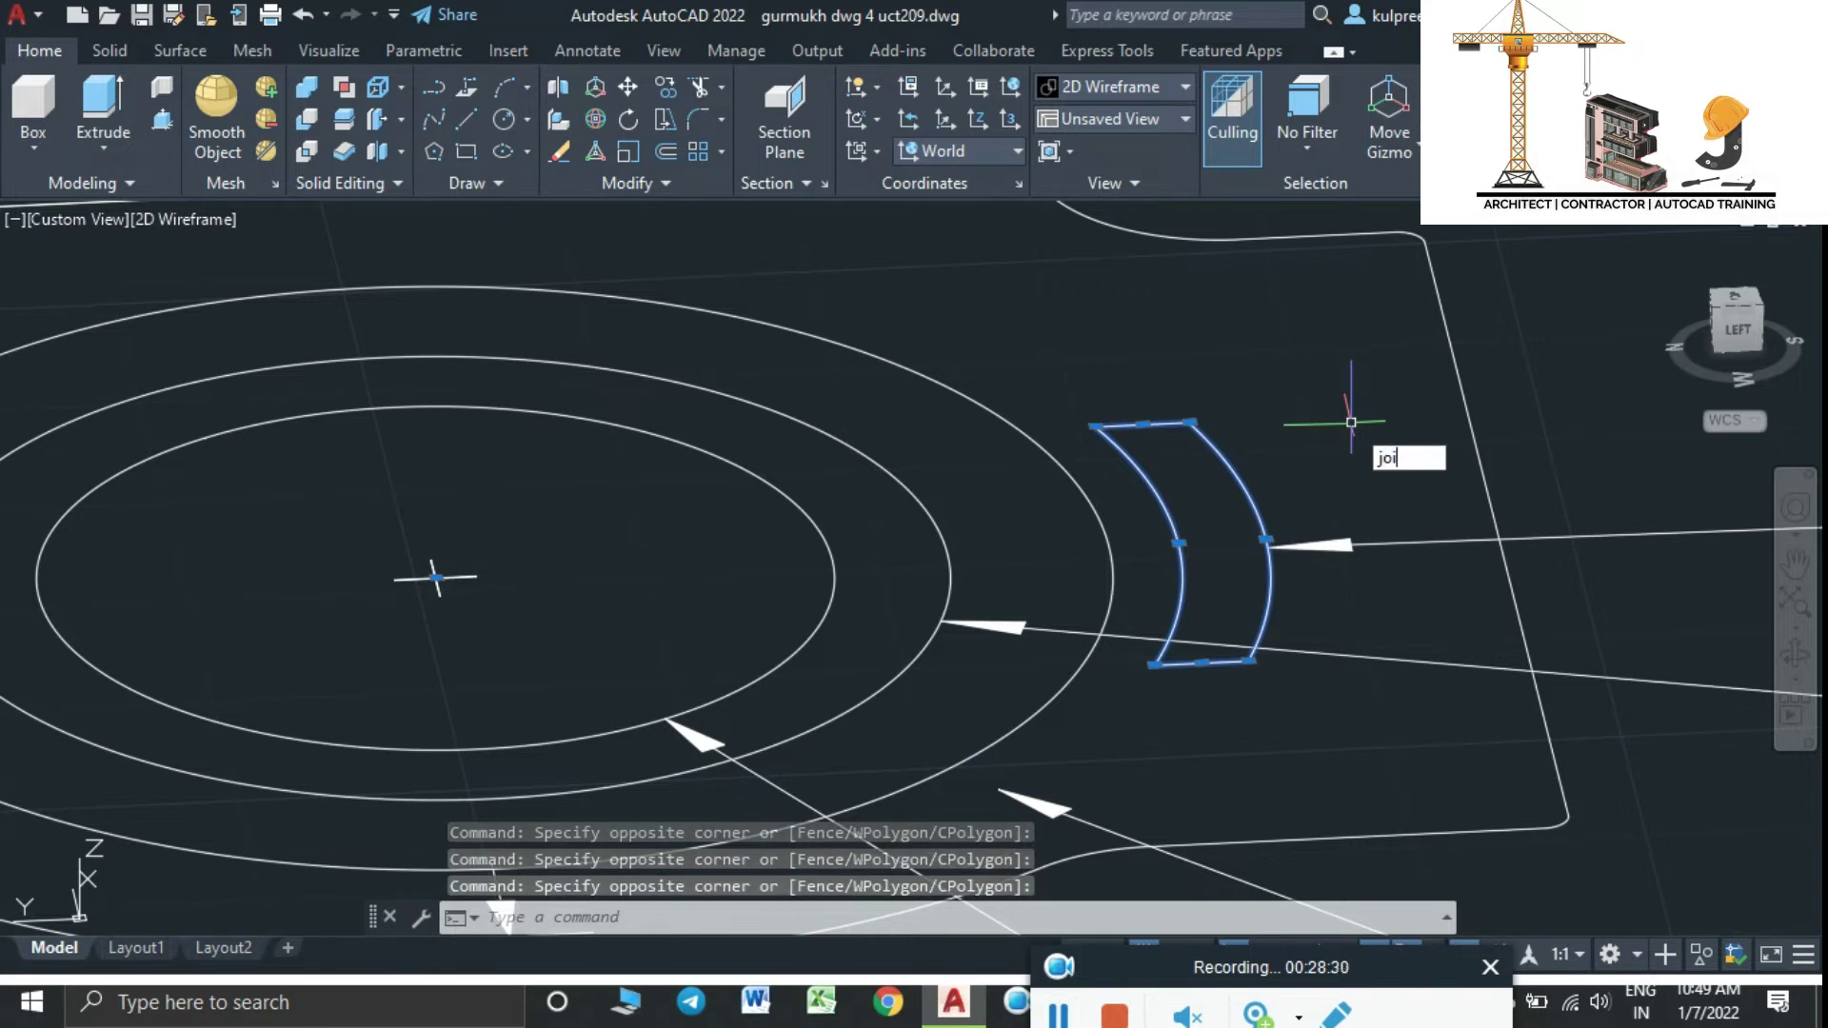
key(Return)
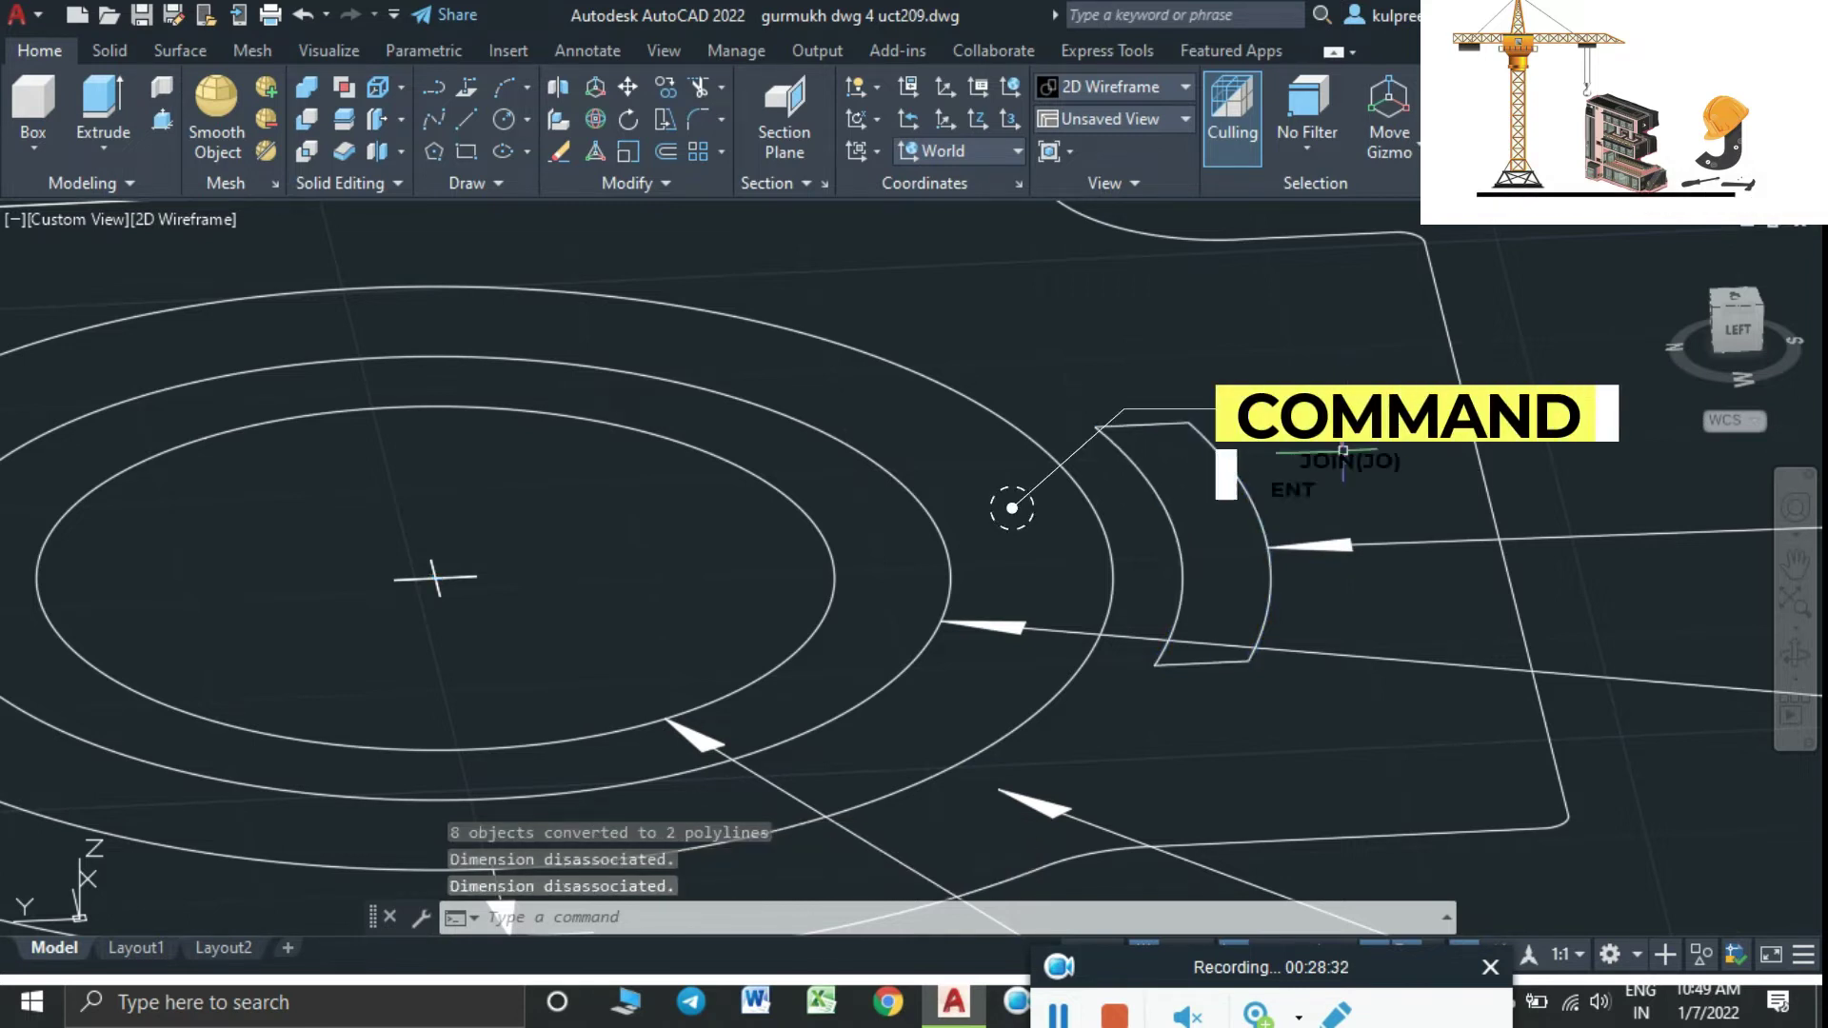
click(1228, 448)
click(1171, 419)
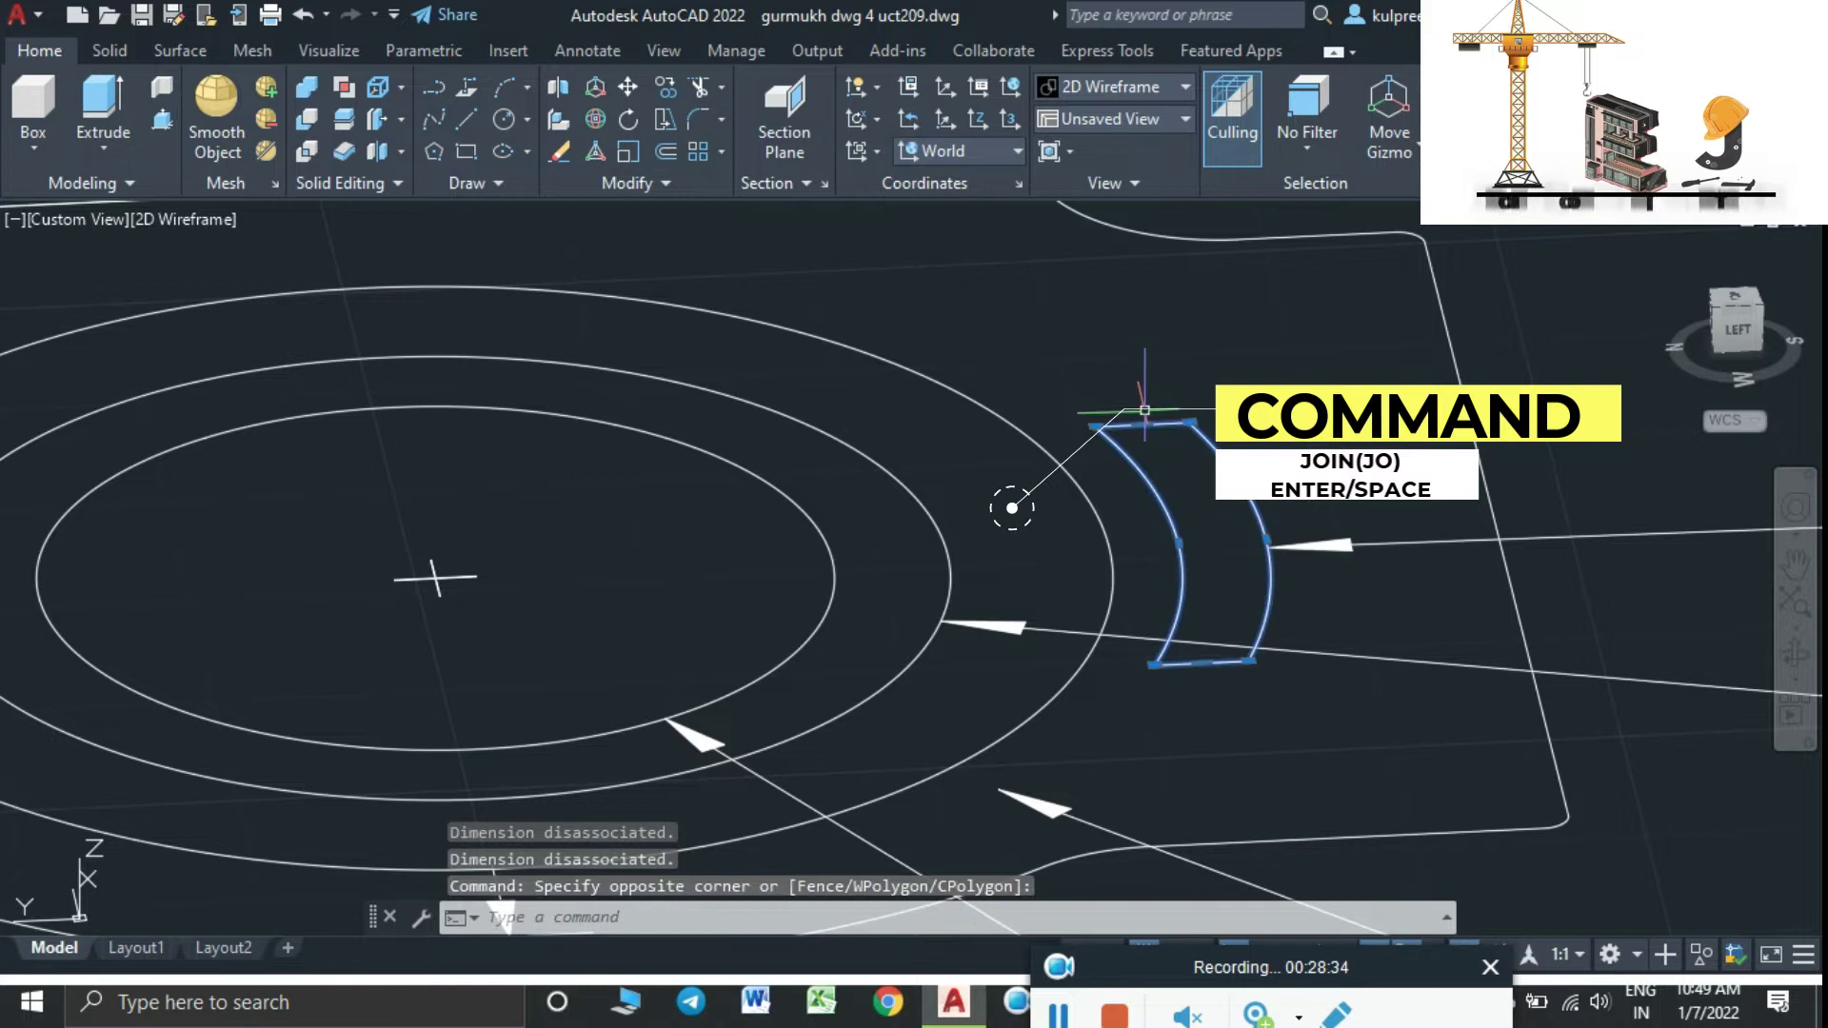
scroll(1185, 446, down, 3)
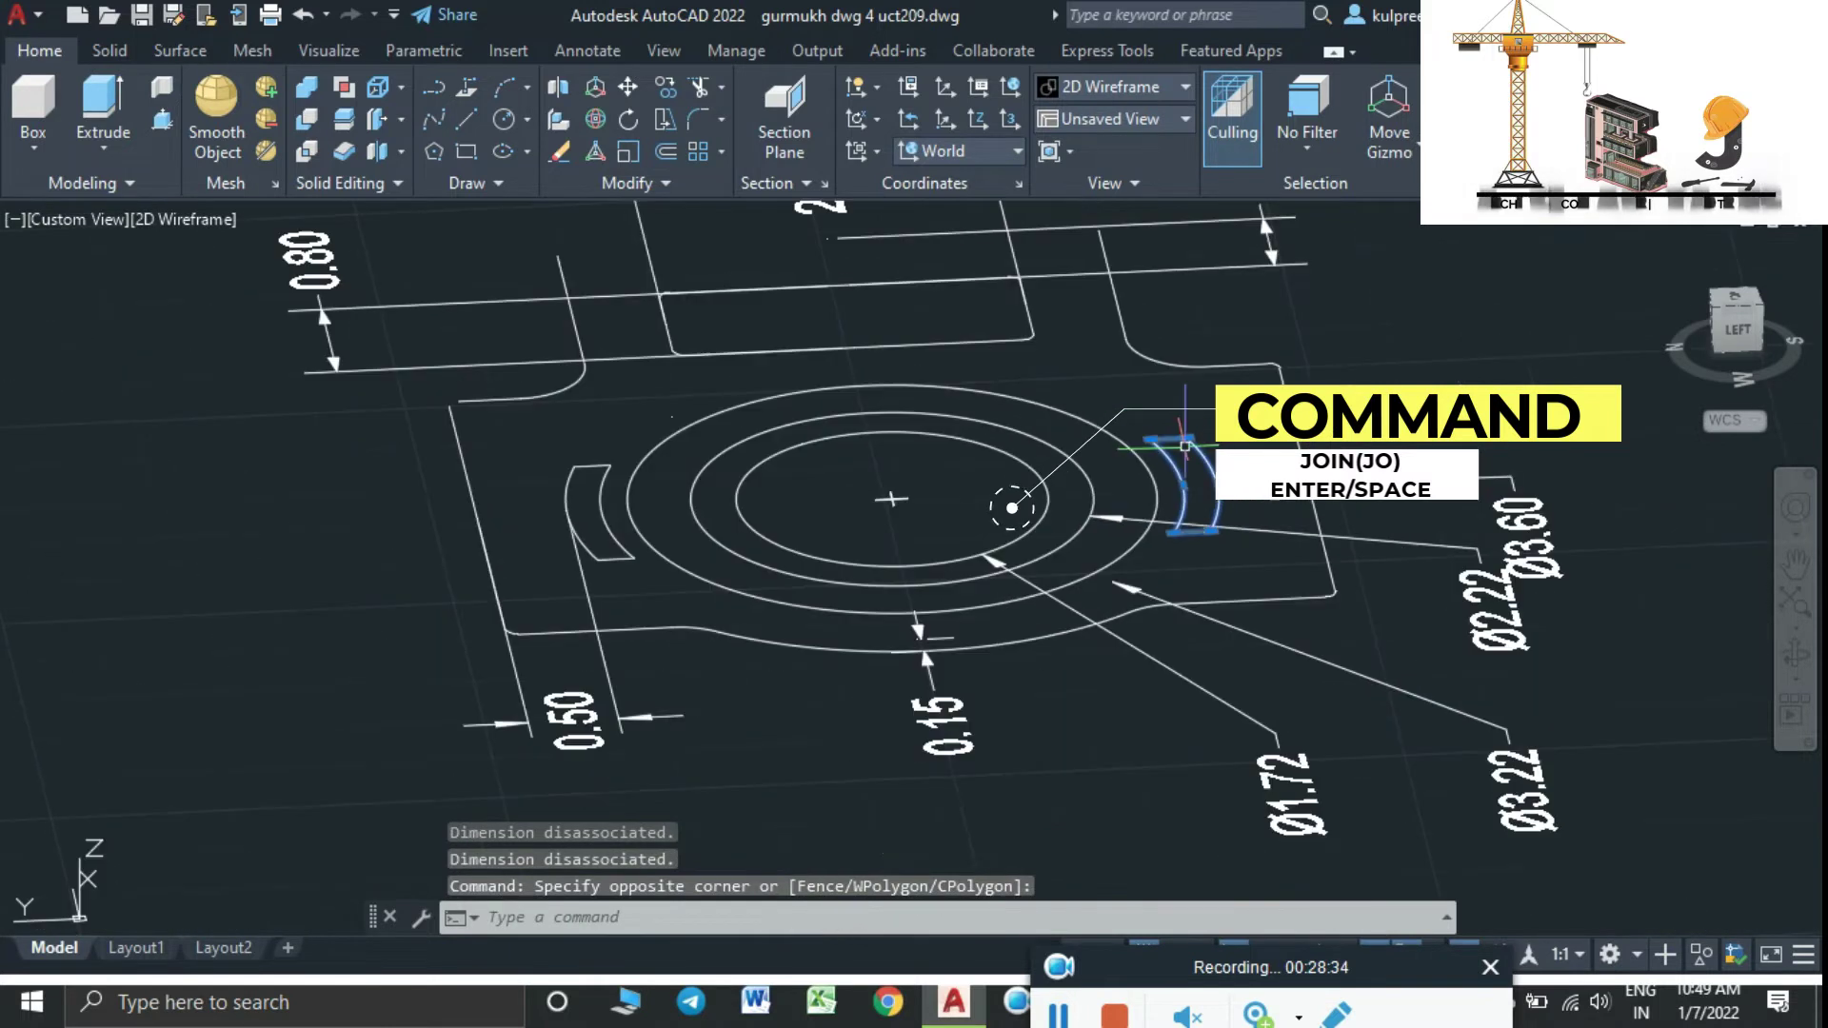
click(602, 472)
Extrude both curved shapes to a height of 1.15
text(EX)
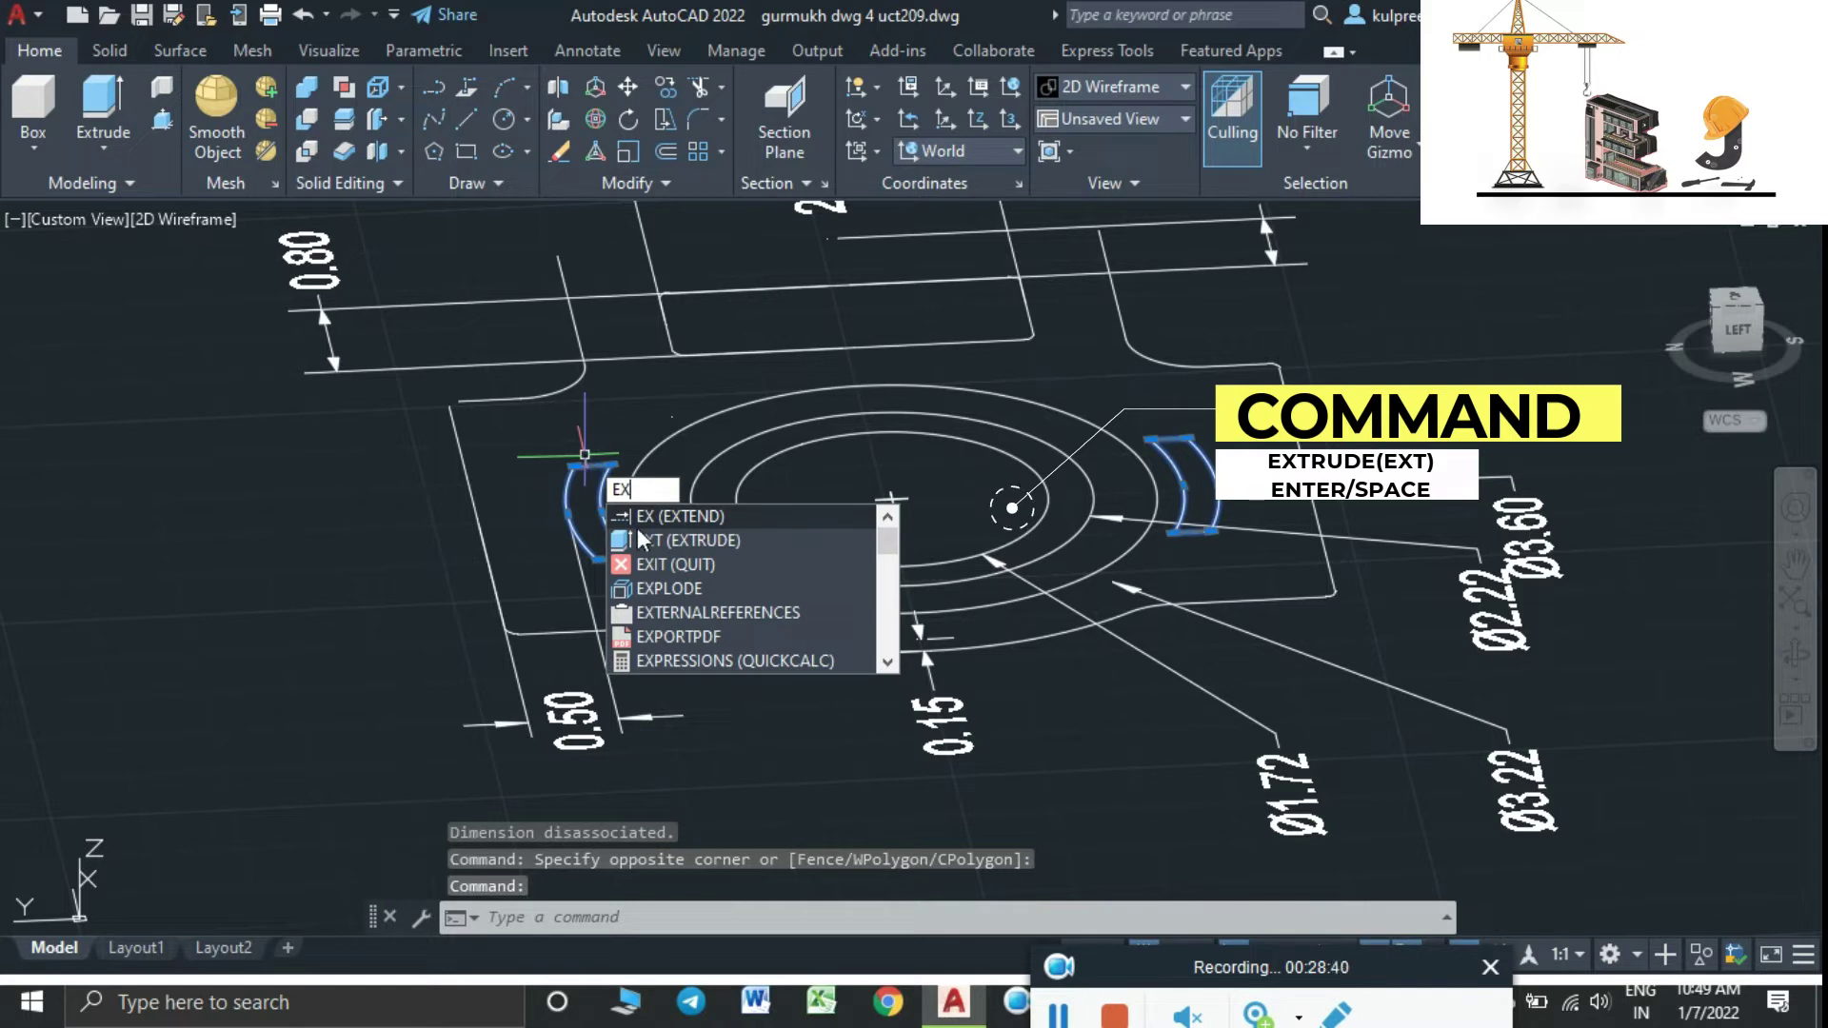
click(638, 530)
key(Return)
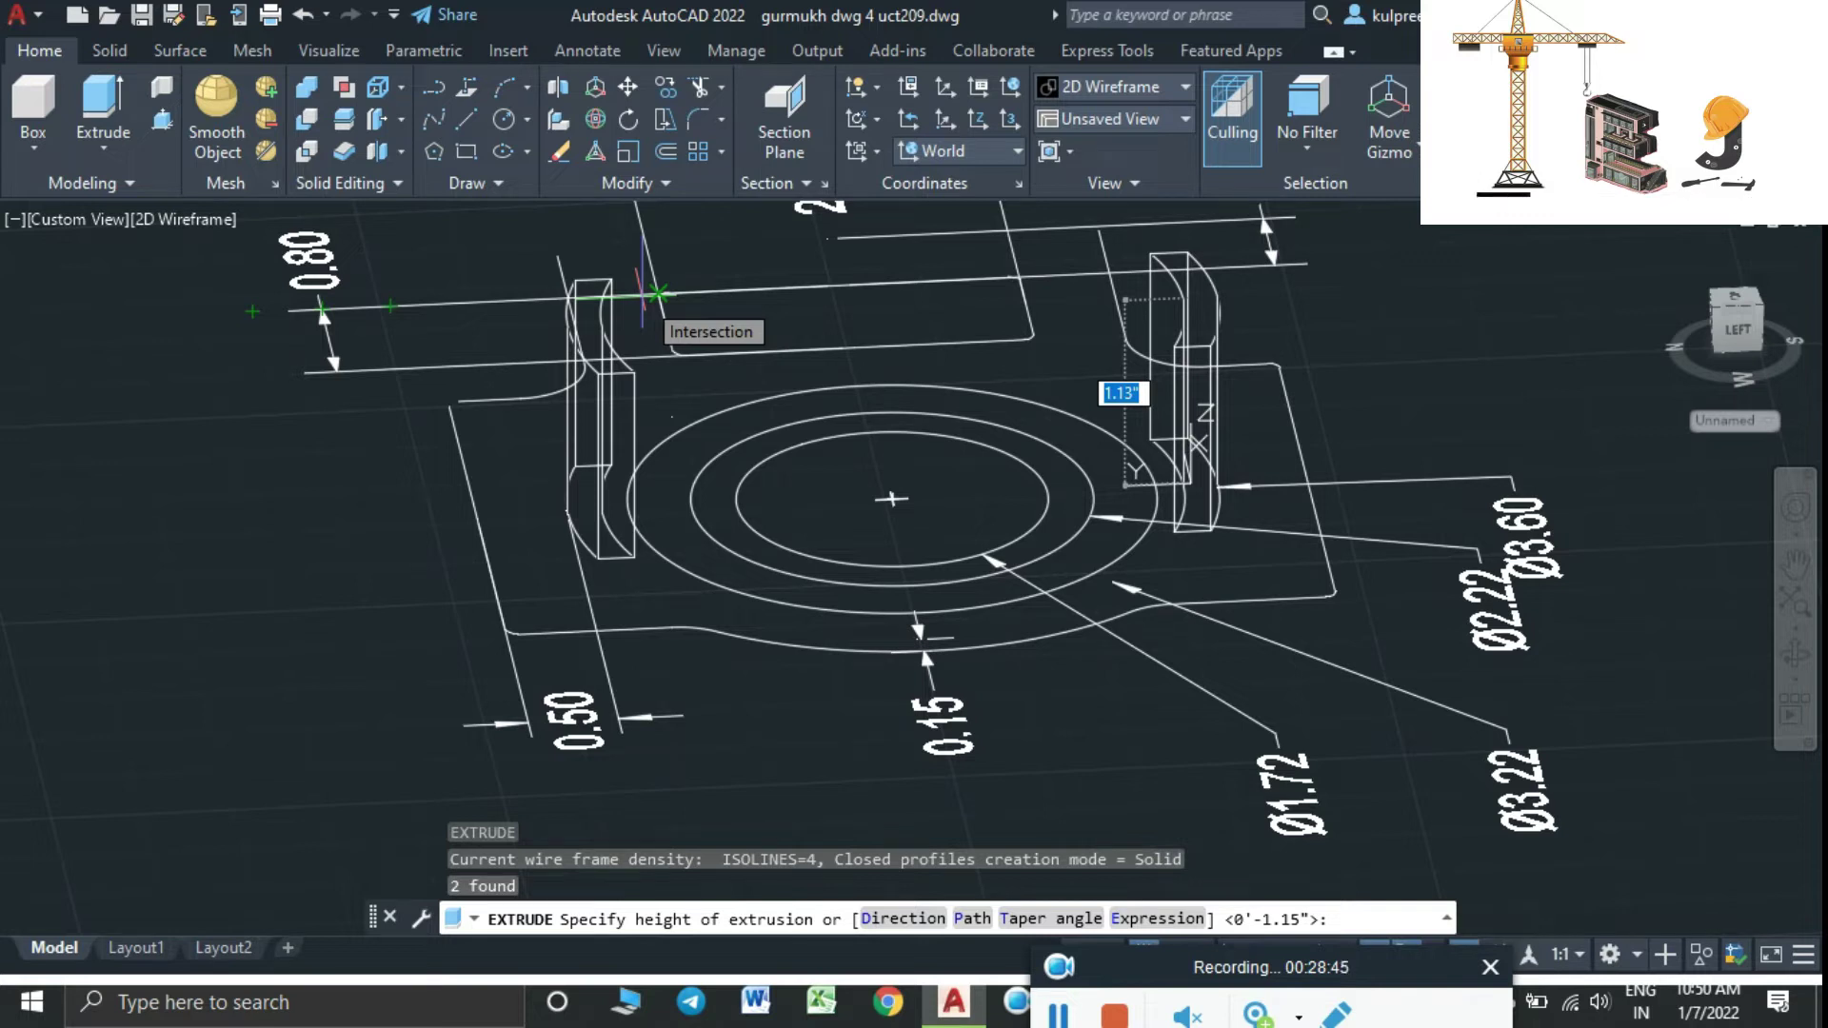
text(1.15)
key(Return)
key(Escape)
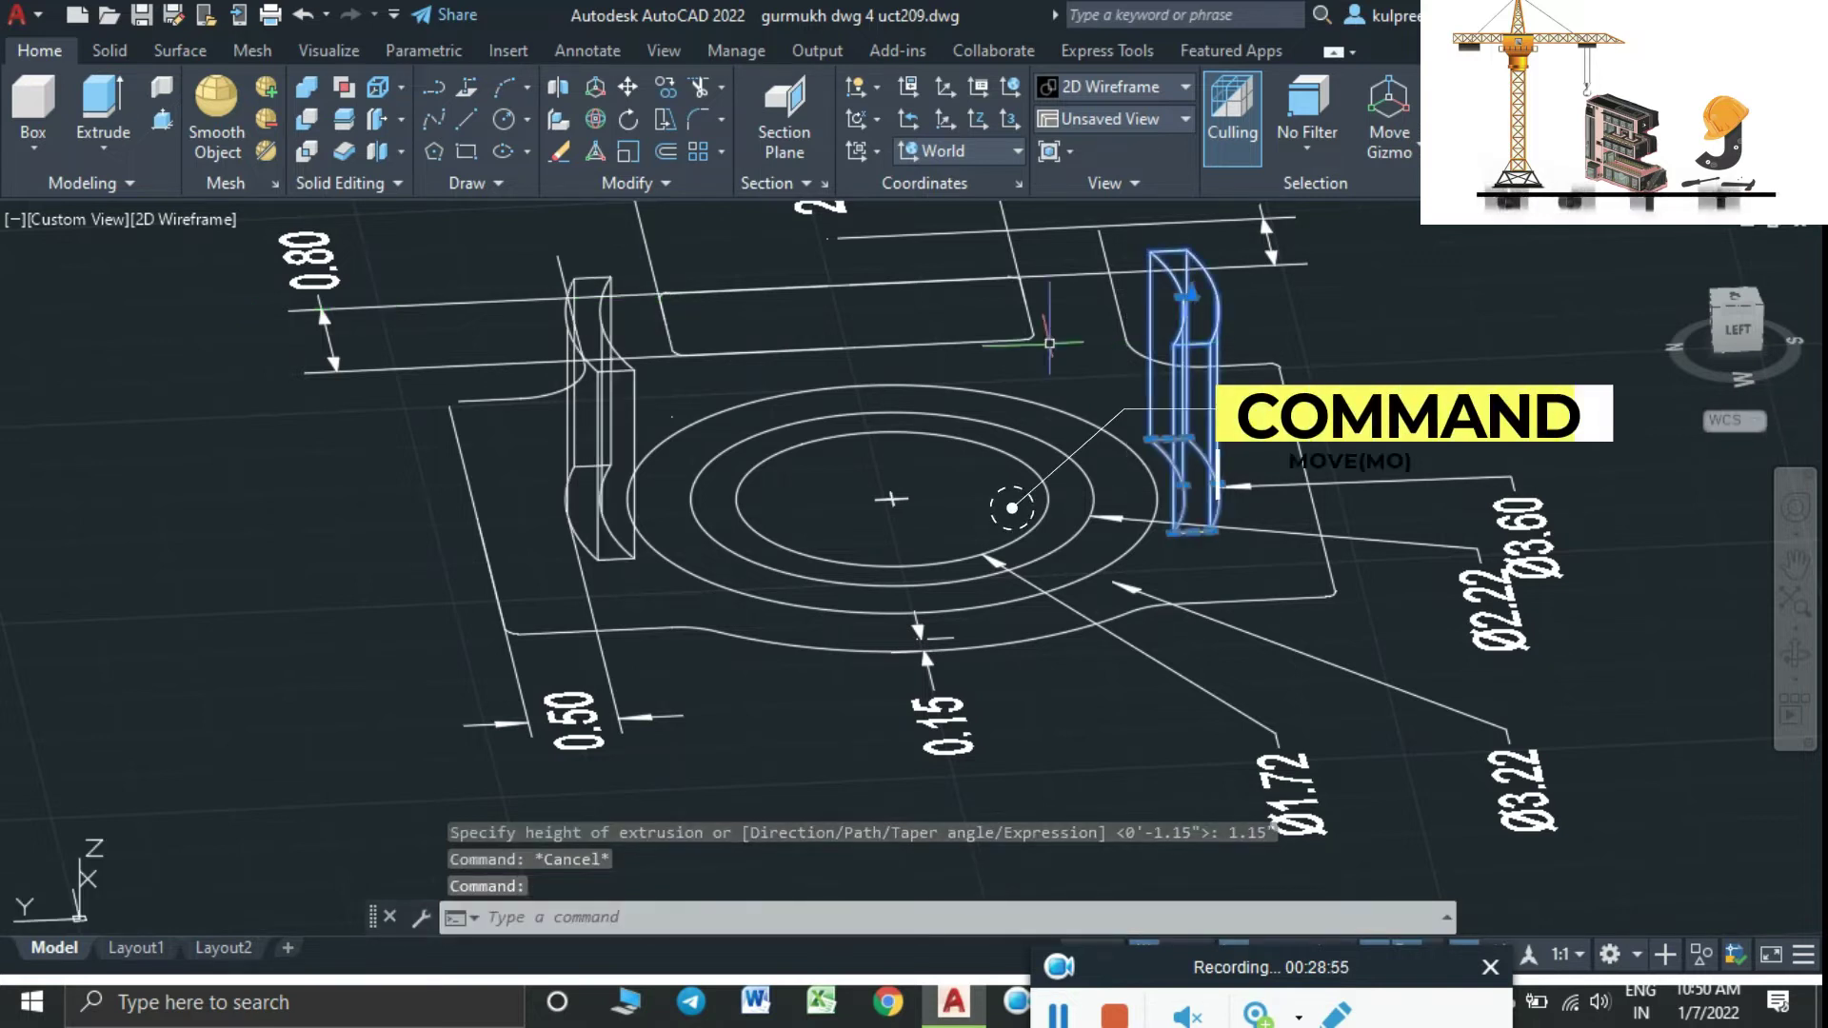
Start moving the extruded solids from the rings' centre, then undo back to before the move
click(601, 378)
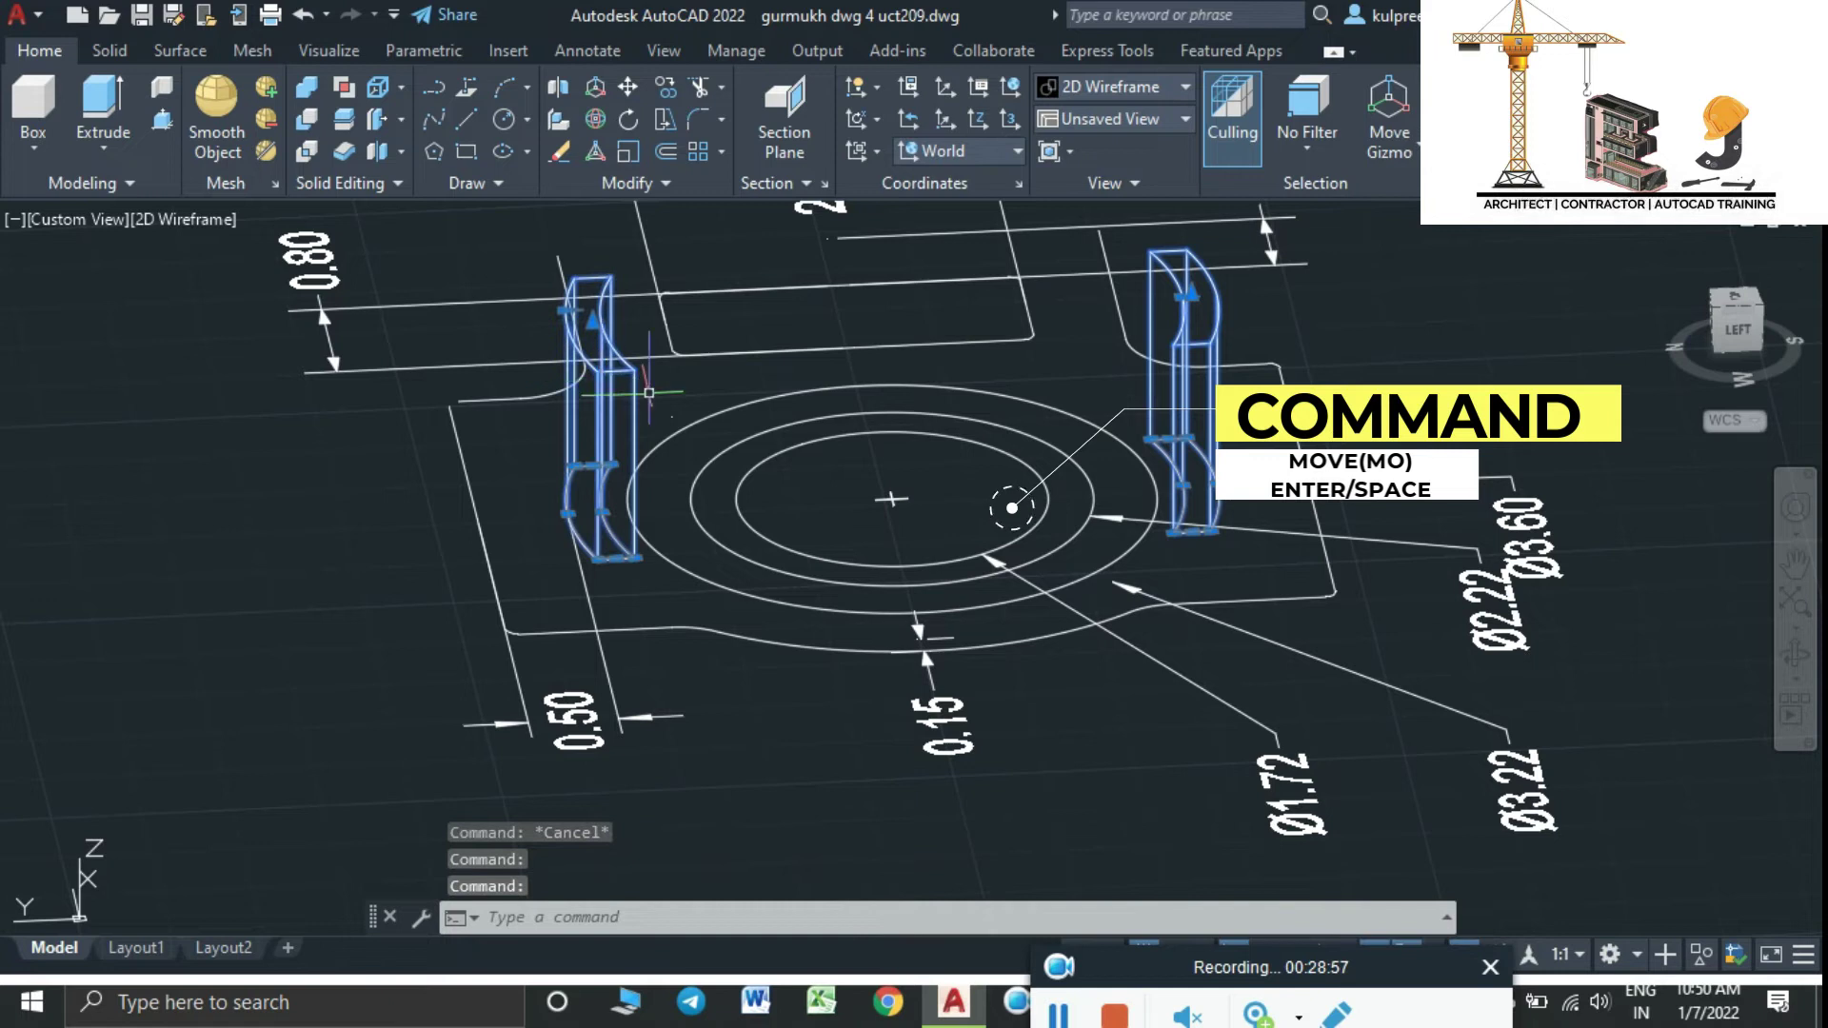
text(m)
key(Return)
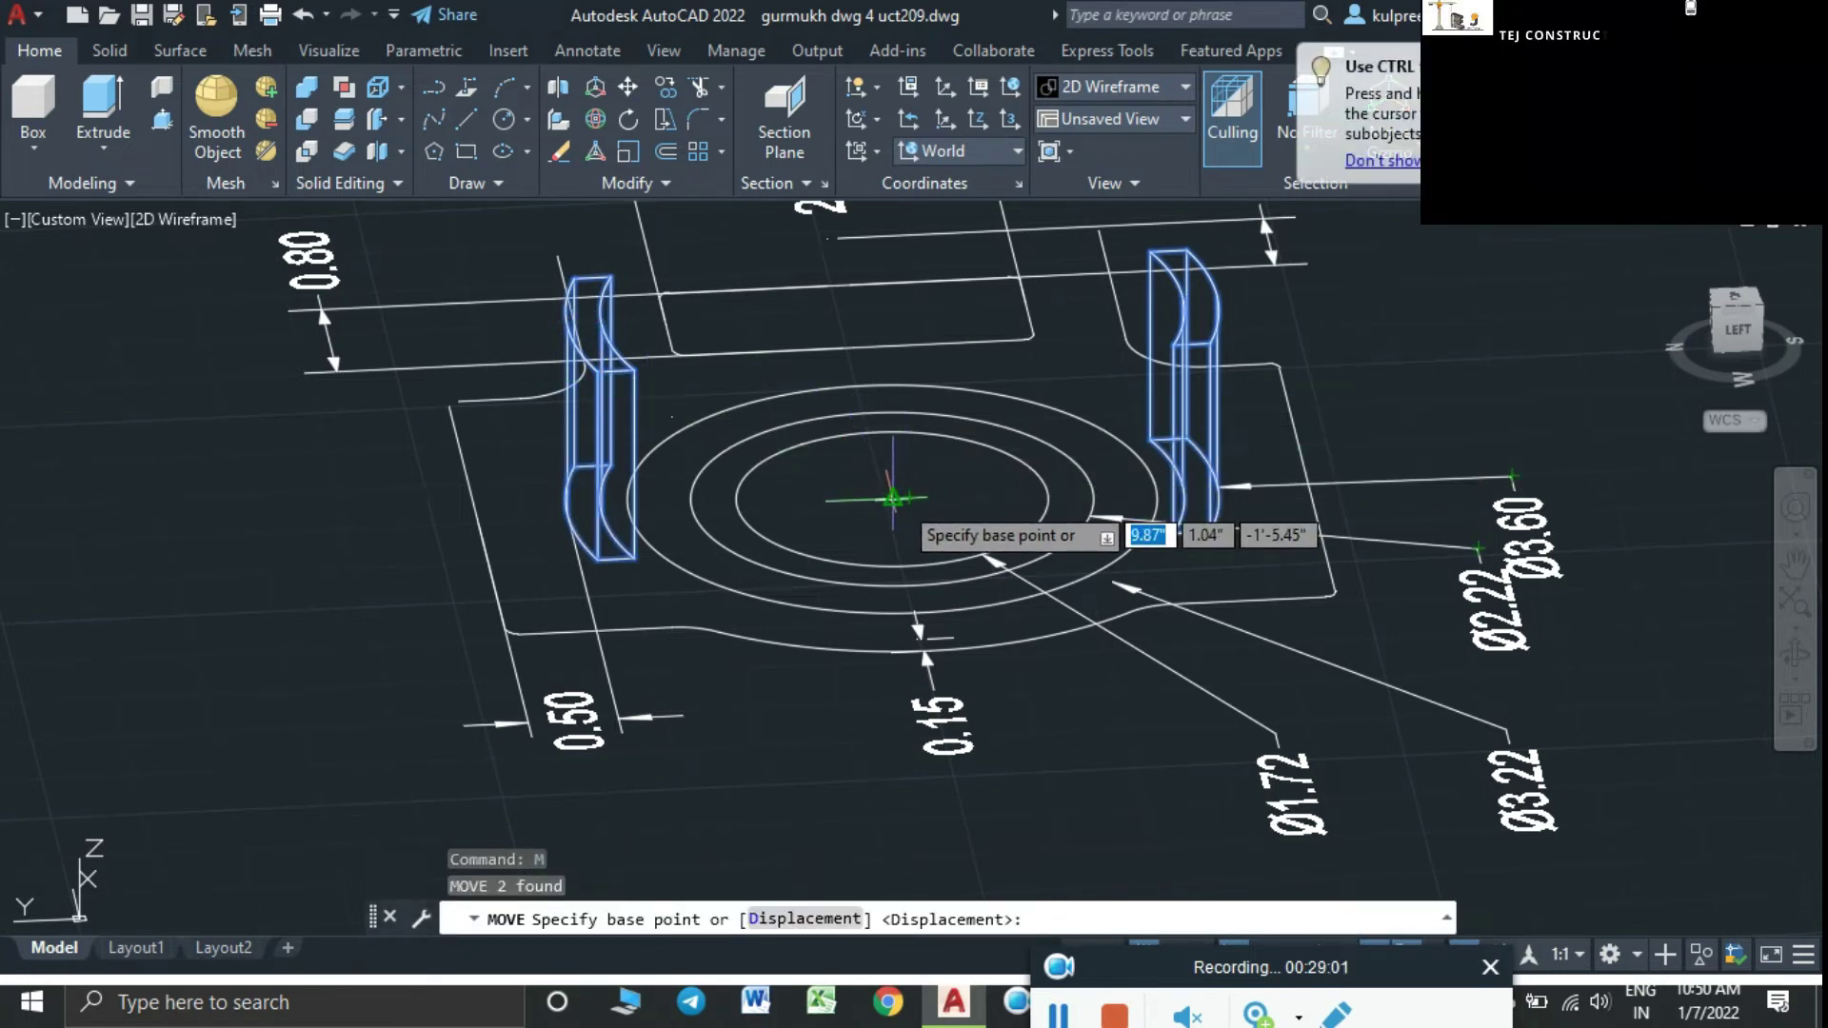
click(893, 497)
scroll(894, 498, down, 5)
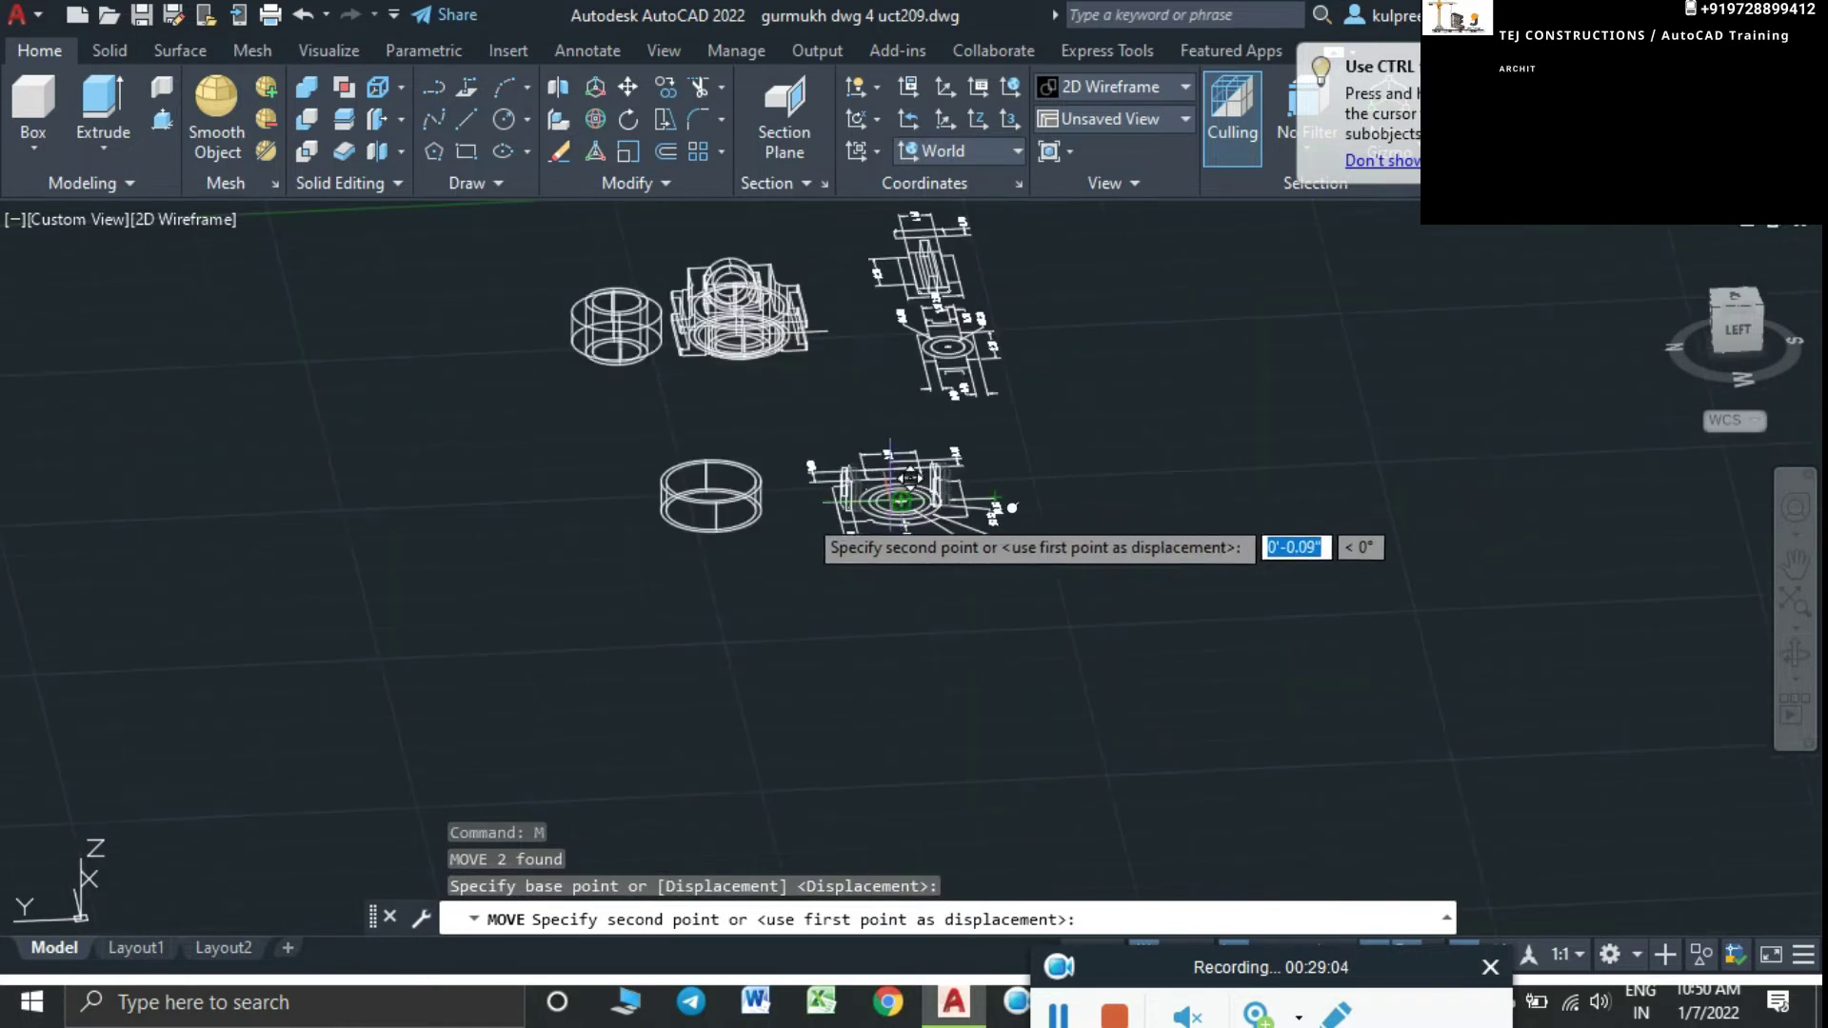
scroll(746, 522, up, 5)
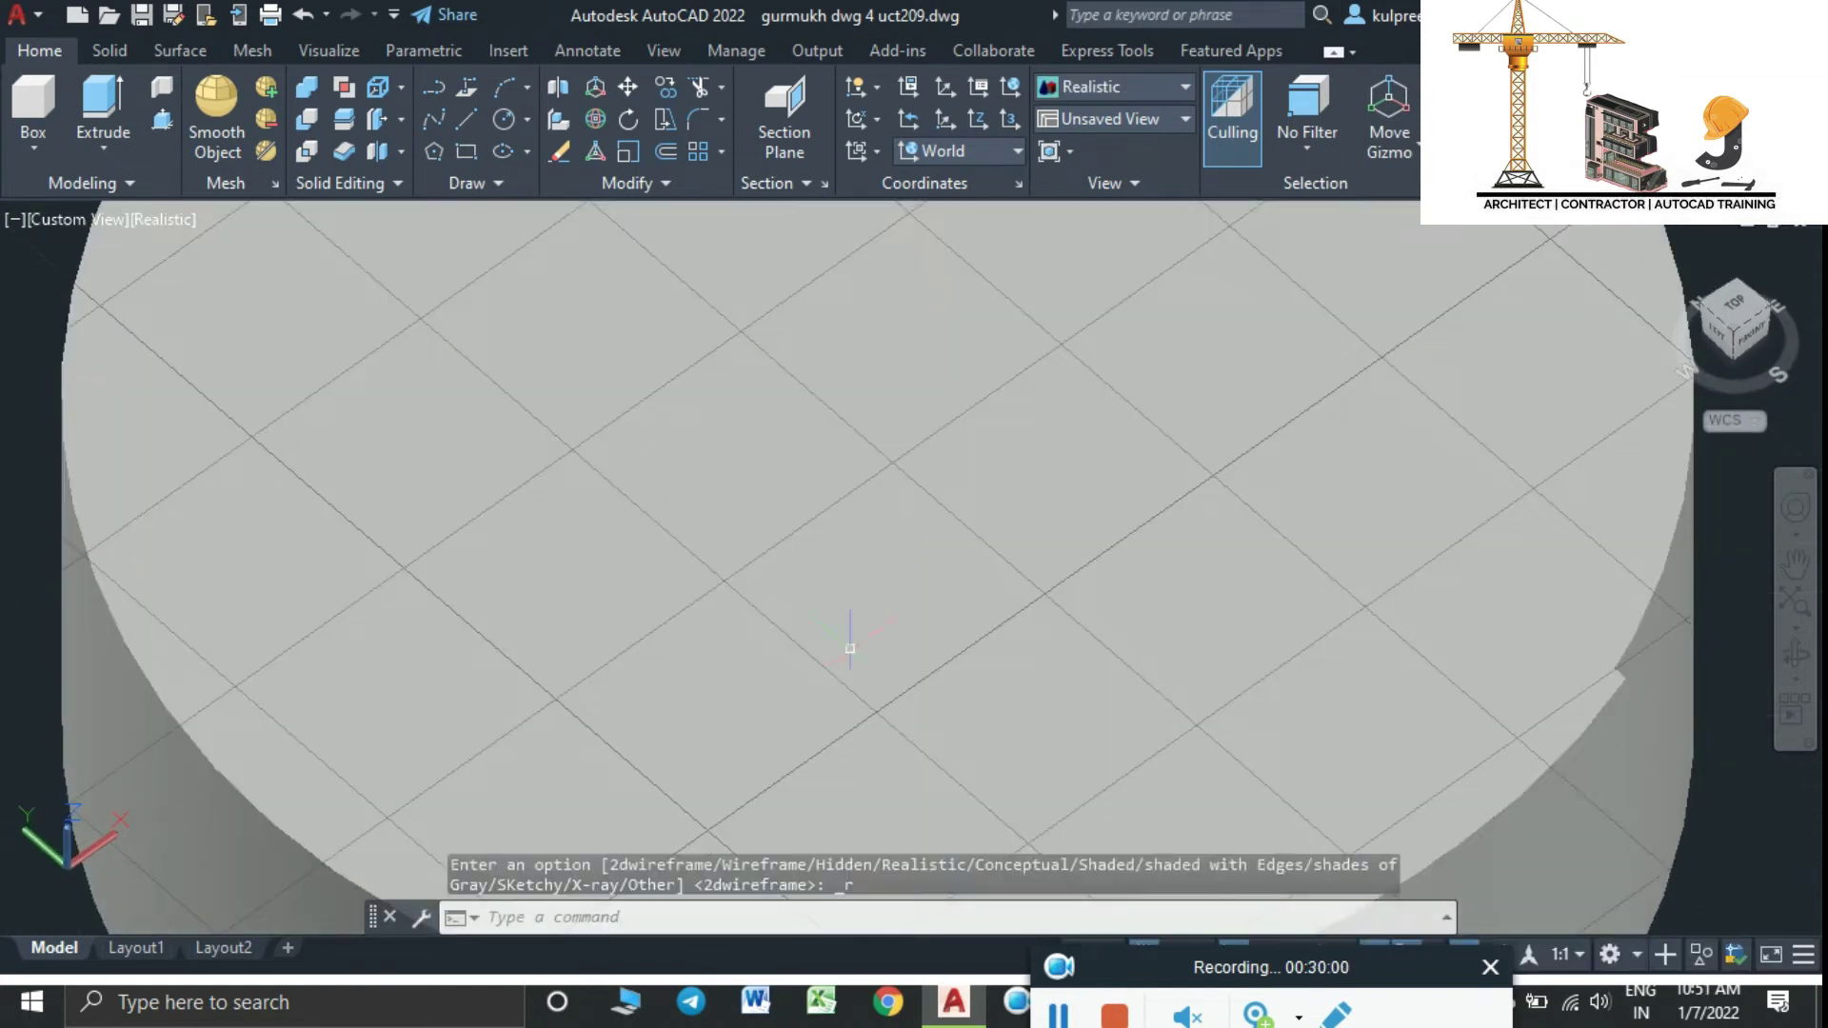
middle_drag(851, 649, 743, 428)
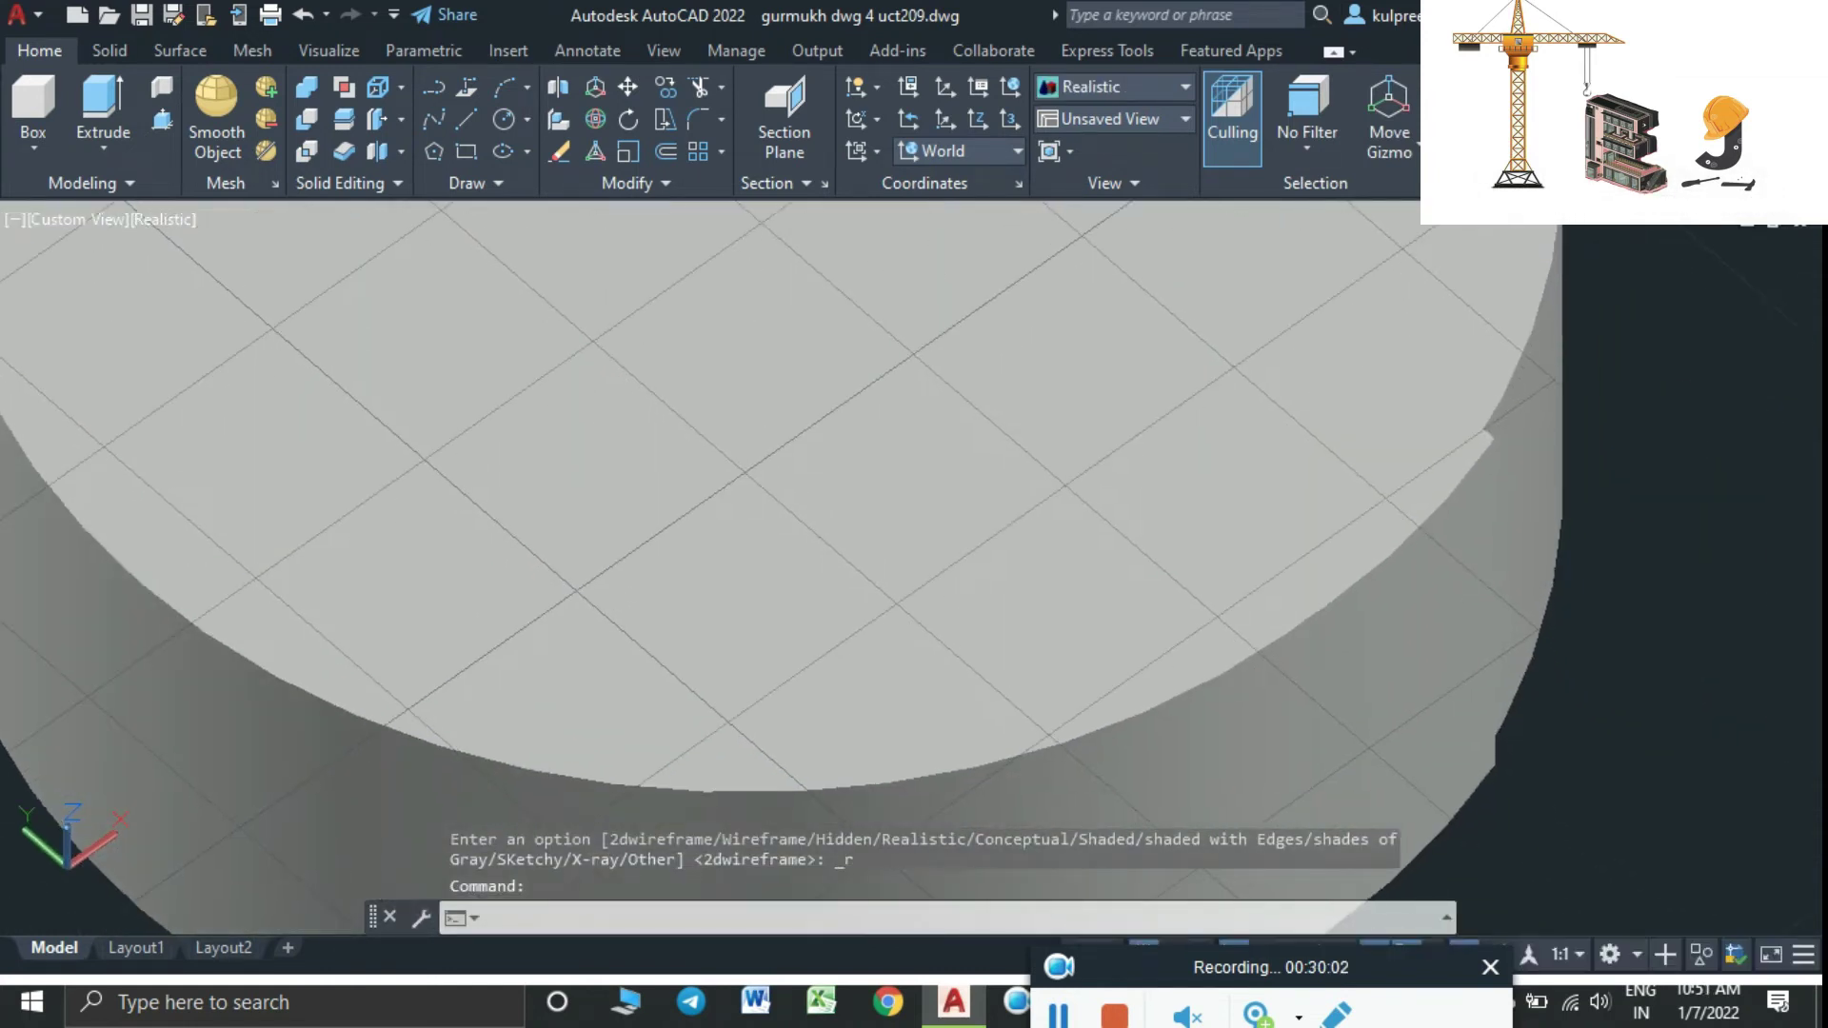
key(ctrl+z)
key(ctrl+z)
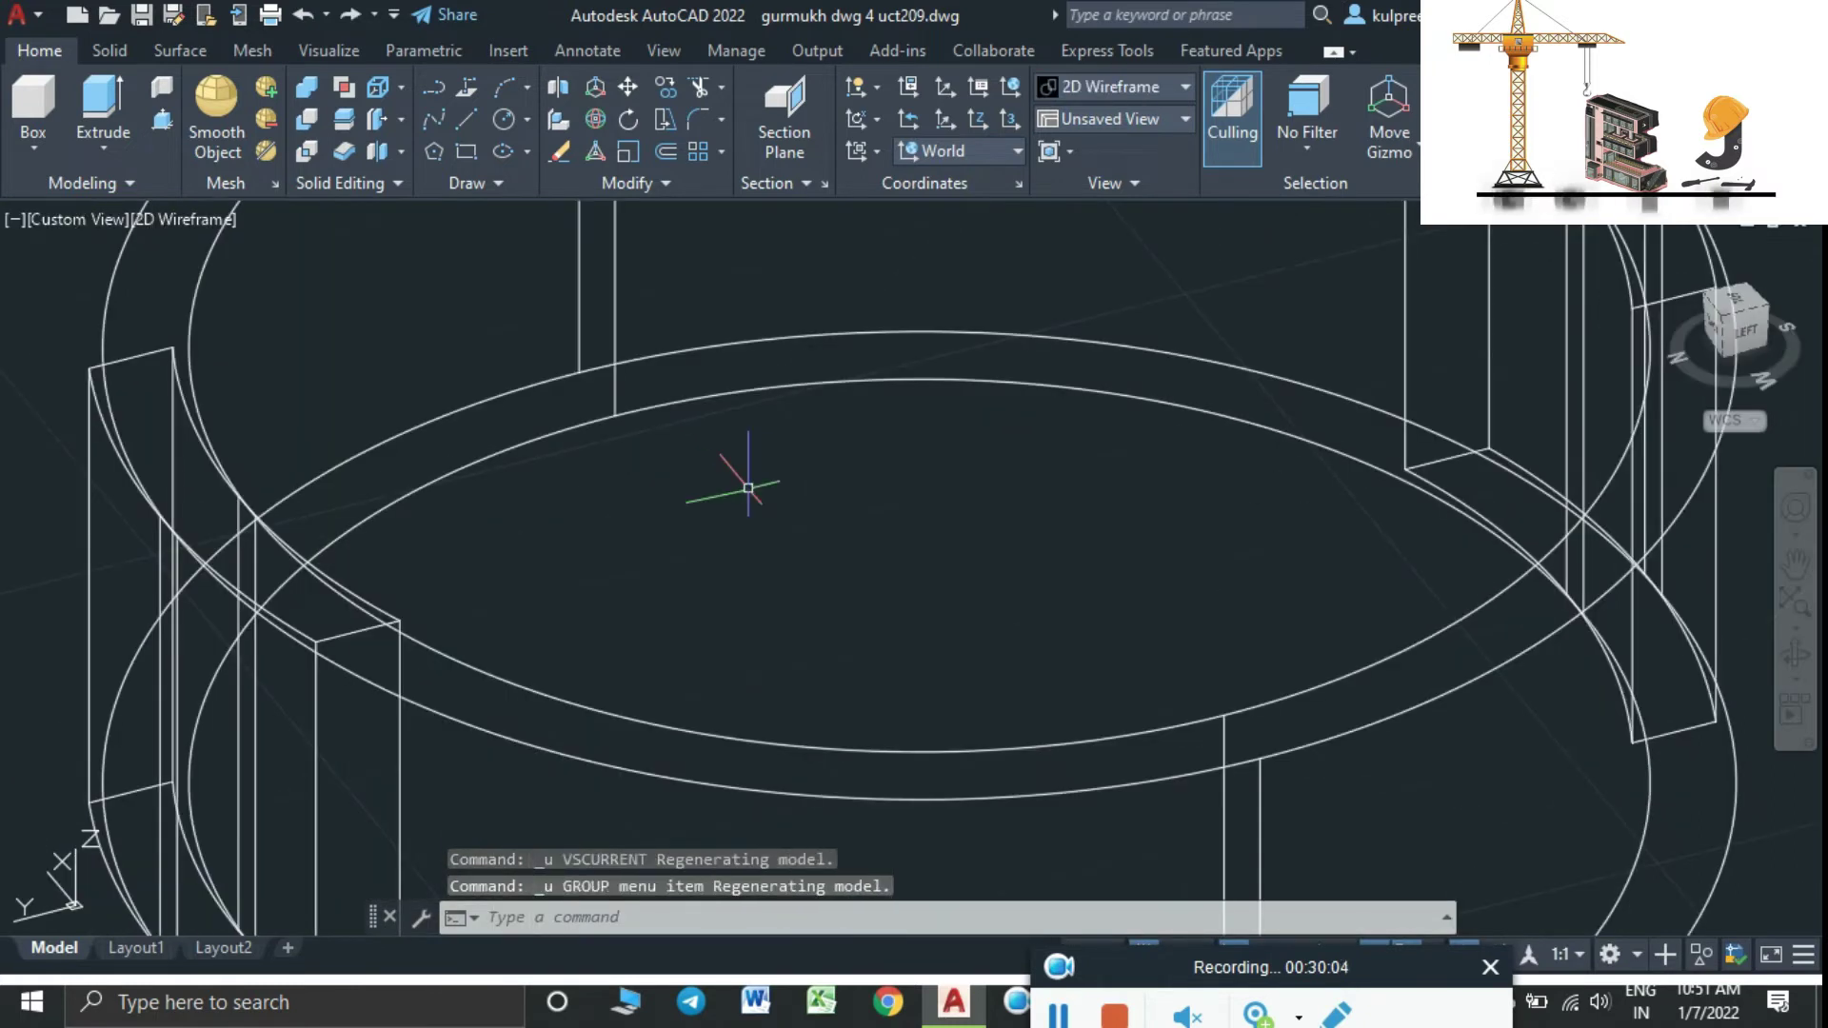
key(ctrl+z)
key(ctrl+z)
key(ctrl+z)
key(ctrl+z)
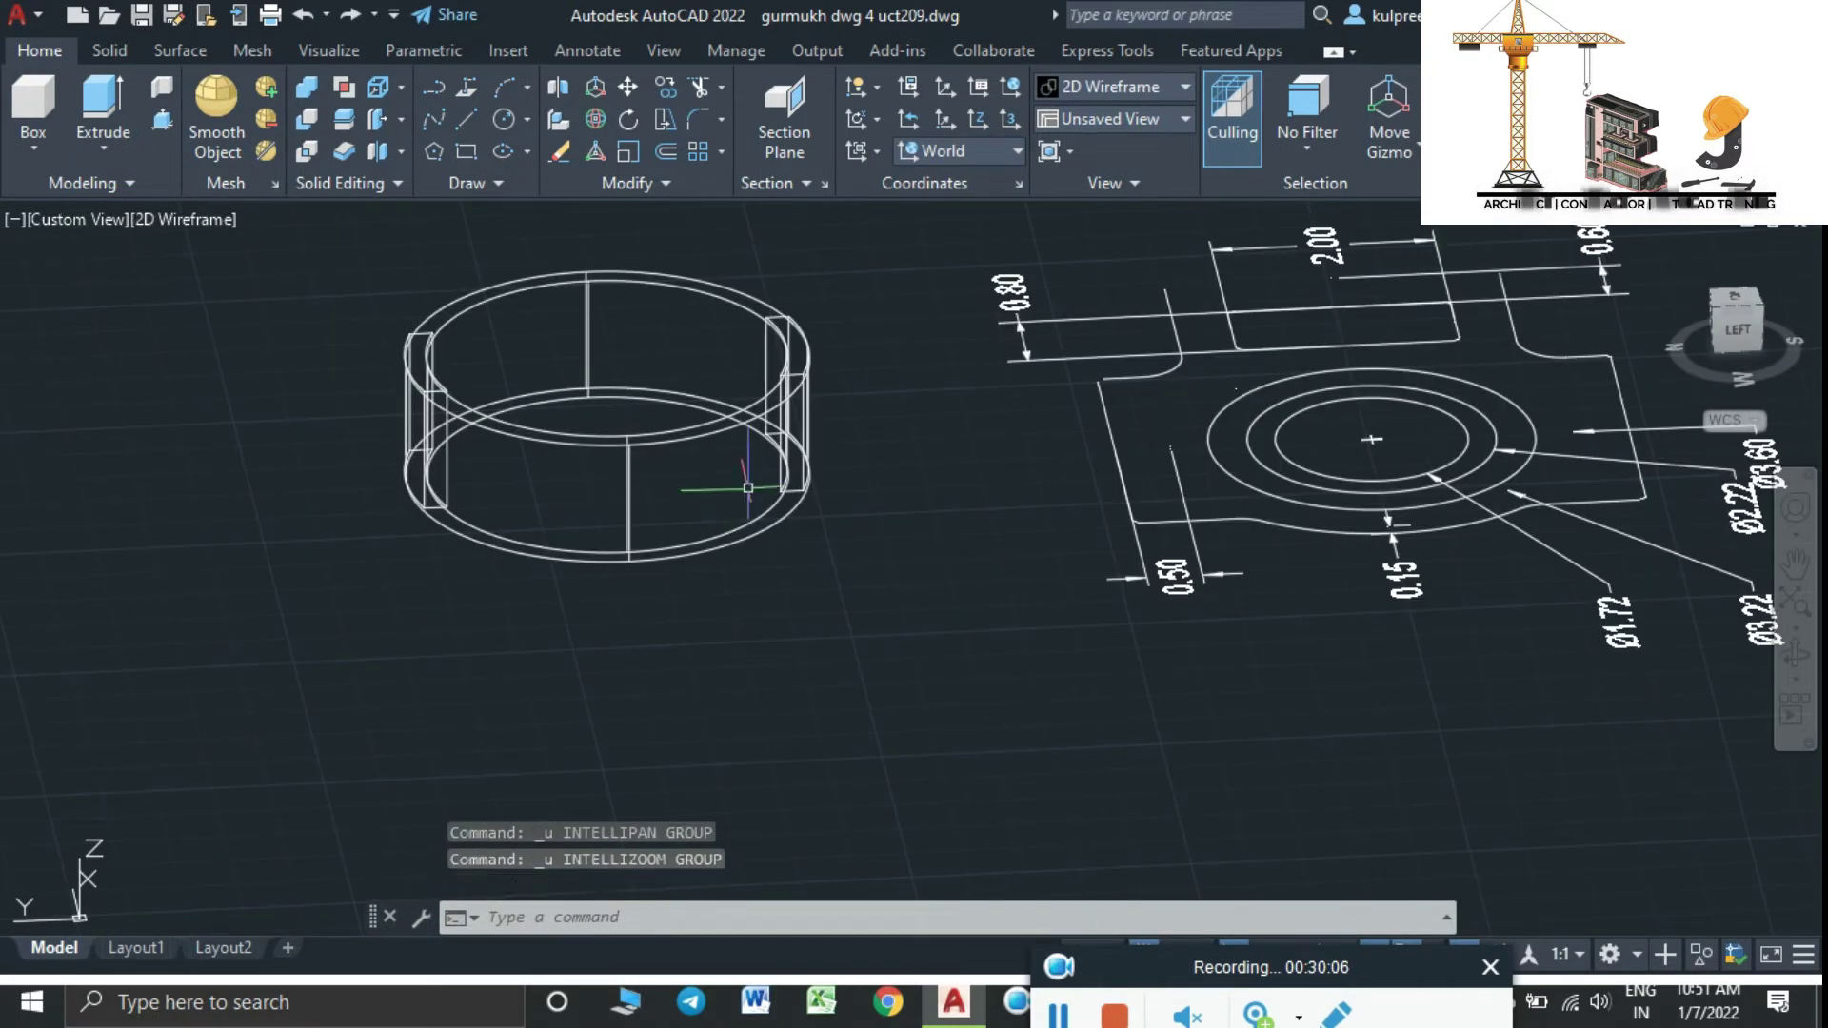
key(ctrl+z)
key(ctrl+z)
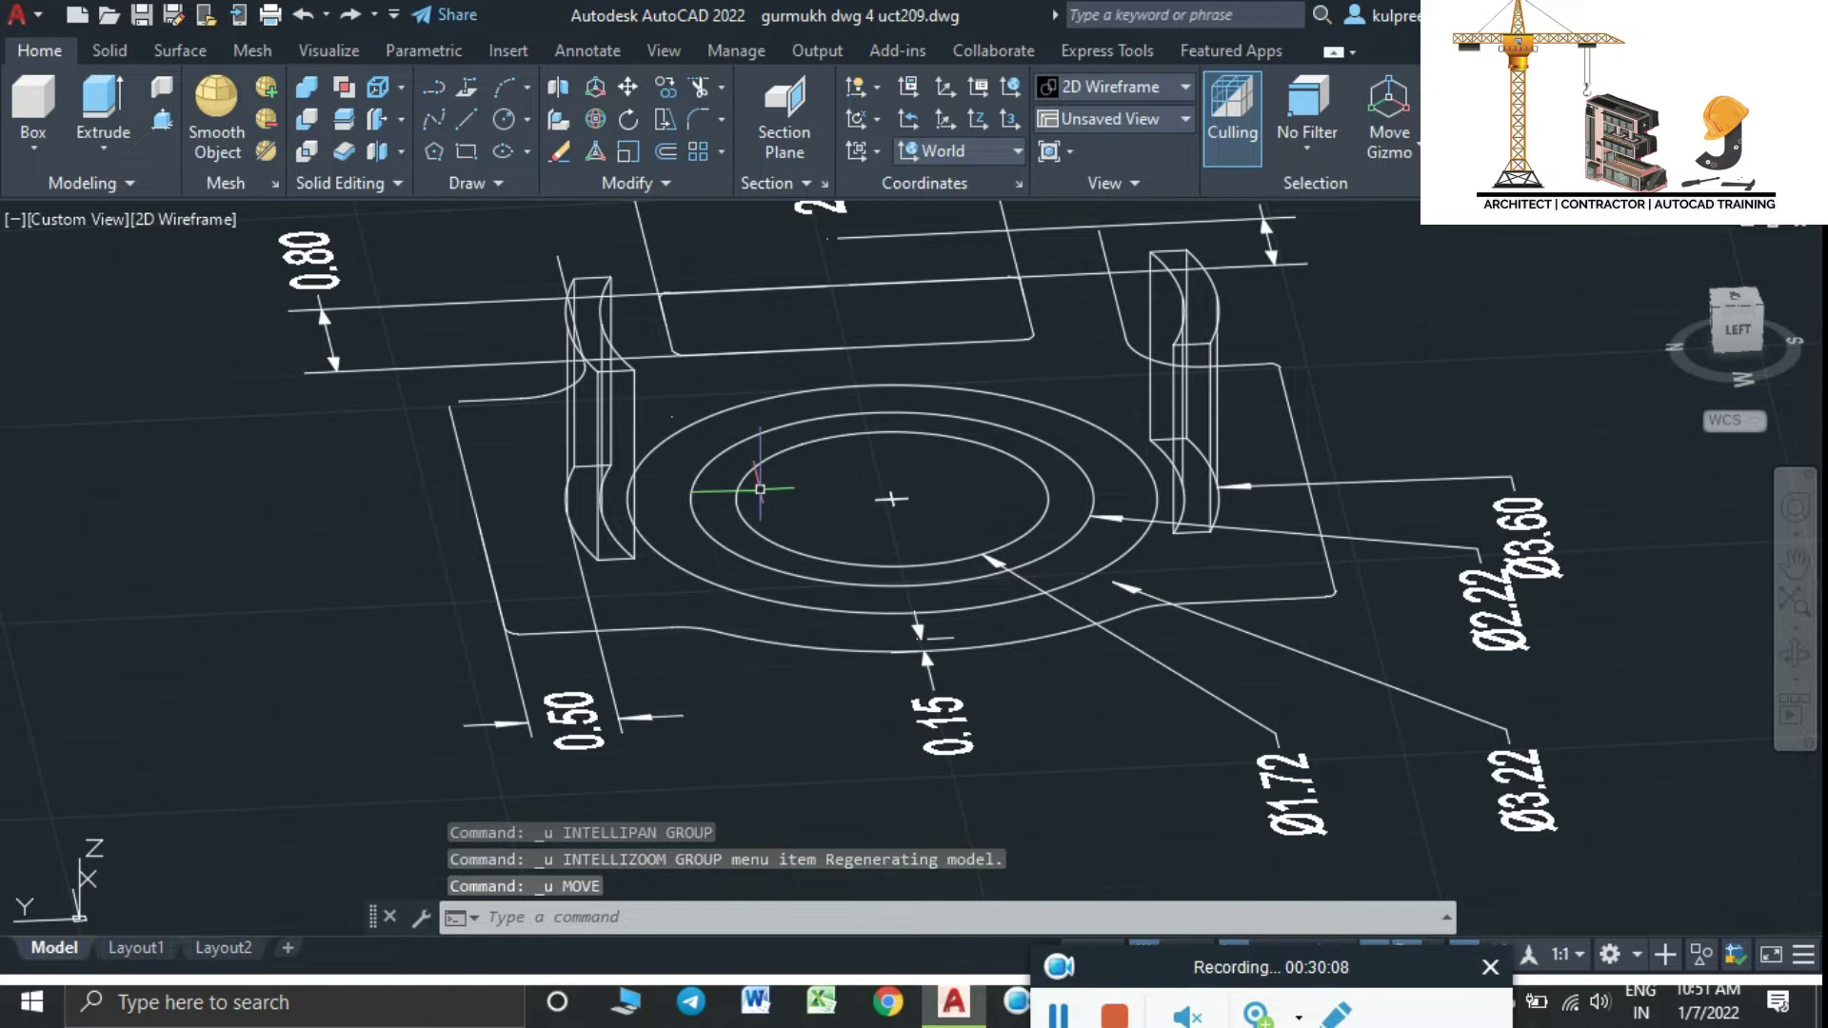
Switch to Realistic shading and subtract the inner cylinder from the outer one
click(295, 367)
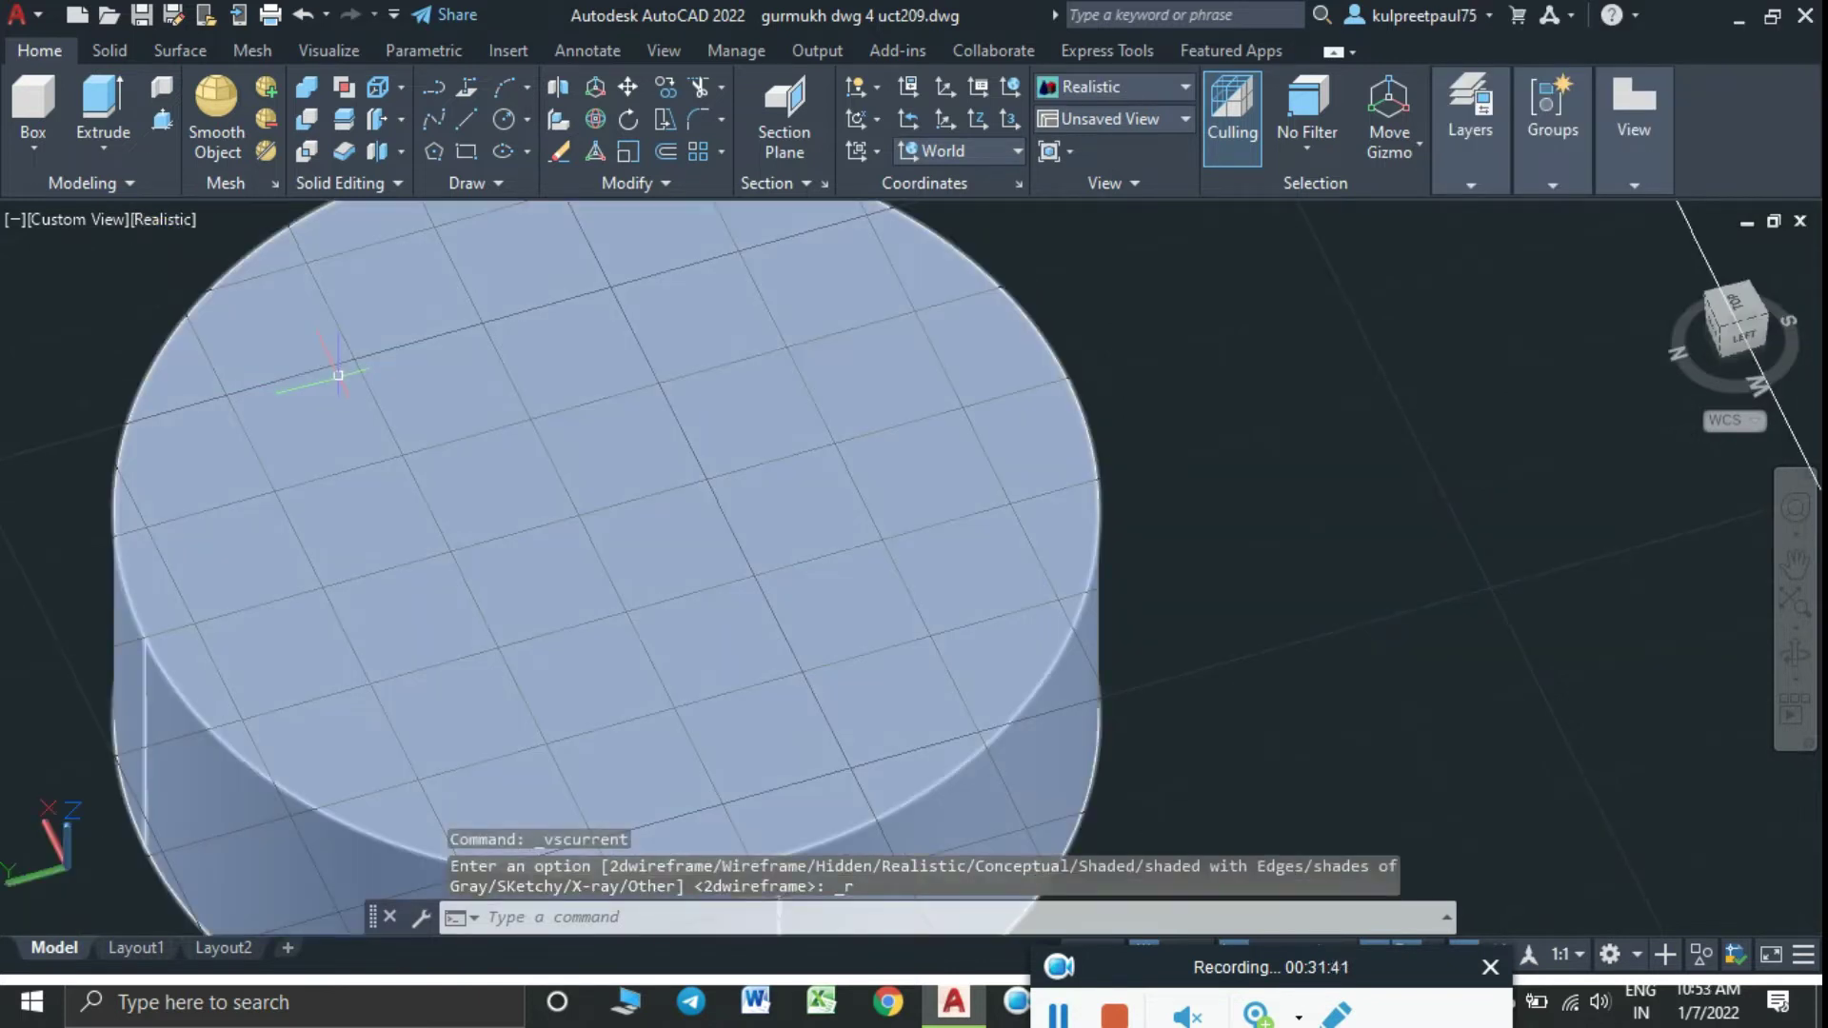
text(sy)
text(u)
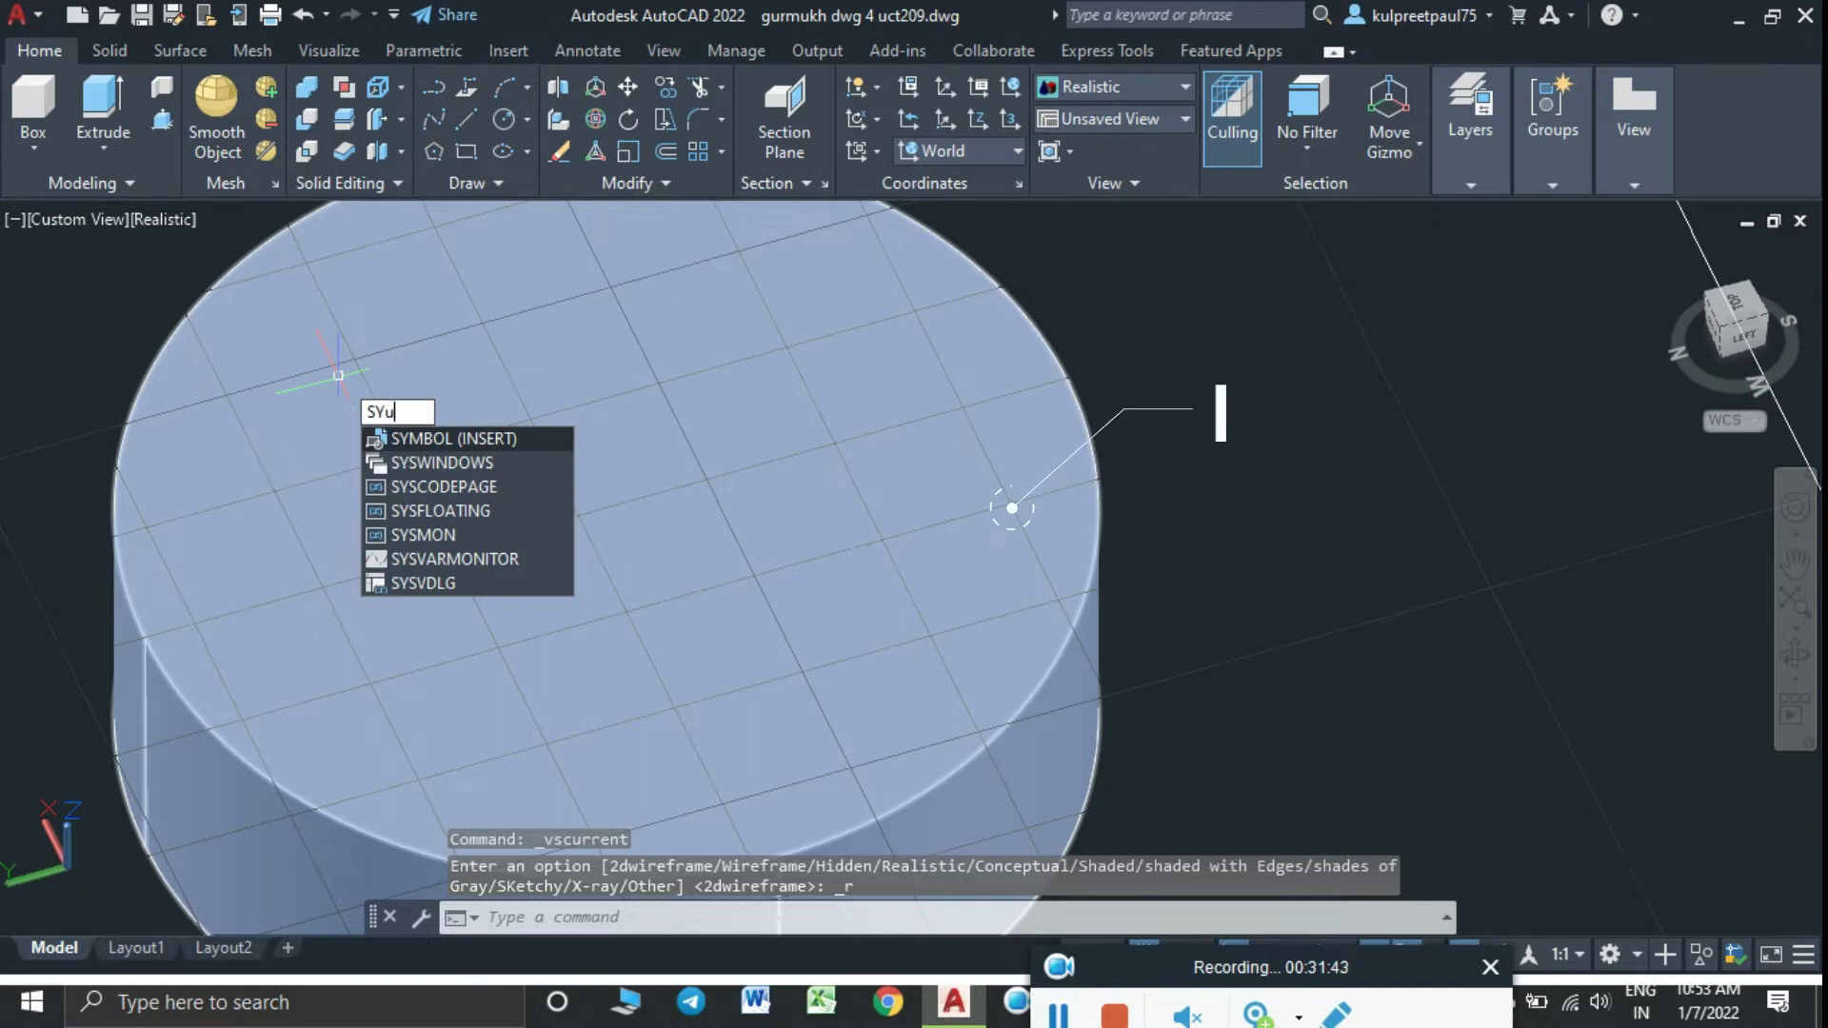
text(b)
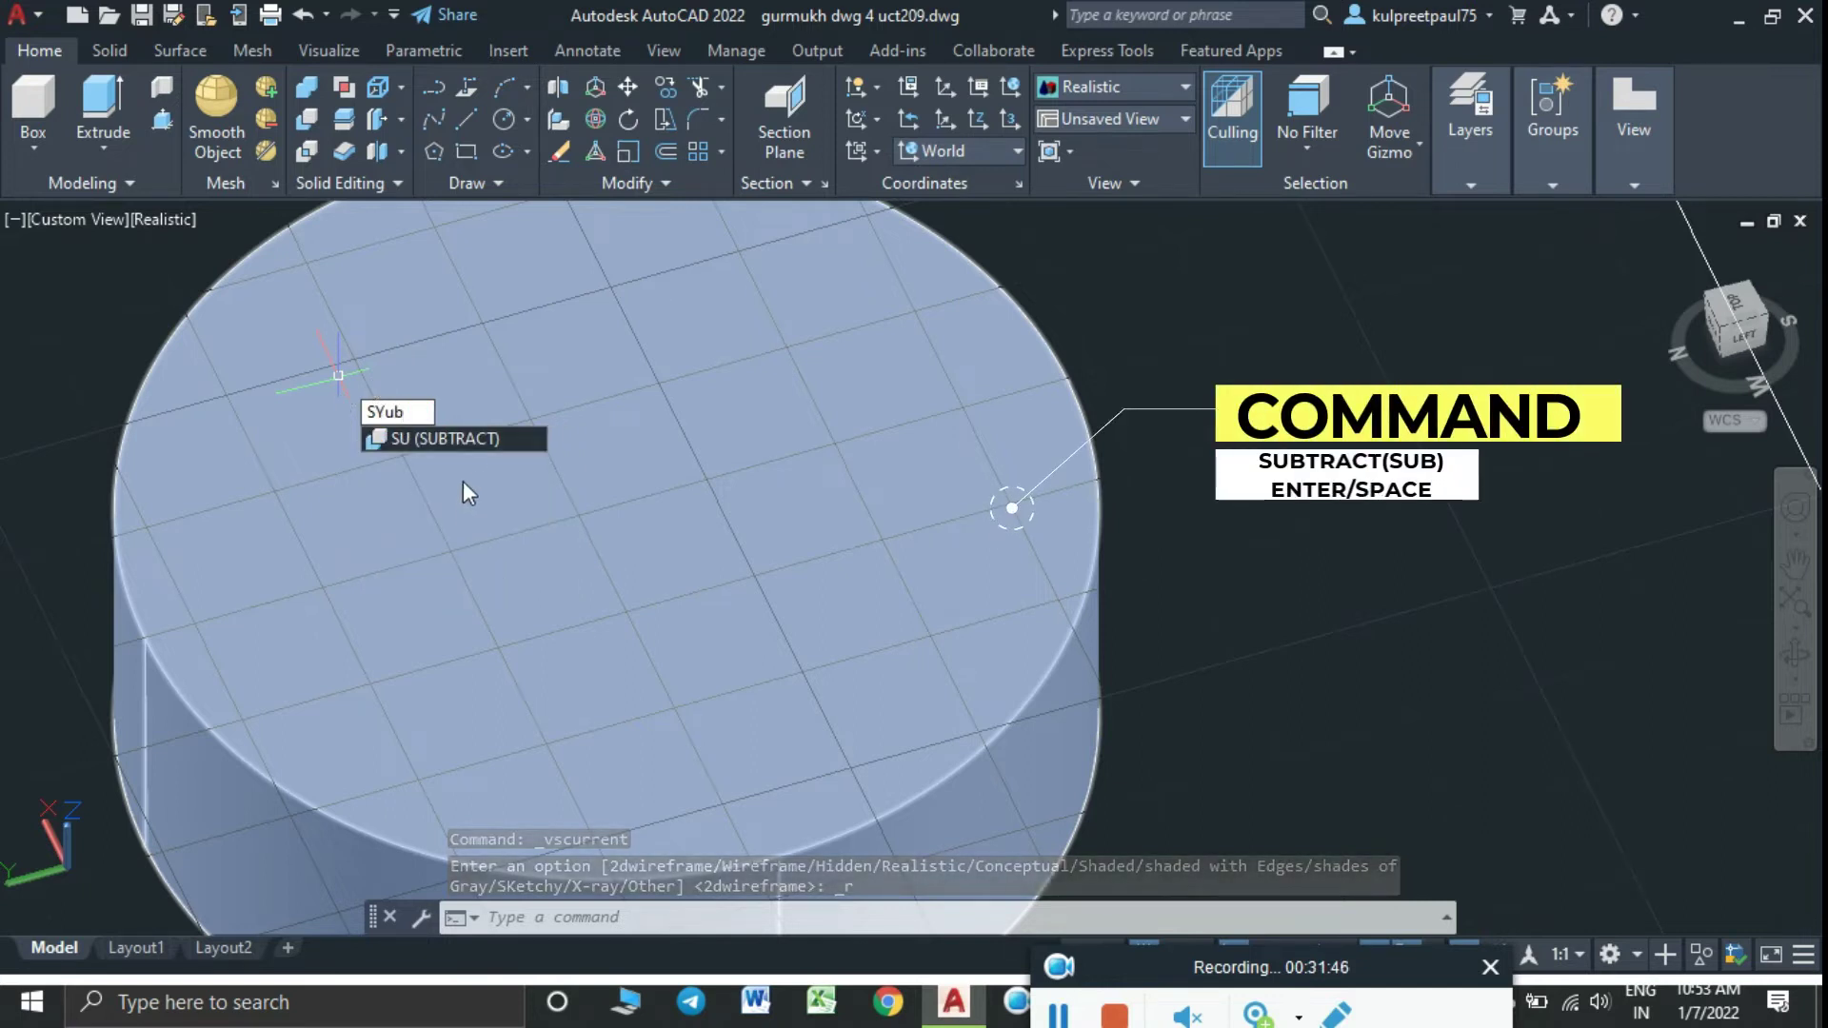
key(Return)
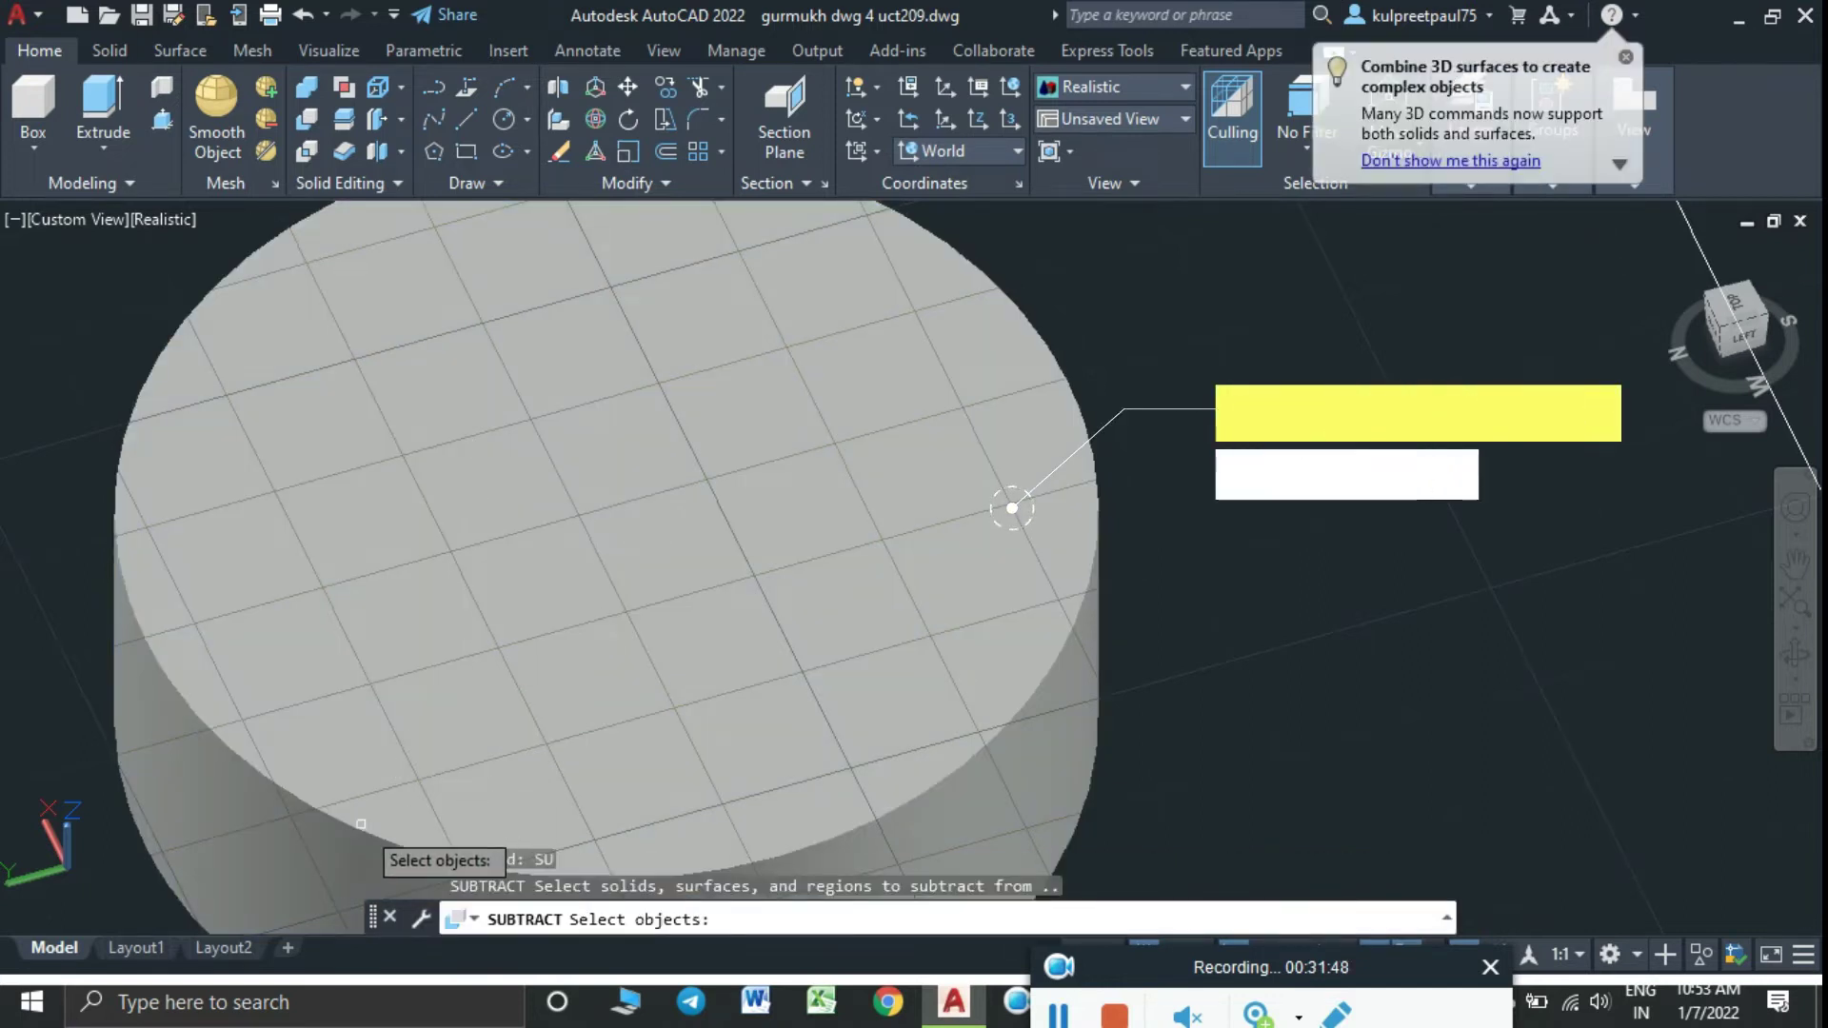
click(361, 823)
key(Return)
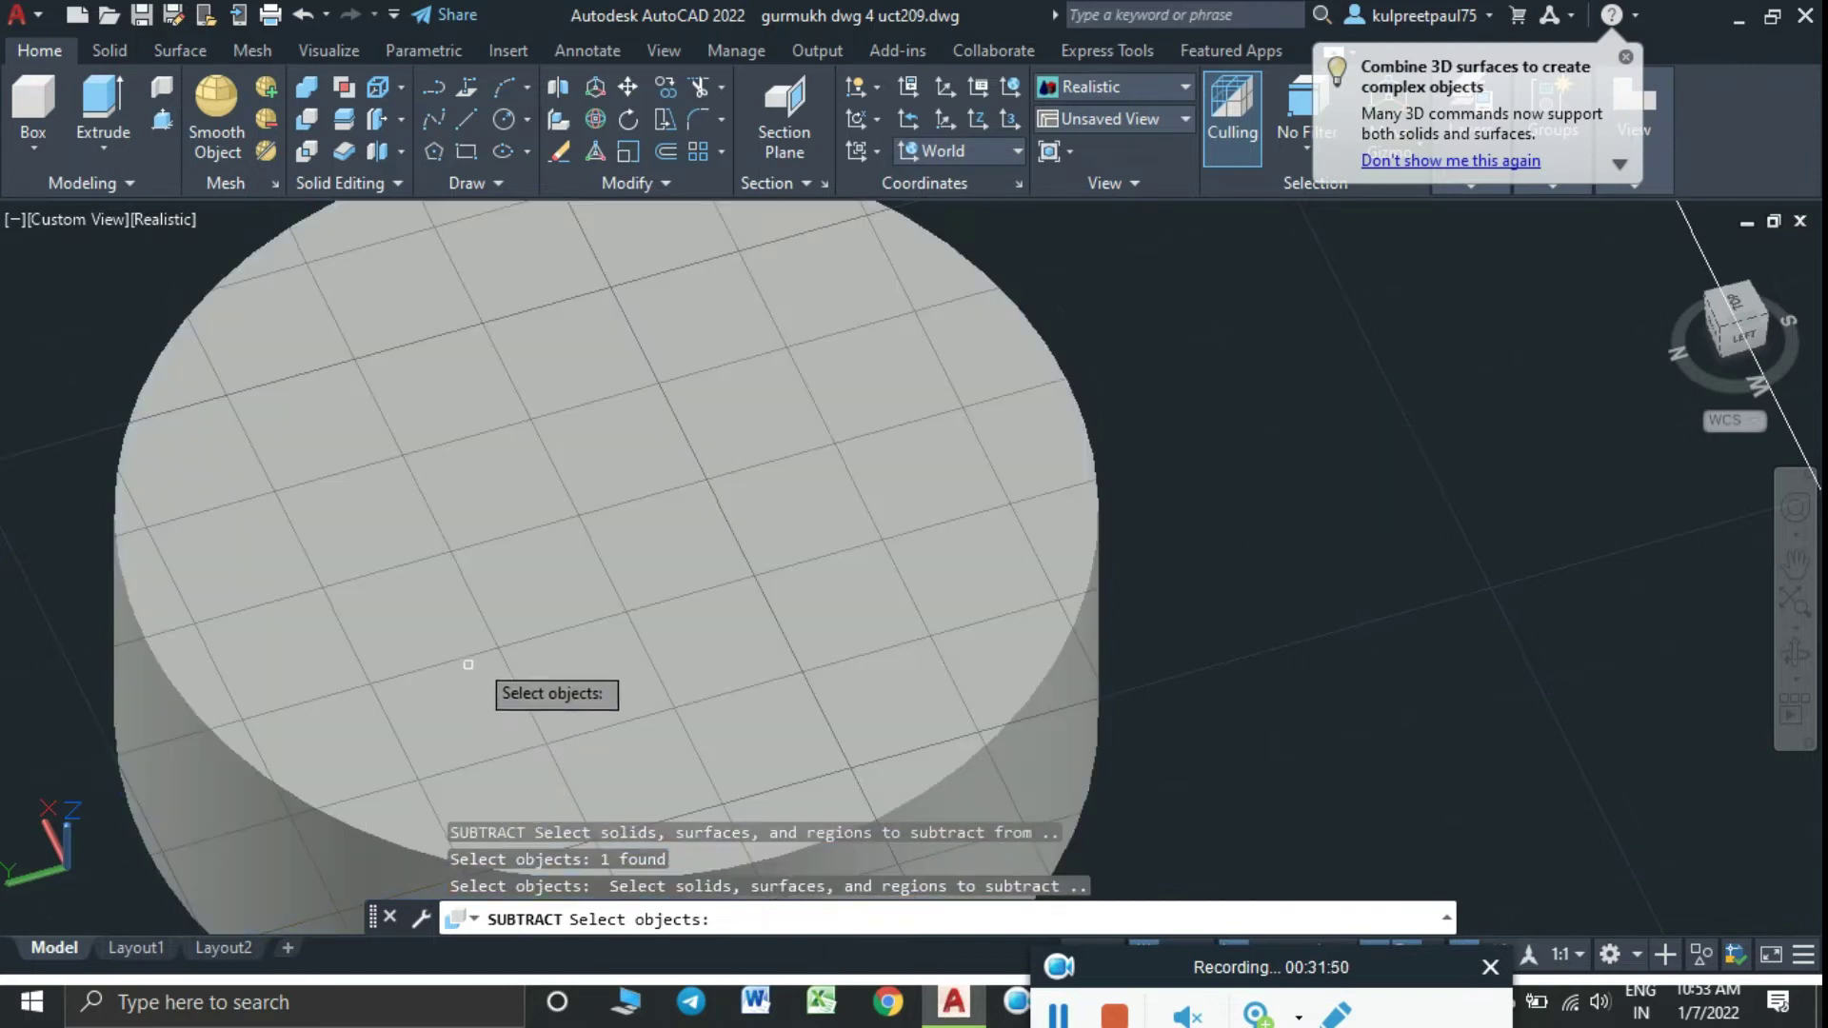
shift+middle_drag(502, 602, 971, 701)
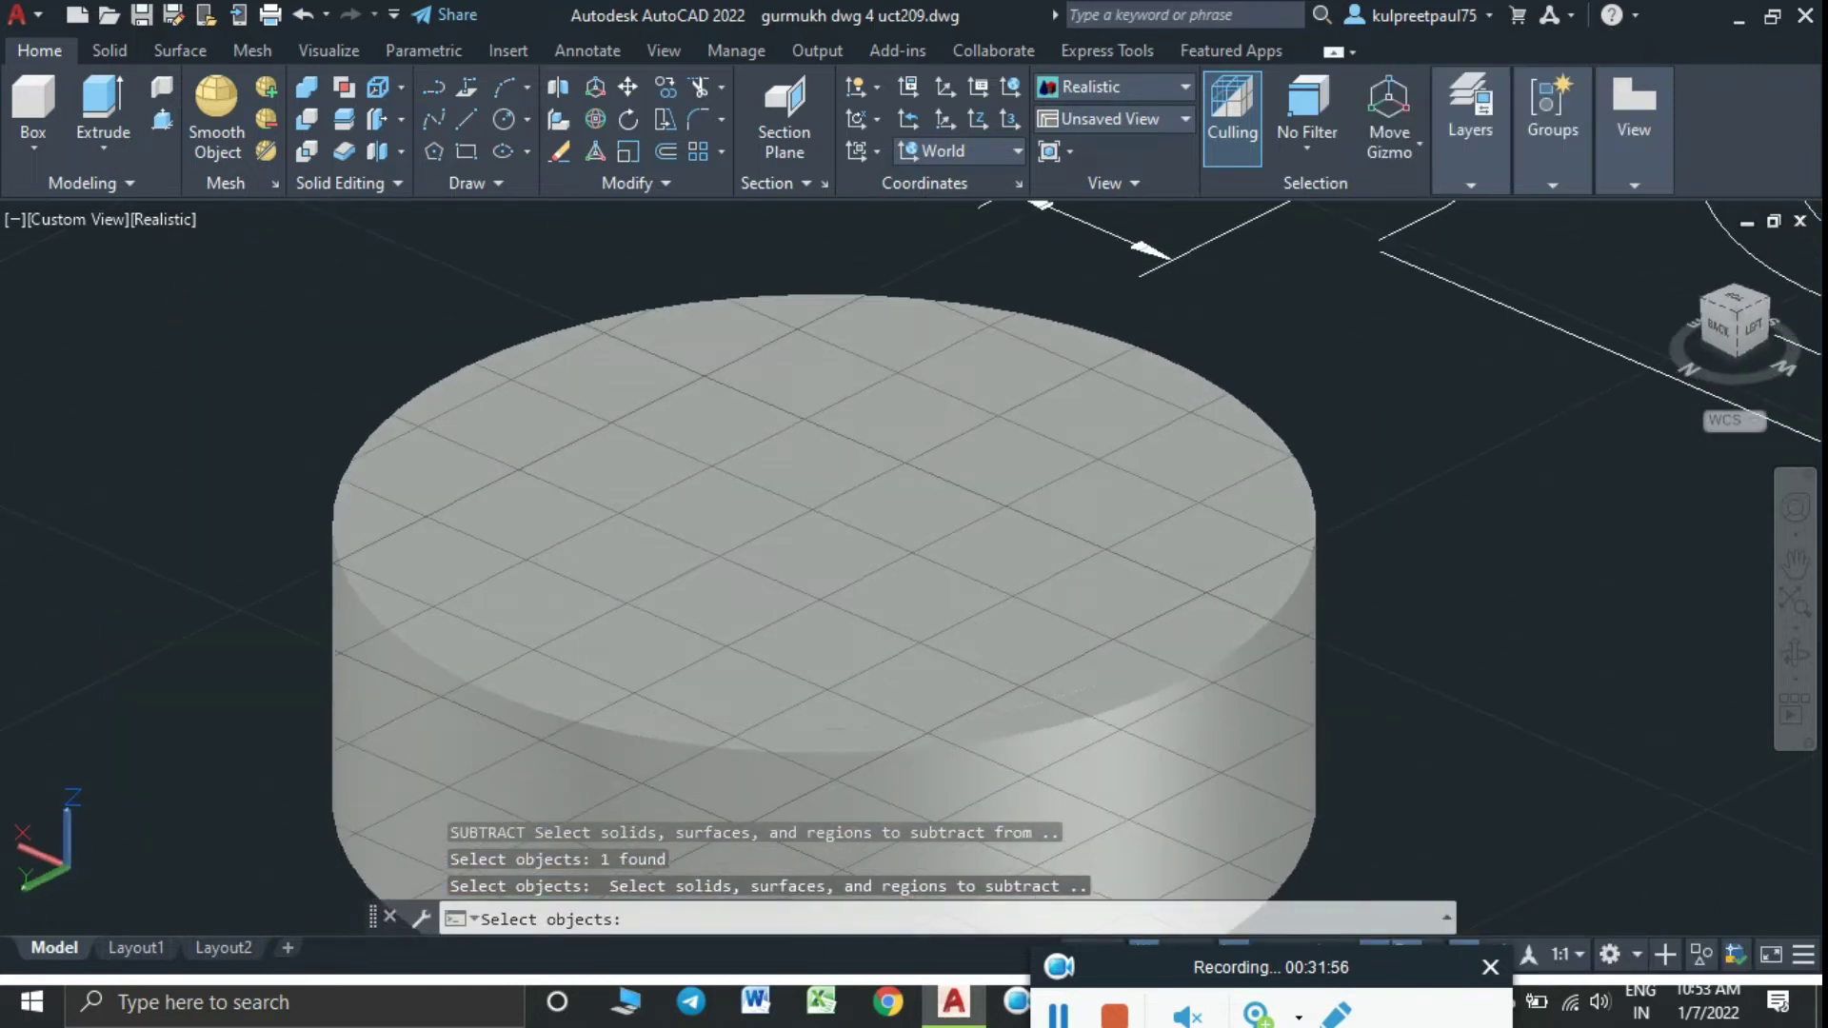
click(1030, 702)
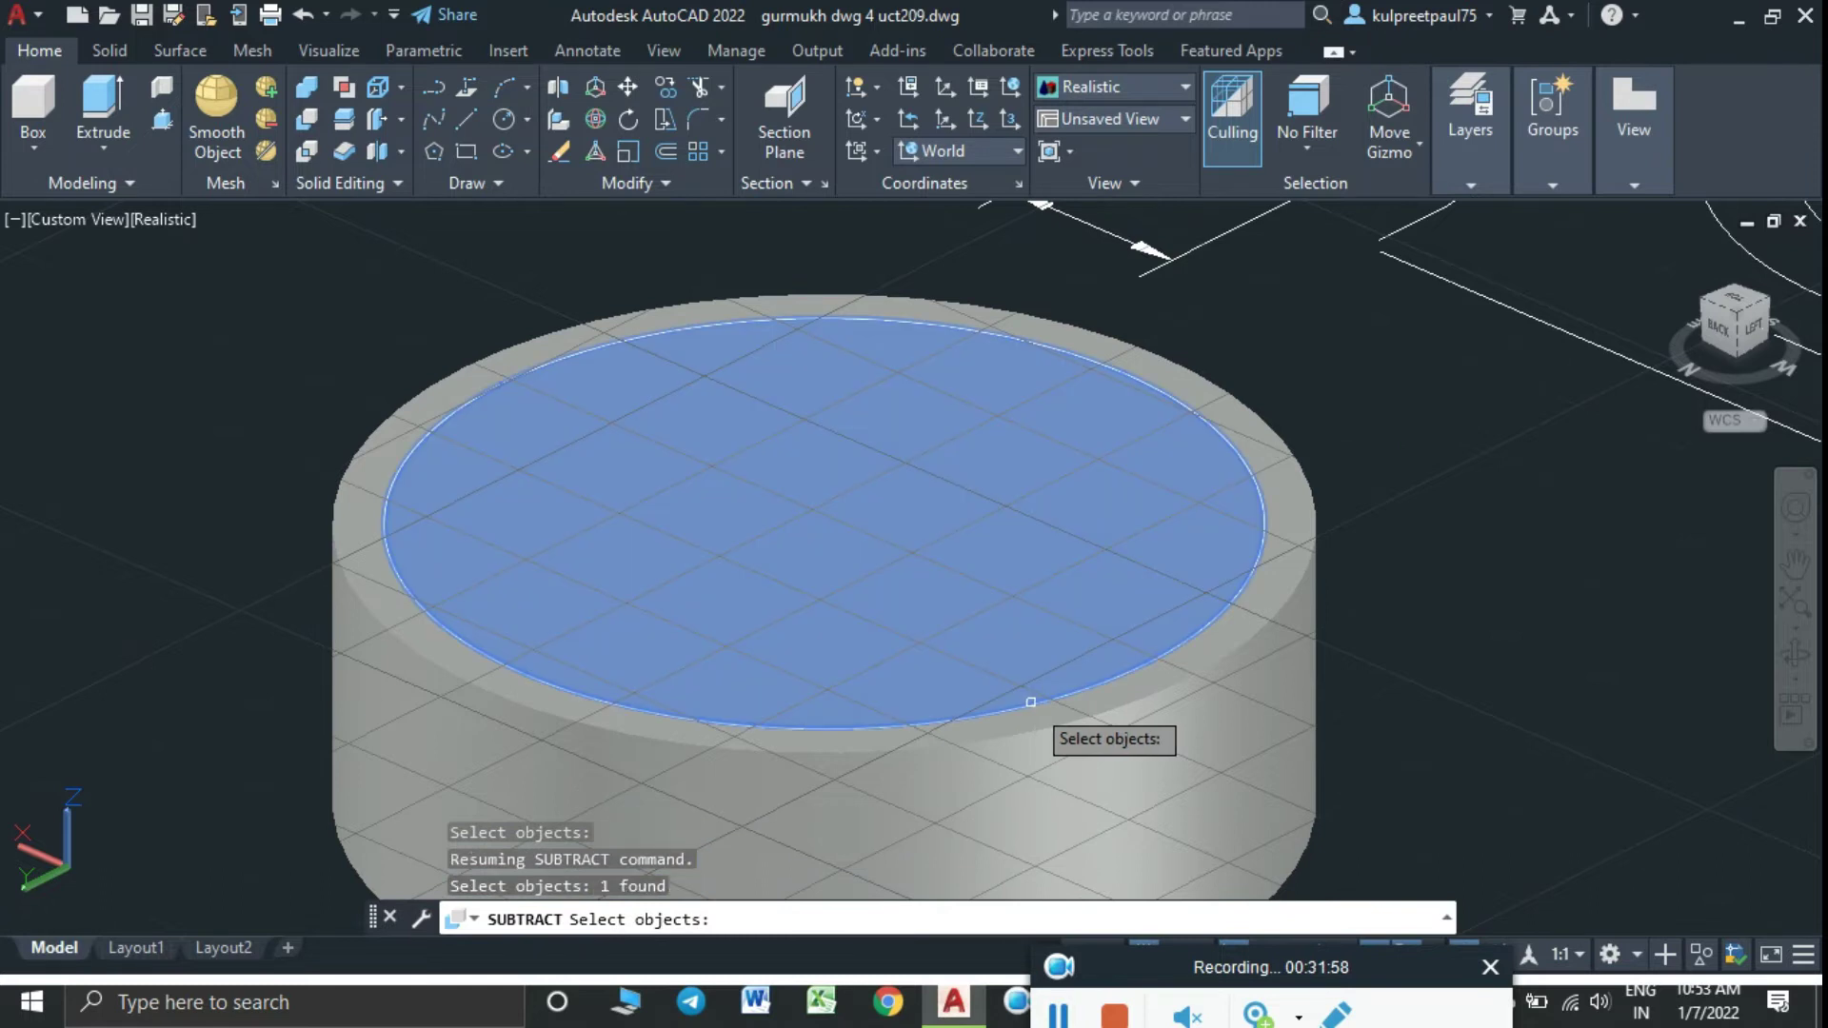
key(Return)
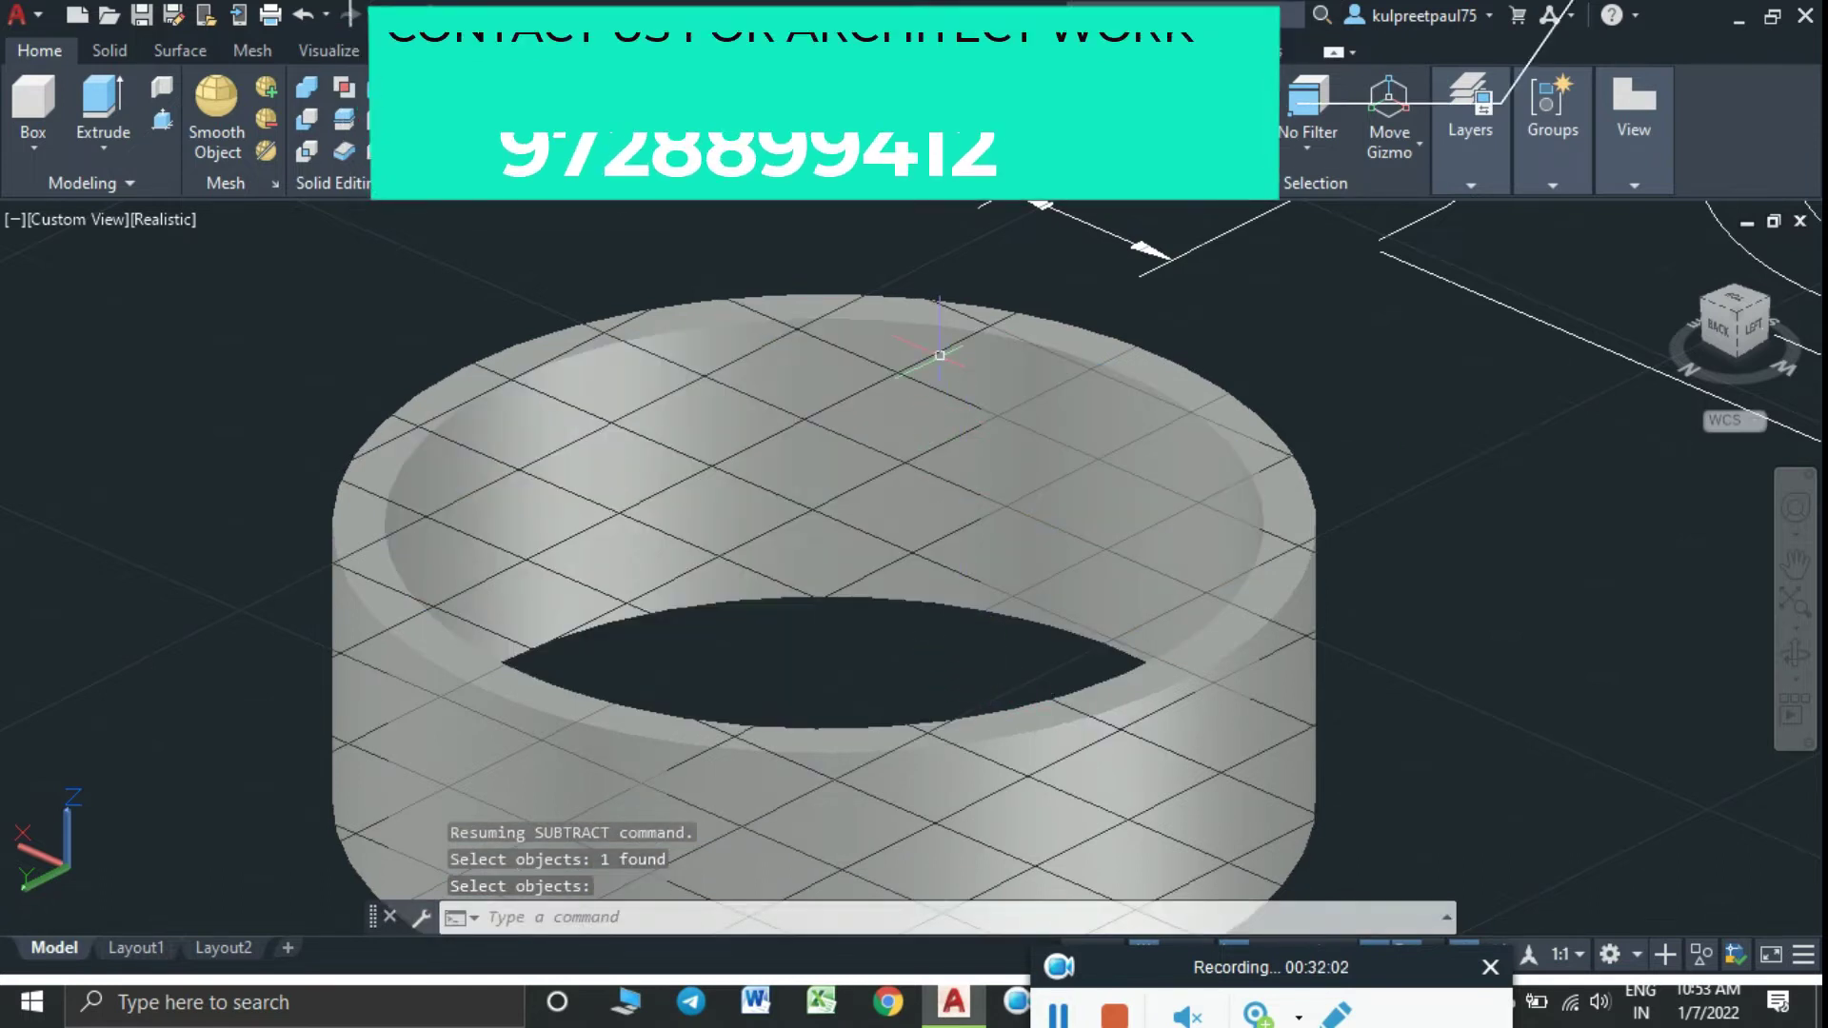
Orbit and zoom out to inspect the hollow ring's open centre
shift+middle_drag(963, 426, 939, 400)
scroll(816, 396, down, 3)
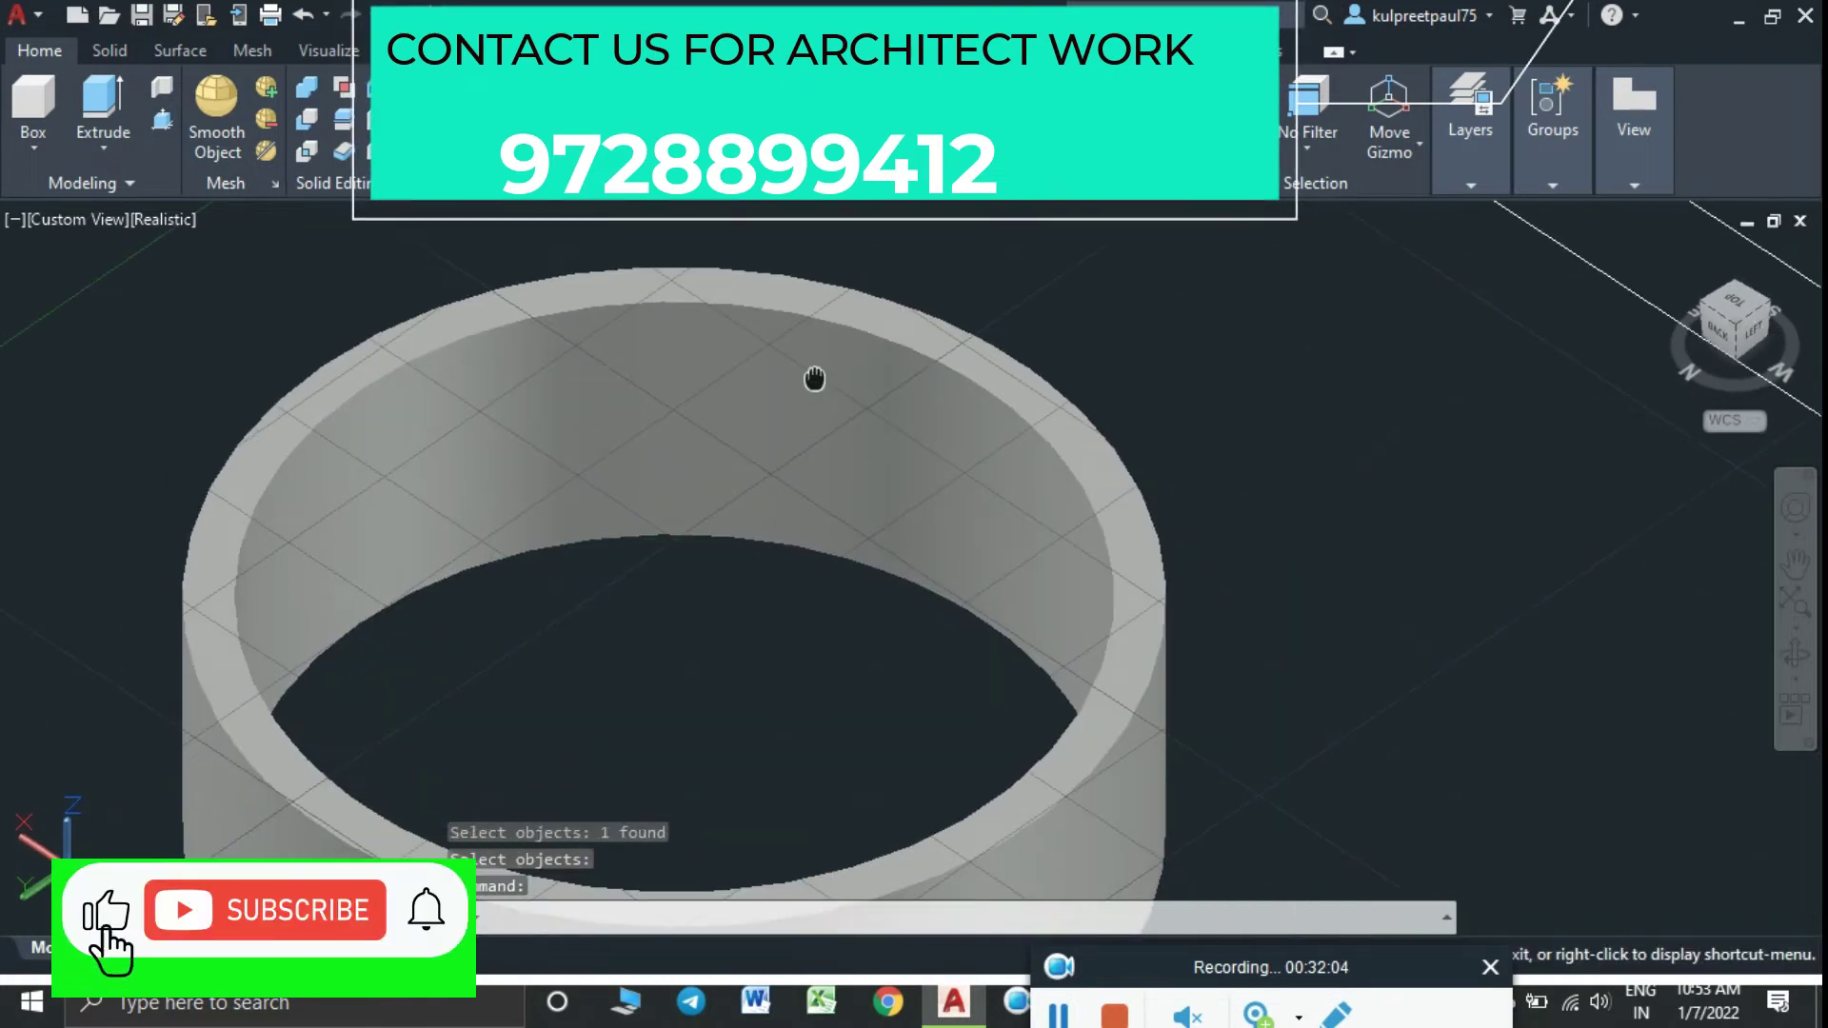
scroll(804, 332, down, 1)
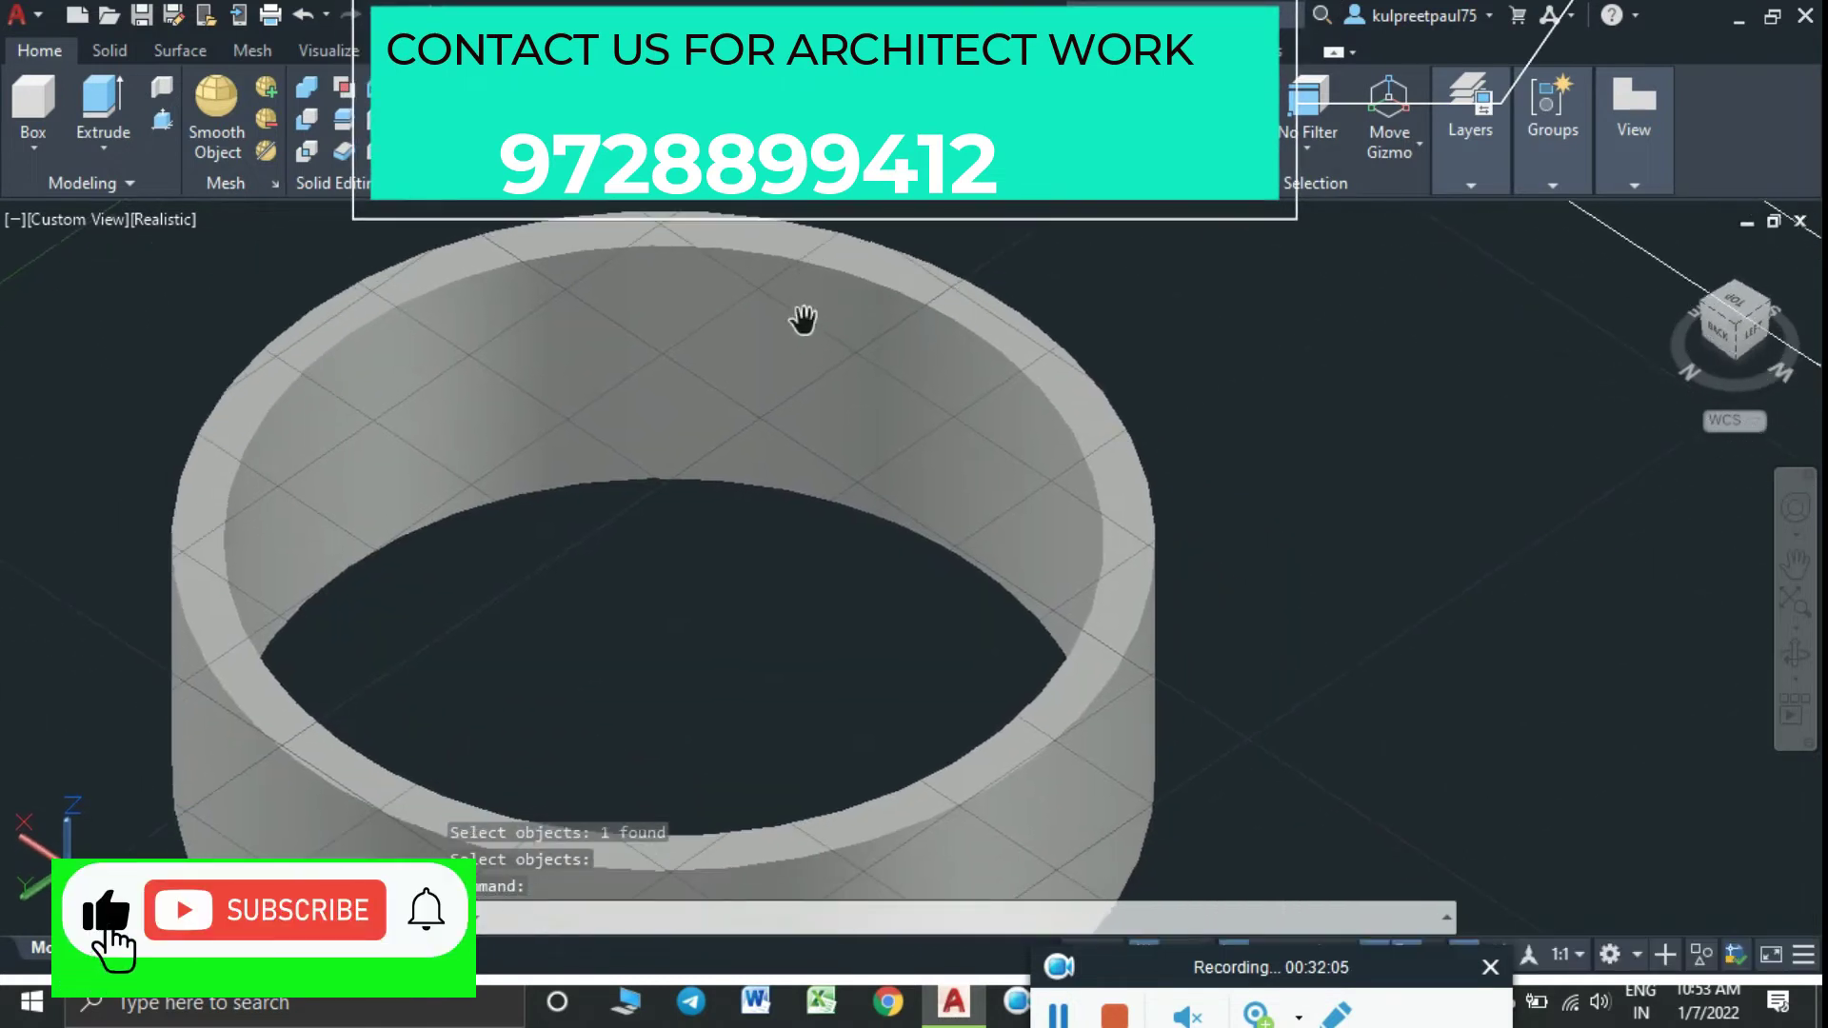
click(183, 219)
Switch the viewport to 2D Wireframe and pan to the ring
click(242, 276)
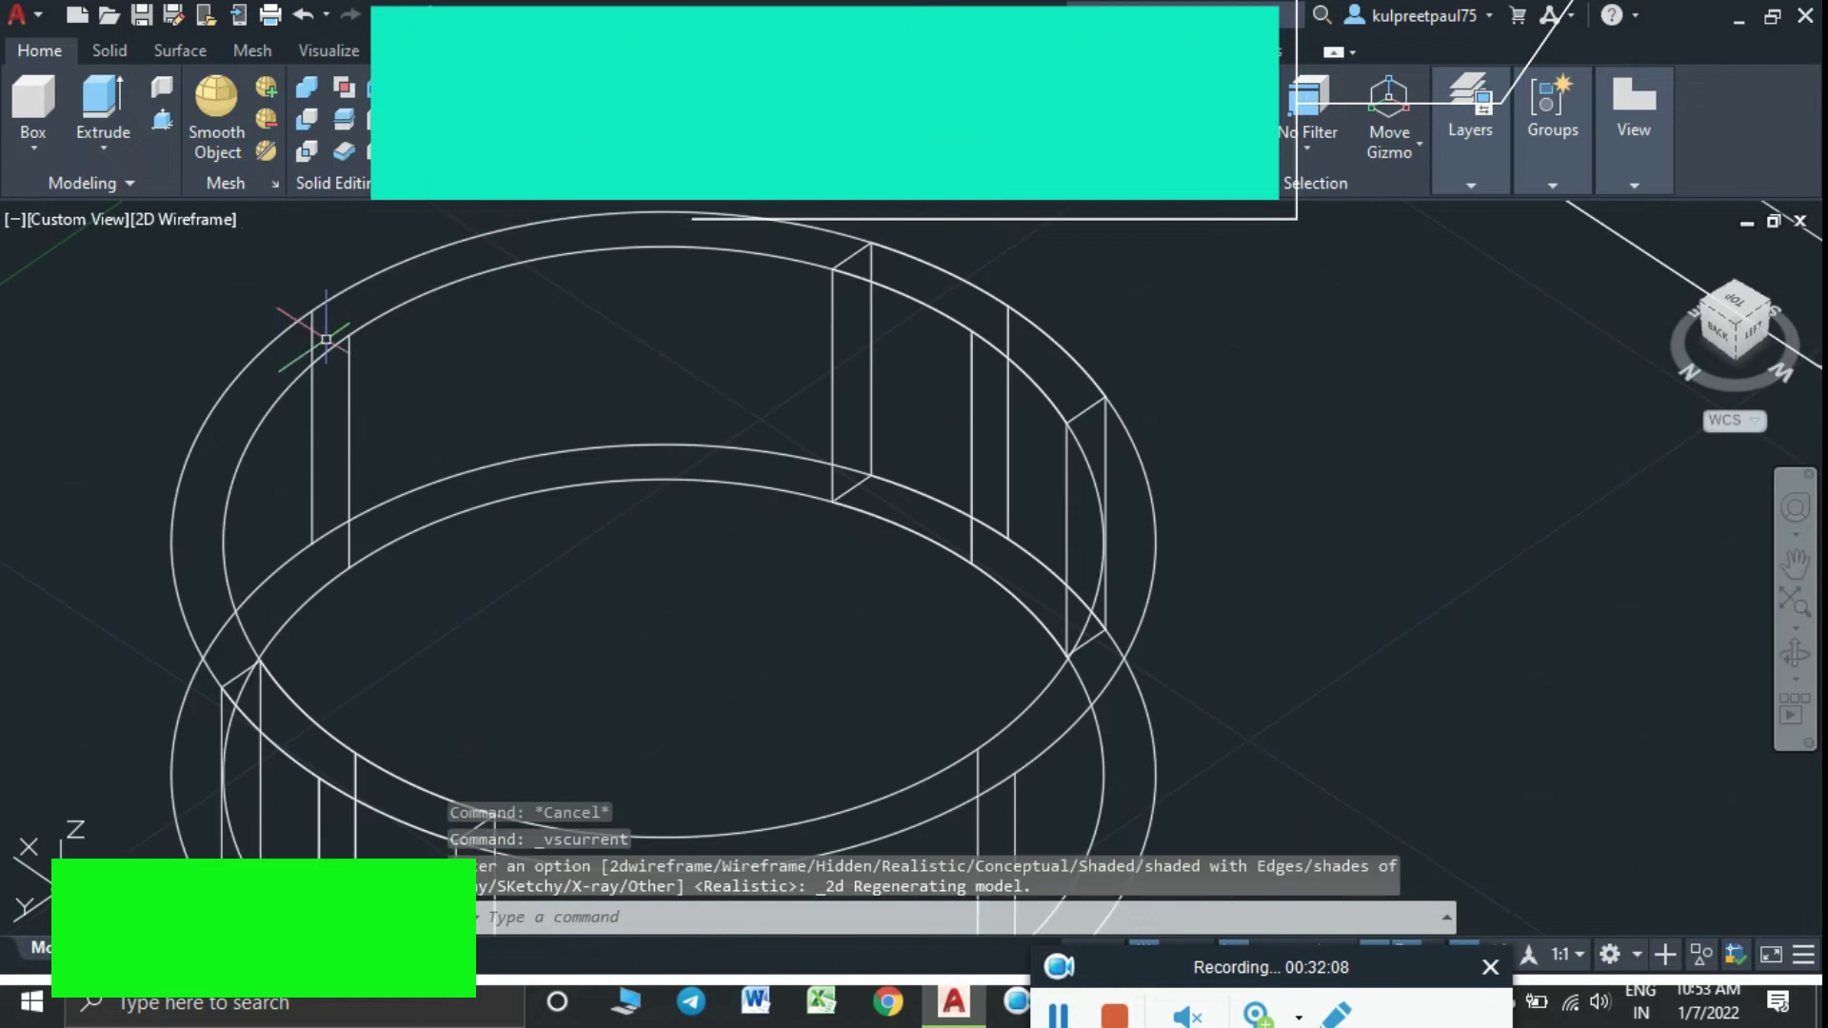
middle_drag(717, 441, 645, 476)
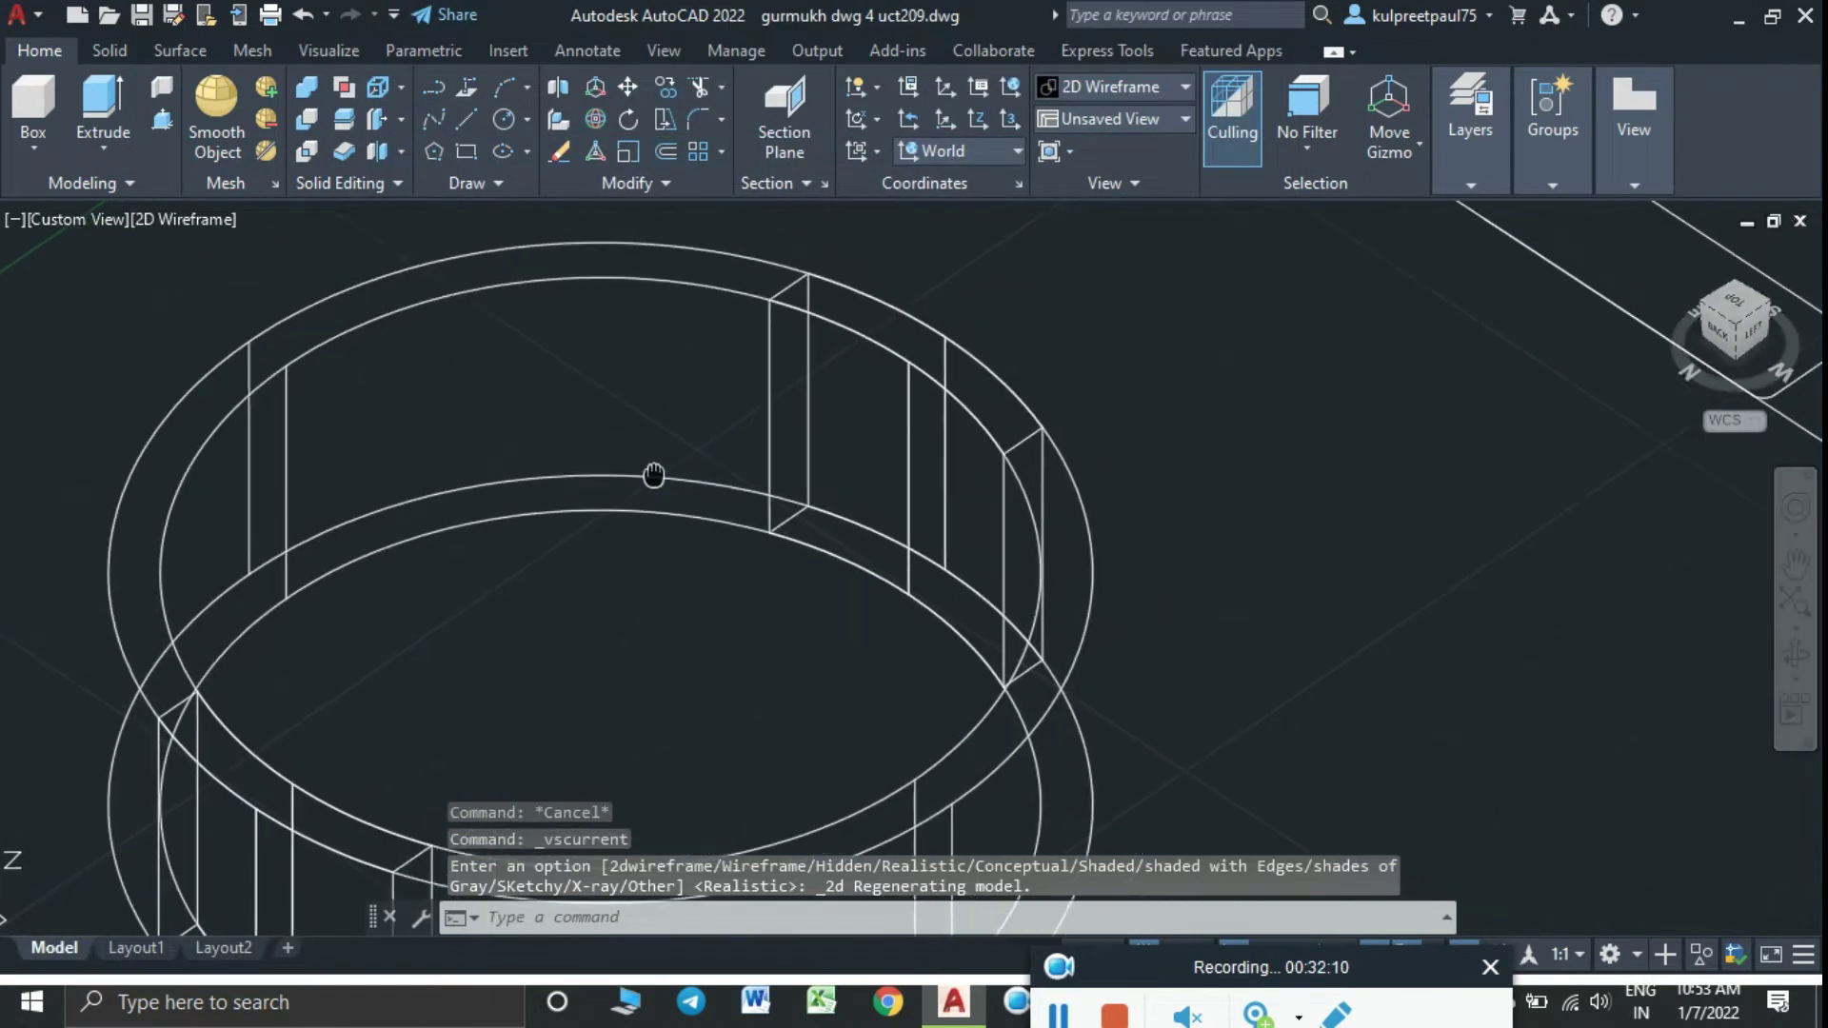
key(Escape)
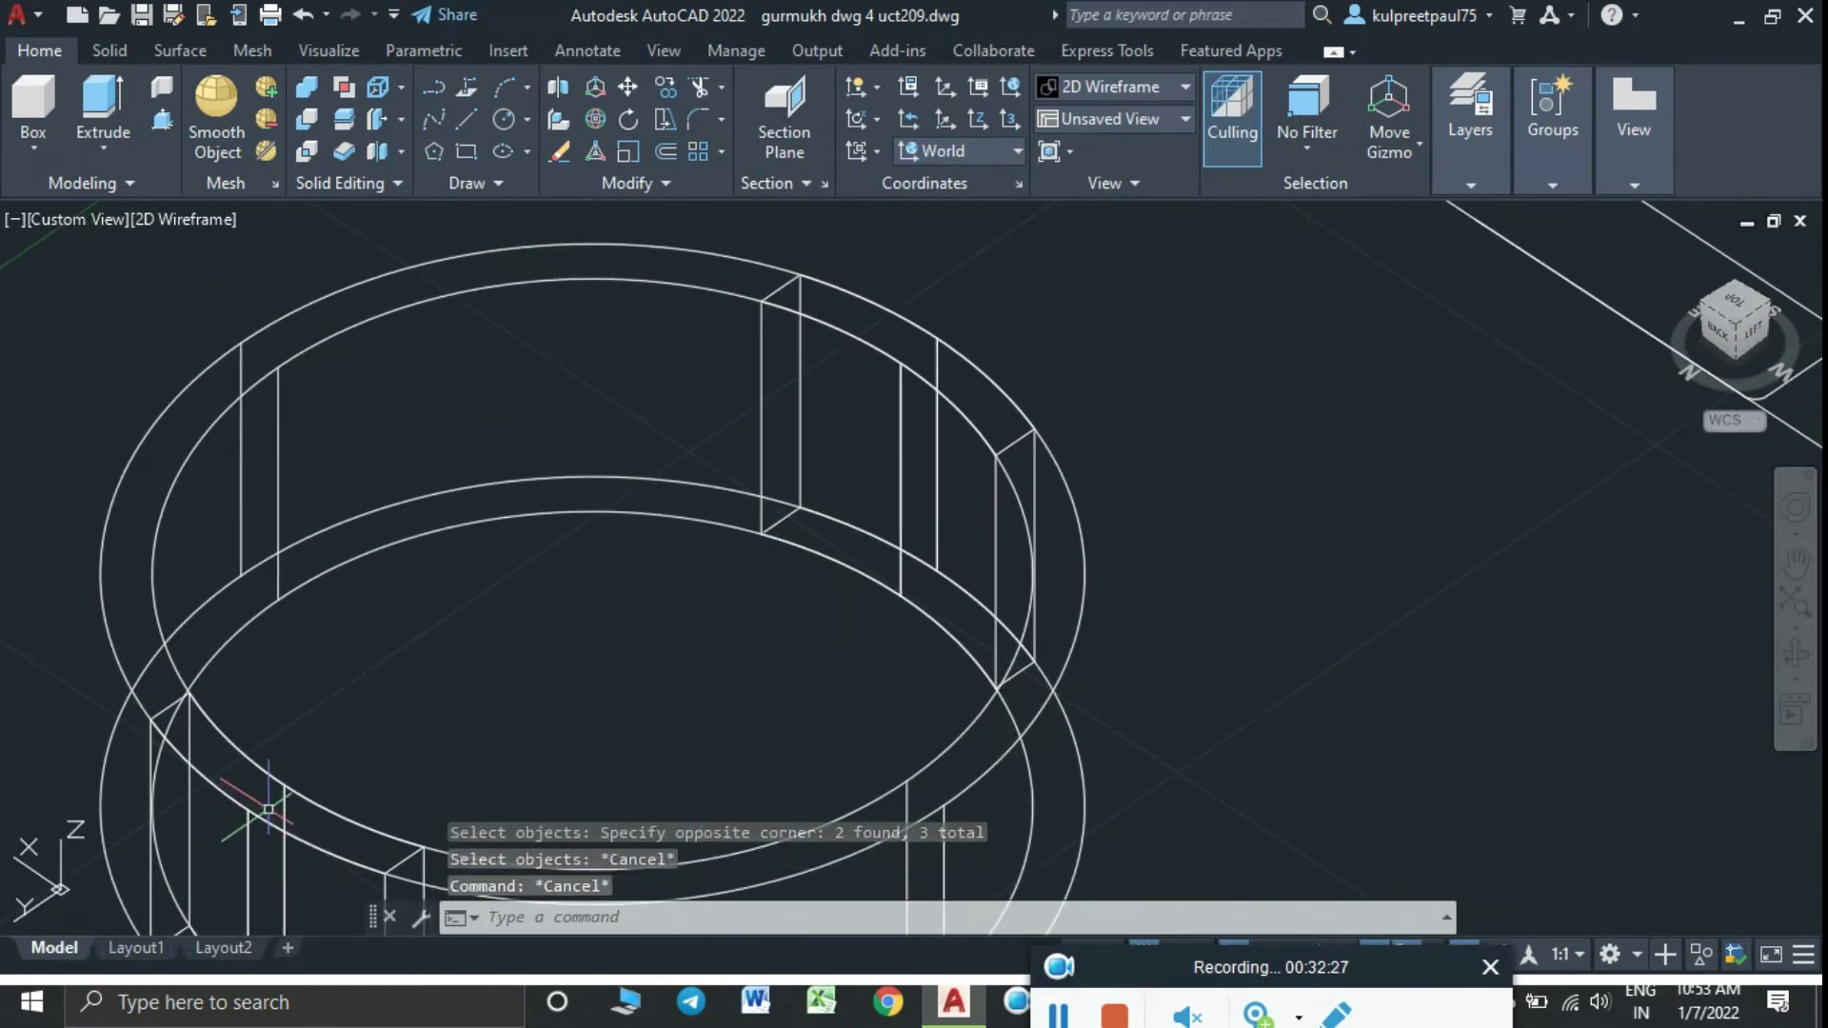
Subtract the two boxes from the ring, cutting two gaps in its wall
text(Su)
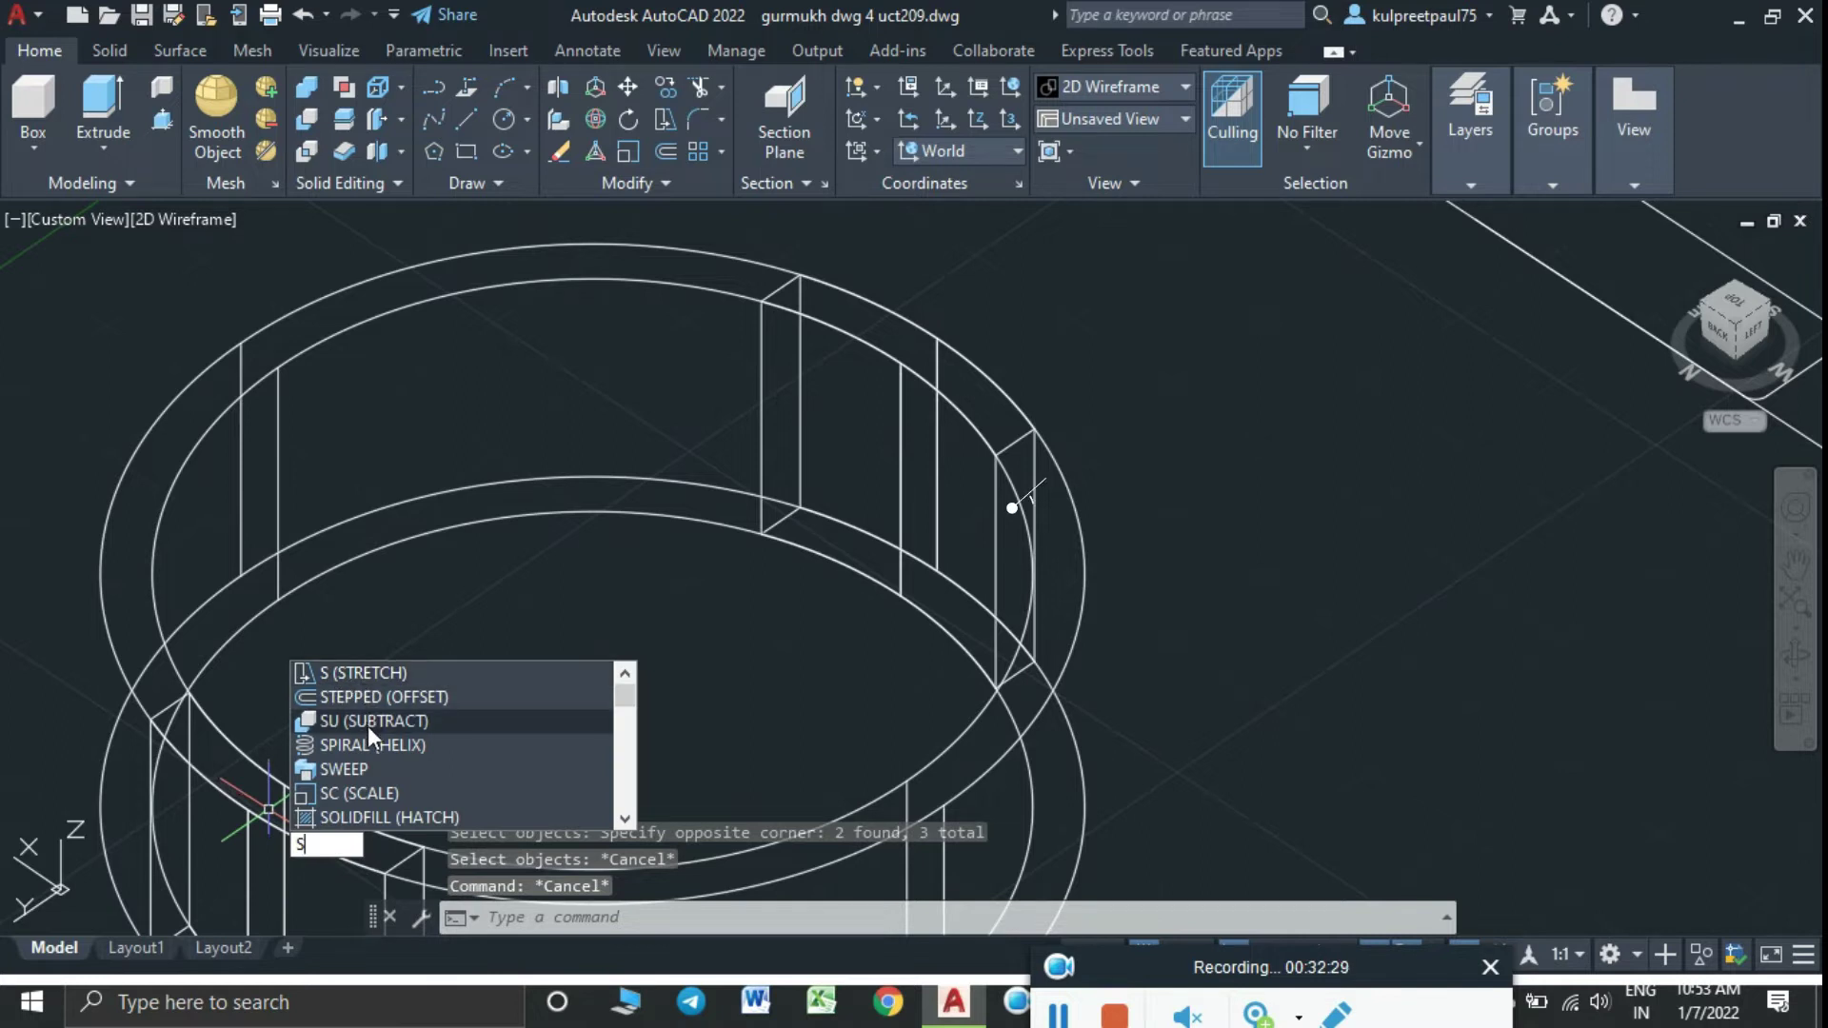
key(Return)
click(447, 292)
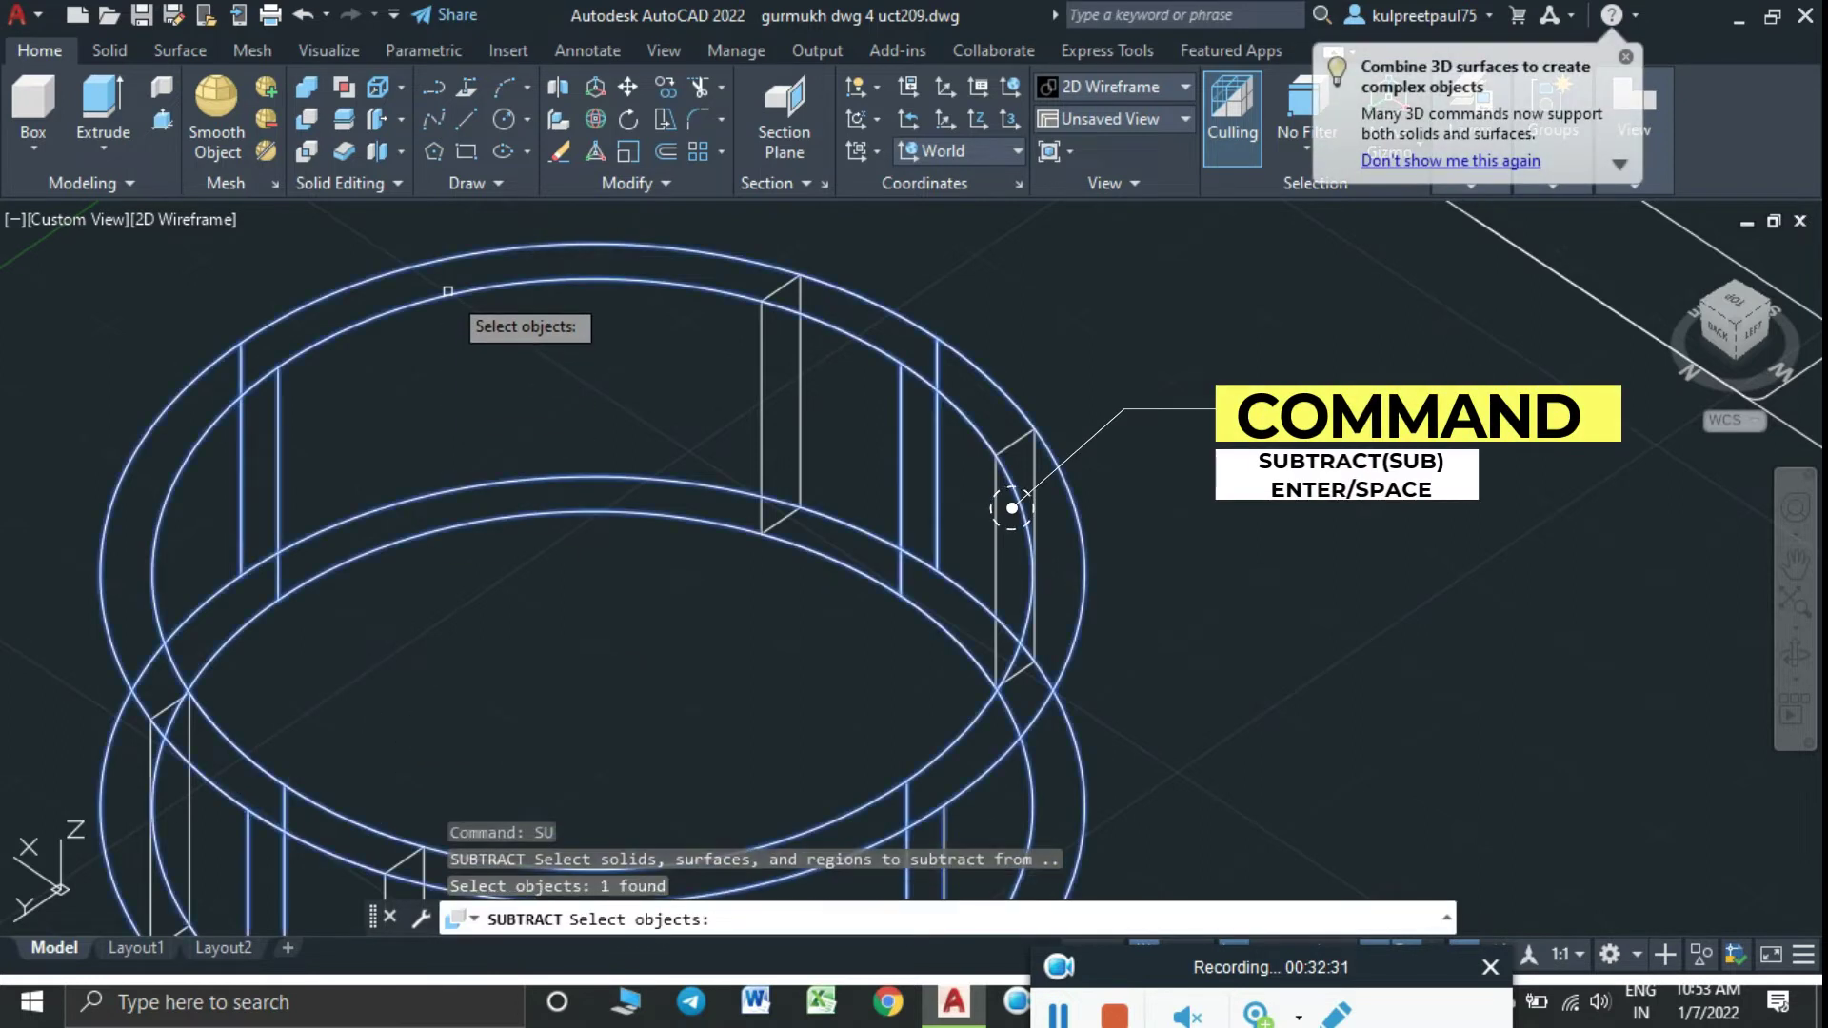
key(Return)
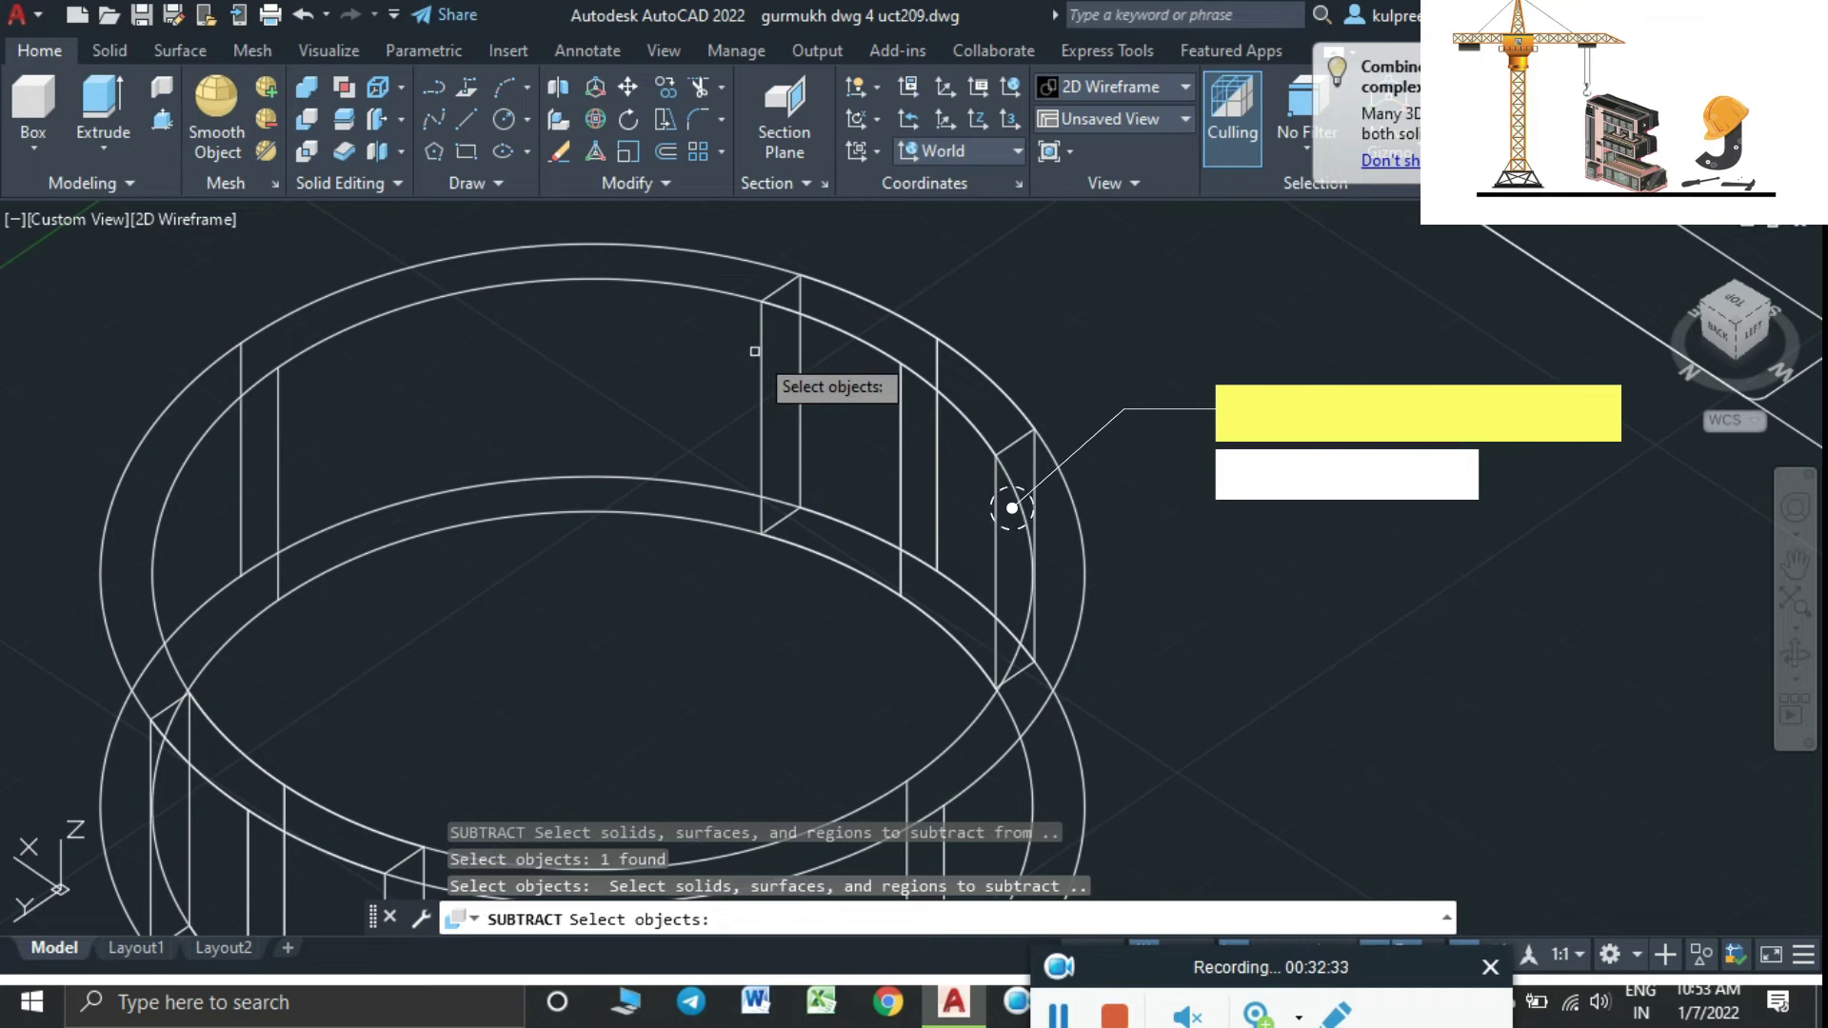
click(766, 352)
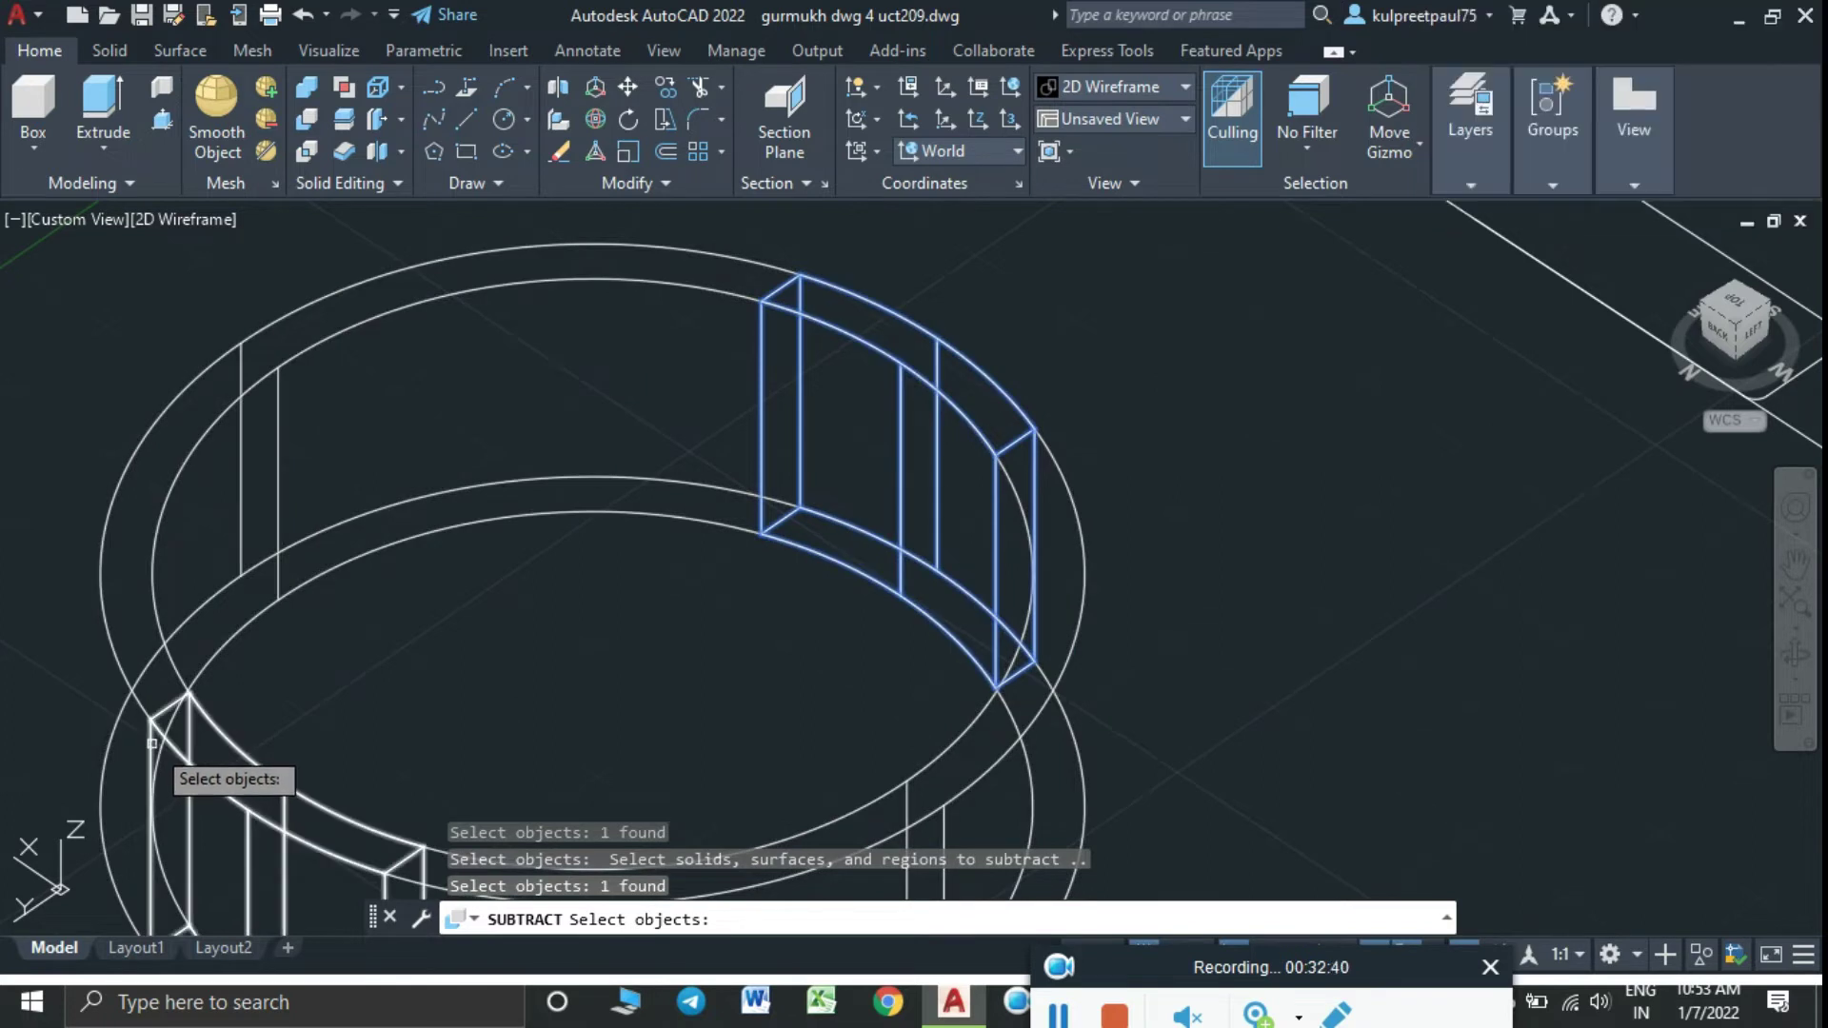
click(152, 744)
key(Return)
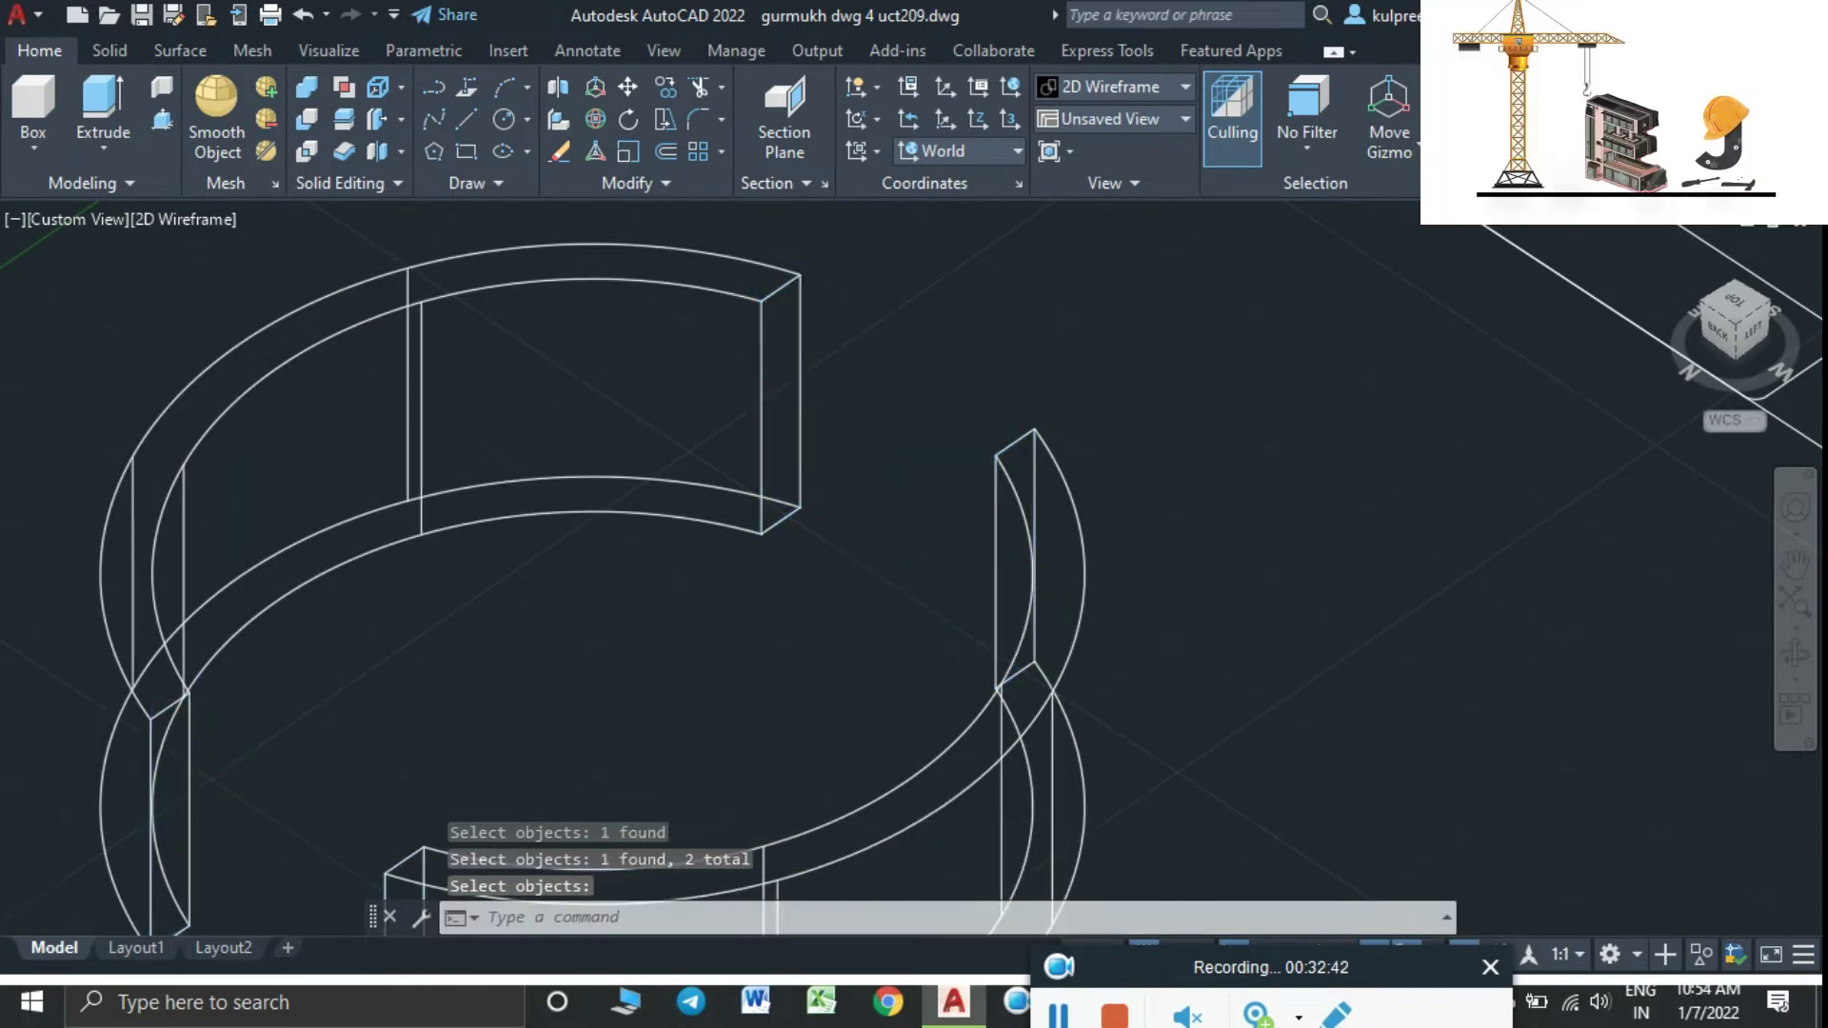
Zoom out, clear the selection, and set the visual style to Realistic
scroll(285, 626, down, 4)
key(Escape)
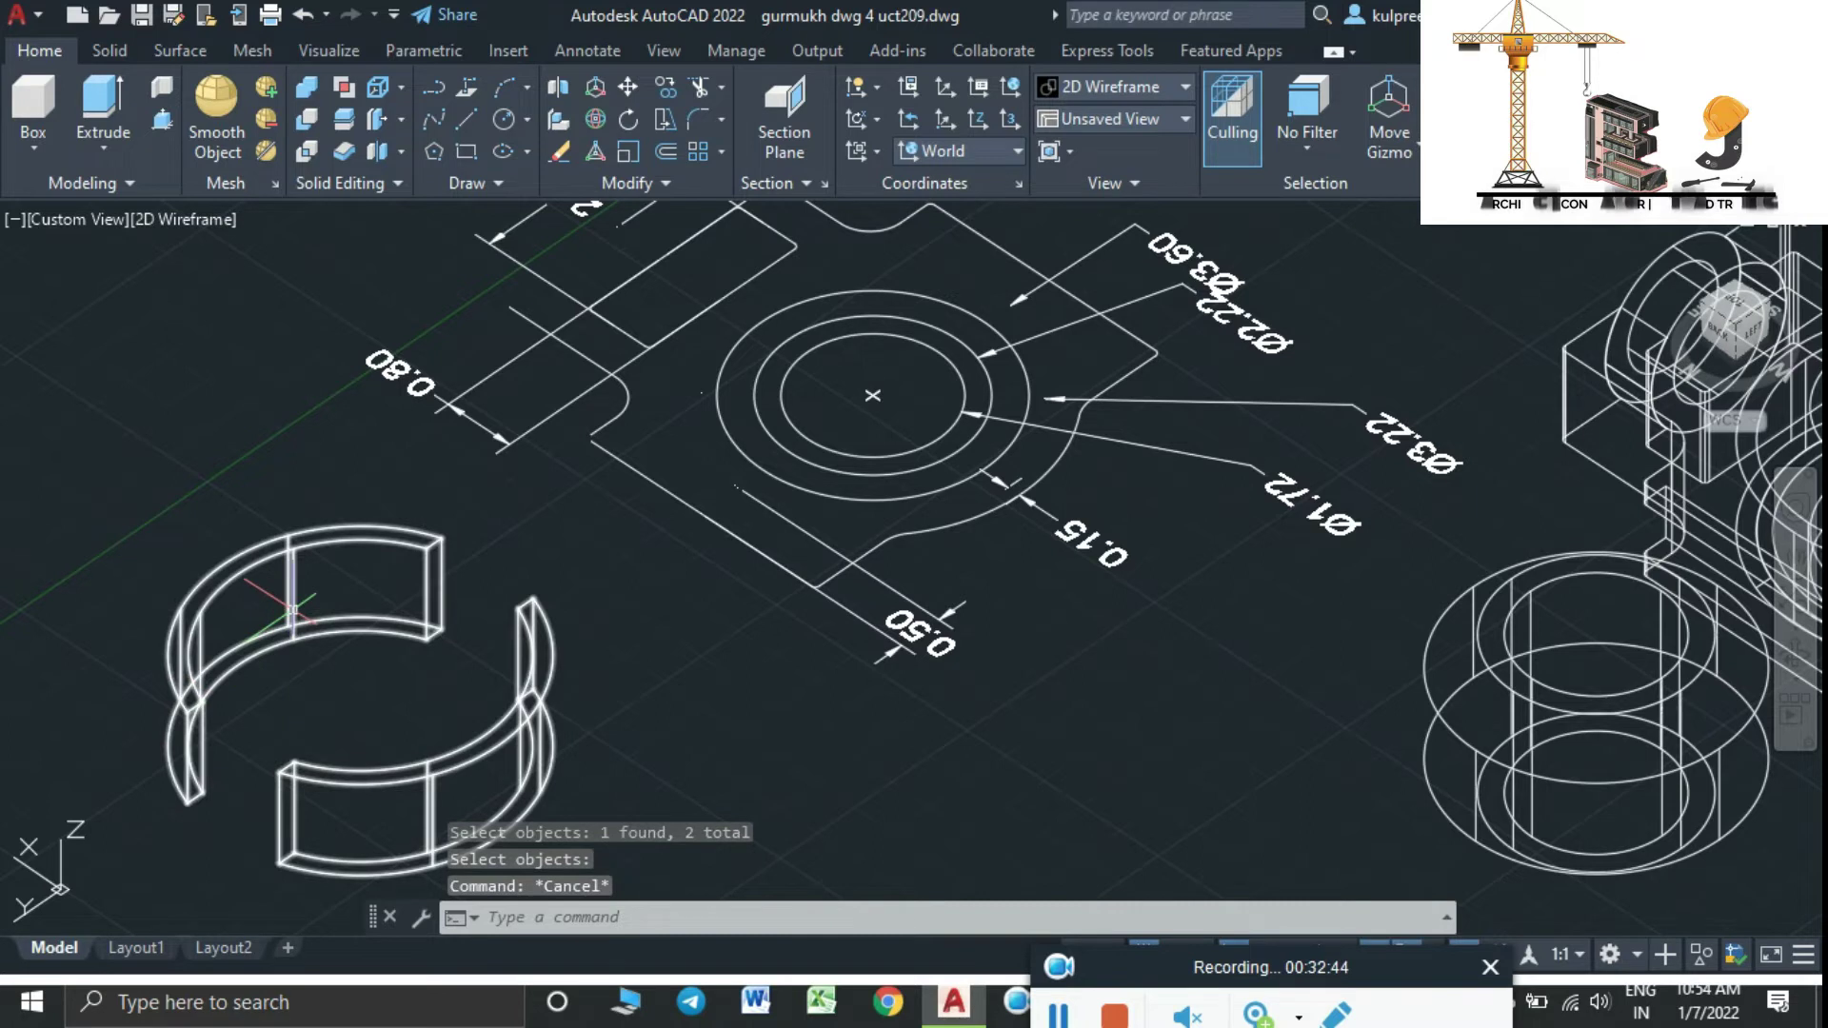
click(230, 219)
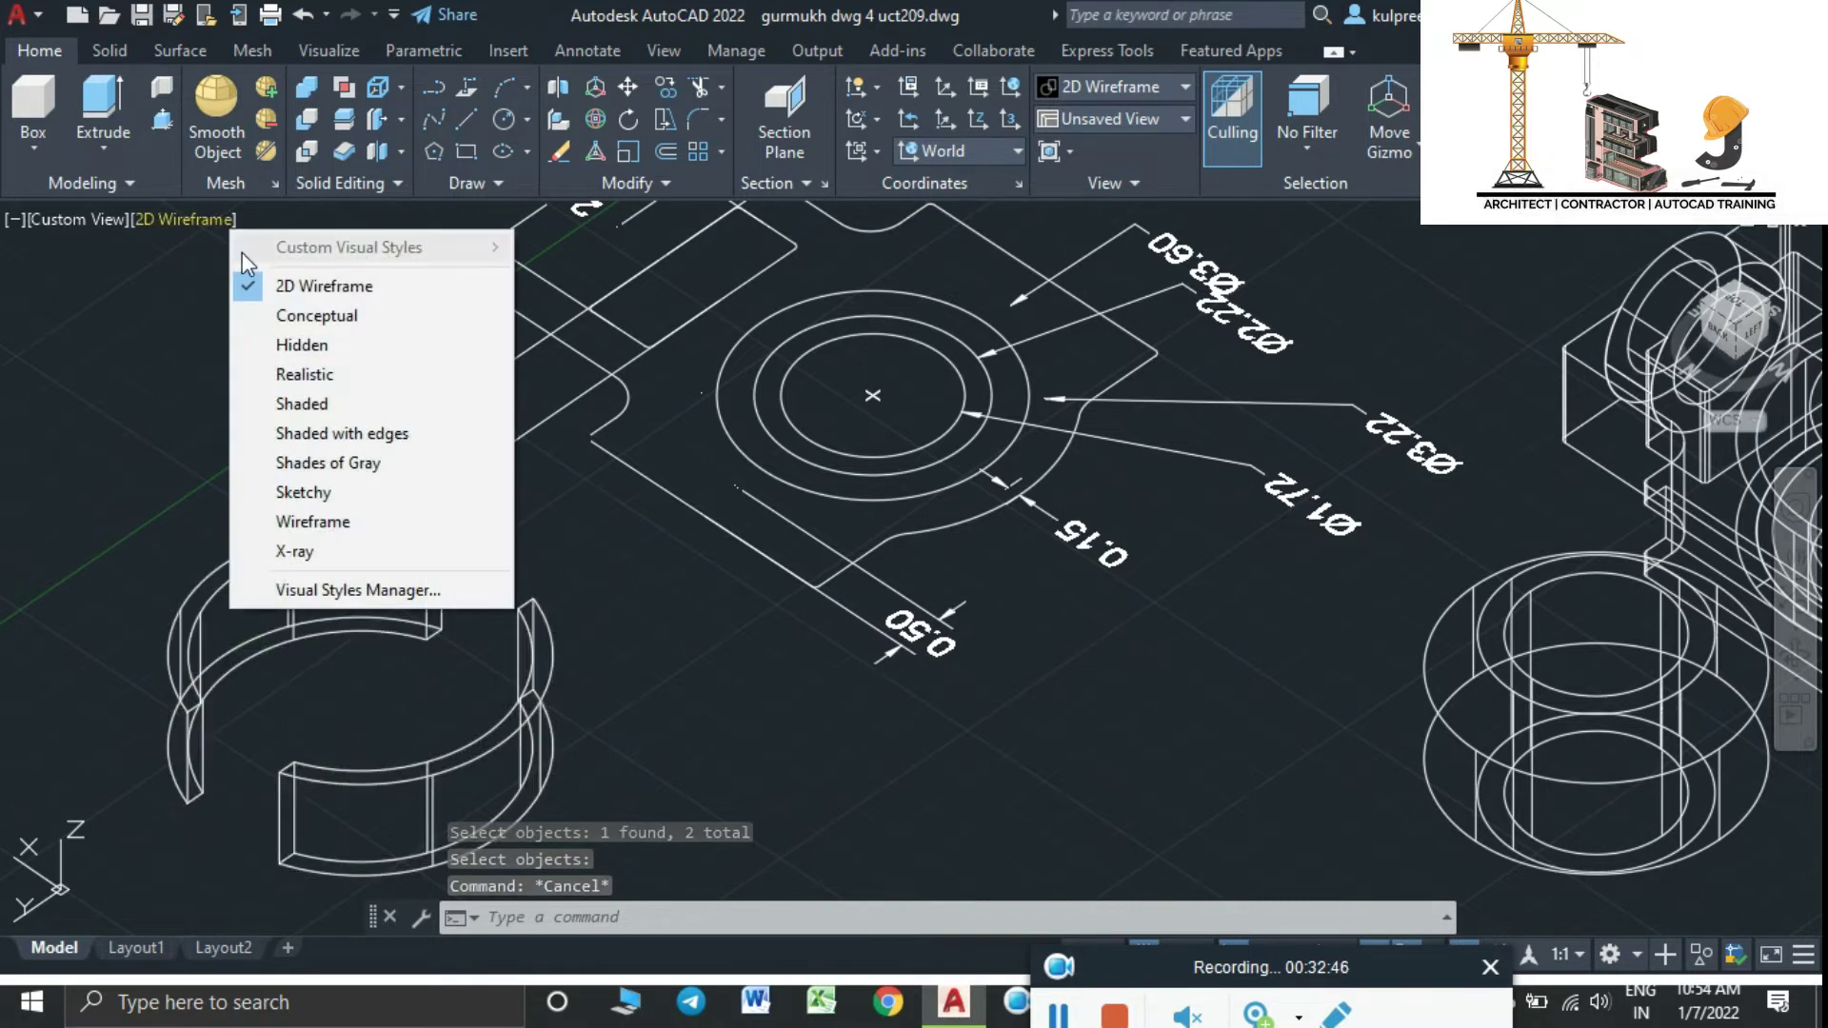
click(319, 369)
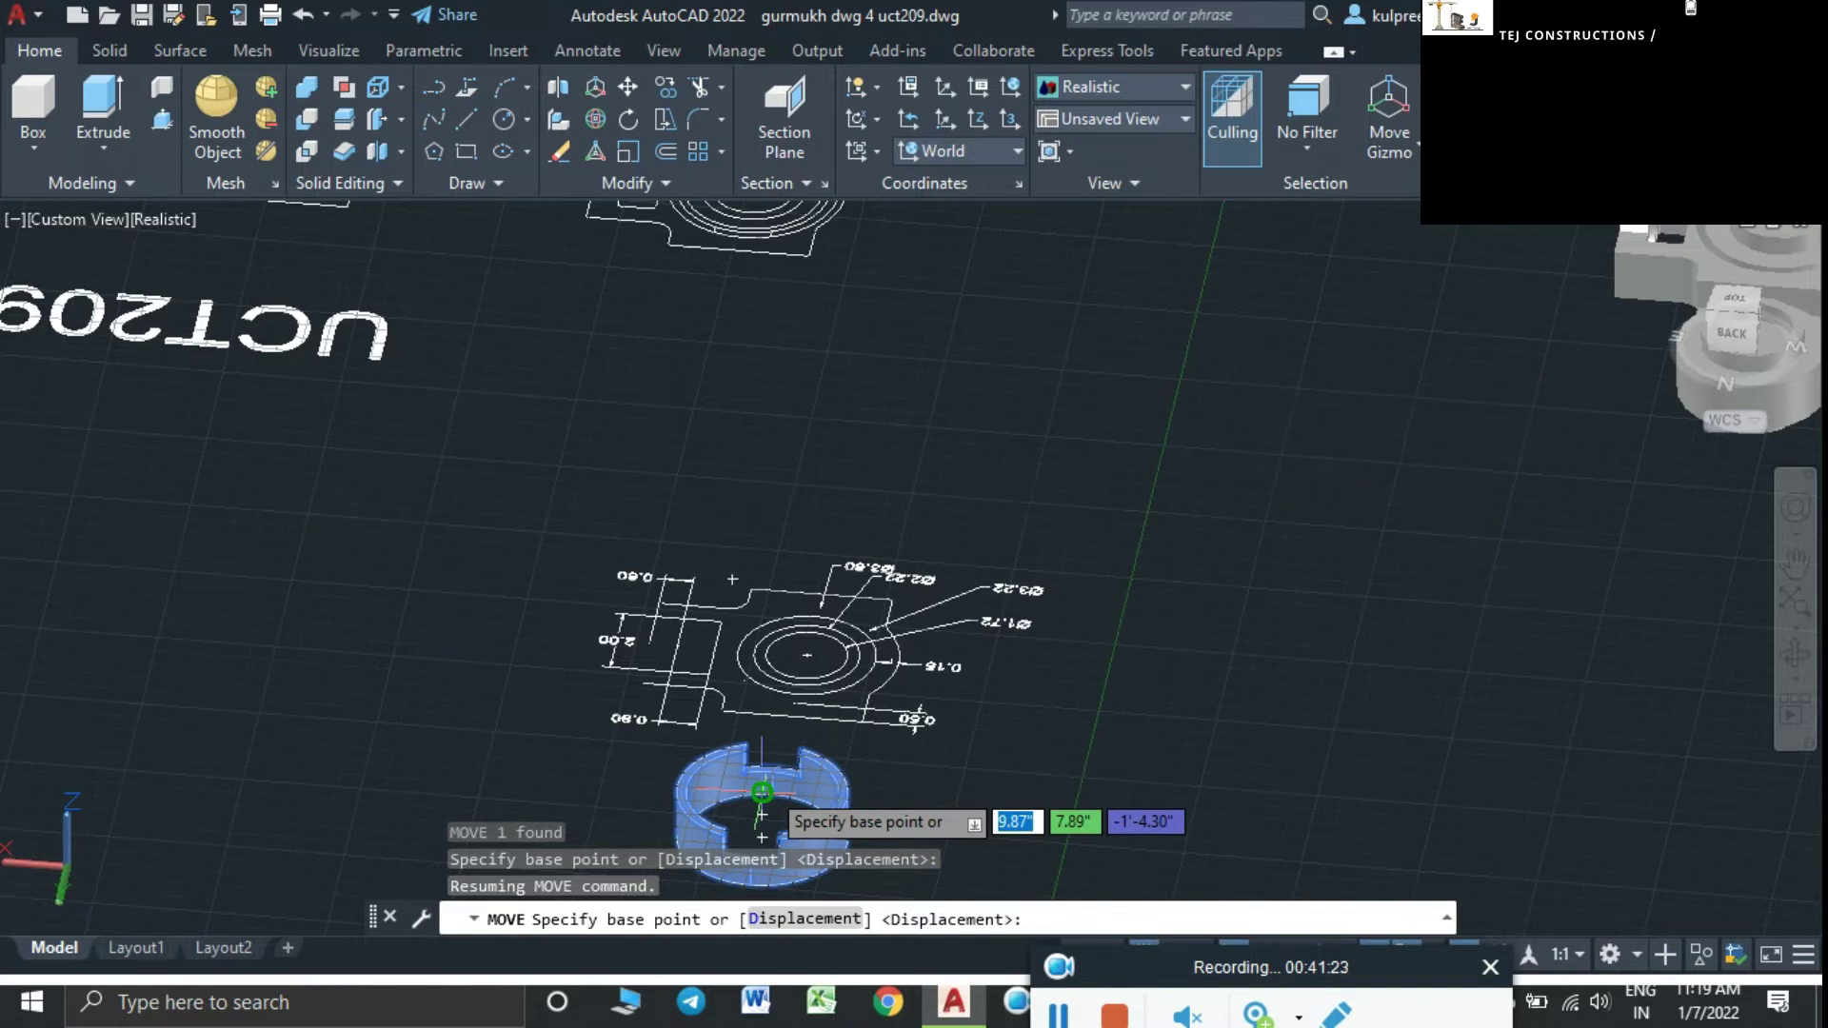
Move the split ring from its base point into the housing's circular seat
click(761, 791)
scroll(767, 788, down, 5)
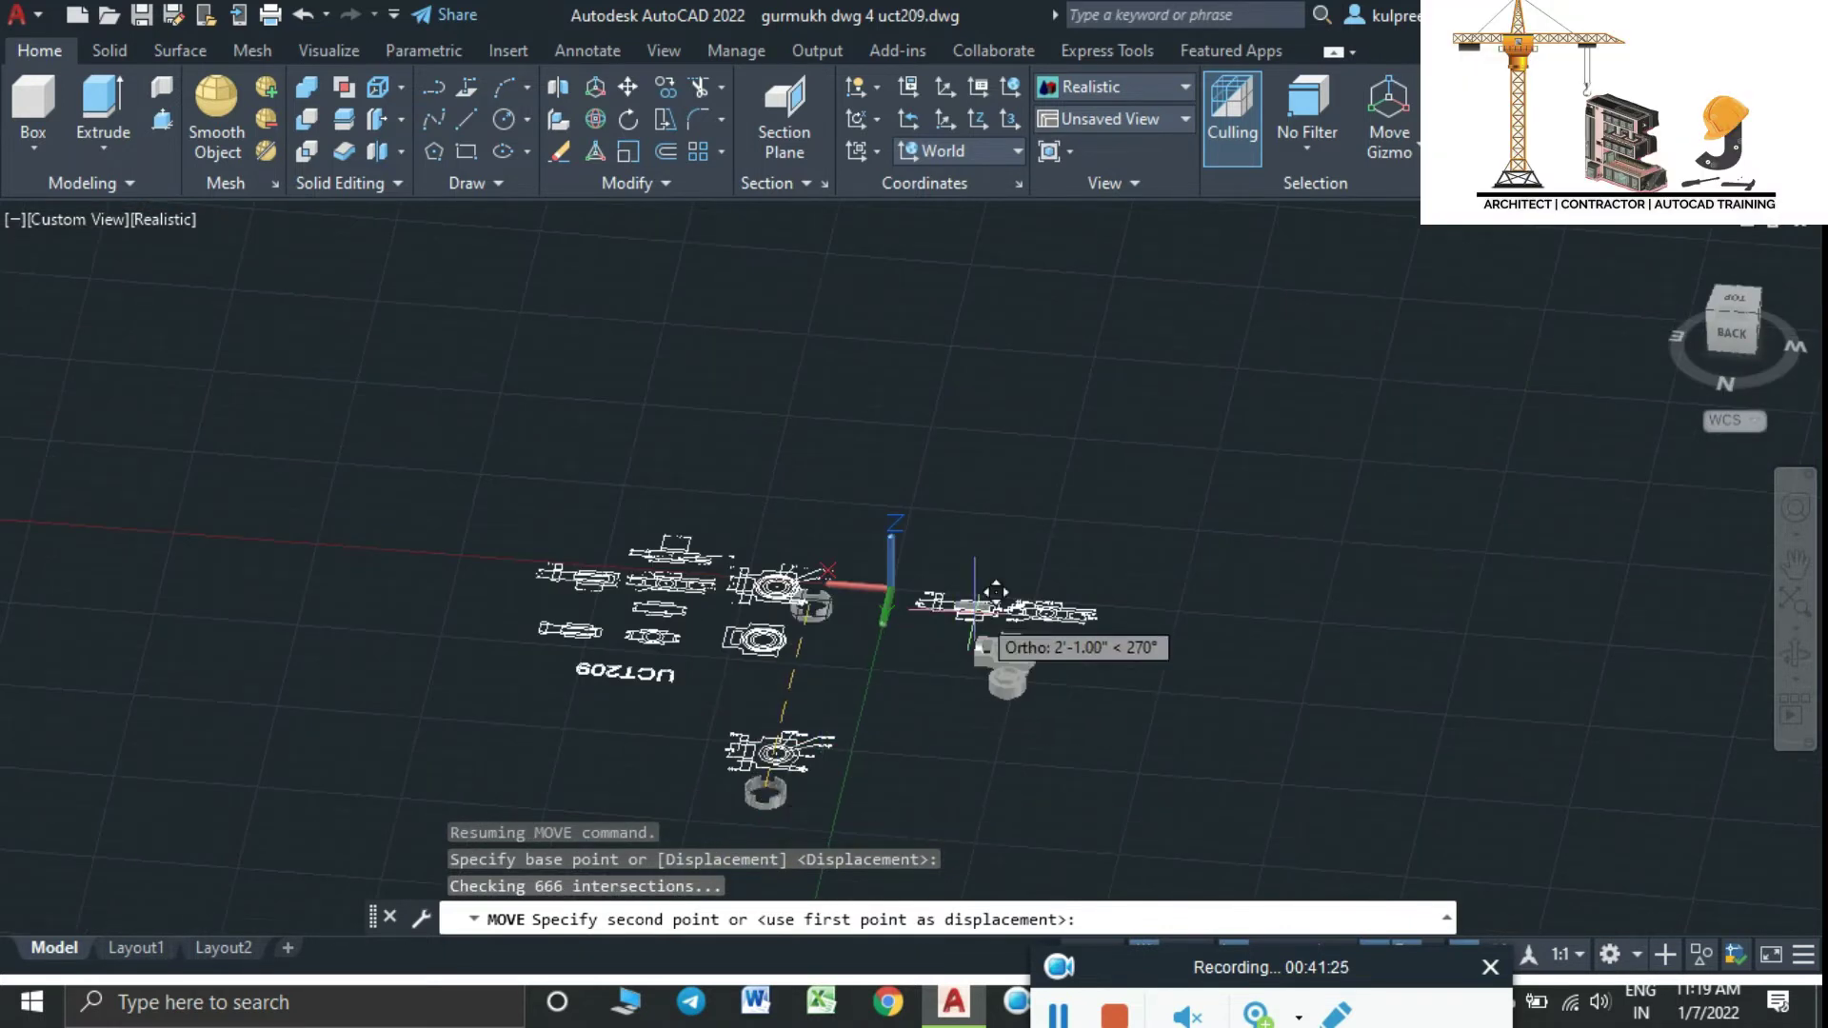
scroll(1010, 629, up, 5)
scroll(1048, 695, up, 2)
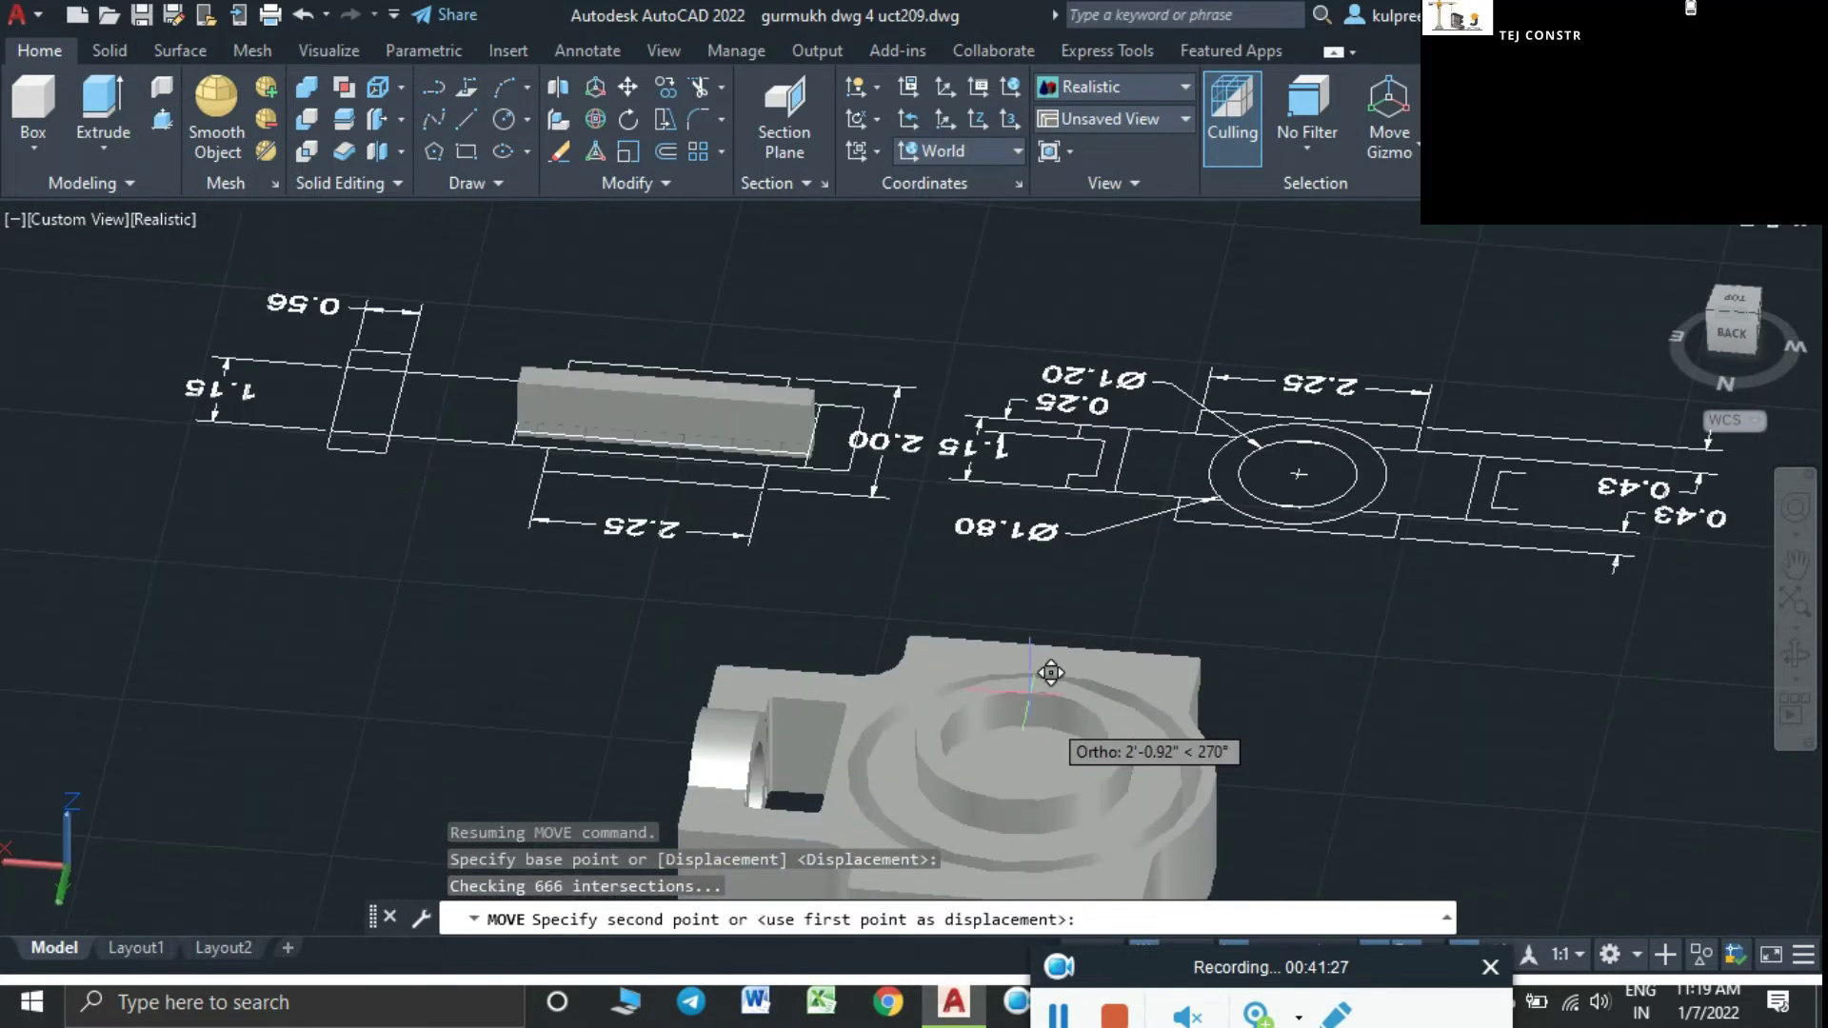
scroll(912, 626, up, 2)
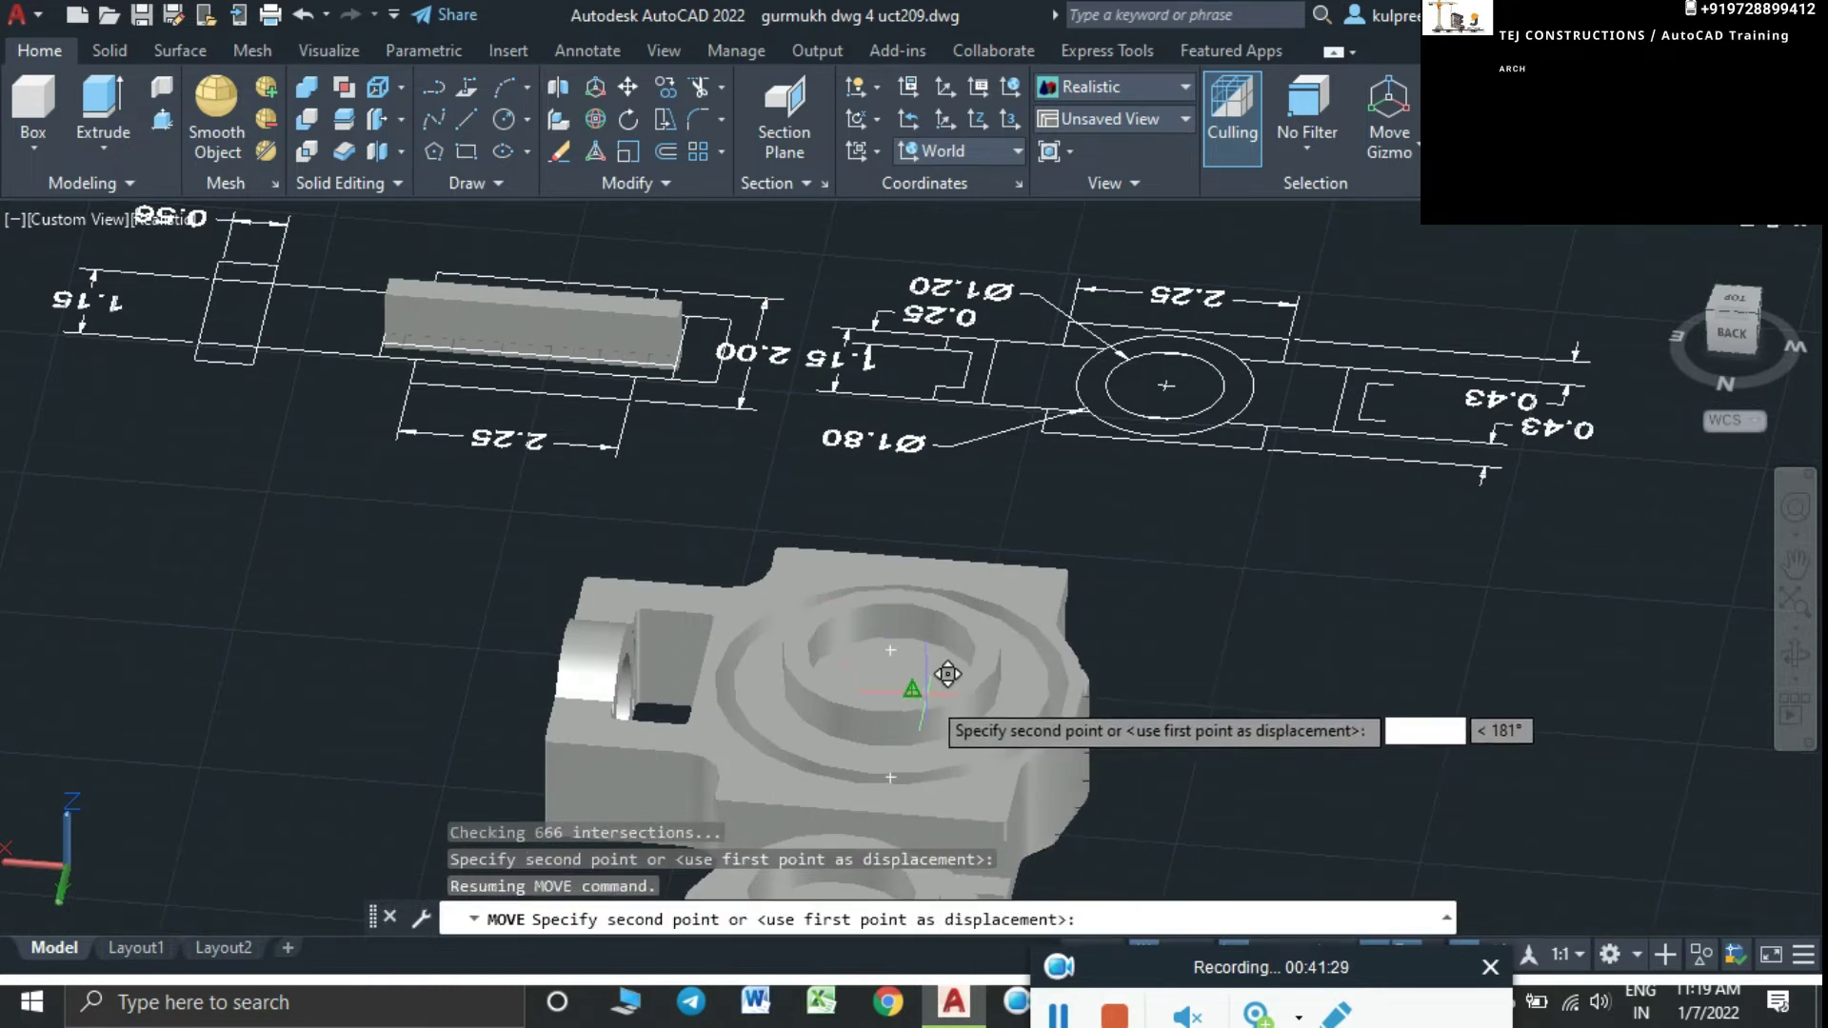
scroll(912, 625, up, 4)
middle_drag(914, 619, 931, 597)
click(984, 719)
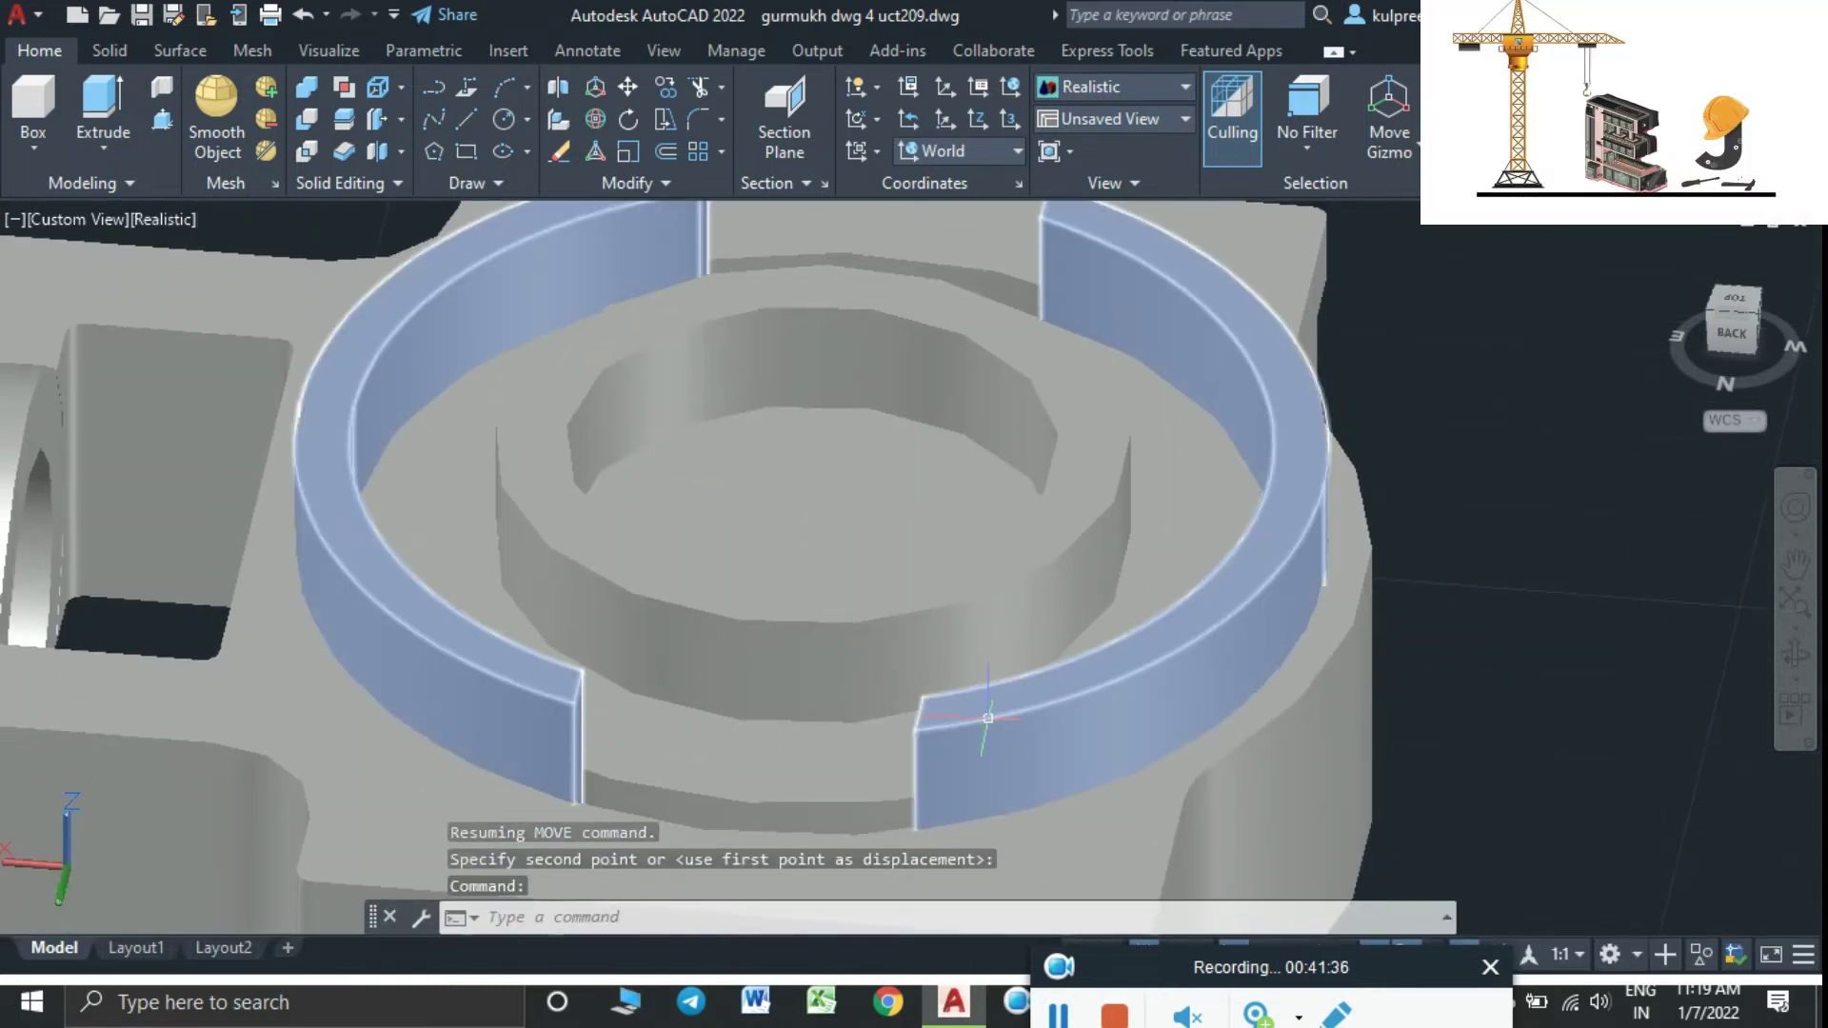
Reselect the ring and begin a second move, picking a new base point
click(989, 719)
text(m)
key(Return)
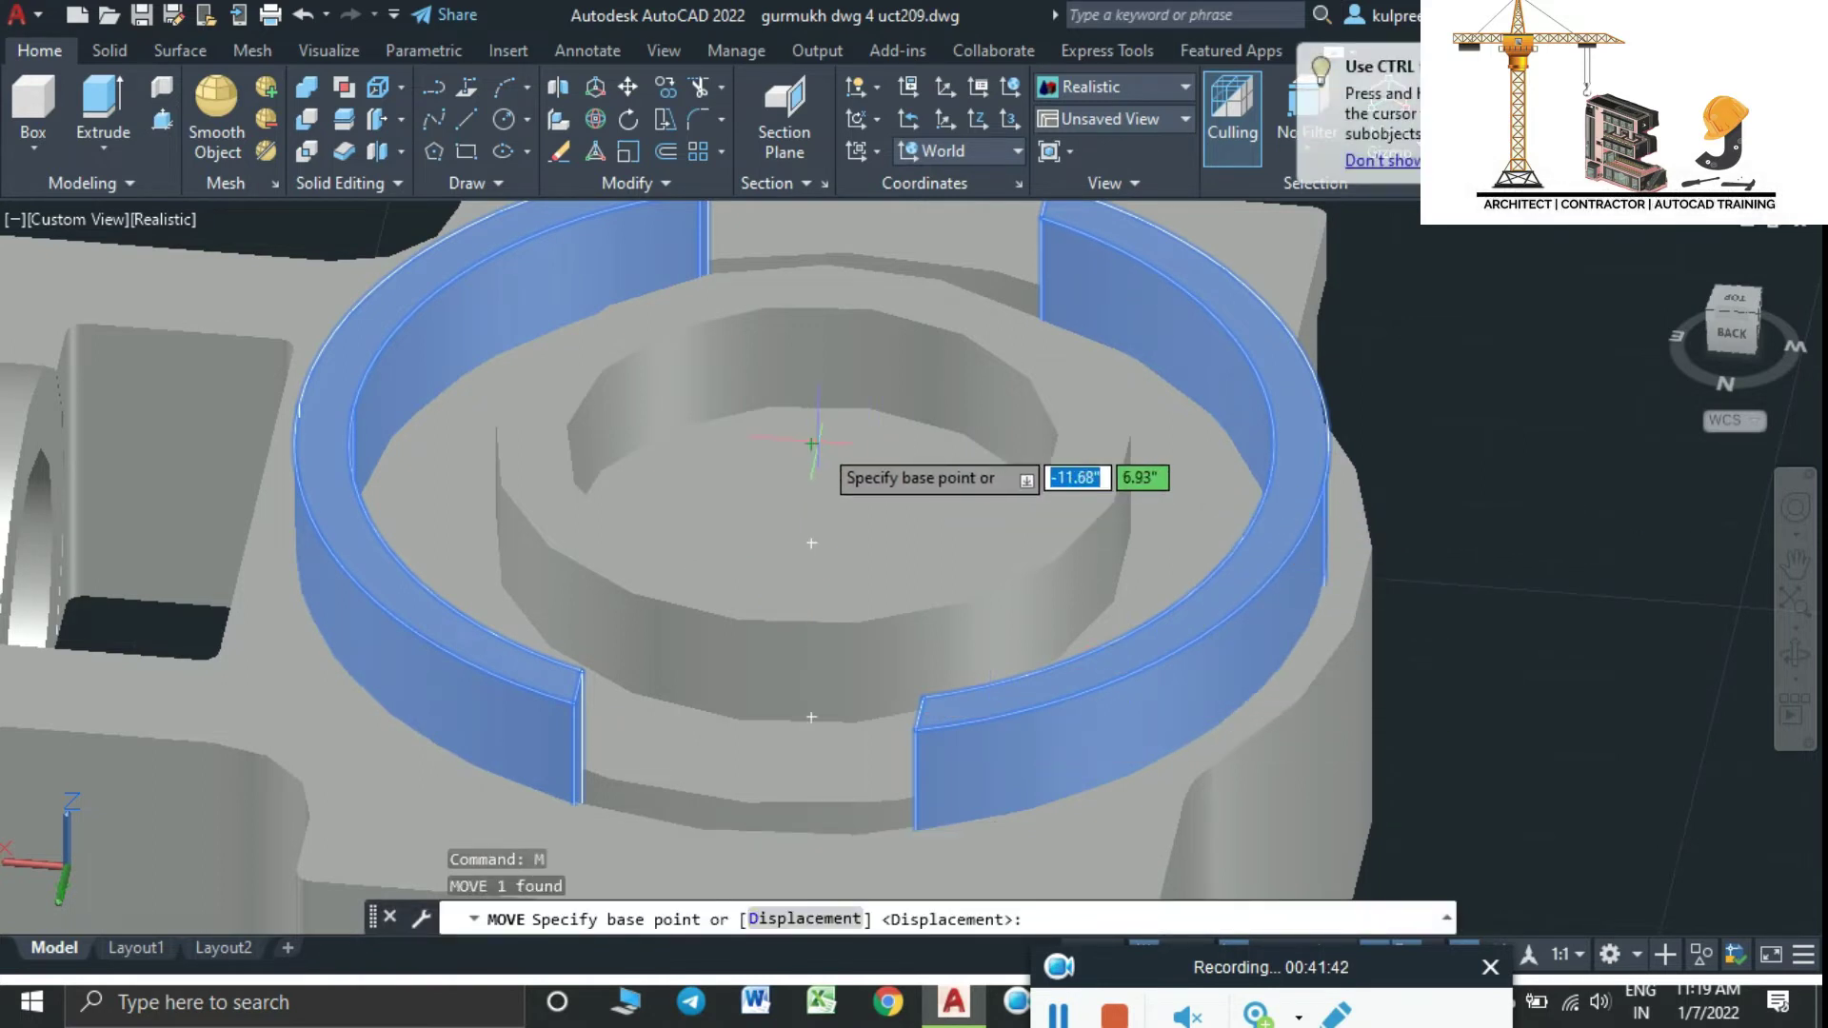
click(811, 443)
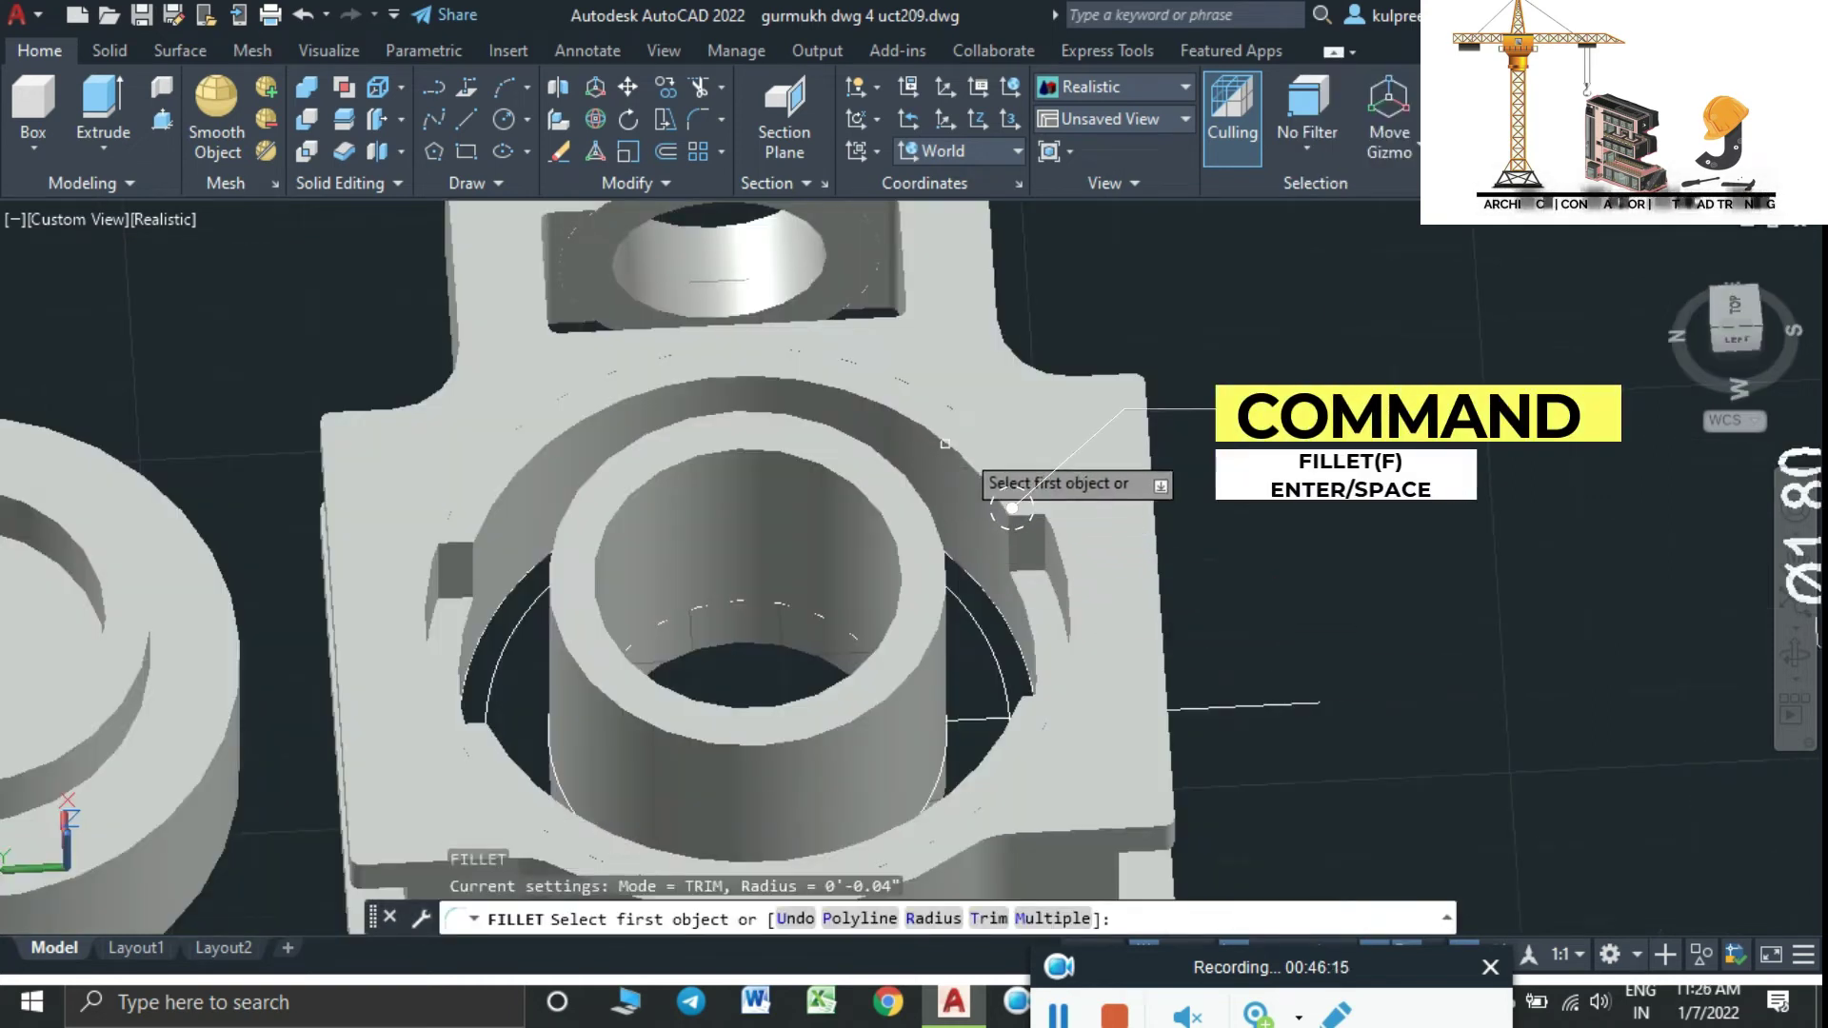
Enter a 0.2" fillet value and fillet the ring's upper edge
text(.2)
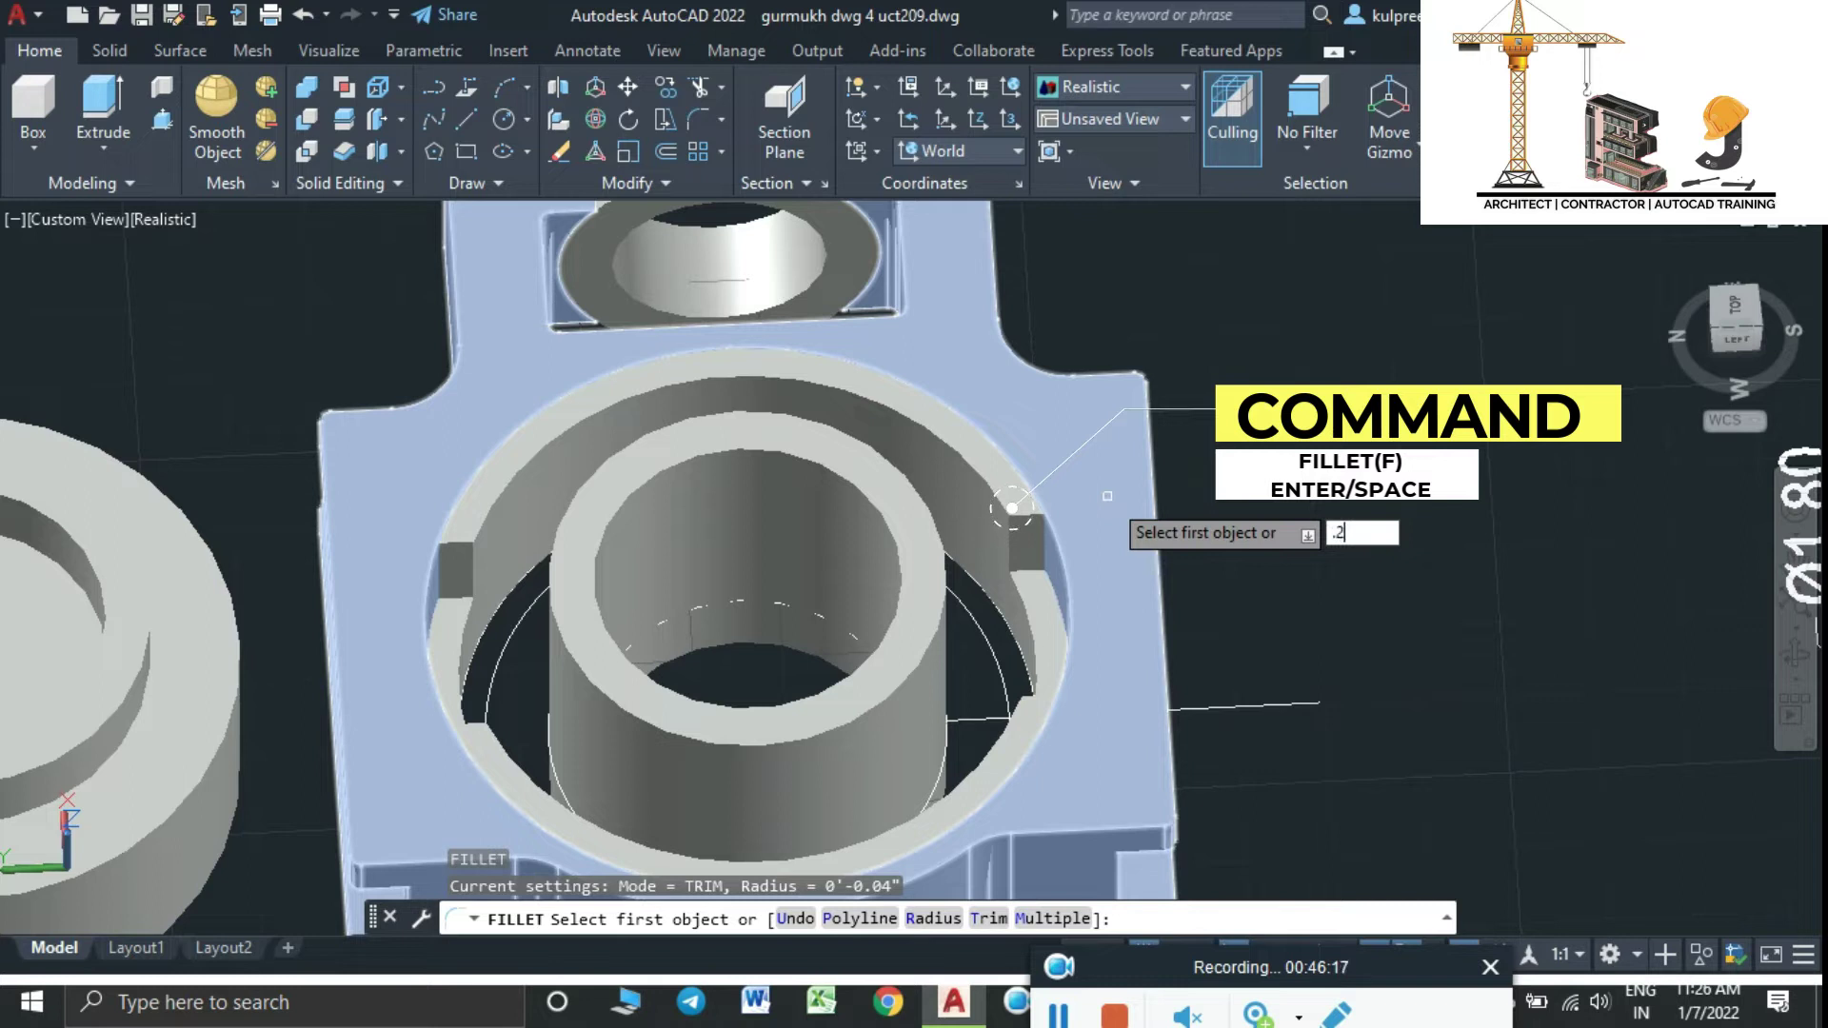
text(")
key(Return)
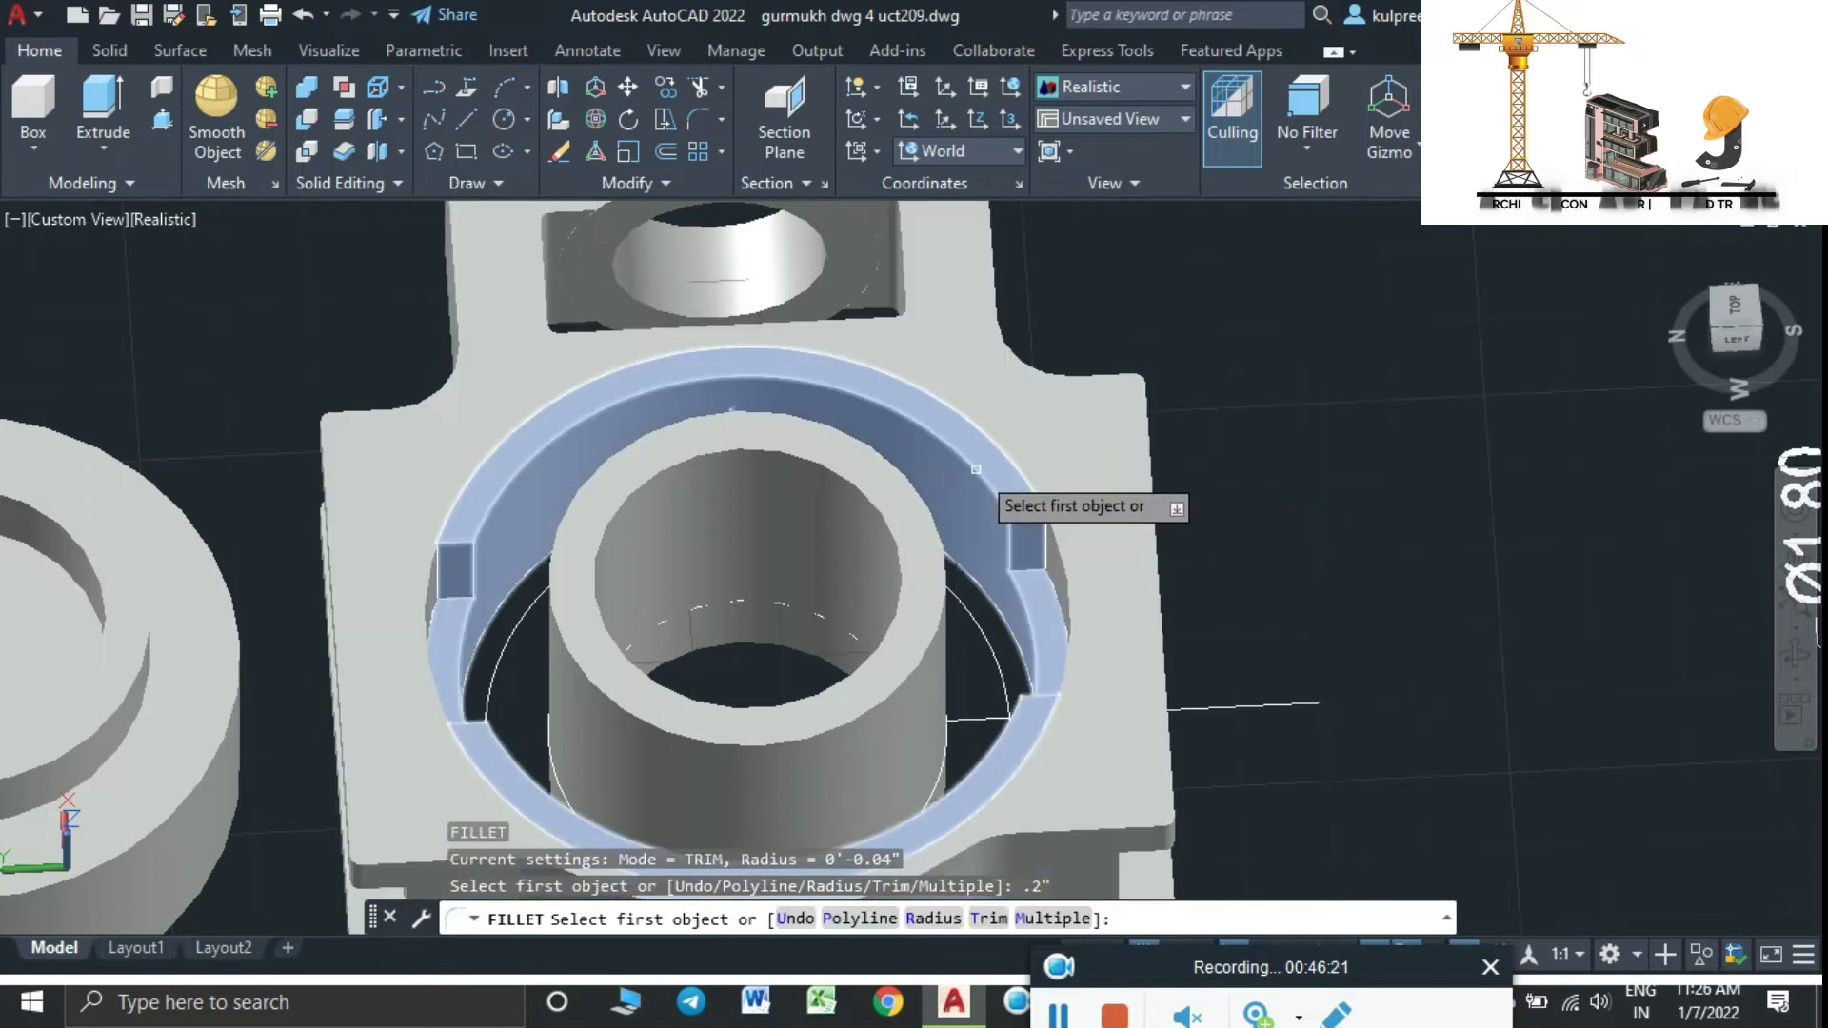
click(975, 468)
key(Return)
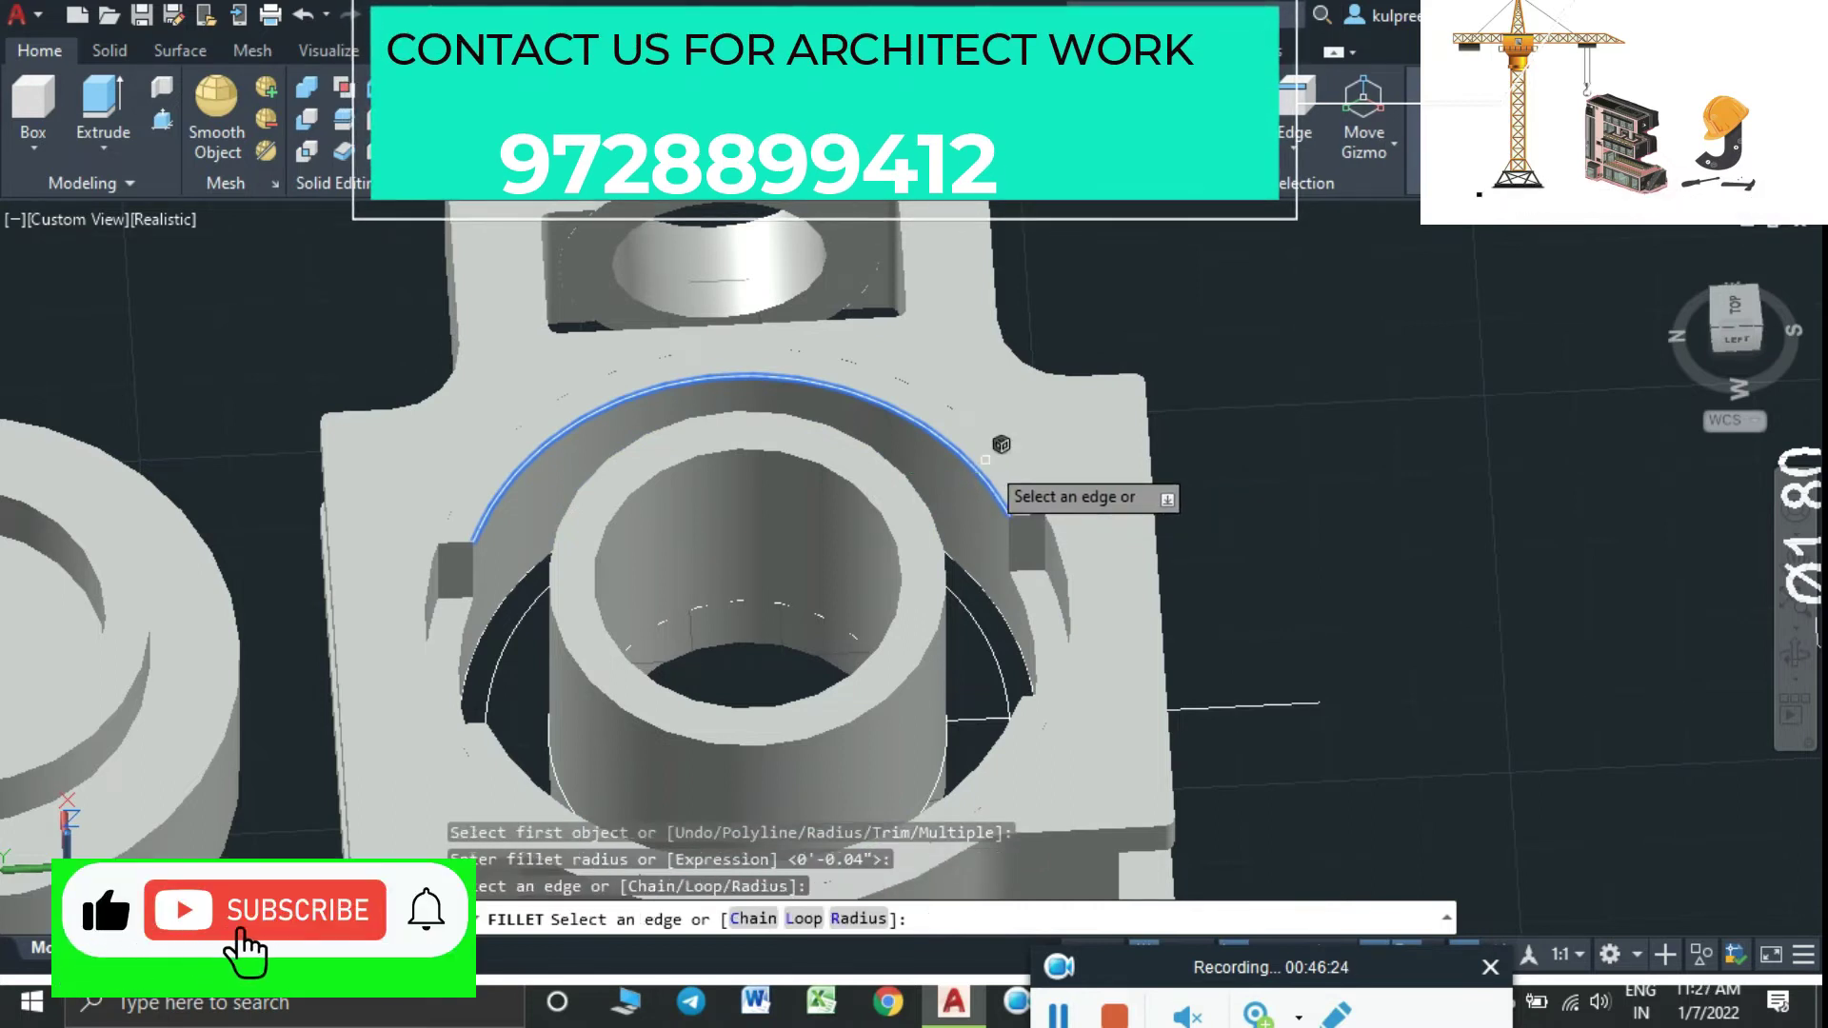
click(982, 478)
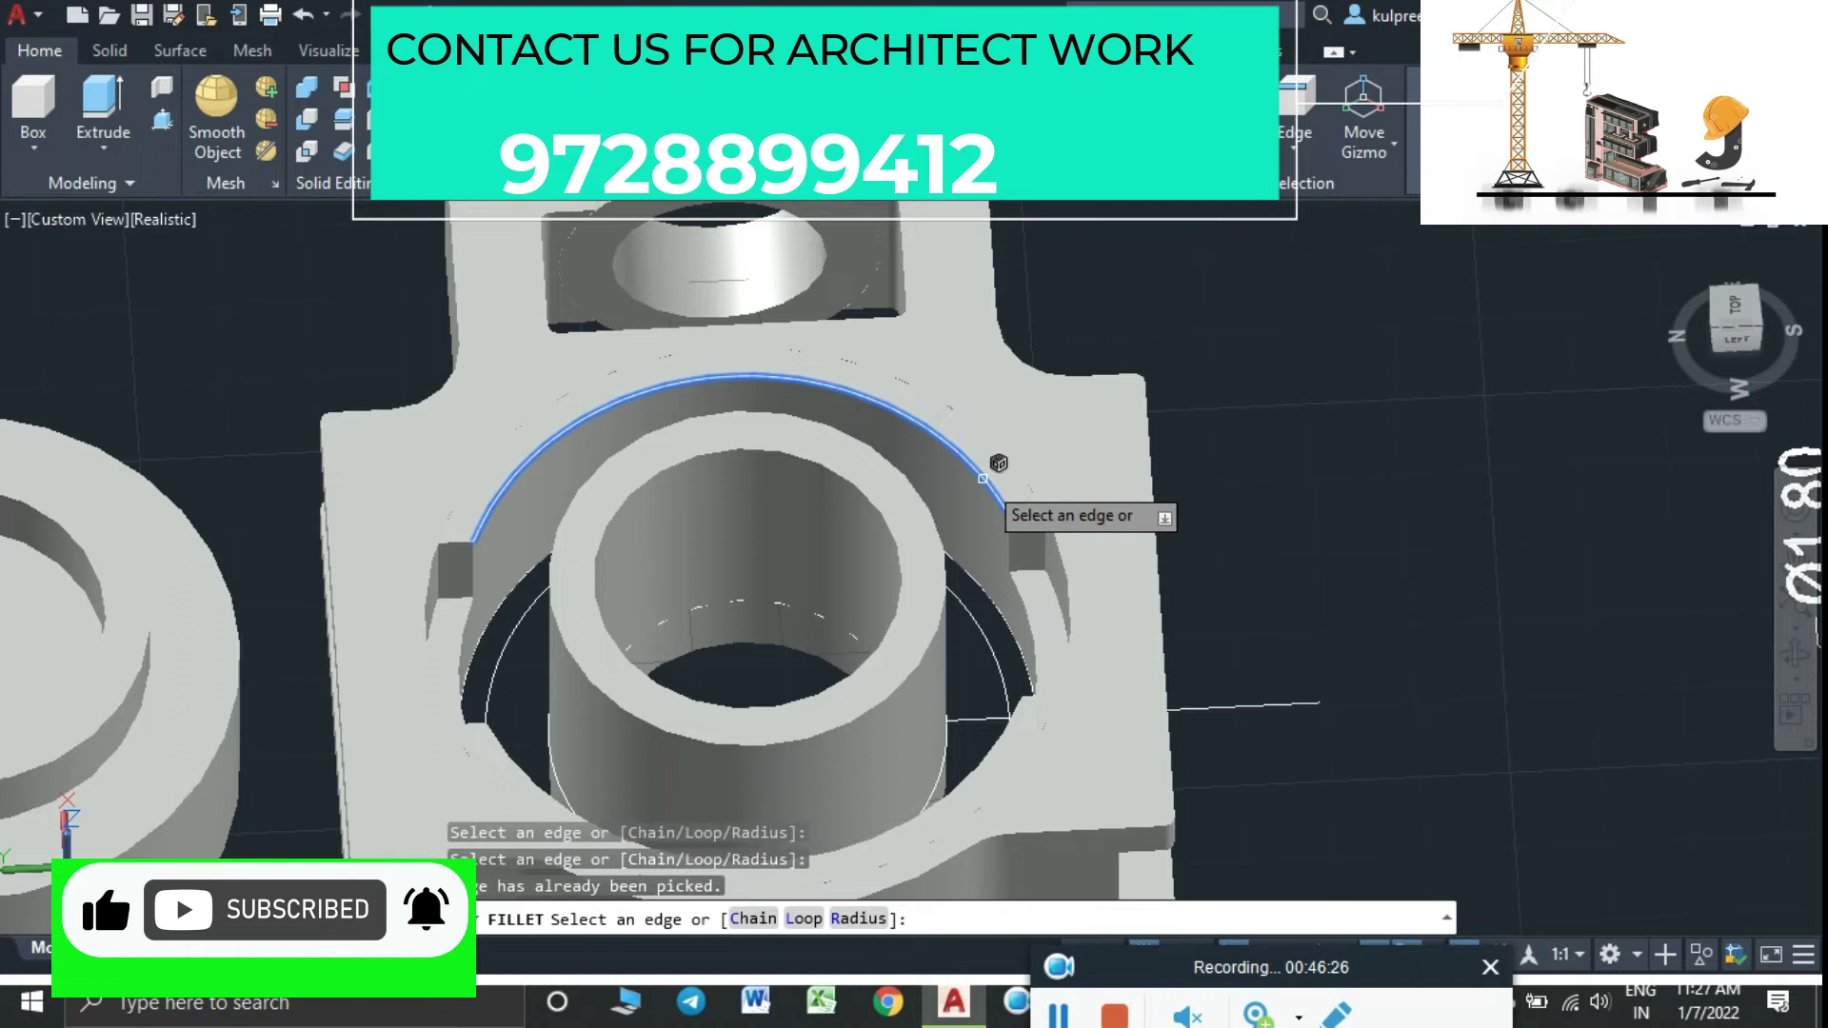
key(Return)
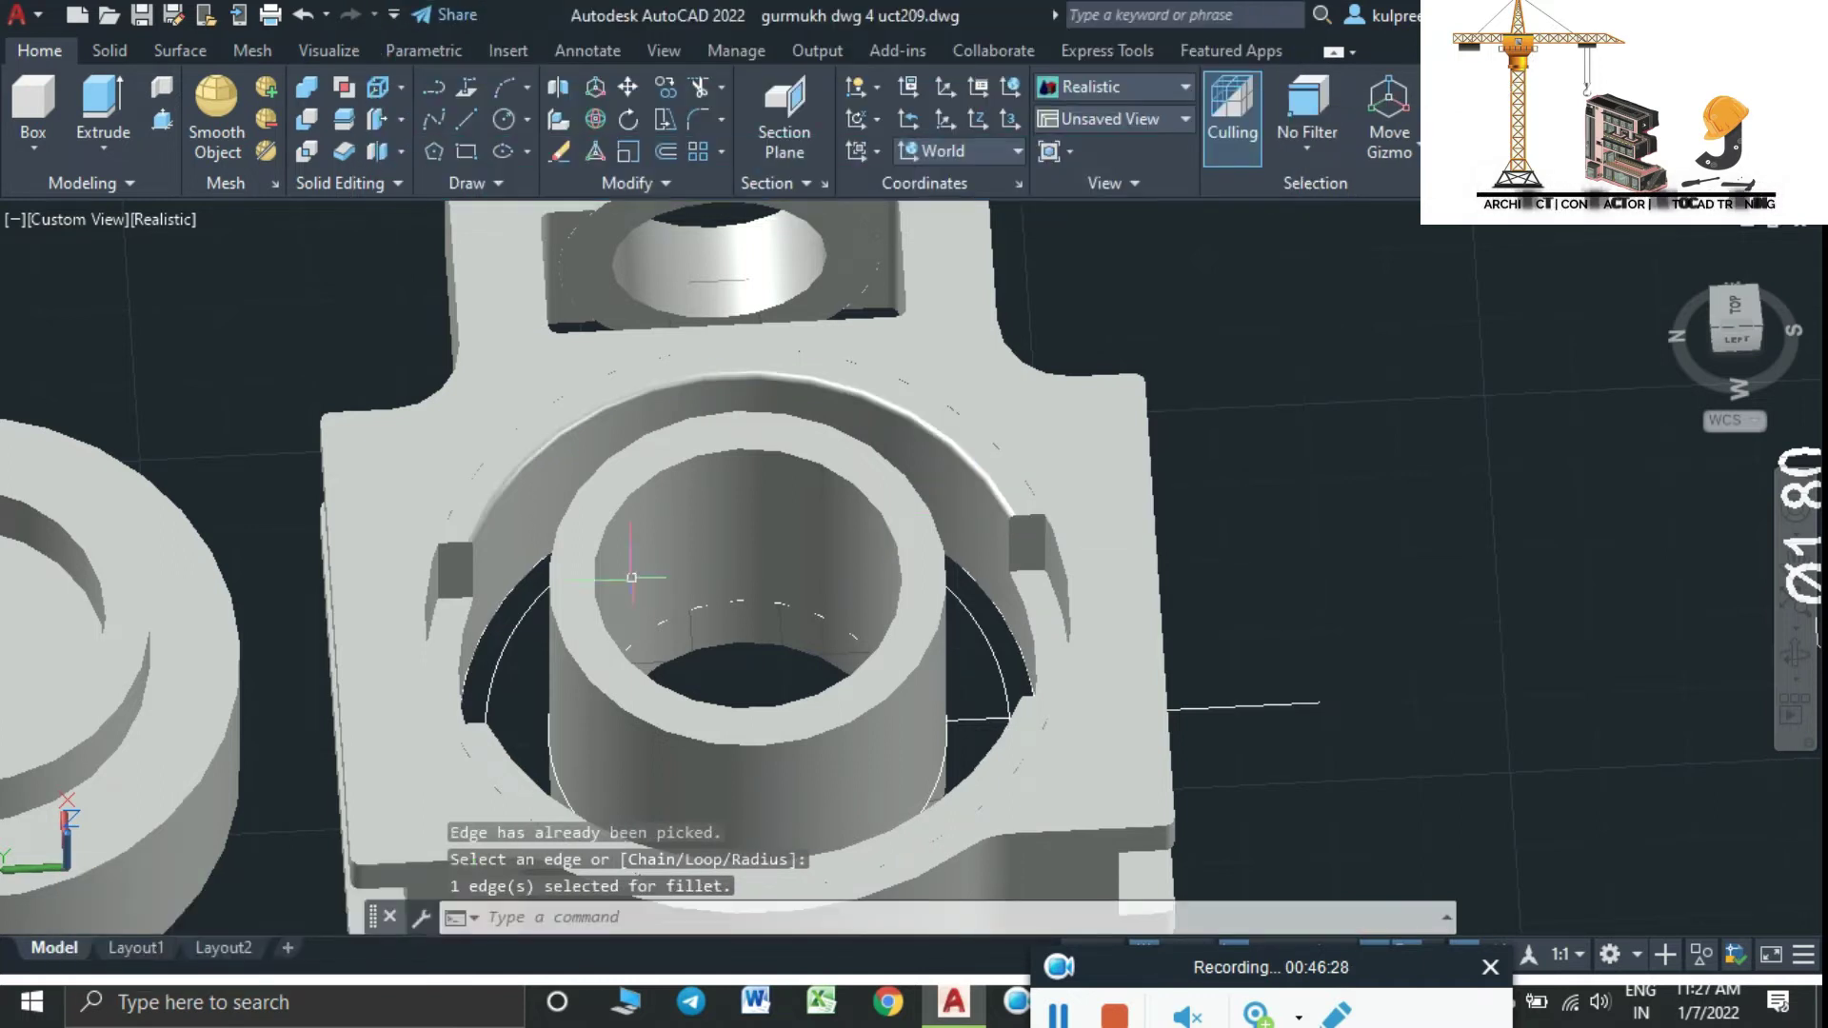
Zoom in on the ring and cancel the pending action
scroll(724, 581, up, 3)
scroll(717, 581, up, 2)
scroll(752, 596, up, 2)
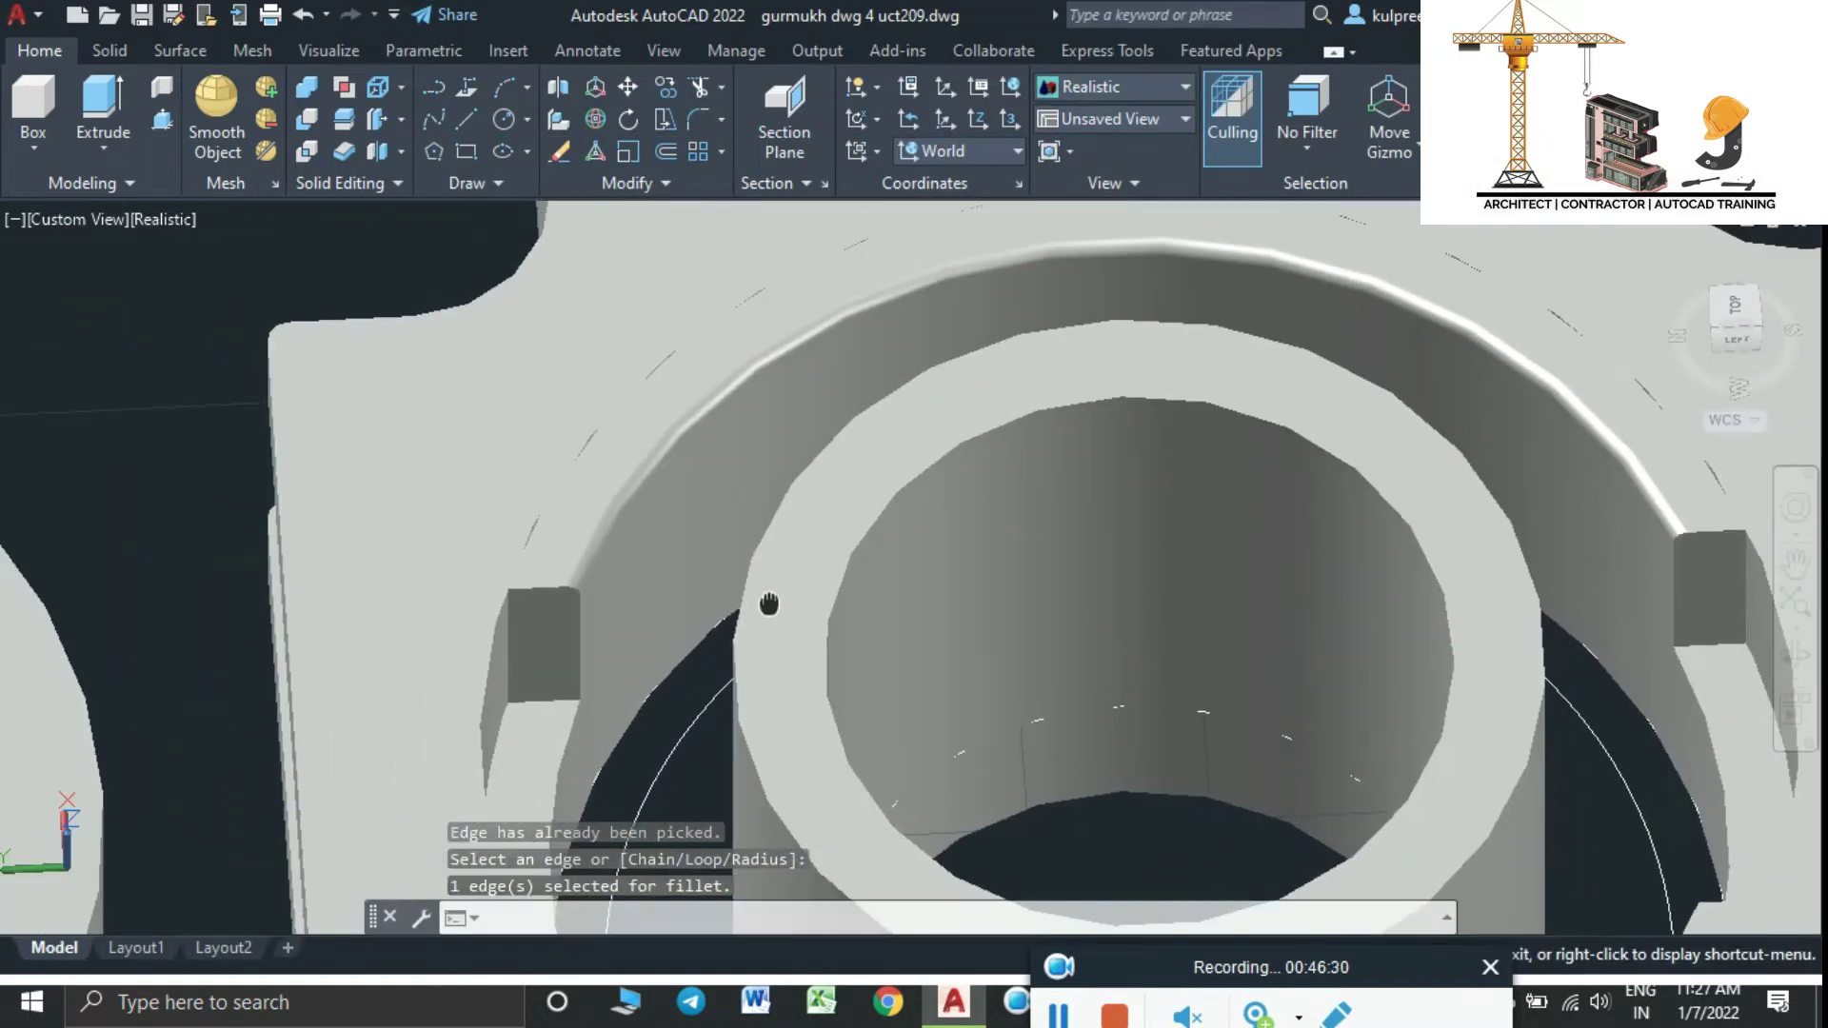
scroll(695, 547, up, 2)
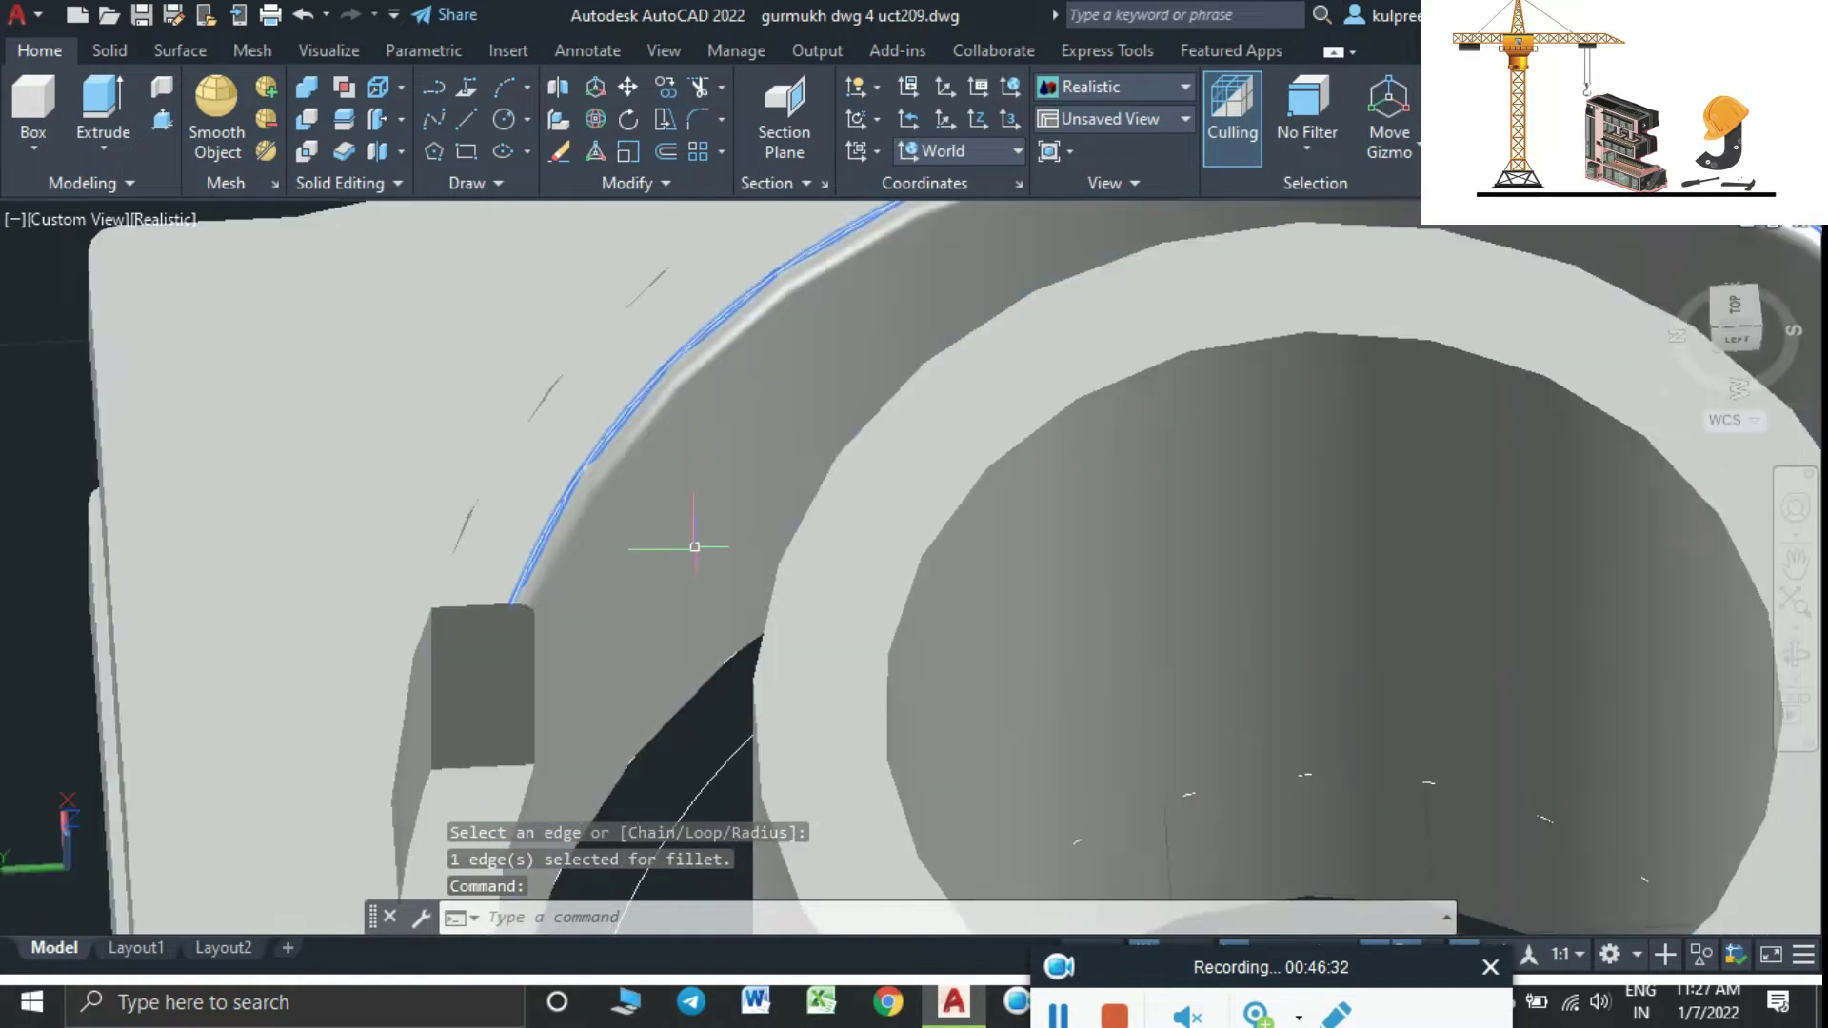
scroll(695, 547, up, 2)
scroll(695, 547, up, 1)
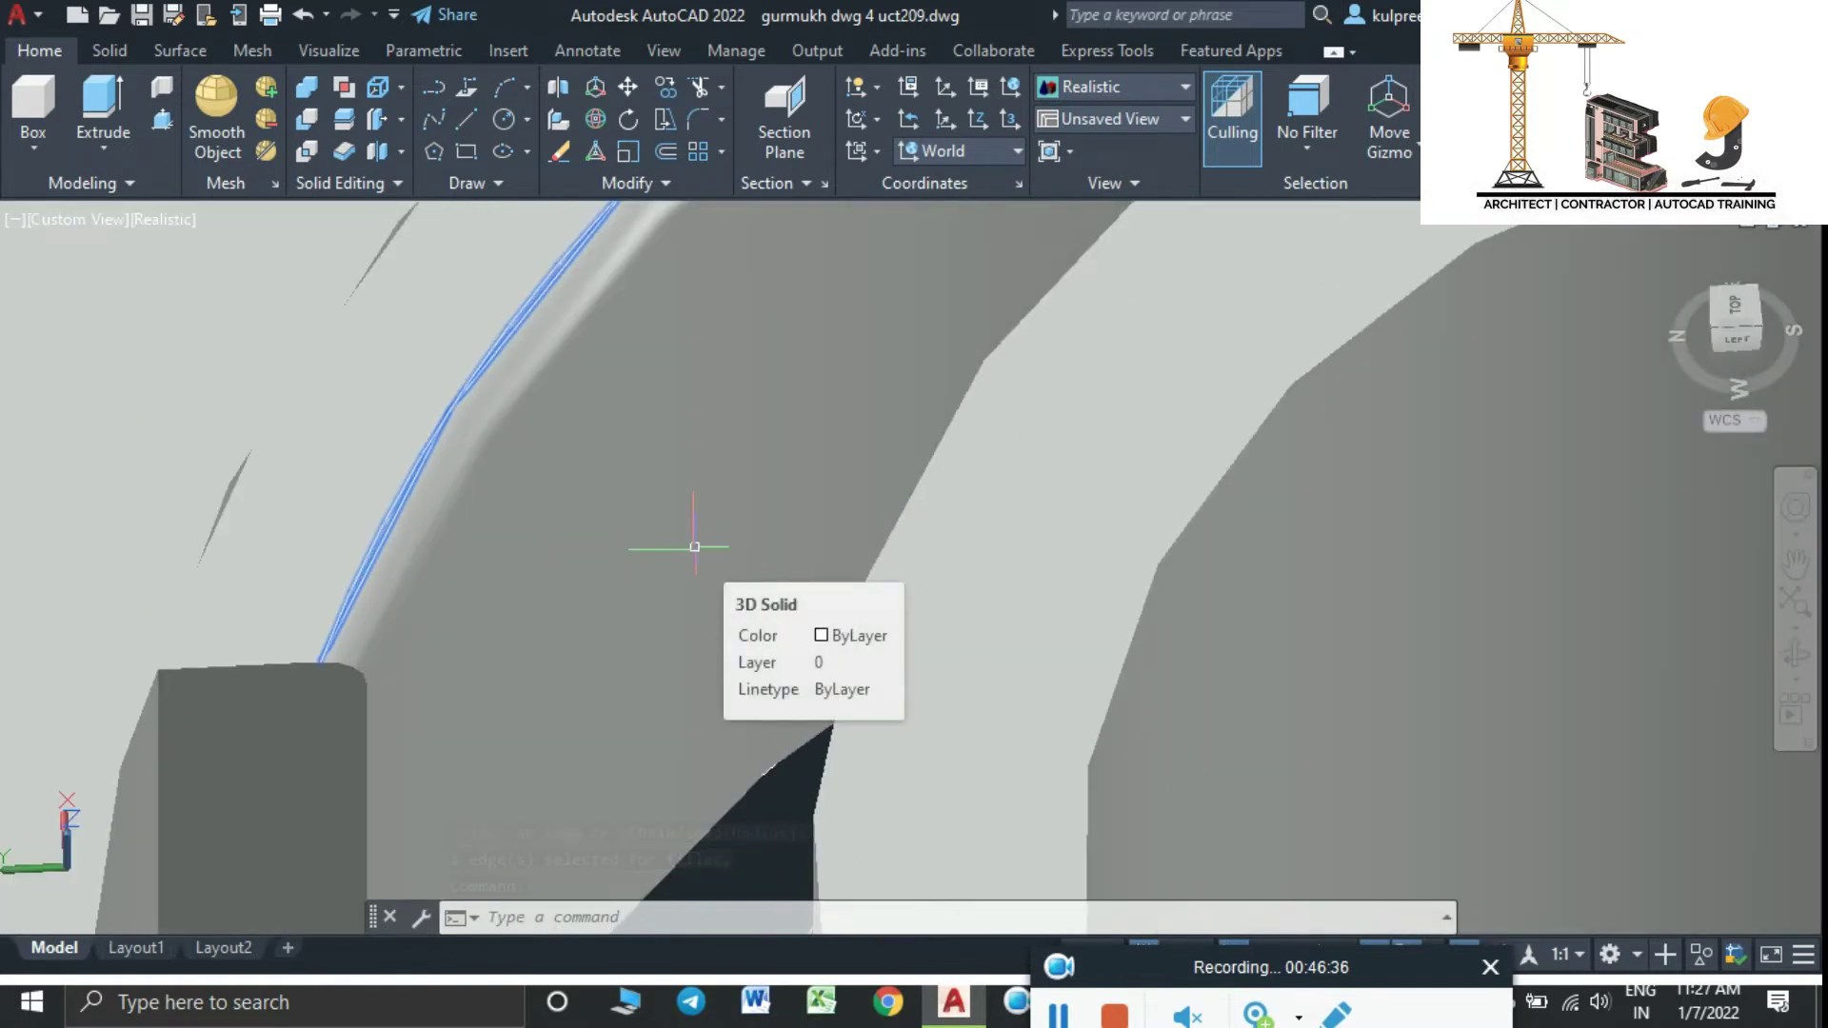
key(Escape)
Start and cancel a fillet, then undo back through the fillet and erase
text(f)
key(Return)
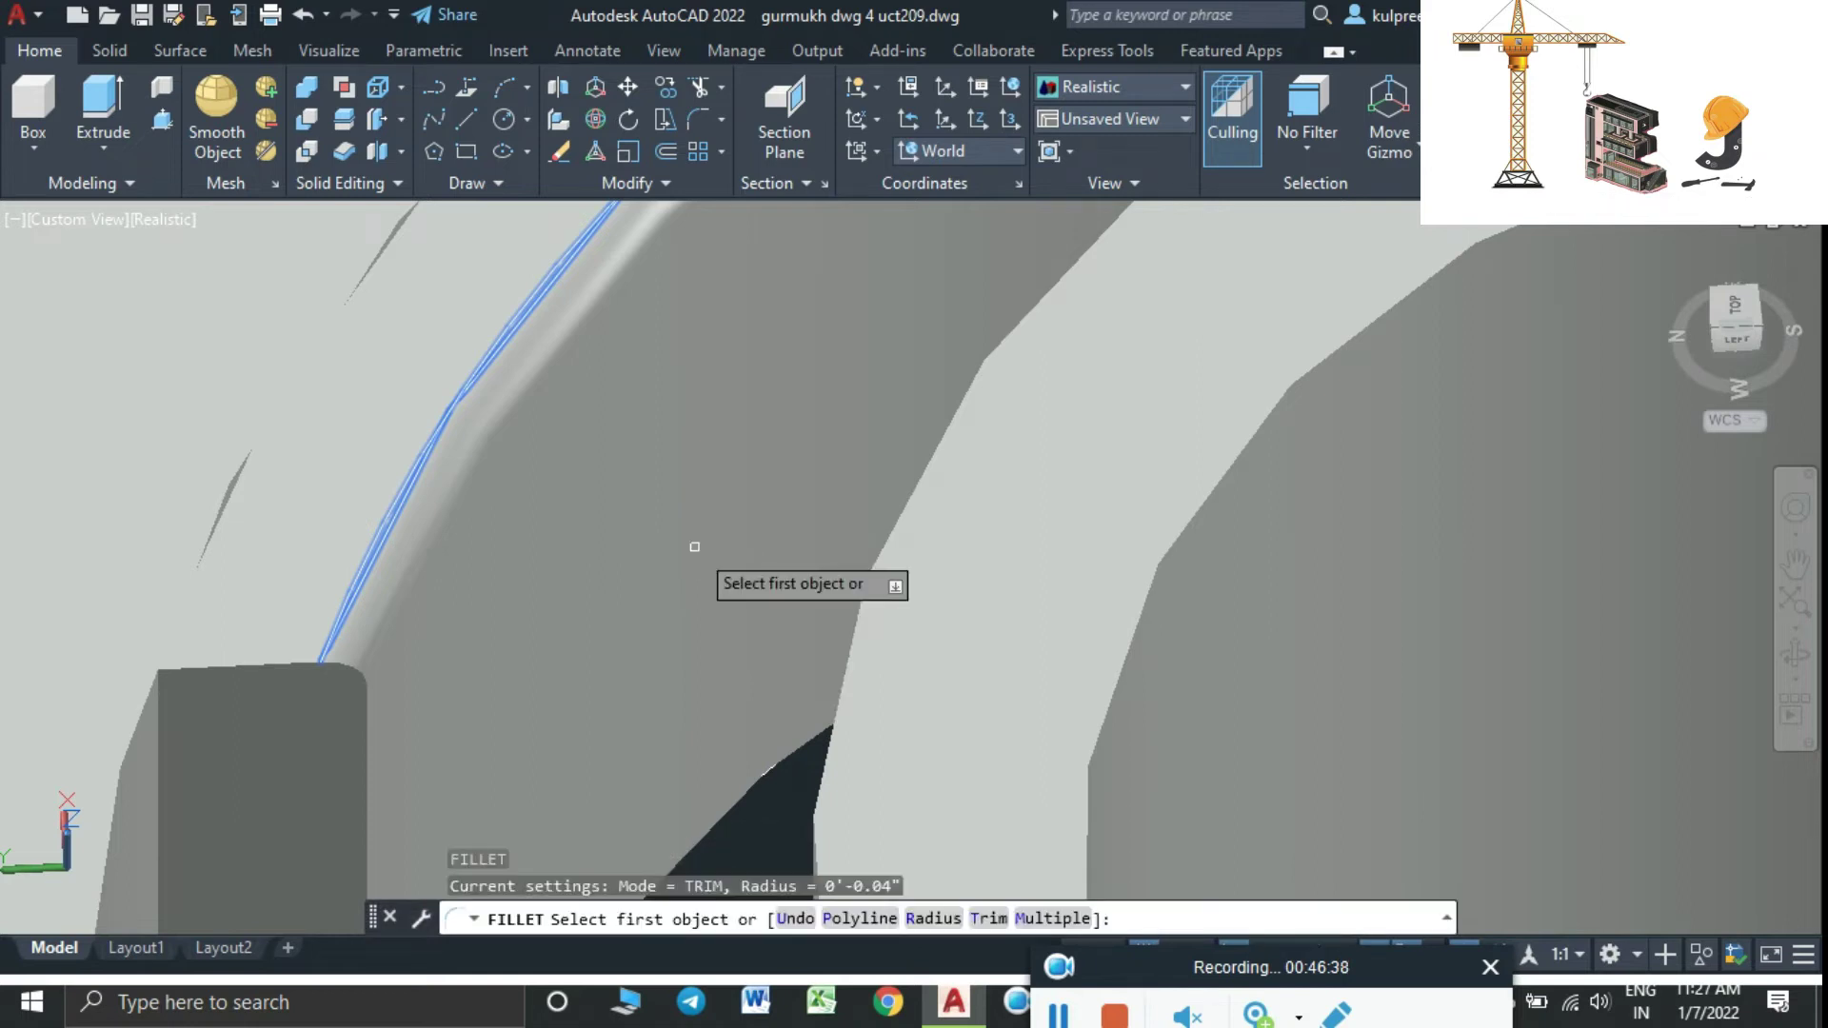
scroll(695, 547, down, 1)
key(Escape)
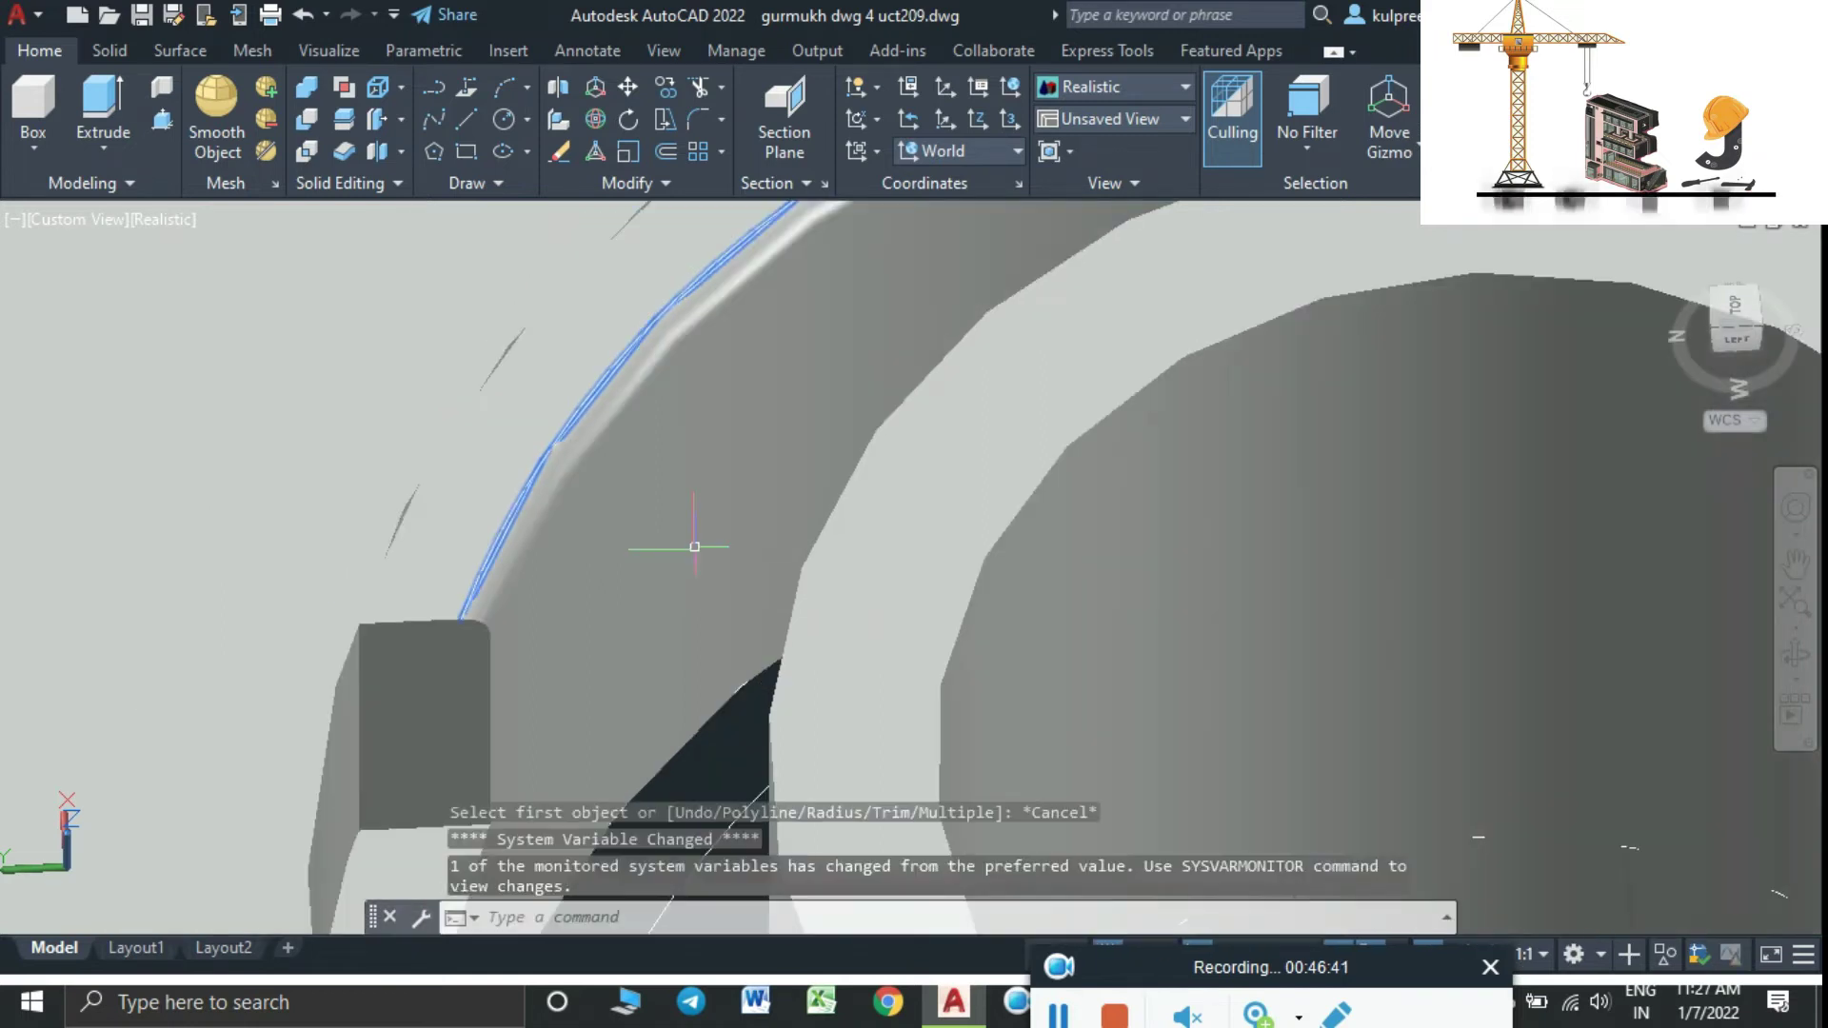
scroll(695, 561, down, 1)
key(ctrl+z)
key(ctrl+z)
key(ctrl+z)
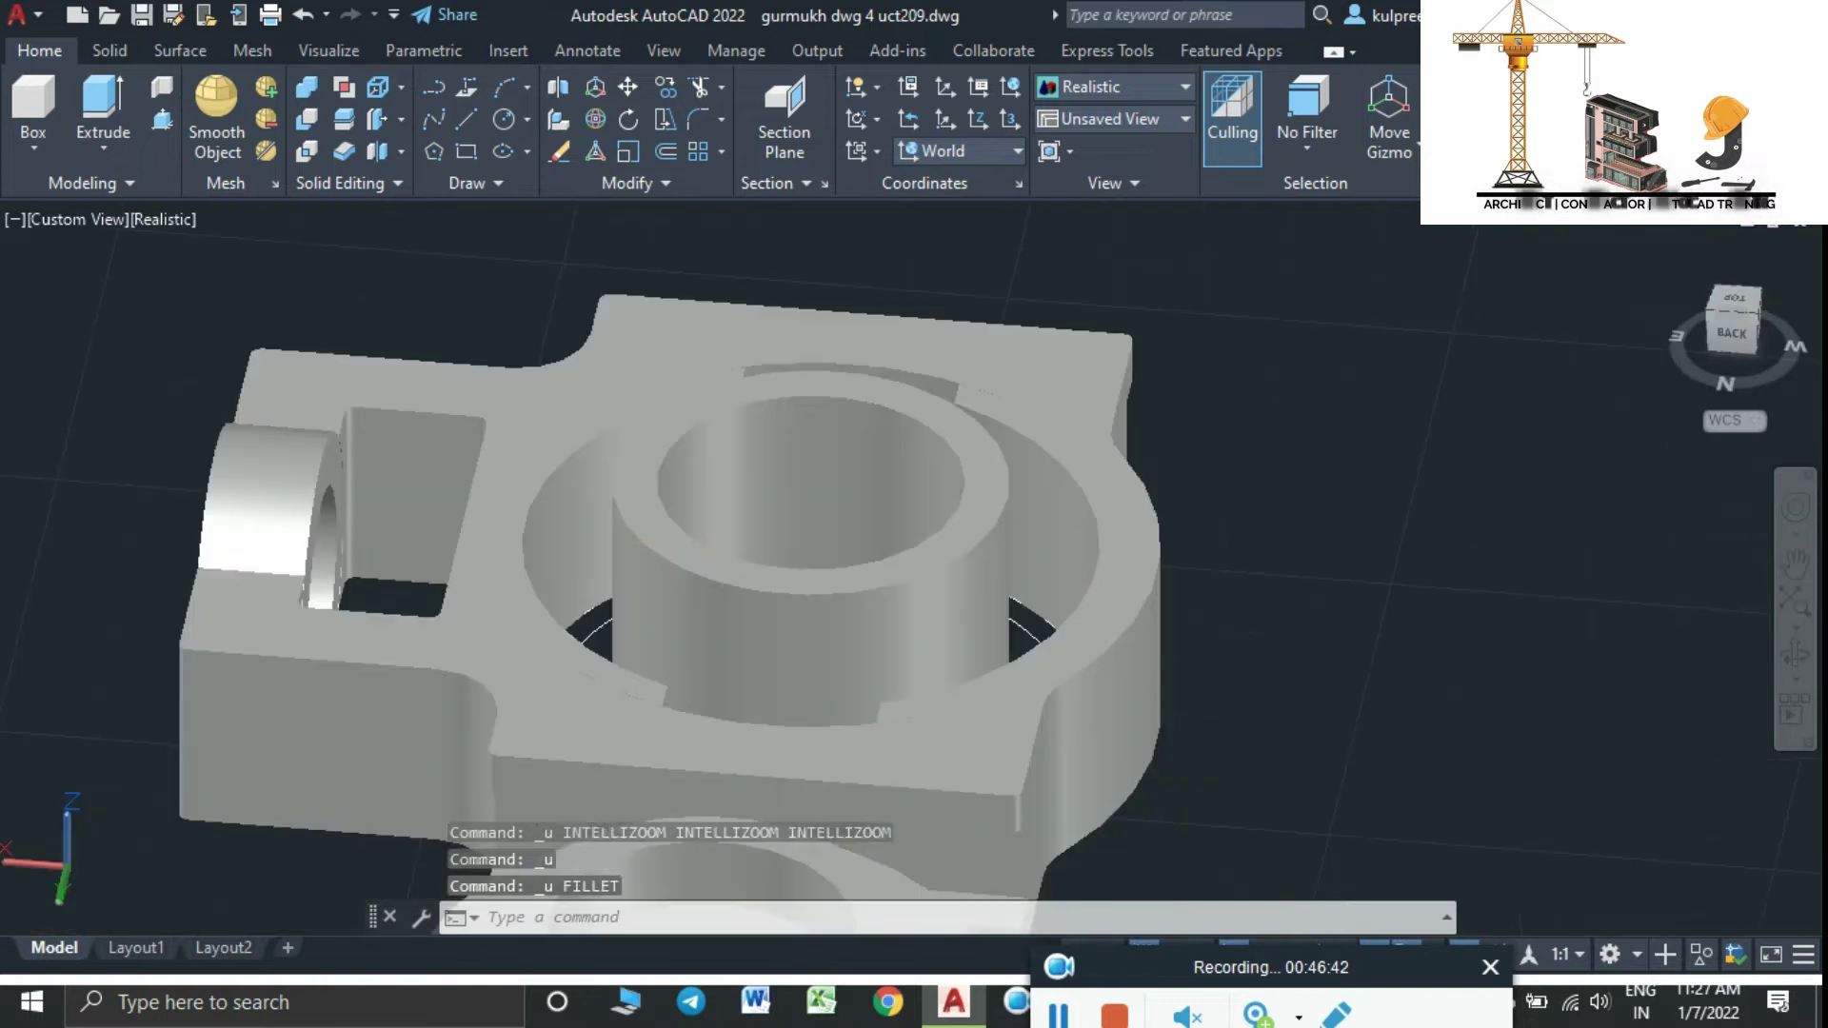
key(ctrl+z)
key(ctrl+z)
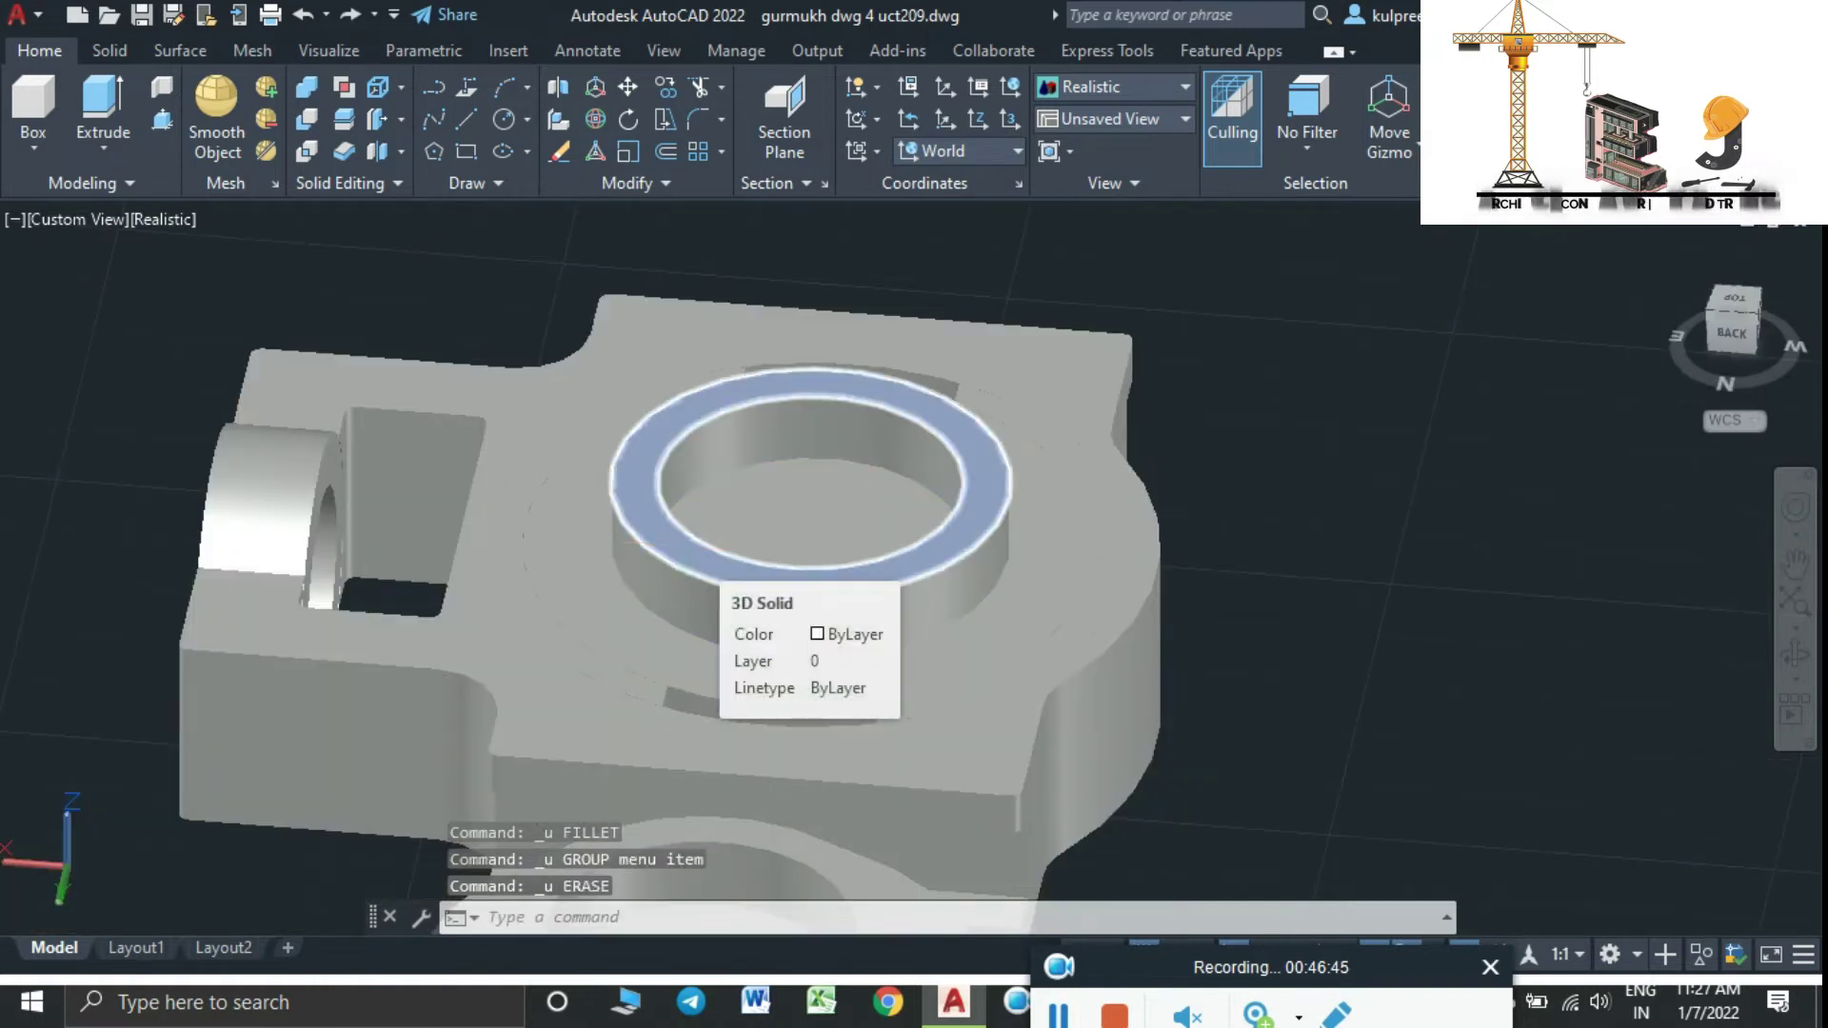
Redo the erase and start a fillet, trying a 0.6" radius
key(ctrl+y)
scroll(1009, 504, up, 3)
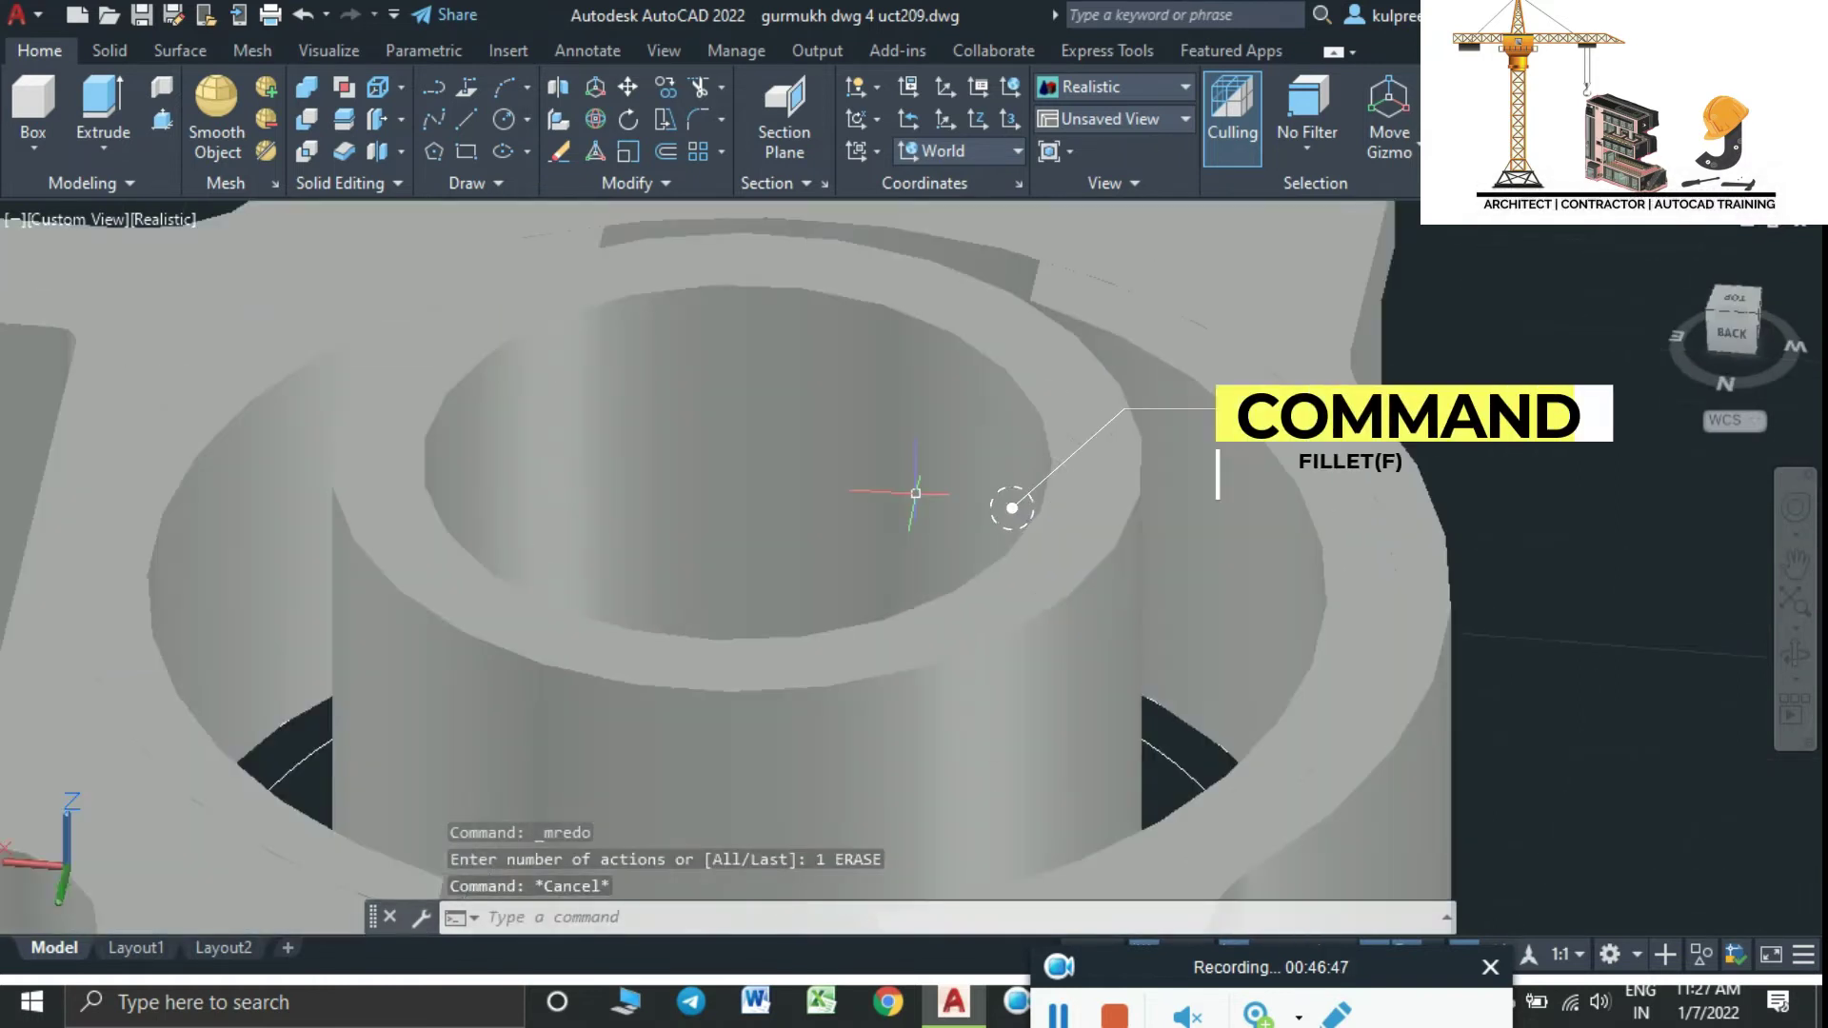
key(Escape)
text(f)
key(space)
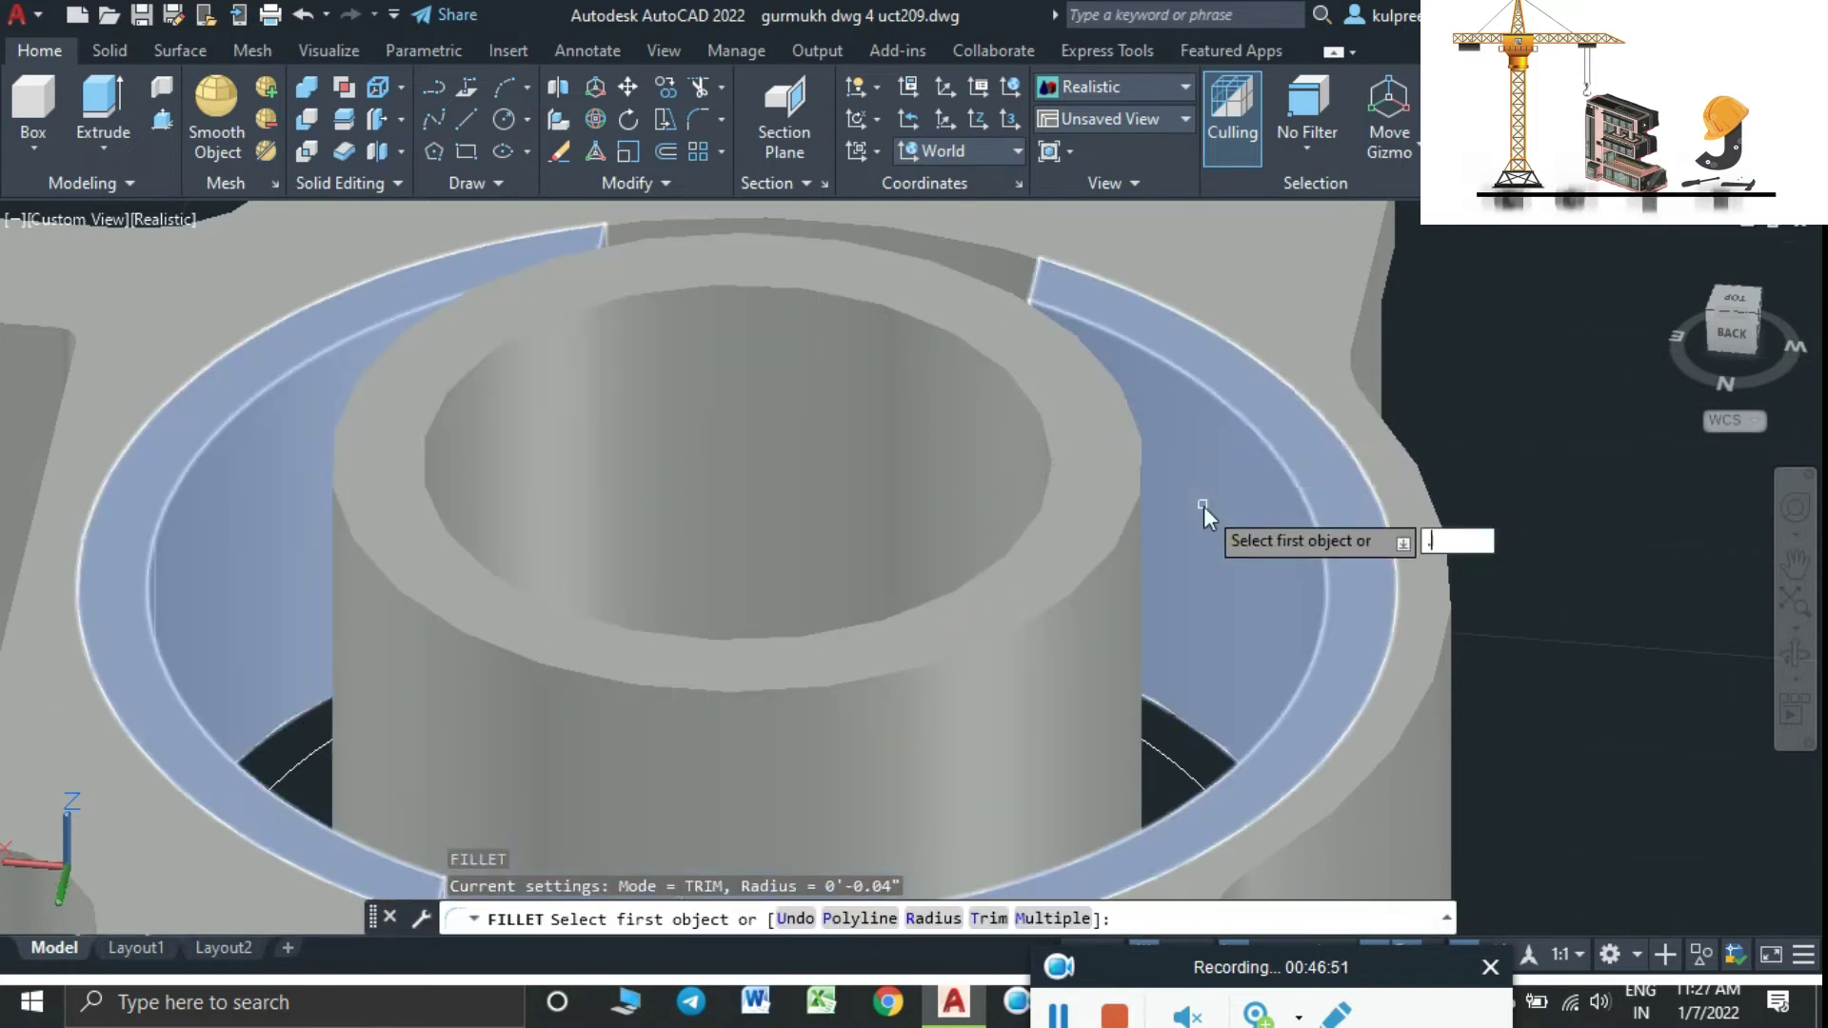
text(.6")
key(Return)
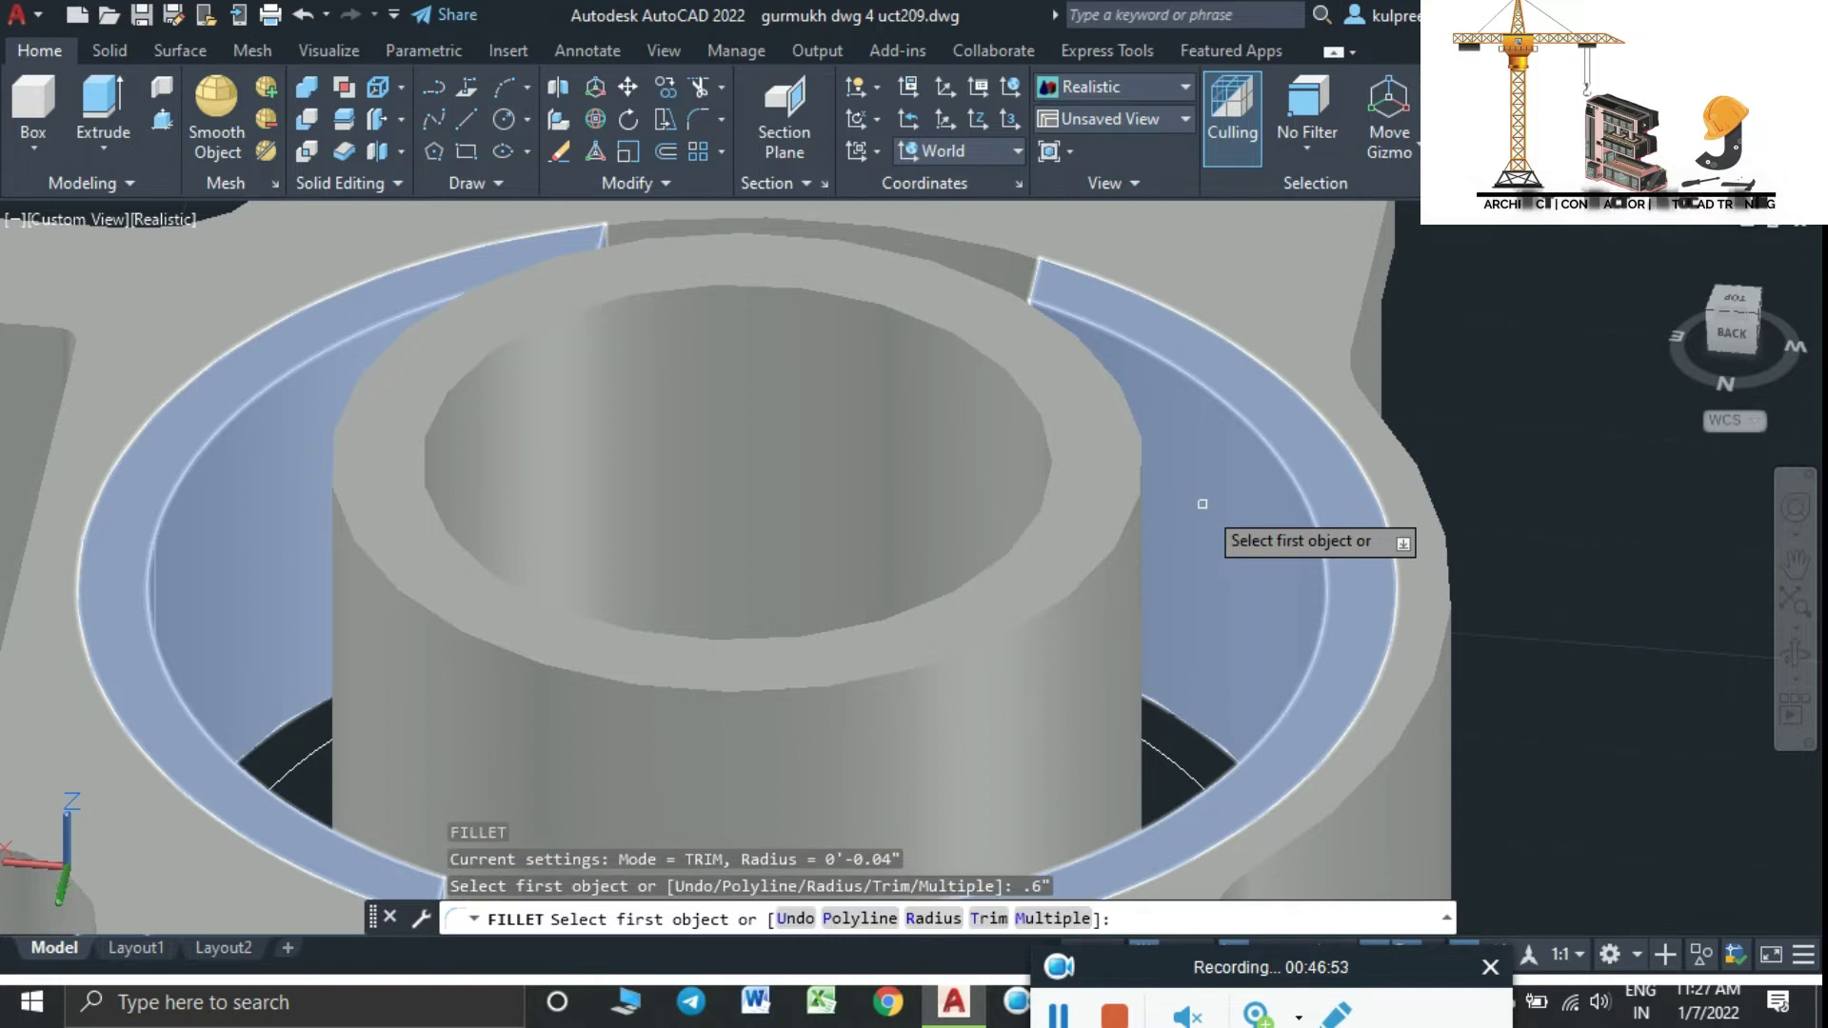
Fillet the seat's outer circular edge at the default 0.04" radius
click(1292, 478)
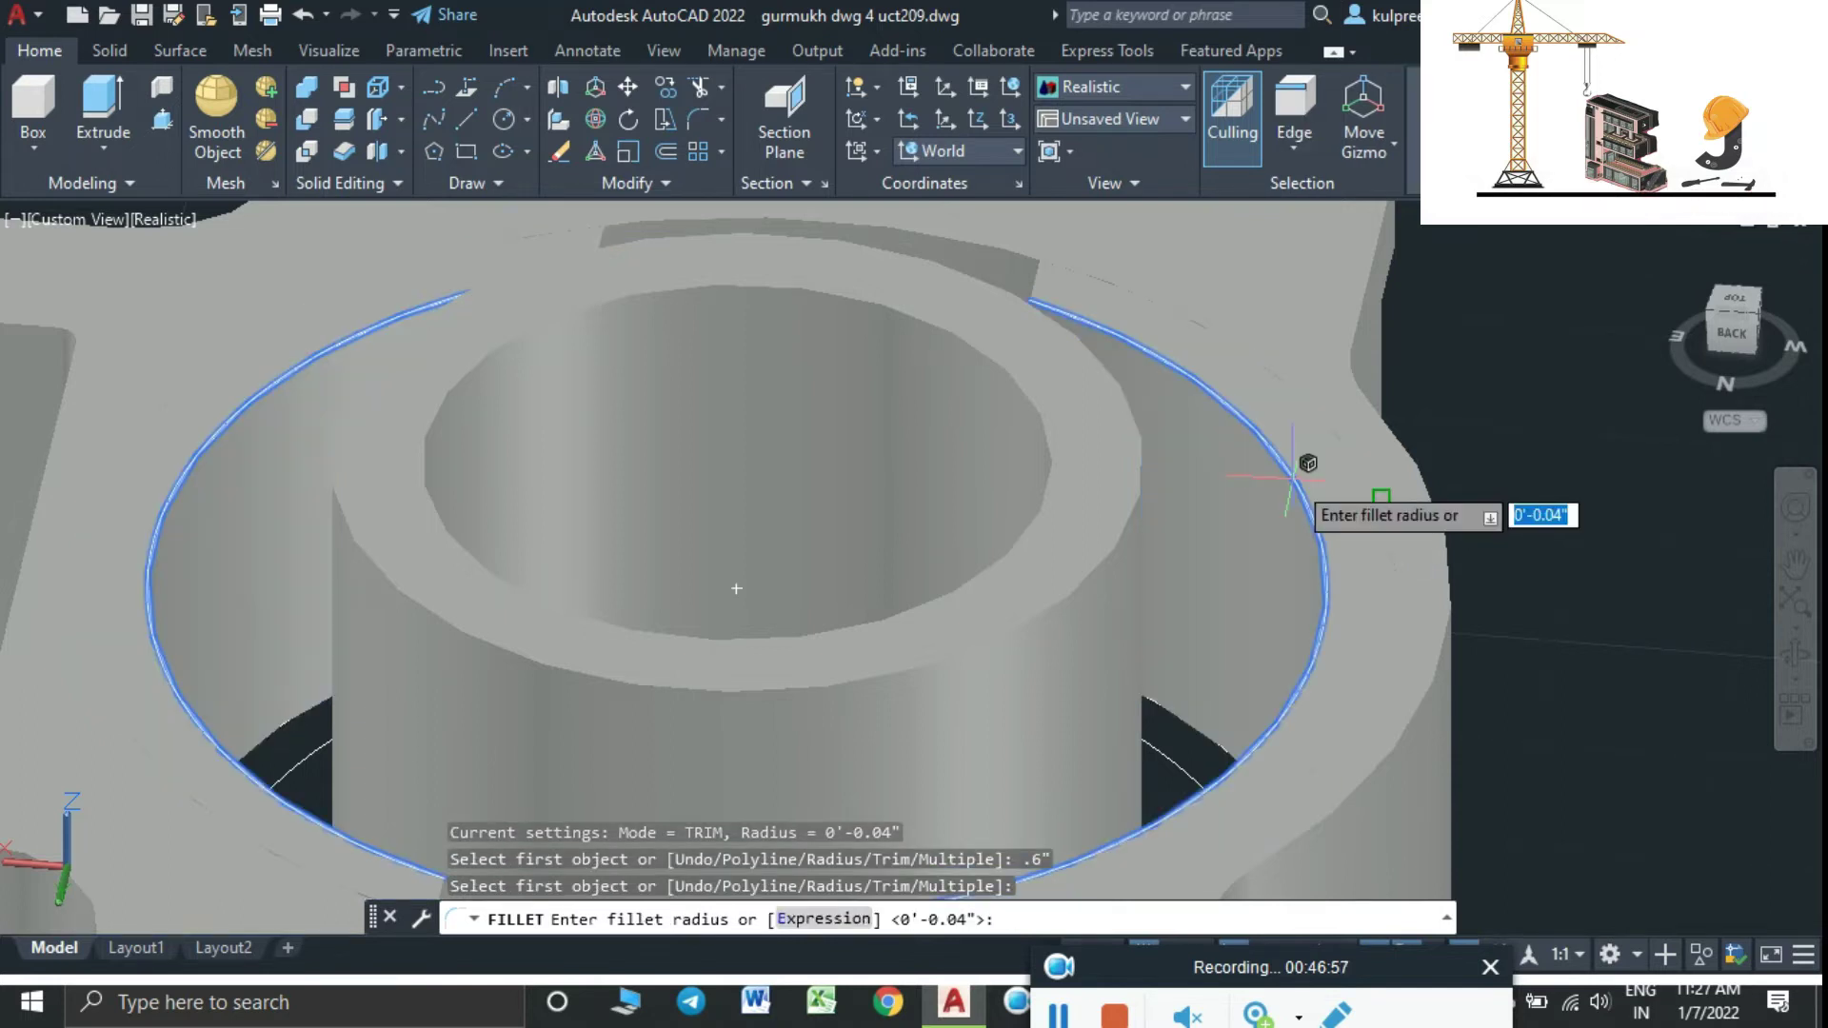
key(Return)
click(1292, 477)
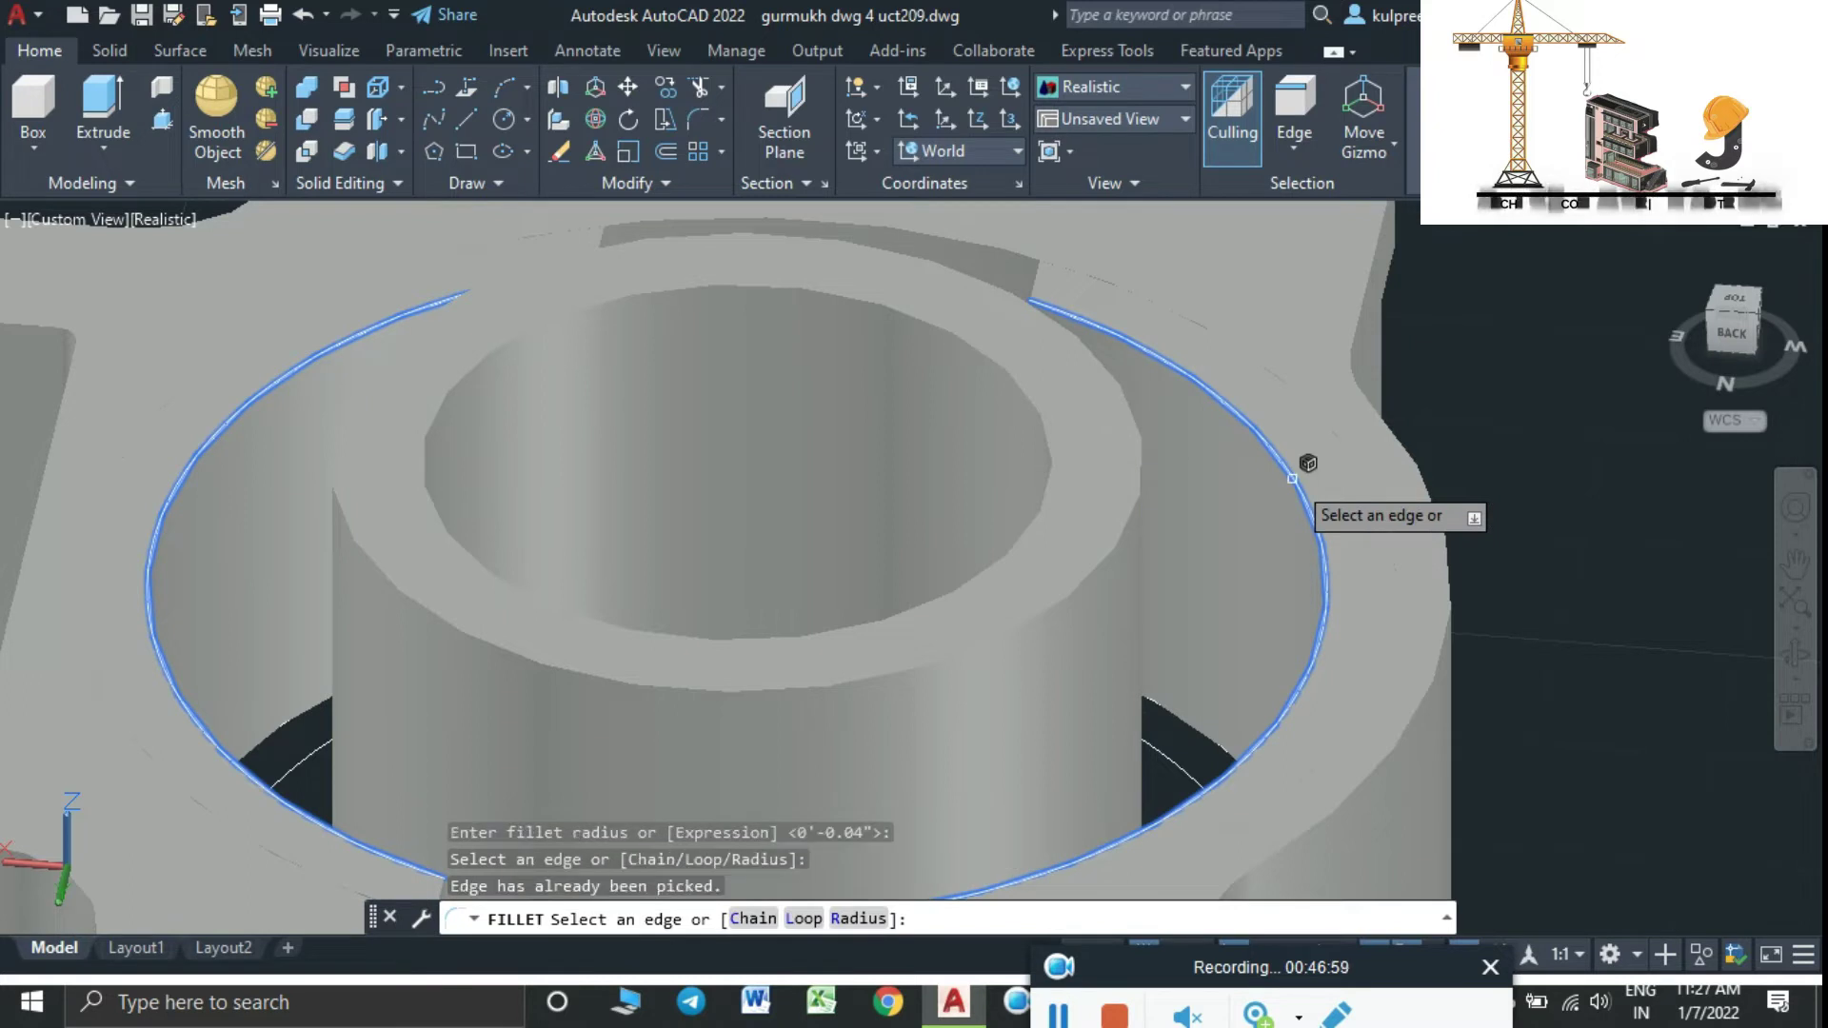
key(Return)
scroll(1292, 478, down, 3)
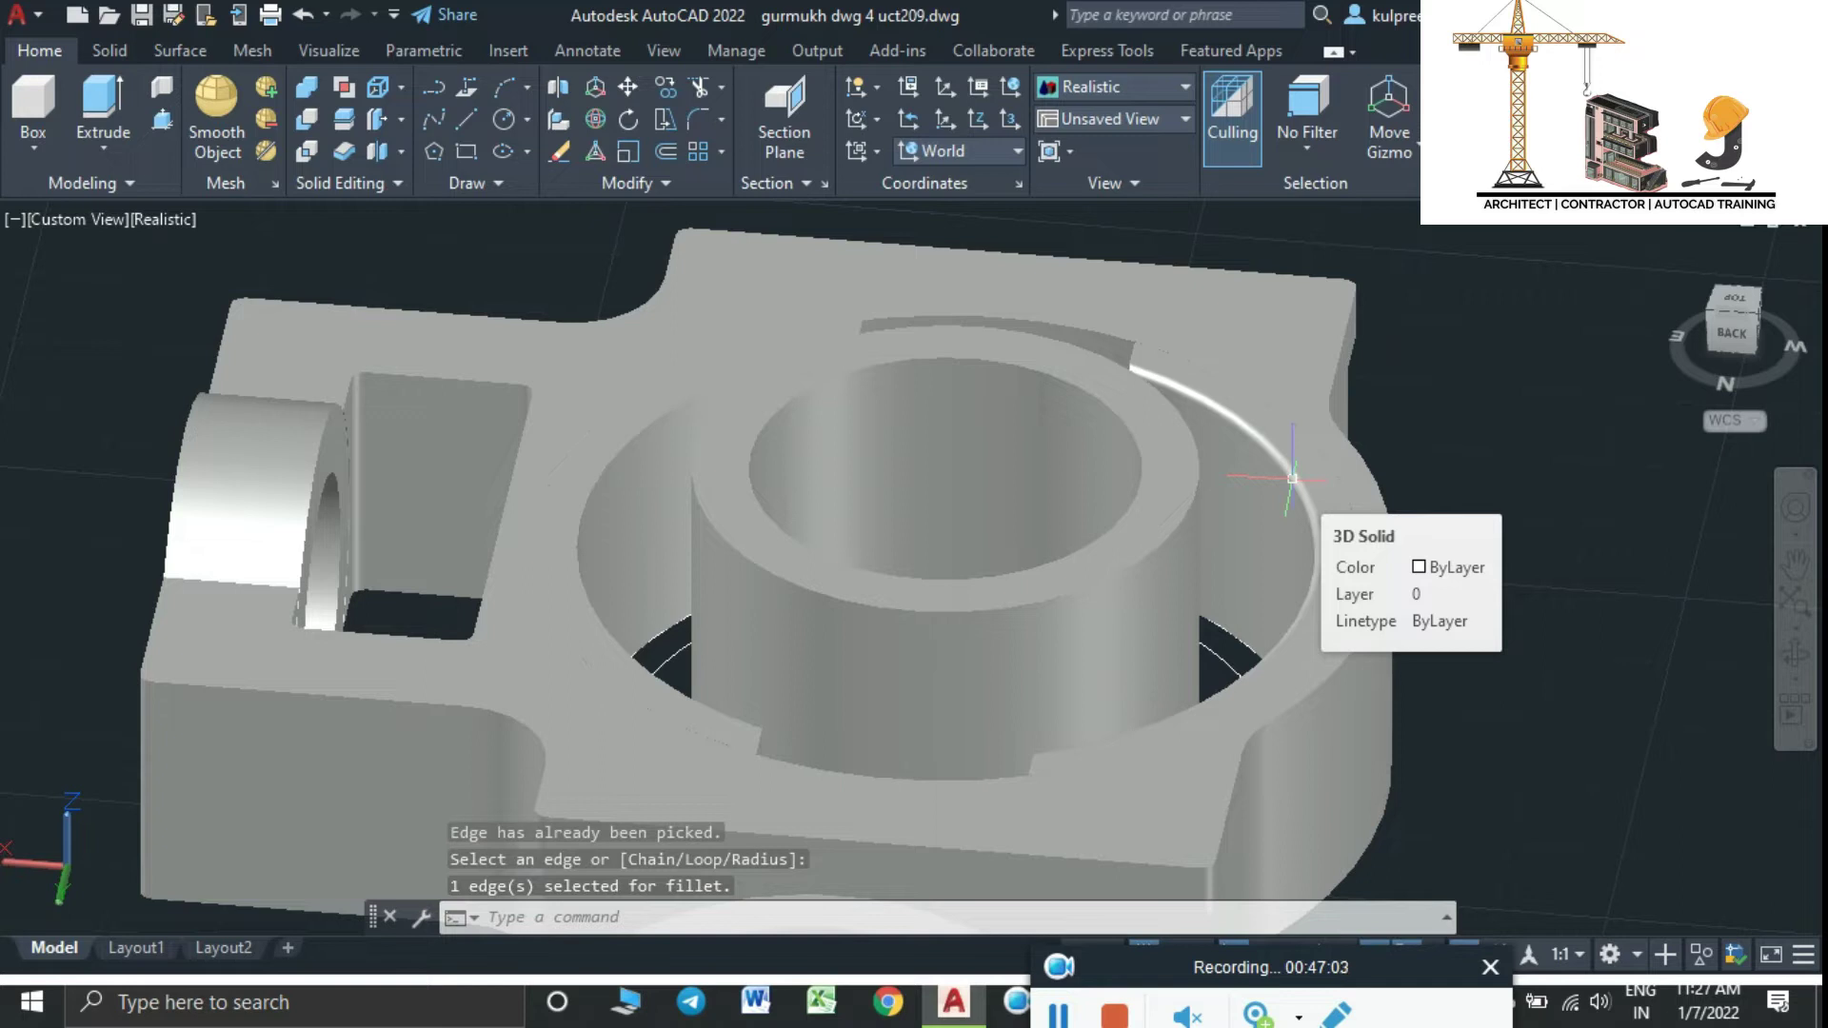
key(Escape)
Undo the seat-edge fillet, then start a new fillet entering a 2" value
scroll(1292, 478, up, 2)
scroll(1292, 478, up, 2)
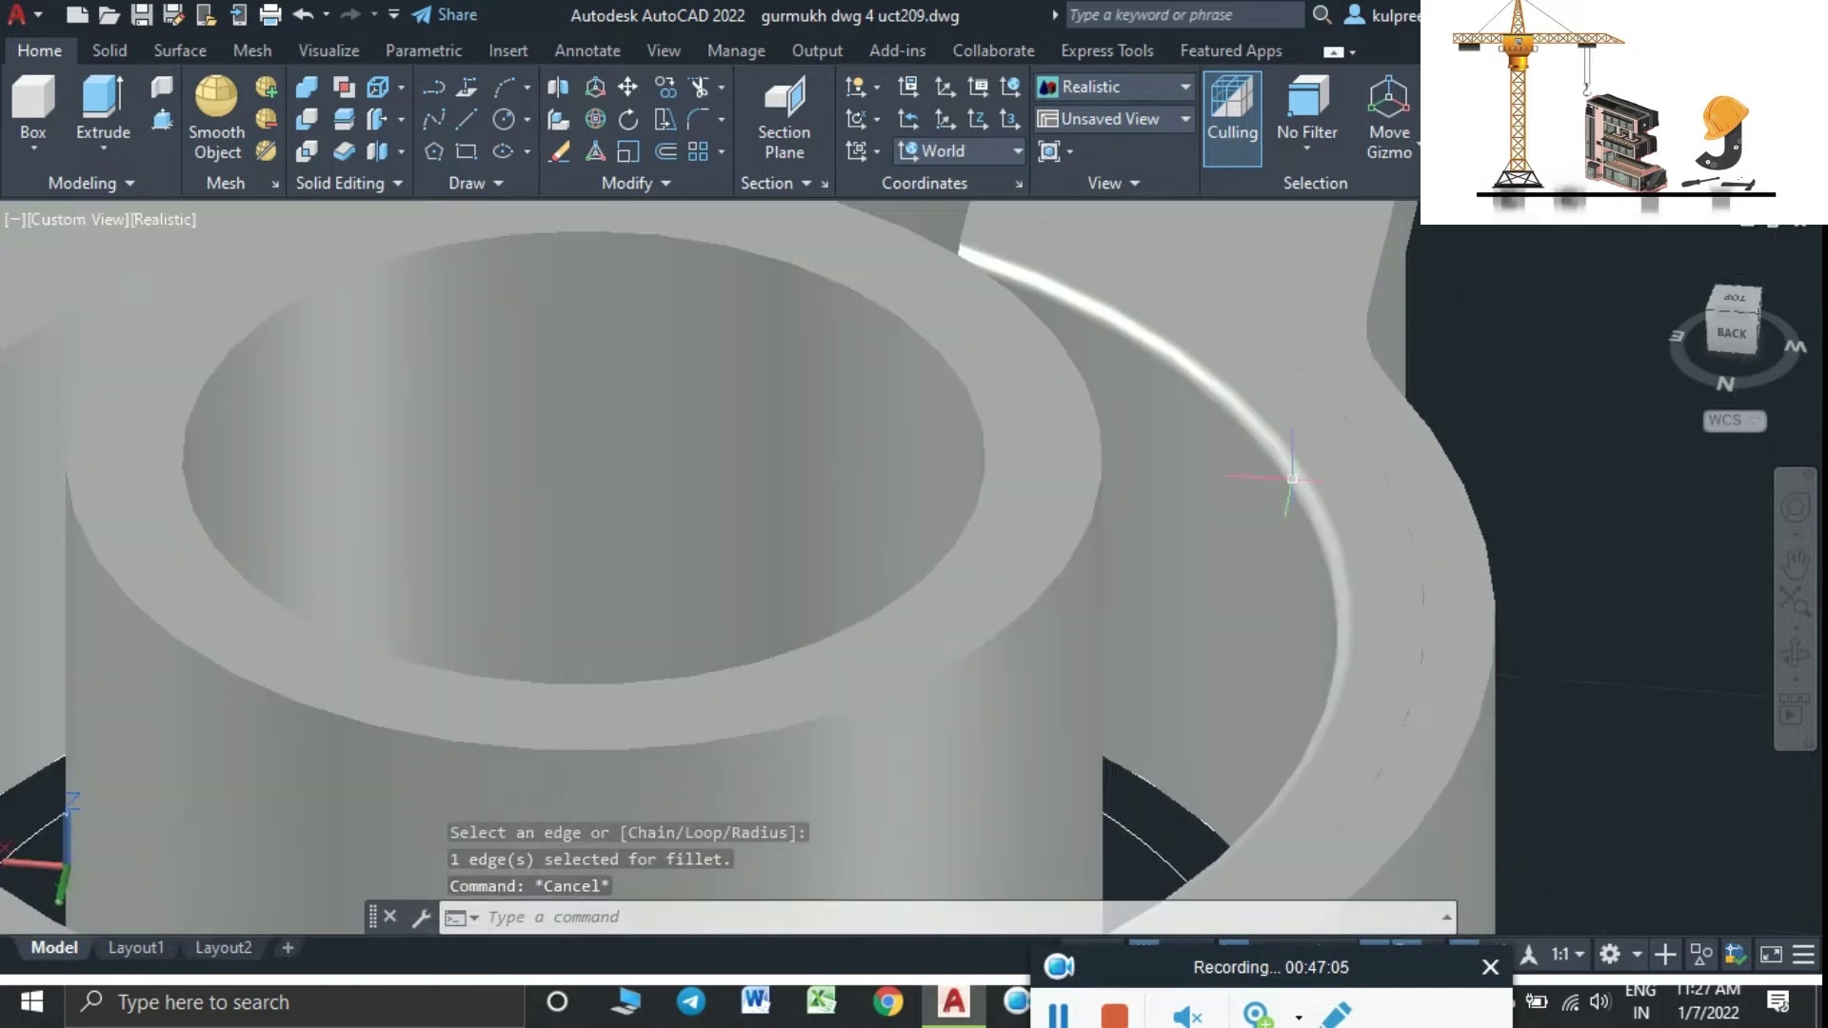
scroll(1292, 478, up, 2)
scroll(1292, 478, down, 3)
scroll(1292, 478, down, 2)
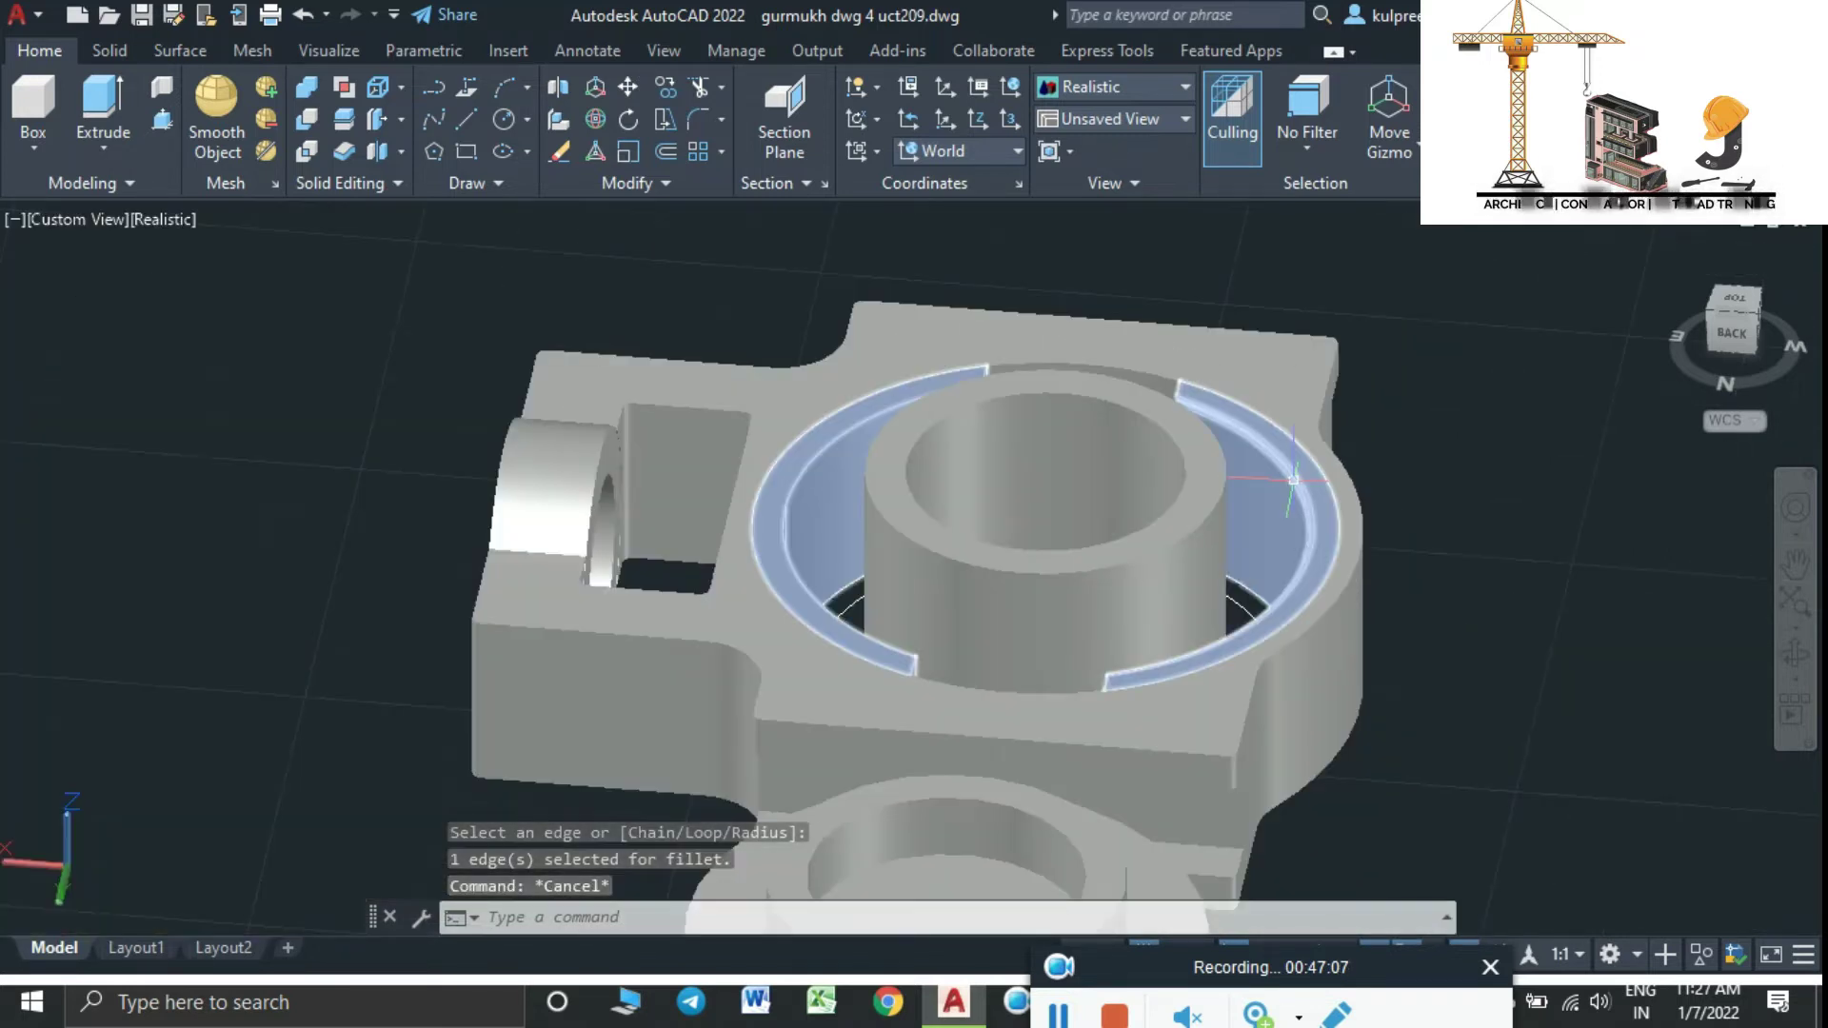
key(Escape)
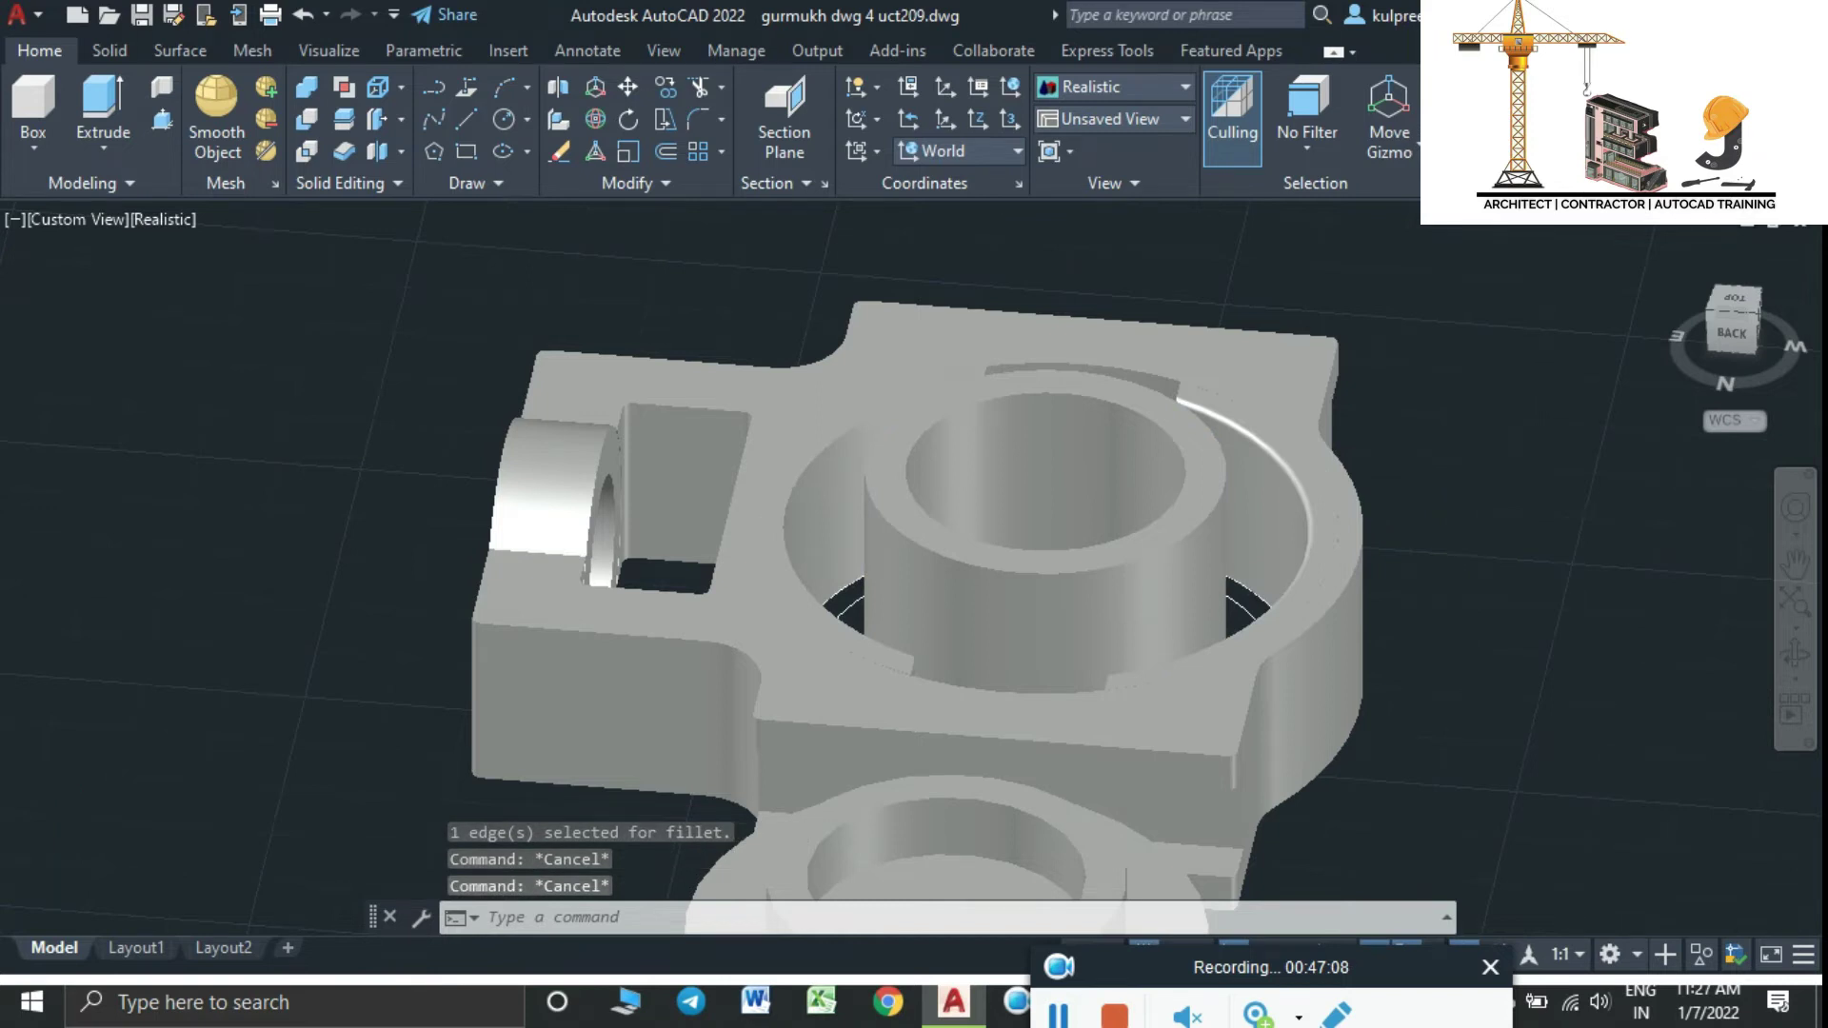
scroll(1454, 546, up, 2)
key(ctrl+z)
key(ctrl+z)
key(ctrl+z)
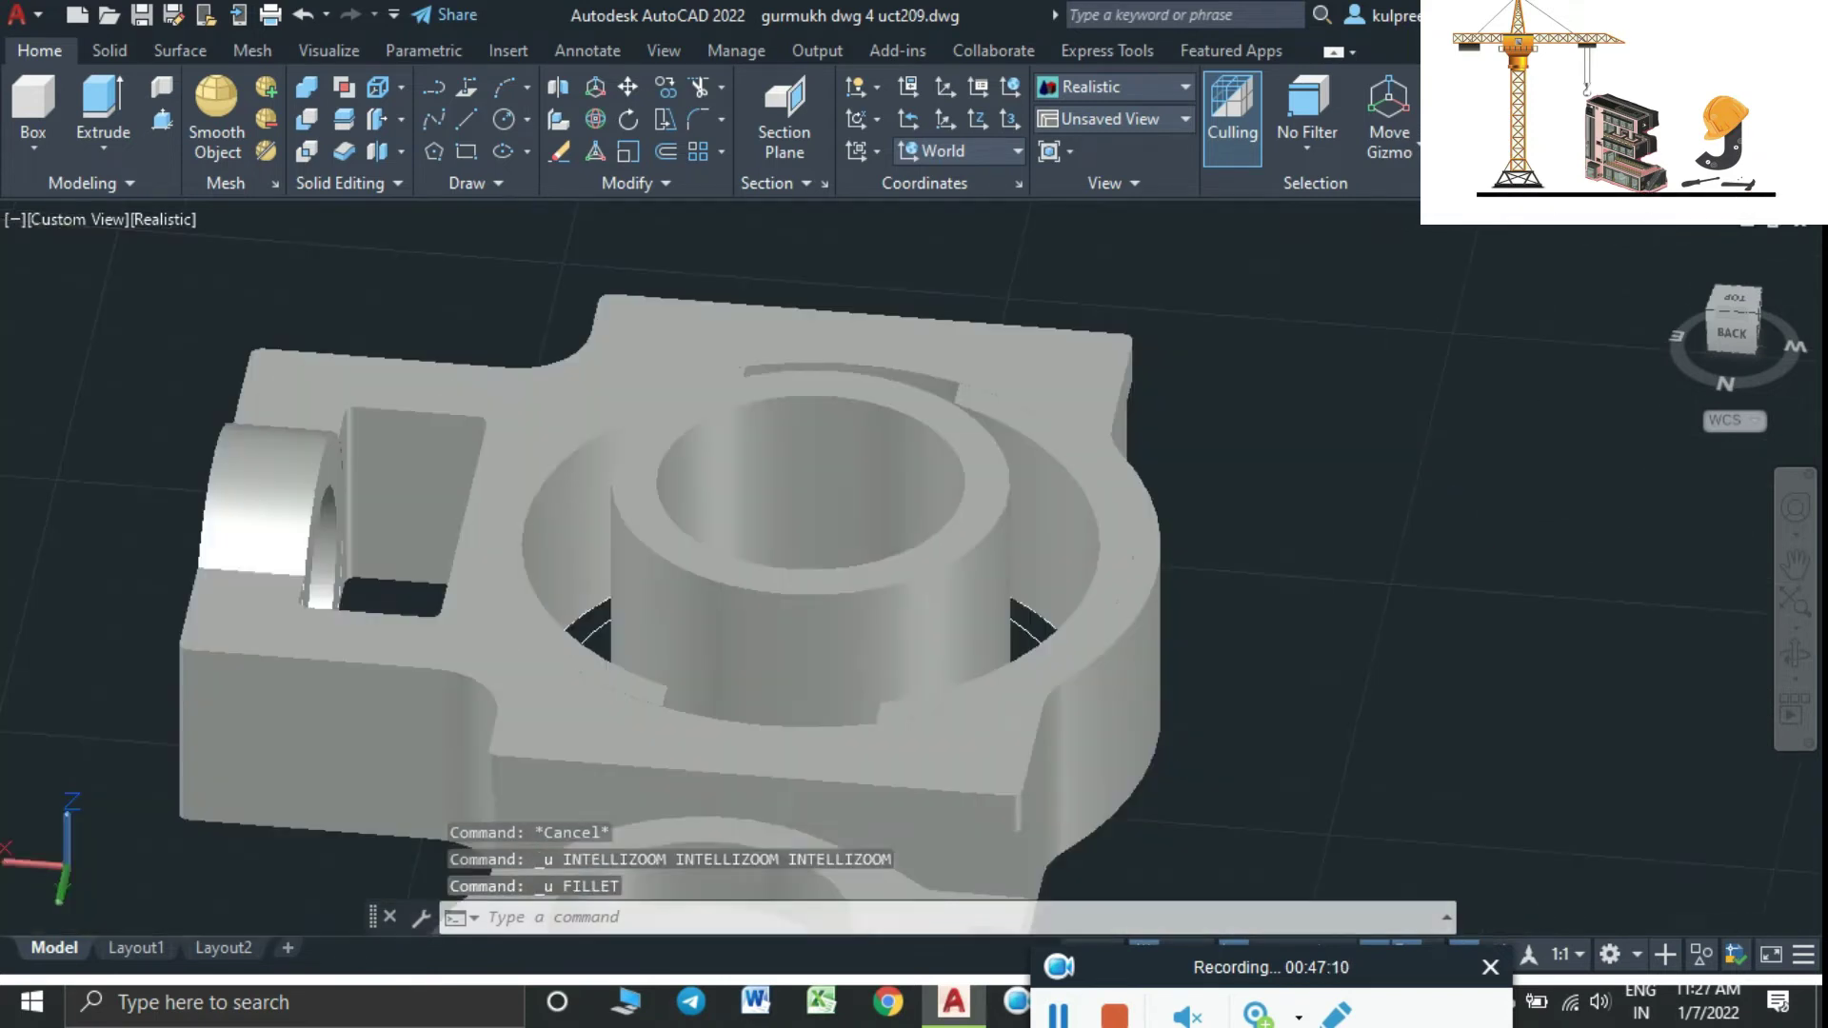
scroll(1155, 551, up, 3)
text(f)
key(Return)
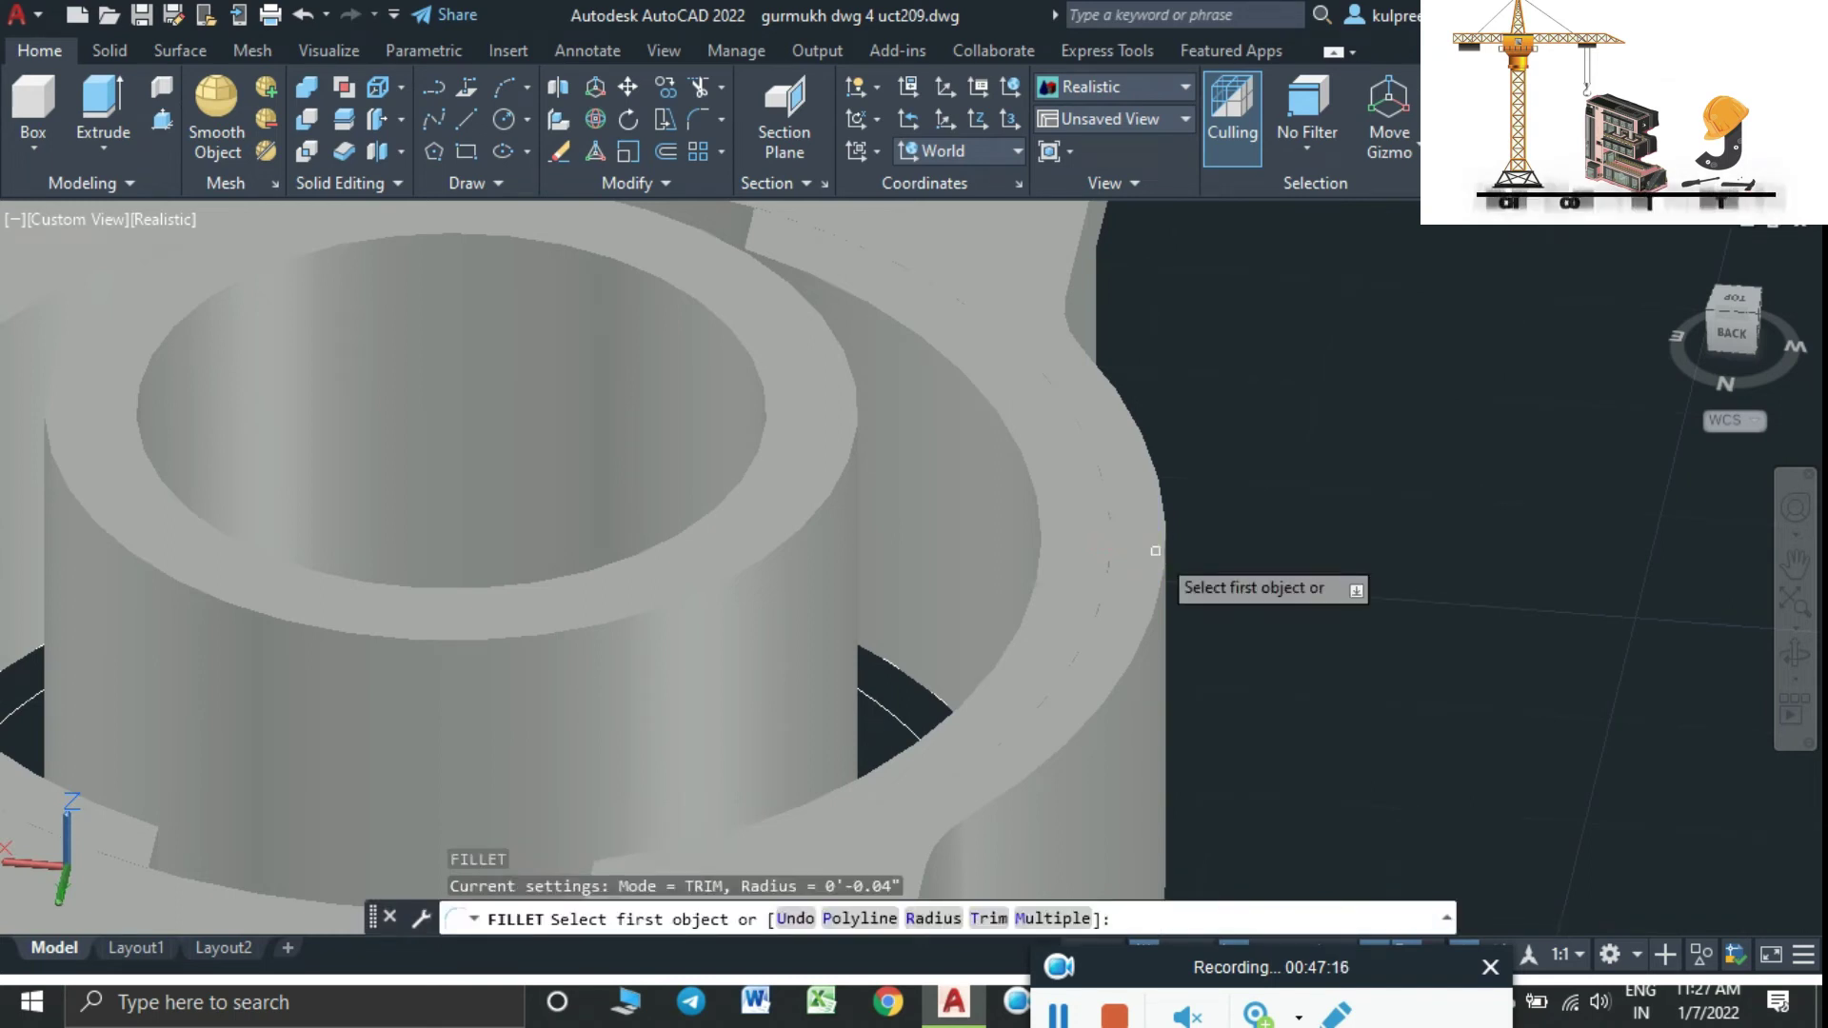
text(2")
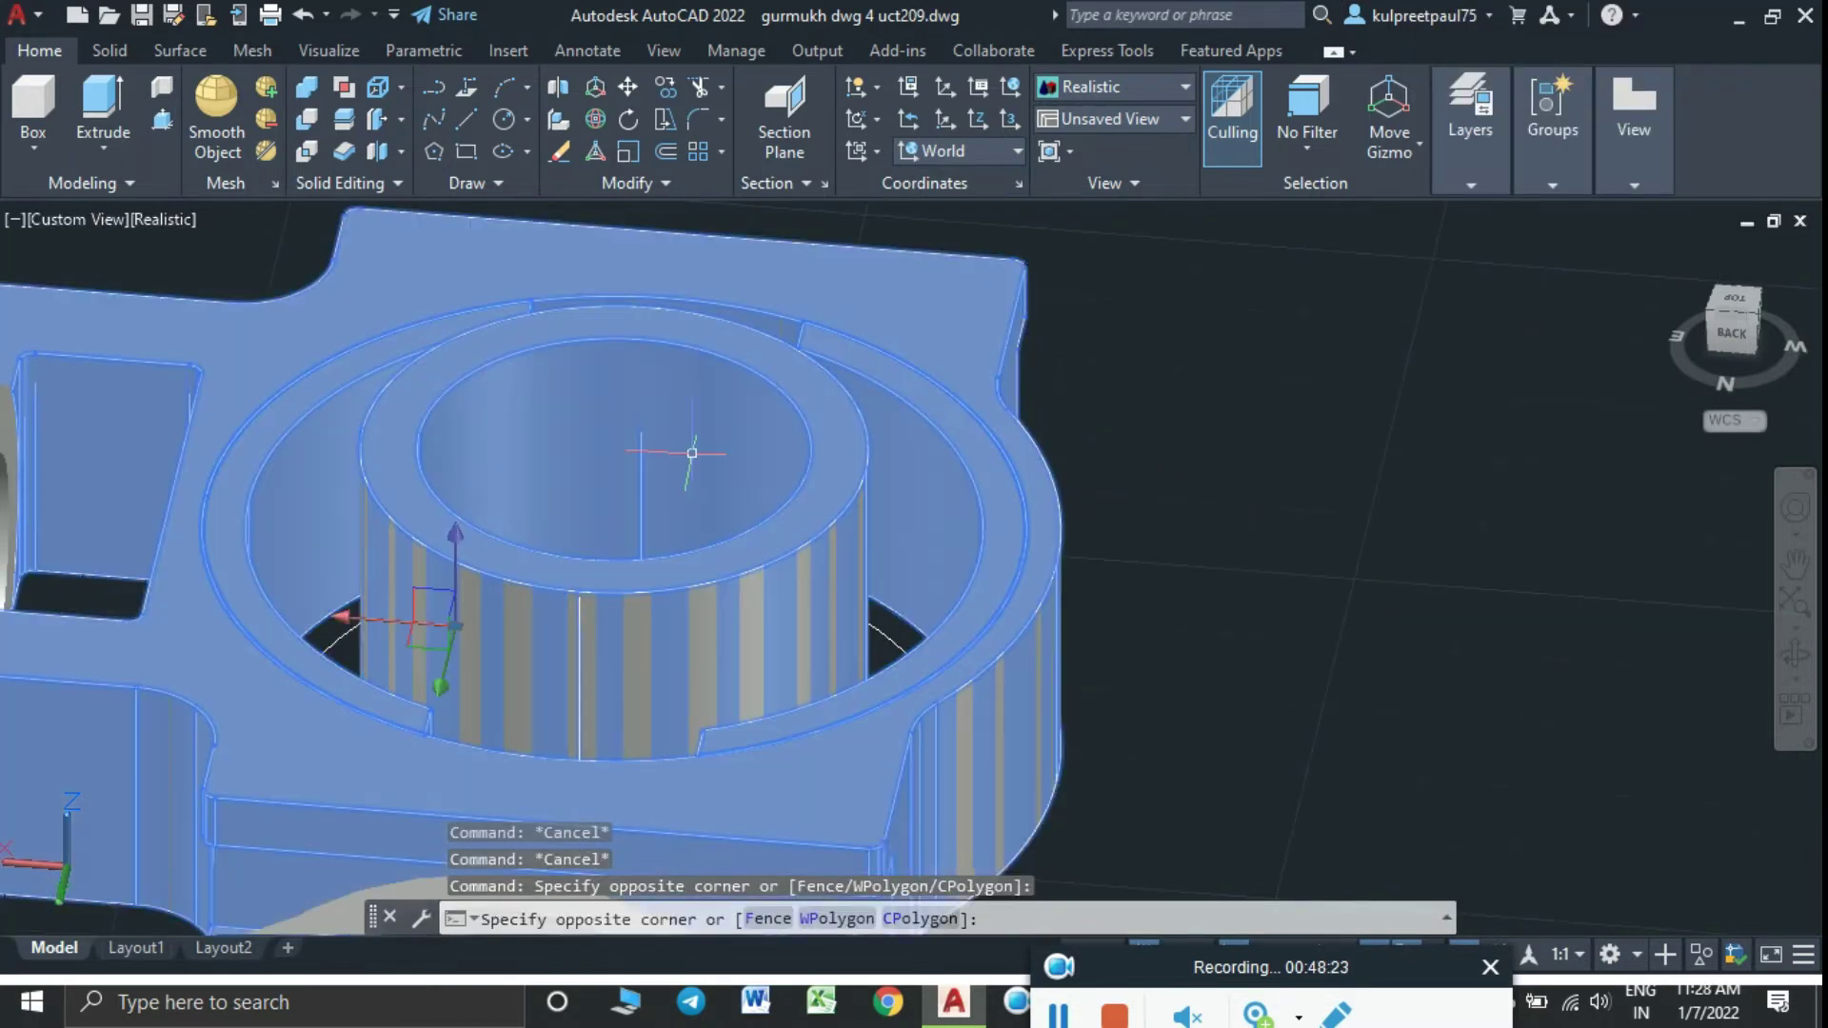
Move the split ring 0.1 inch down along -Z into the housing seat
key(Escape)
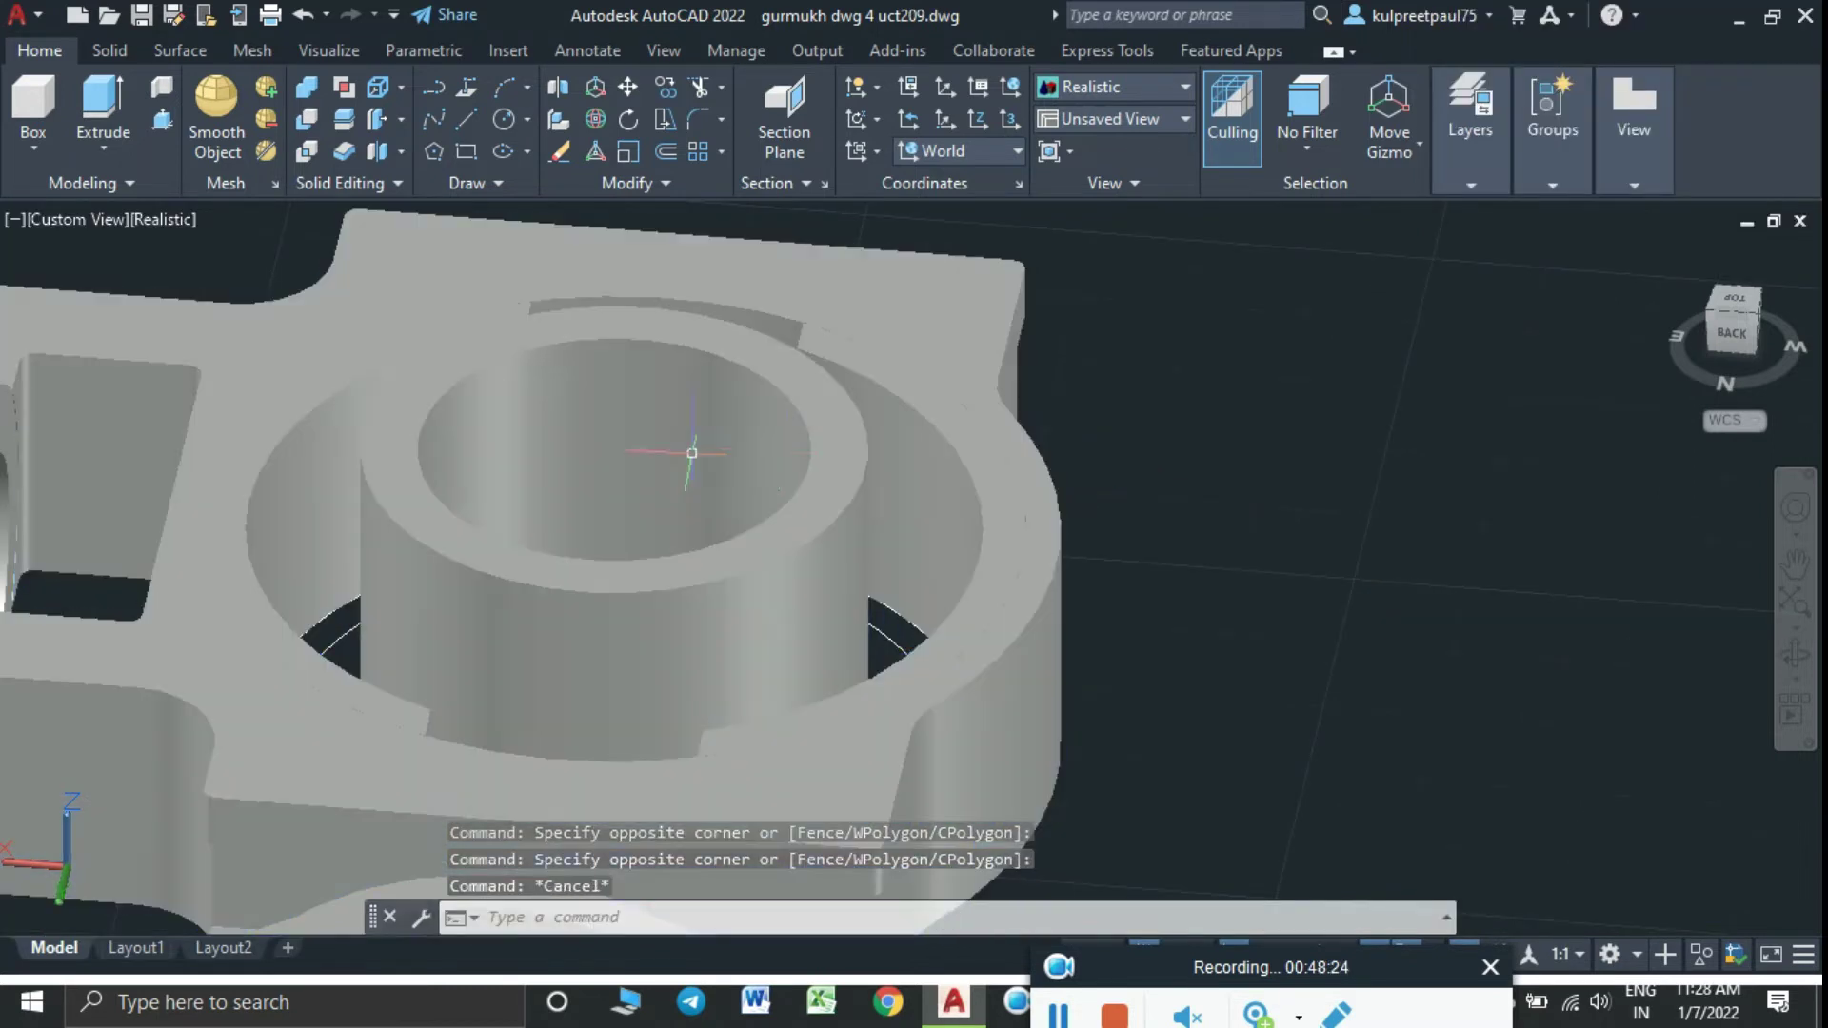
click(913, 398)
text(m)
key(Return)
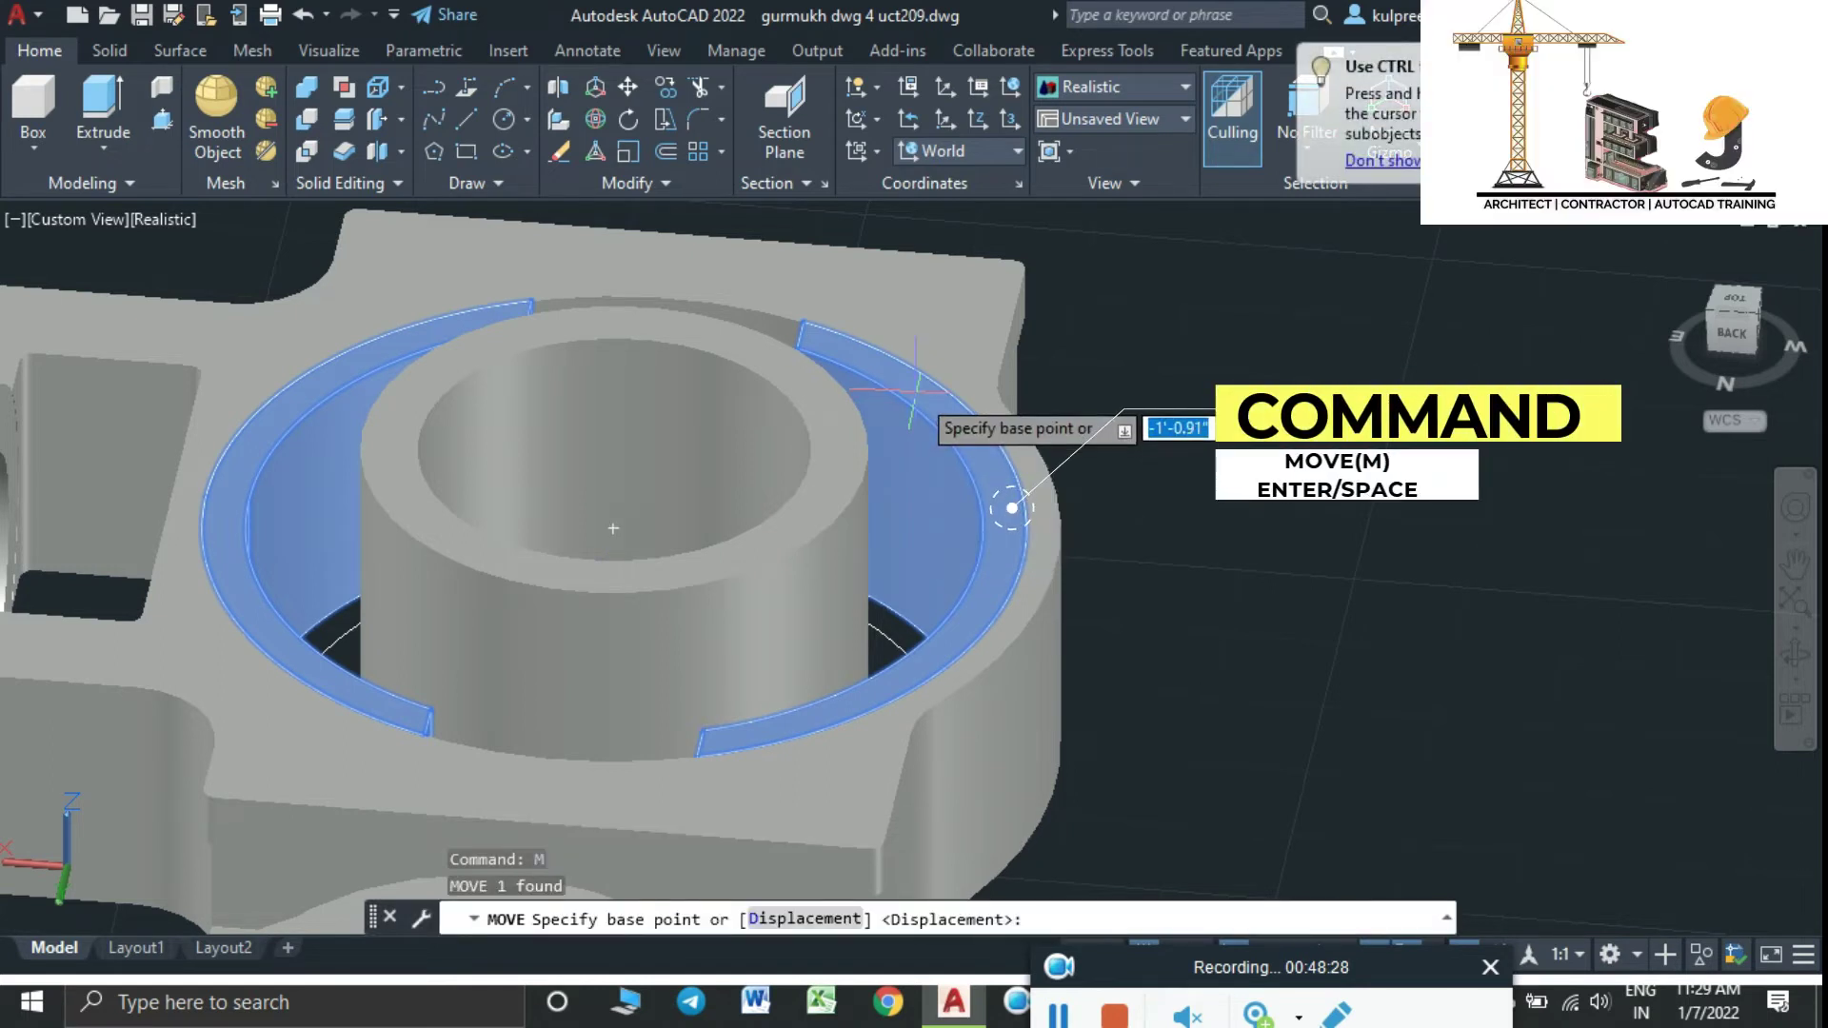
click(914, 391)
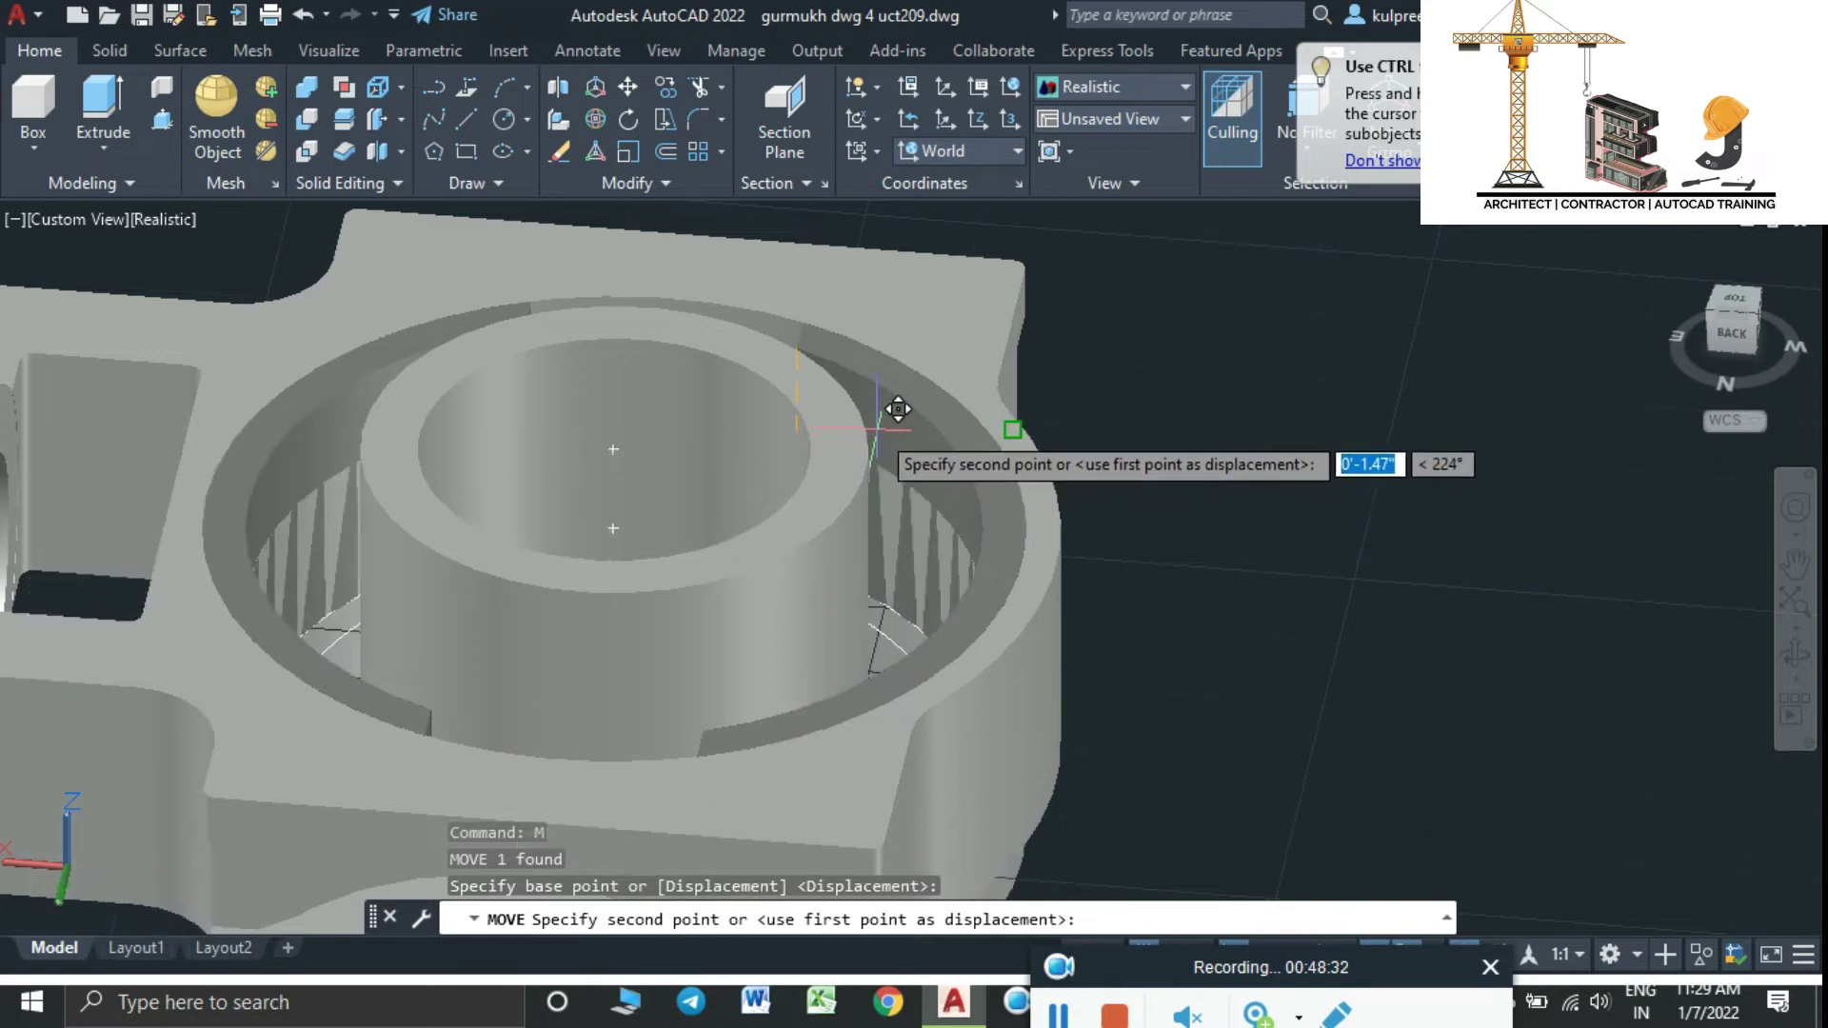
text(.1)
key(Return)
key(Escape)
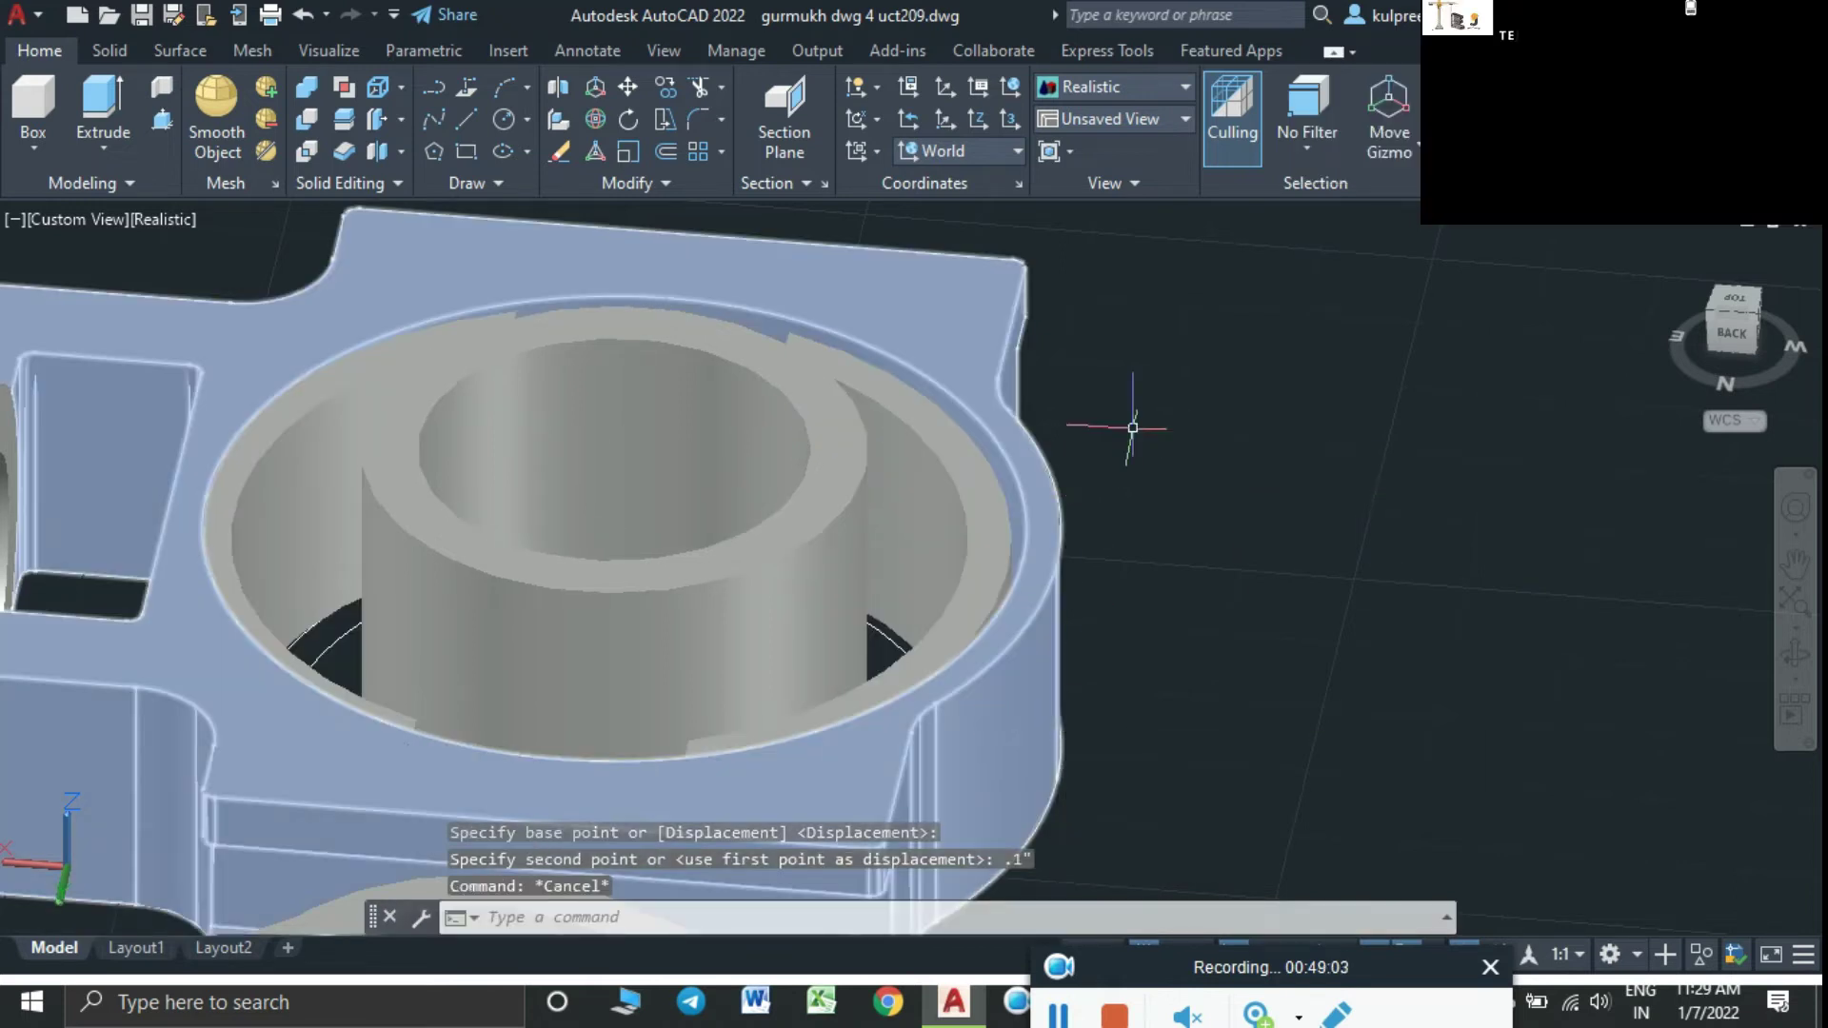
key(Escape)
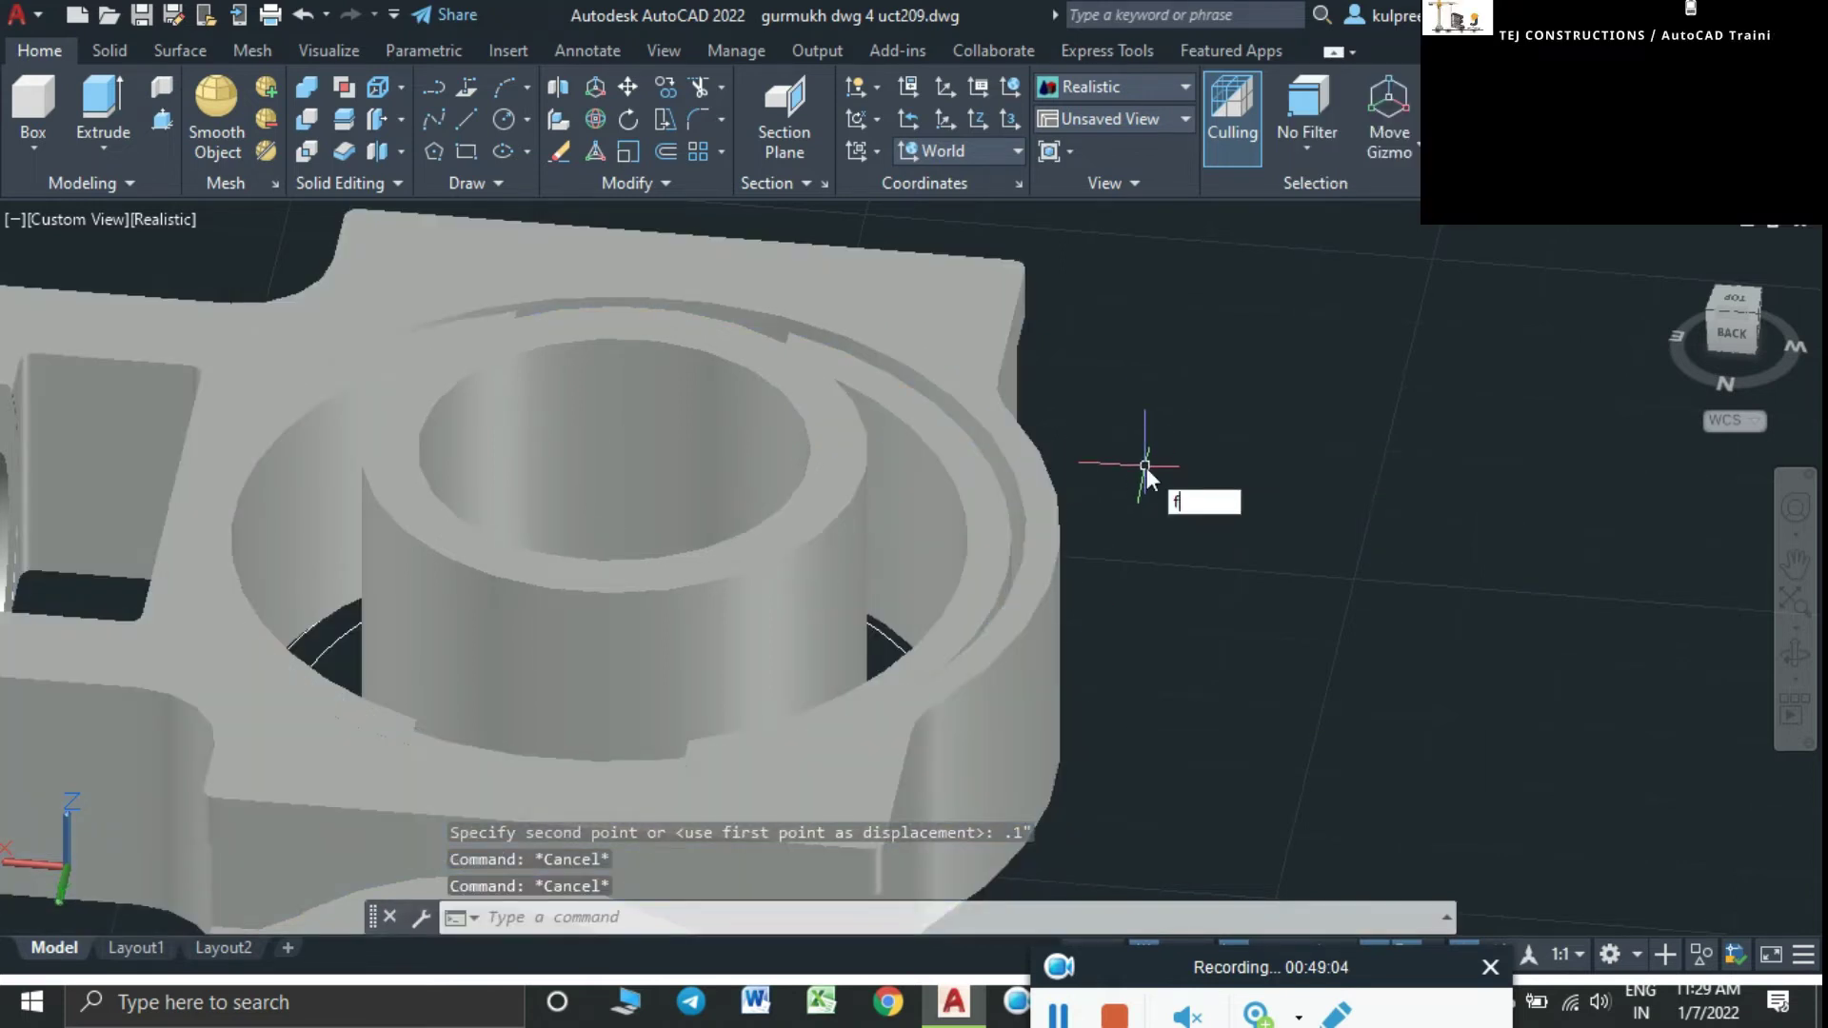
Fillet the bearing seat ring's outer circular edge with a 0.1-inch radius
key(Return)
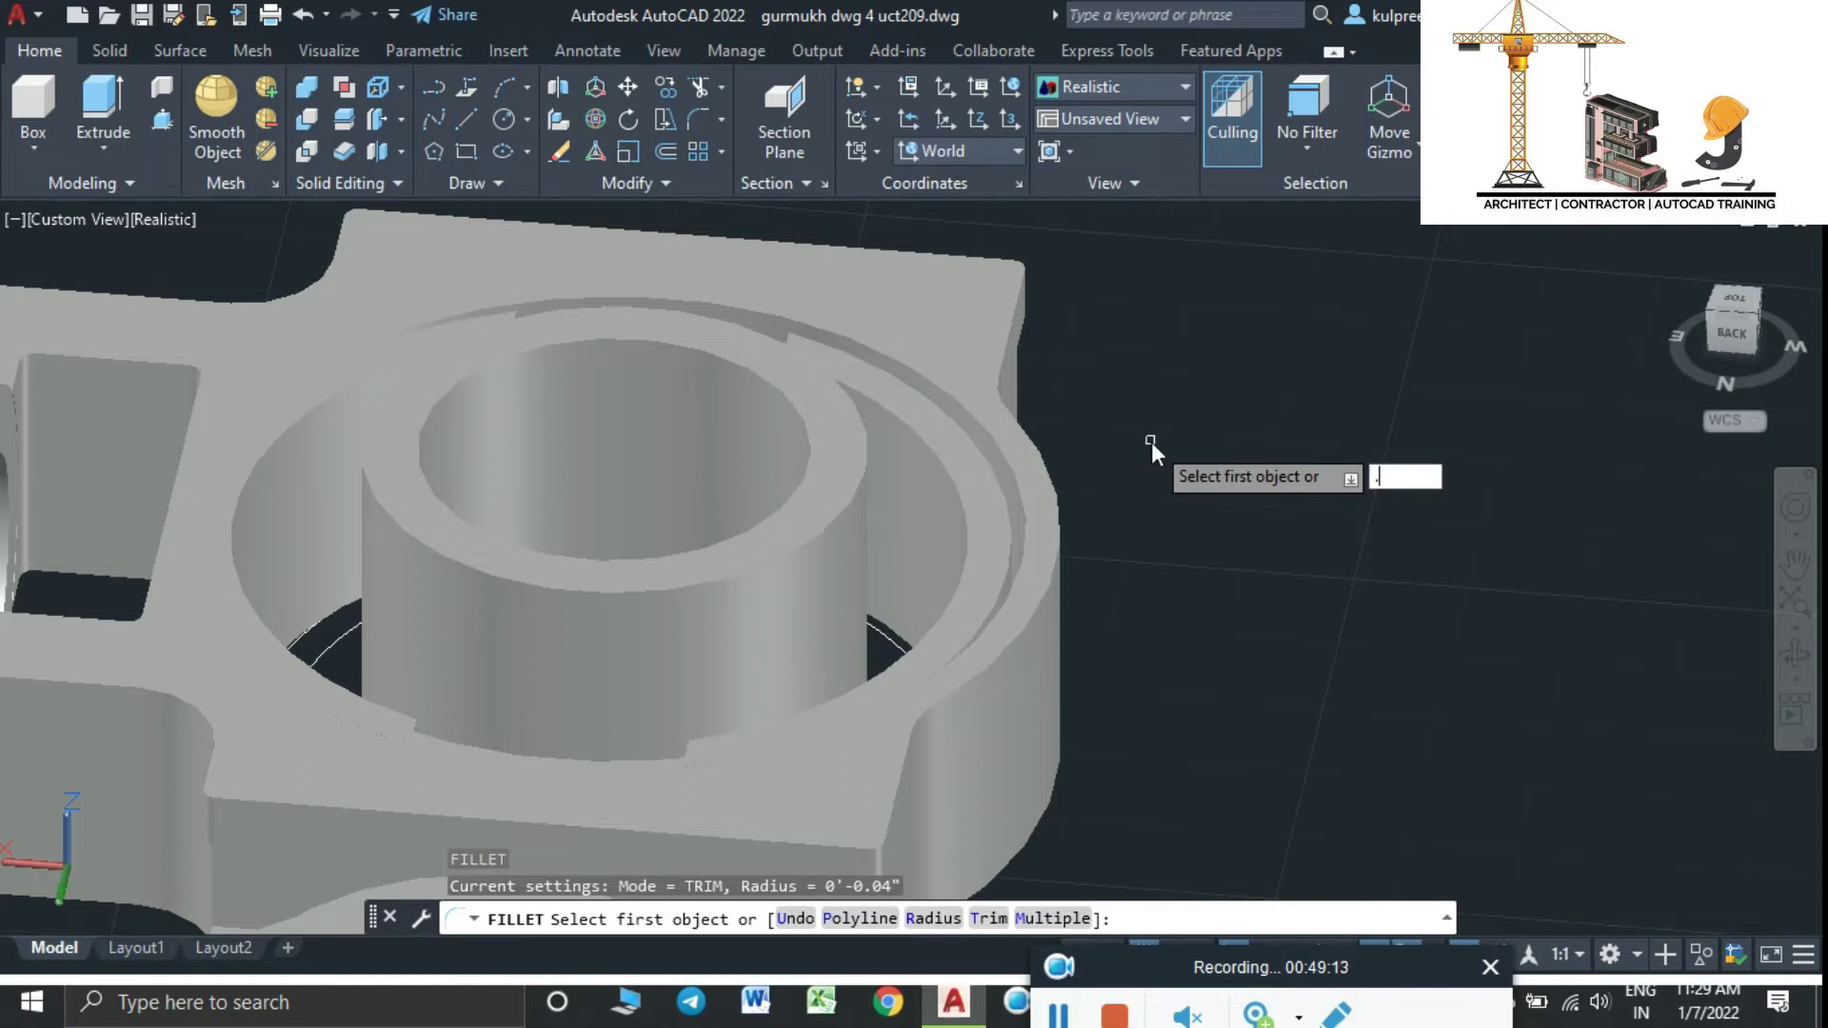
text(6)
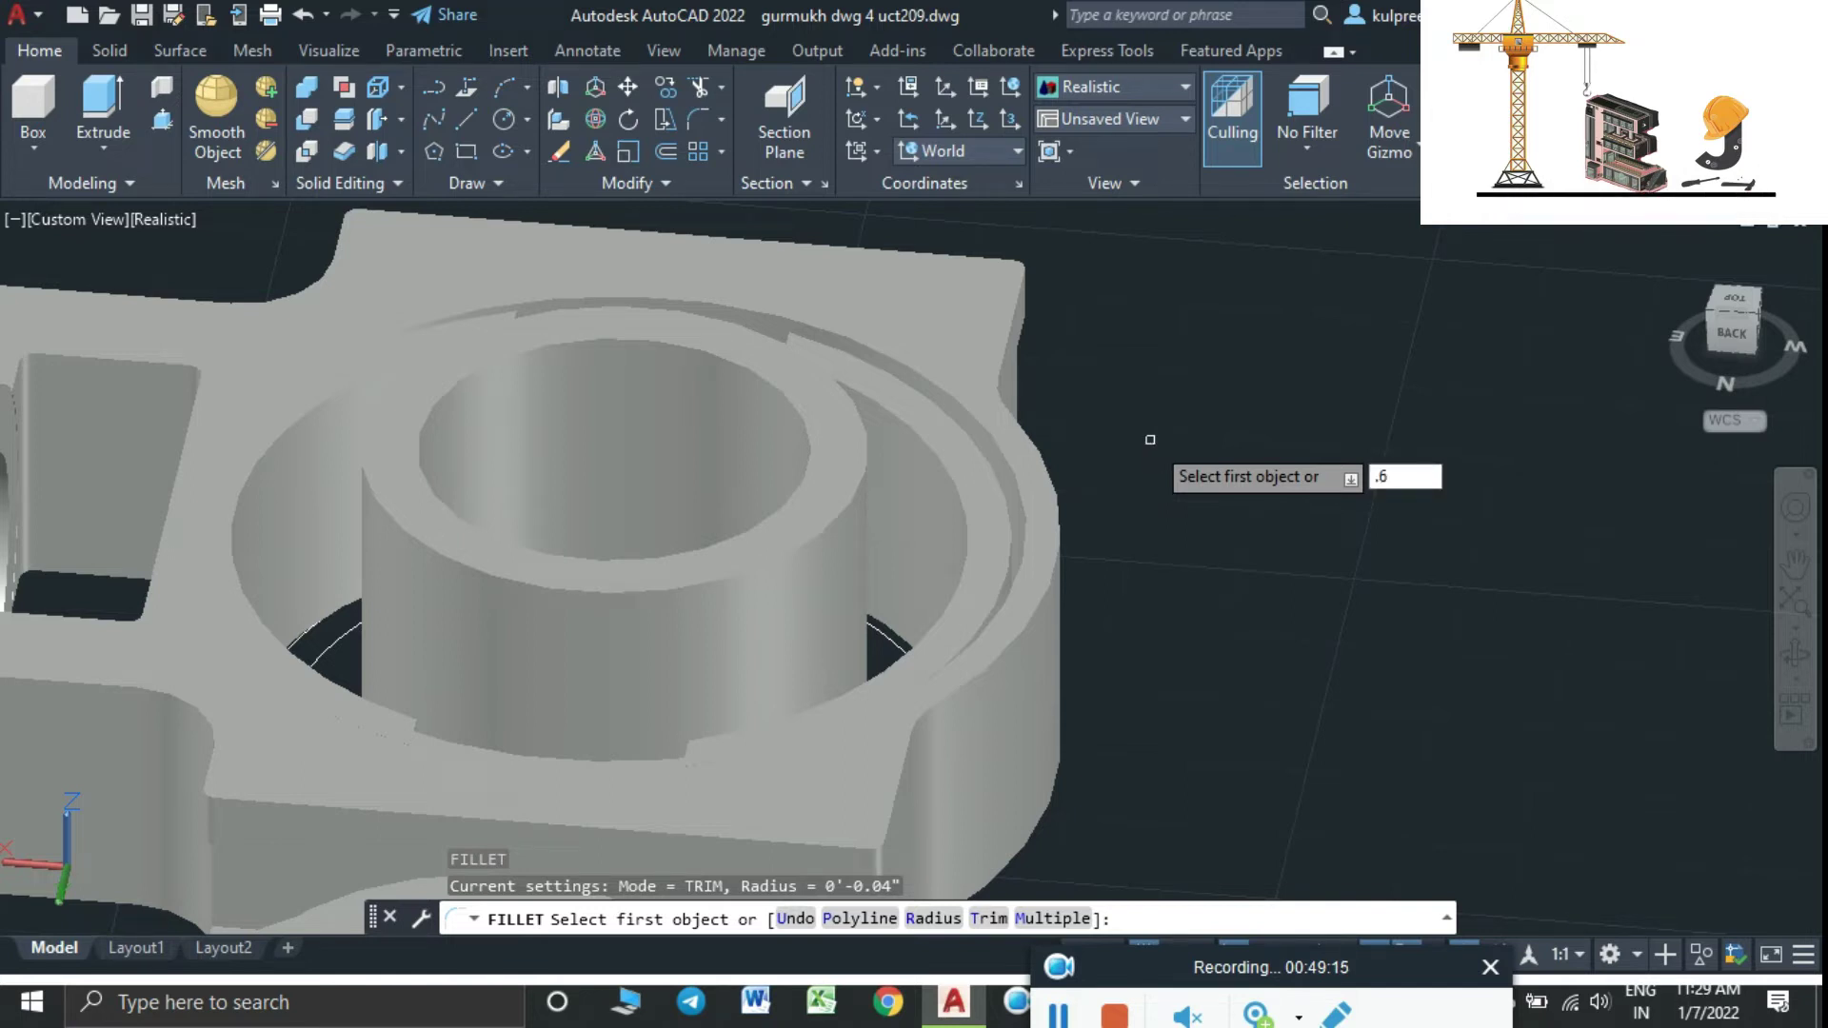
key(Escape)
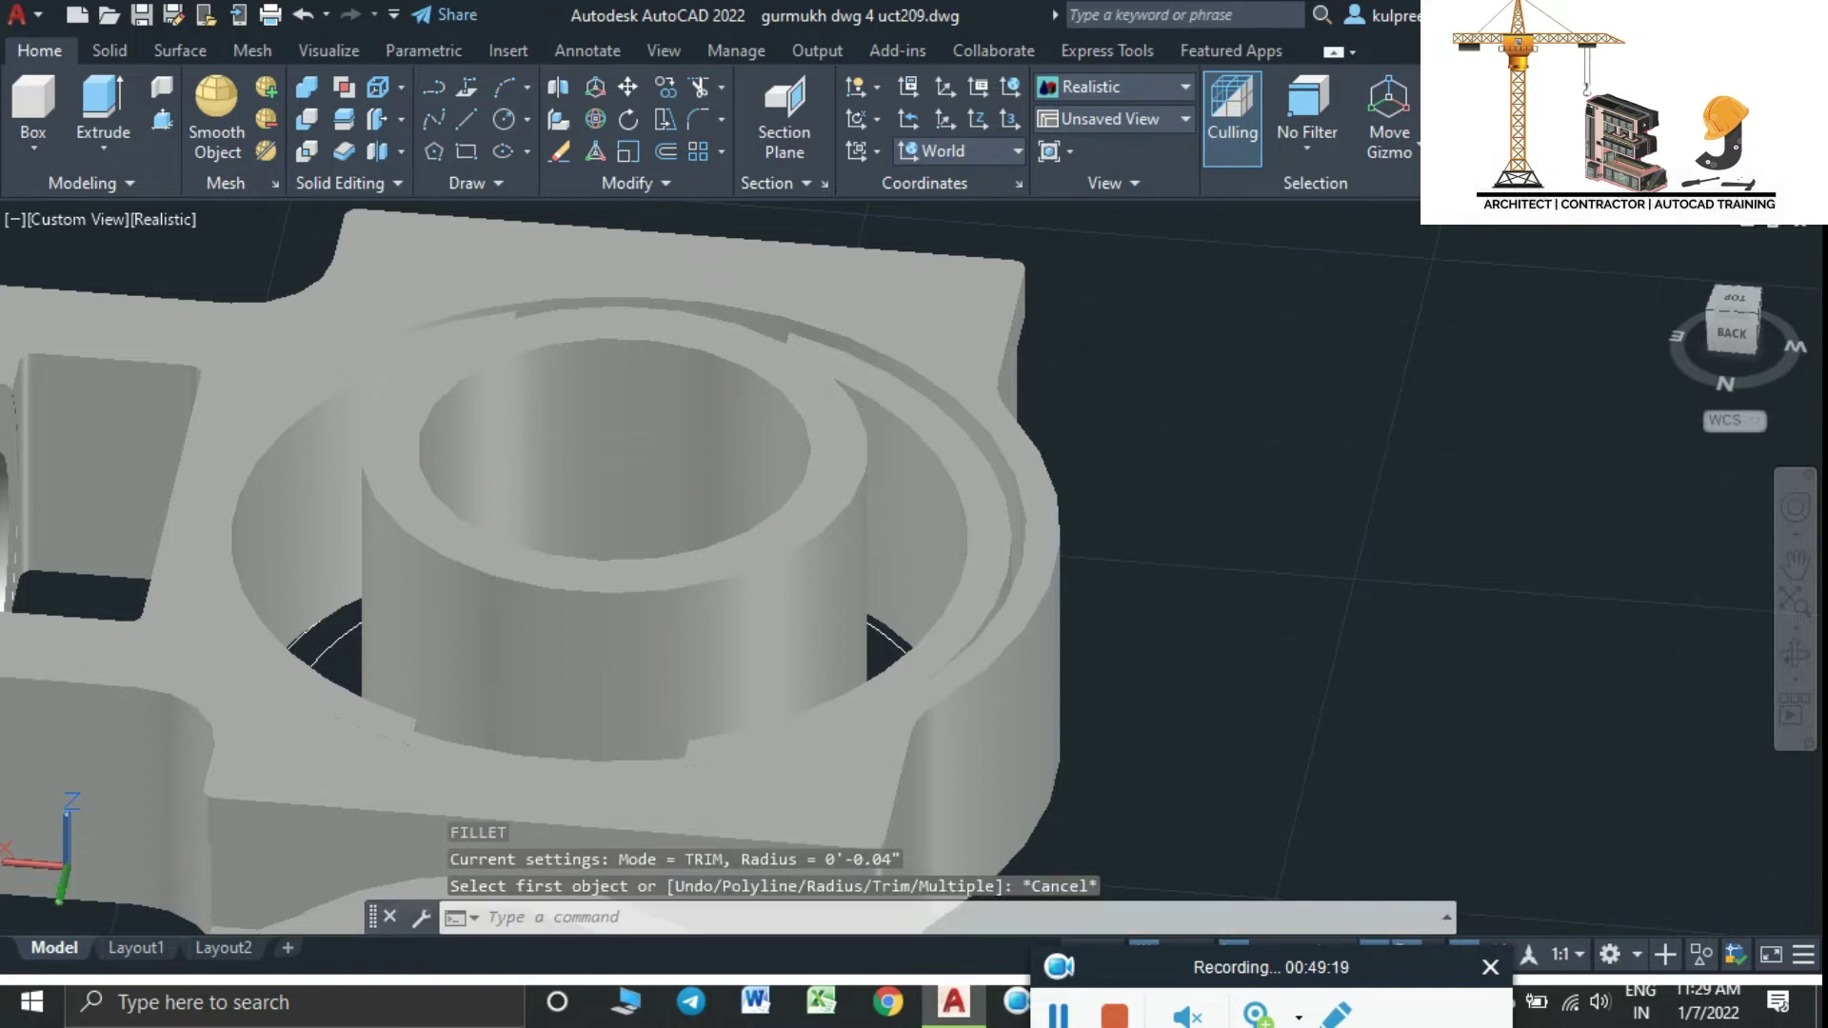
key(Return)
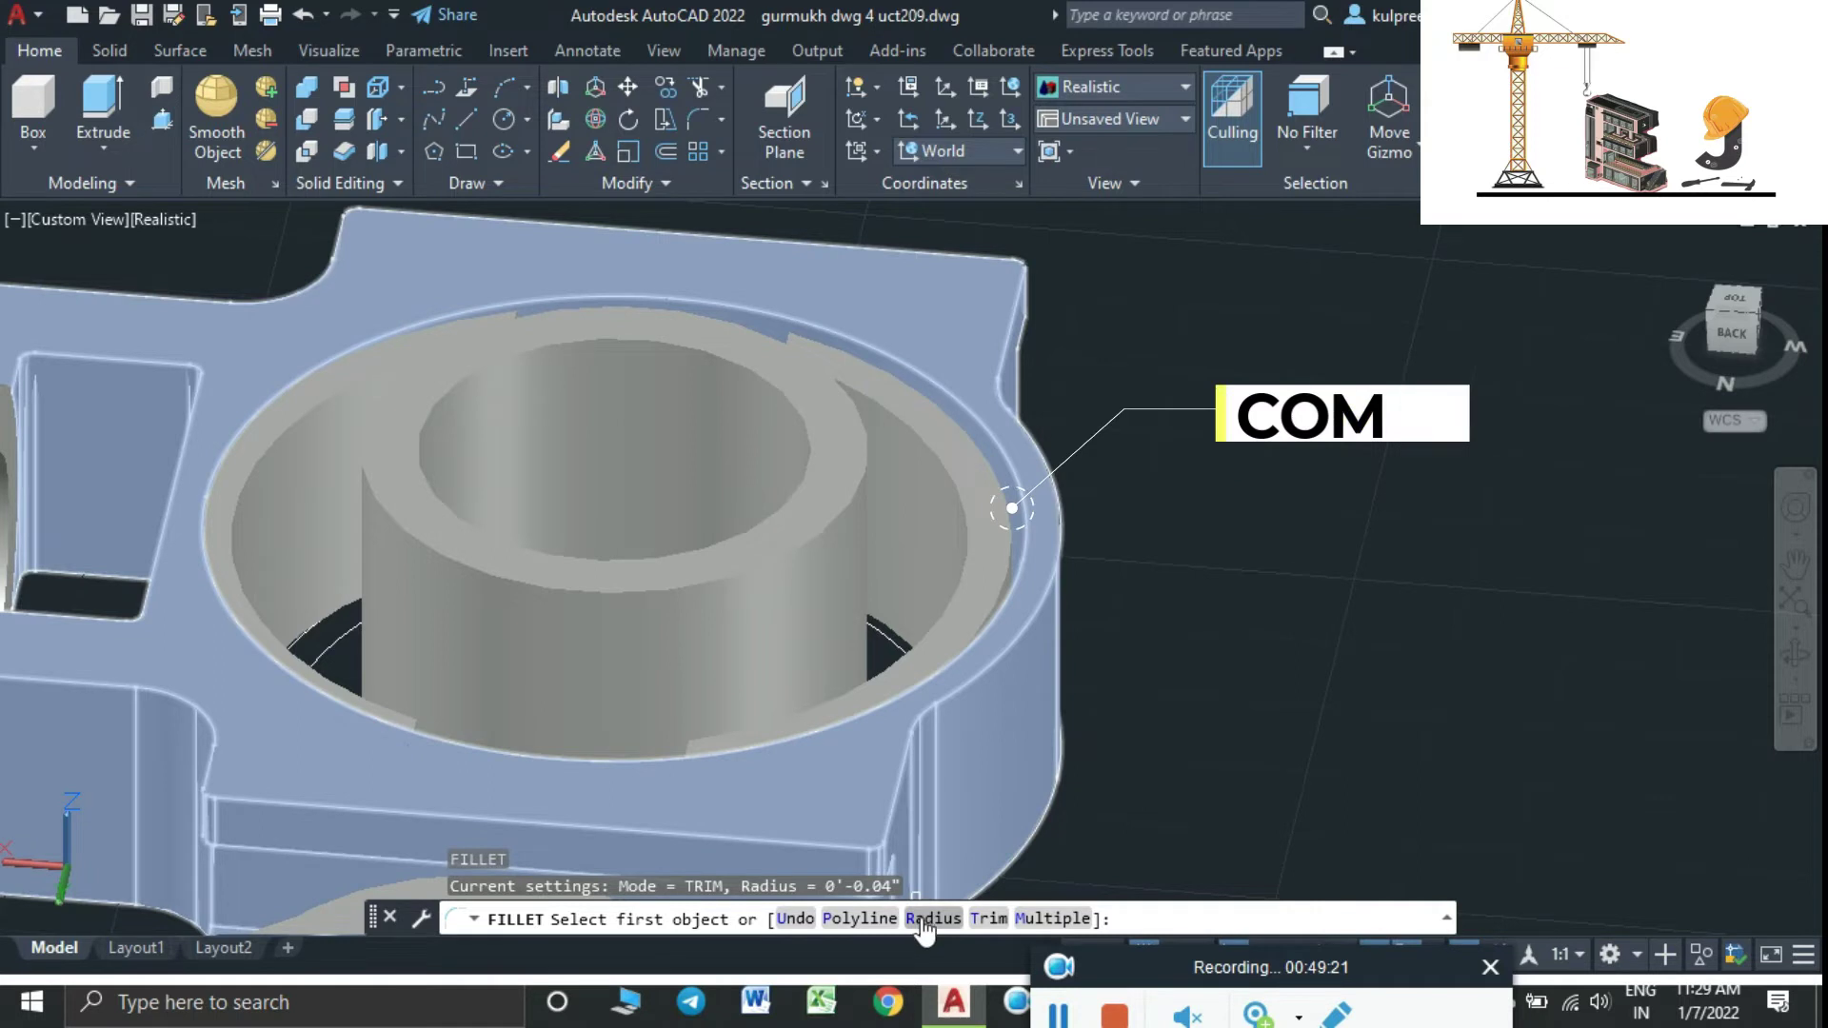
click(923, 918)
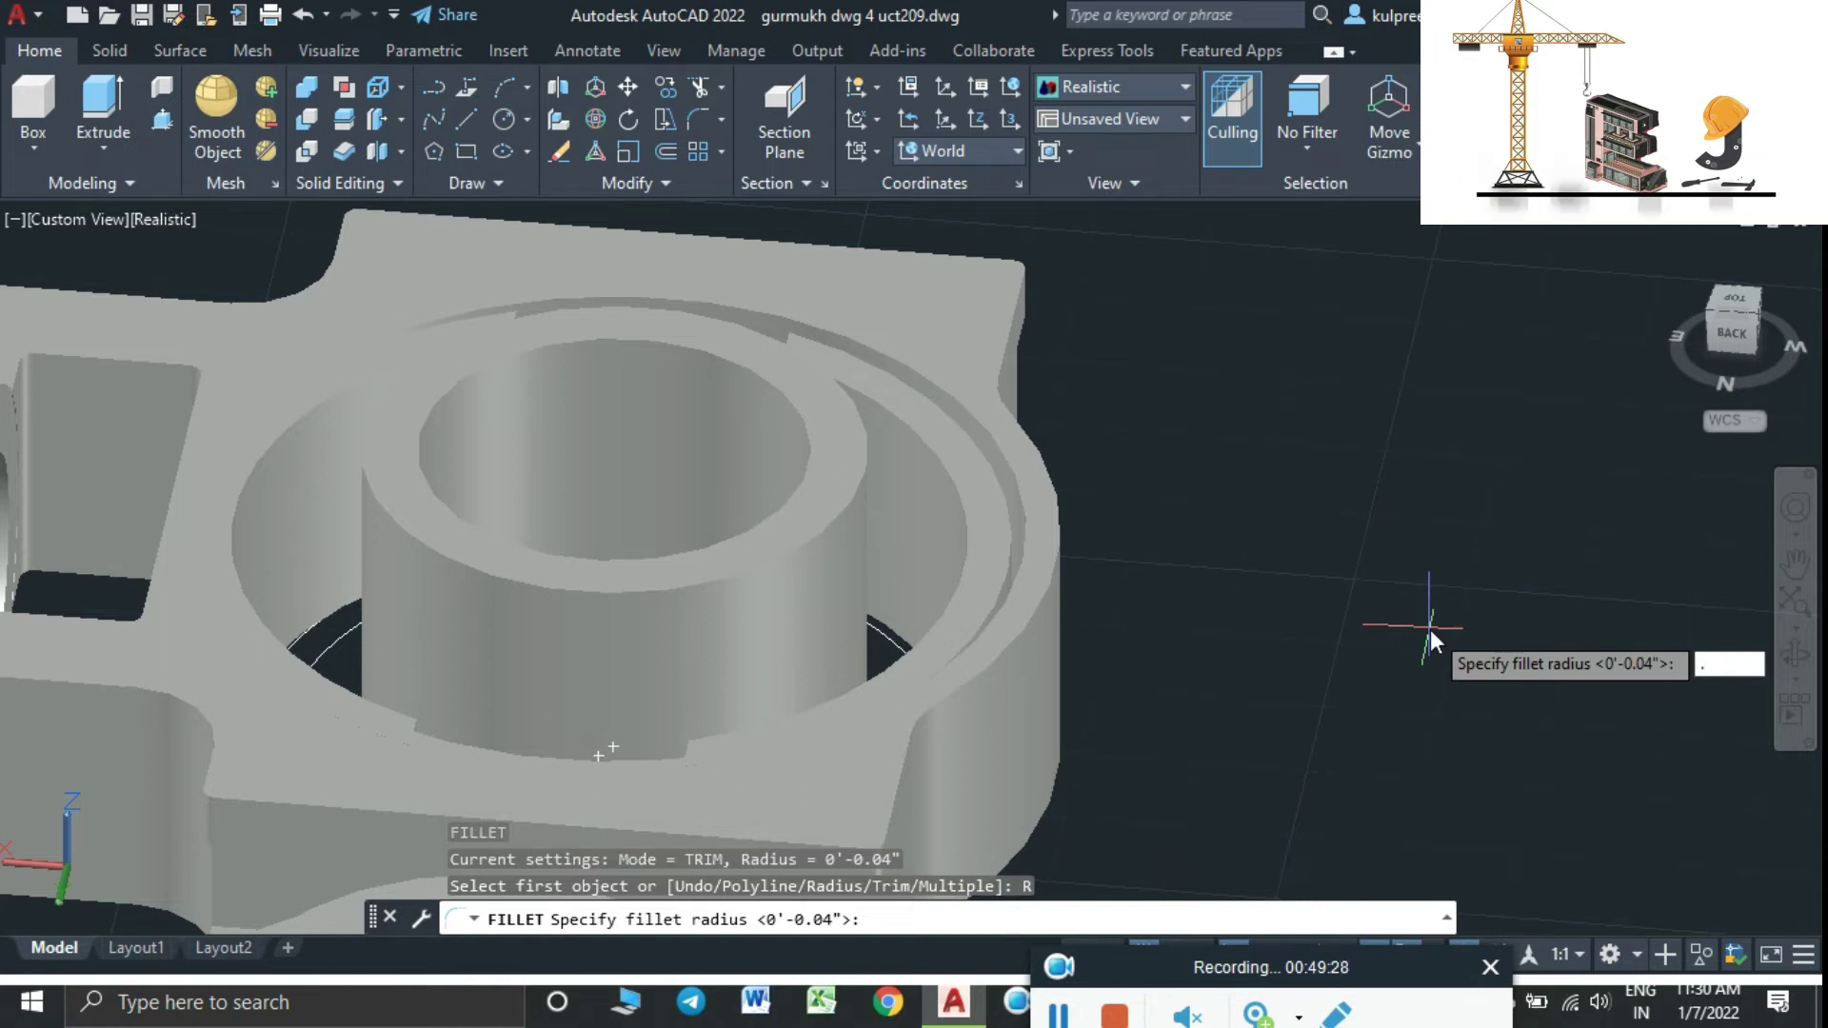
text(1")
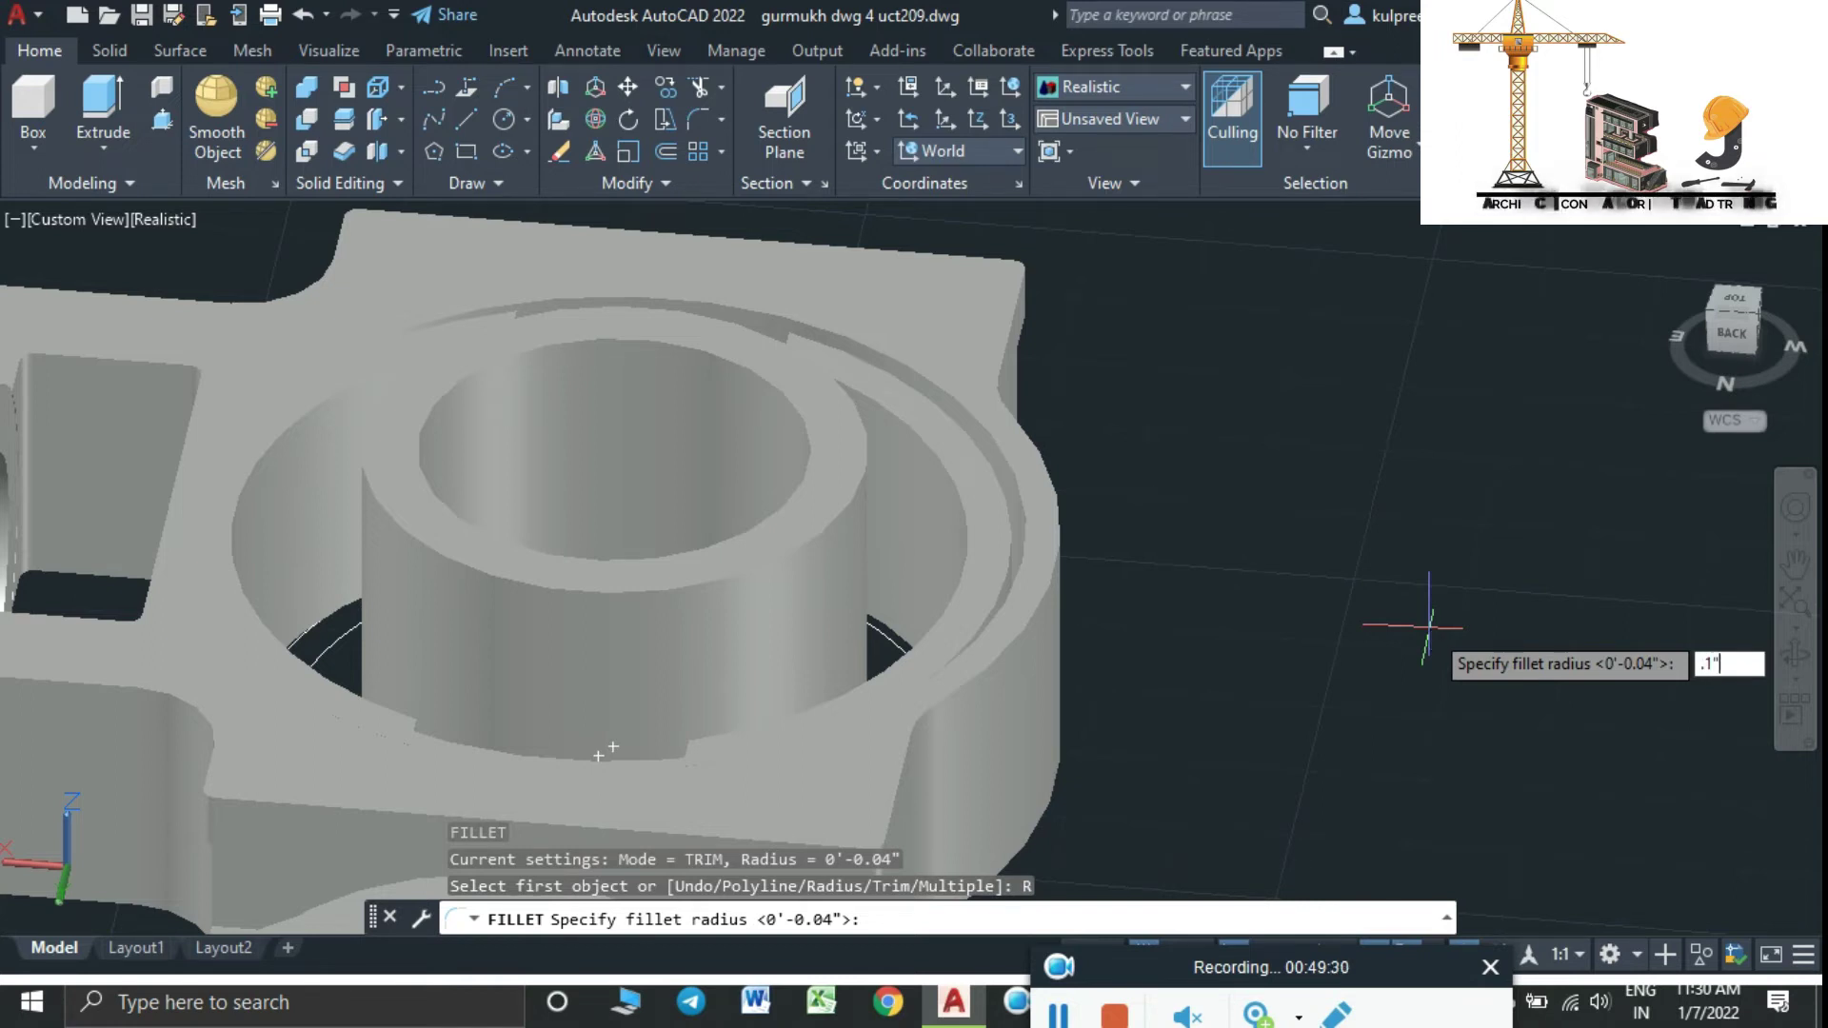
key(Return)
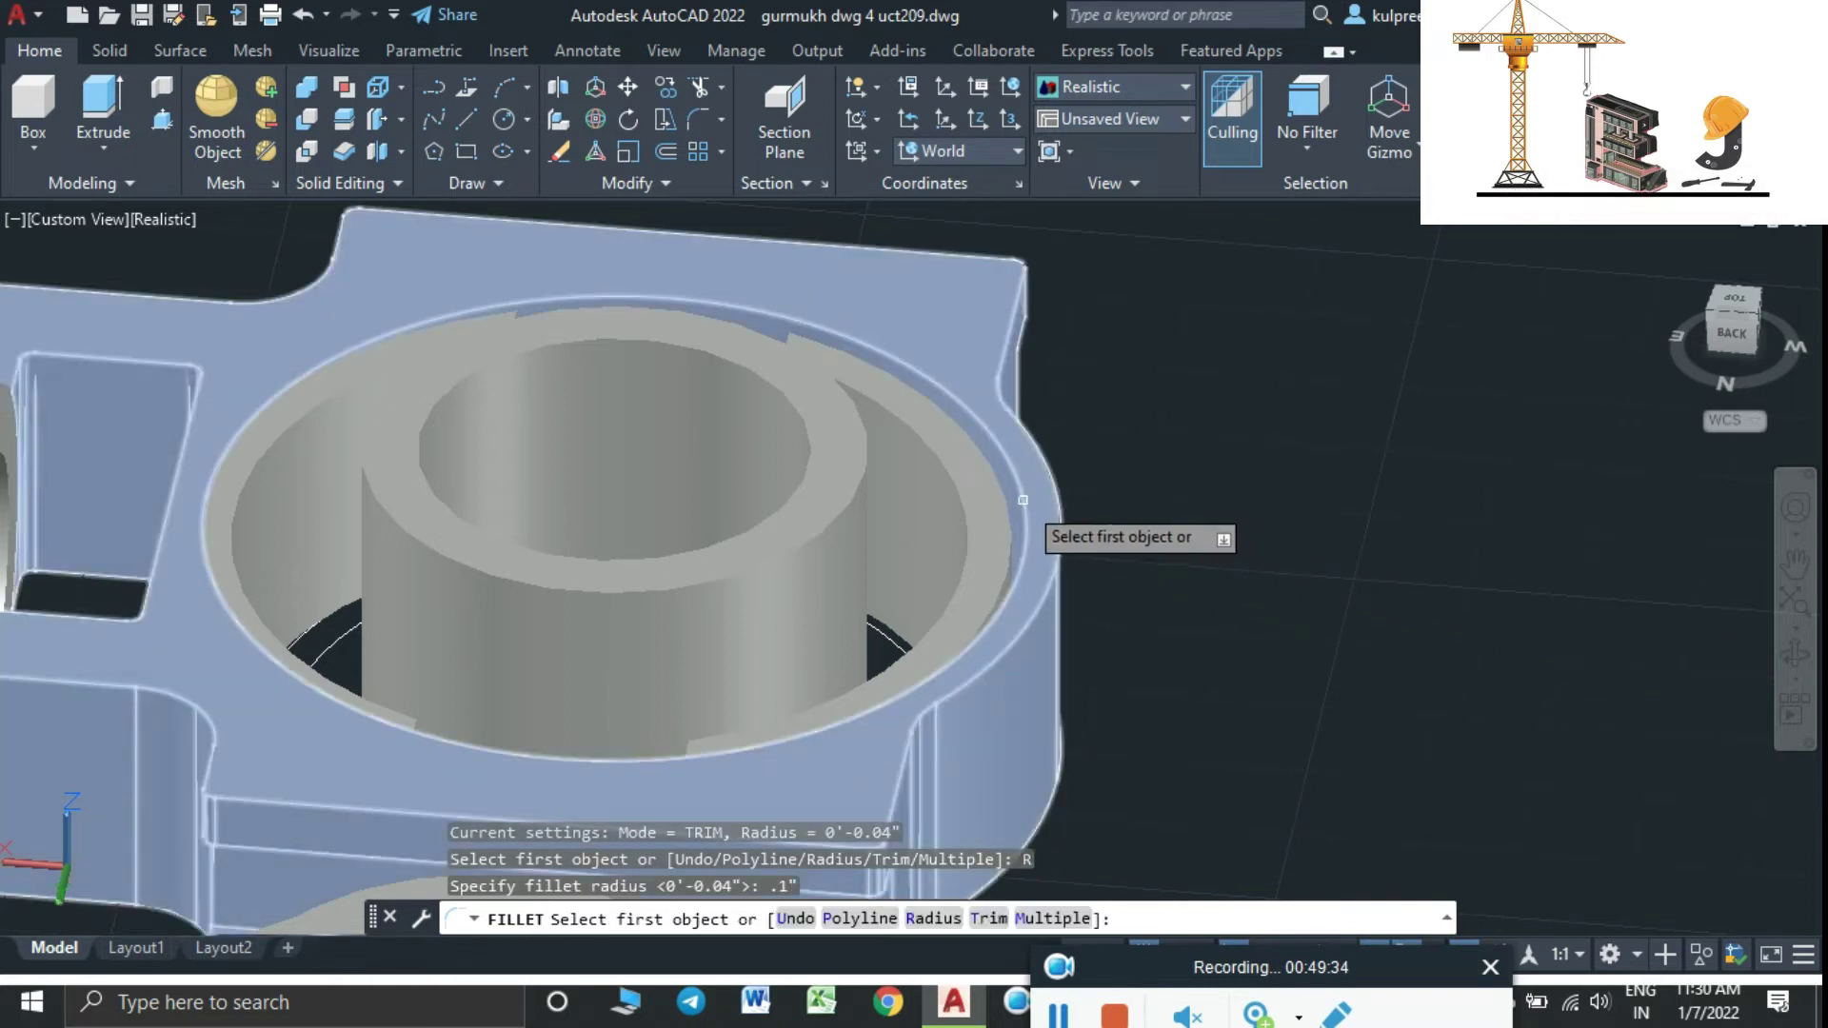
click(1022, 498)
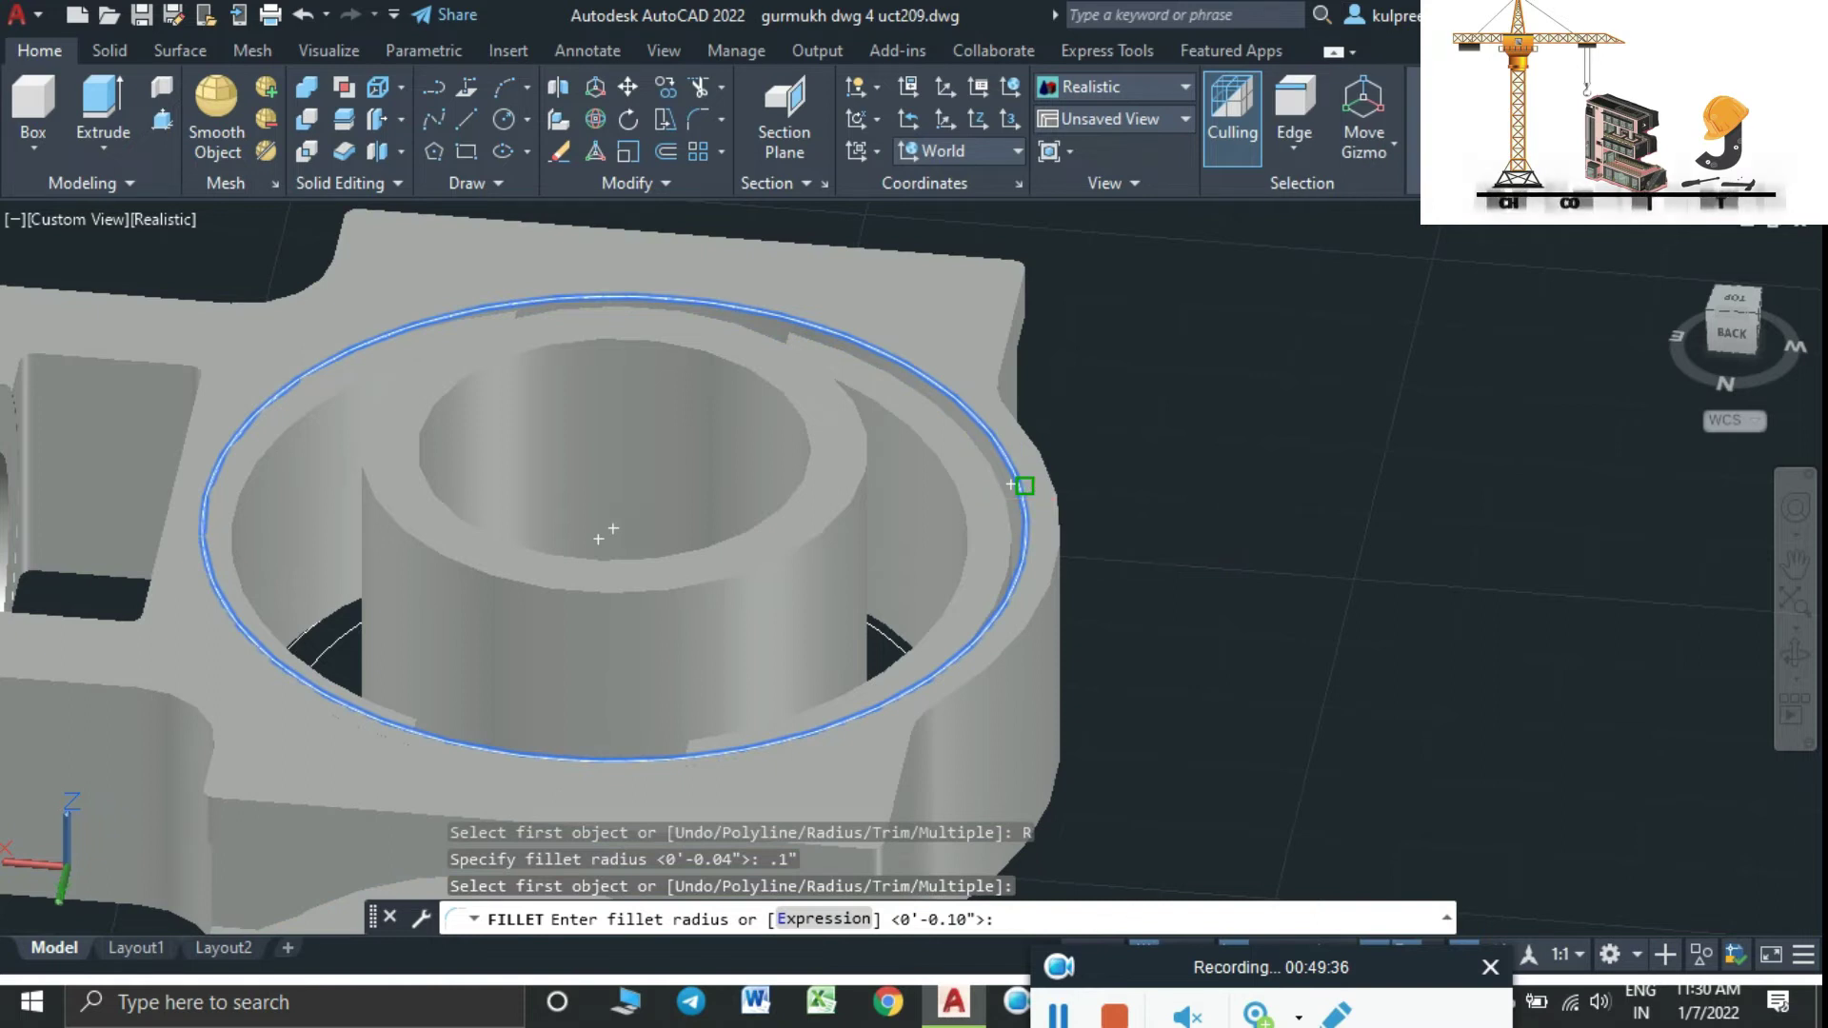
key(Return)
click(1021, 498)
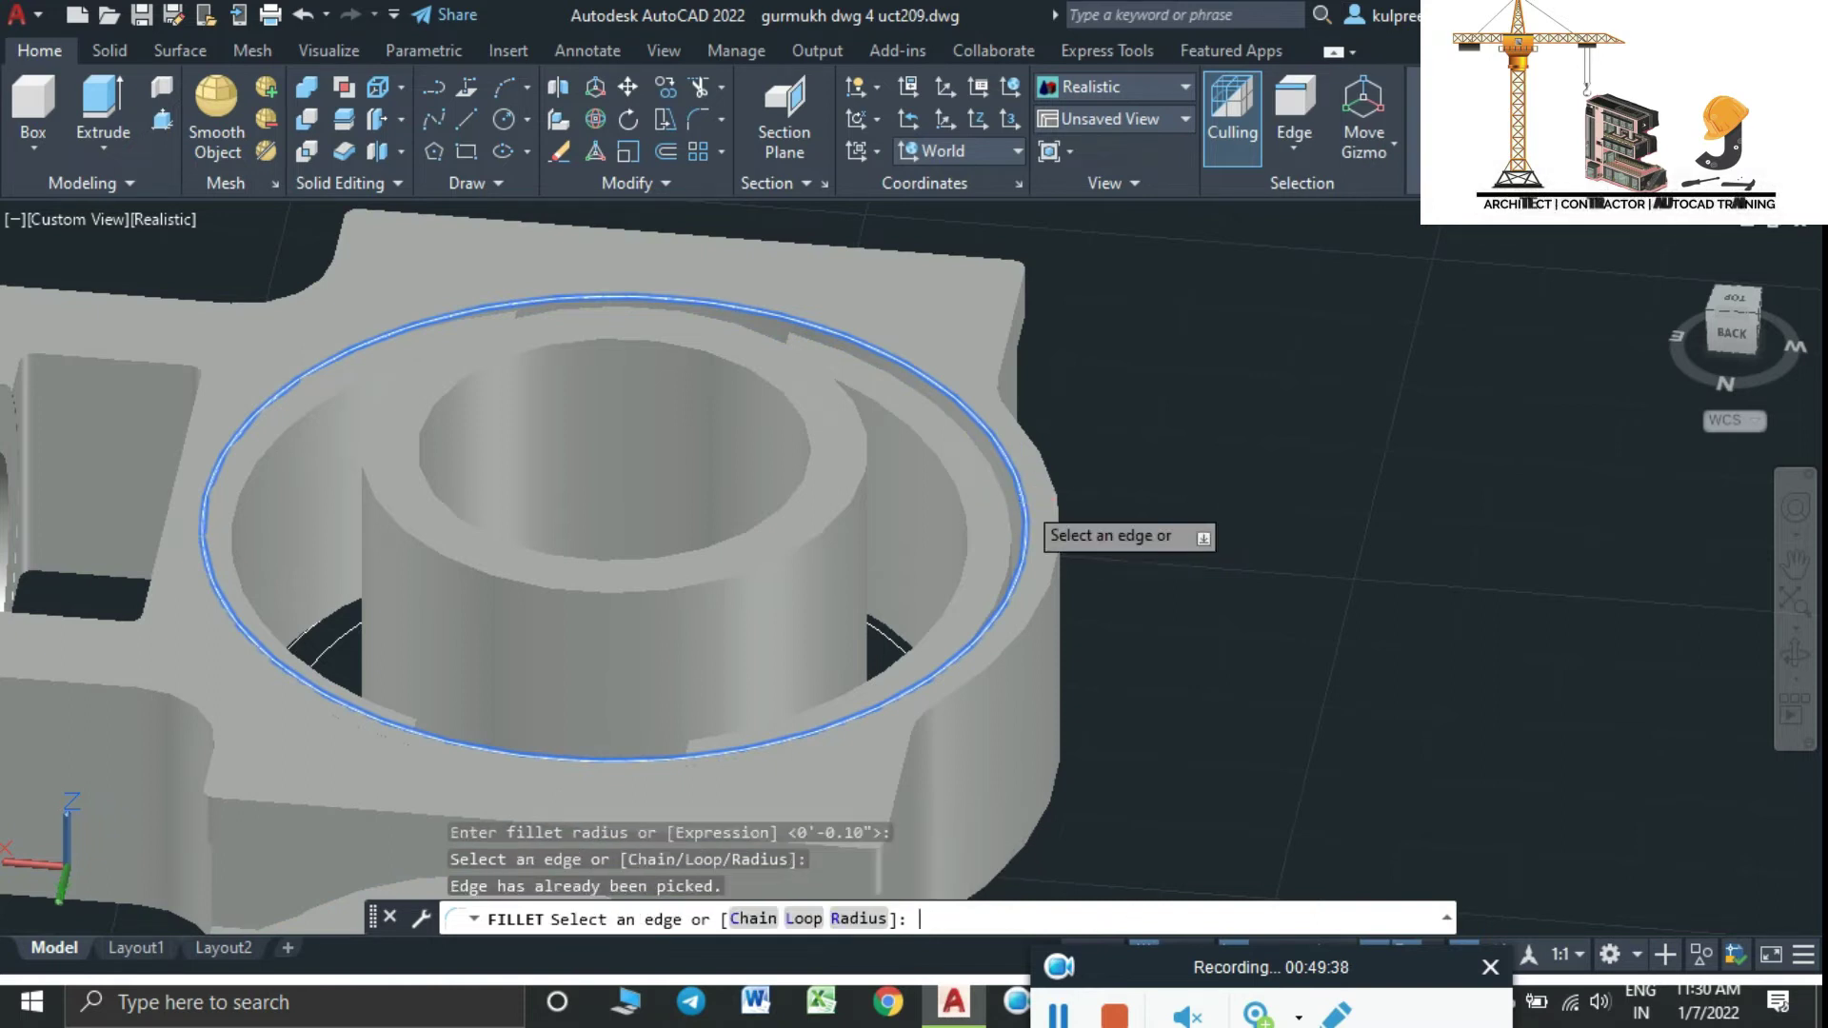
key(Return)
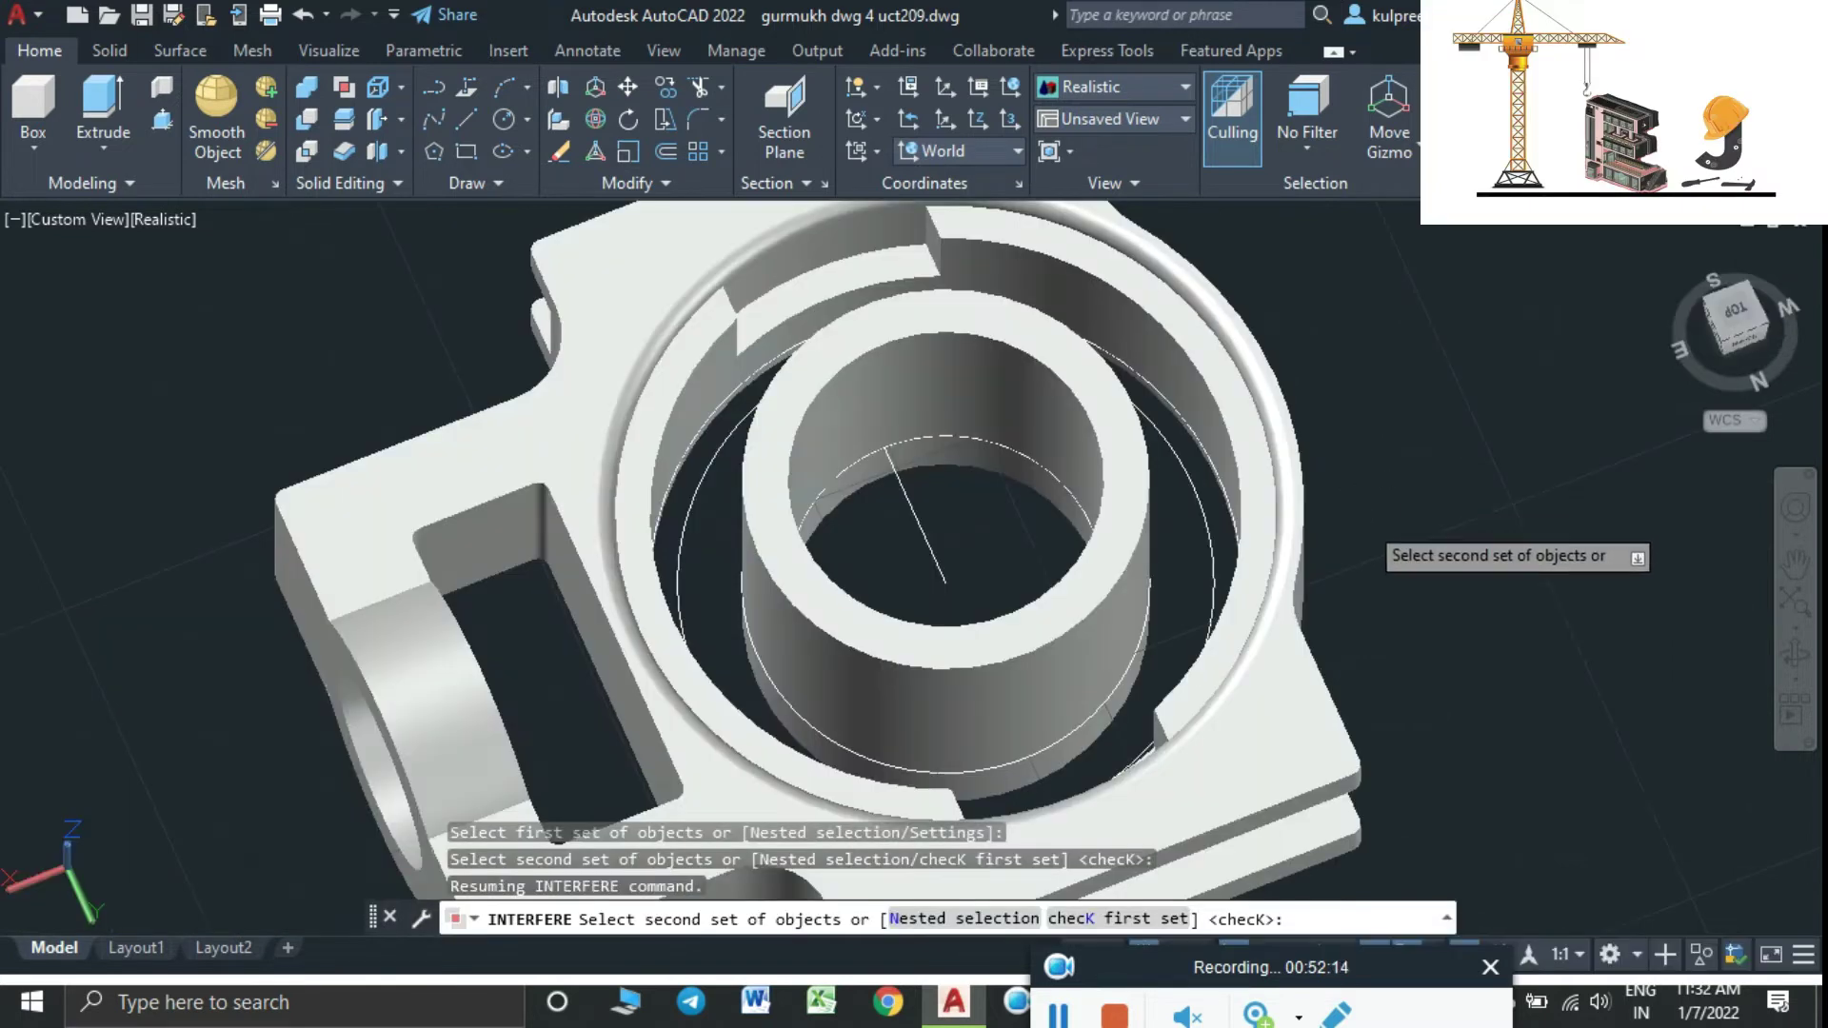
Union the seat ring solid with the base block using UN
key(Escape)
text(un)
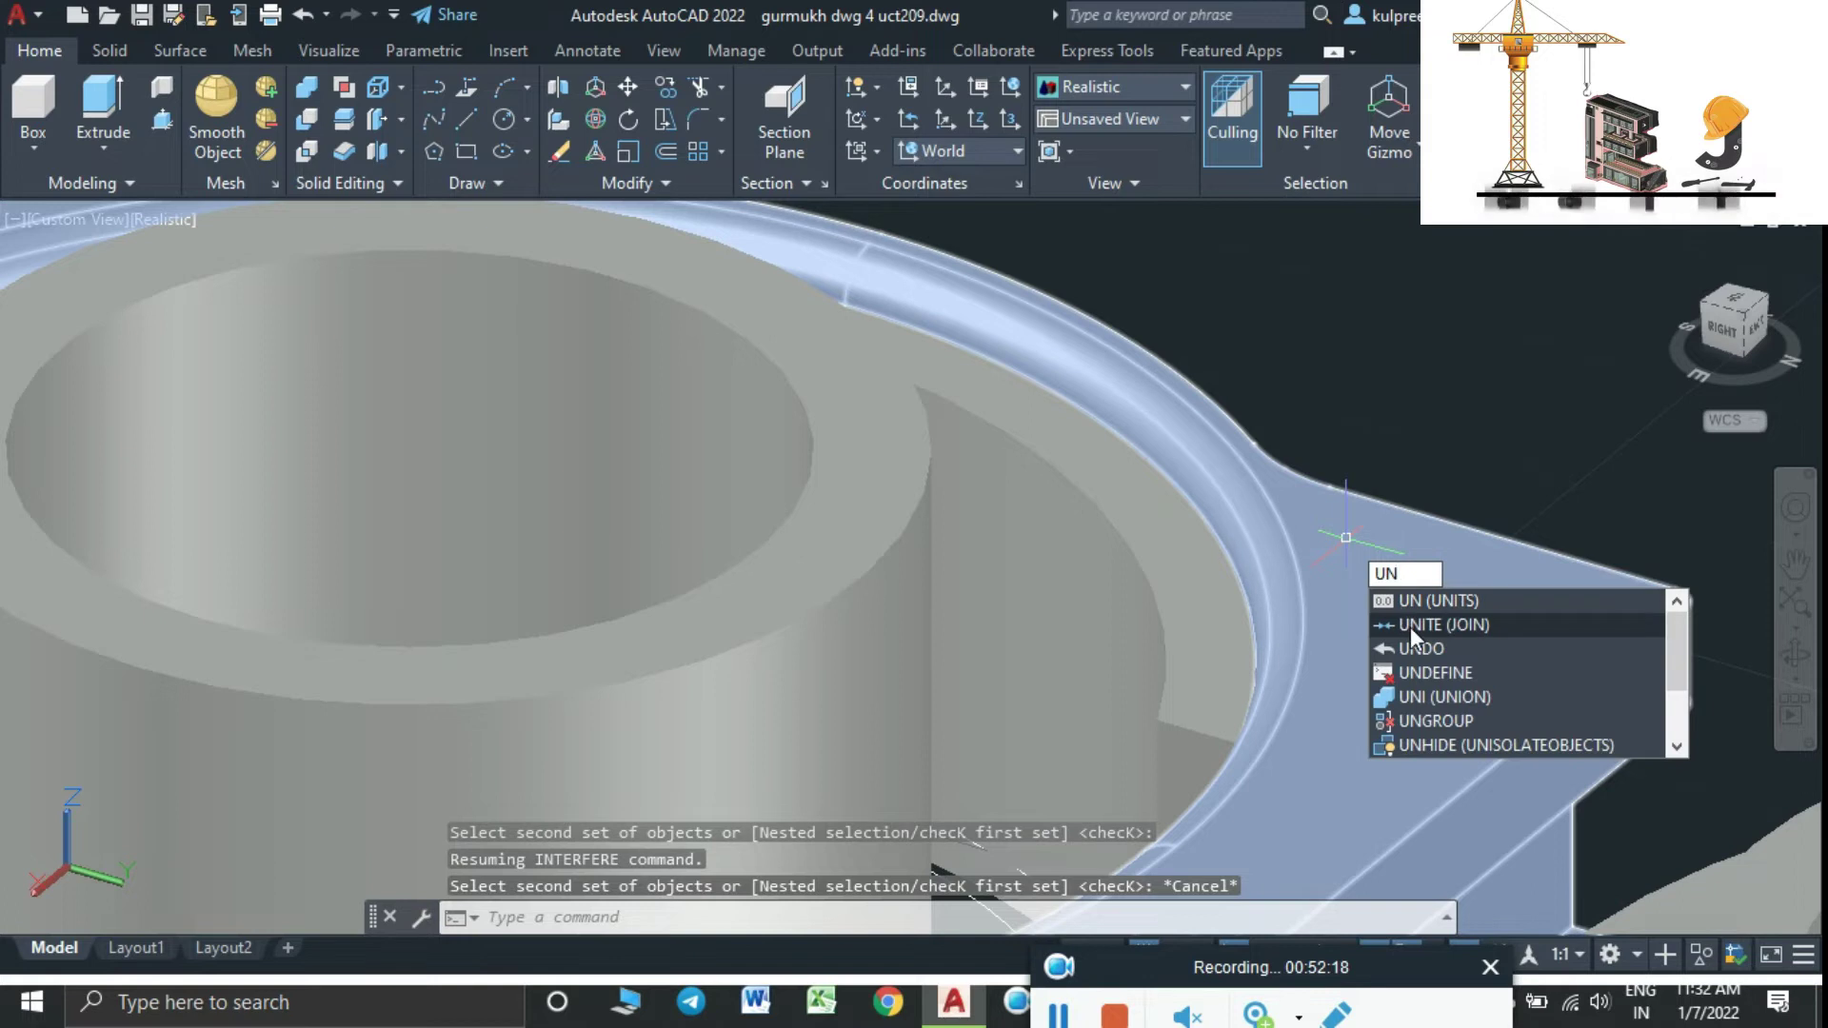
click(1444, 697)
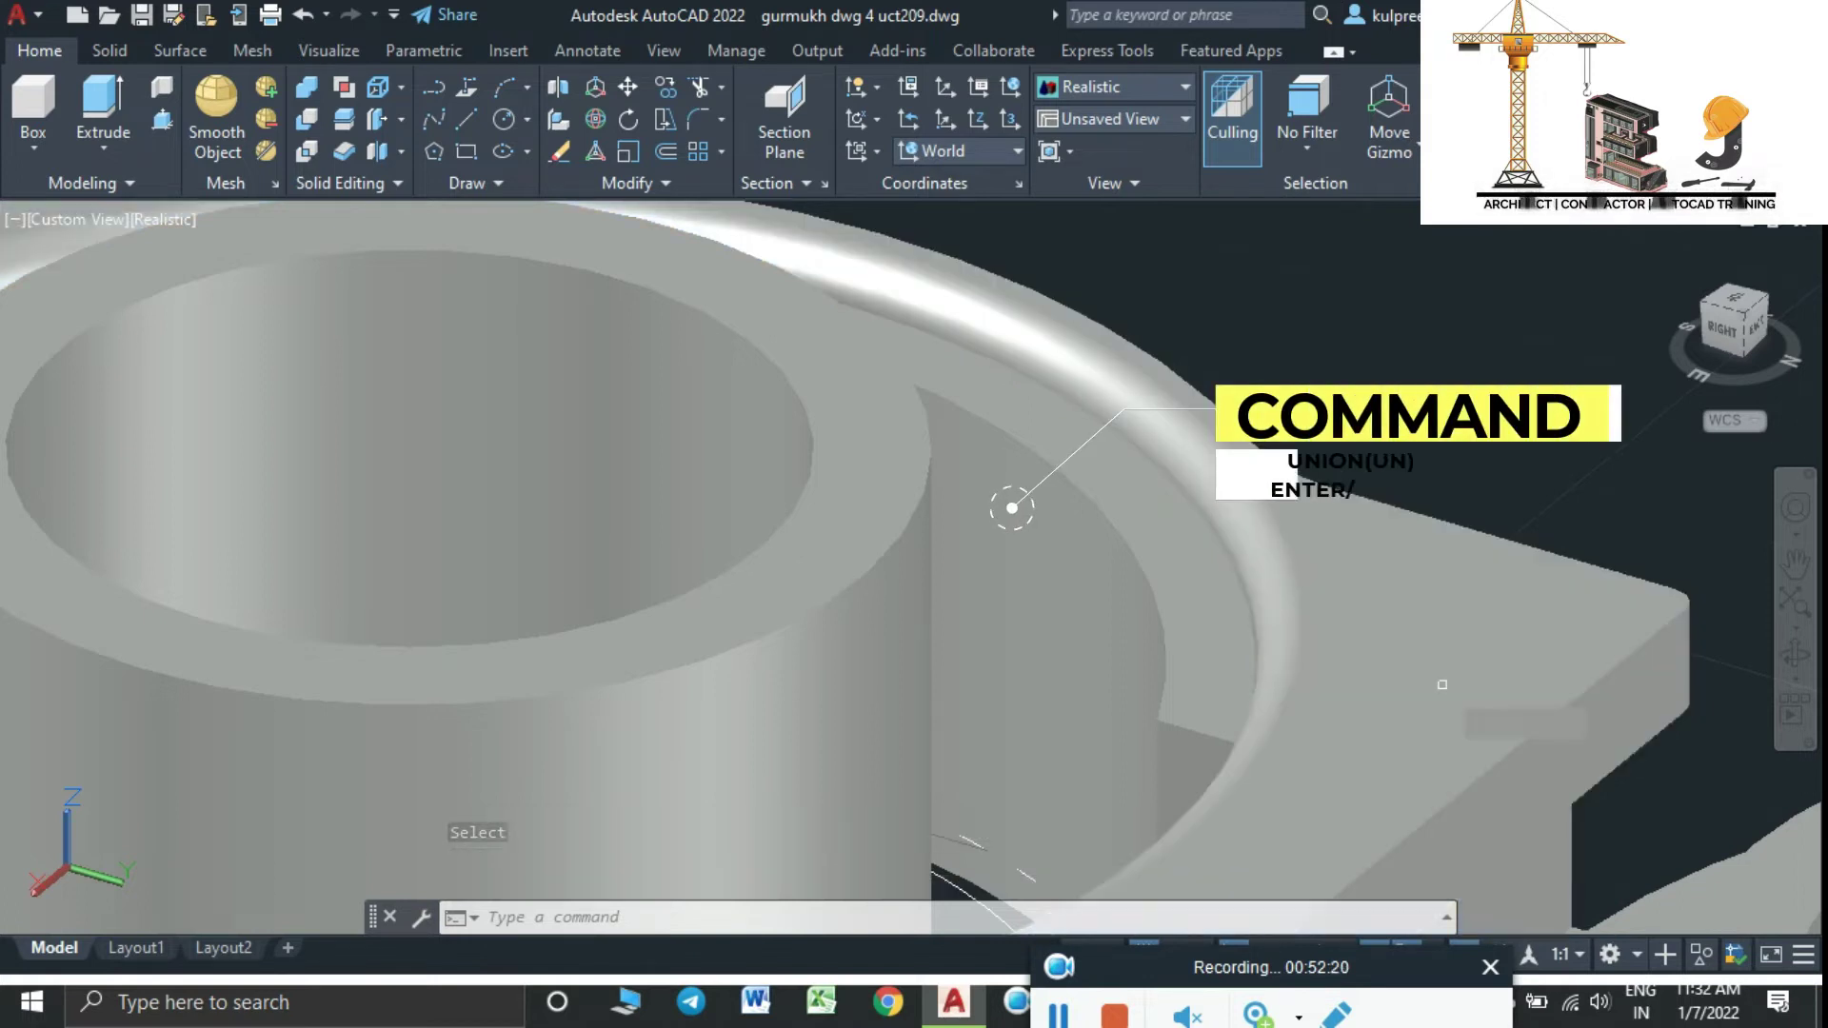
click(1257, 600)
click(1256, 570)
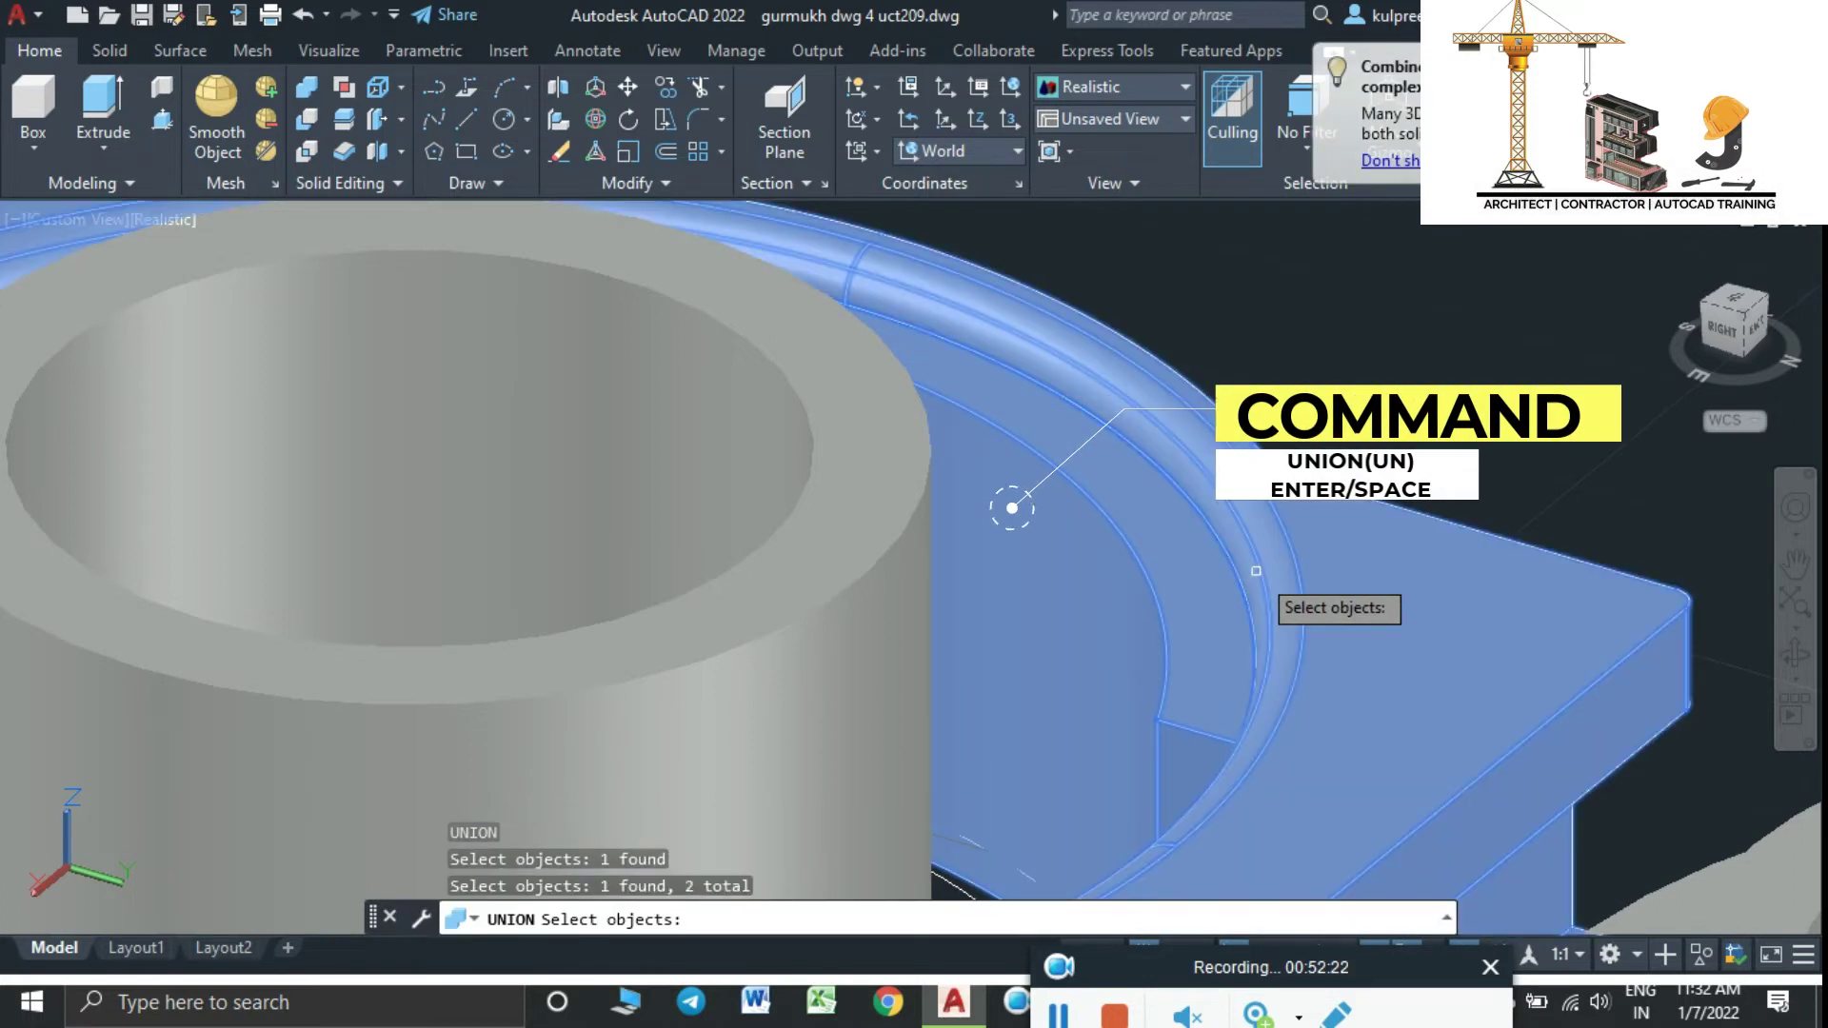
key(Return)
Select the housing to confirm the ring and base are now one solid
scroll(1256, 570, up, 2)
scroll(1012, 507, down, 2)
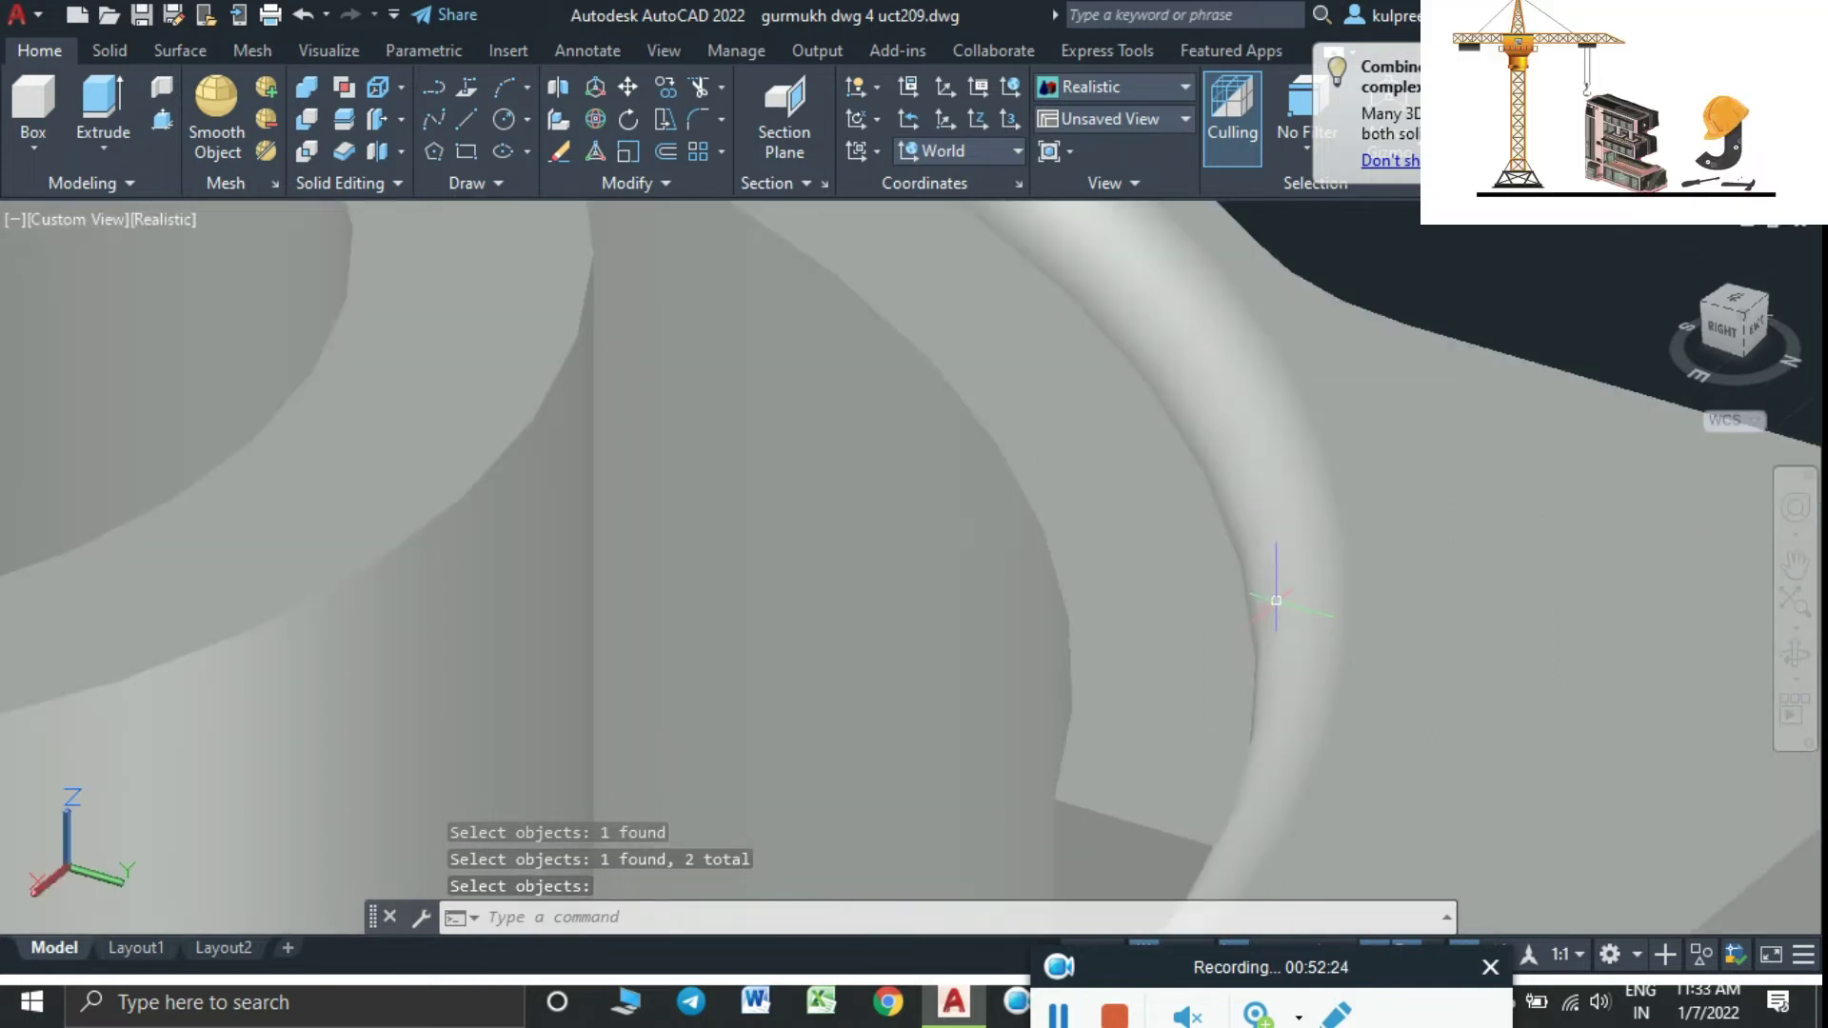
click(1302, 579)
scroll(1301, 579, down, 3)
key(Escape)
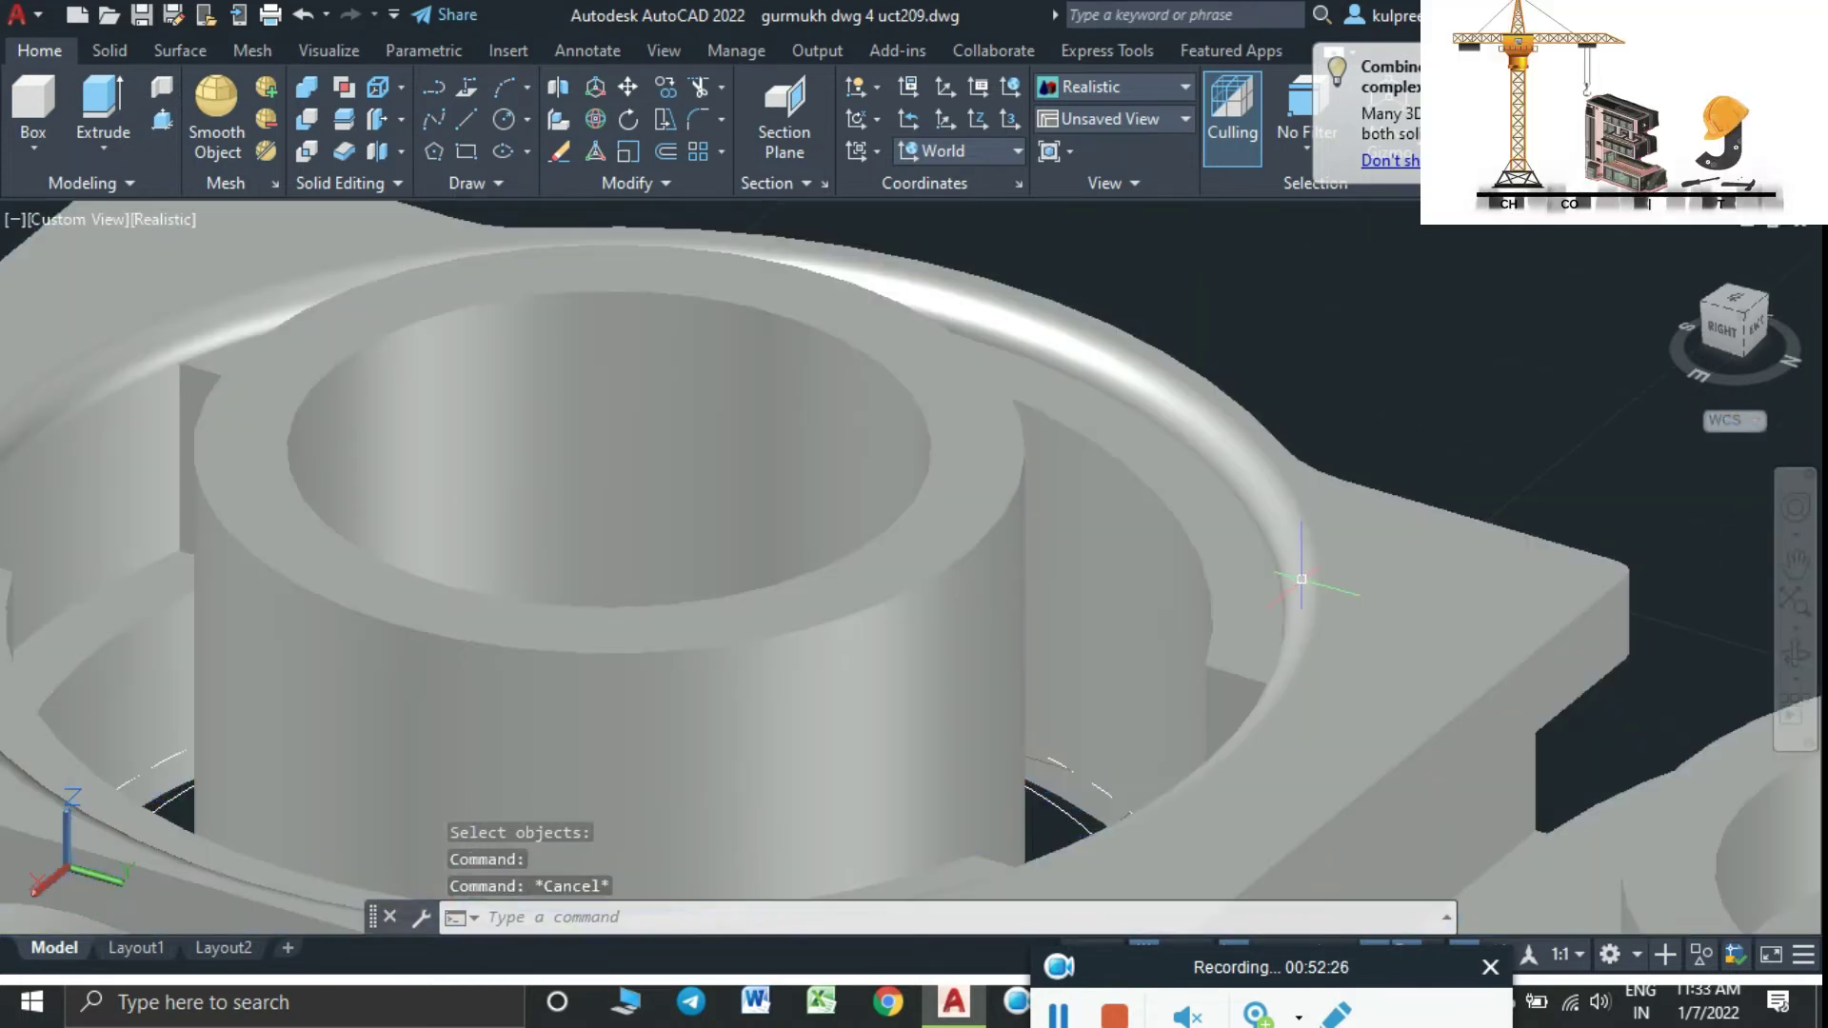
click(1300, 578)
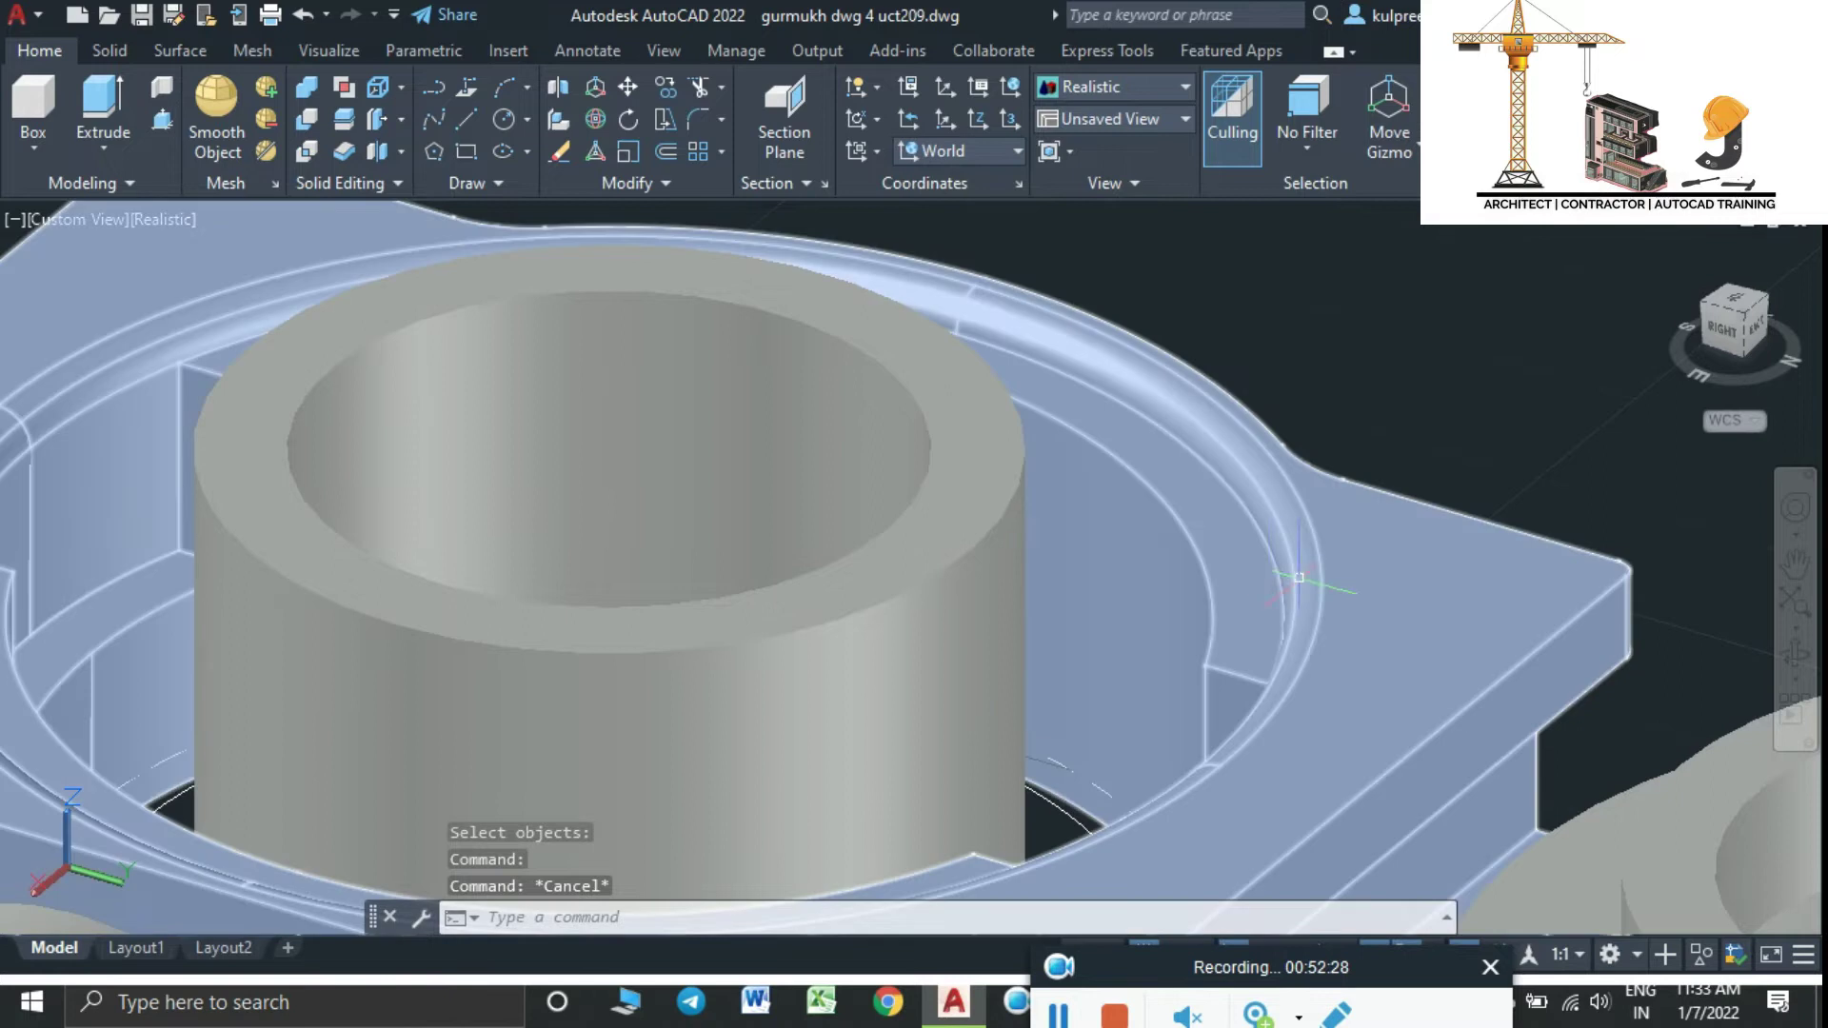
mouse_move(1268, 575)
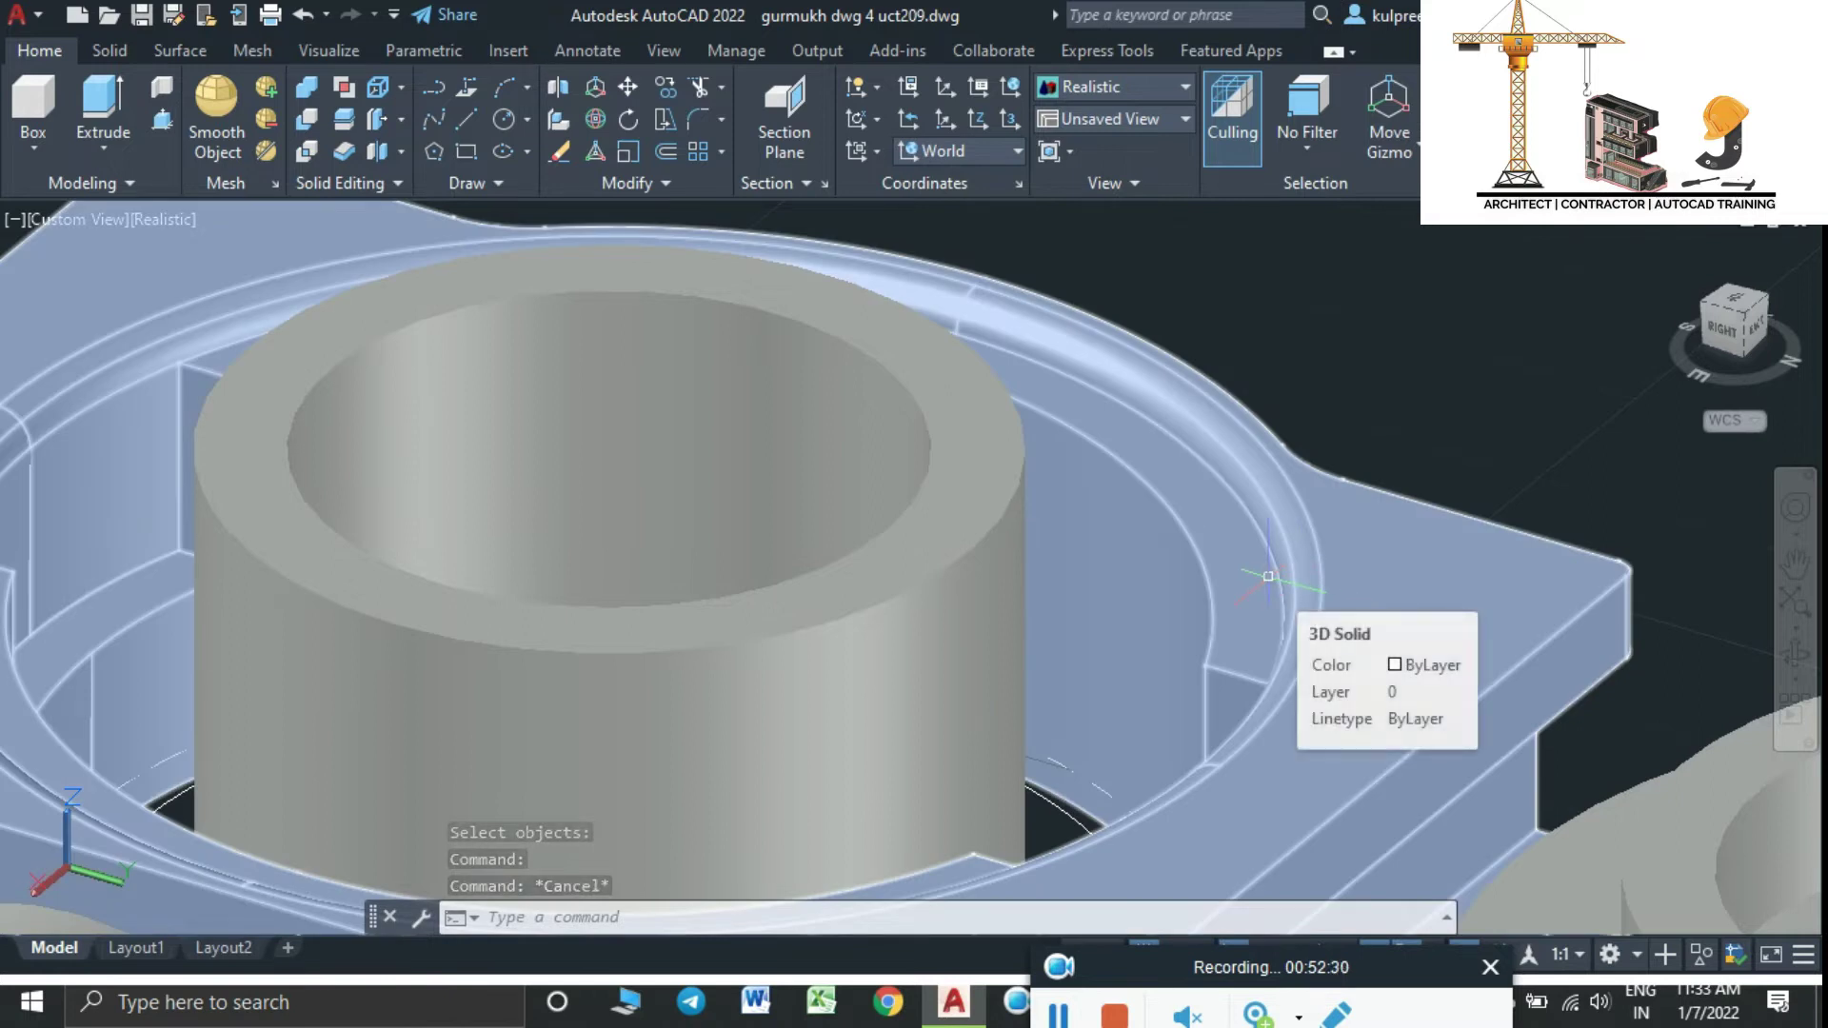
scroll(1272, 576, down, 2)
key(Escape)
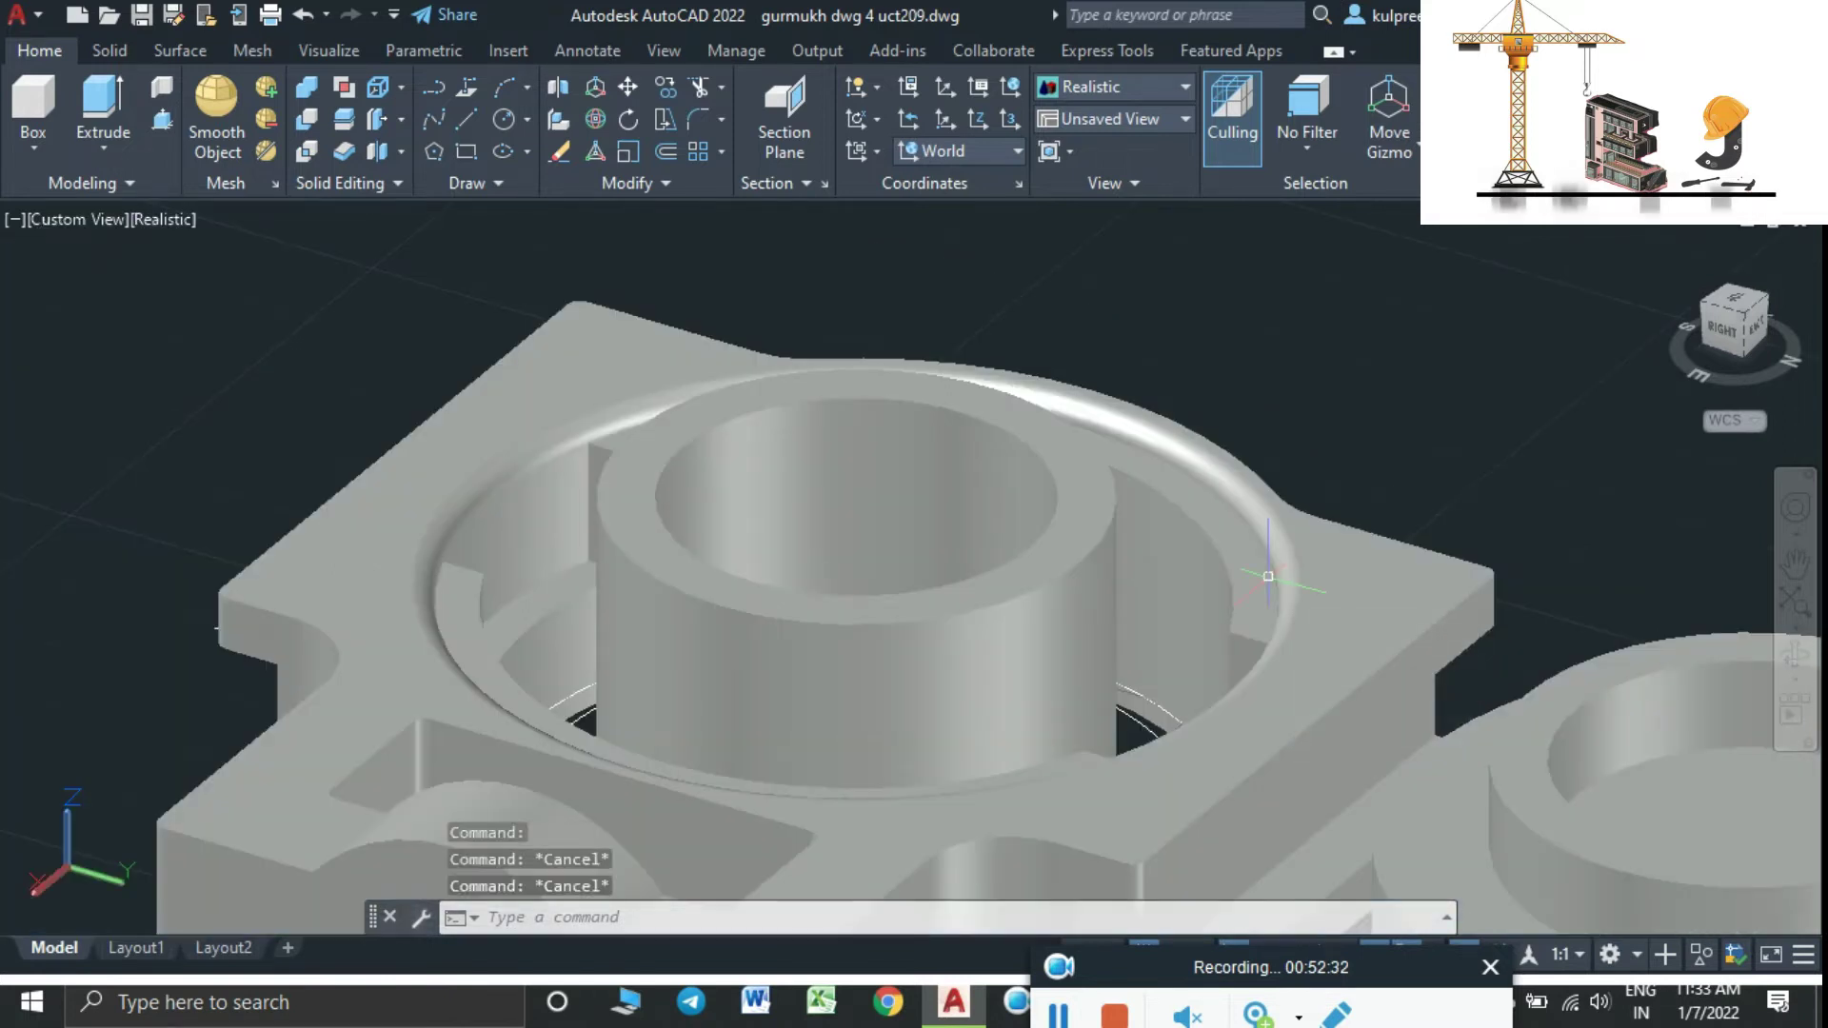
Orbit and zoom out around the united housing to inspect it
mouse_move(1242, 495)
shift+middle_down()
mouse_move(856, 612)
mouse_move(842, 571)
mouse_move(964, 572)
mouse_move(1070, 604)
mouse_move(1105, 675)
mouse_move(1107, 783)
mouse_move(1048, 758)
mouse_move(961, 671)
shift+middle_up()
click(962, 671)
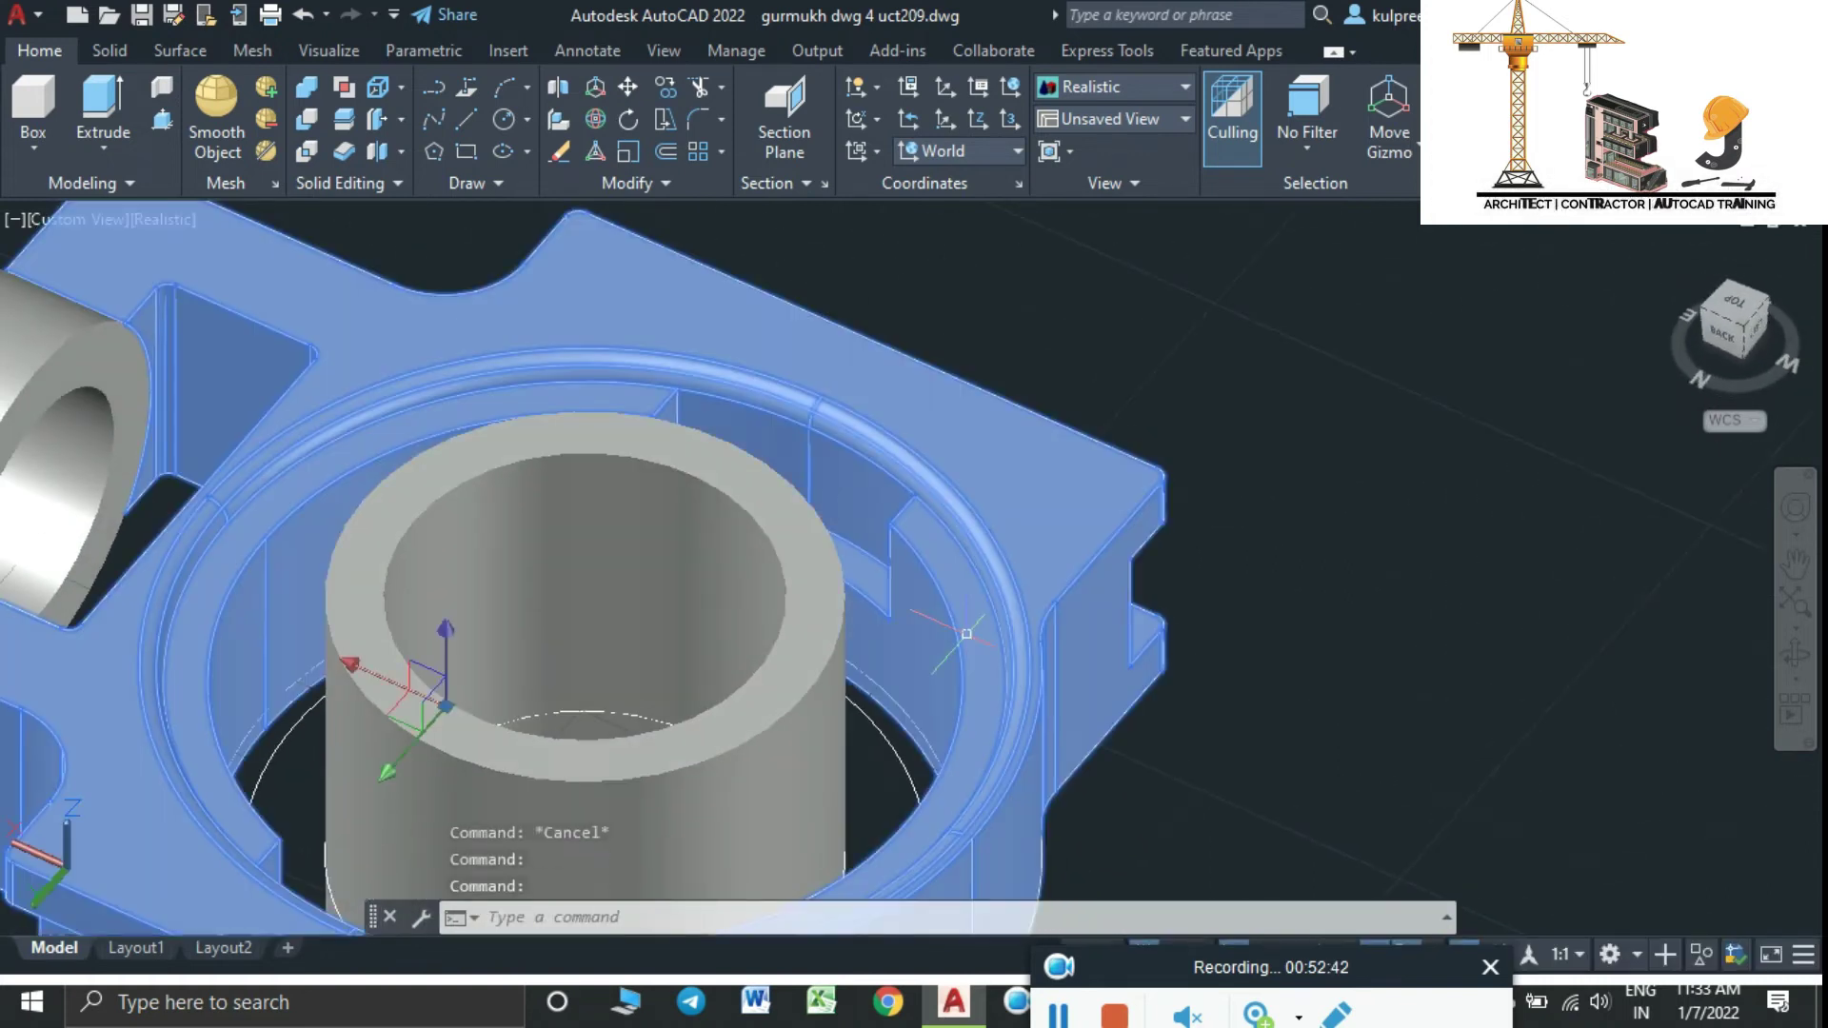
key(Escape)
scroll(967, 633, down, 3)
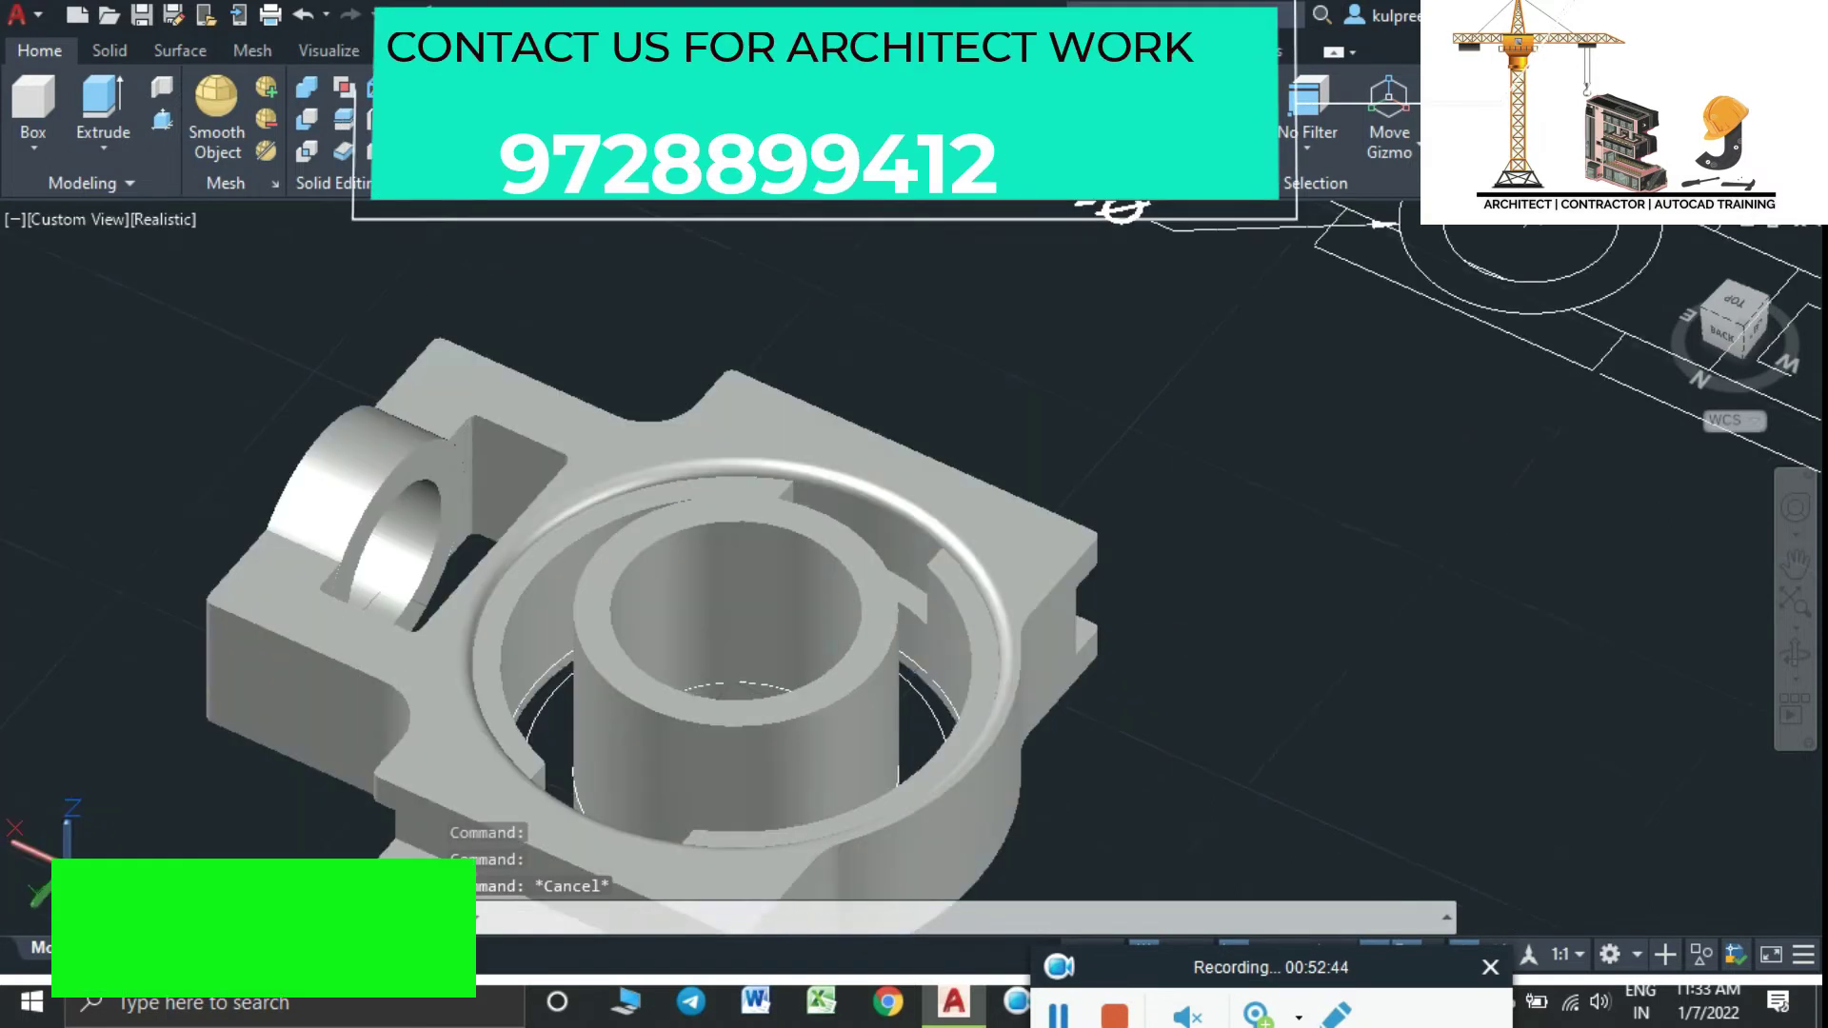
scroll(966, 633, down, 2)
scroll(966, 633, down, 2)
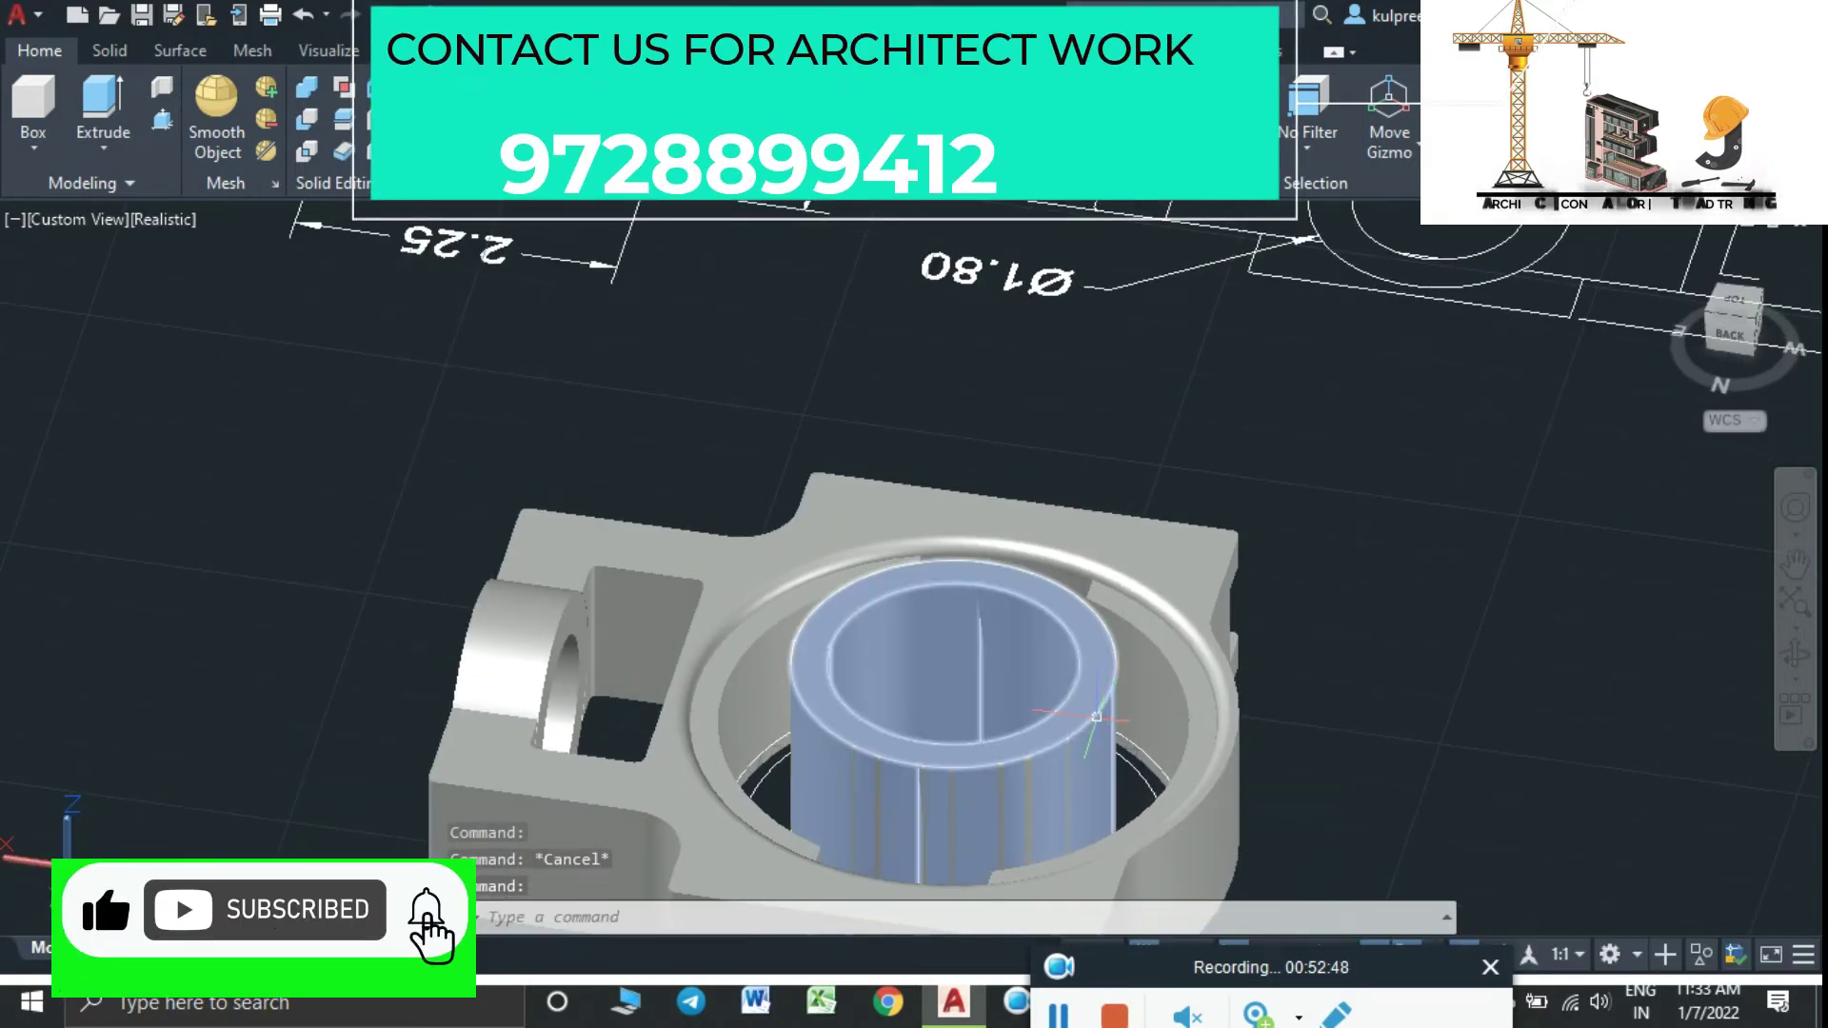
Orbit to a near-top view over the dimensioned concentric plan circles
mouse_move(1097, 716)
shift+middle_down()
mouse_move(1285, 727)
mouse_move(1090, 744)
shift+middle_up()
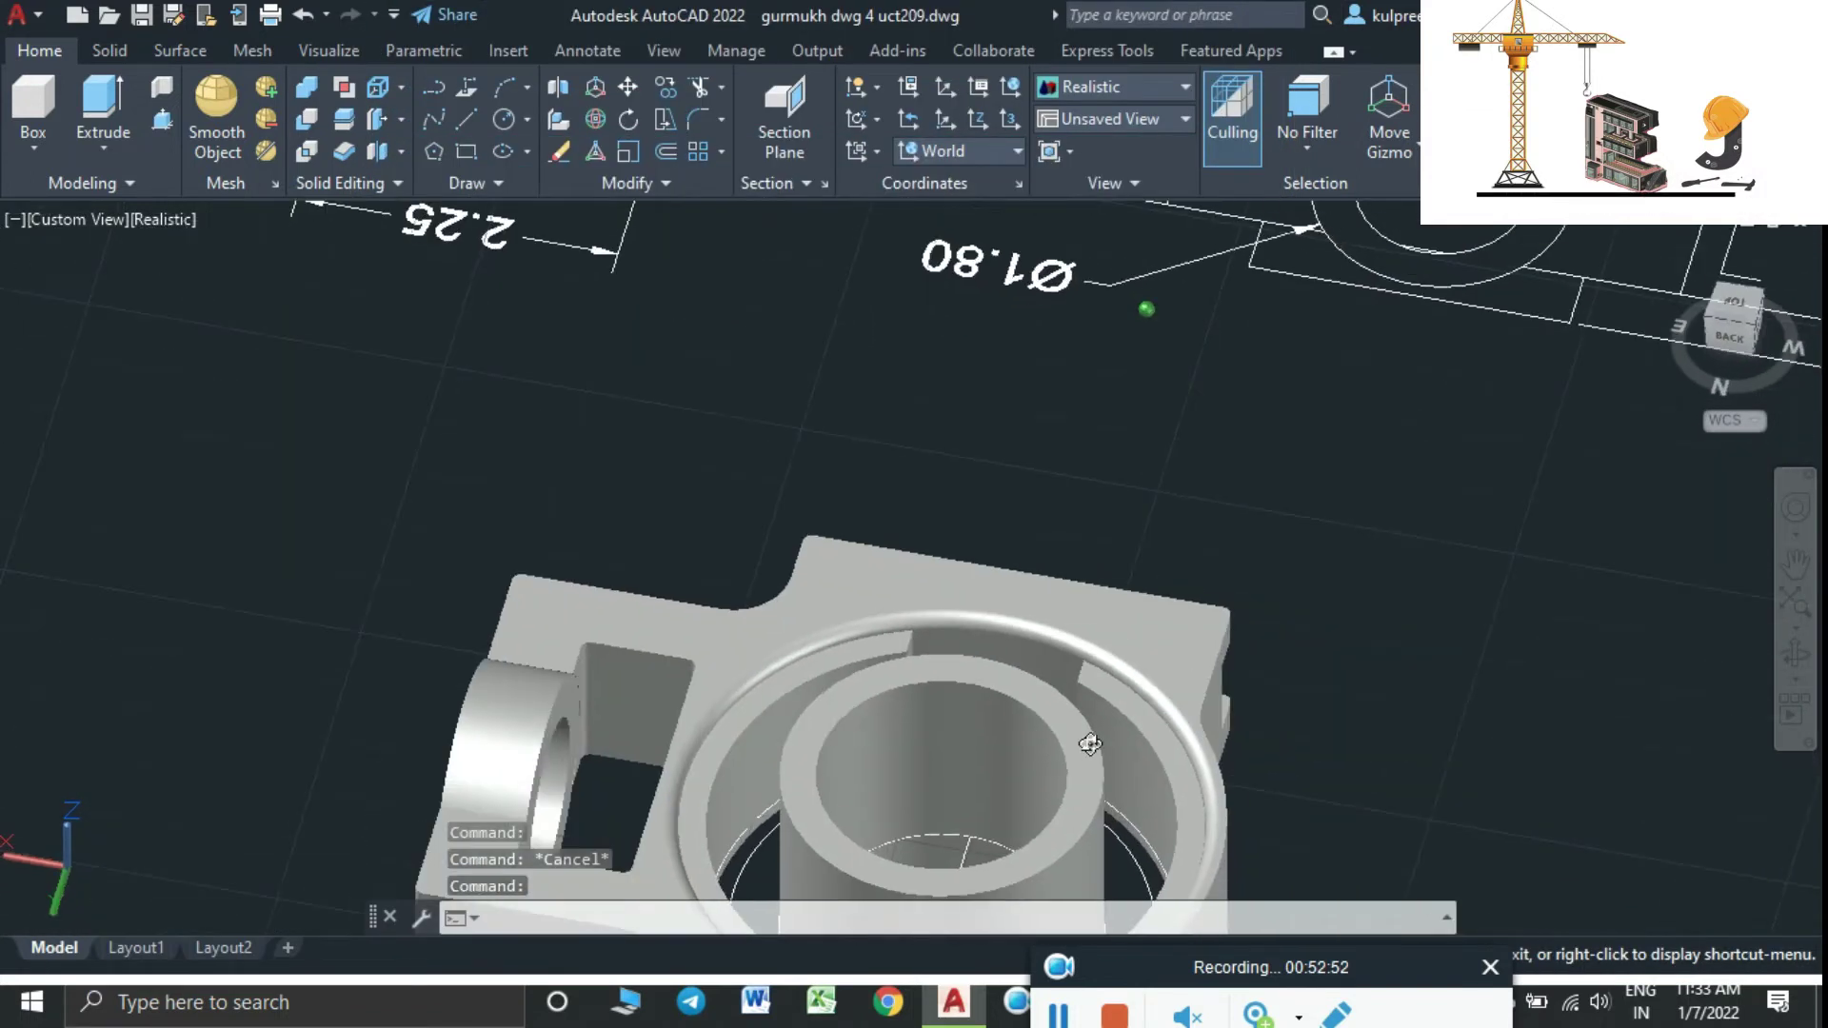
shift+middle_drag(1090, 744, 1090, 744)
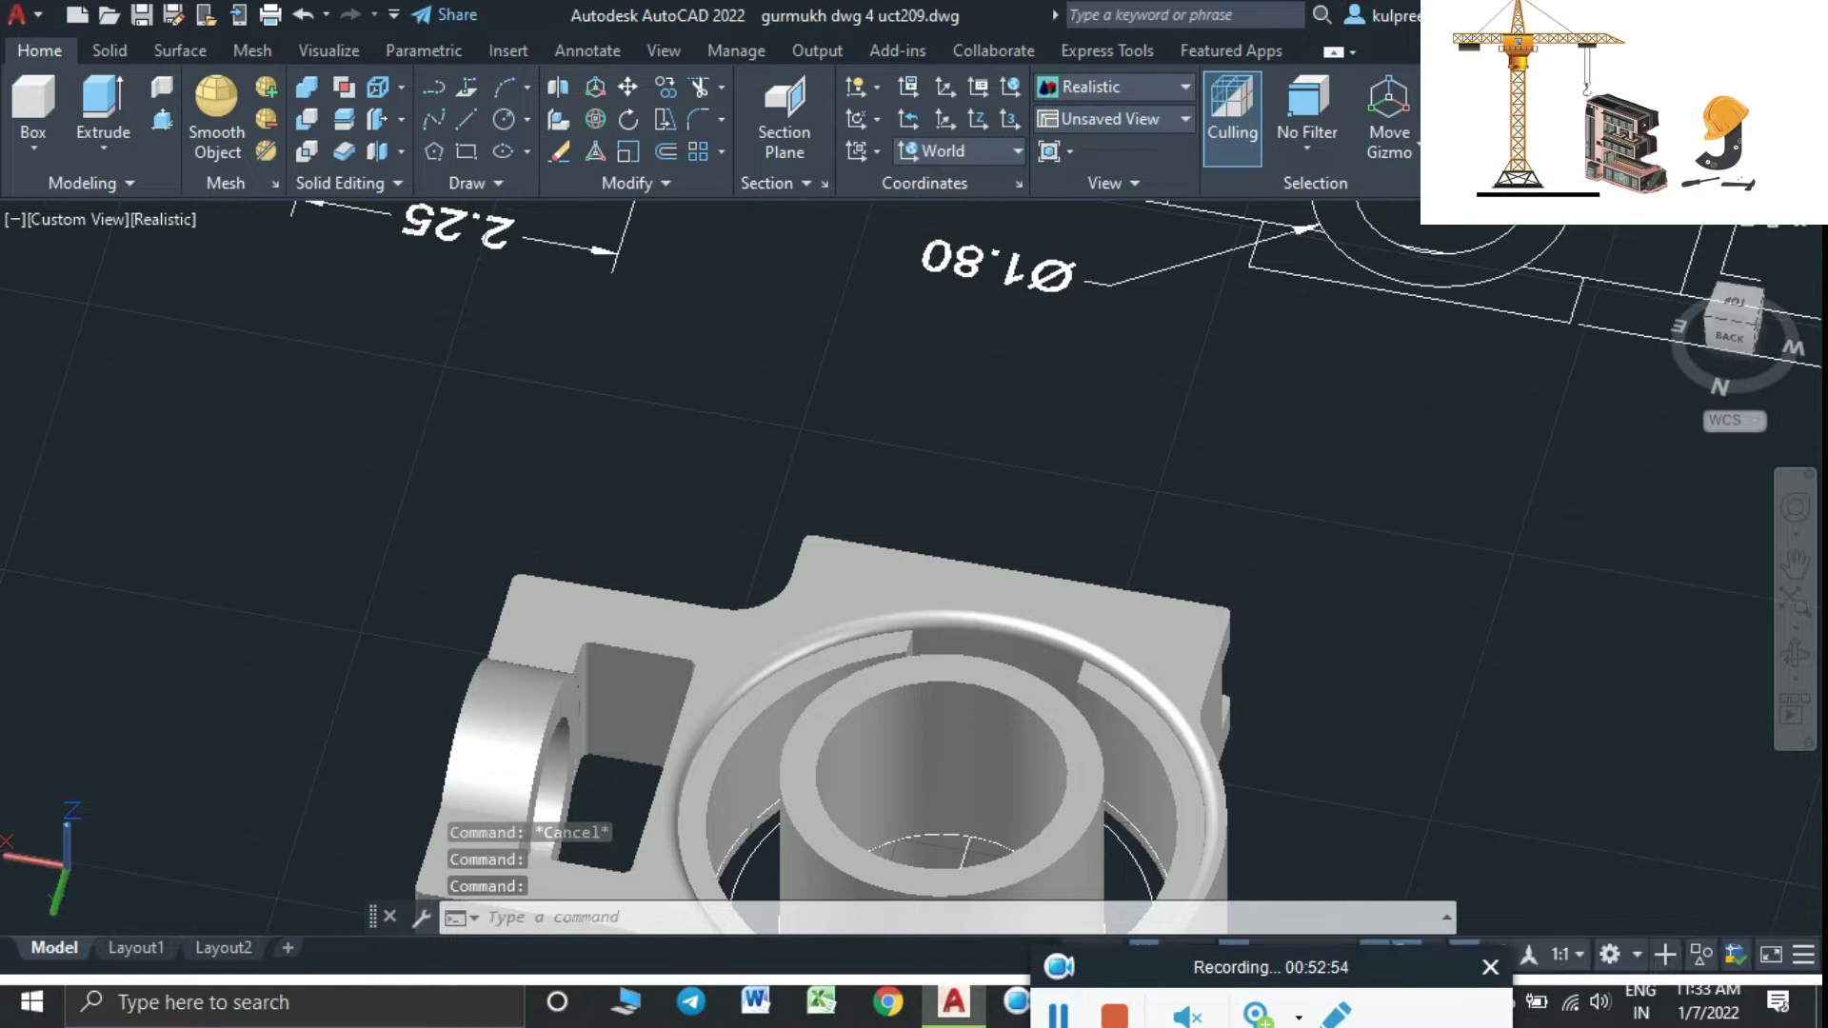
scroll(874, 712, up, 2)
scroll(867, 699, up, 2)
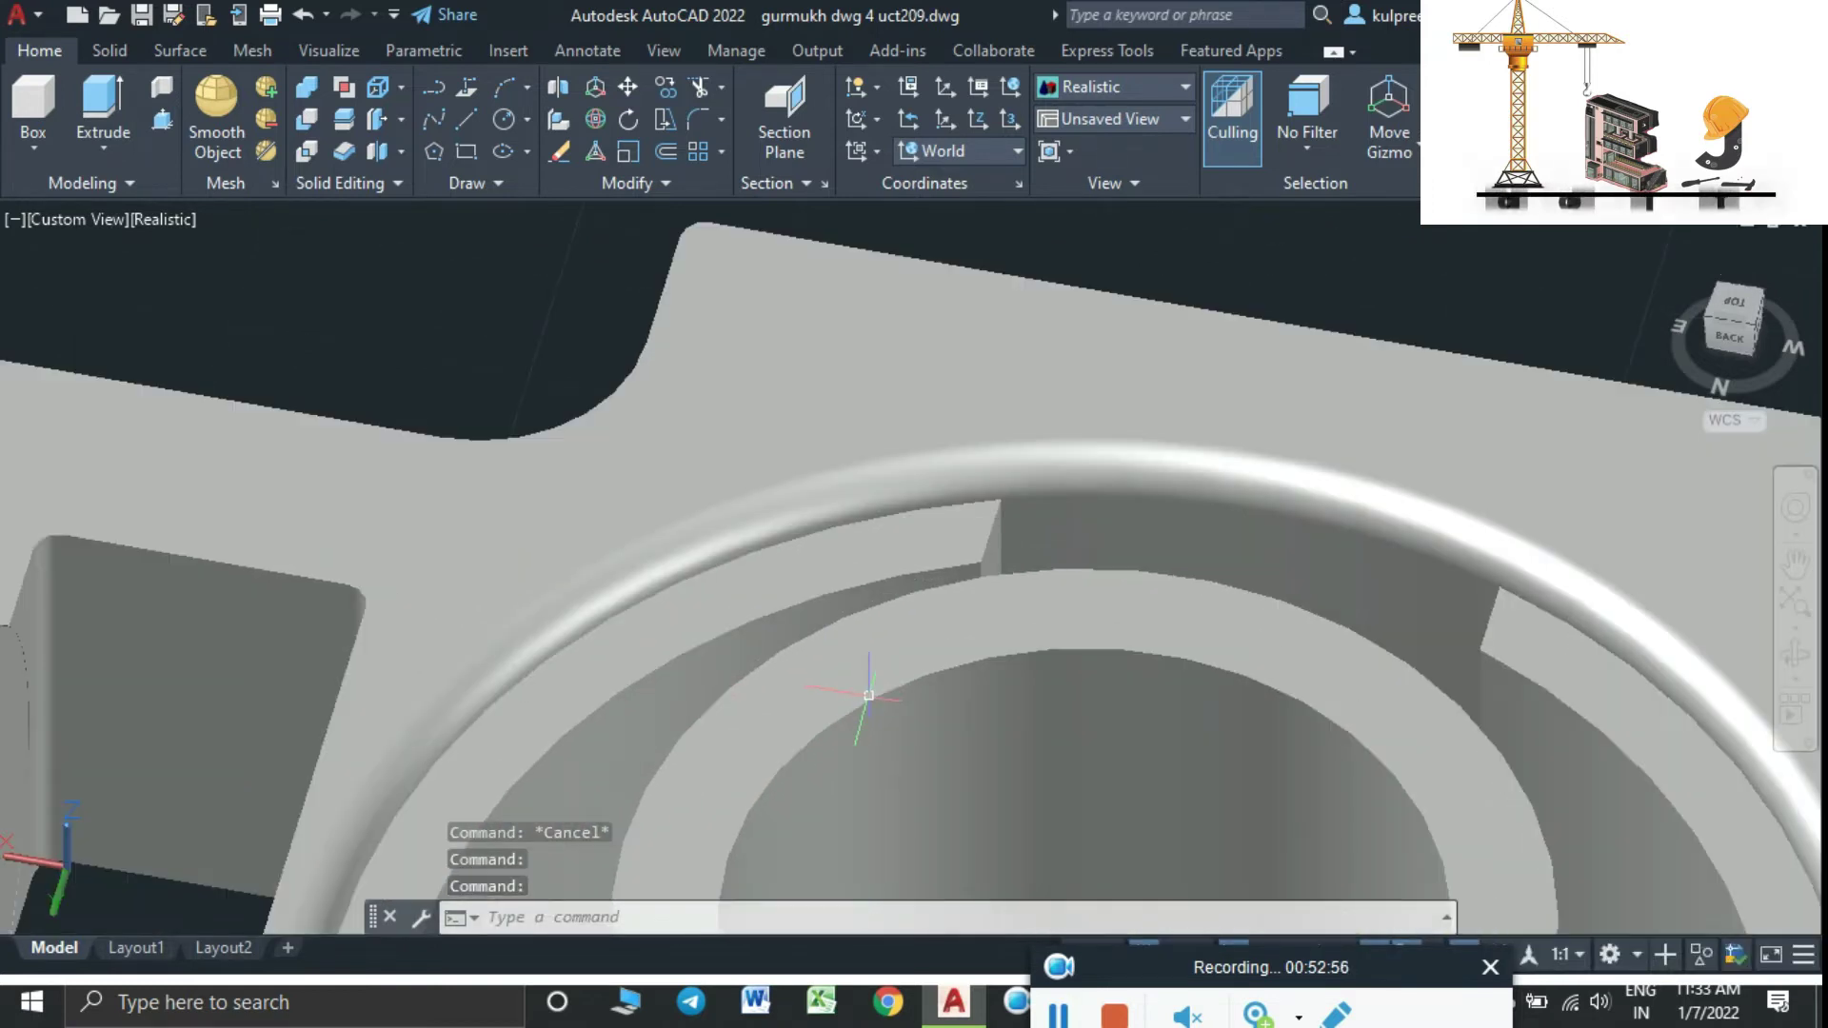
scroll(857, 609, down, 2)
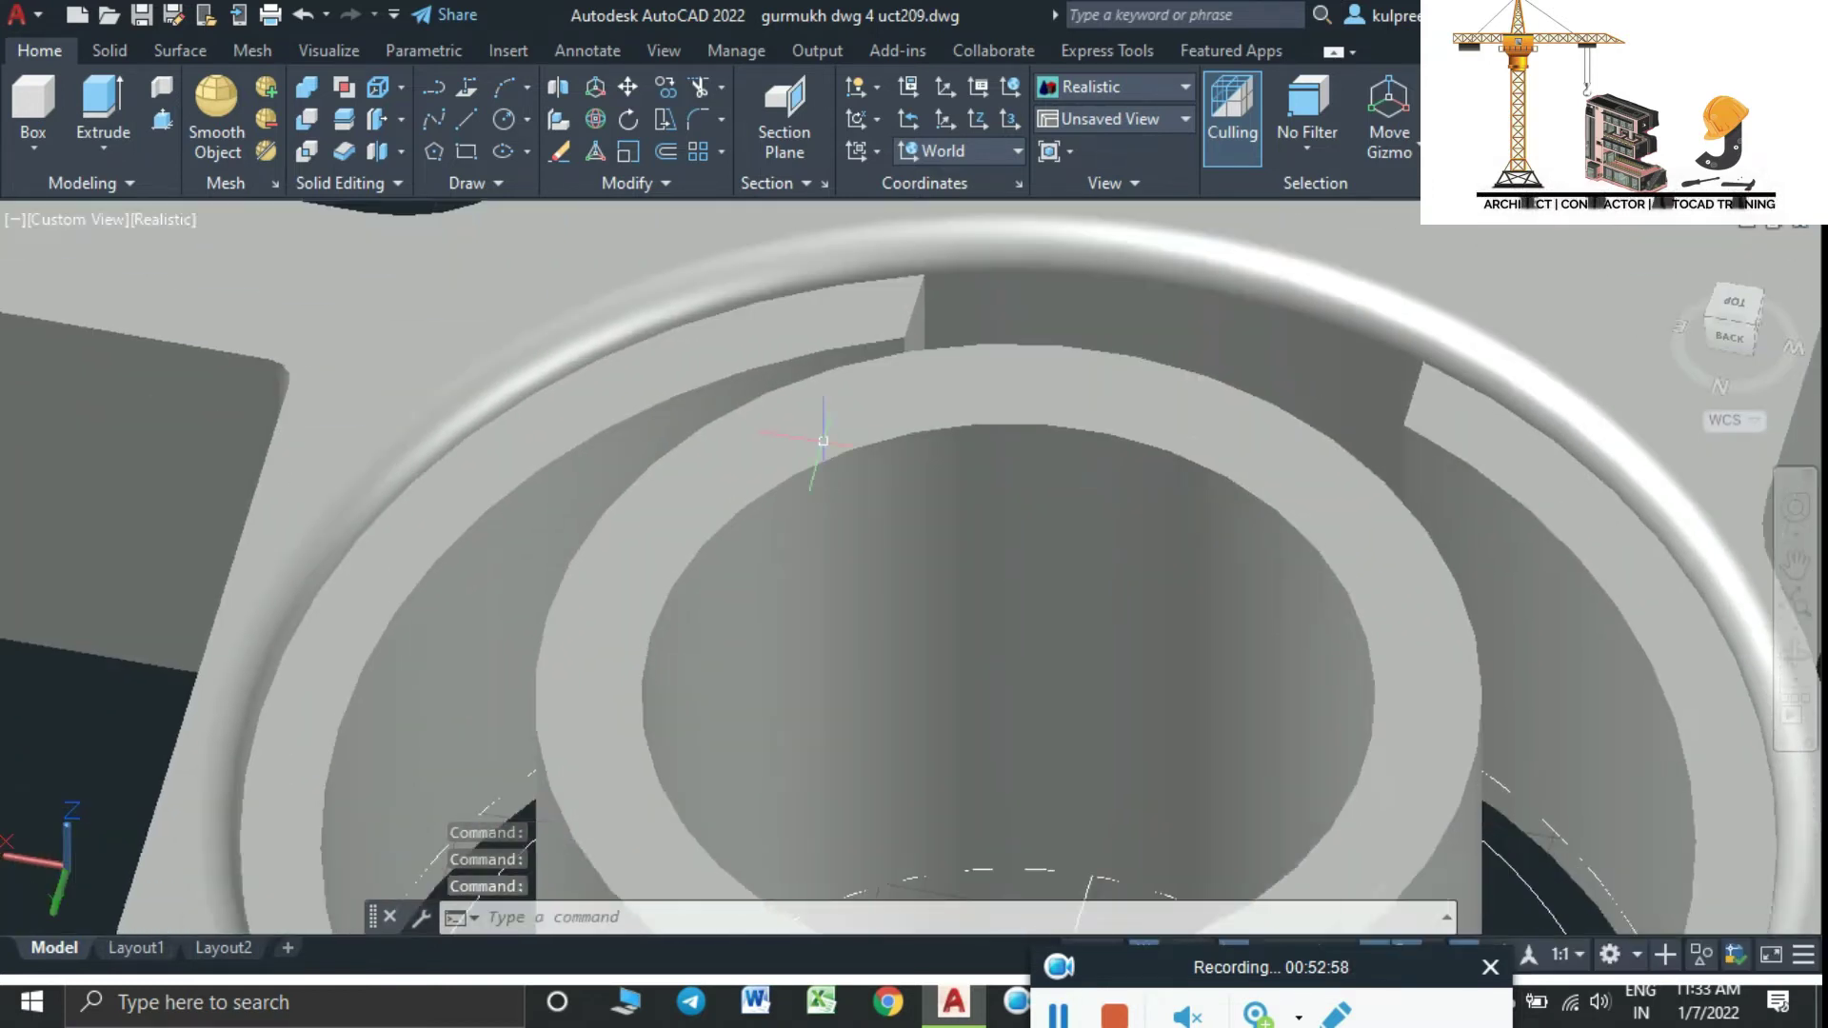
scroll(867, 581, down, 3)
mouse_move(988, 505)
shift+middle_down()
mouse_move(1009, 714)
mouse_move(991, 556)
shift+middle_up()
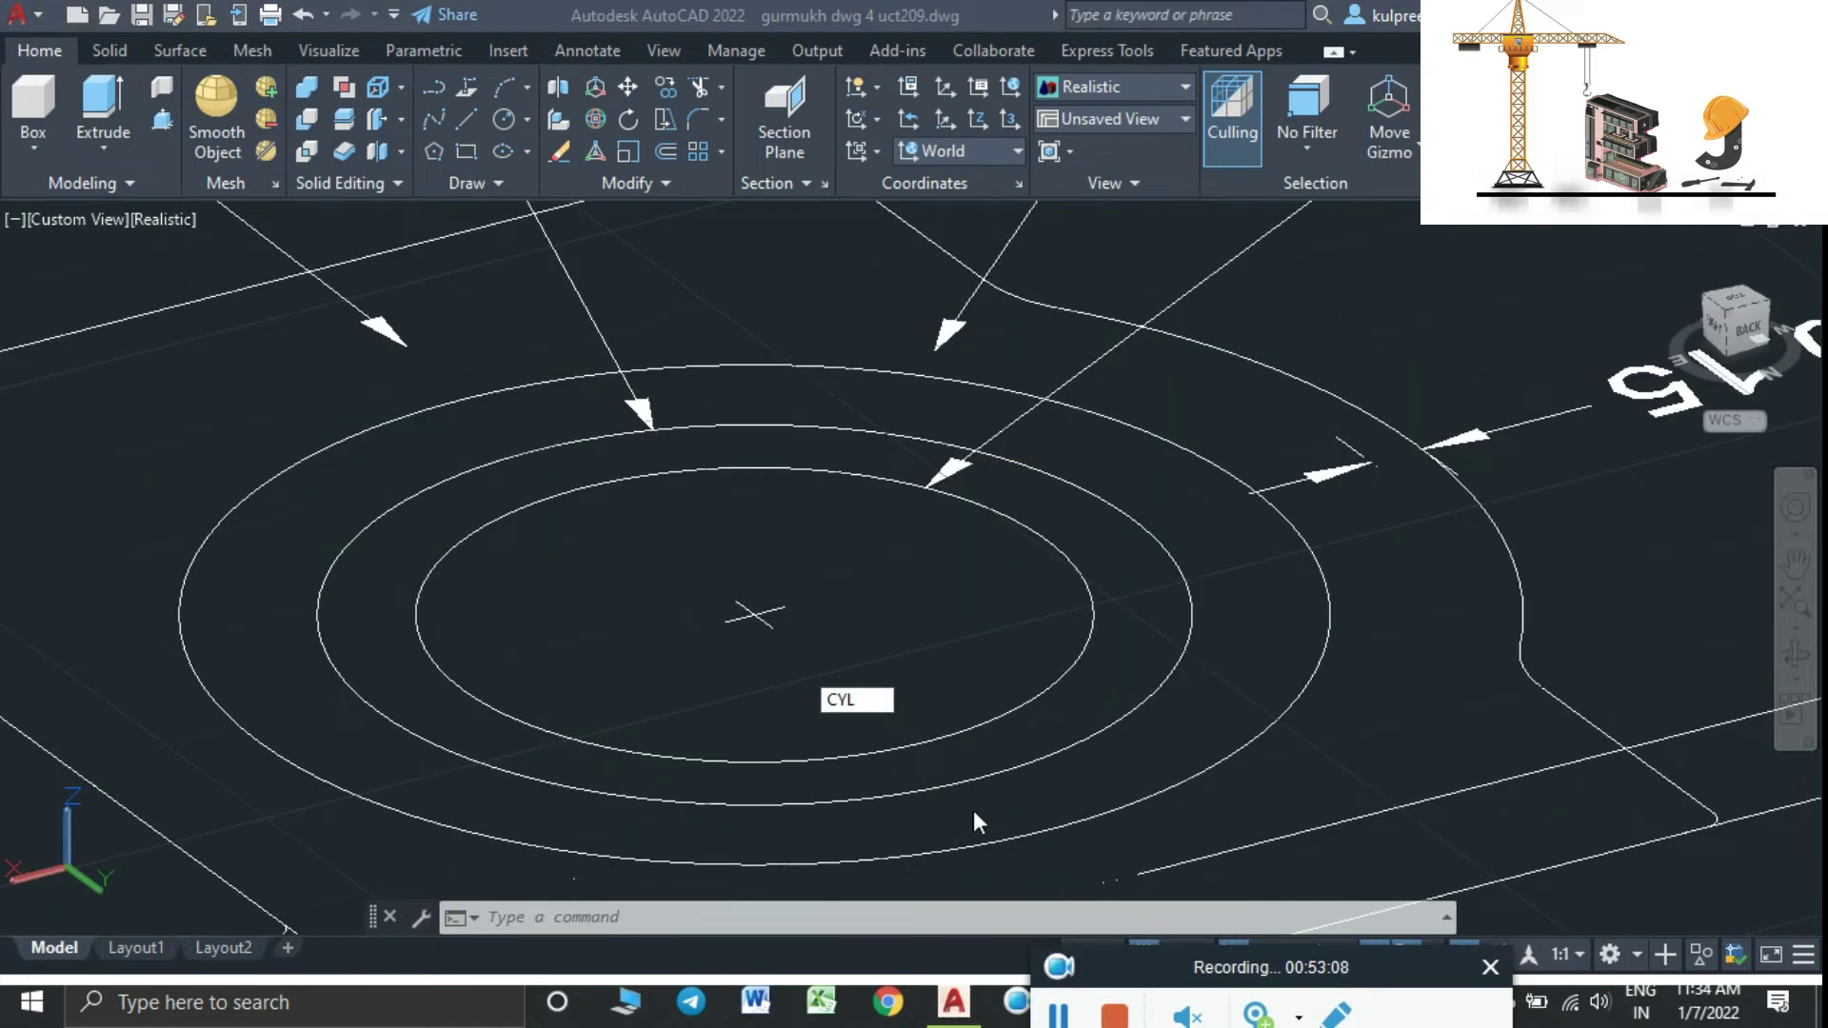
Draw a cylinder centred on the plan circles and switch to 2D Wireframe
click(784, 641)
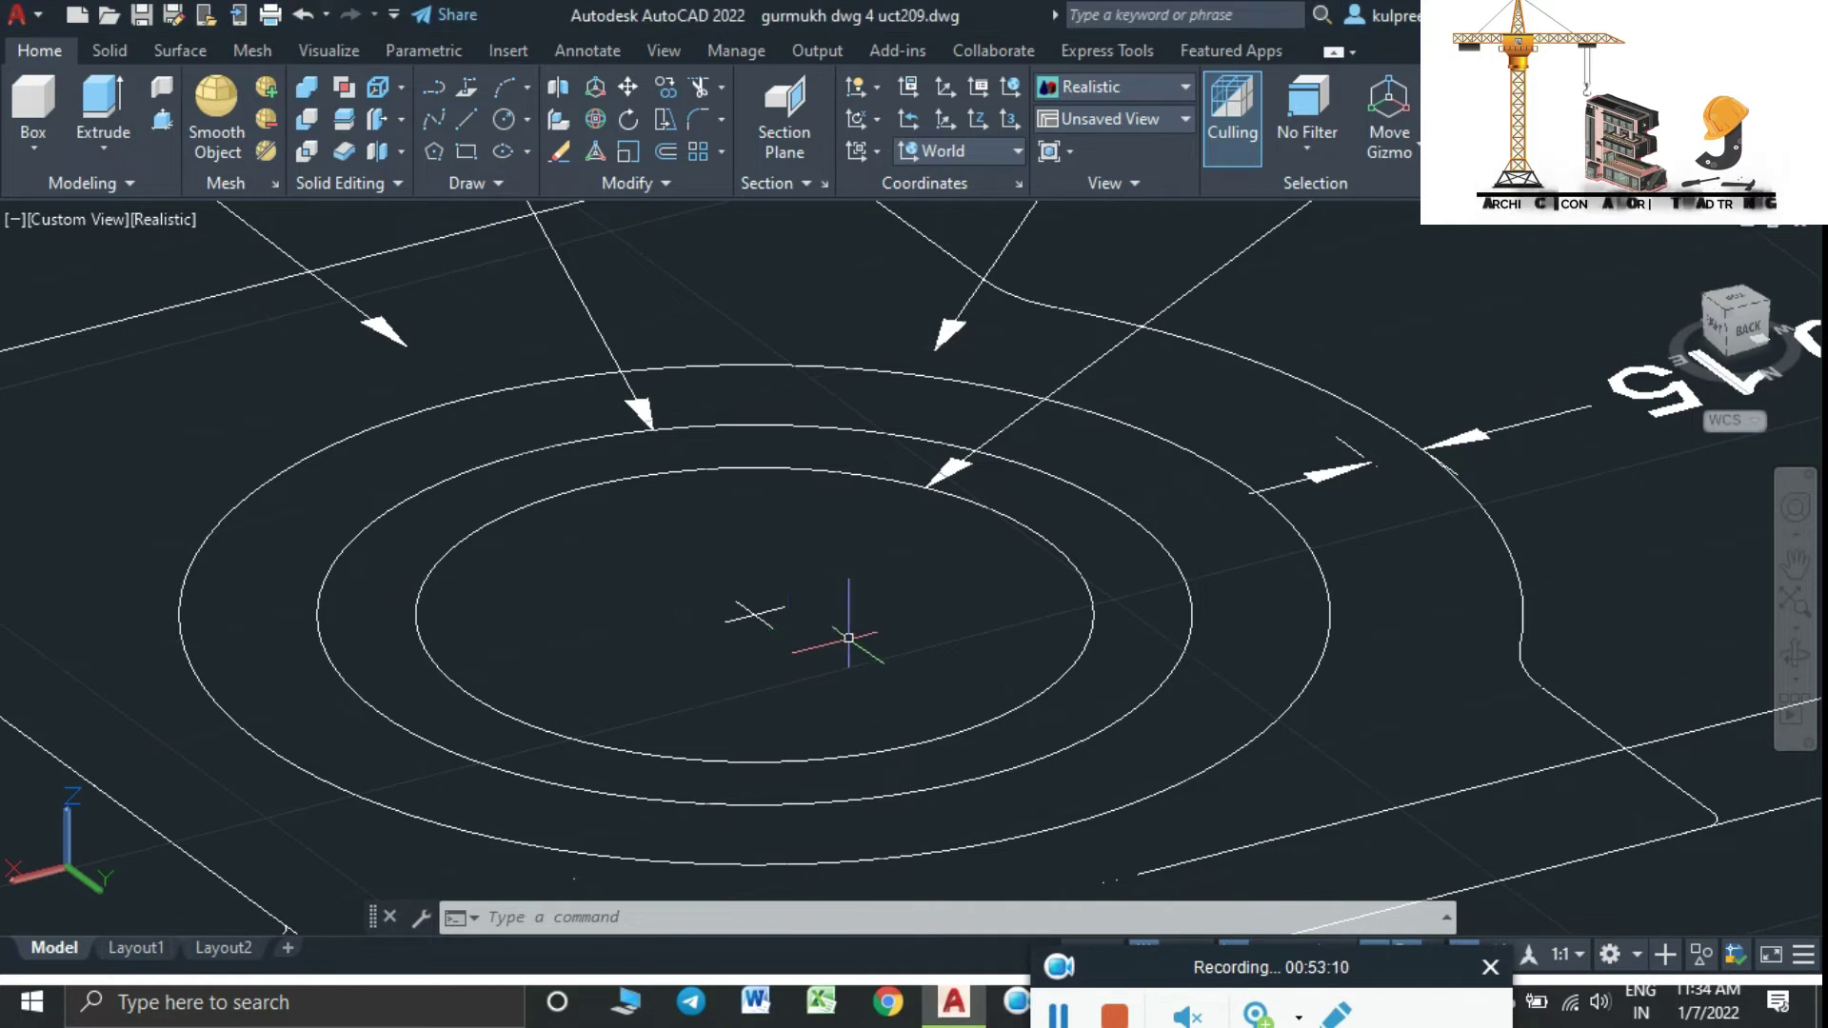
text(Cy)
key(Return)
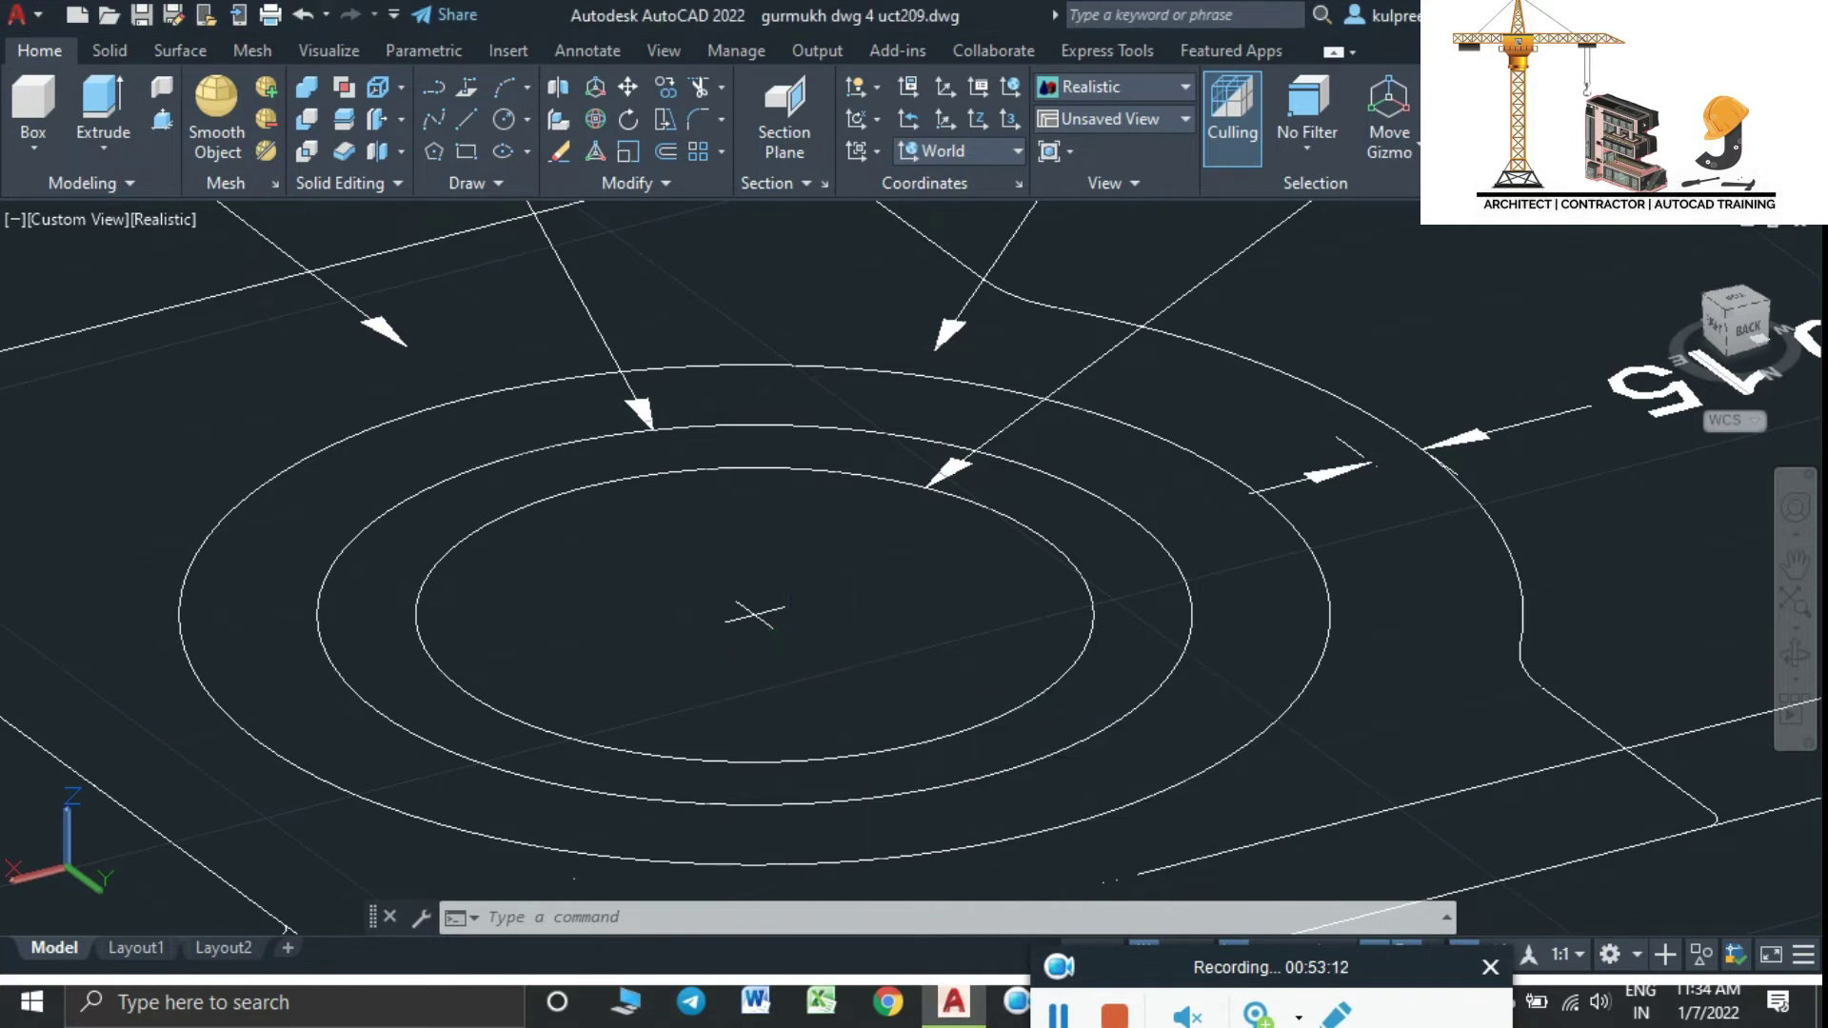
click(753, 614)
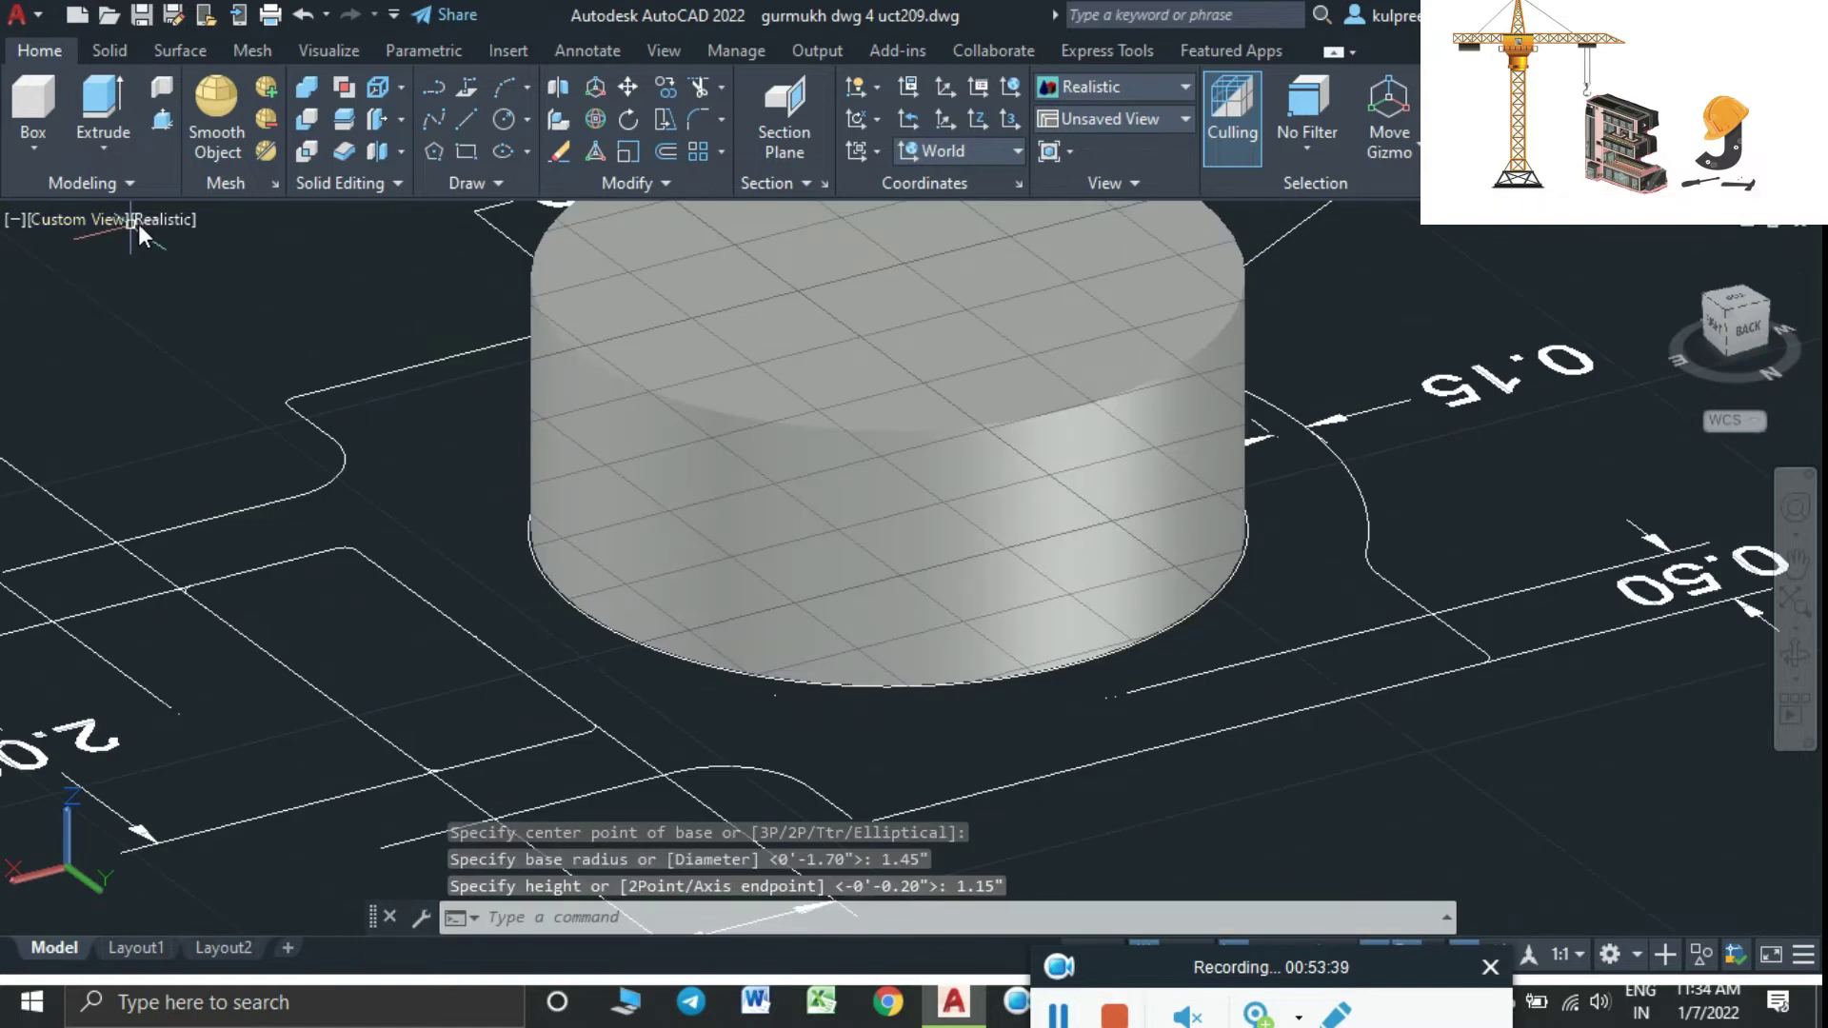
click(140, 223)
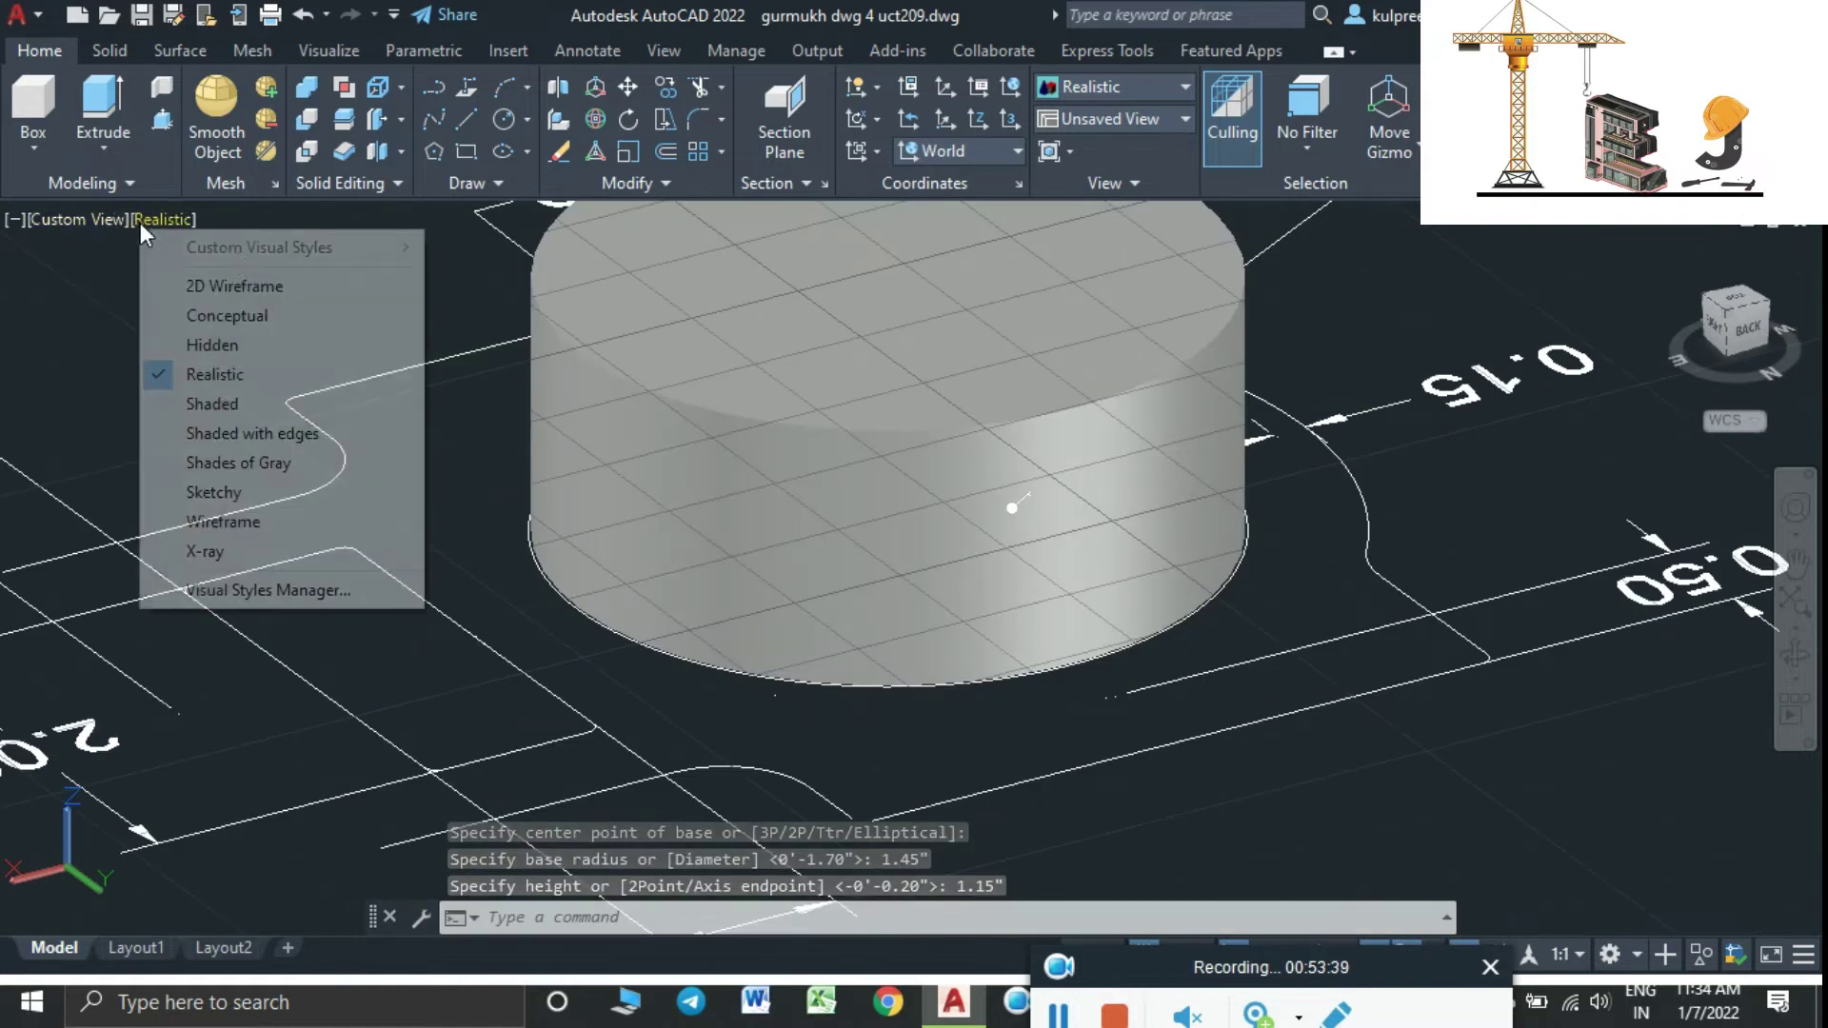
click(257, 287)
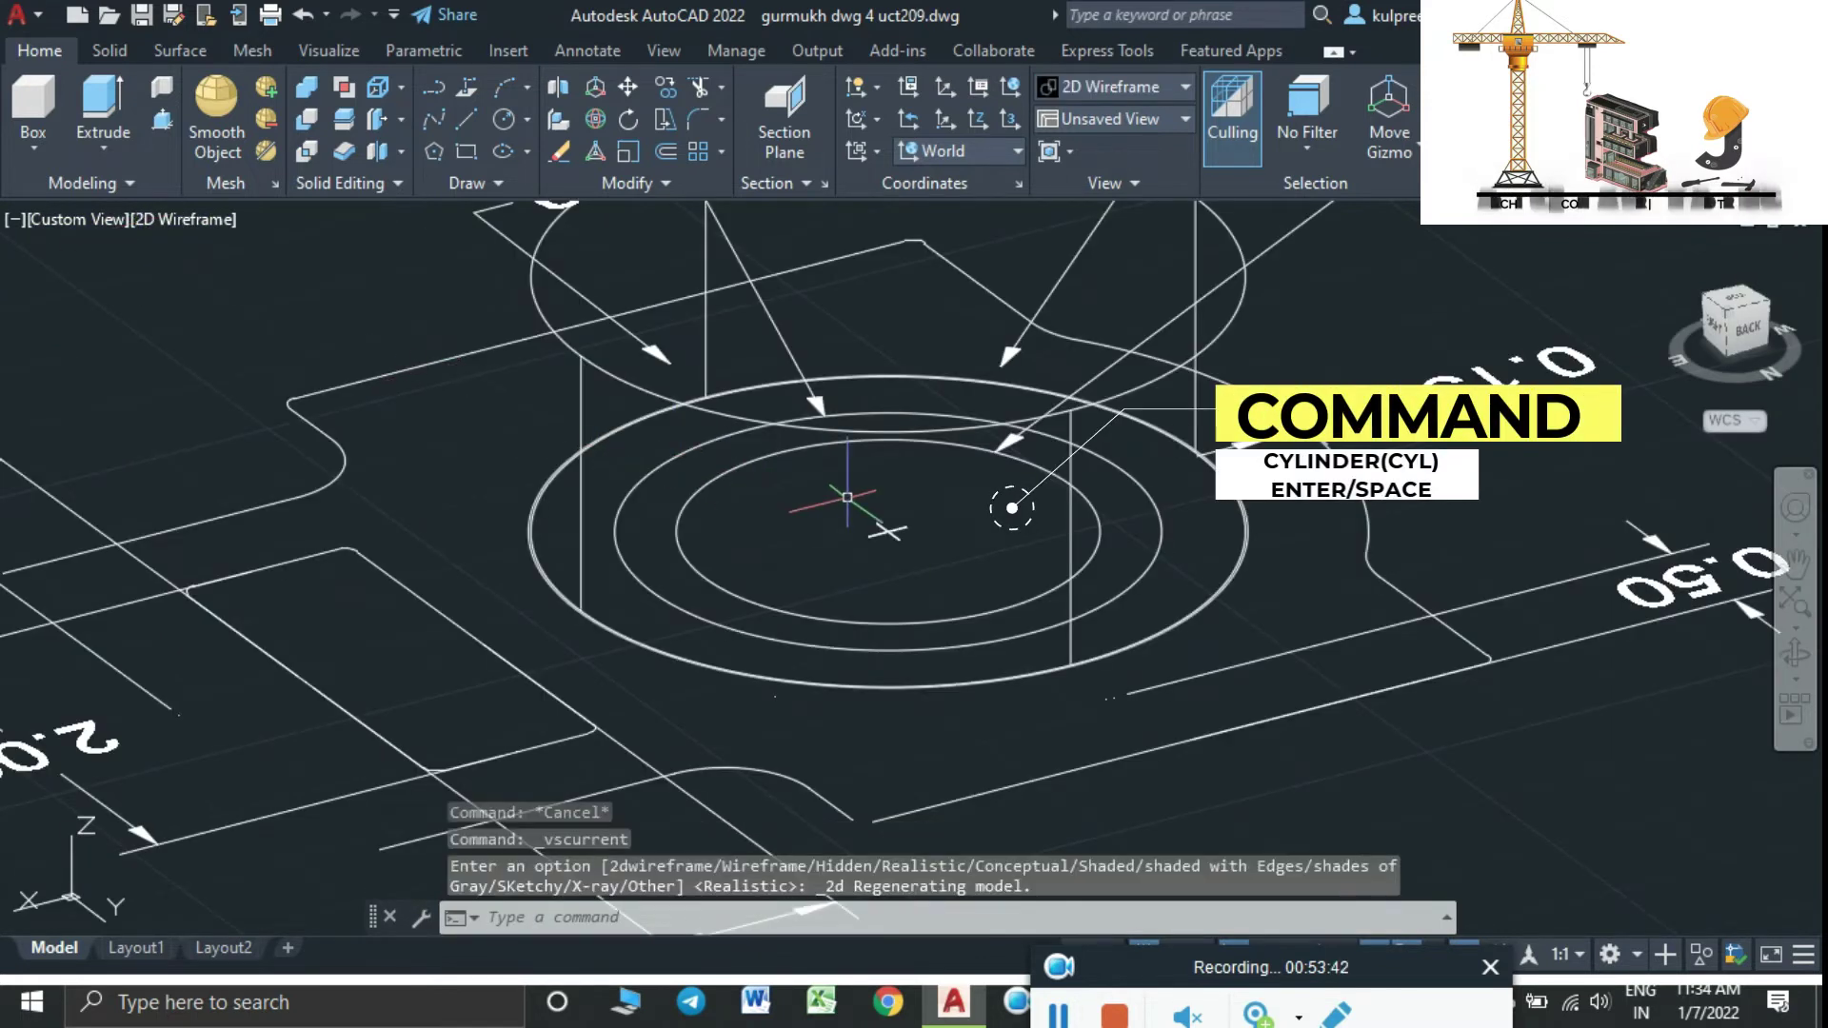
Add an inner cylinder of radius 1.11 and height 1.15, then set X-ray style
text(c)
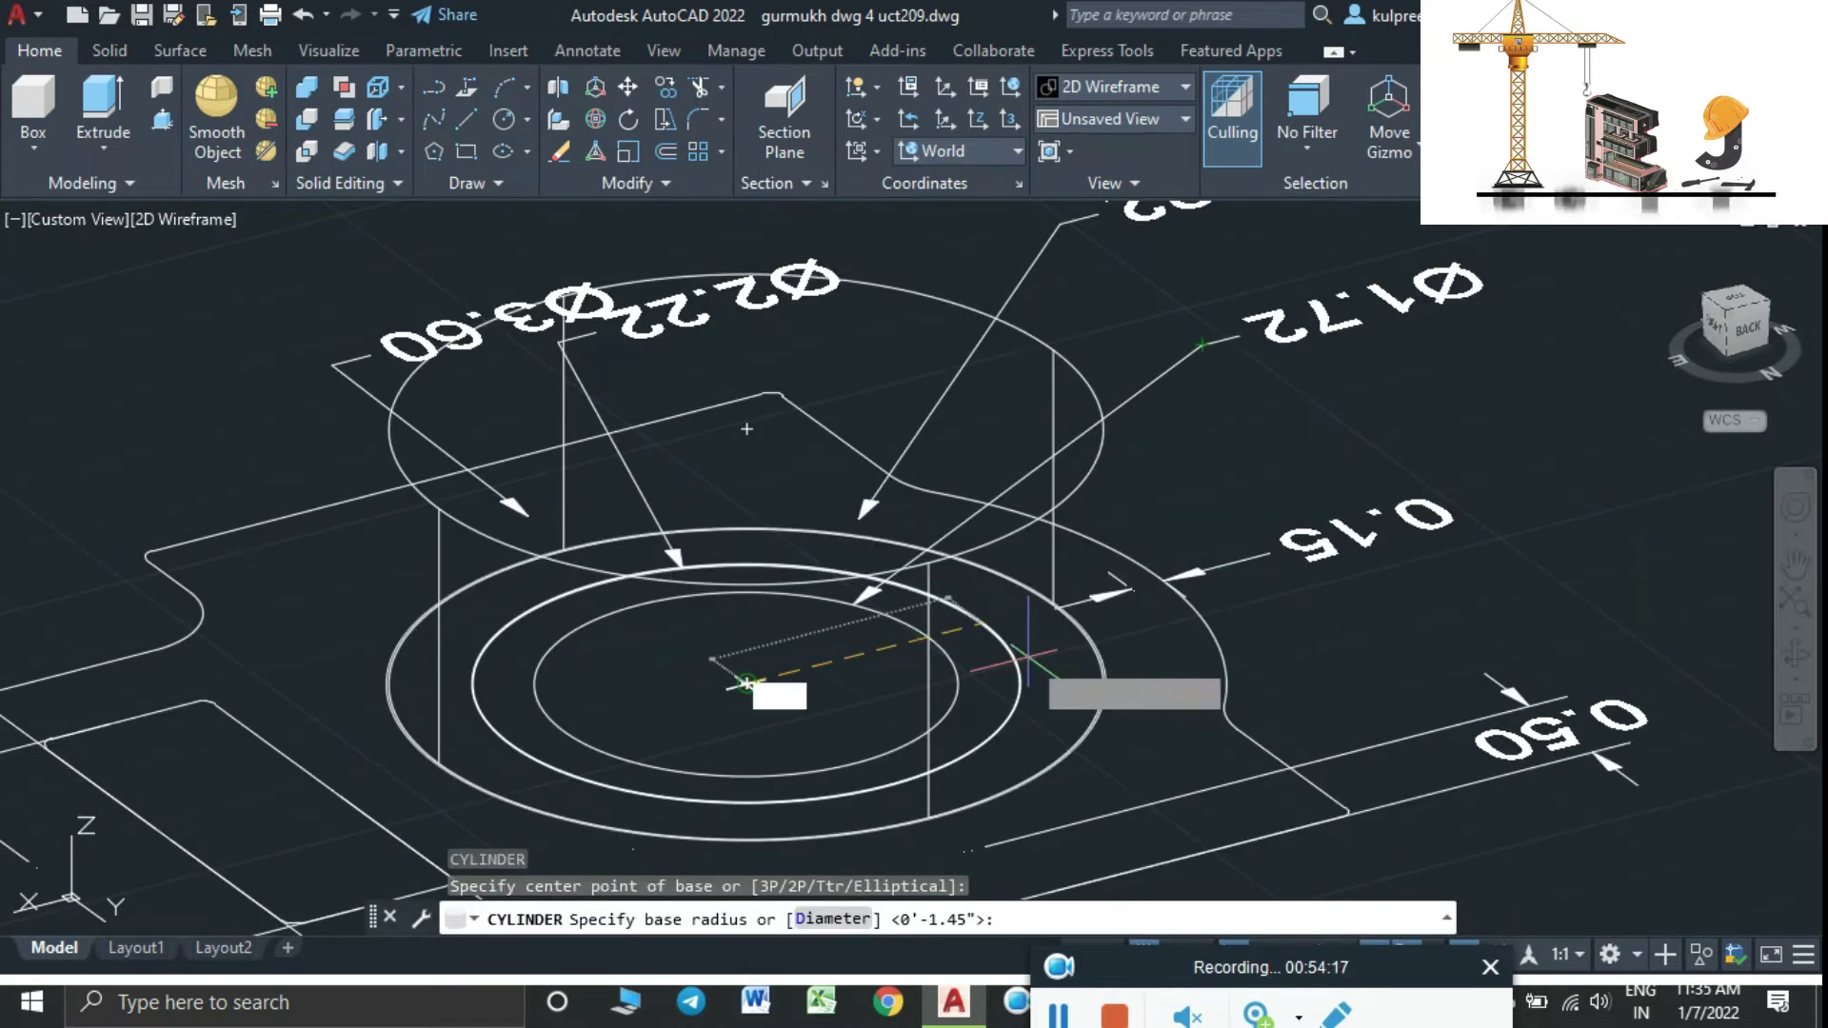
key(Return)
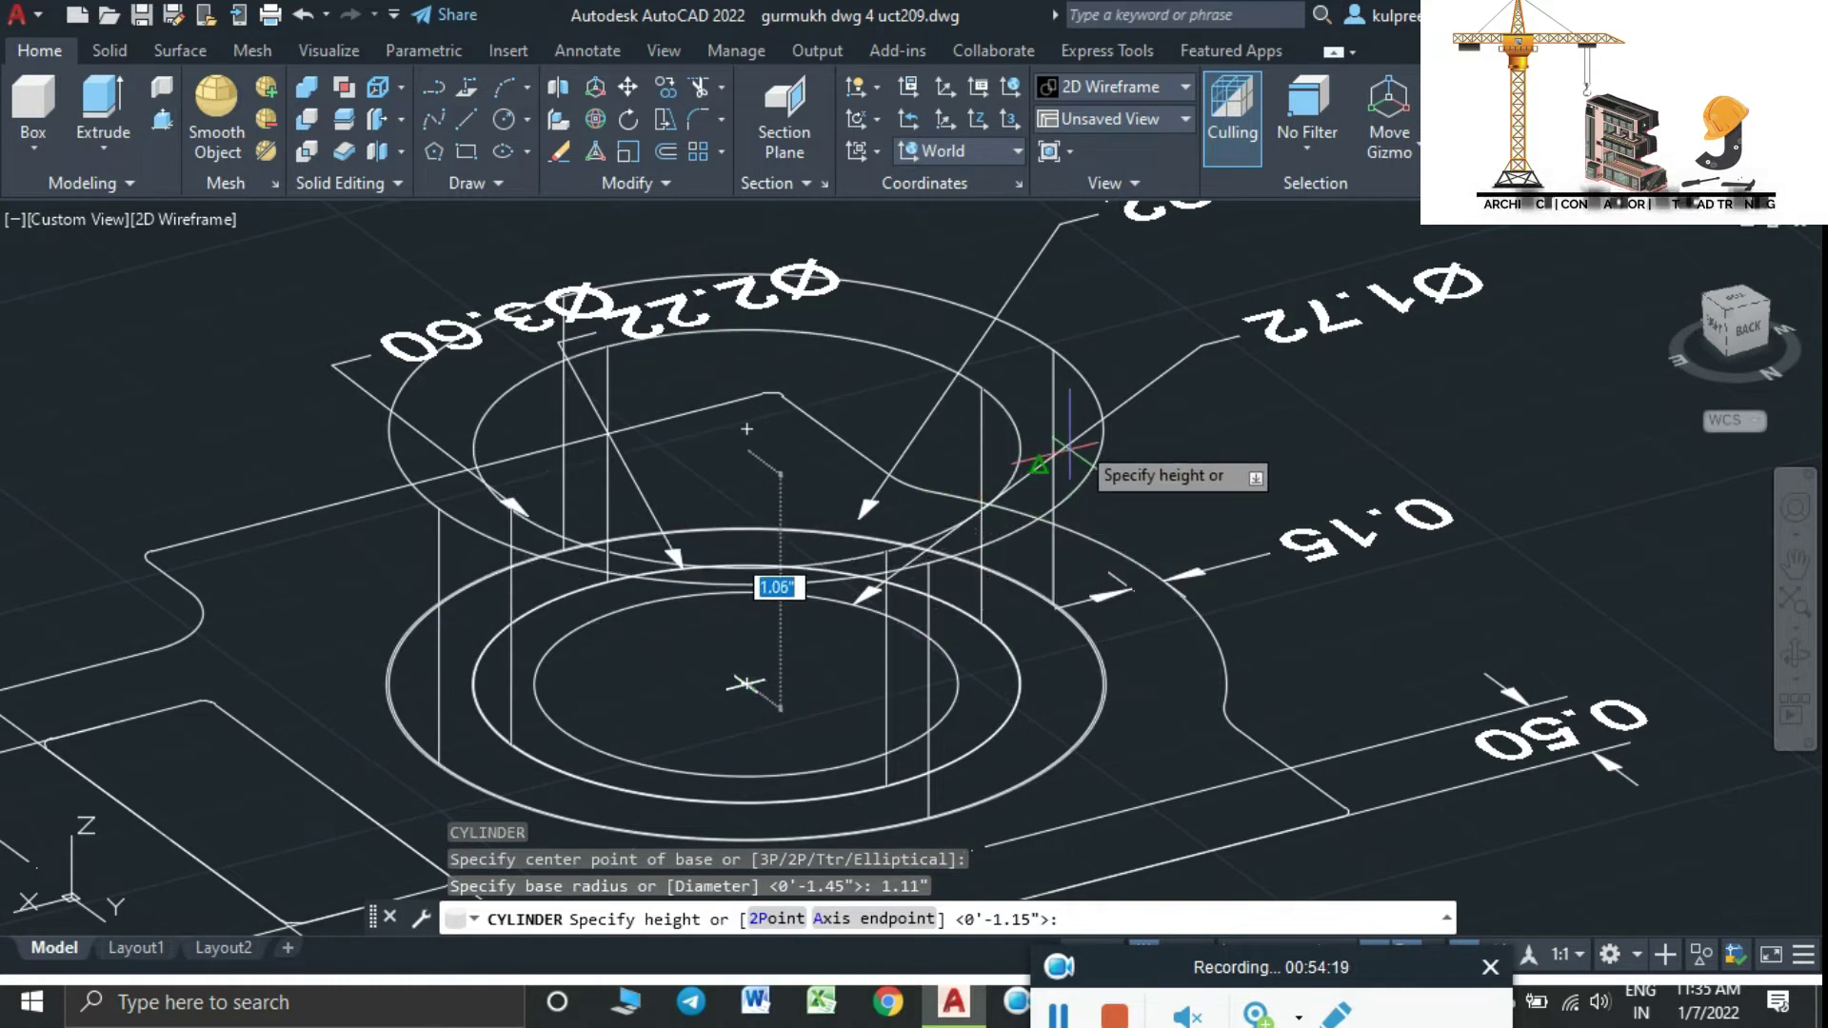
click(744, 426)
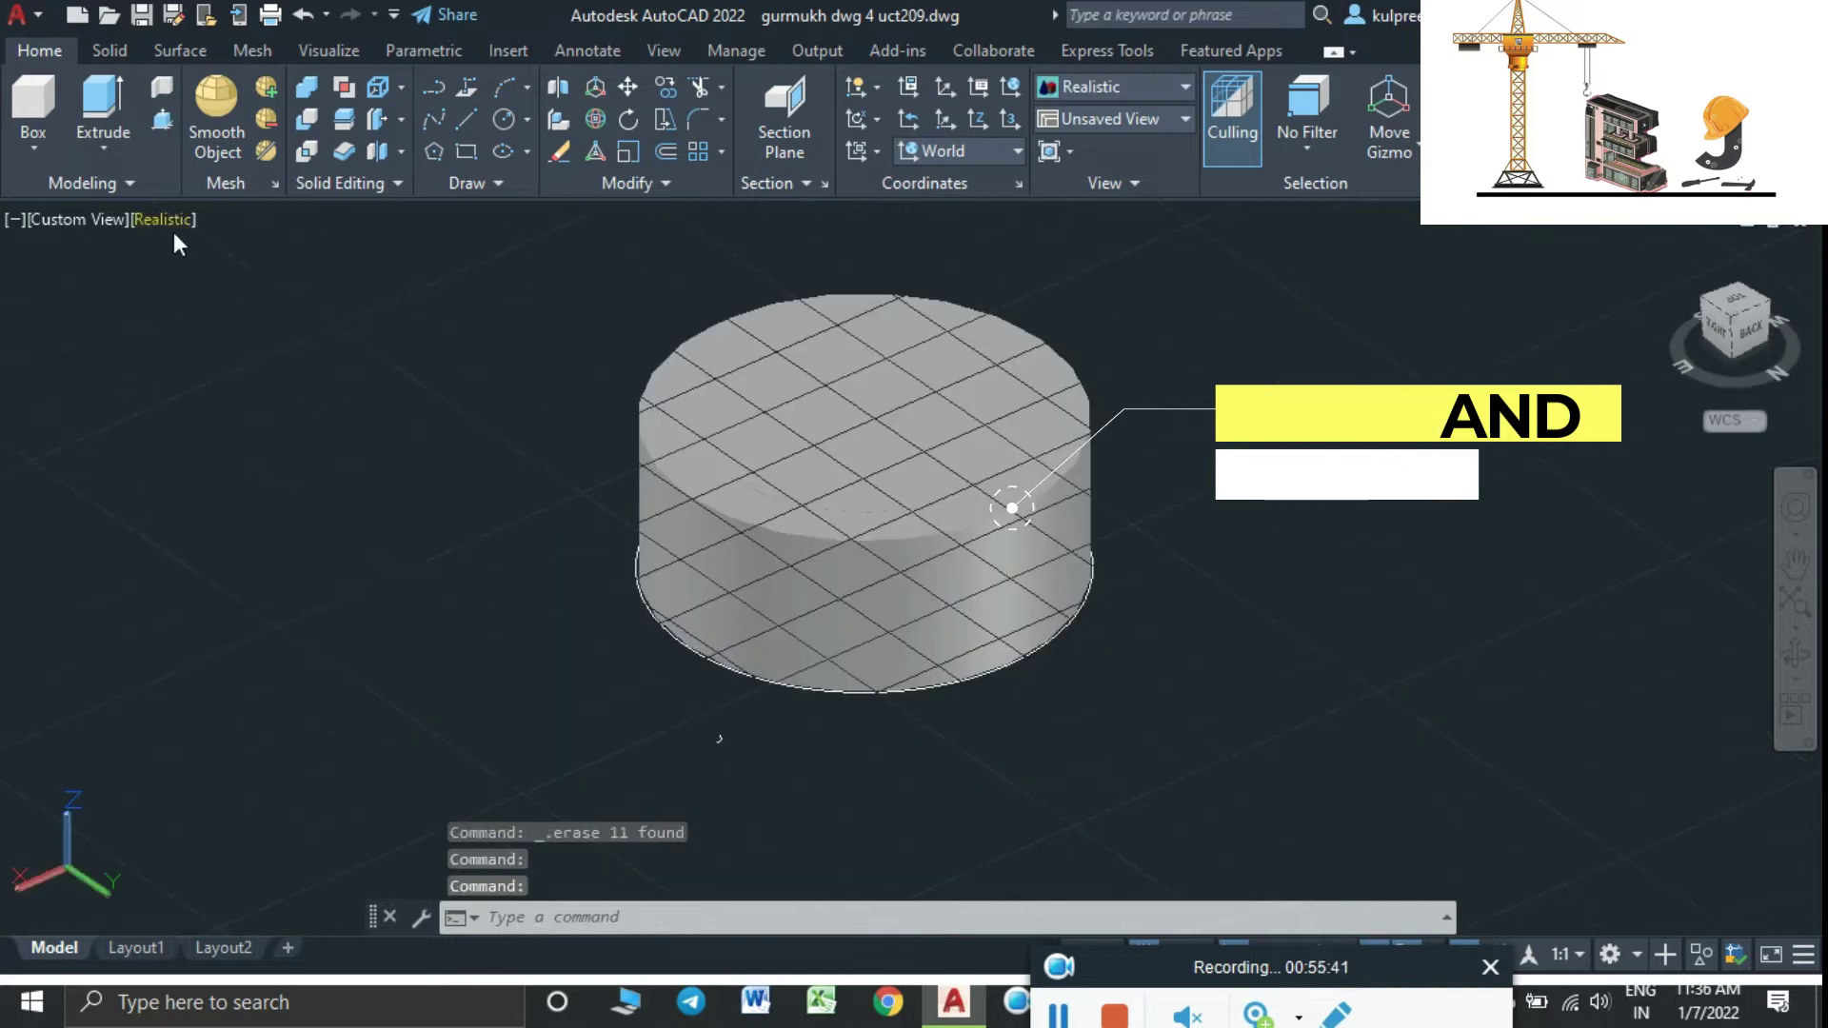
click(171, 220)
click(238, 550)
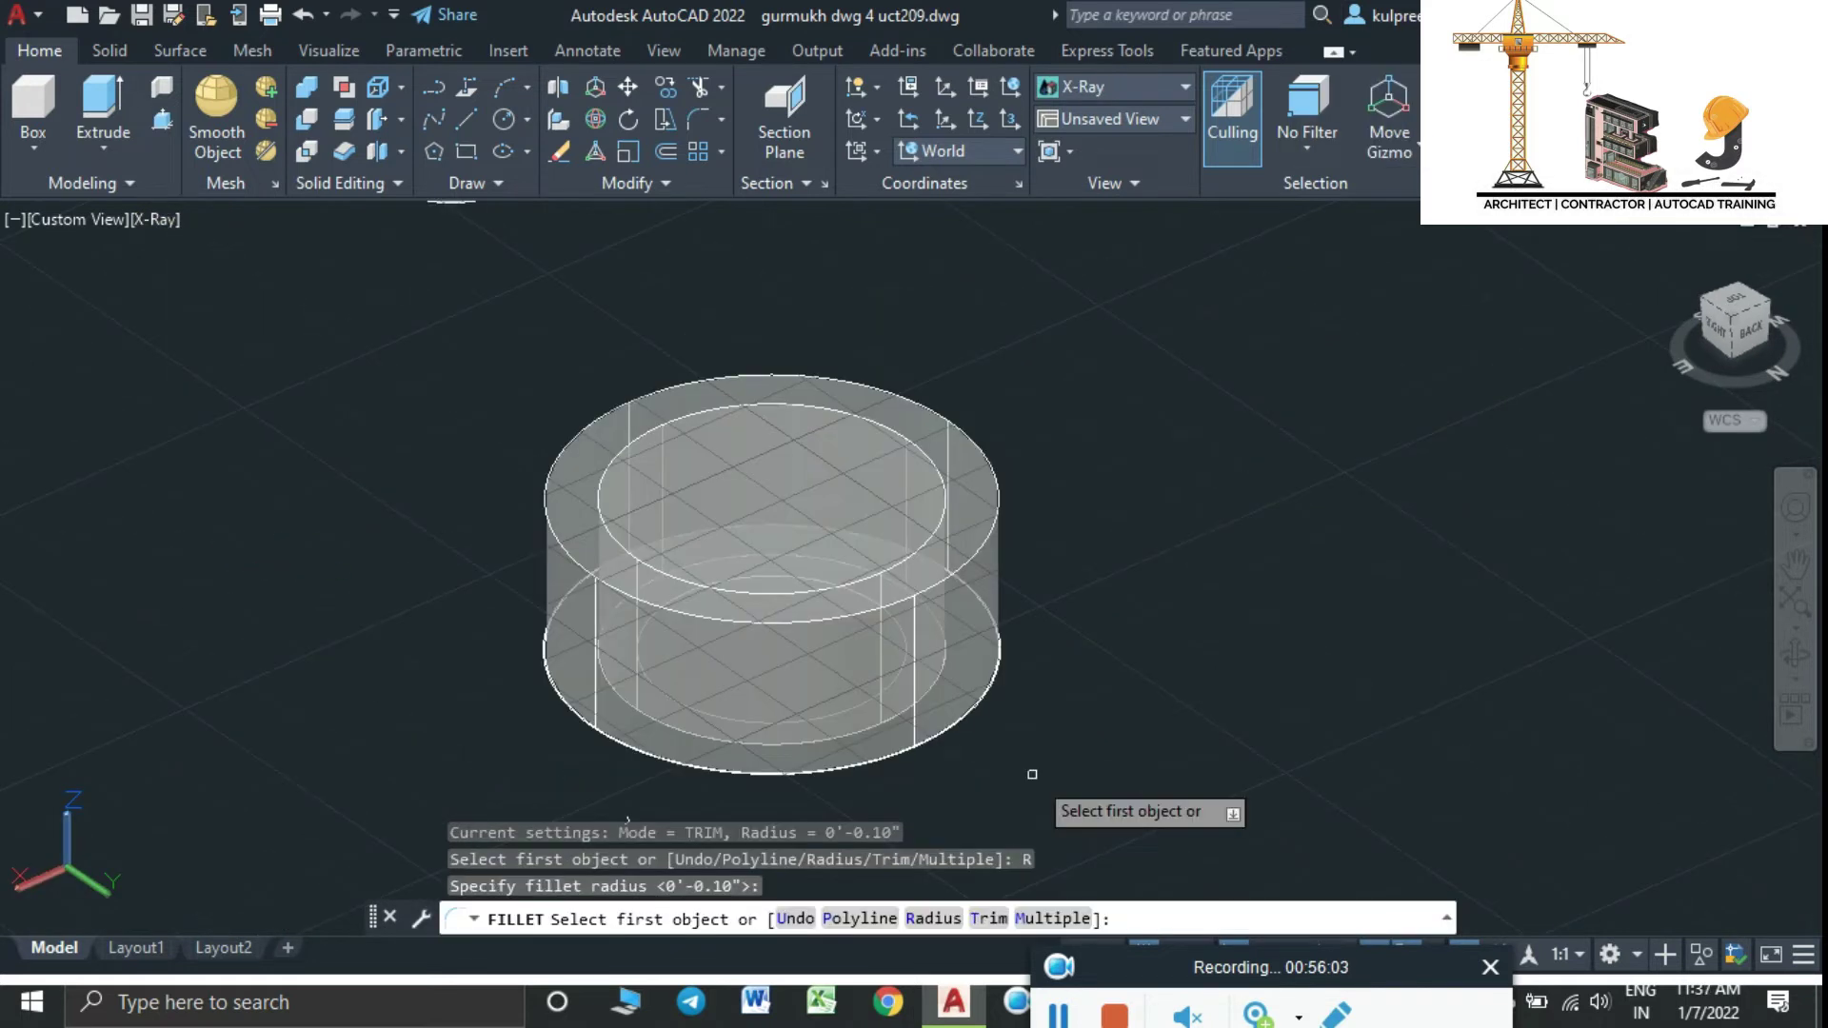
Fillet the cylinder's top edge with the default 0.10 radius
click(941, 583)
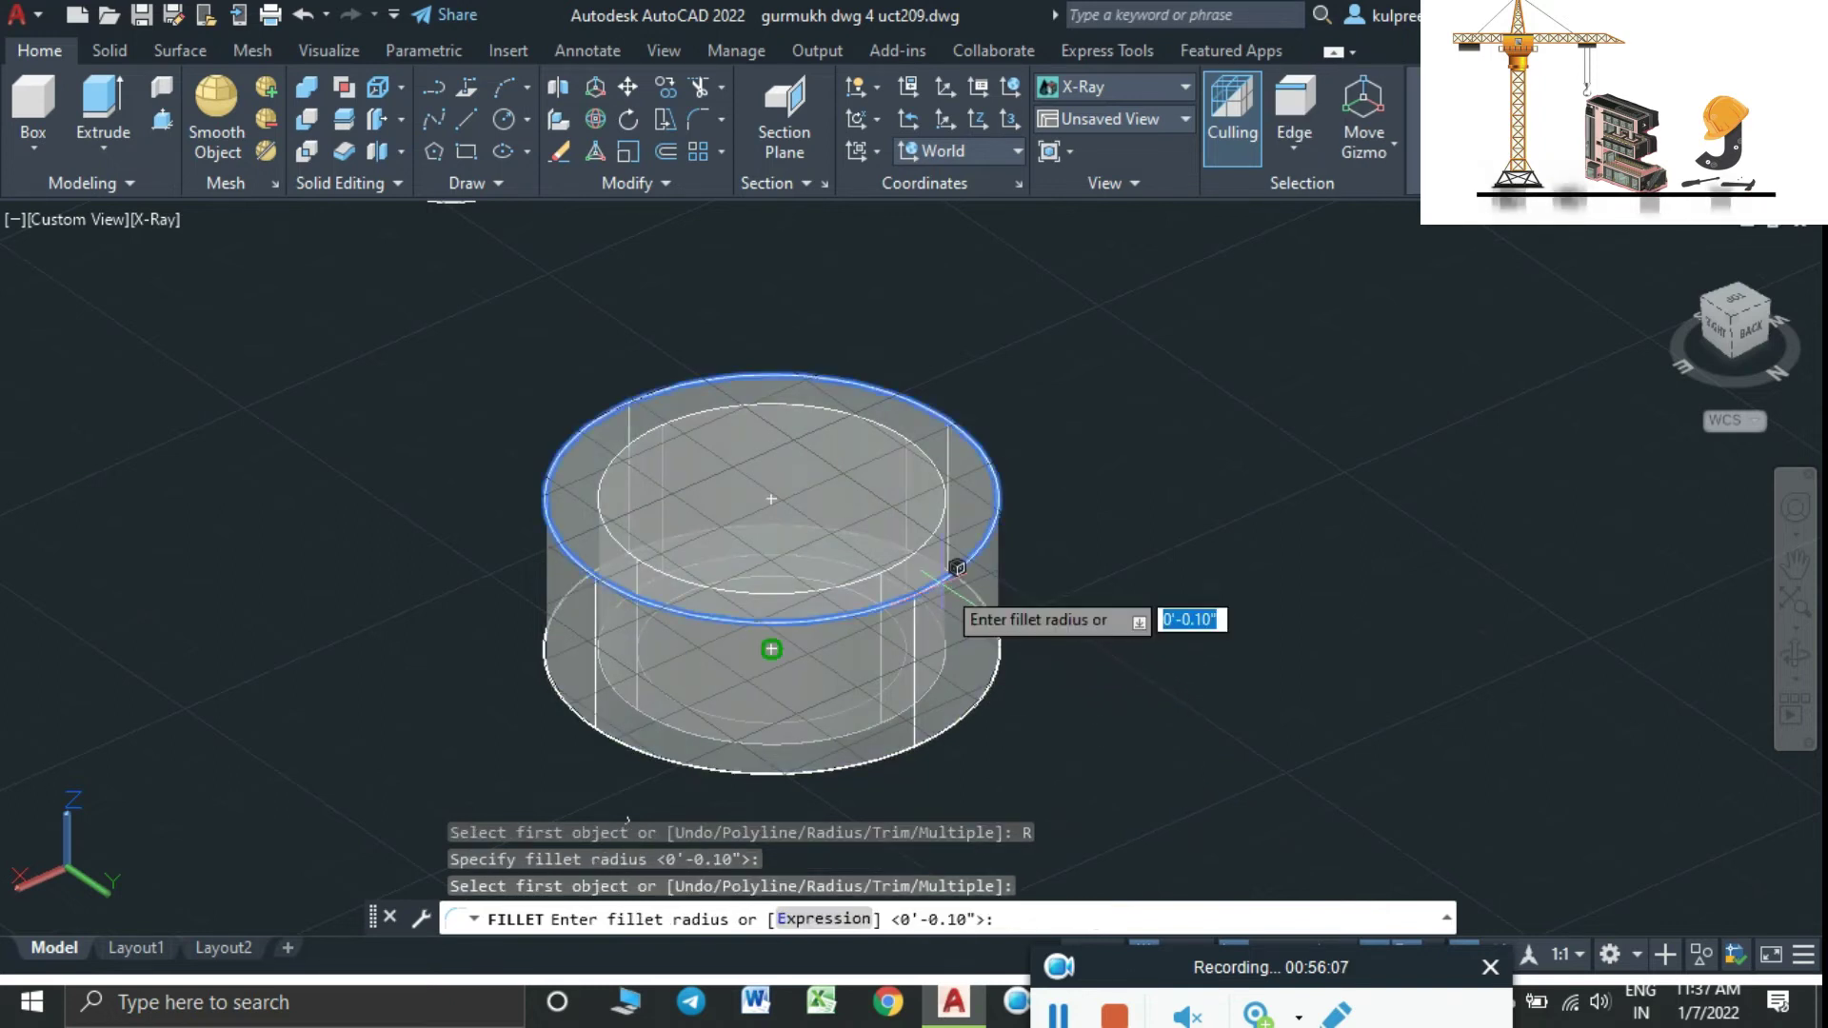
key(Return)
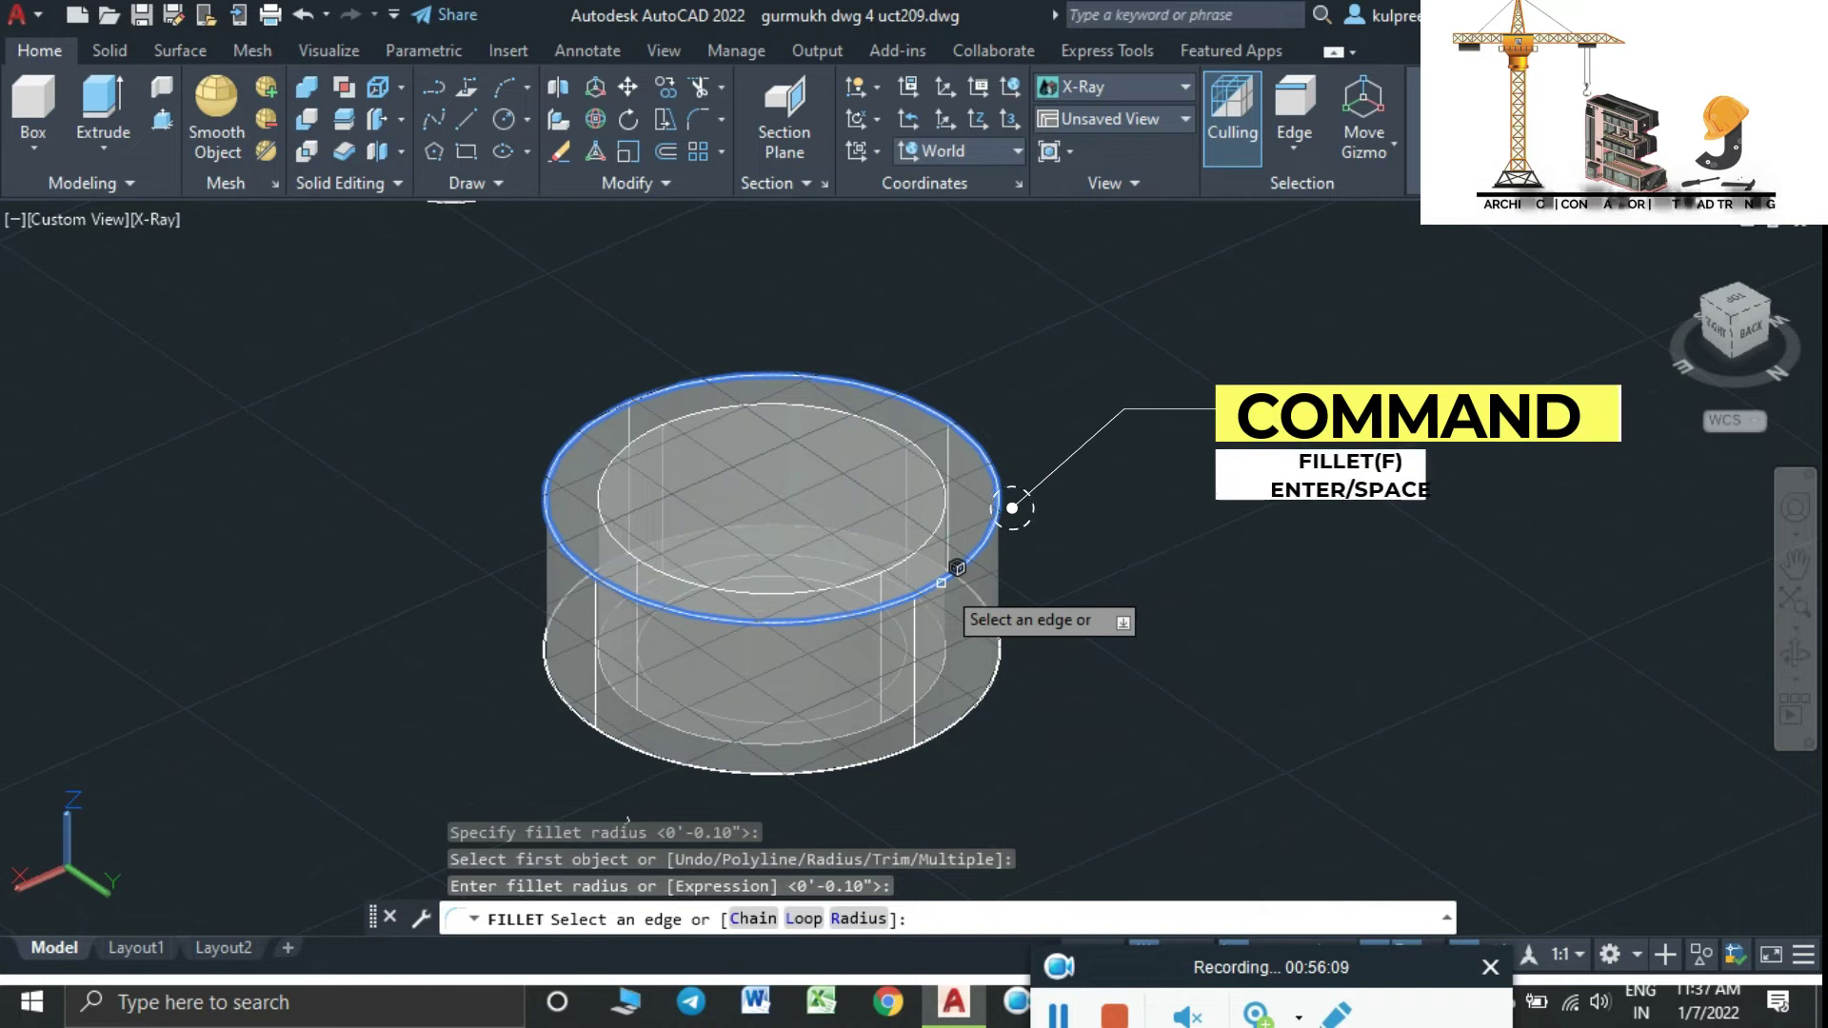
click(941, 583)
key(Return)
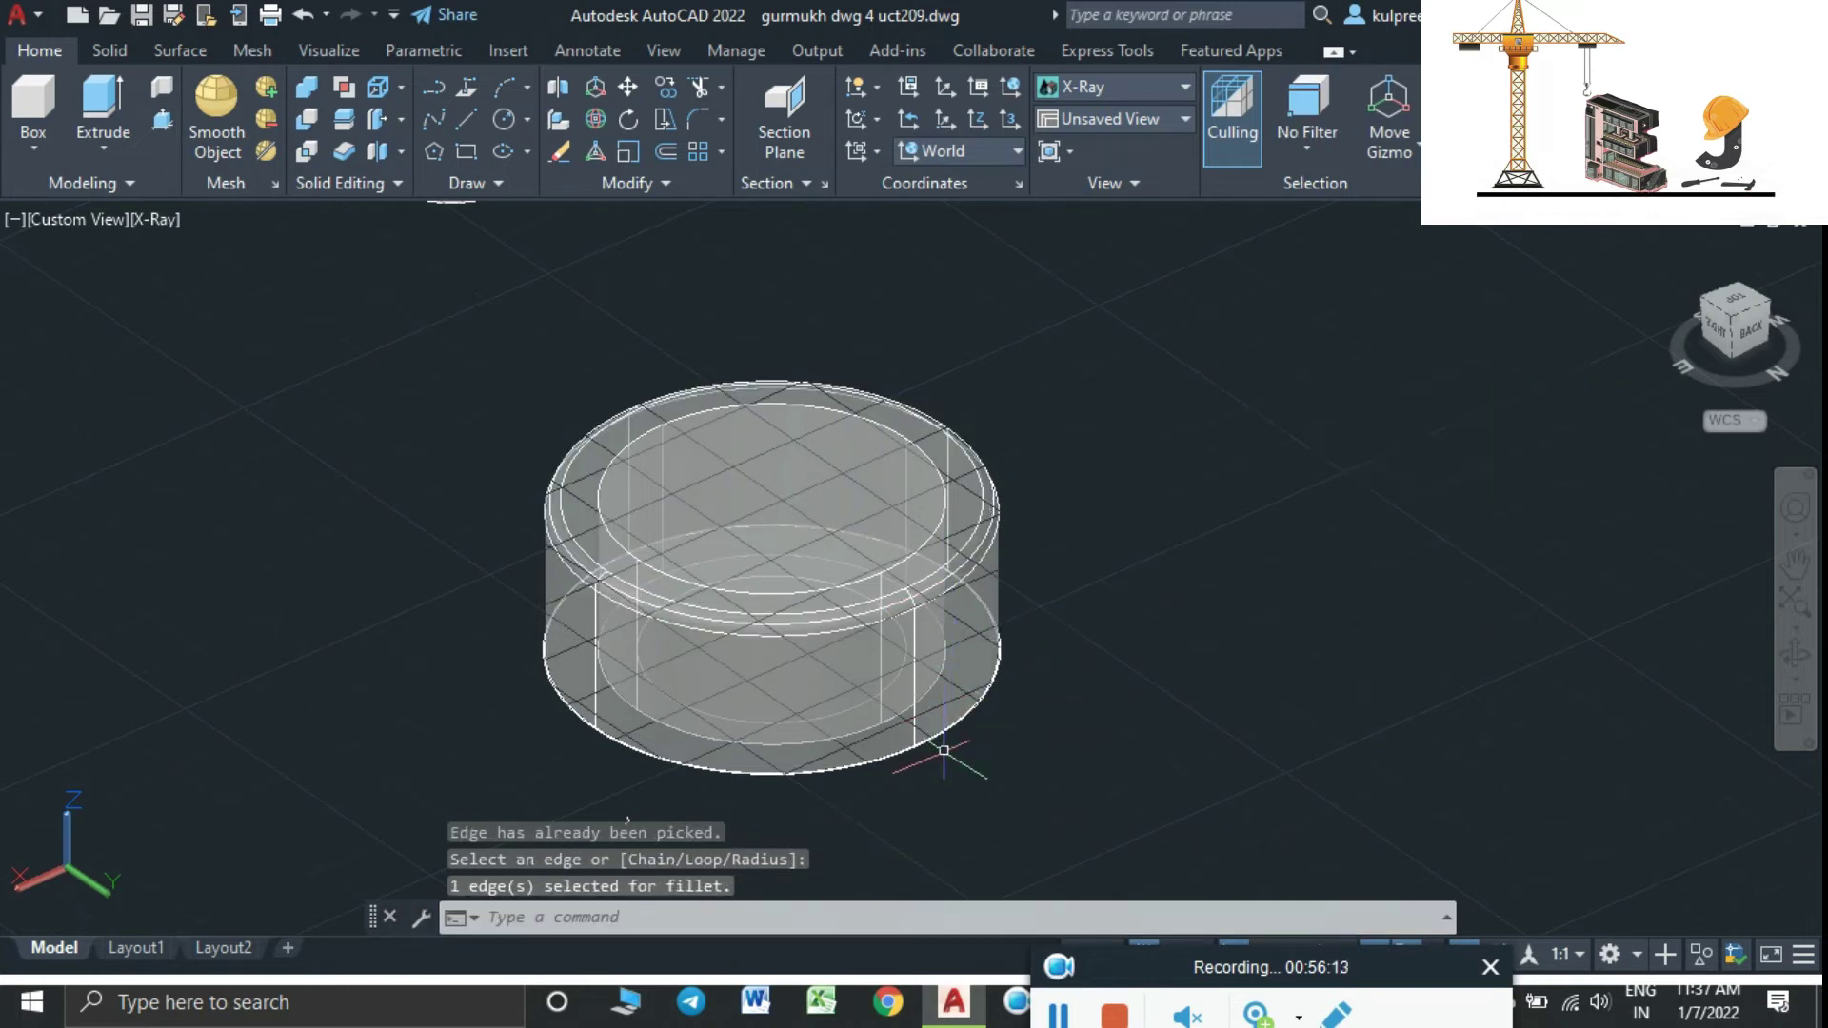
mouse_move(627, 819)
shift+middle_down()
mouse_move(1131, 540)
mouse_move(953, 593)
shift+middle_up()
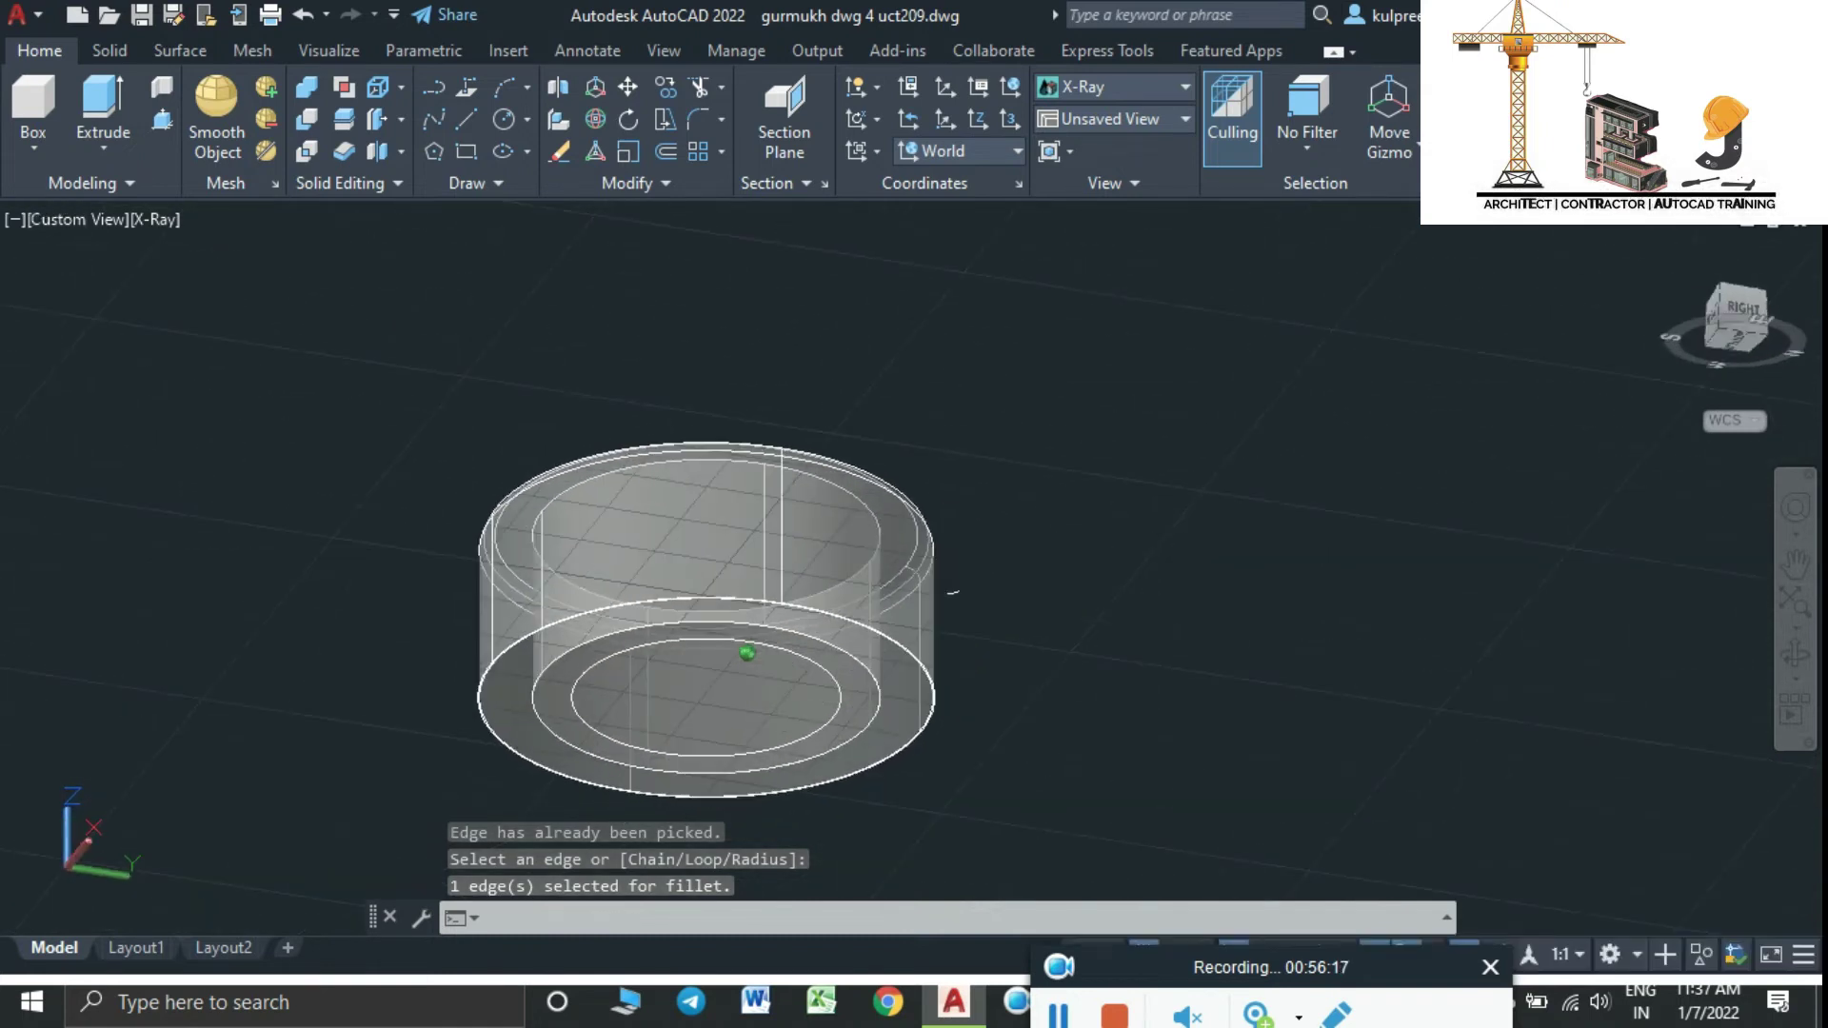
Fillet the cylinder's bottom outer edge with a 0'-0.10" radius
key(Return)
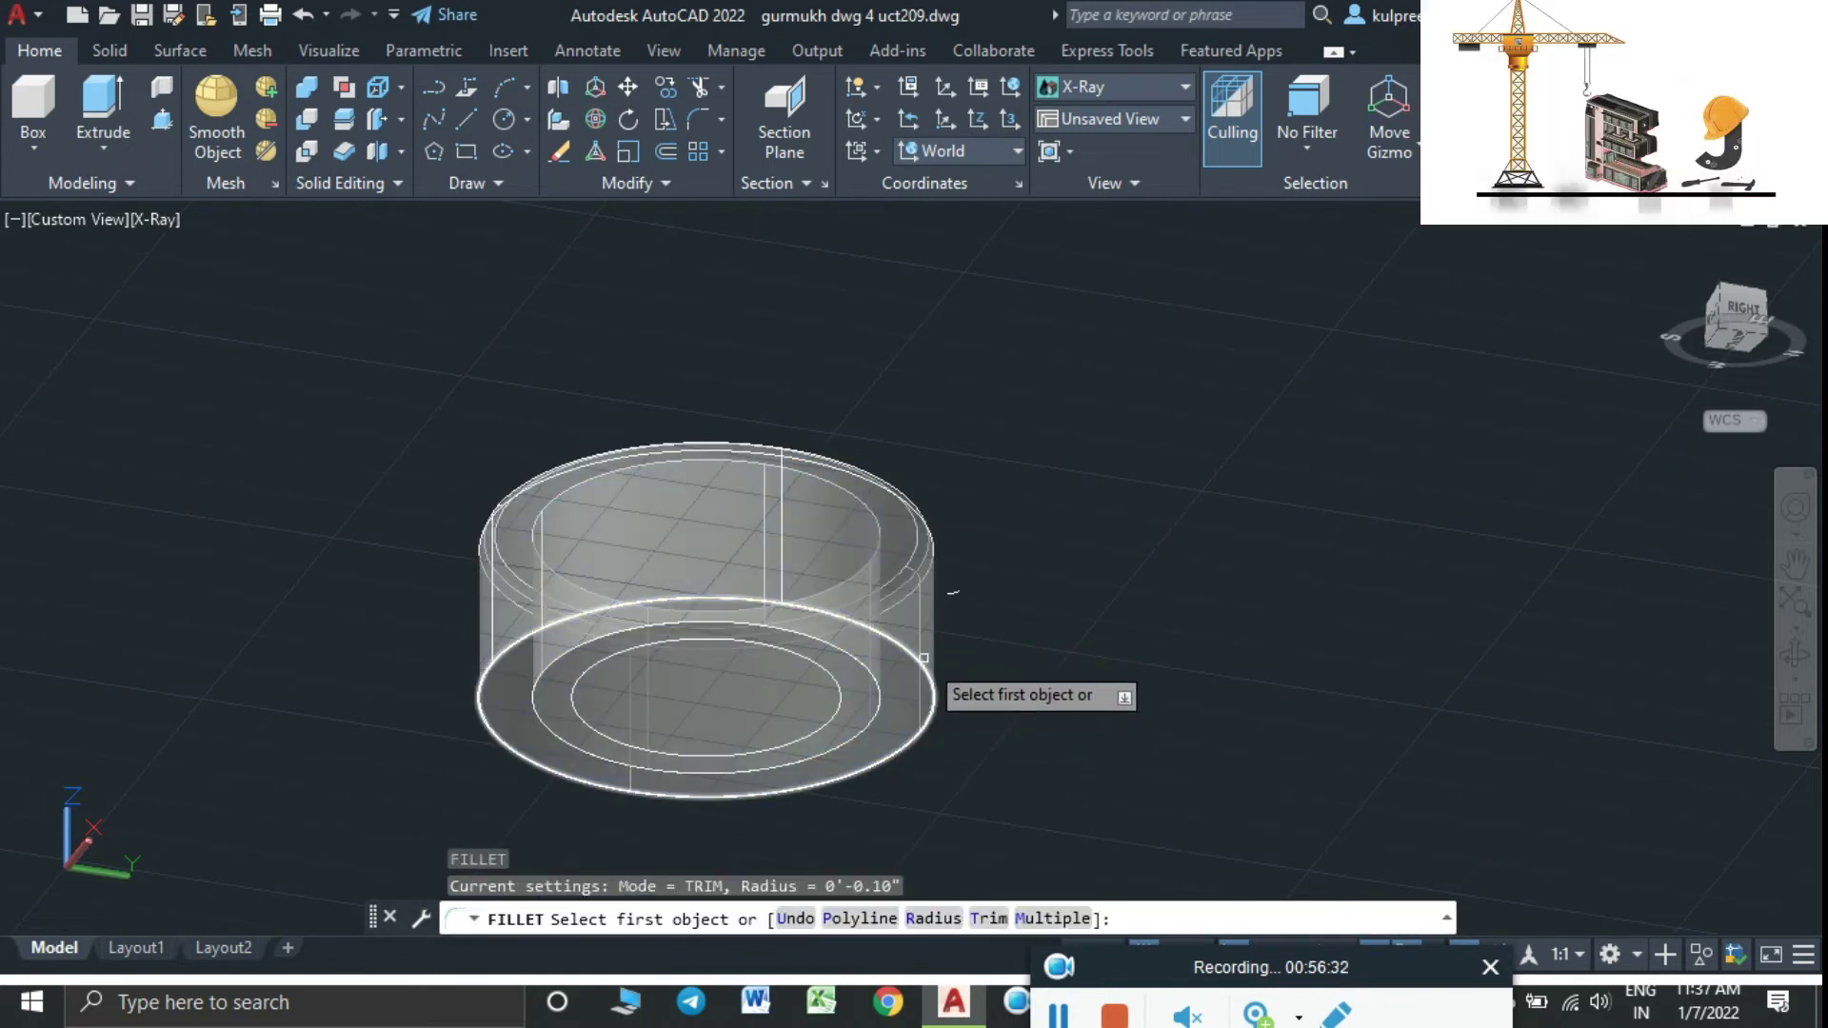
click(915, 657)
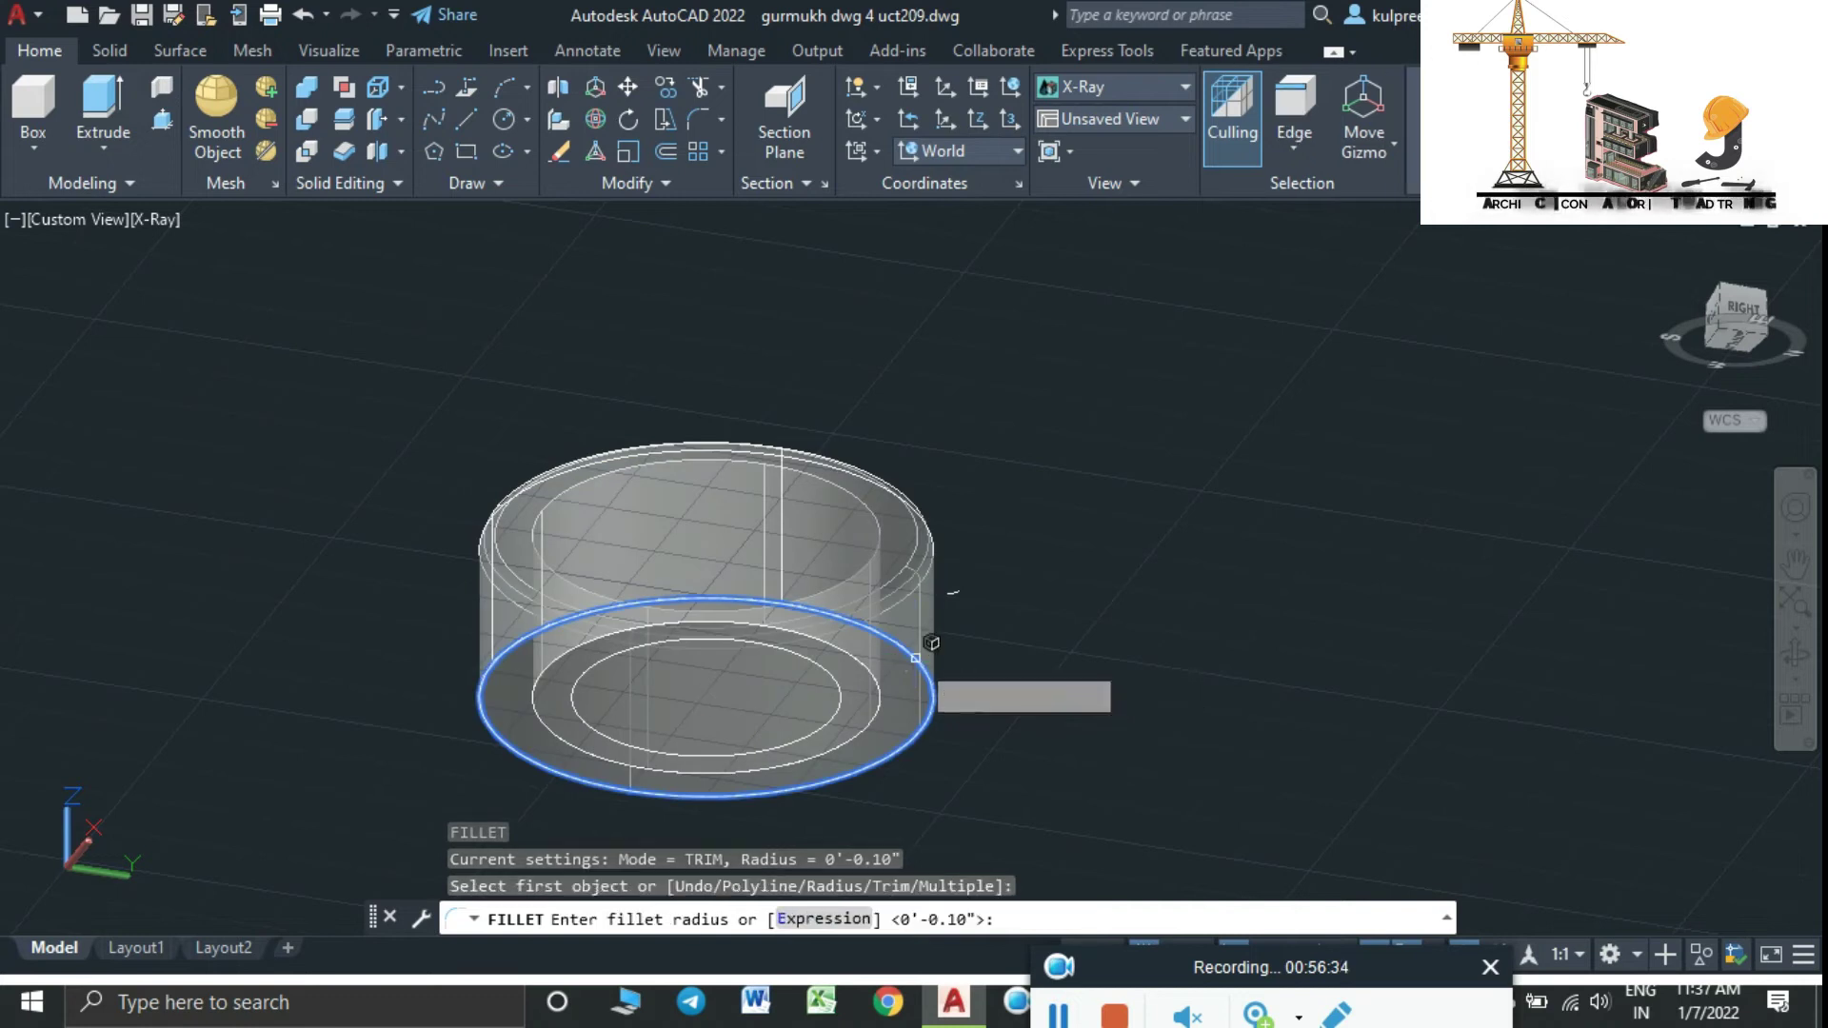
key(Return)
click(915, 657)
key(Return)
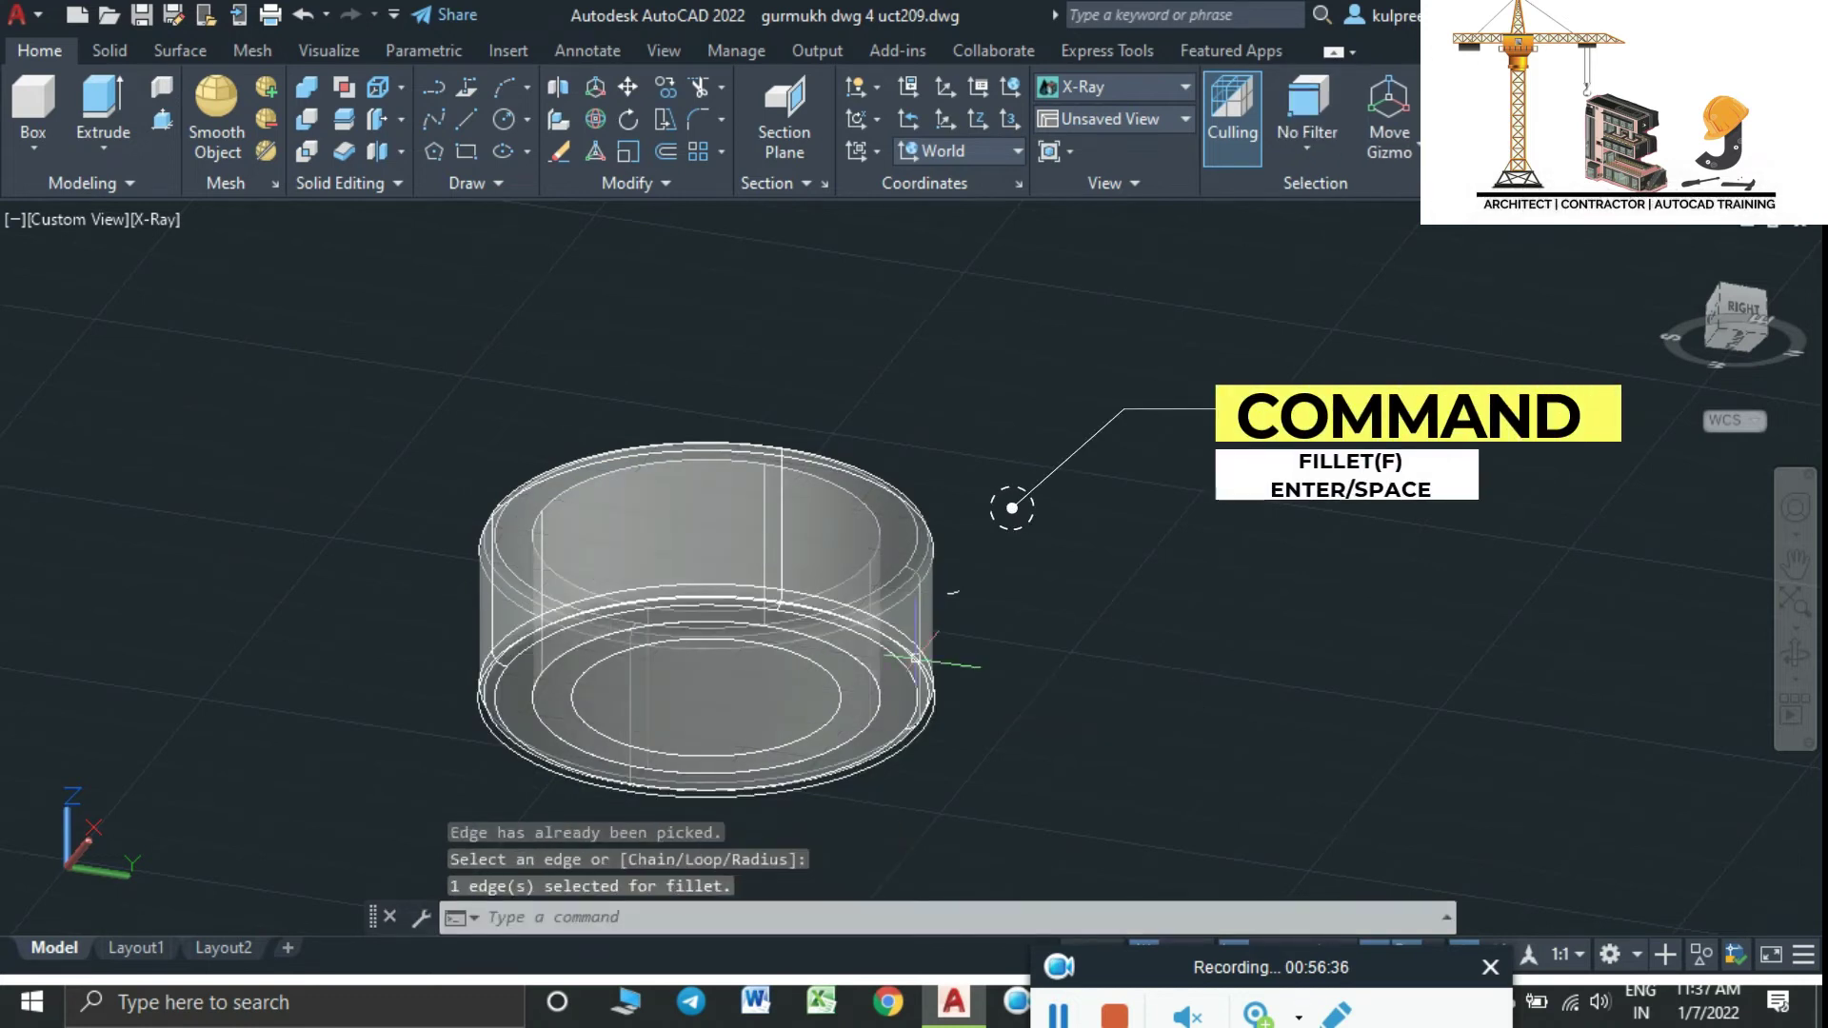
key(Escape)
mouse_move(998, 636)
shift+middle_down()
mouse_move(969, 616)
mouse_move(1054, 690)
mouse_move(1083, 648)
shift+middle_up()
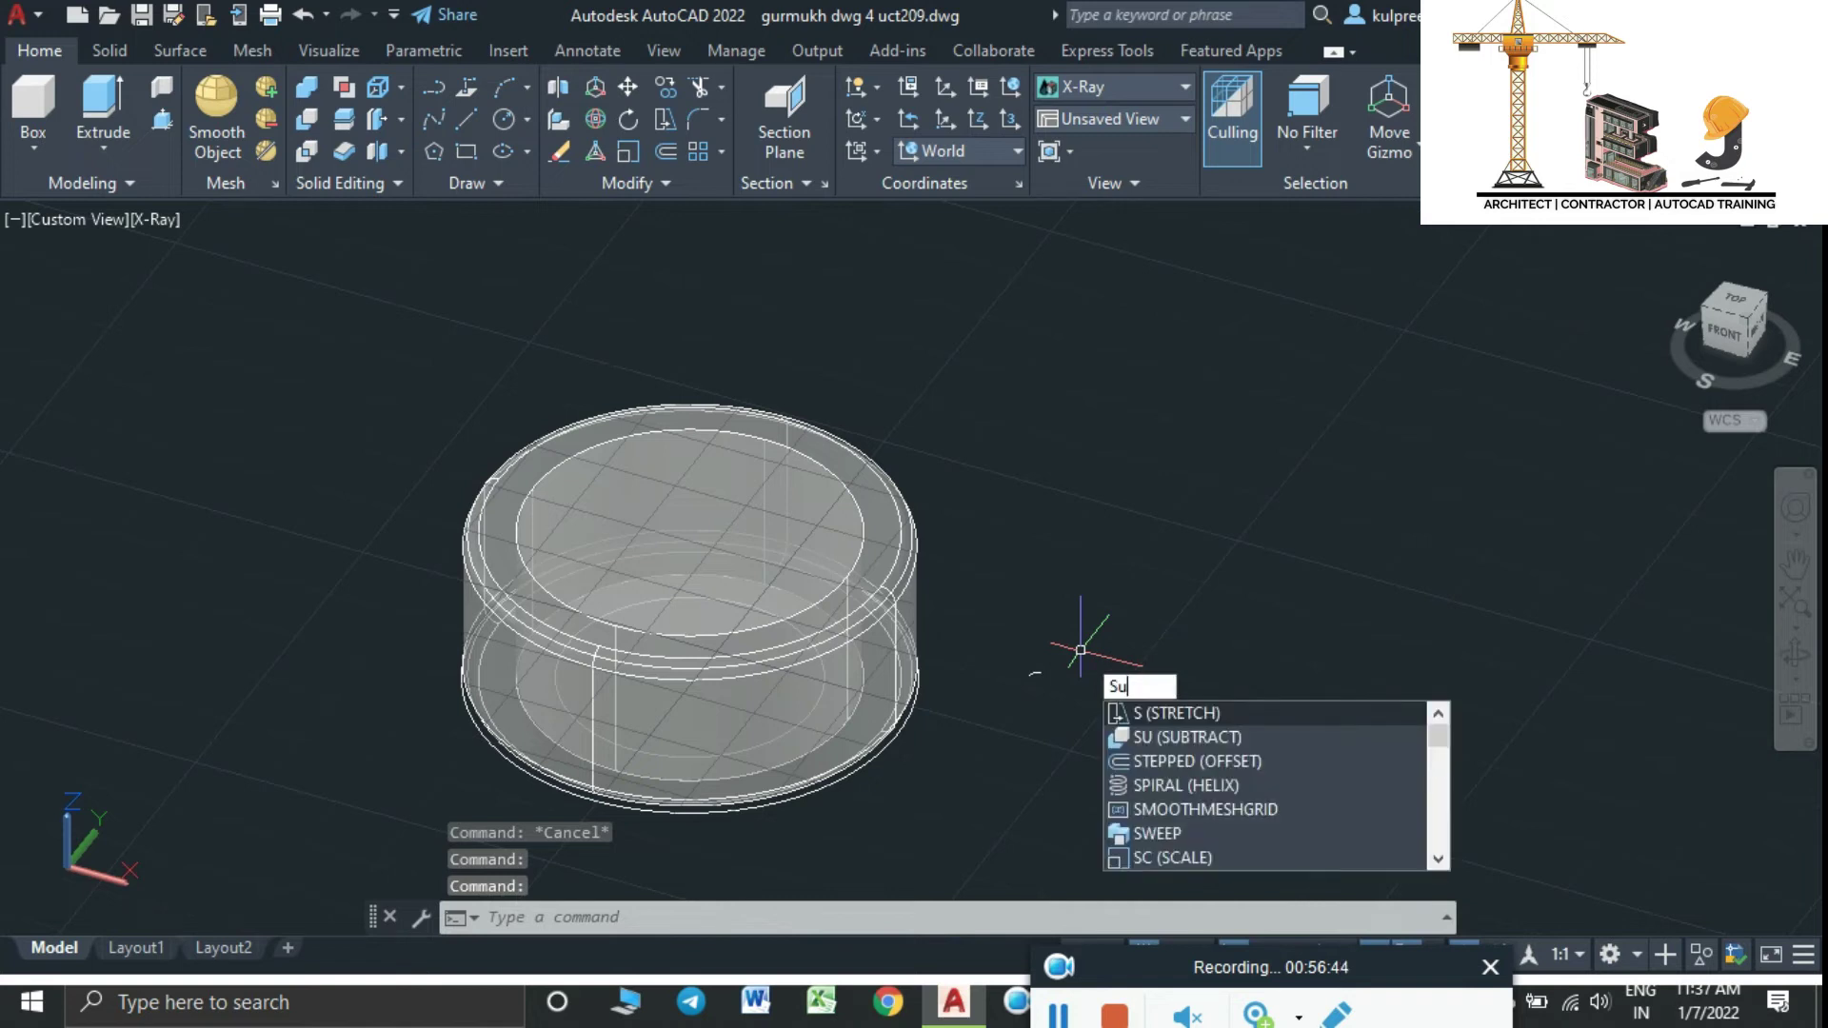
Subtract the 1.11-radius inner cylinder from the 1.45 outer cylinder with SUB
text(ub)
key(Return)
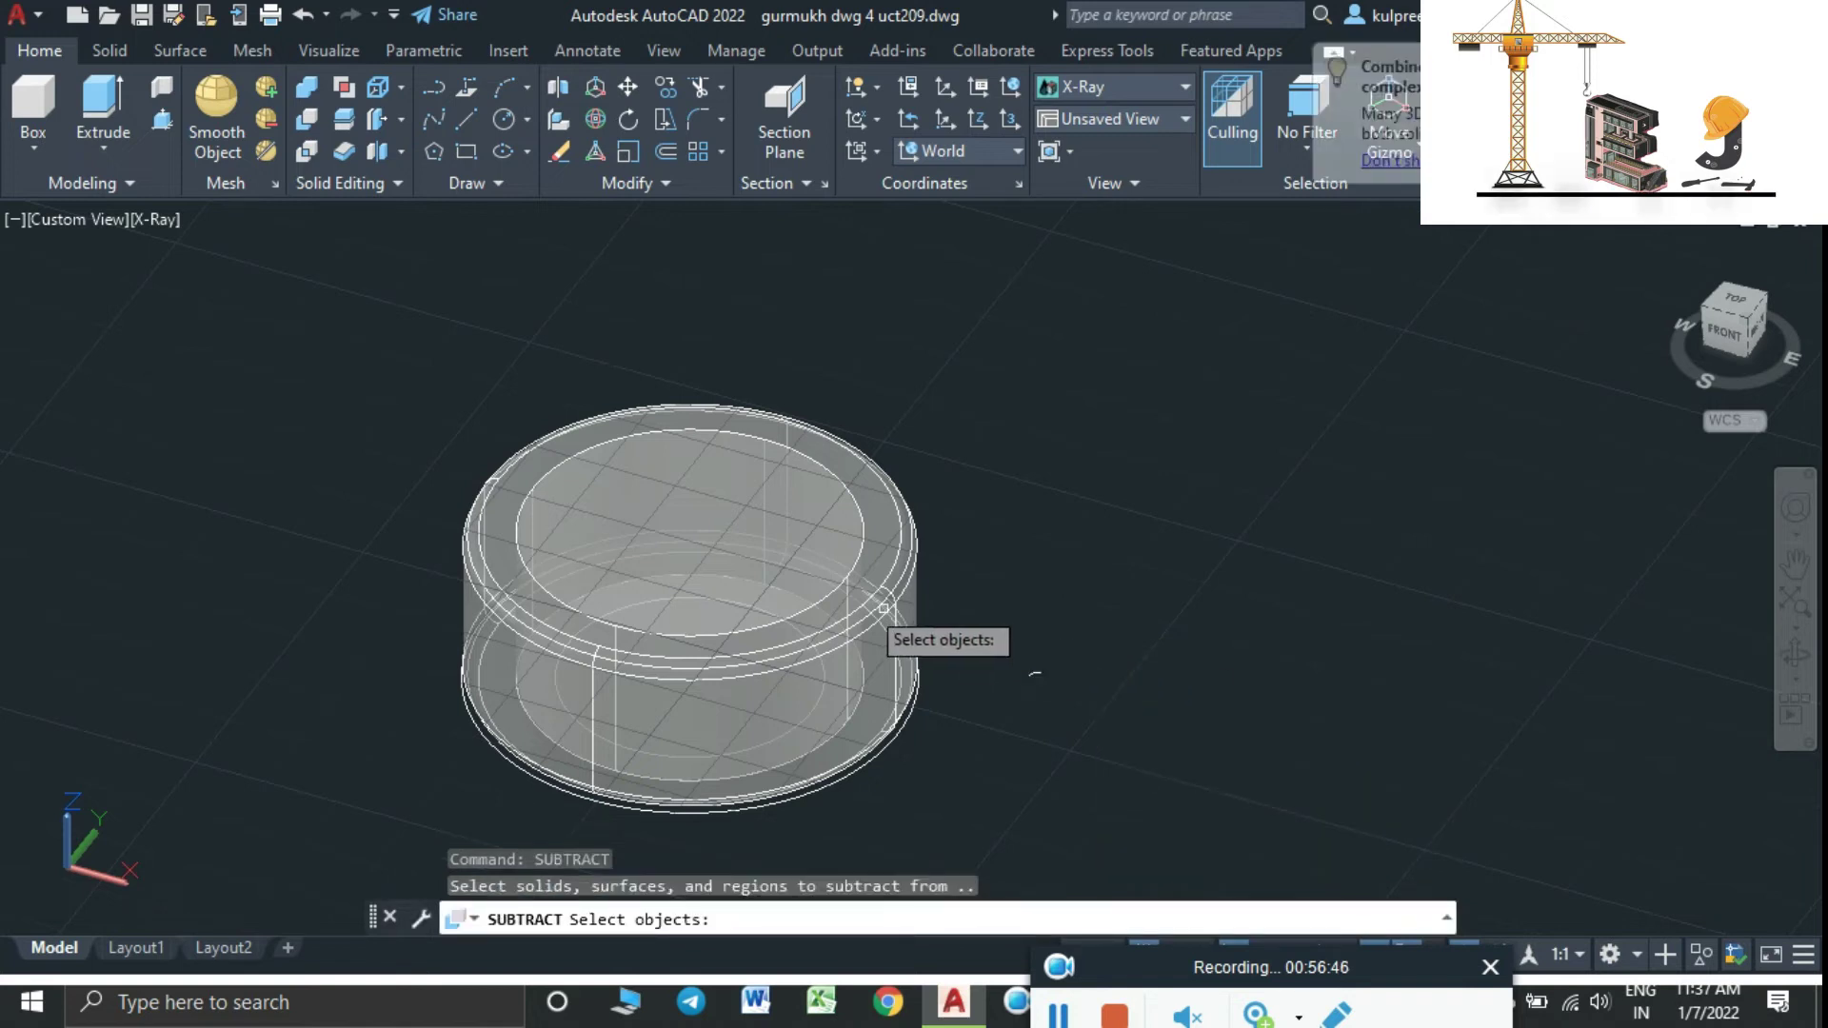
click(848, 609)
key(Return)
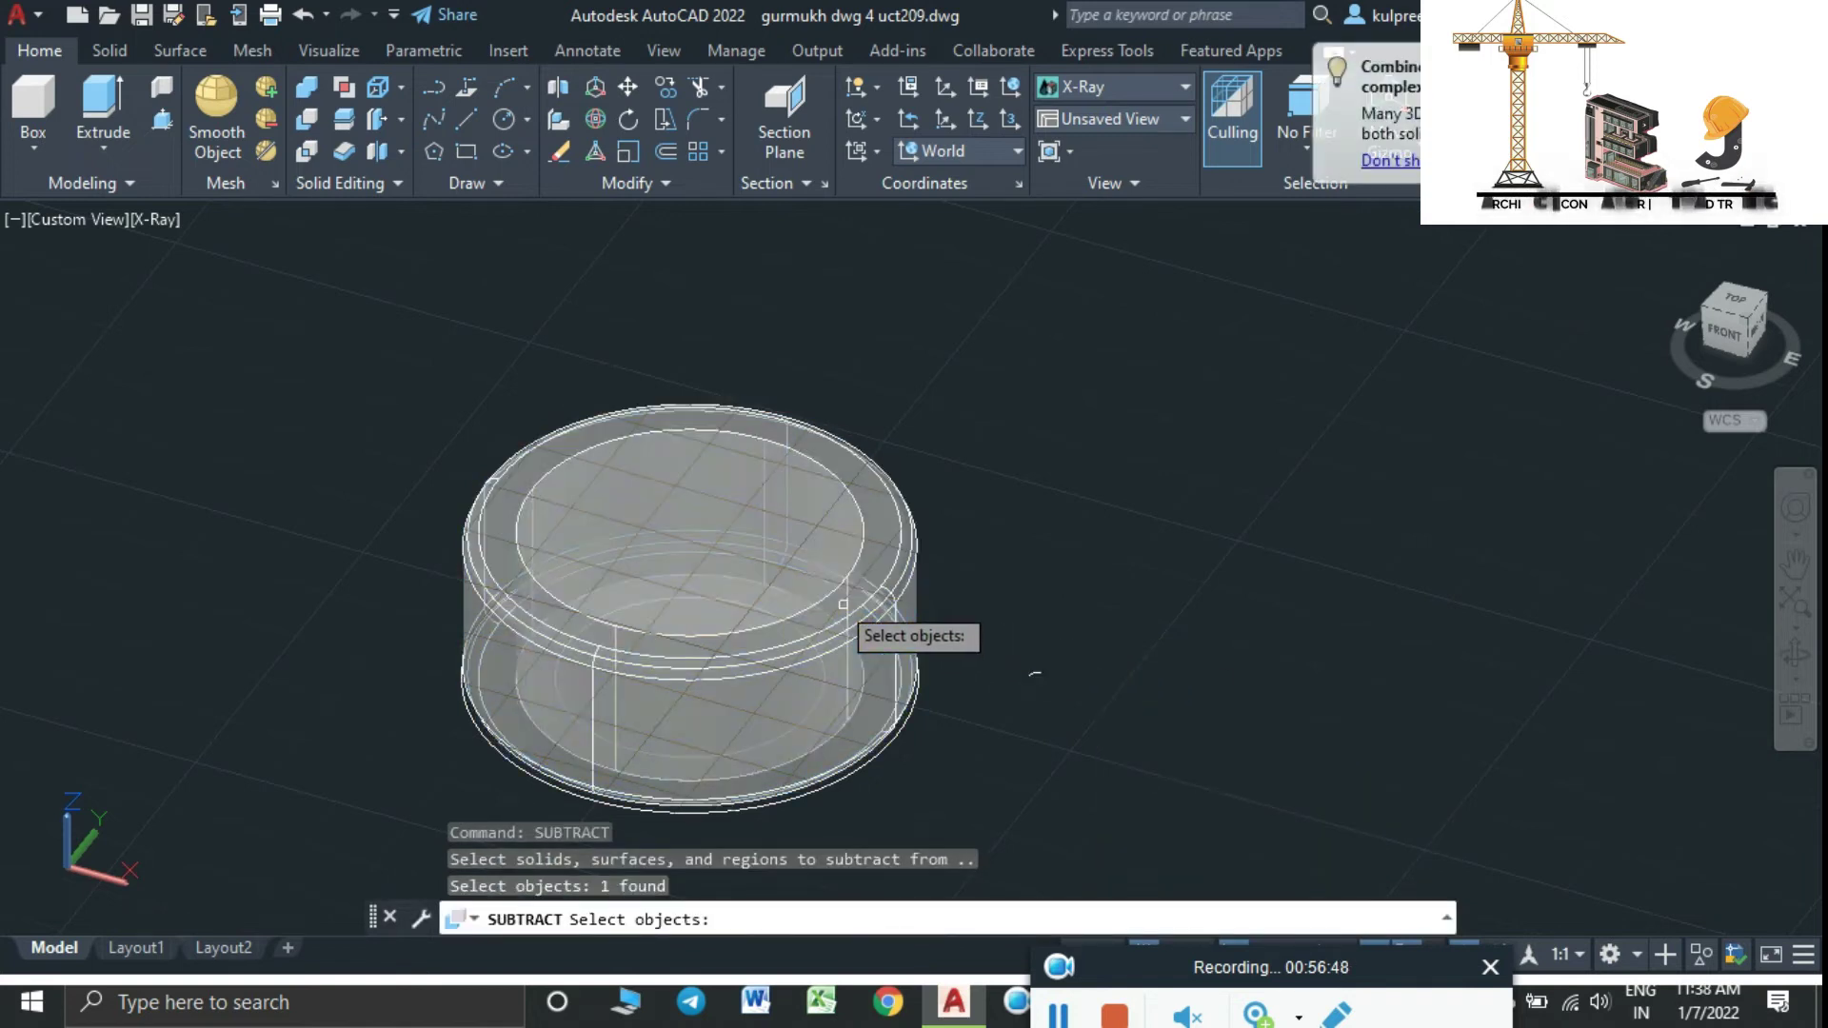
click(819, 572)
key(Return)
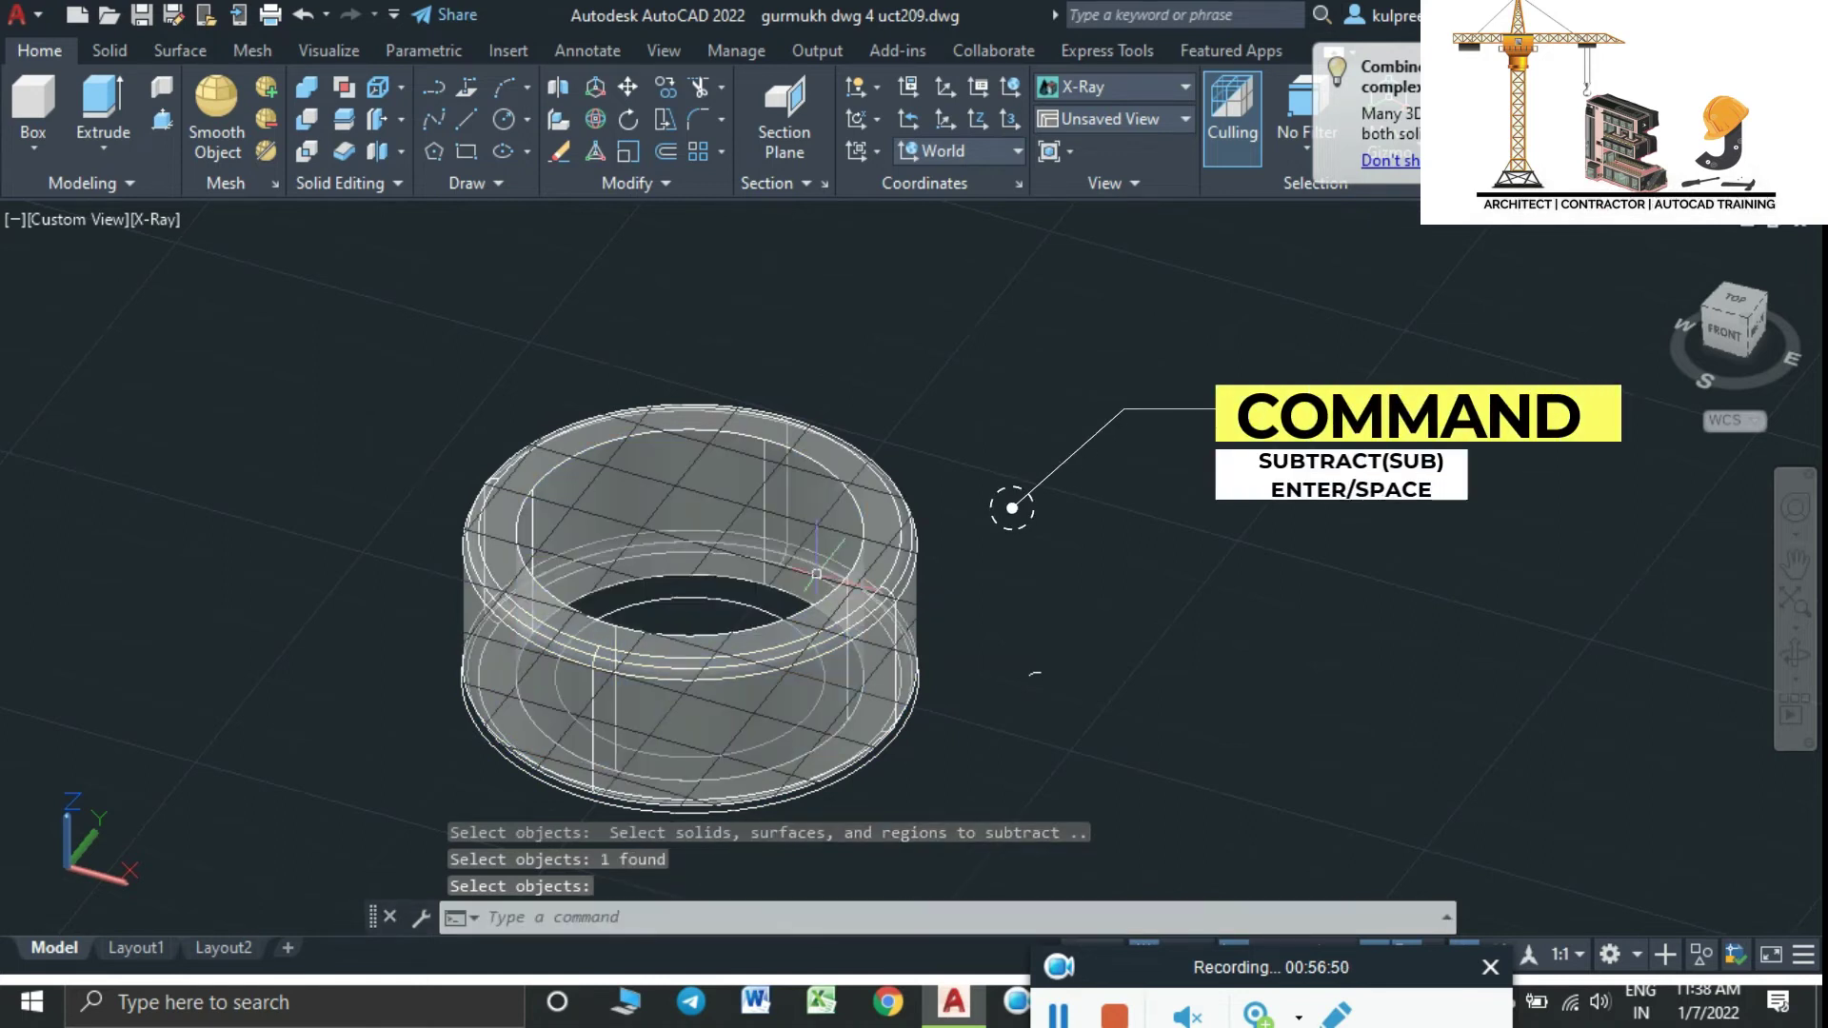
key(Escape)
middle_drag(945, 669, 997, 745)
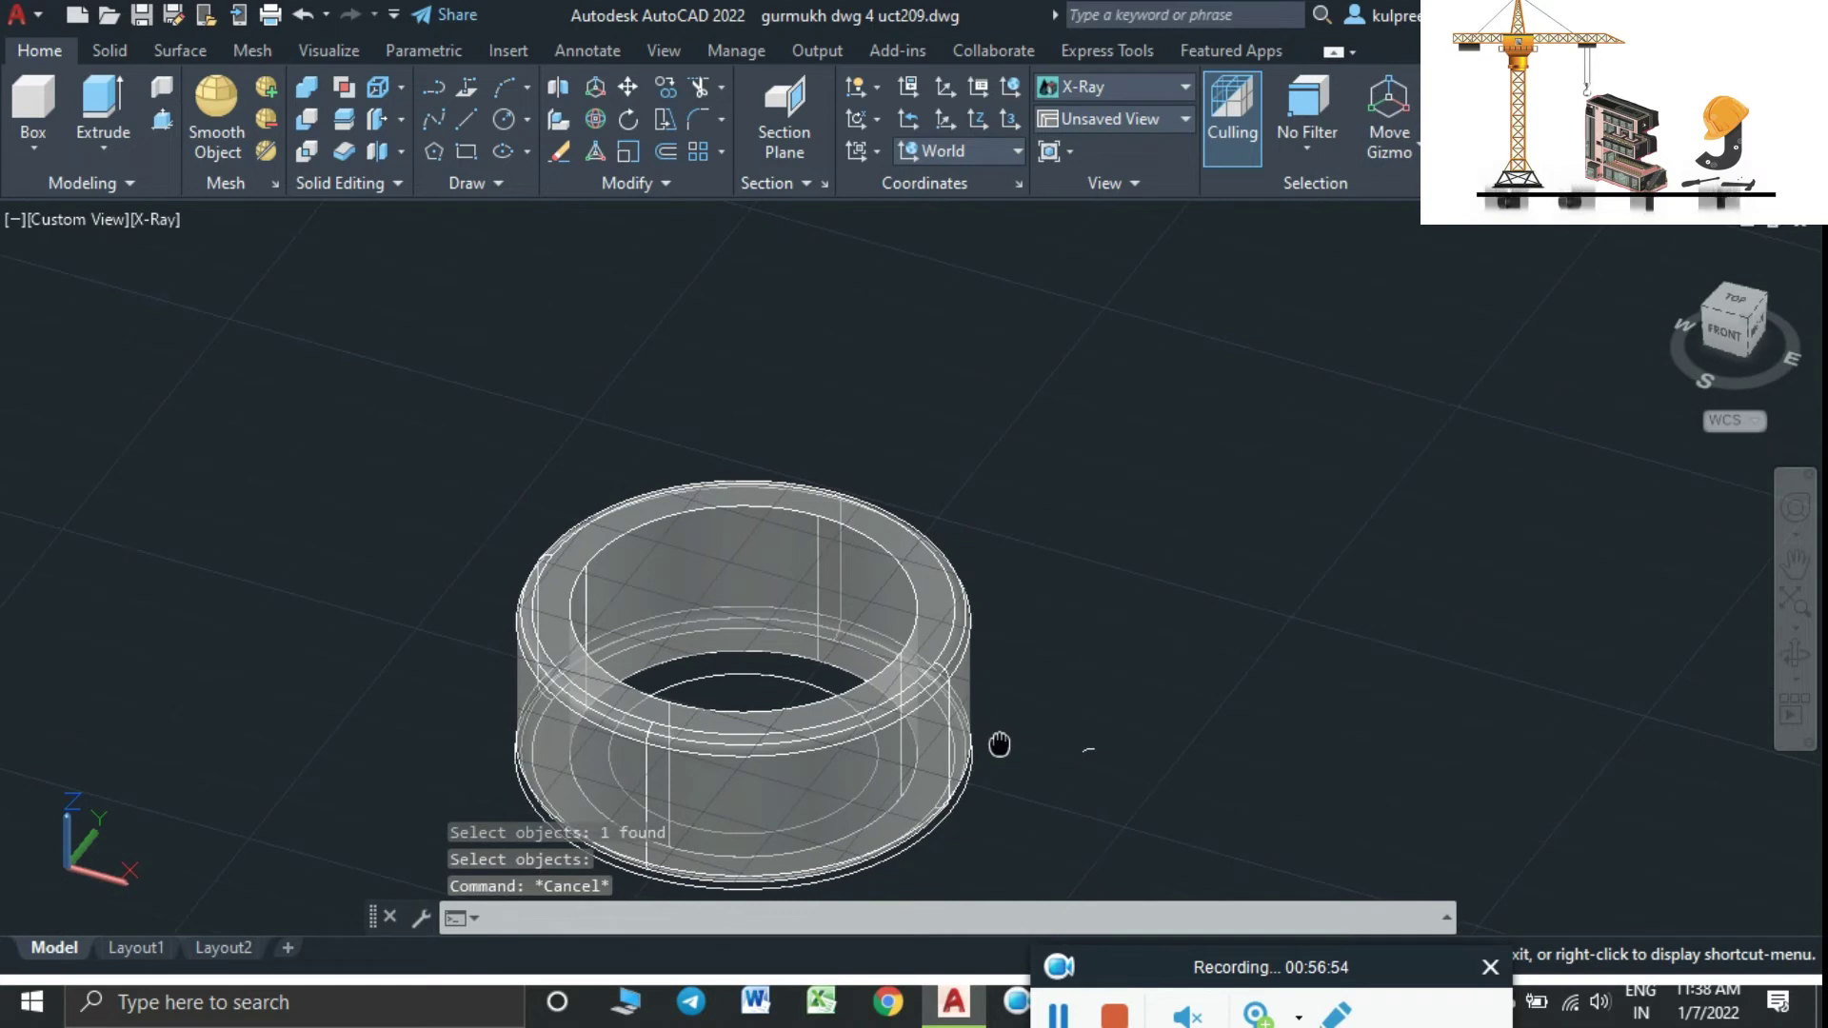
key(Escape)
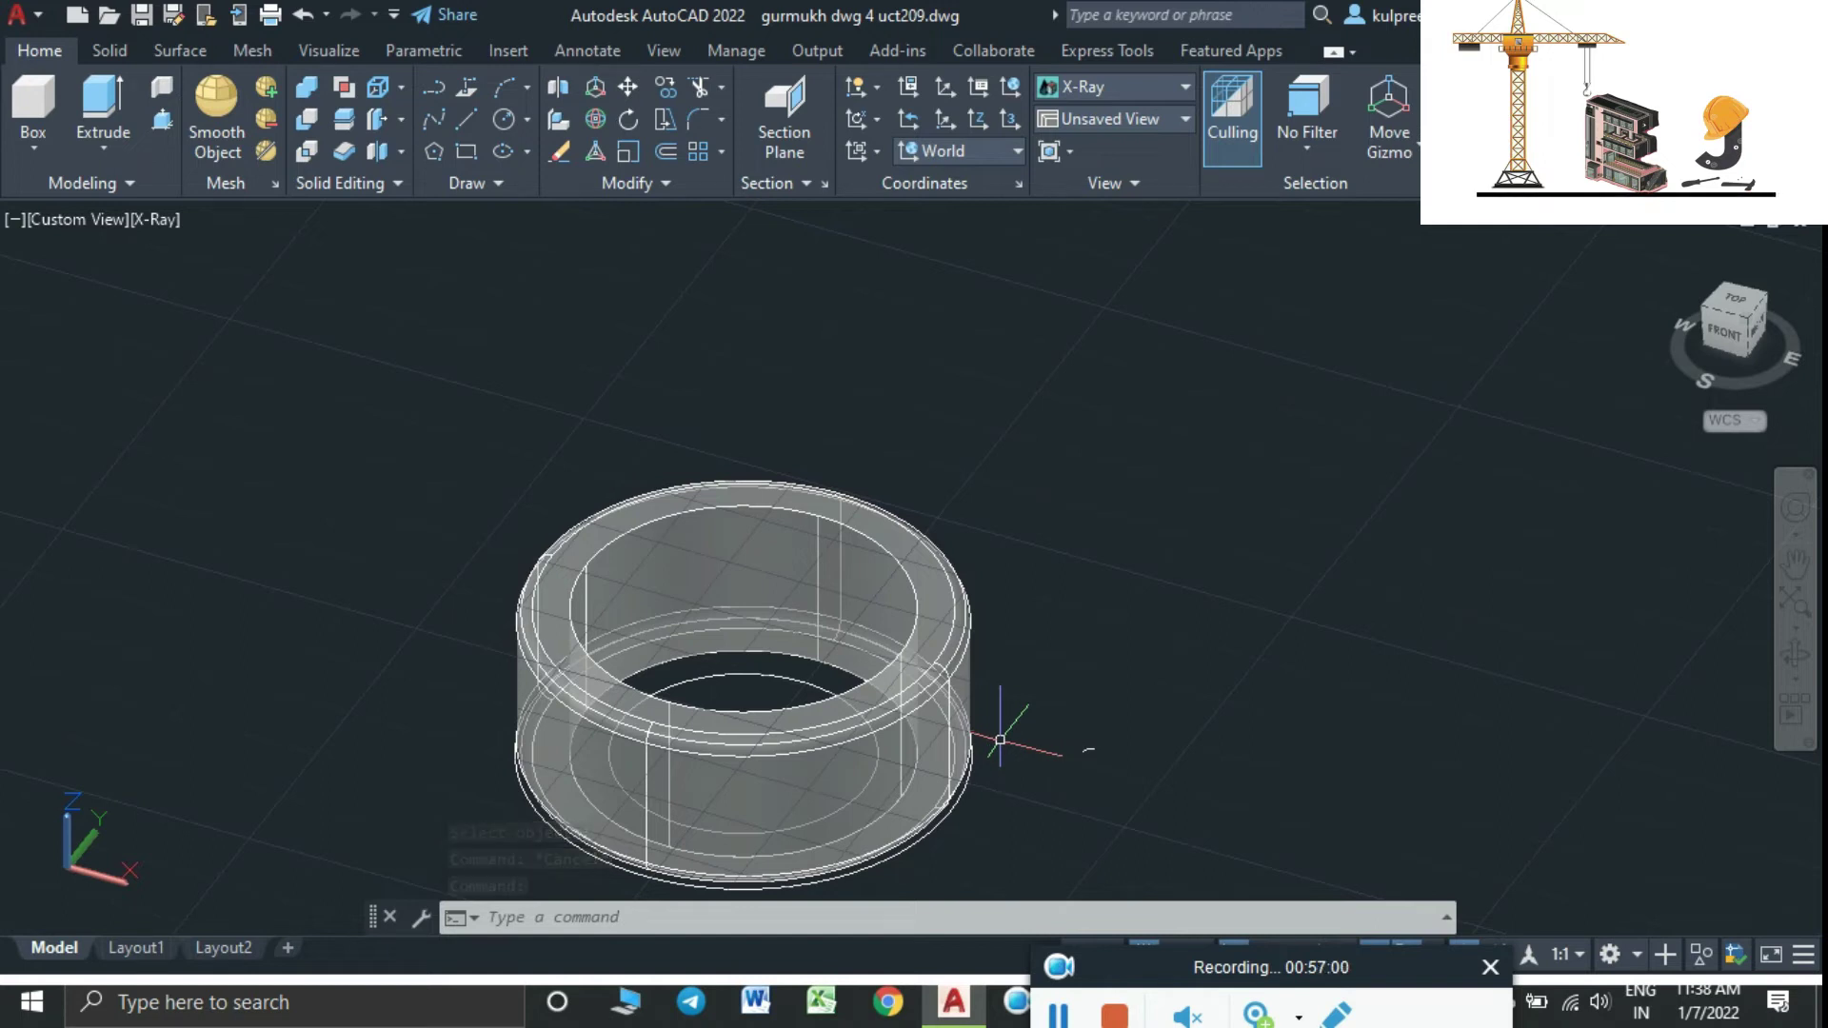
scroll(1164, 767, up, 2)
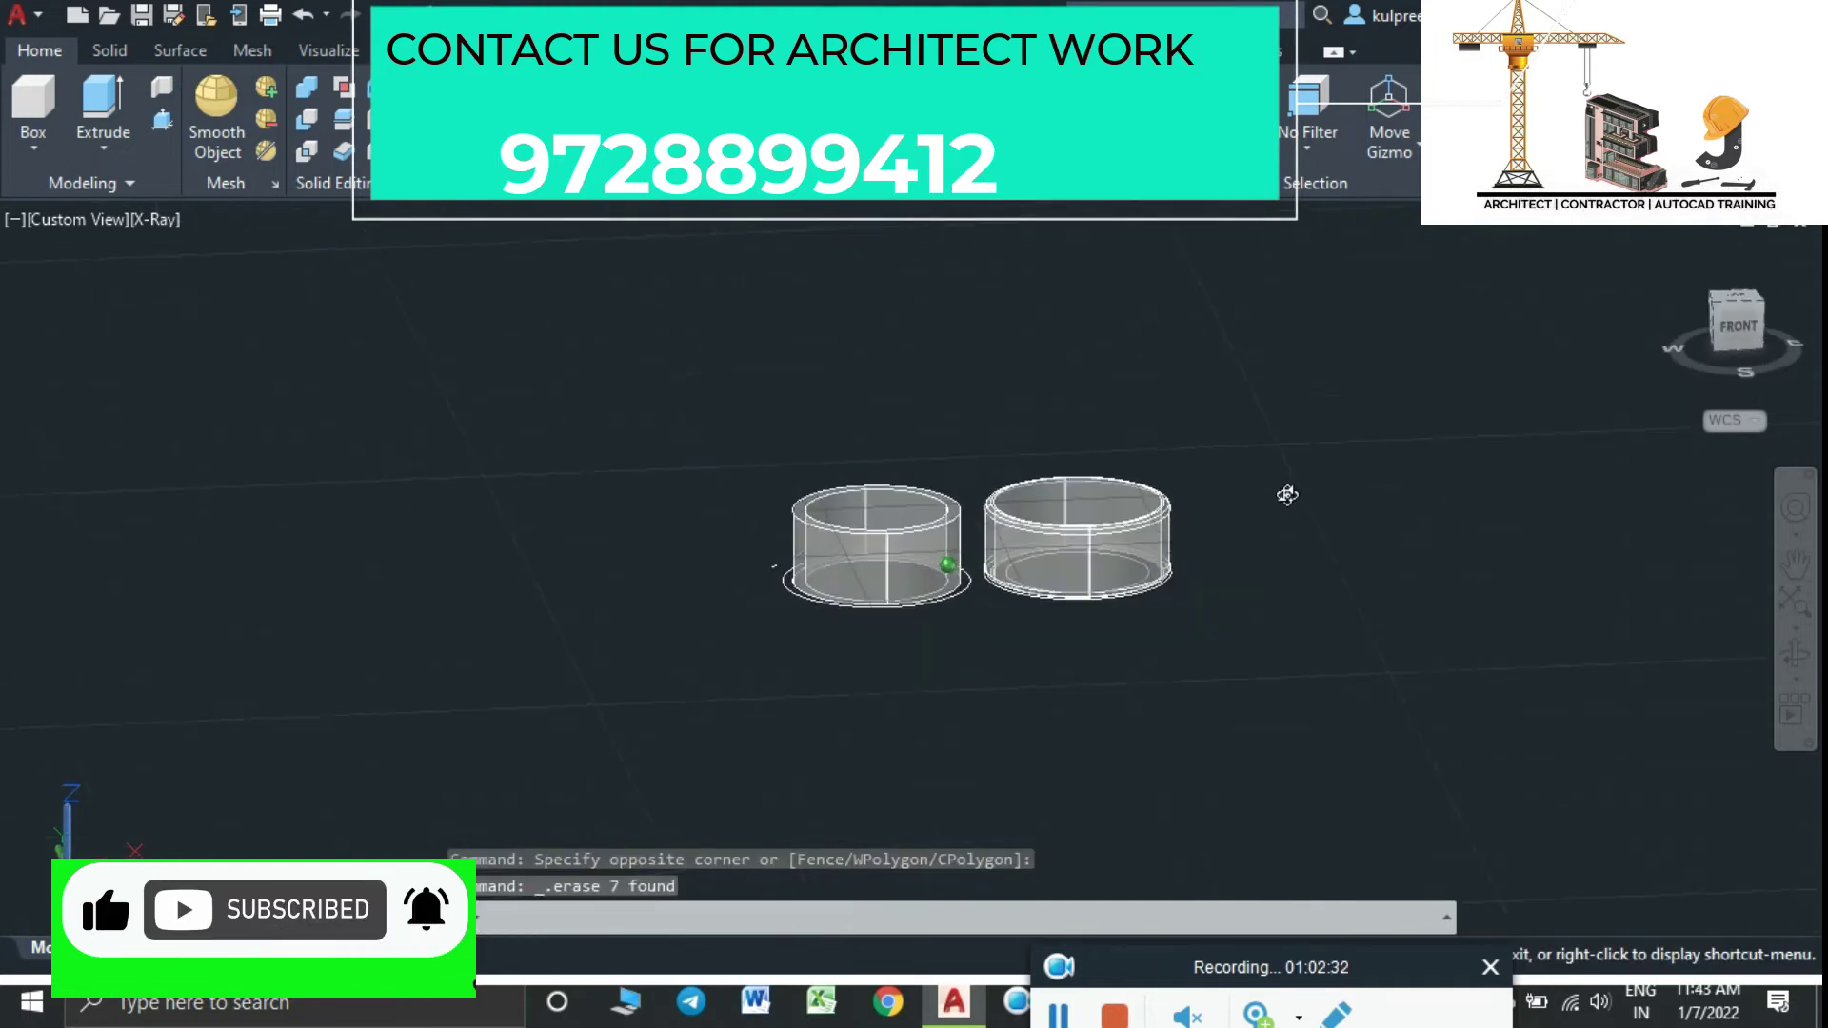
Orbit and zoom to view both hollow rings from the front
shift+middle_drag(772, 559, 1305, 379)
scroll(1127, 571, up, 3)
scroll(1116, 582, up, 2)
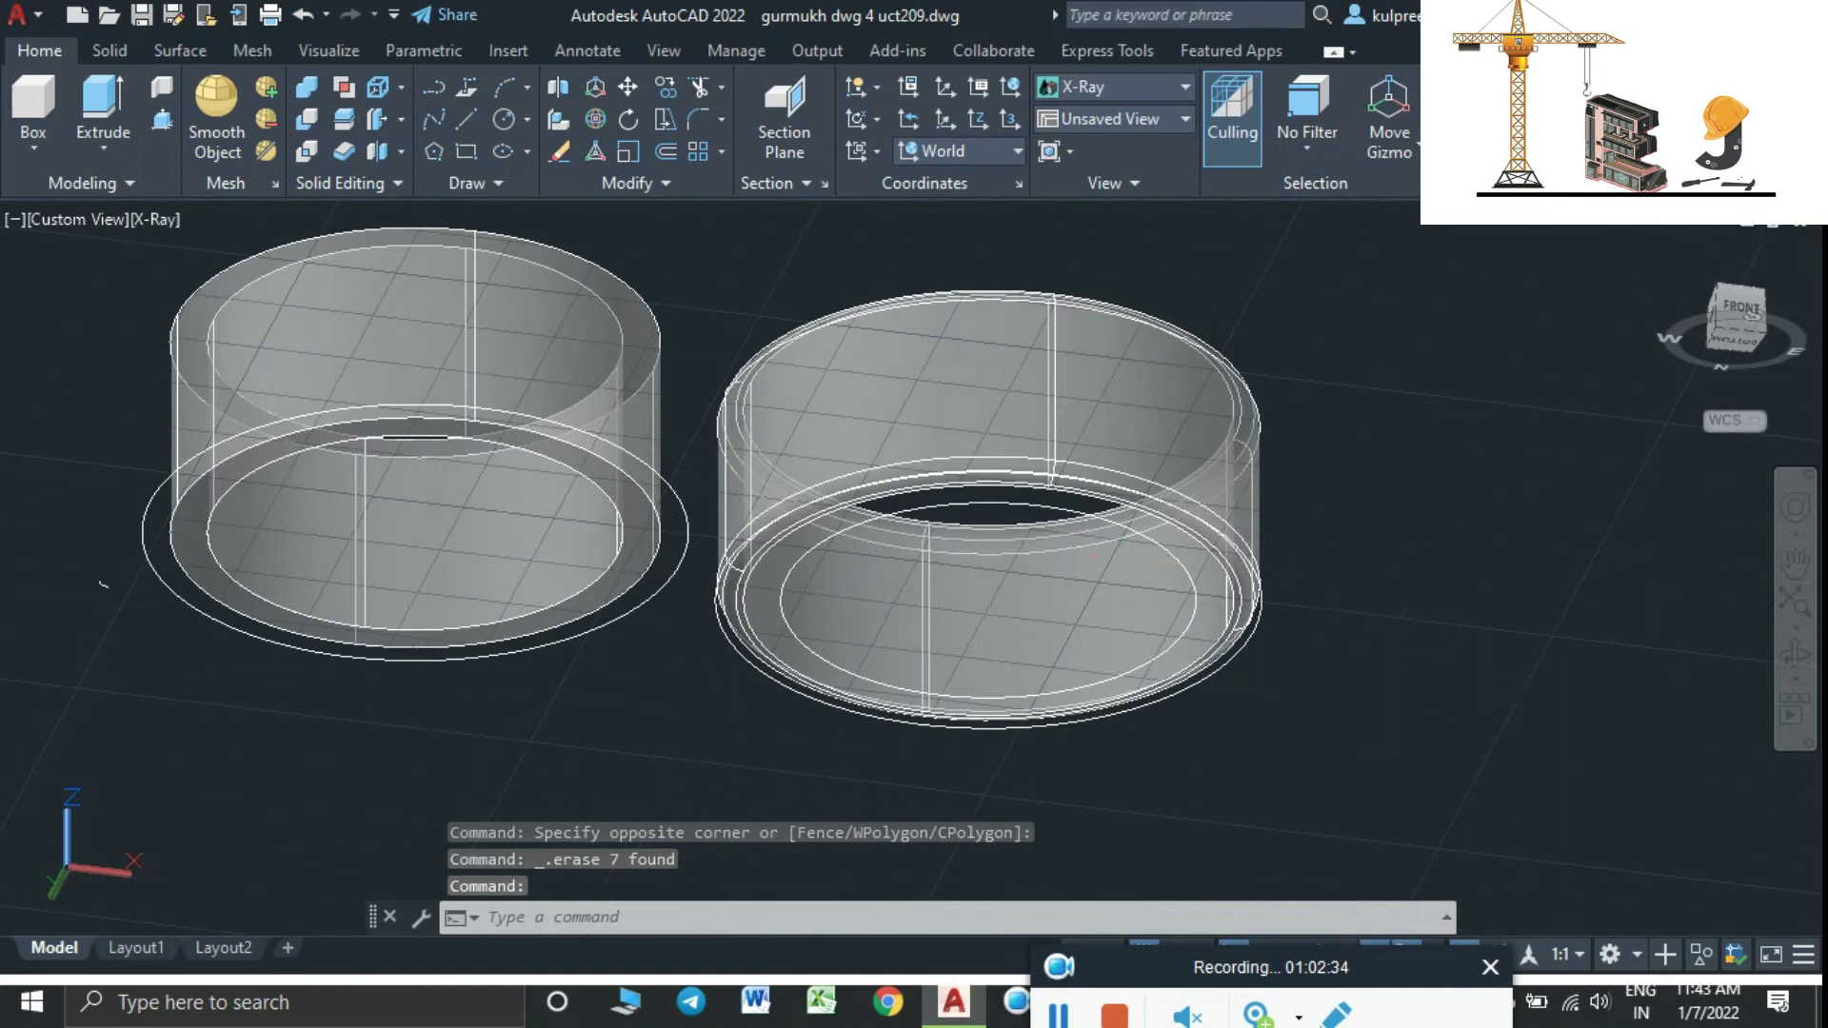
scroll(1125, 540, up, 4)
scroll(1125, 541, down, 5)
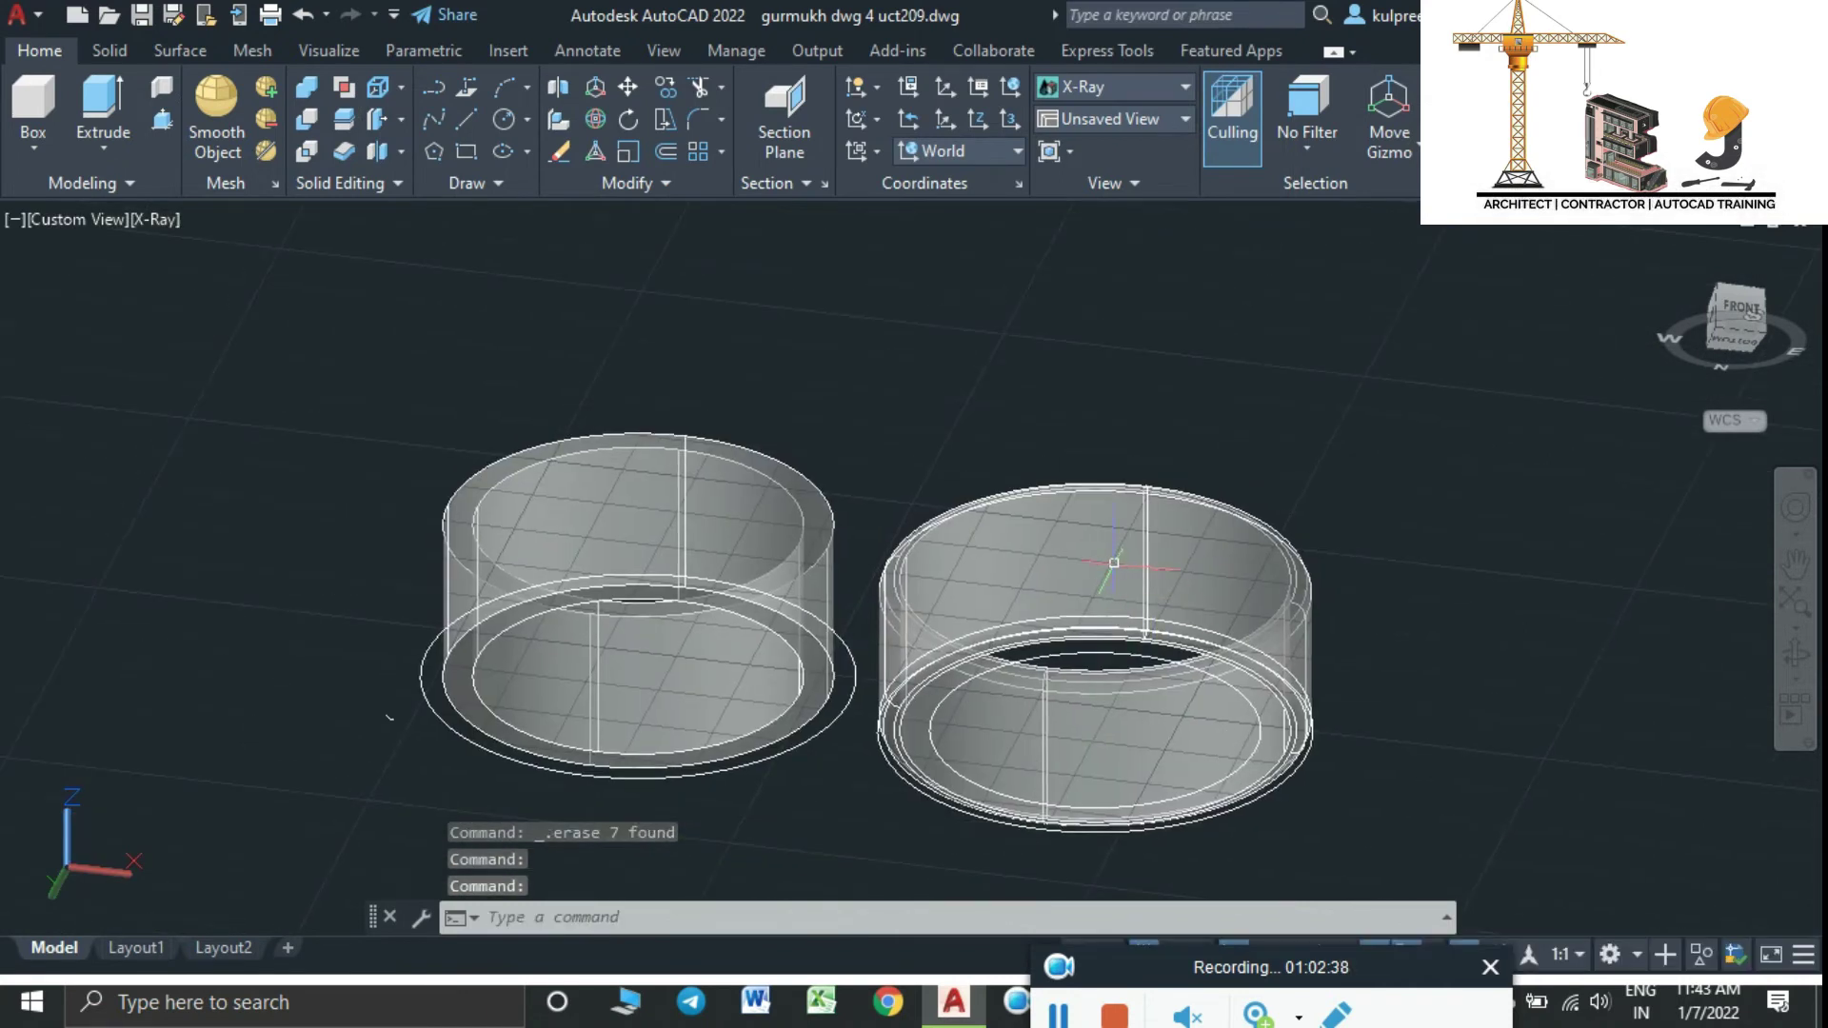
Move both hollow rings together to the left of the plan circles
click(1114, 563)
click(779, 512)
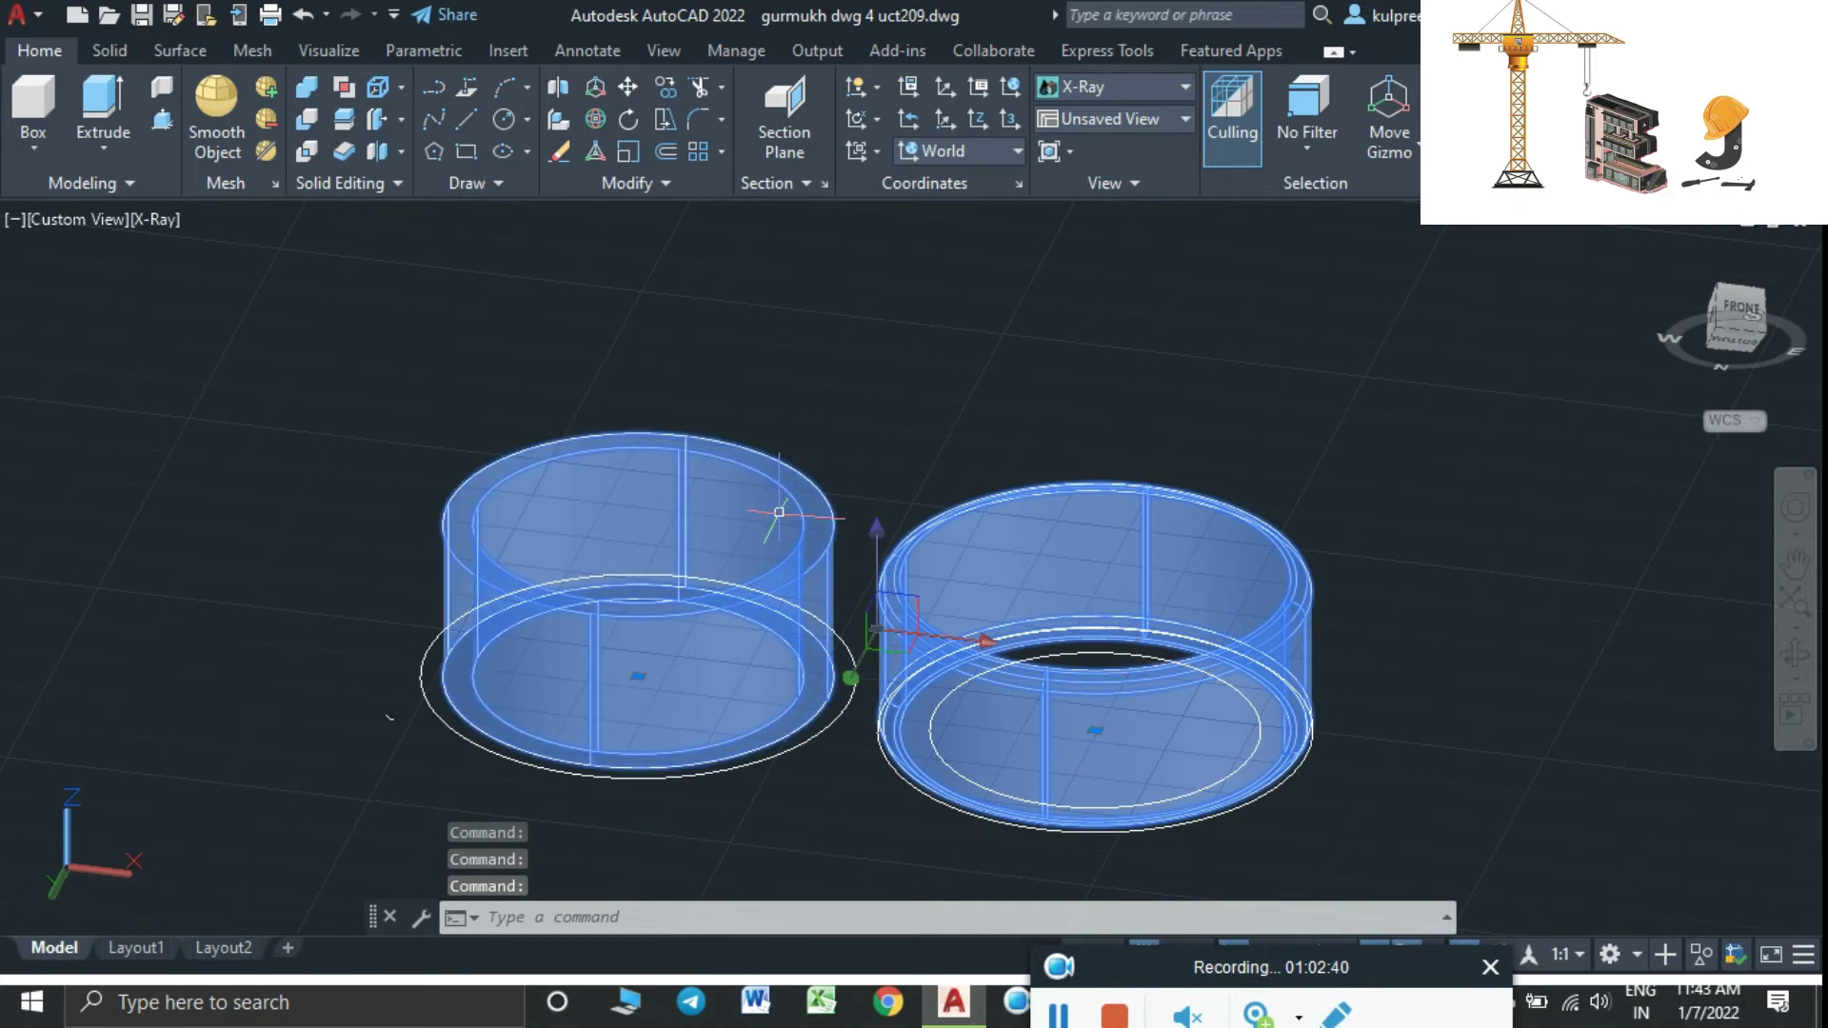
text(m)
key(Return)
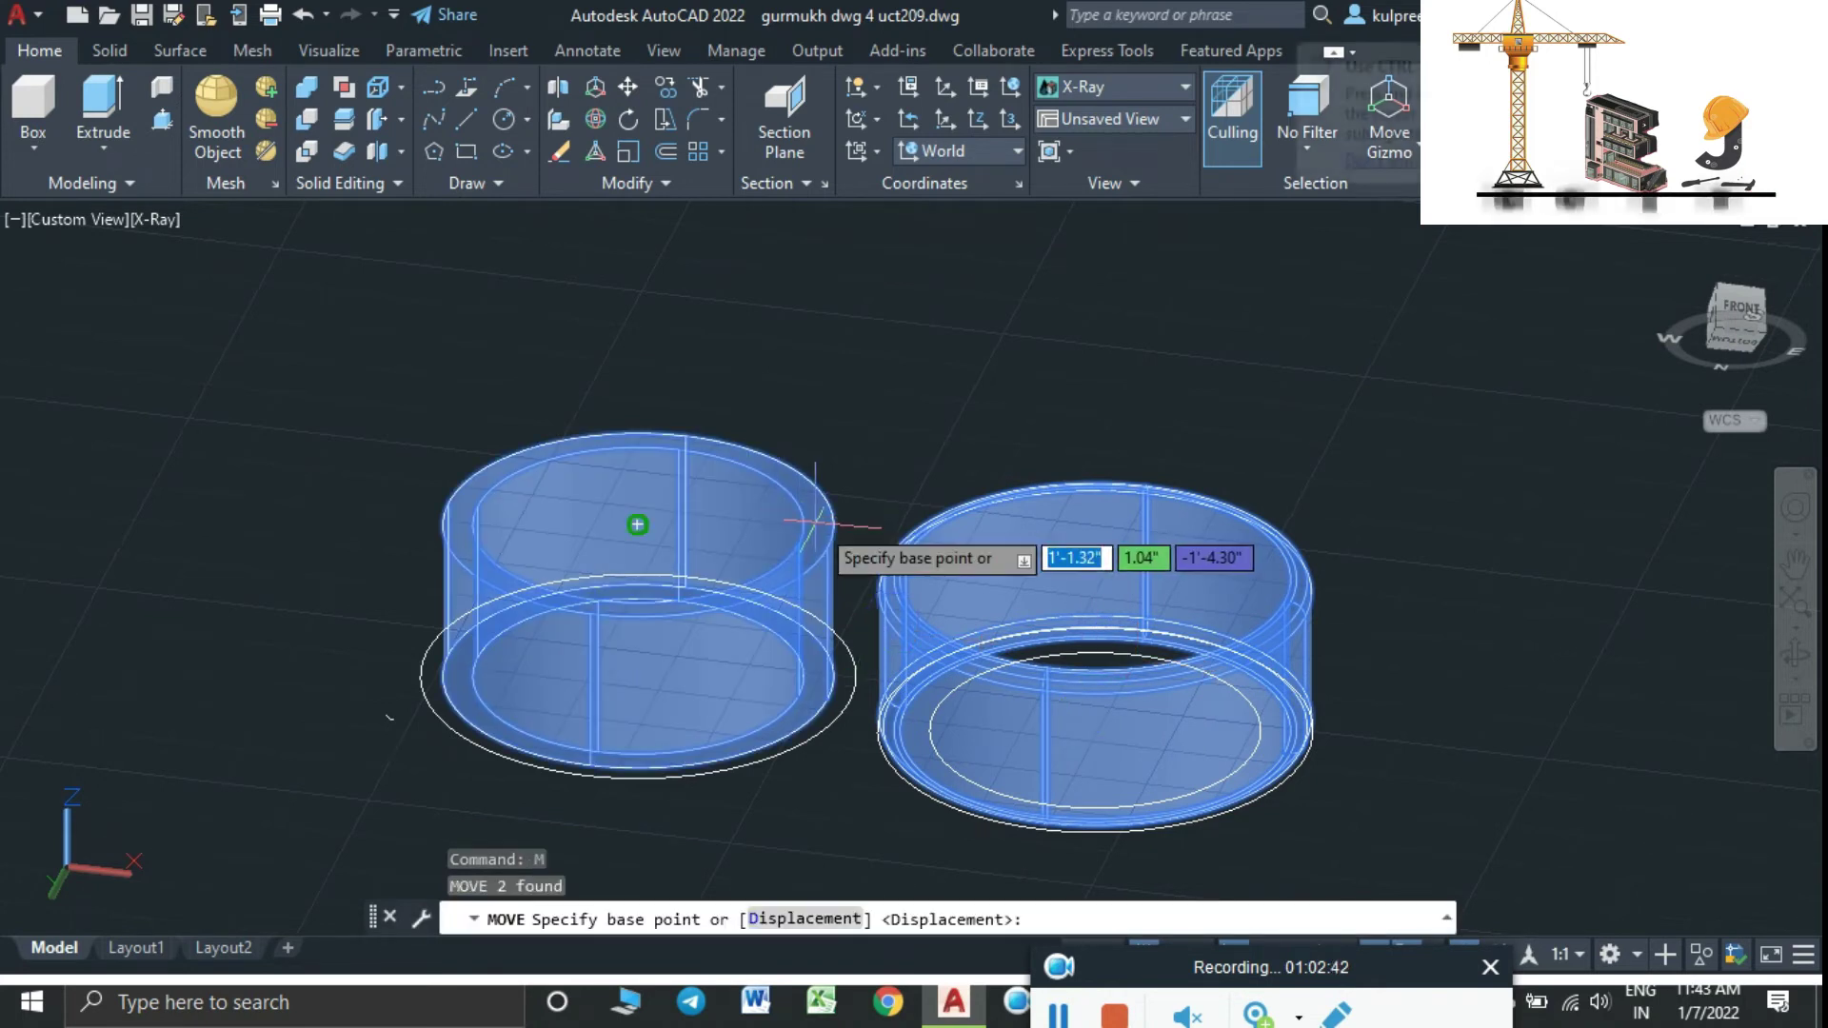
click(641, 523)
scroll(838, 514, down, 3)
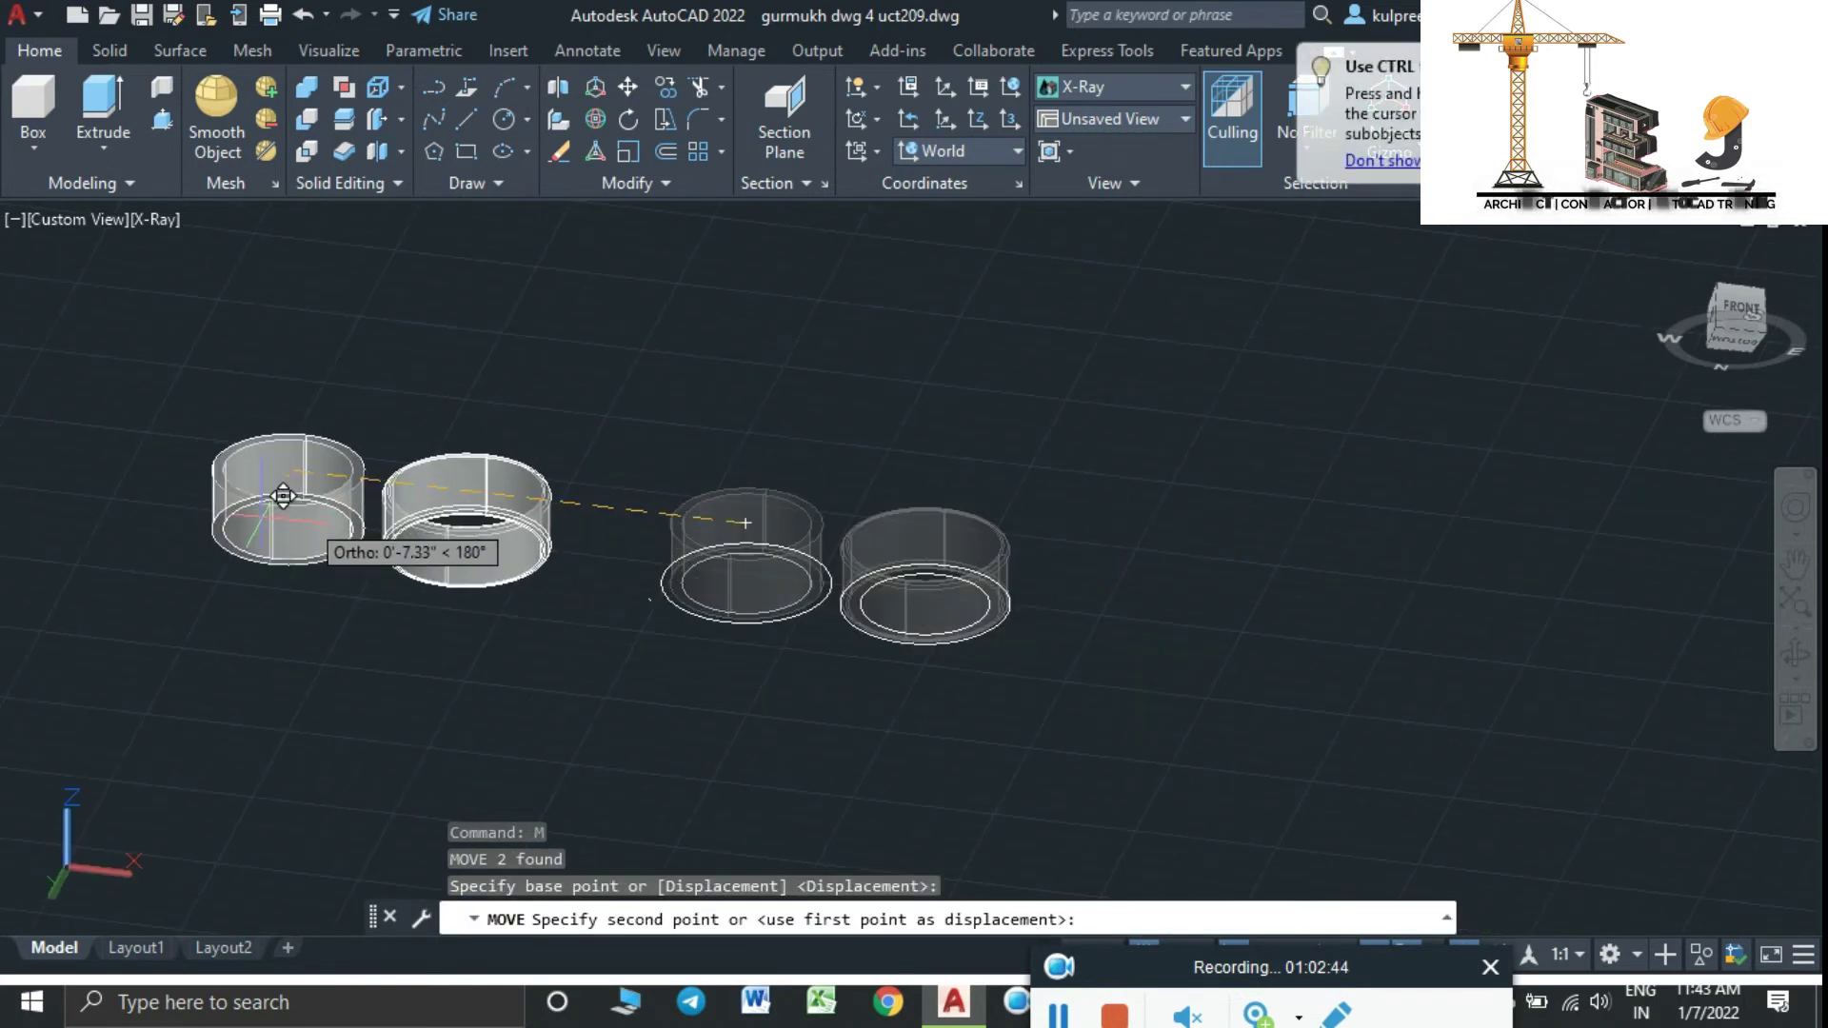
click(376, 519)
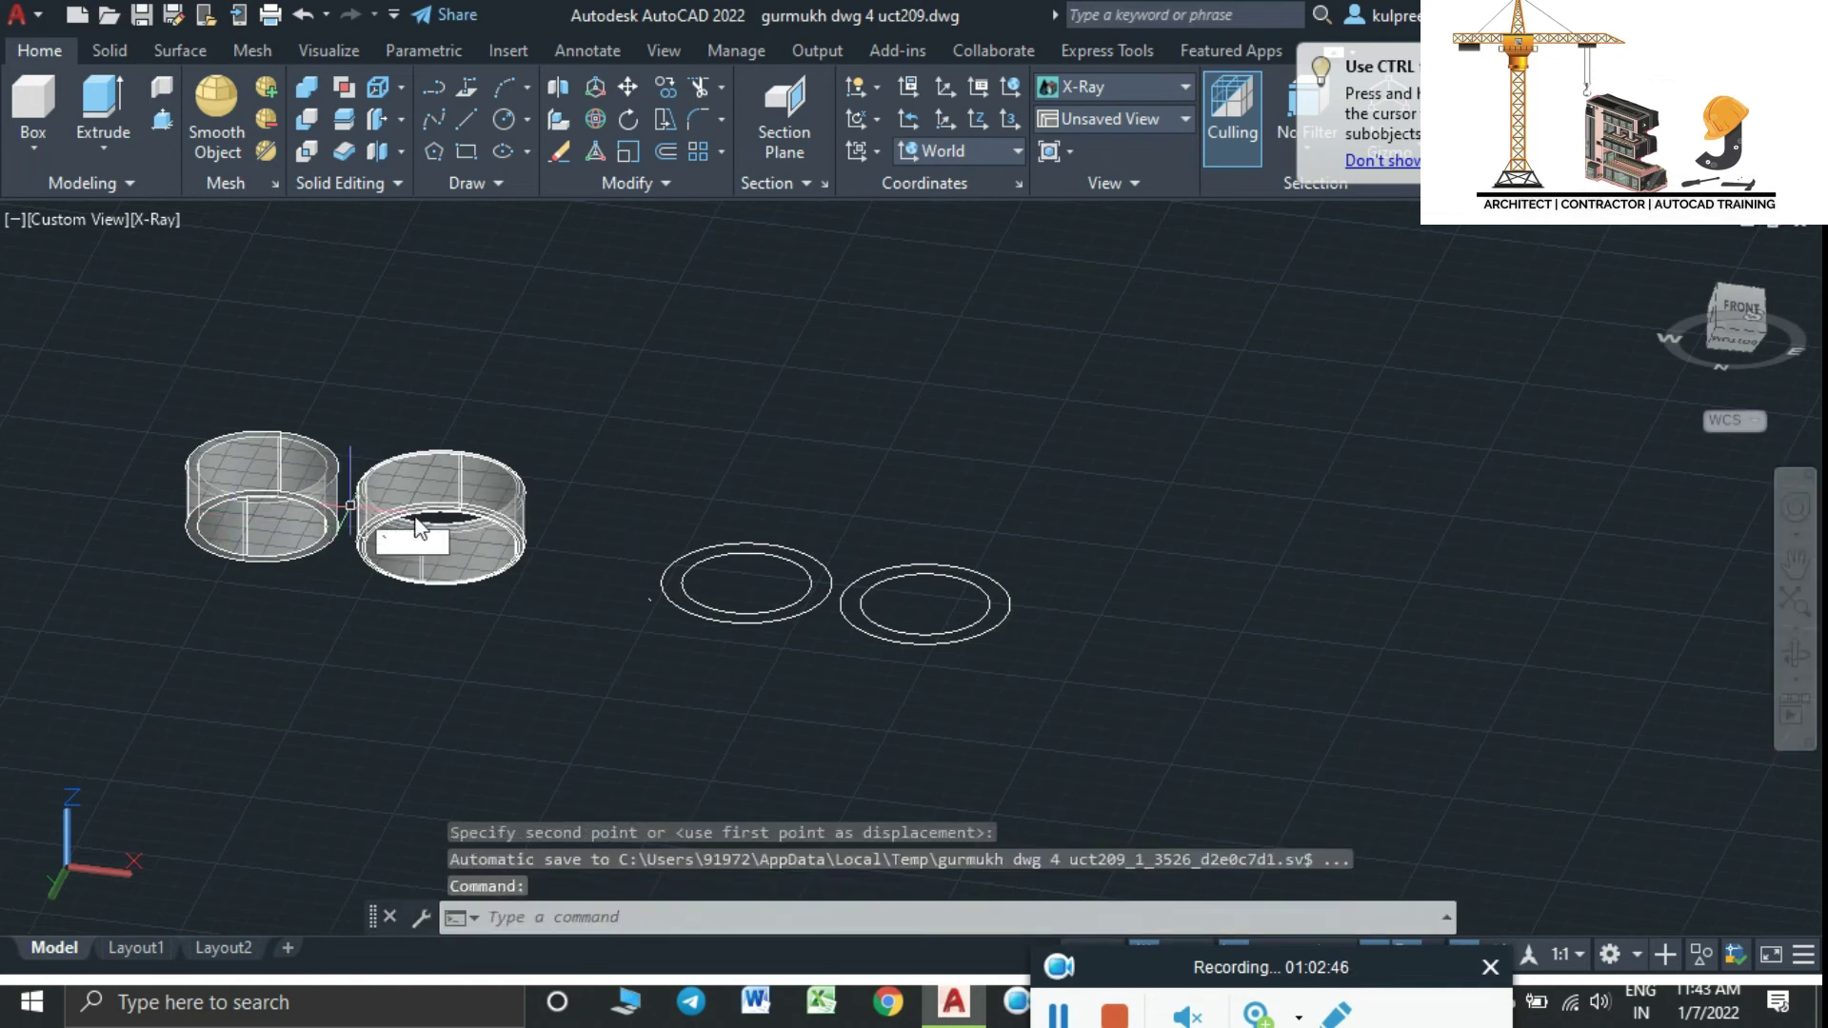
key(Escape)
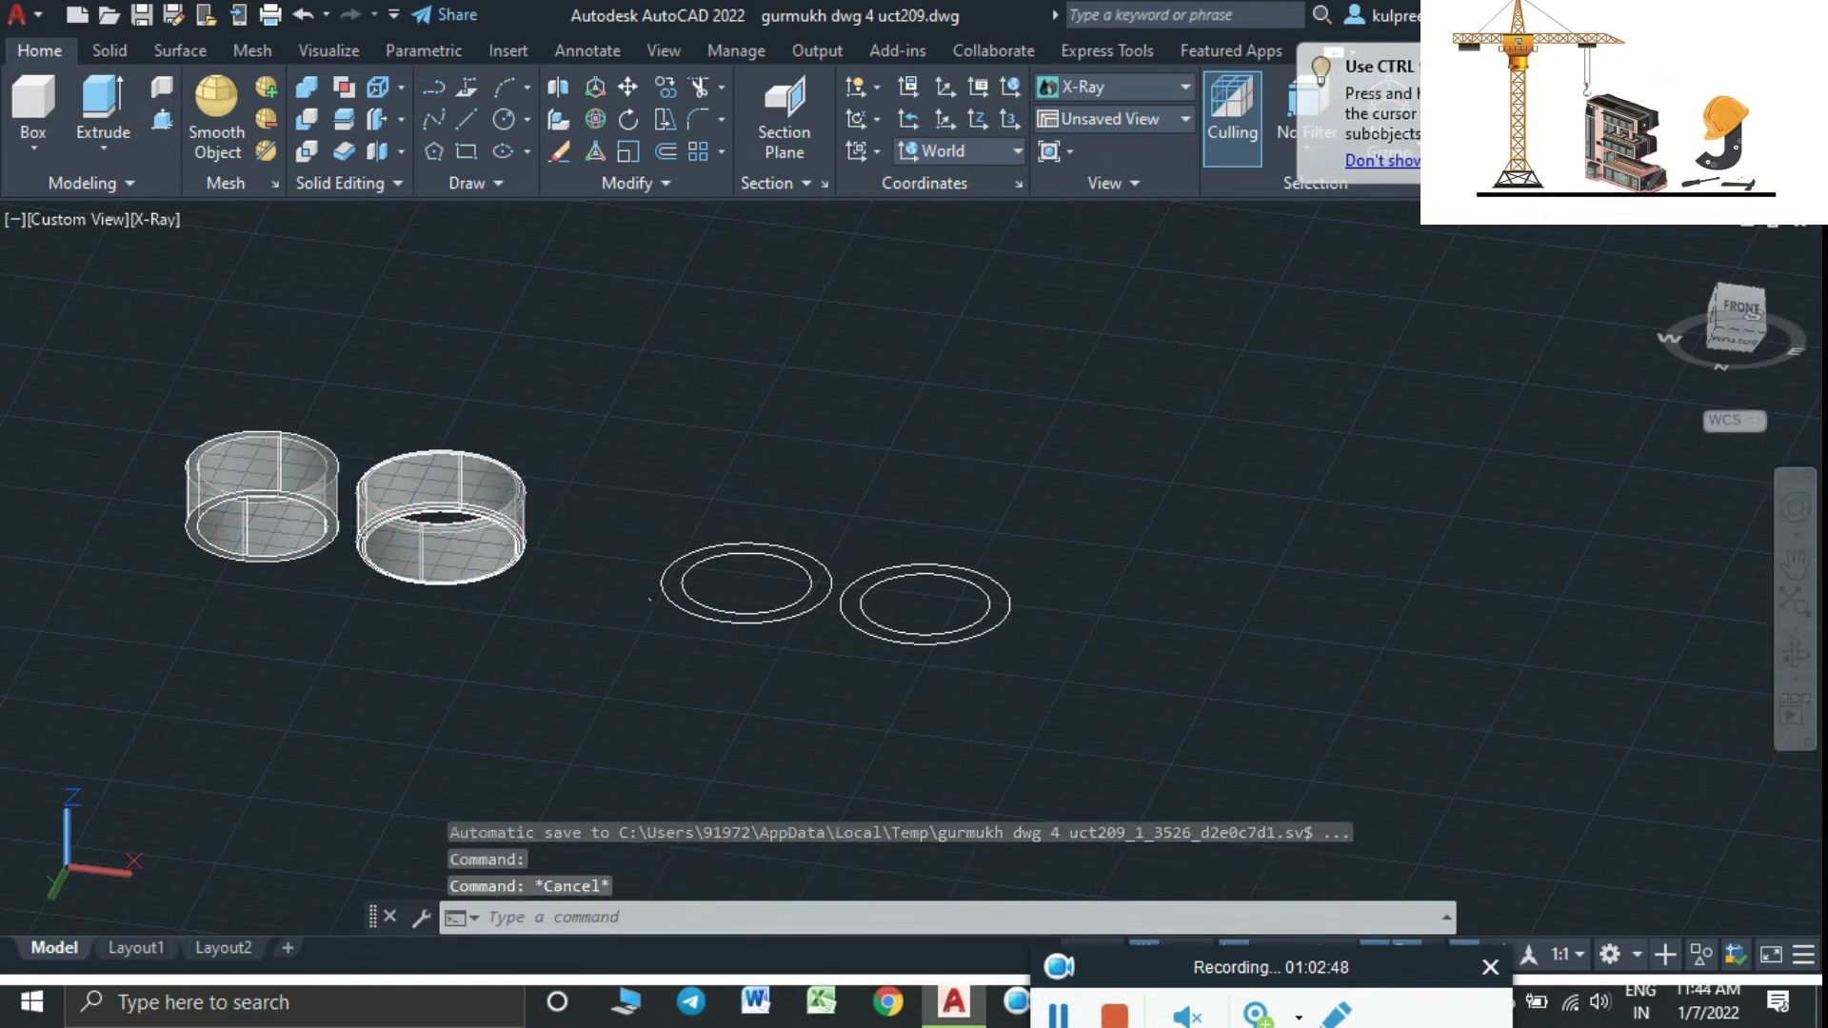
Orbit toward the large cylinder, switch to Realistic shading, and finish the diagonal line
scroll(488, 531, up, 5)
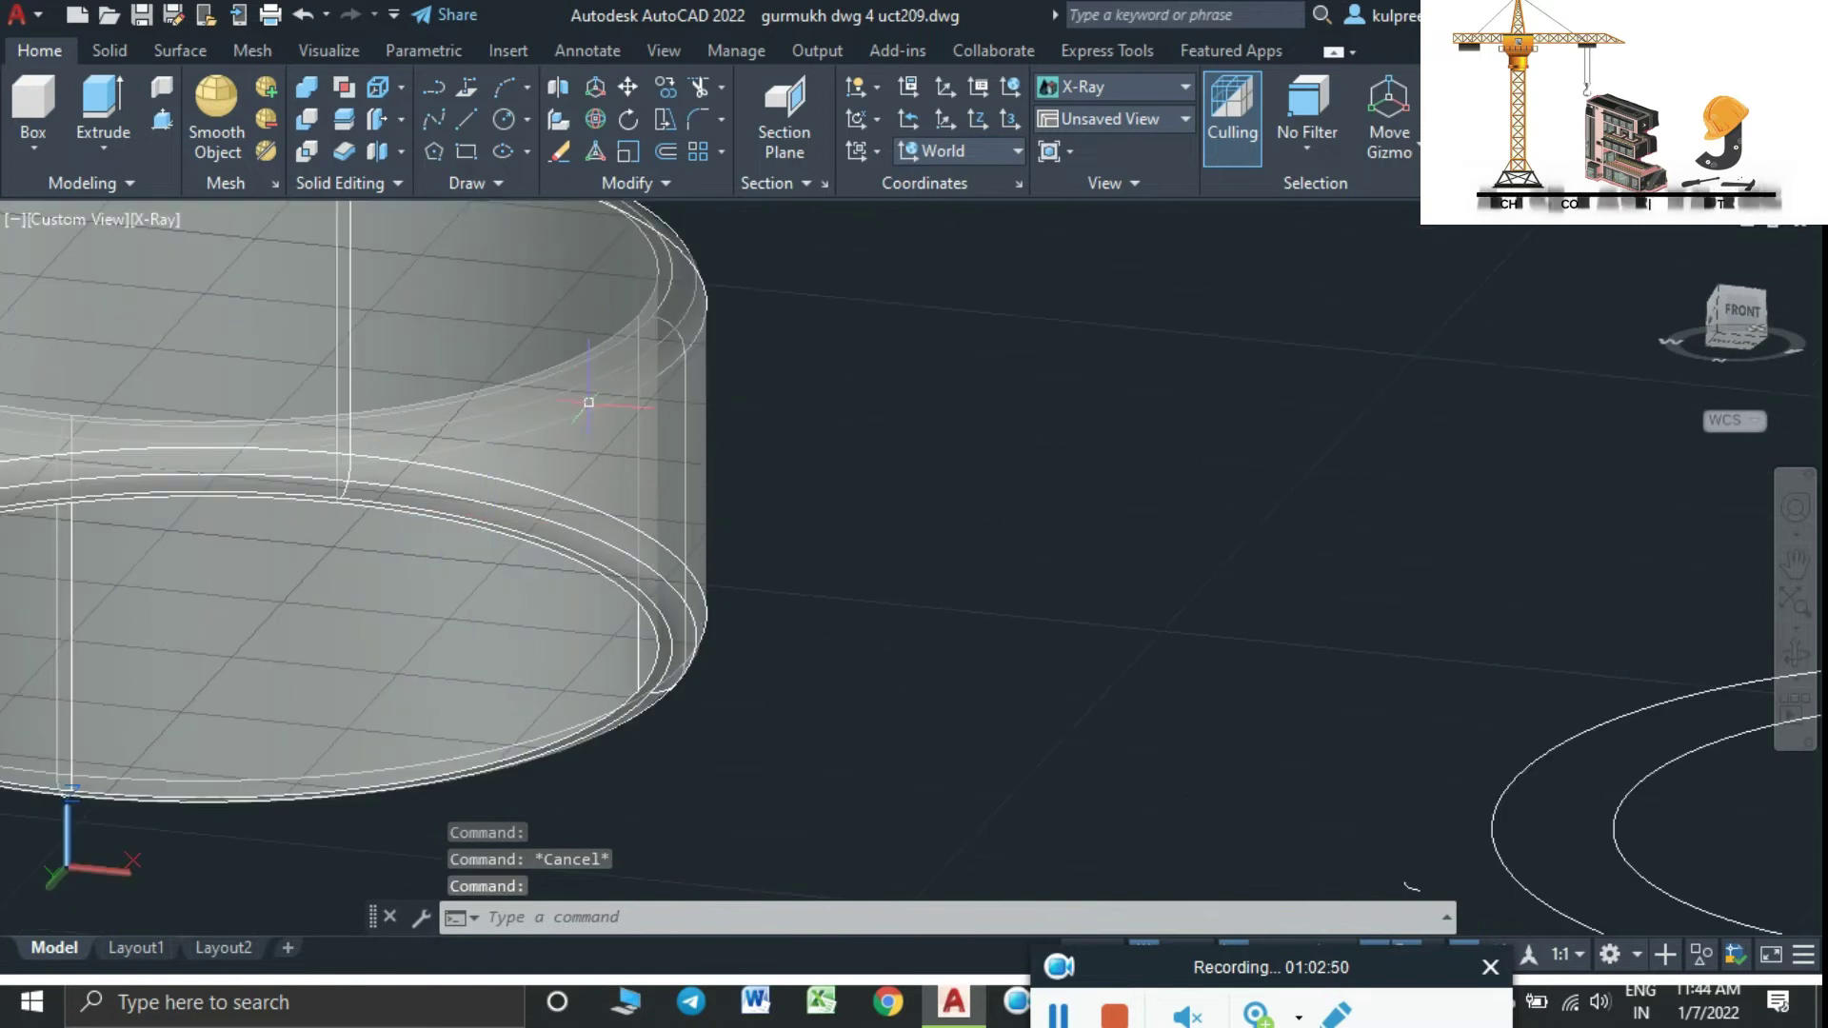
mouse_move(614, 362)
shift+middle_down()
mouse_move(850, 426)
mouse_move(743, 441)
mouse_move(733, 514)
shift+middle_up()
shift+middle_drag(705, 620, 604, 408)
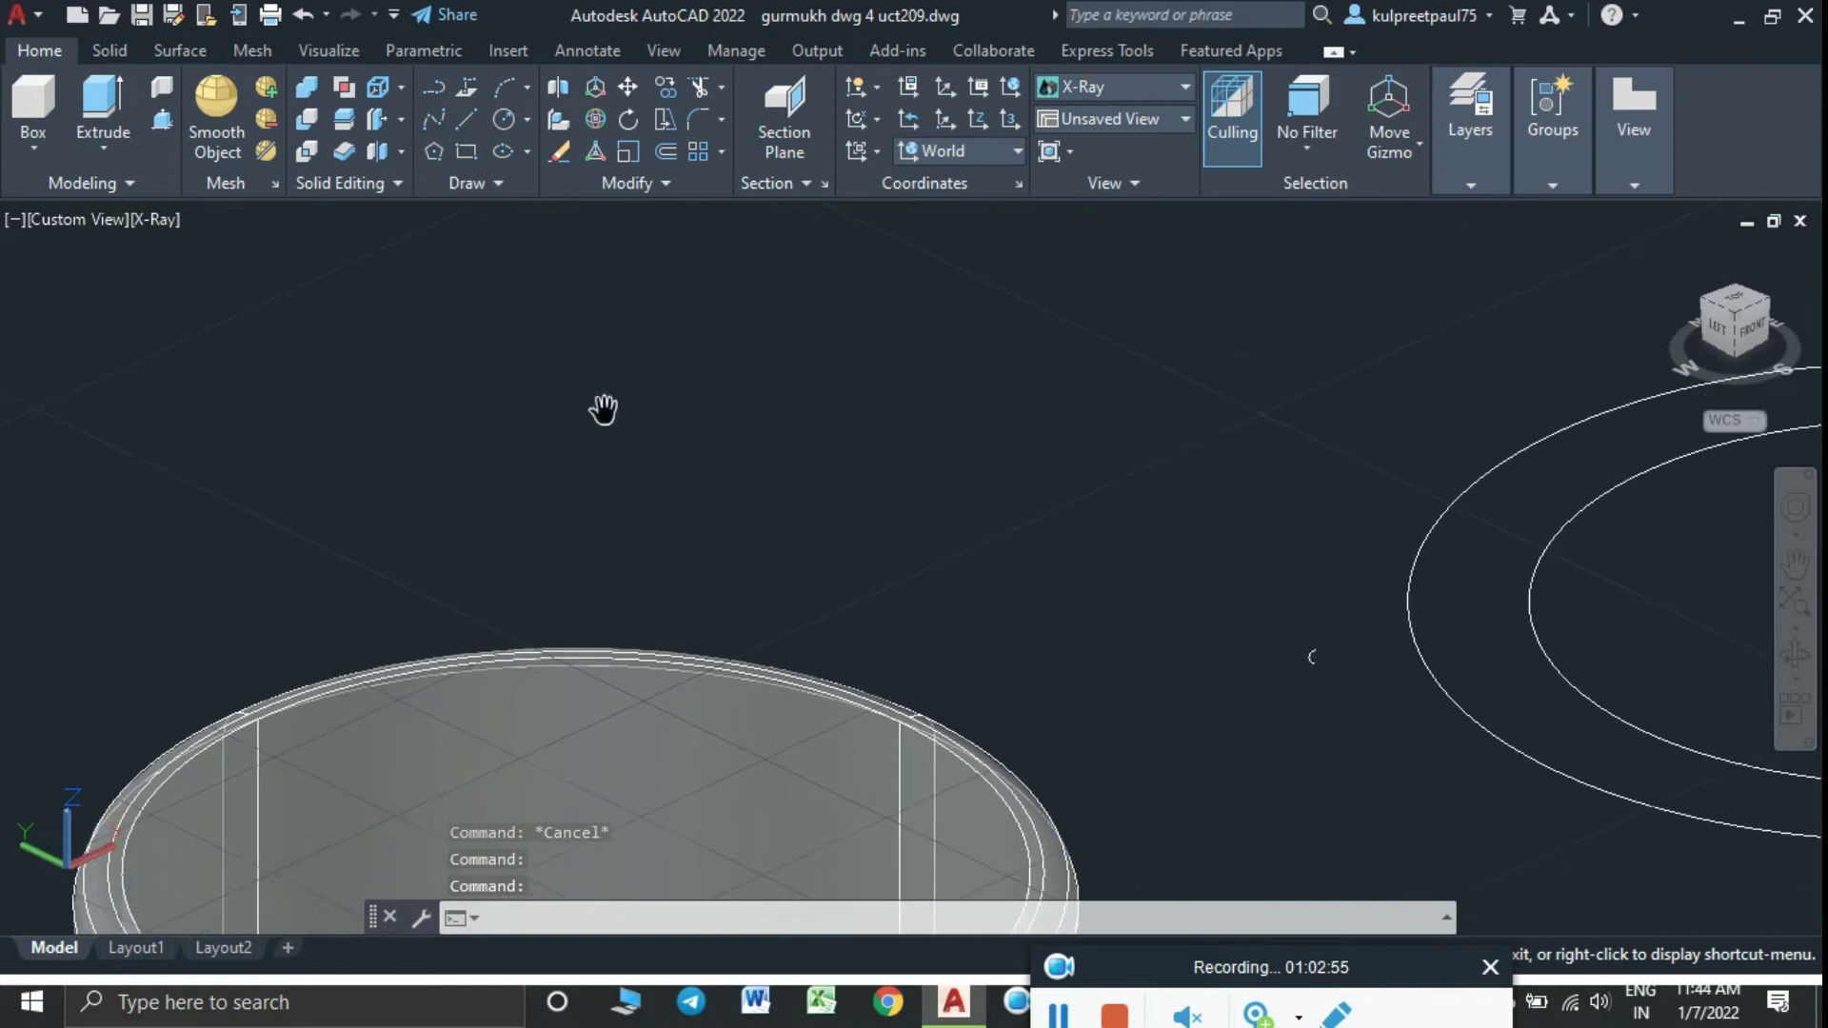
click(145, 219)
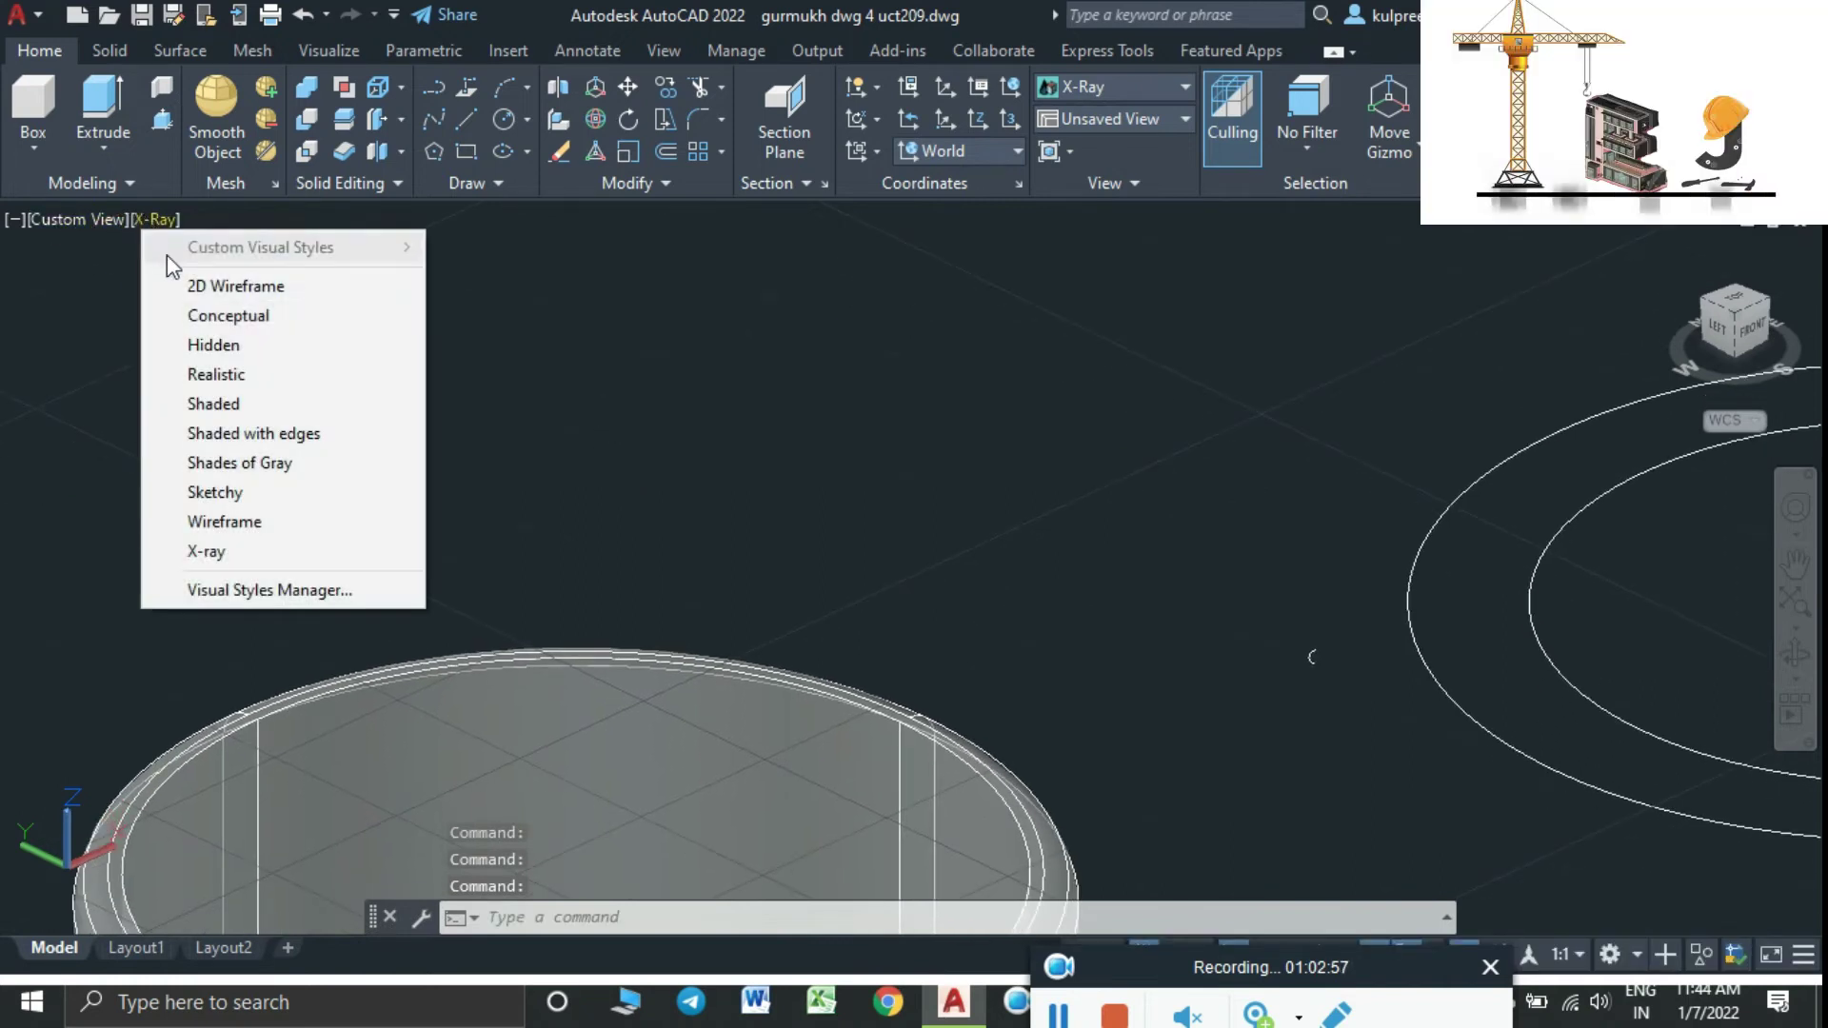
click(232, 379)
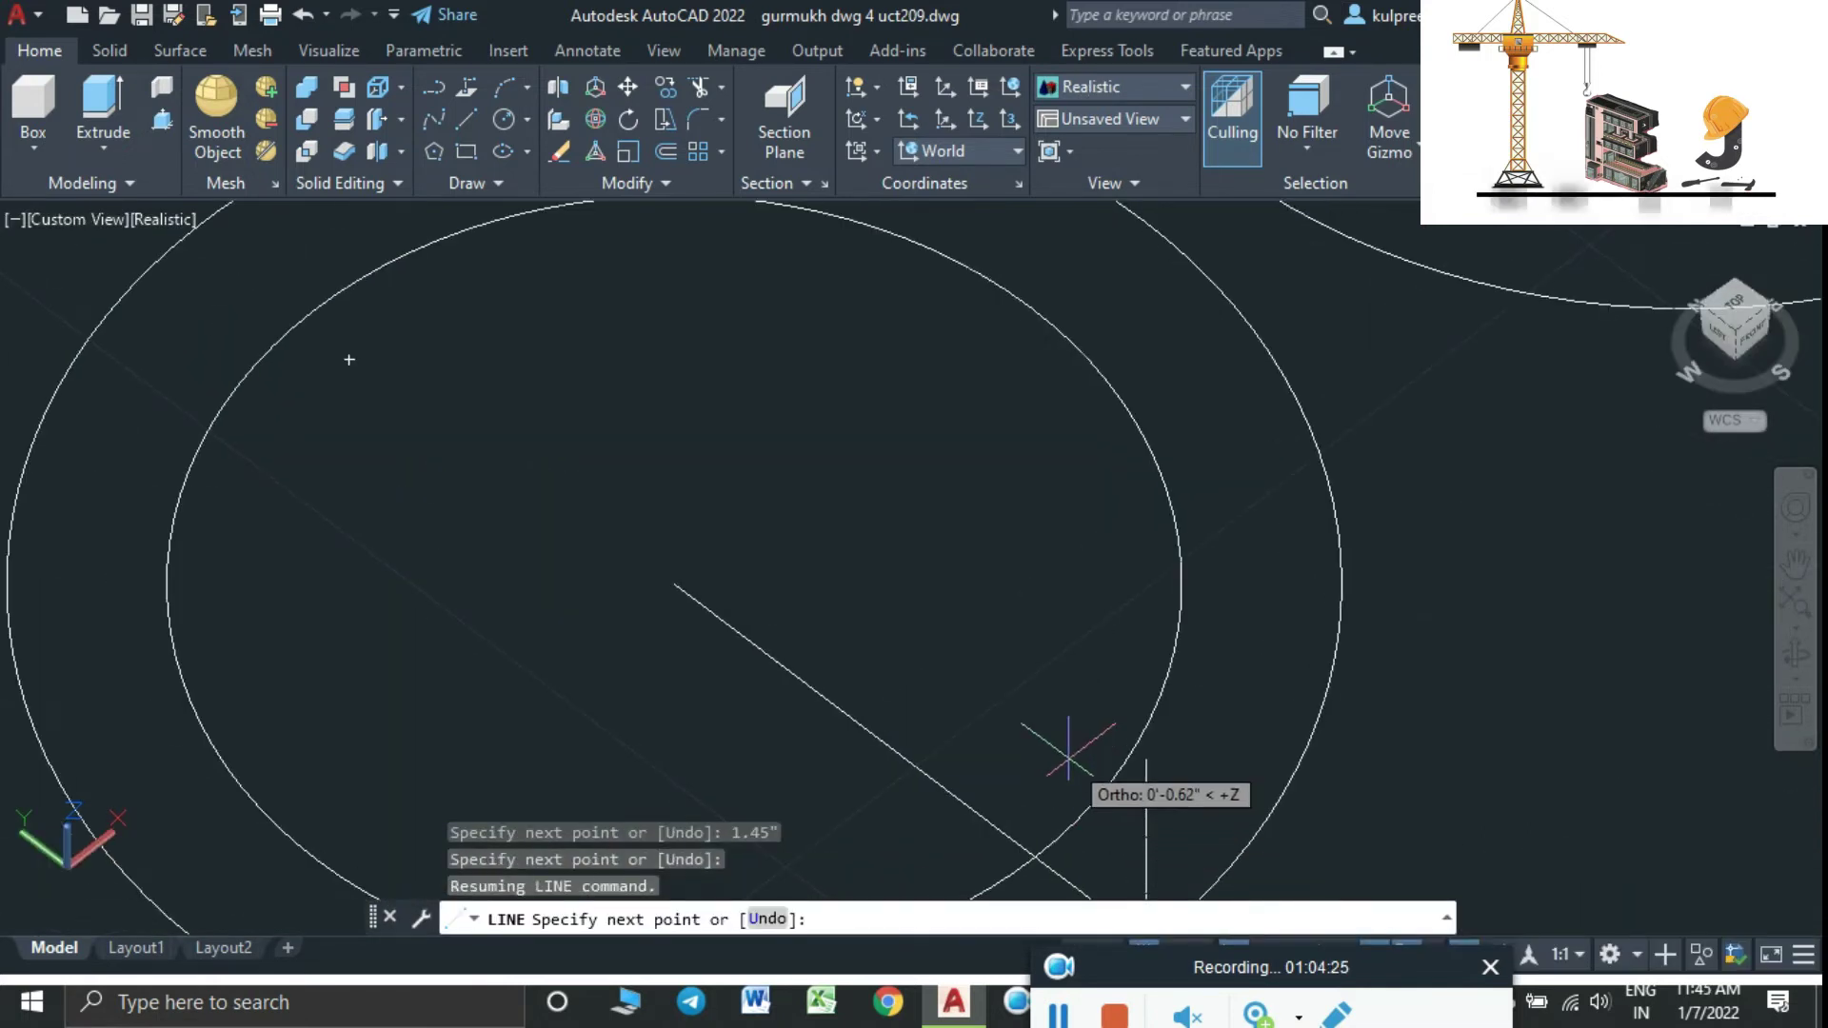
key(Escape)
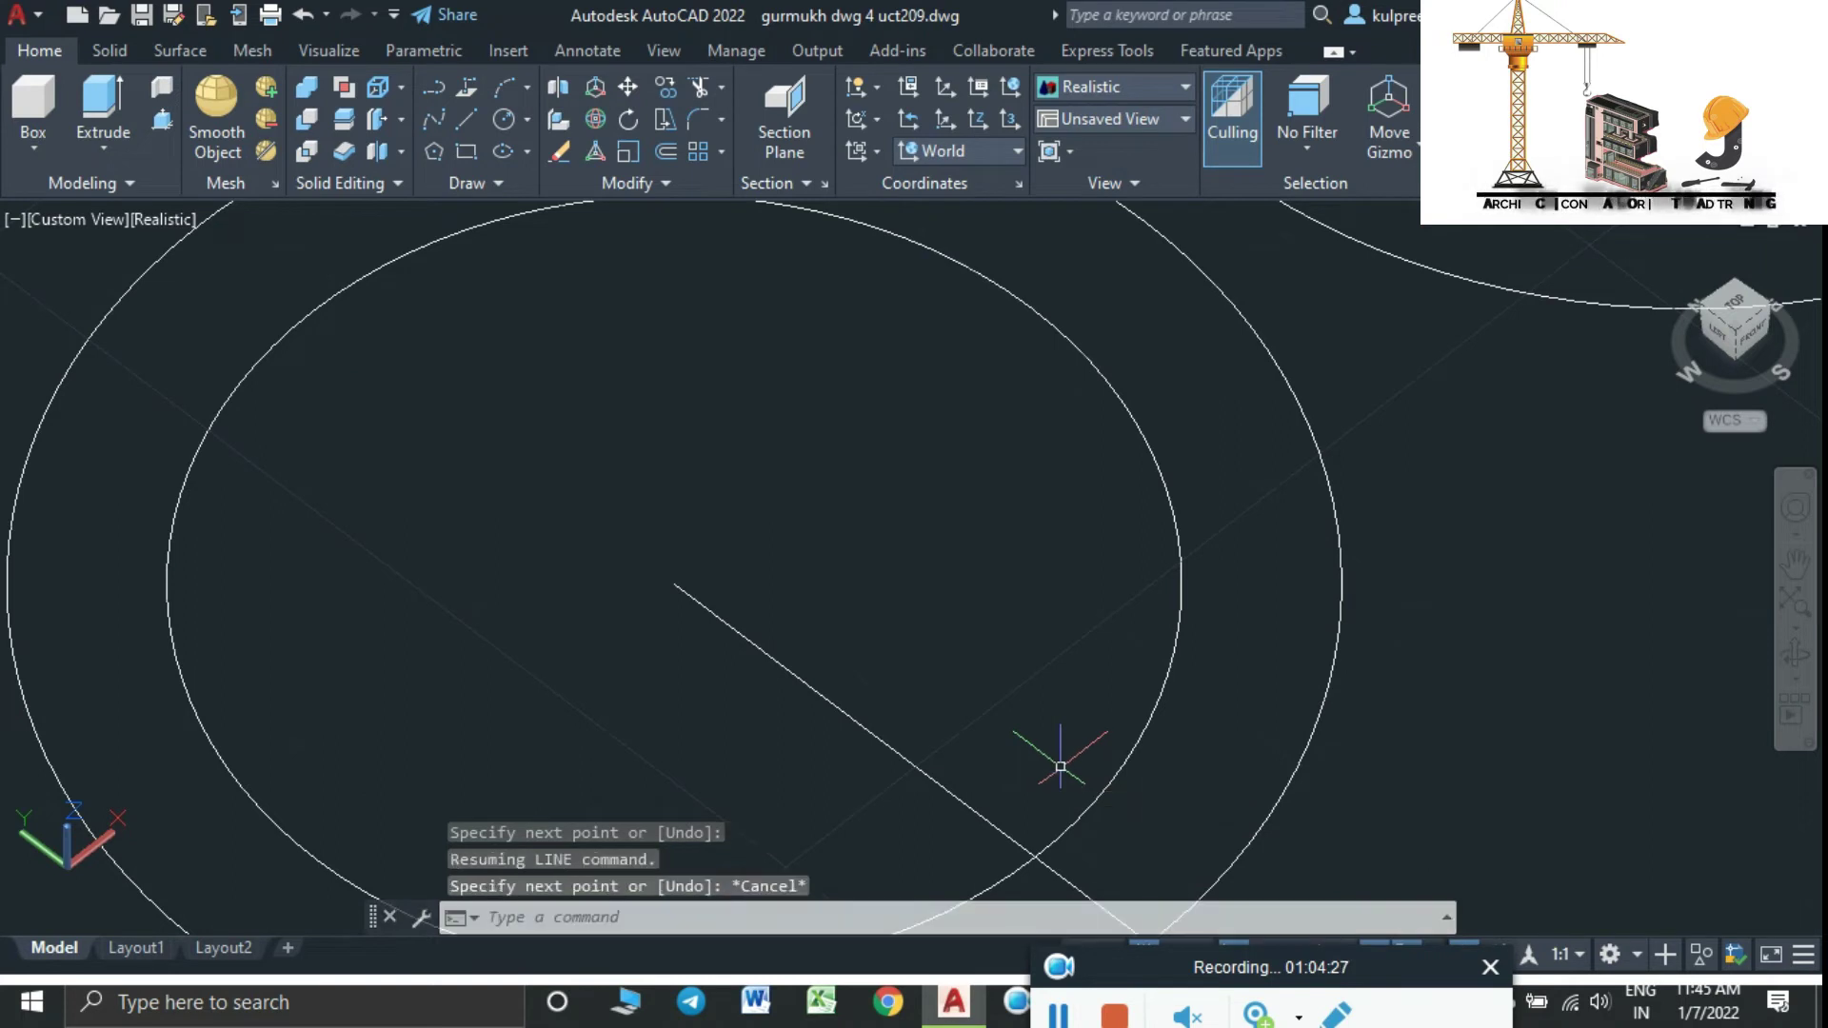
click(870, 735)
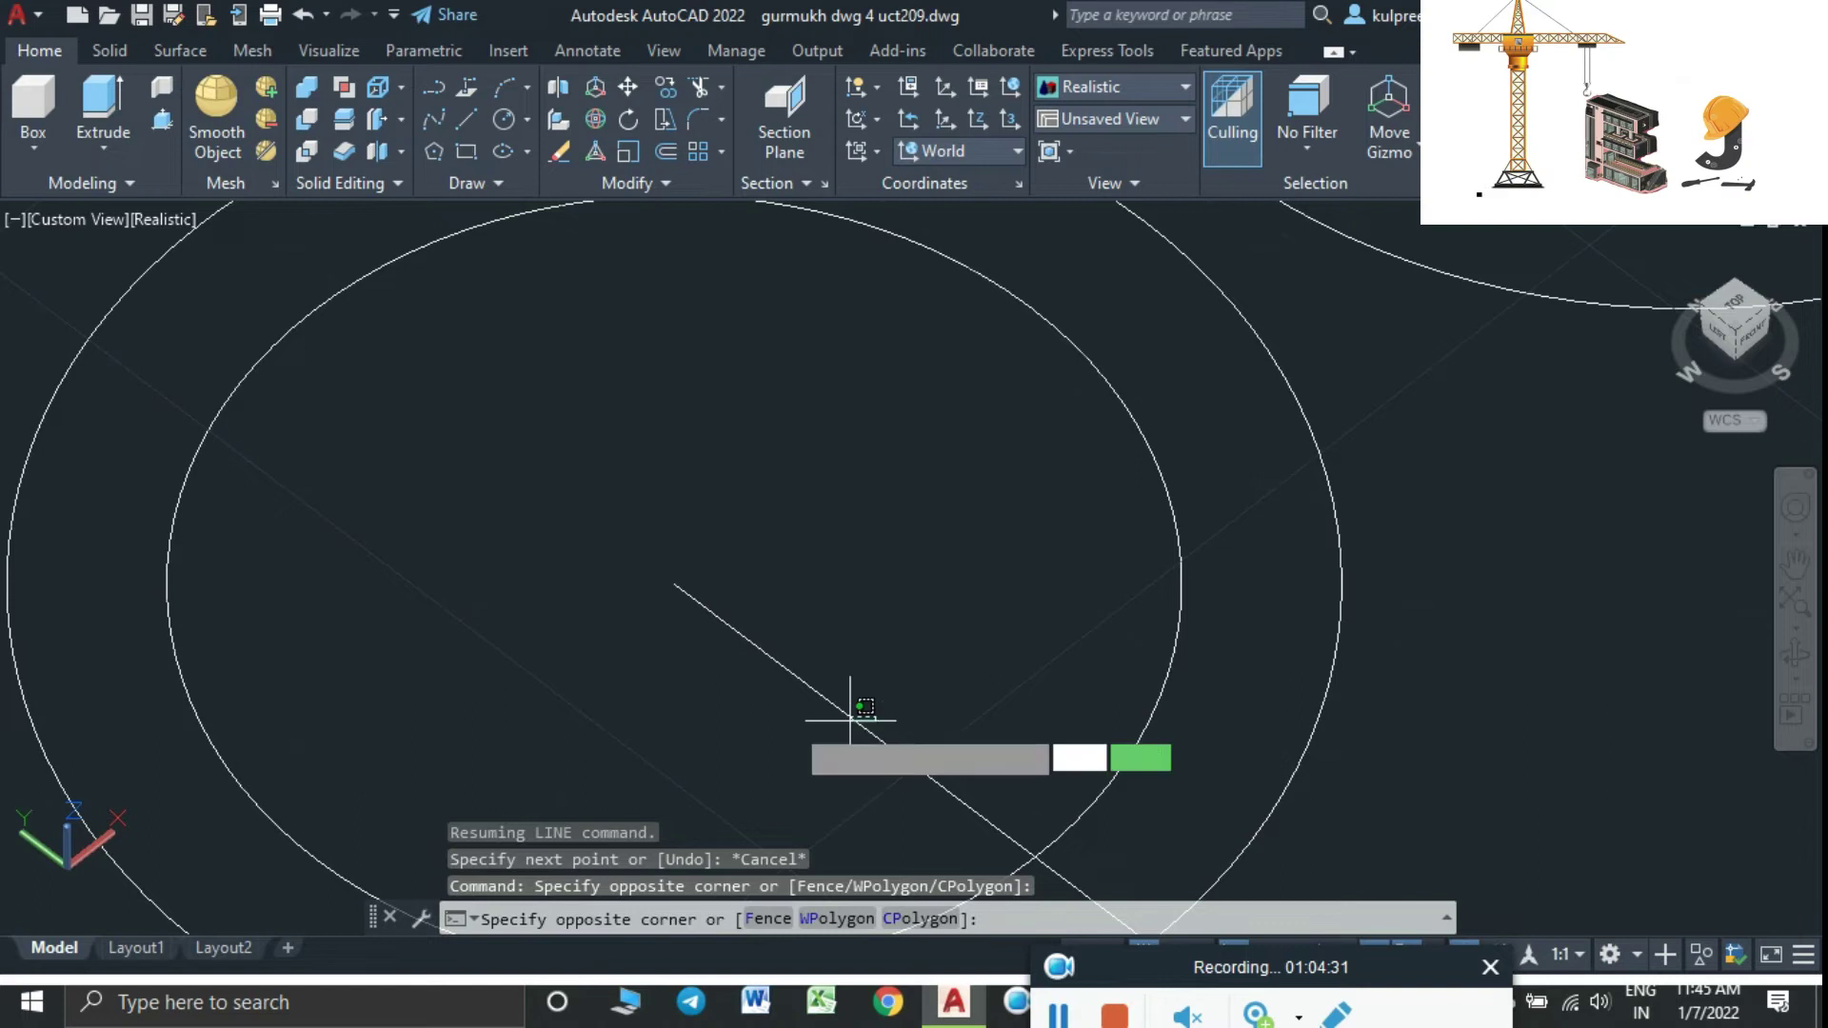
Mirror the diagonal line across the inner circle, keeping the original
click(790, 721)
text(i)
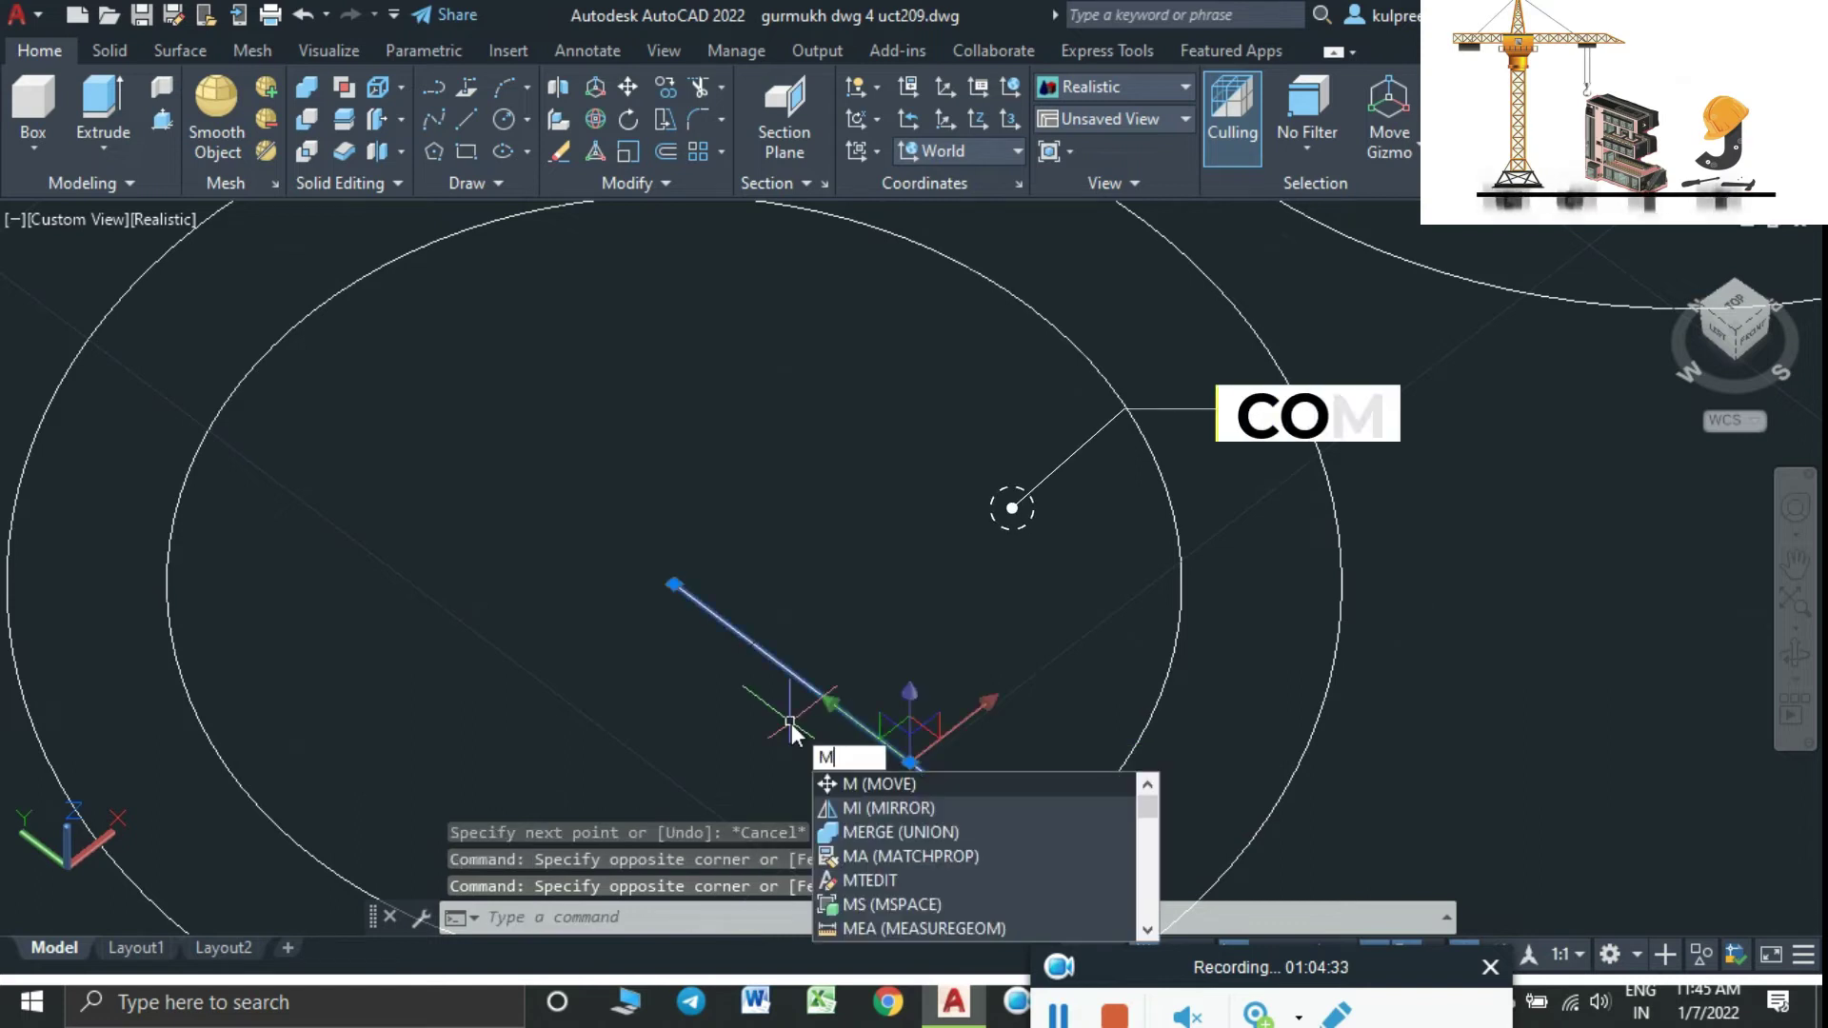
key(Return)
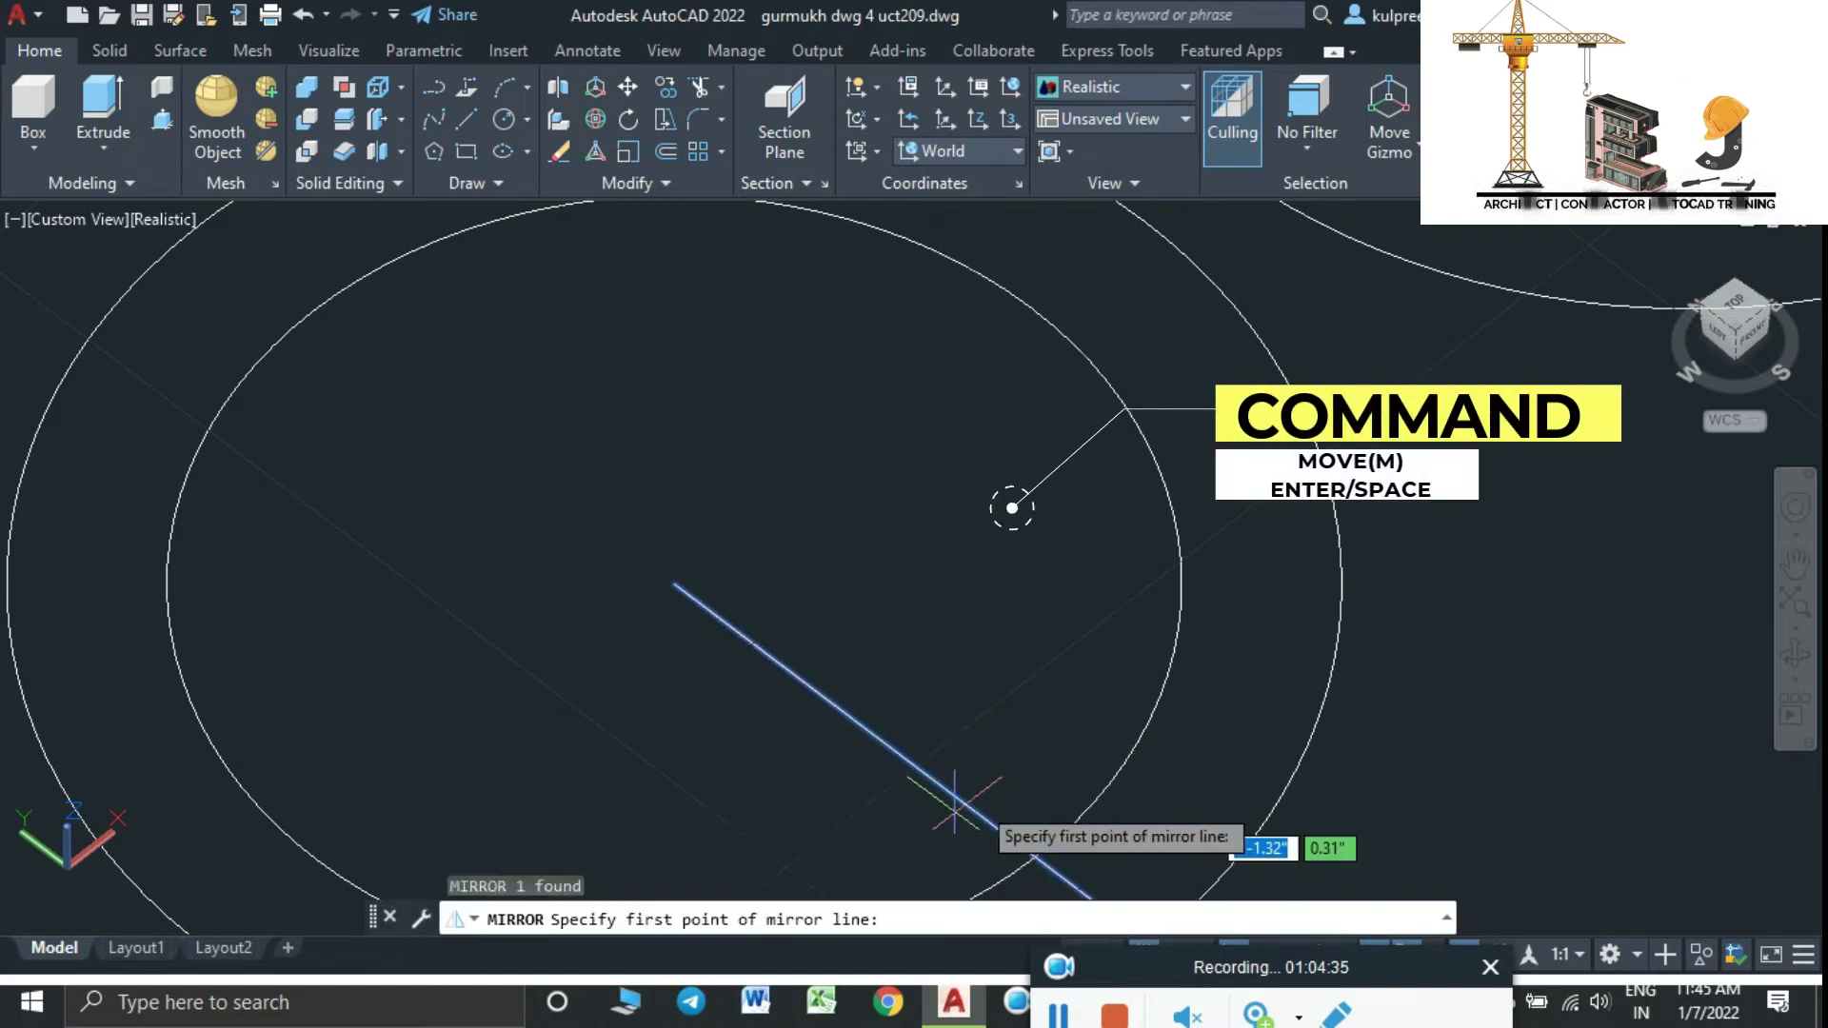
scroll(962, 699, down, 2)
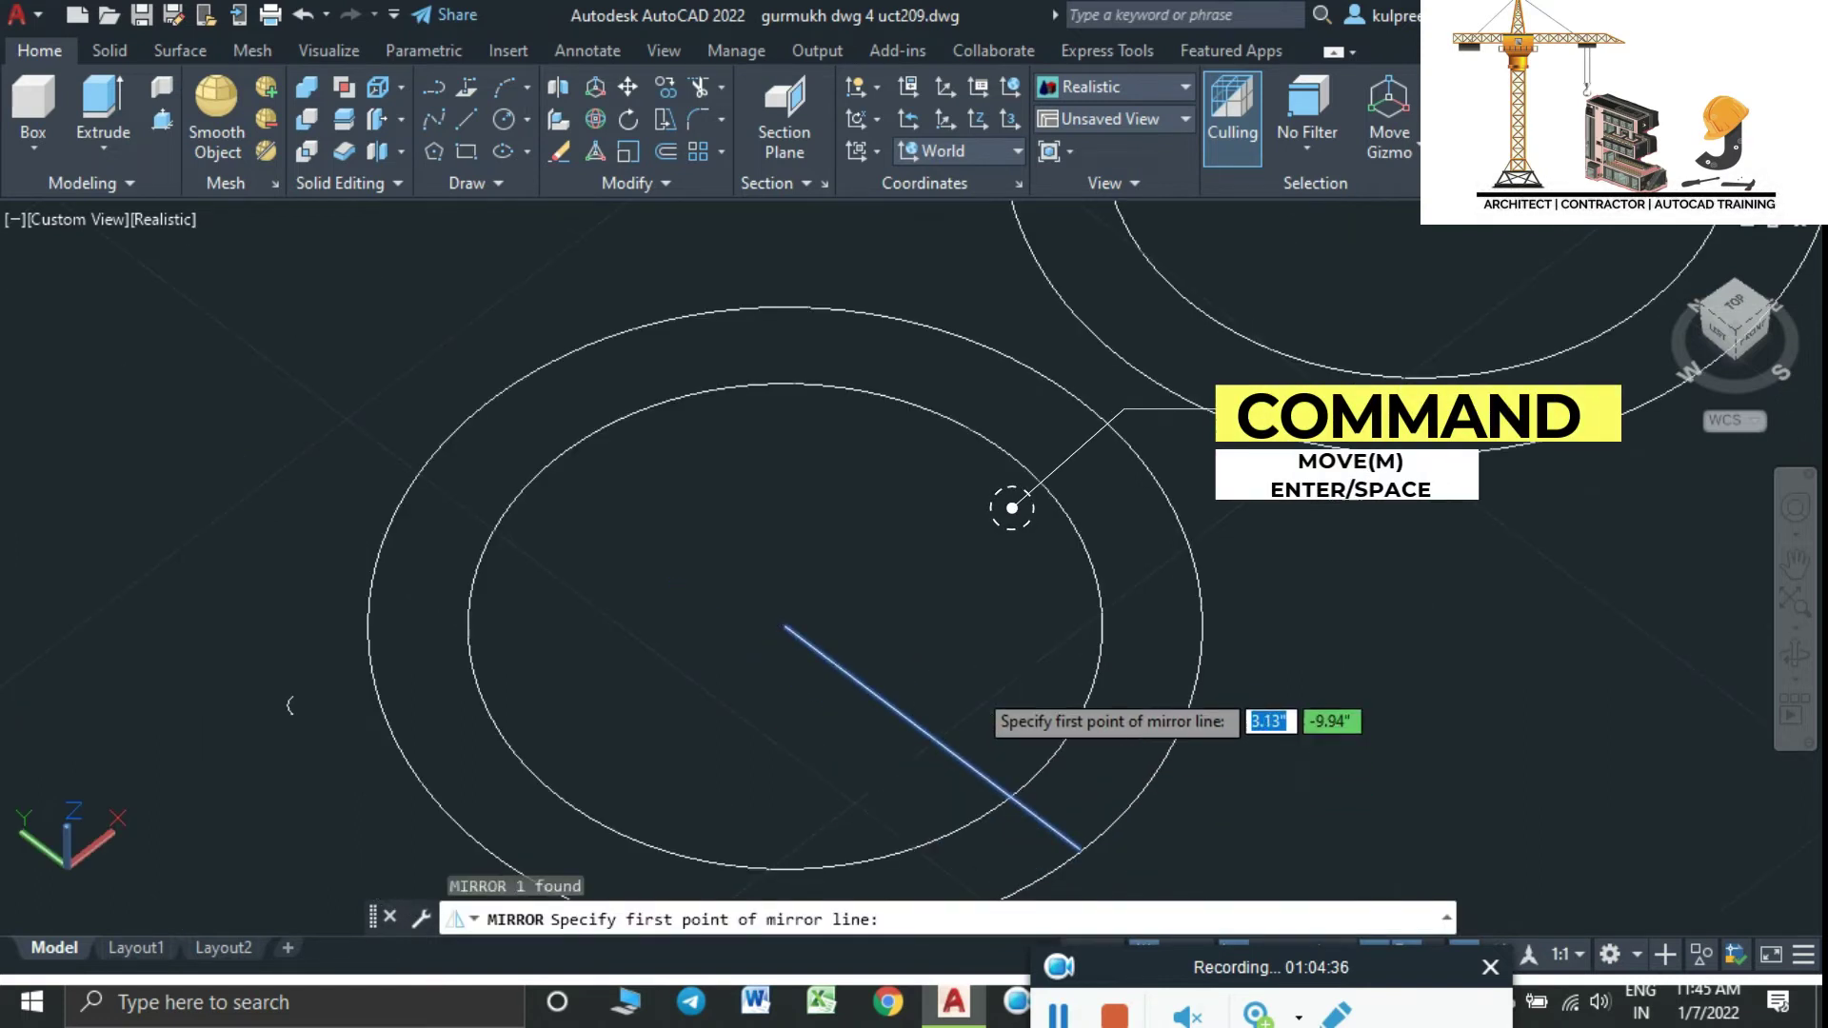
click(788, 625)
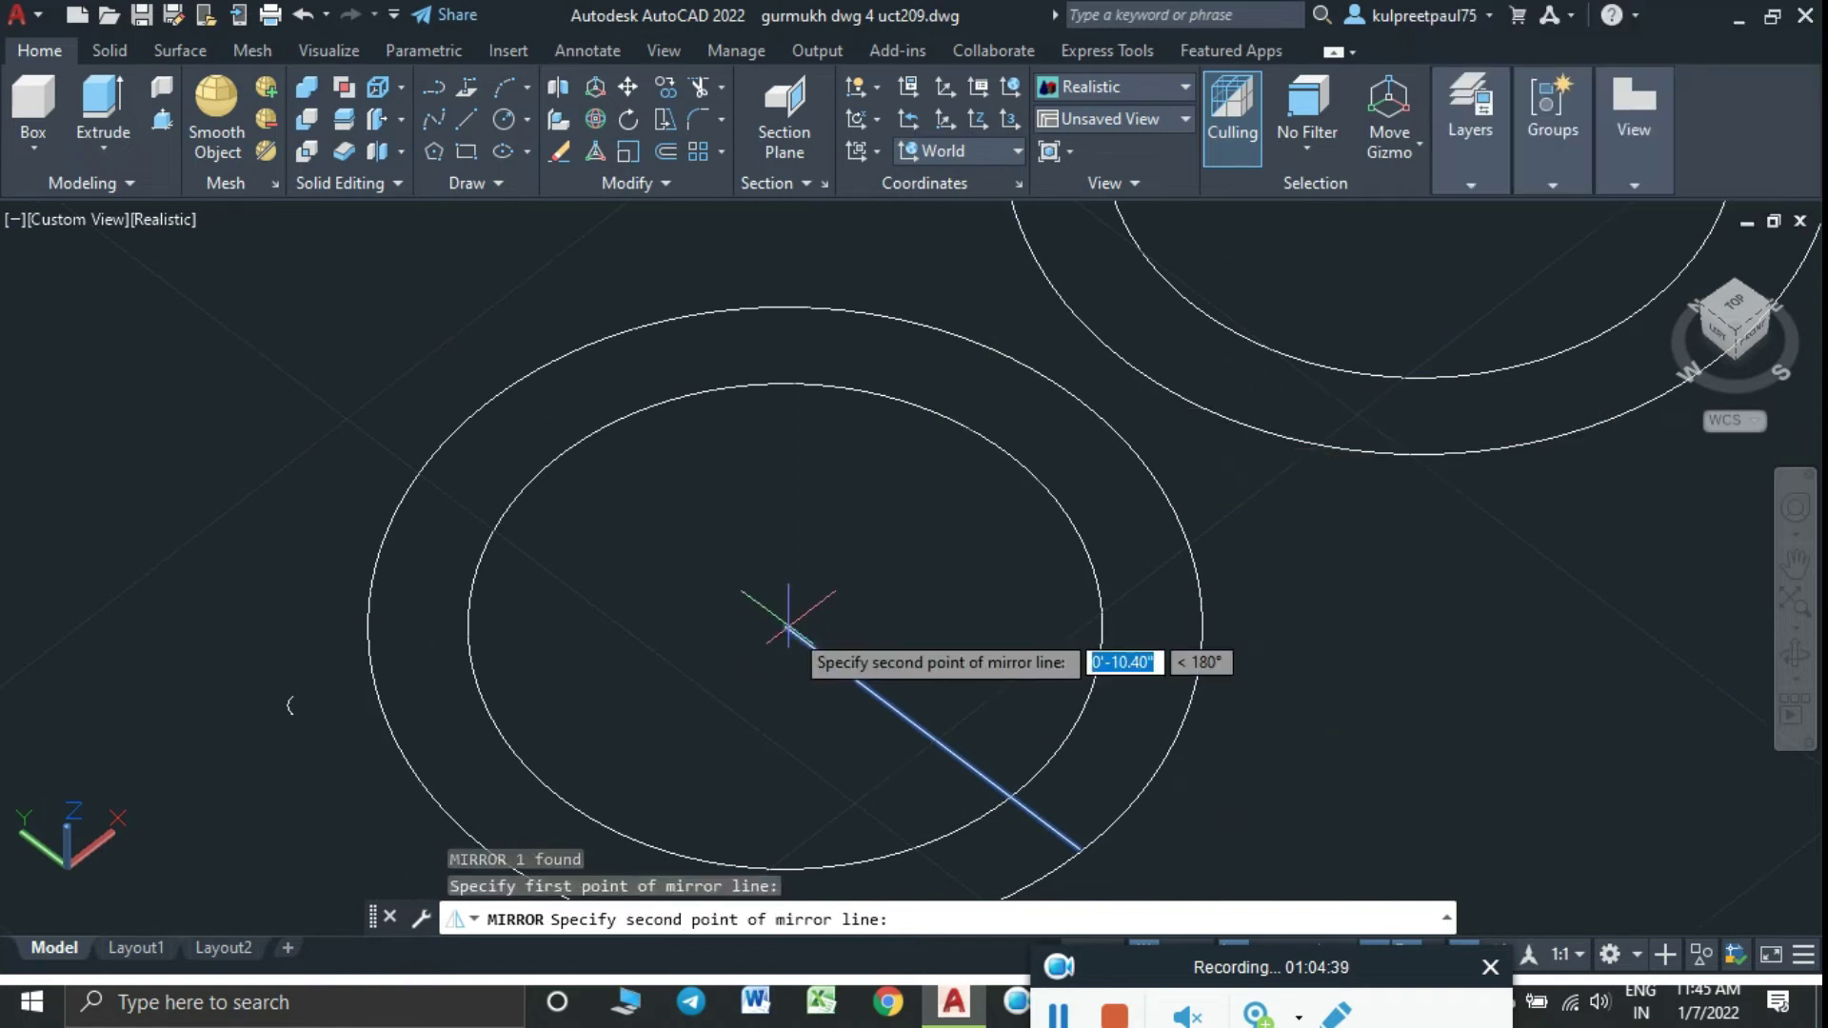
click(712, 659)
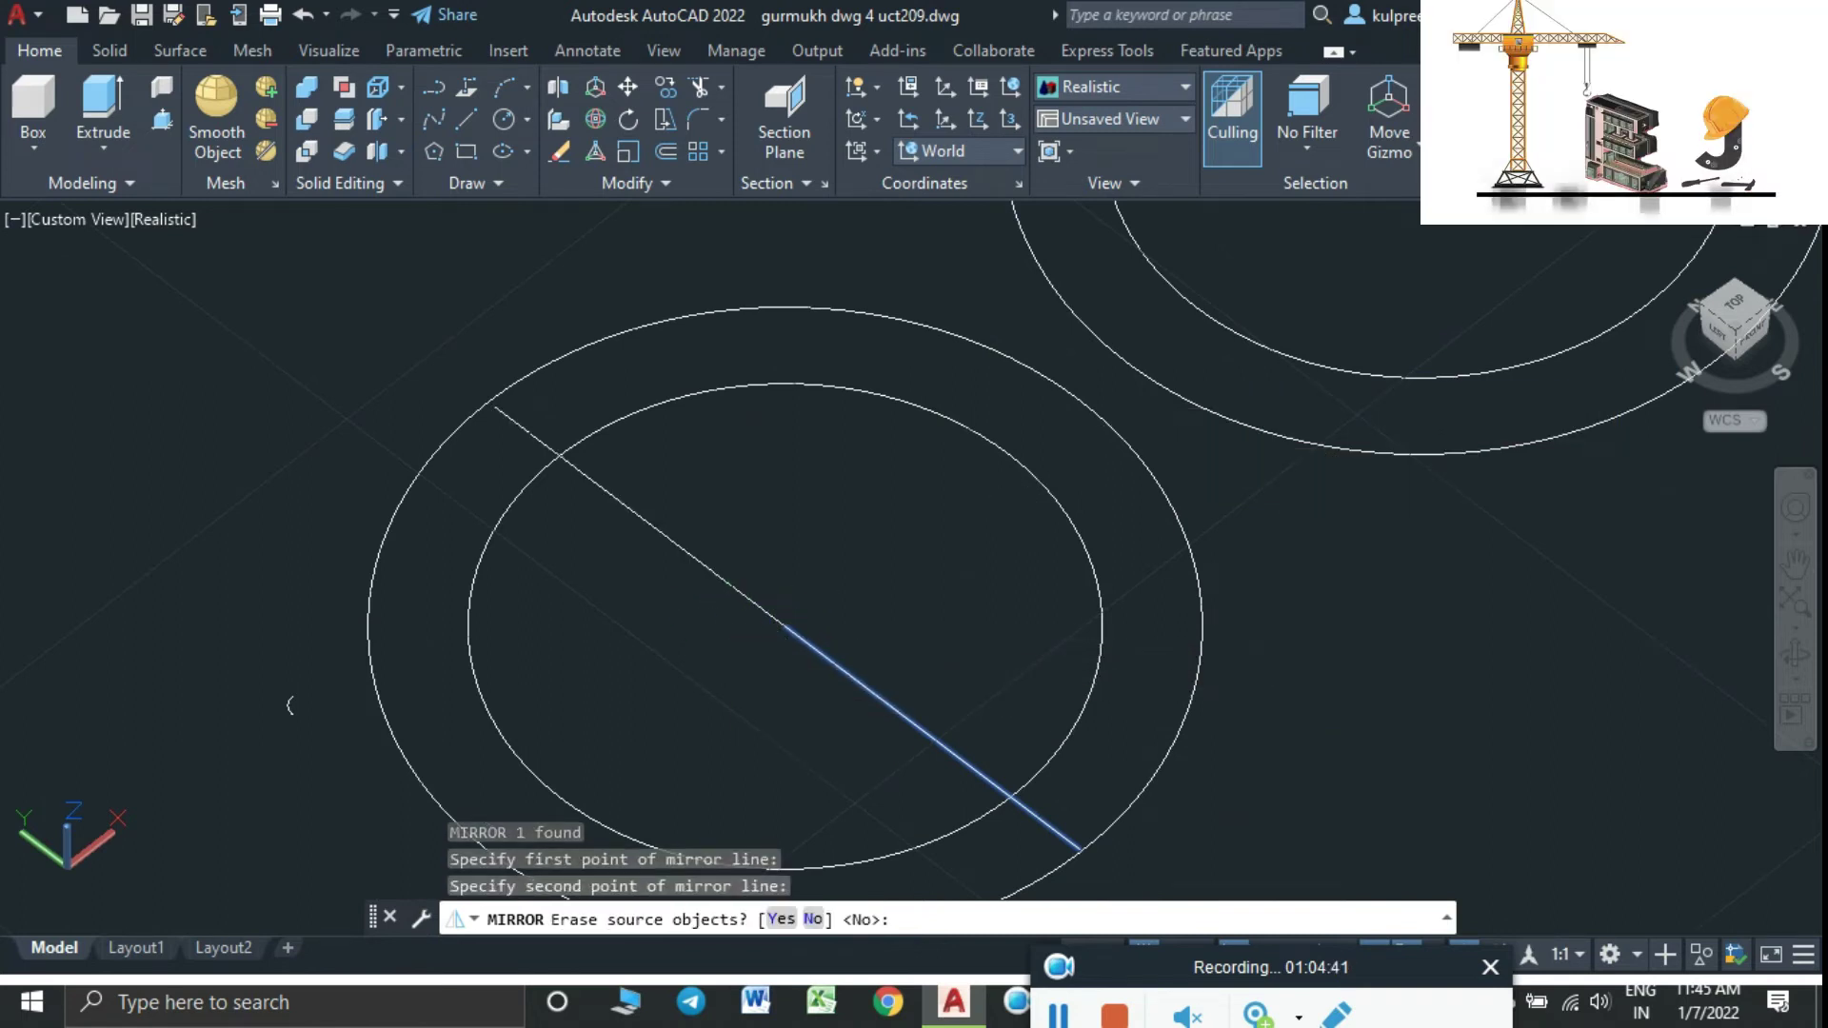
text(n)
key(Return)
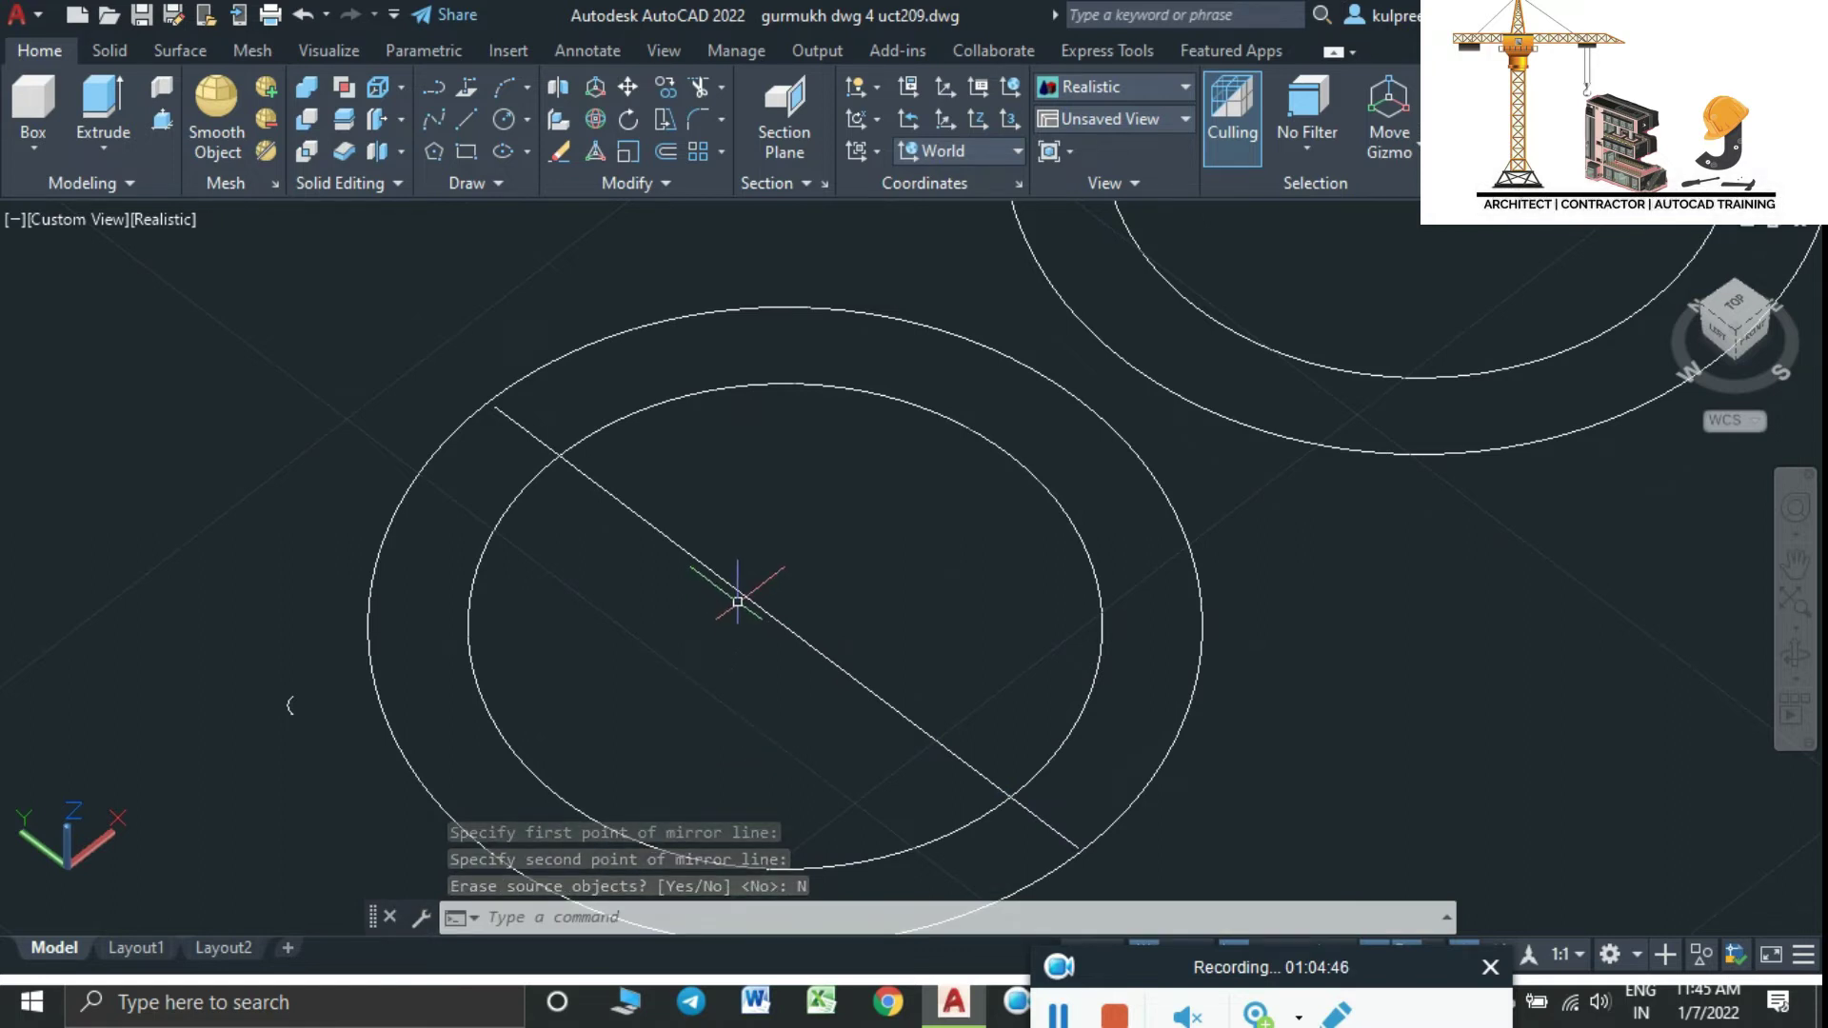
Draw a 1.45-long line from the circle centre
text(l)
key(Return)
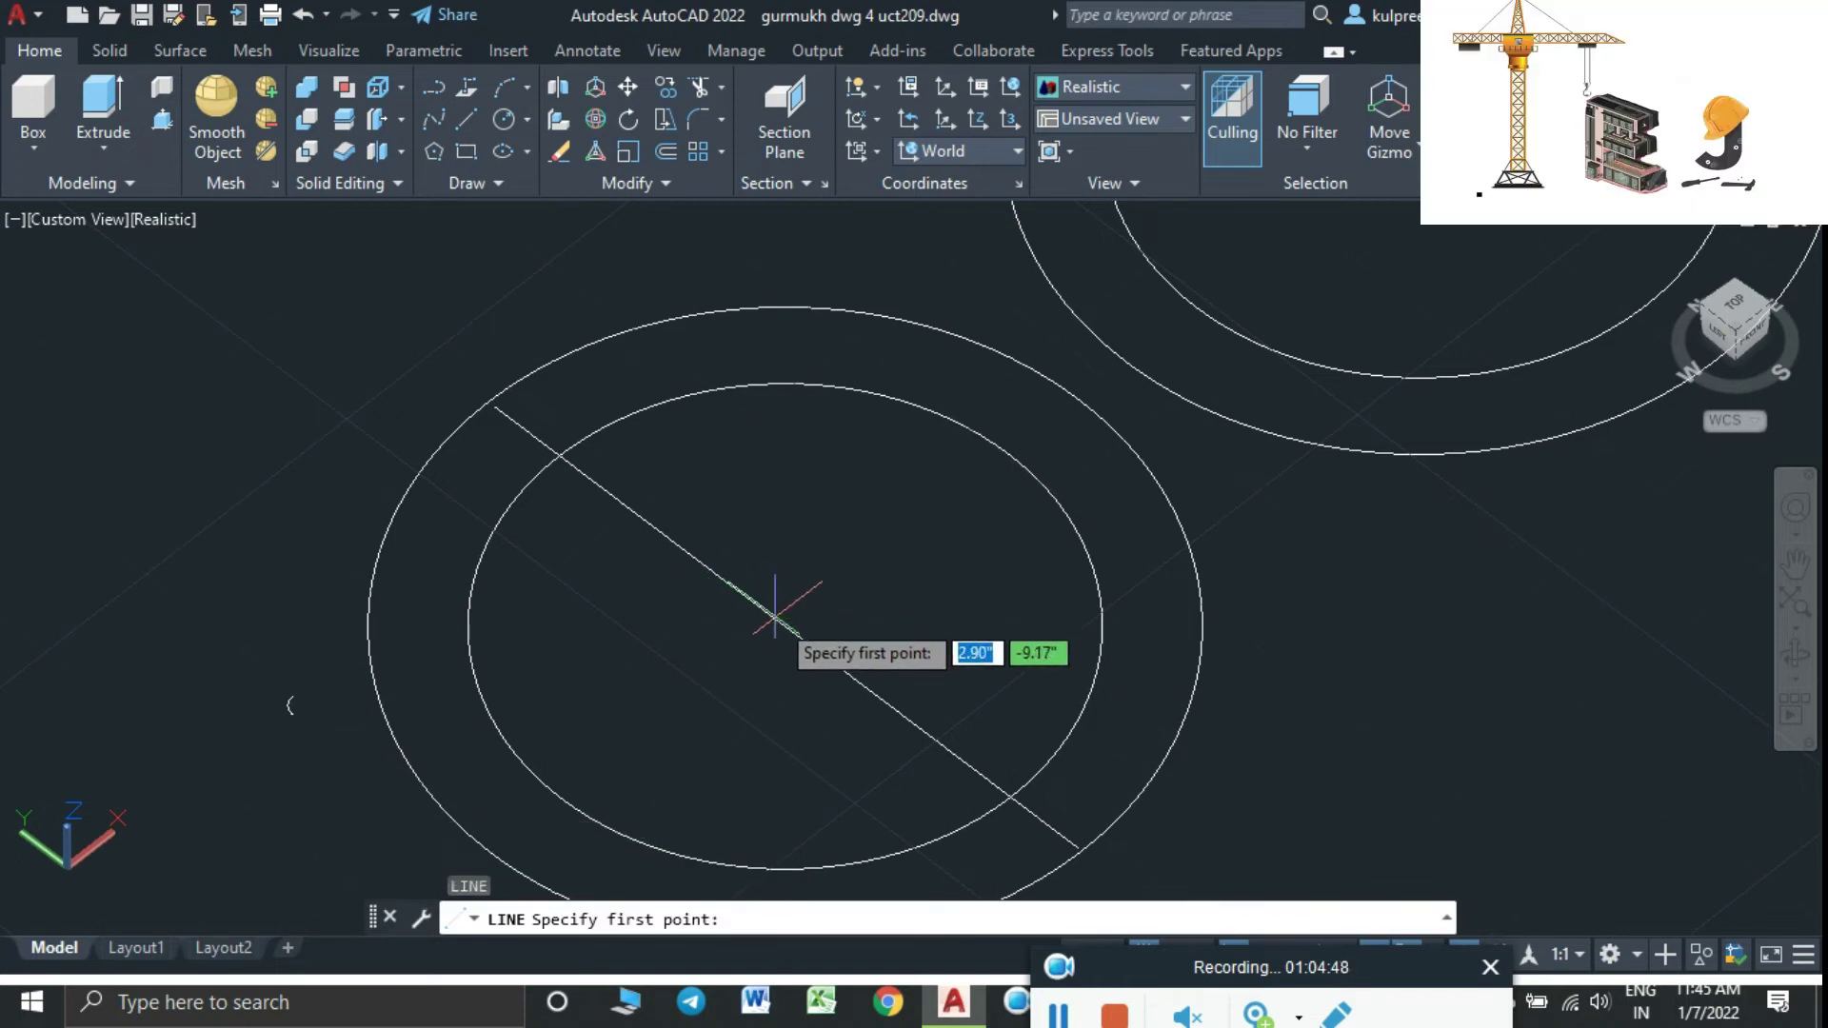
click(785, 627)
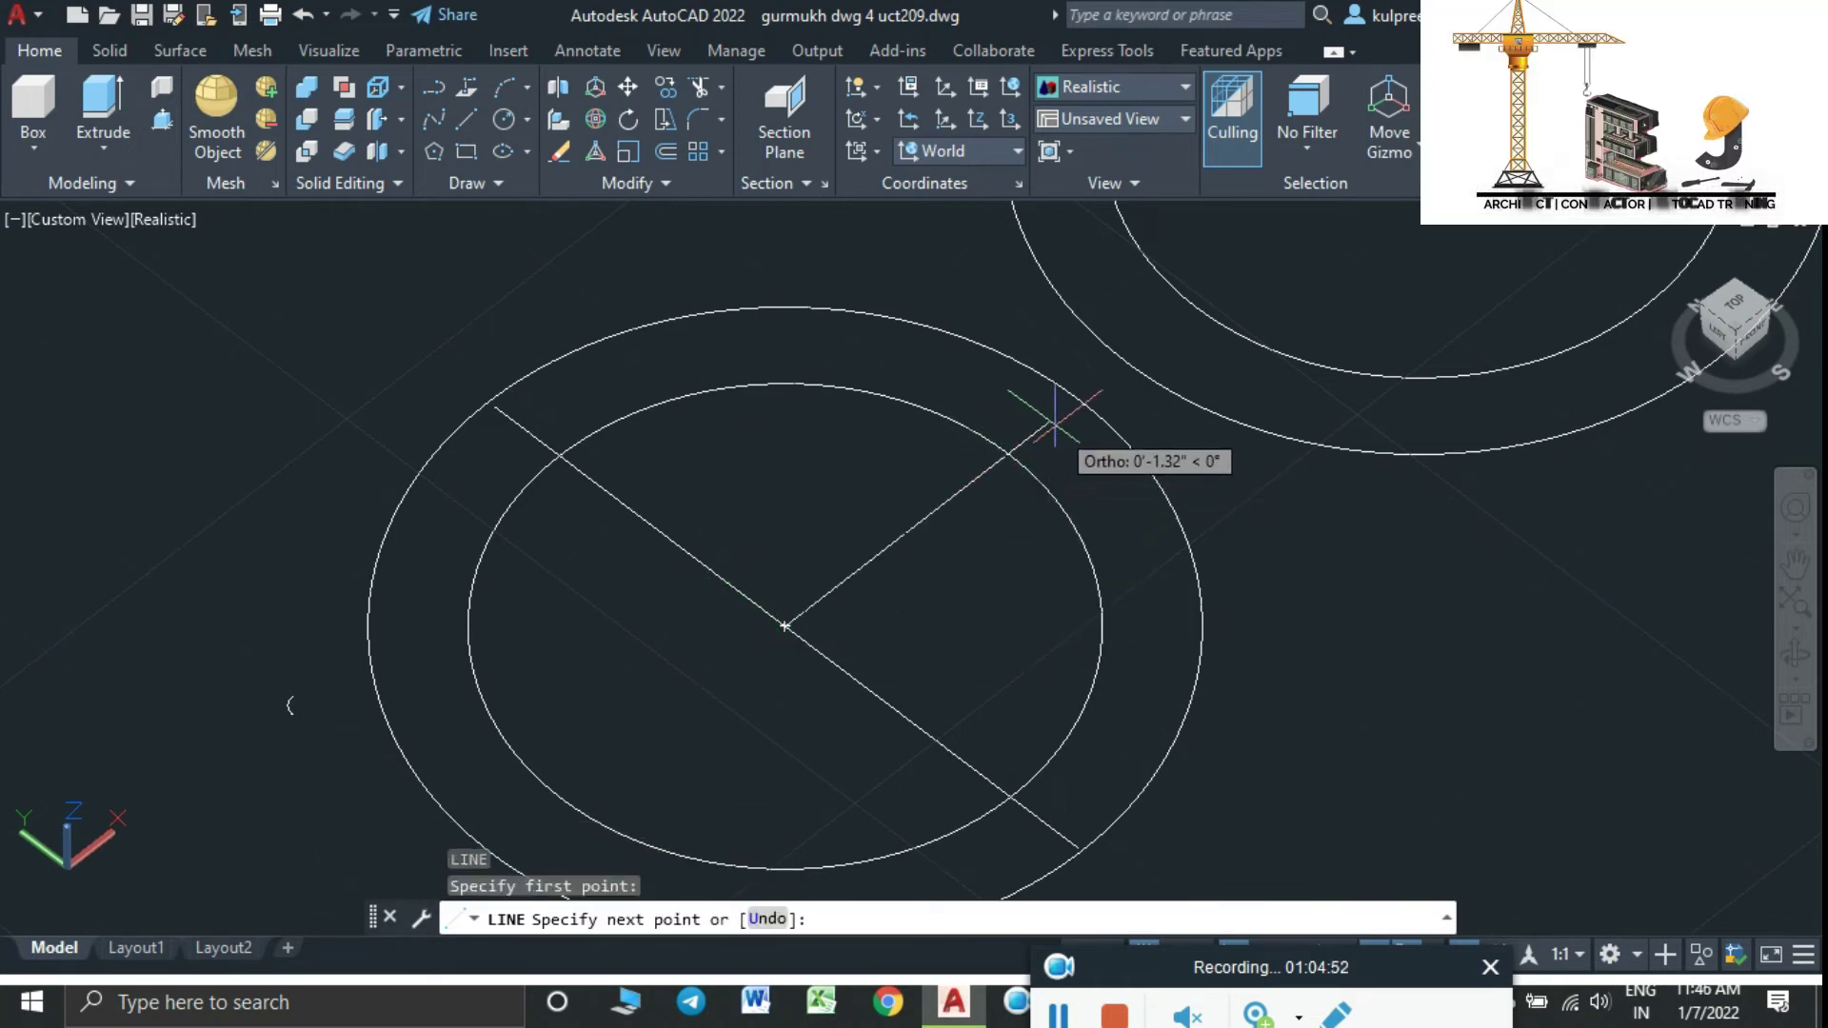
text(1.45)
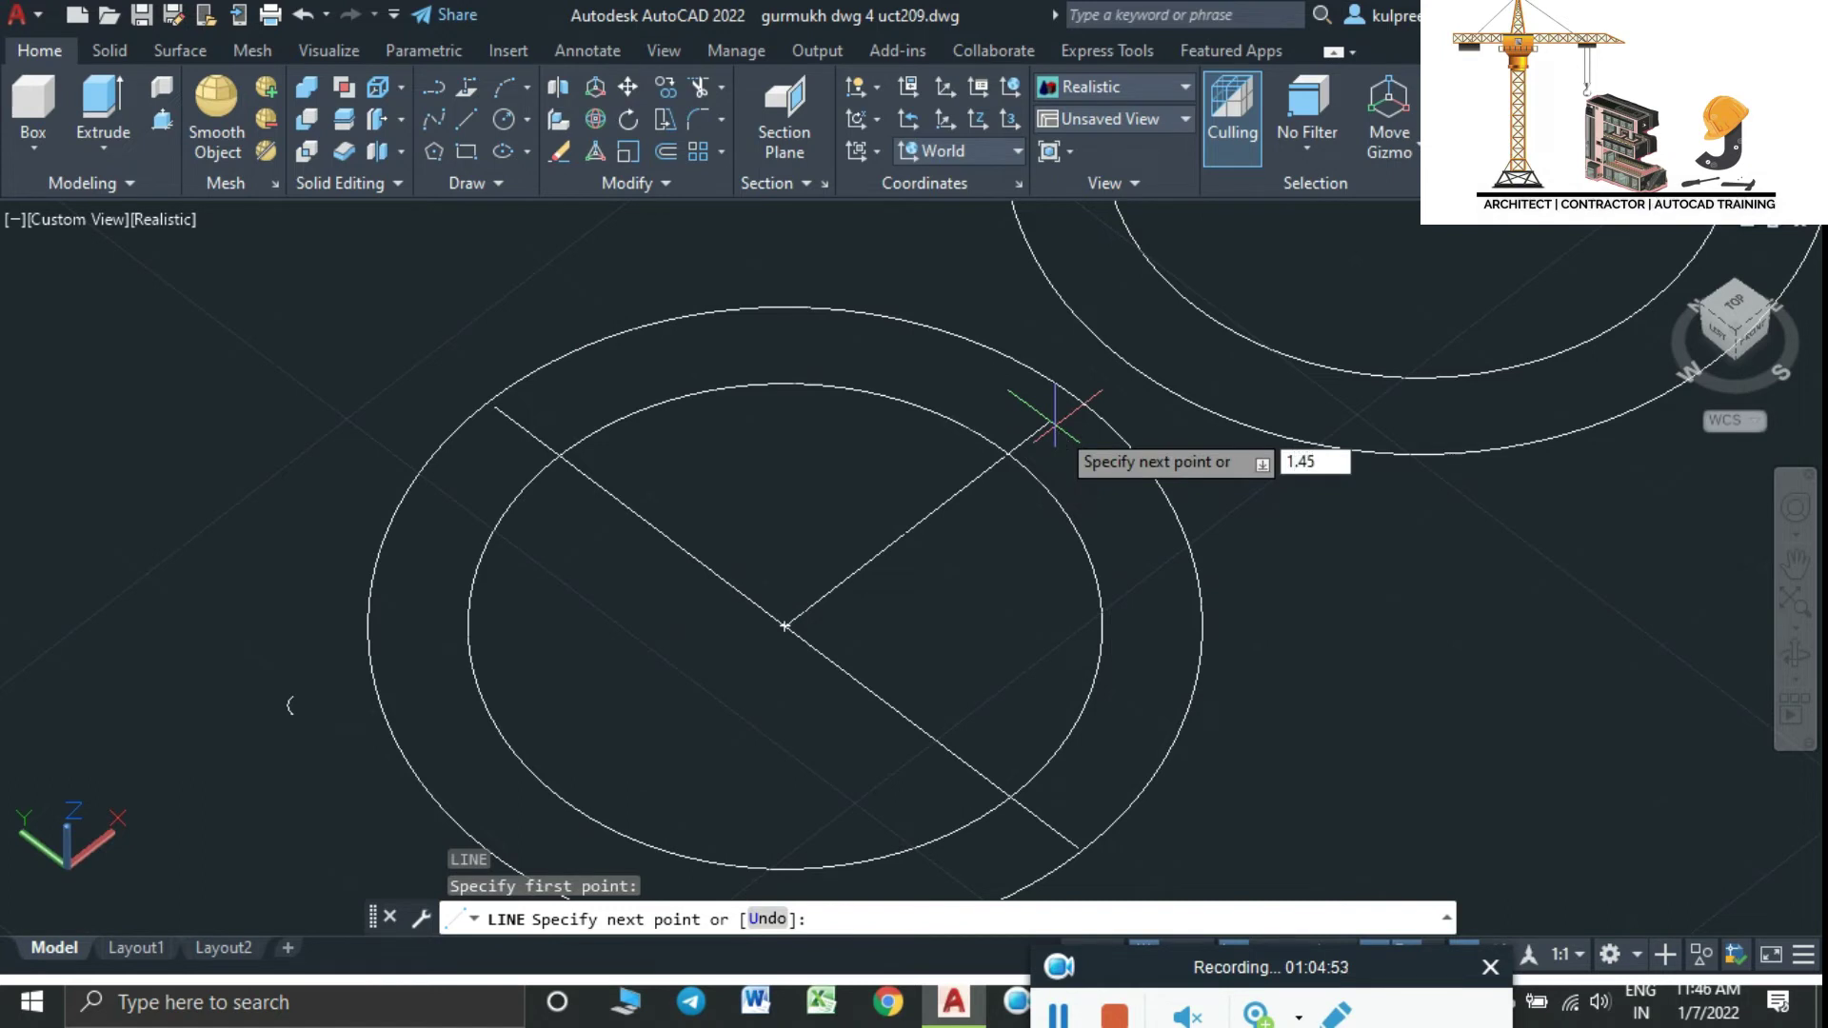
key(Return)
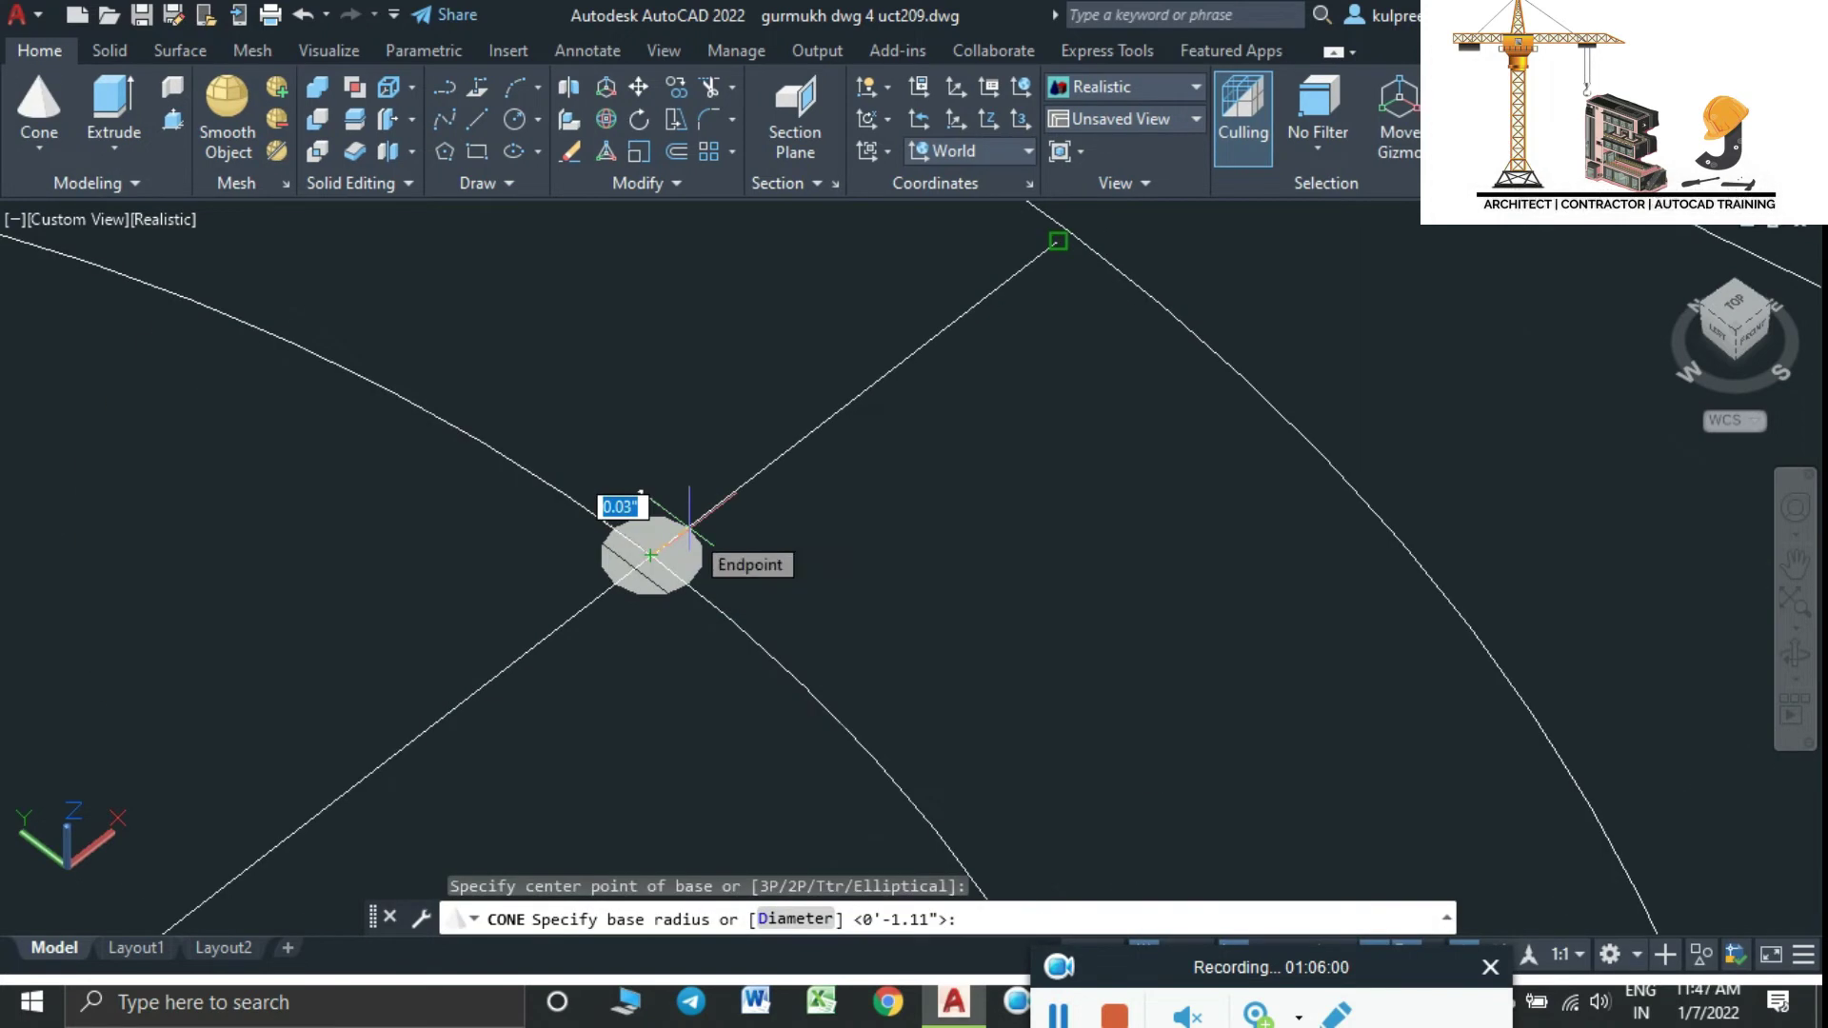
Give the cone a 0.05 base radius and 0.2 height, then select it for rotating
scroll(689, 523, down, 3)
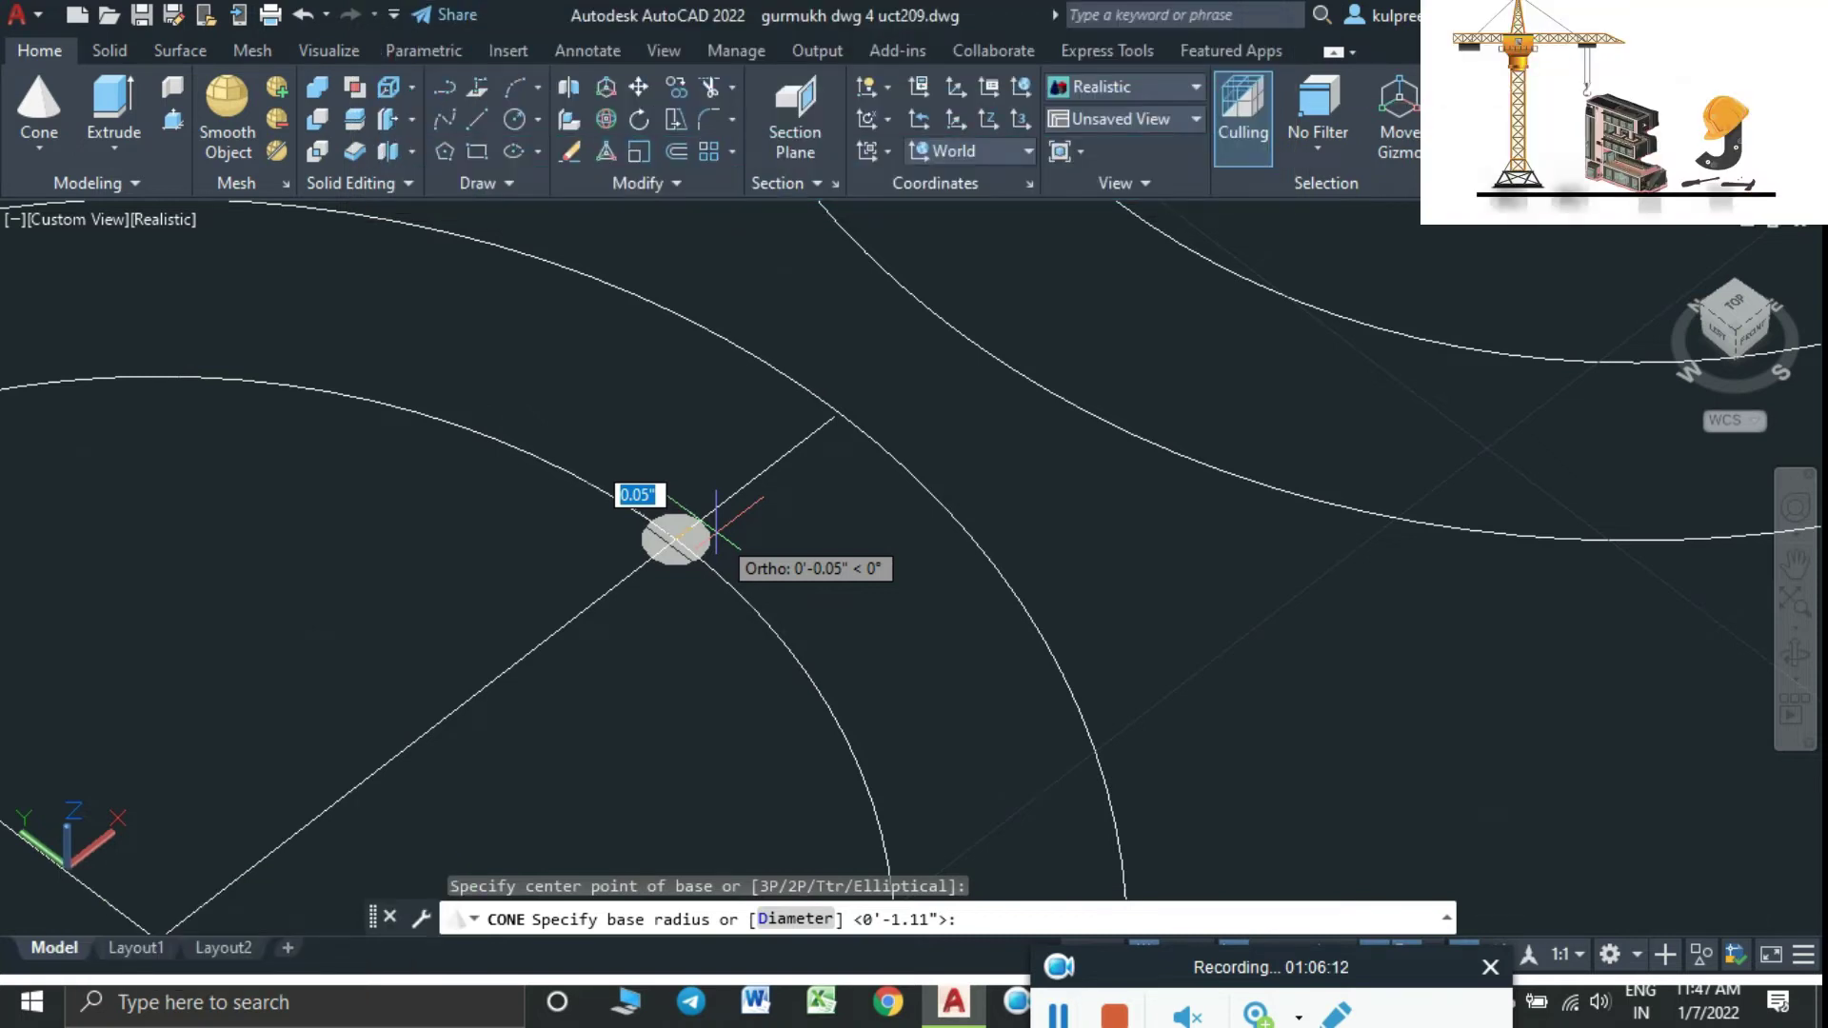
text(.05)
key(Return)
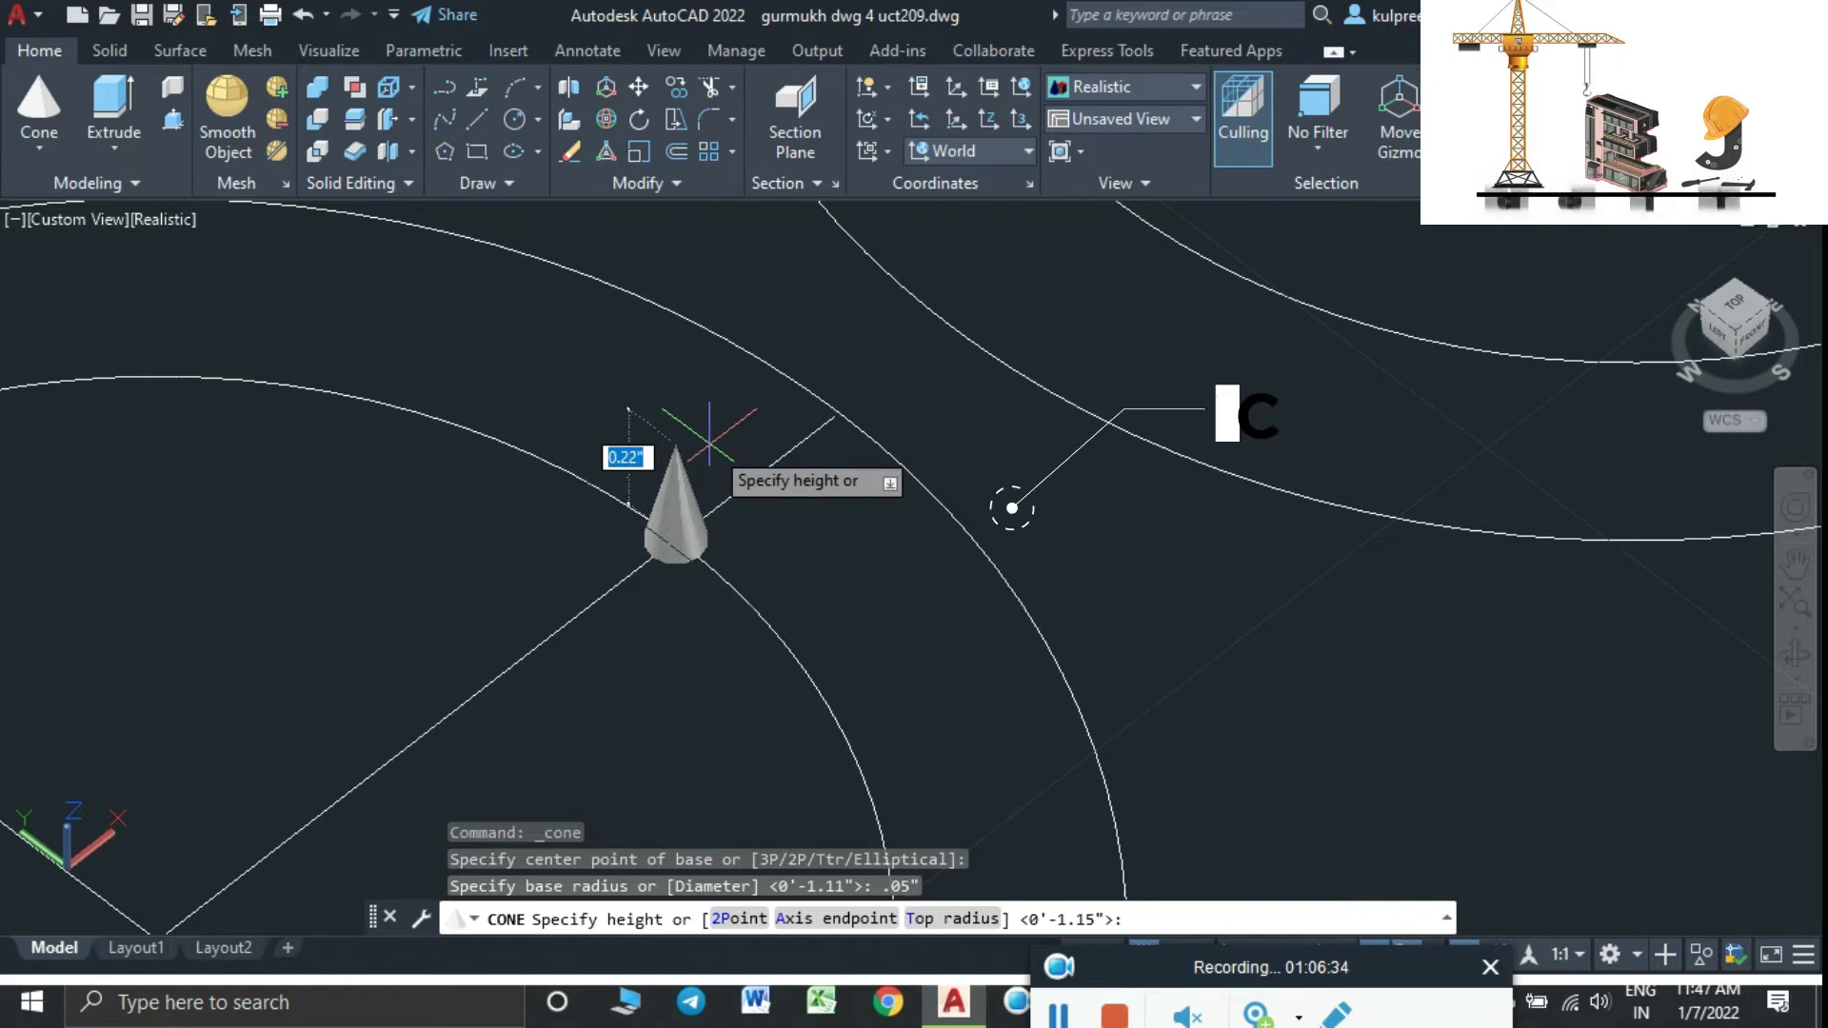
text(.2)
key(Return)
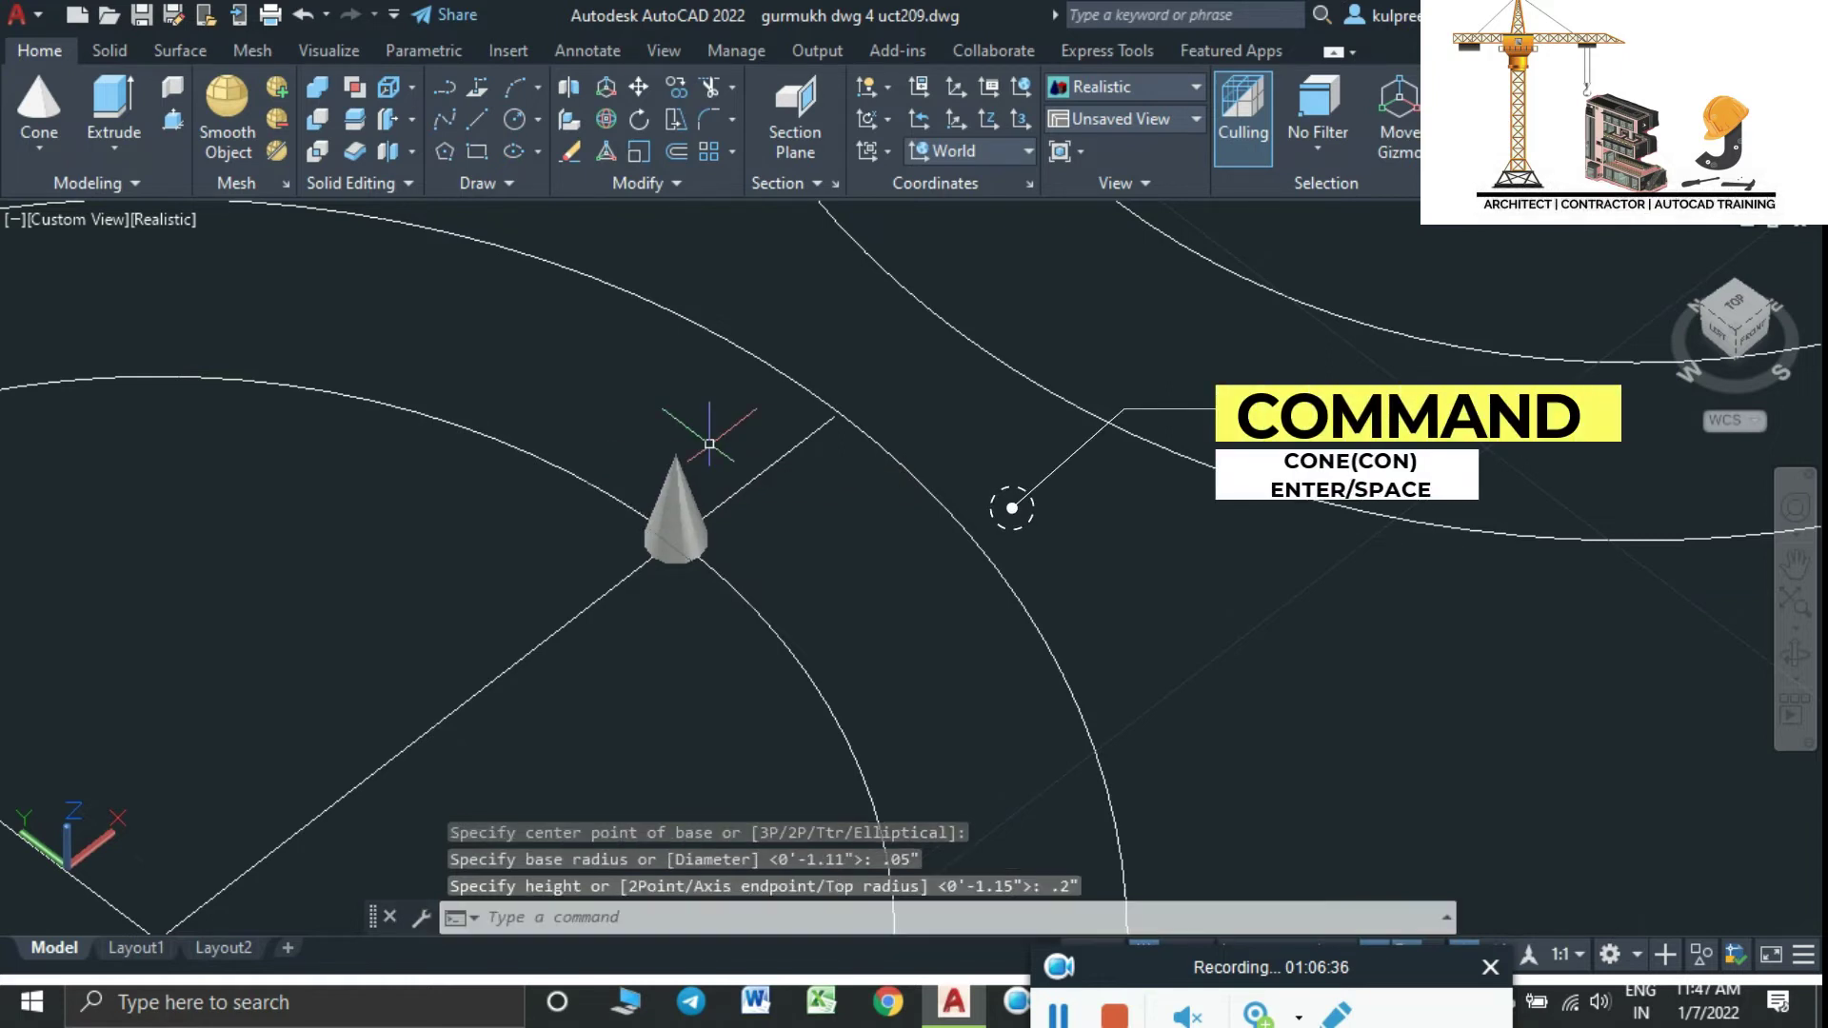
key(Escape)
click(677, 476)
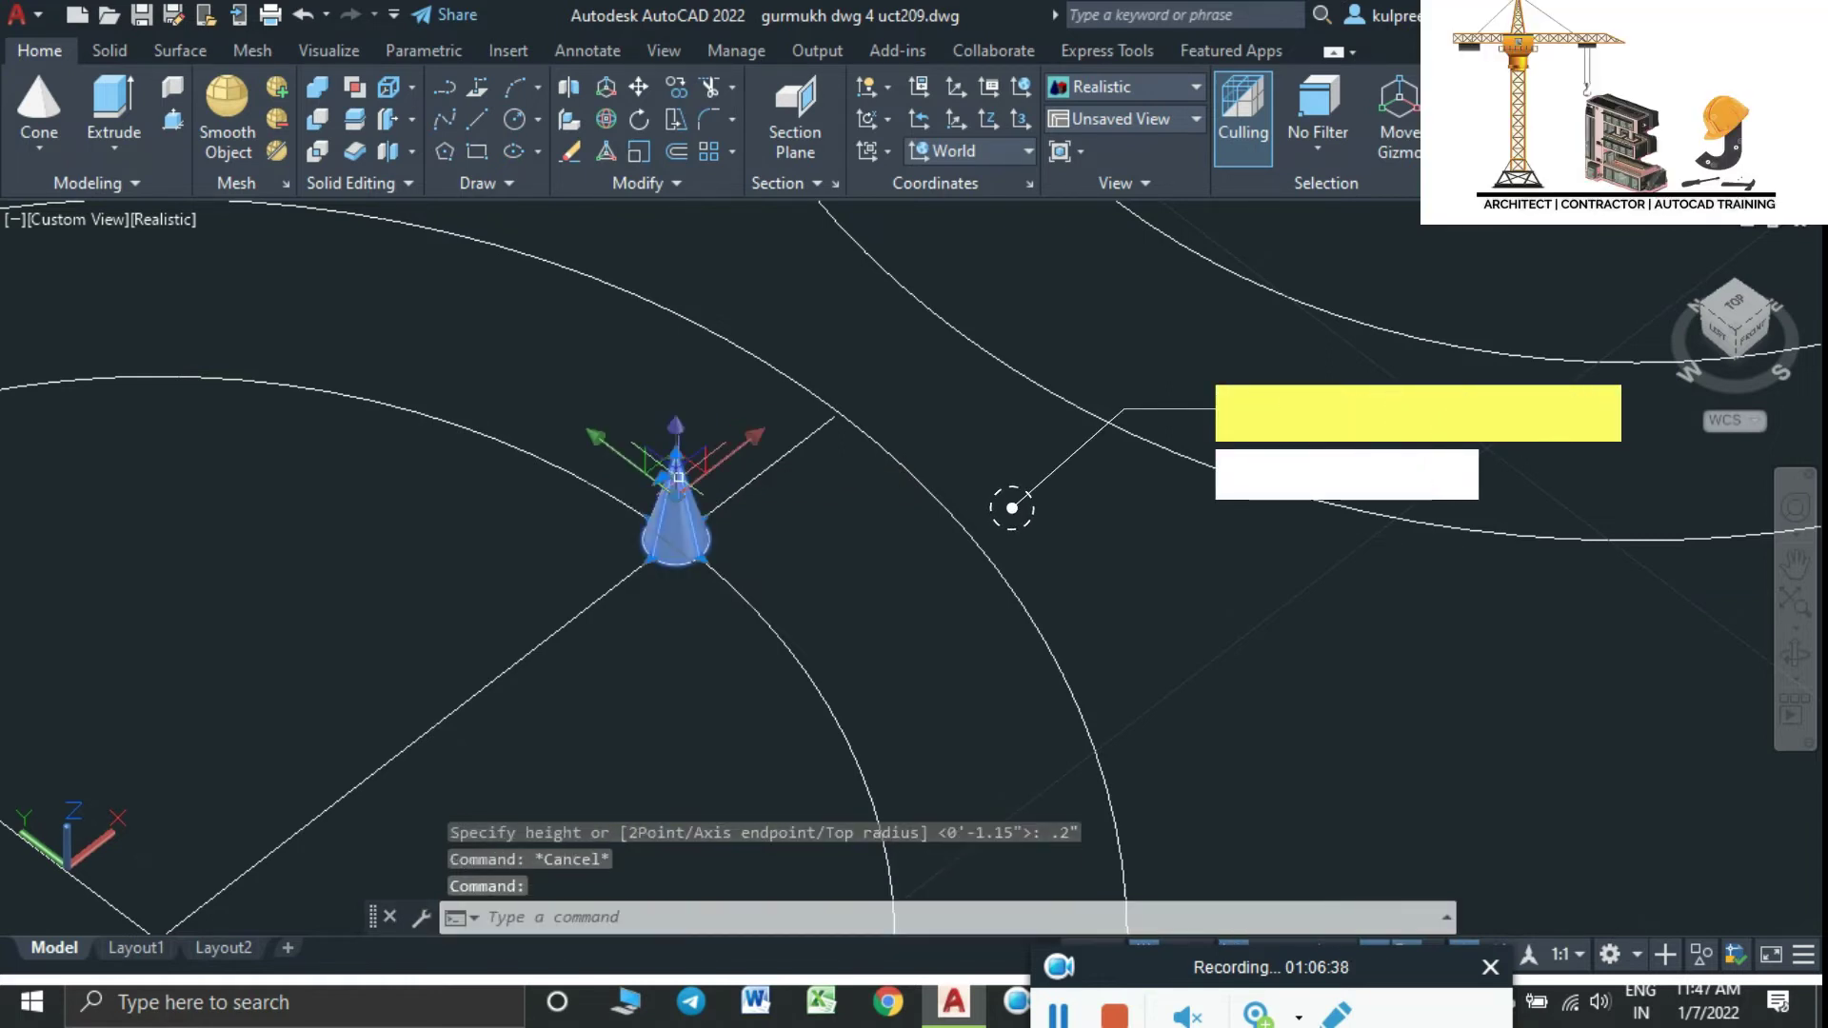
text(r)
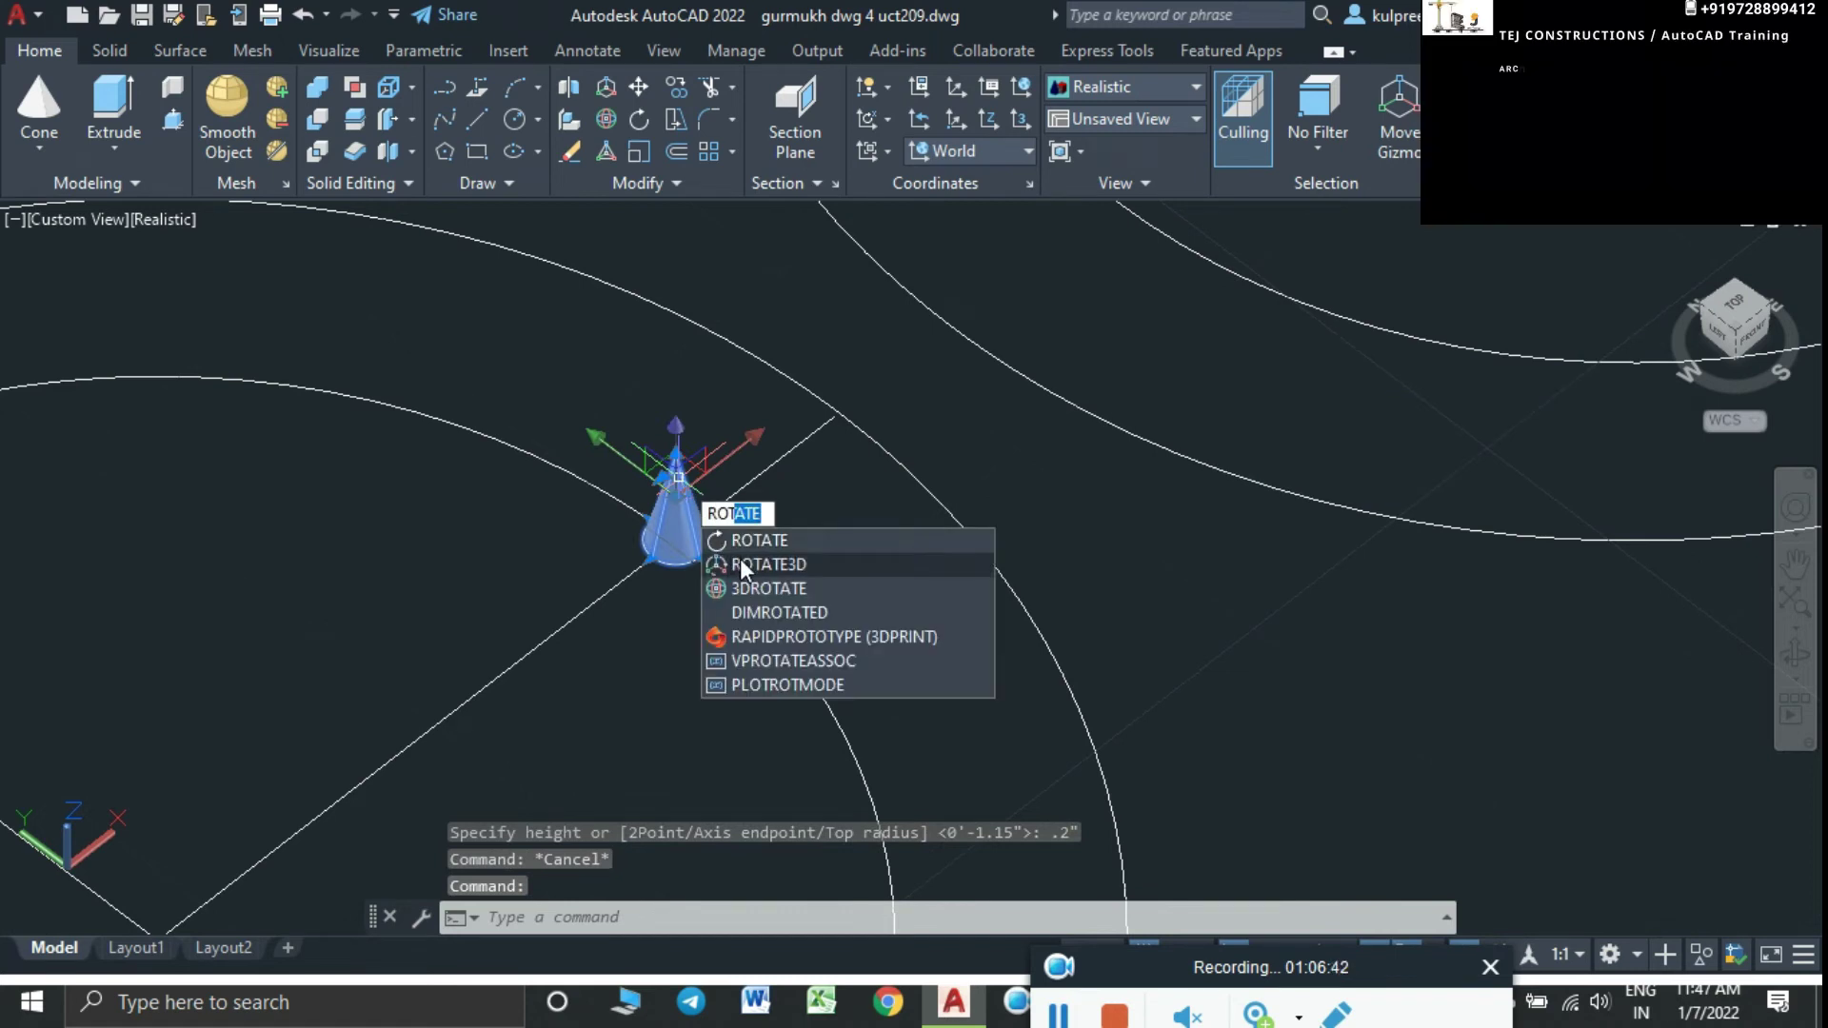
Rotate the small cone in 3D onto the diagonal line and select it for mirroring
click(752, 587)
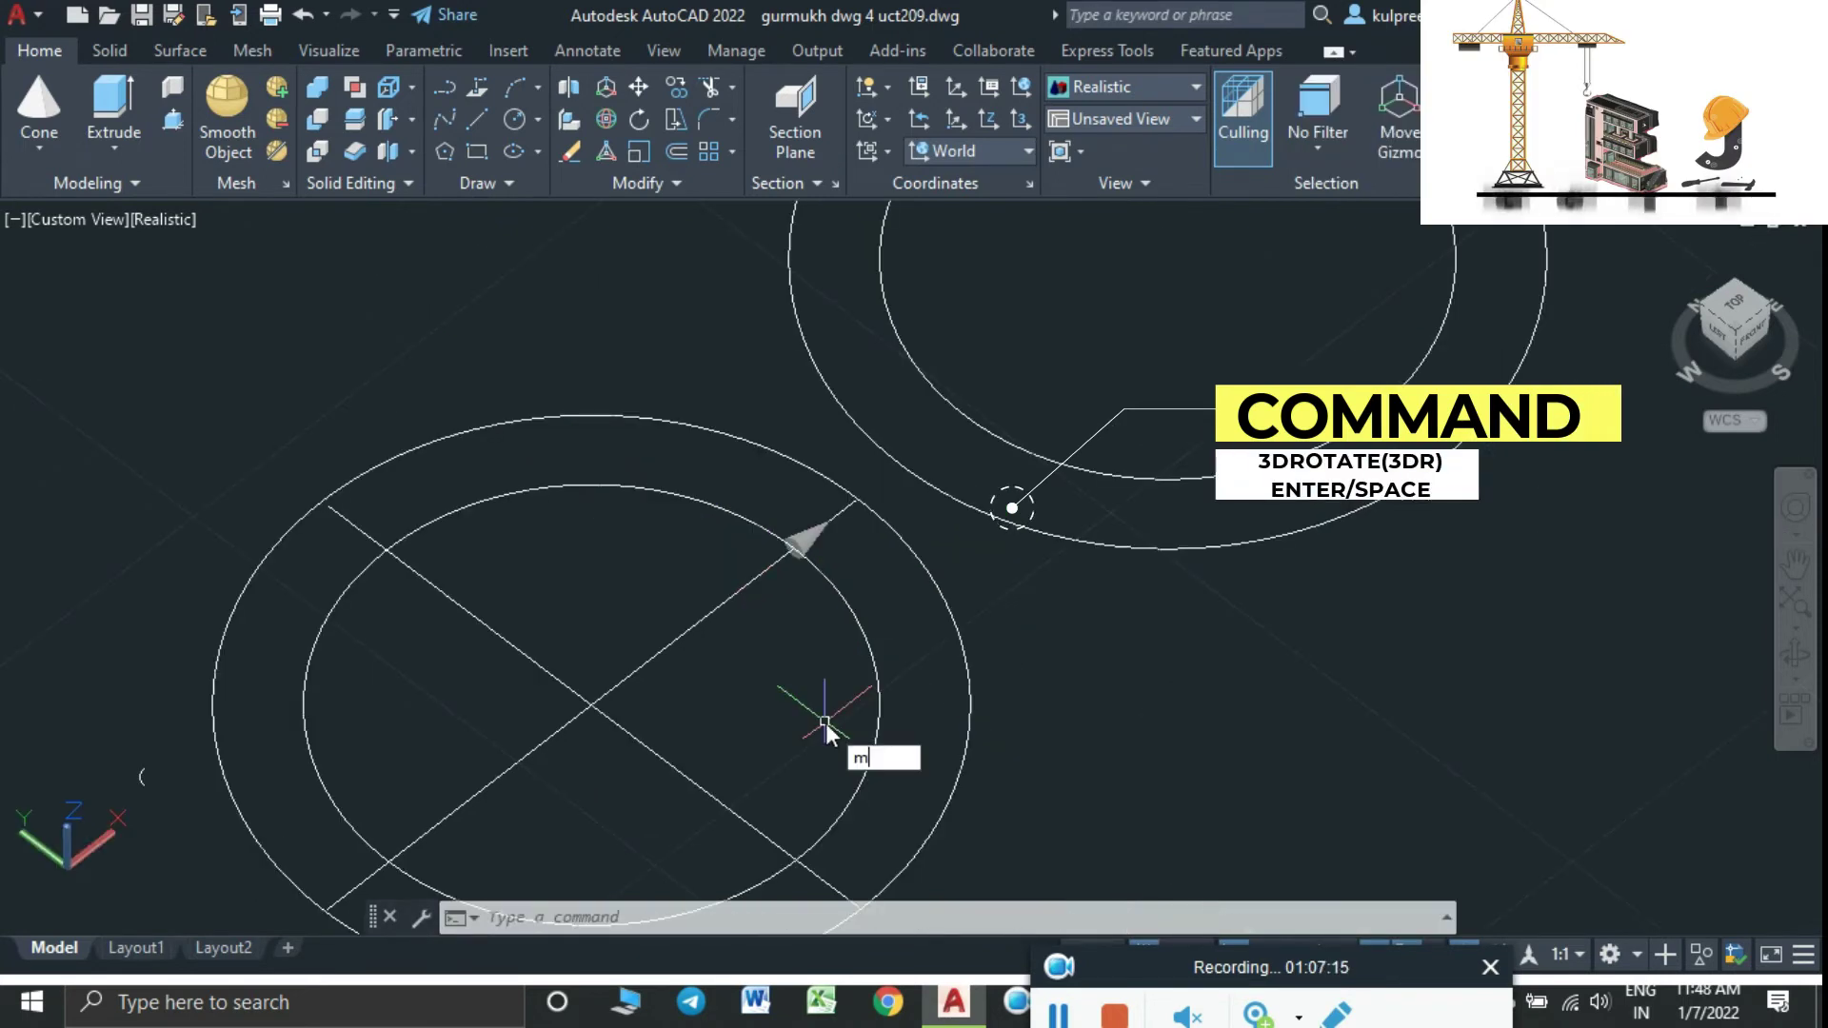
text(ir)
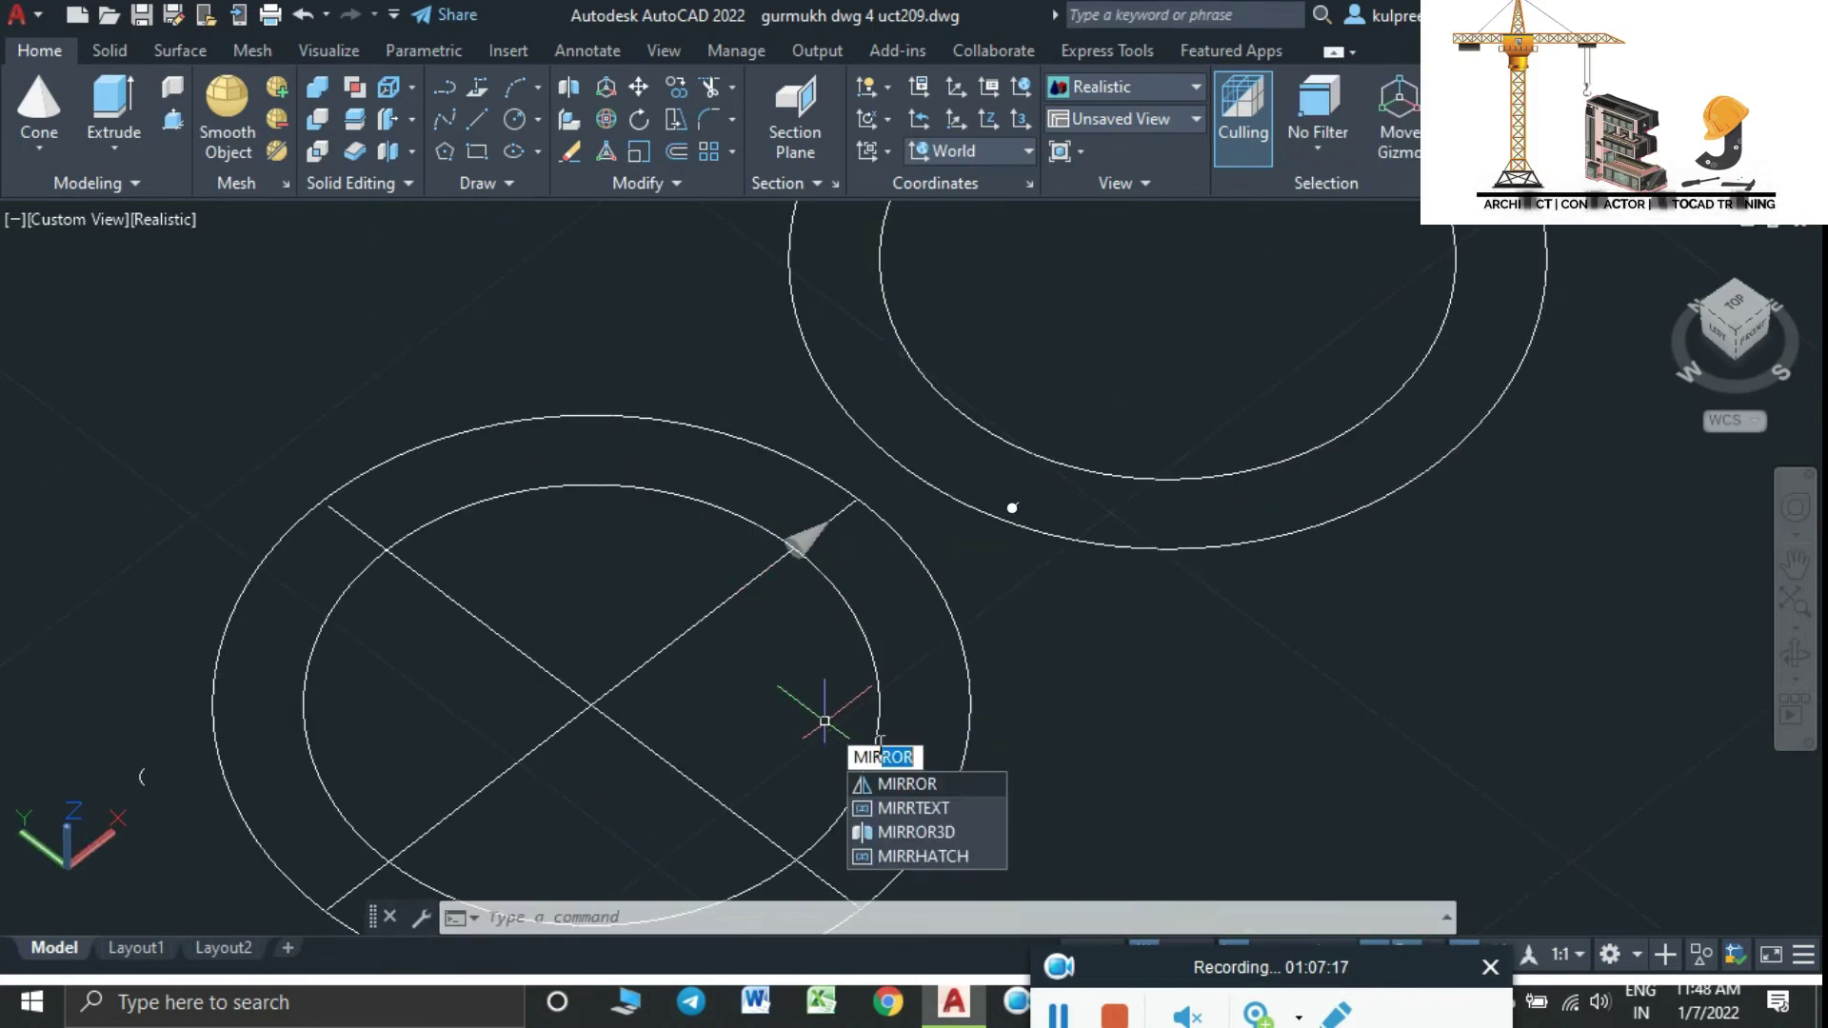
key(Return)
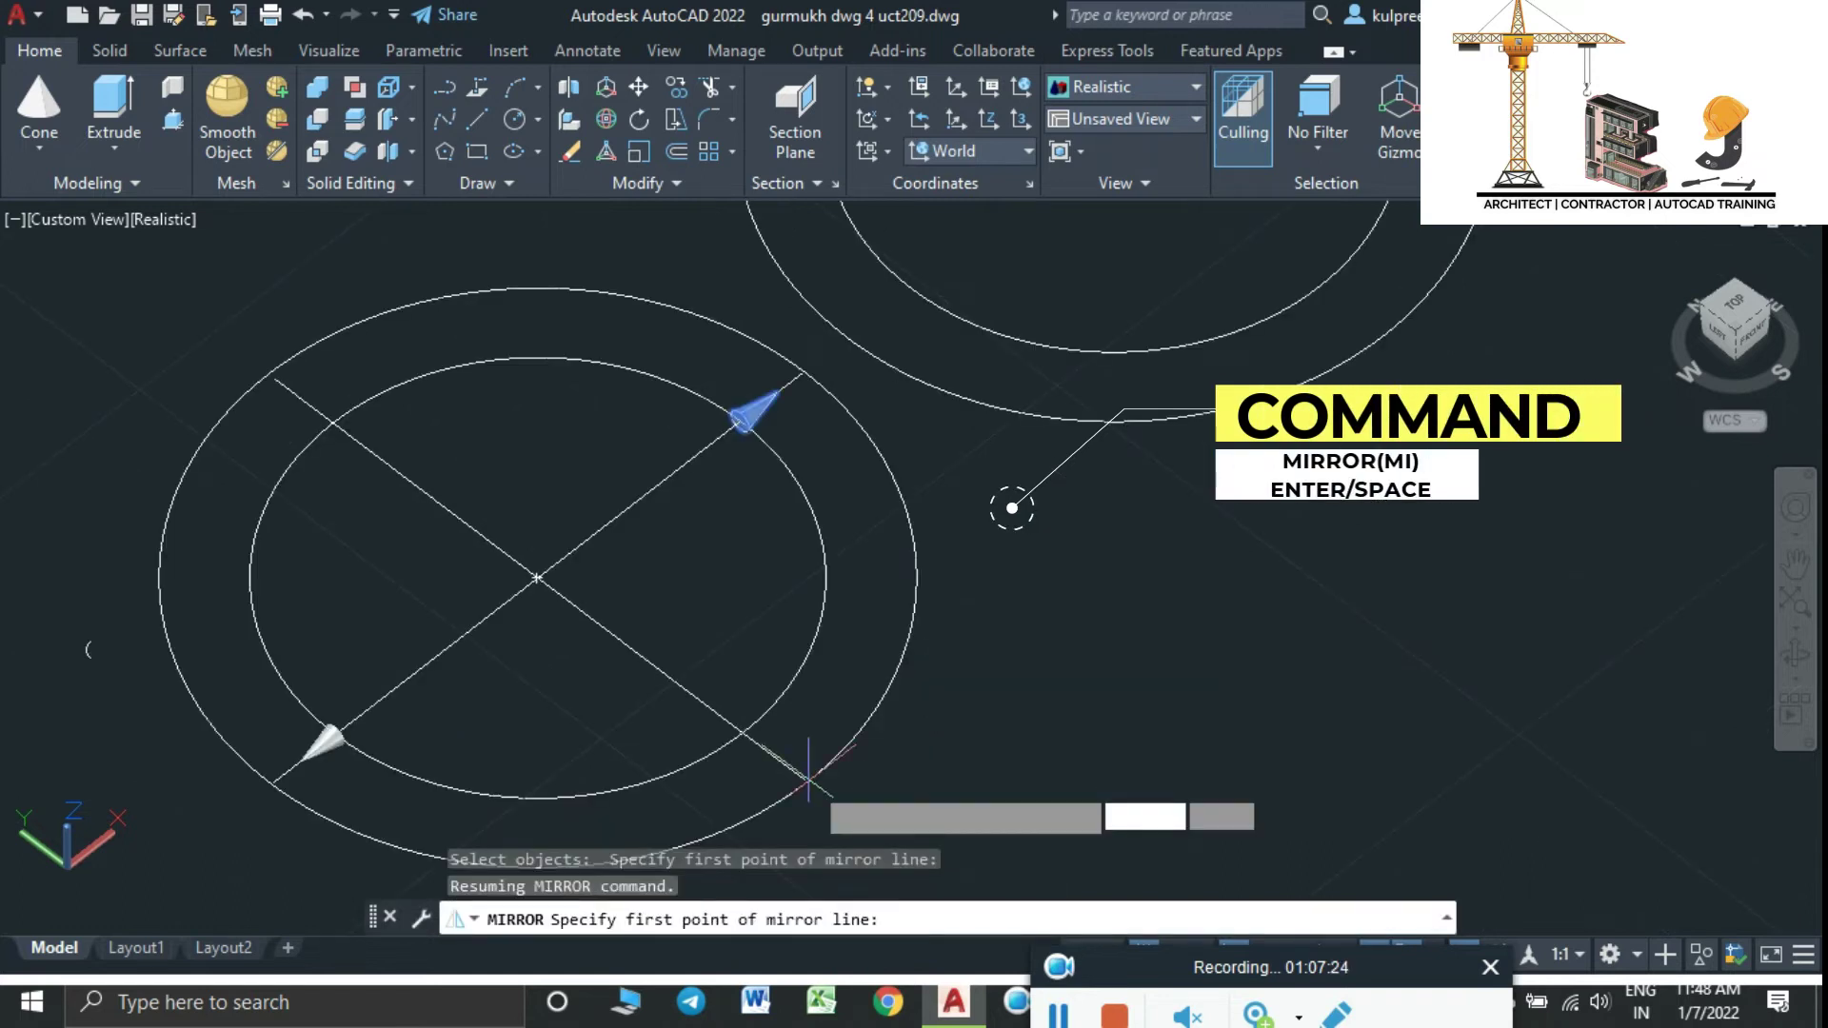
click(833, 808)
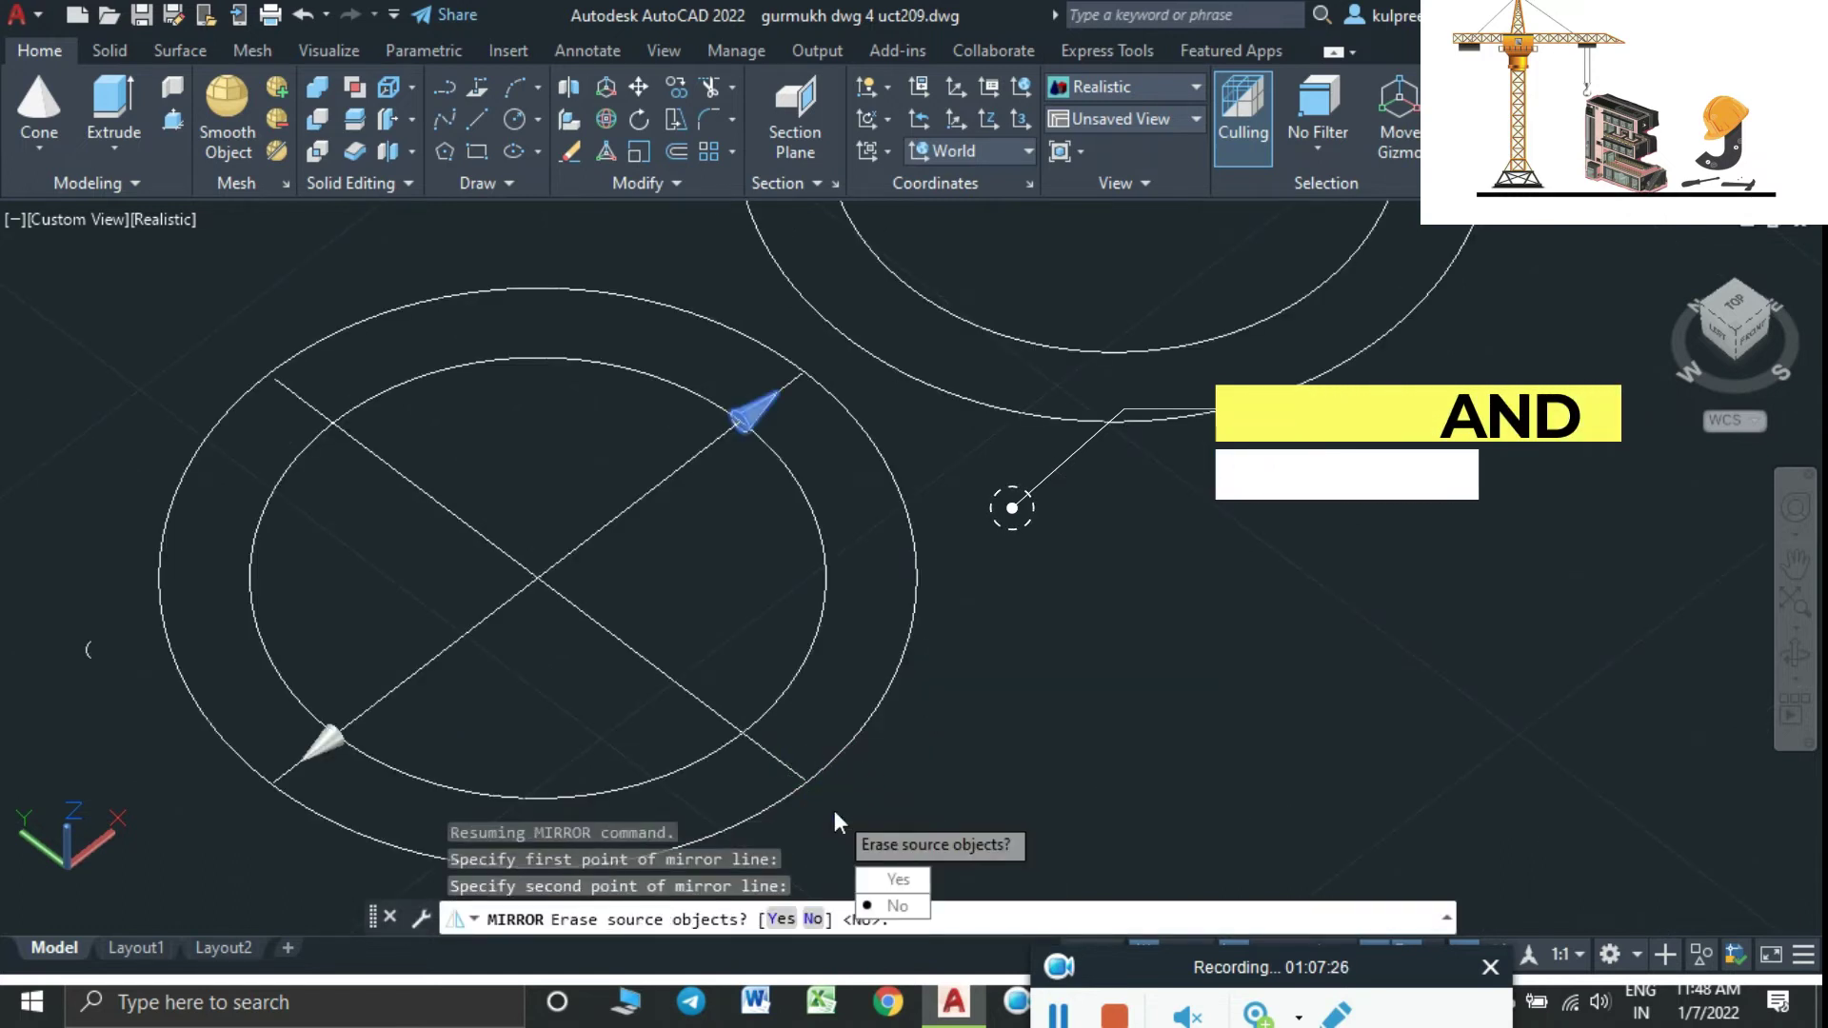
key(Escape)
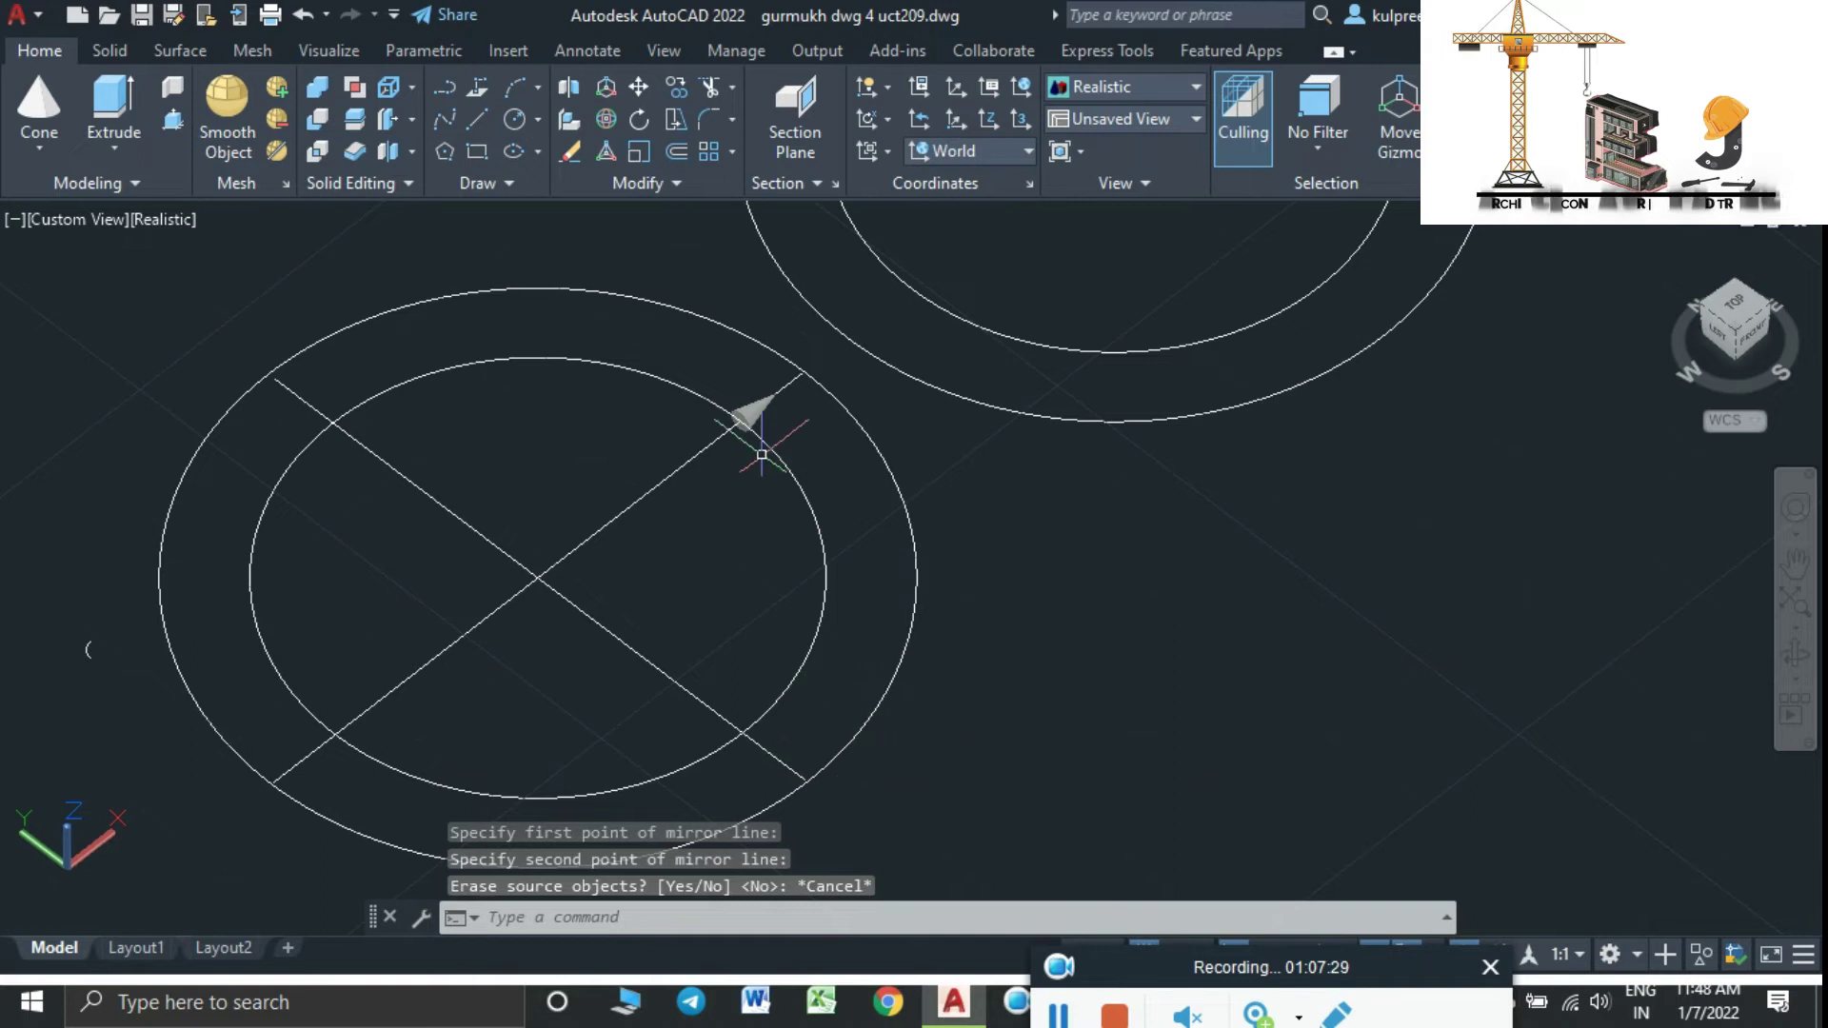
click(768, 407)
key(Return)
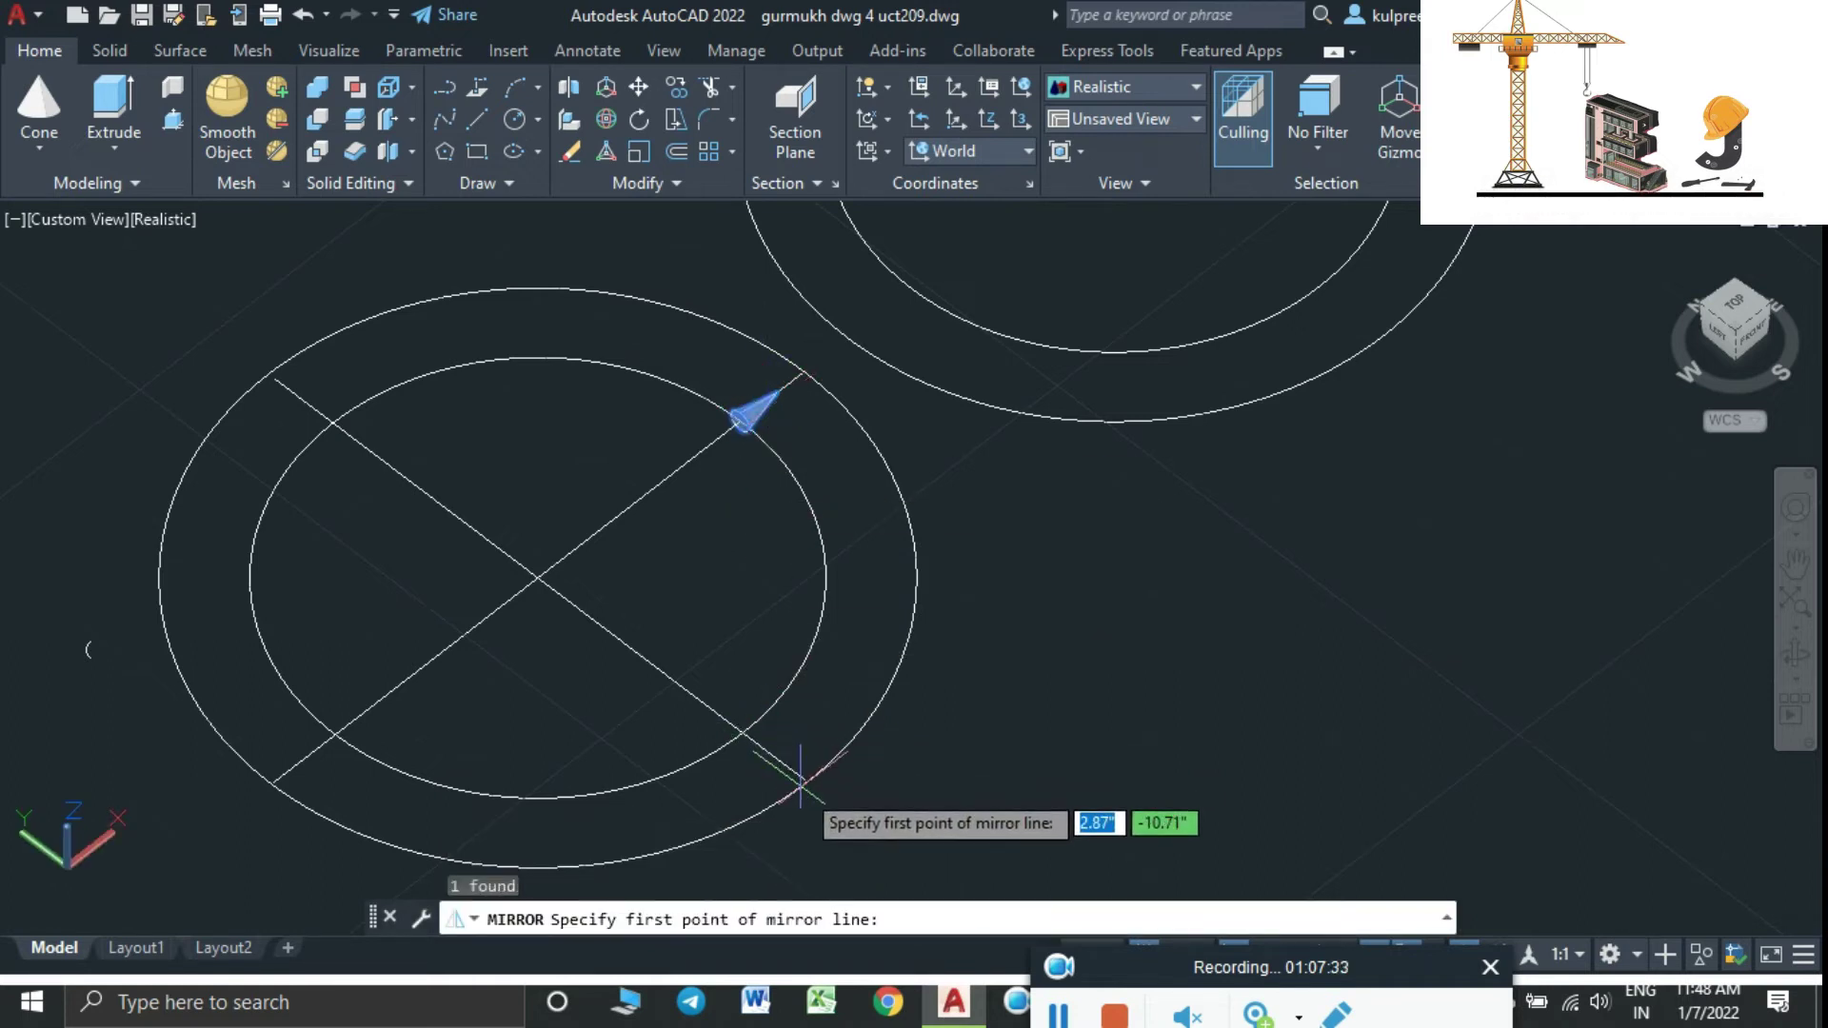
Try a mirror line across the ring's perpendicular line, then cancel the attempt
scroll(809, 781, up, 2)
scroll(804, 780, up, 2)
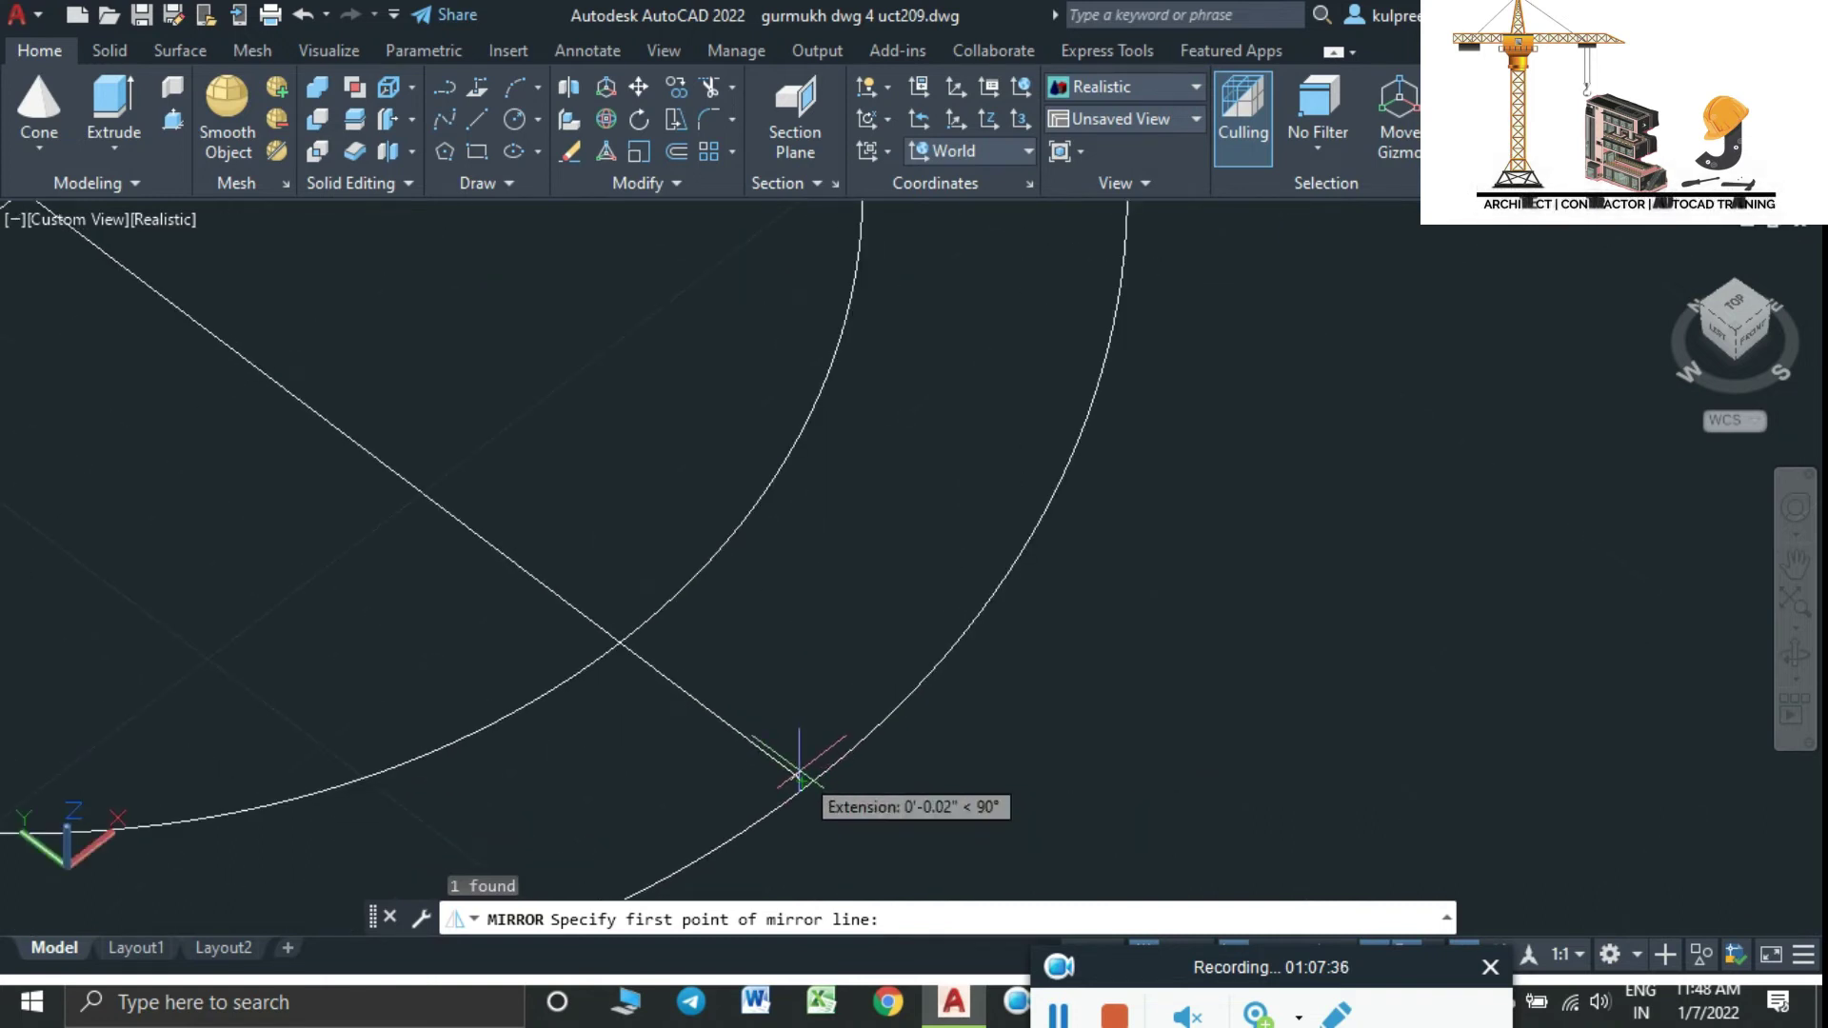
click(800, 781)
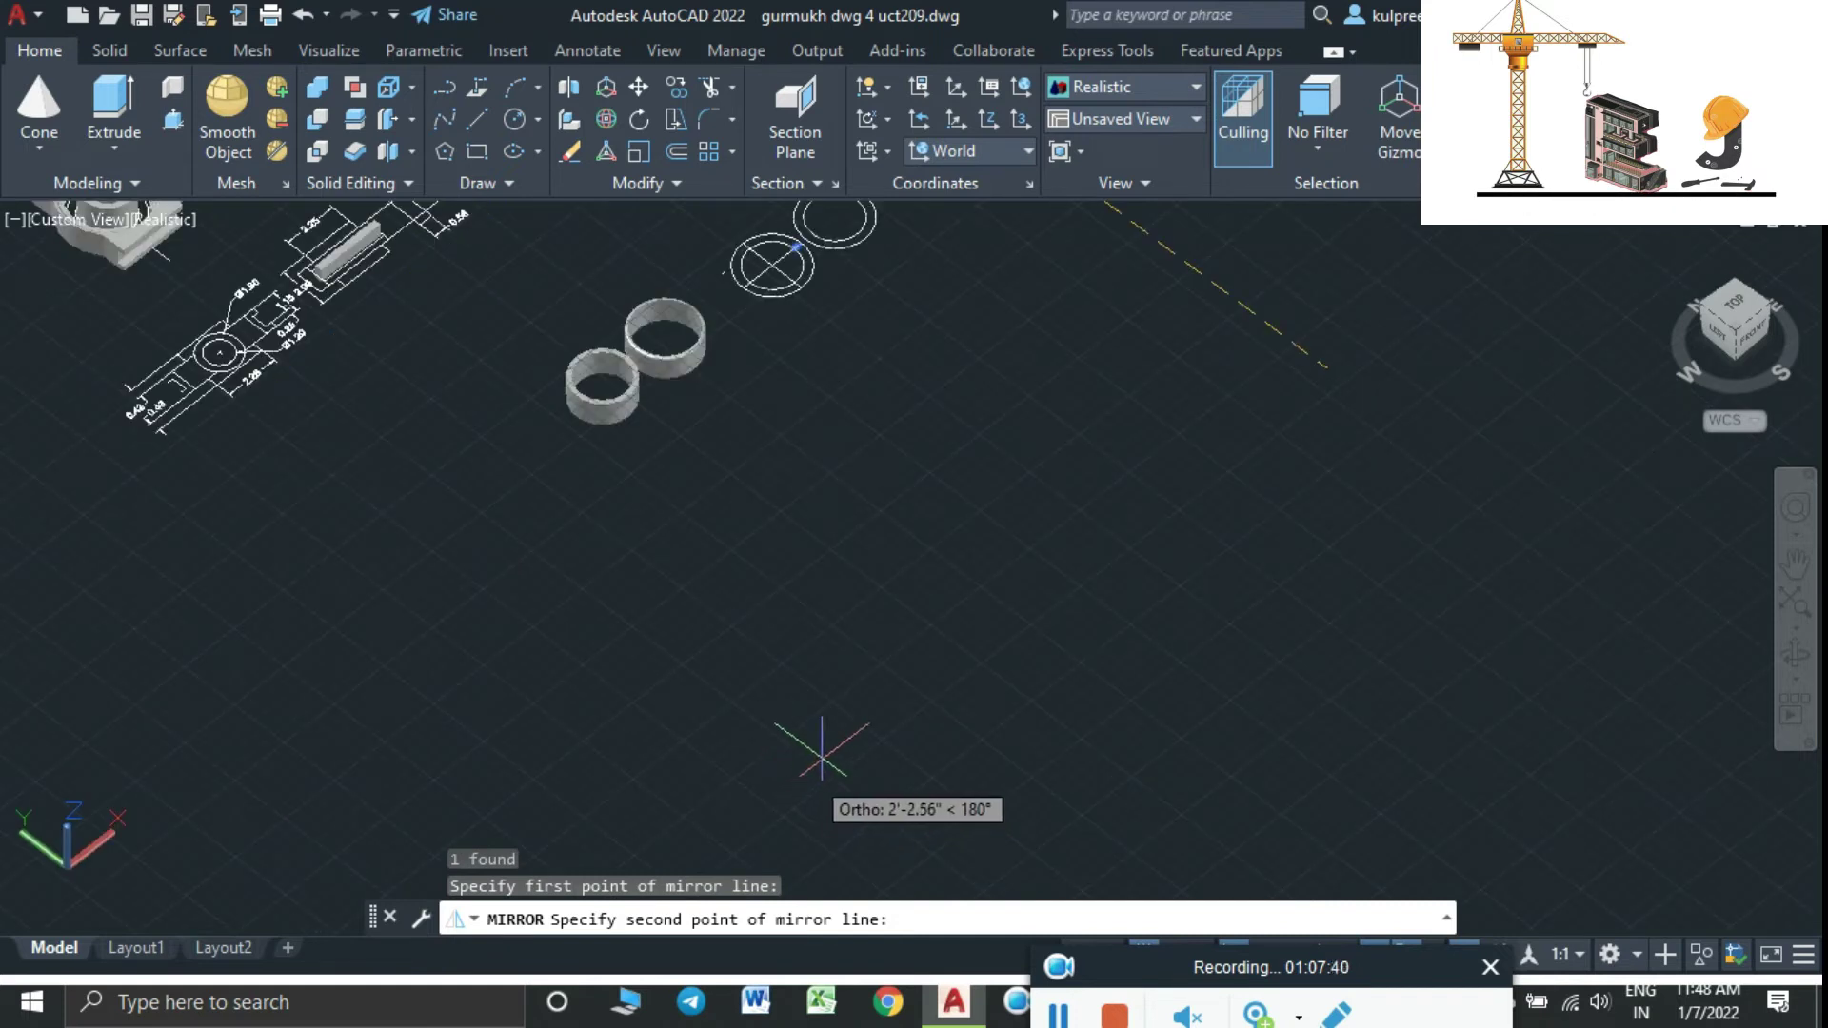
mouse_move(829, 432)
middle_down()
mouse_move(837, 596)
mouse_move(836, 504)
mouse_move(924, 657)
middle_up()
scroll(843, 591, up, 5)
scroll(857, 558, up, 2)
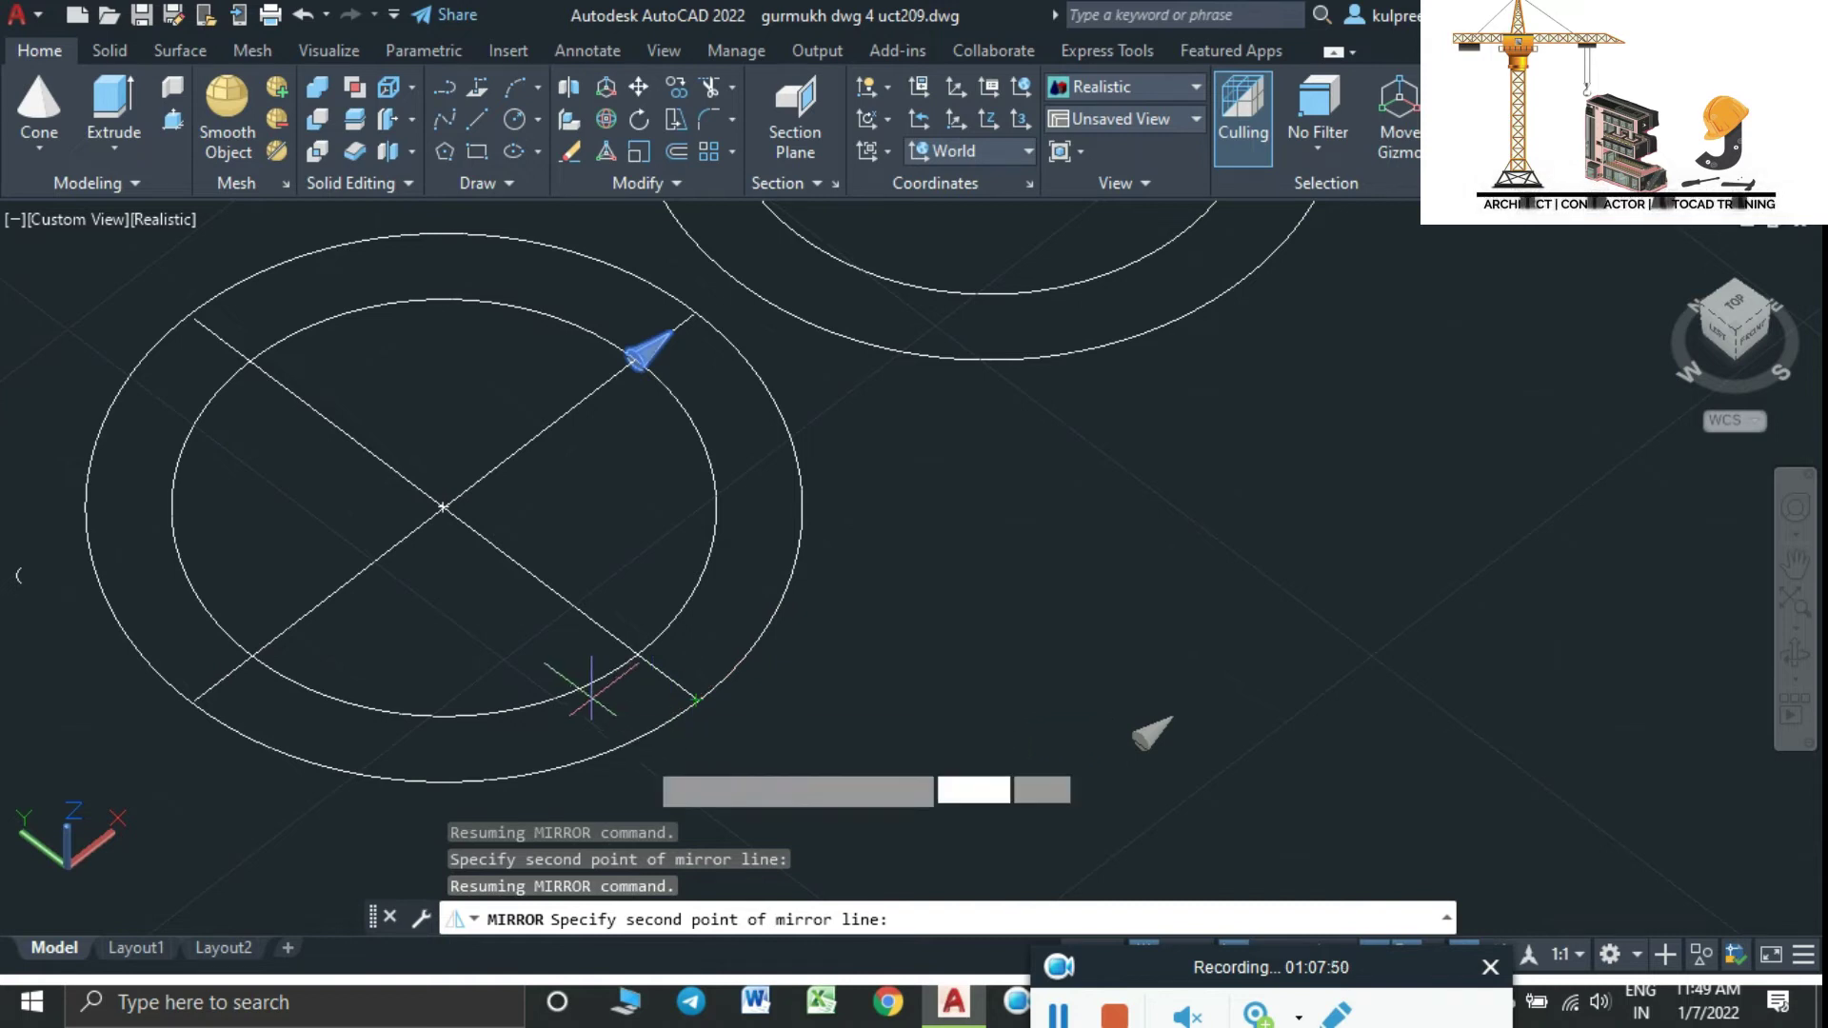
click(810, 778)
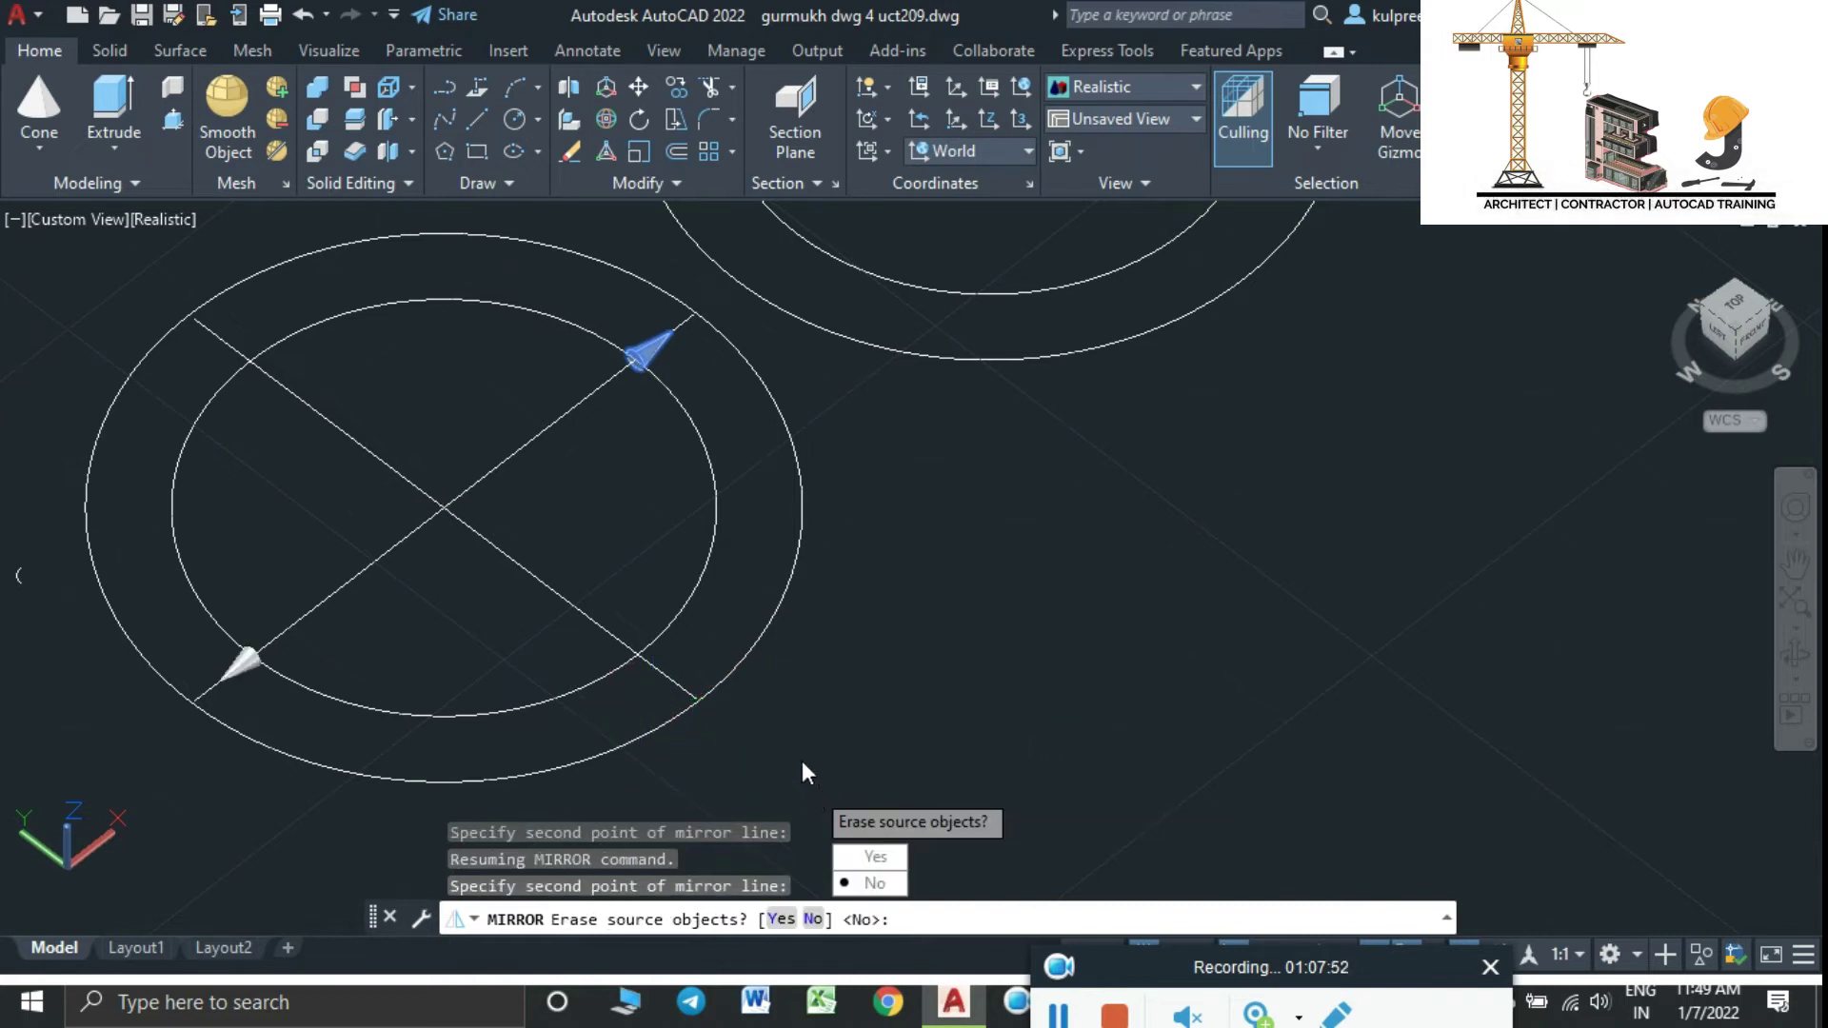
key(Escape)
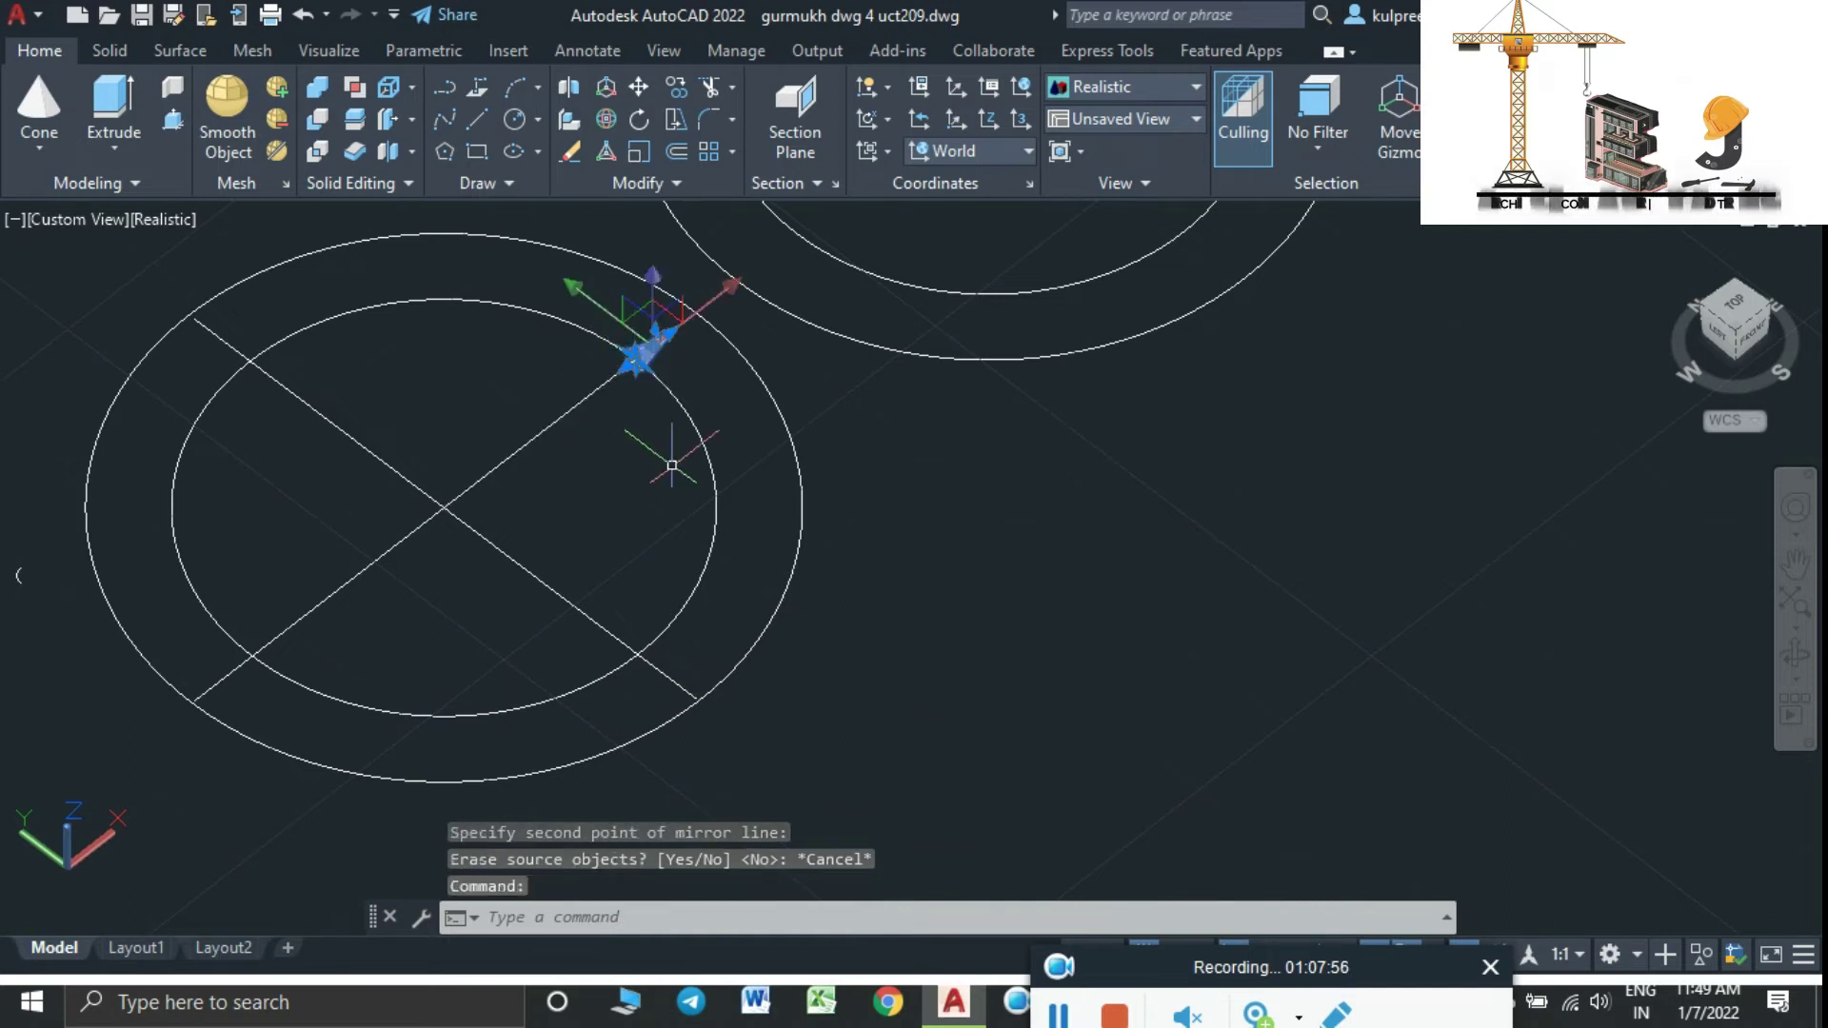
Mirror the cone across the ring's perpendicular line, answering No to keep the original
text(mi)
key(Return)
scroll(682, 659, up, 3)
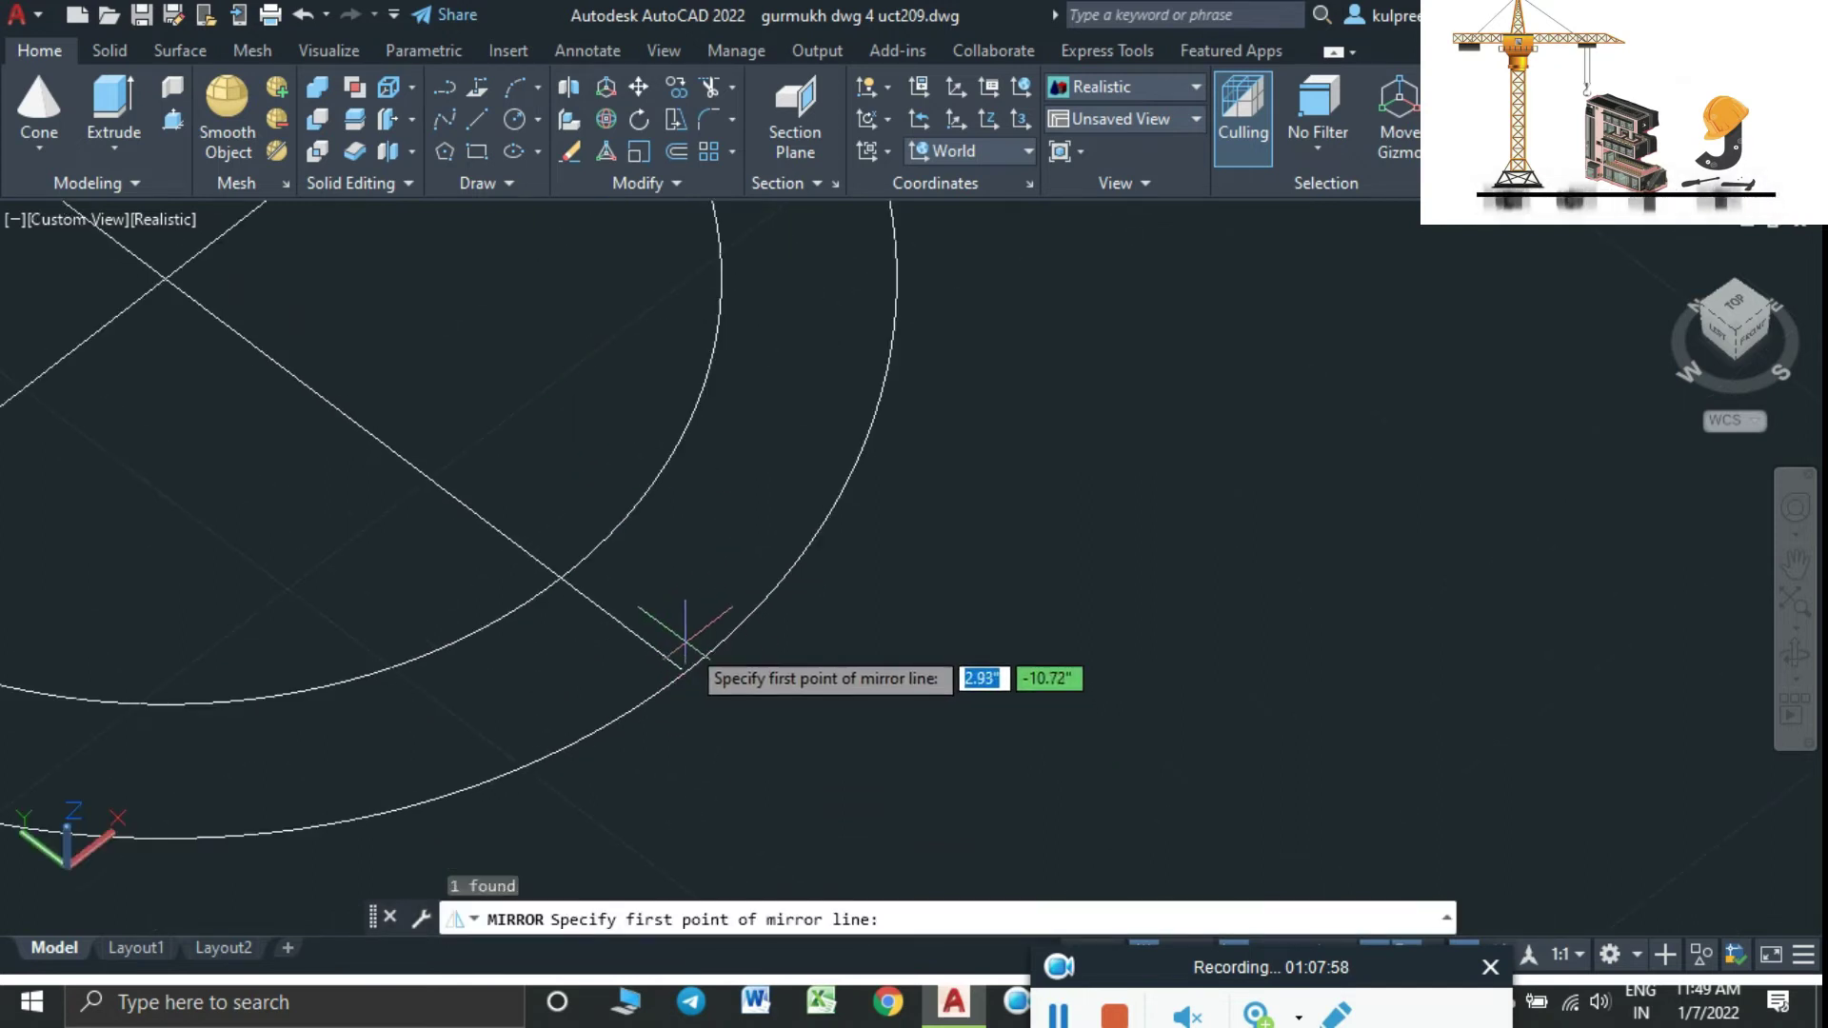
scroll(673, 660, down, 4)
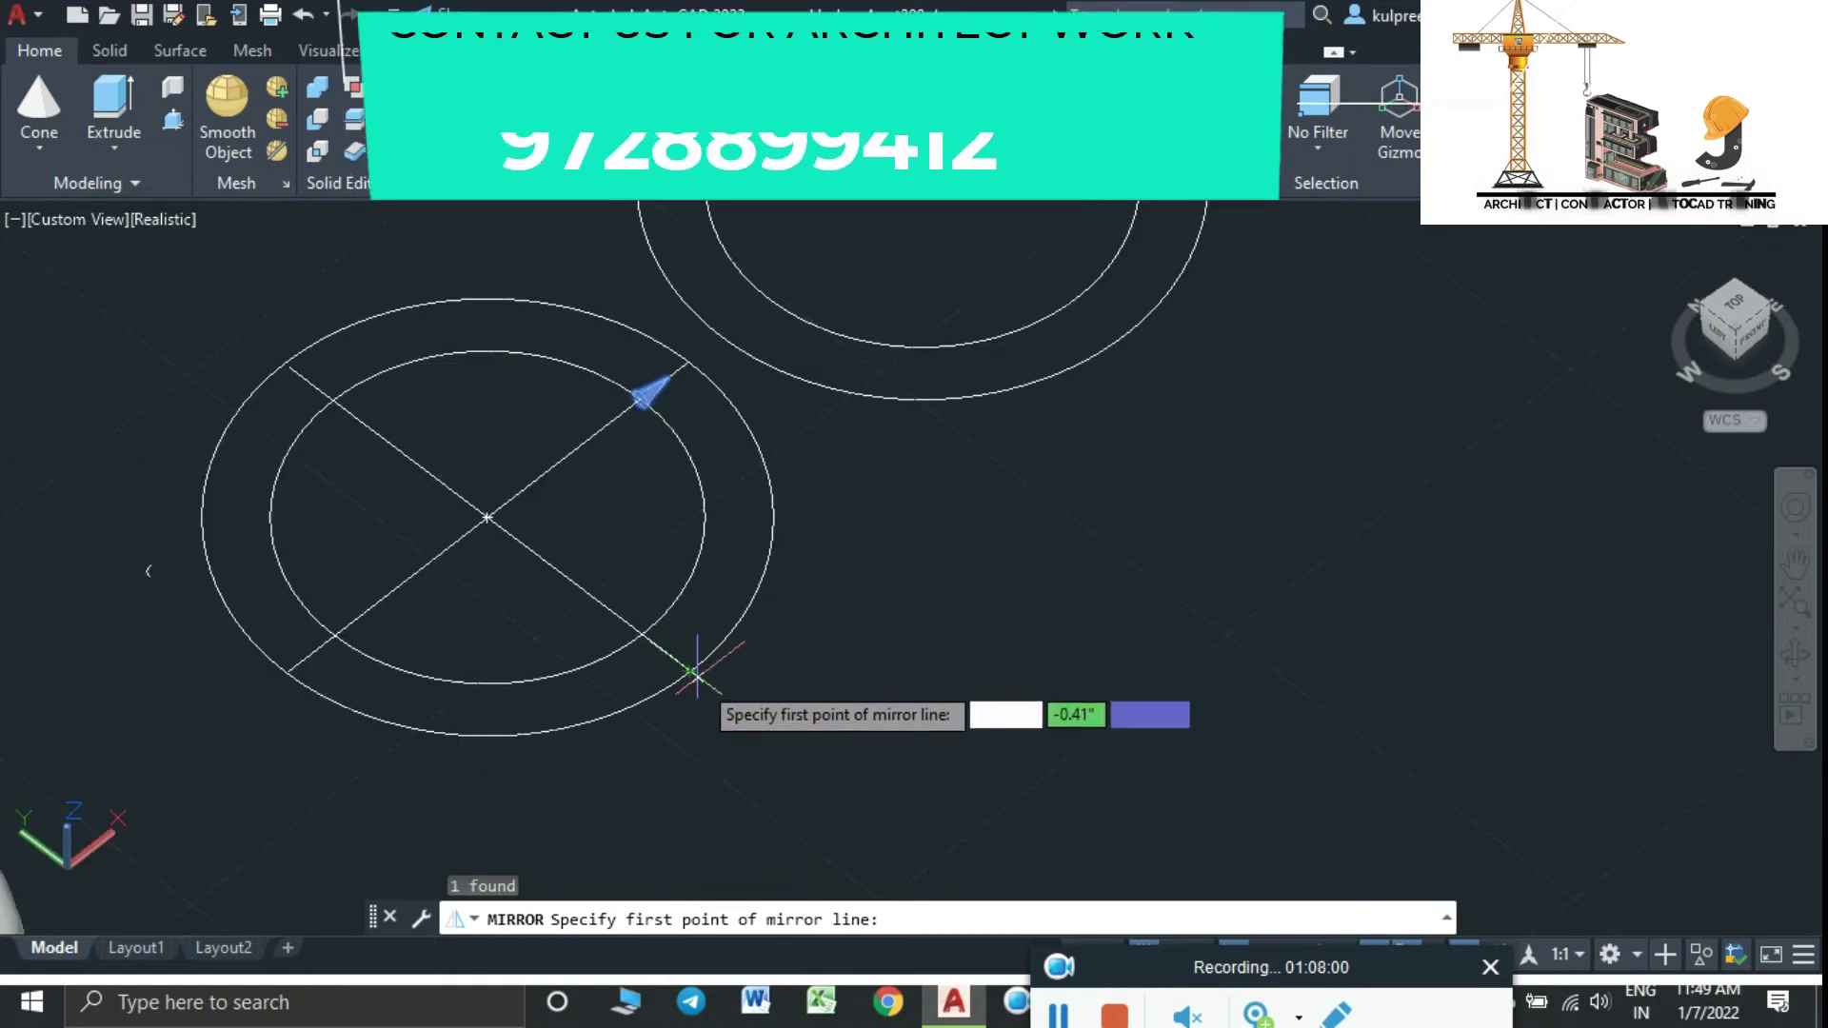
click(687, 670)
click(792, 752)
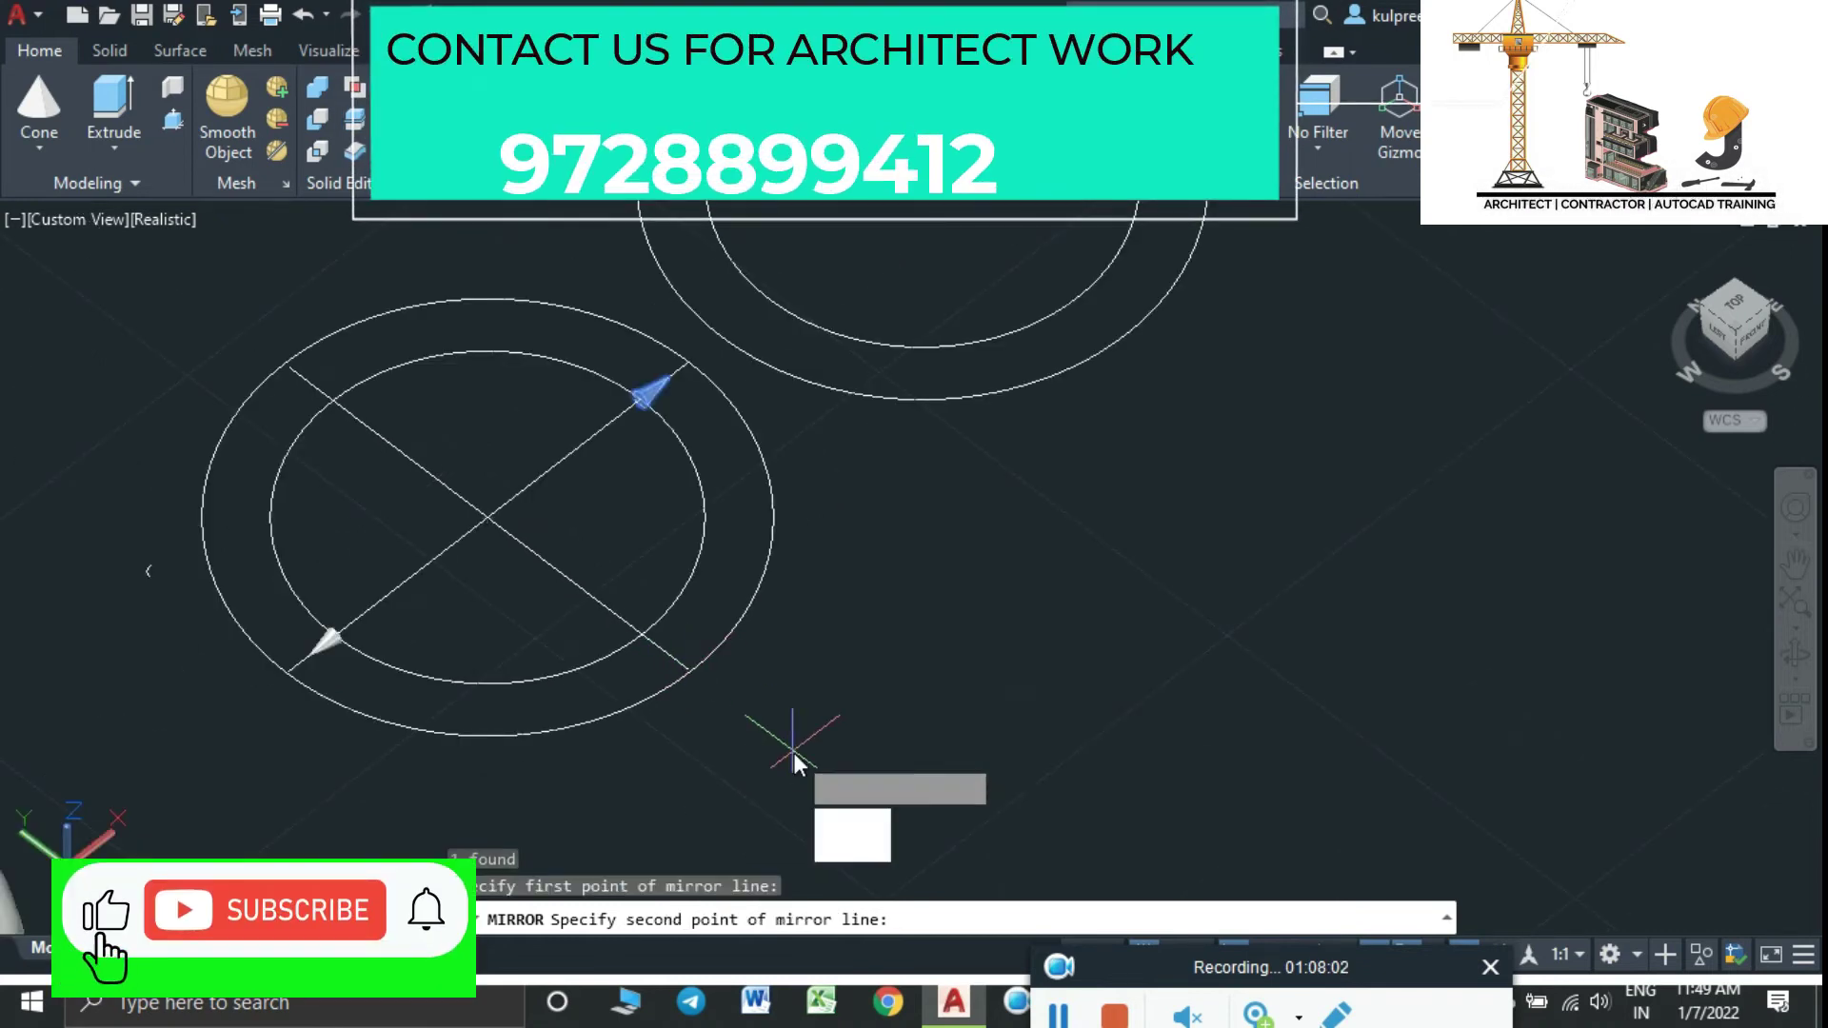
key(Down)
key(Down)
key(Return)
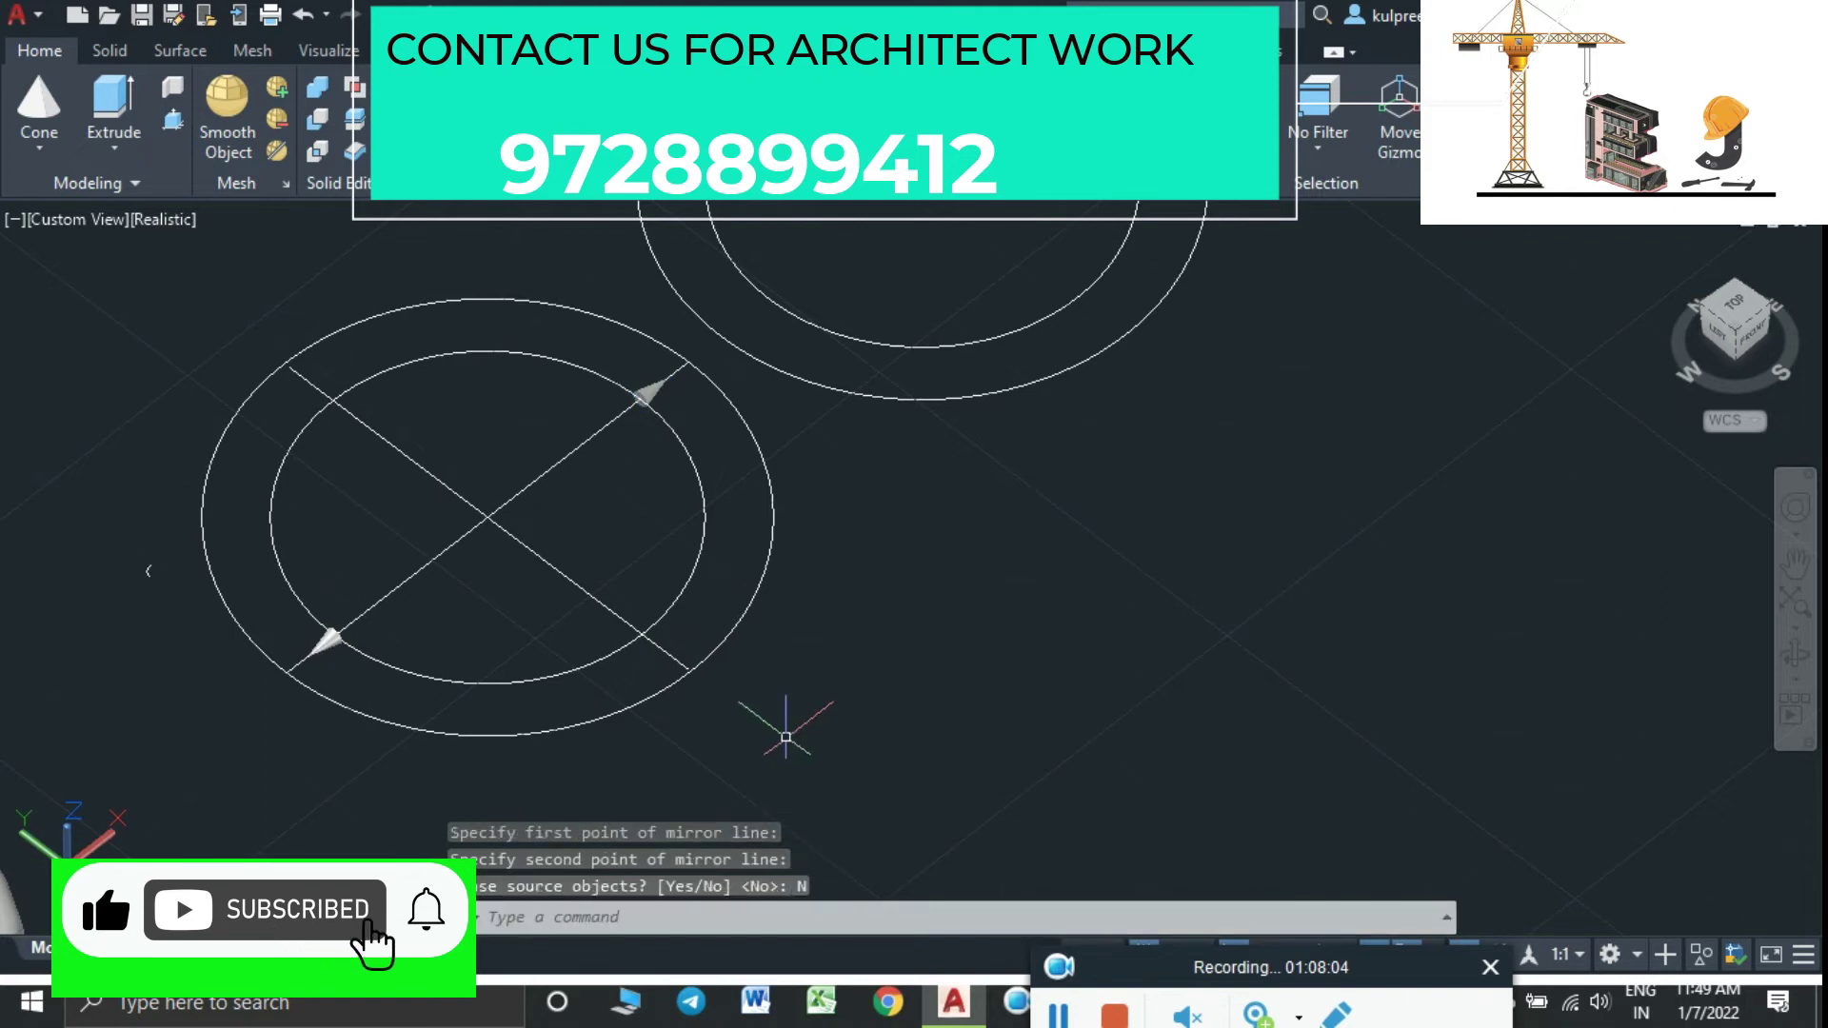
key(Escape)
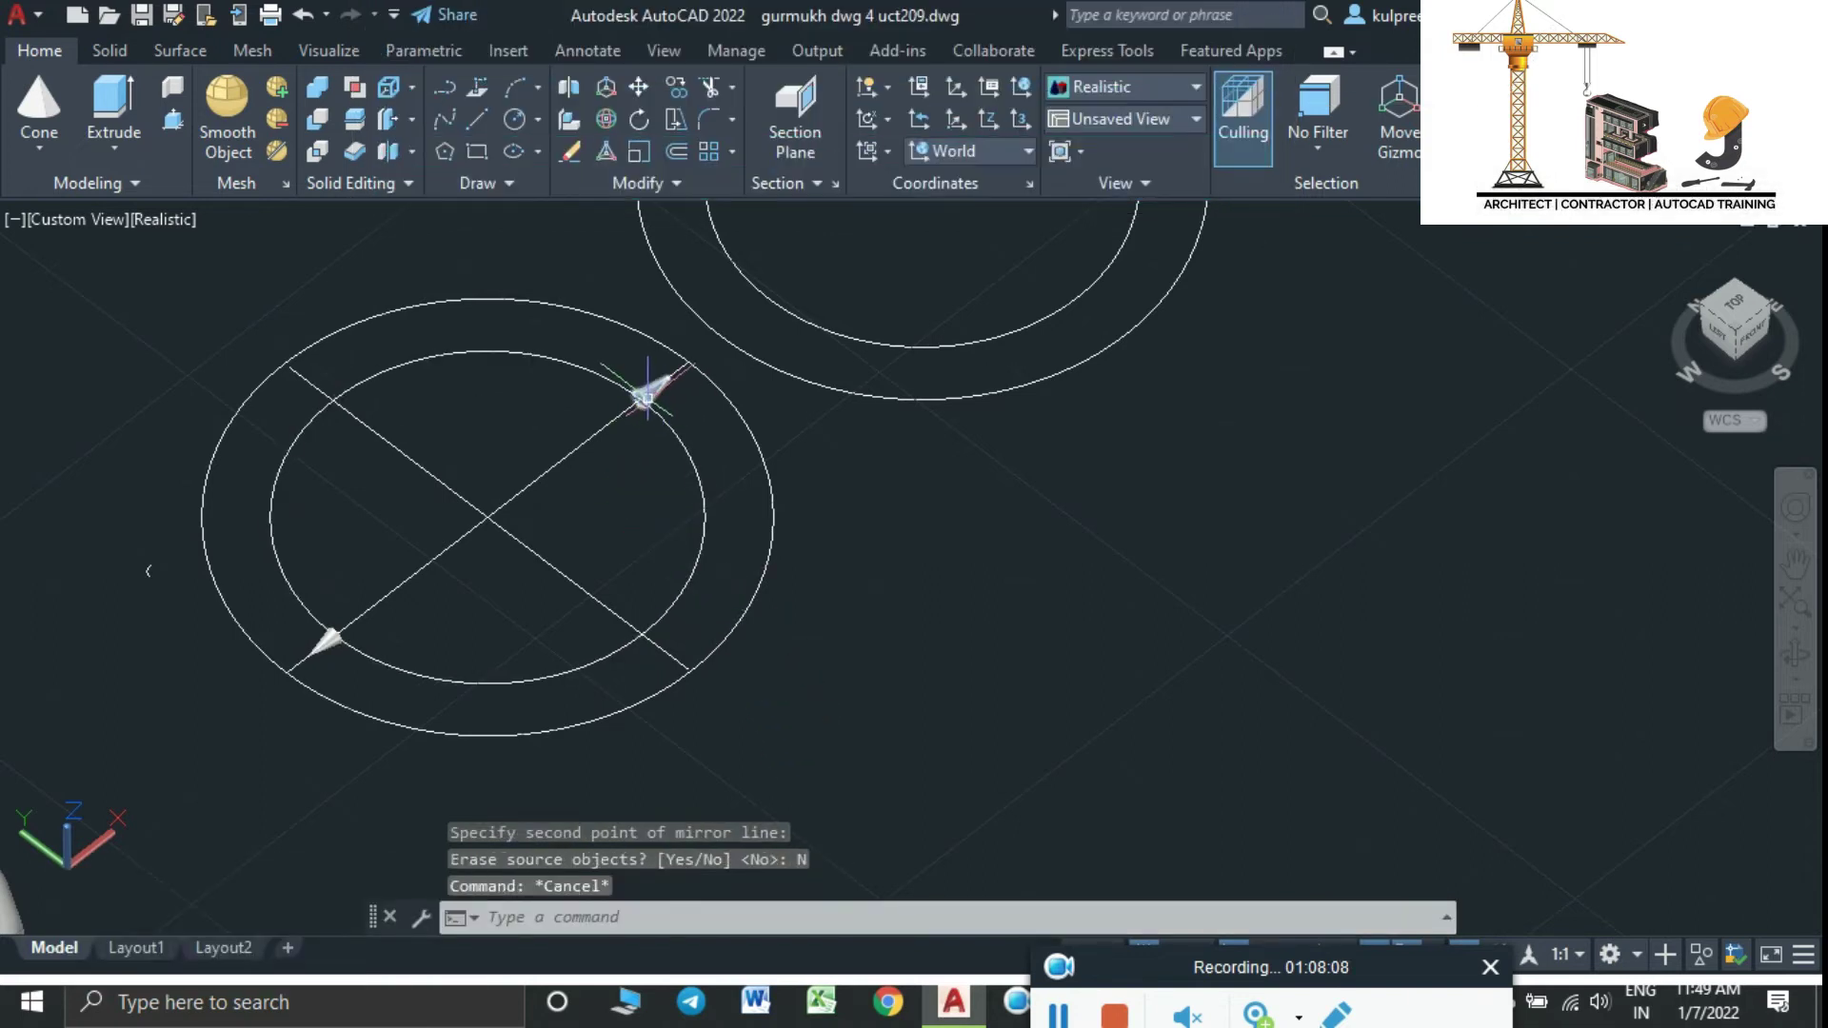
click(647, 396)
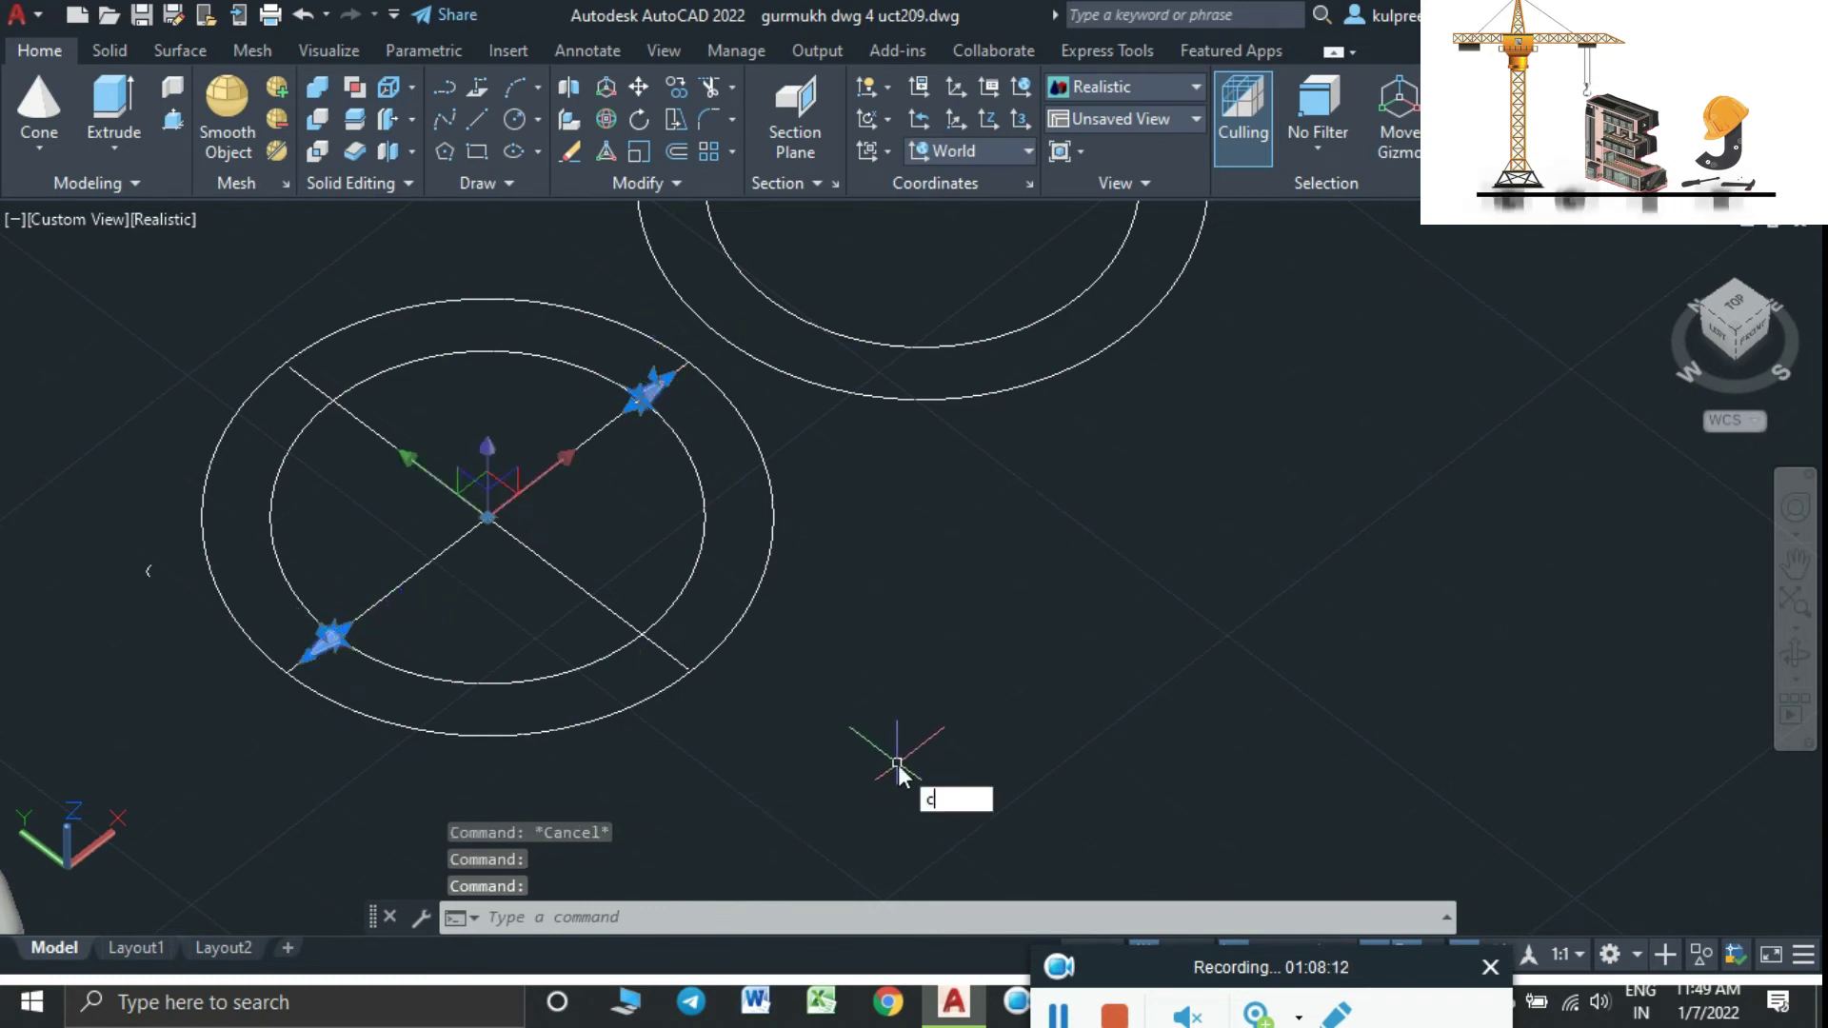
text(C)
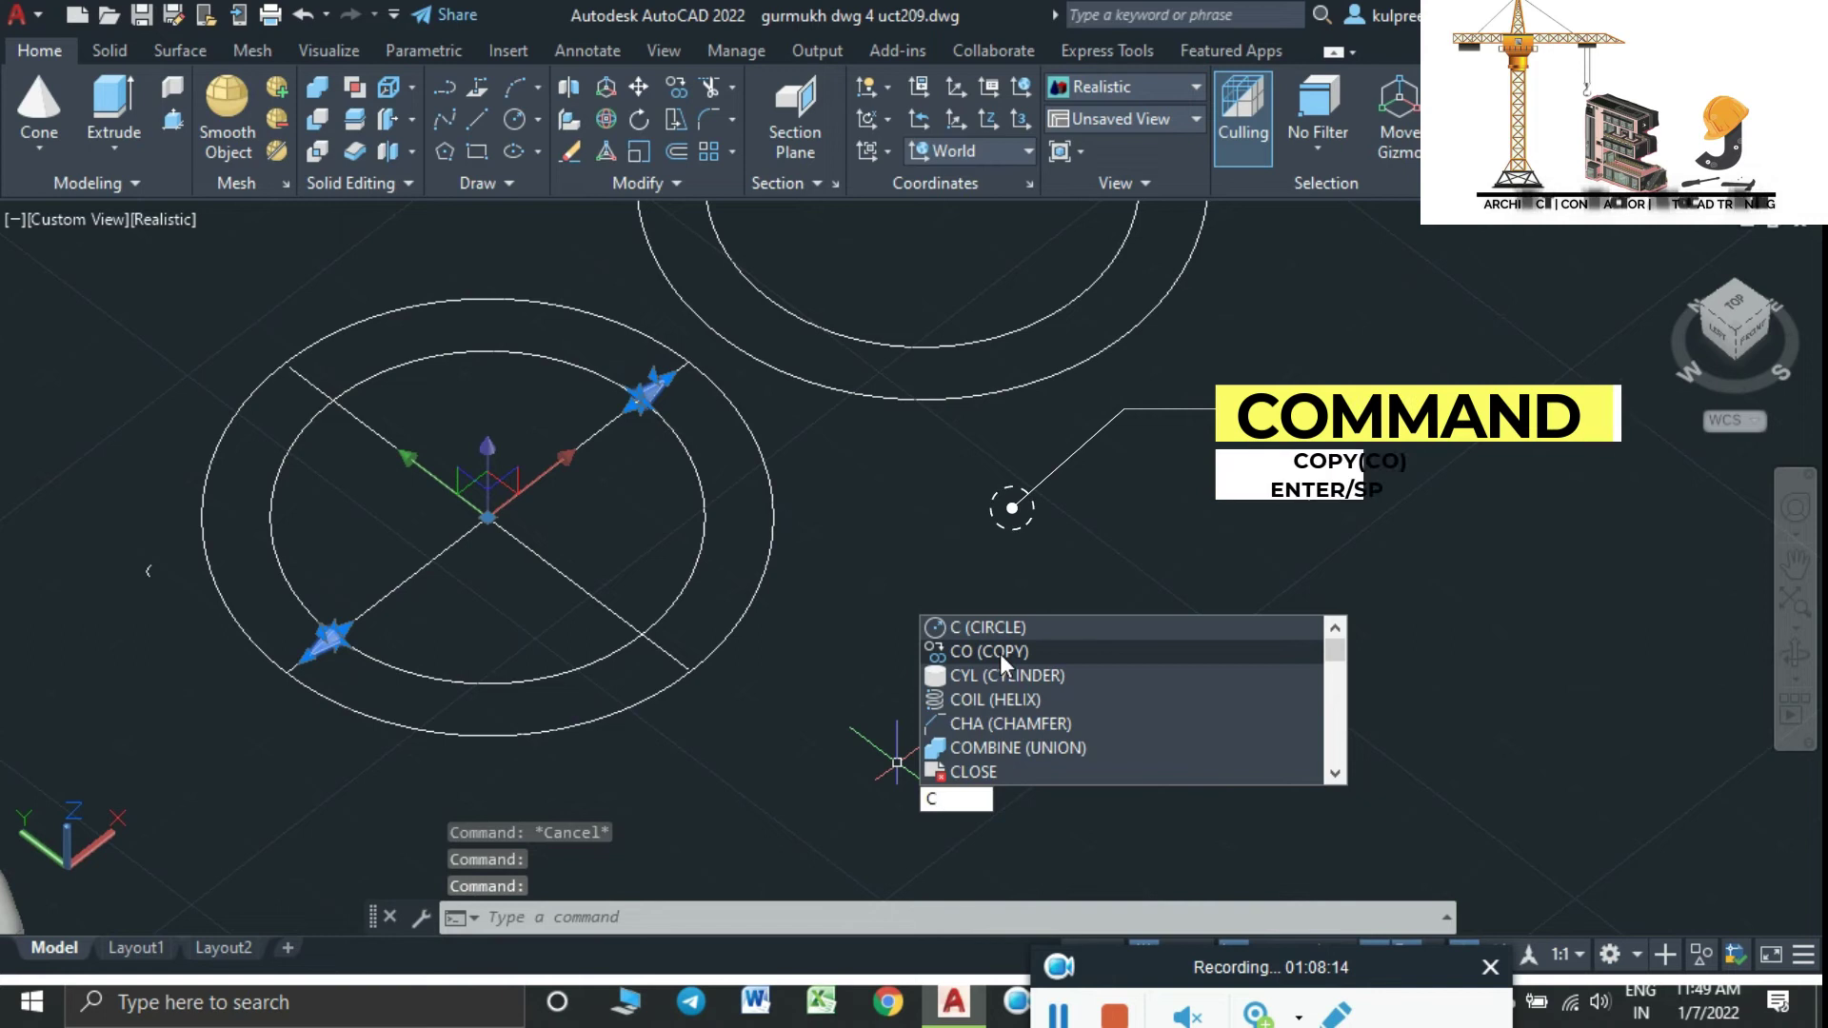
Copy the two selected cones from the ring centre to a spot below the ring
text(o)
key(Return)
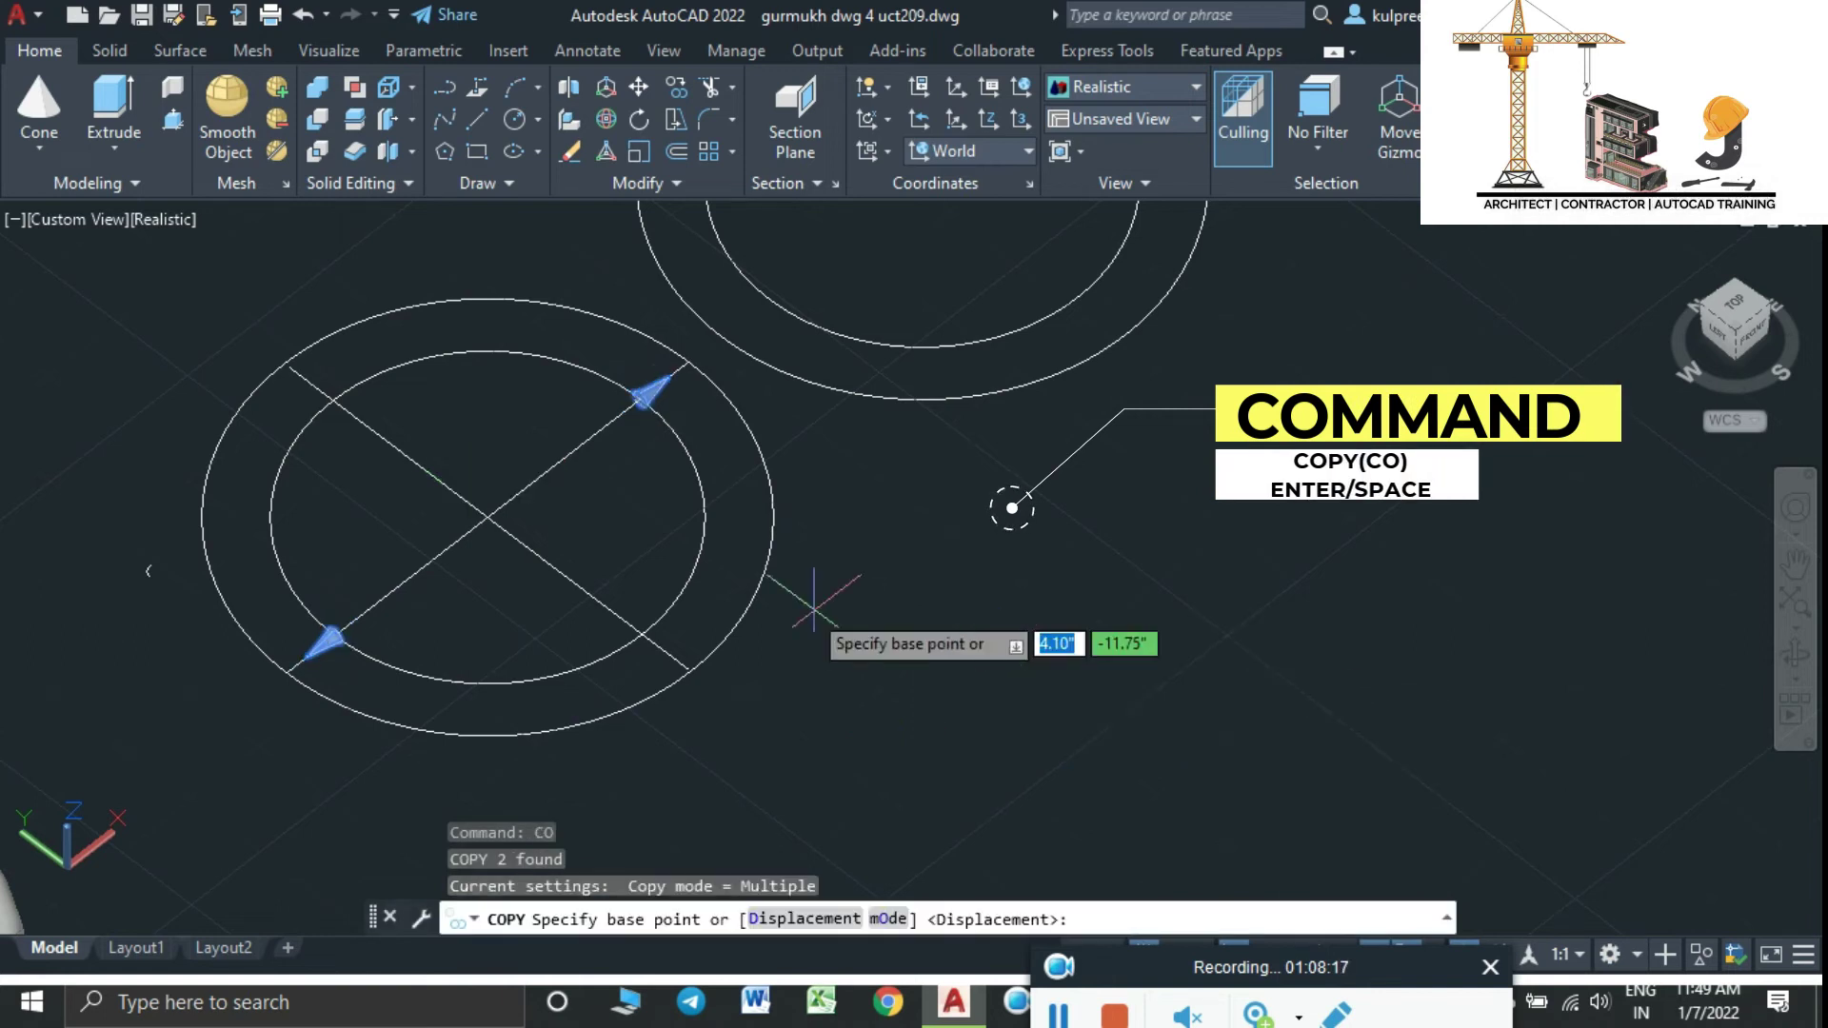
click(486, 516)
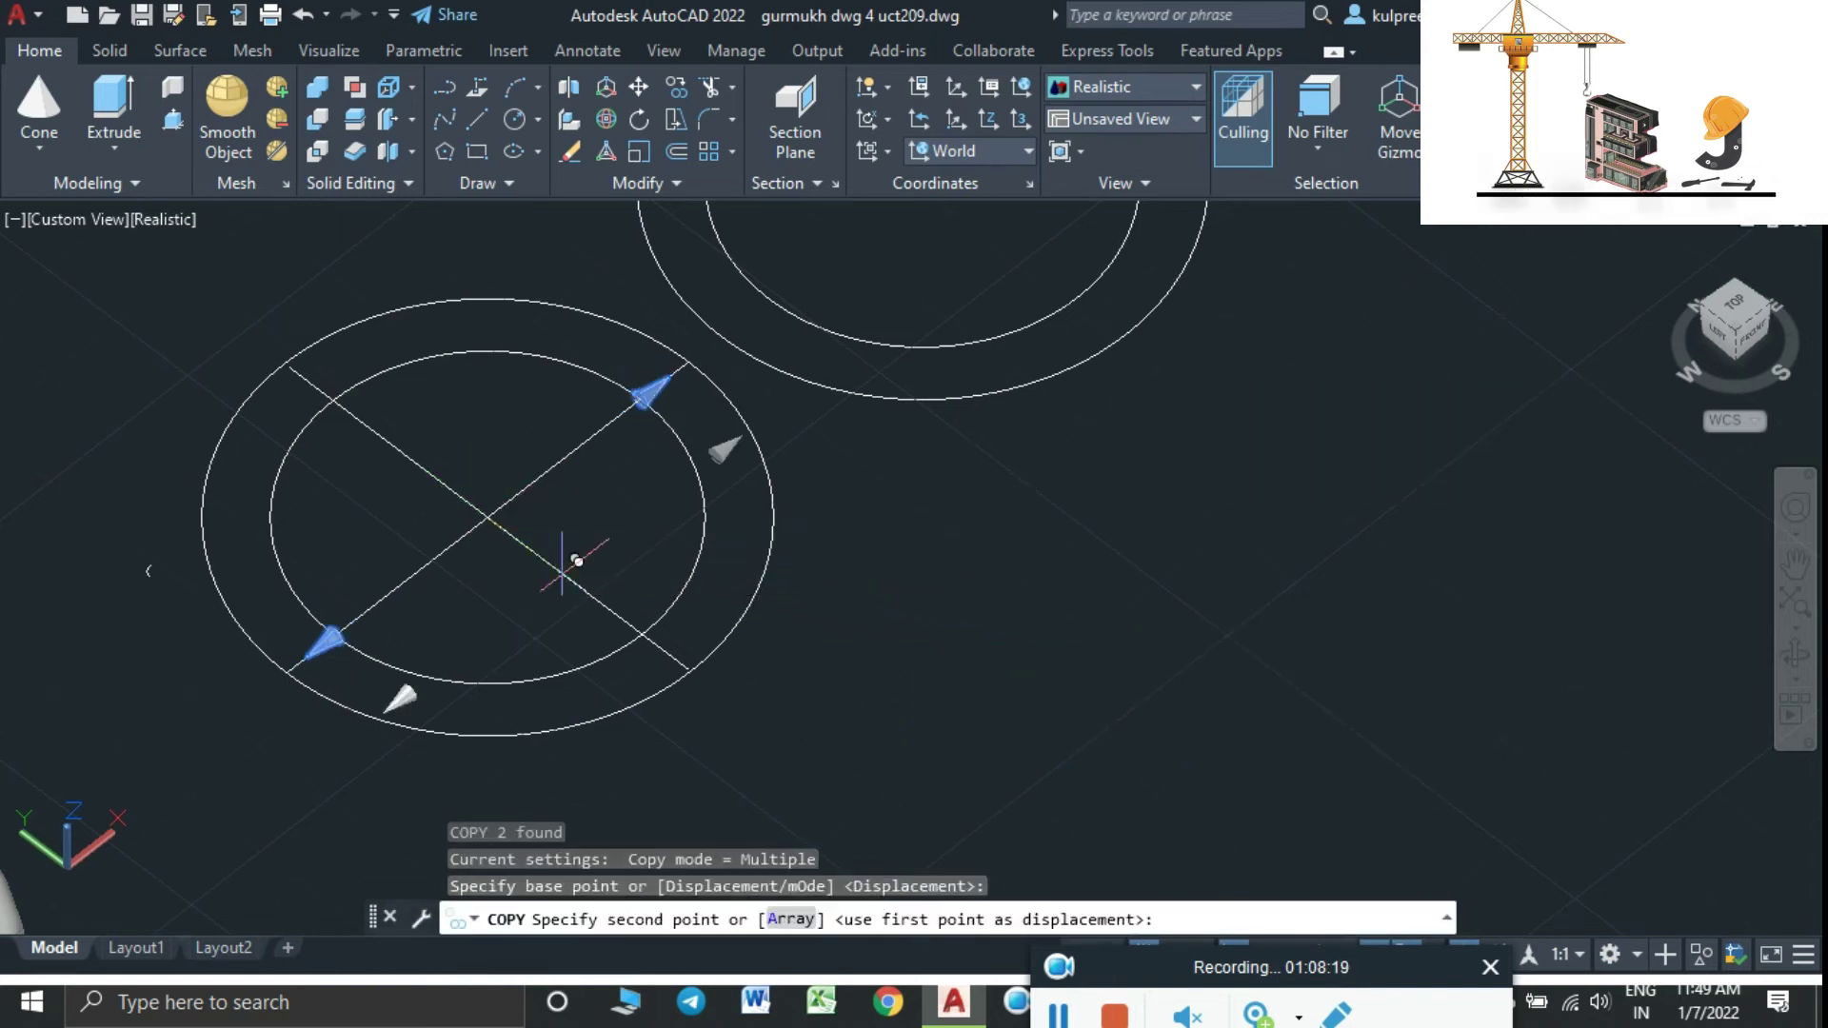
click(838, 714)
scroll(904, 667, down, 2)
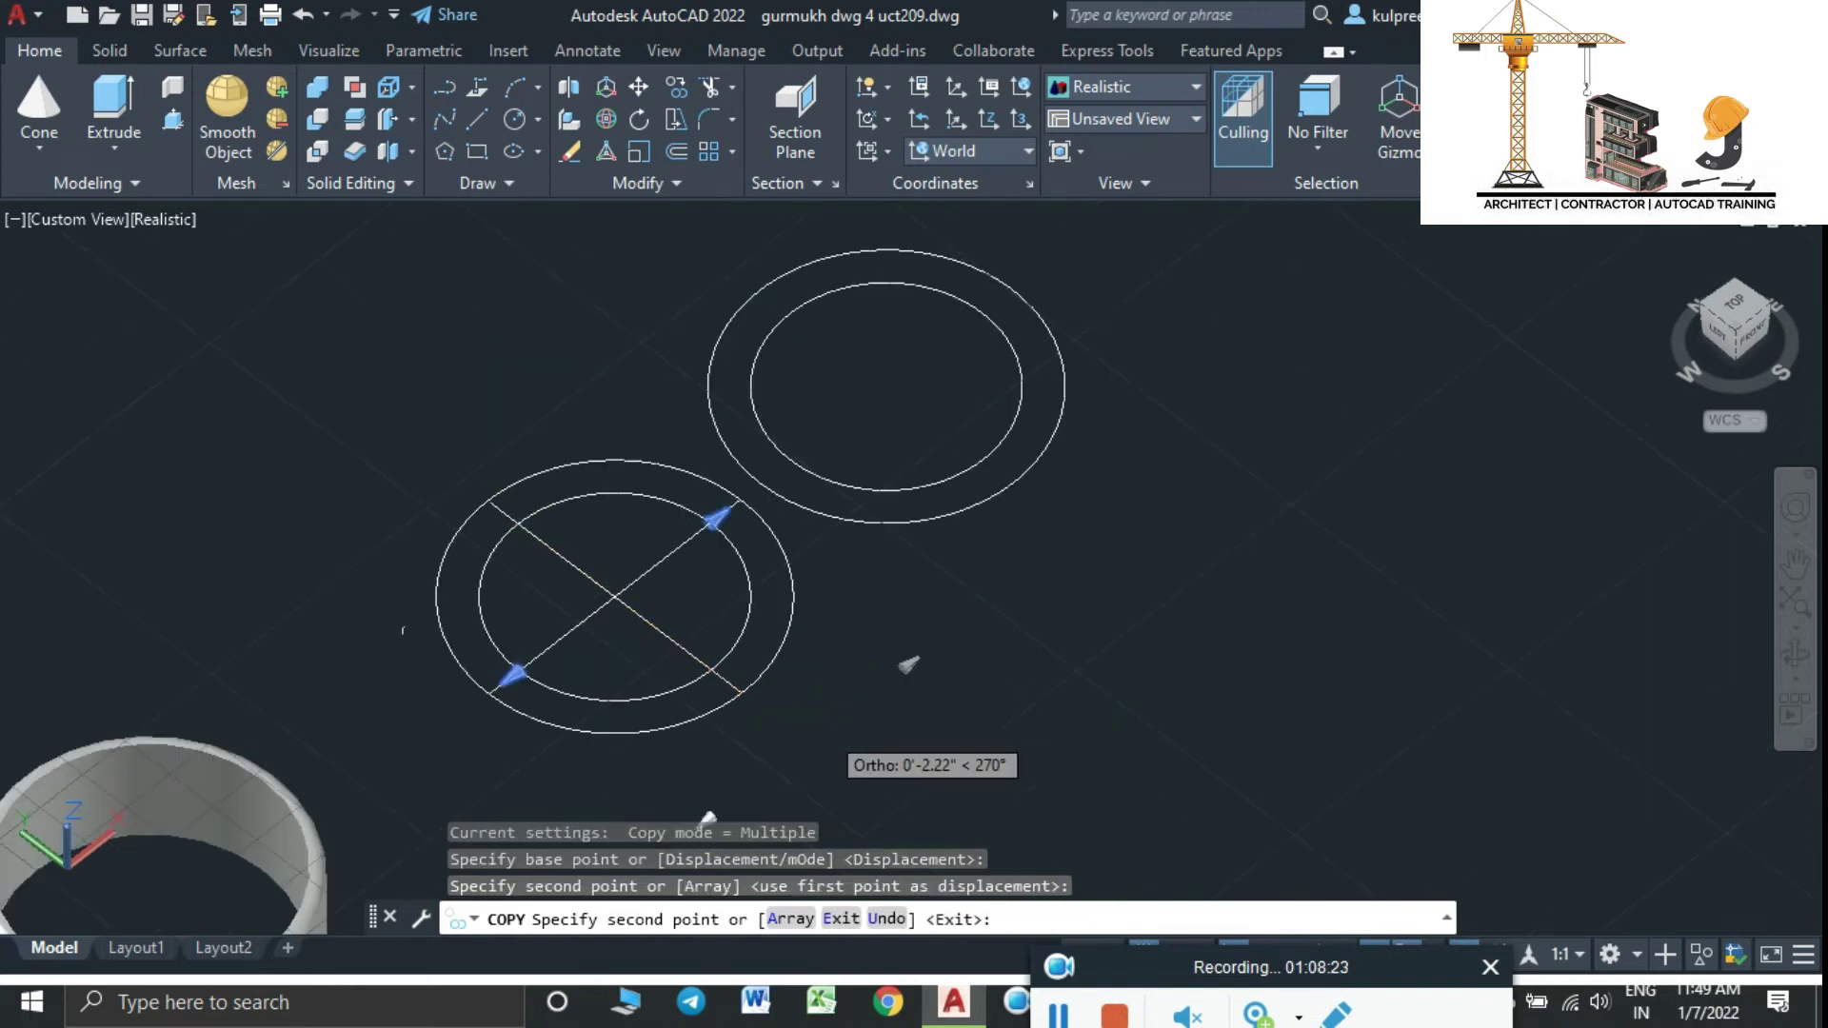
scroll(903, 695, down, 2)
key(Escape)
scroll(903, 695, up, 2)
scroll(885, 723, up, 2)
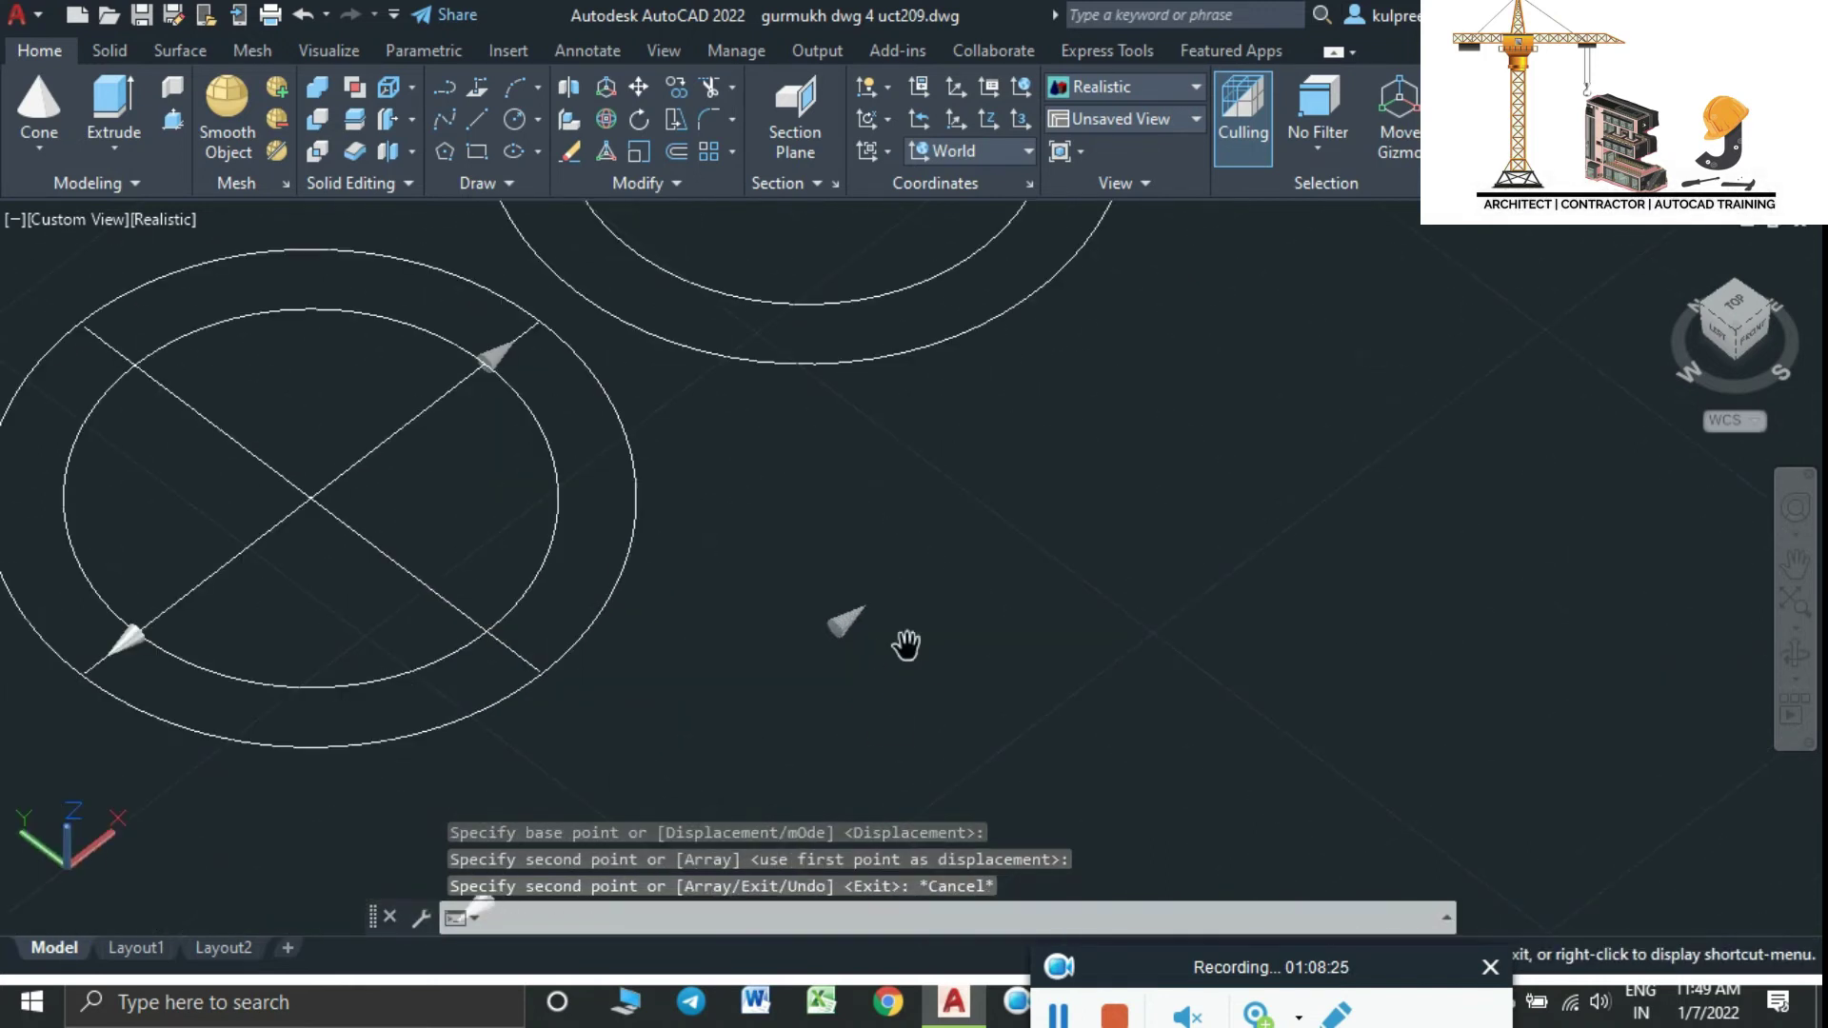
scroll(906, 641, up, 2)
Rotate the two copied cones about the vertical Z axis with 3DROTATE
click(903, 474)
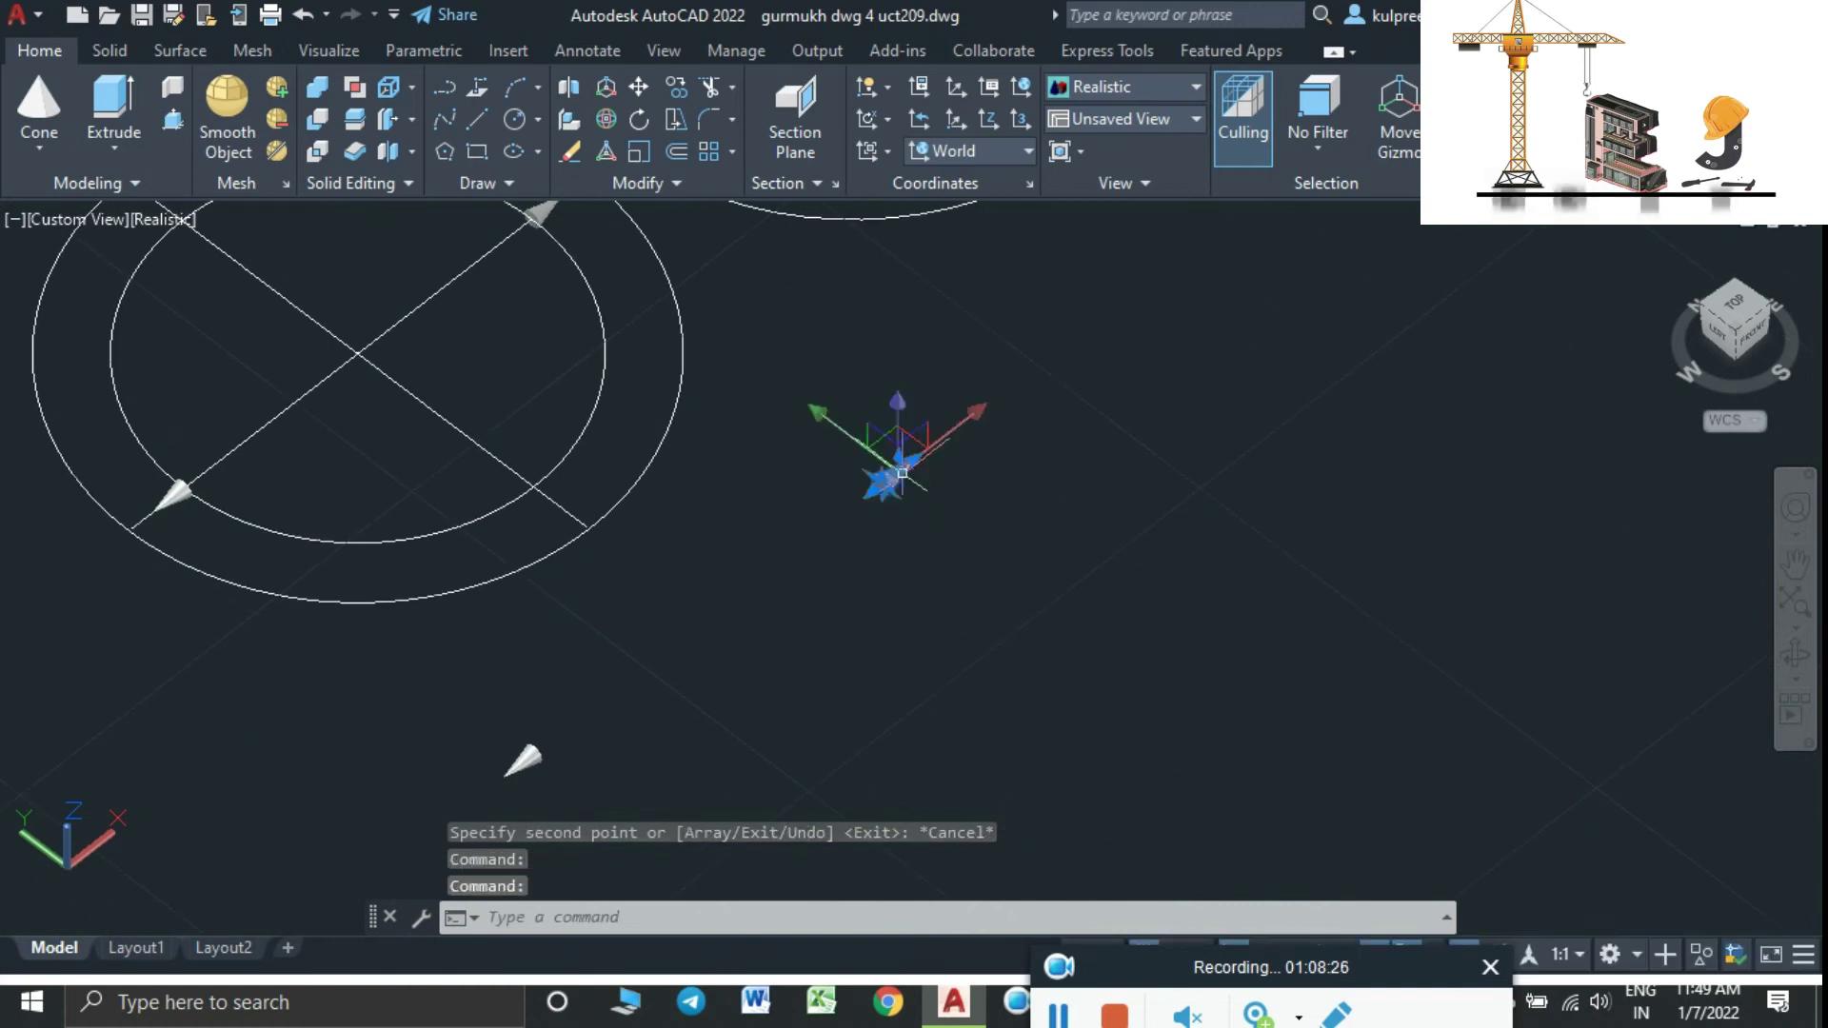
click(525, 756)
text(3D)
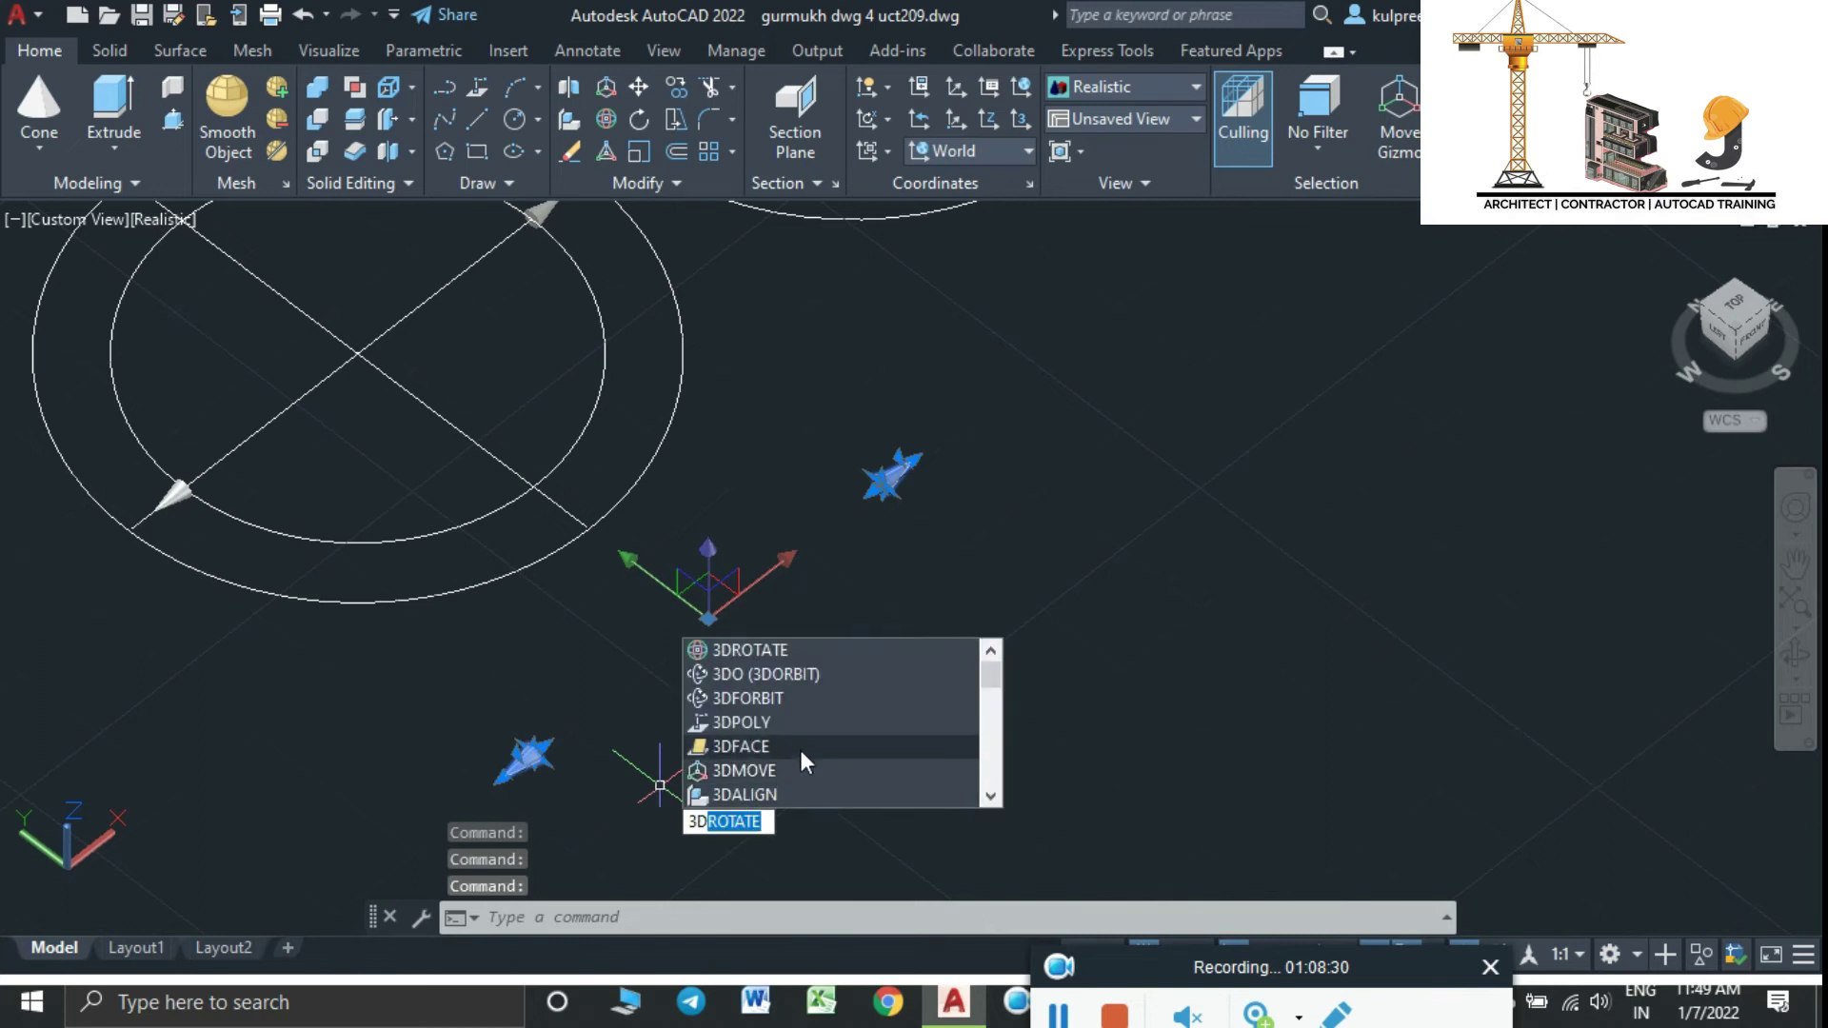
click(793, 649)
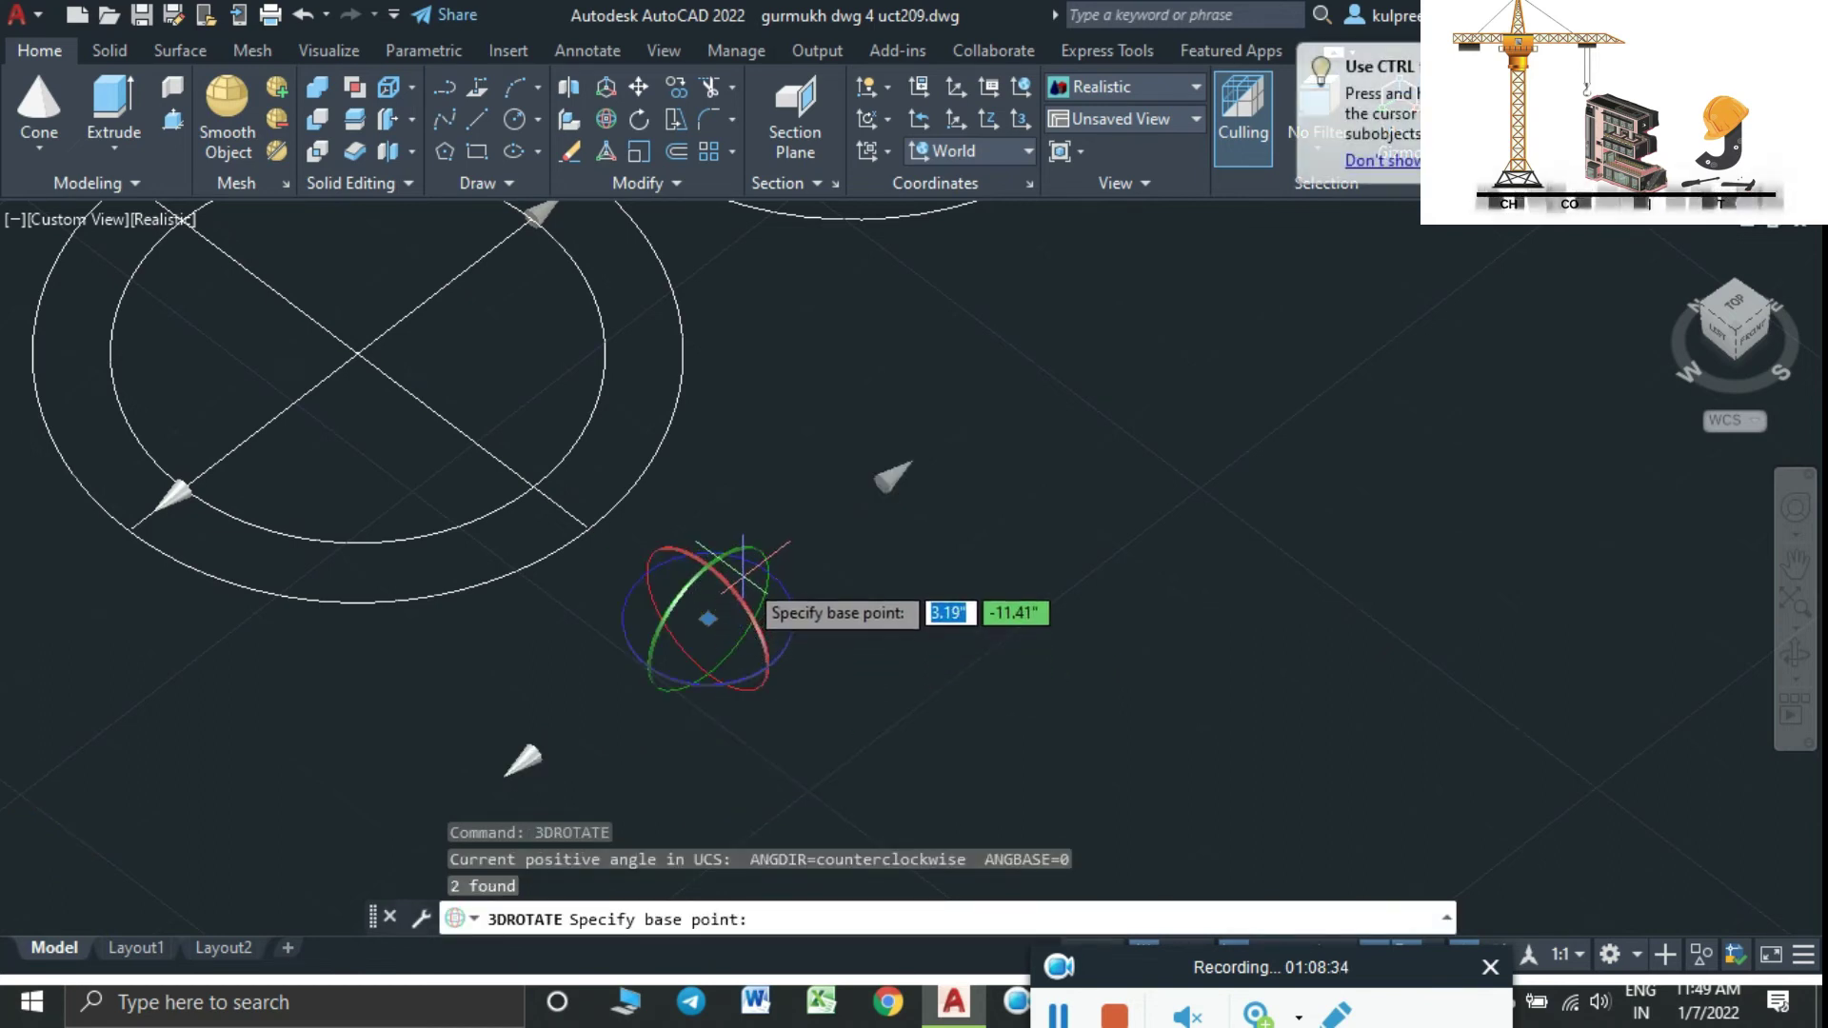
click(705, 538)
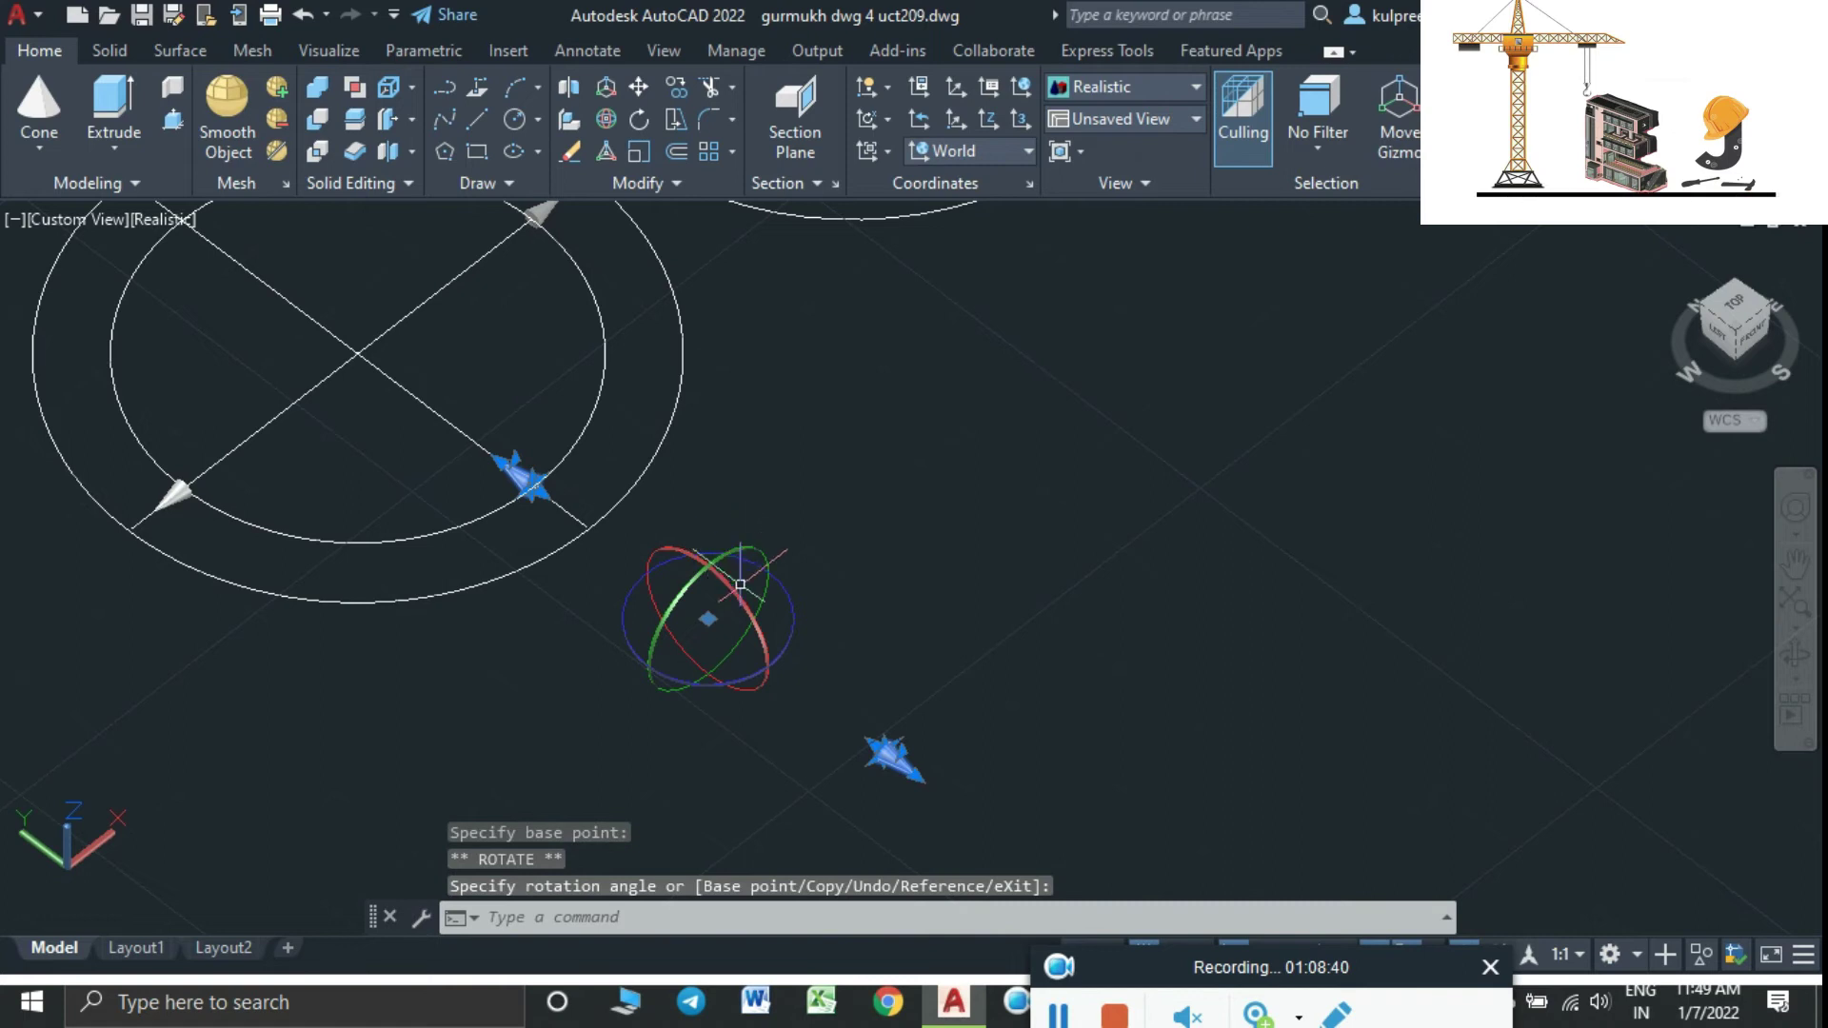
scroll(741, 585, down, 5)
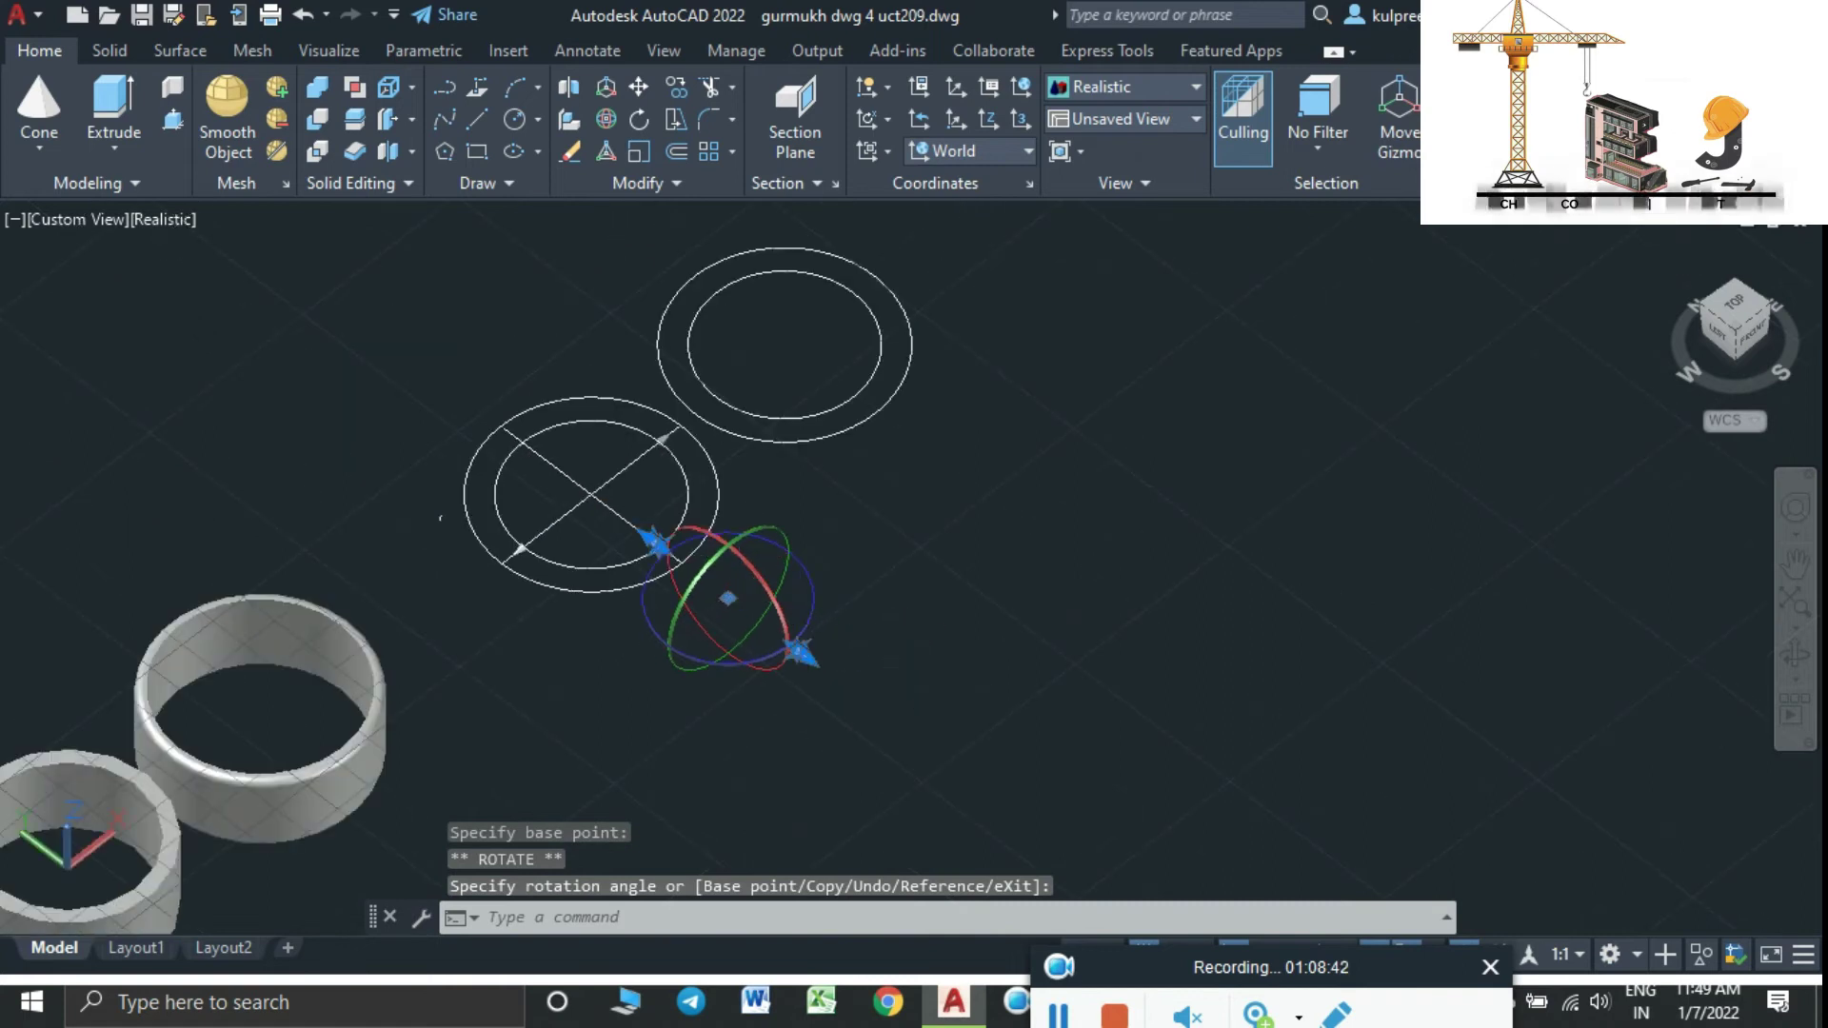
Move the upper cone onto the lower cone's base point and frame all four cones
text(M)
key(Return)
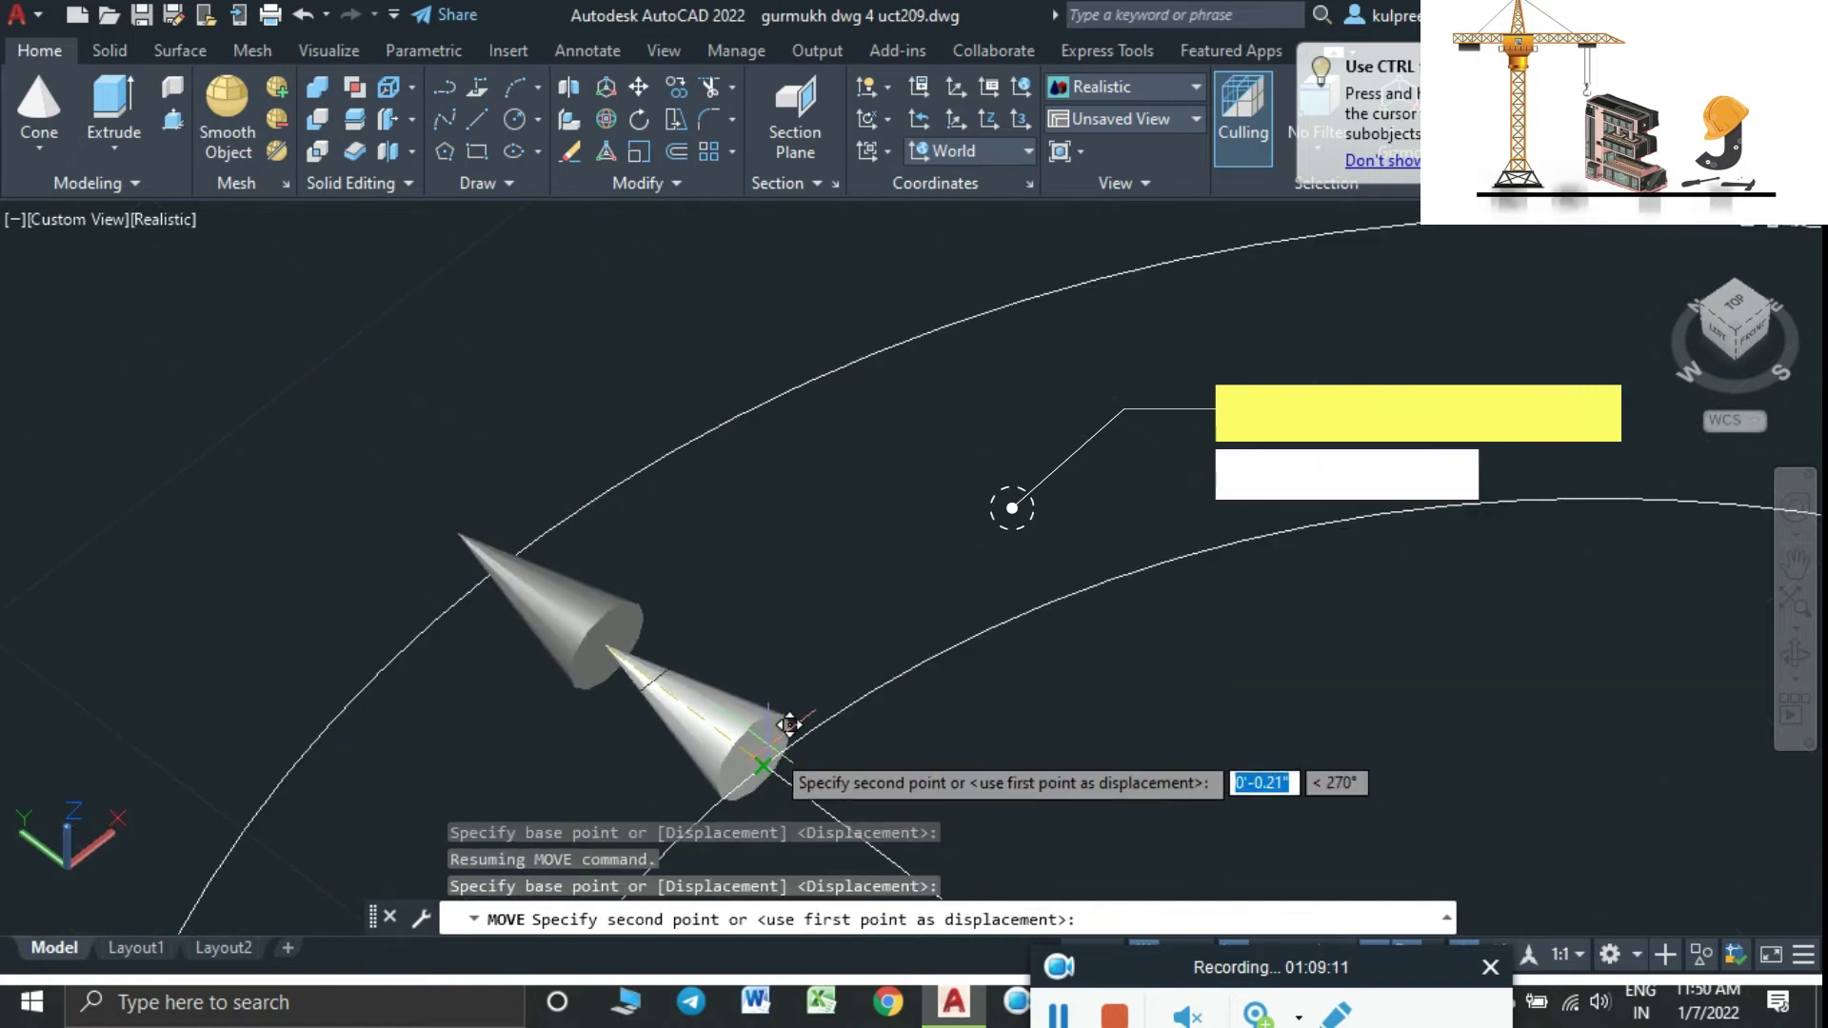
click(767, 767)
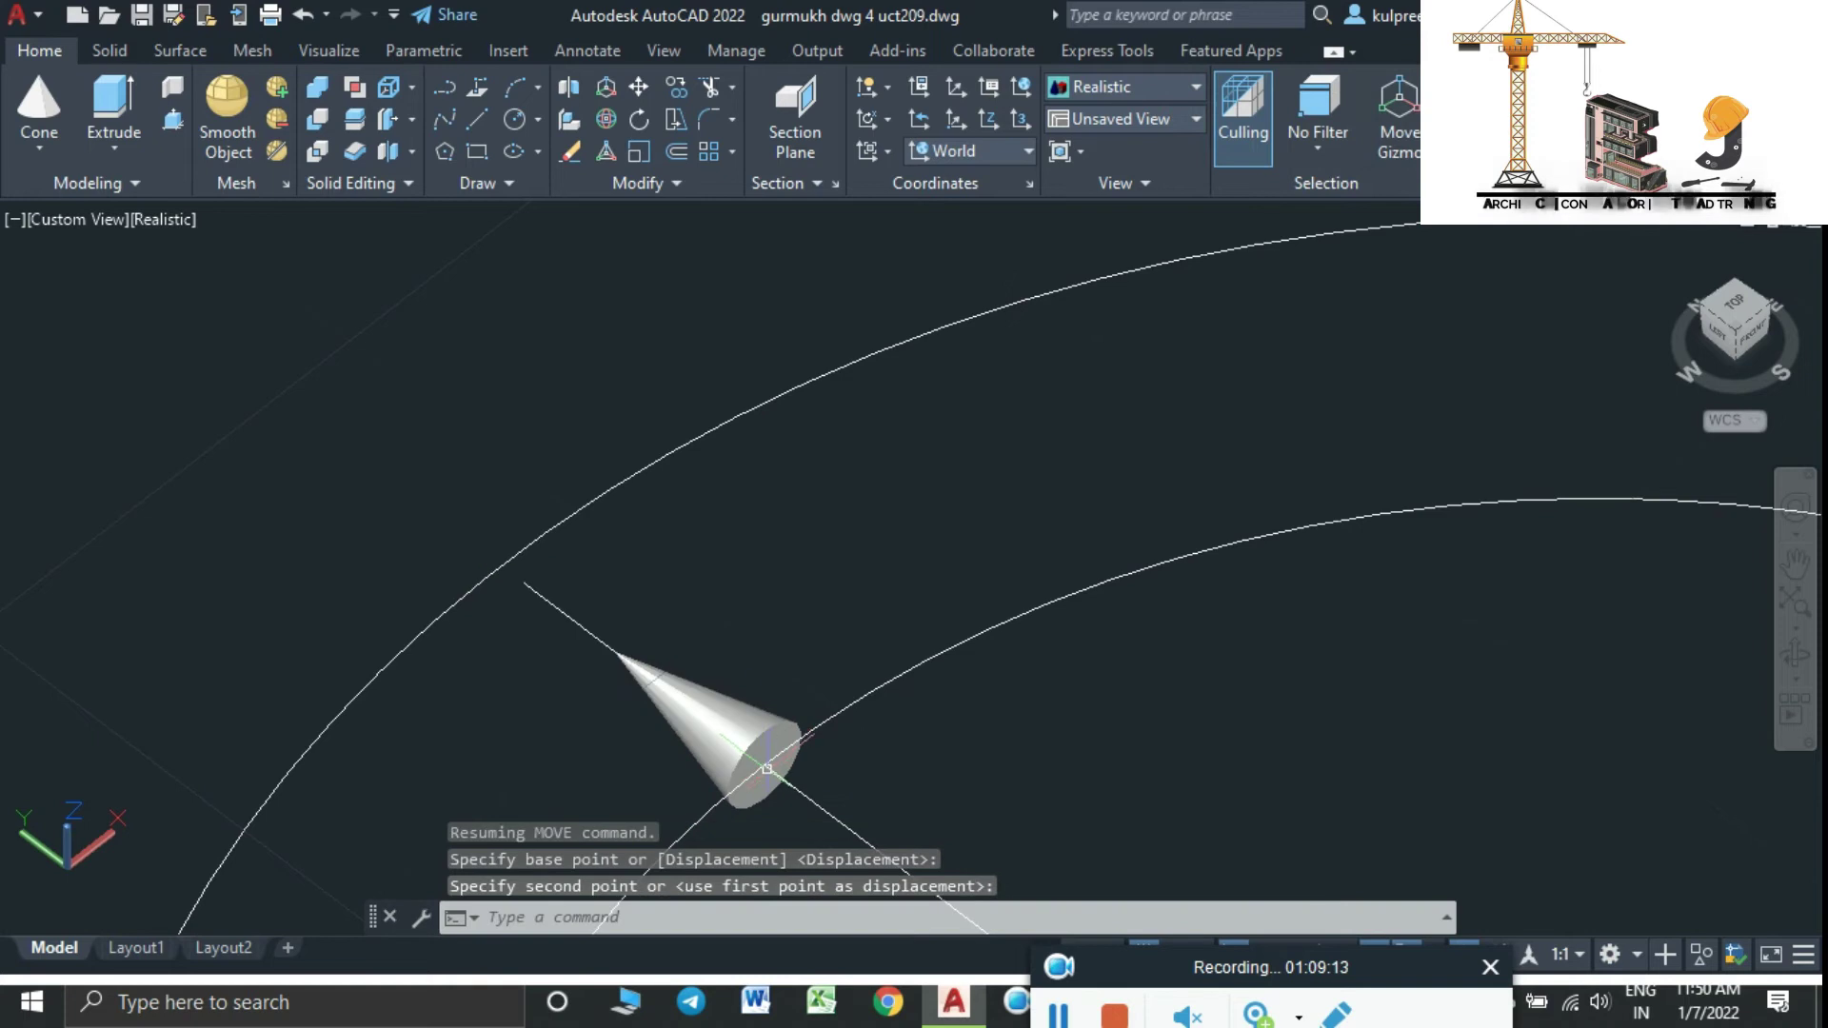
scroll(723, 647, down, 4)
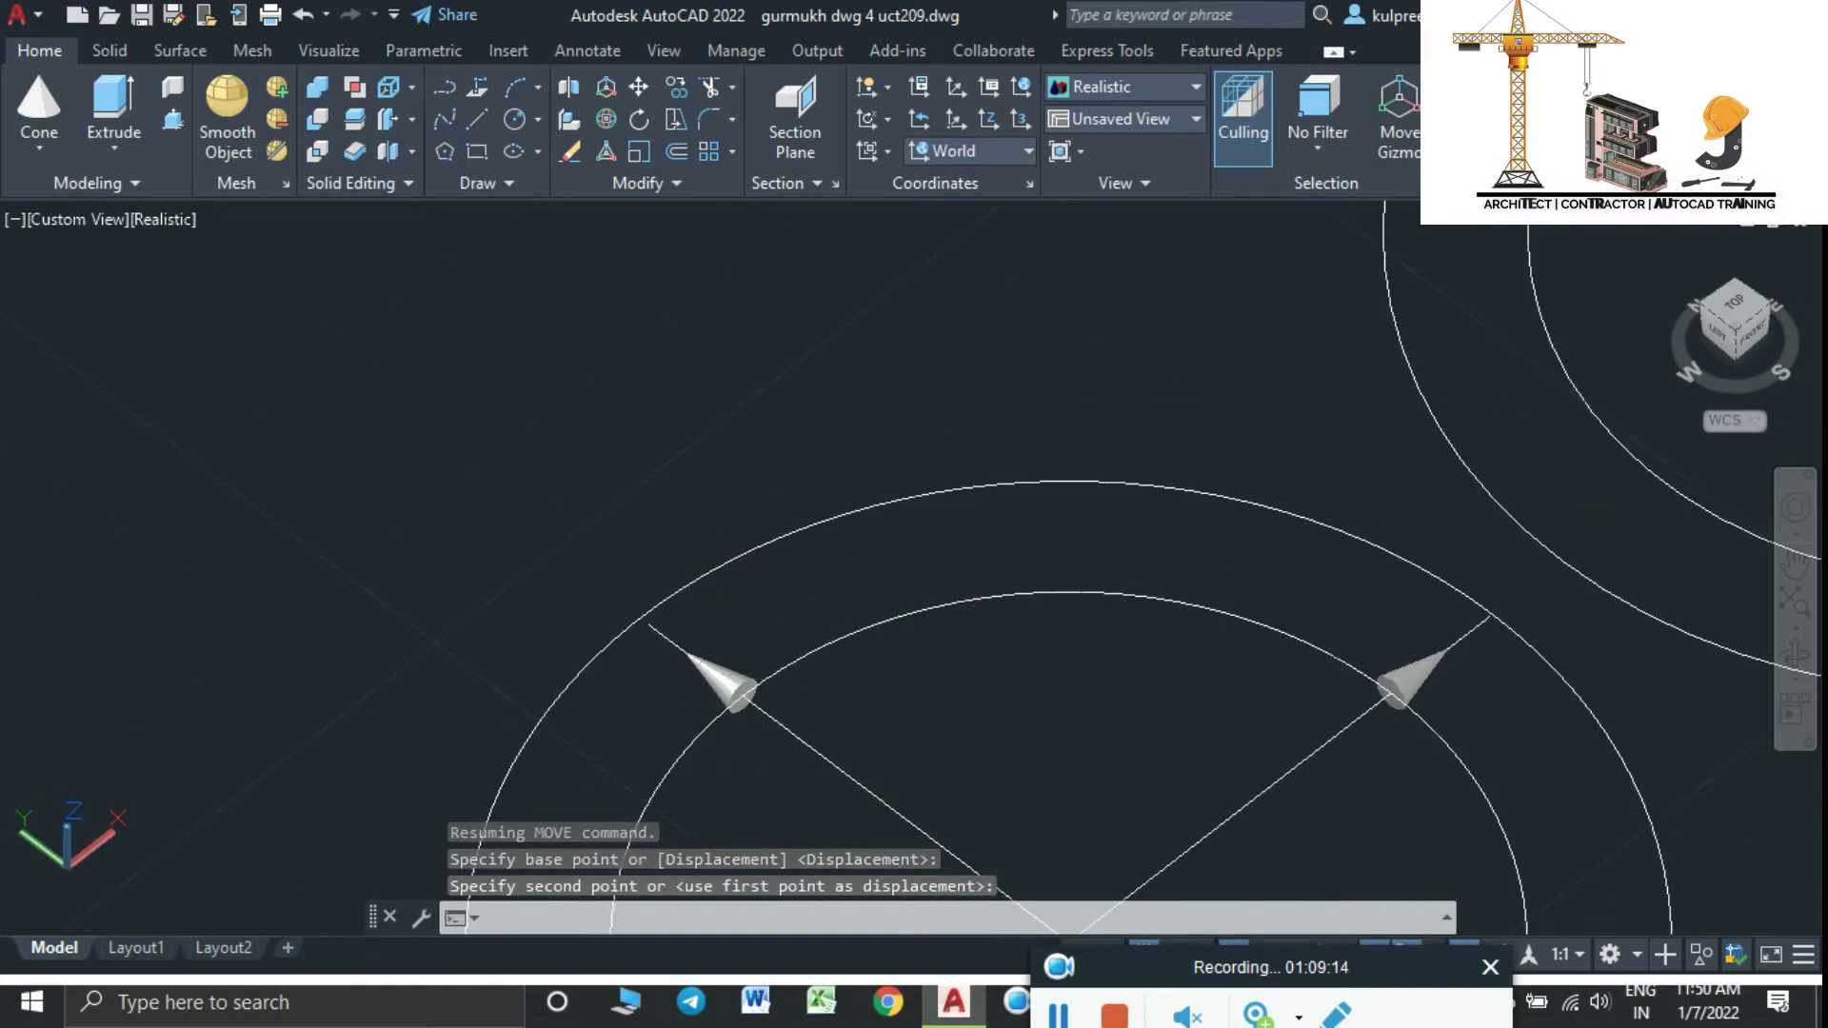
middle_drag(914, 656, 719, 351)
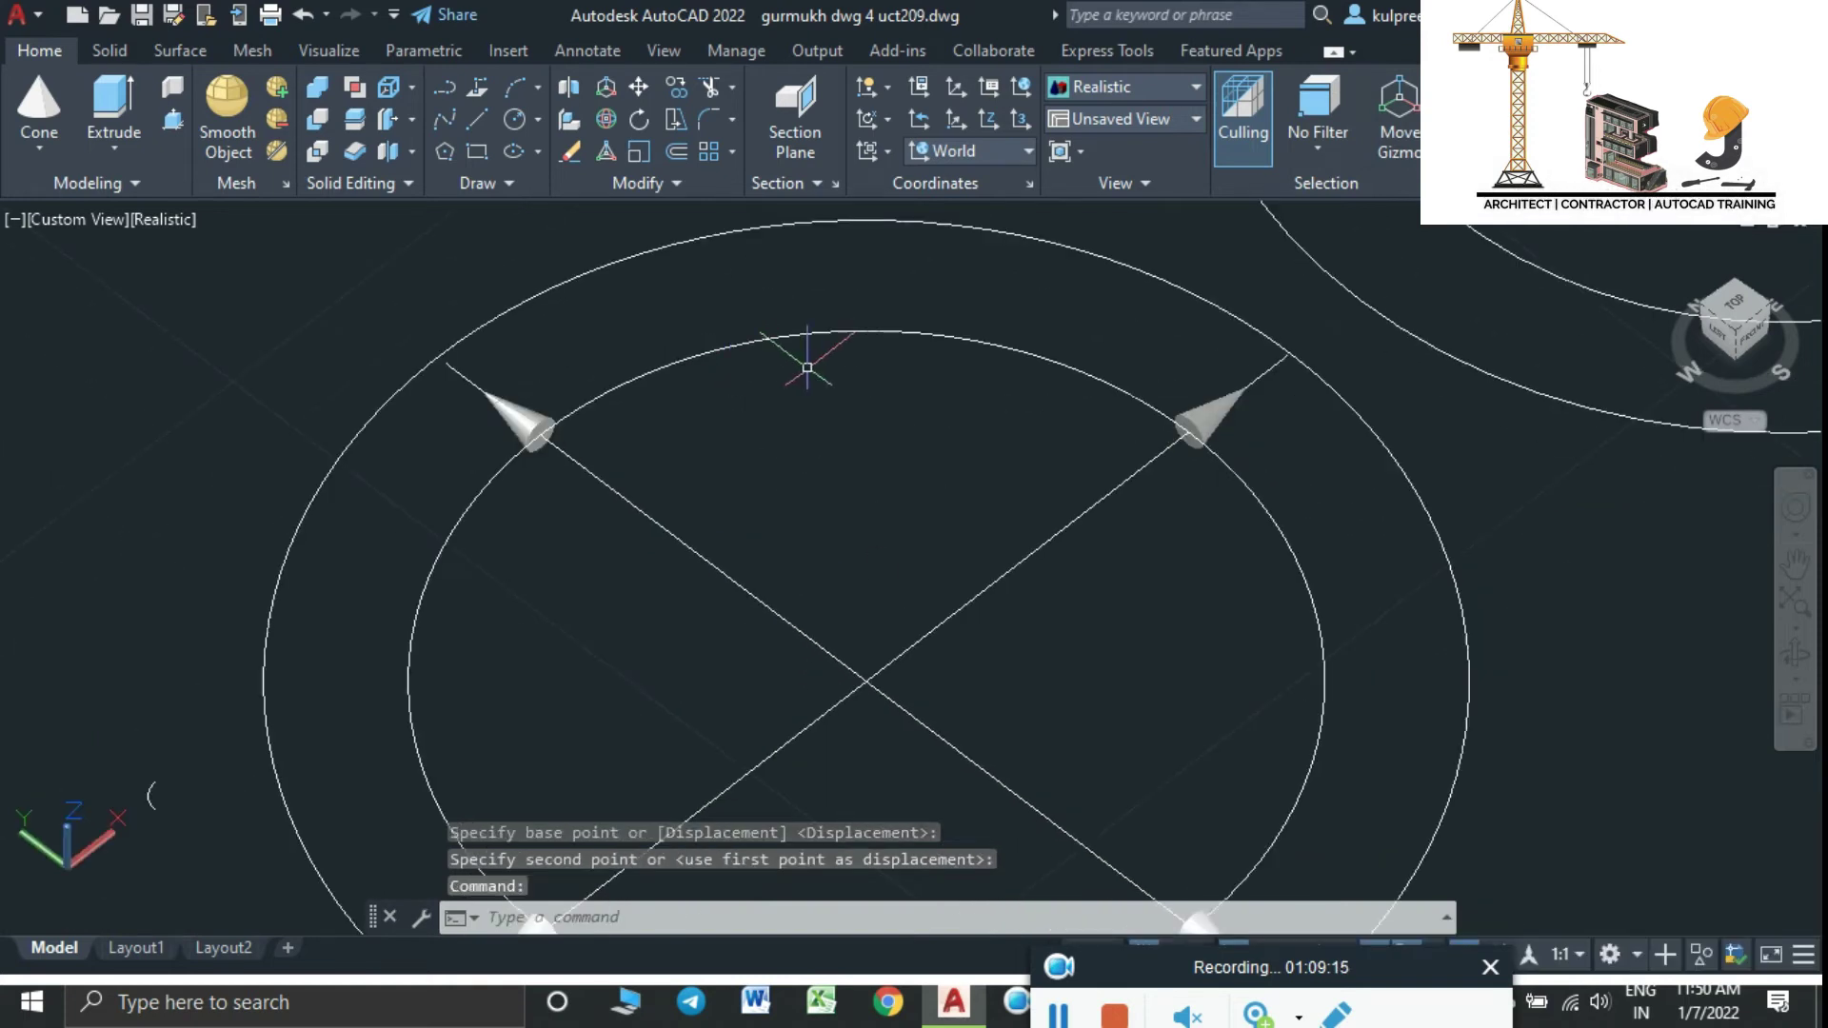
middle_drag(905, 471, 818, 309)
scroll(819, 309, down, 3)
scroll(762, 400, down, 2)
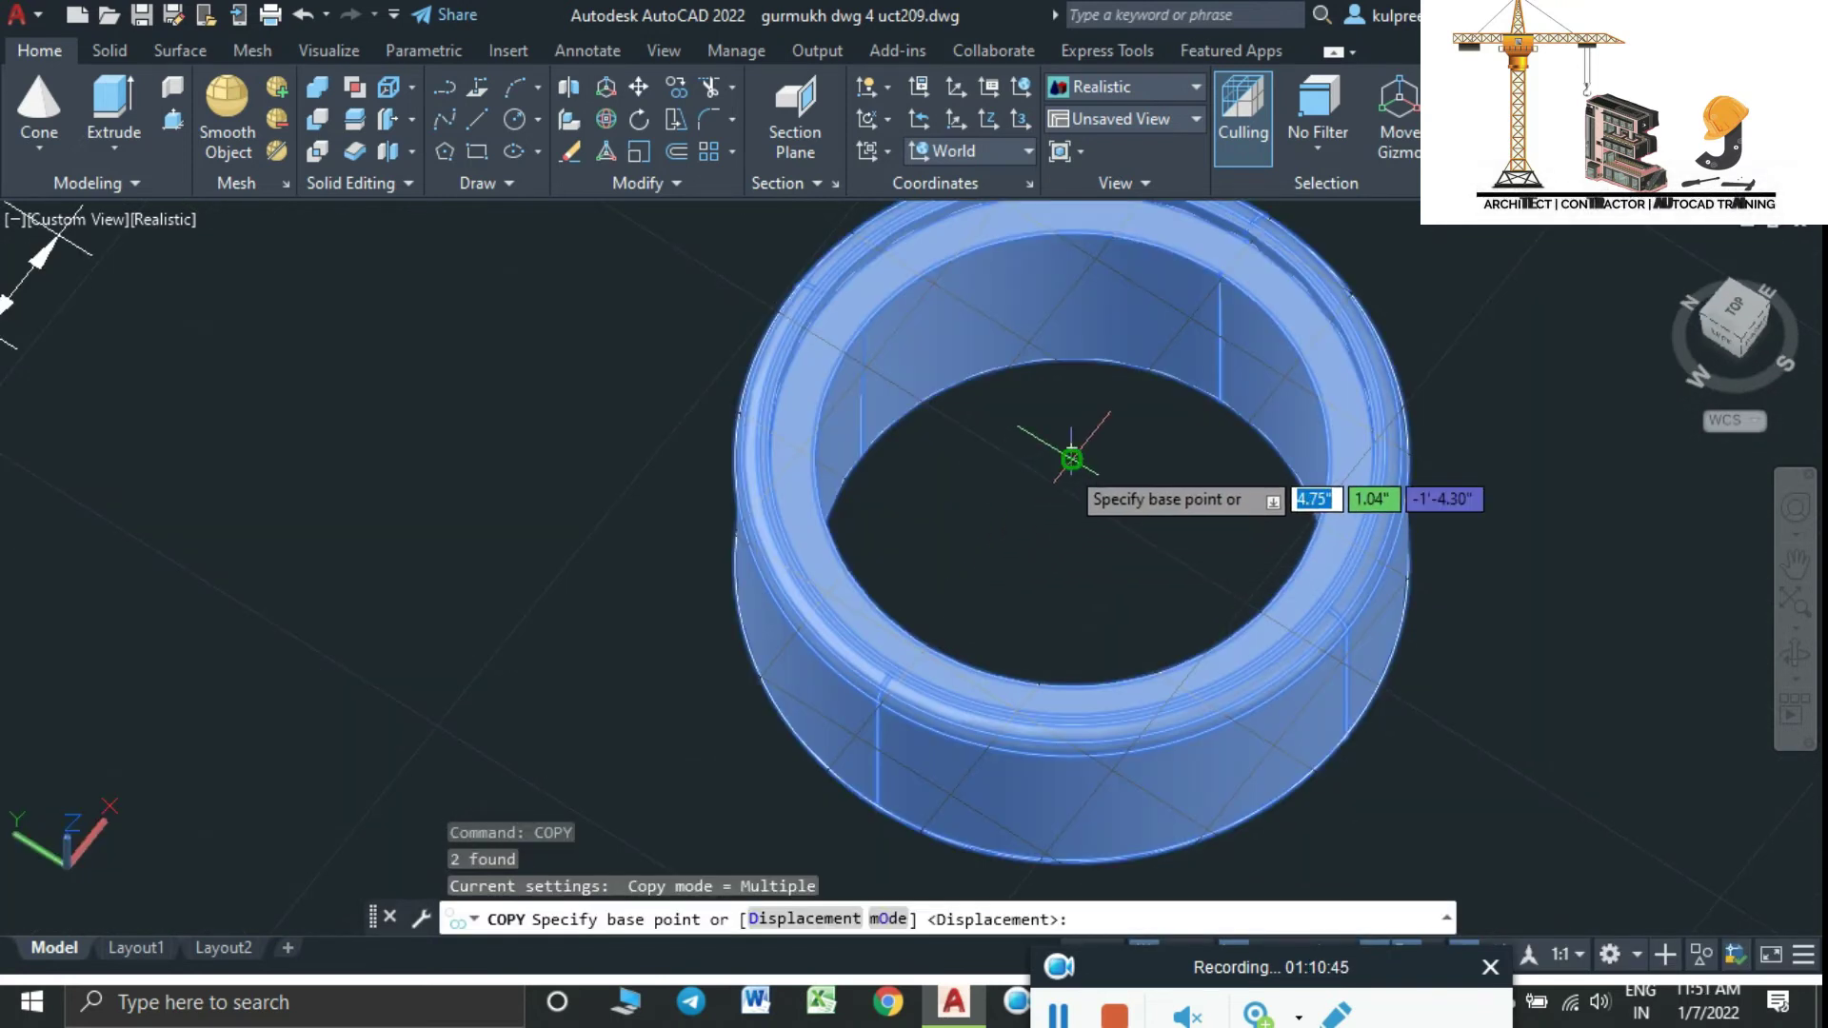
Copy the bearing ring from its centre into the pillow-block housing's seat
click(1071, 460)
scroll(1013, 507, down, 3)
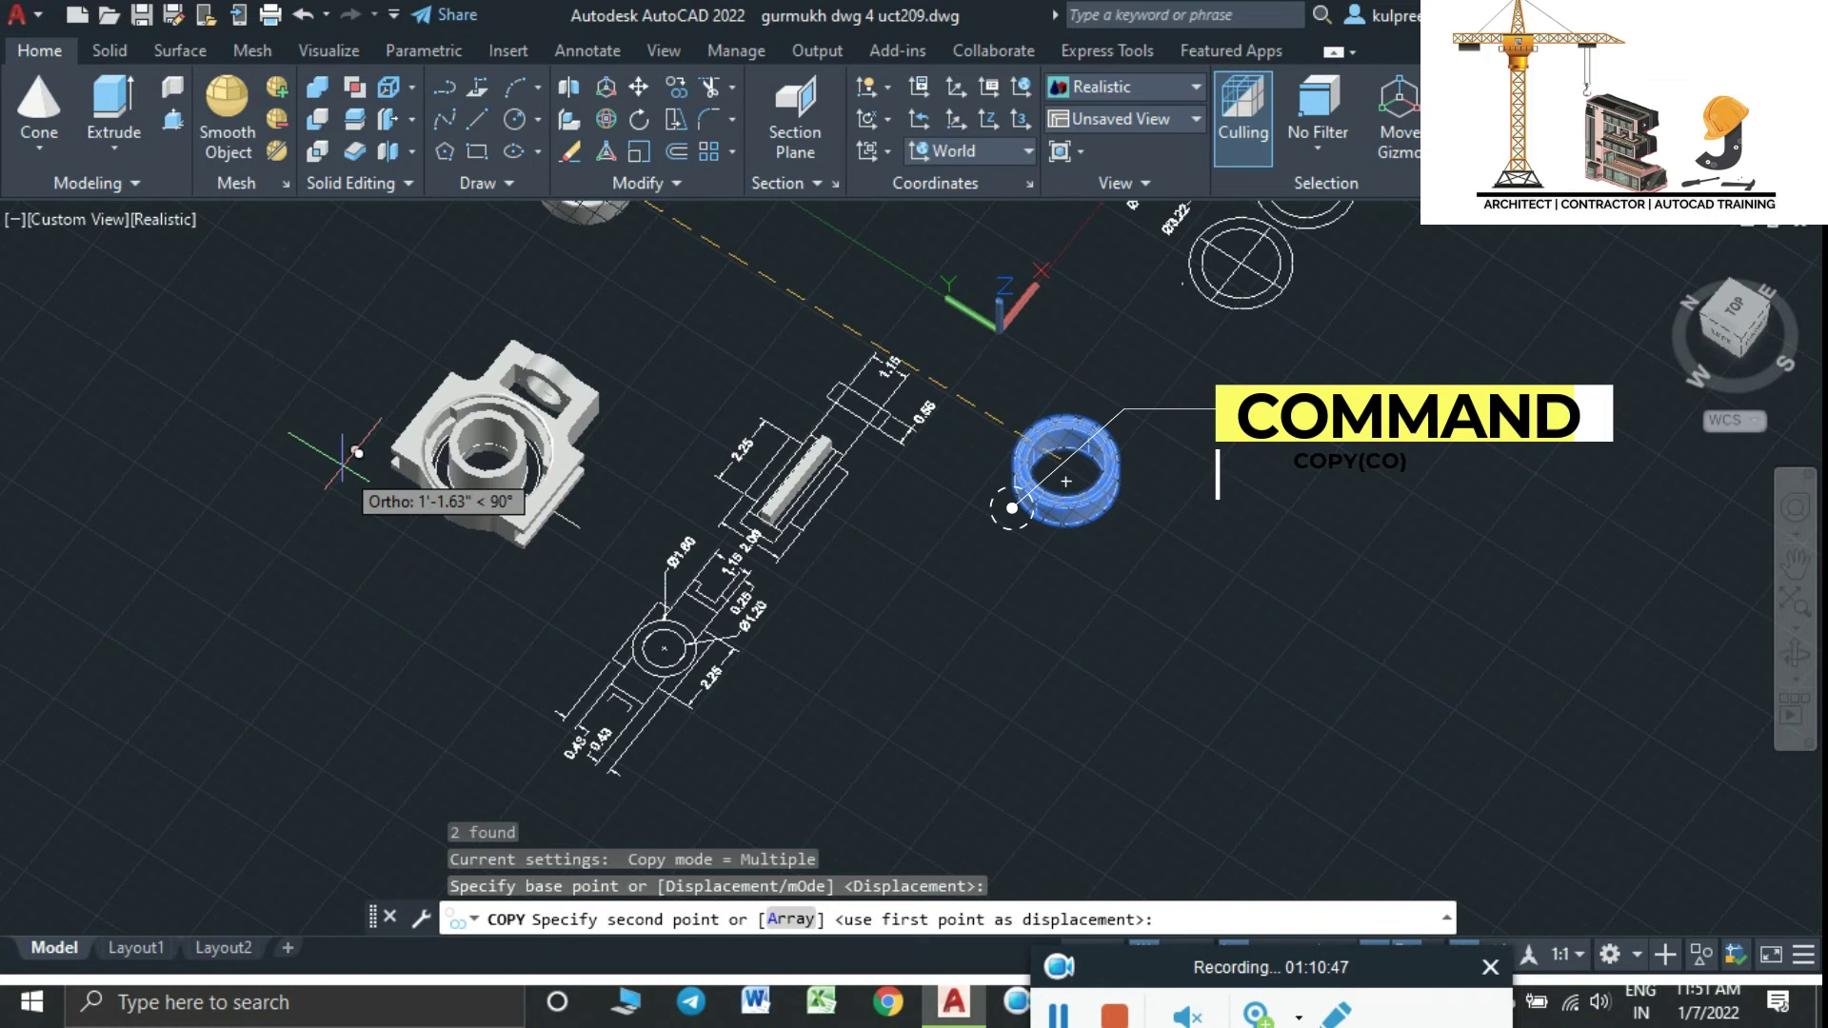
scroll(357, 453, up, 6)
middle_drag(653, 481, 614, 502)
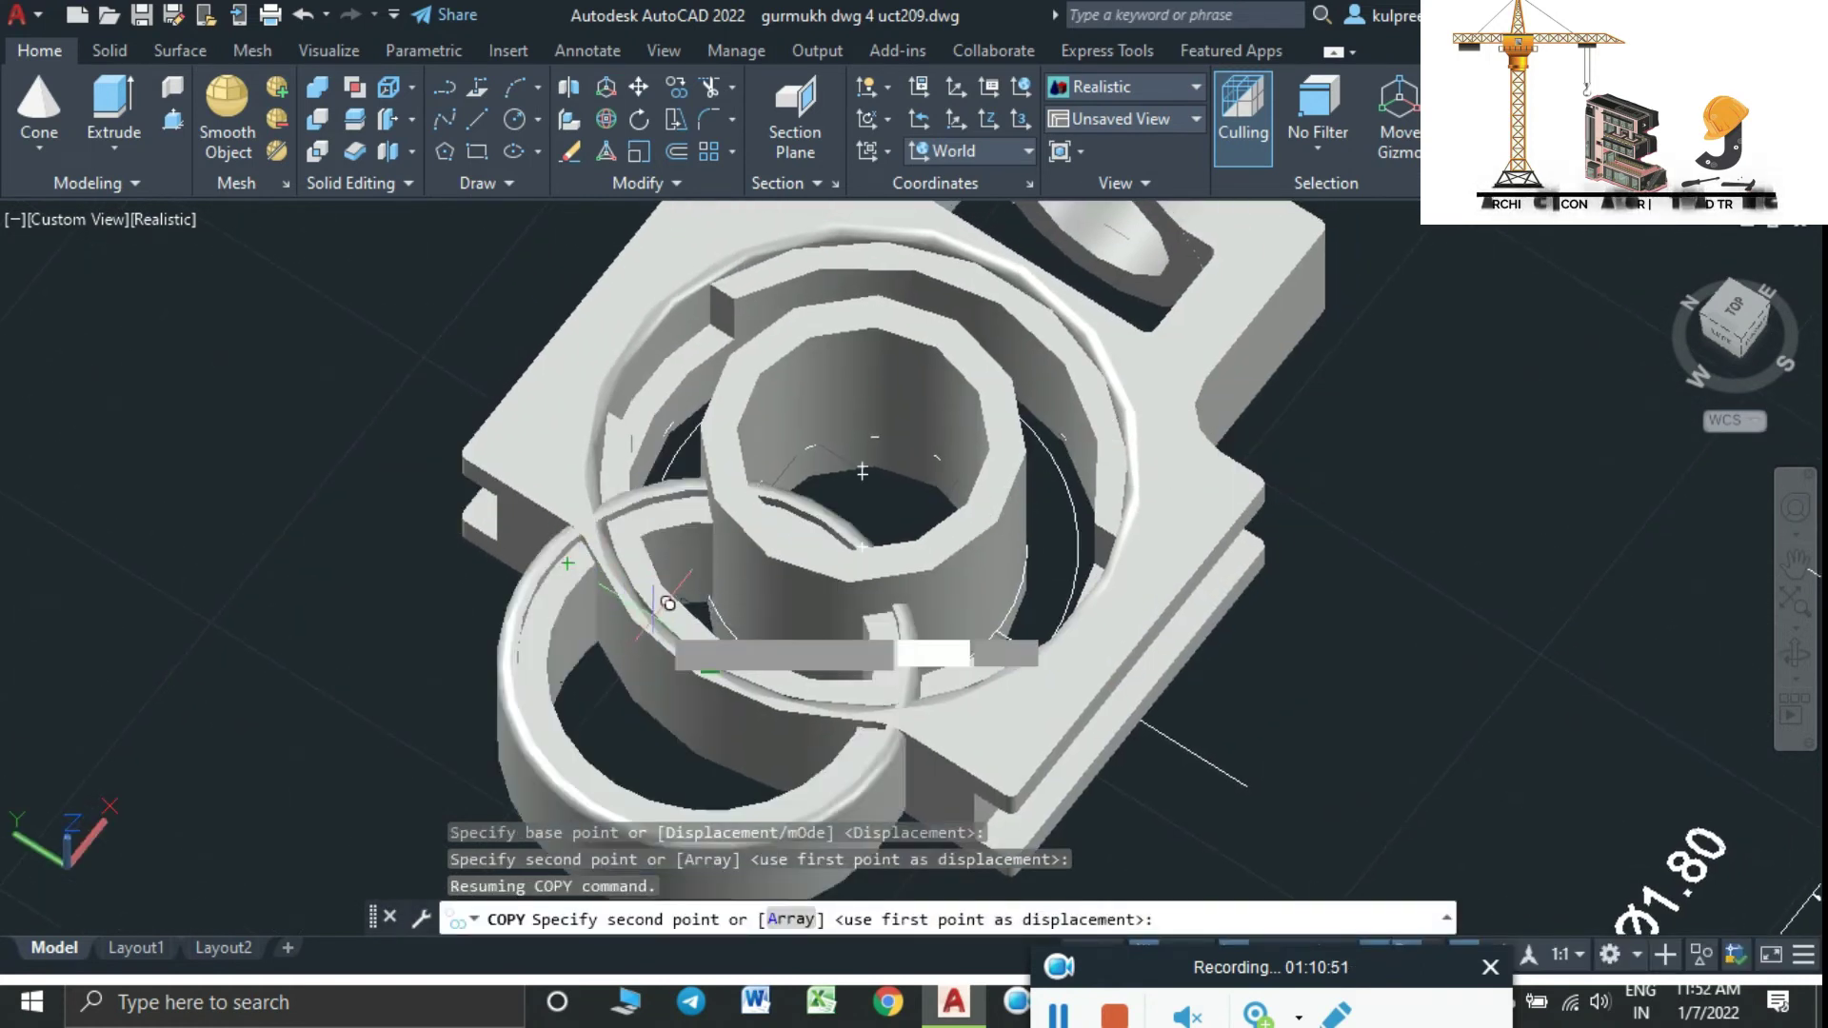
scroll(810, 483, up, 5)
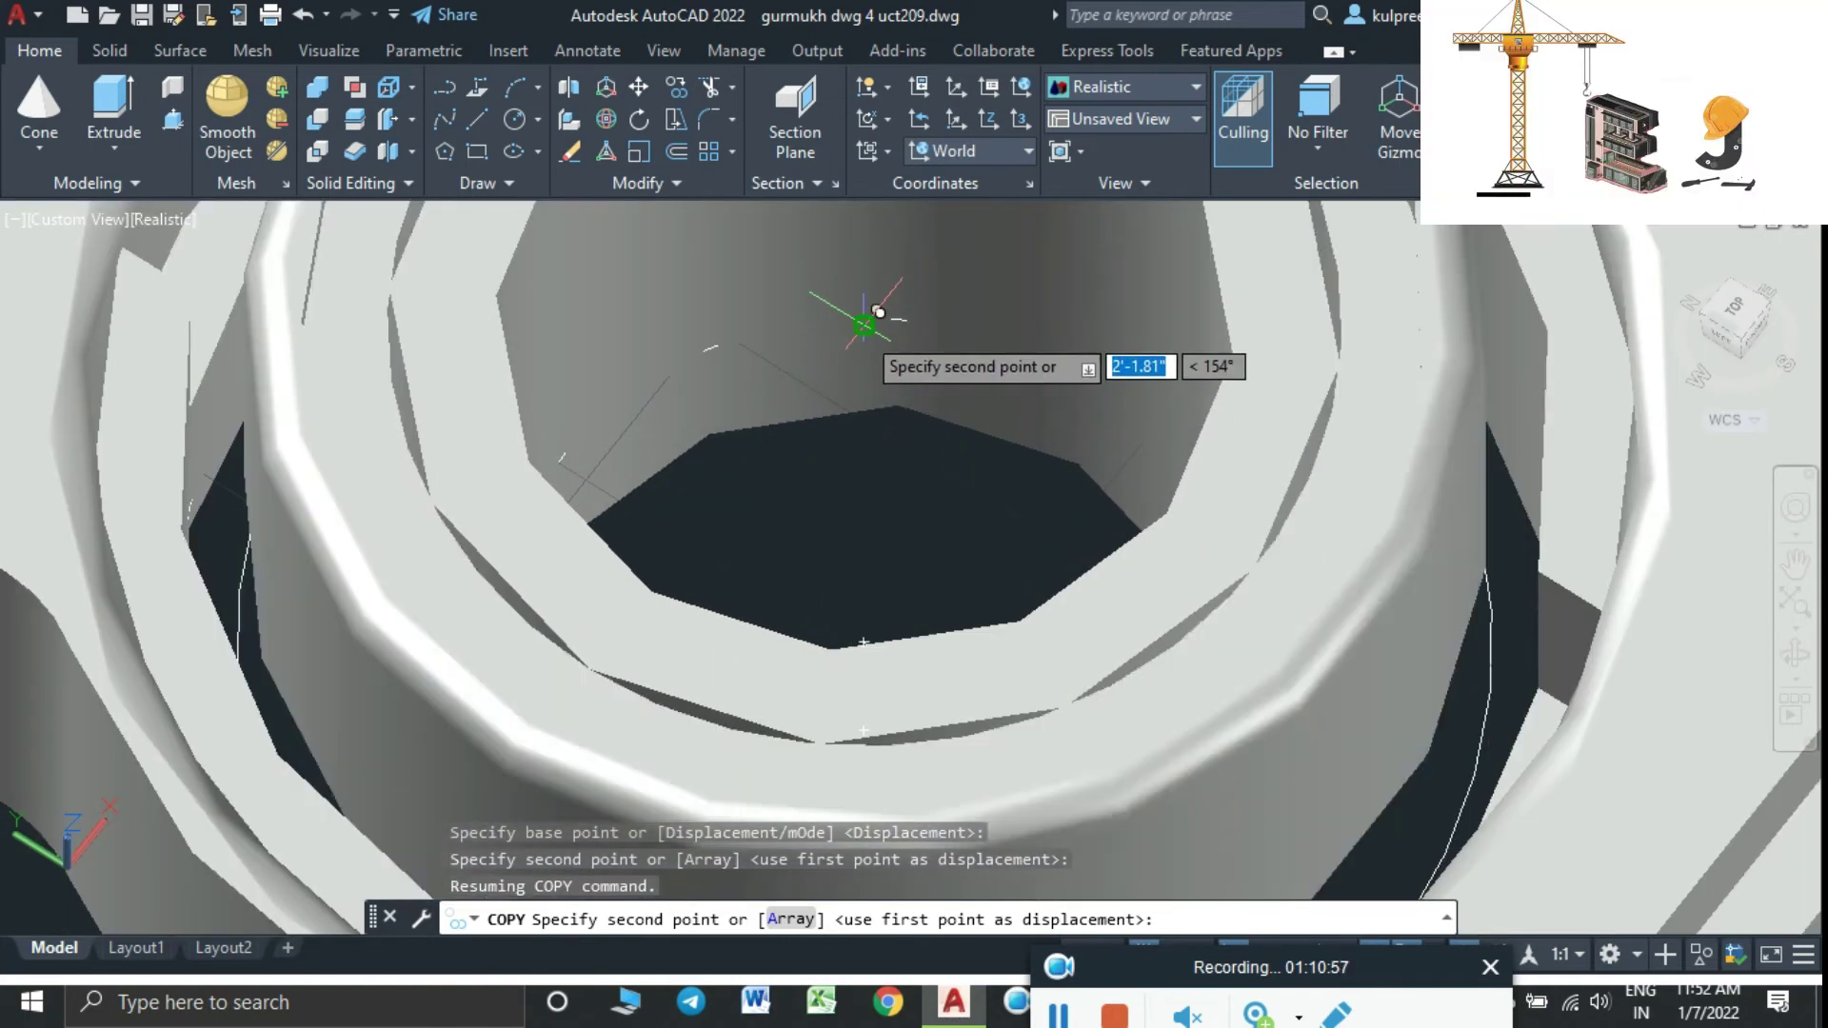
click(838, 305)
scroll(836, 305, down, 5)
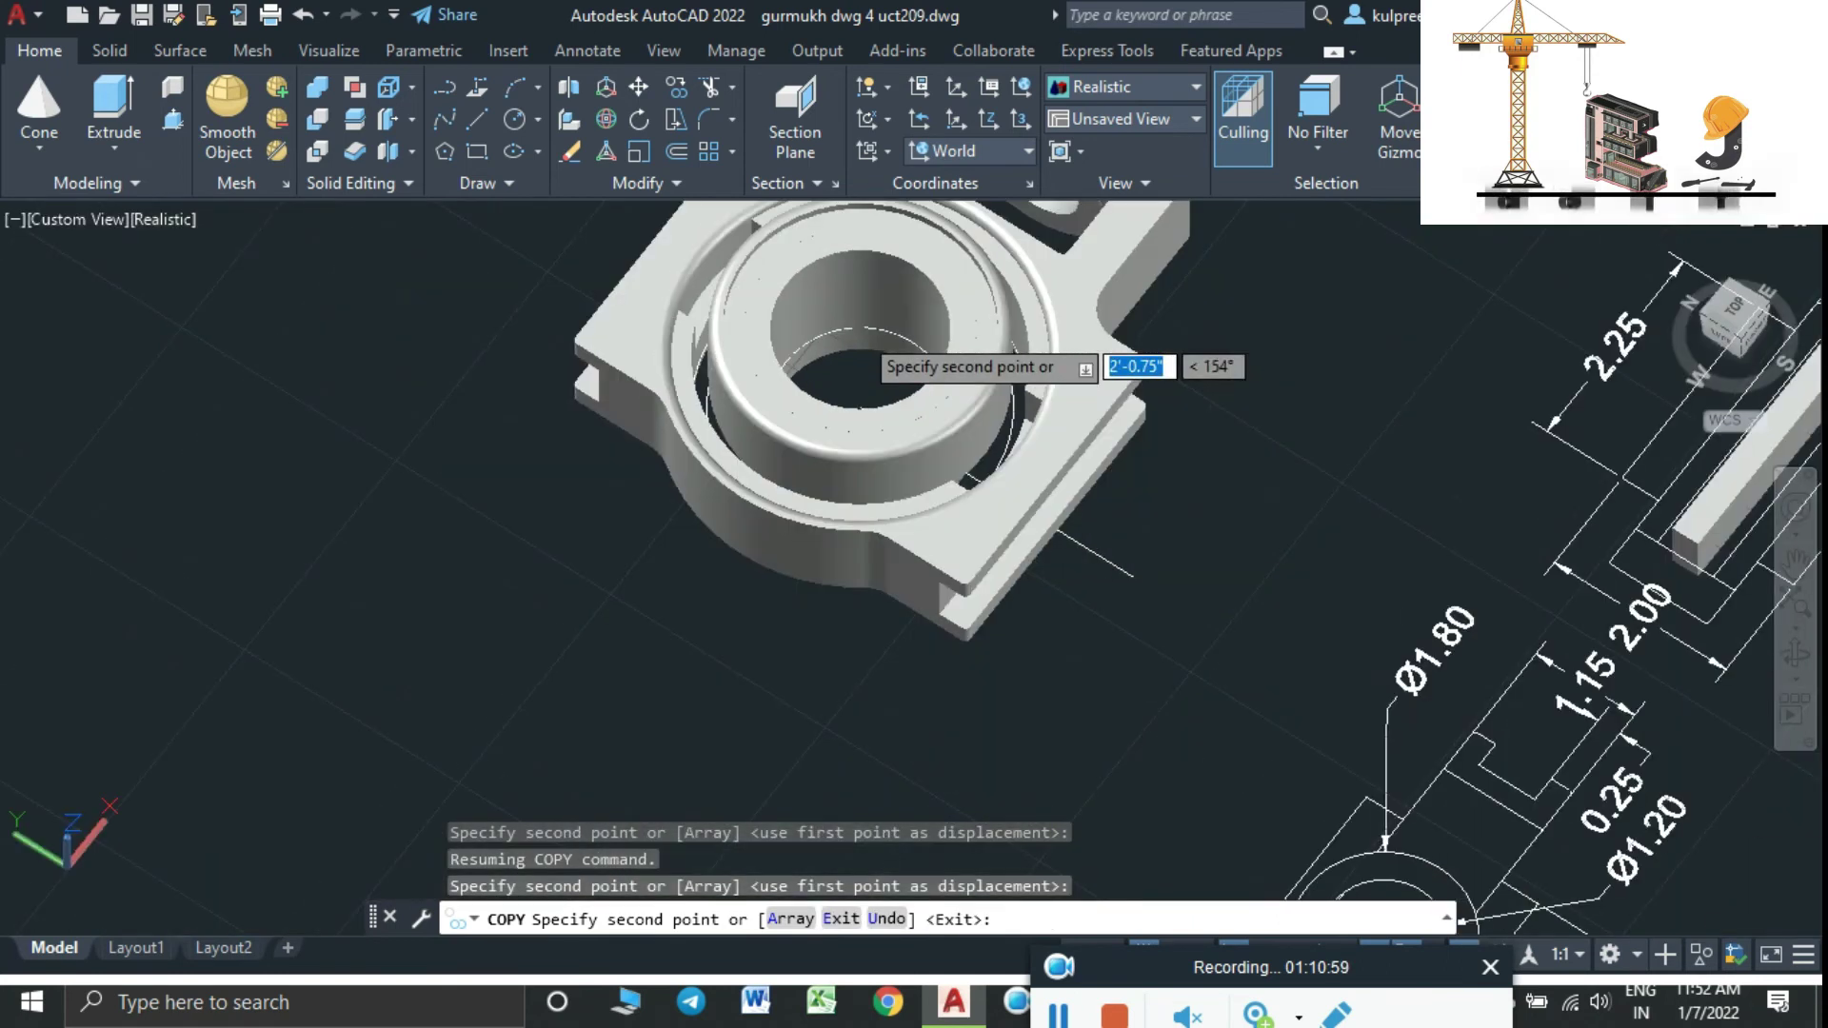
middle_drag(921, 345, 923, 523)
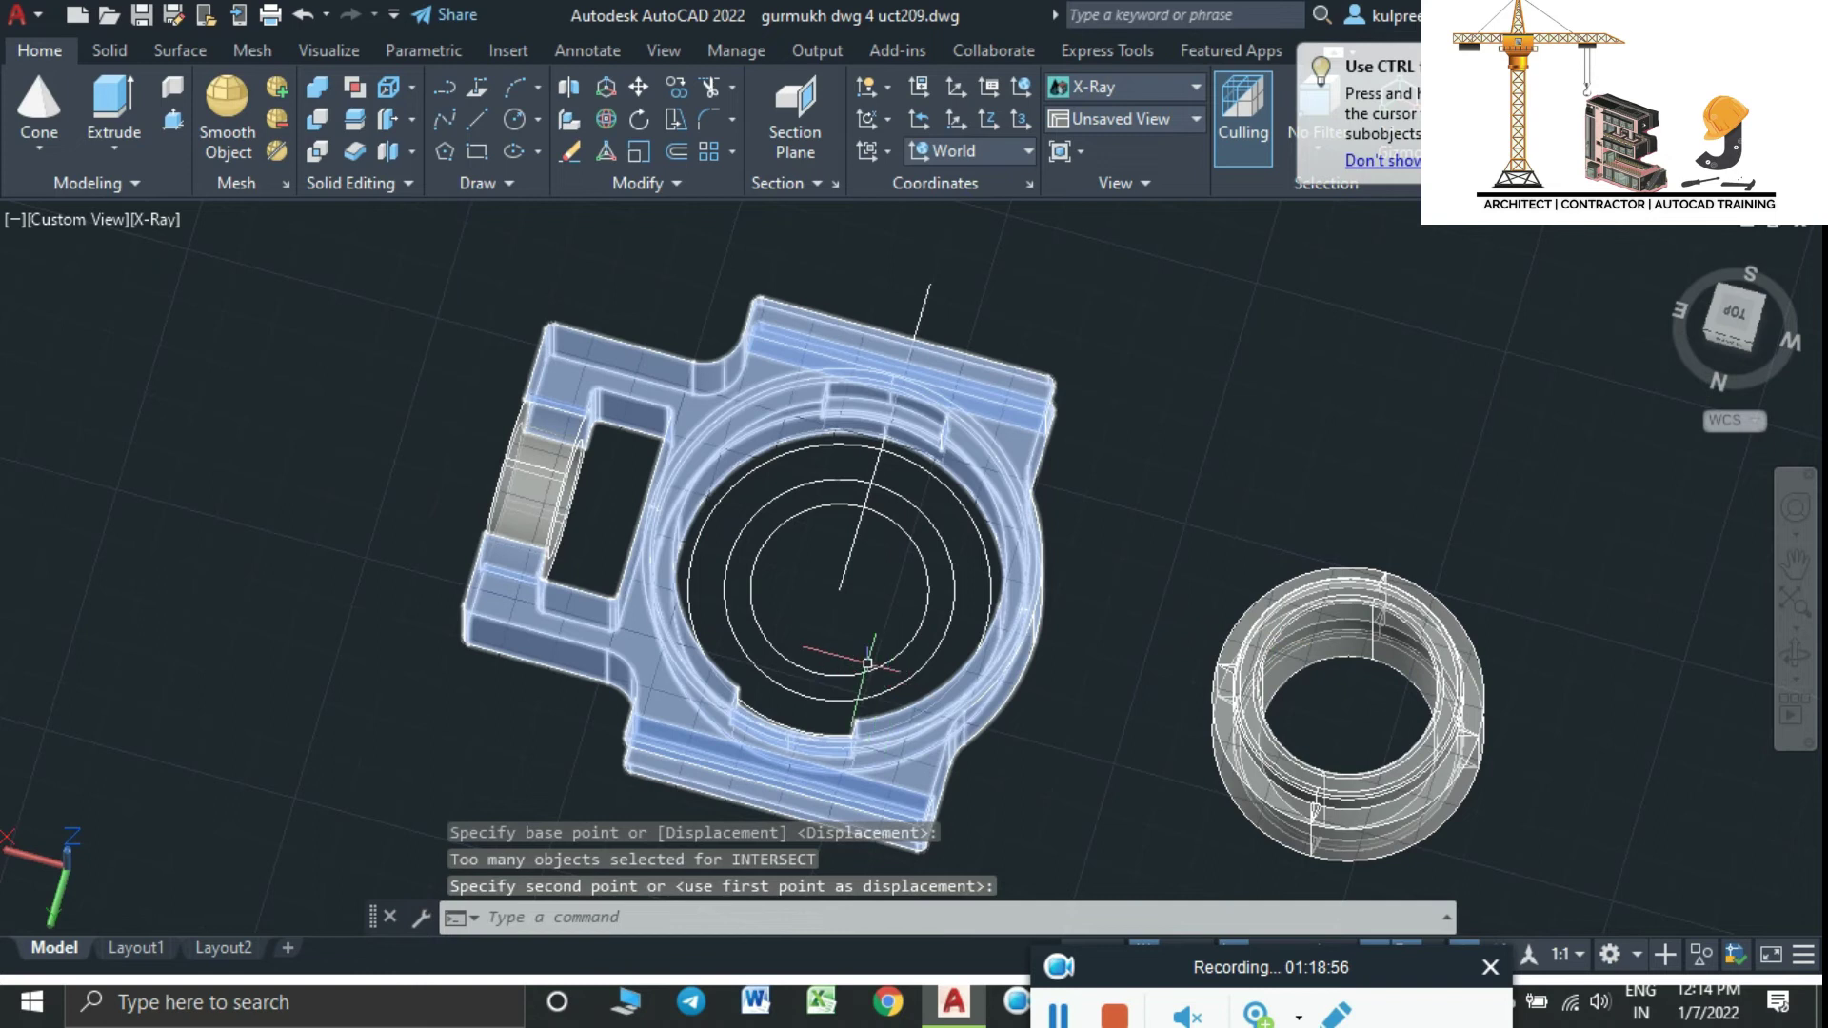
scroll(867, 662, up, 2)
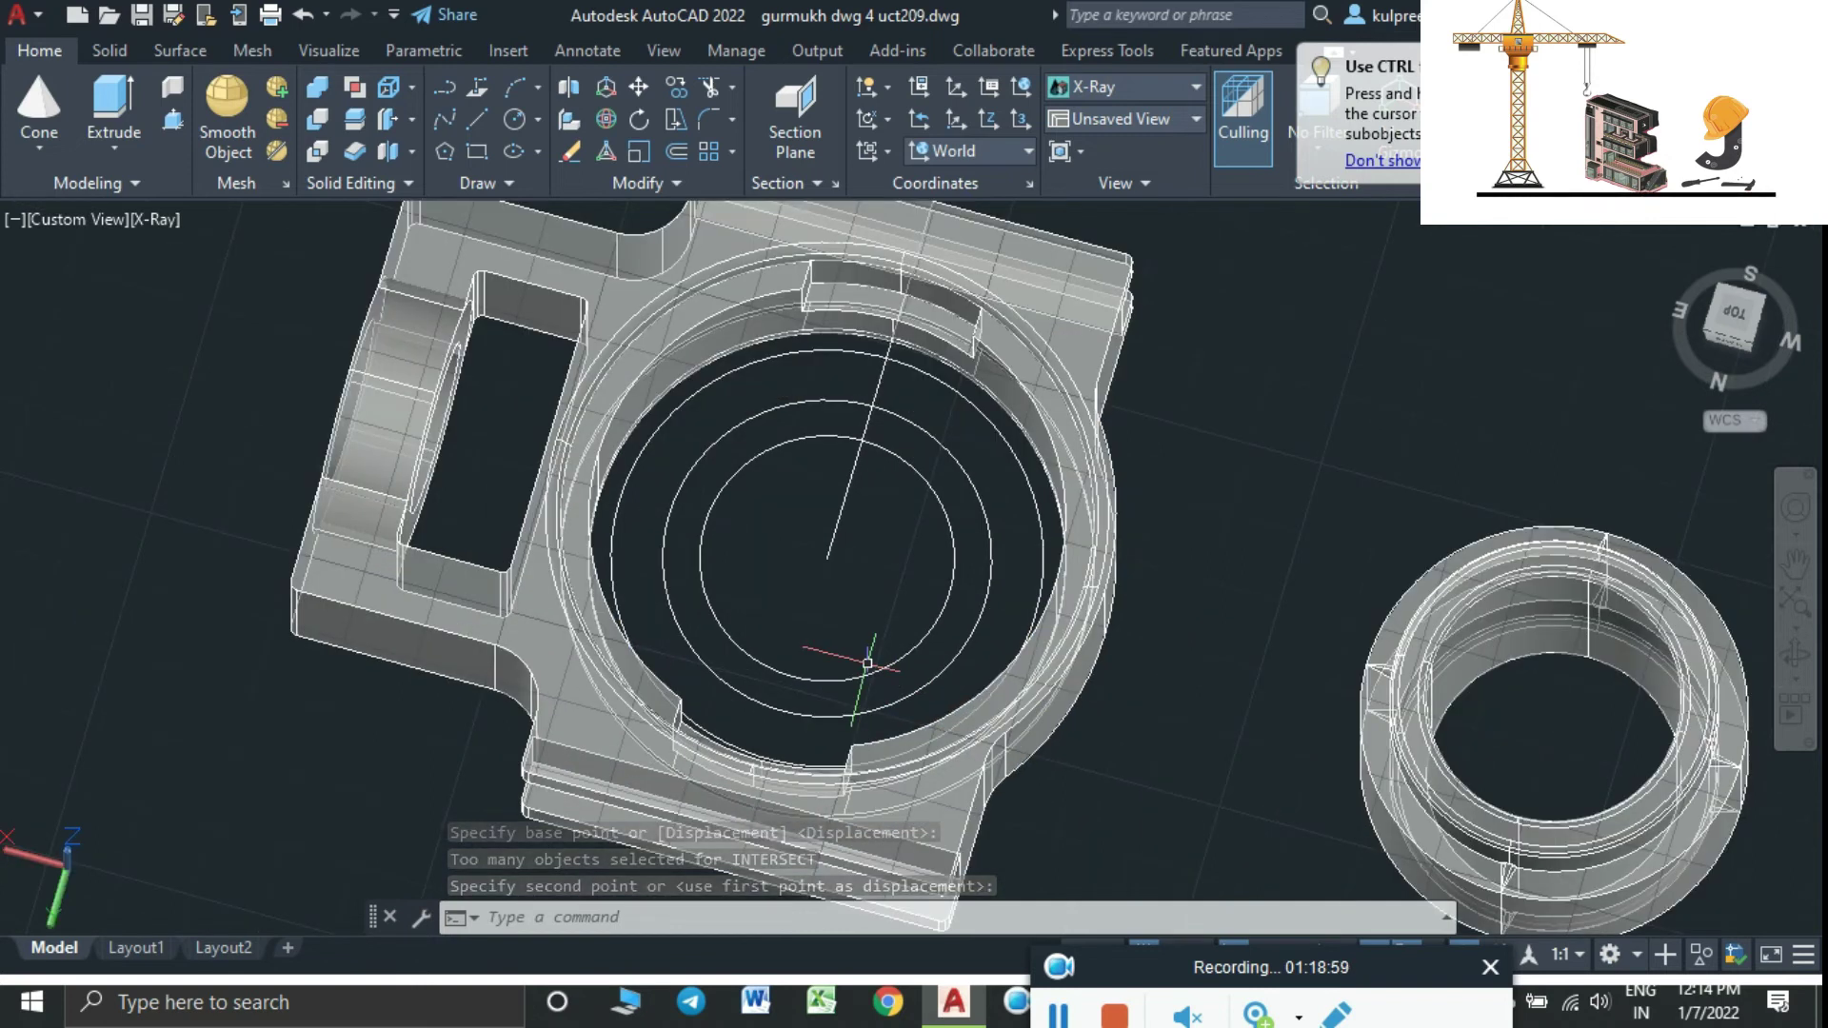
Draw a cylinder in the housing bore with radius 1.11 and height 1.15
scroll(868, 662, up, 2)
mouse_move(899, 657)
middle_down()
mouse_move(764, 744)
mouse_move(718, 734)
middle_up()
click(718, 734)
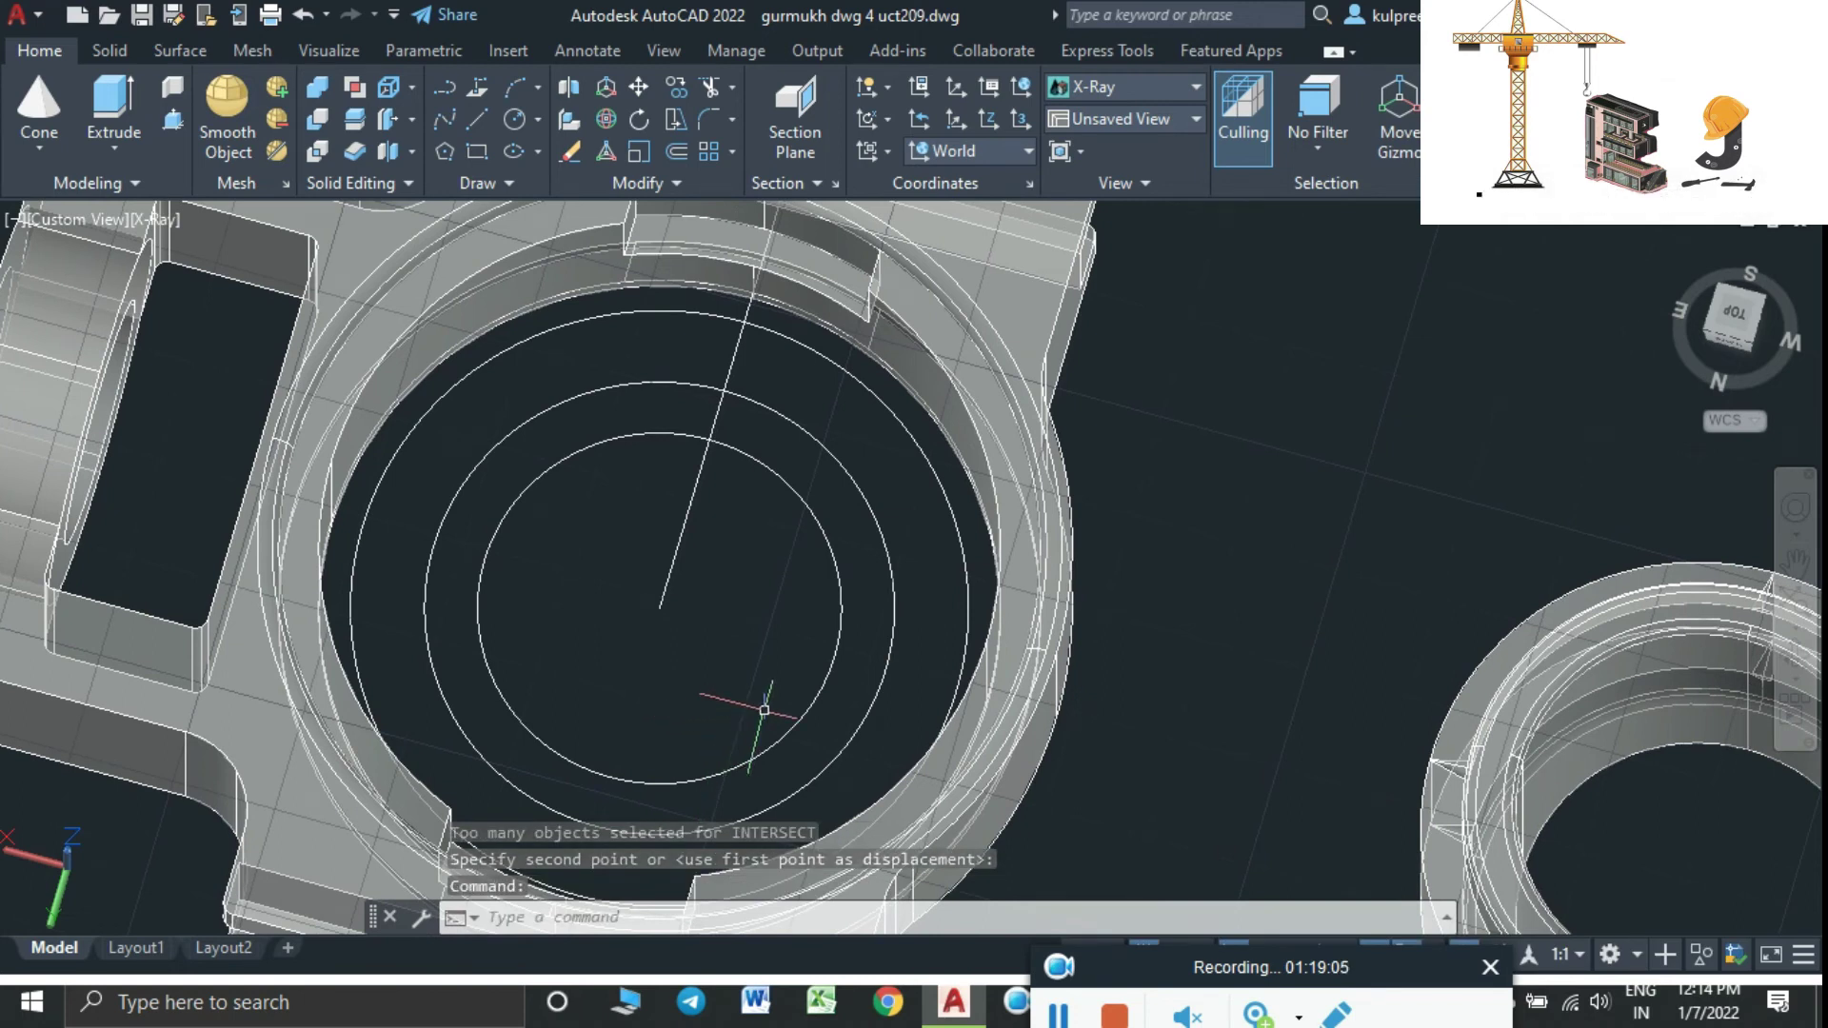
text(c)
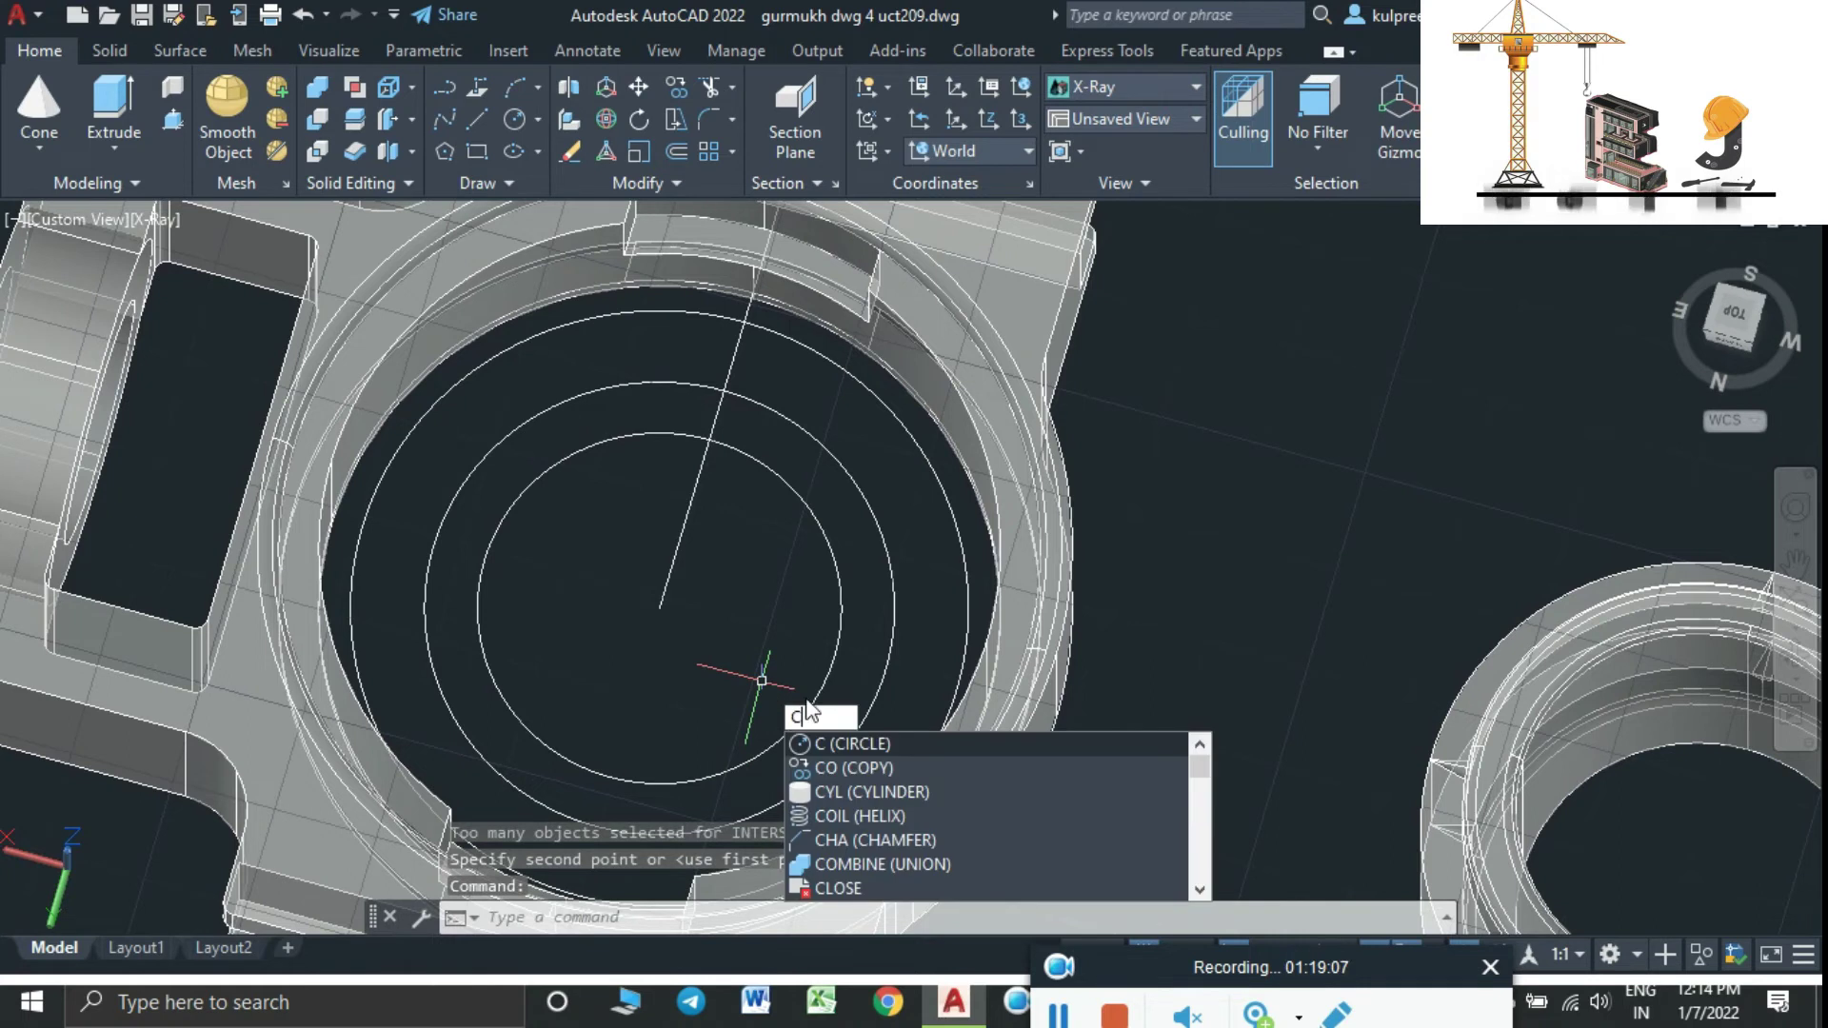
click(890, 792)
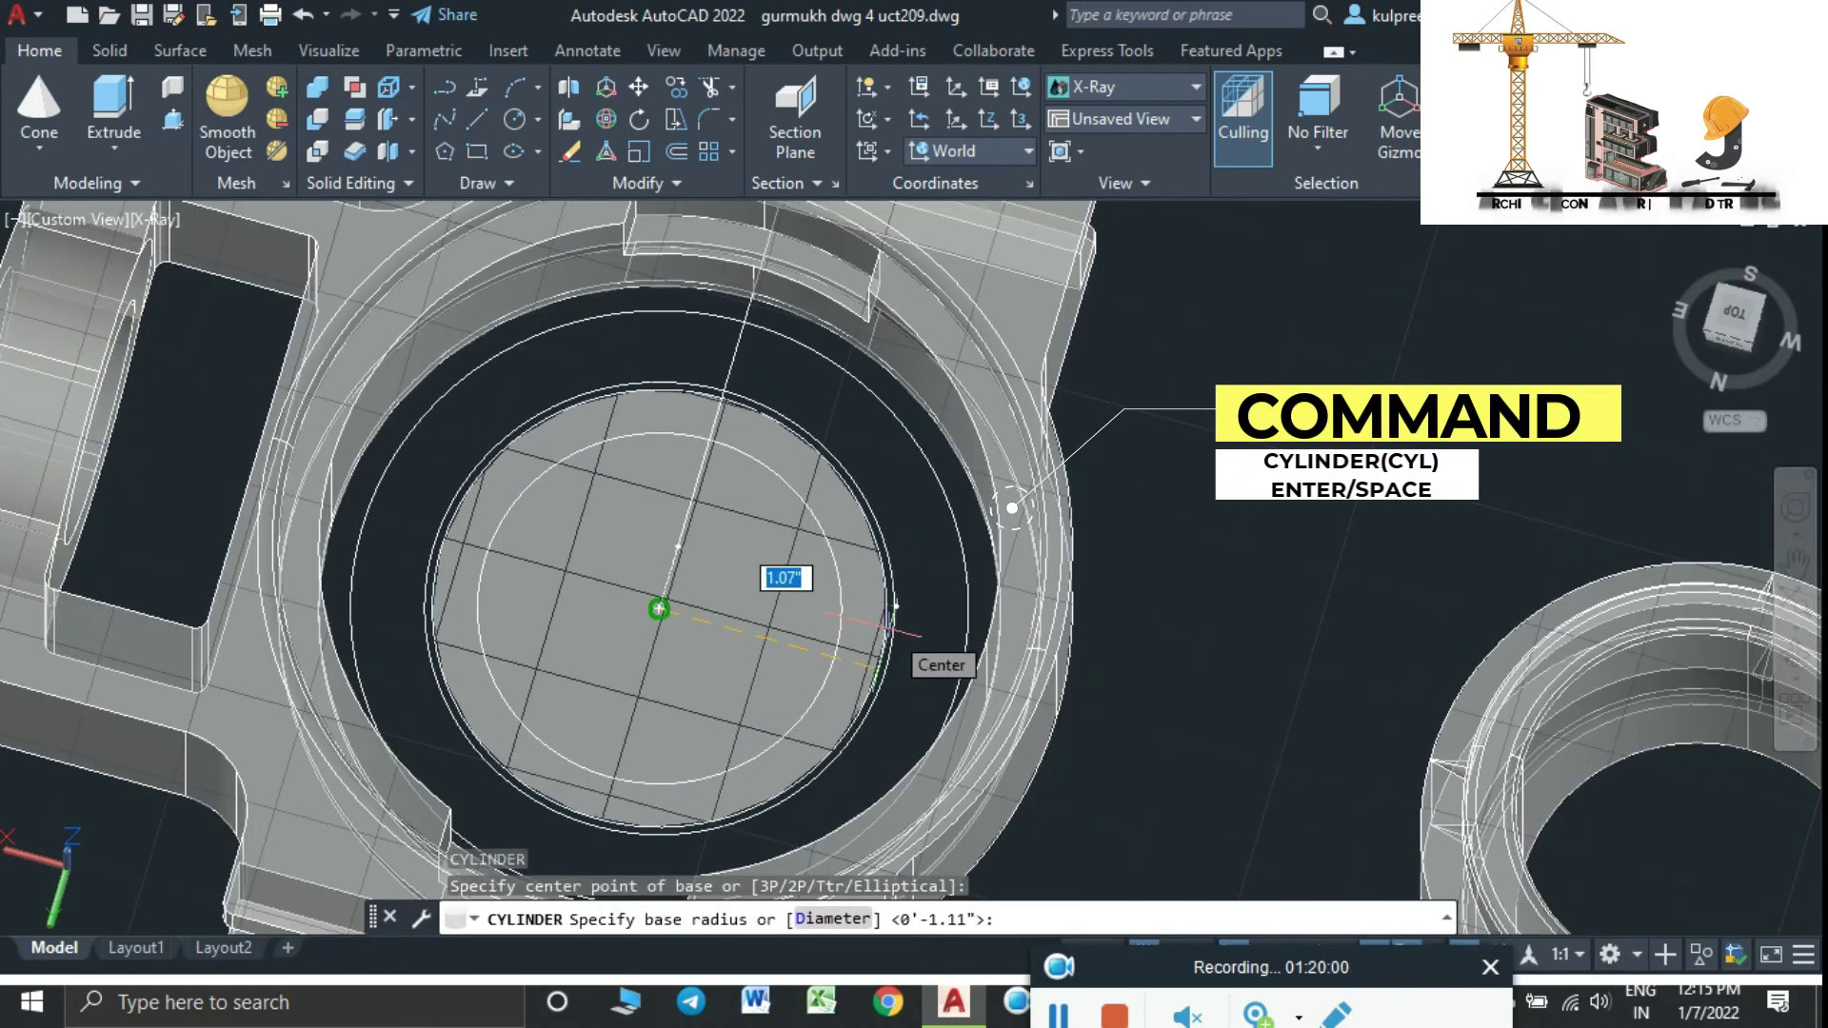
text(1.)
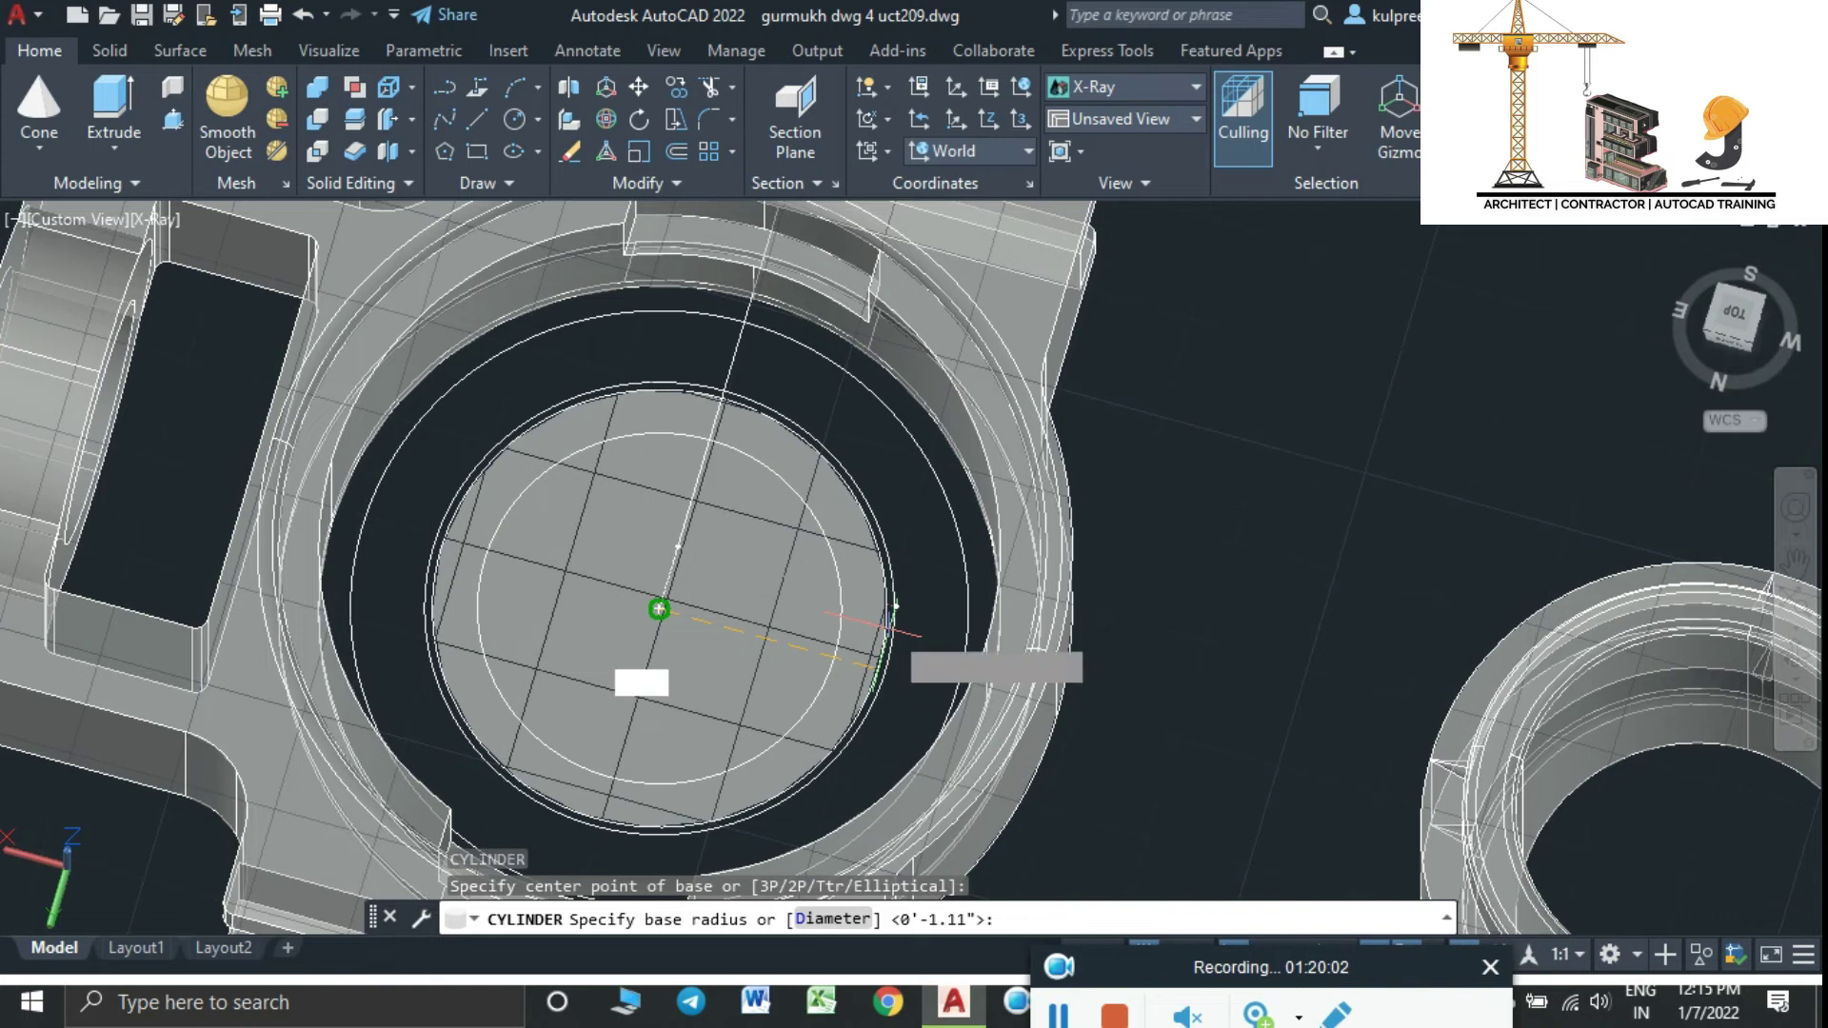
key(Return)
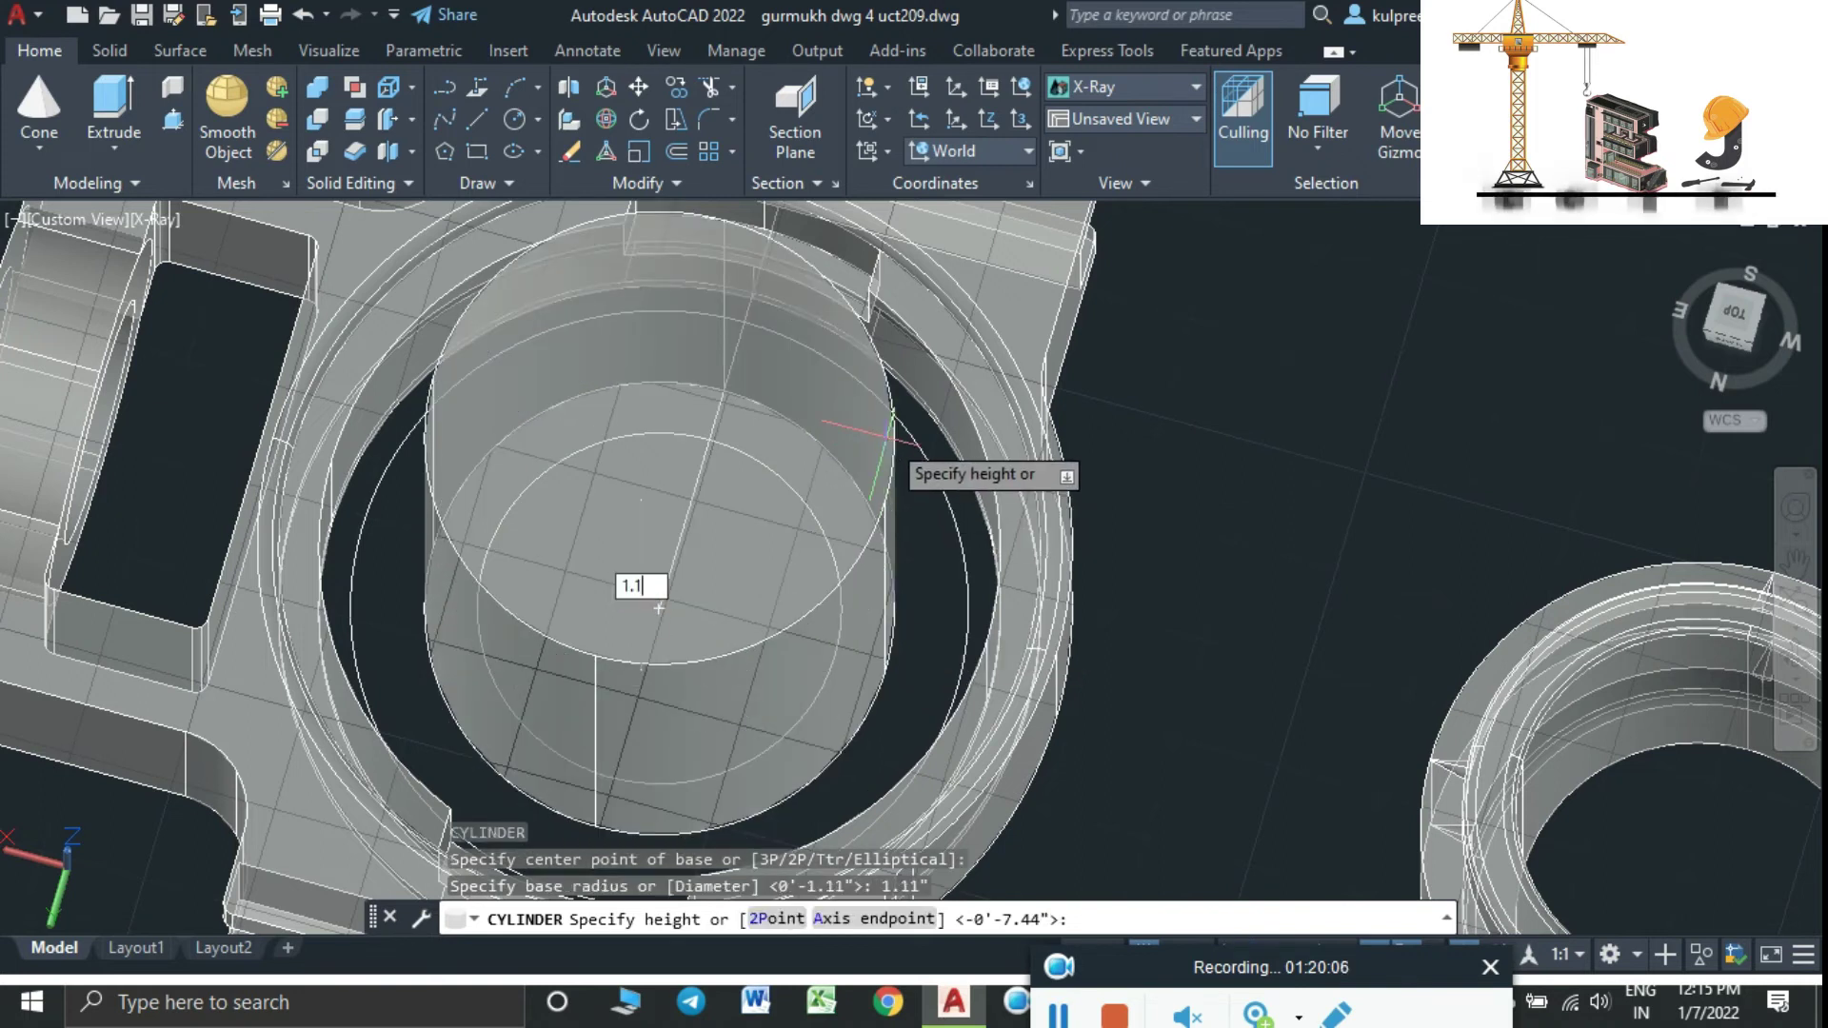
text(5)
key(Return)
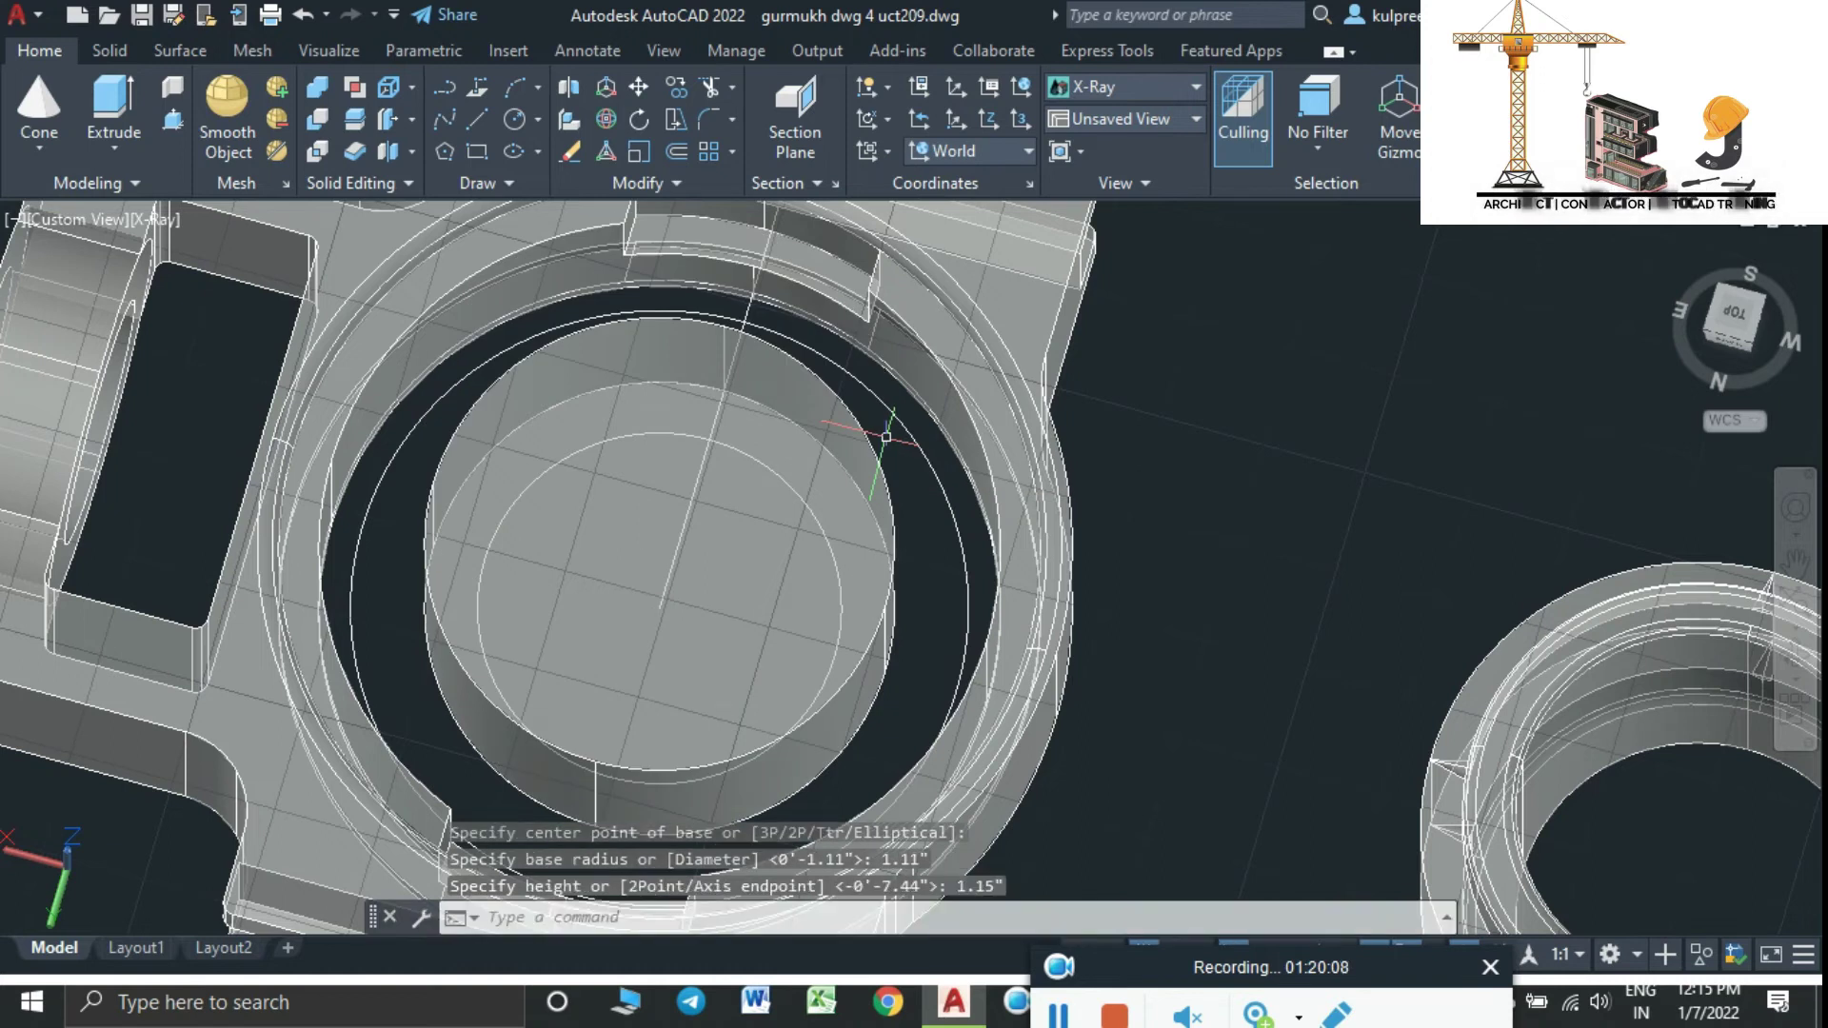
Cancel the repeated cylinder command and set the visual style to 2D Wireframe
key(Escape)
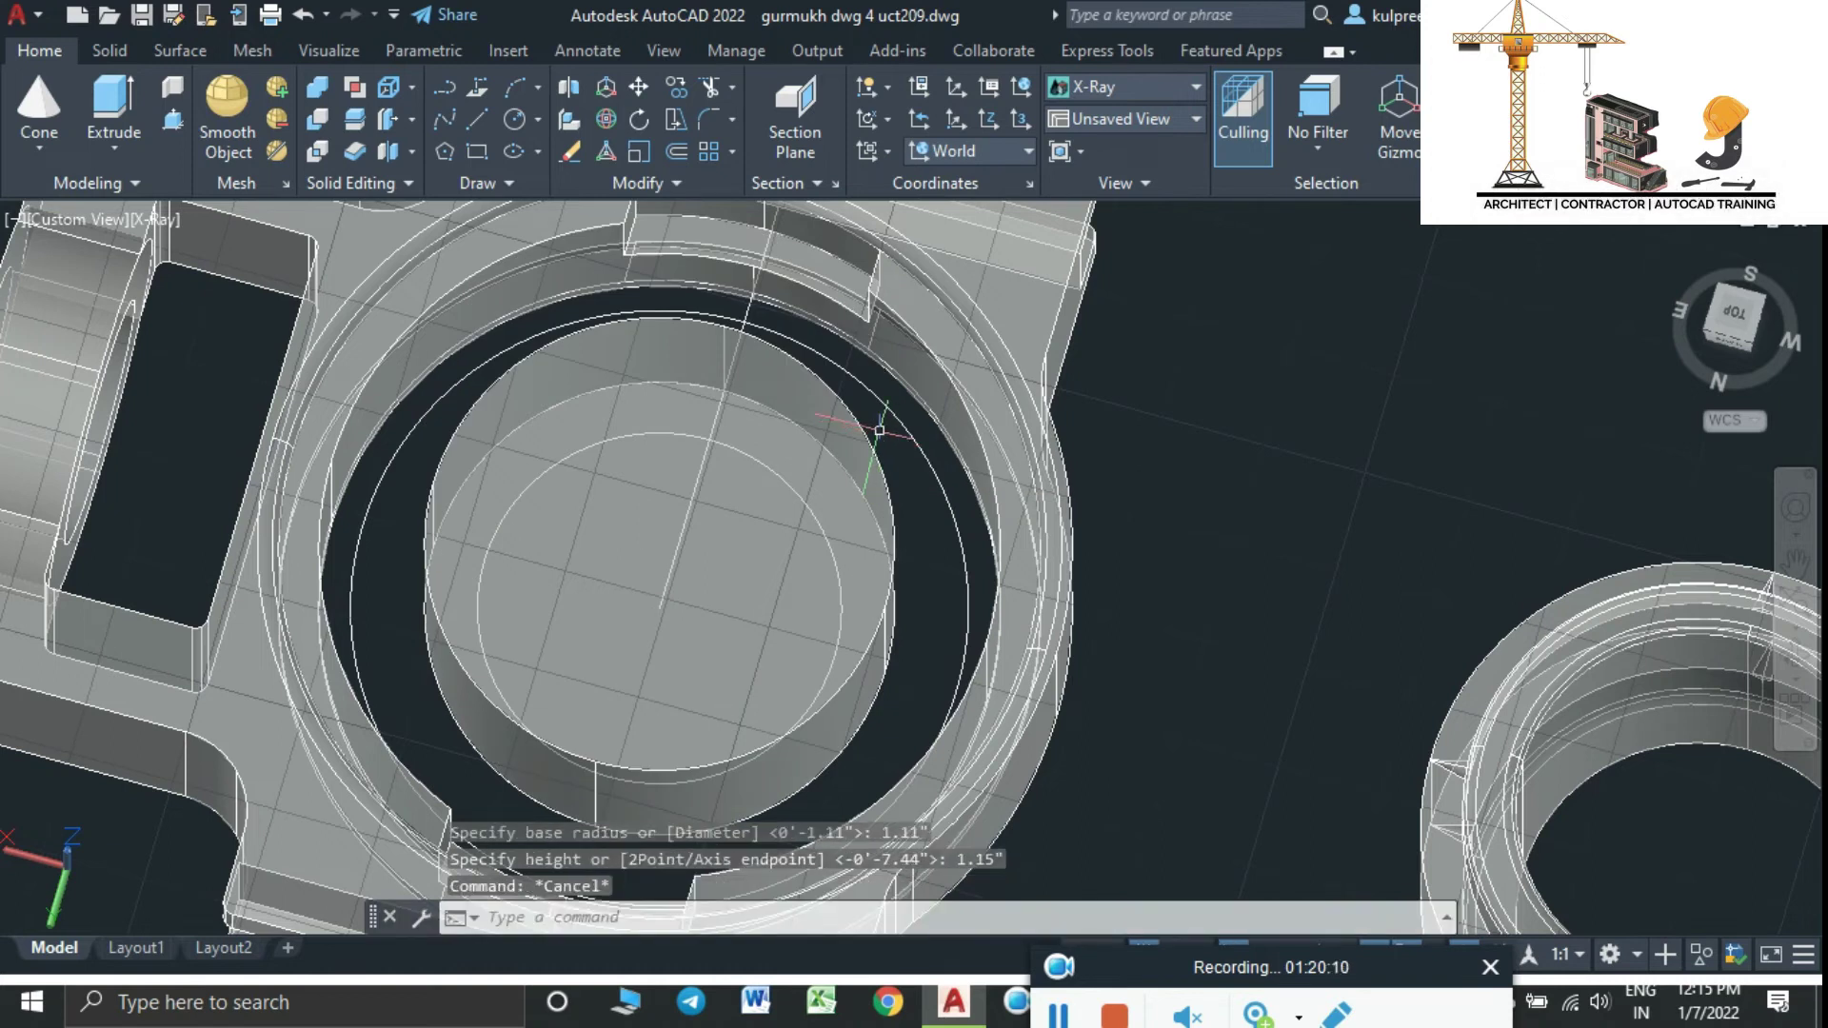
key(Return)
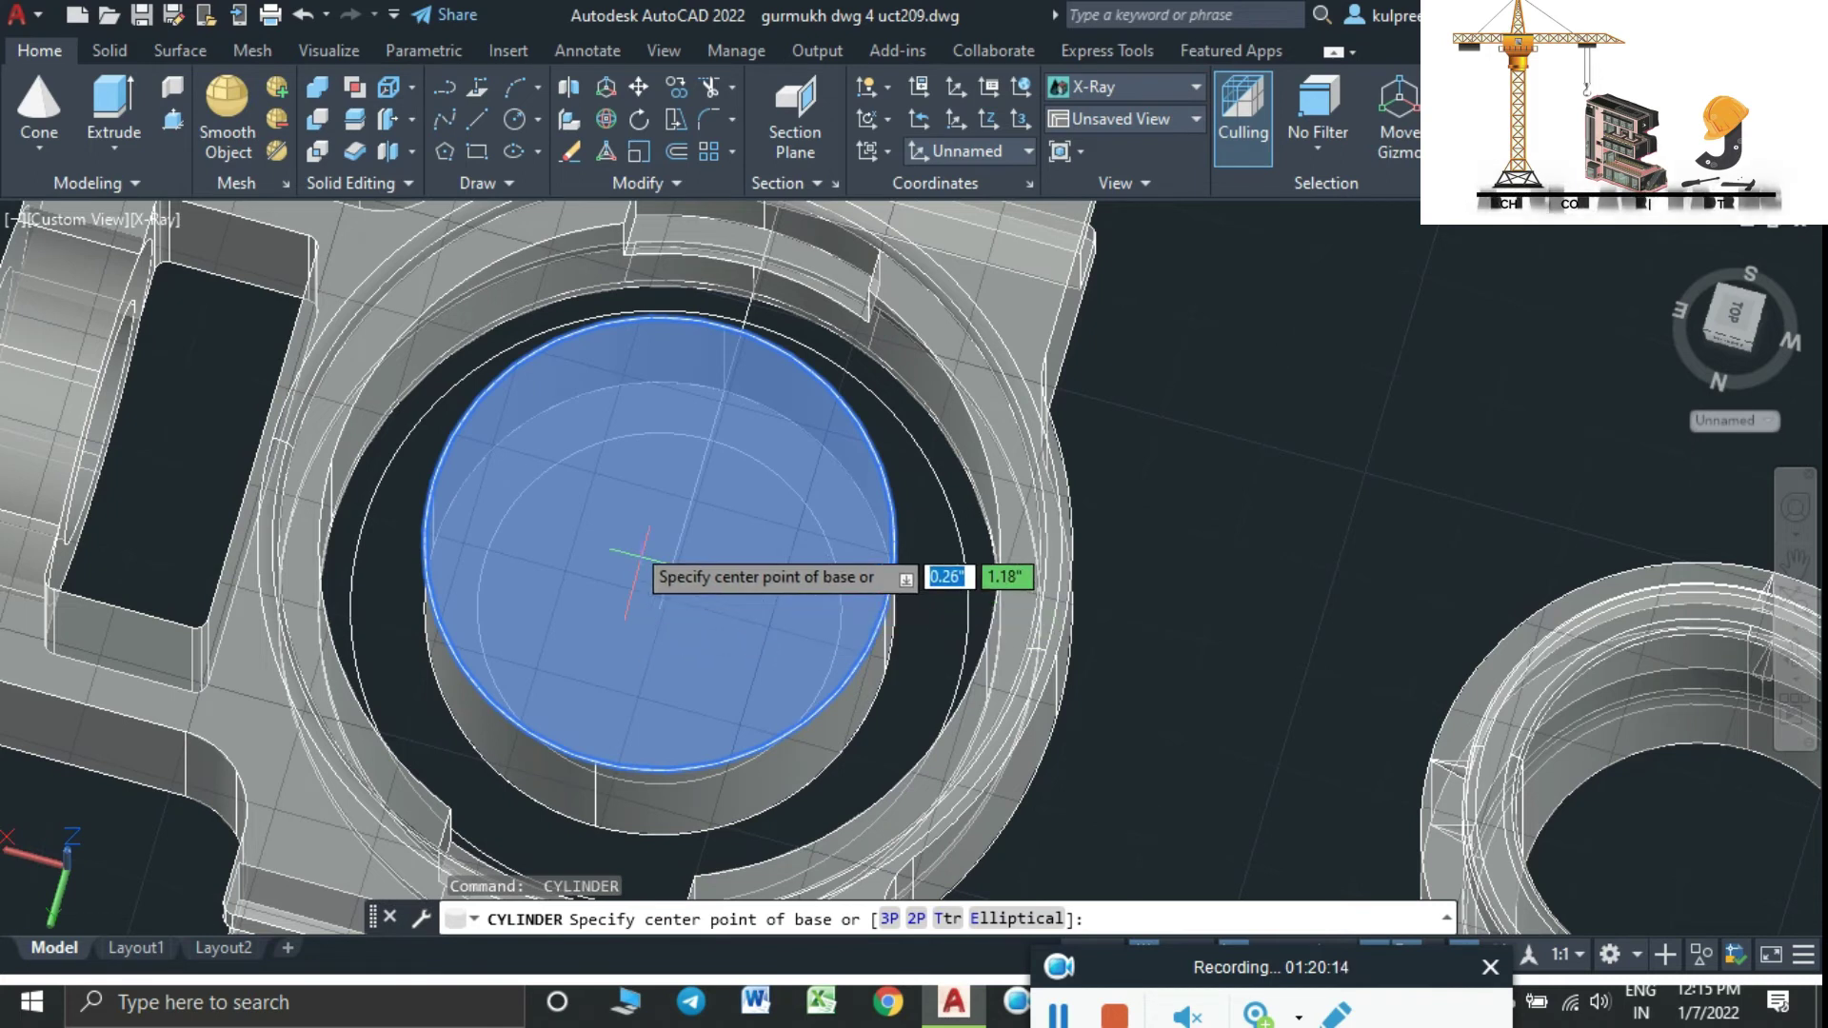
key(Escape)
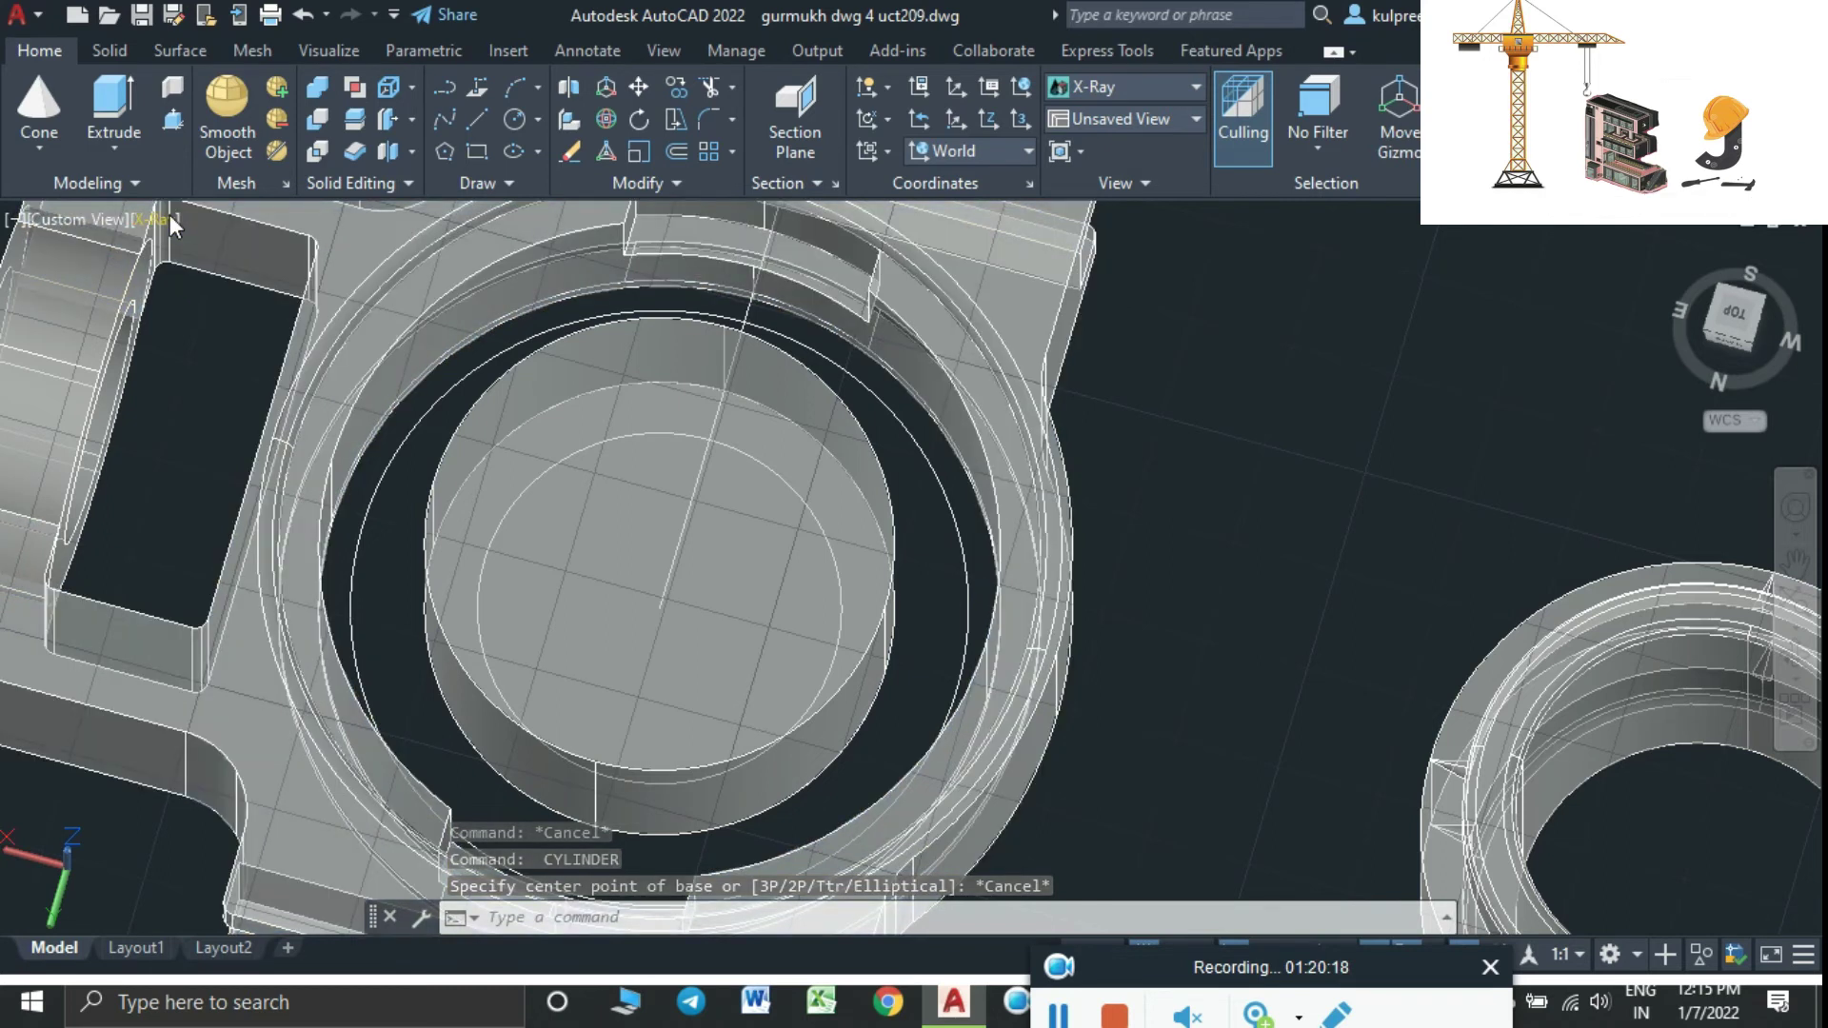
click(170, 217)
click(232, 283)
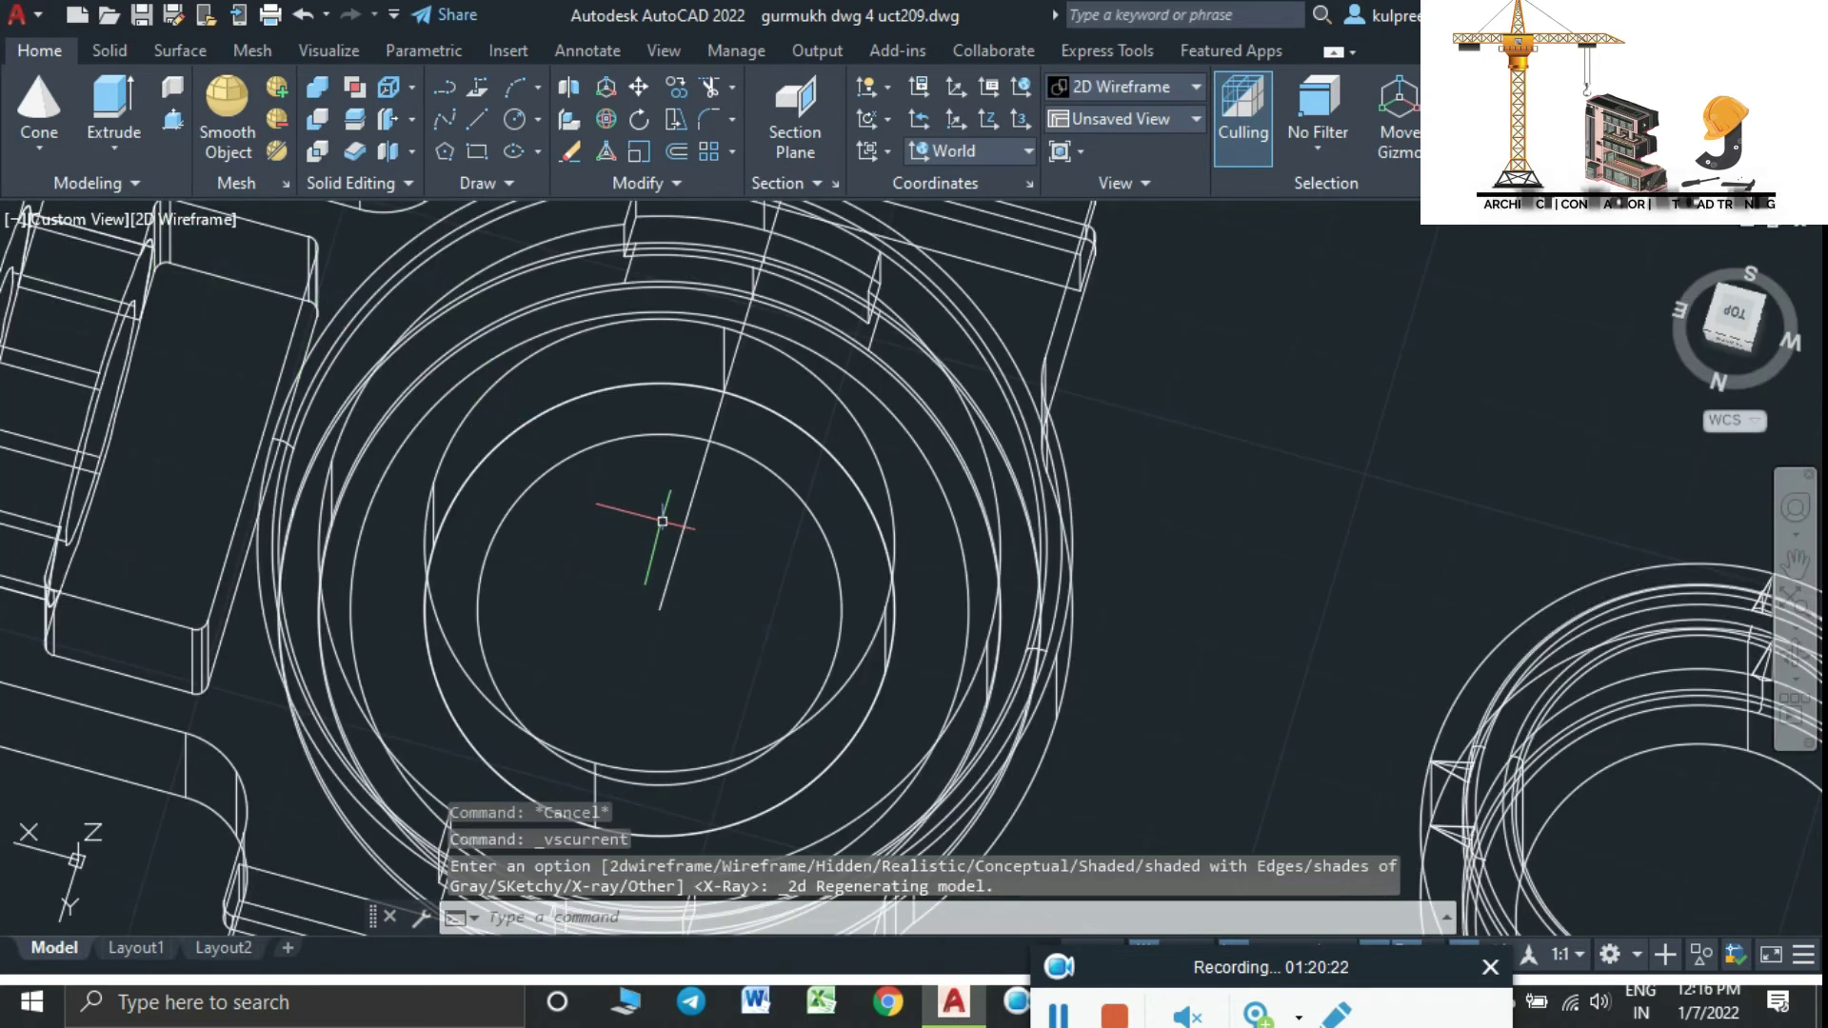
text(C)
Place a cylinder at the bore centre and SUBTRACT it from the housing
click(763, 630)
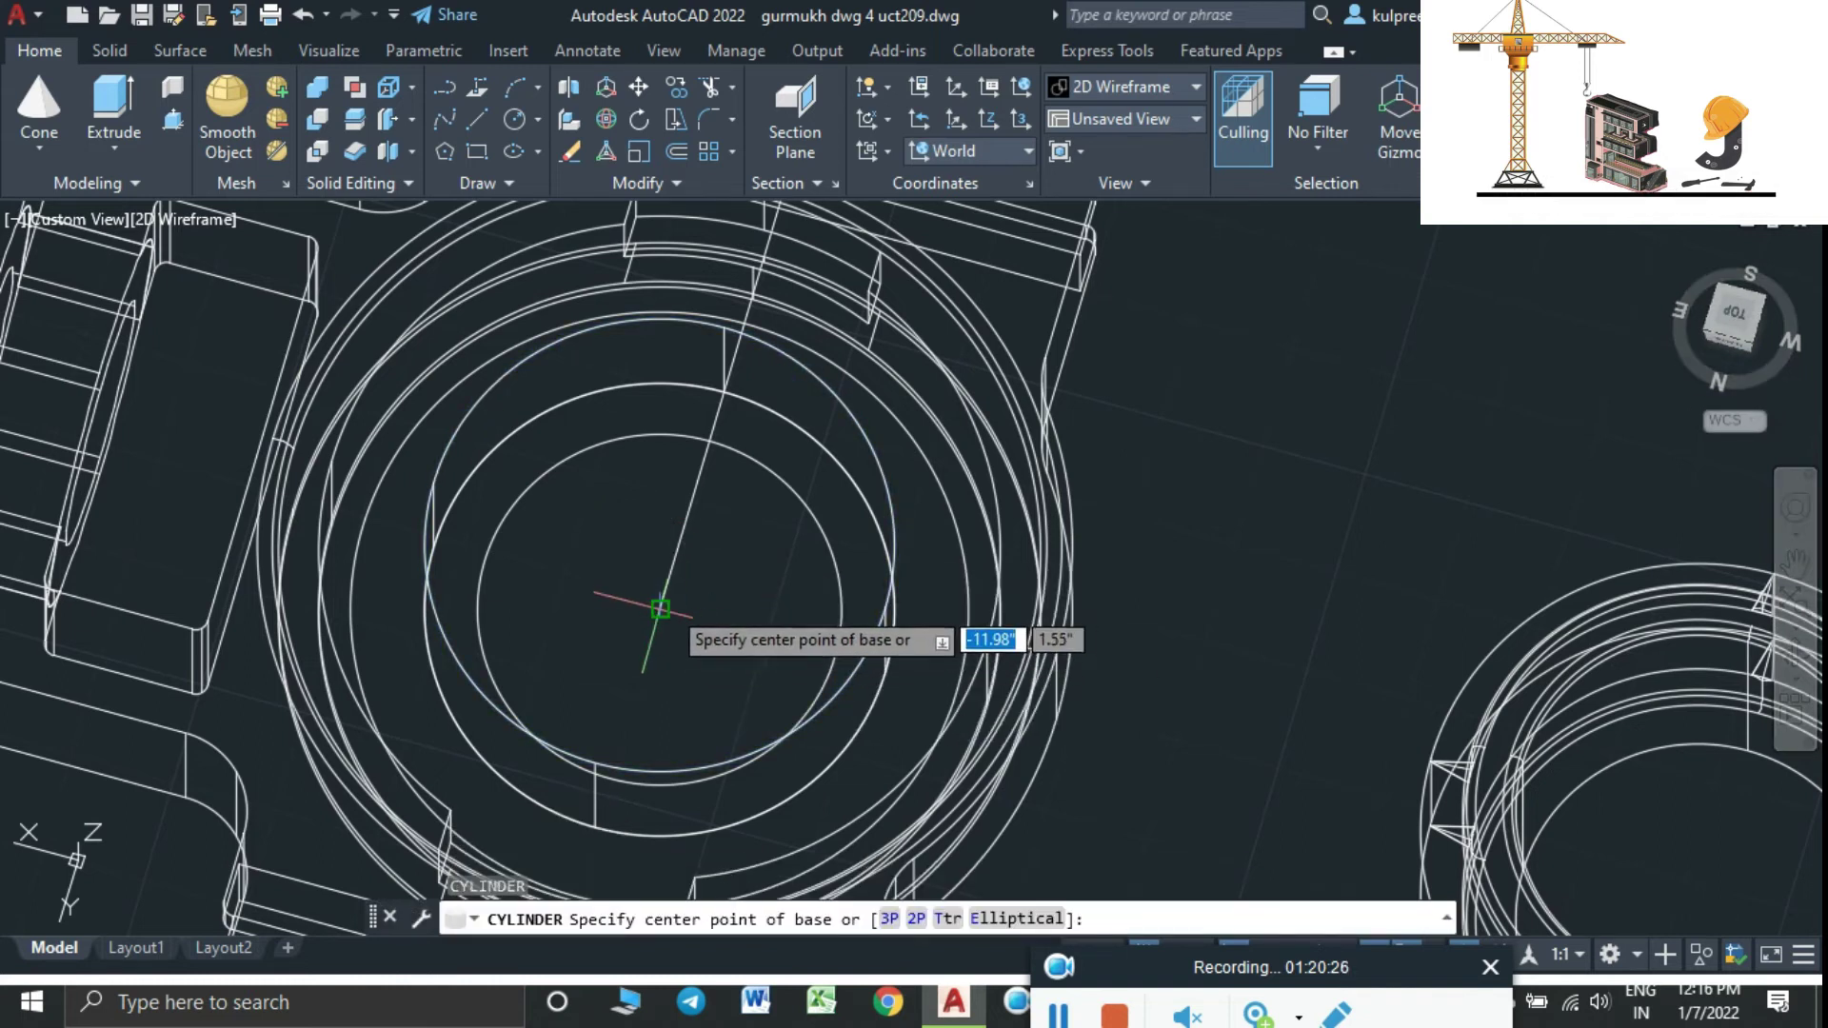
click(660, 609)
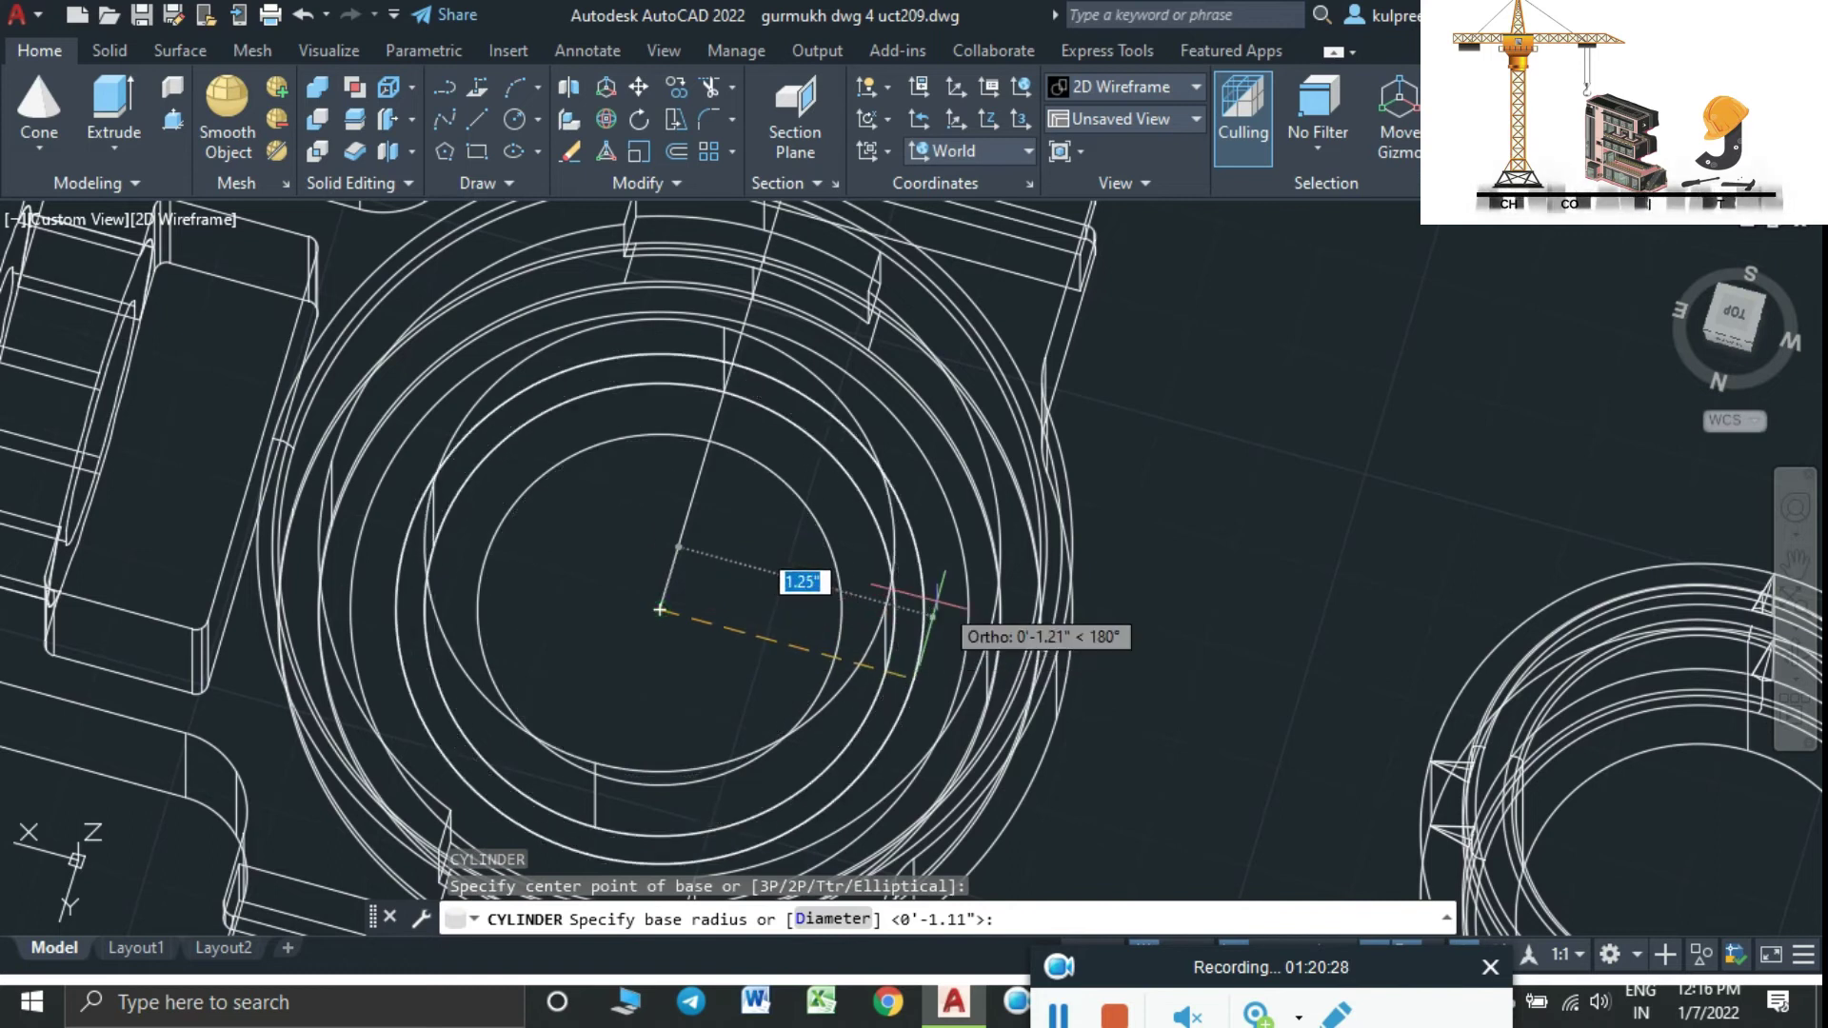
text(s)
text(u)
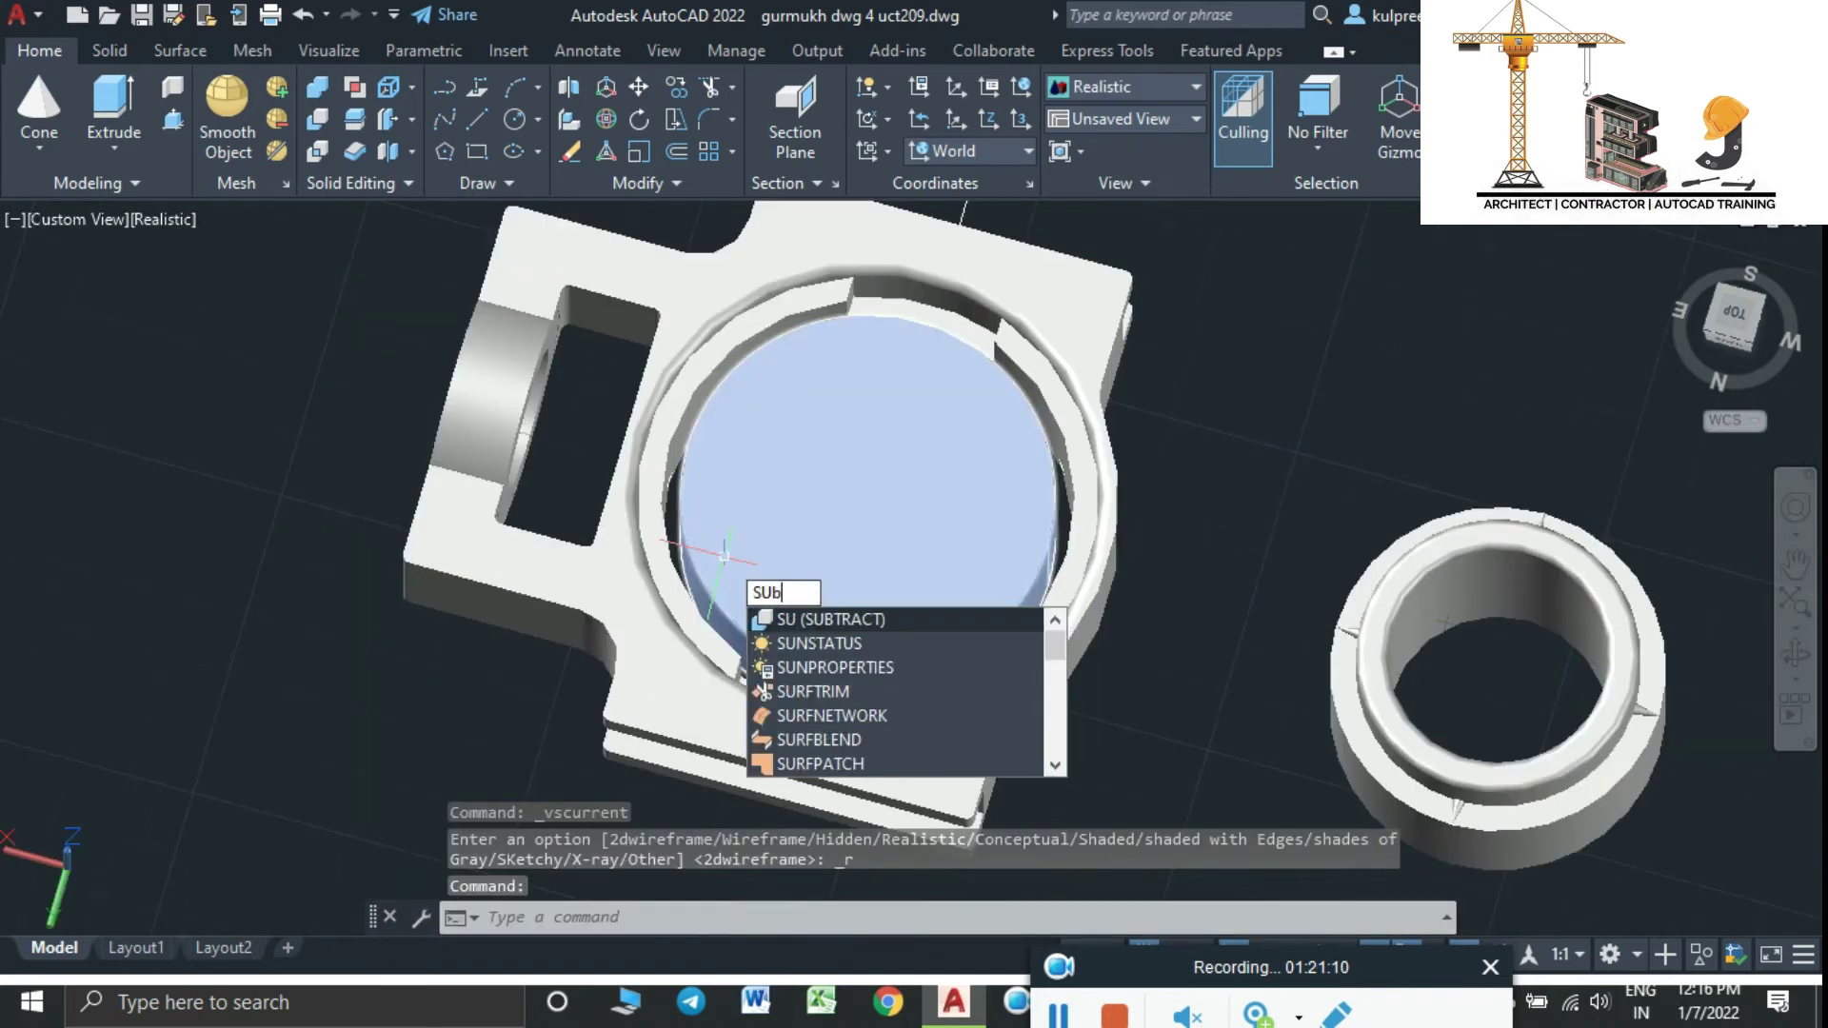
text(b)
key(Return)
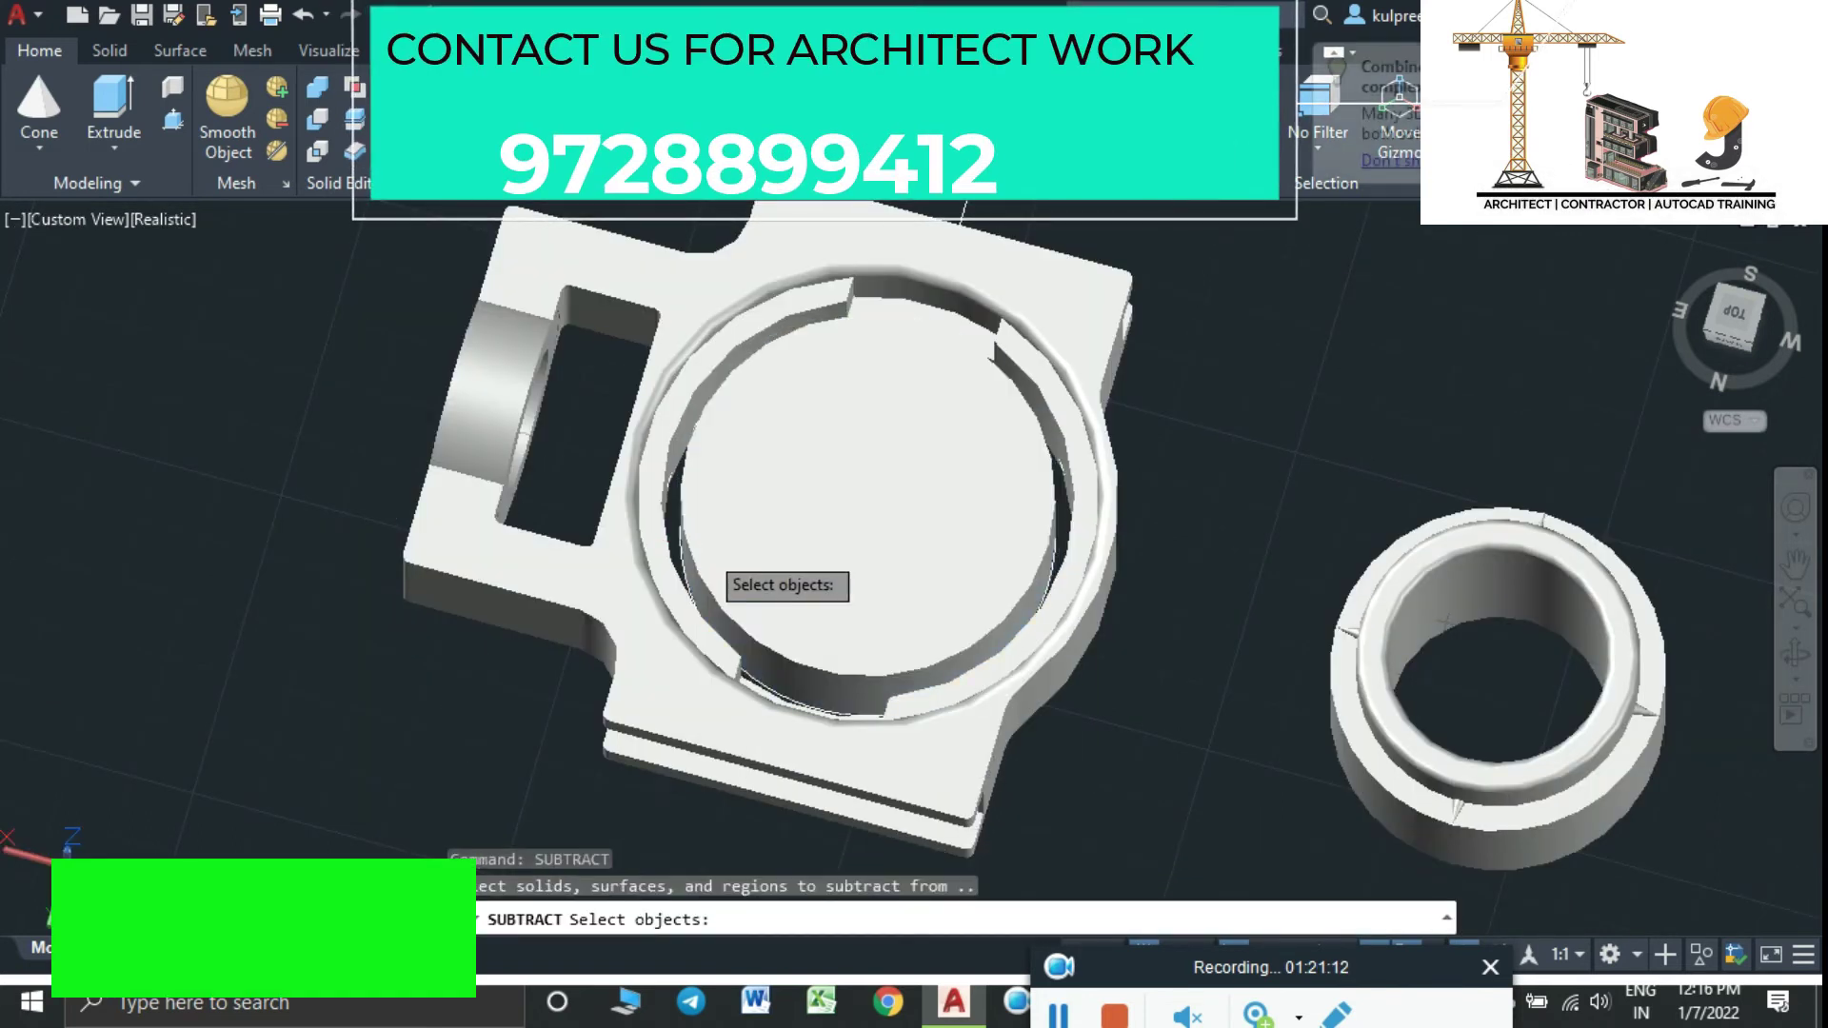
click(703, 549)
key(Return)
click(819, 486)
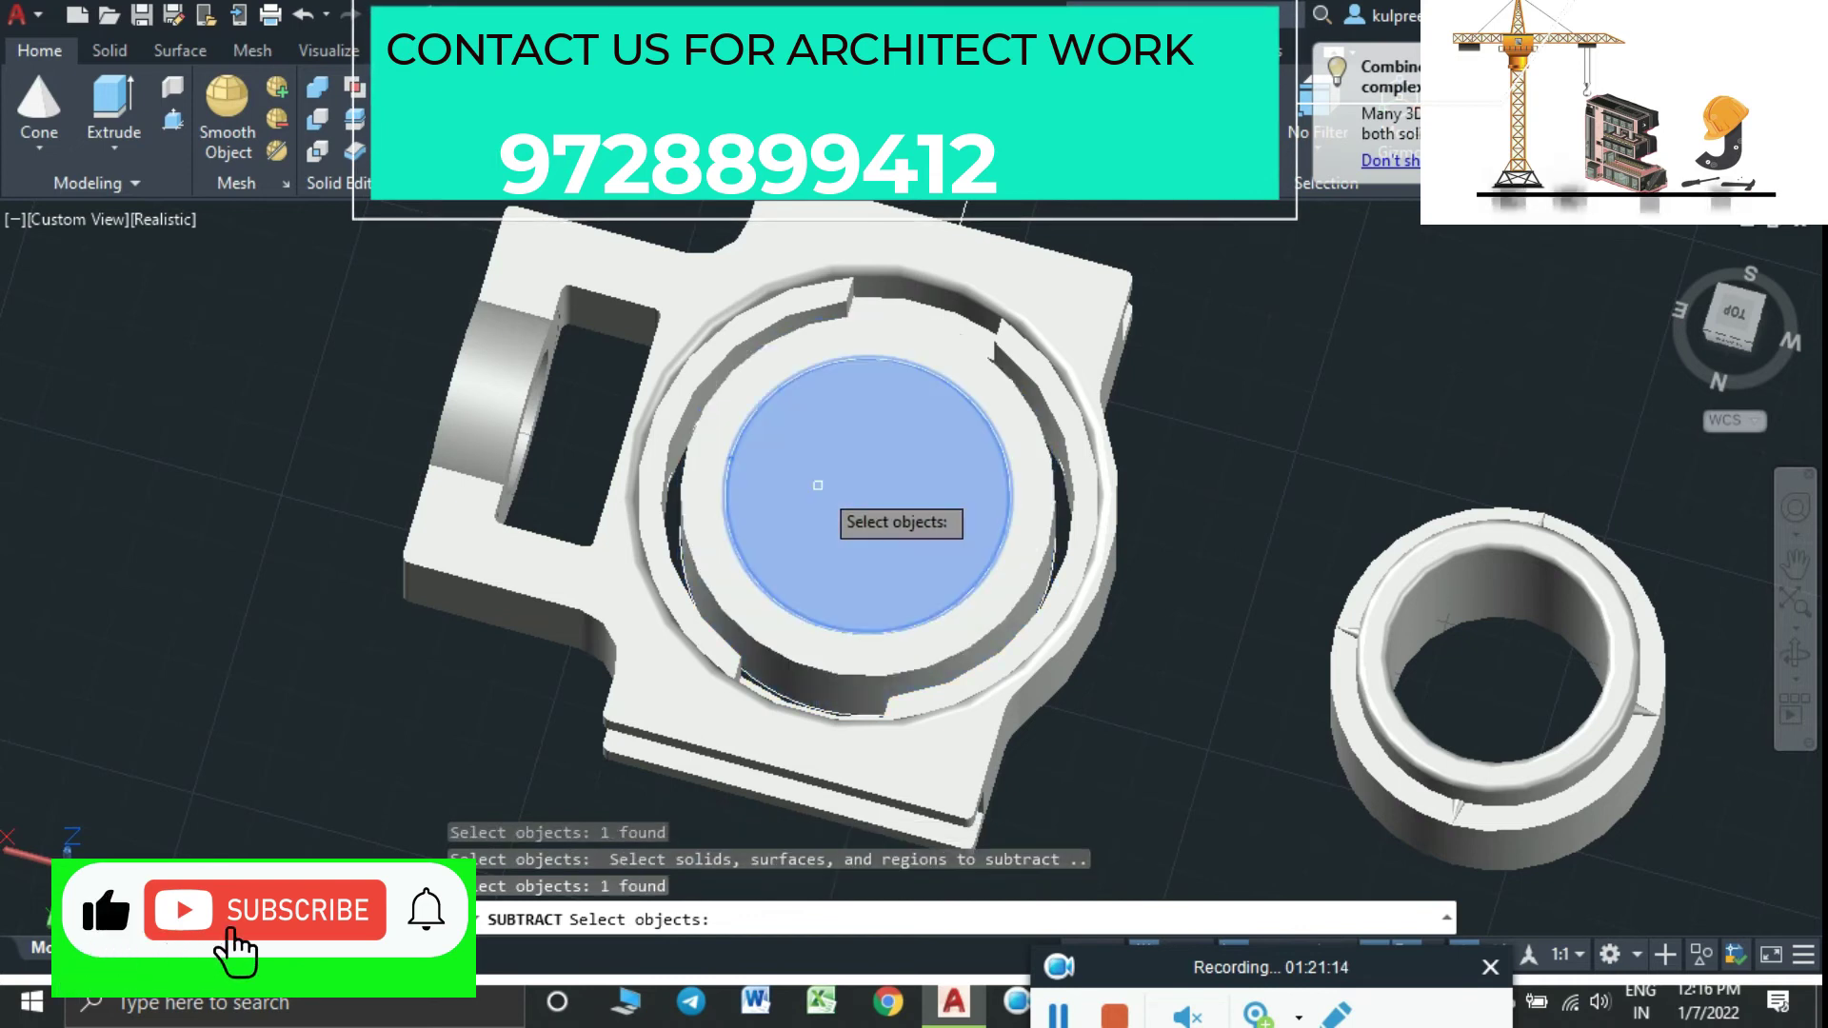
key(Return)
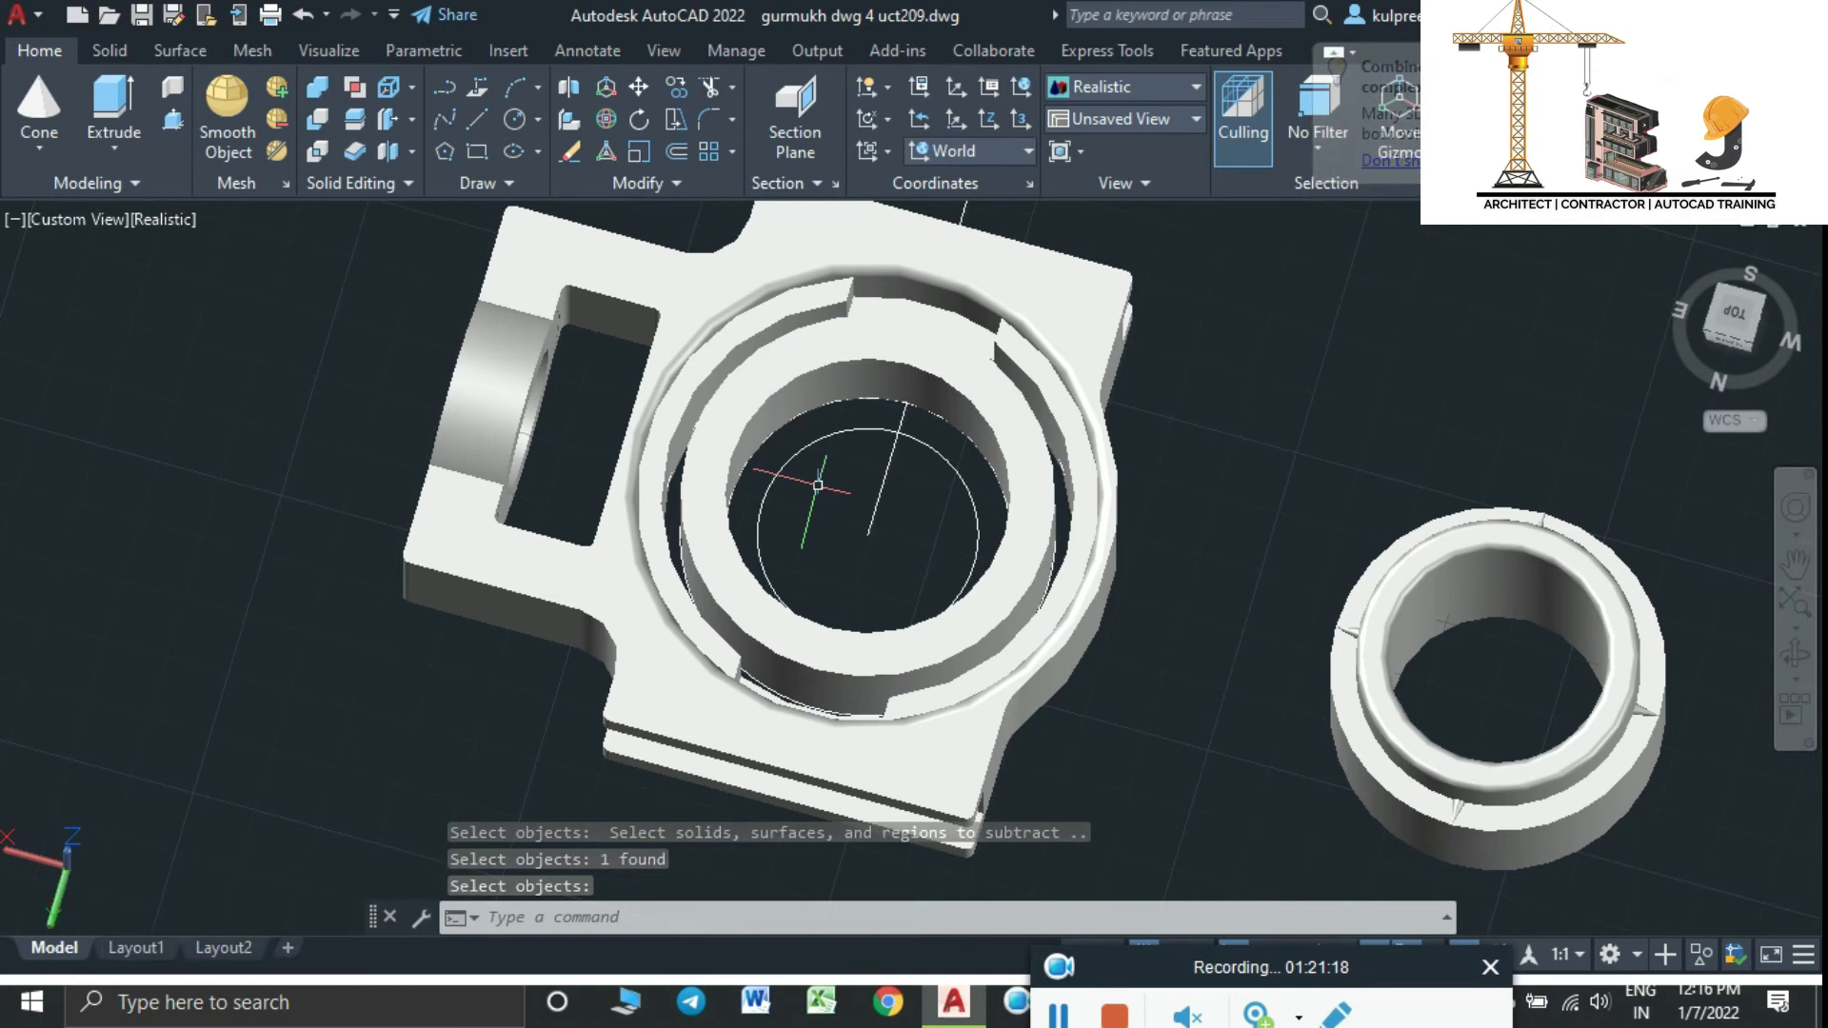
click(741, 456)
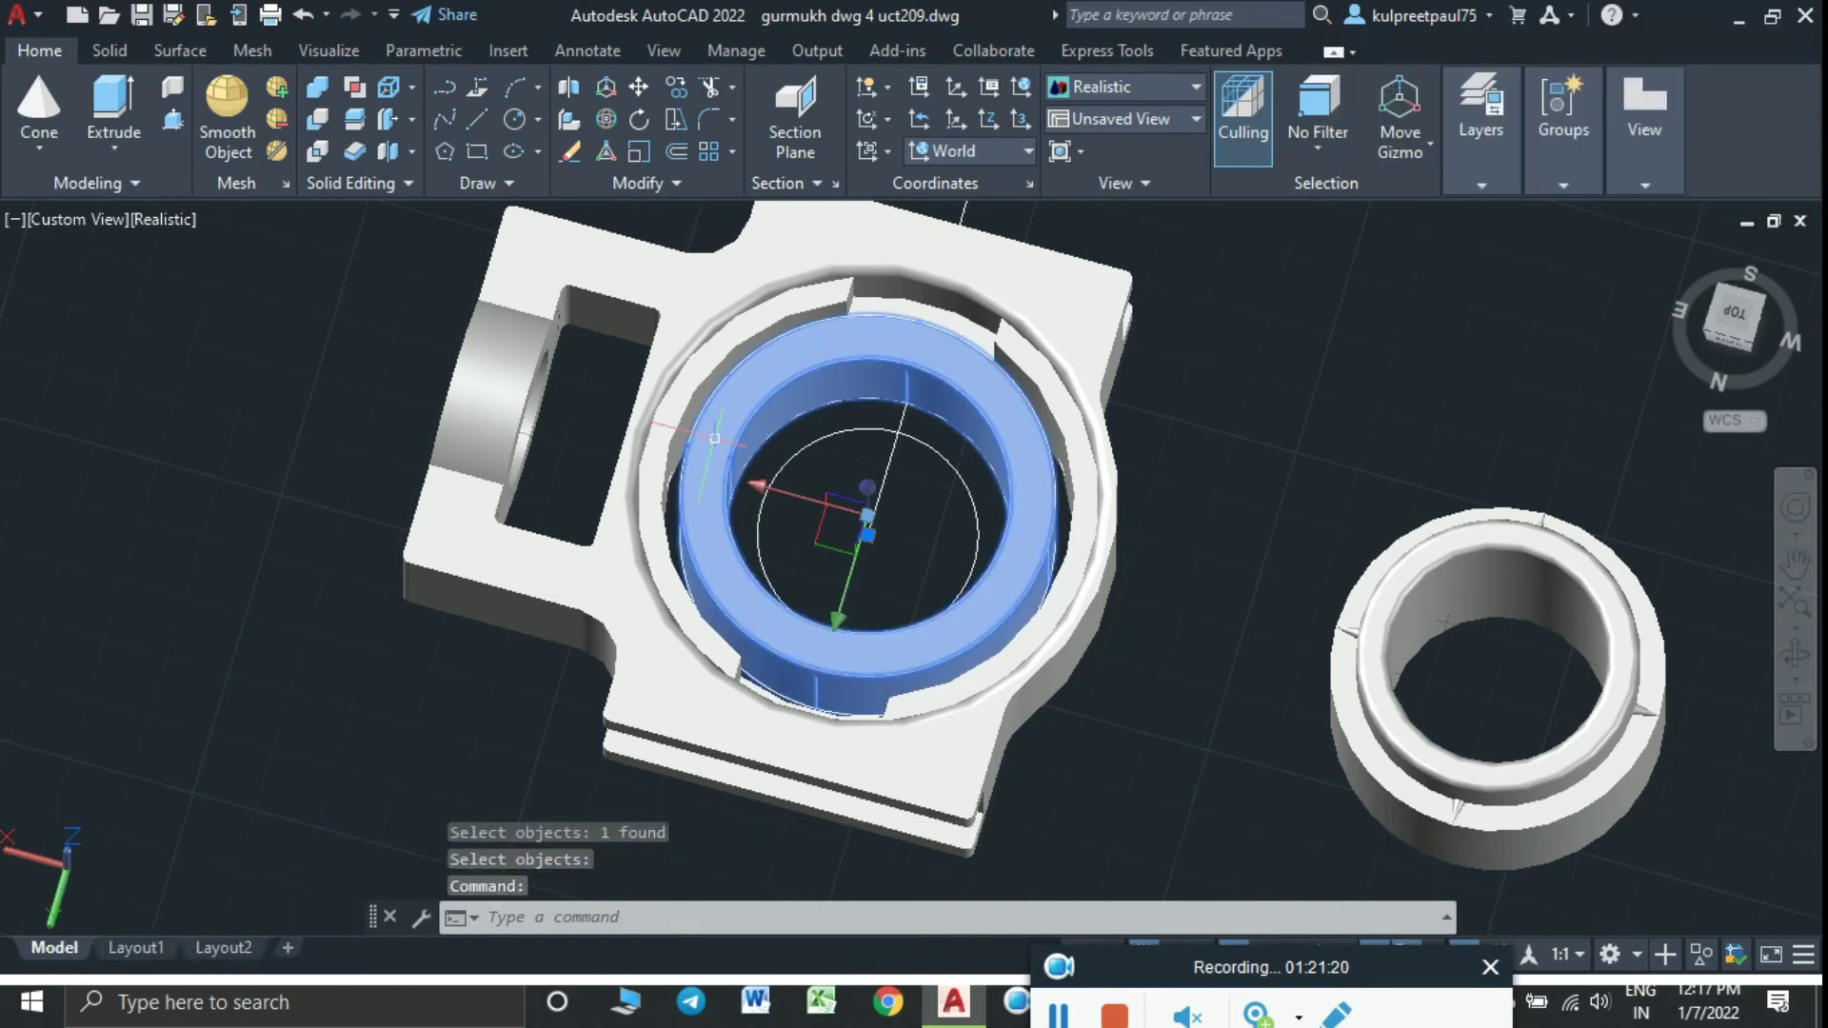
Move the inner ring from its centre onto the other ring's centre
key(Return)
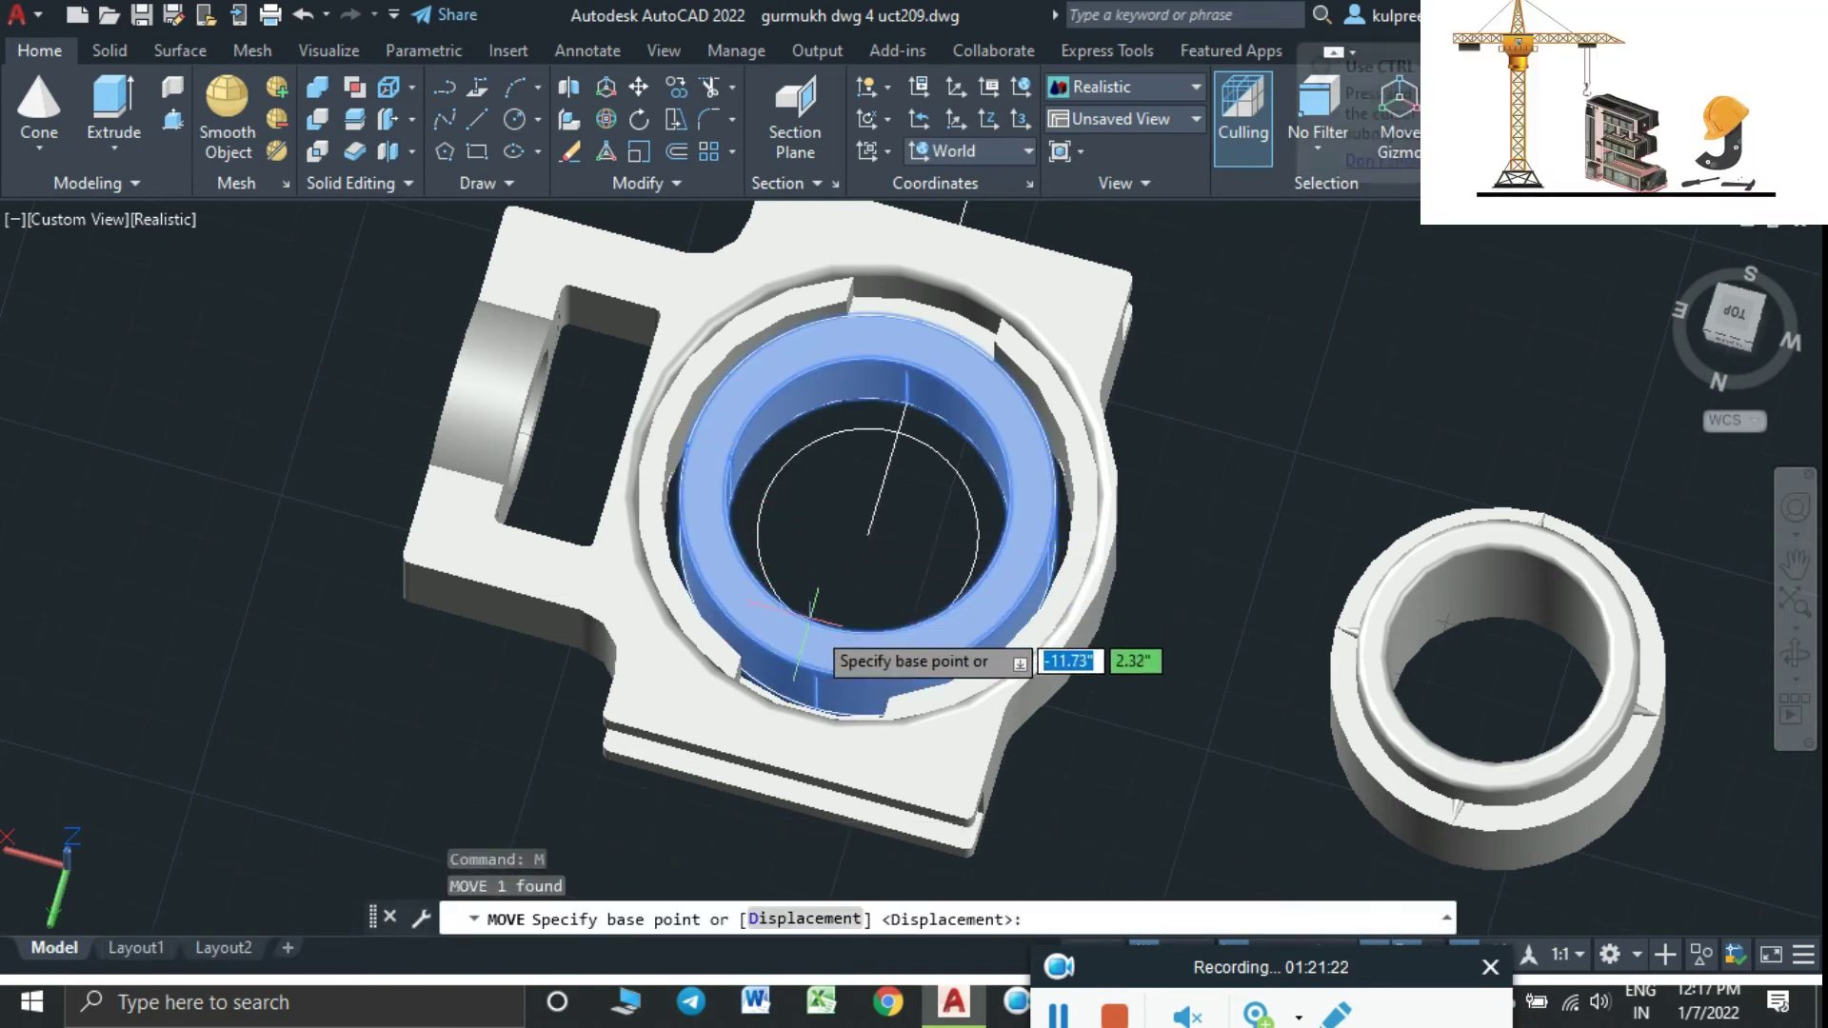
click(868, 534)
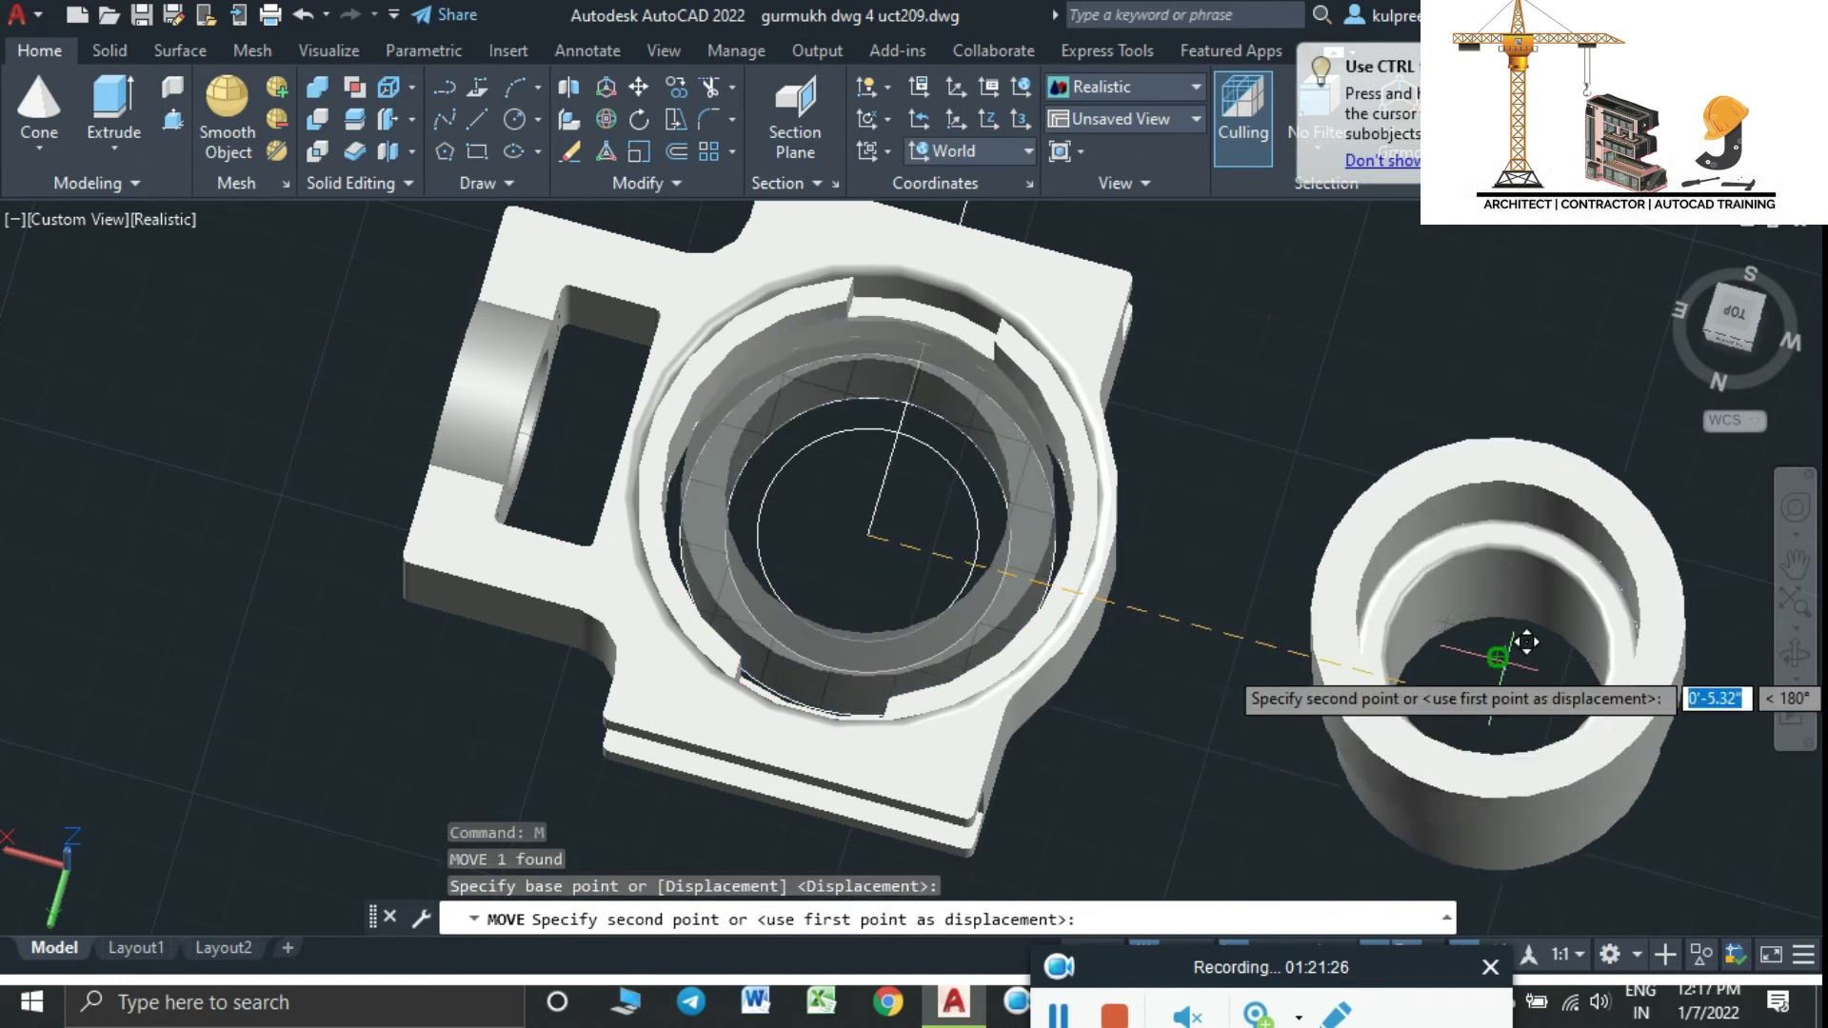
click(1498, 657)
mouse_move(1501, 657)
middle_down()
mouse_move(1312, 534)
mouse_move(1289, 496)
middle_up()
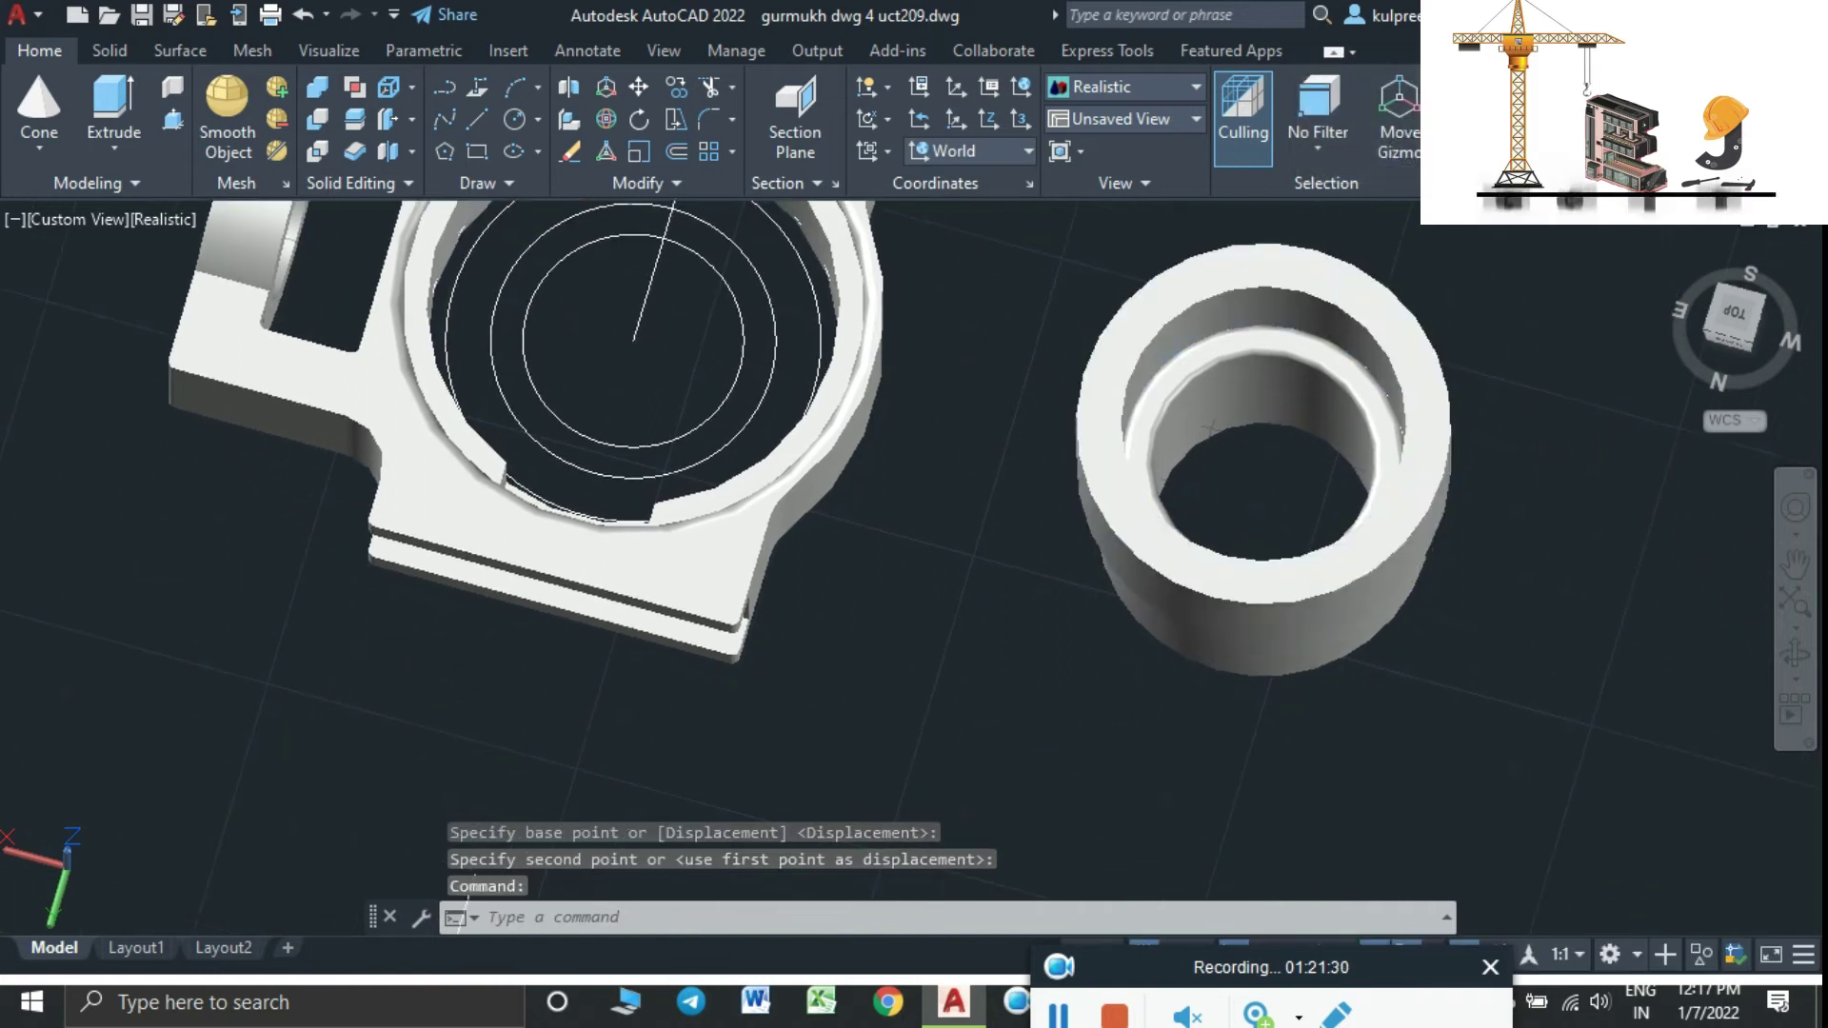
click(1228, 577)
Move the ring again from its centre, orbiting to drop it lower along Z
text(m)
key(Return)
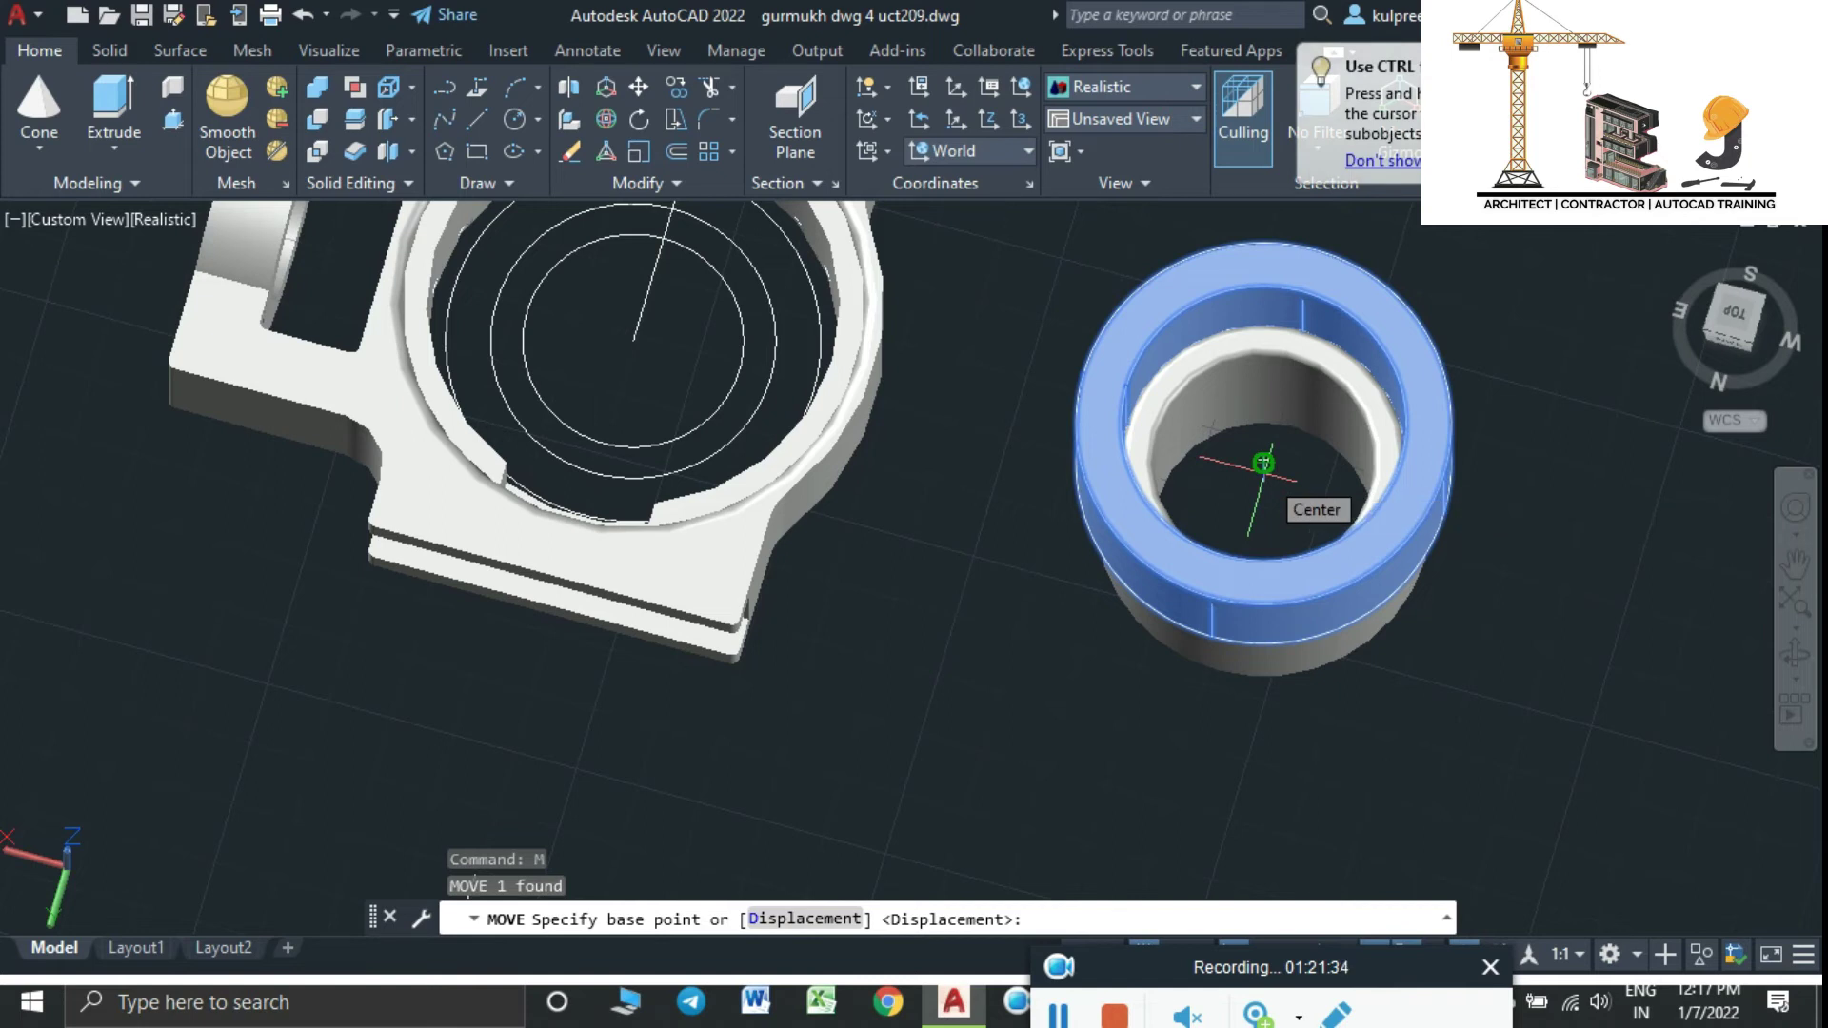
scroll(1262, 464, up, 3)
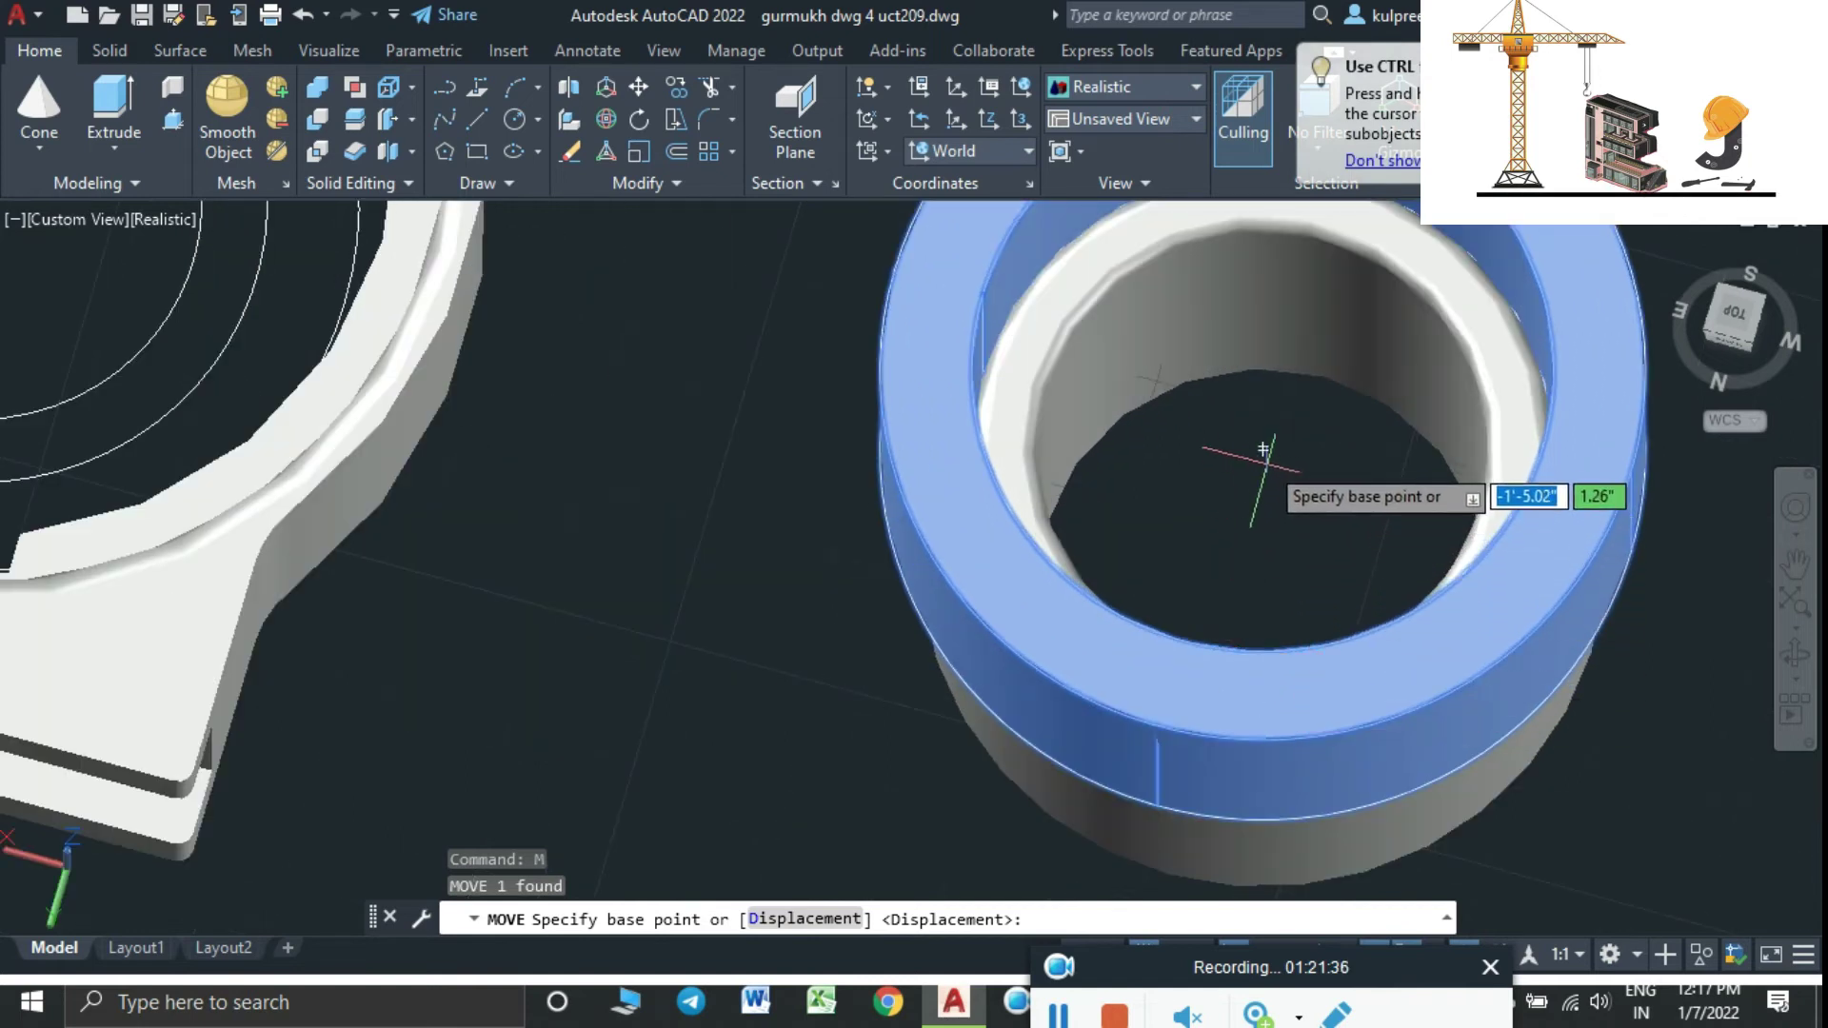
click(1263, 451)
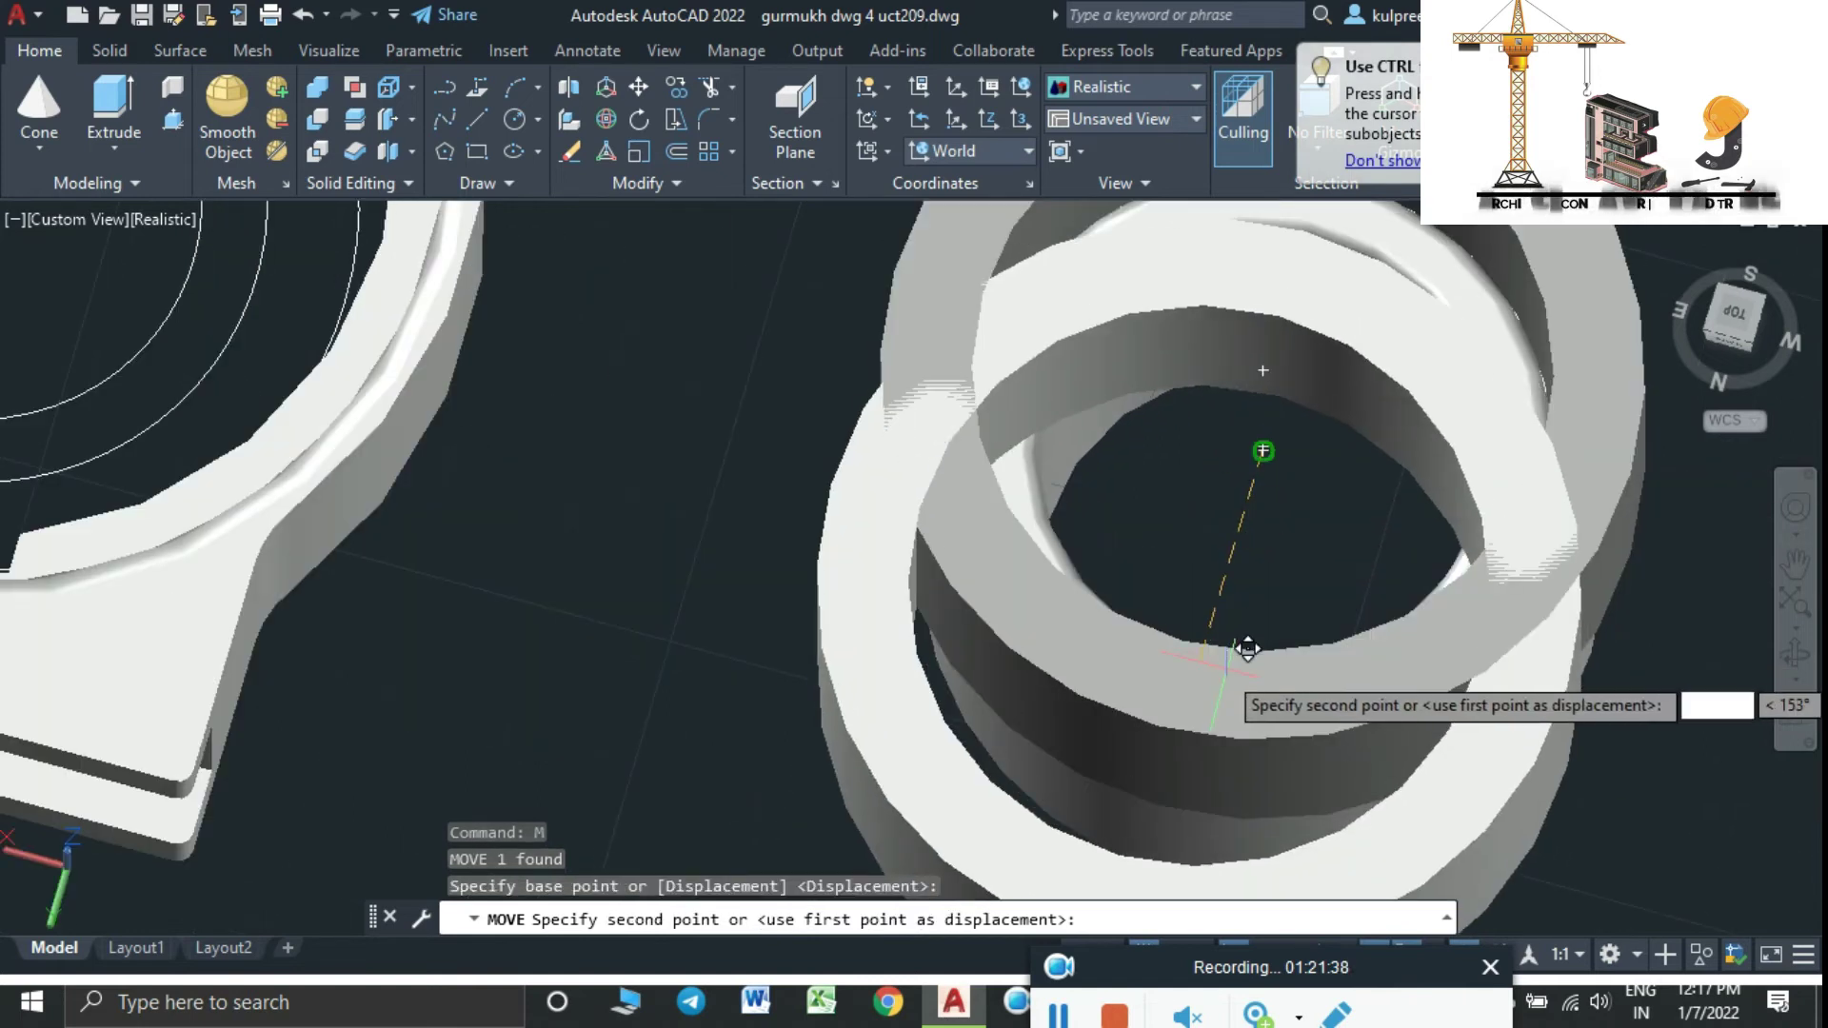
mouse_move(1247, 648)
shift+middle_down()
mouse_move(1215, 416)
mouse_move(1179, 694)
mouse_move(1339, 580)
mouse_move(1339, 718)
mouse_move(1317, 747)
mouse_move(1396, 633)
mouse_move(1358, 490)
mouse_move(1380, 461)
shift+middle_up()
click(1366, 470)
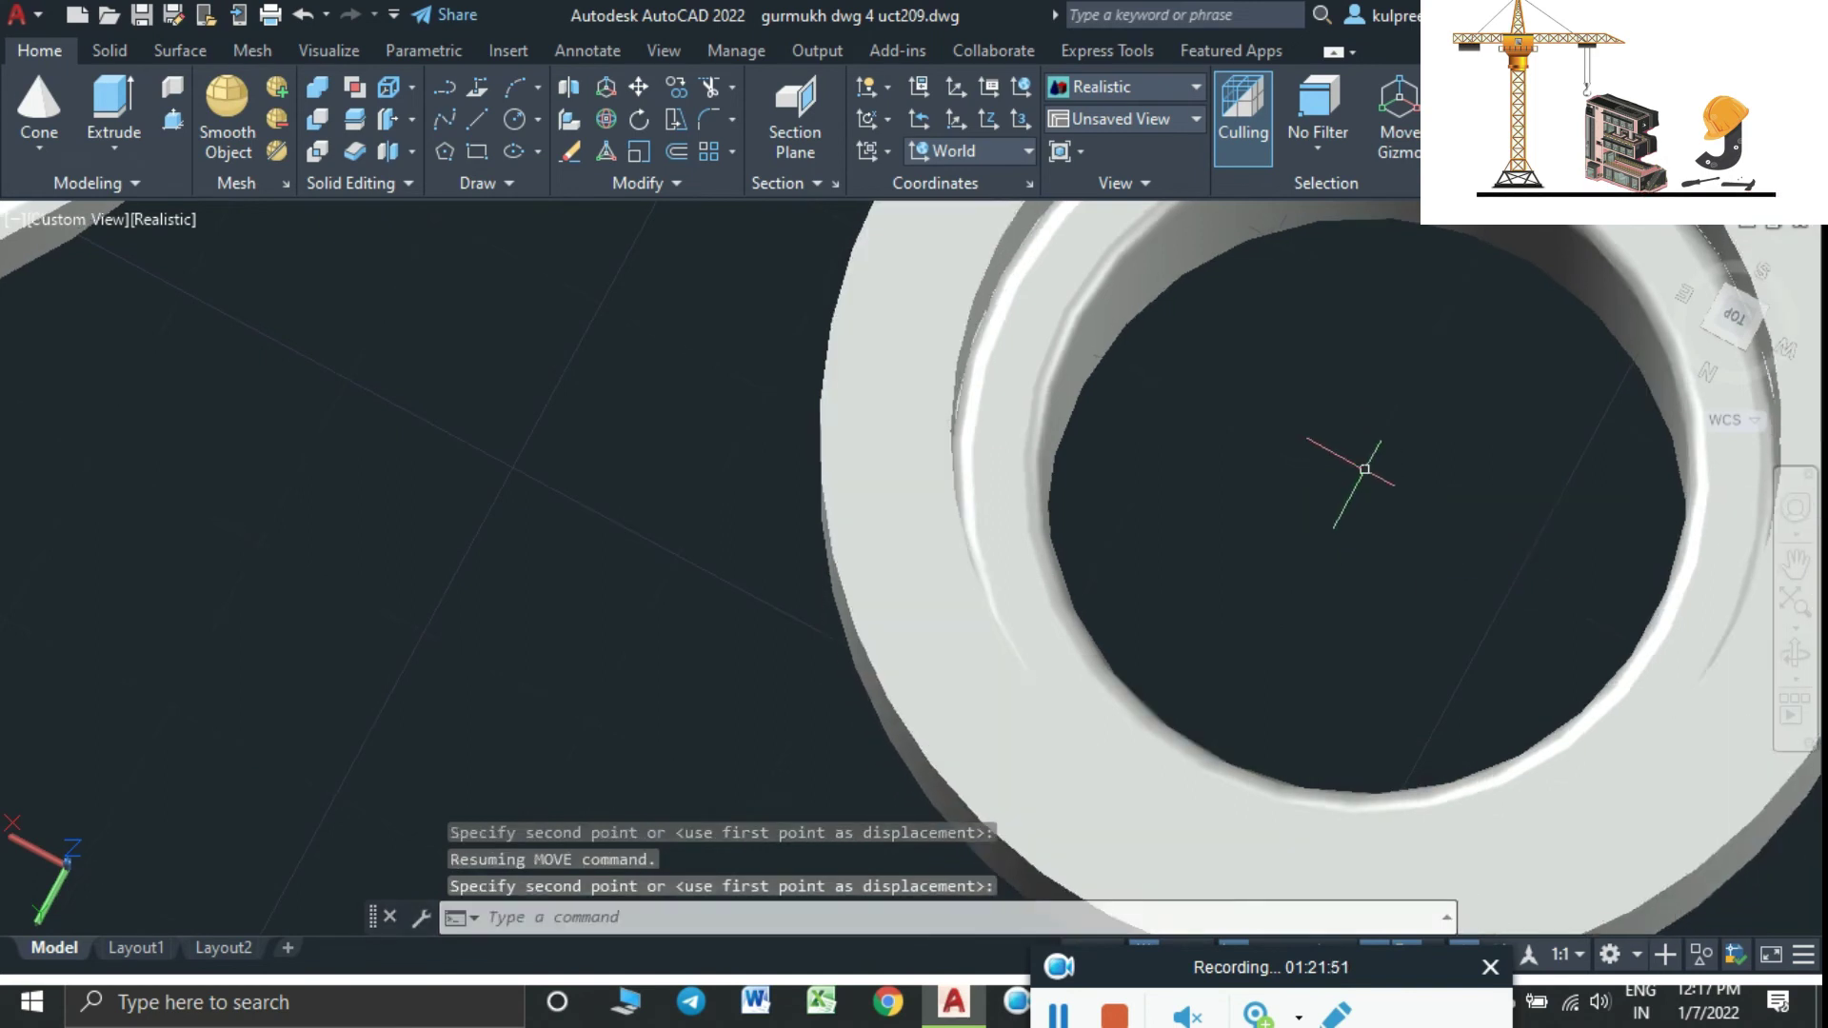
scroll(1305, 614, down, 3)
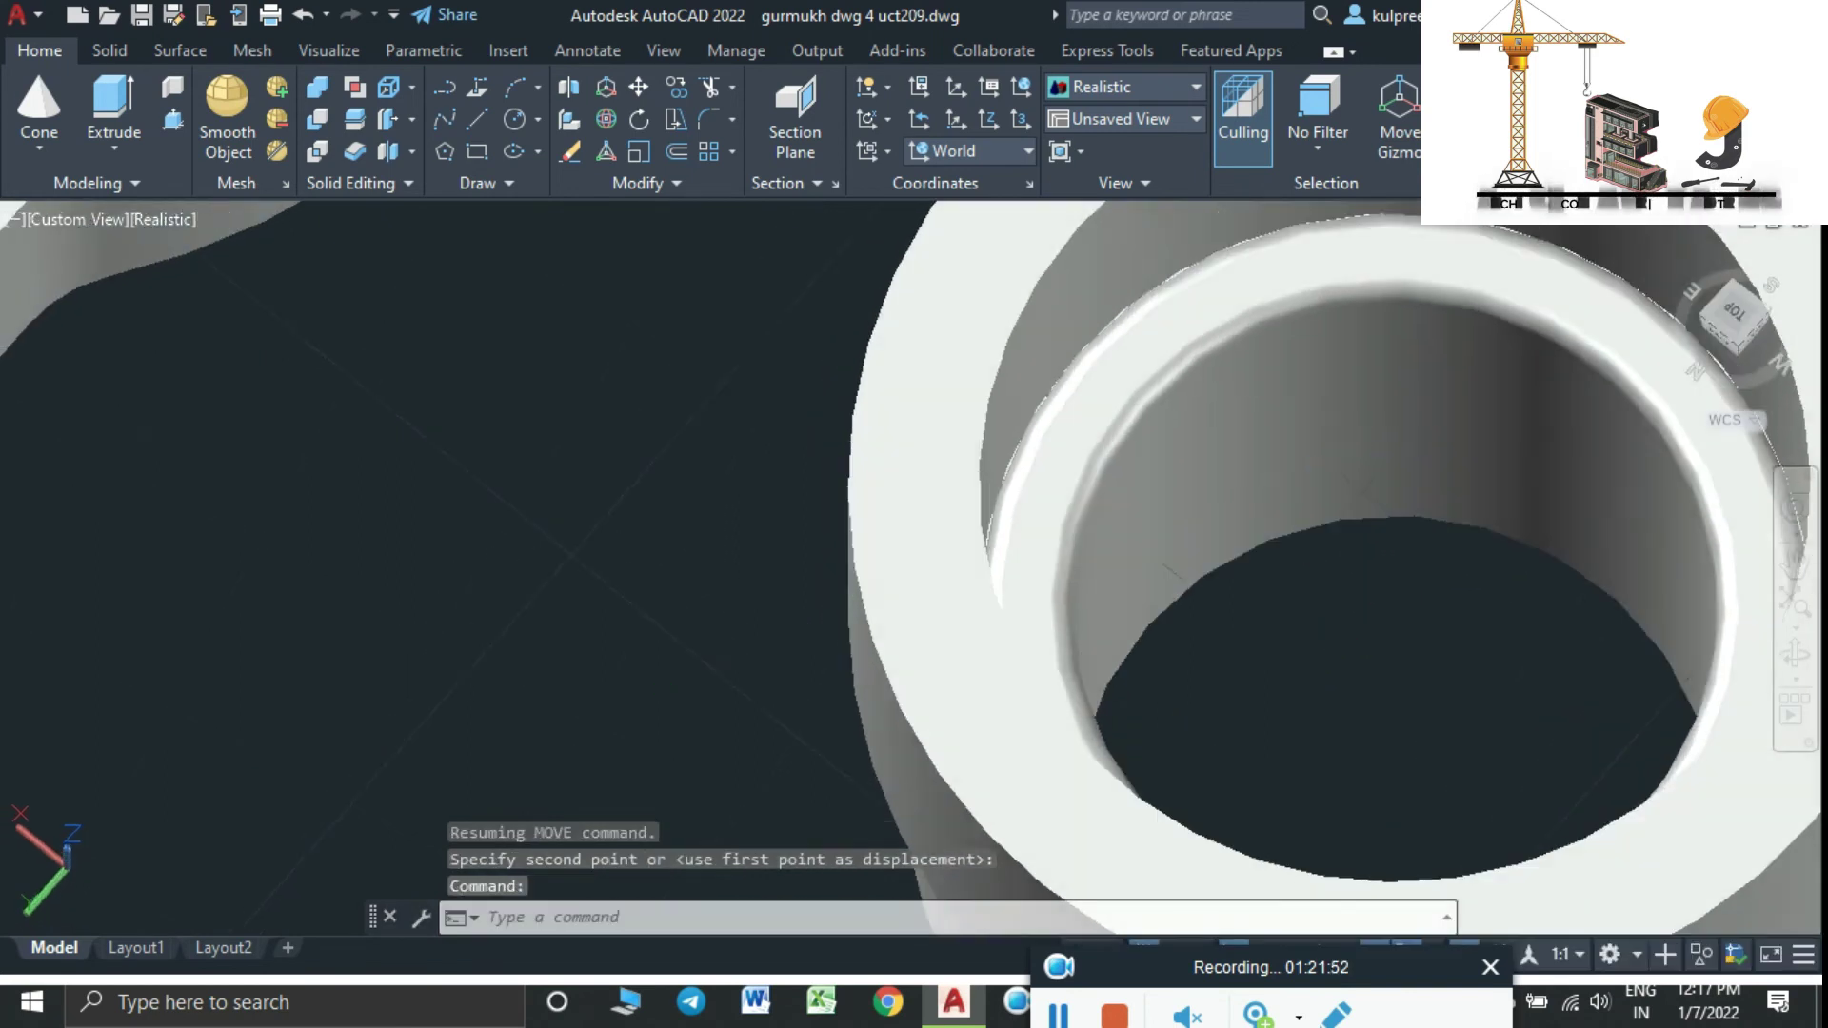
scroll(1257, 562, down, 3)
Lower the upper ring by 1.15" onto the ring below it
shift+middle_drag(1299, 736, 1304, 838)
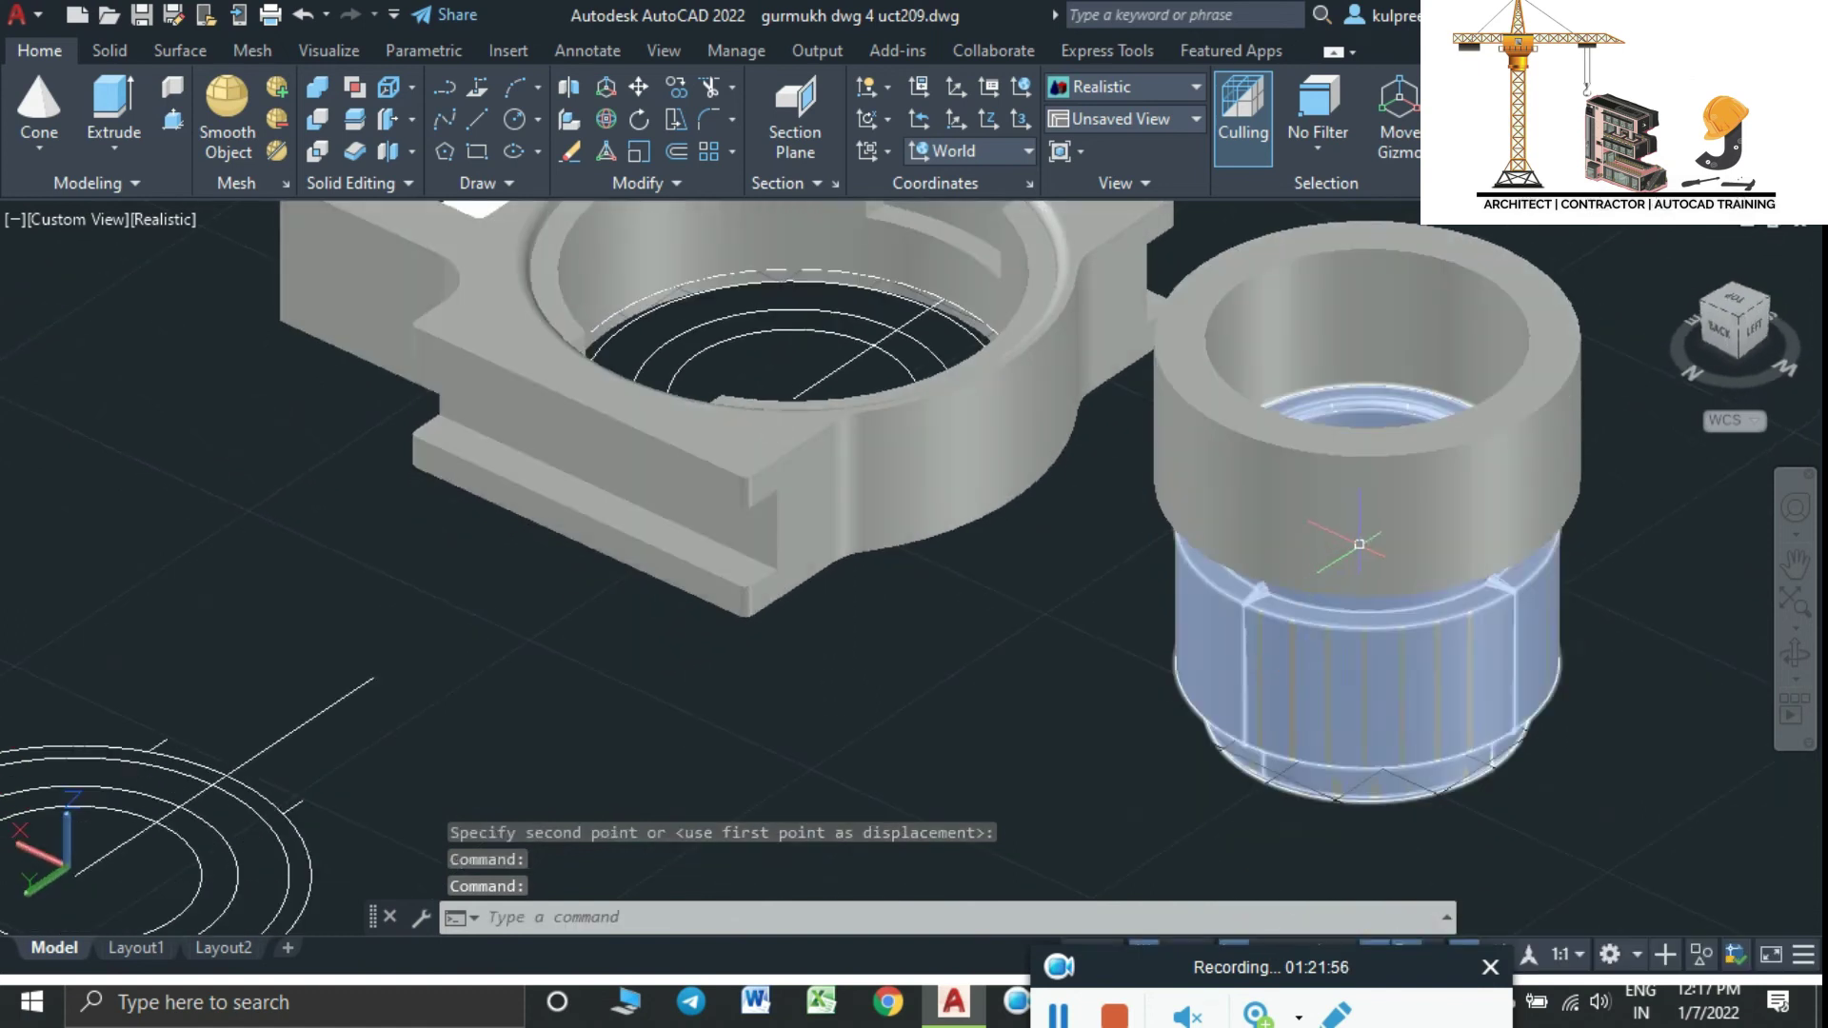
click(1360, 486)
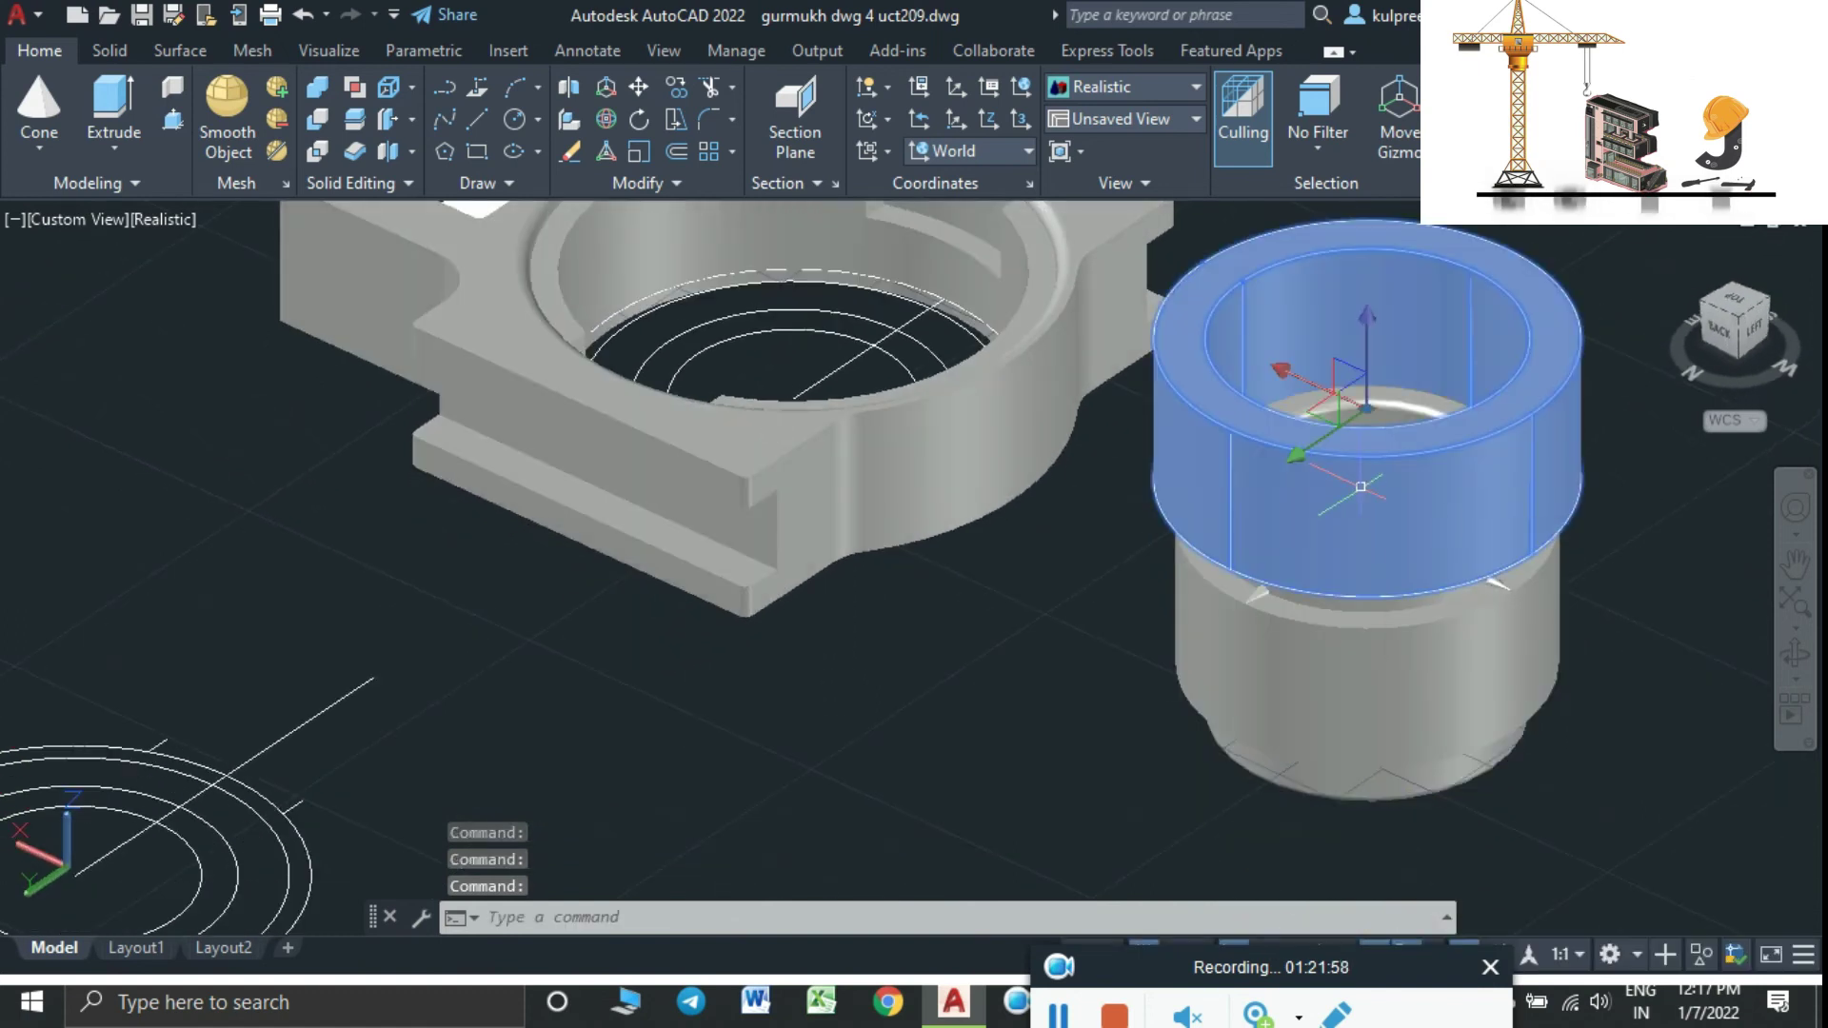
text(m)
key(Return)
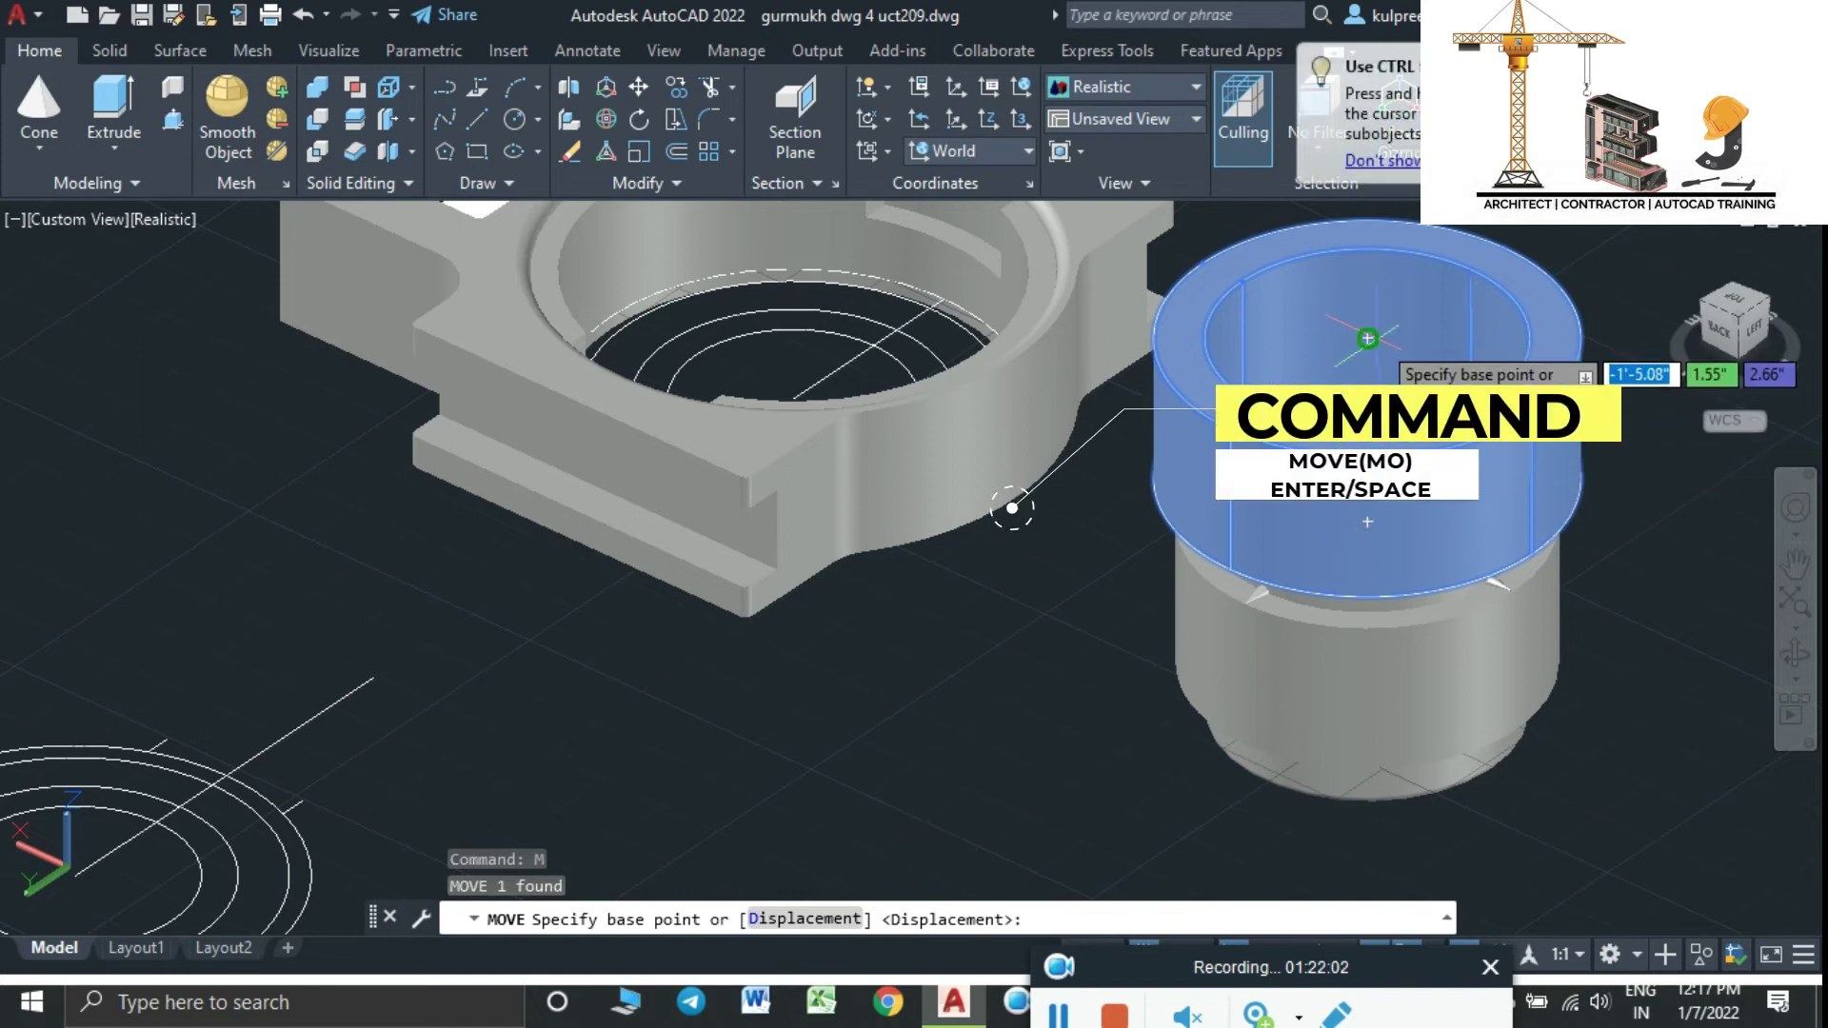
click(1369, 338)
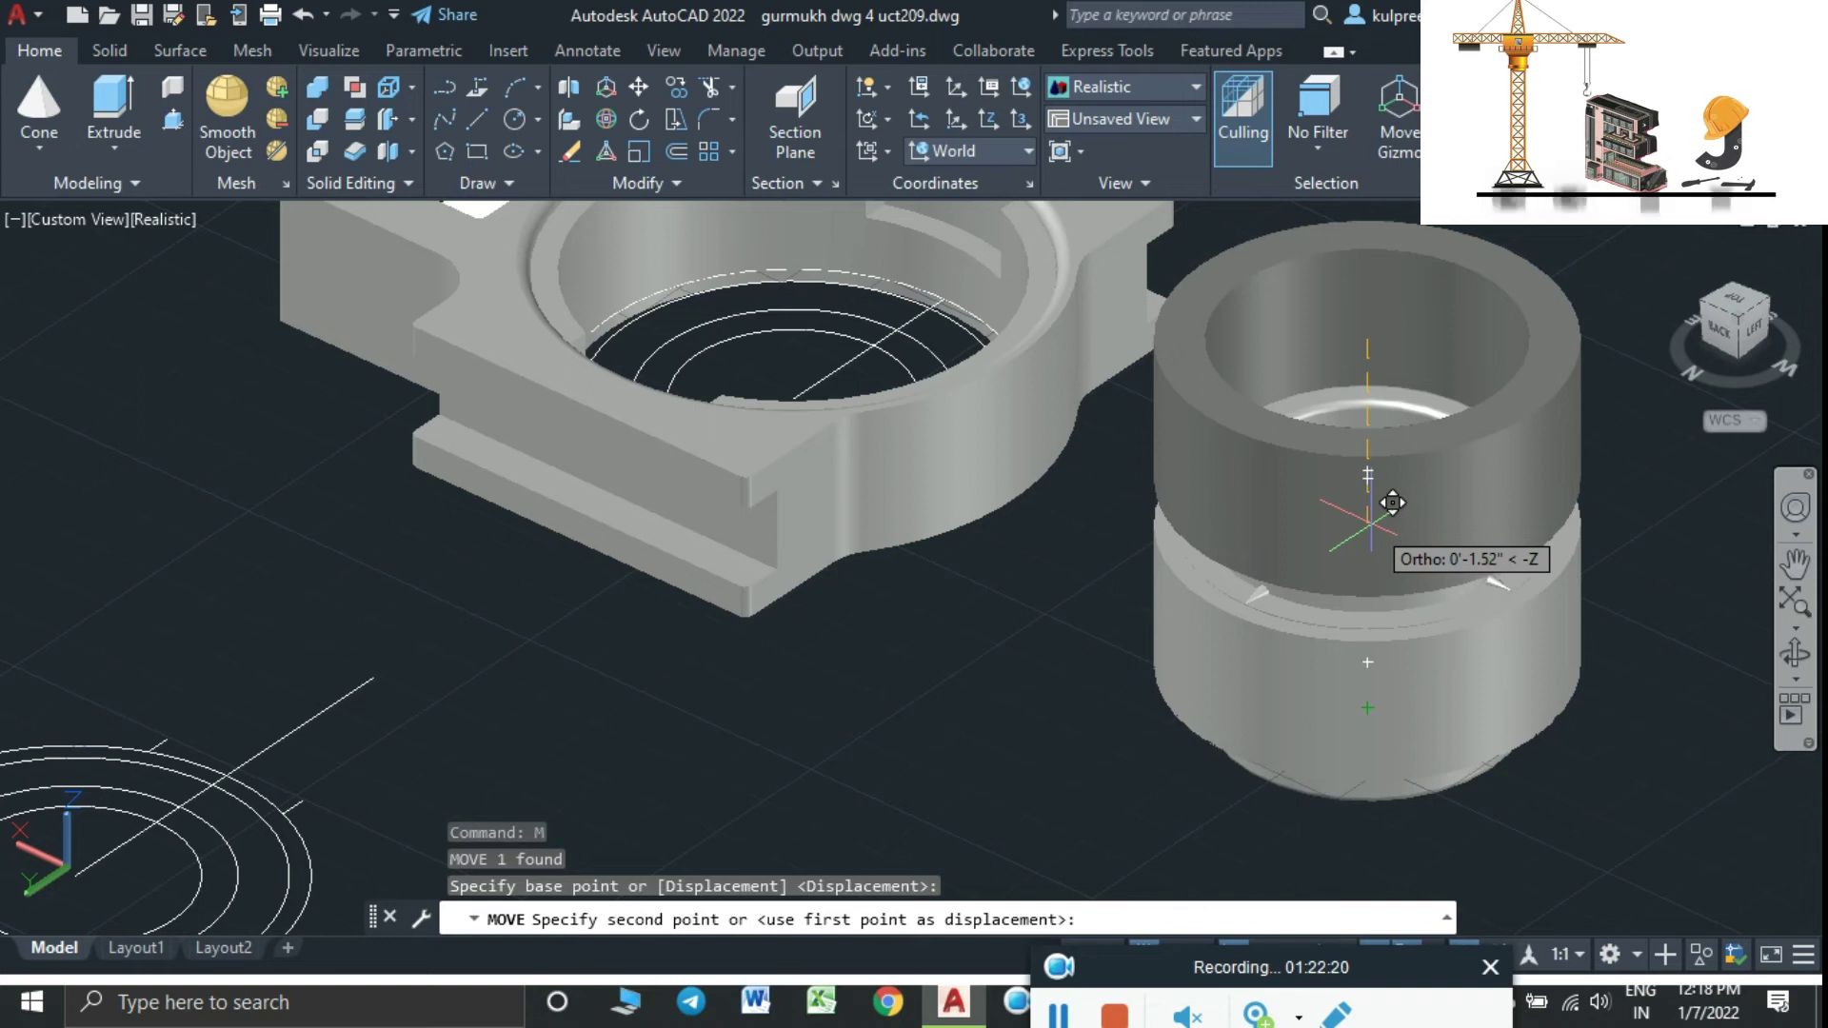
text(1.15")
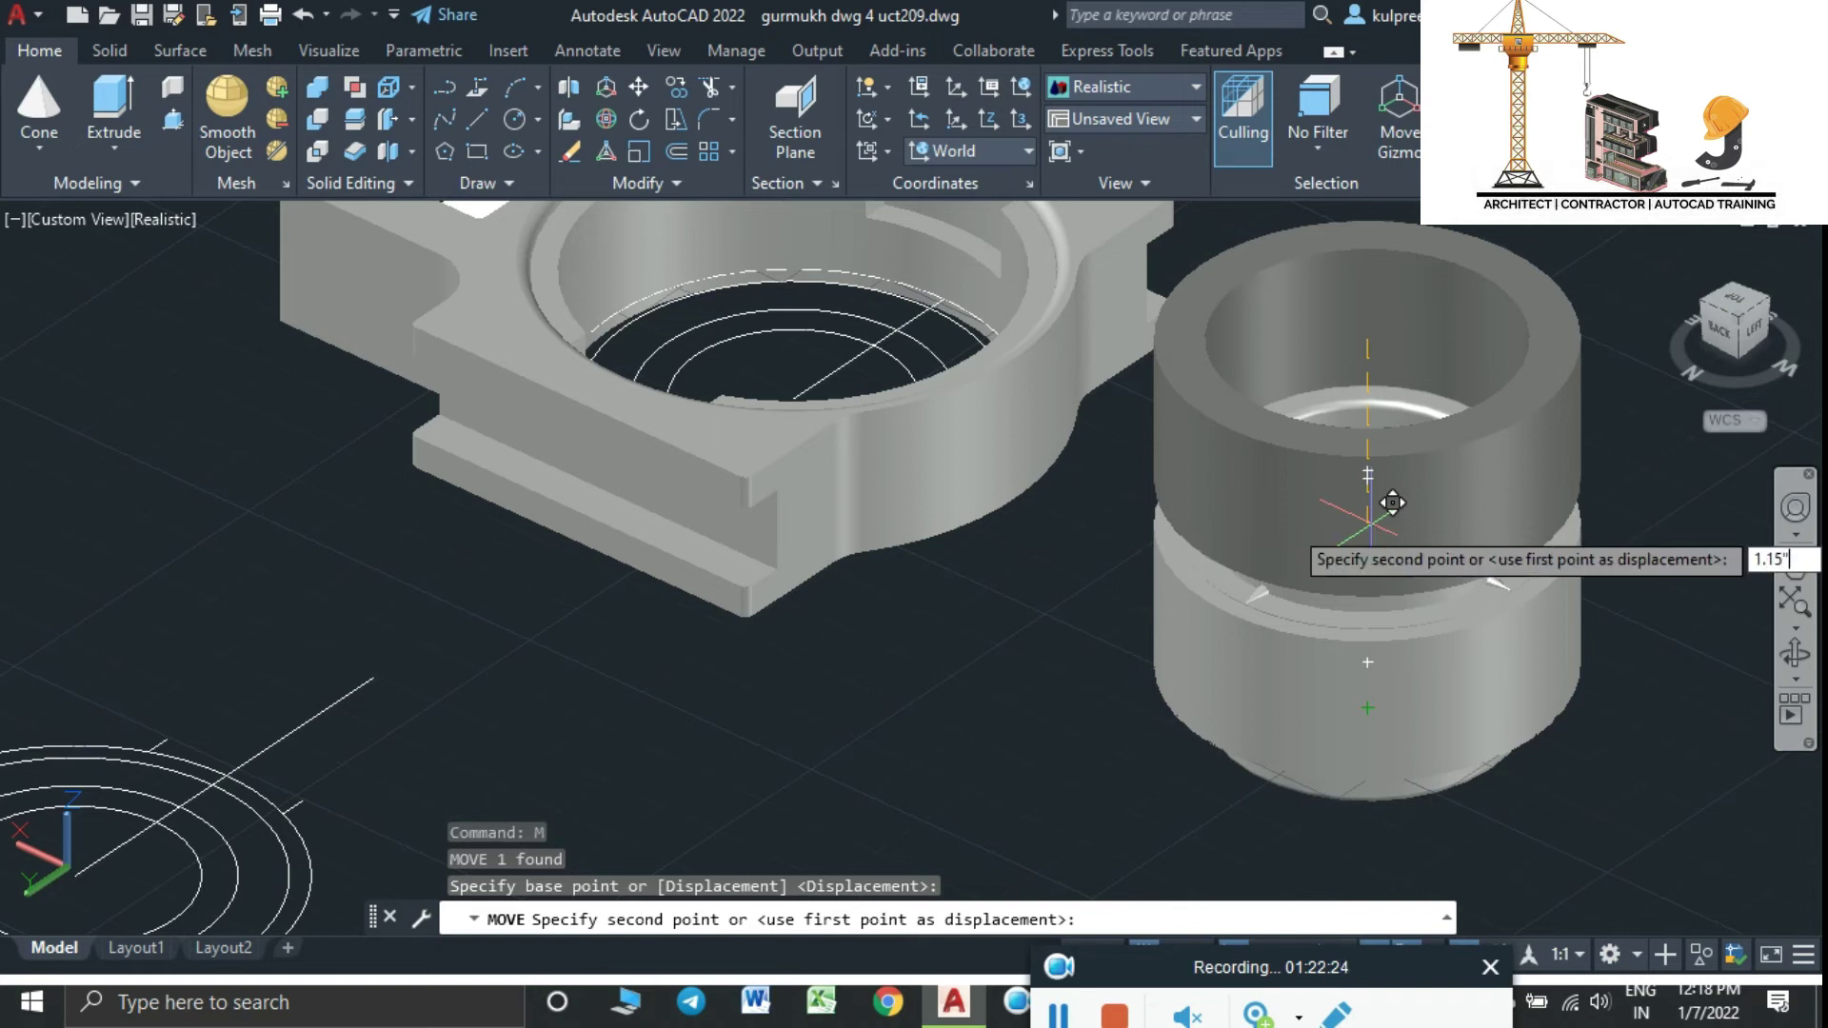
key(Return)
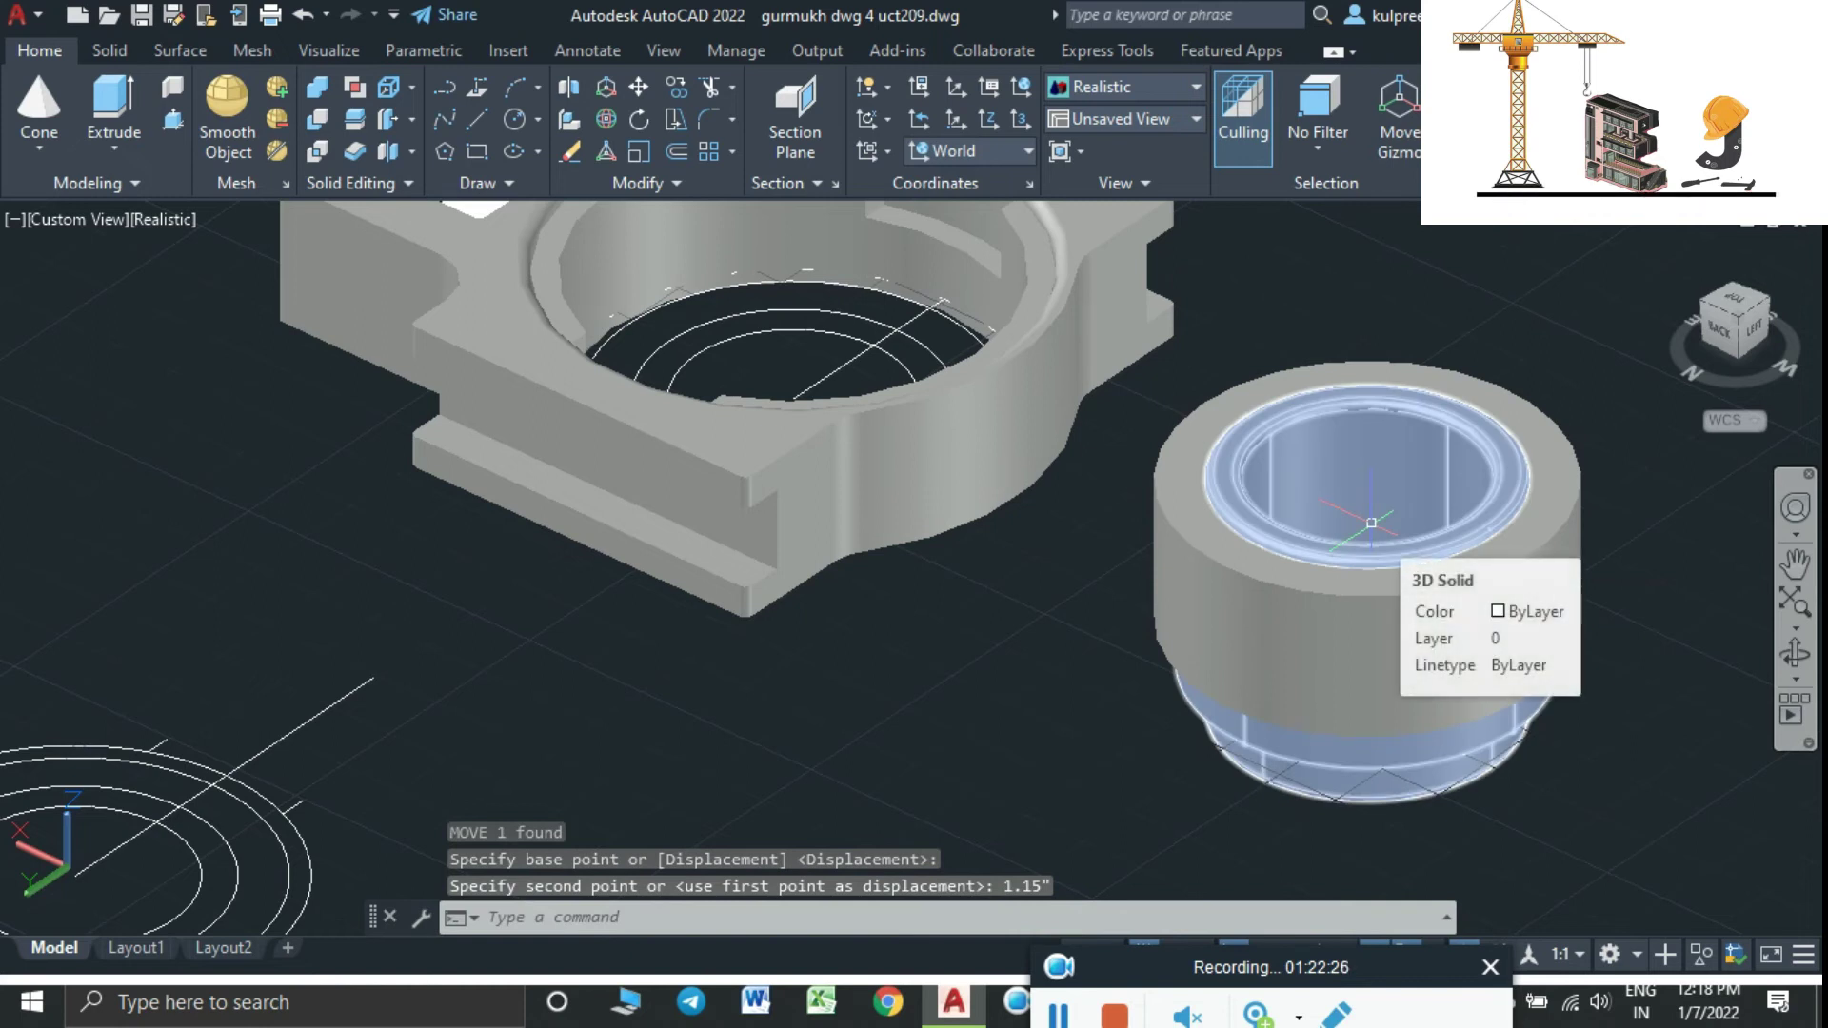
Move the outer cylinder into the lower ring as a trial, then undo it
click(1381, 682)
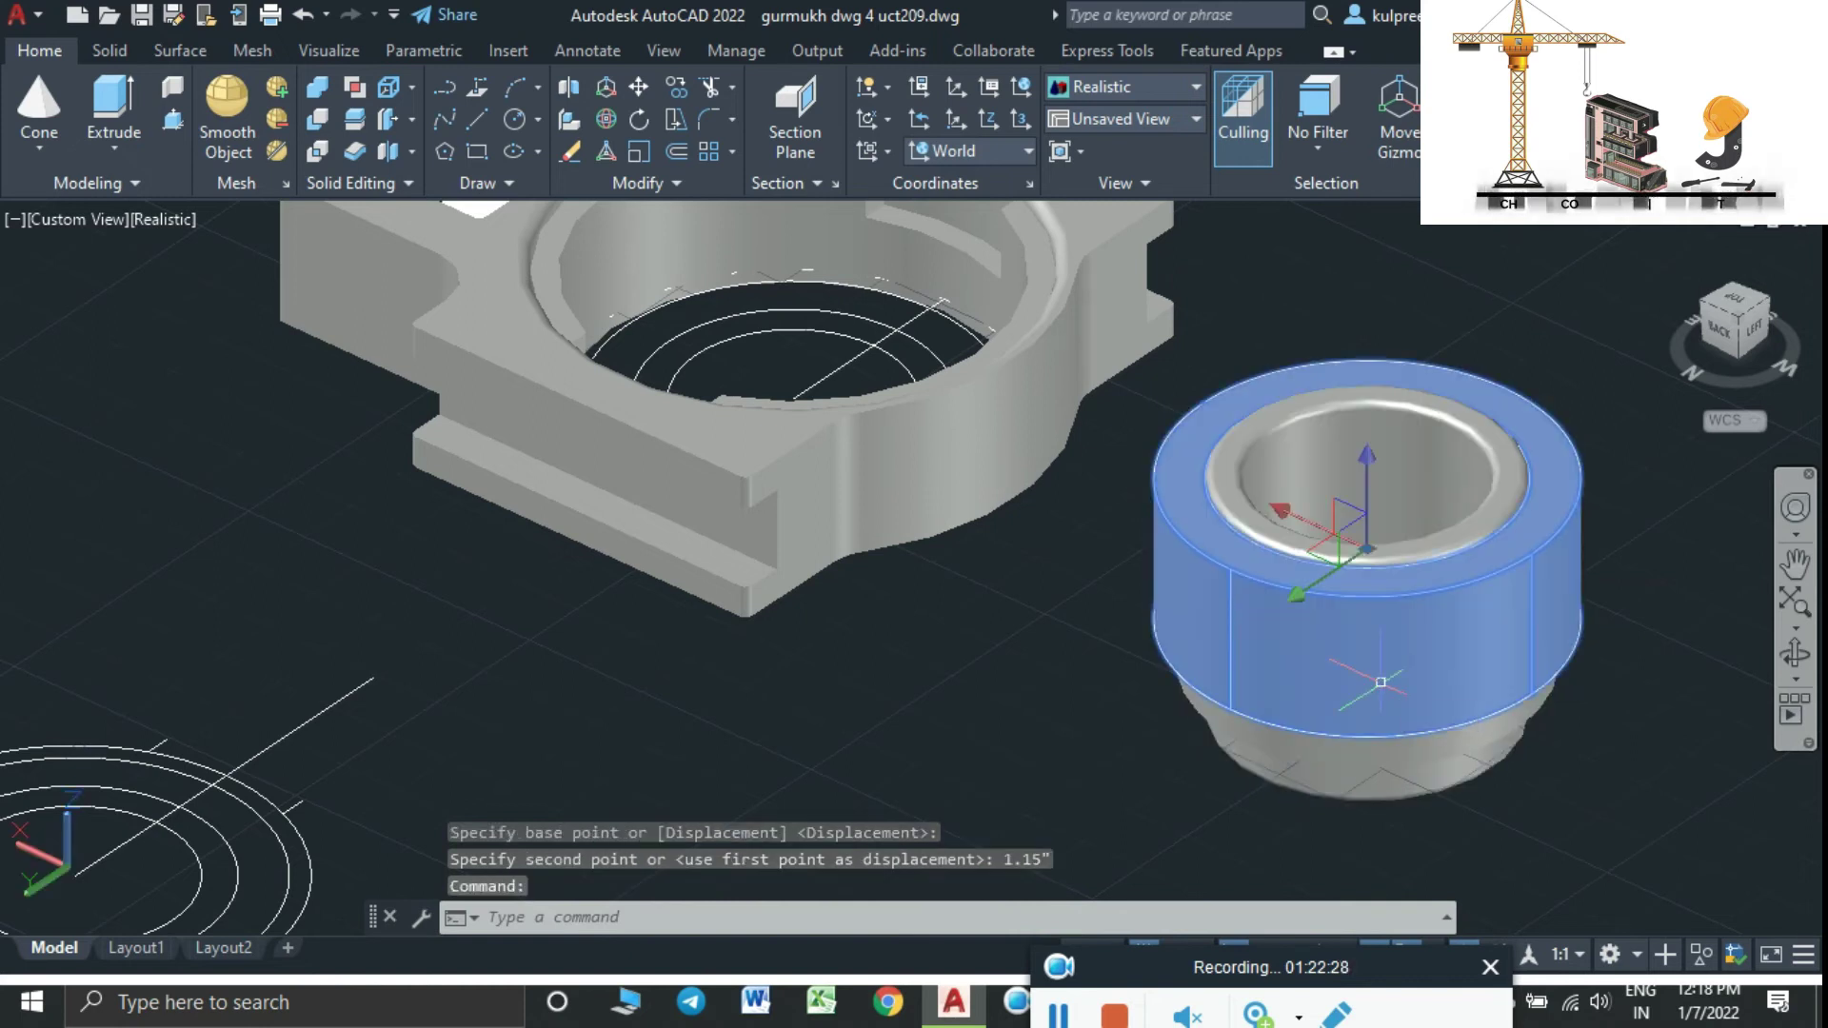
text(M)
key(Return)
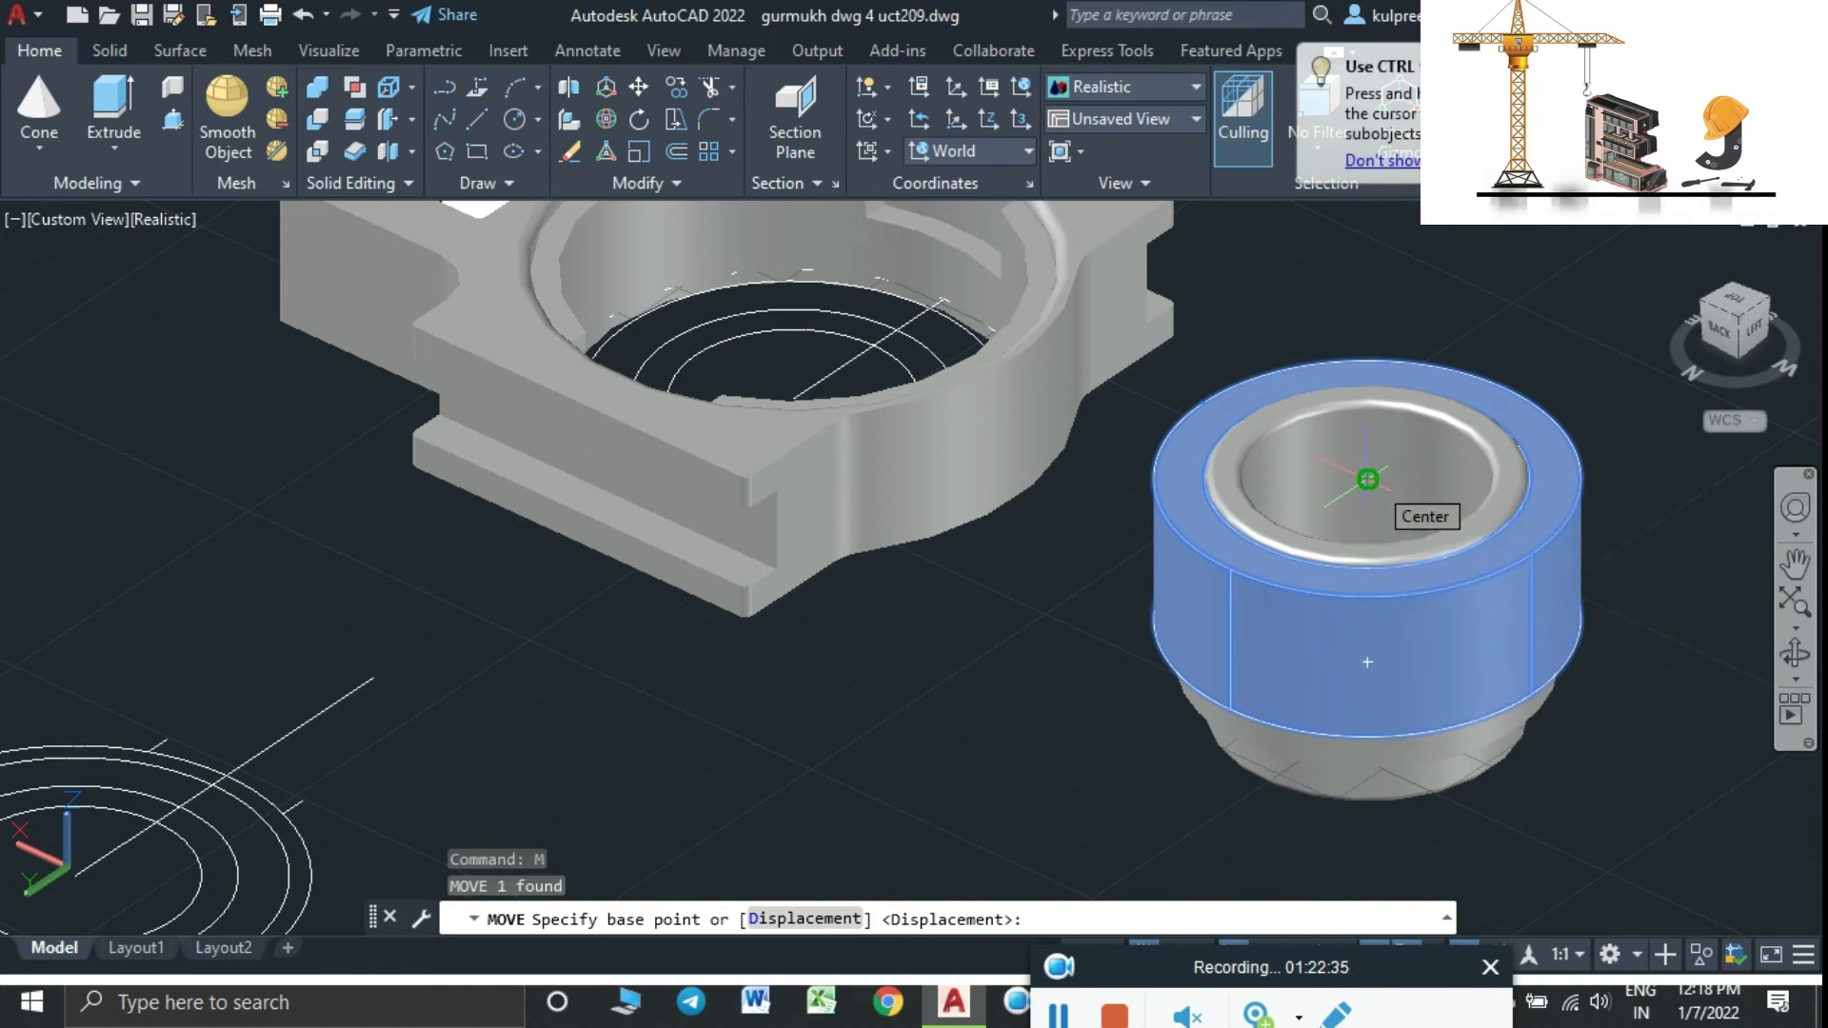
click(1368, 479)
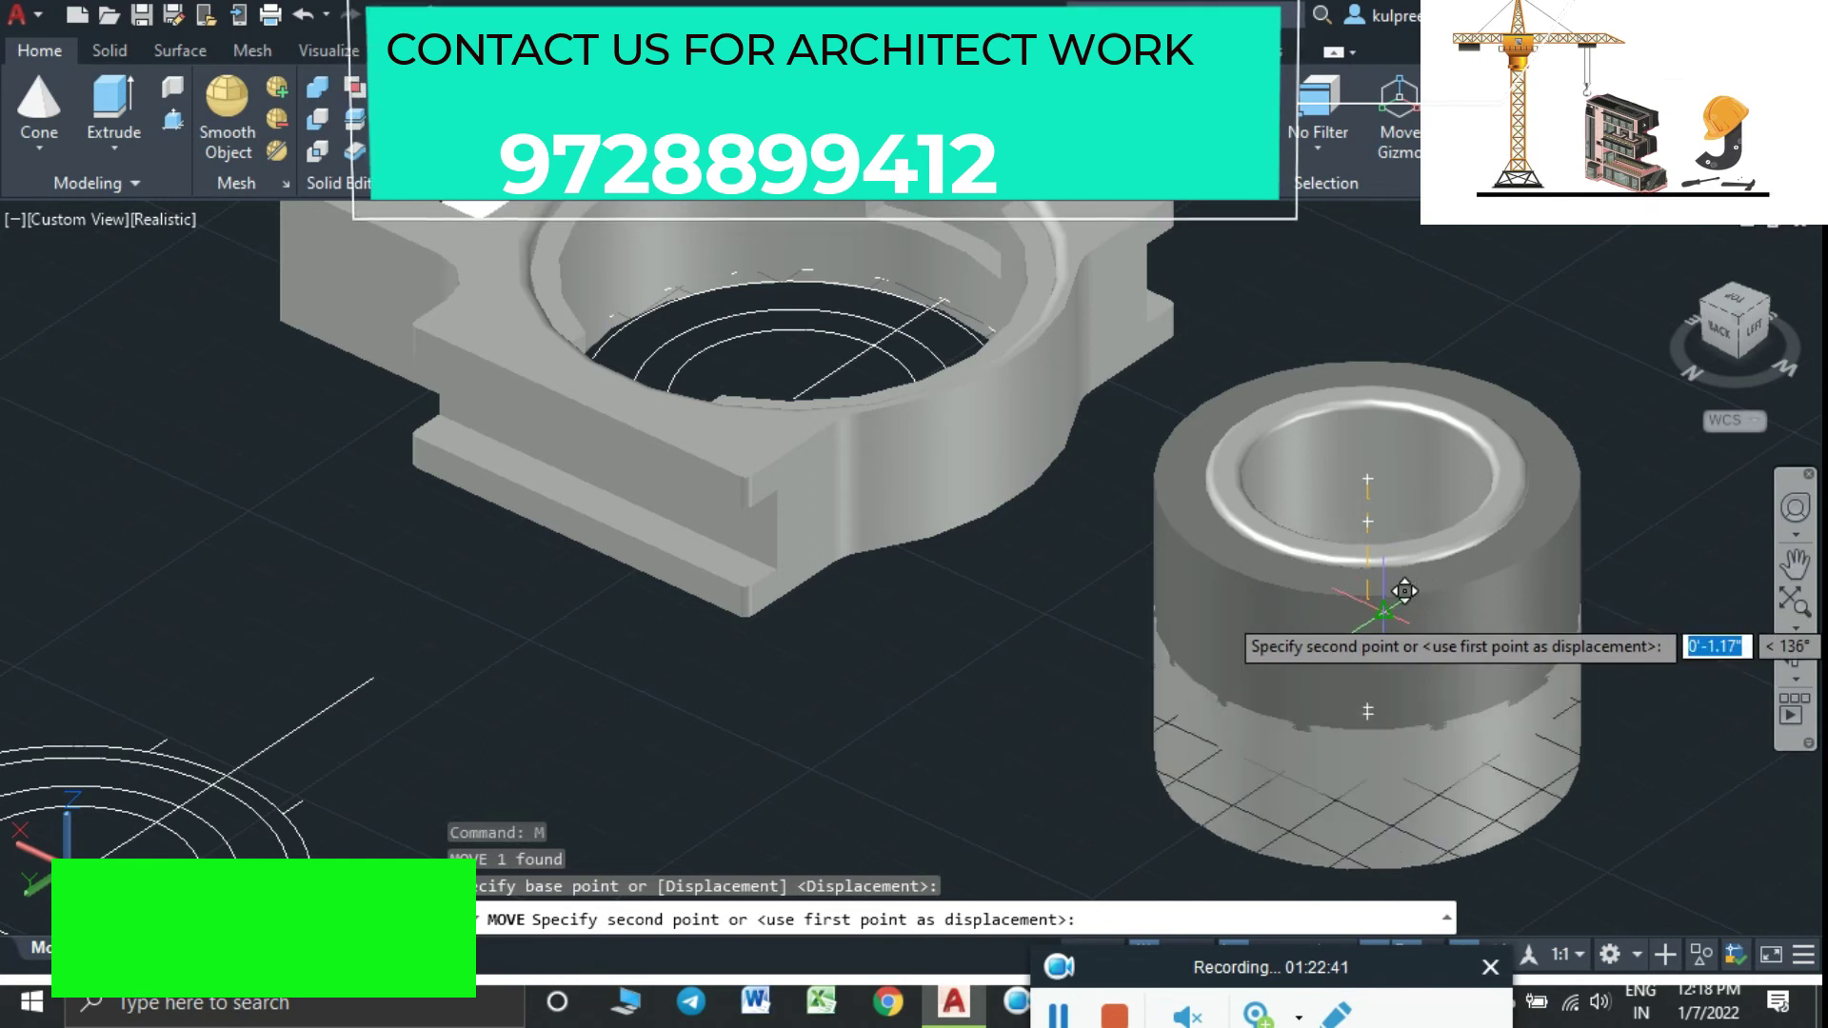
click(1383, 610)
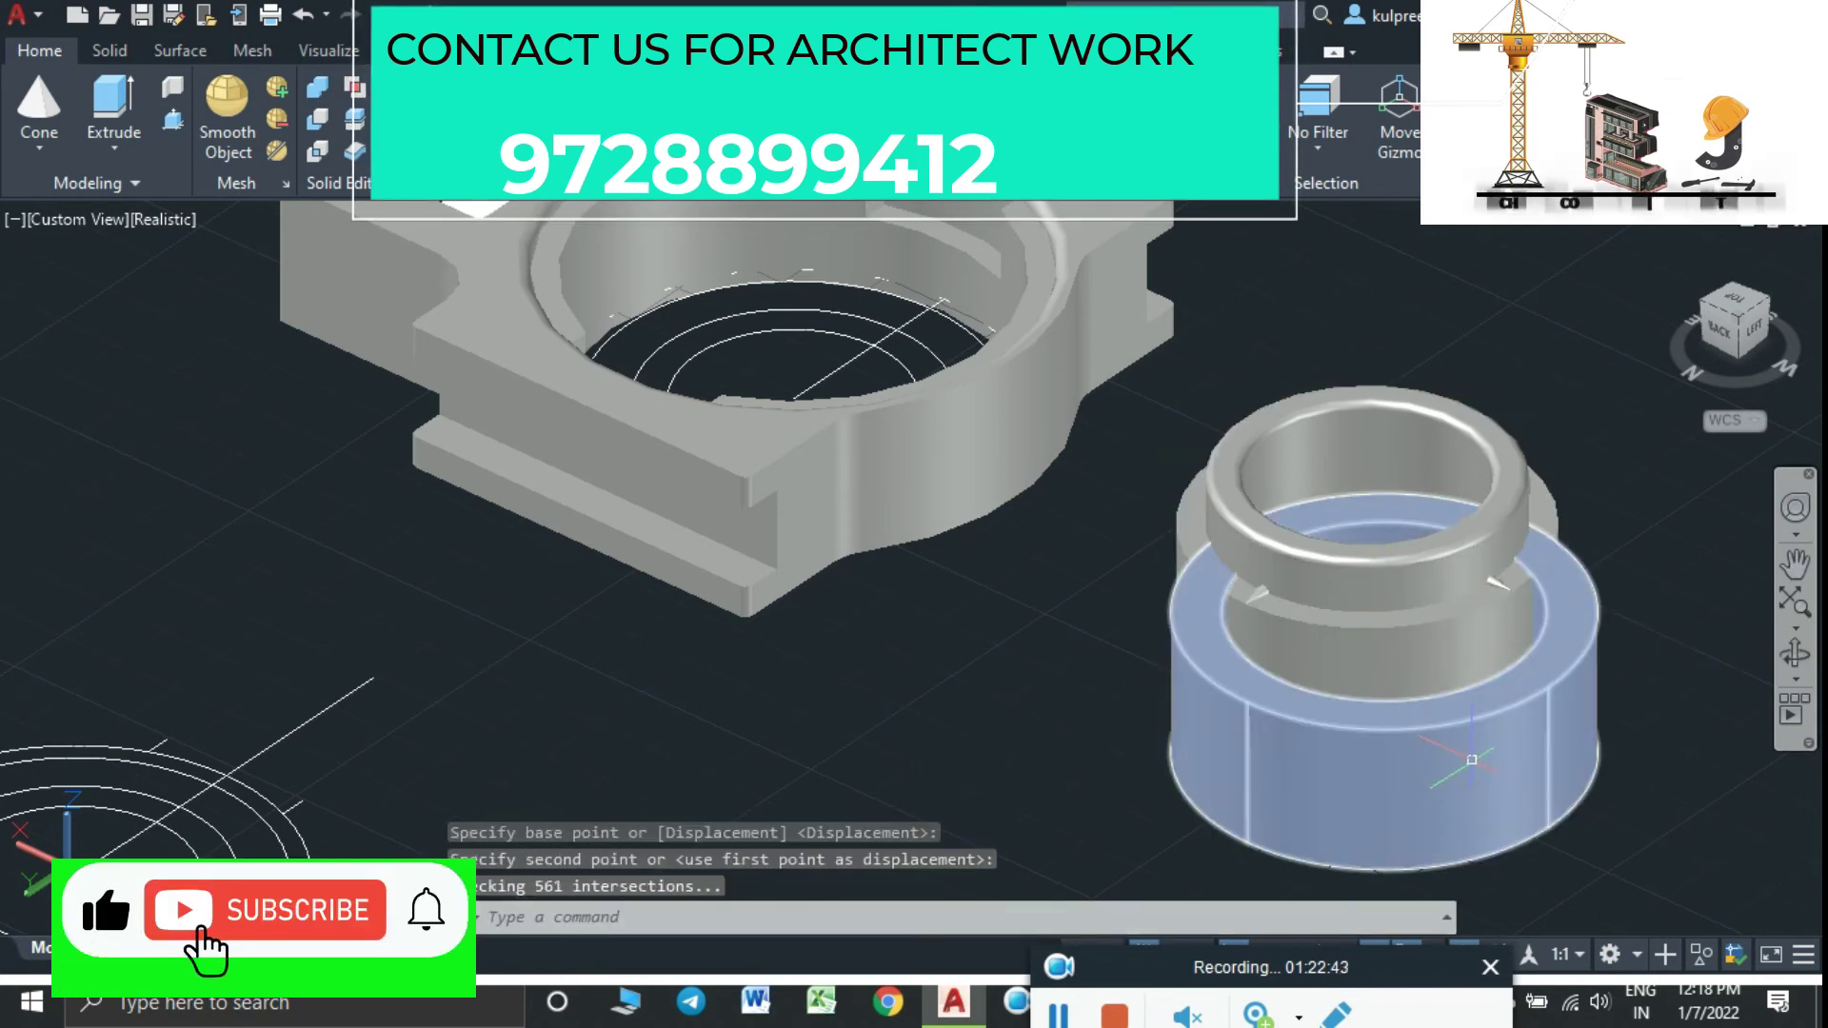
key(ctrl+z)
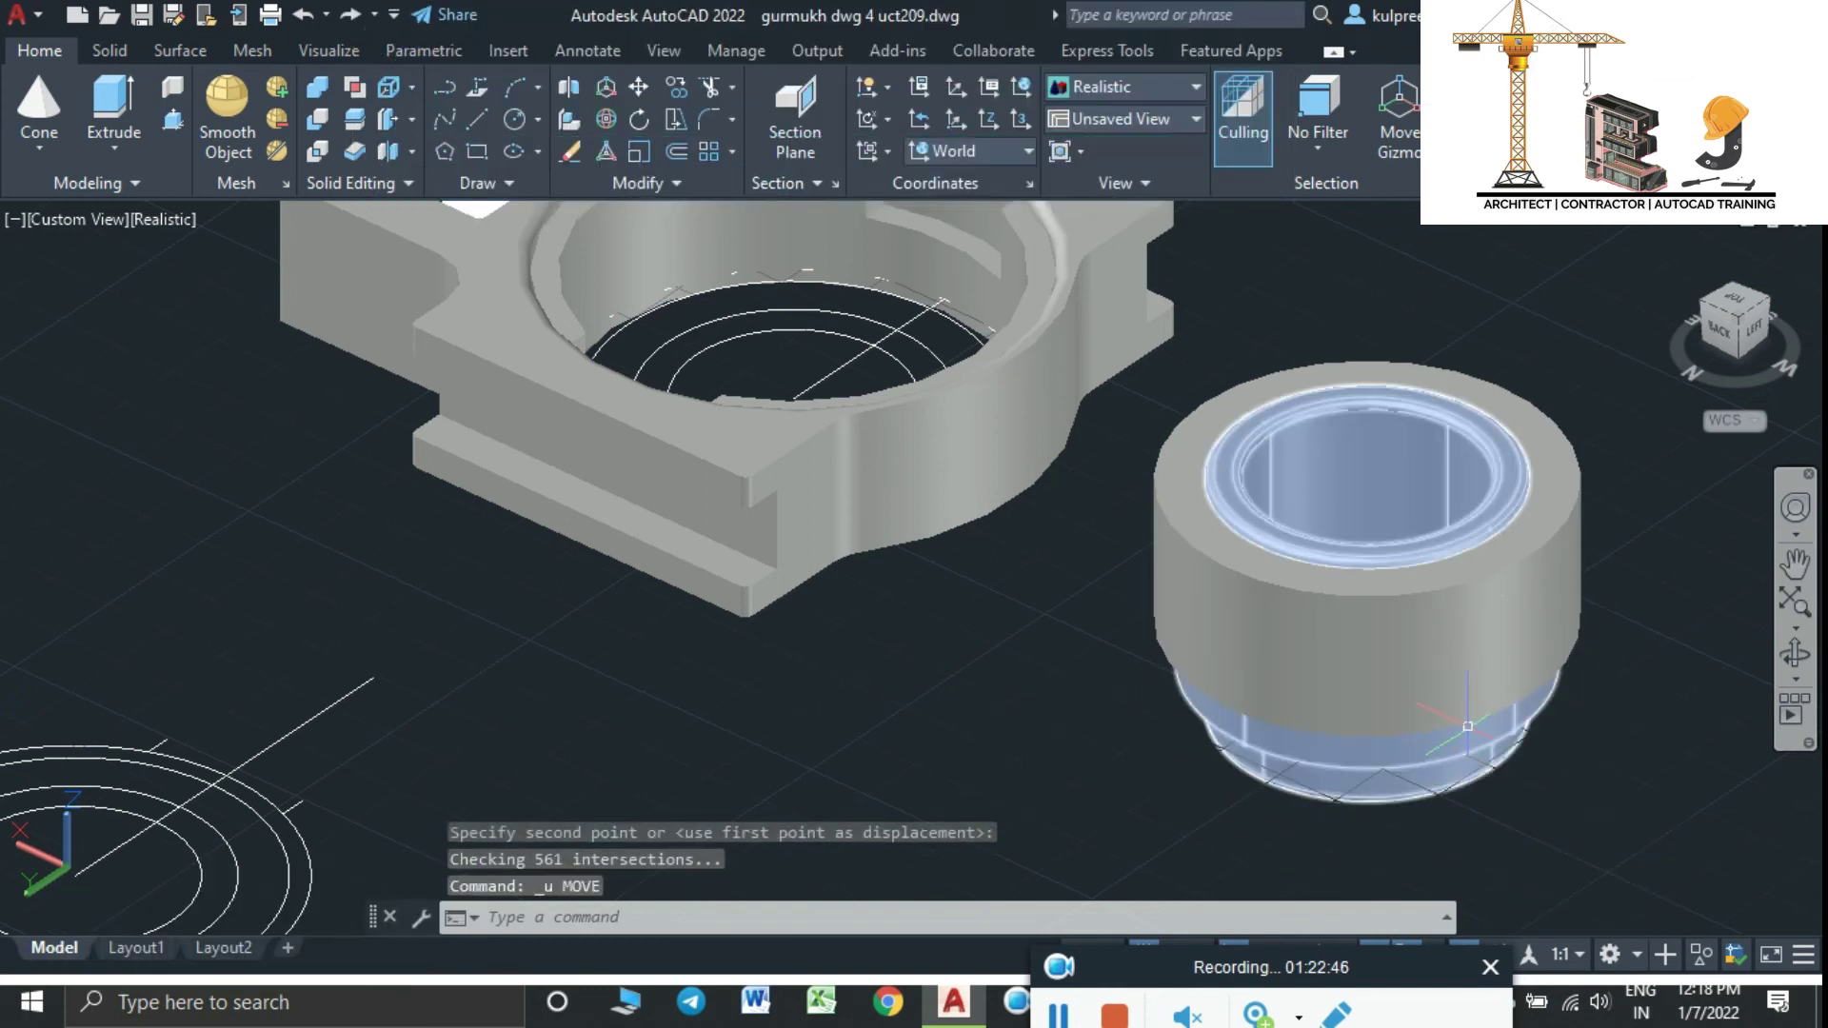
mouse_move(1466, 641)
shift+middle_down()
mouse_move(1480, 495)
mouse_move(1363, 747)
mouse_move(1285, 816)
mouse_move(1264, 905)
mouse_move(1204, 969)
shift+middle_up()
Switch the viewport to 2D Wireframe and orbit to a higher view of the rings
scroll(1483, 542, up, 3)
scroll(1482, 542, up, 2)
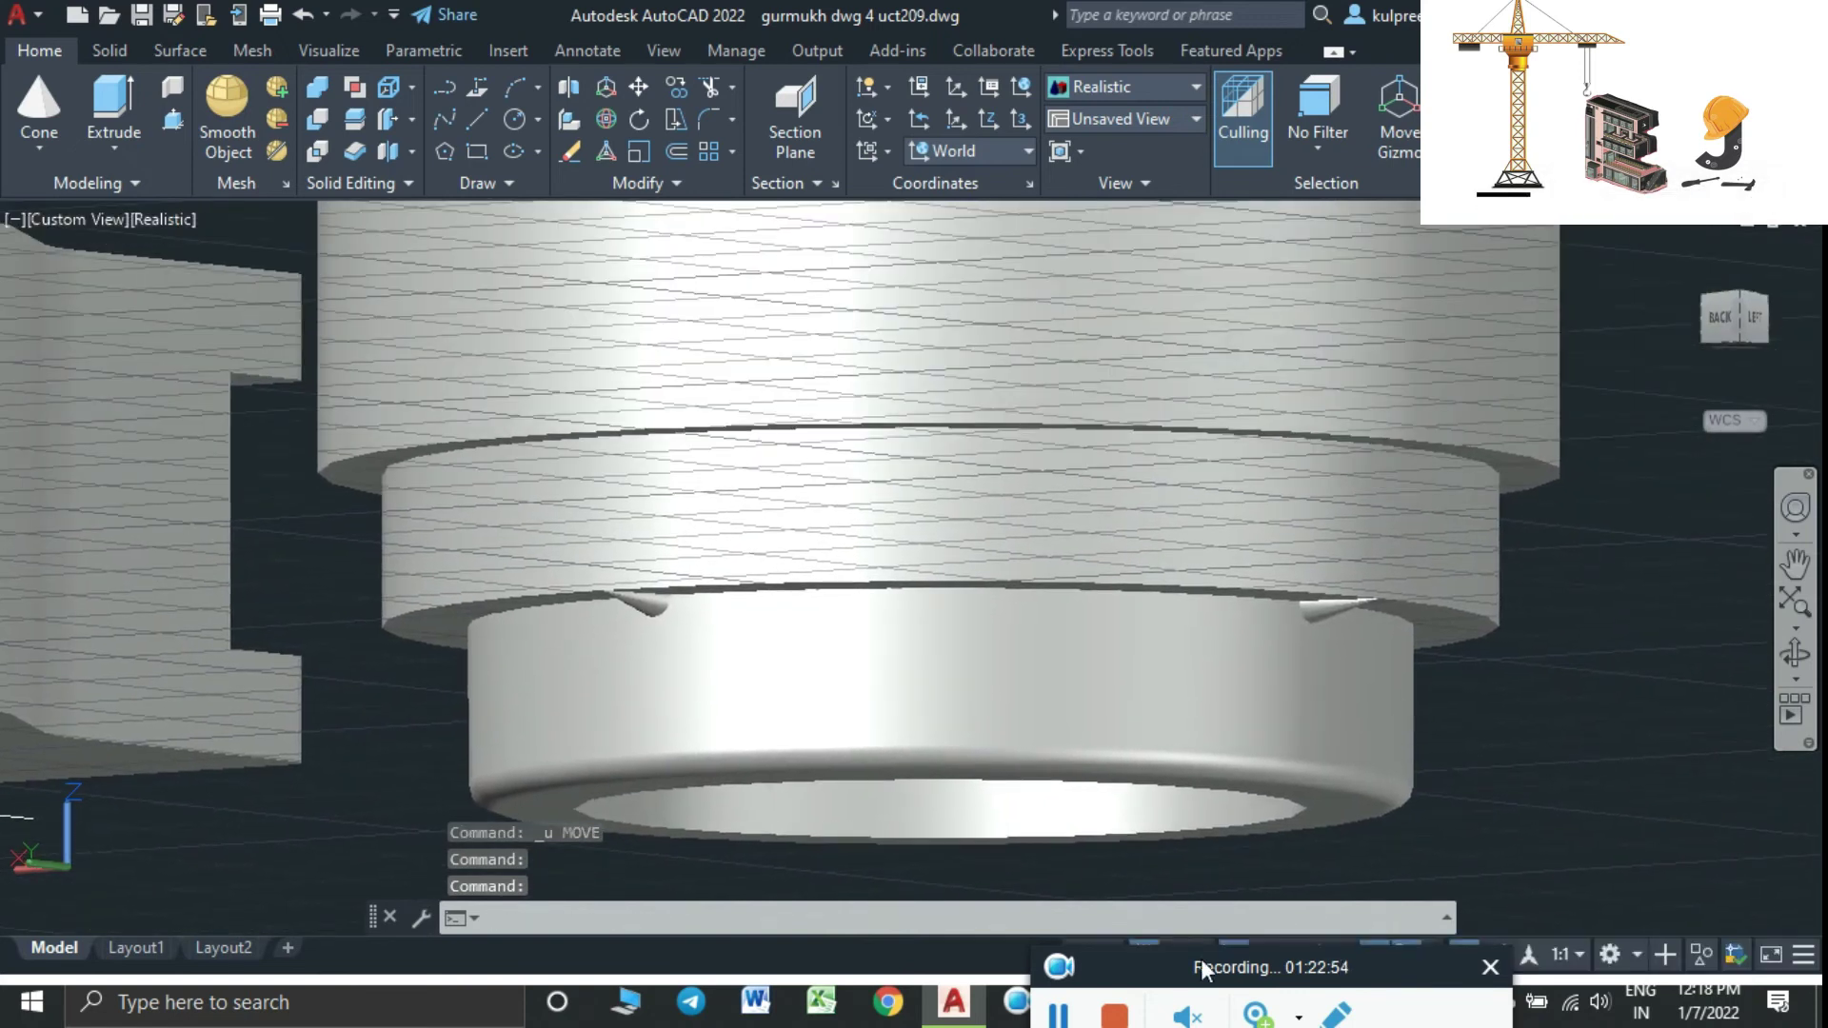
click(170, 221)
click(248, 285)
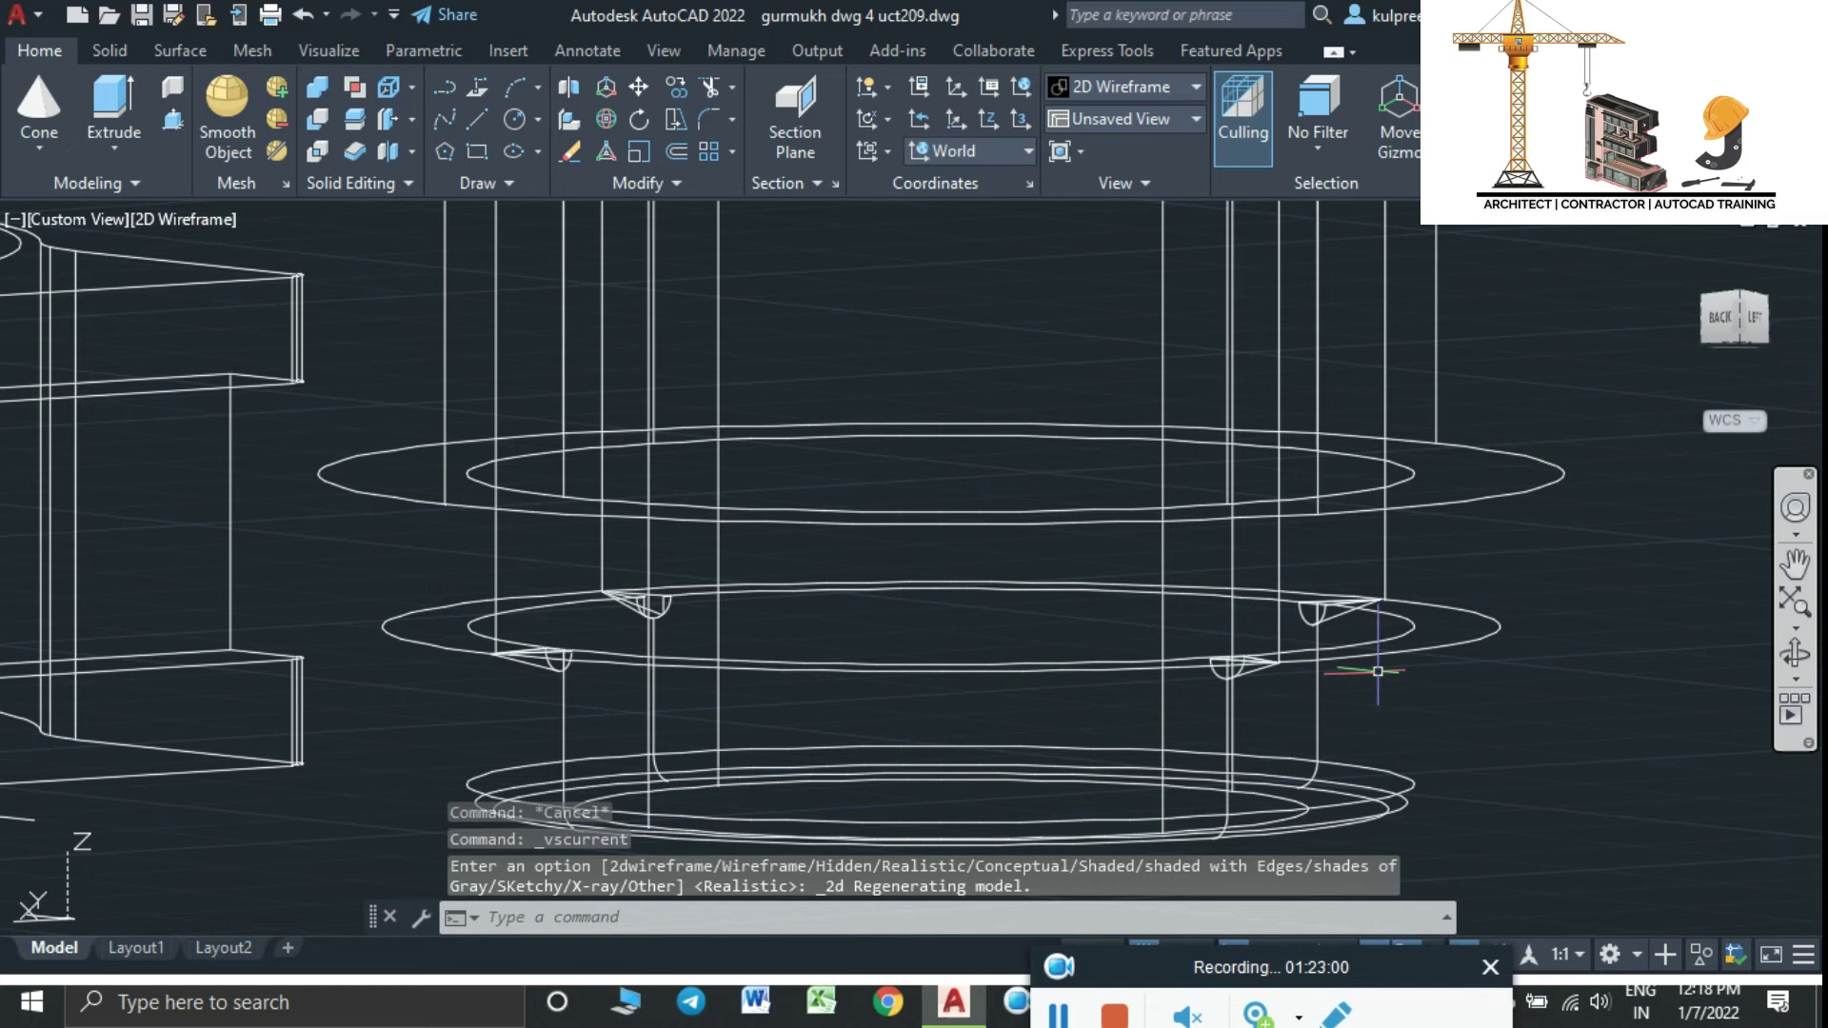
mouse_move(1377, 670)
shift+middle_down()
mouse_move(1371, 620)
mouse_move(1386, 681)
shift+middle_up()
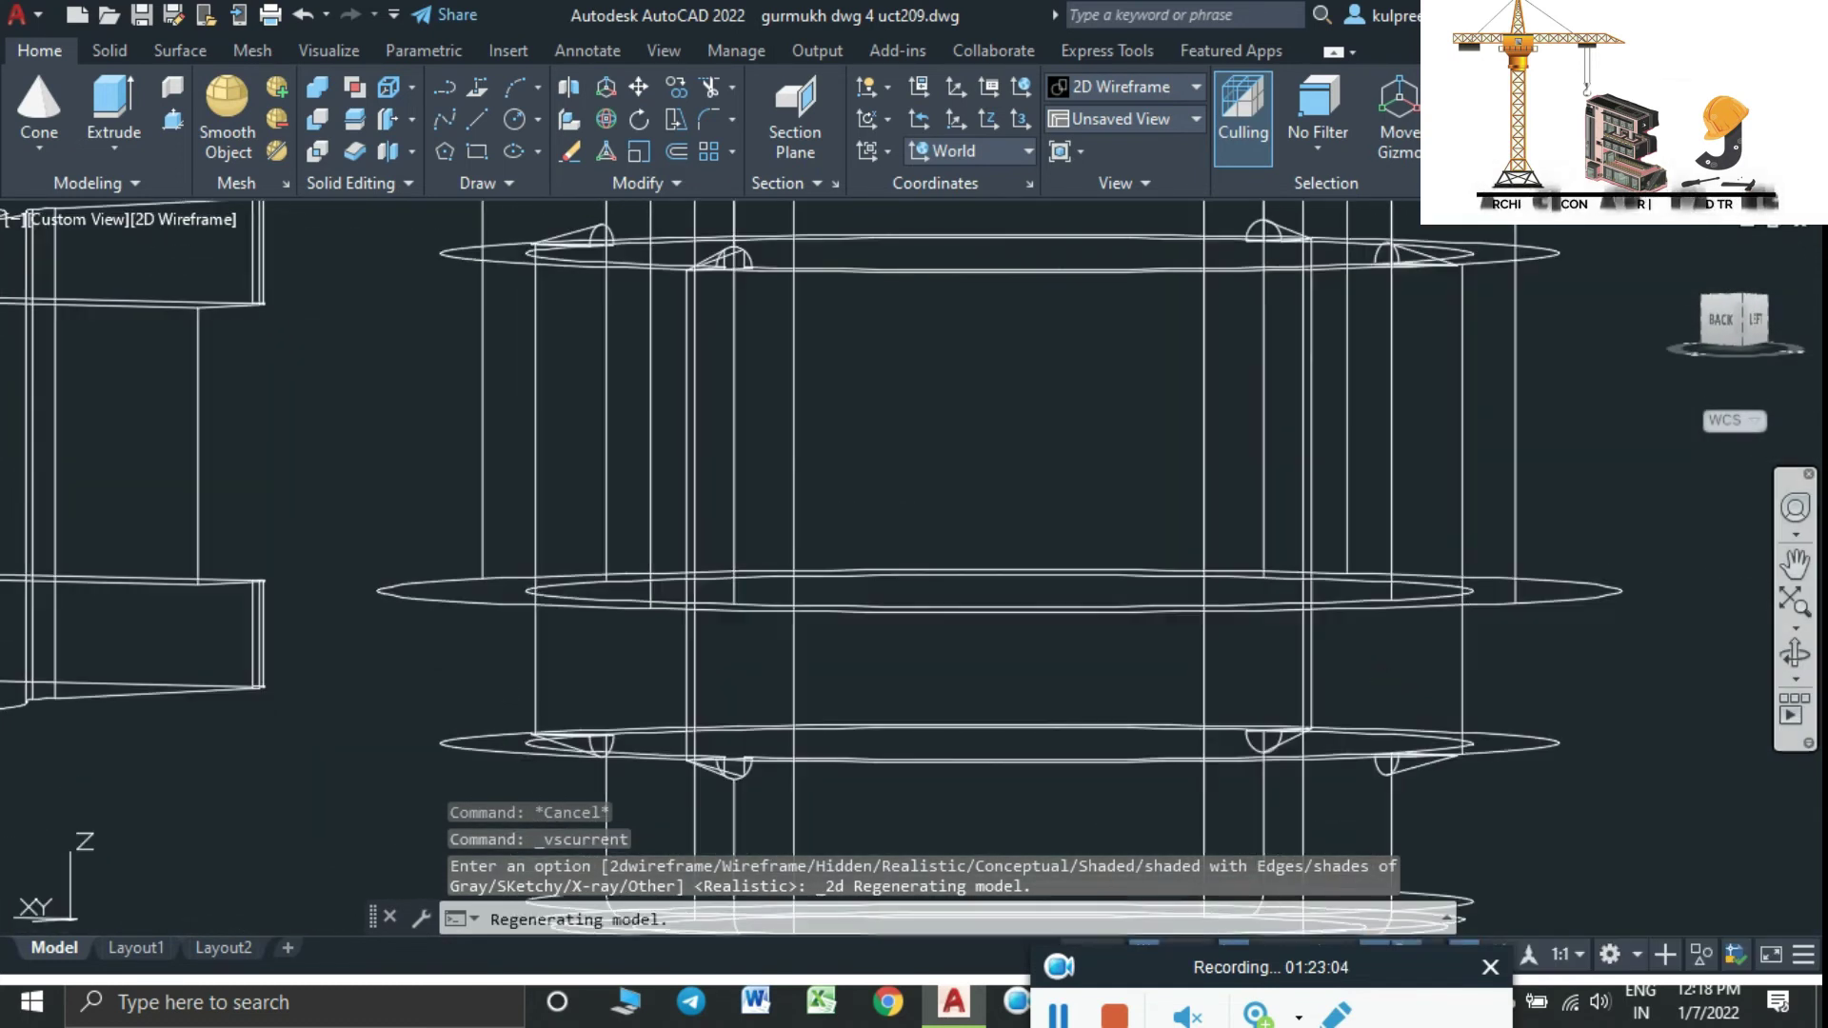
scroll(1422, 654, up, 2)
scroll(1462, 648, up, 3)
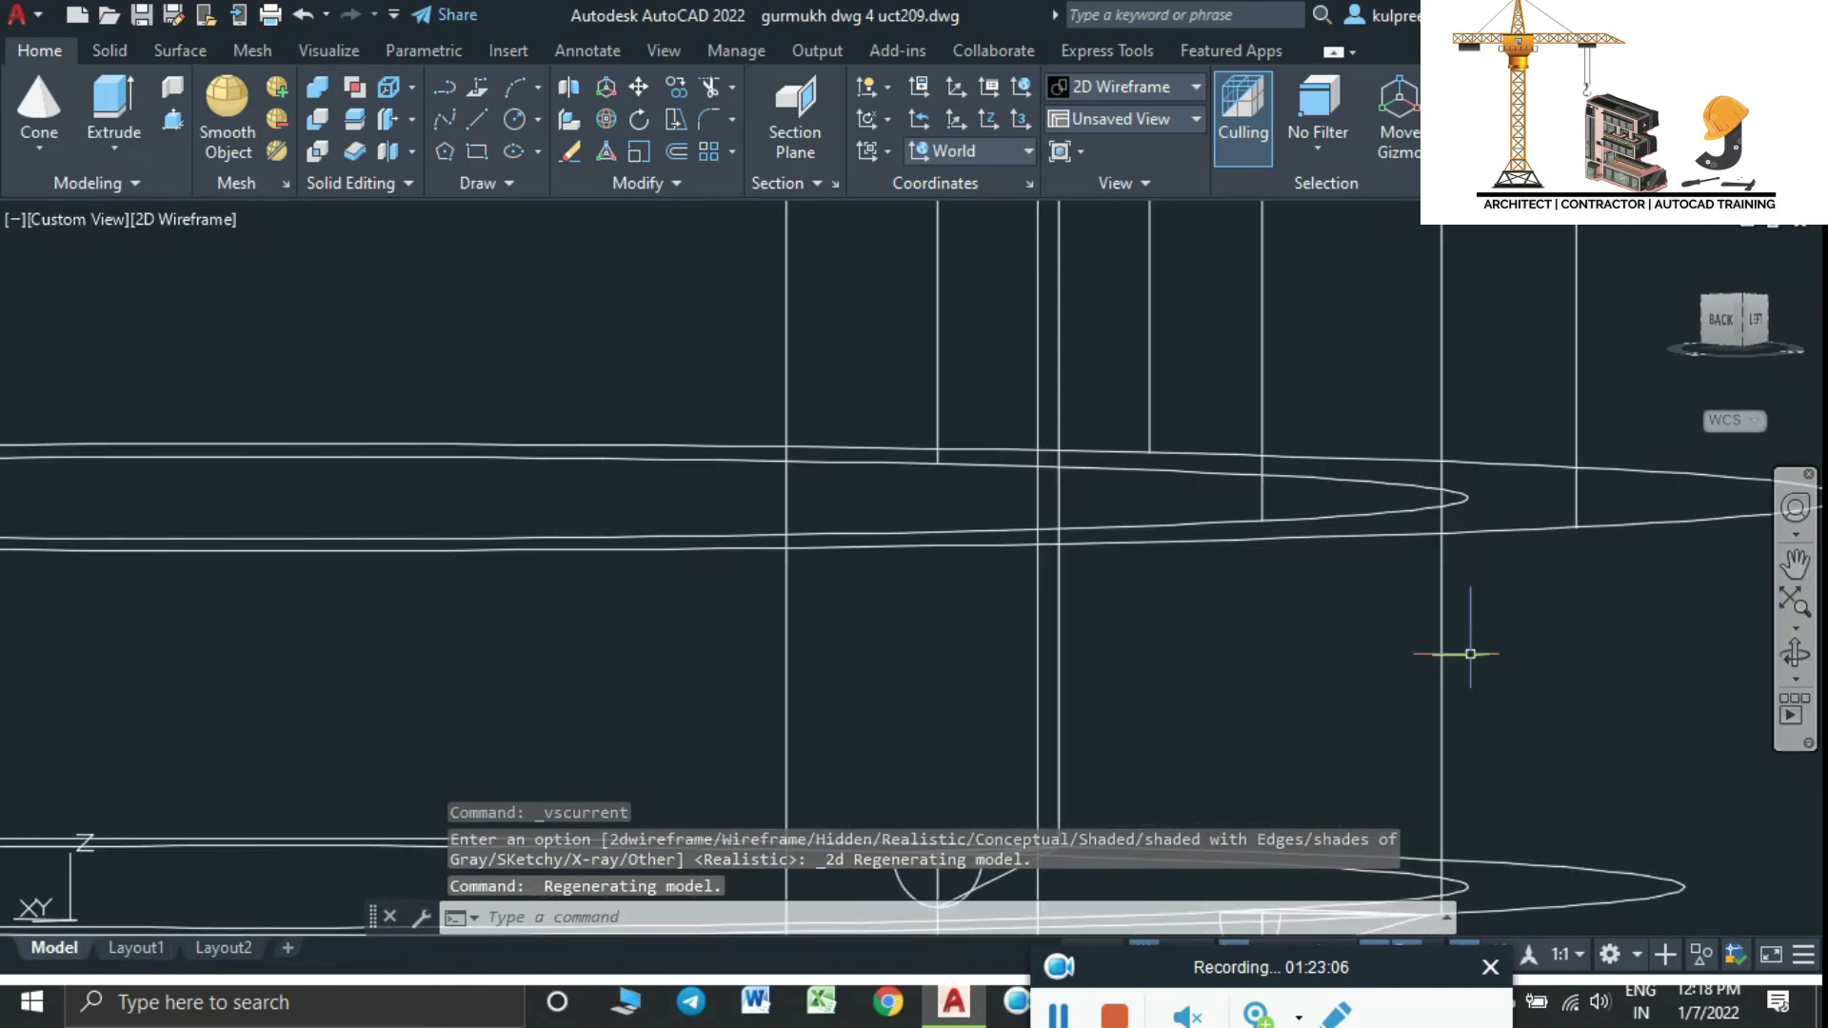
mouse_move(1472, 654)
middle_down()
mouse_move(1397, 529)
mouse_move(1379, 699)
mouse_move(1295, 776)
middle_up()
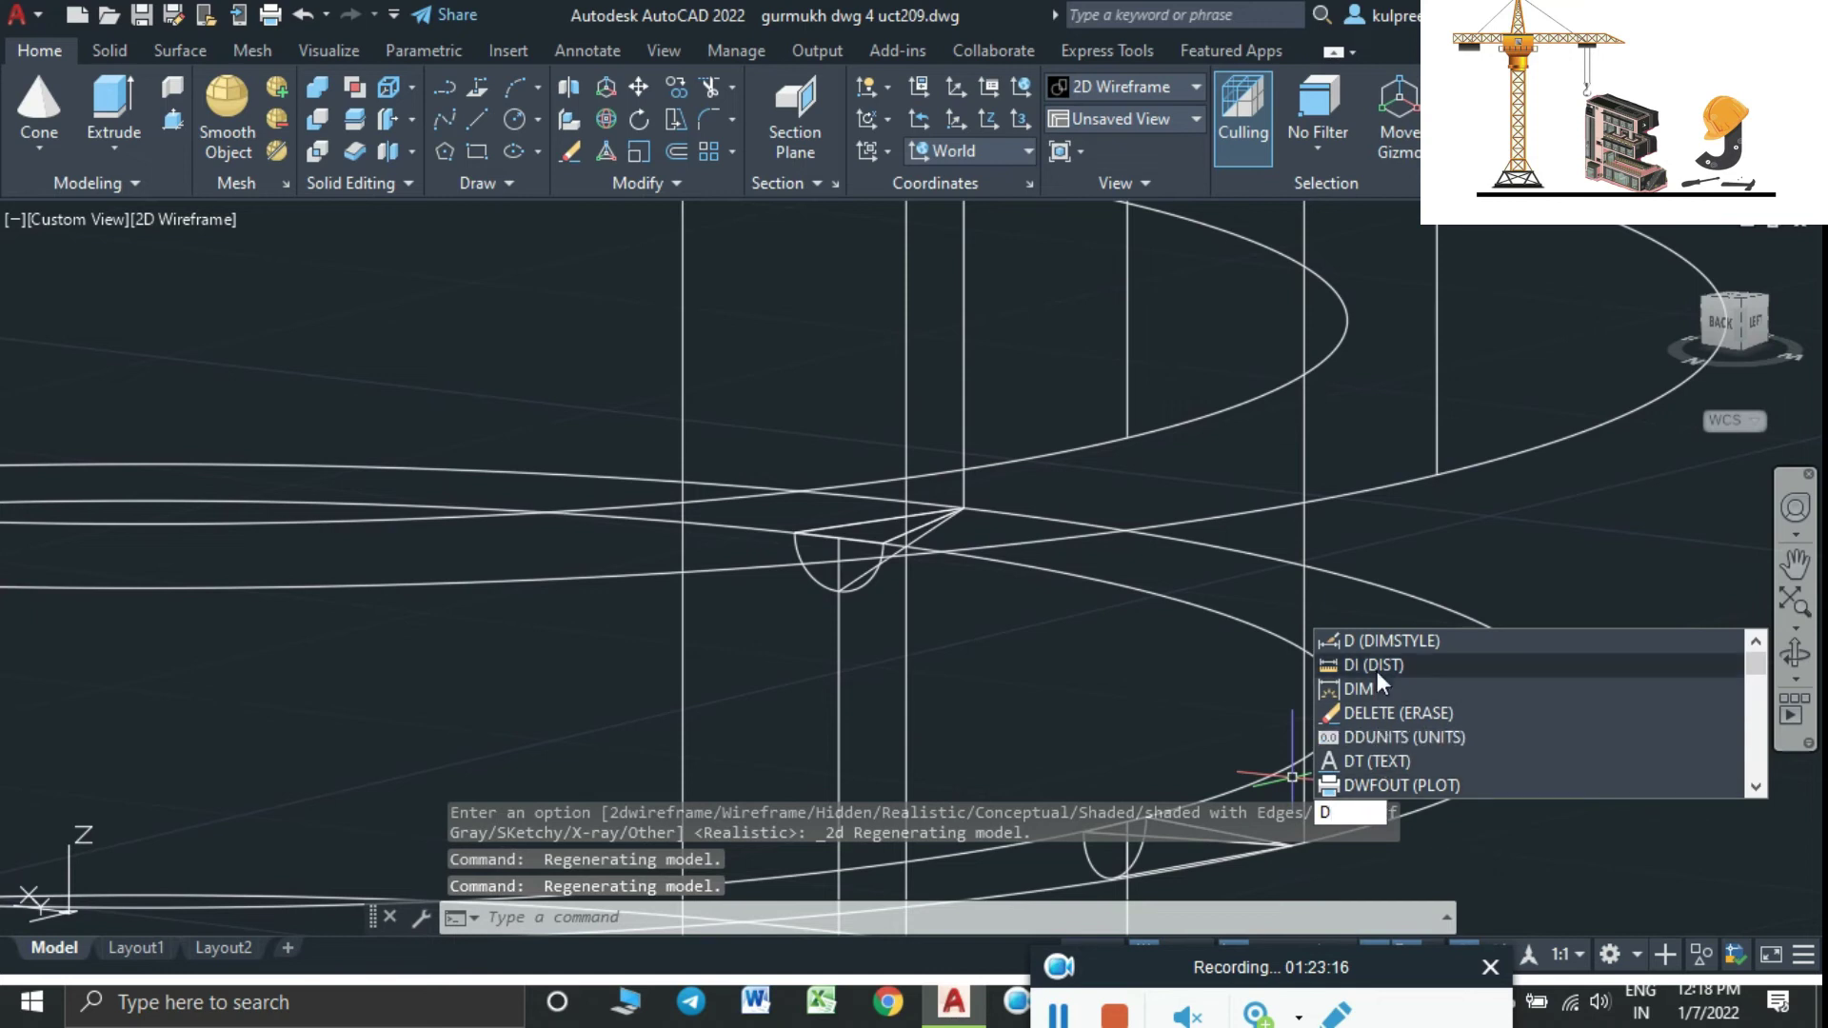
Start a distance measurement on the ring stack, then cancel it
click(1381, 657)
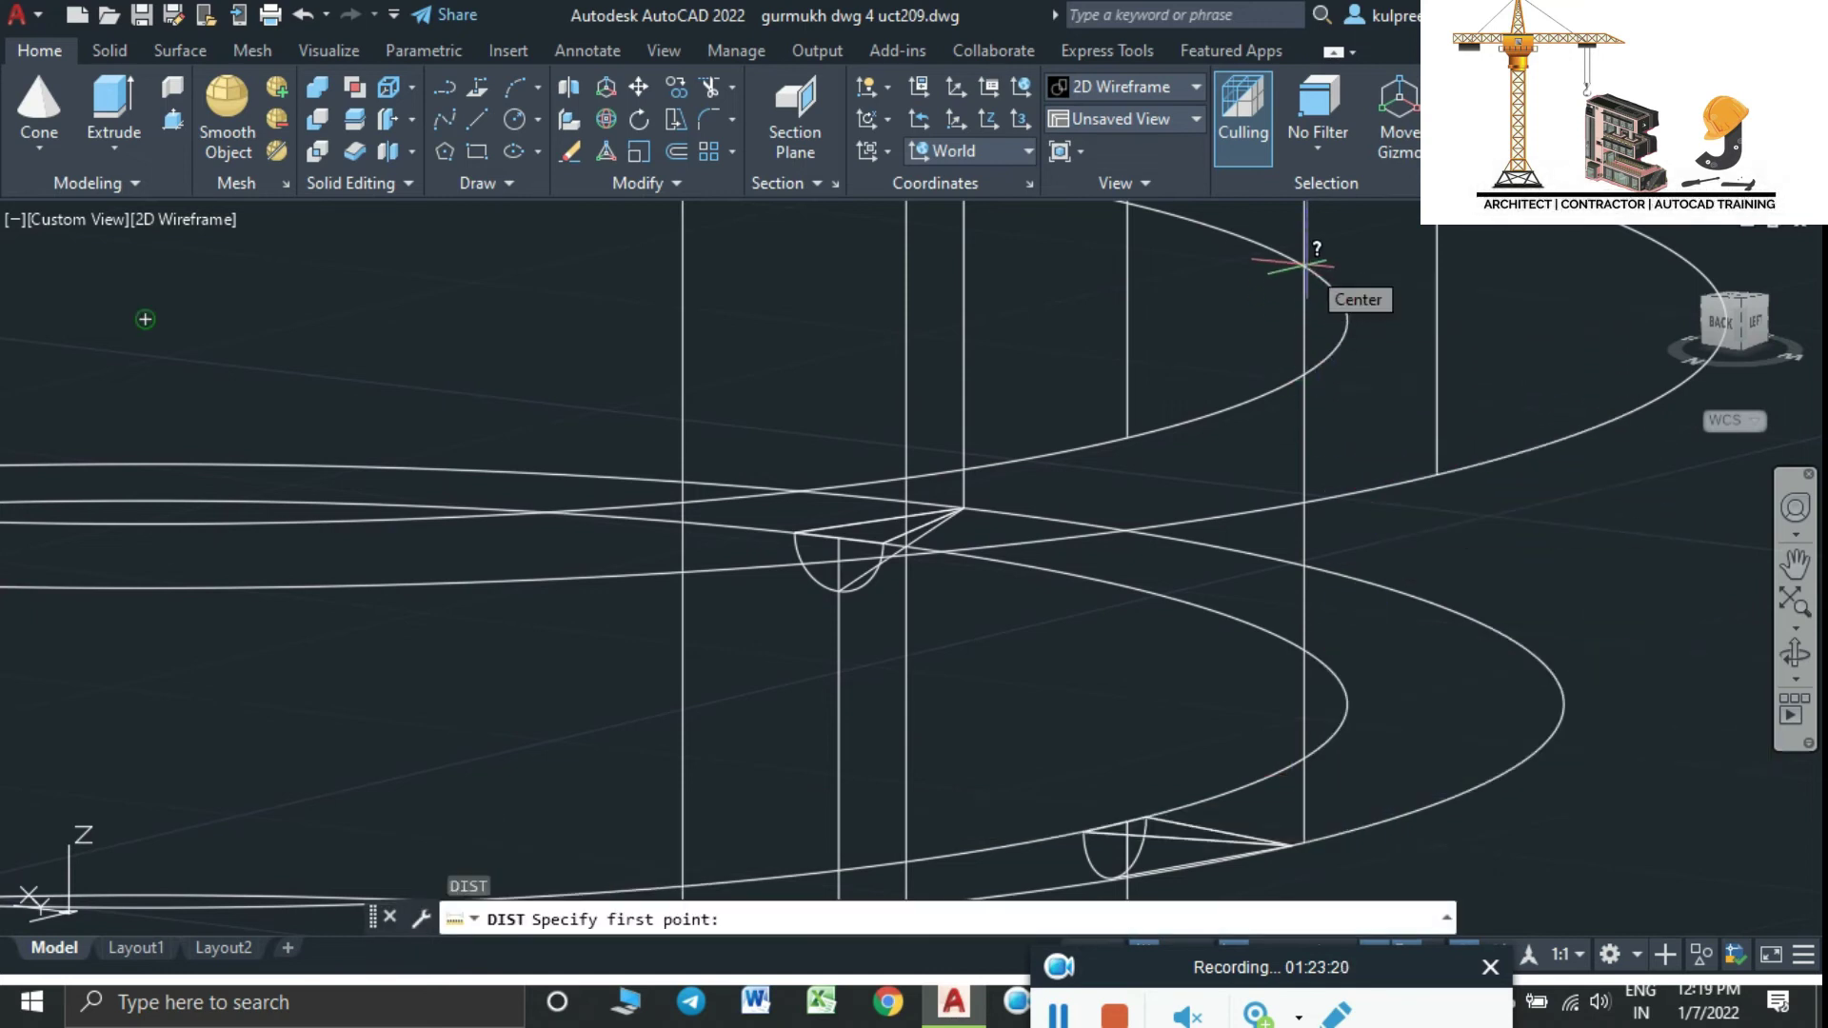
scroll(1336, 471, down, 2)
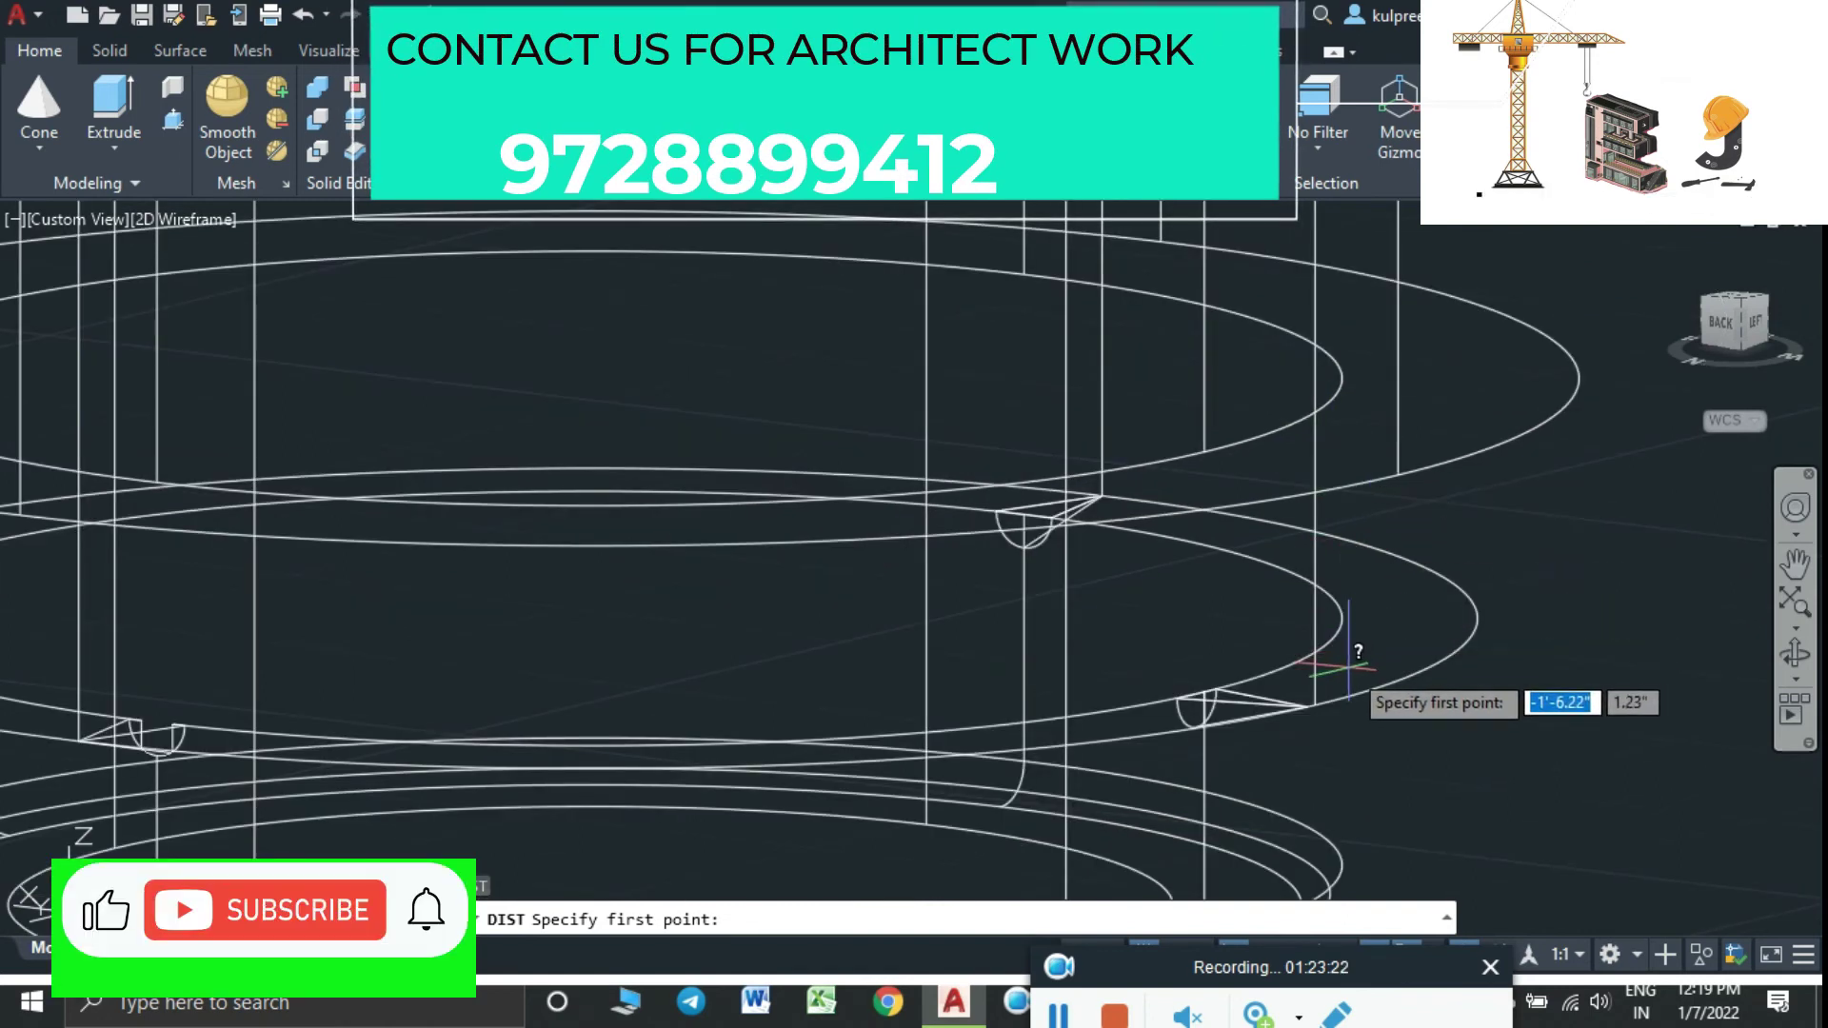
scroll(1348, 663, down, 3)
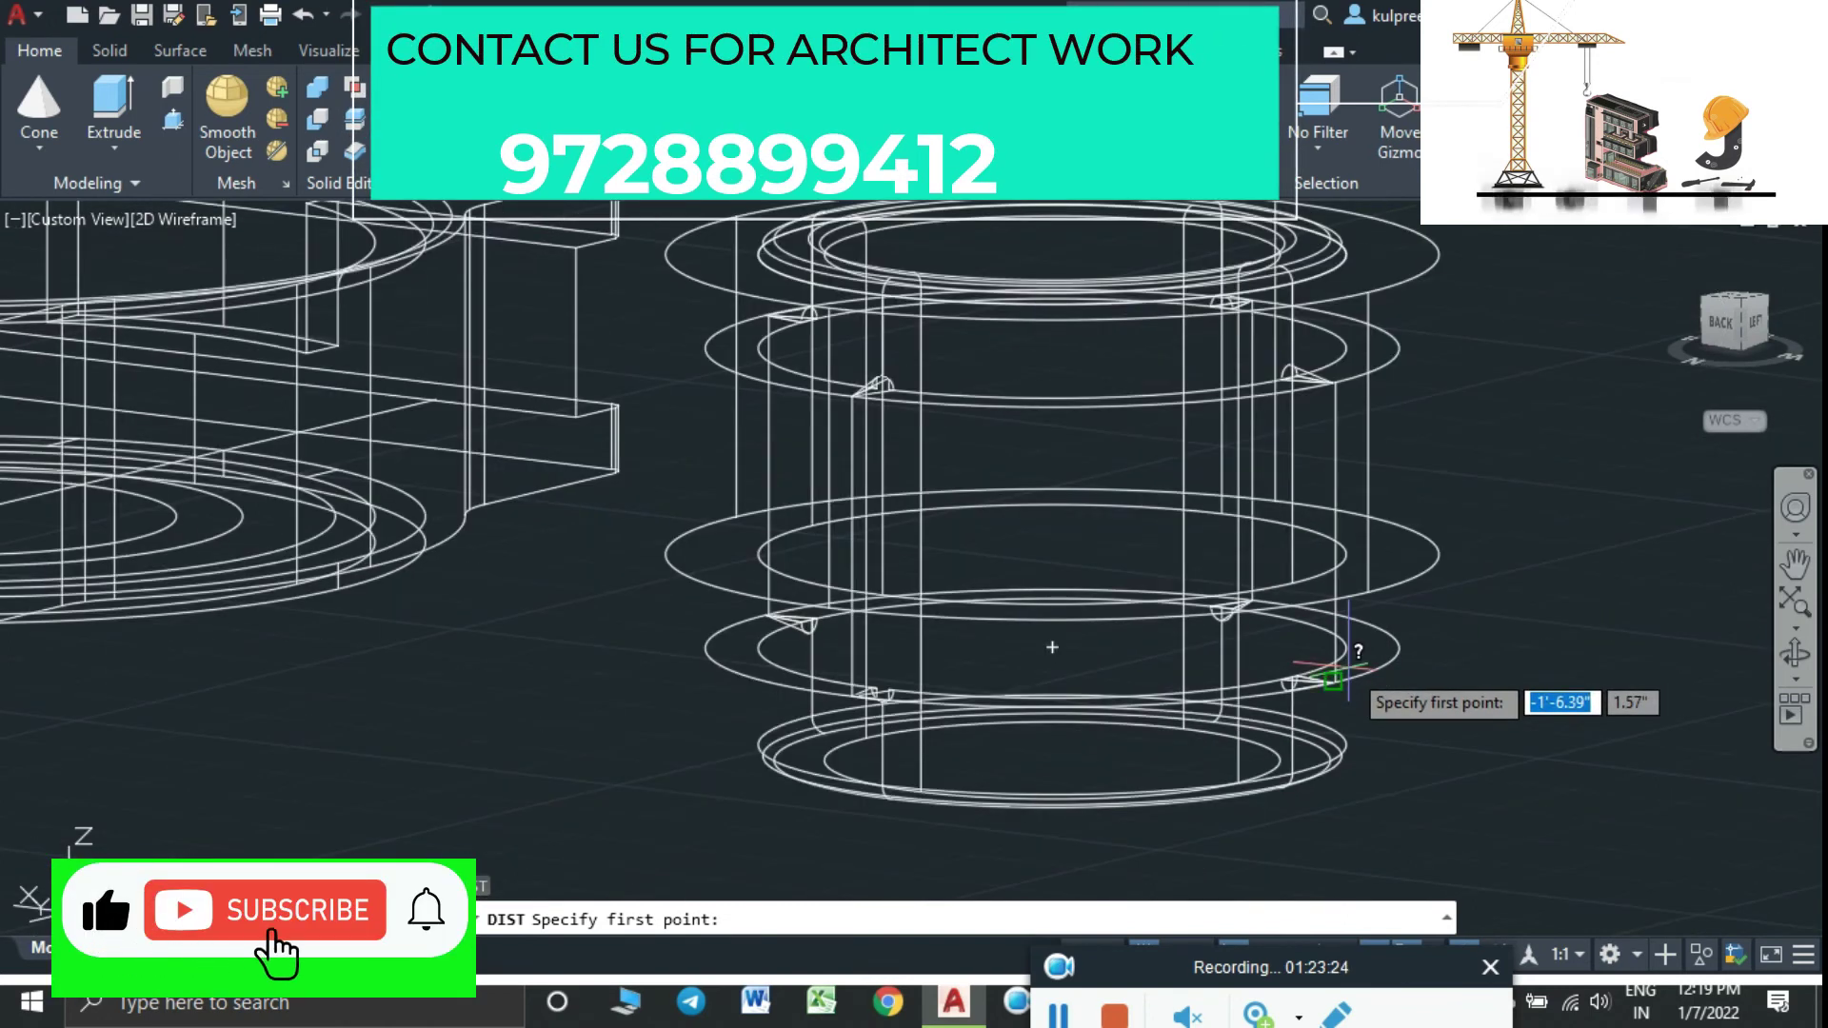
key(Escape)
scroll(1245, 657, down, 2)
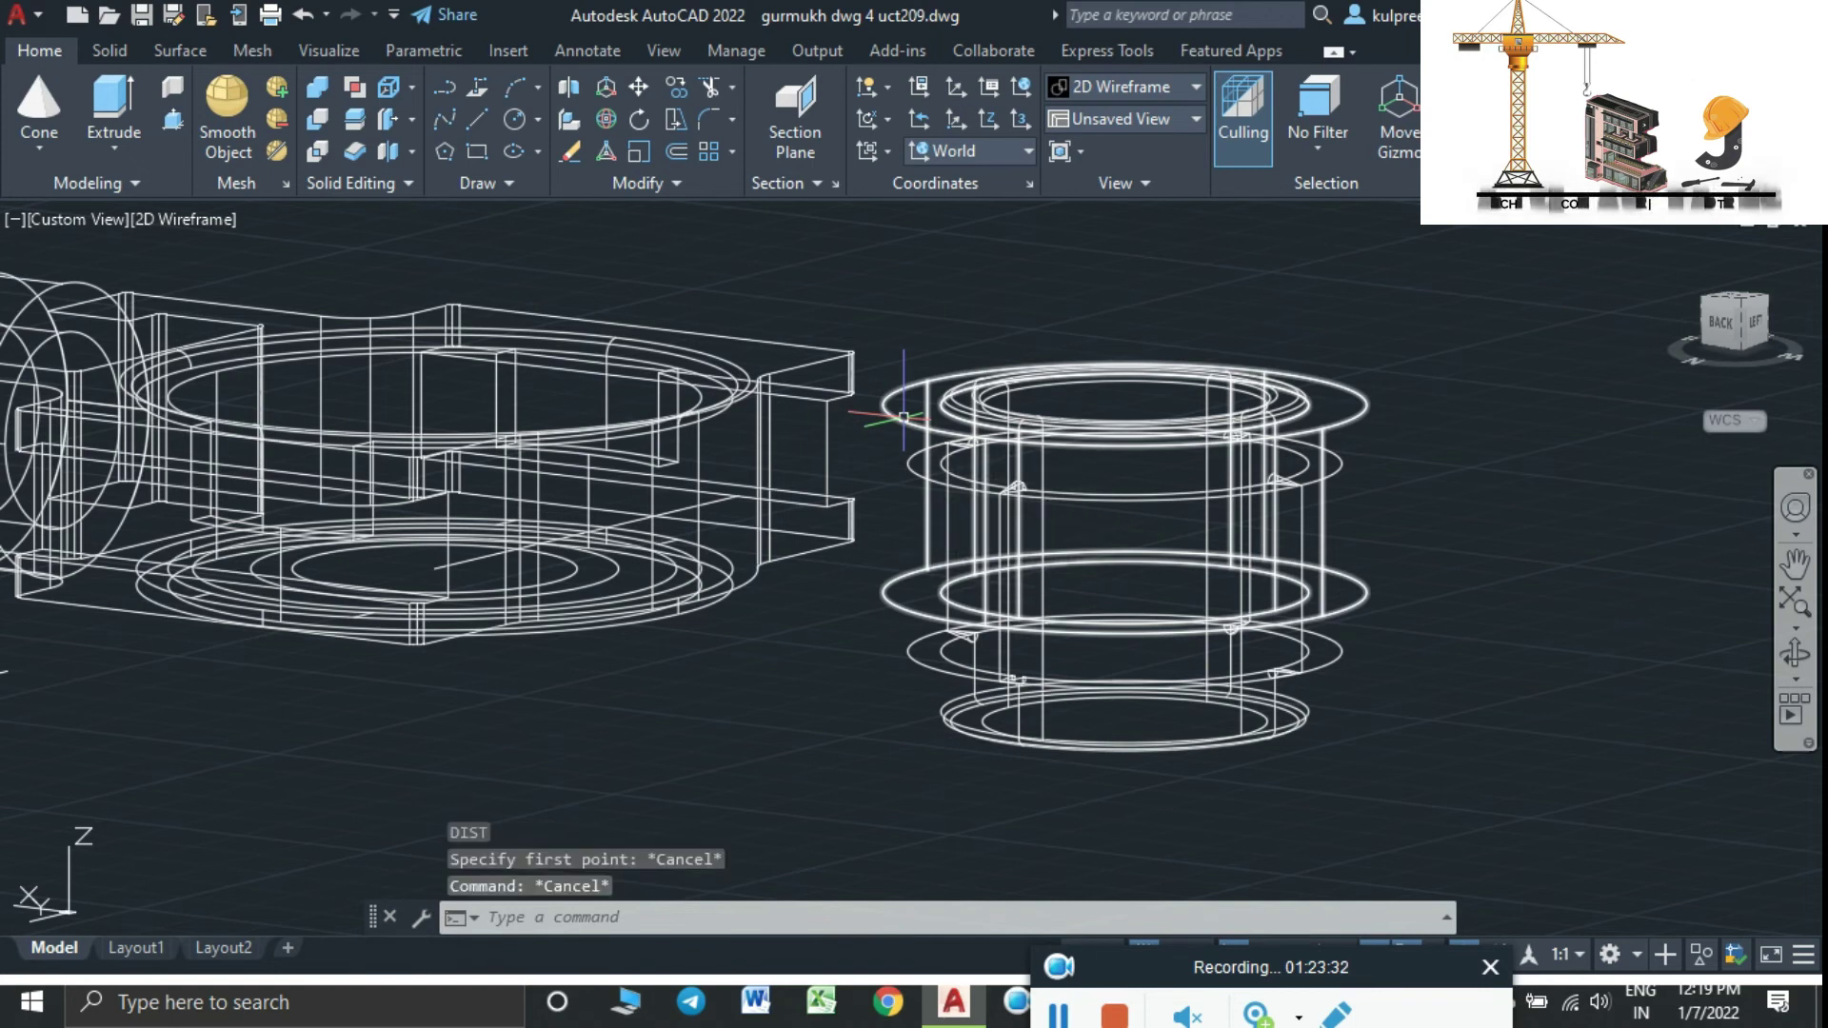
Move the right cylindrical solid down from its base point onto the stack
click(904, 416)
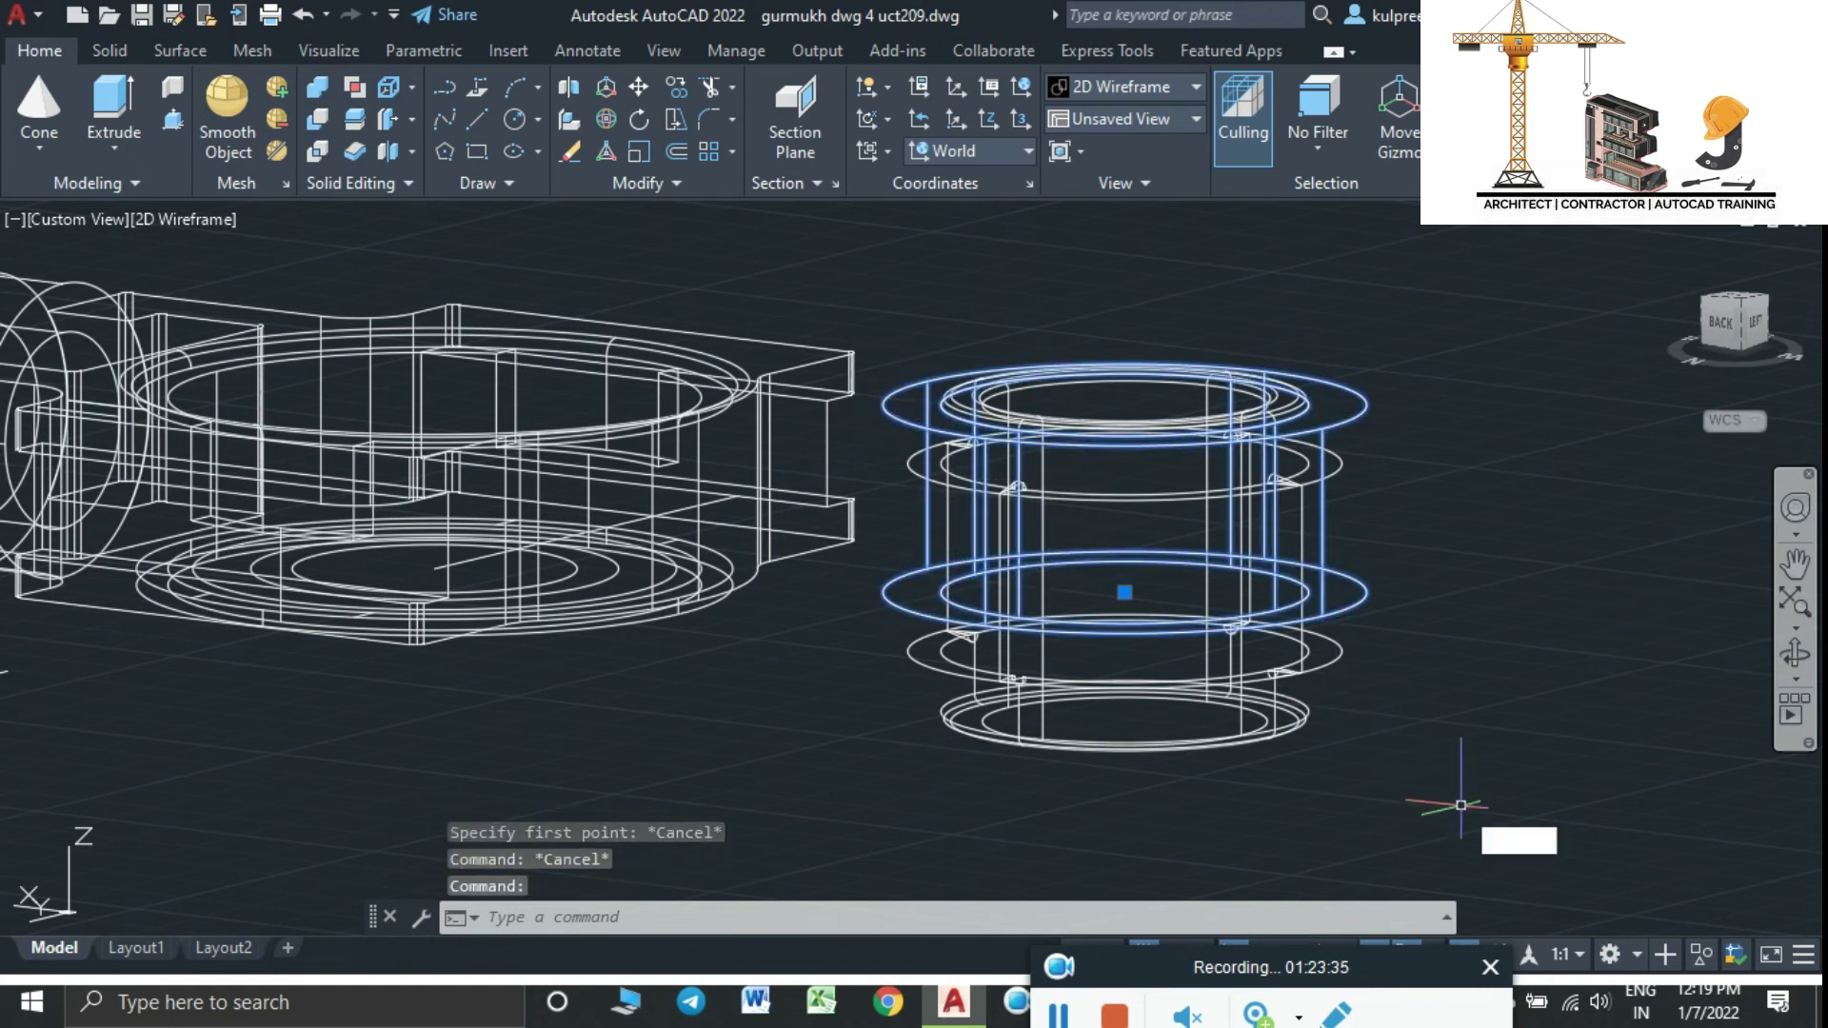
text(m)
key(Return)
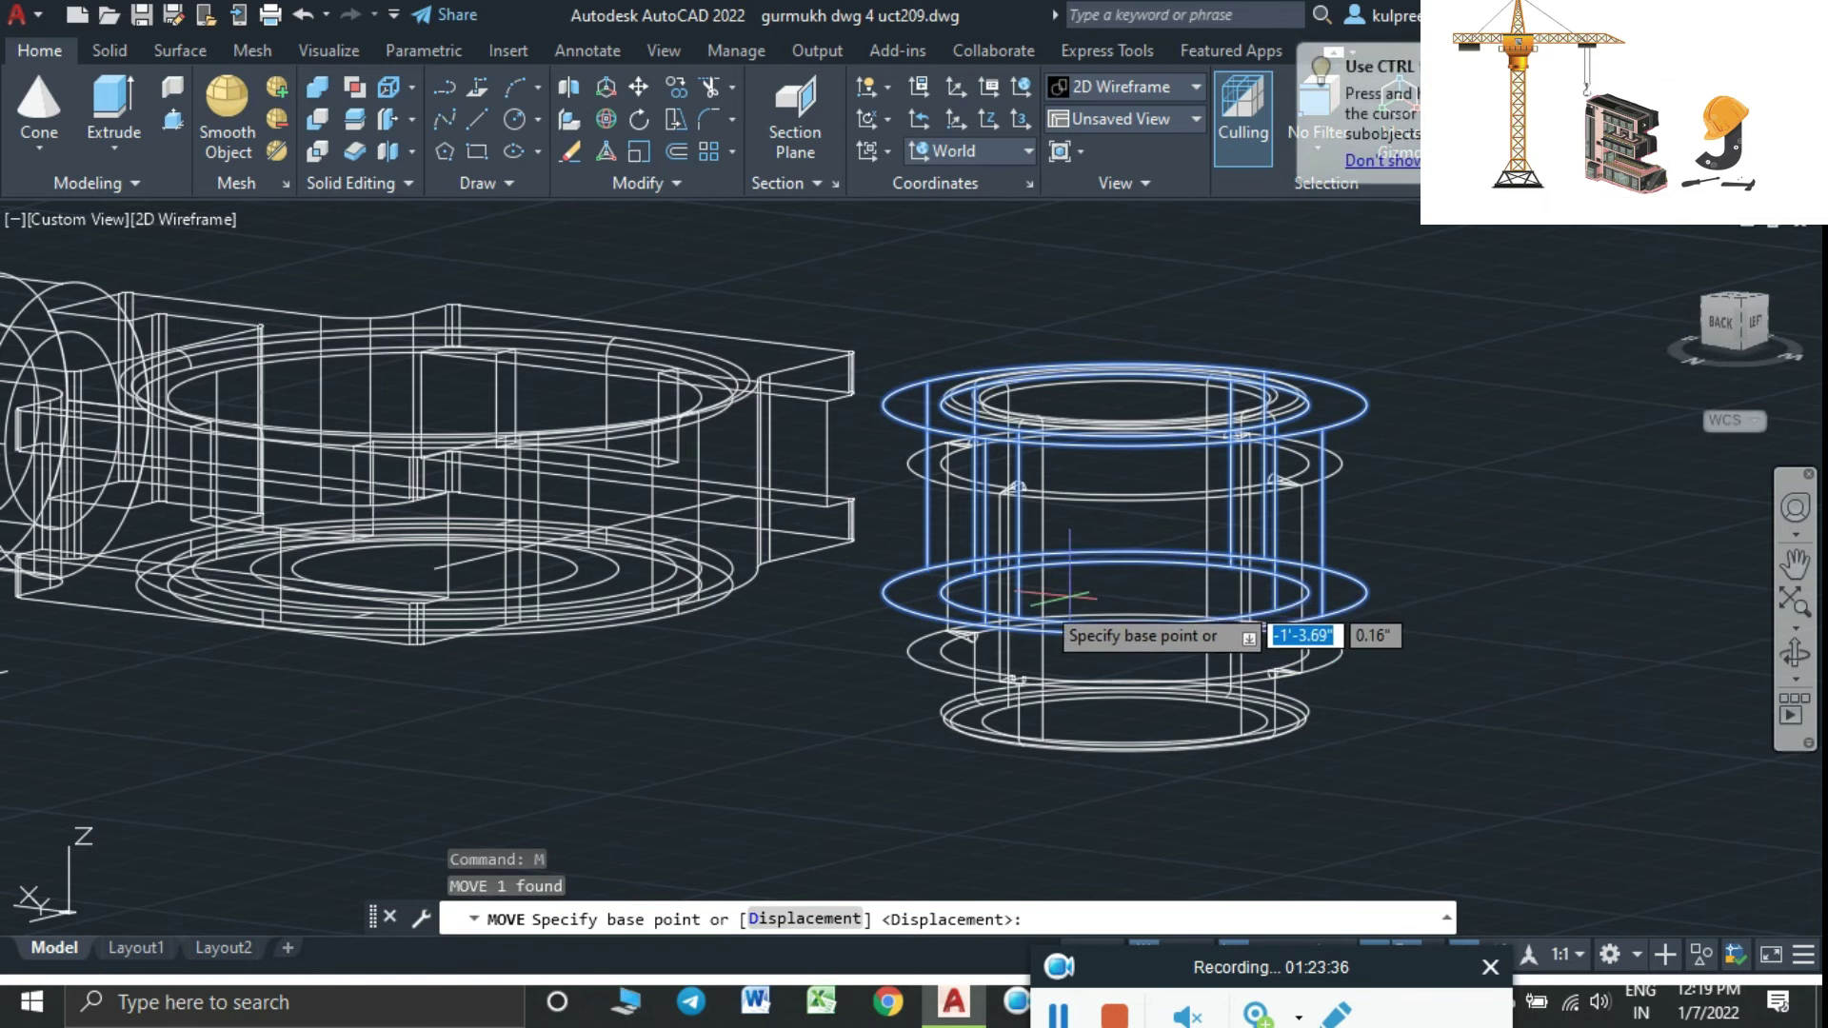
scroll(1331, 667, up, 4)
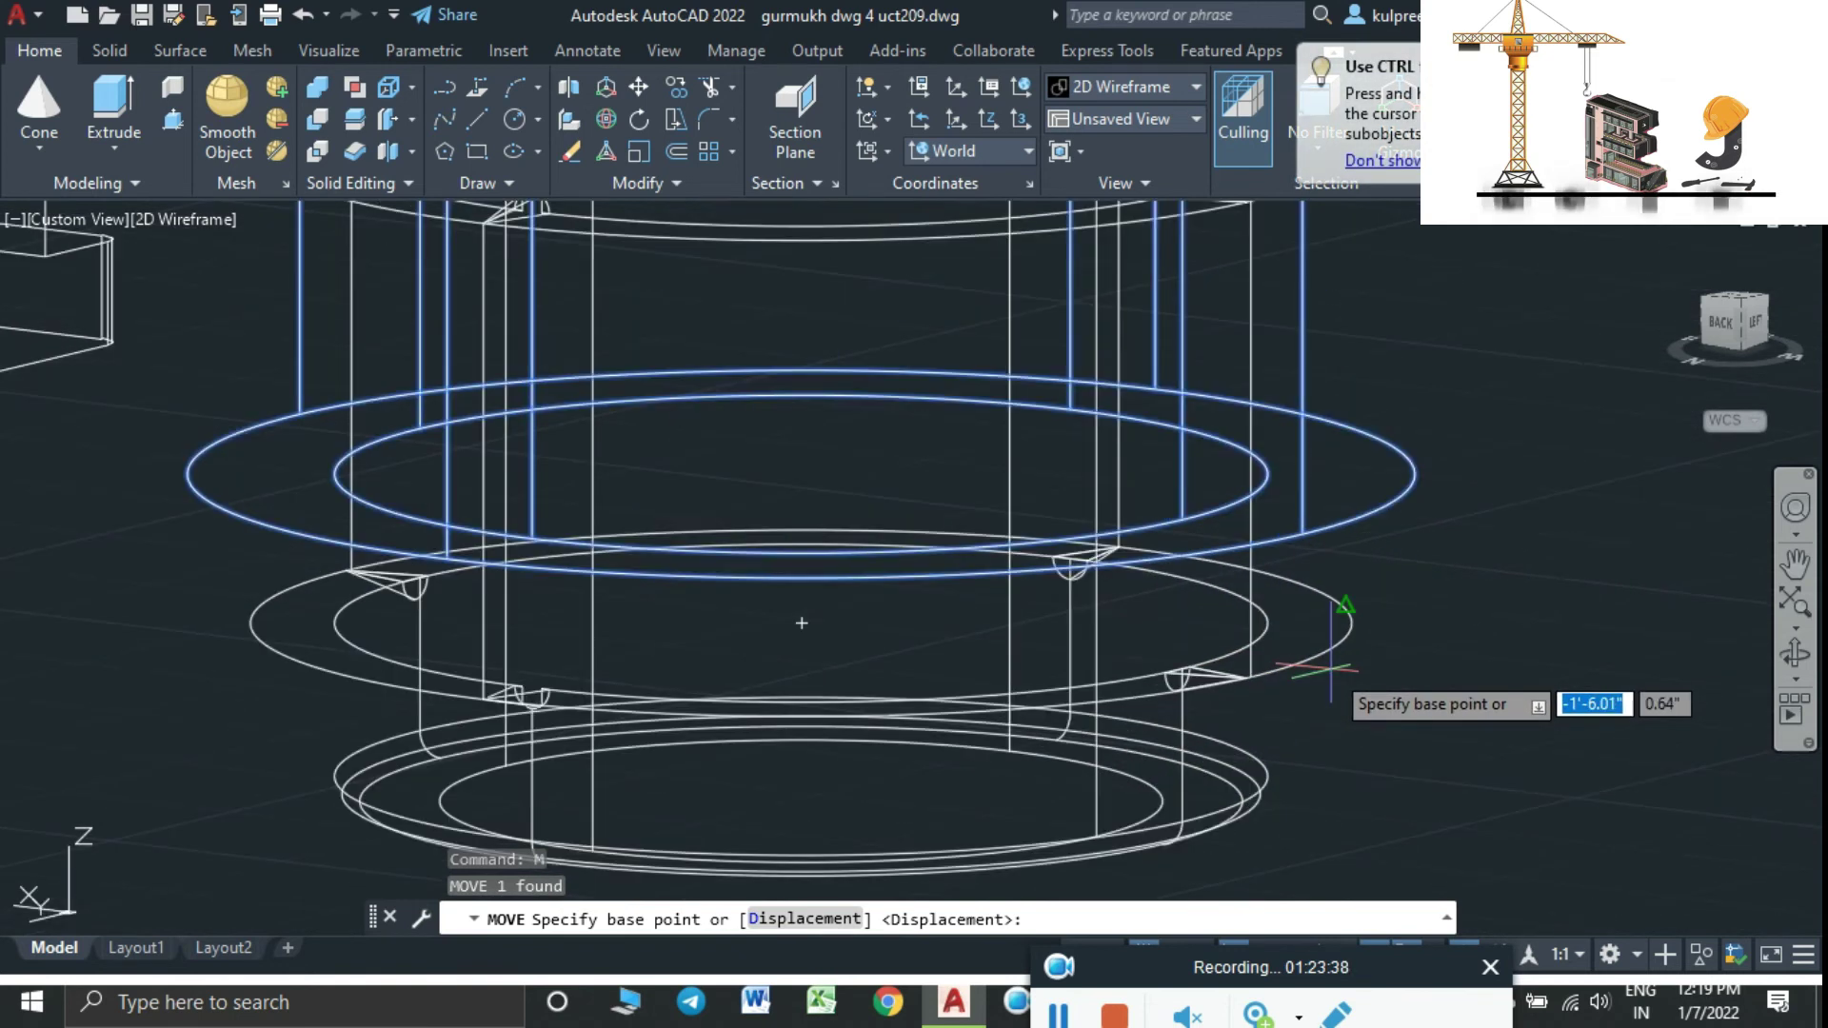
scroll(1338, 665, up, 2)
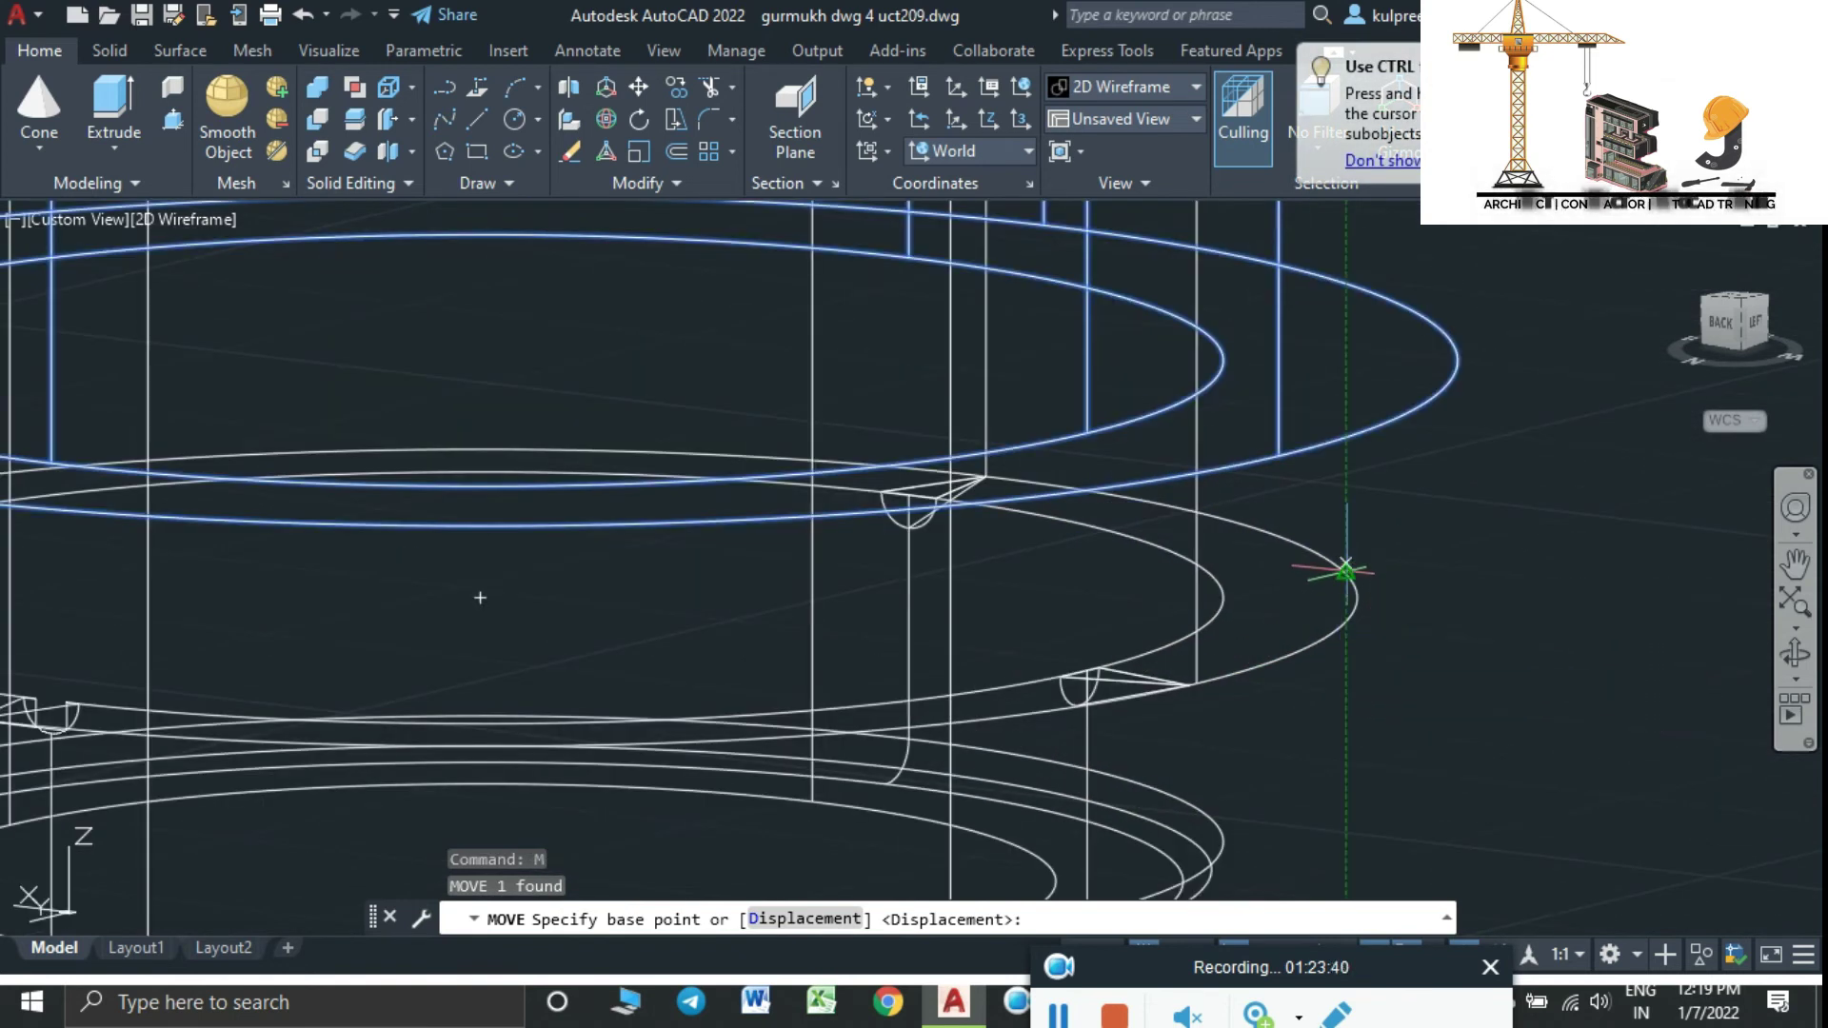
click(1346, 283)
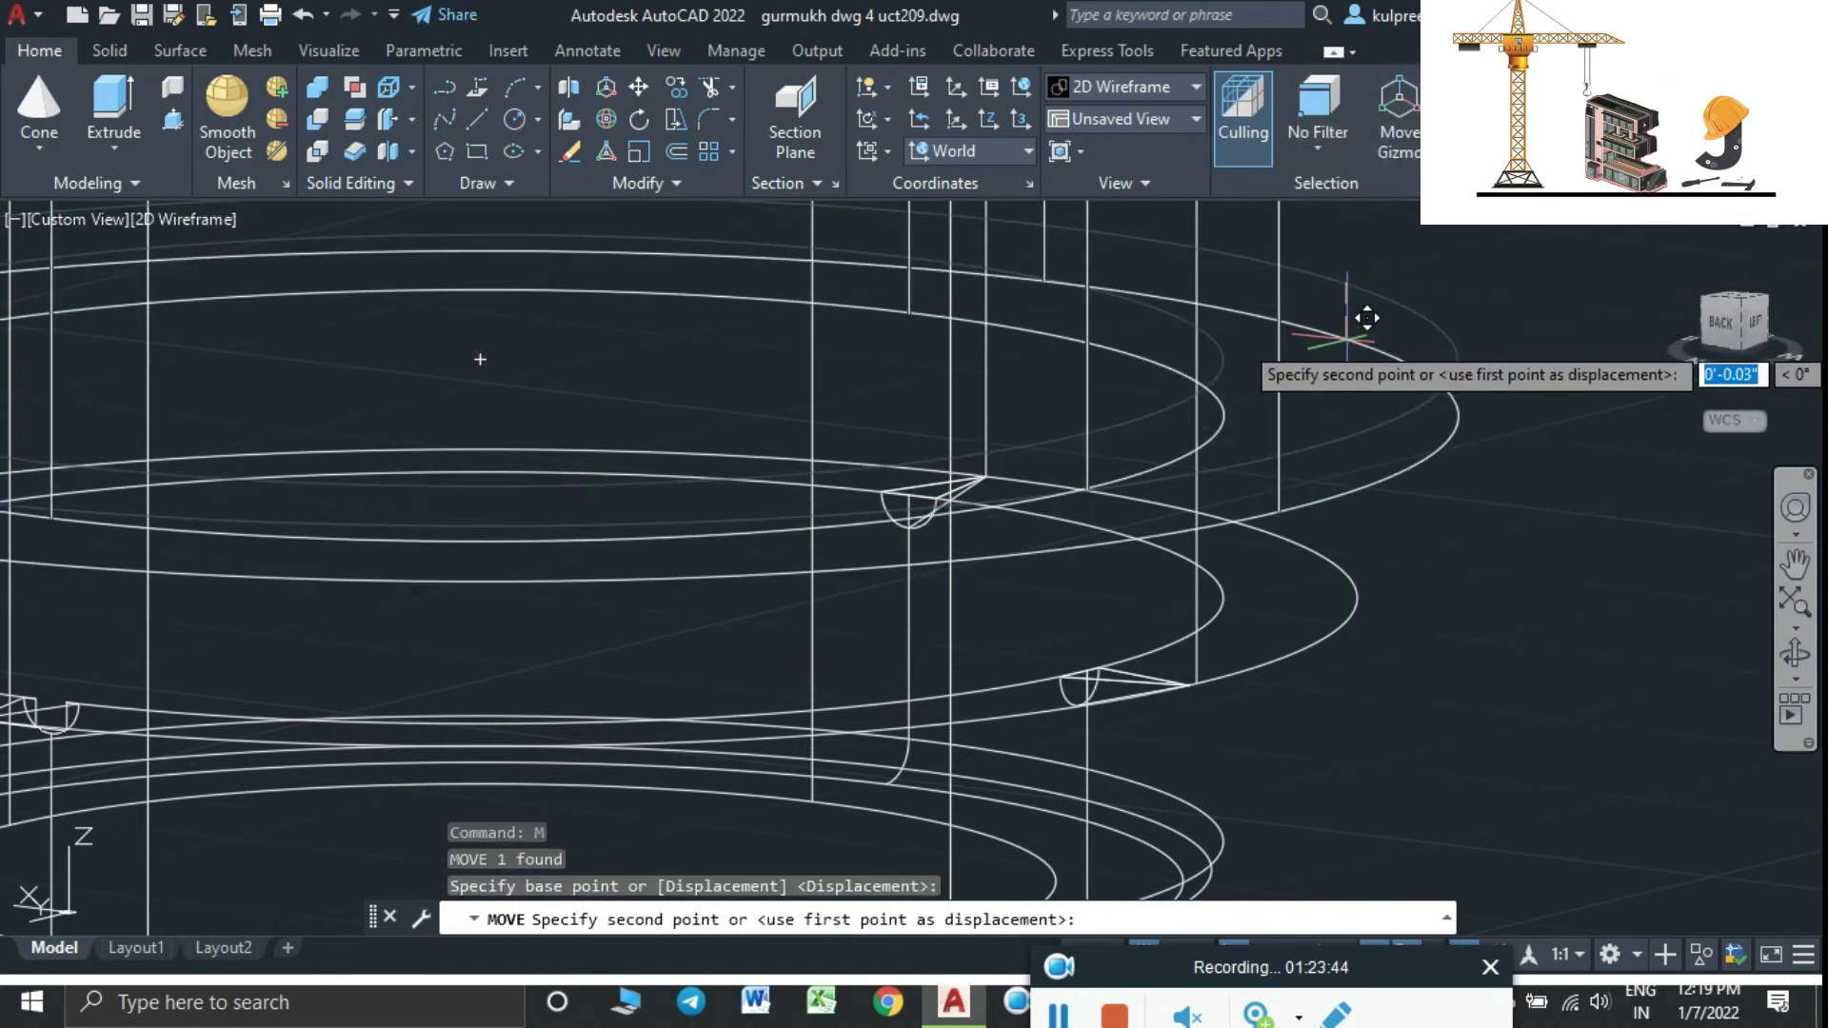
click(1346, 572)
scroll(1348, 571, down, 2)
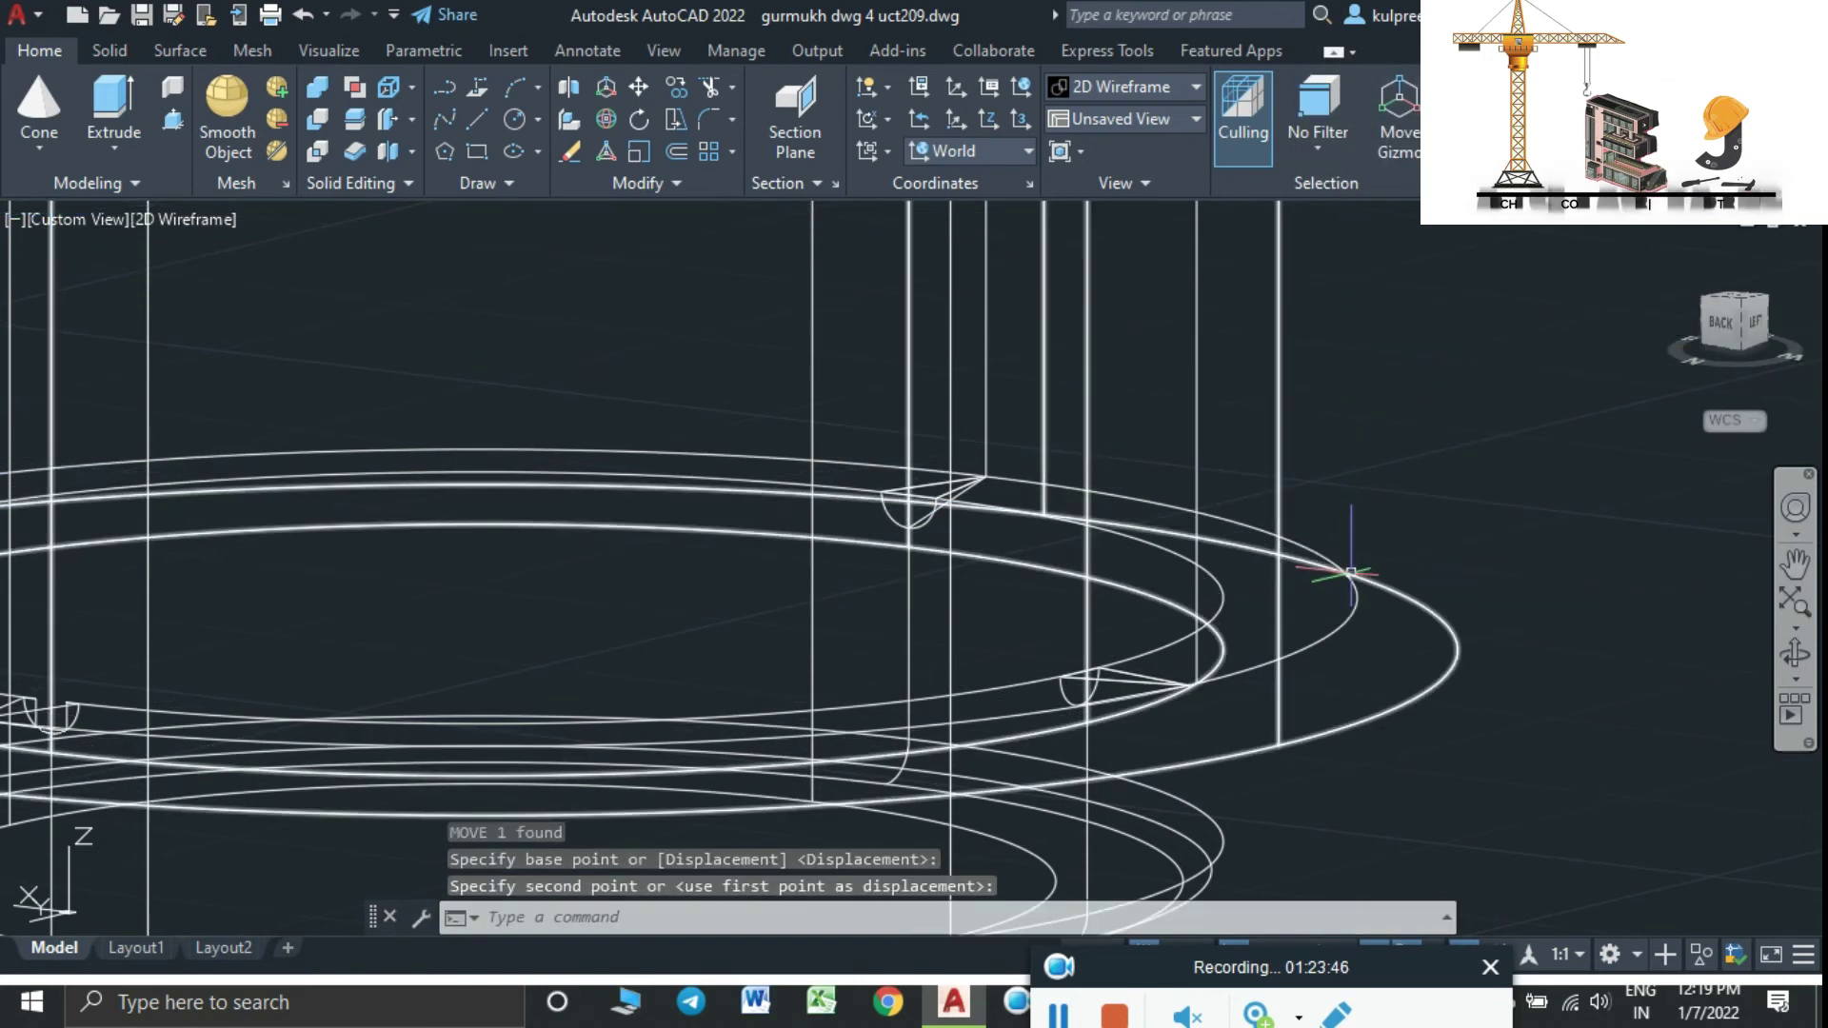
scroll(1351, 572, down, 2)
Frame the assembly and set the visual style to Realistic
middle_drag(1332, 546, 1262, 835)
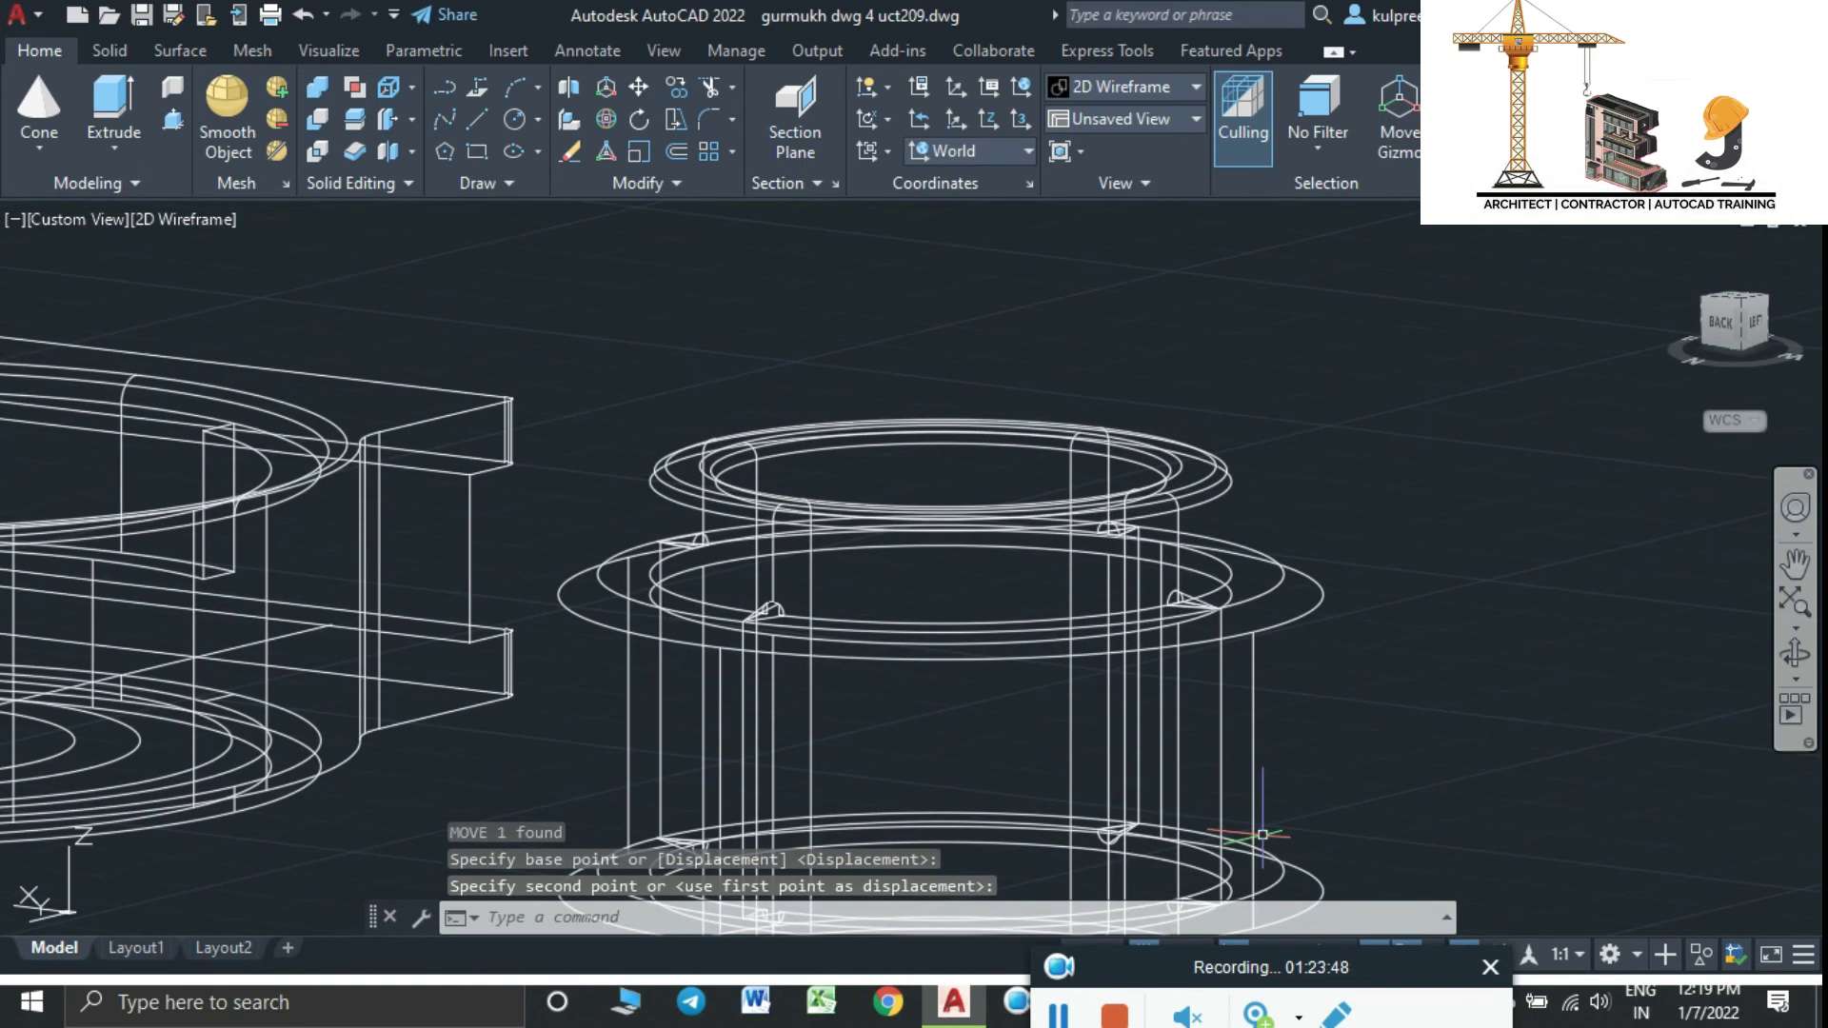
click(191, 220)
click(263, 386)
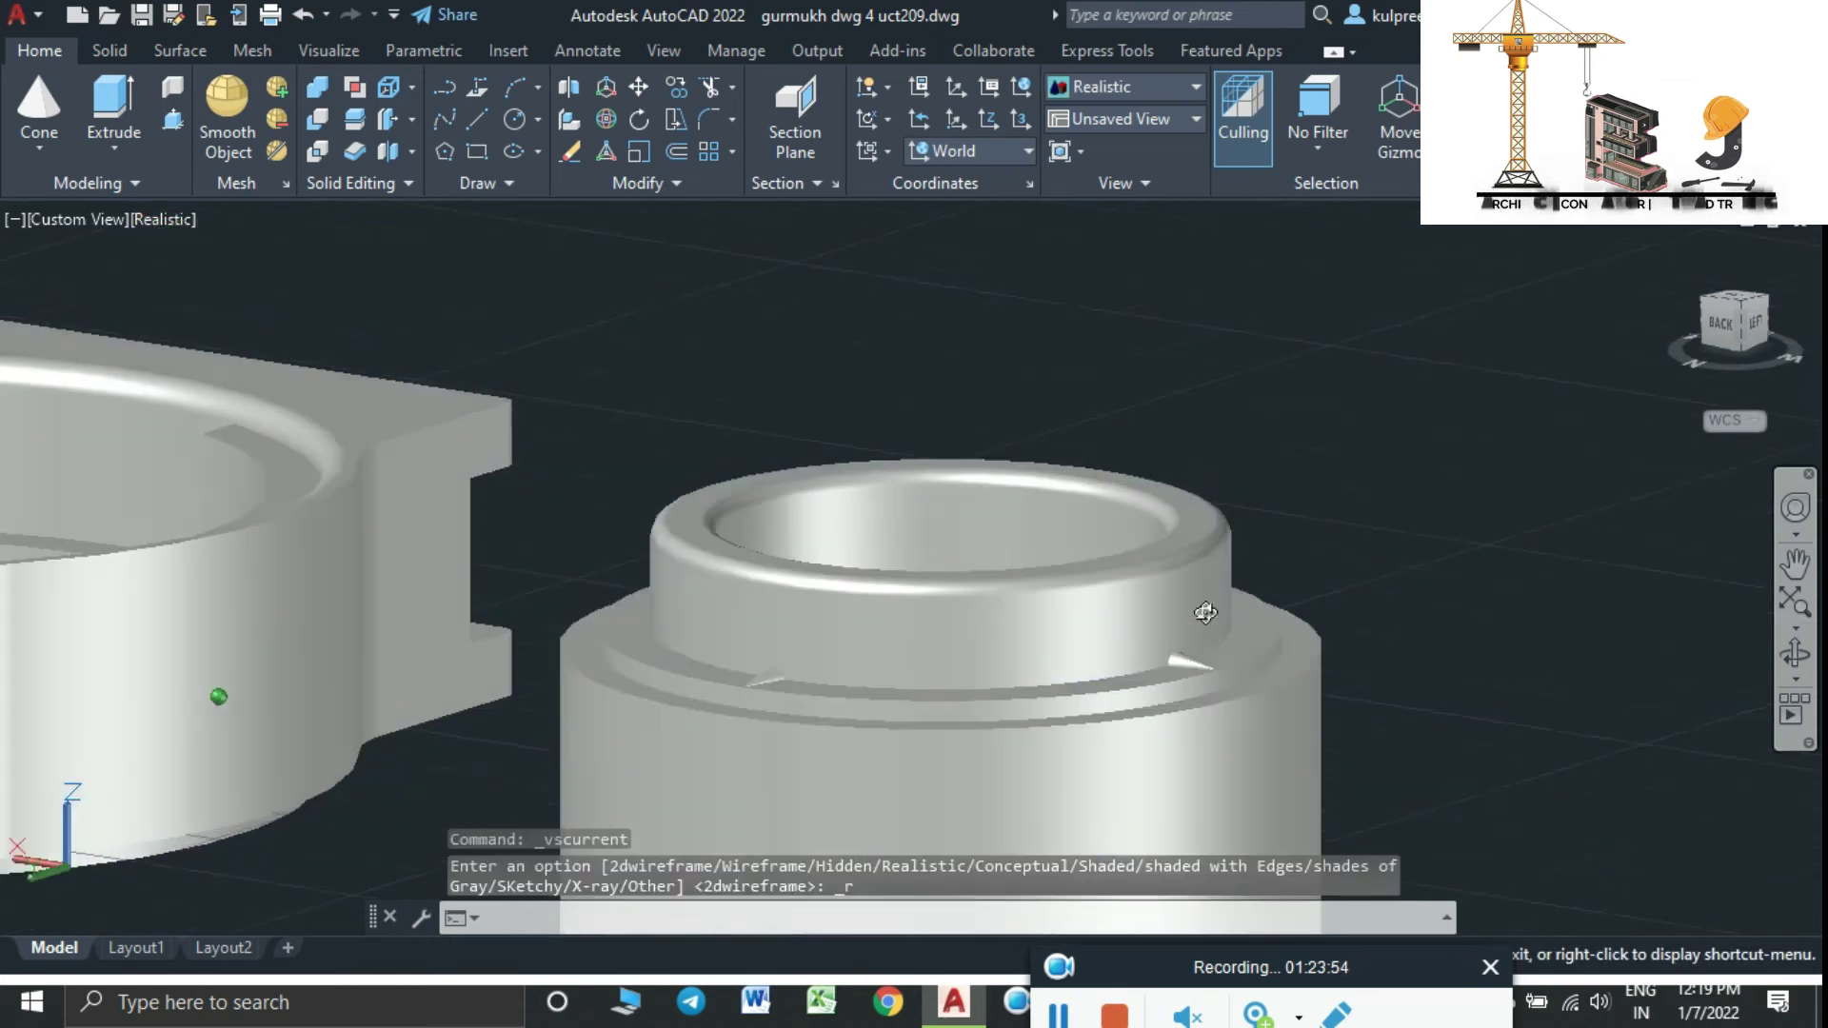
shift+middle_drag(1196, 612, 1208, 706)
mouse_move(1060, 759)
middle_down()
mouse_move(952, 498)
mouse_move(934, 323)
middle_up()
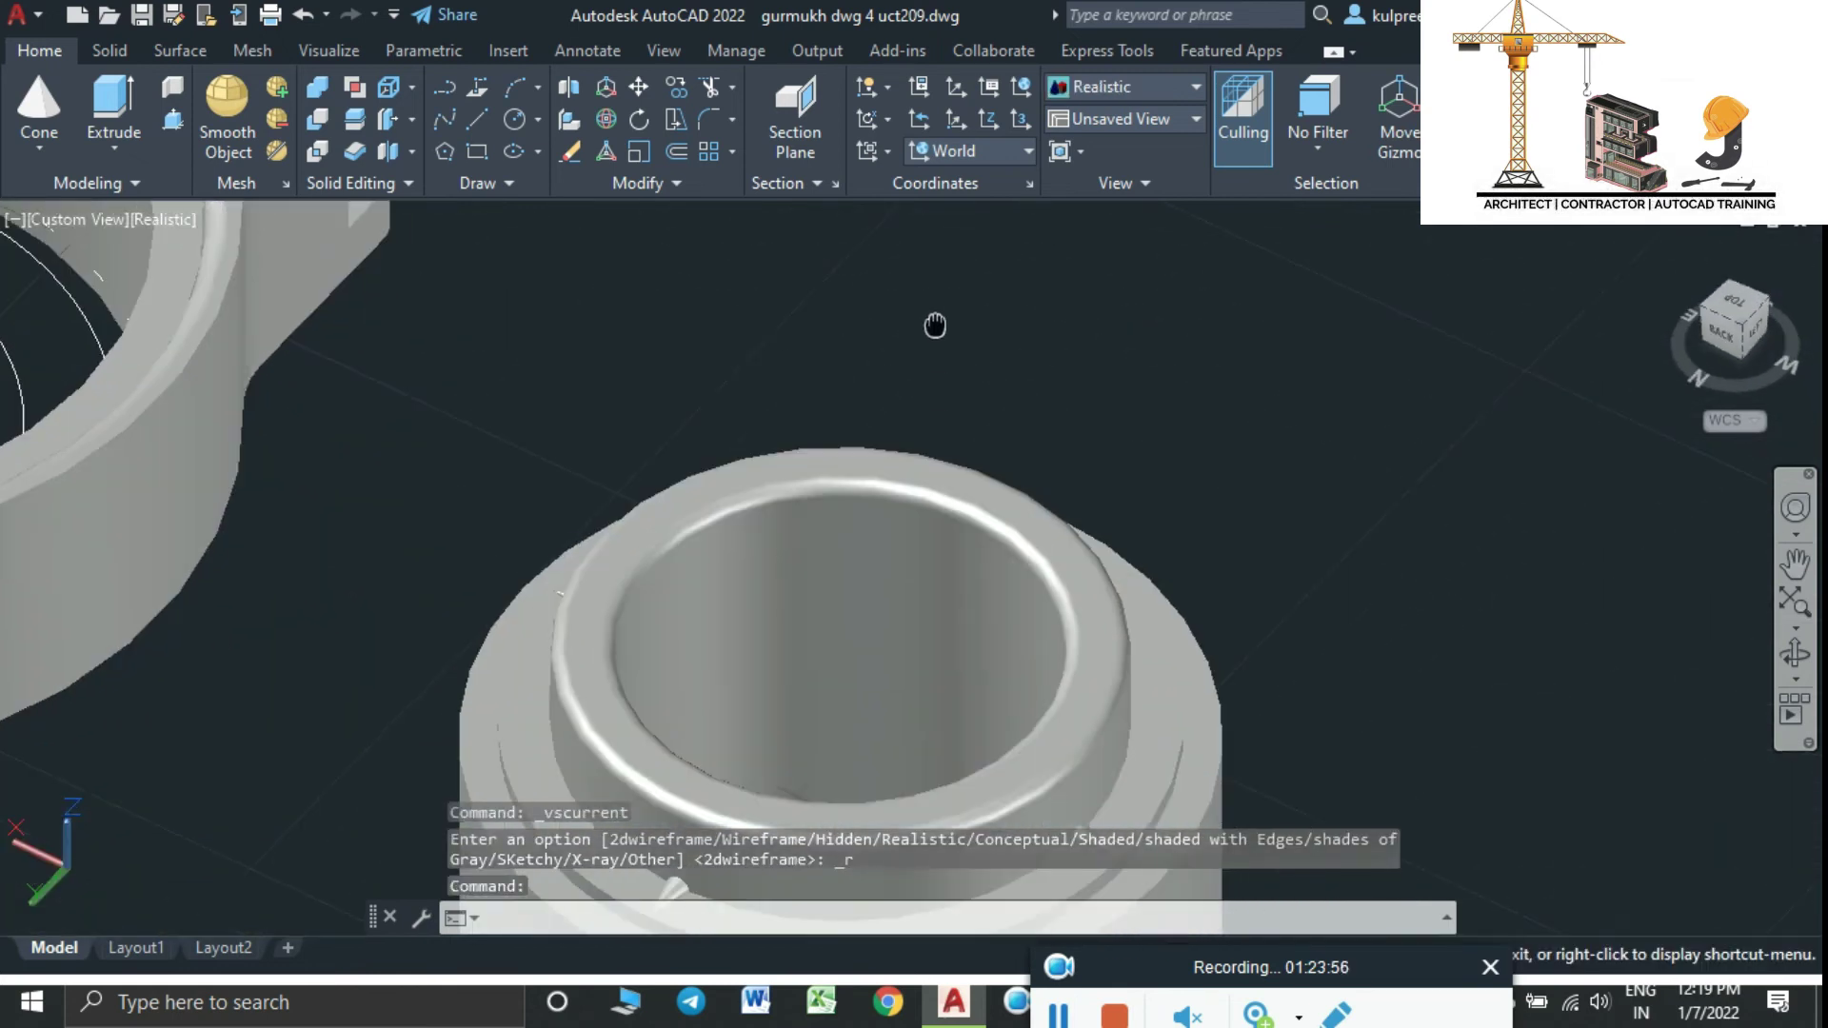
mouse_move(796, 792)
shift+middle_down()
mouse_move(1019, 572)
mouse_move(1032, 661)
mouse_move(918, 343)
mouse_move(905, 229)
shift+middle_up()
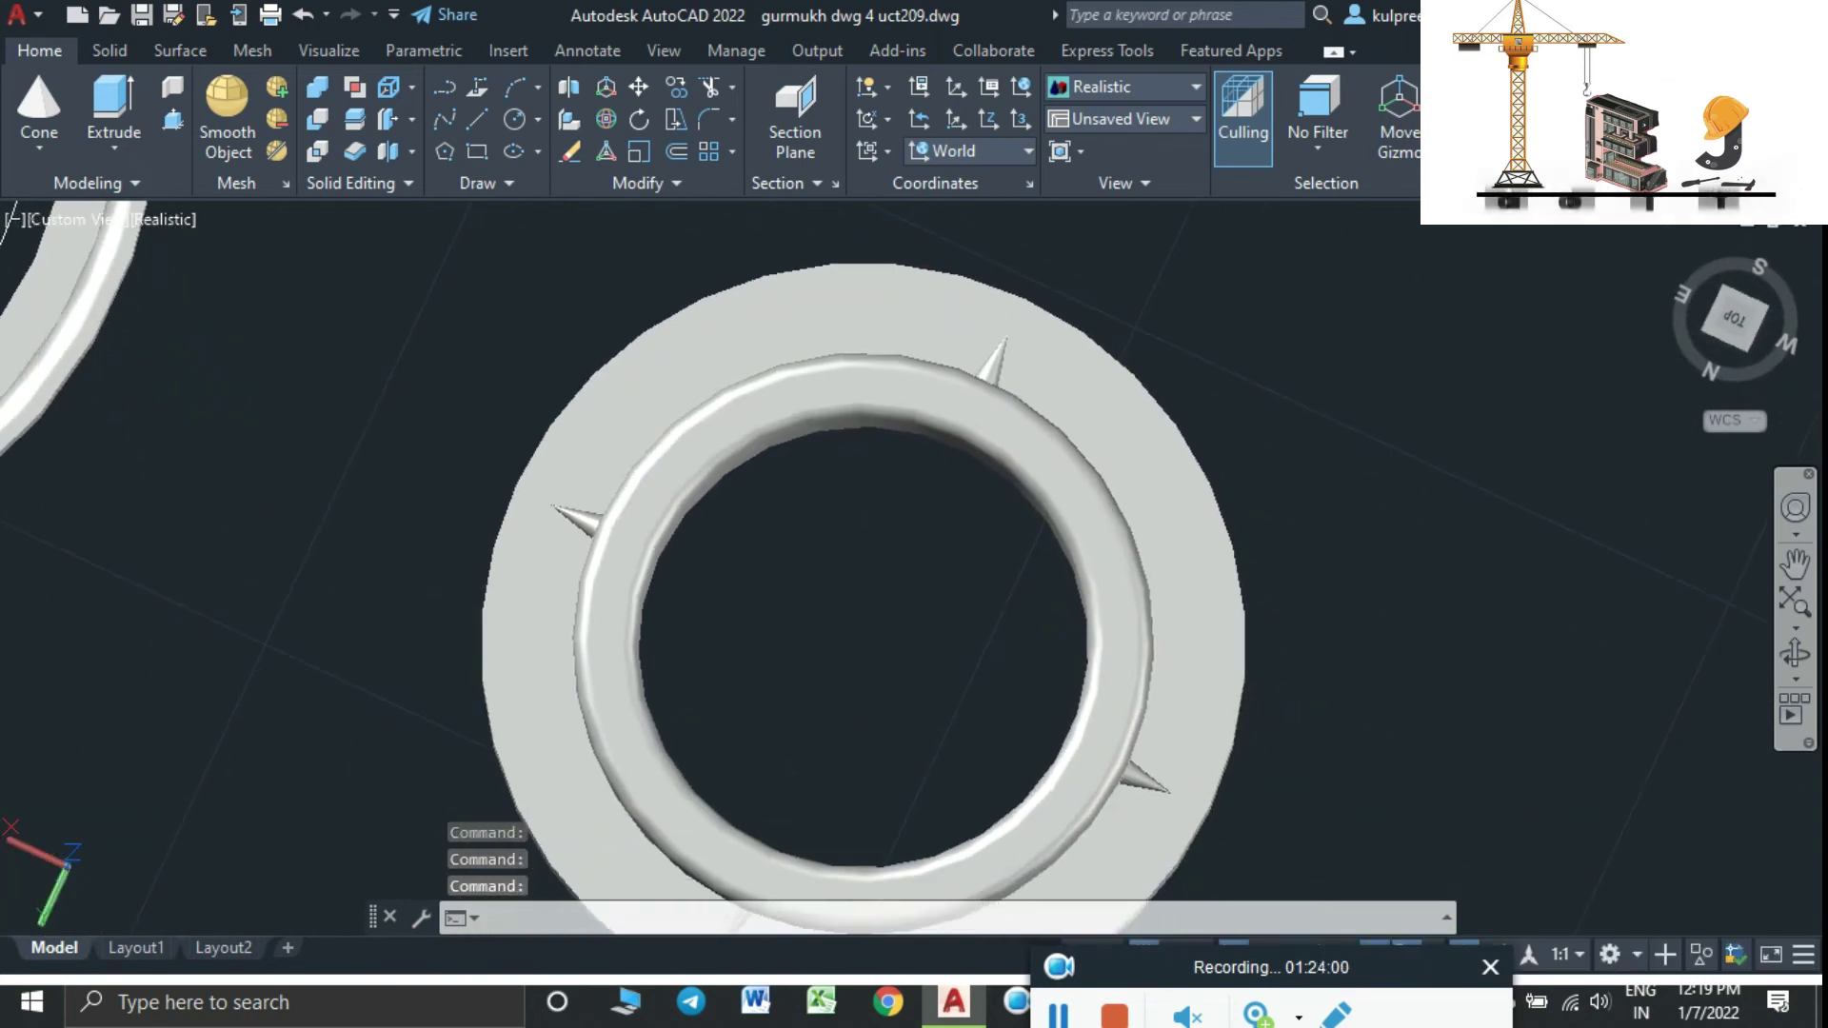
scroll(997, 550, down, 2)
mouse_move(1055, 728)
shift+middle_down()
mouse_move(1012, 600)
mouse_move(1057, 355)
mouse_move(1070, 403)
mouse_move(1047, 524)
shift+middle_up()
scroll(1048, 524, up, 3)
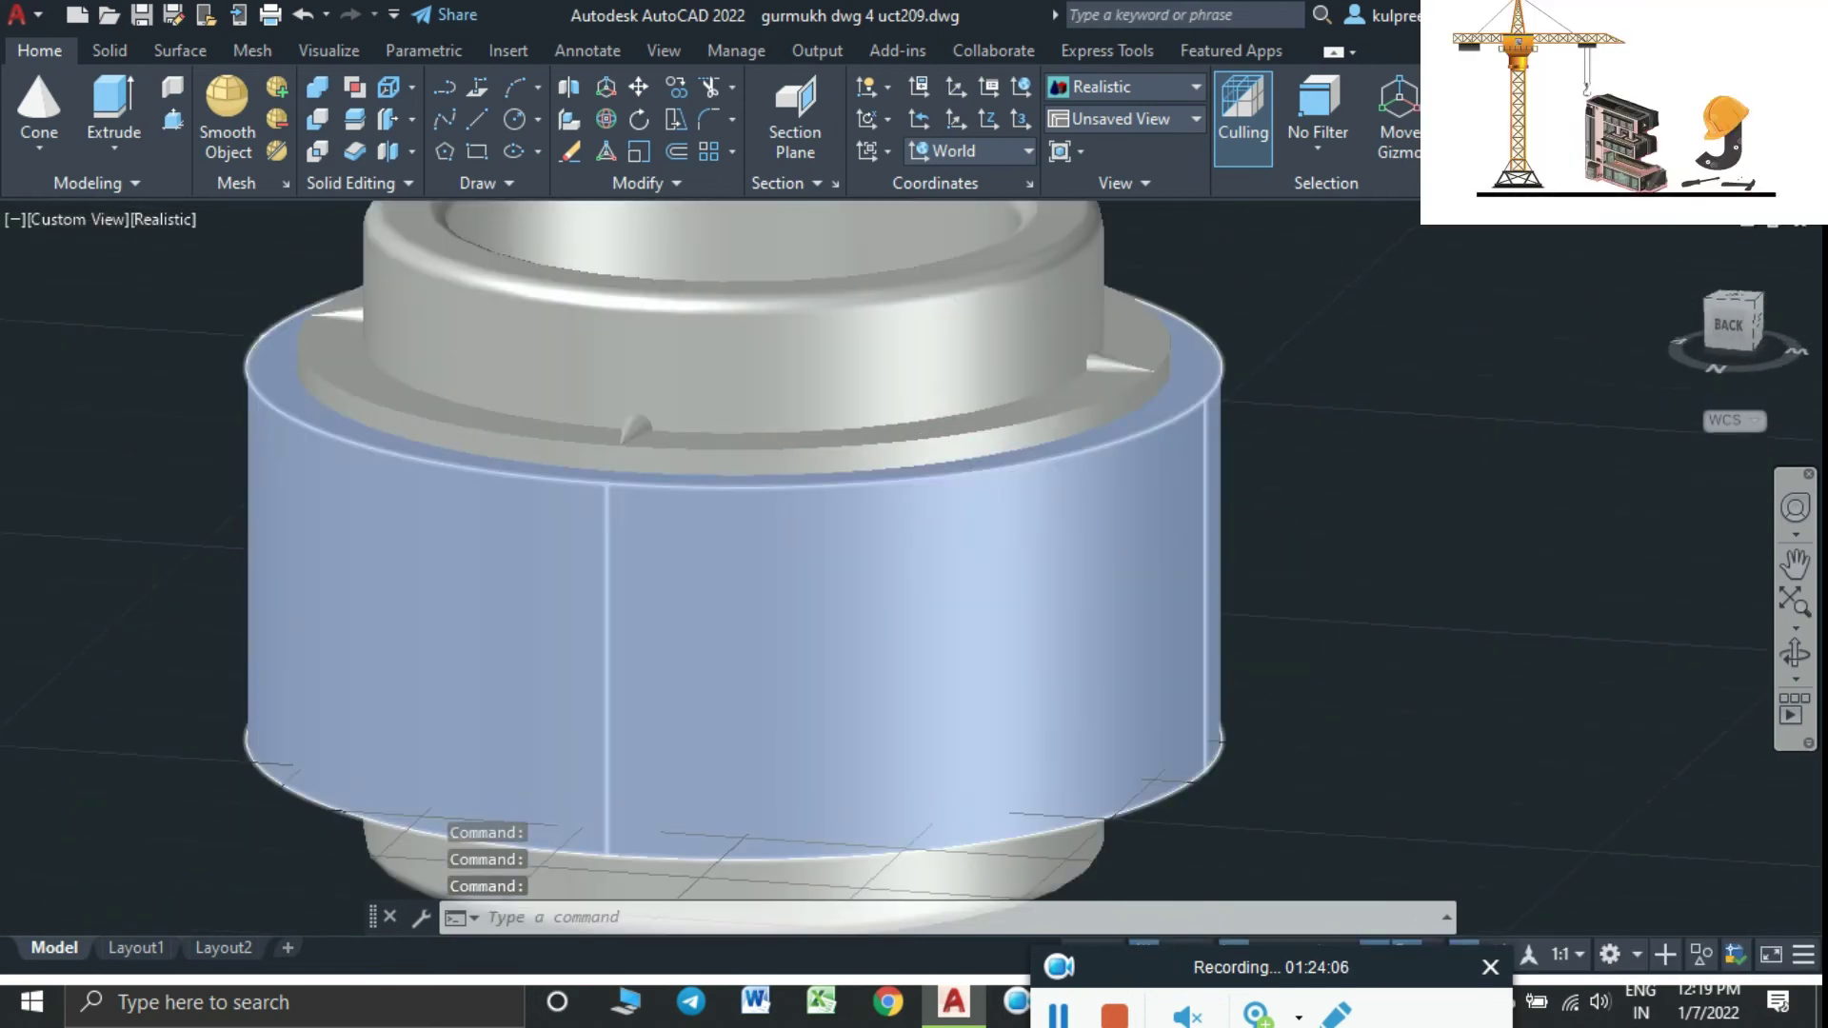
scroll(1104, 503, up, 2)
Move the outer cylinder under the ring by a 0.6 displacement
click(1102, 473)
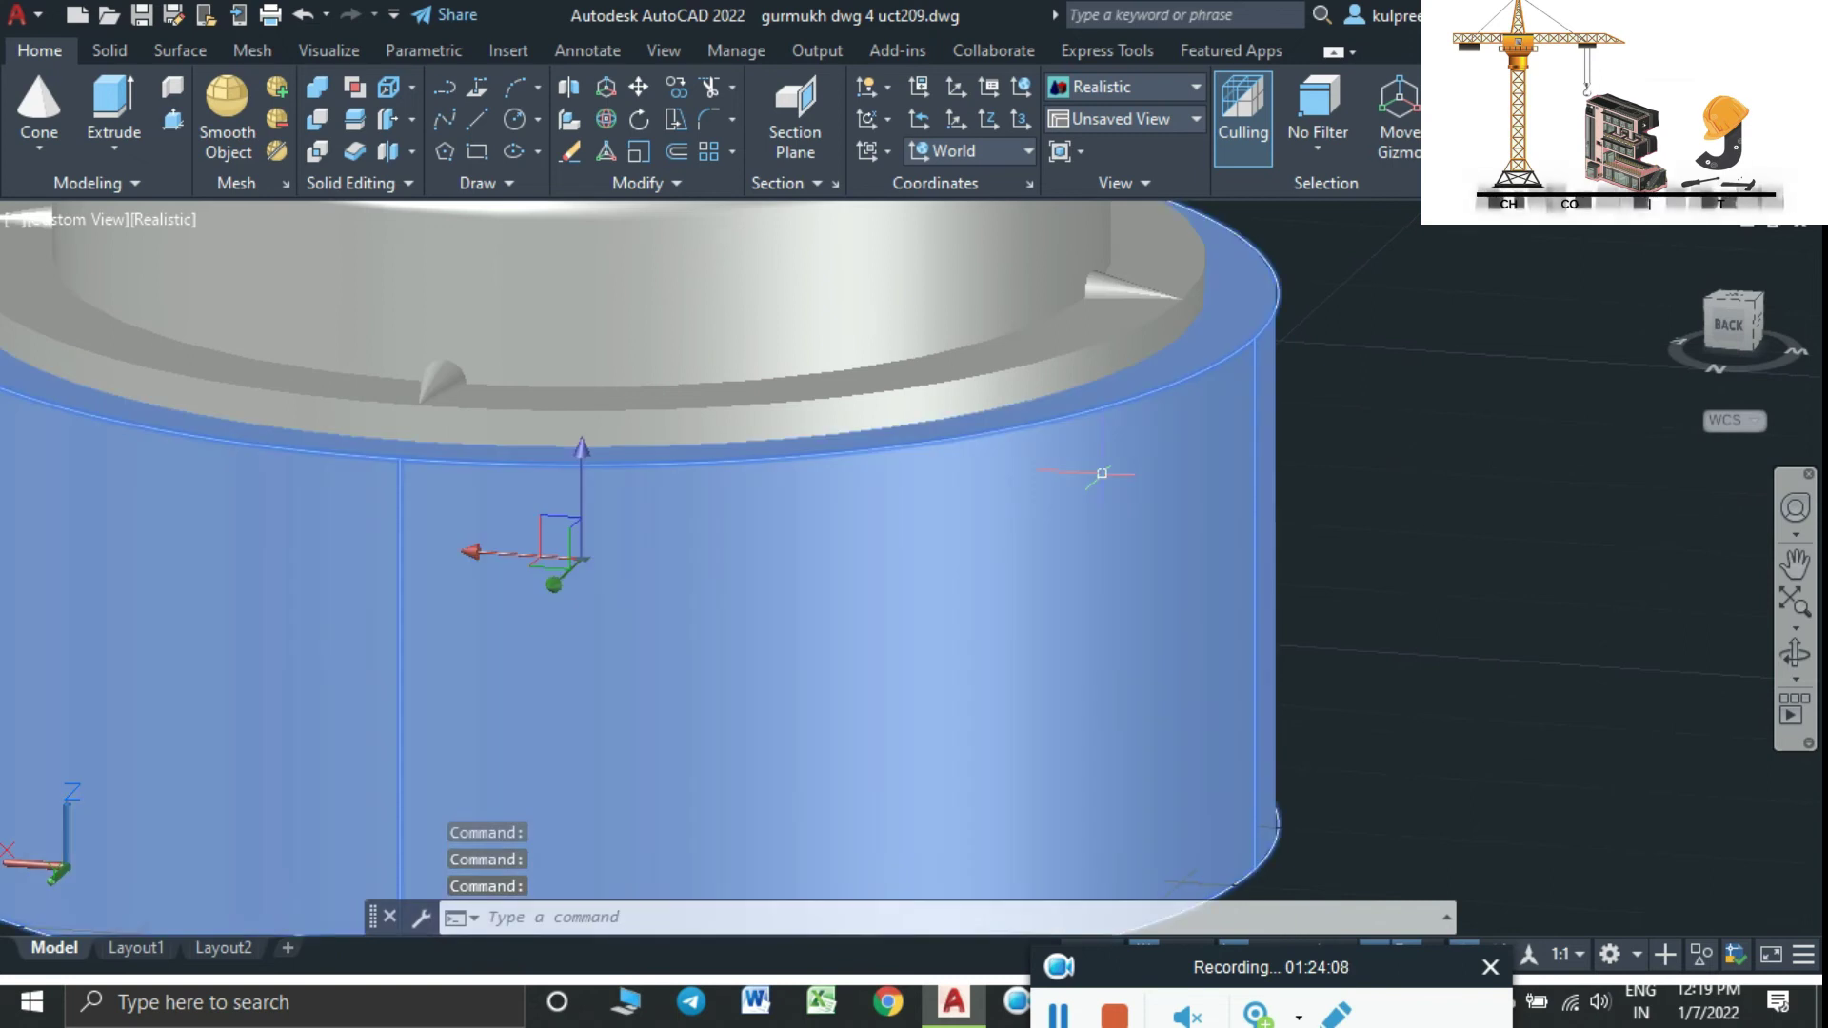
scroll(1101, 473, up, 2)
text(m)
key(Return)
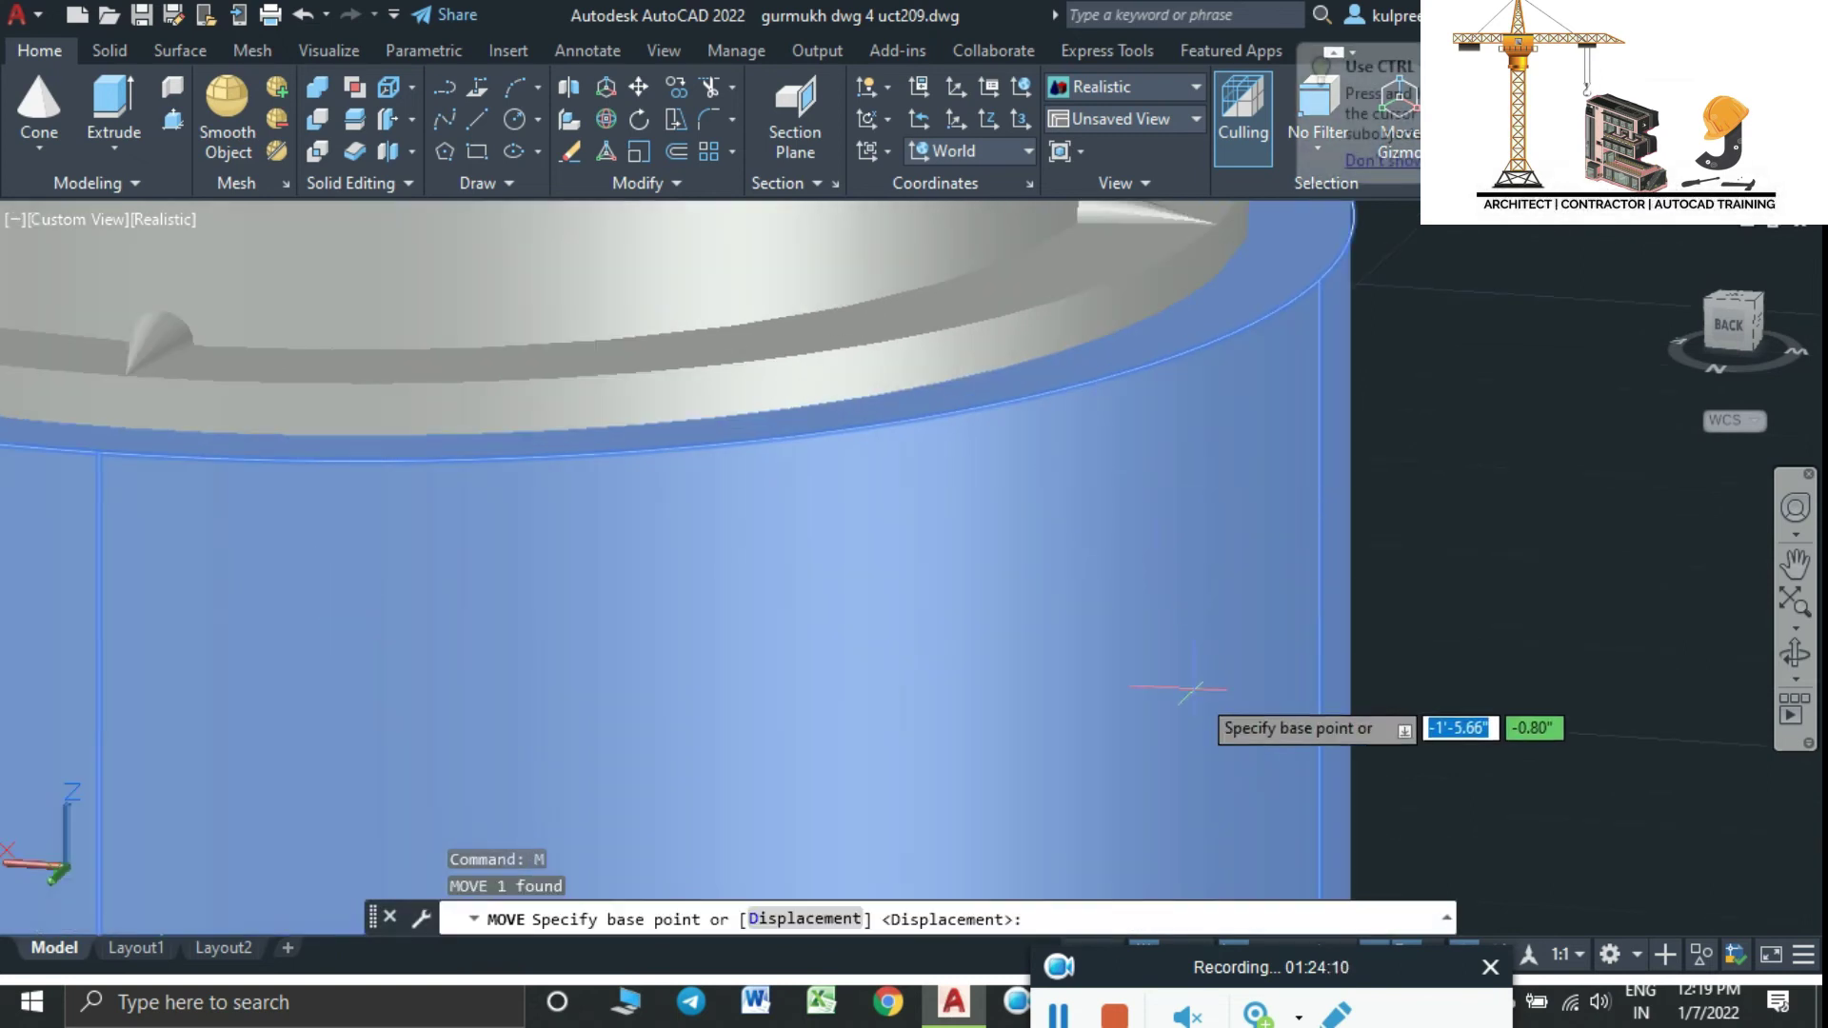
scroll(1216, 724, down, 2)
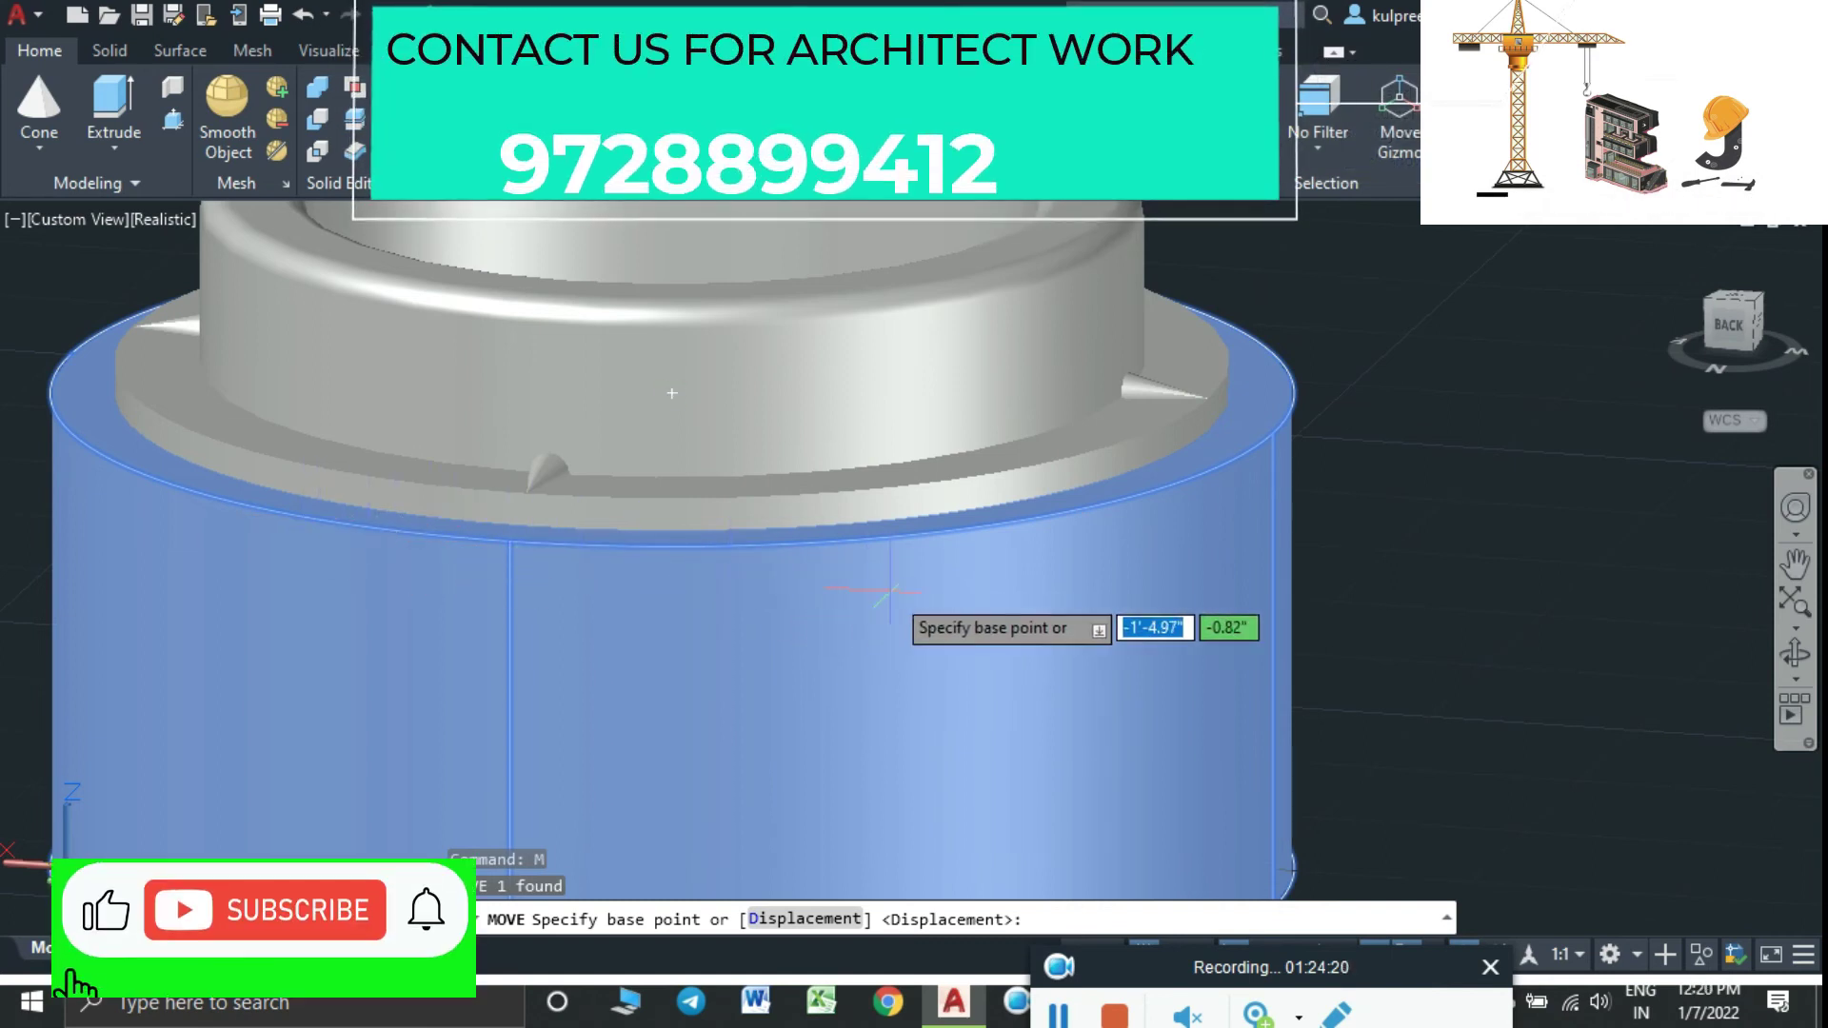
scroll(1073, 676, down, 2)
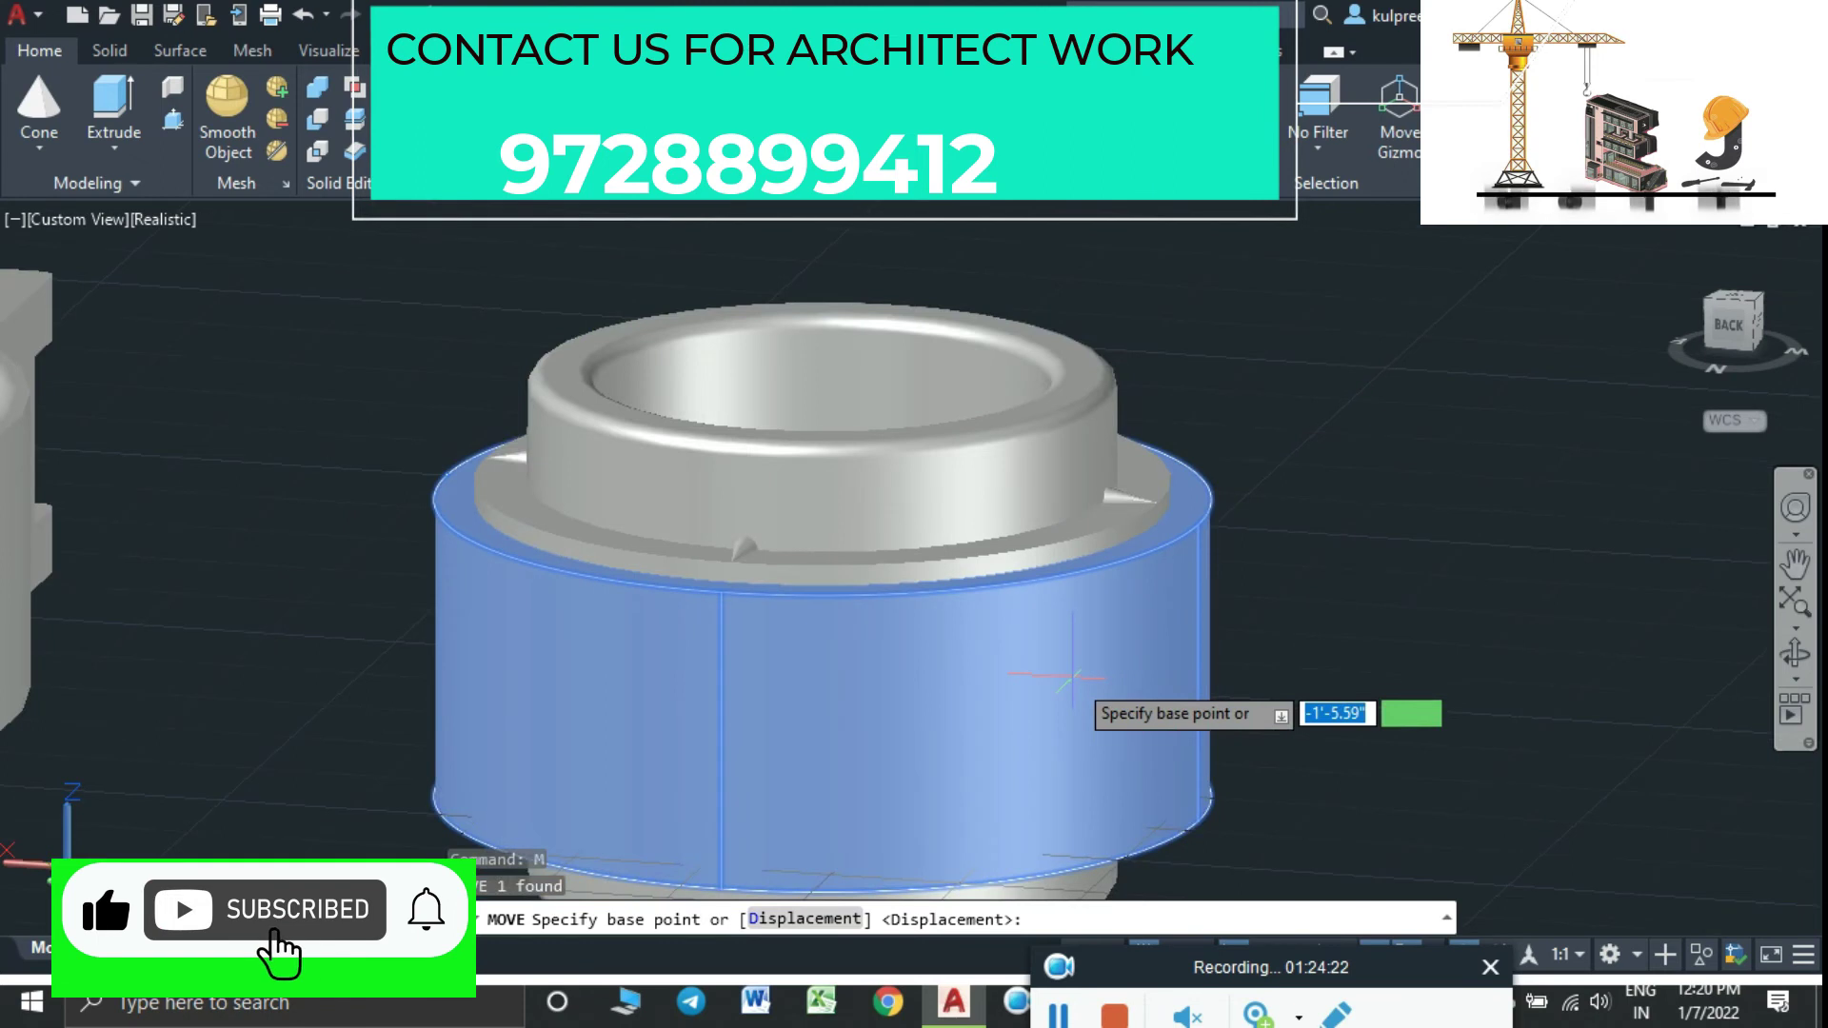
click(1038, 660)
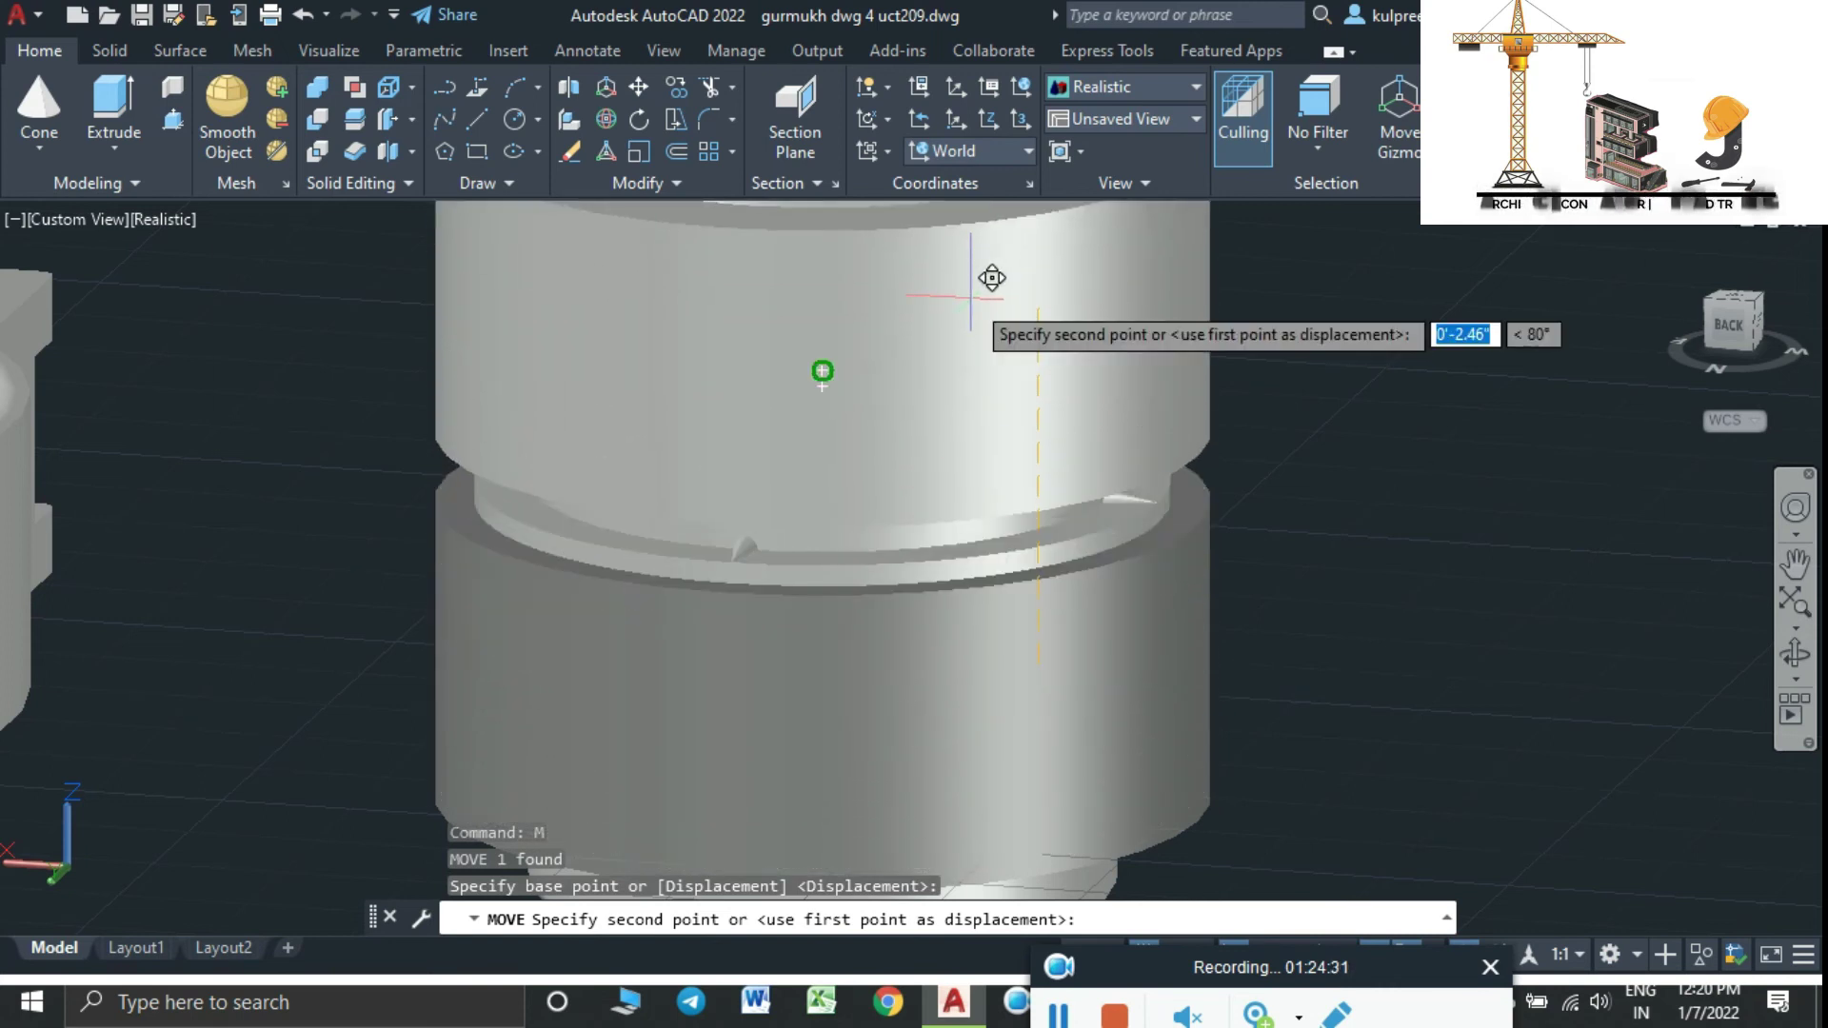
scroll(1047, 790, down, 3)
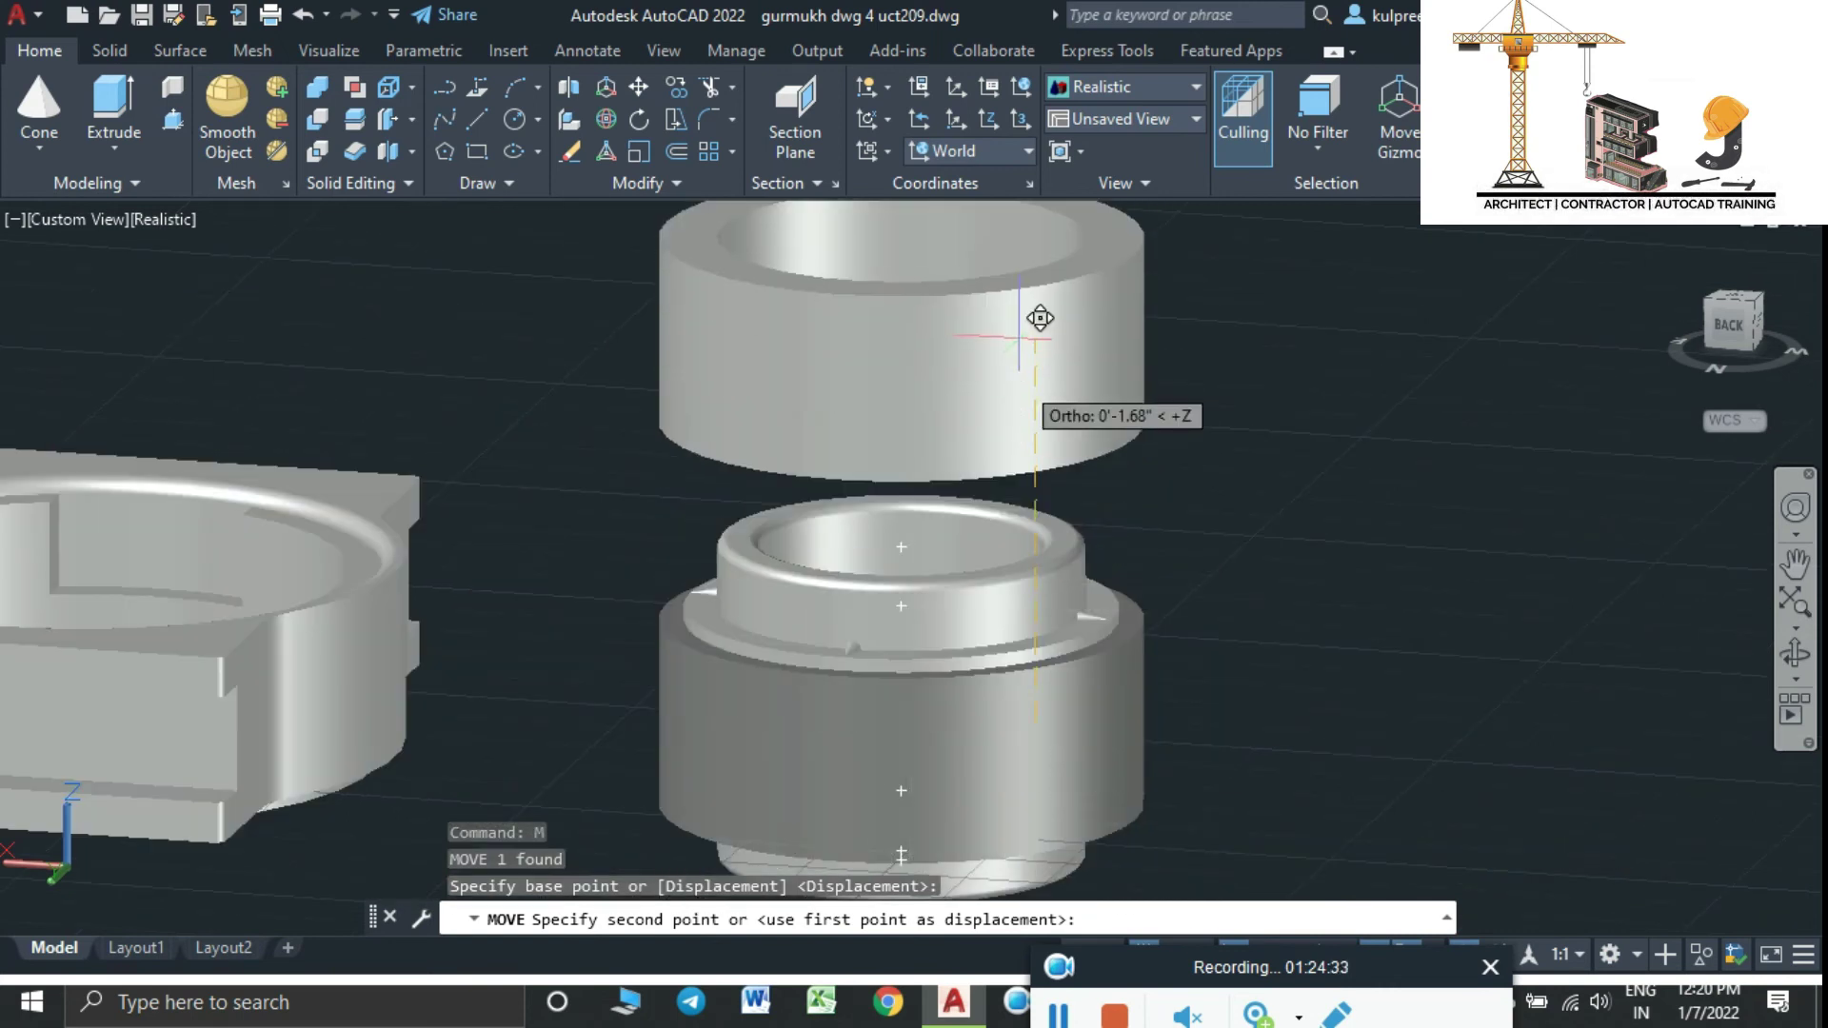
text(.6)
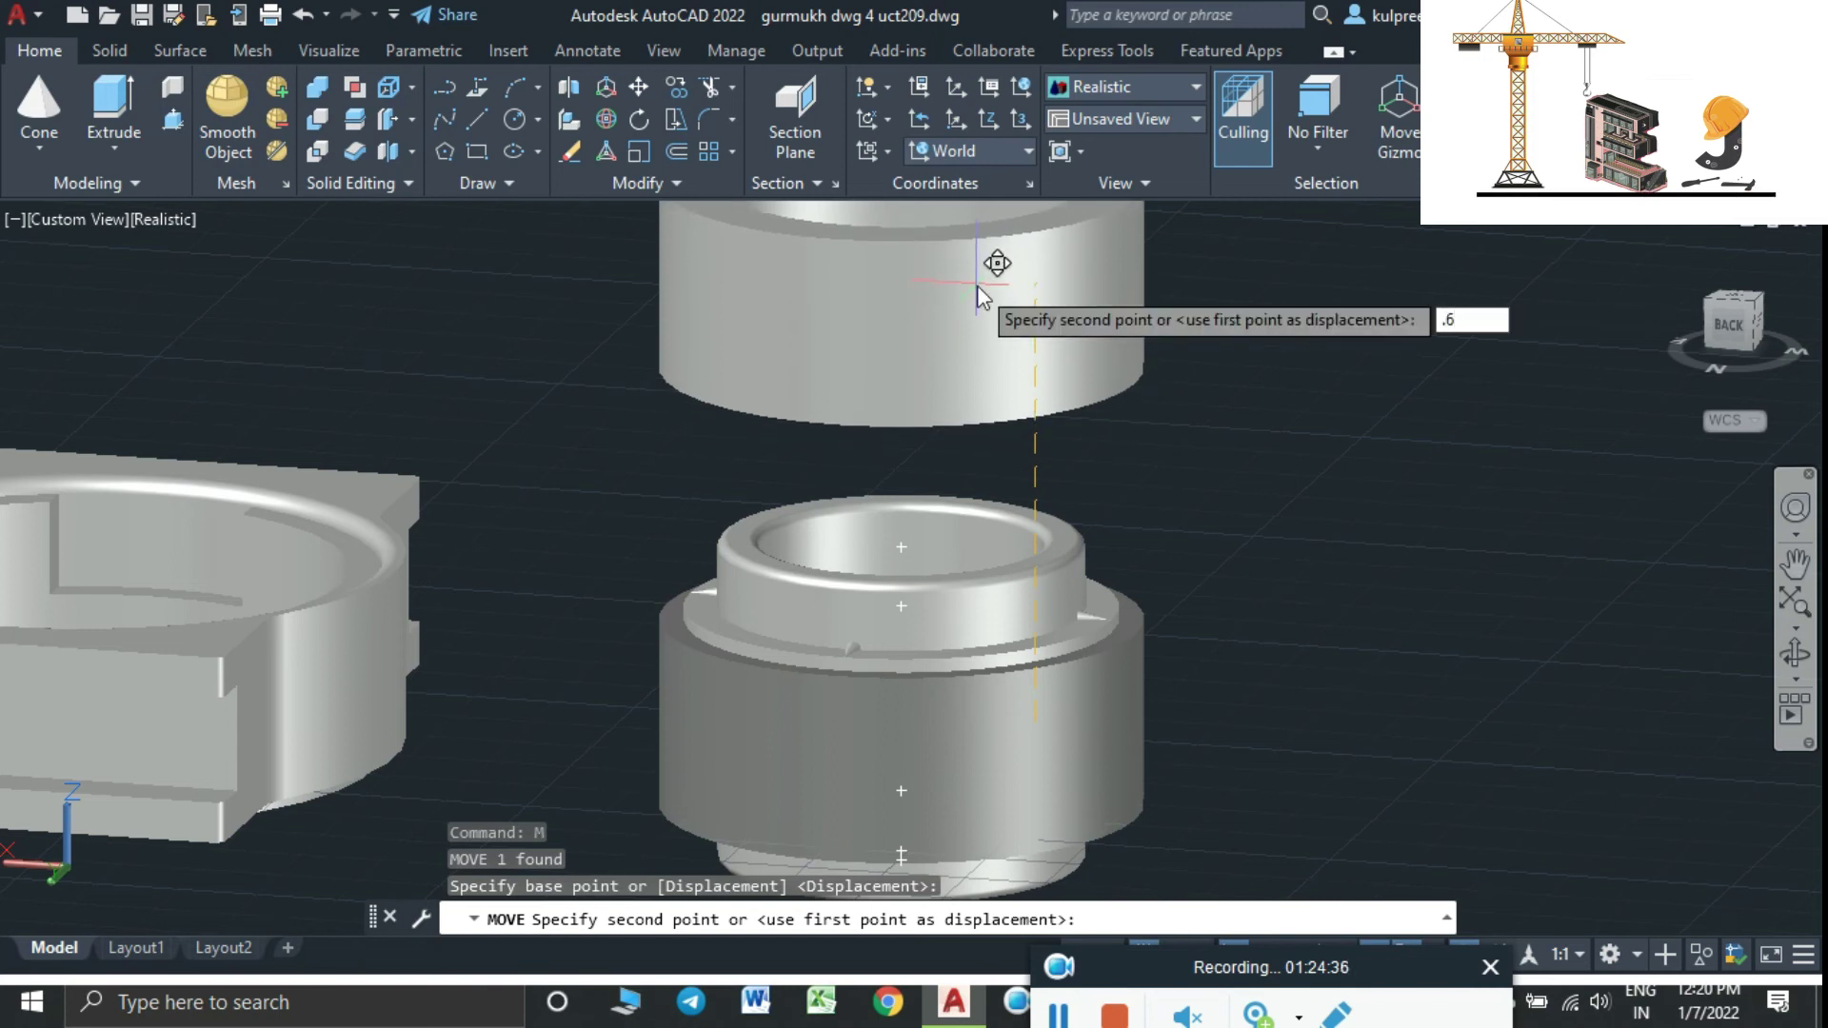
key(Return)
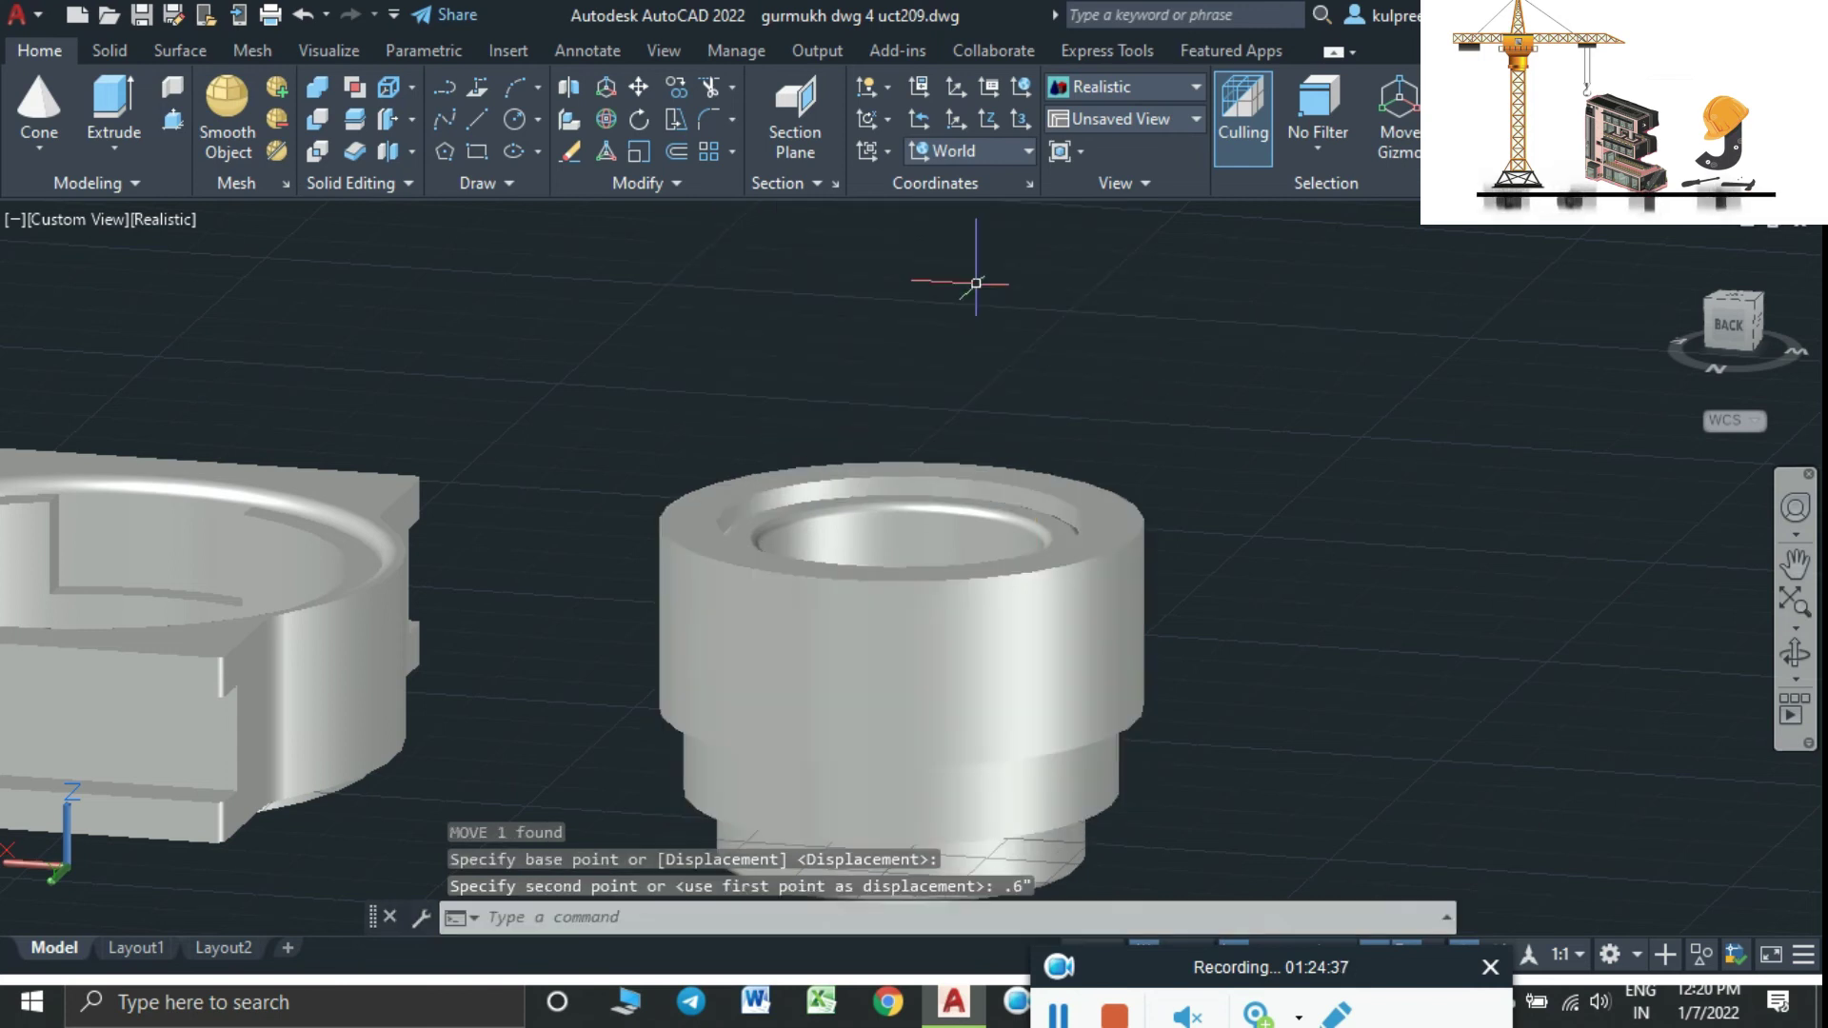
Undo the last change, then move the outer cylinder by a 0.06 displacement instead
scroll(976, 283, up, 5)
key(ctrl+z)
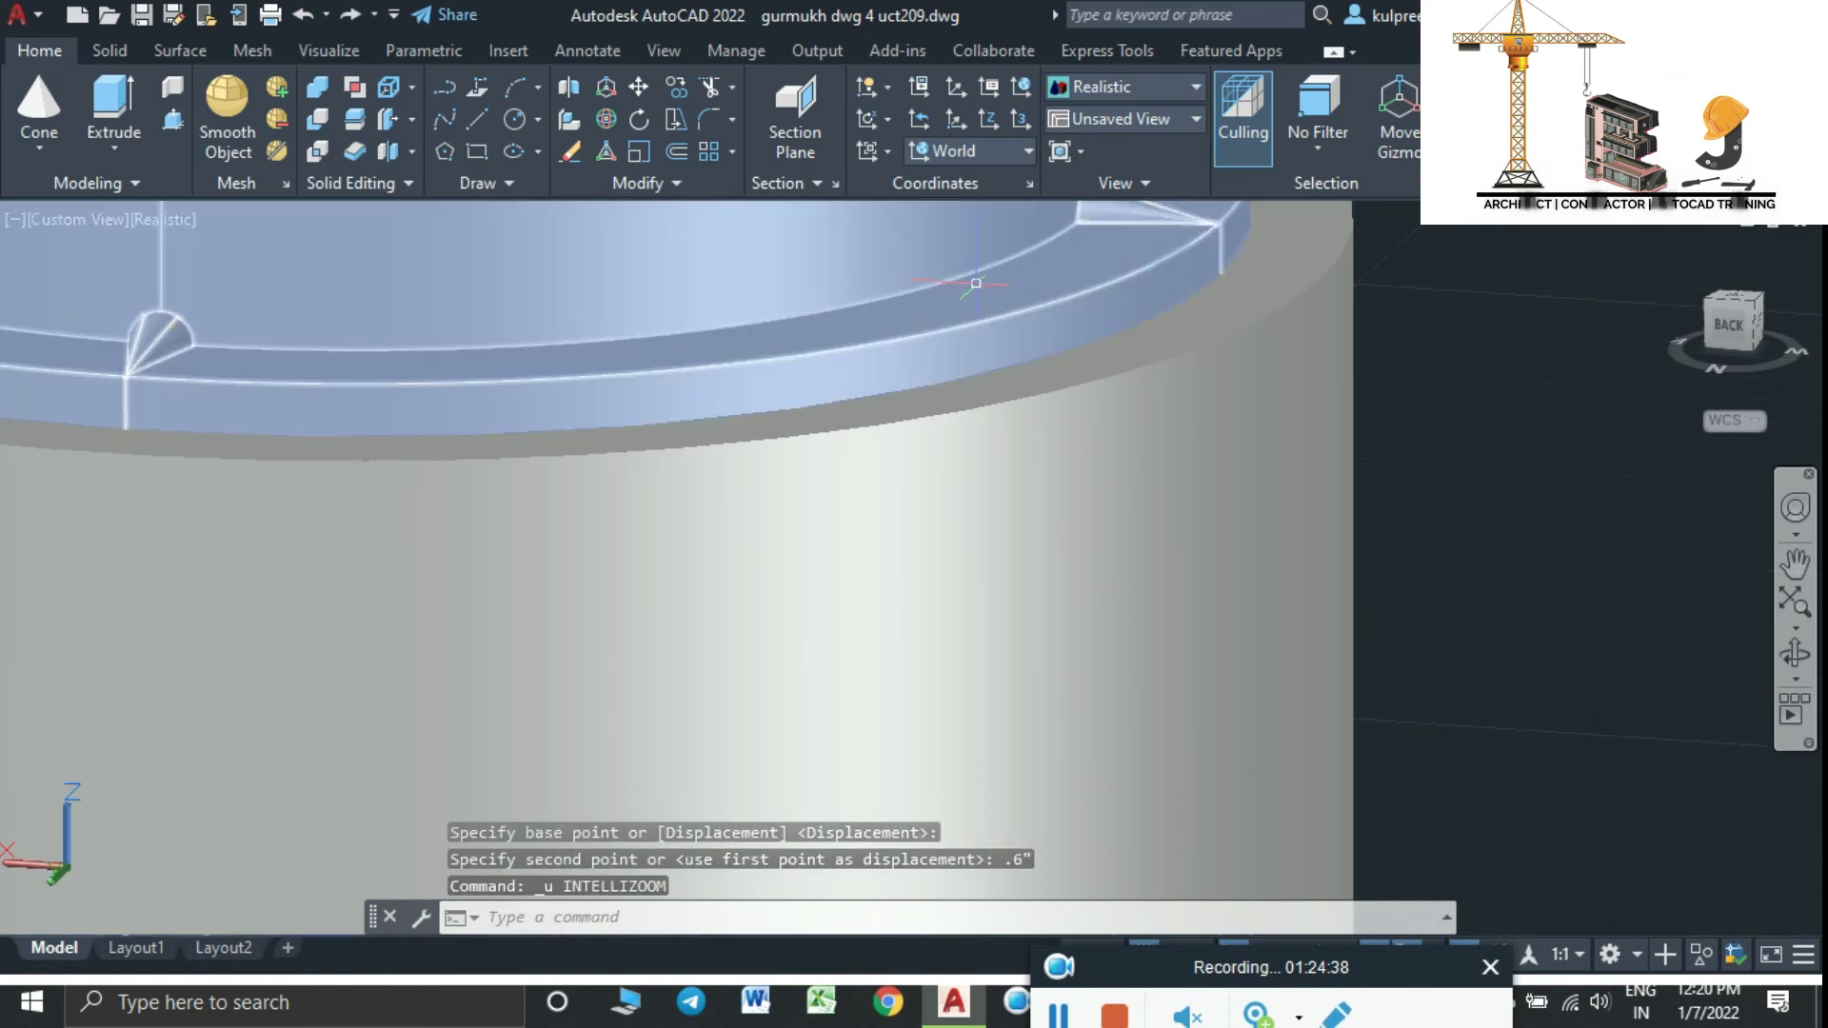
scroll(1032, 426, down, 2)
scroll(1032, 426, down, 5)
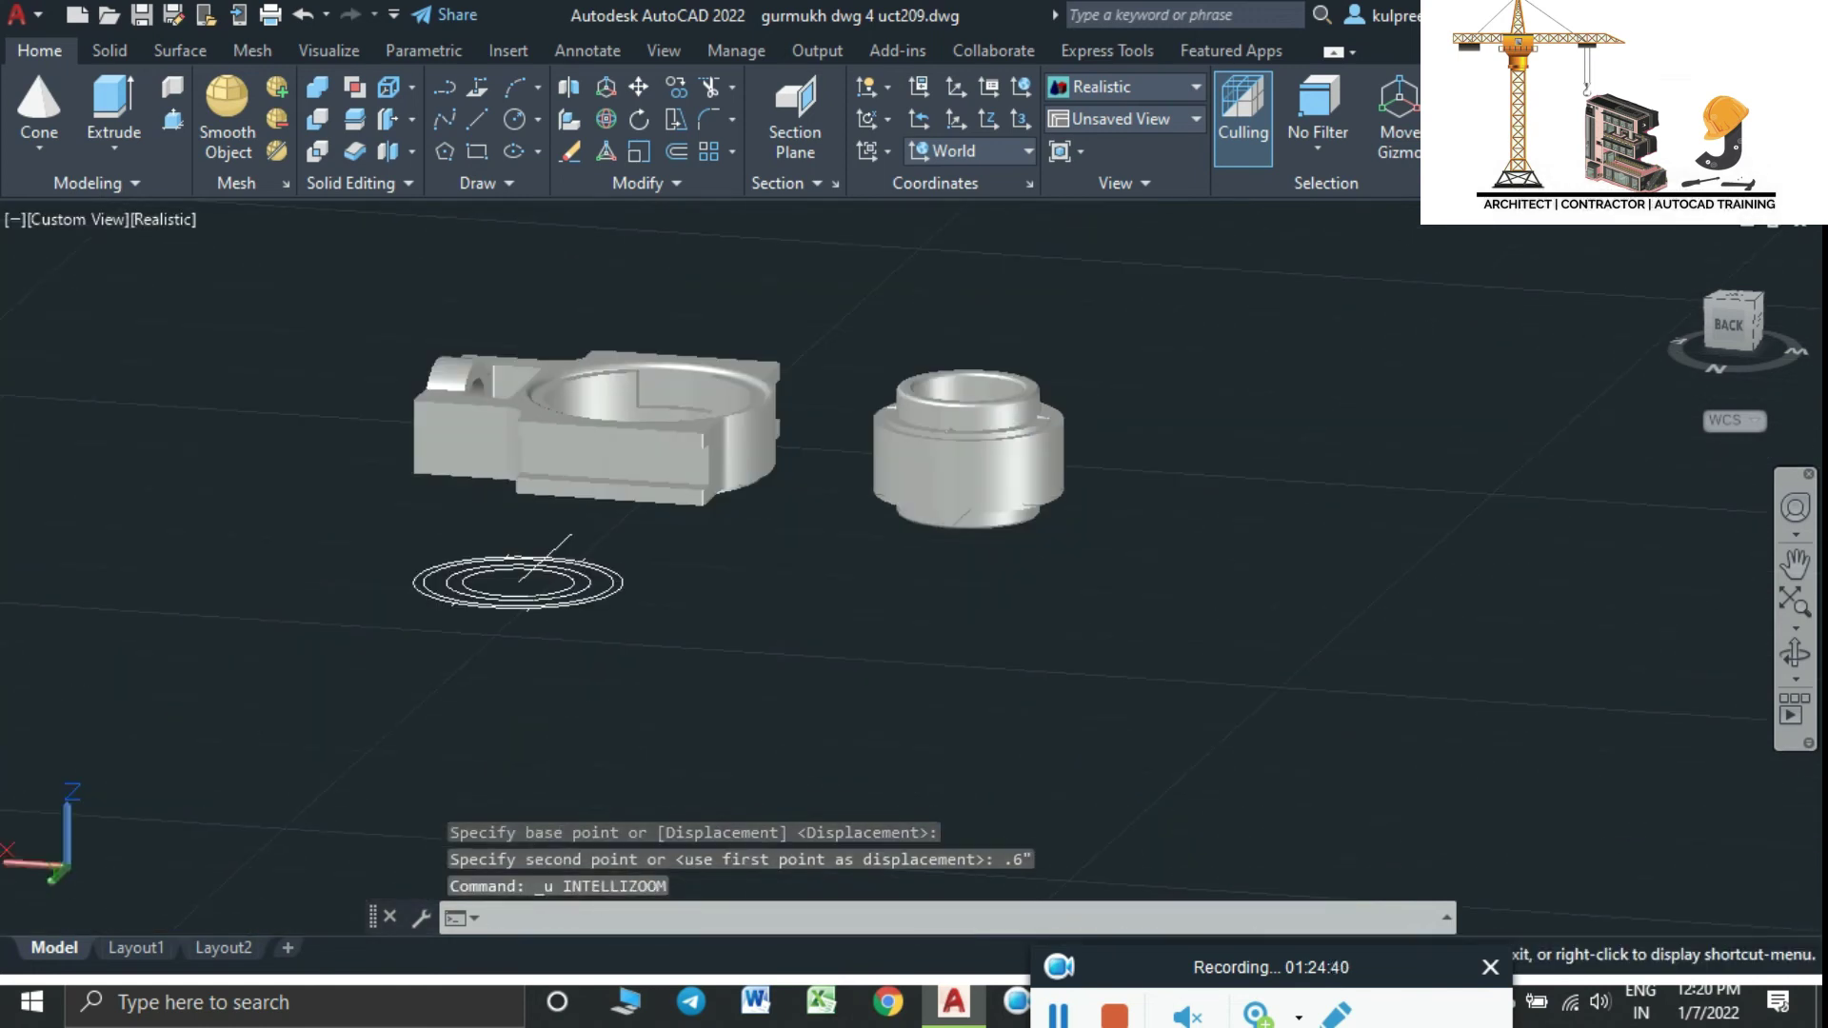
scroll(1091, 579, up, 3)
click(1026, 590)
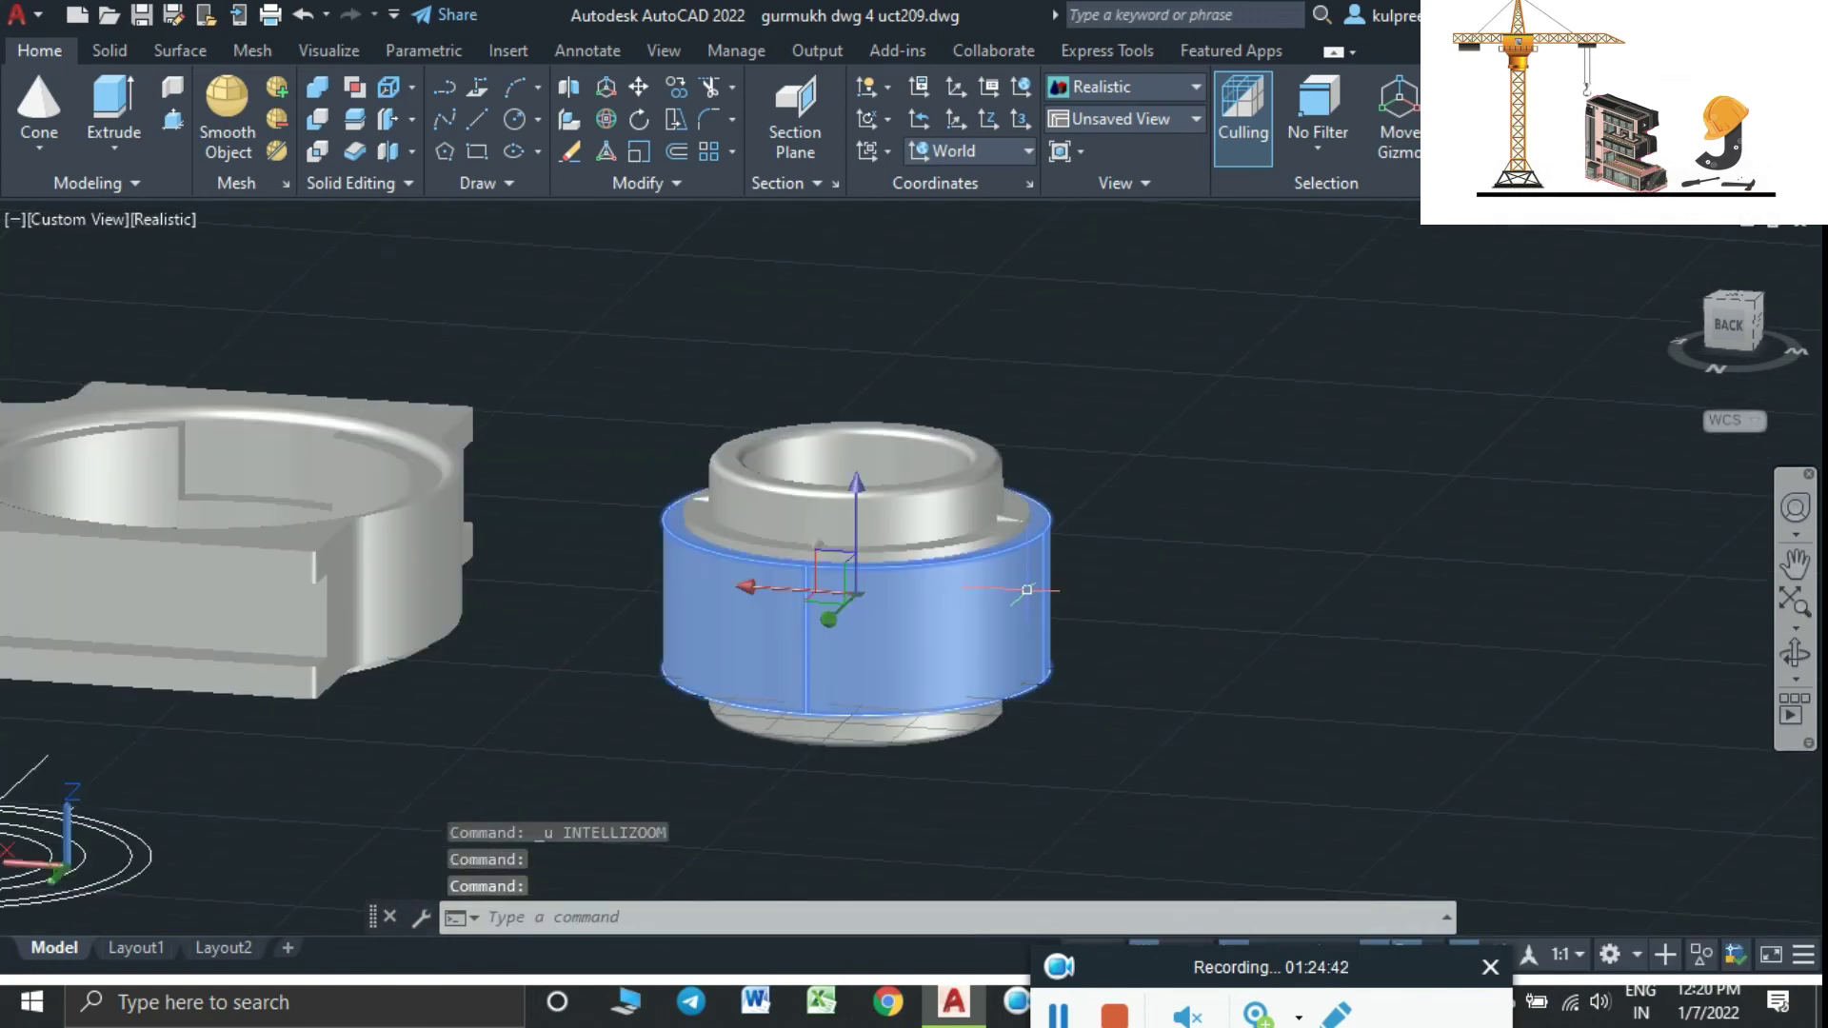
text(m)
key(Return)
click(1027, 590)
text(.06")
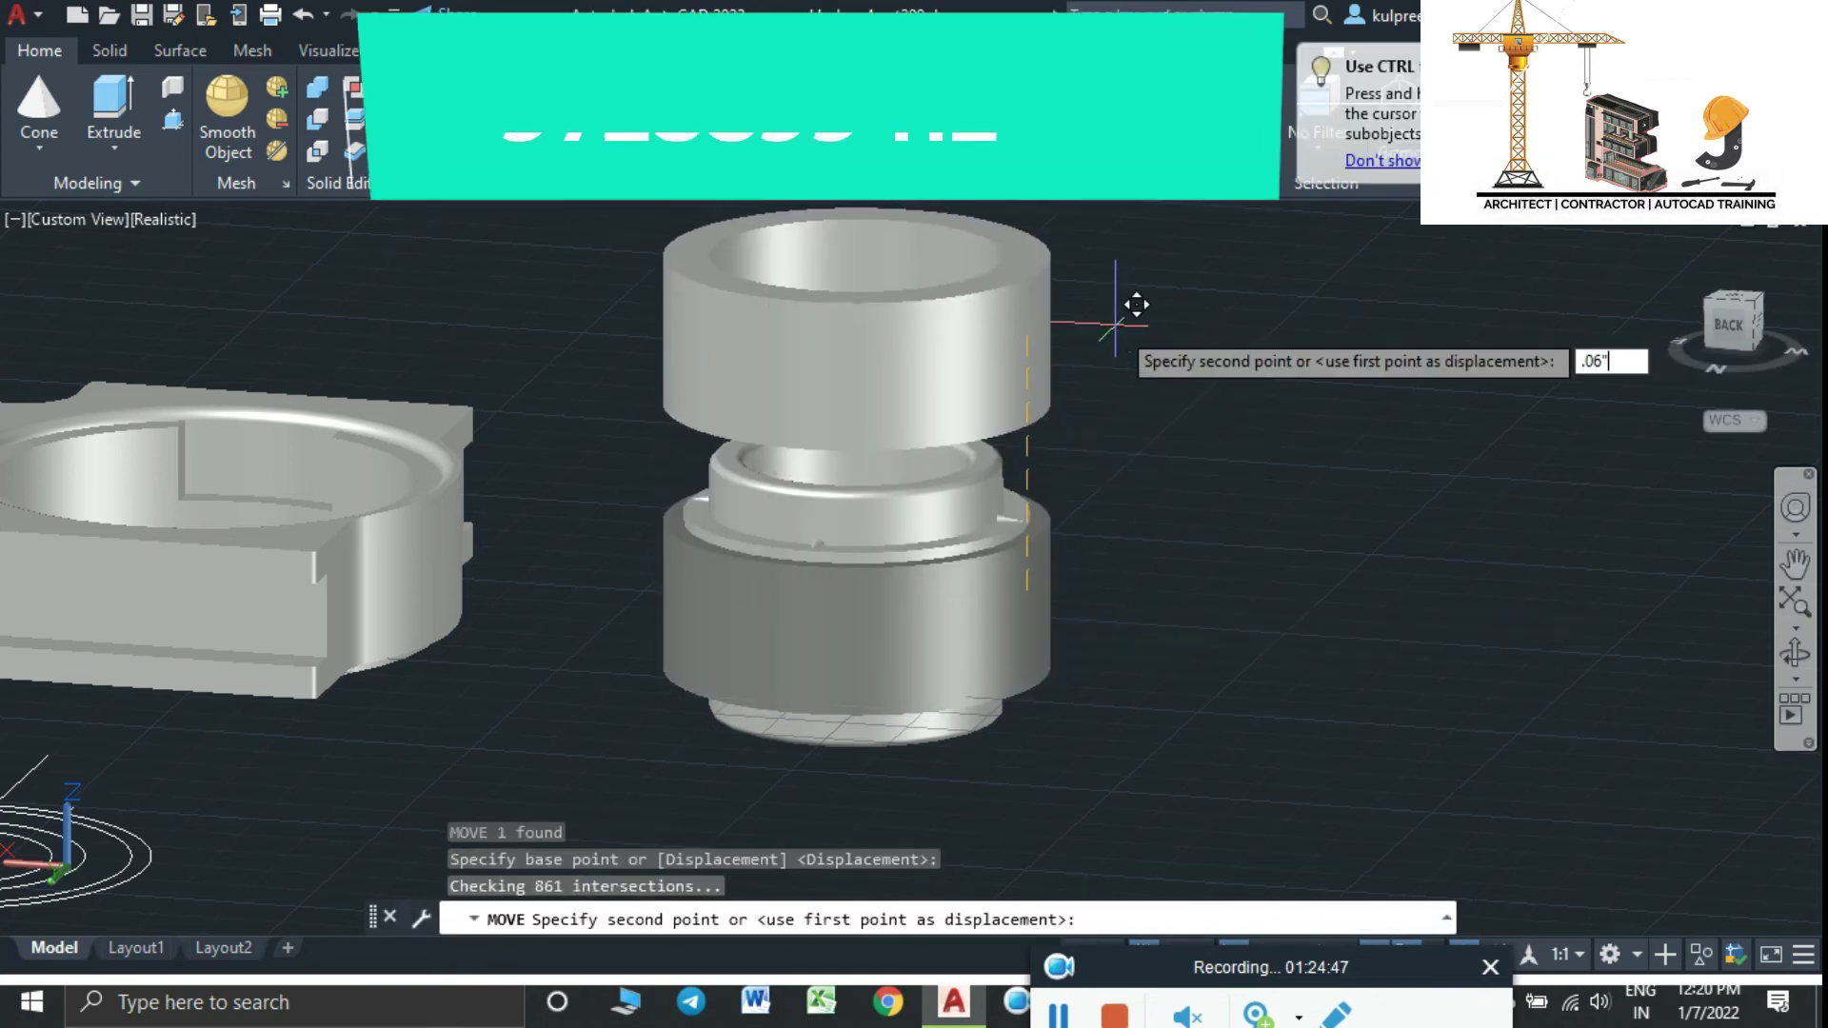
key(Return)
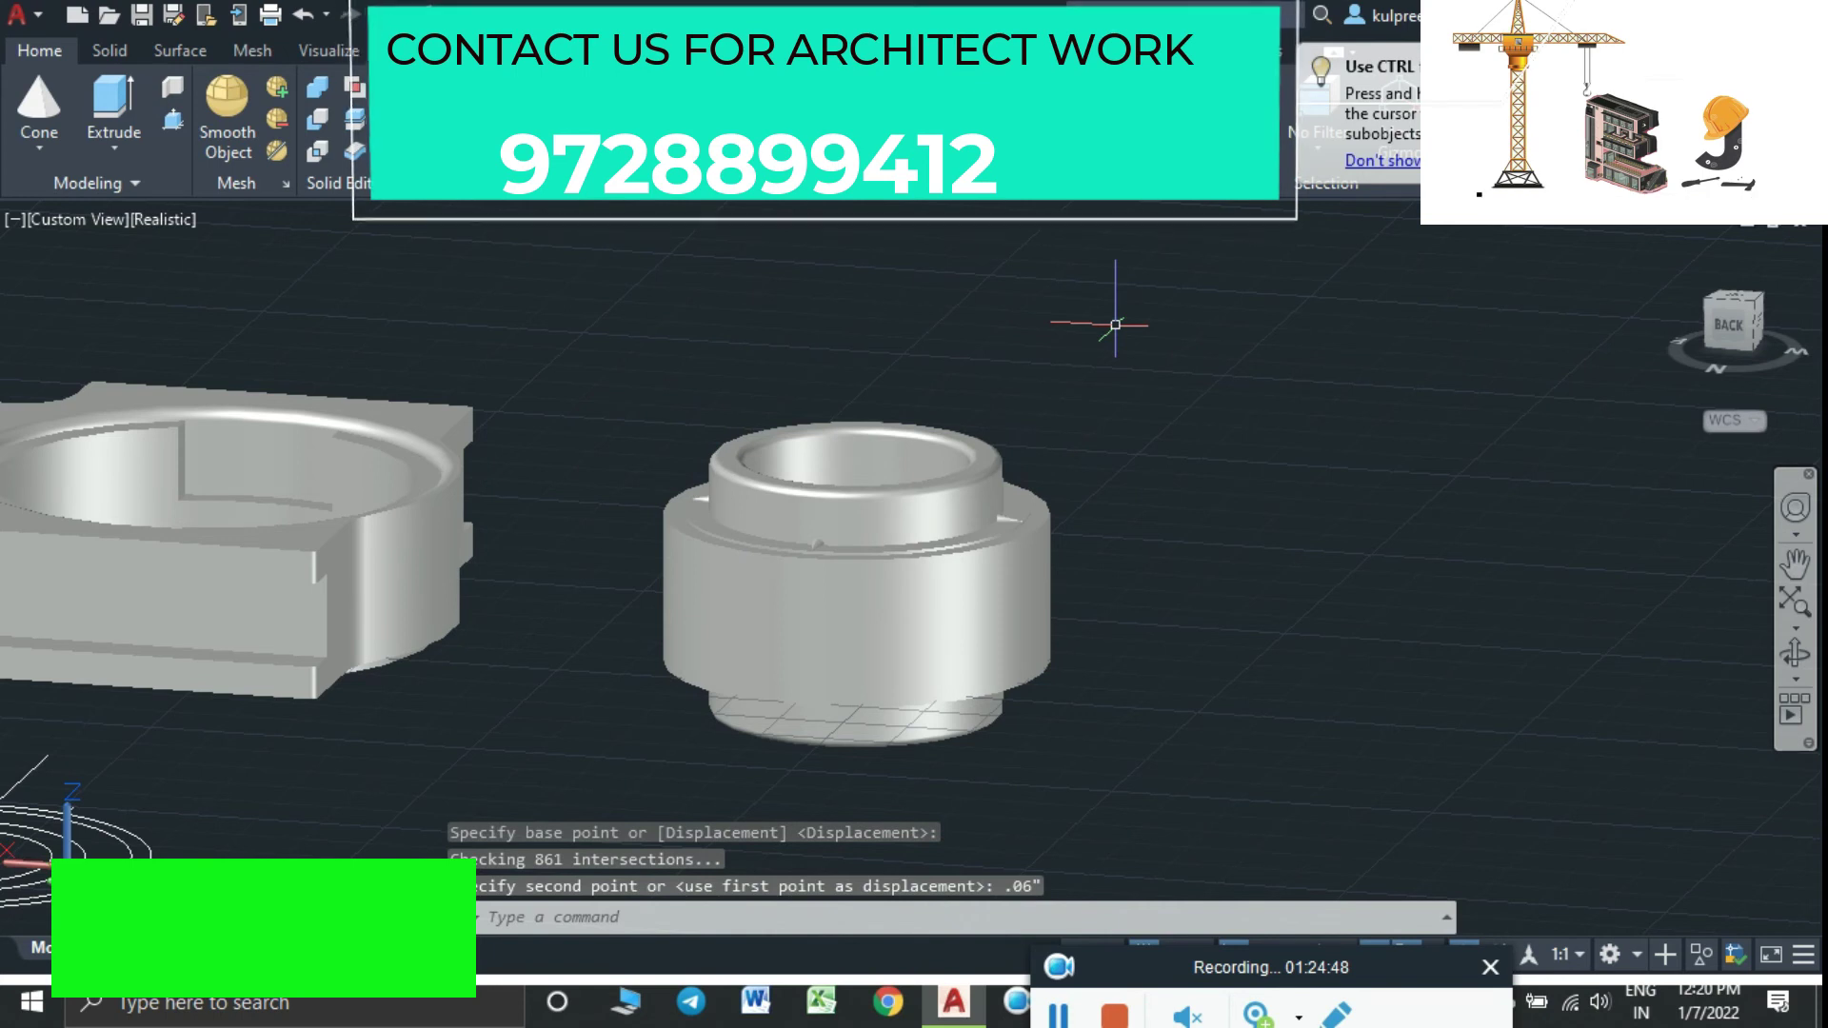
Orbit around the assembly to inspect it, then reselect the outer cylinder for another move
scroll(1013, 571, up, 3)
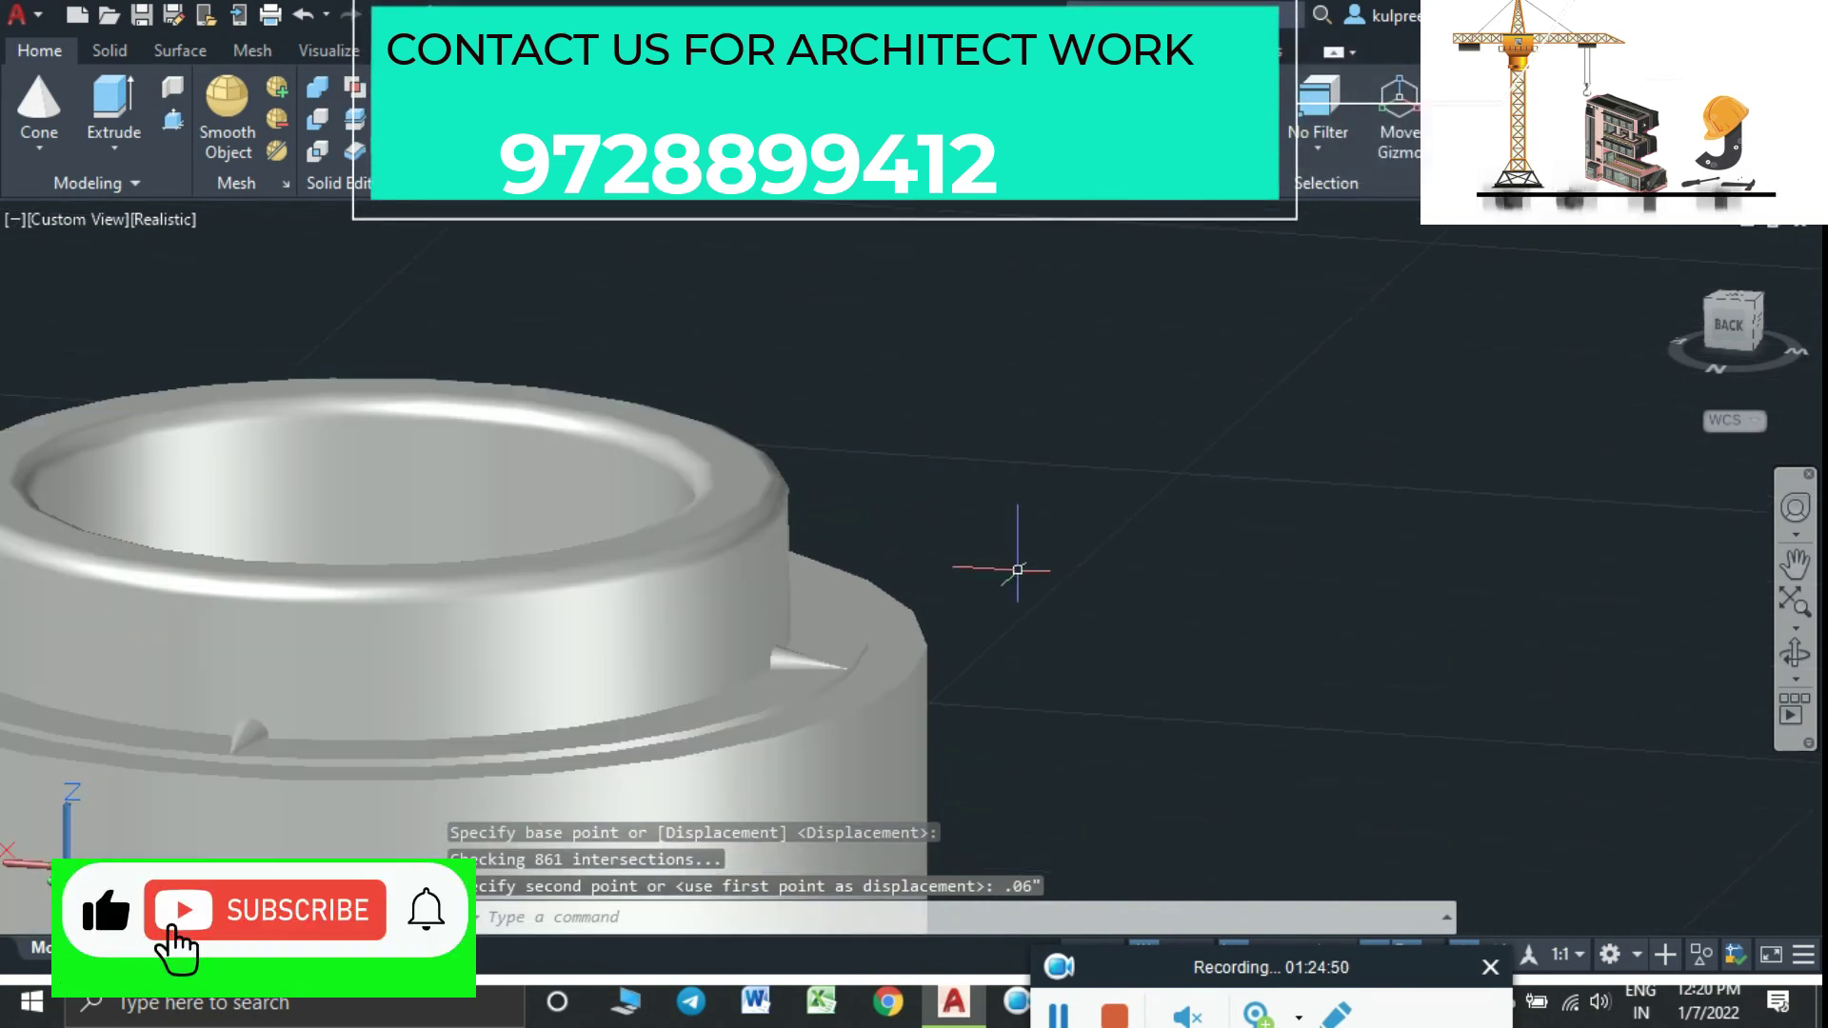
scroll(1102, 400, up, 2)
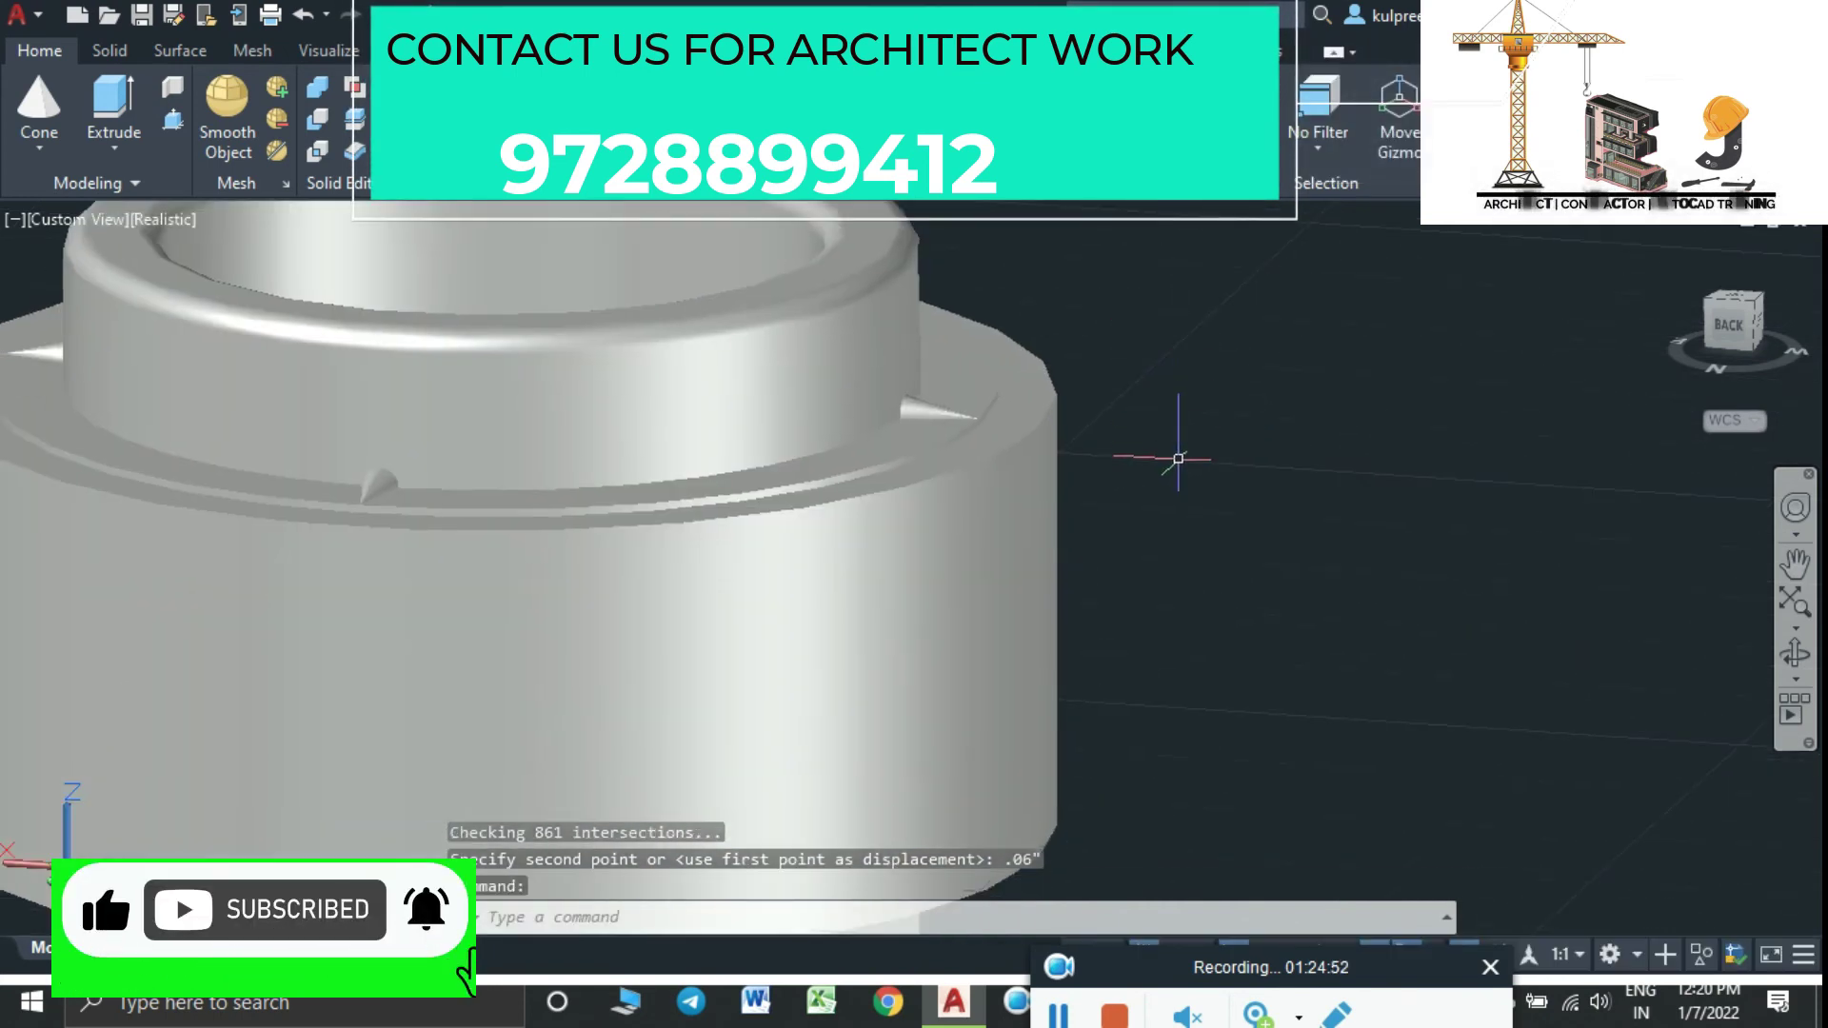
shift+middle_drag(1216, 327, 1183, 485)
scroll(1098, 602, down, 3)
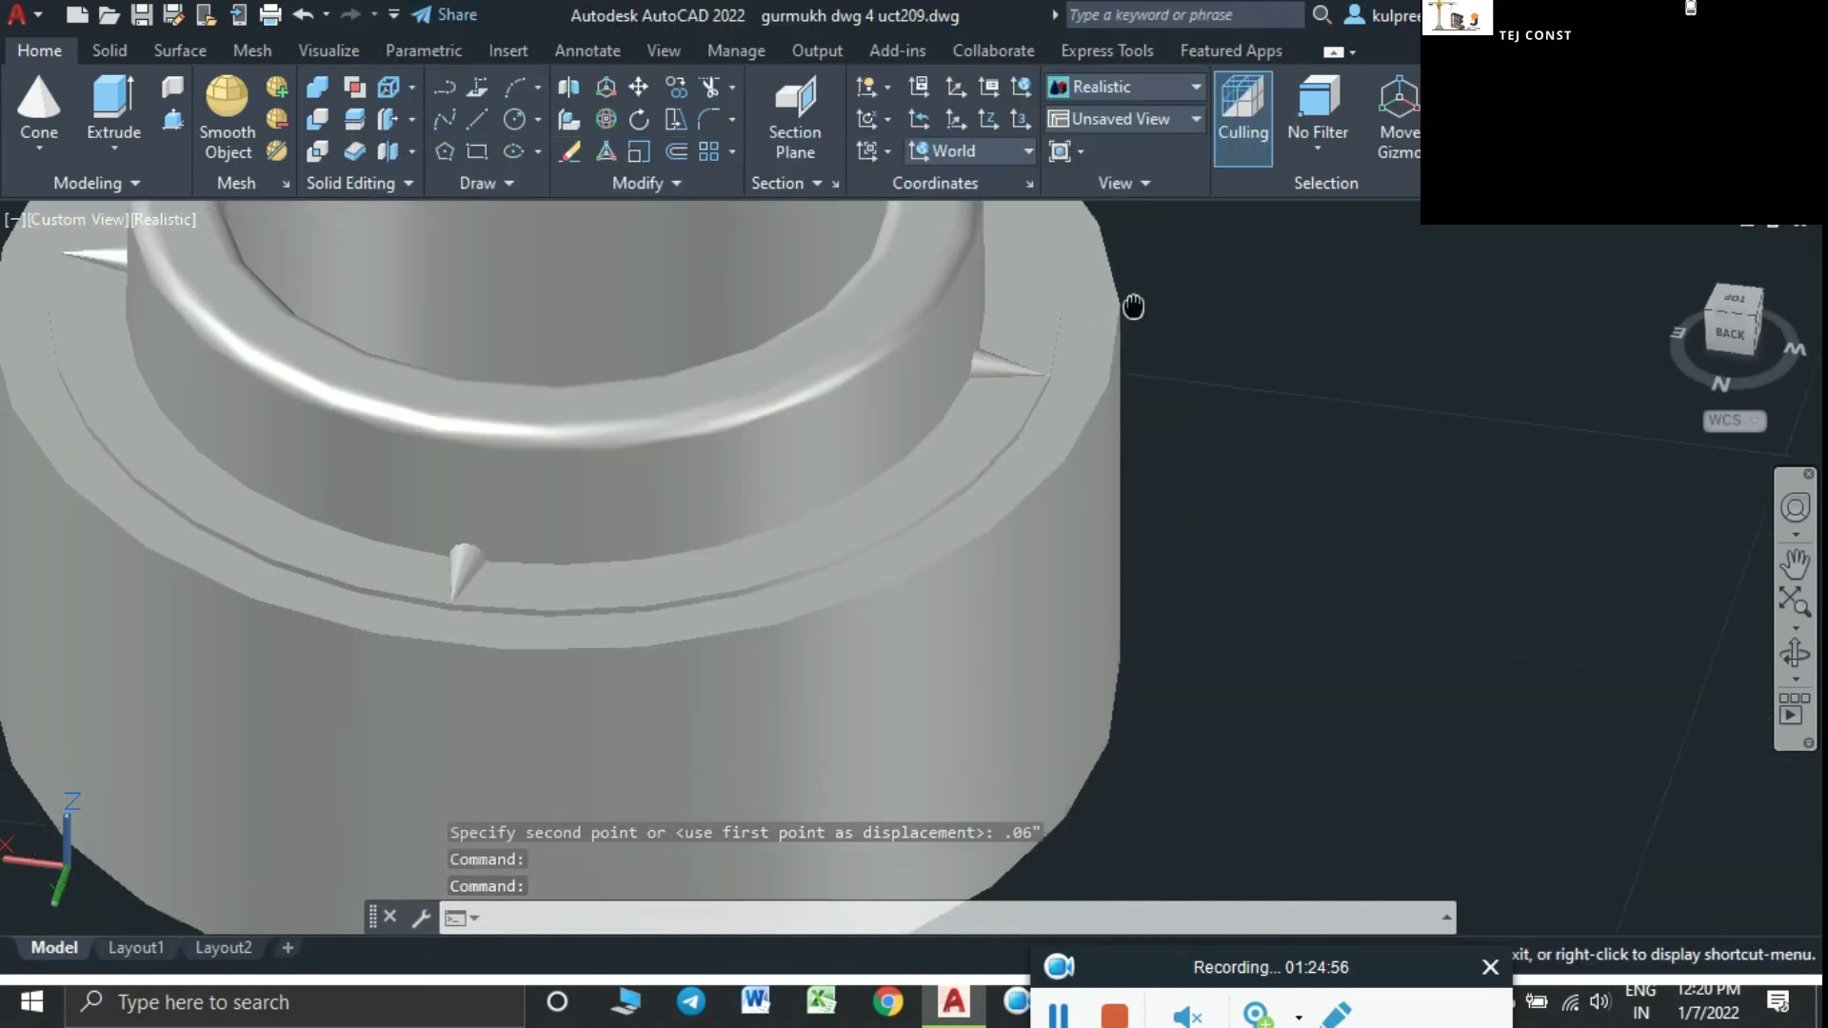
scroll(943, 488, up, 3)
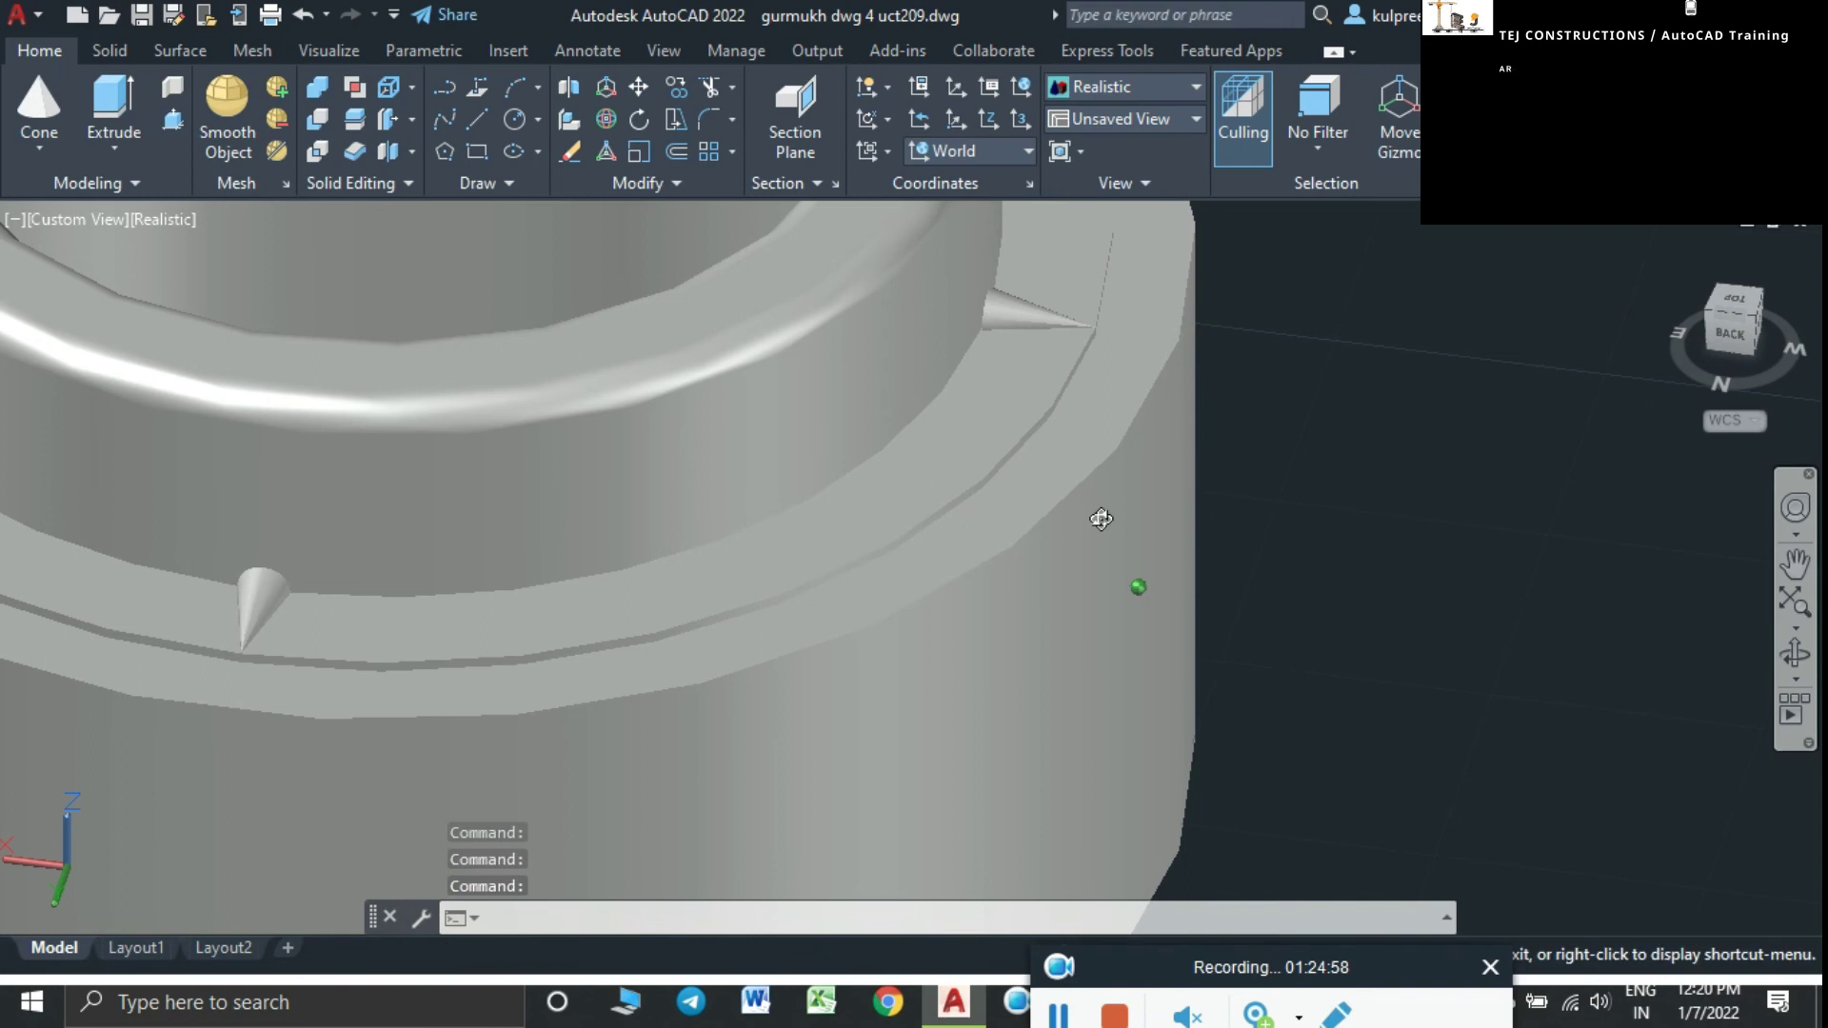
shift+middle_drag(1120, 582, 1120, 485)
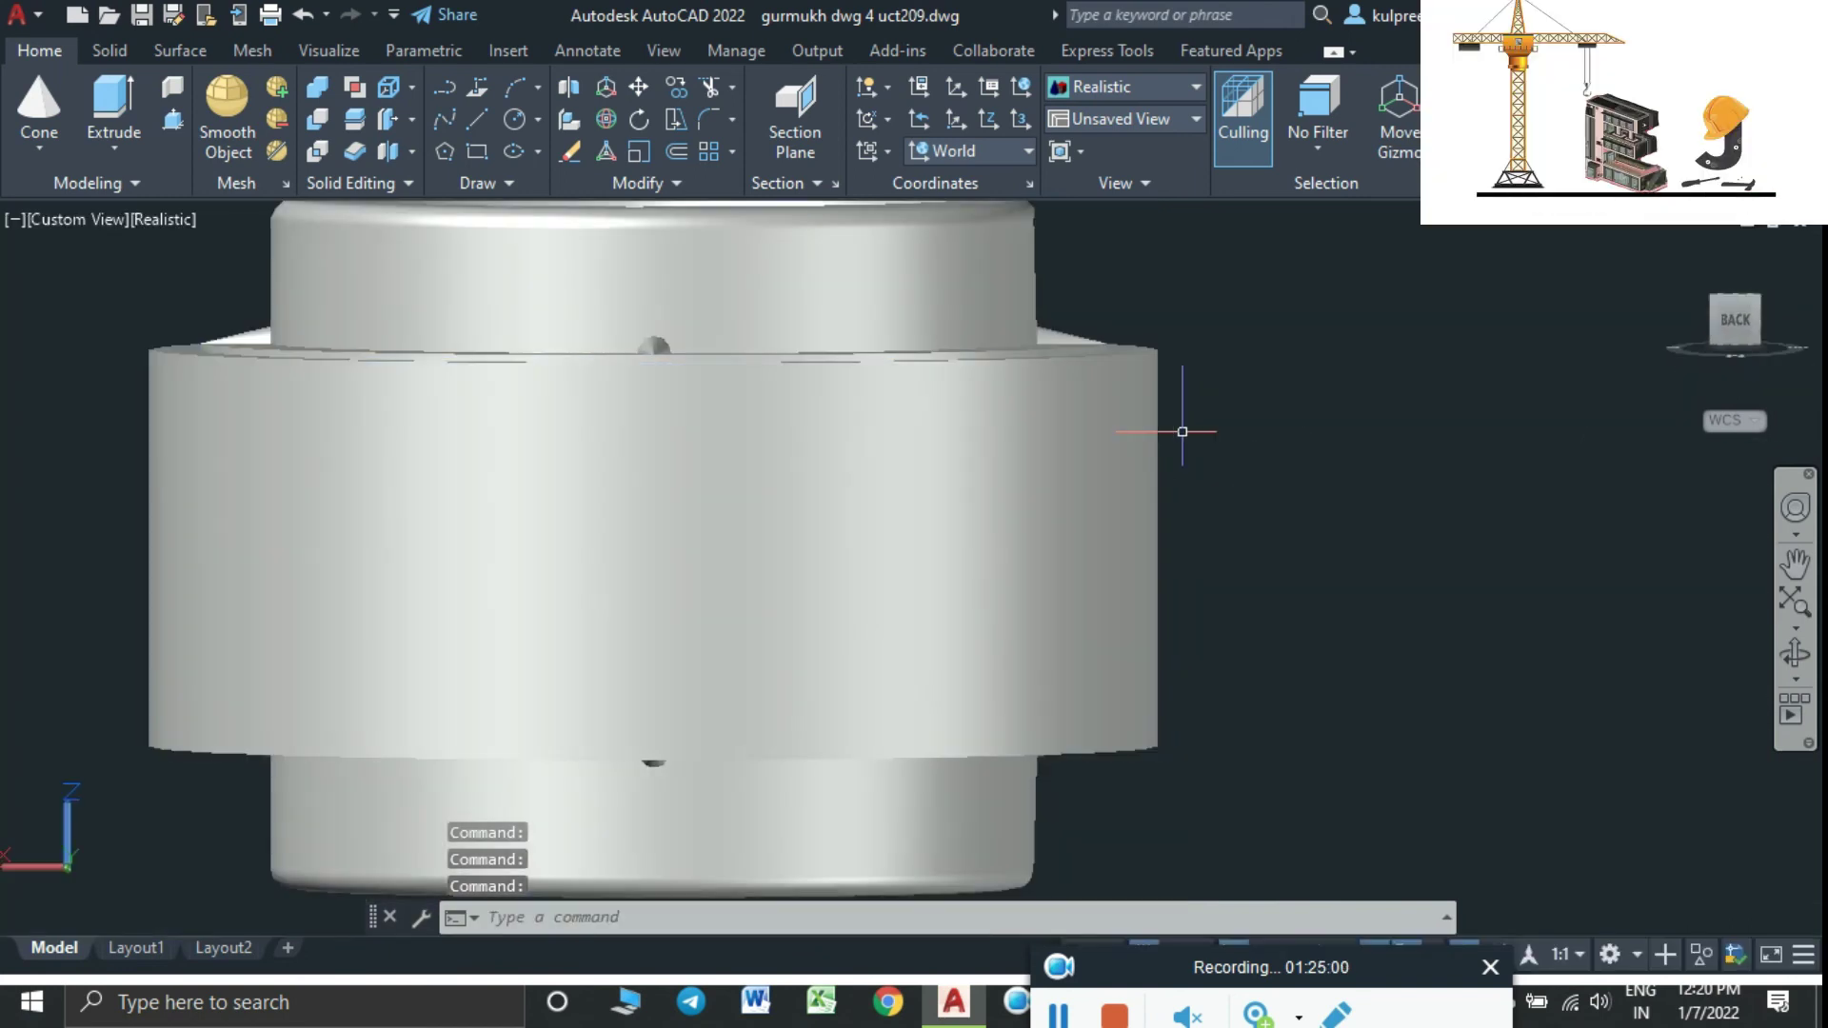
shift+middle_drag(1196, 390, 1227, 609)
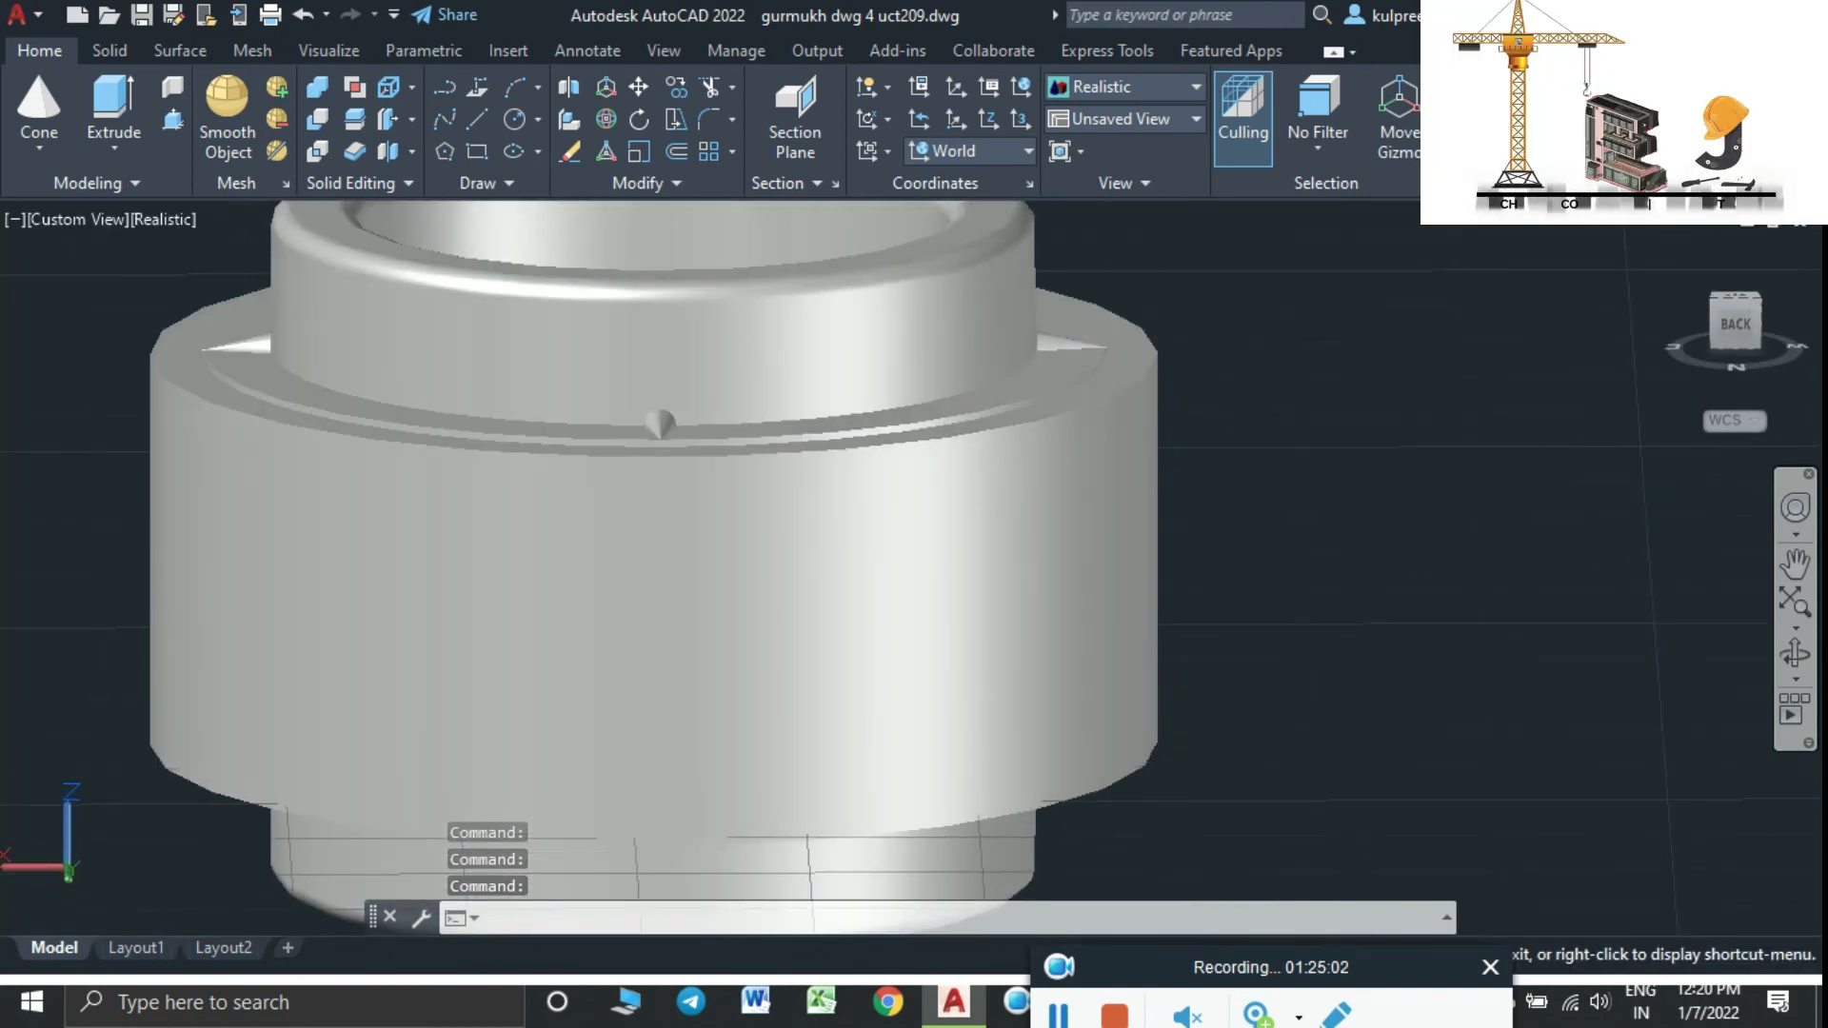
click(1145, 681)
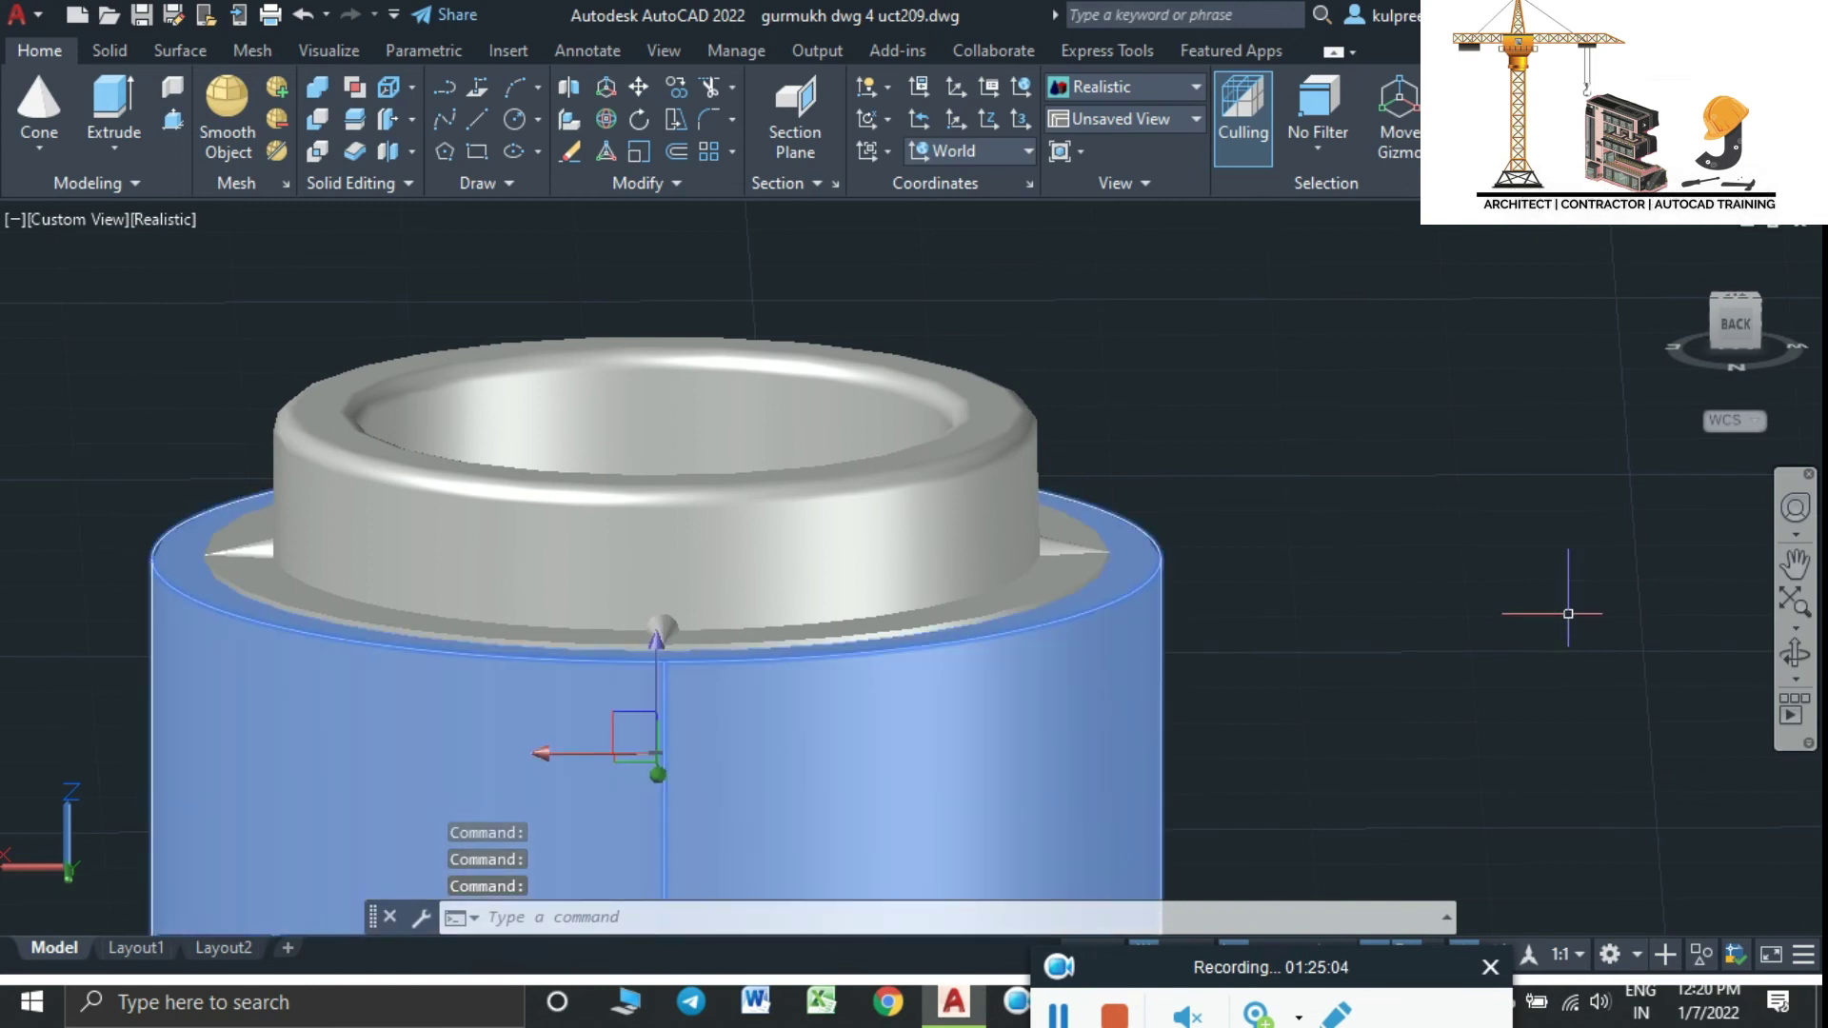
text(m)
key(Return)
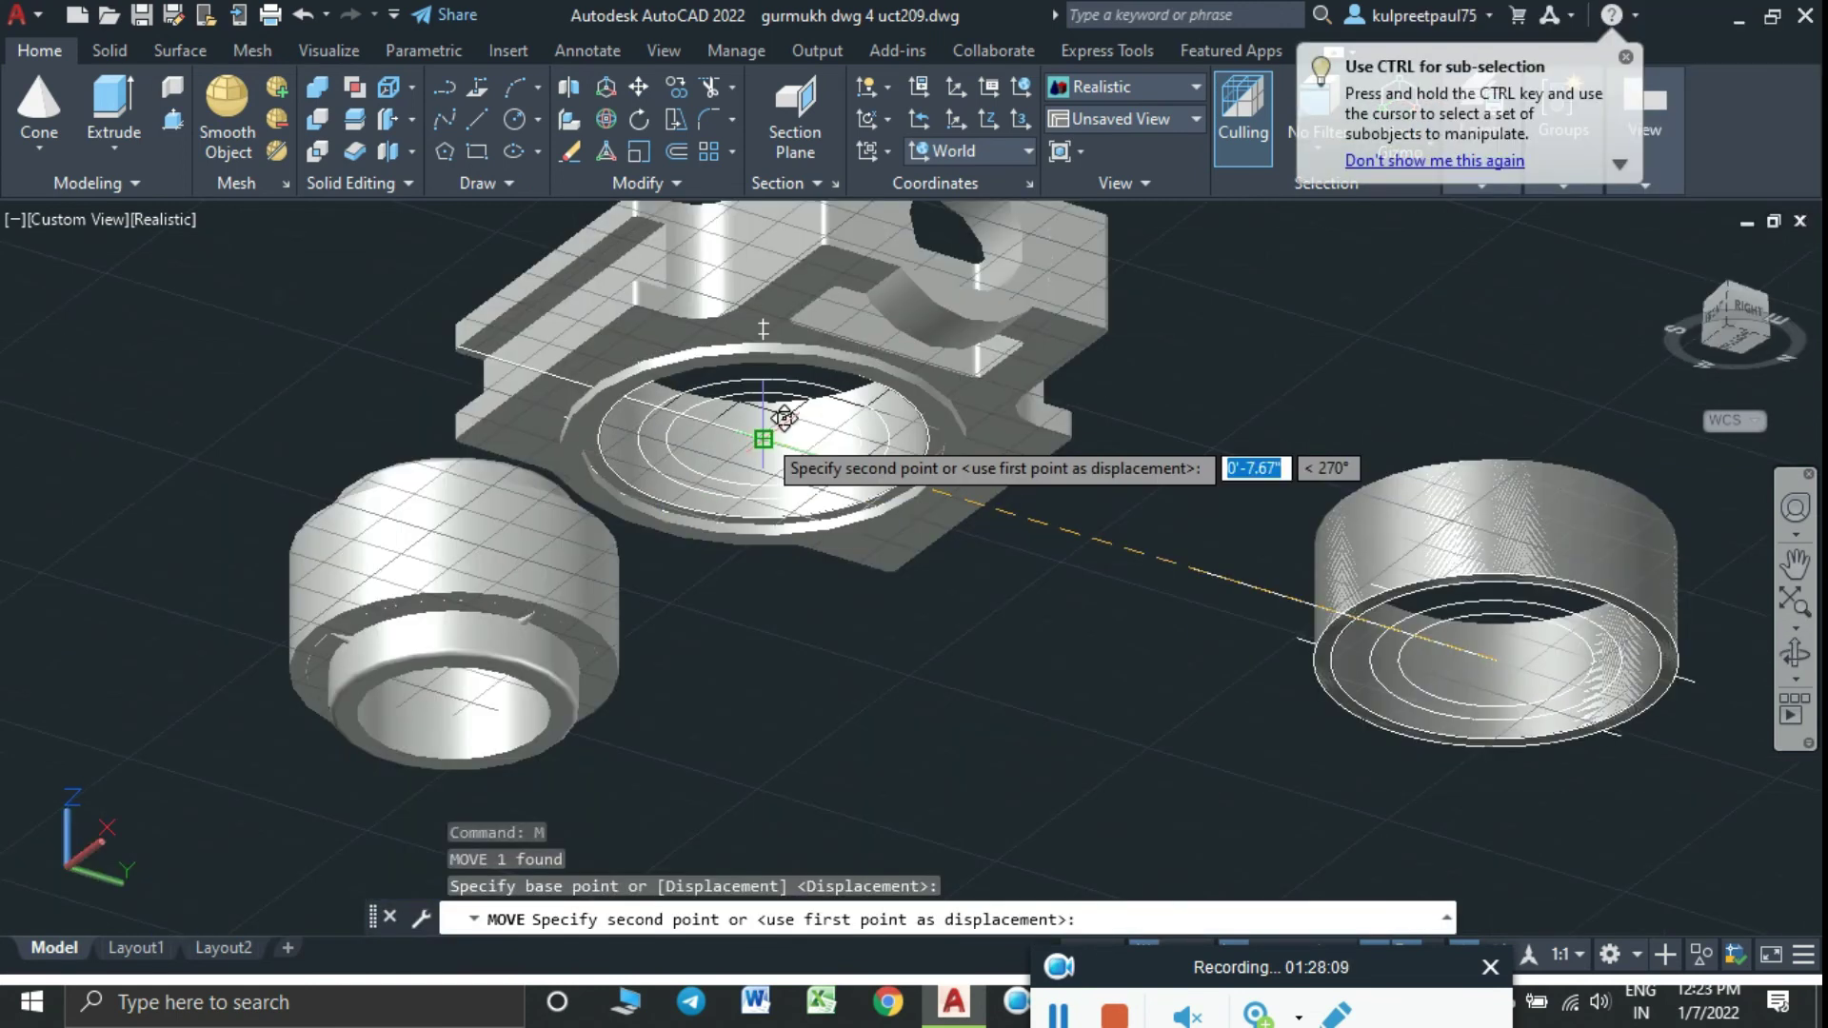
End the pending outer-cylinder move at the housing opening
click(762, 439)
scroll(762, 431, down, 2)
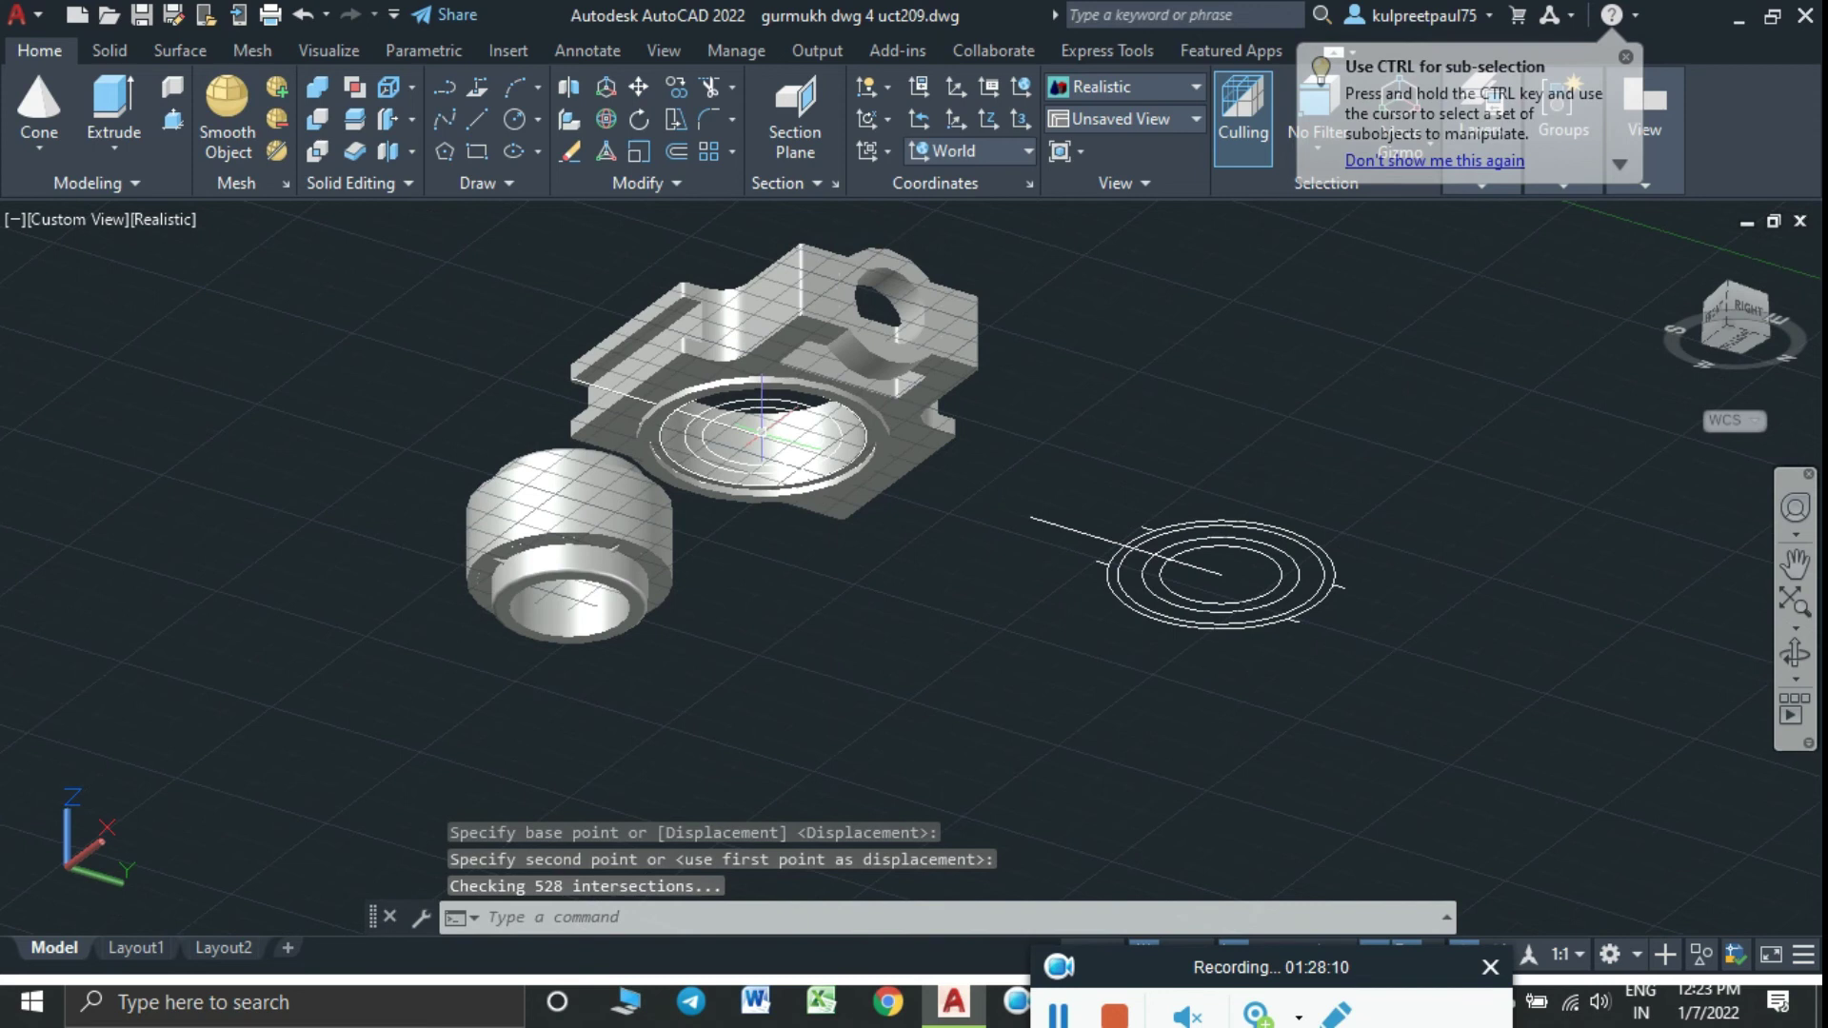
click(533, 538)
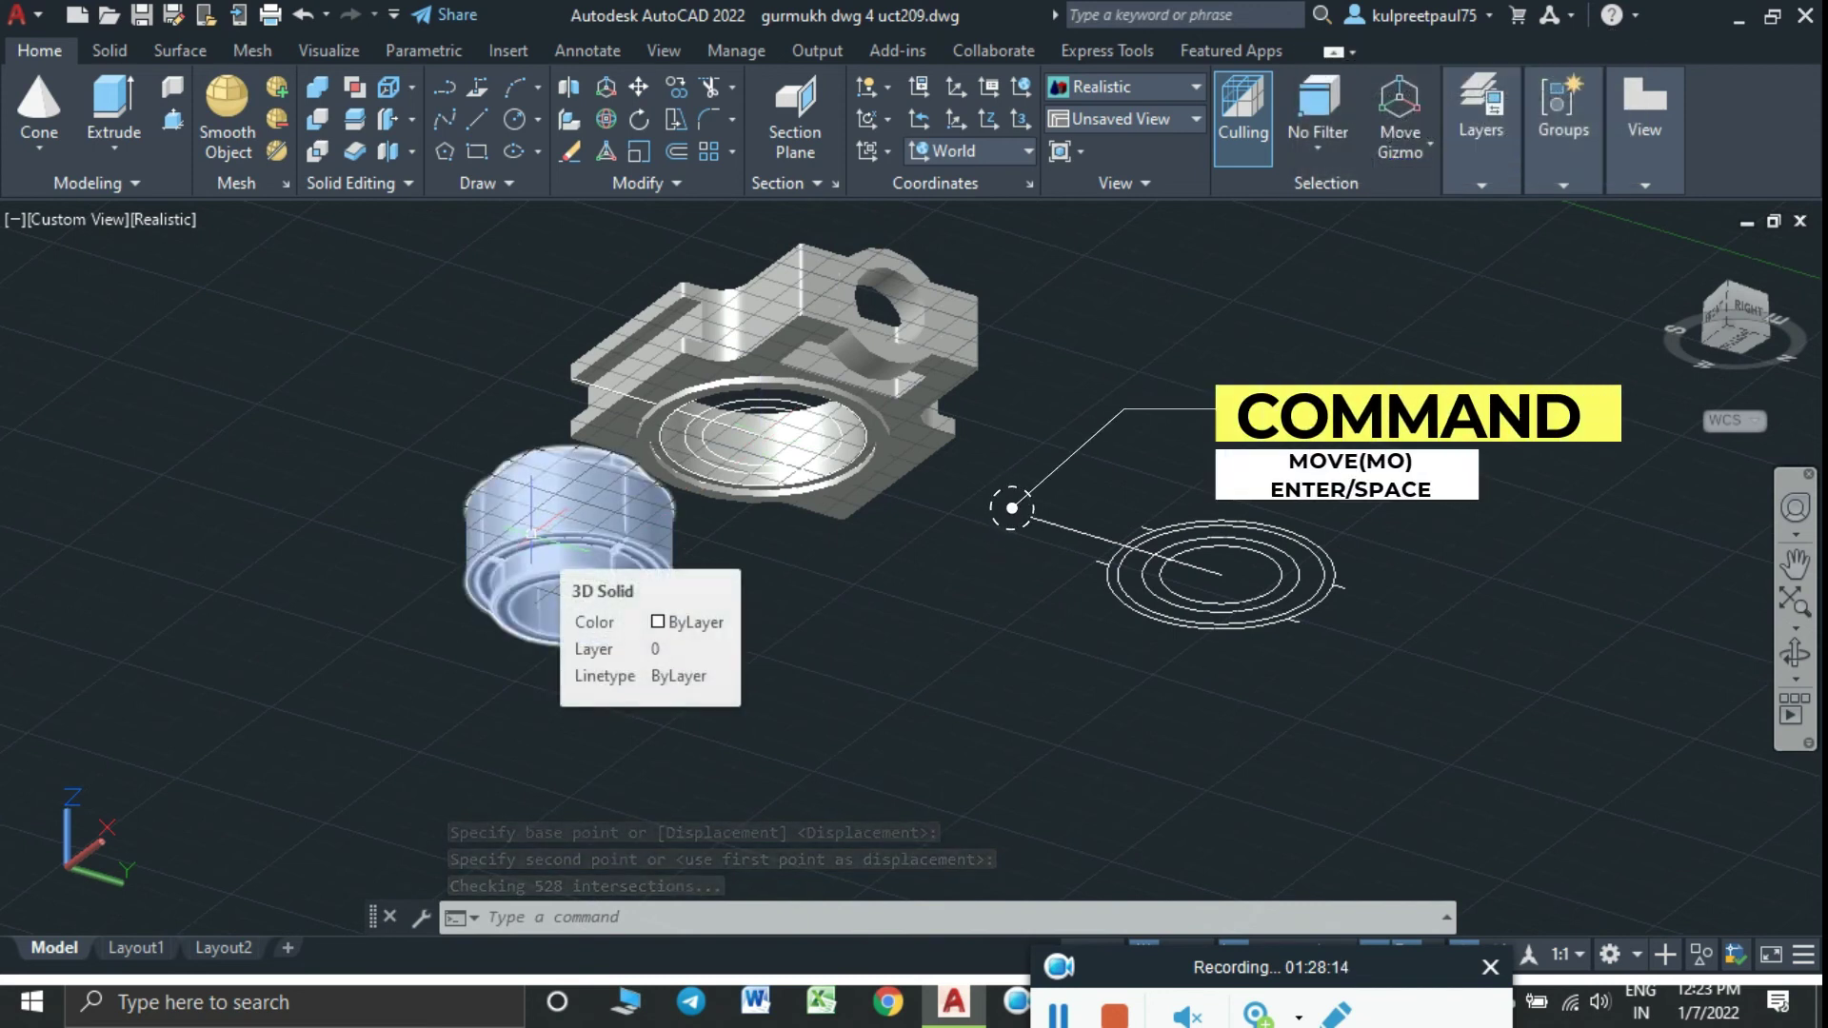
Move the ring-and-cone bearing assembly from its centre into the housing's bearing seat
click(534, 538)
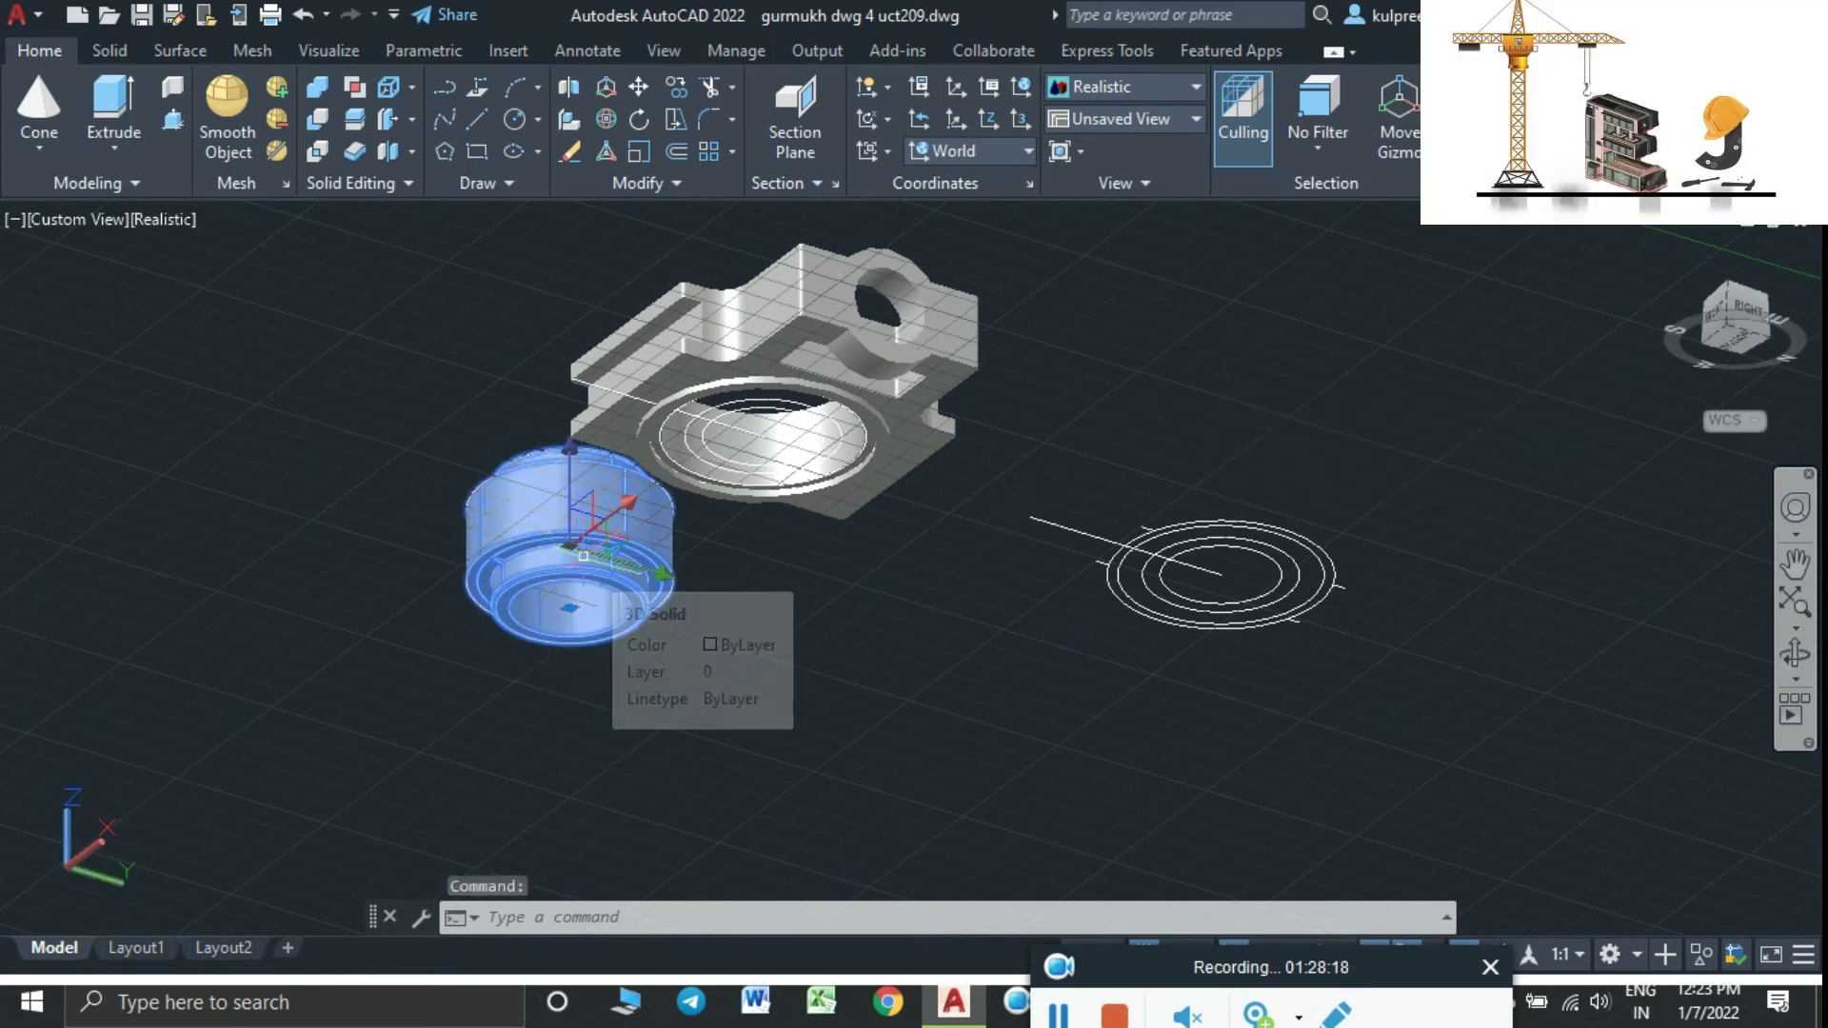
text(m)
key(Return)
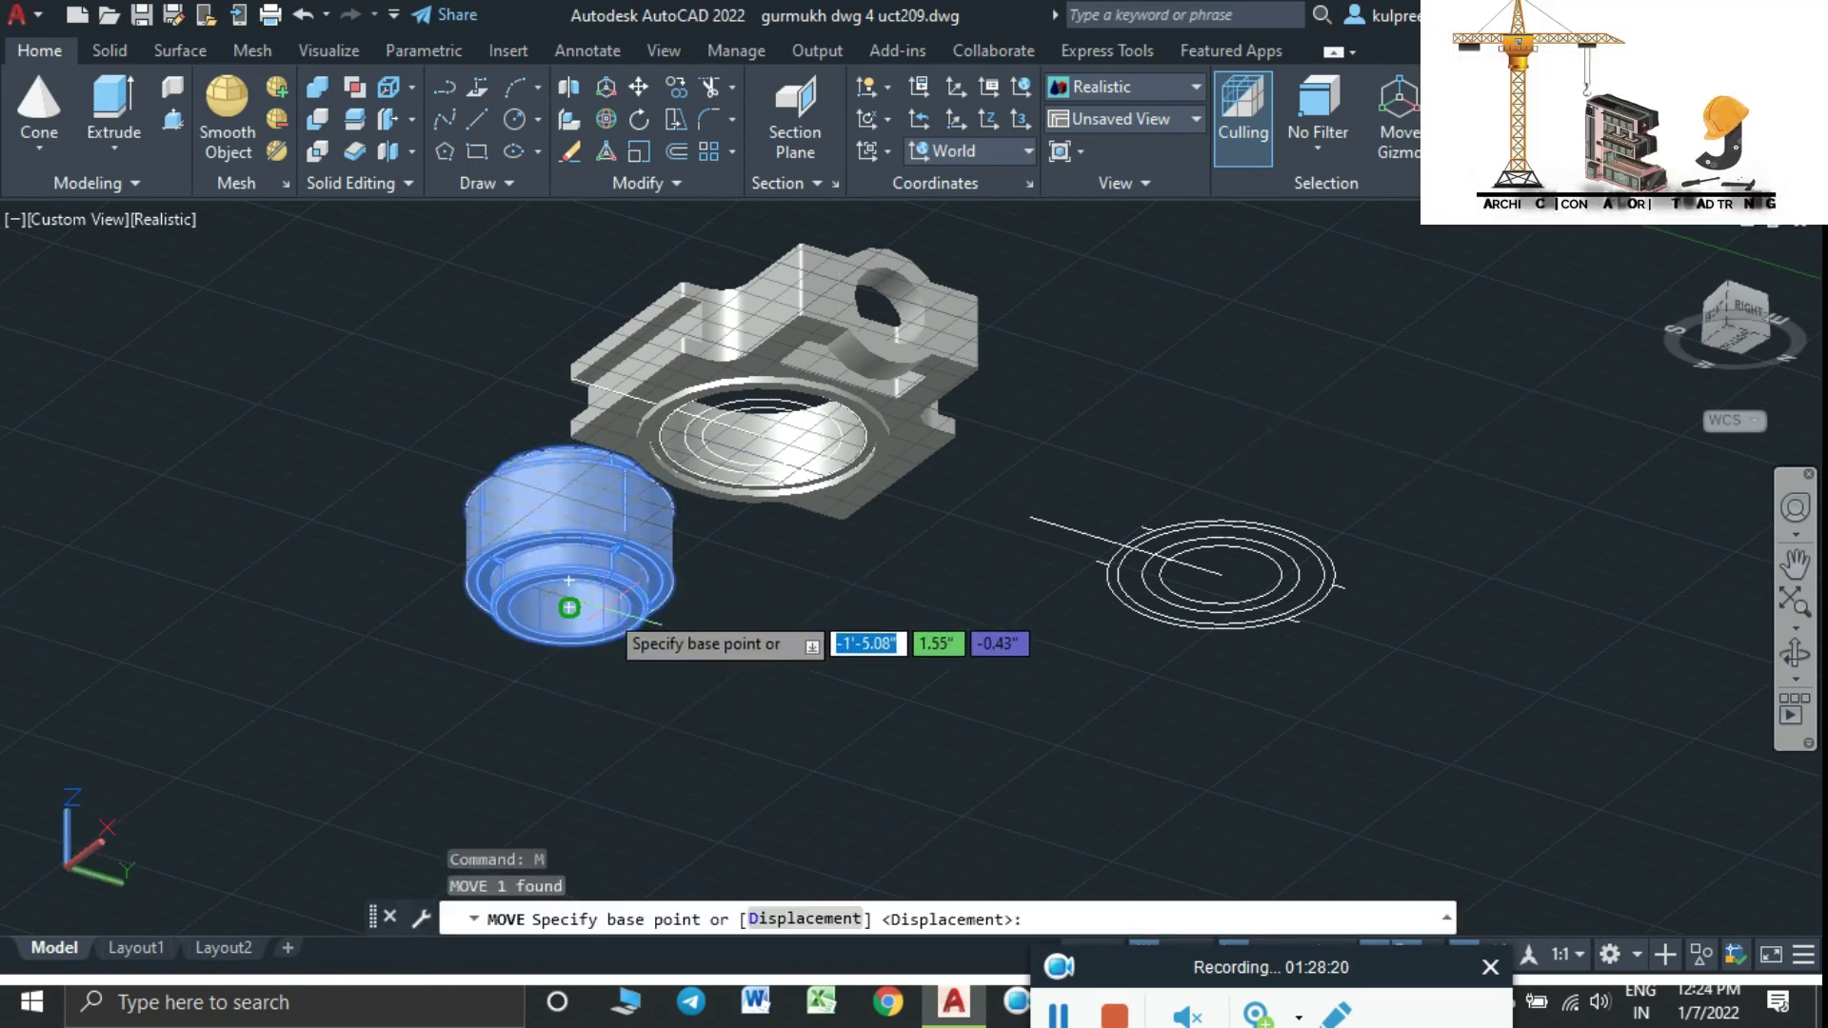
scroll(568, 605, up, 4)
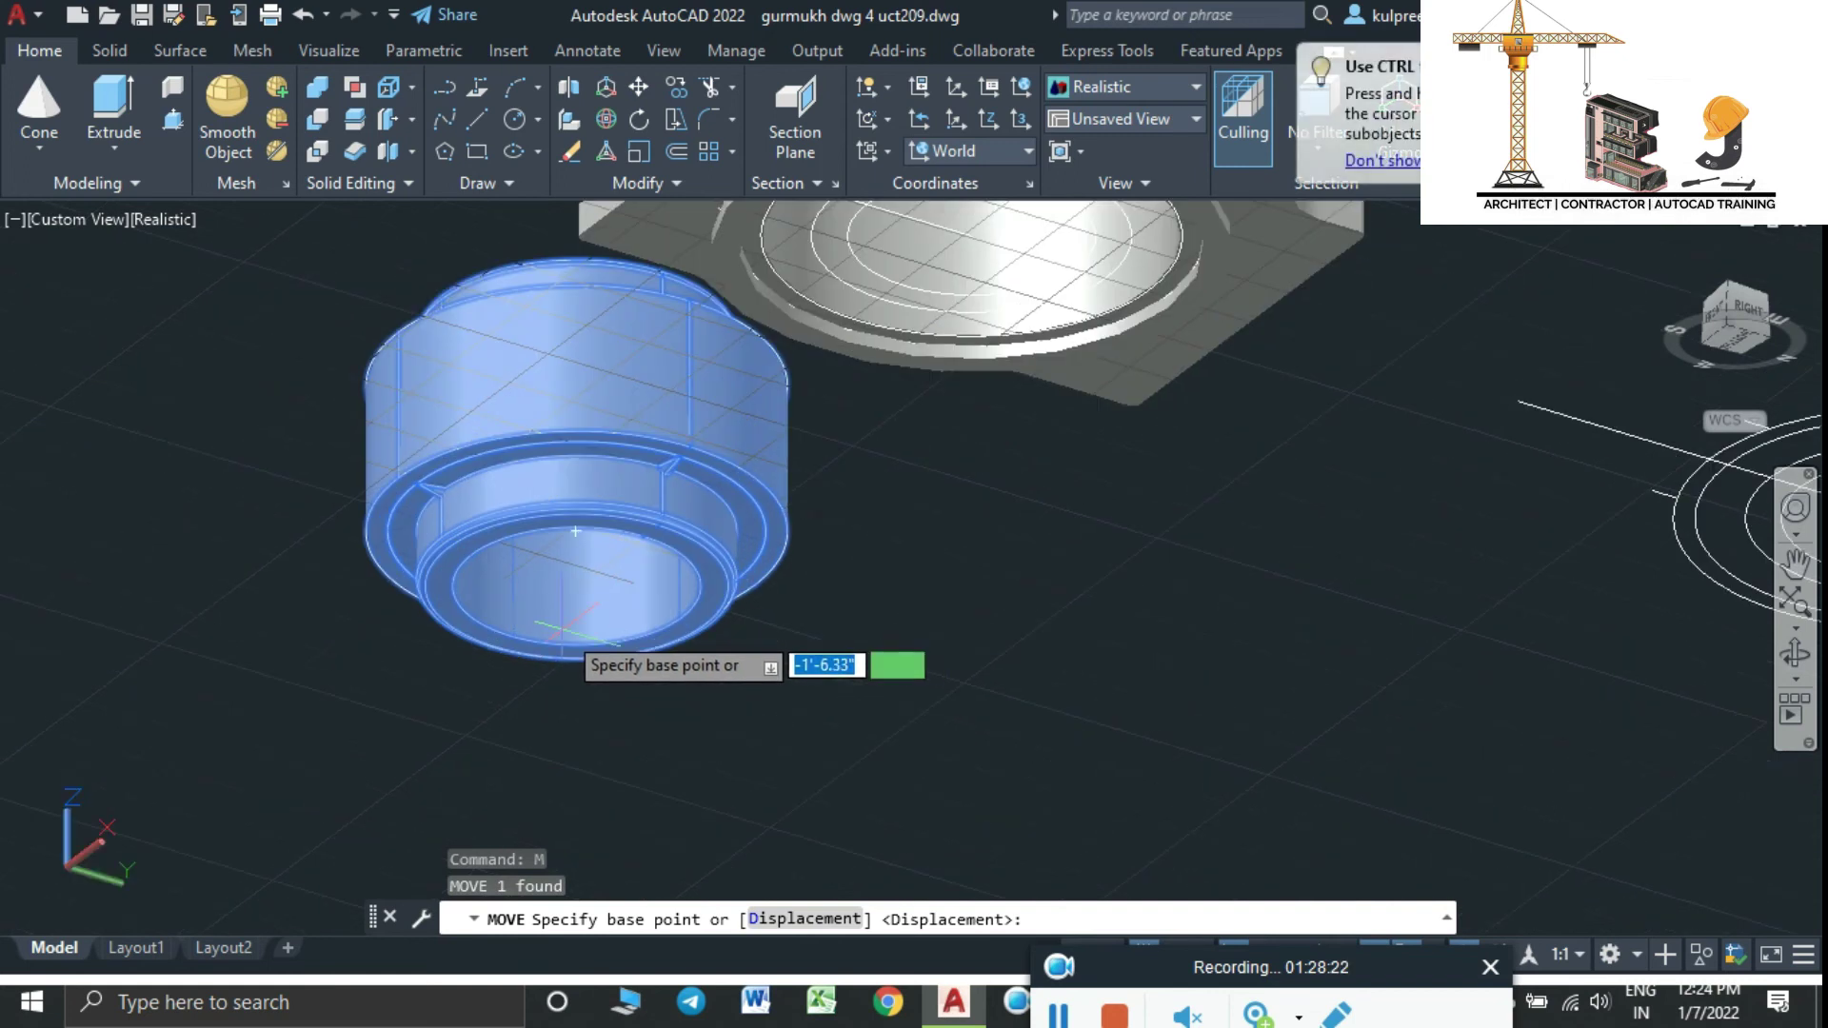
scroll(592, 445, down, 1)
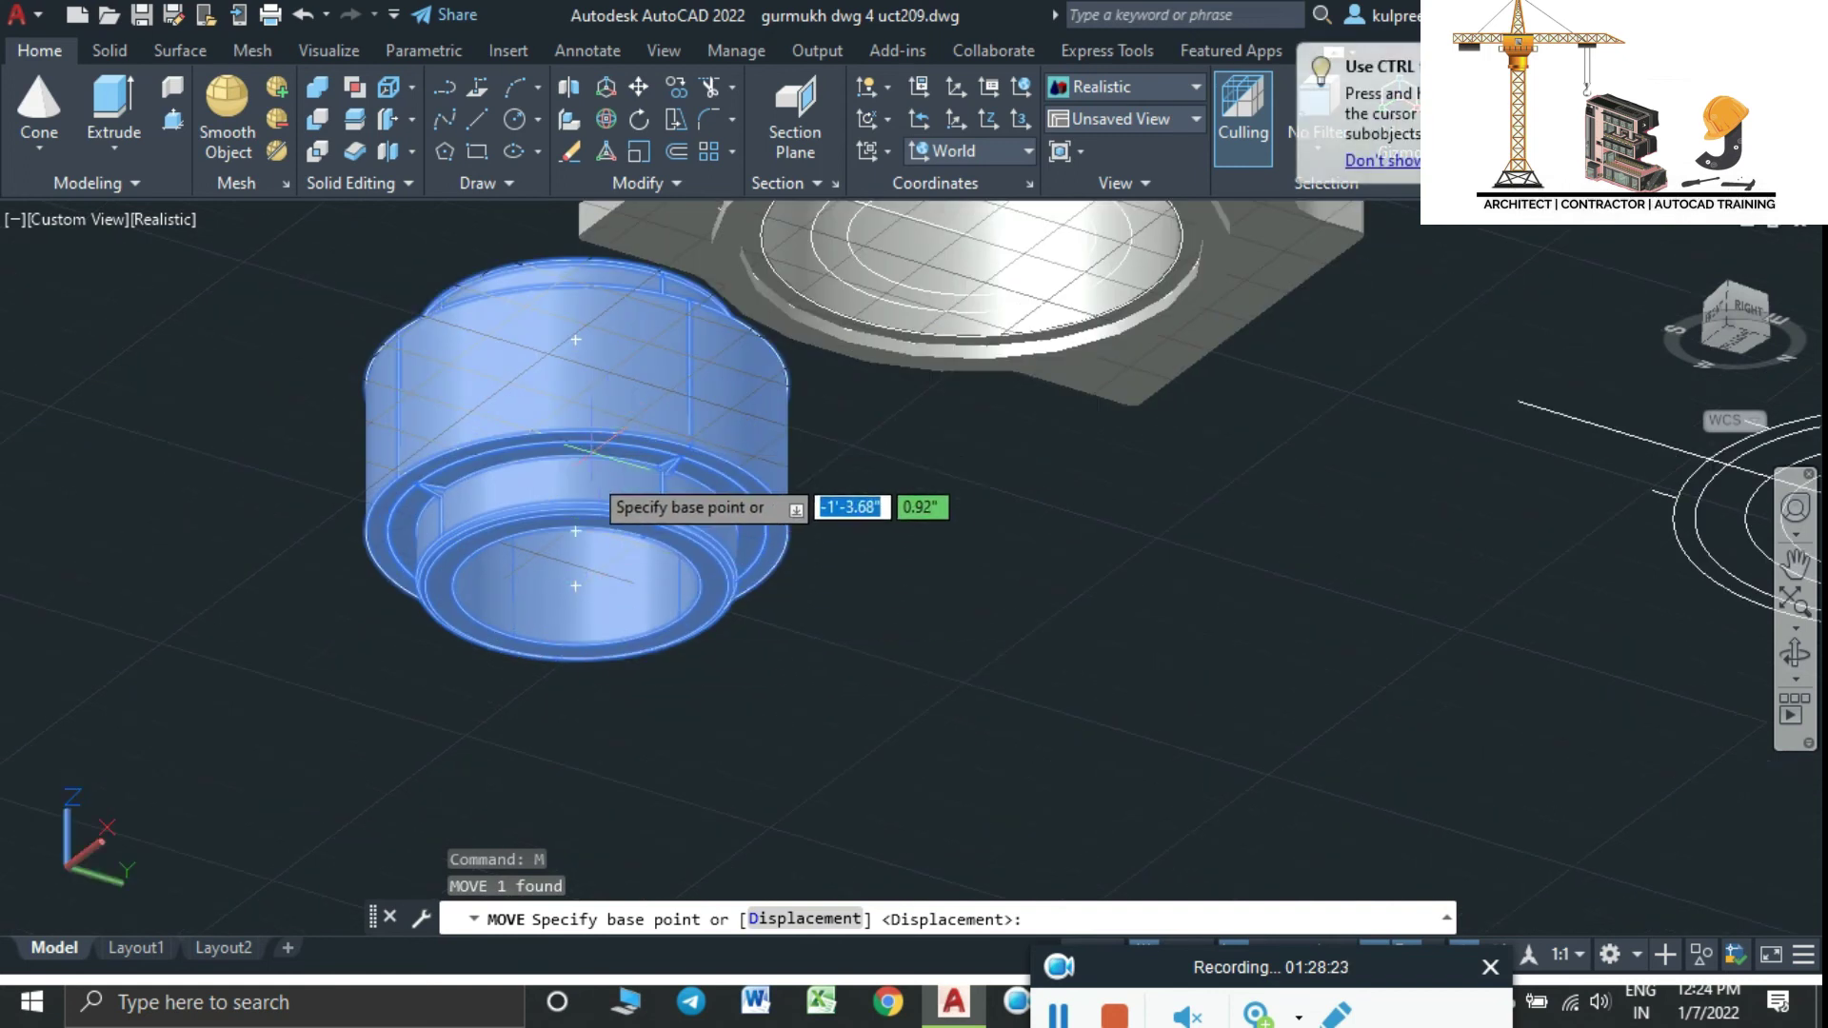
click(575, 532)
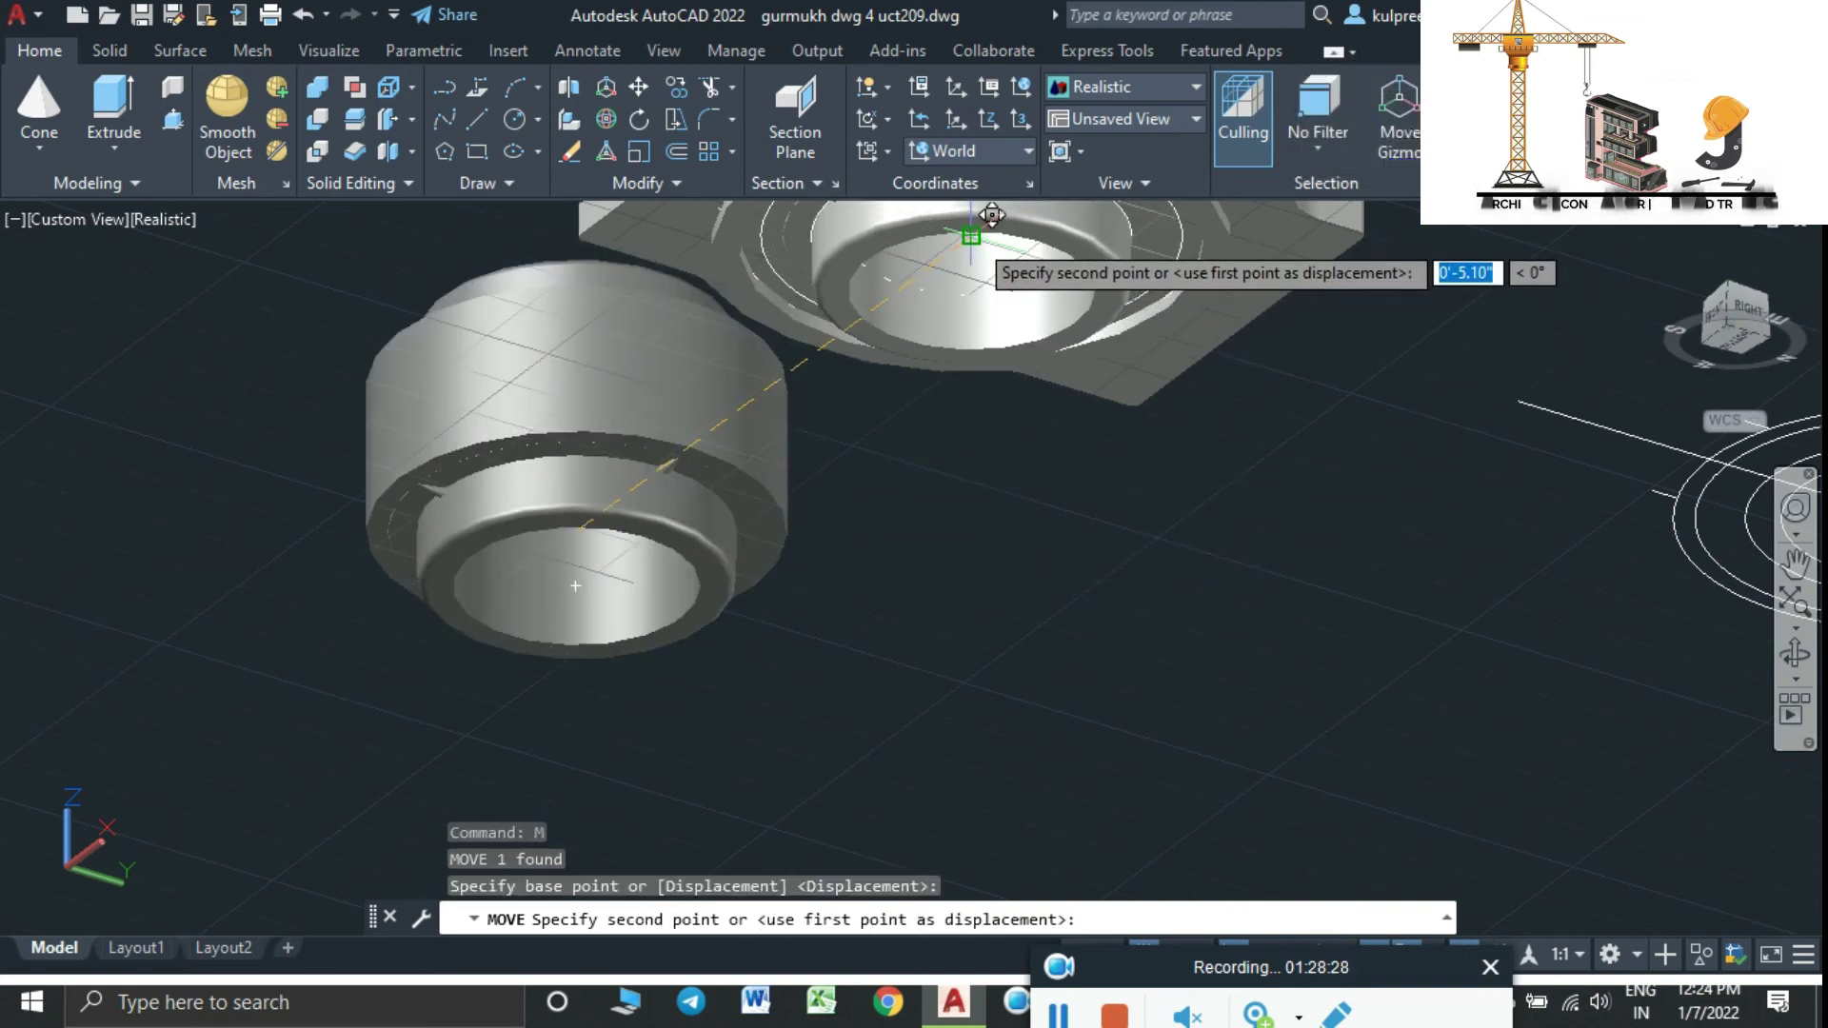
click(971, 236)
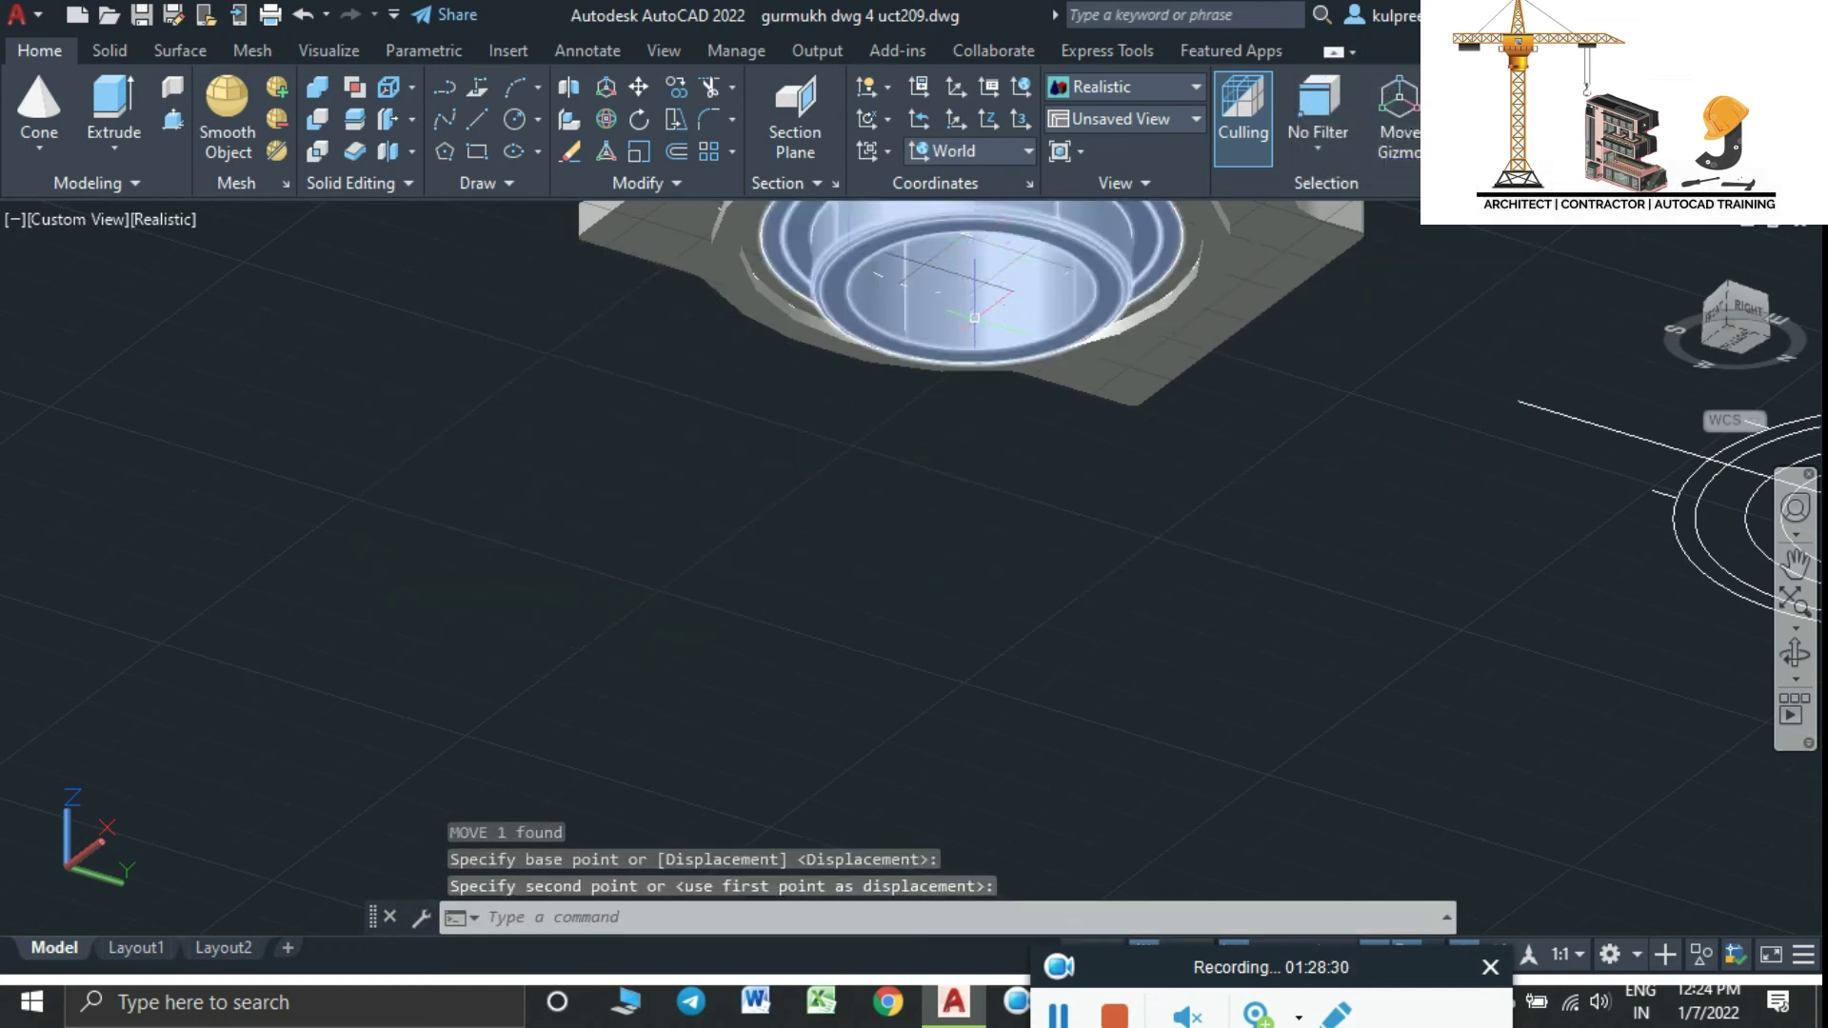
key(Escape)
Orbit to a front-right view showing the seated bearing and the housing's side hole
mouse_move(928, 340)
shift+middle_down()
mouse_move(955, 444)
mouse_move(948, 709)
shift+middle_up()
scroll(1031, 462, up, 5)
shift+middle_drag(971, 500, 1052, 424)
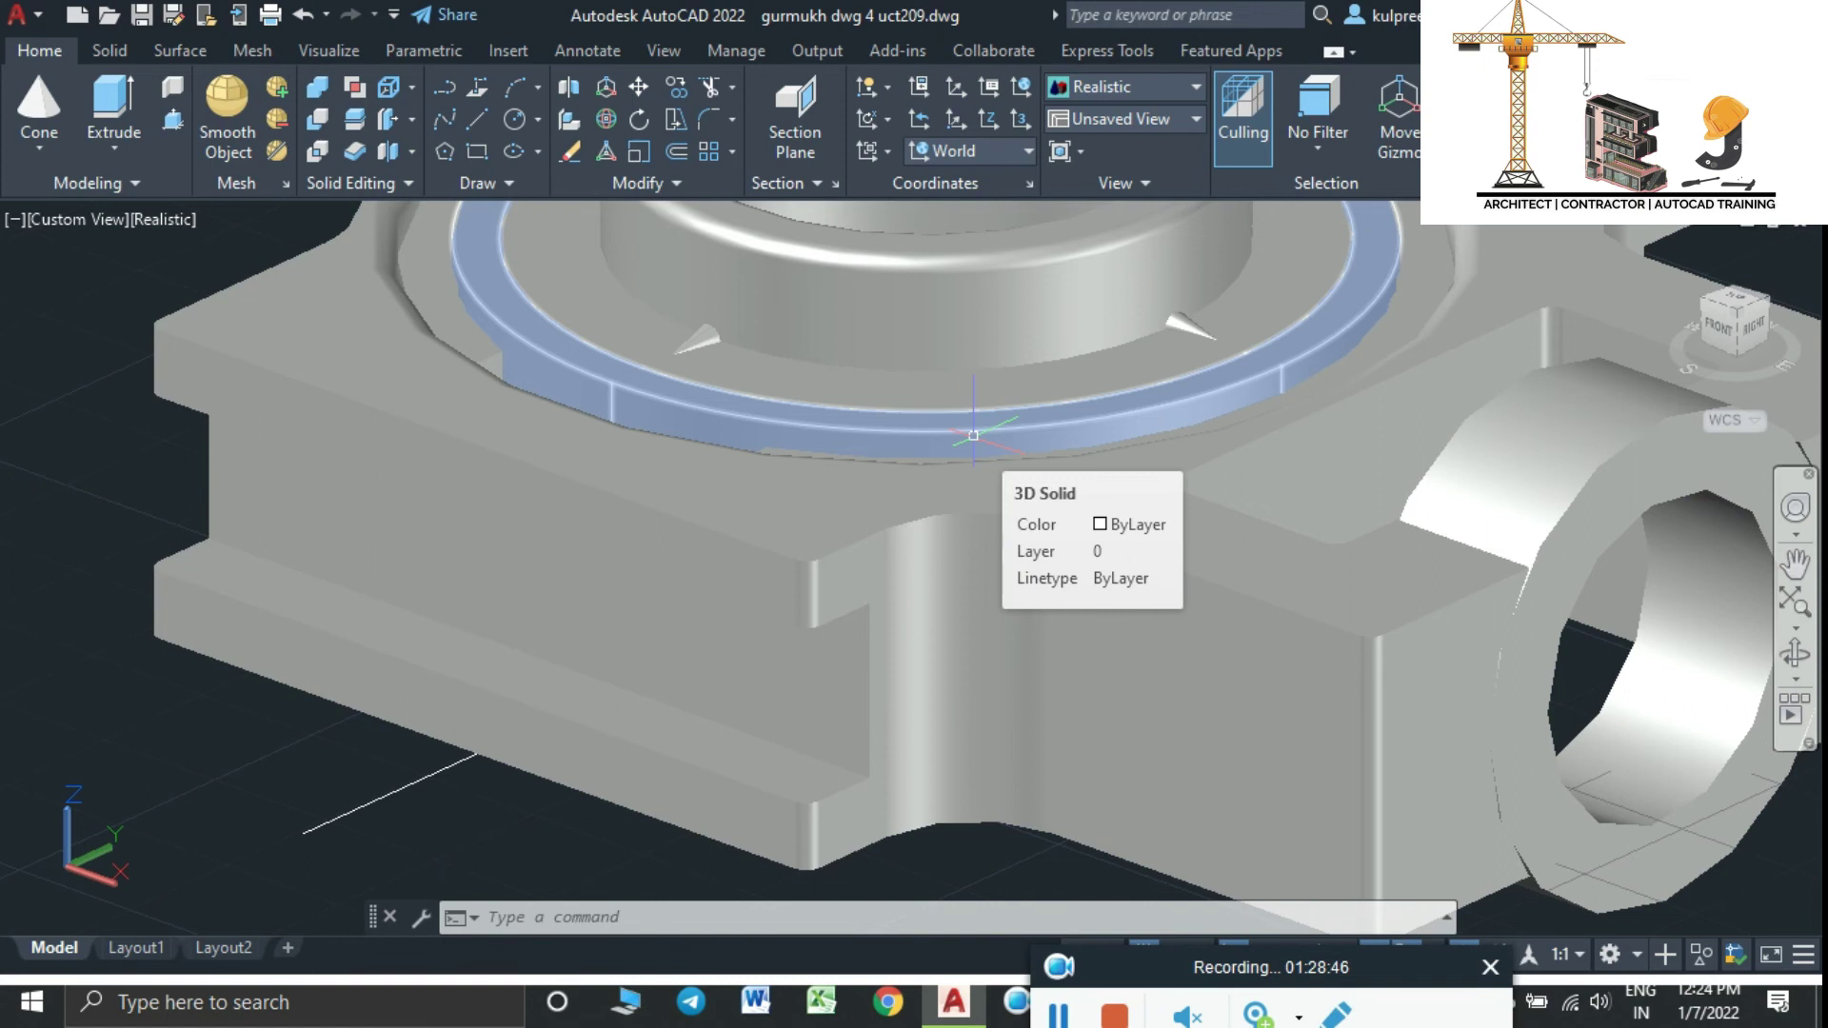
Orbit beneath the housing to inspect the ring in its bore, selecting the housing solid
scroll(978, 446, down, 2)
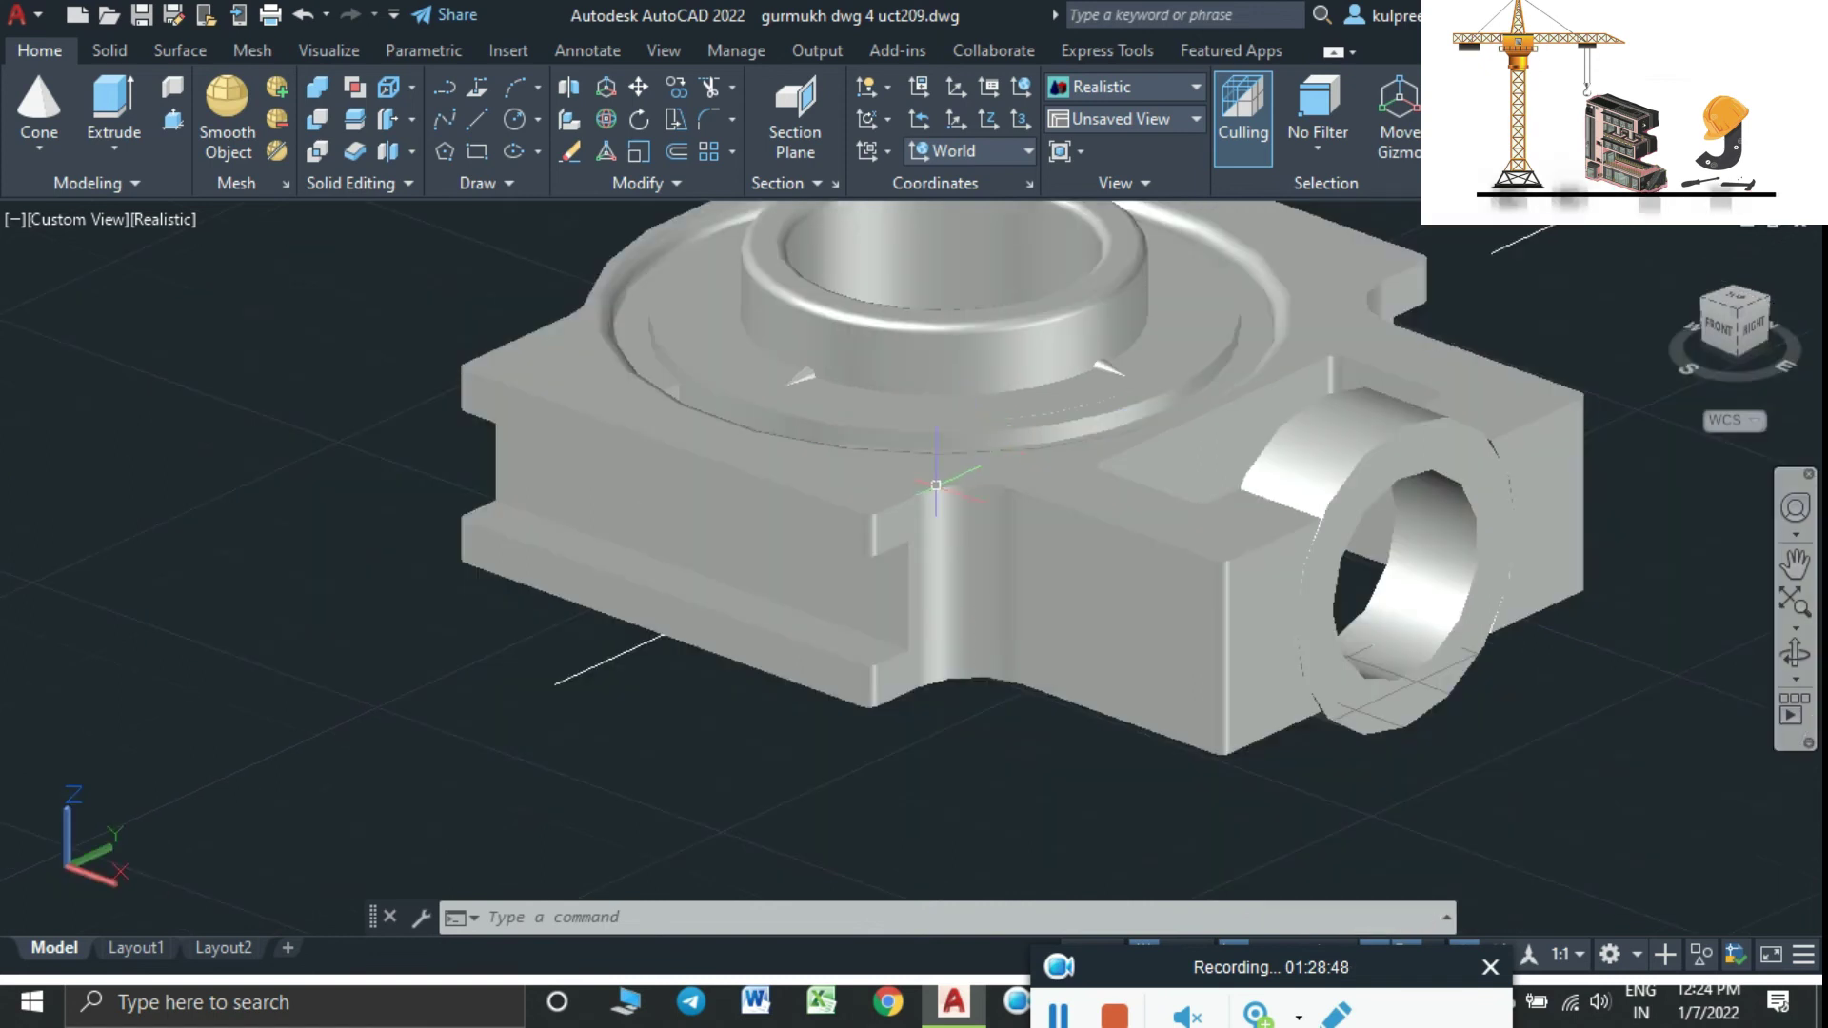
mouse_move(964, 519)
shift+middle_down()
mouse_move(1031, 410)
mouse_move(934, 649)
mouse_move(818, 667)
mouse_move(836, 469)
mouse_move(979, 430)
mouse_move(1053, 375)
mouse_move(1072, 297)
mouse_move(1134, 244)
mouse_move(1191, 233)
mouse_move(1285, 273)
mouse_move(1308, 308)
mouse_move(1311, 336)
mouse_move(1052, 214)
mouse_move(816, 207)
mouse_move(814, 188)
shift+middle_up()
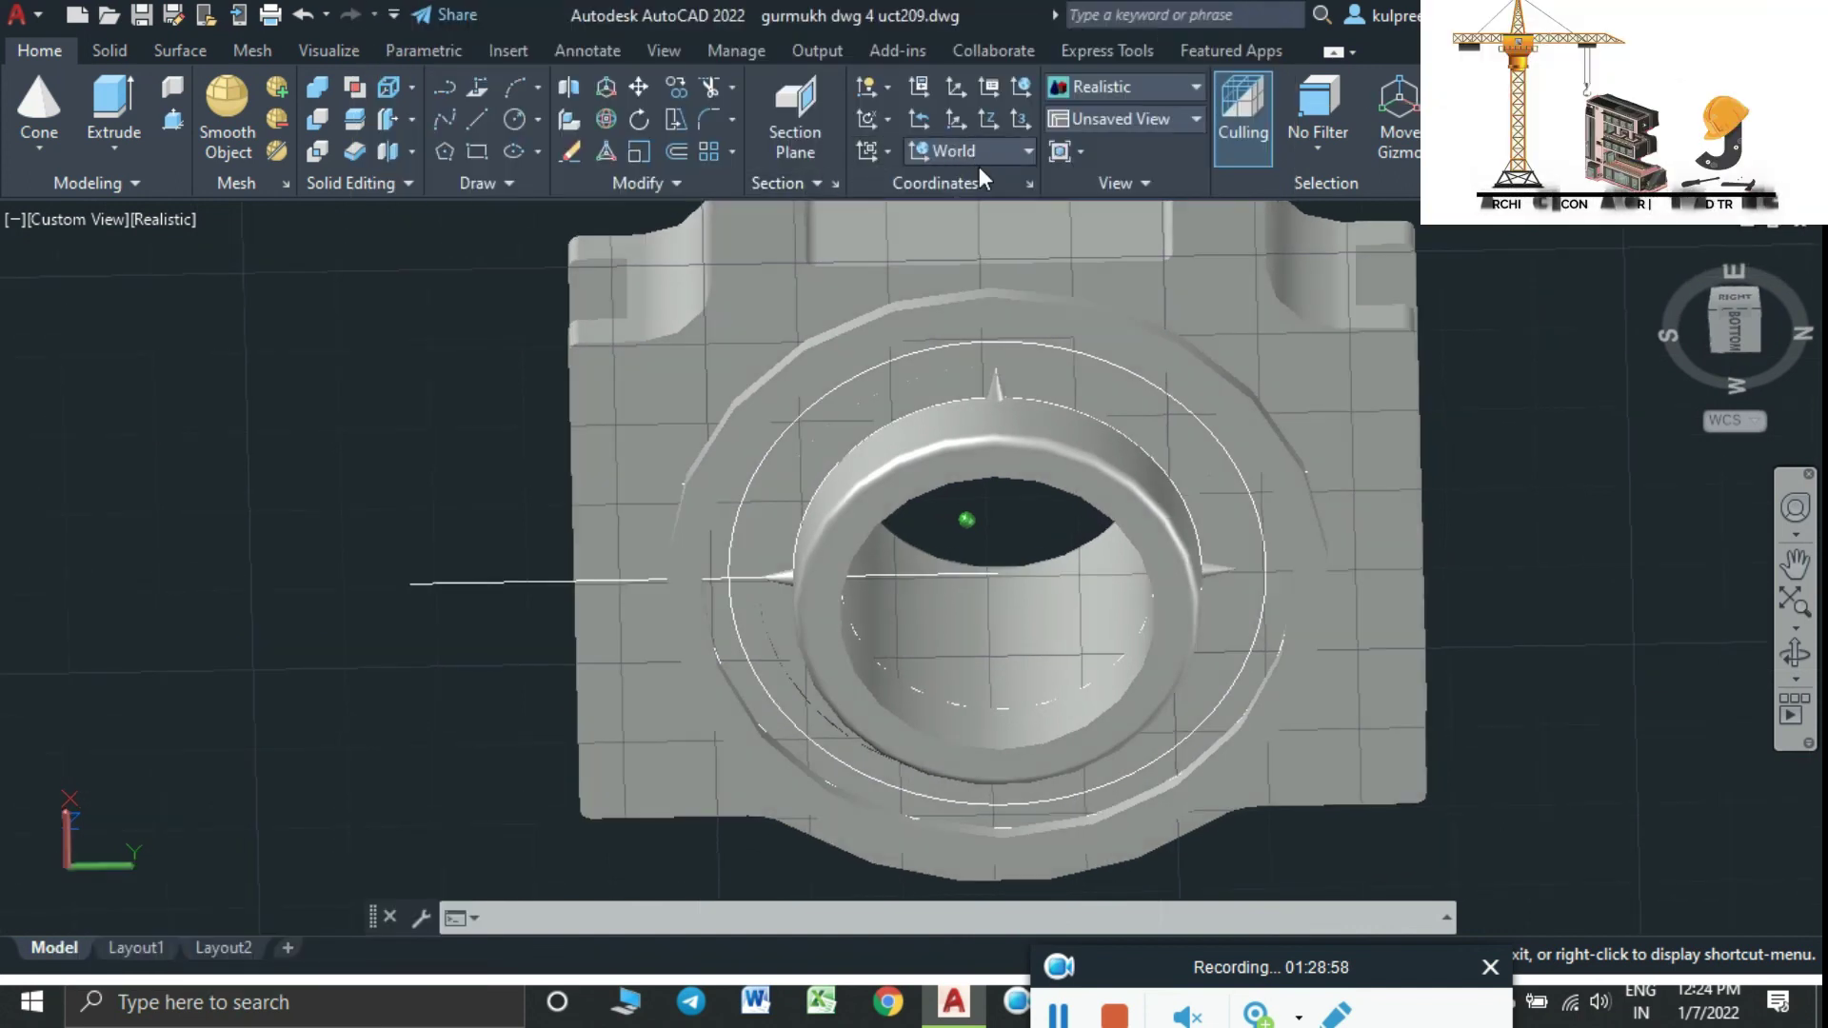
shift+middle_drag(986, 196, 987, 221)
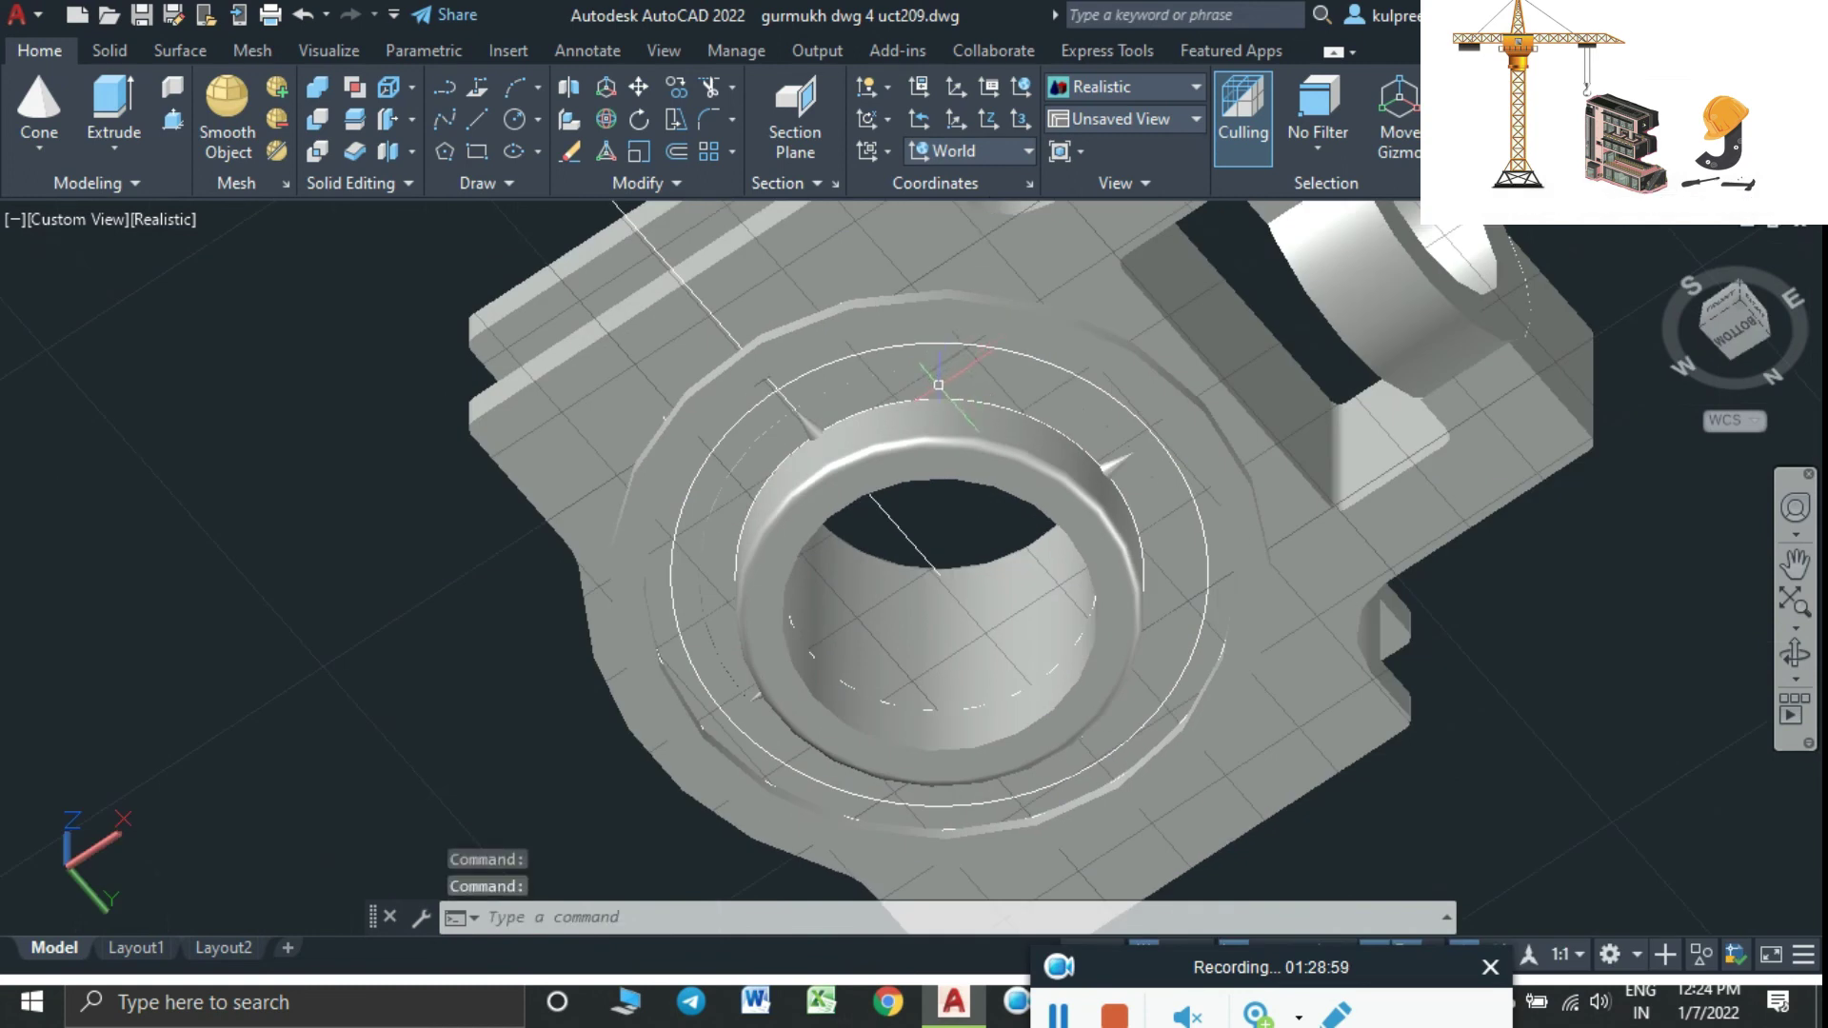
scroll(938, 385, up, 2)
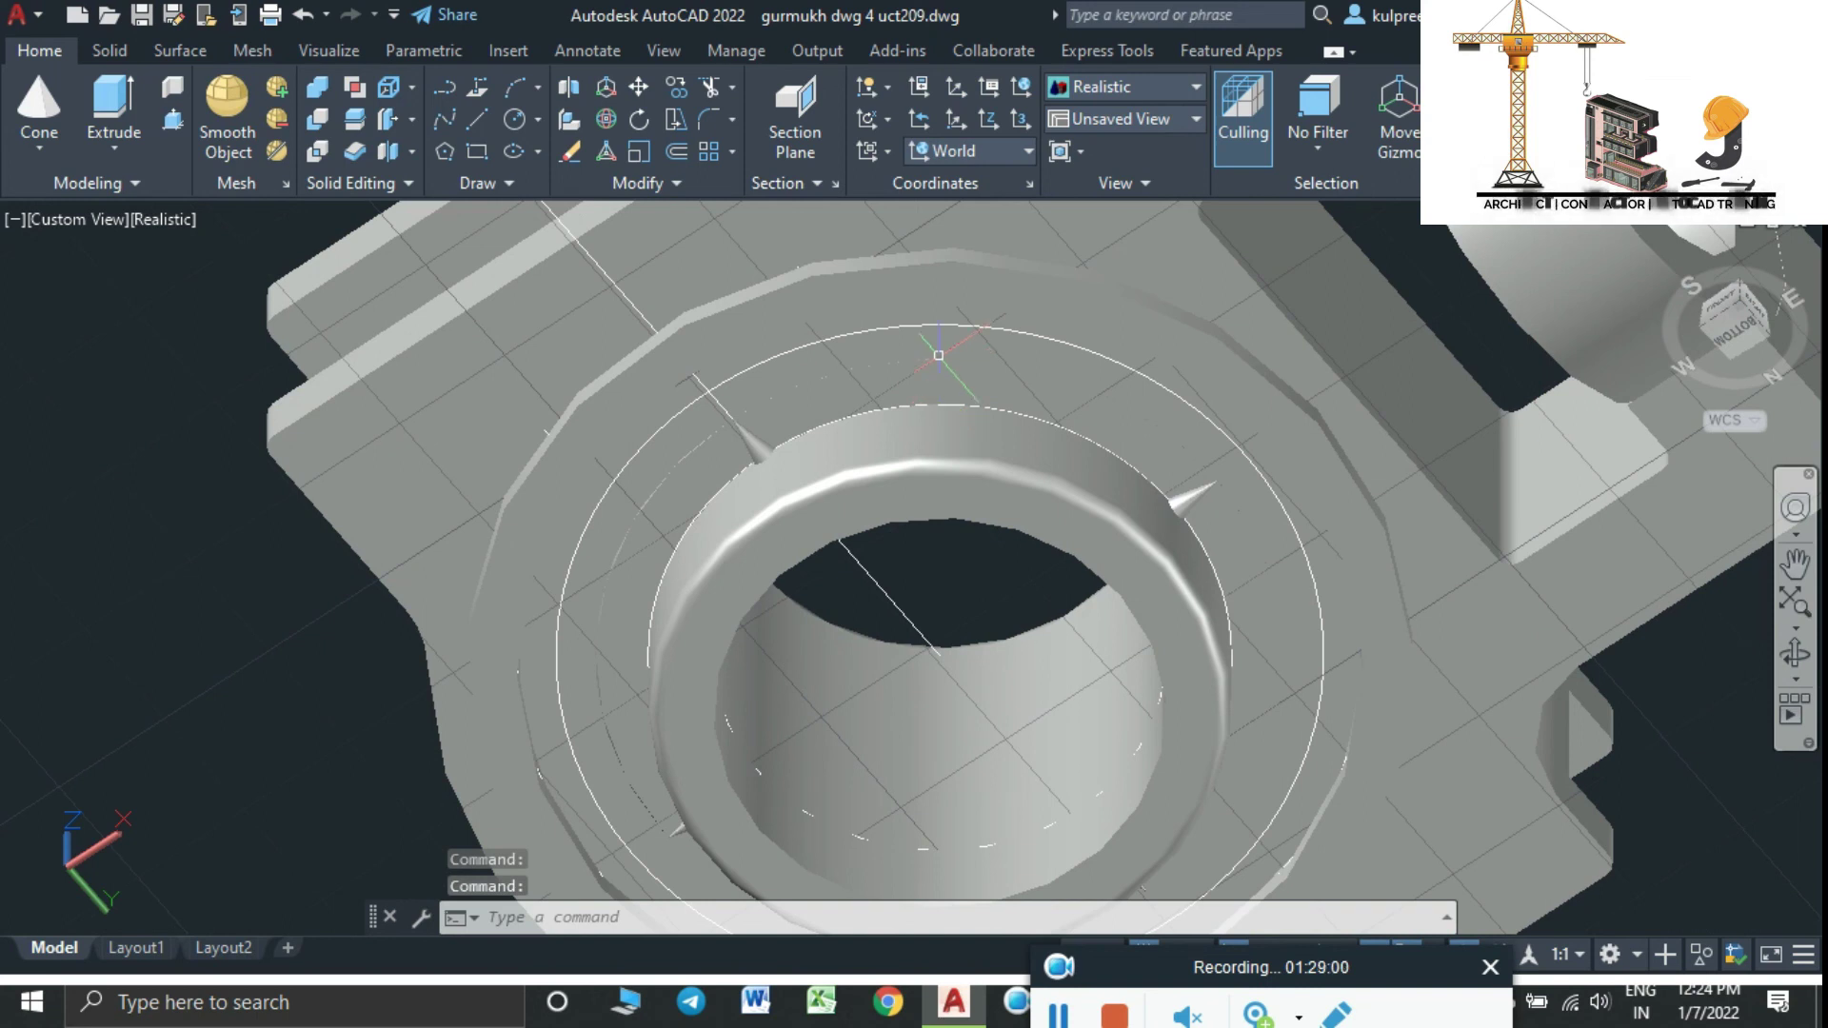
shift+middle_drag(931, 359, 950, 486)
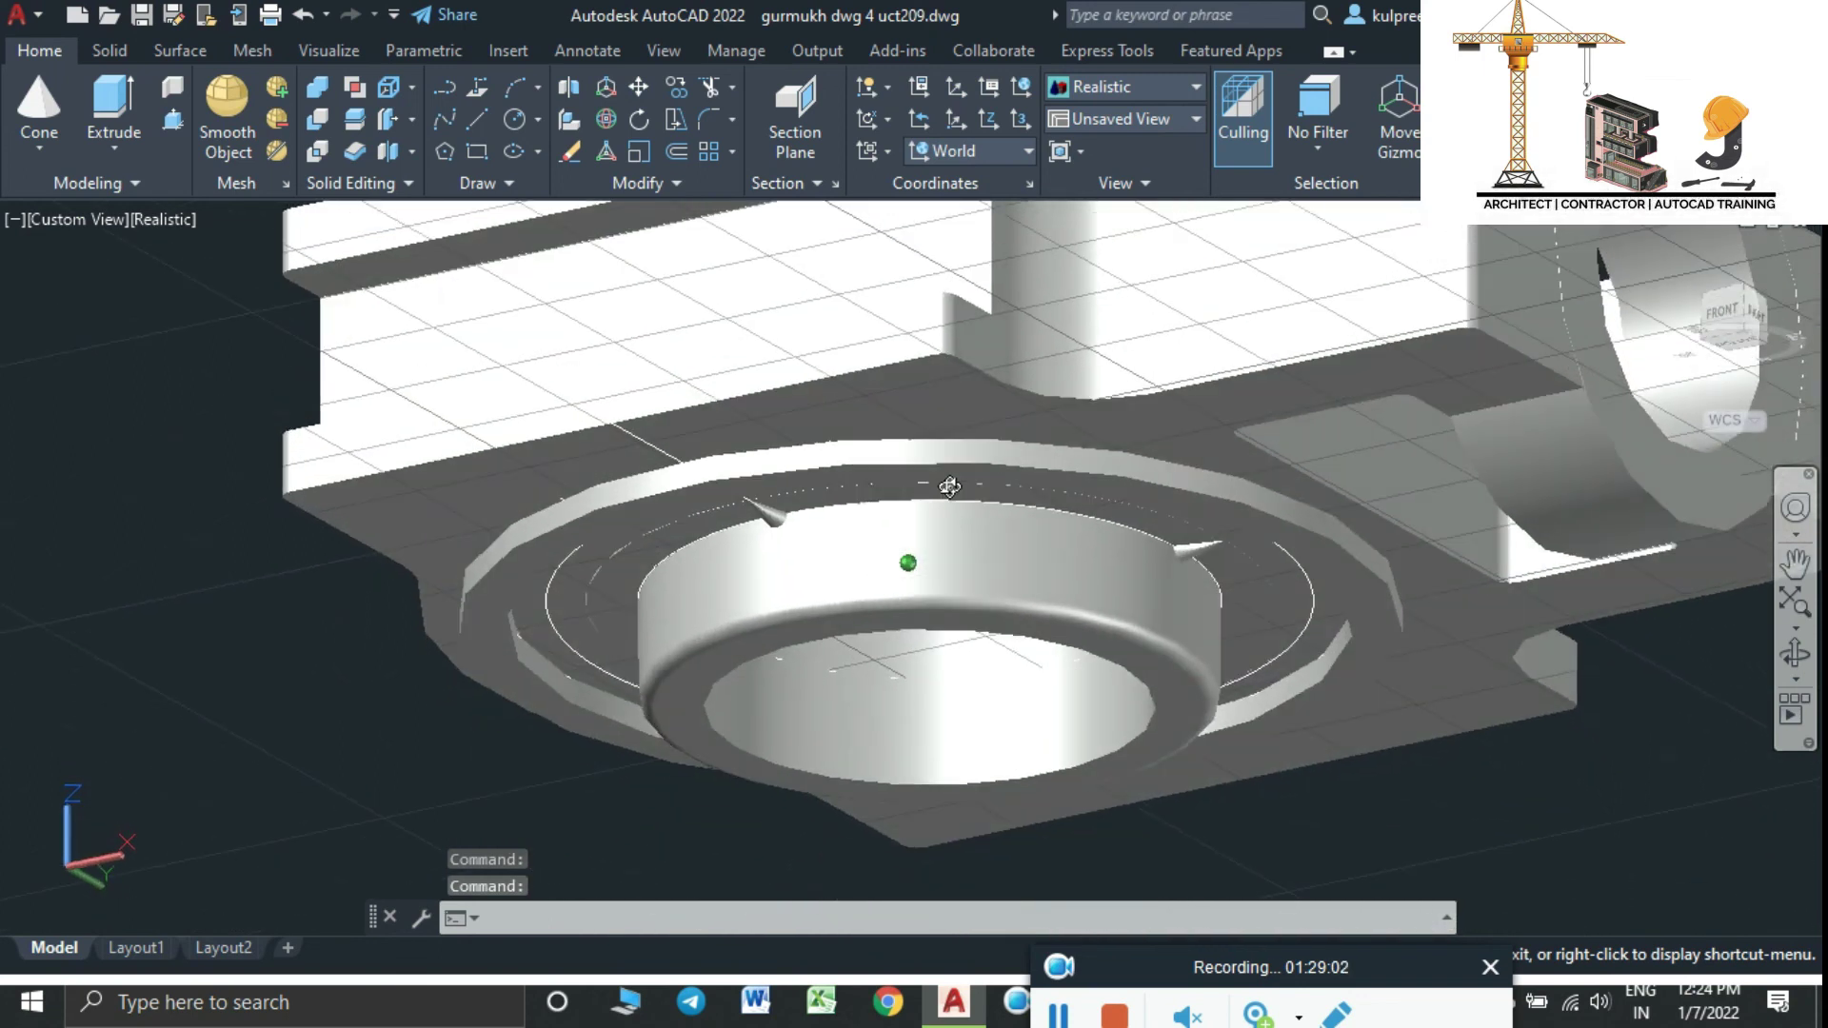
mouse_move(951, 491)
shift+middle_down()
mouse_move(962, 522)
mouse_move(999, 530)
mouse_move(1074, 425)
mouse_move(1092, 461)
shift+middle_up()
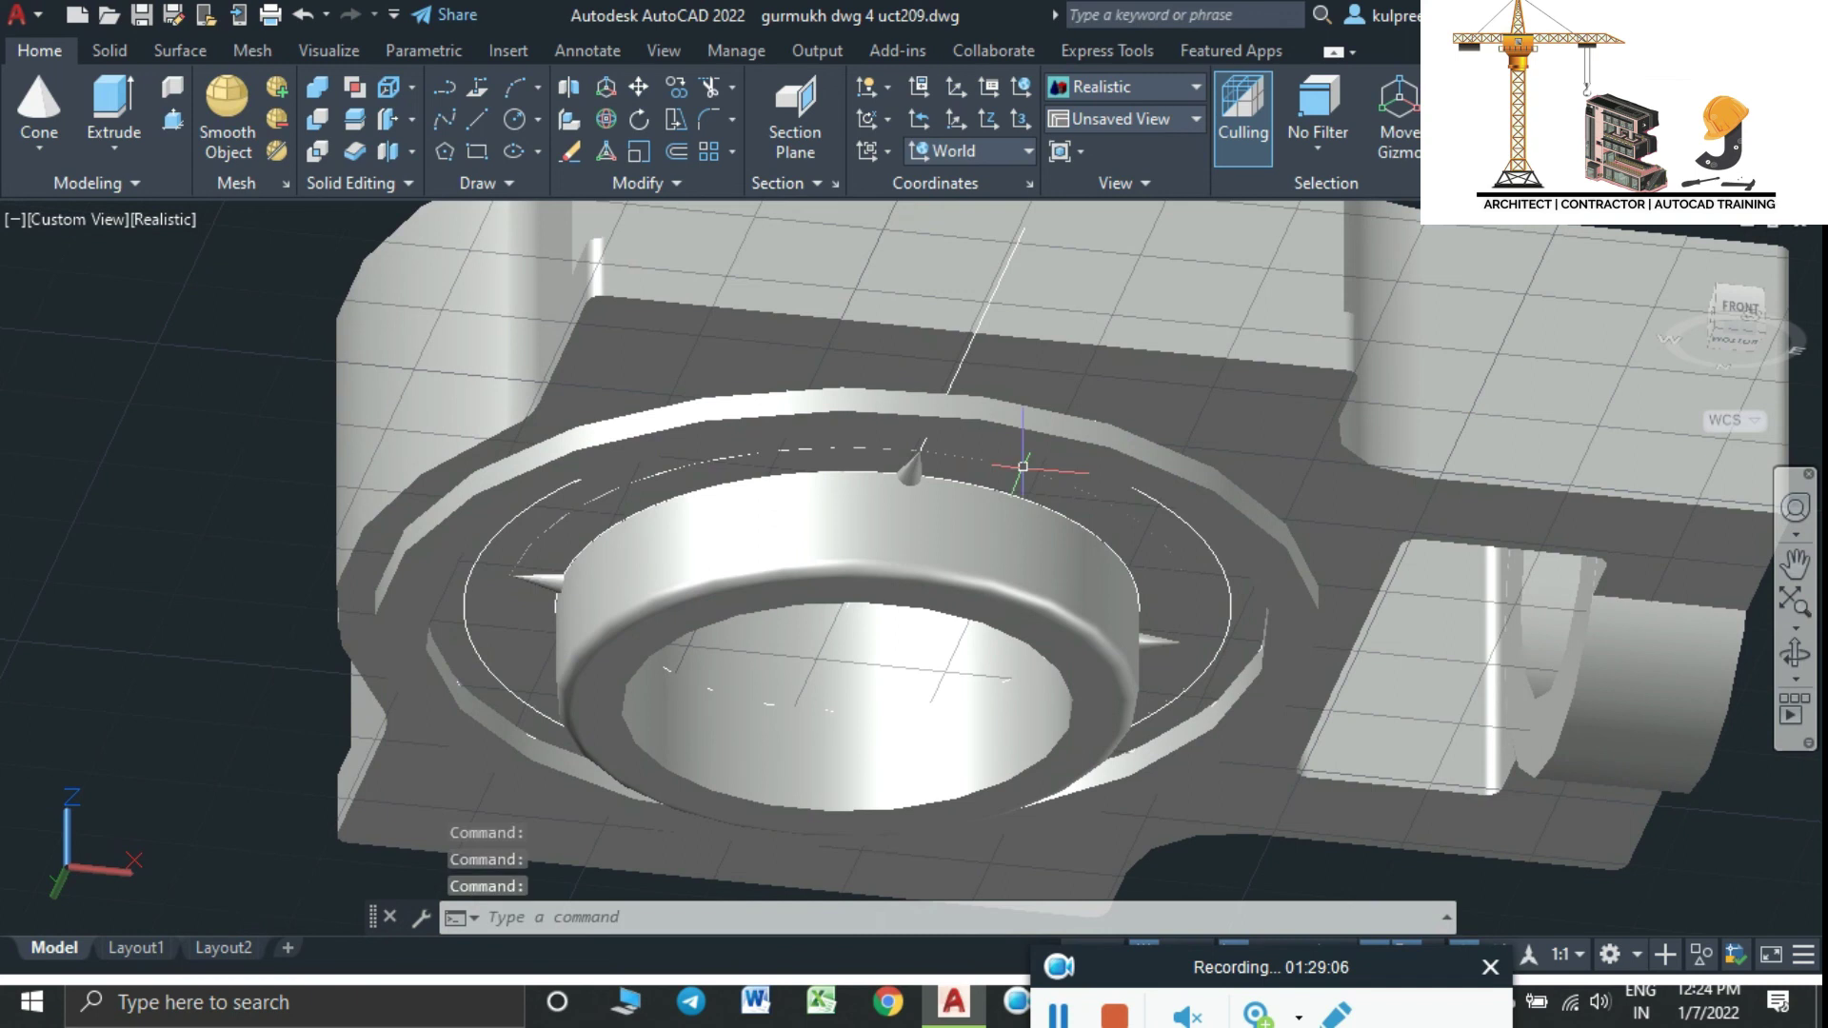
click(886, 348)
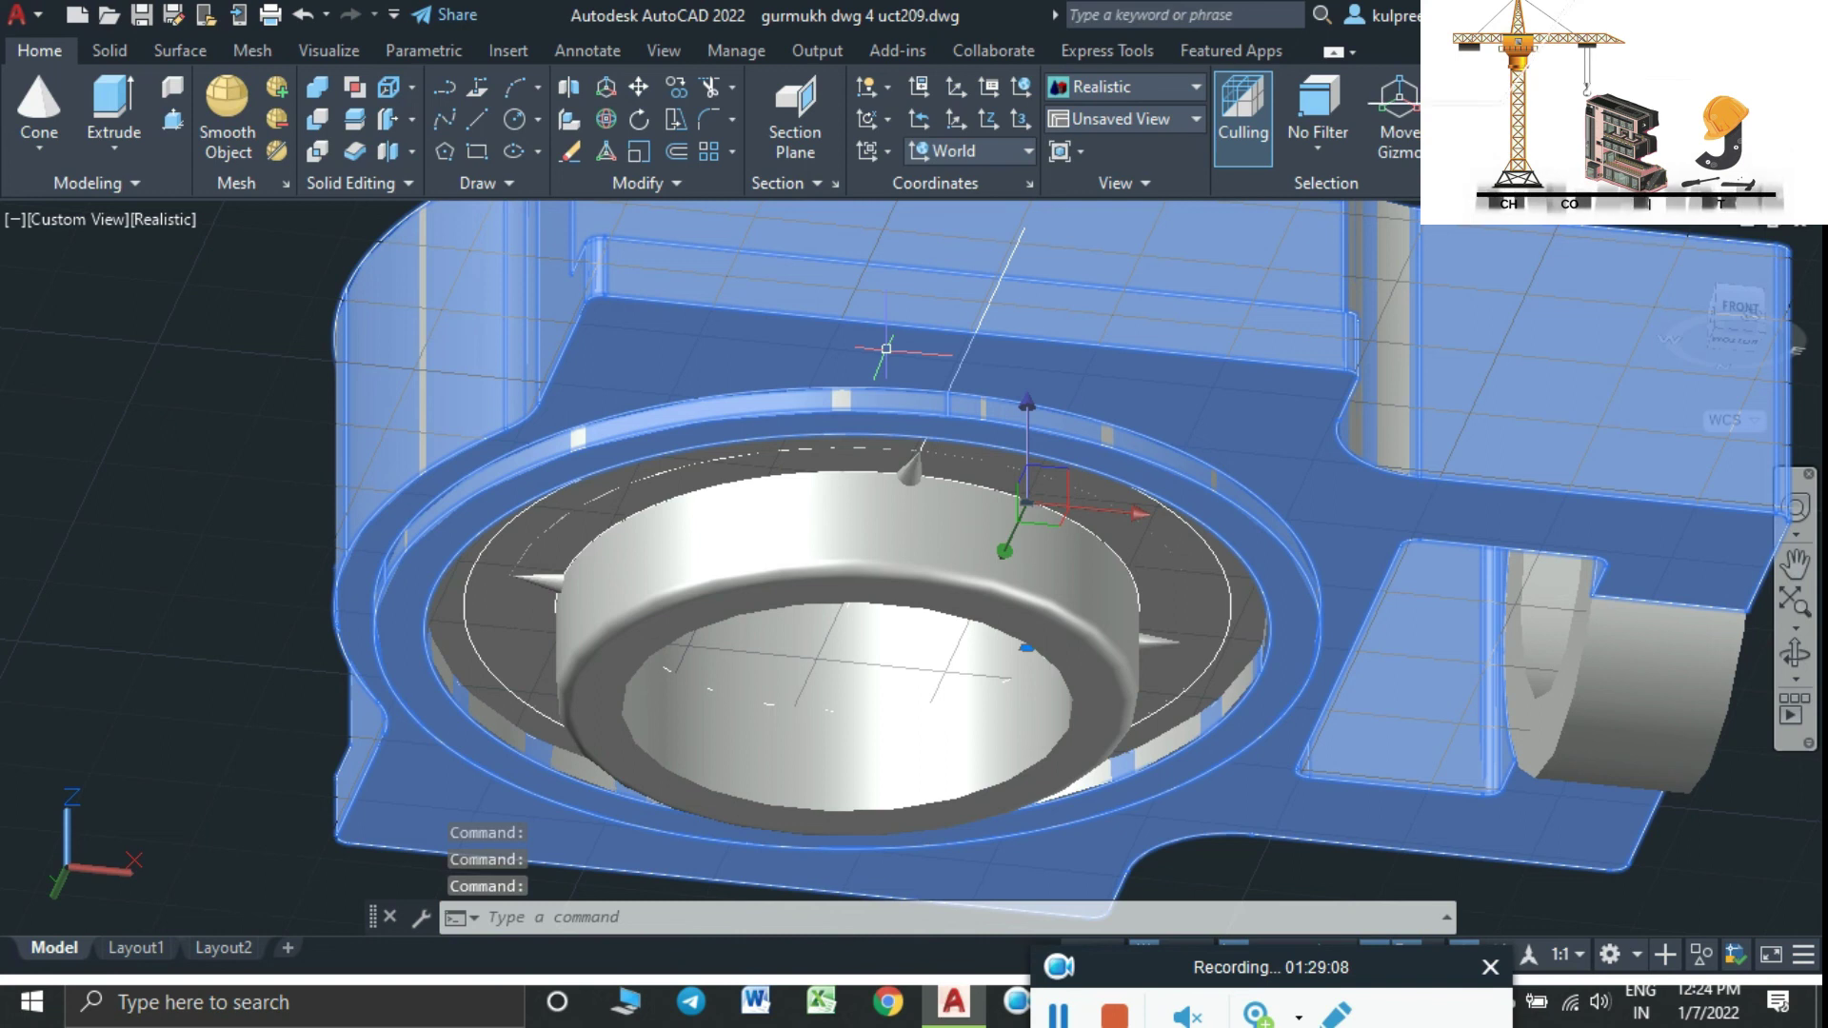
key(Escape)
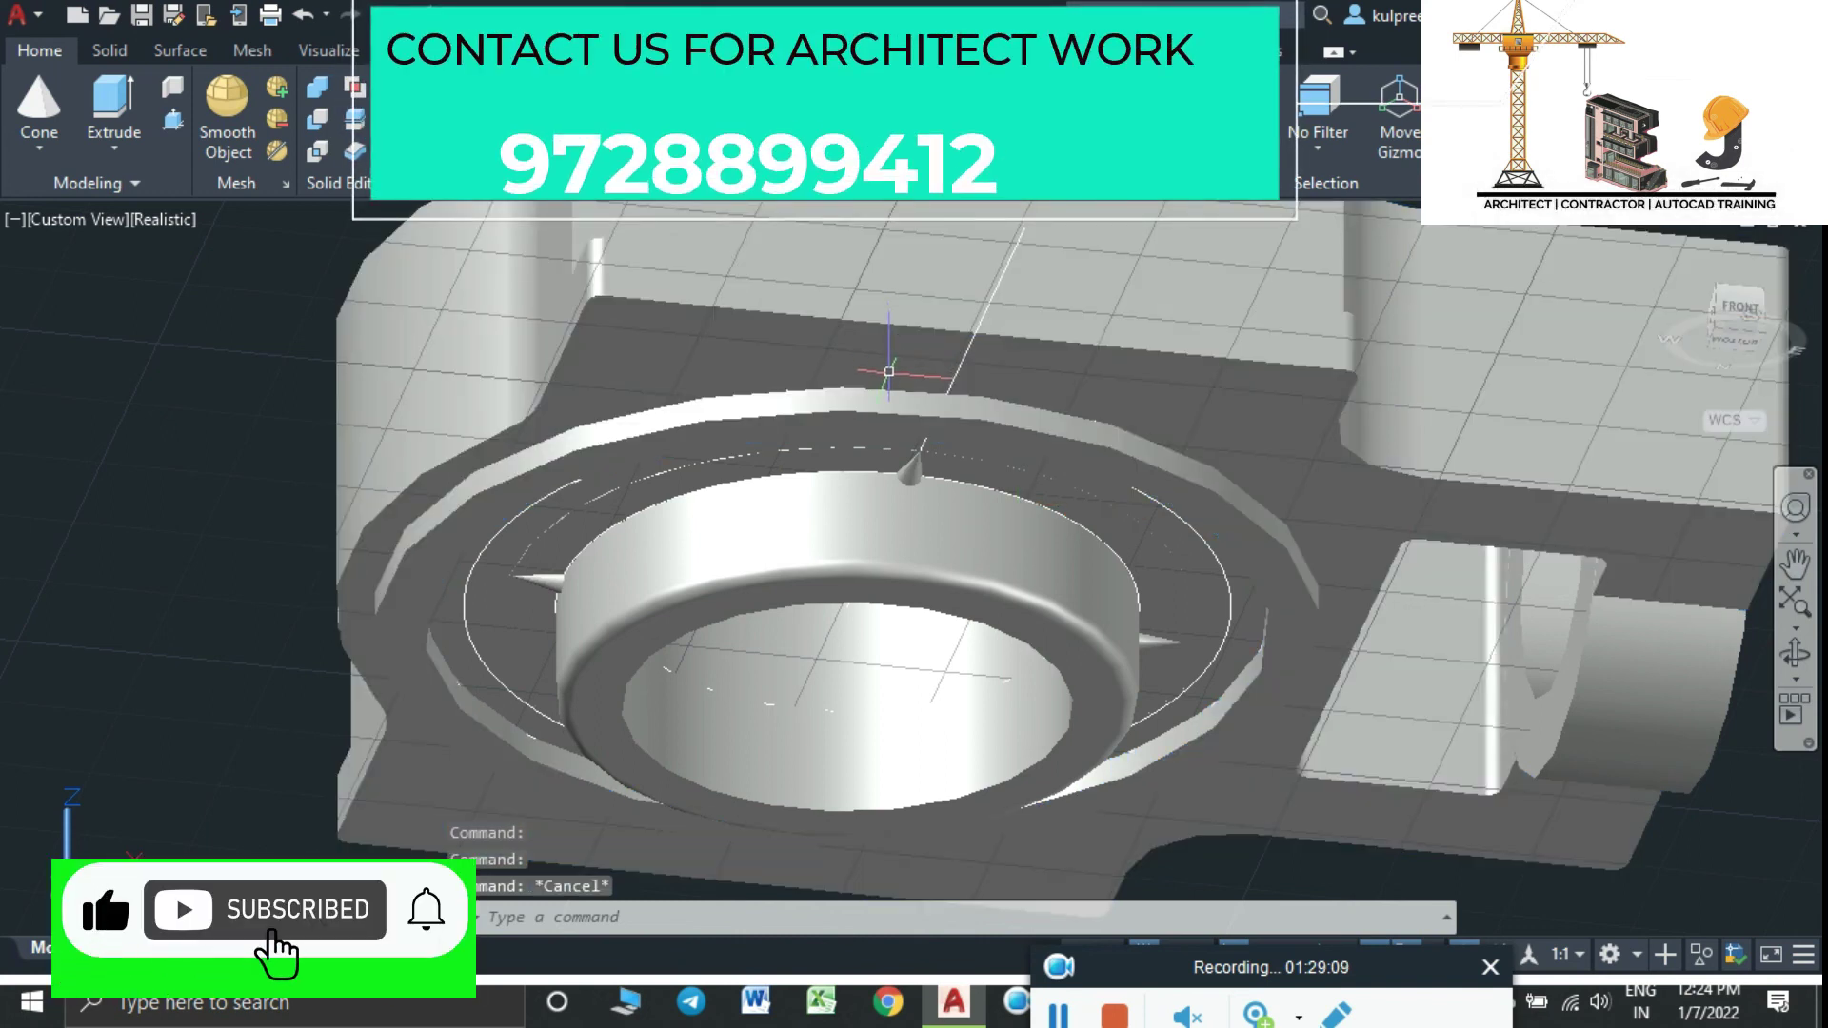
click(886, 417)
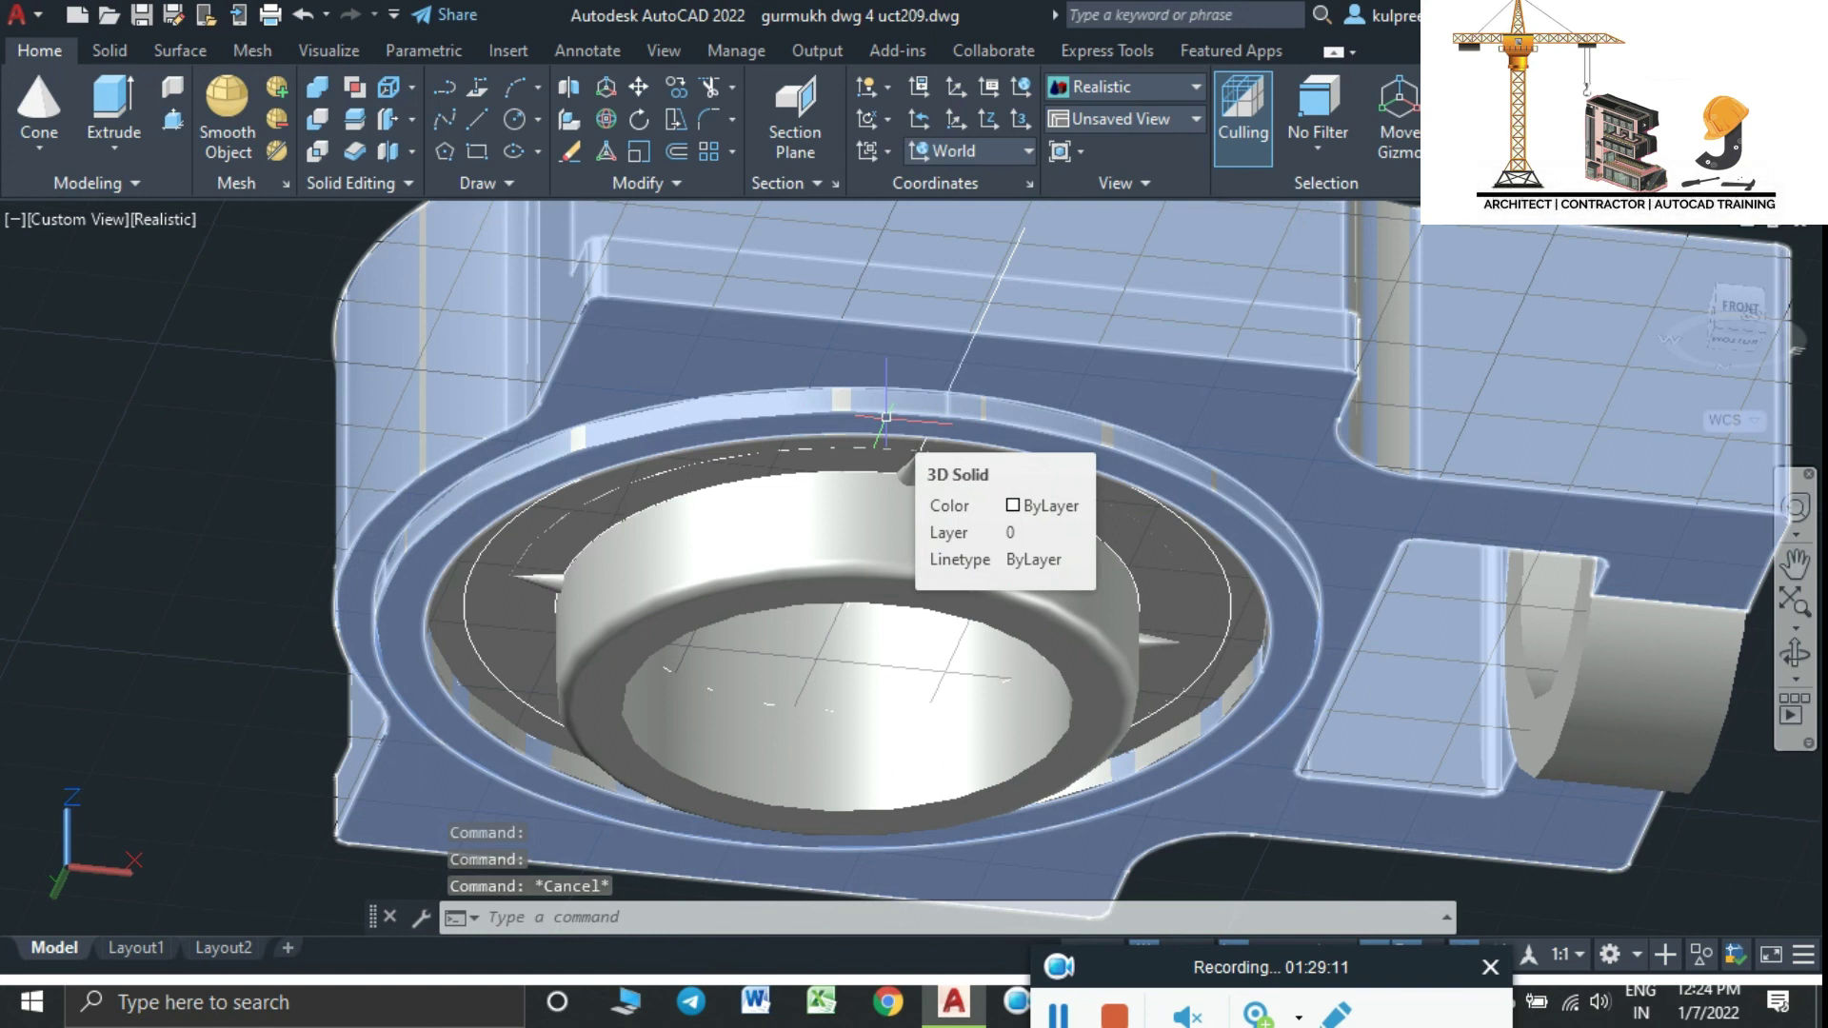
Zoom and orbit around the housing to an oblique top view of the seated ring
scroll(904, 471, down, 4)
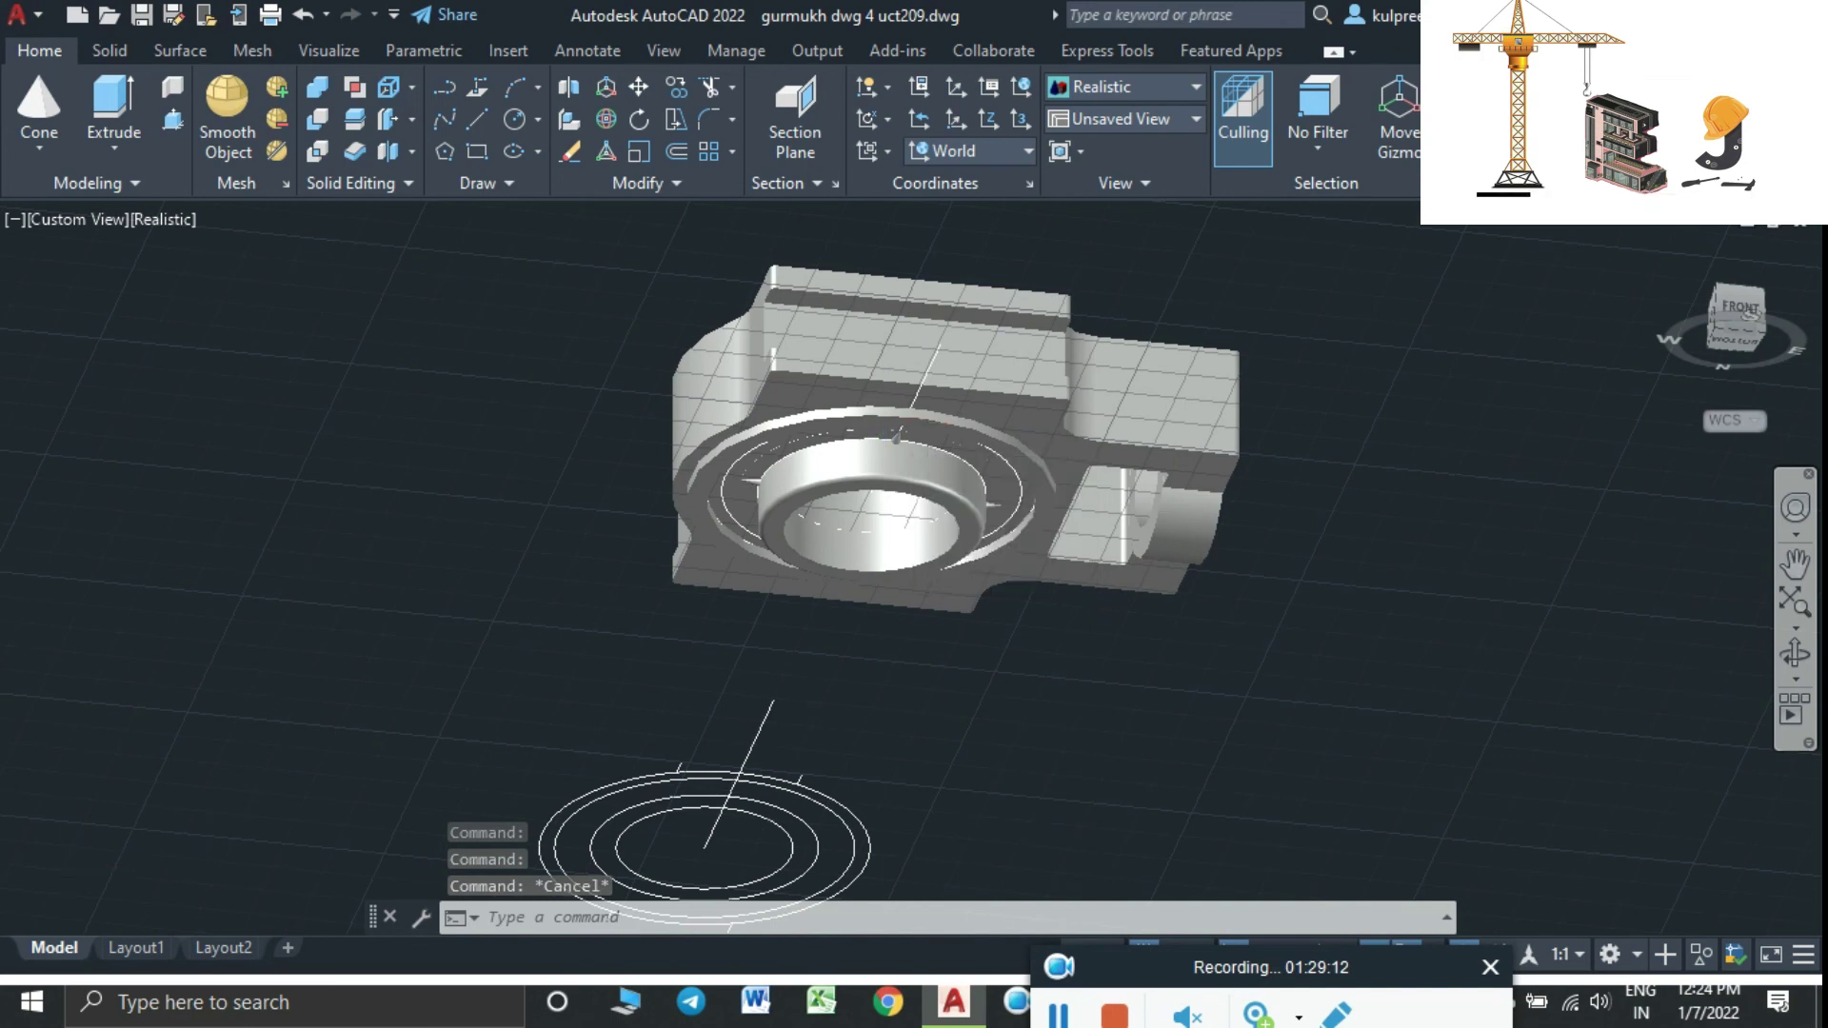
scroll(887, 418, down, 3)
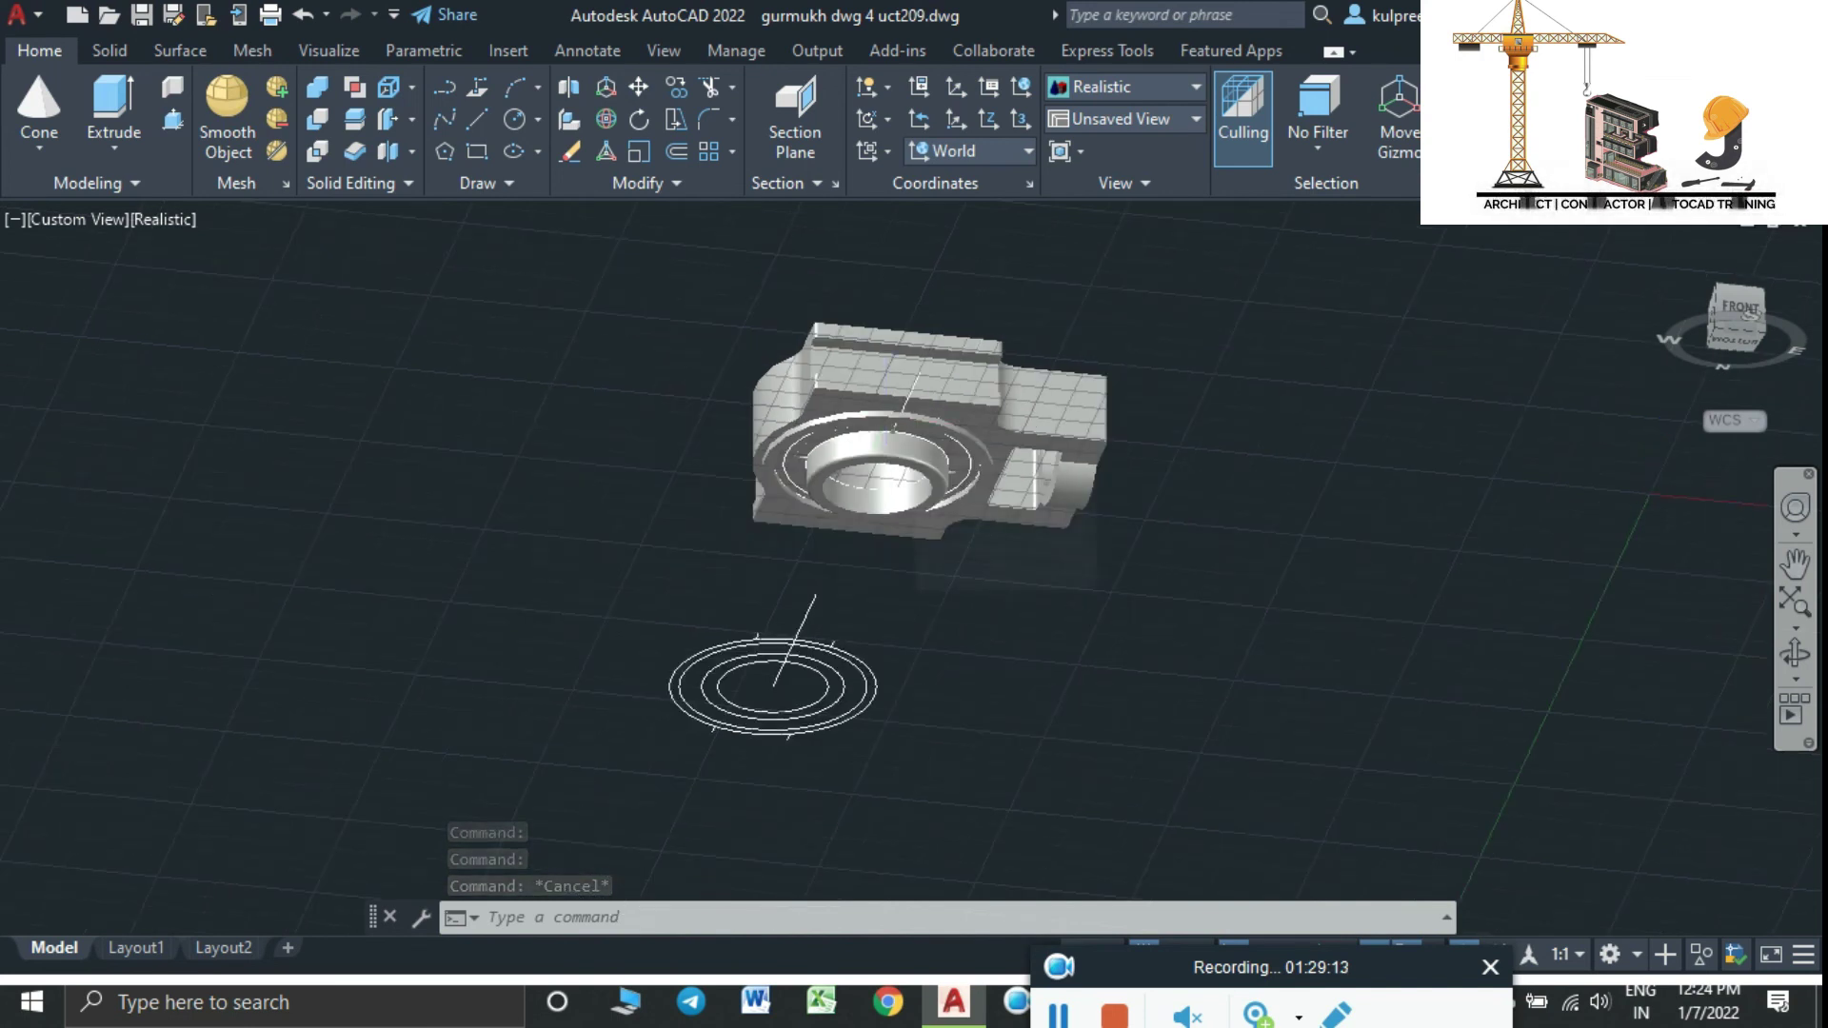
scroll(886, 419, up, 2)
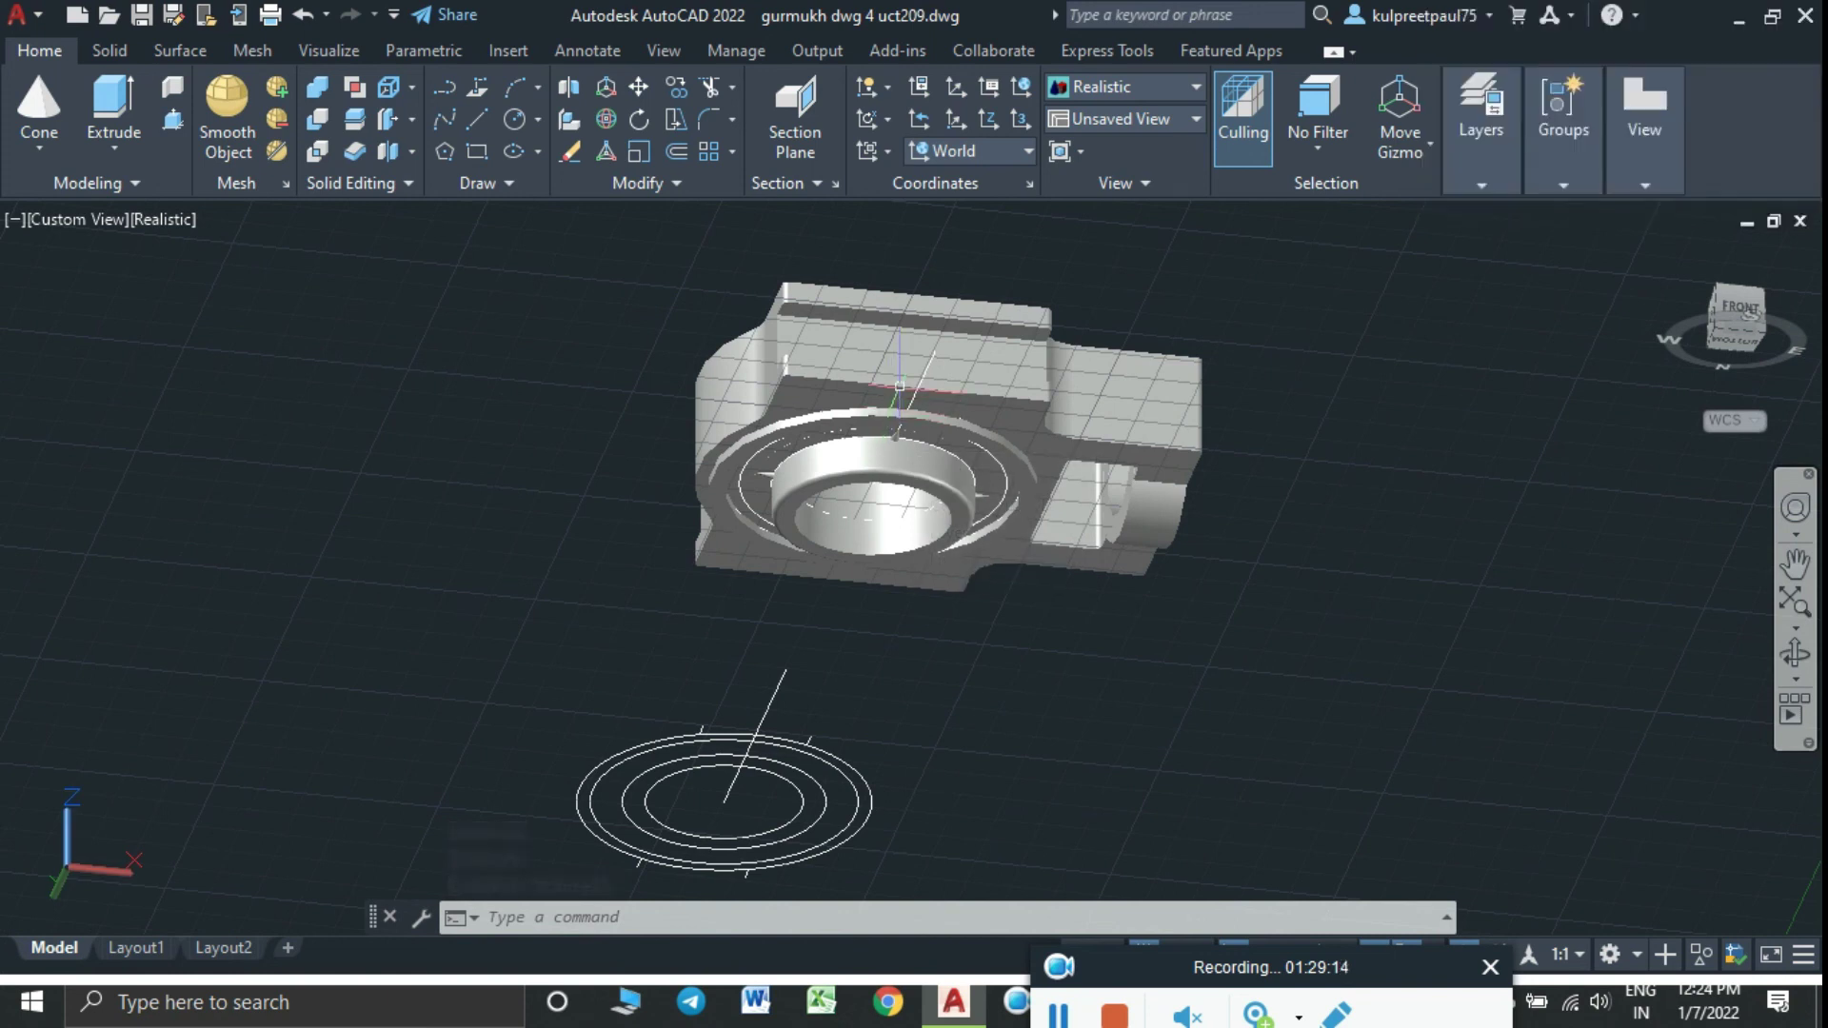
click(899, 386)
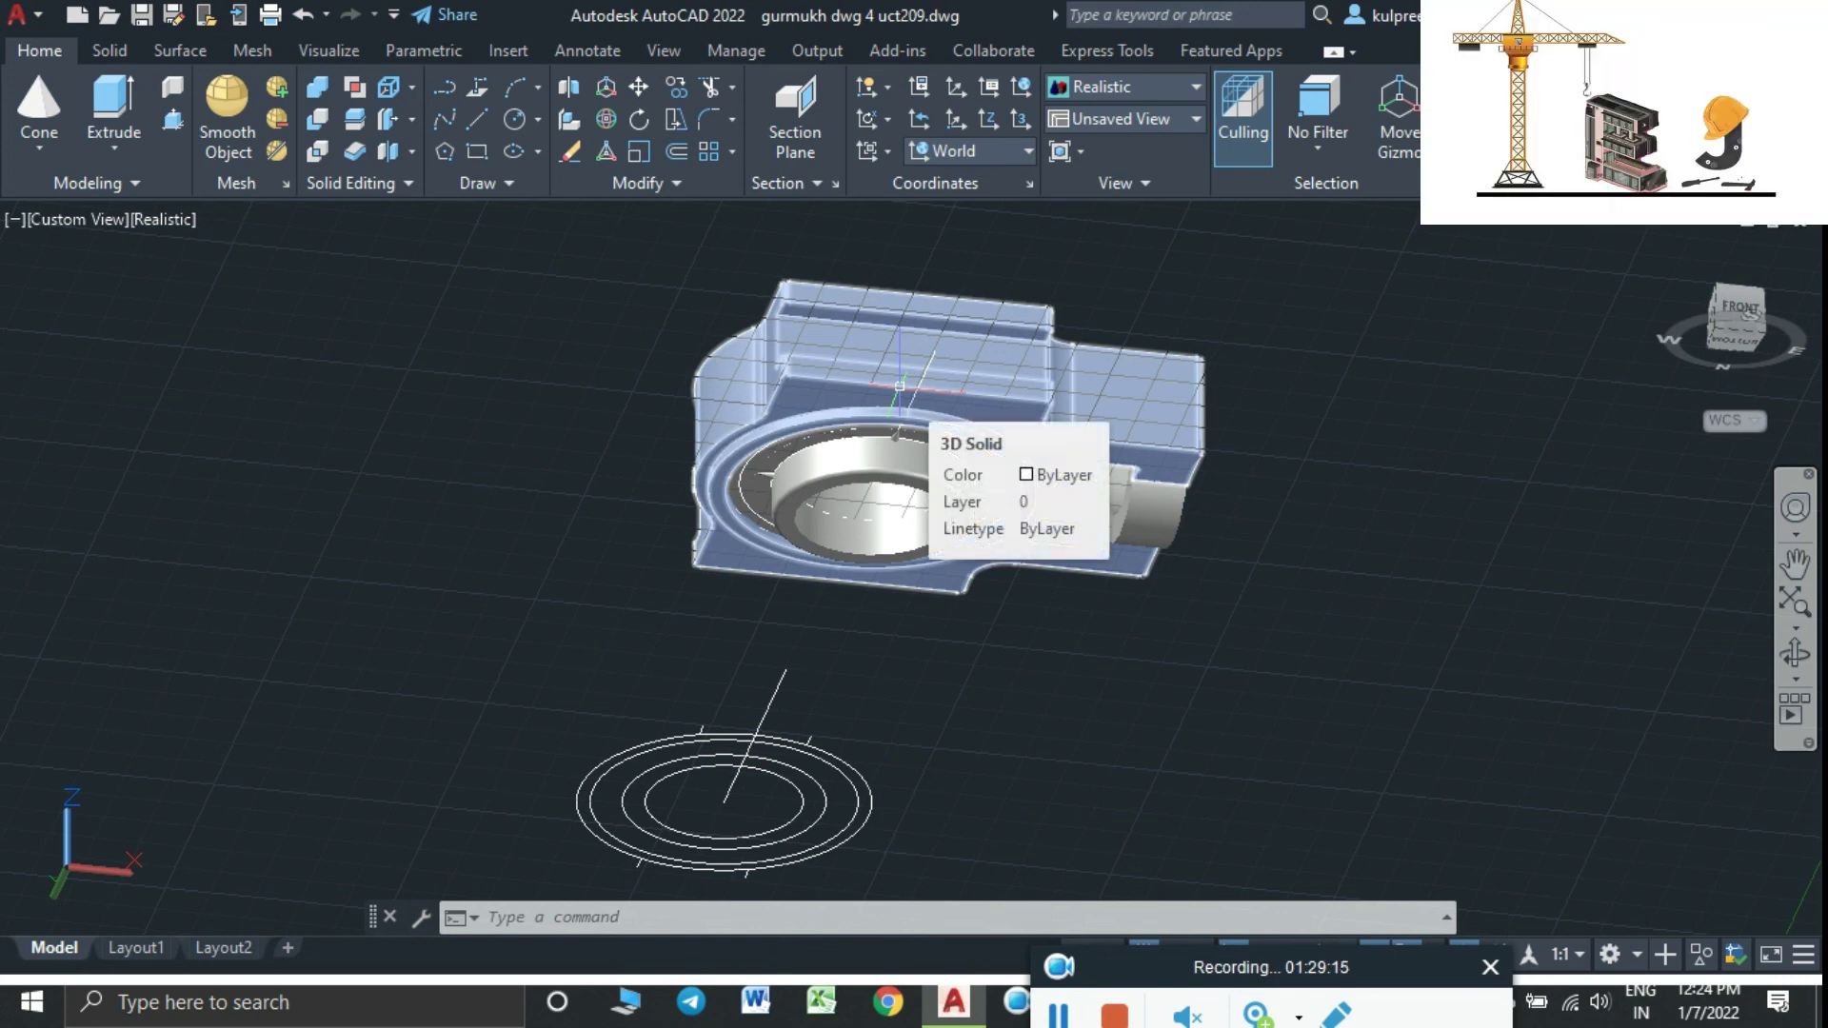
mouse_move(899, 385)
shift+middle_down()
mouse_move(984, 594)
mouse_move(985, 686)
mouse_move(916, 625)
mouse_move(958, 656)
shift+middle_up()
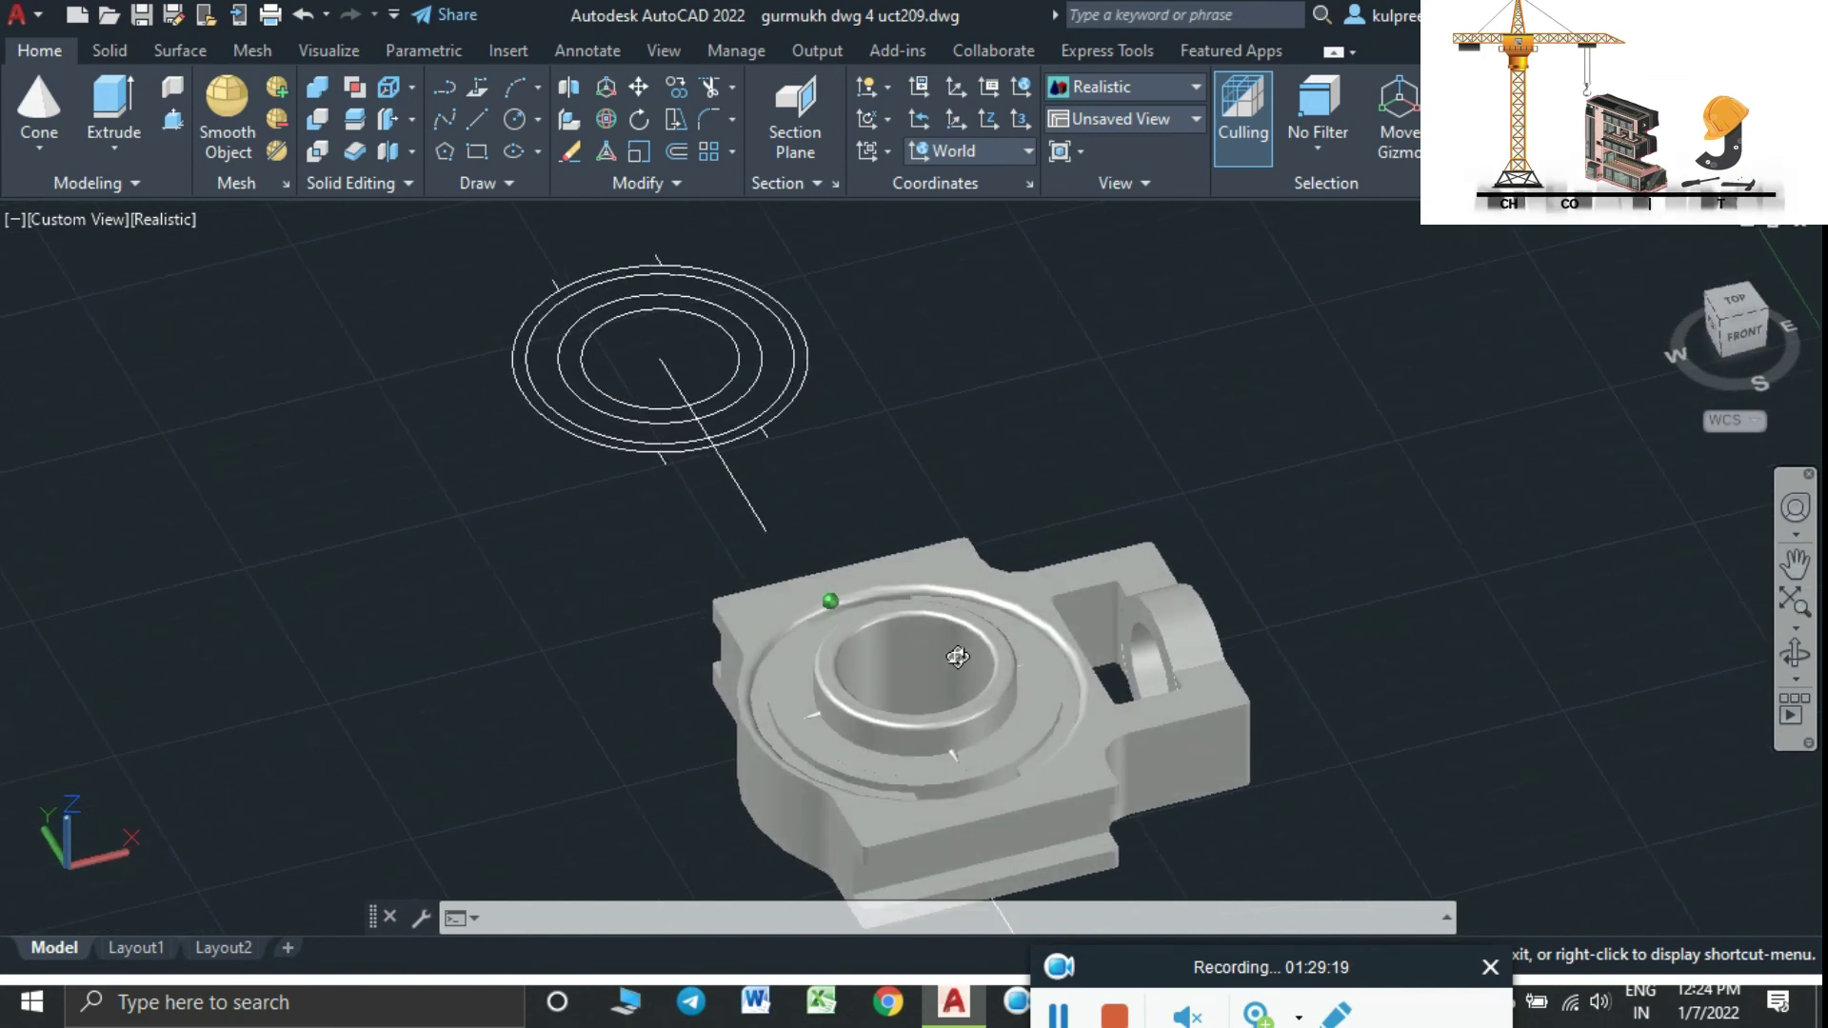
key(Escape)
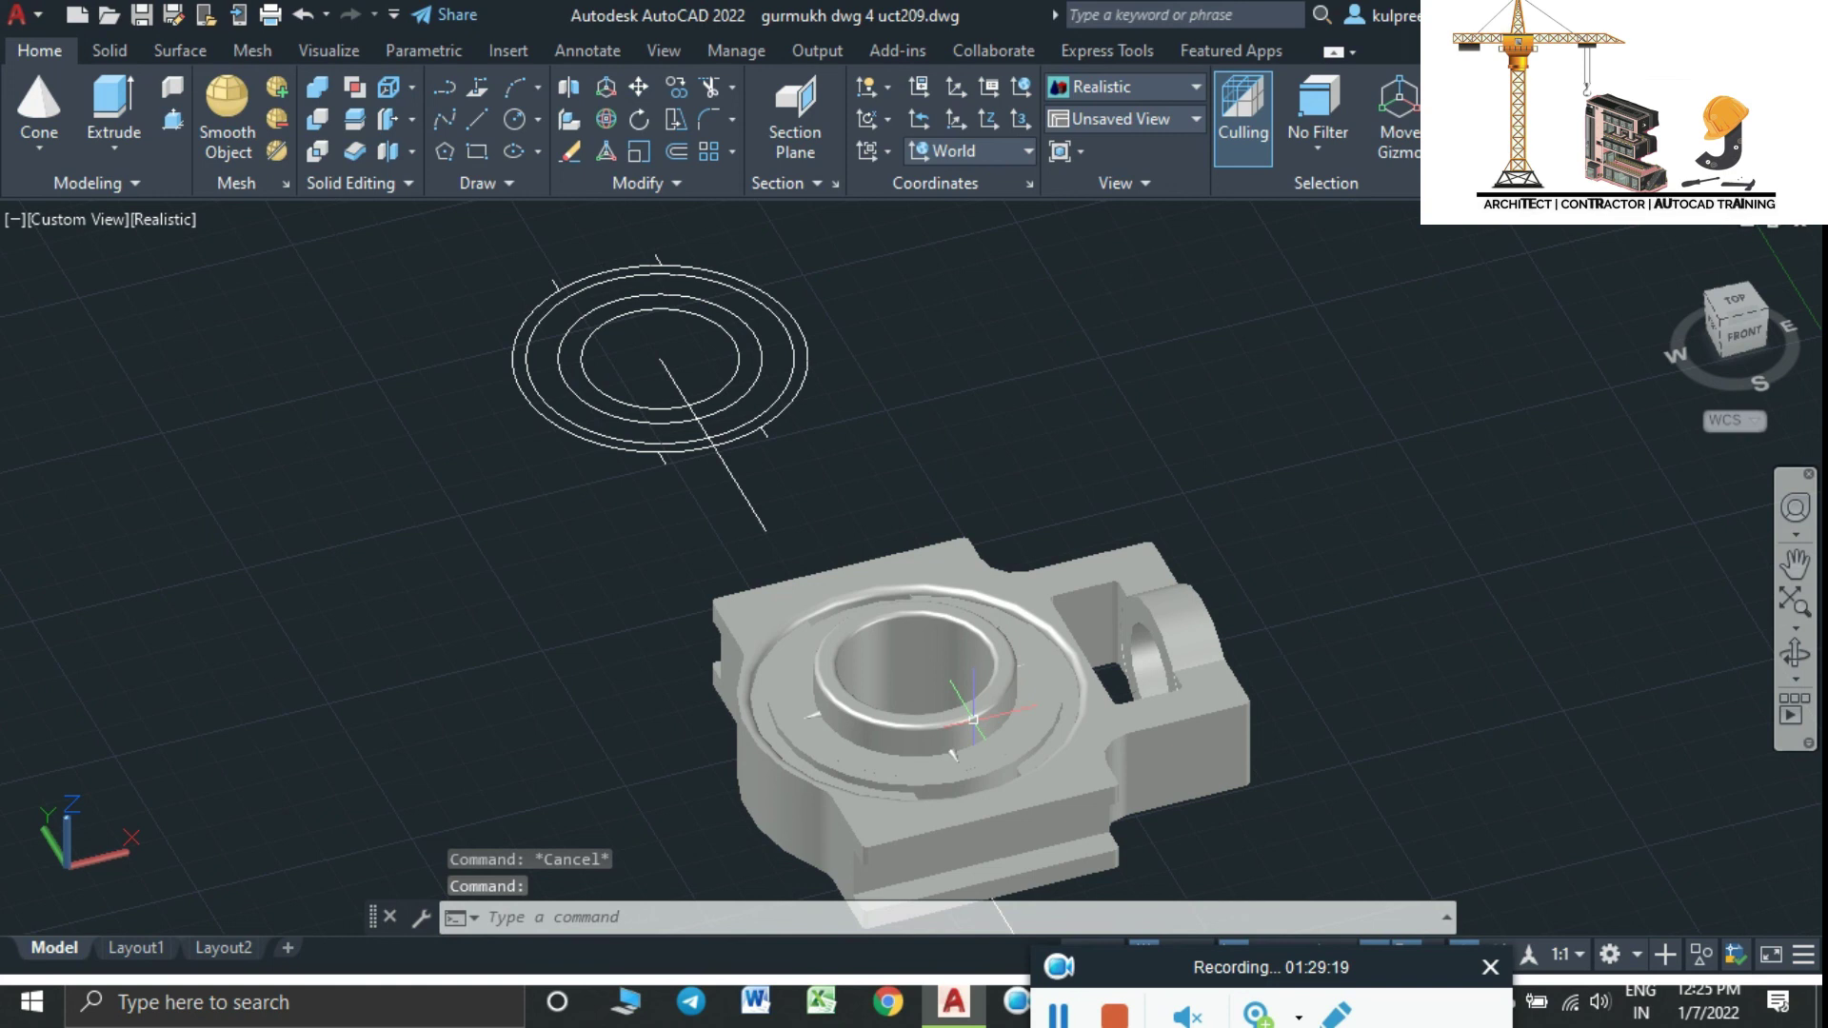
scroll(973, 719, up, 3)
scroll(980, 716, up, 2)
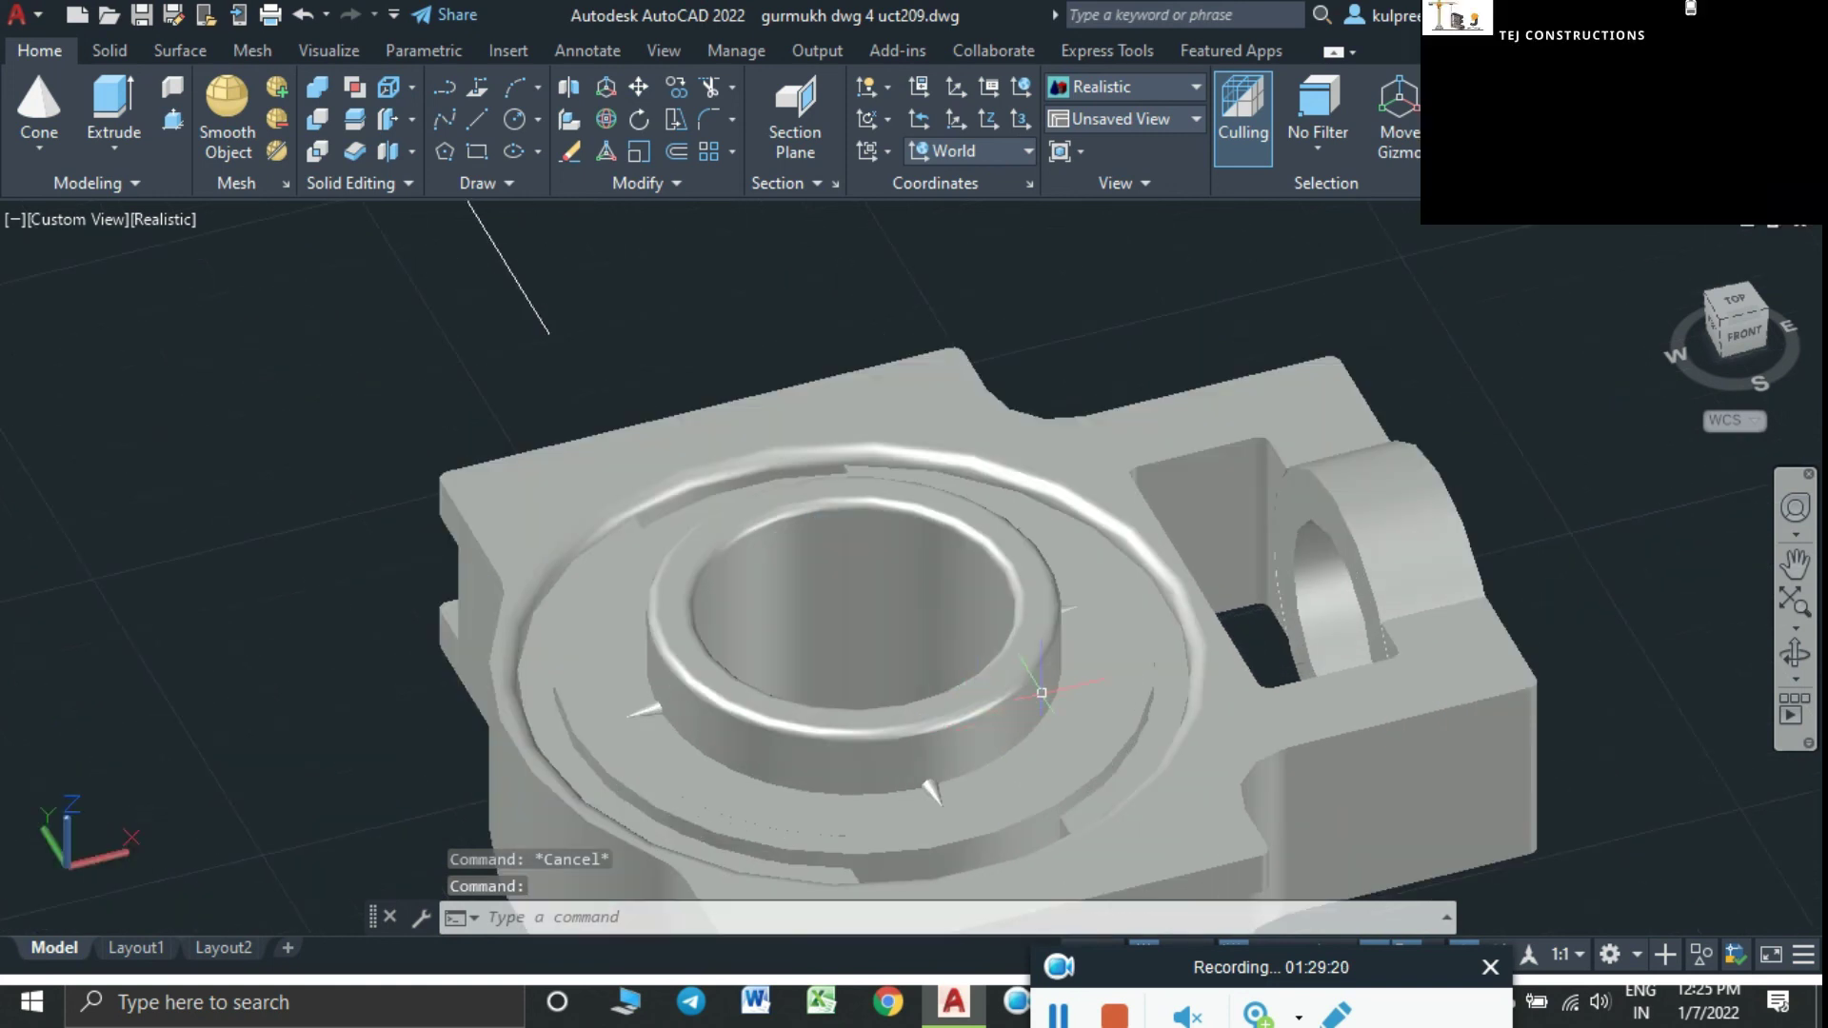
mouse_move(952, 665)
shift+middle_down()
mouse_move(820, 607)
mouse_move(610, 629)
shift+middle_up()
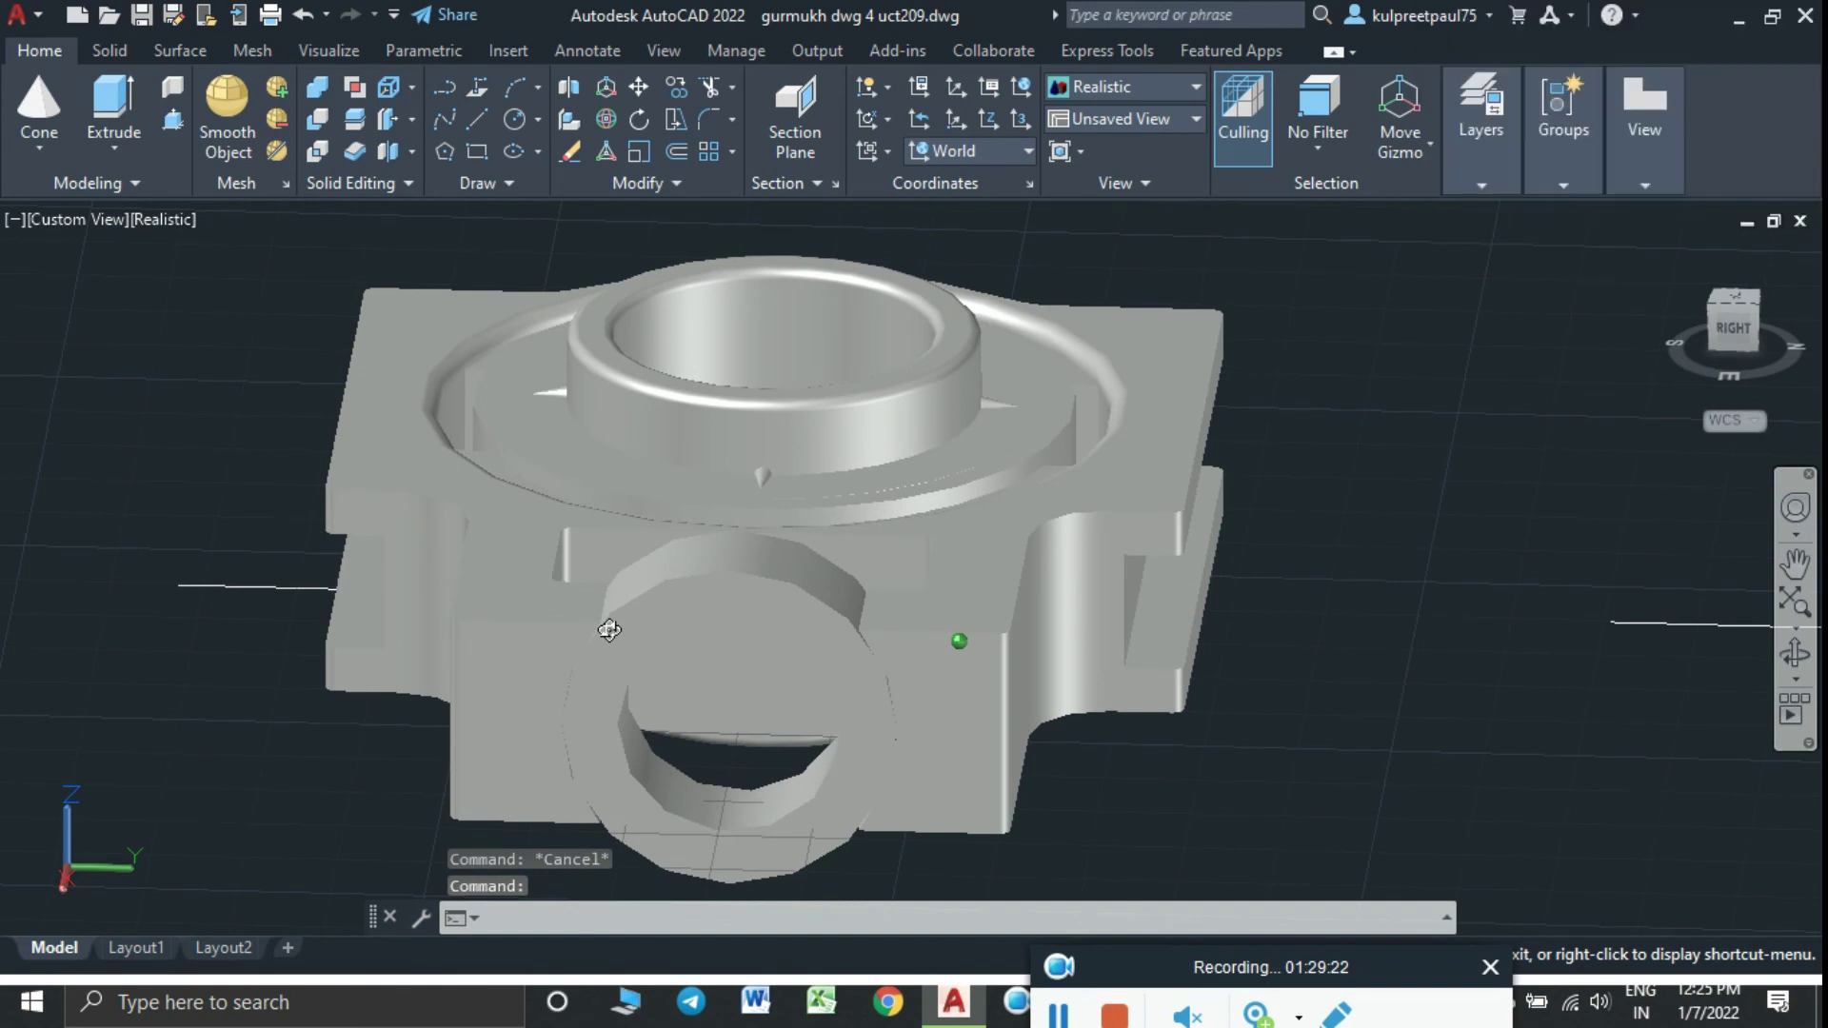
mouse_move(610, 648)
shift+middle_down()
mouse_move(672, 685)
mouse_move(728, 674)
shift+middle_up()
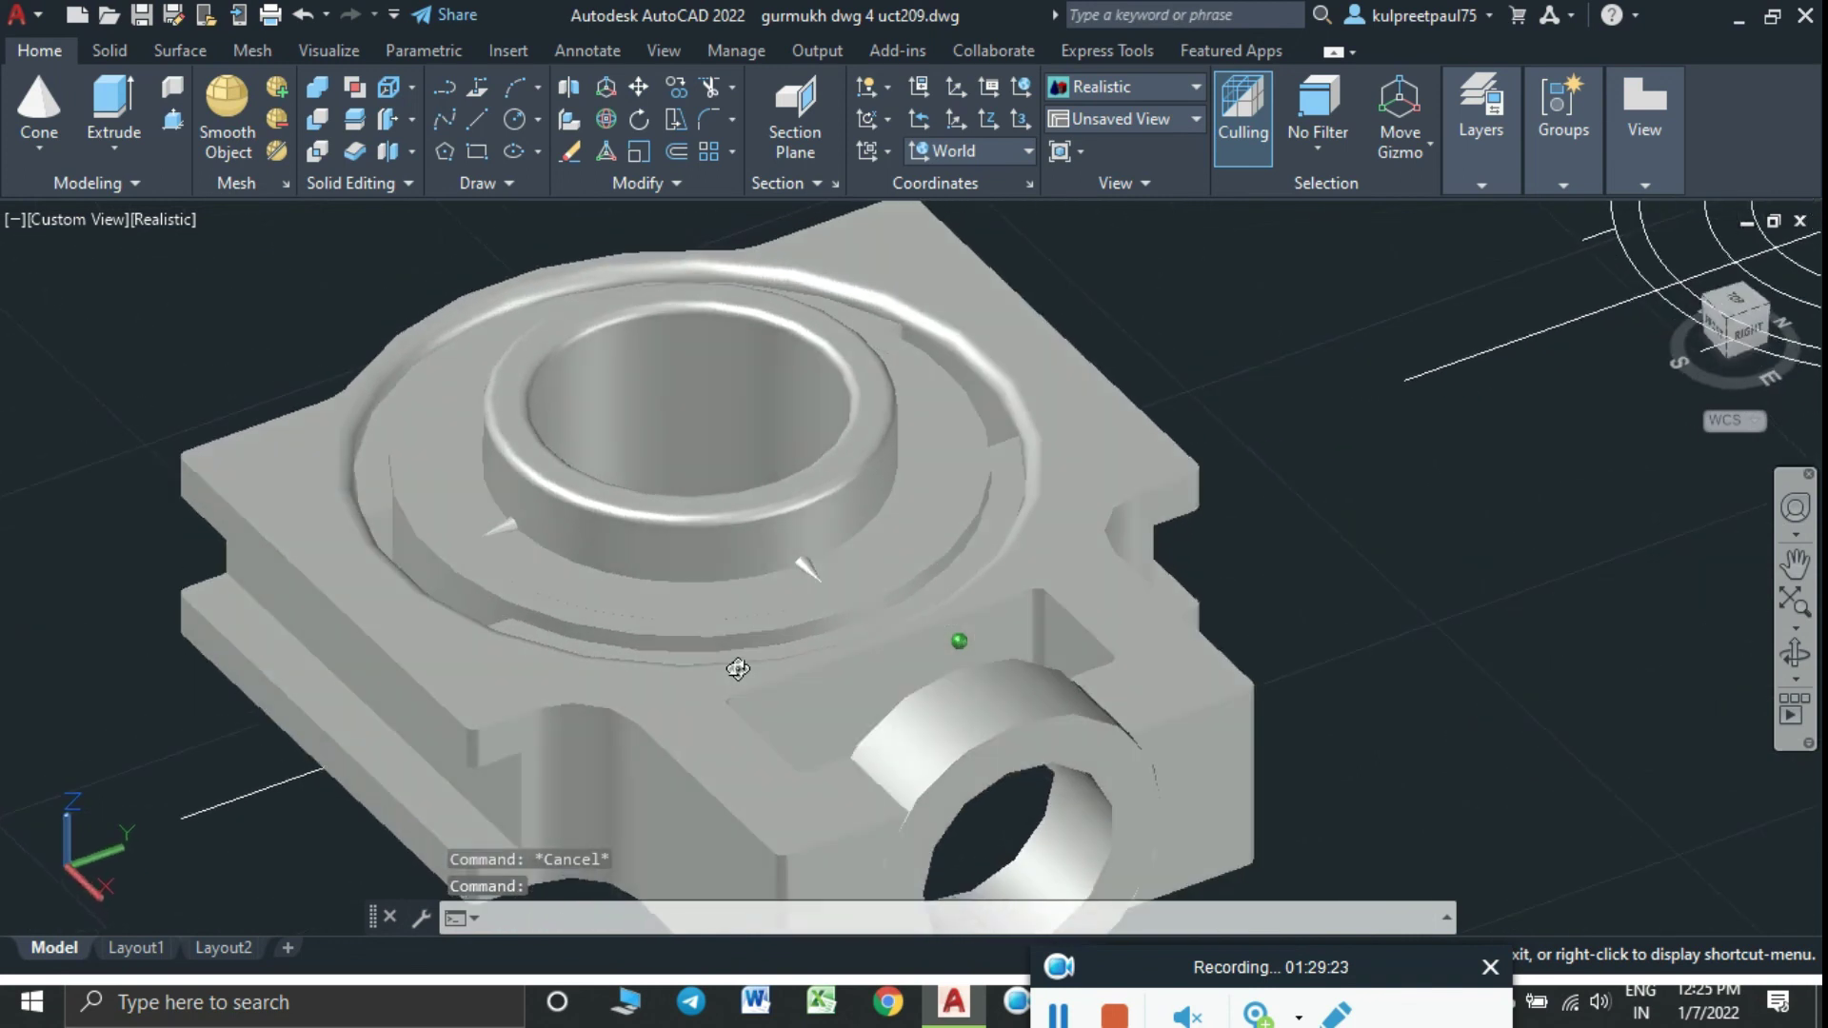